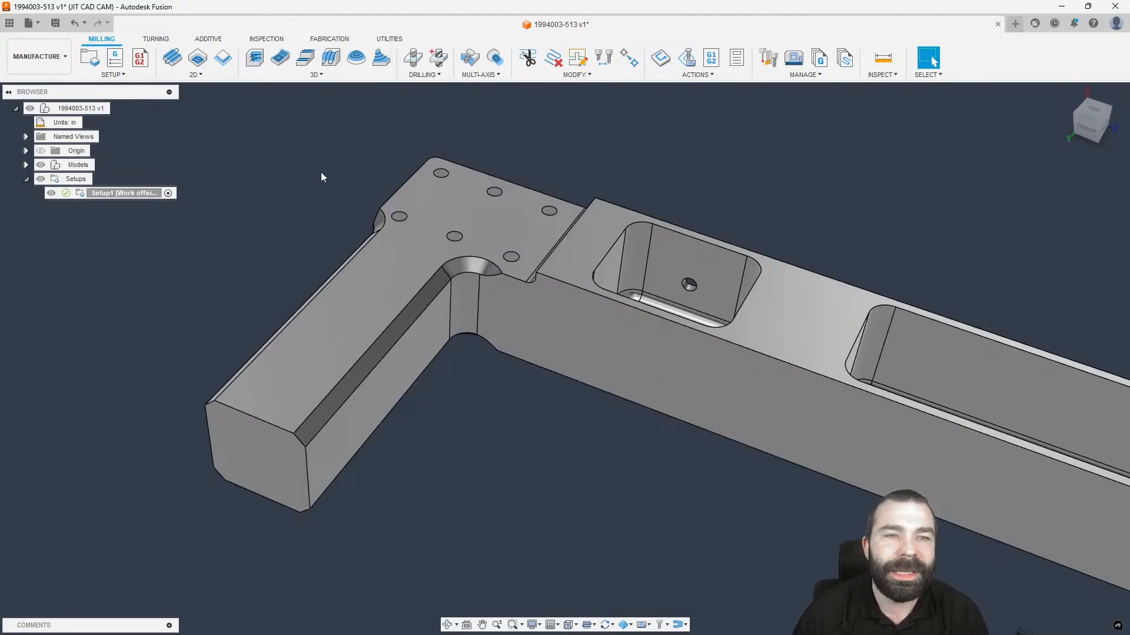
Start a 2D Contour operation with tool #1, the 3/8" 90° tool, and show its chamfer pass settings.
scroll(320, 174, down, 1)
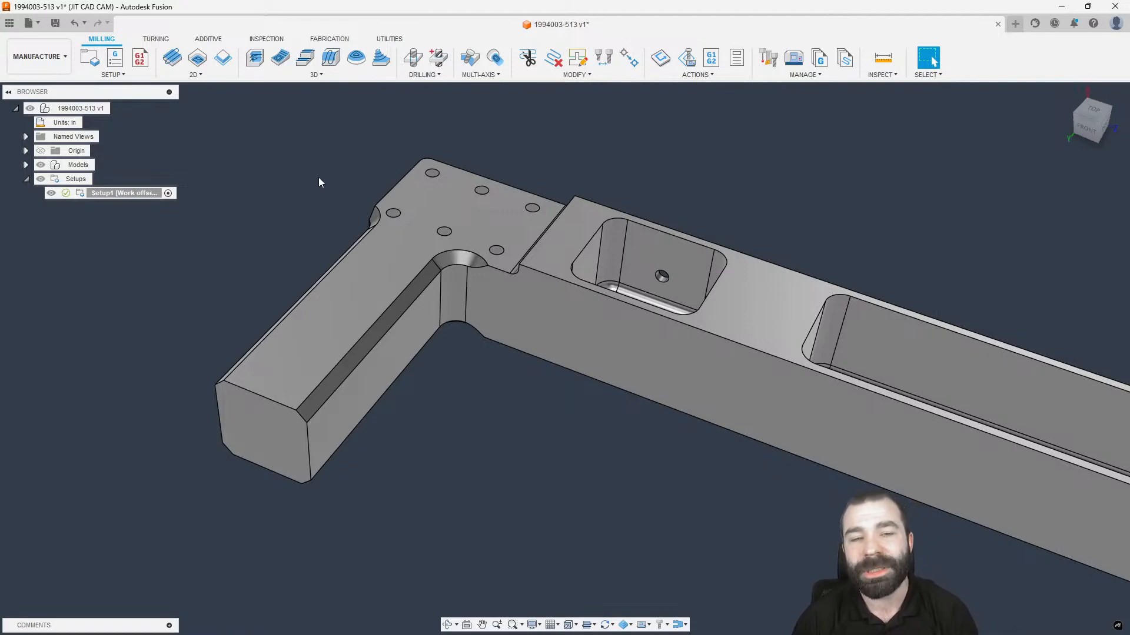
click(223, 57)
click(1068, 213)
click(447, 191)
click(885, 555)
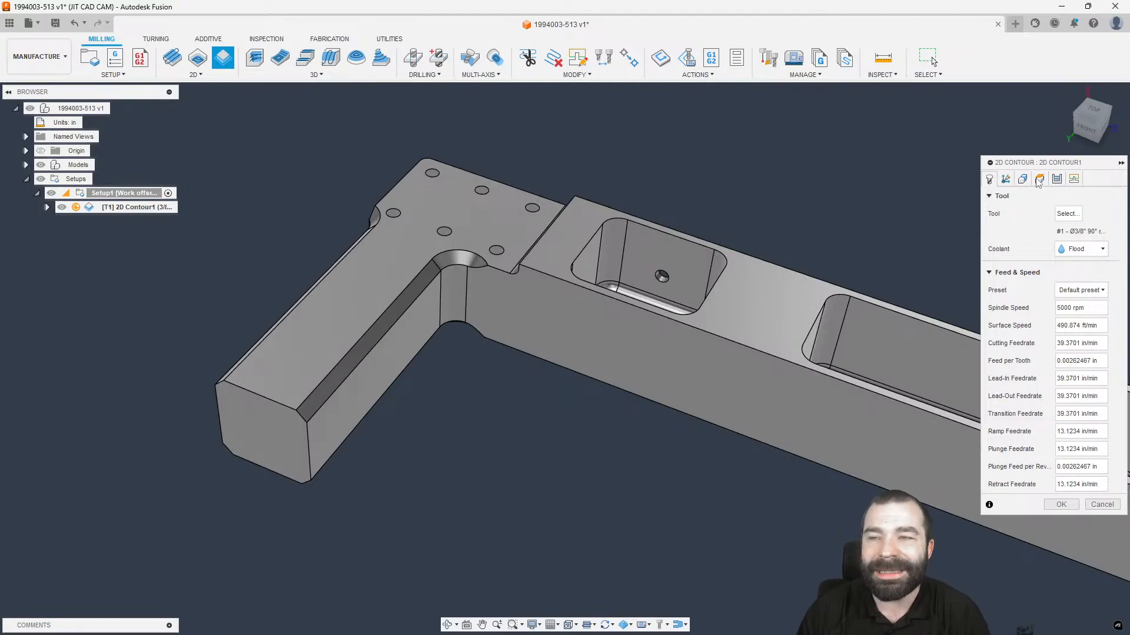
click(1057, 179)
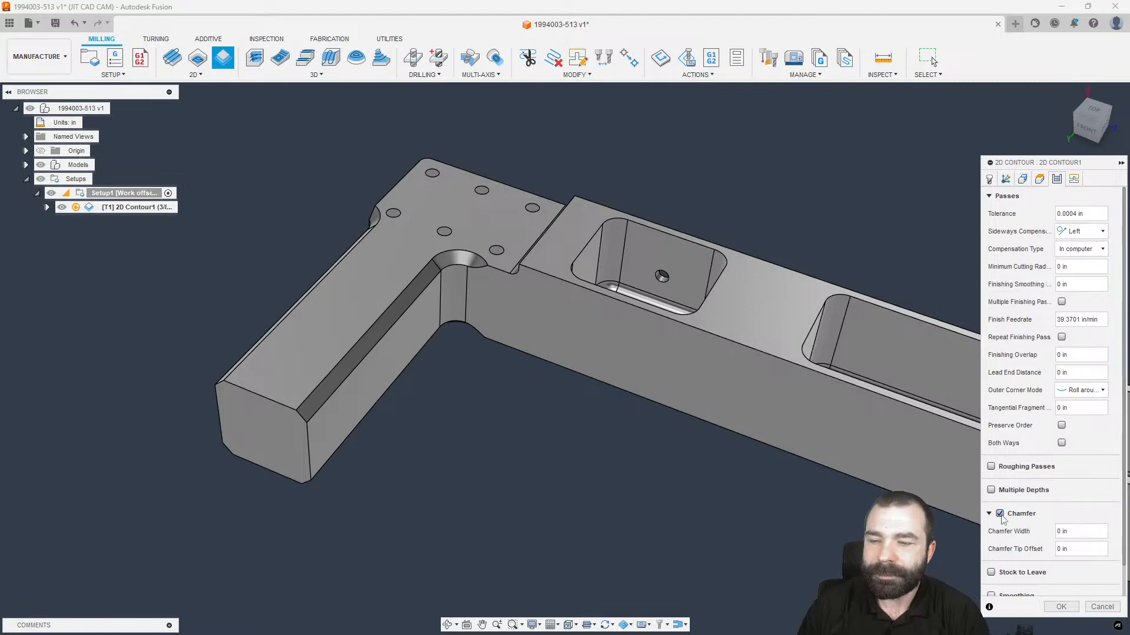
scroll(1046, 503, down, 1)
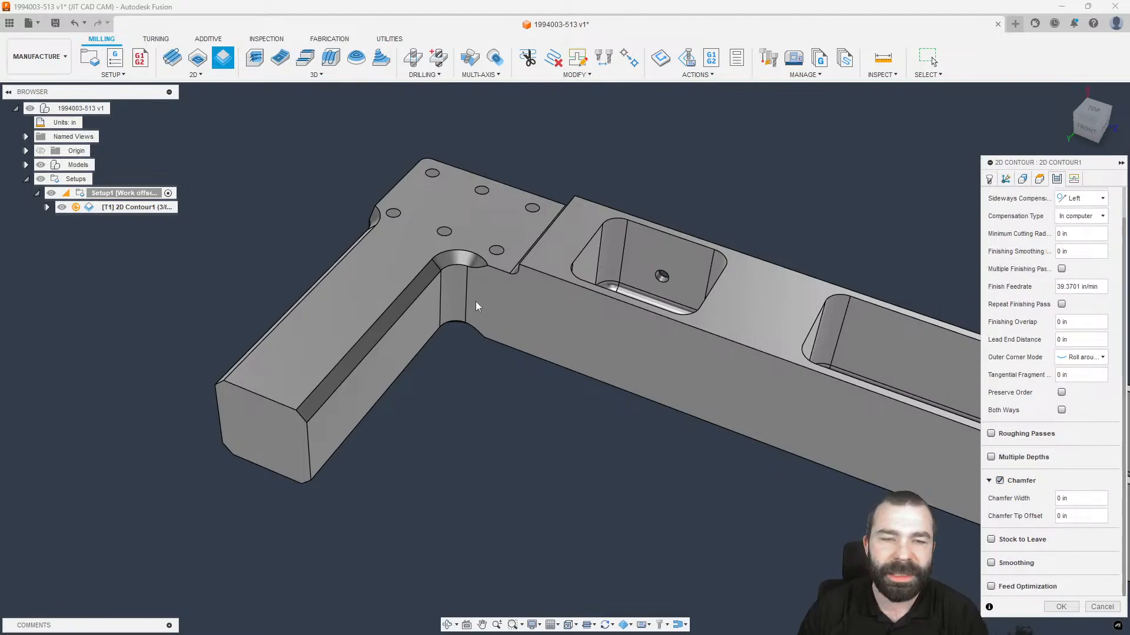
Select the lower curved and straight edges of the inside corner chamfer as an open contour chain.
click(1022, 179)
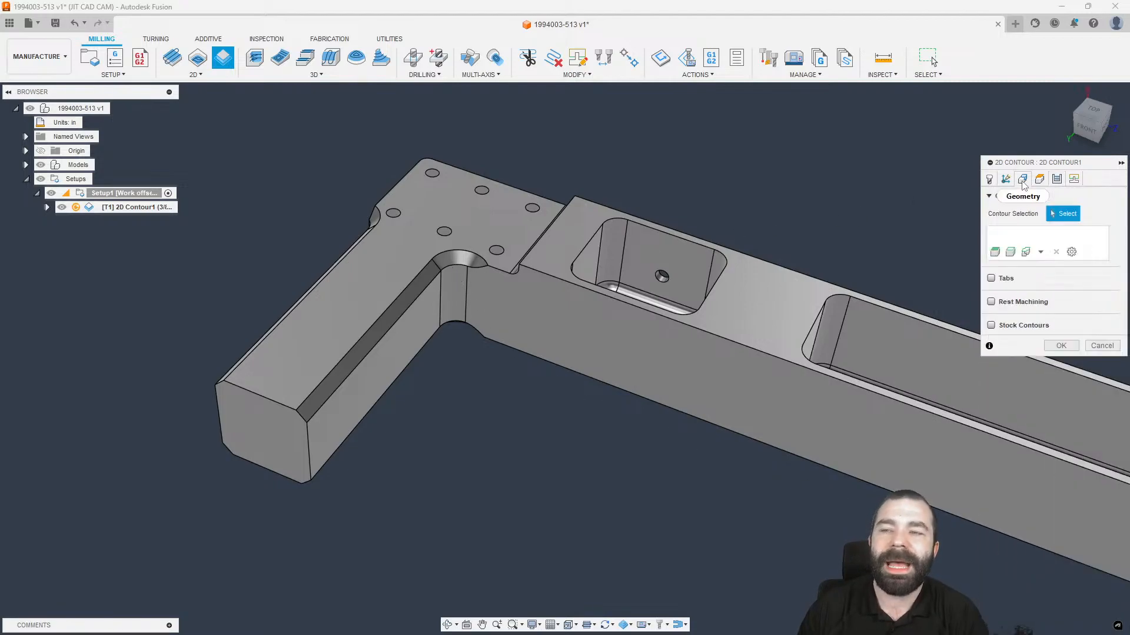
click(450, 266)
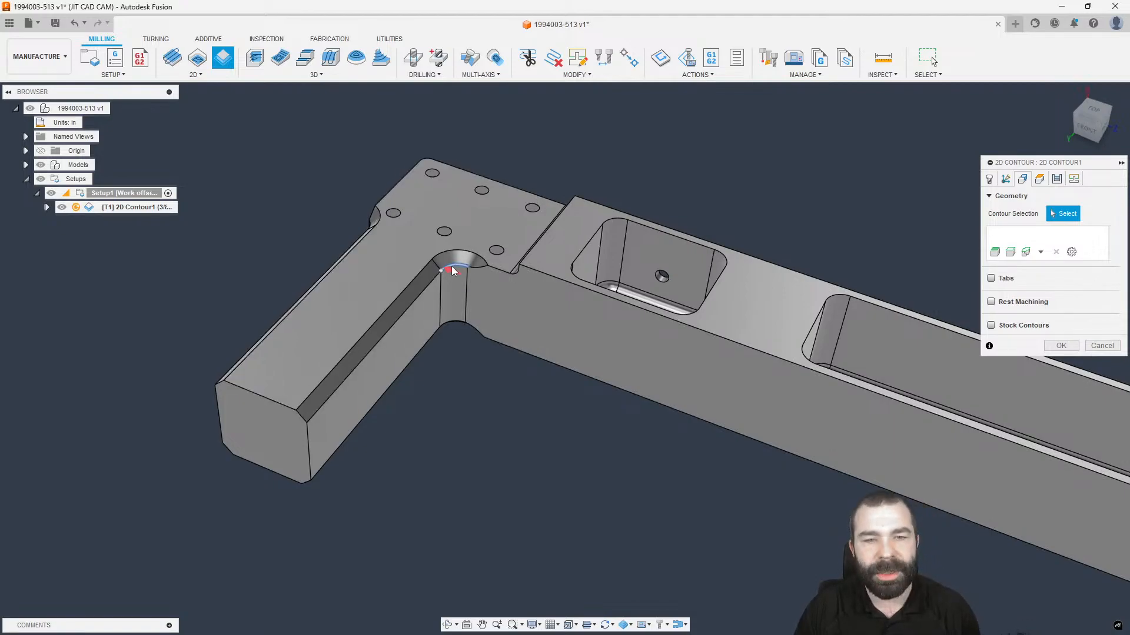
click(425, 290)
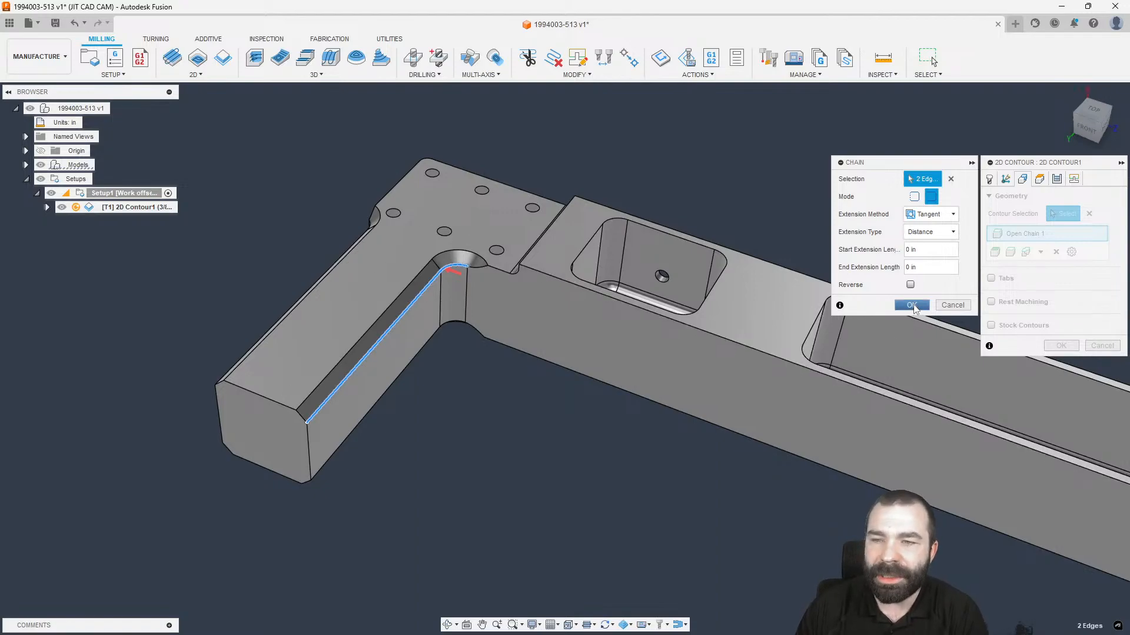
click(913, 306)
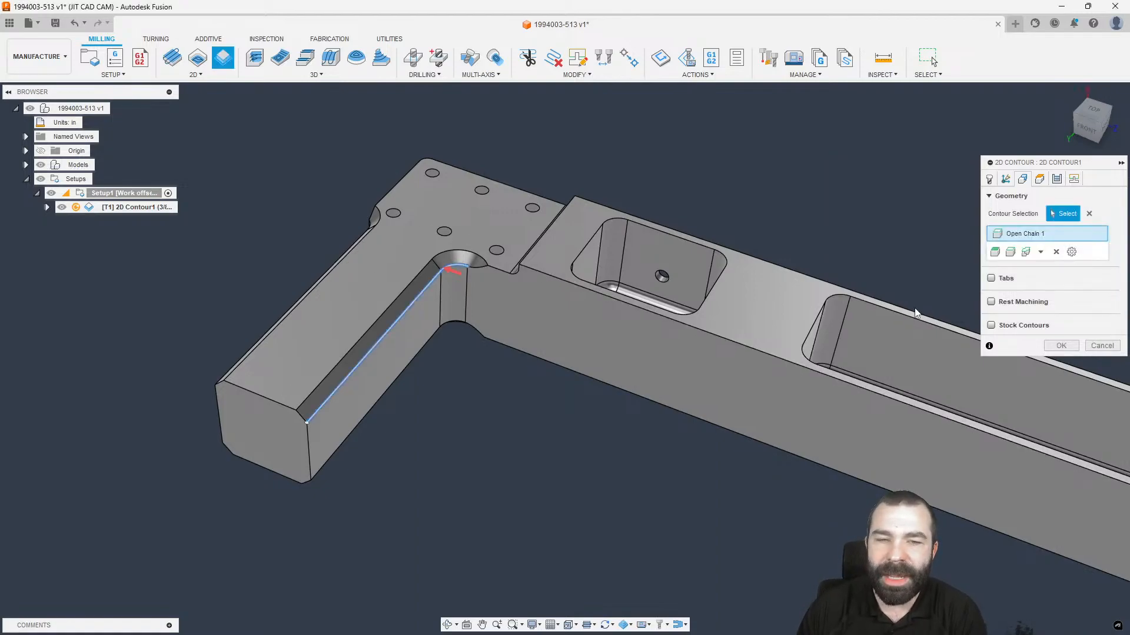
Set the contour's chamfer tip offset, generate the toolpath and inspect how it ends at the rounded inside corner.
click(1058, 179)
scroll(1057, 395, down, 2)
drag(1074, 516, 1052, 521)
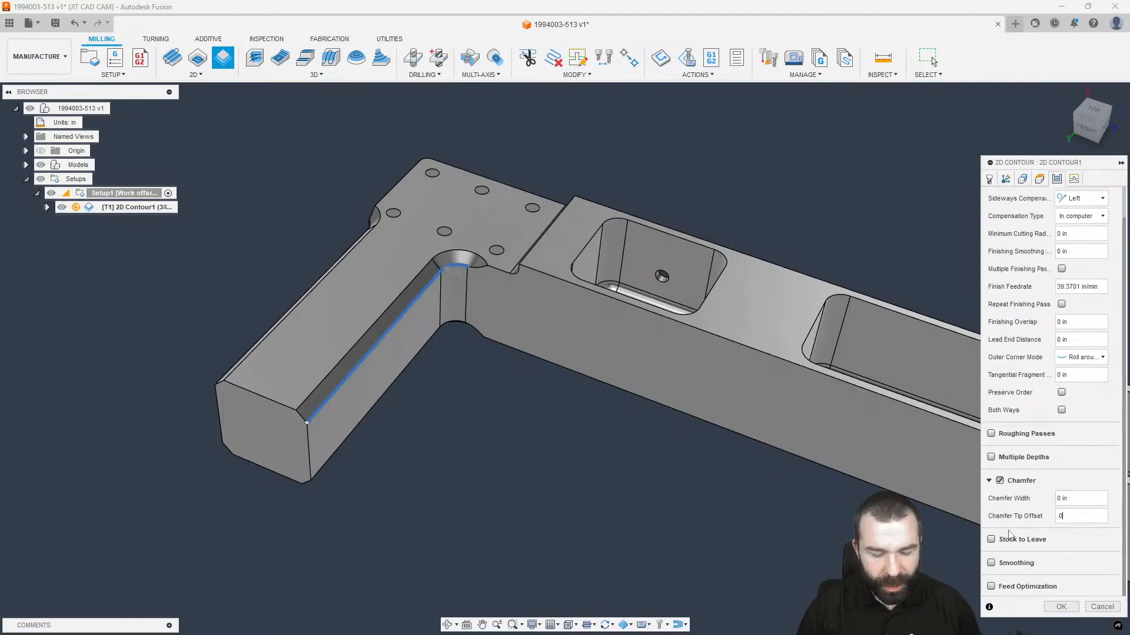
key(Return)
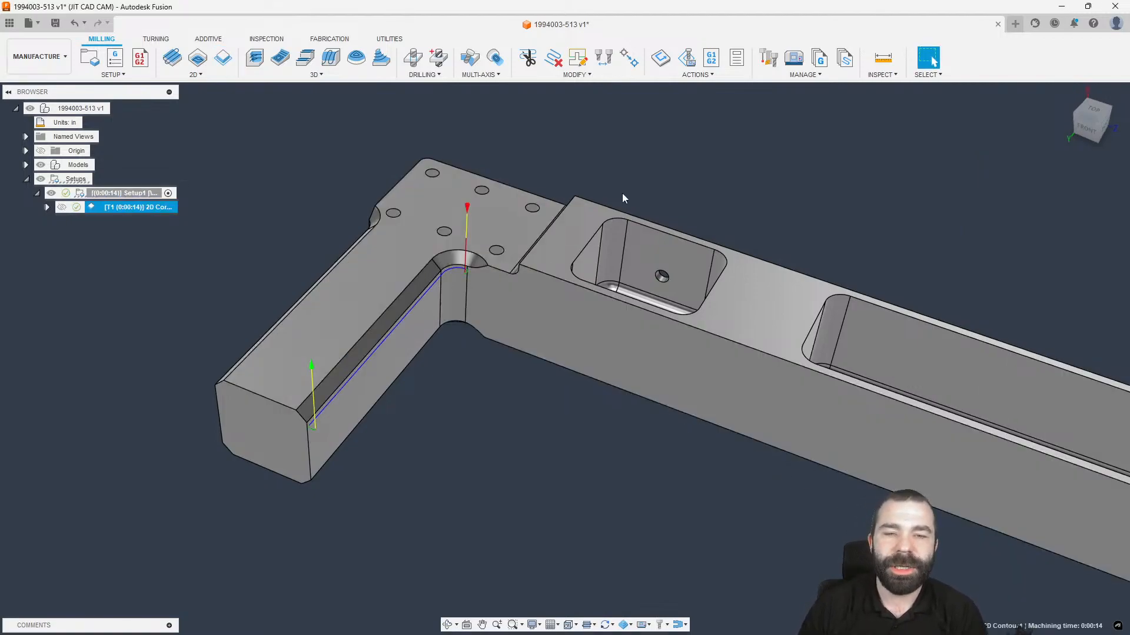
click(1096, 108)
scroll(322, 162, up, 5)
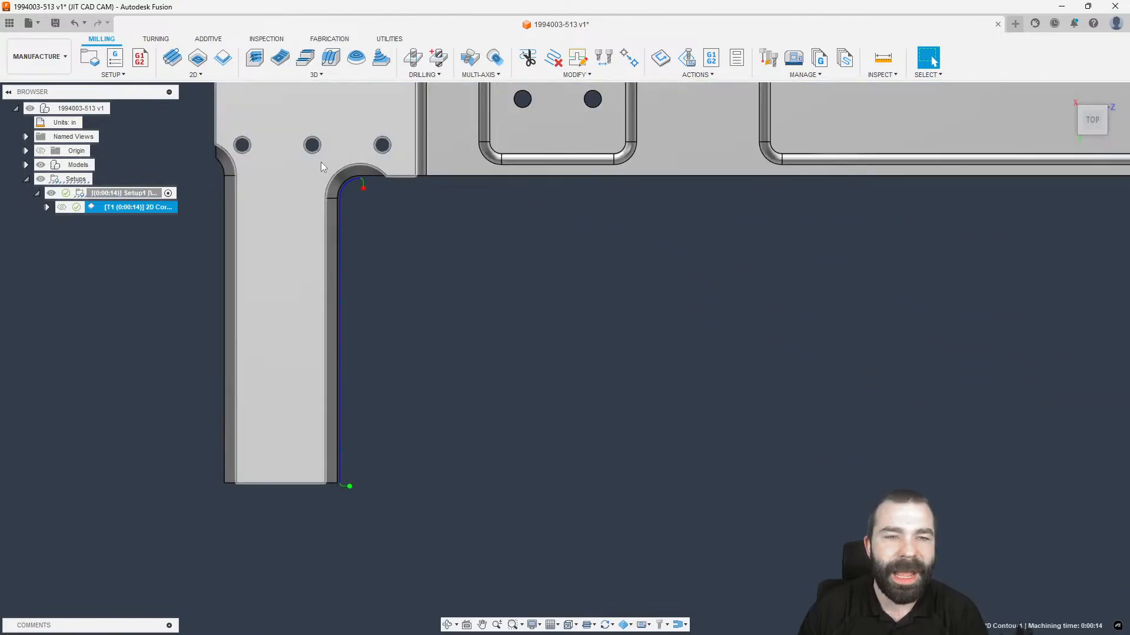
scroll(347, 179, up, 2)
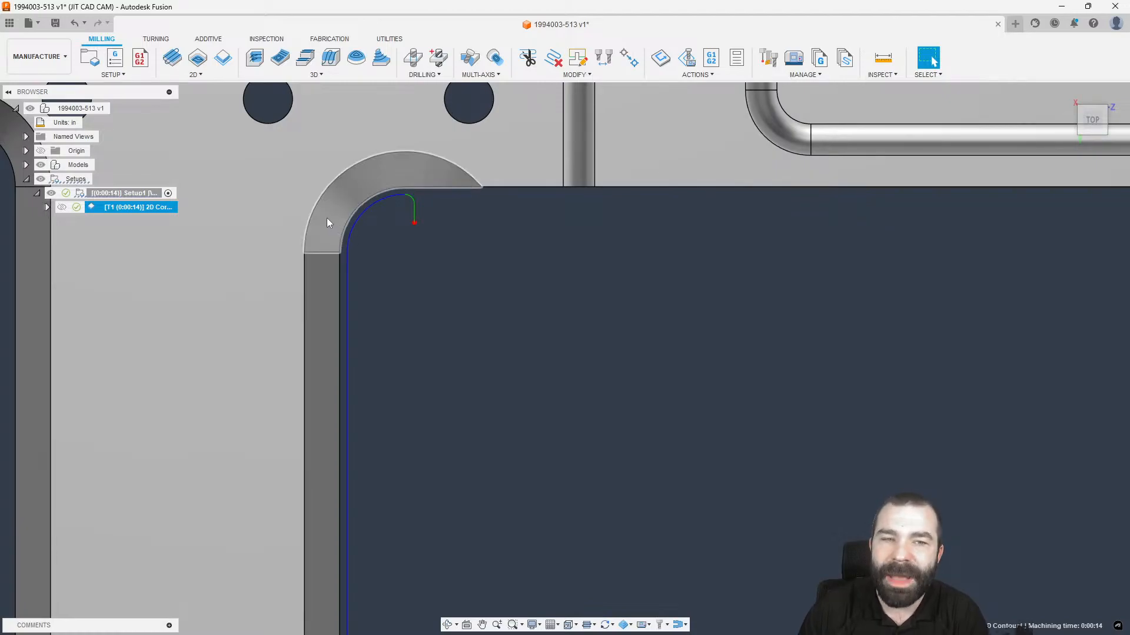
mouse_move(359, 182)
shift+middle_down()
mouse_move(359, 167)
mouse_move(368, 176)
shift+middle_up()
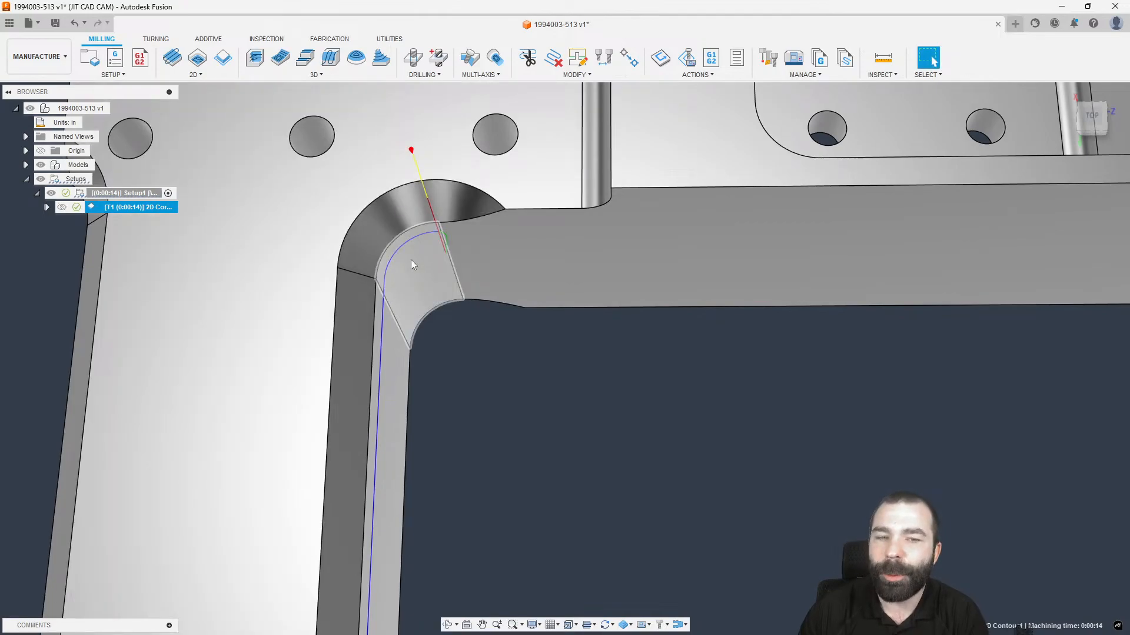
scroll(432, 257, down, 5)
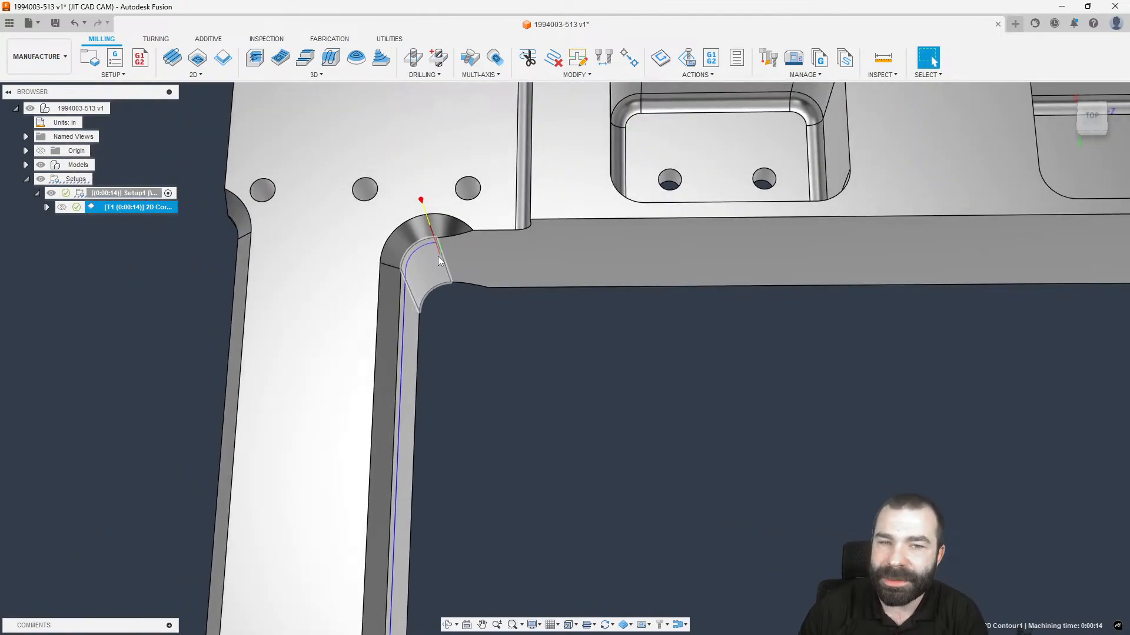
Extend the 2D Contour's chain tangentially by 0.2 in at both start and end, and regenerate the toolpath.
double_click(112, 207)
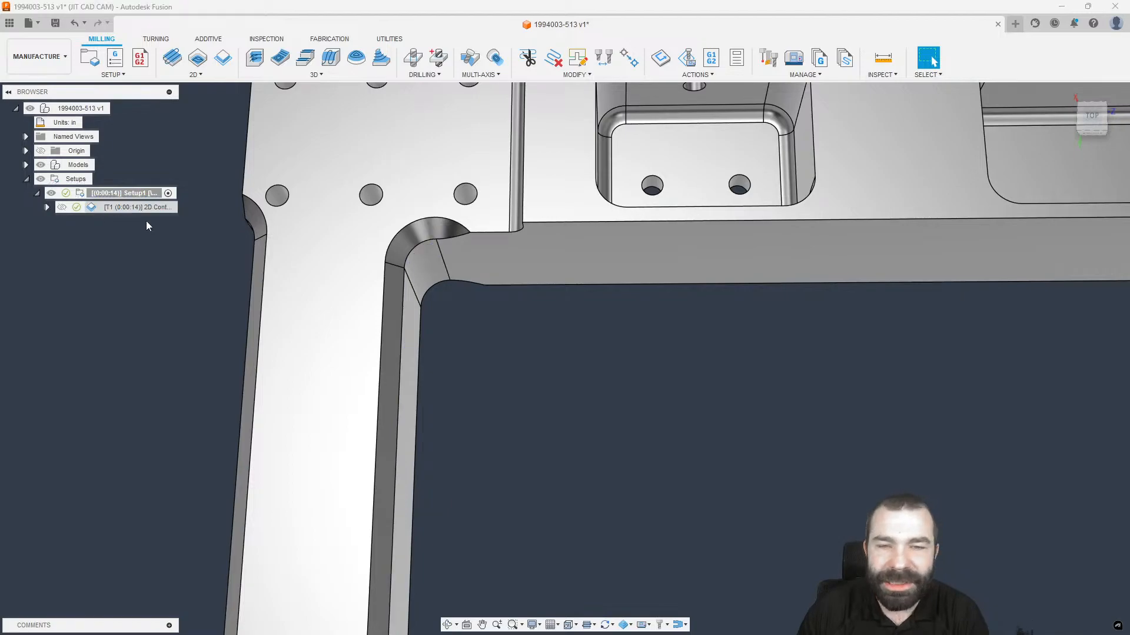
click(1022, 179)
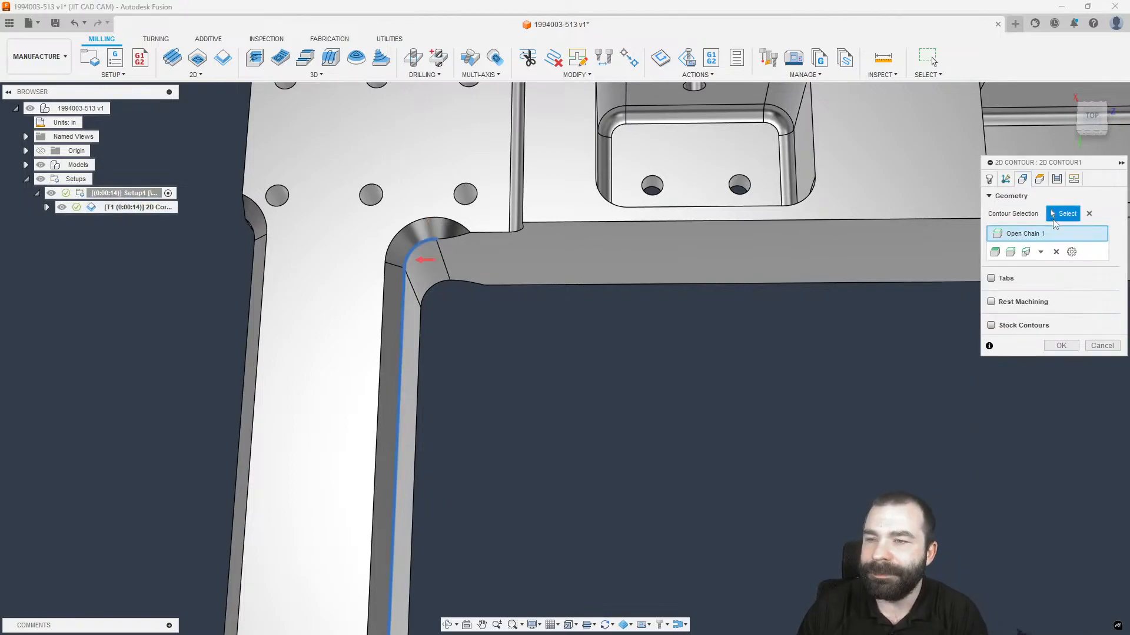
double_click(1031, 234)
drag(947, 253, 873, 263)
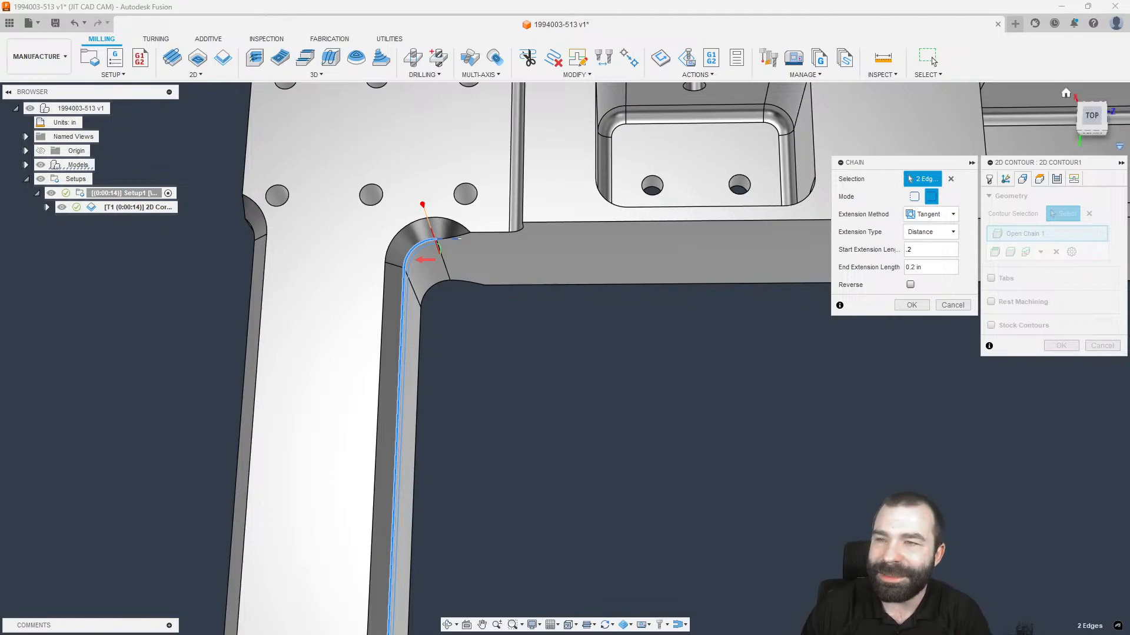
click(1085, 121)
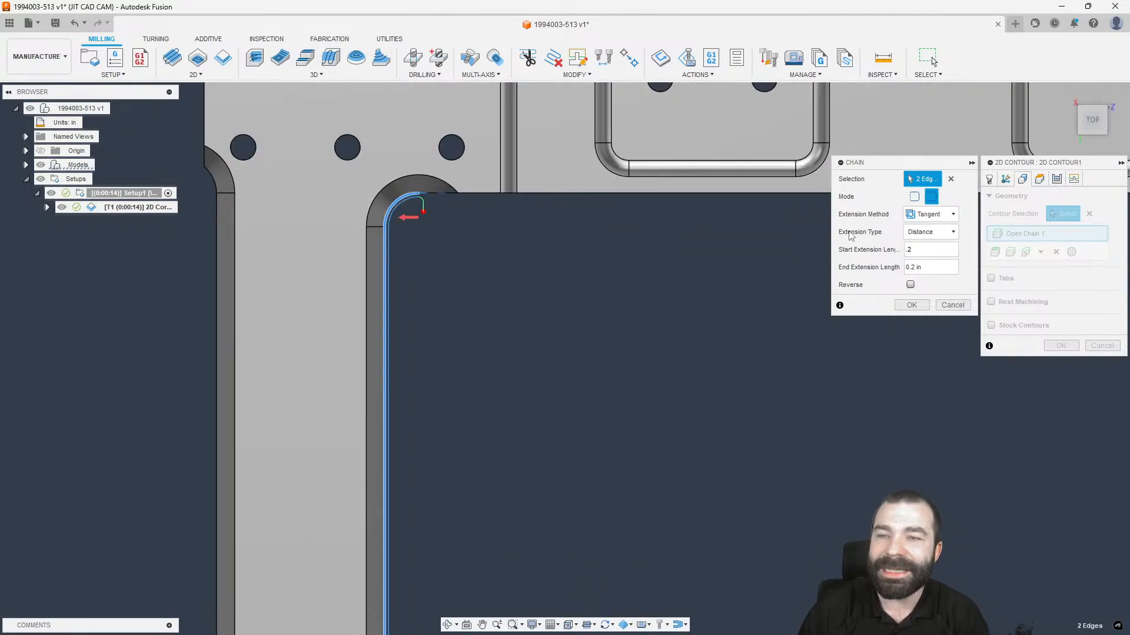
scroll(436, 203, up, 4)
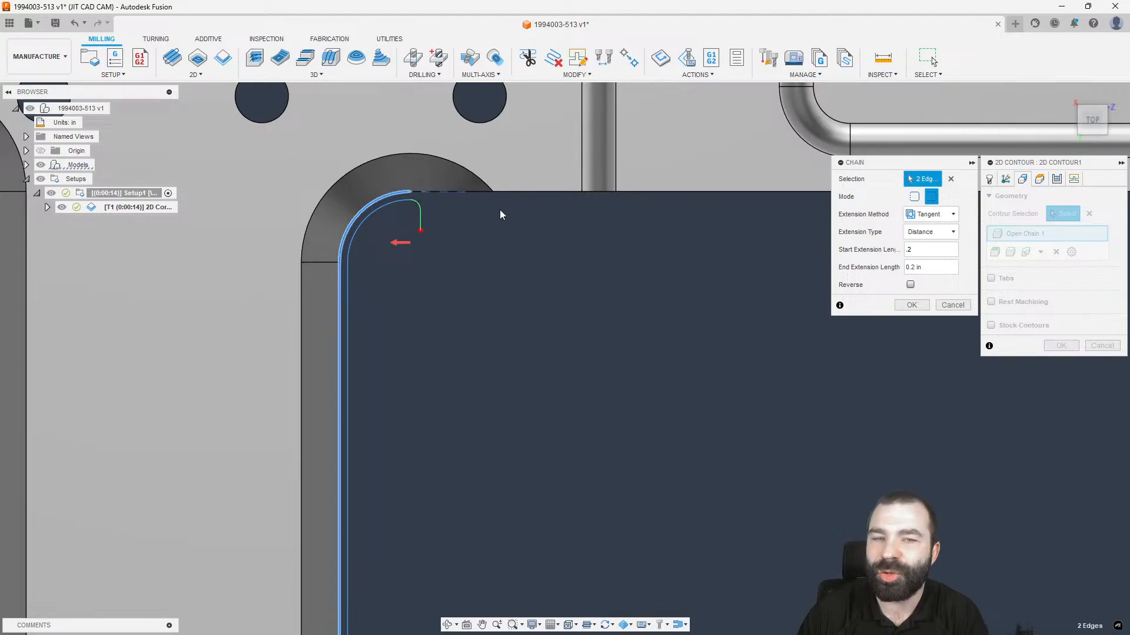
click(904, 306)
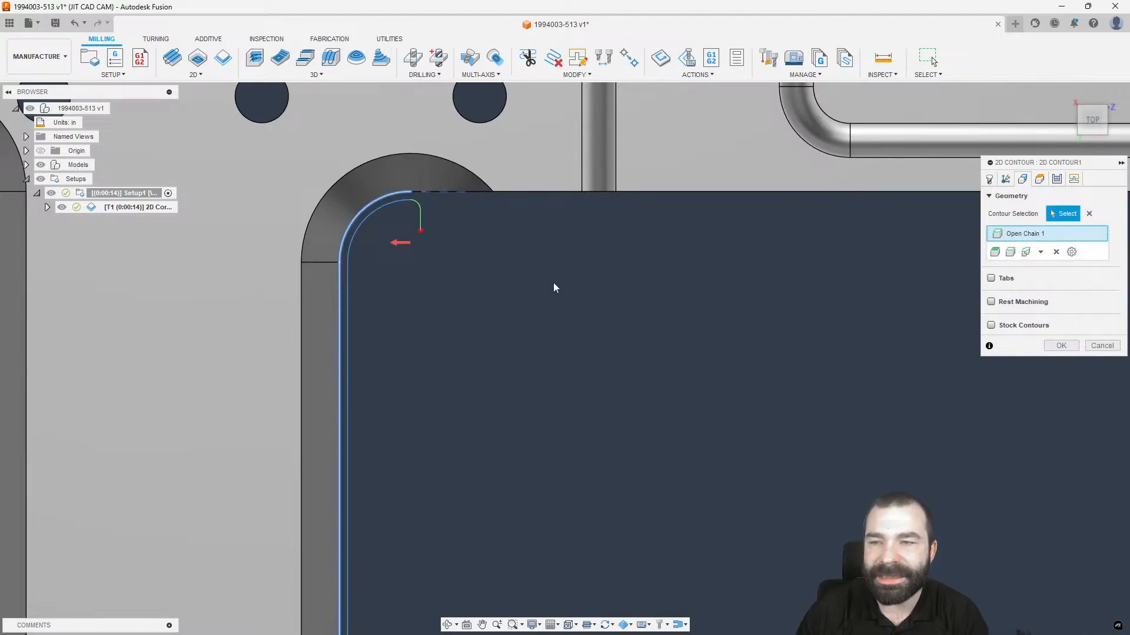
click(1050, 346)
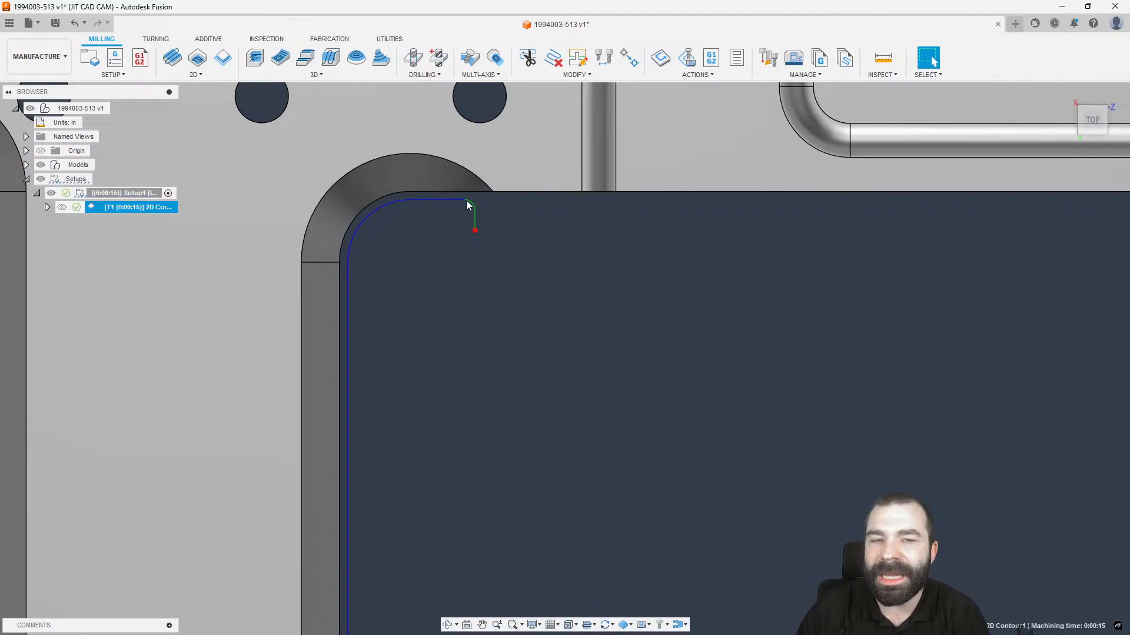
Start a 2D Chamfer operation and select the chamfer's upper curved and straight edges as a chain extended 0.1 in at both ends.
scroll(517, 194, down, 3)
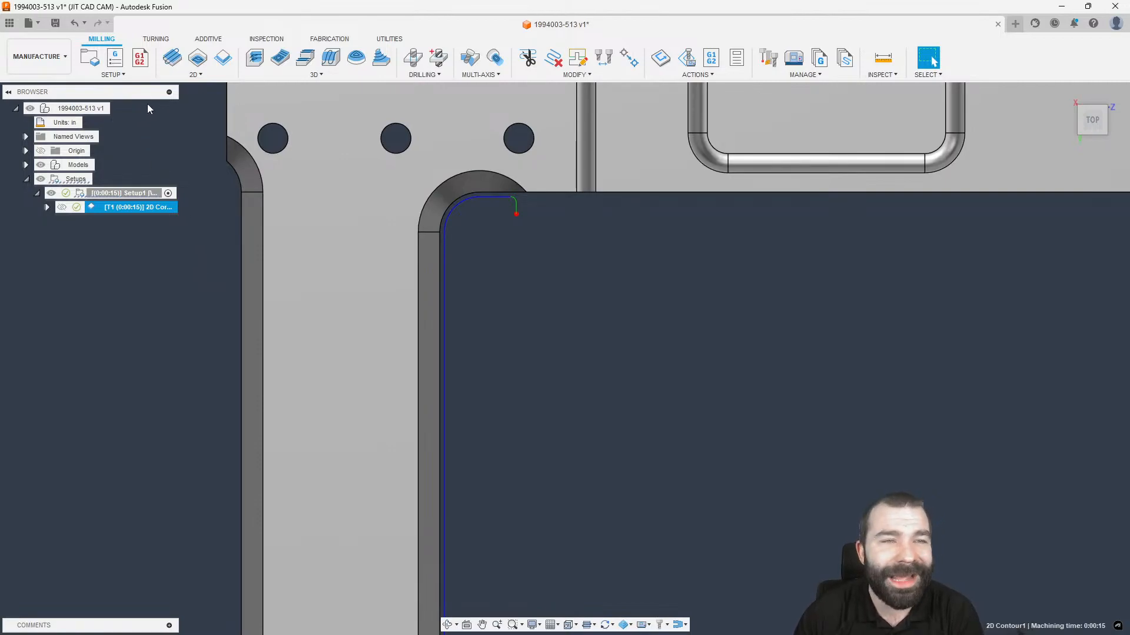
click(196, 75)
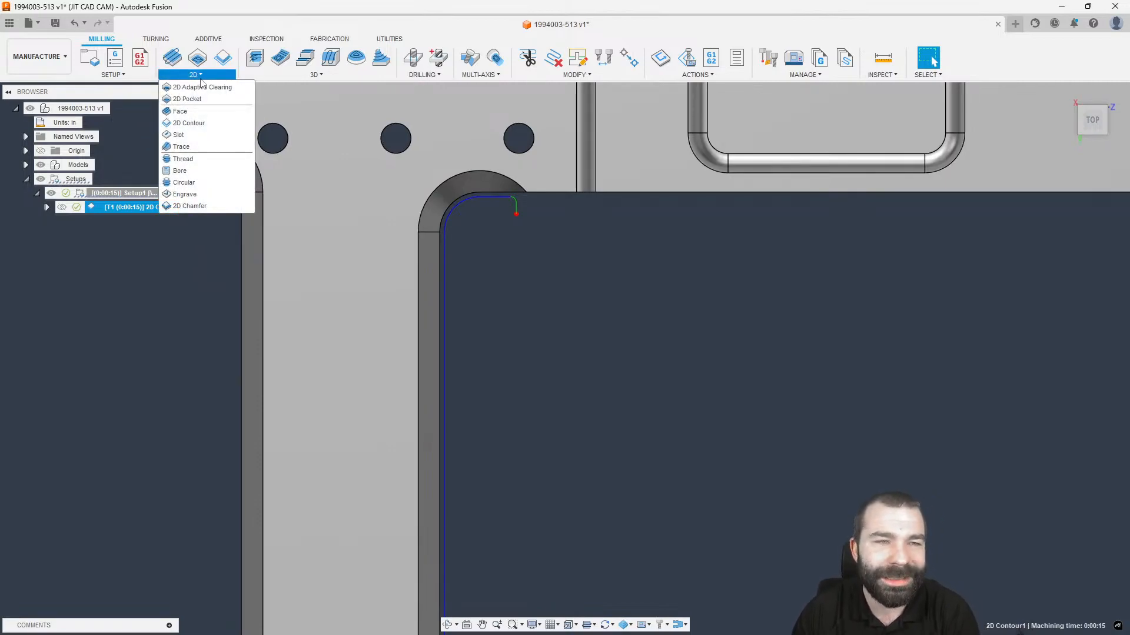
click(207, 209)
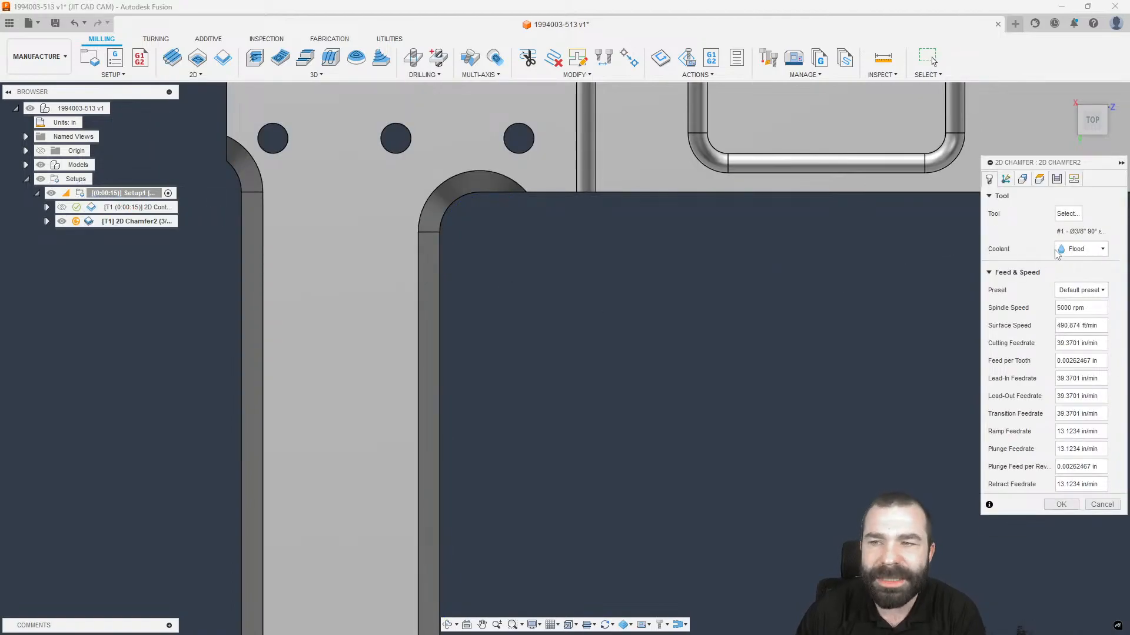
click(1023, 179)
shift+middle_drag(714, 292, 682, 222)
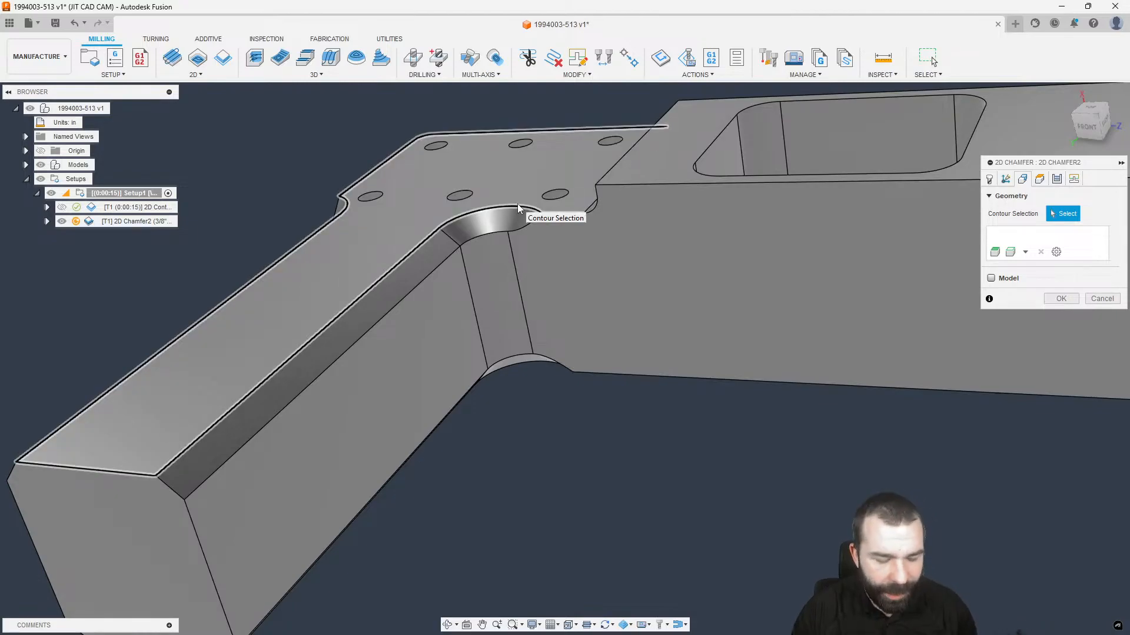
click(521, 210)
click(411, 249)
click(922, 252)
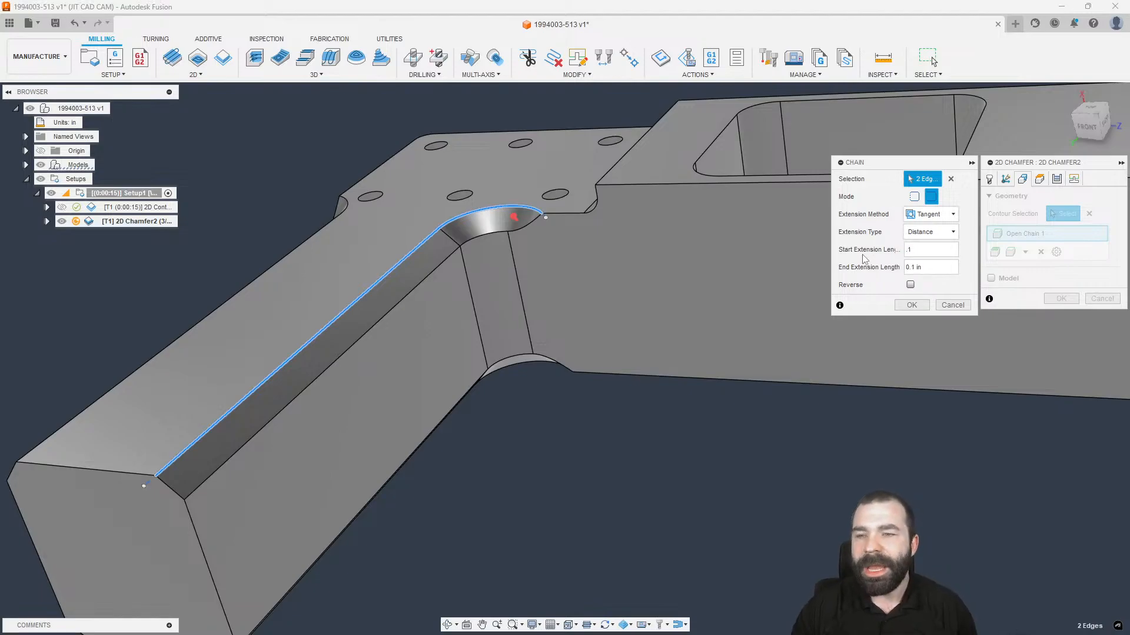
click(911, 305)
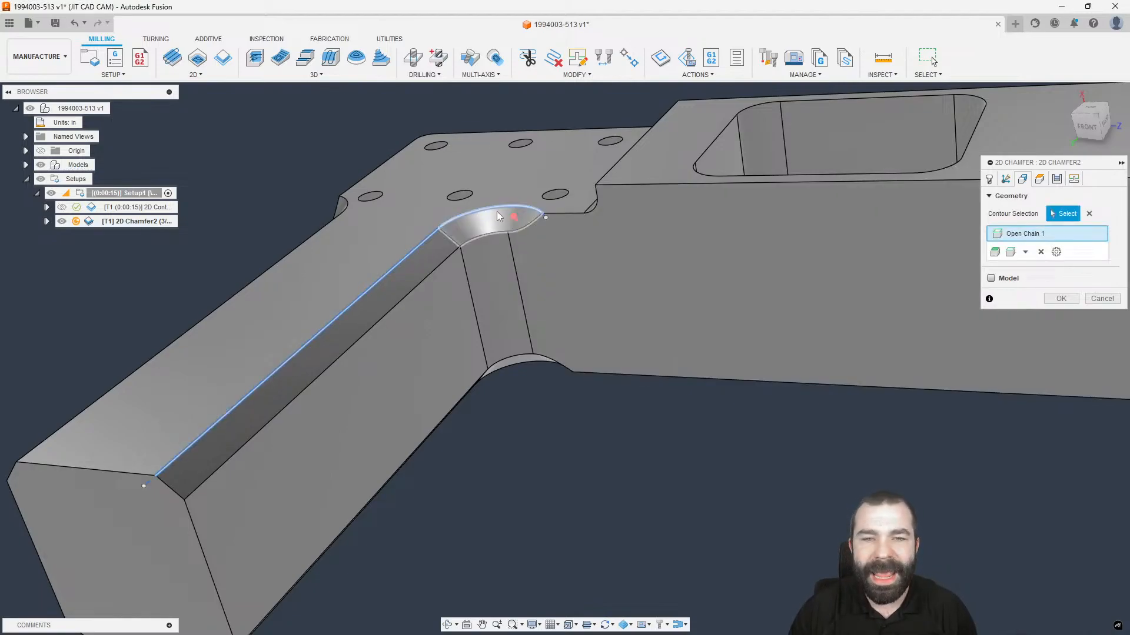
Generate the 2D Chamfer toolpath with a 0.04 in chamfer tip offset and inspect its depth against the corner chamfer from the front.
shift+middle_drag(515, 207, 554, 236)
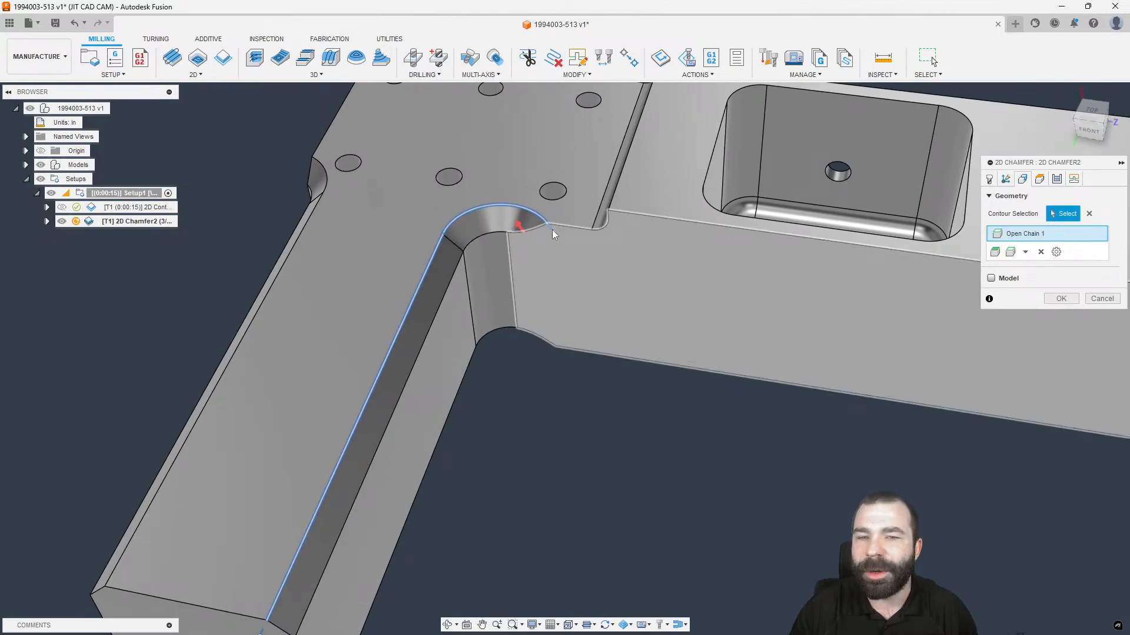
scroll(549, 227, up, 5)
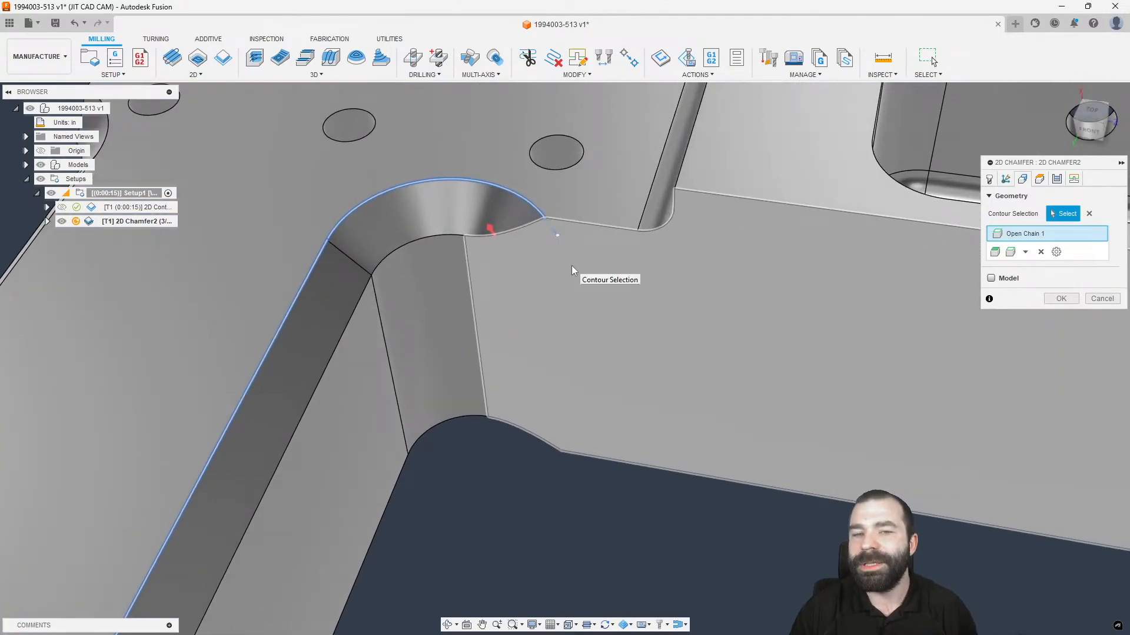
scroll(501, 186, down, 5)
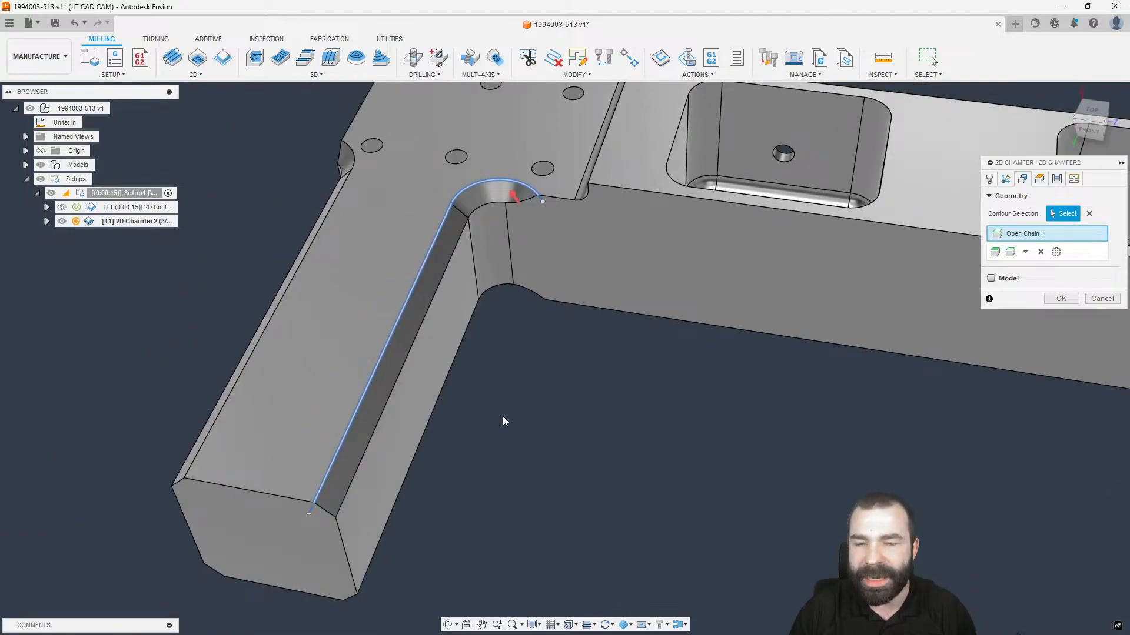
click(1057, 179)
click(1037, 348)
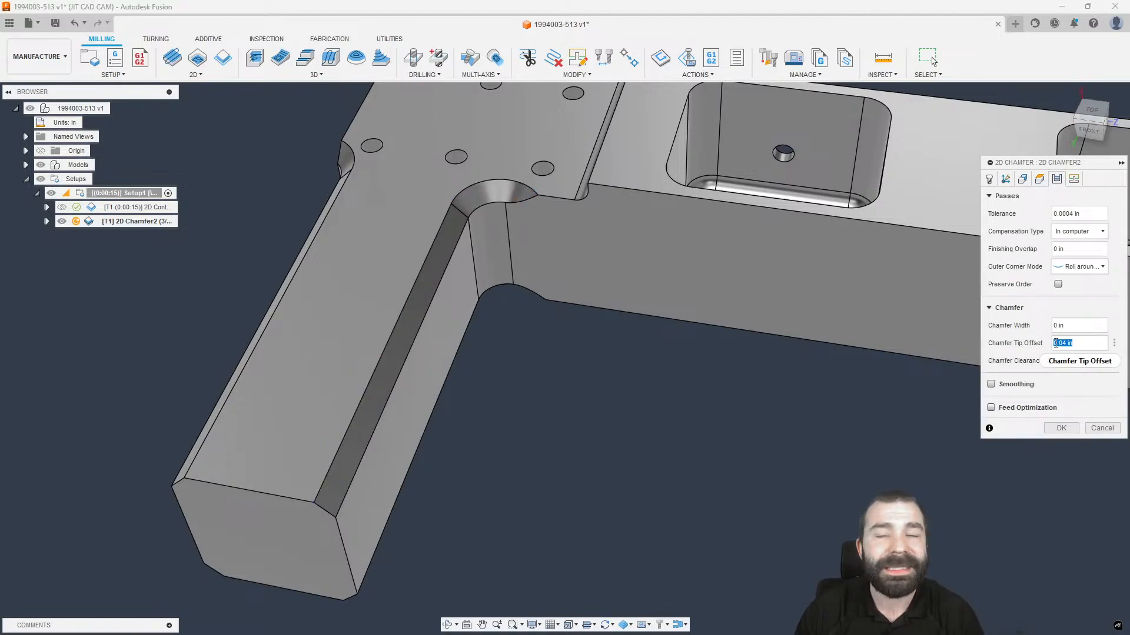
click(1088, 129)
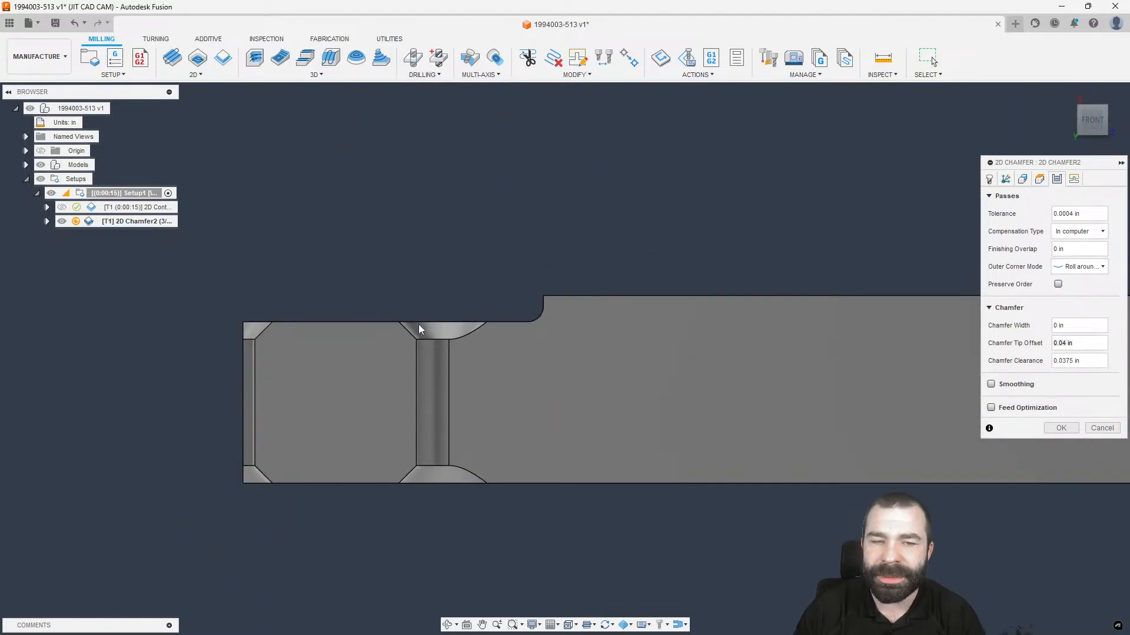
click(1051, 429)
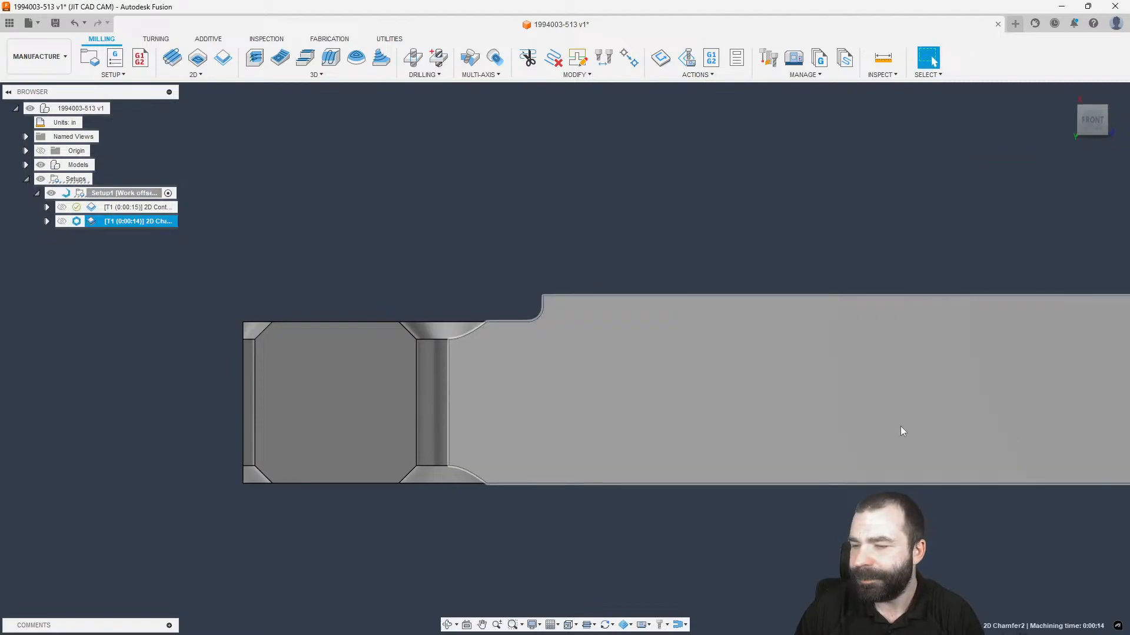
scroll(435, 352, up, 5)
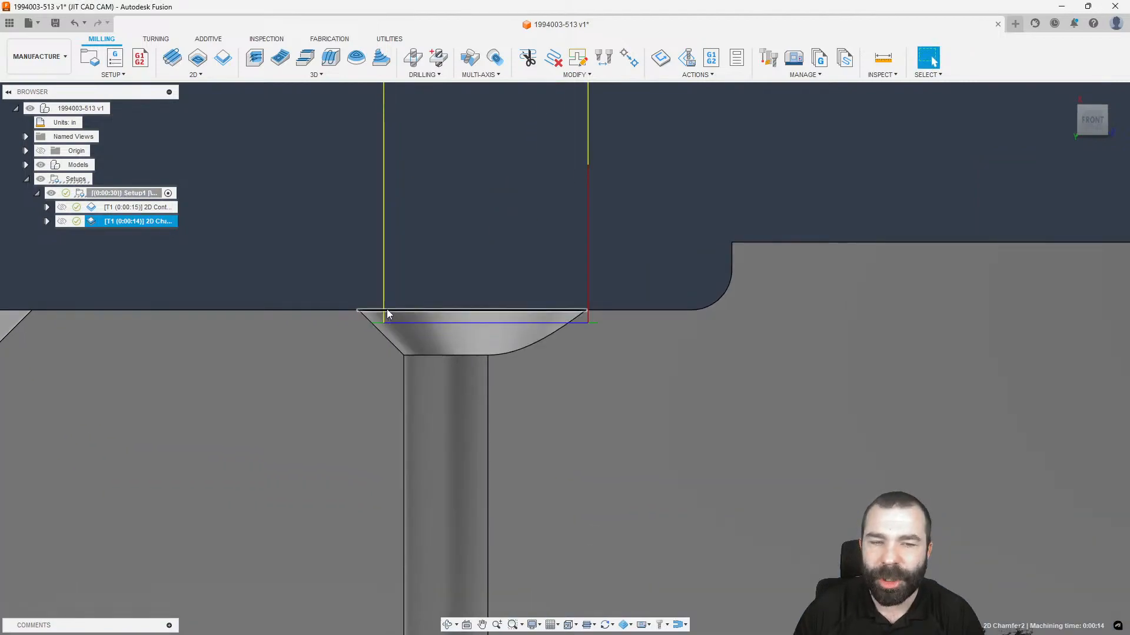
scroll(376, 324, up, 5)
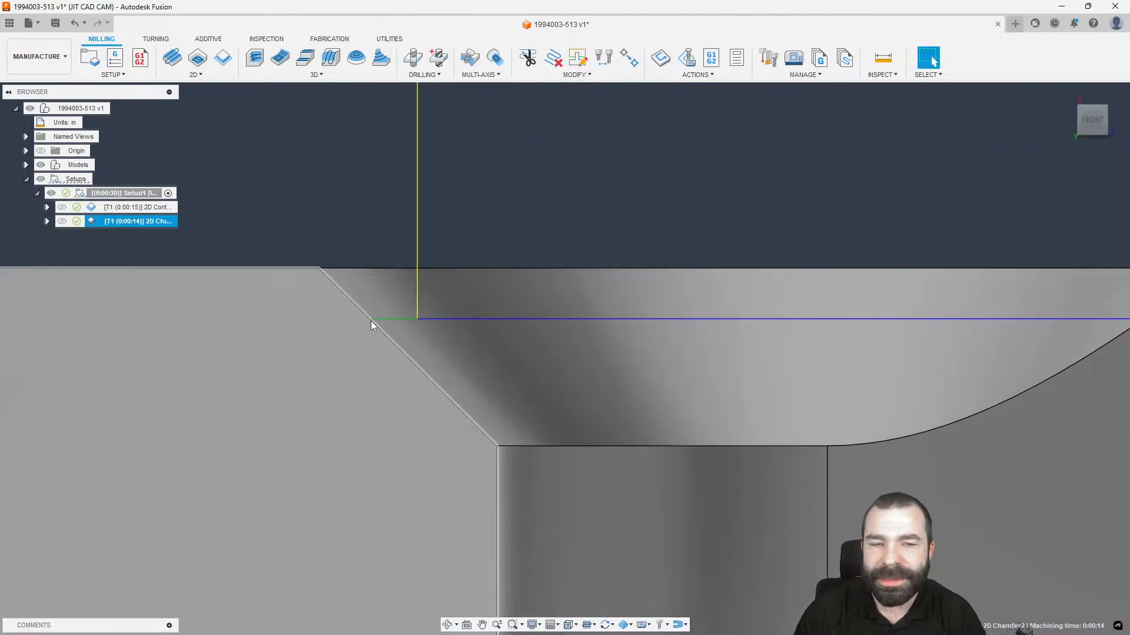
Measure the distance and XYZ deltas between the upper and lower vertices of the corner chamfer's sloped edge.
scroll(371, 321, up, 2)
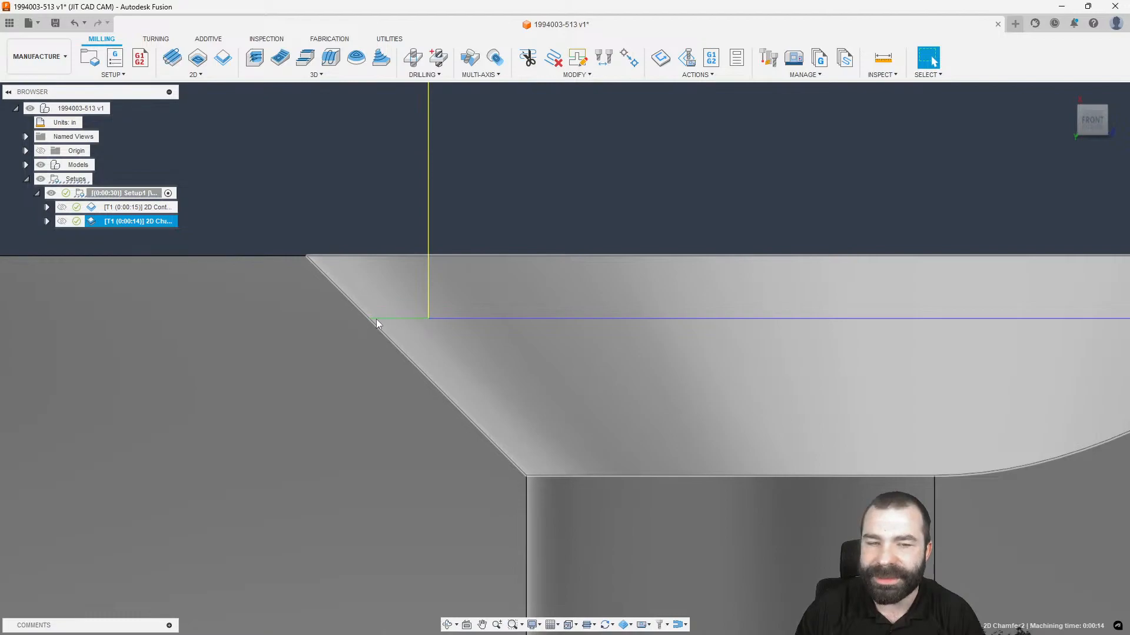
scroll(412, 317, down, 6)
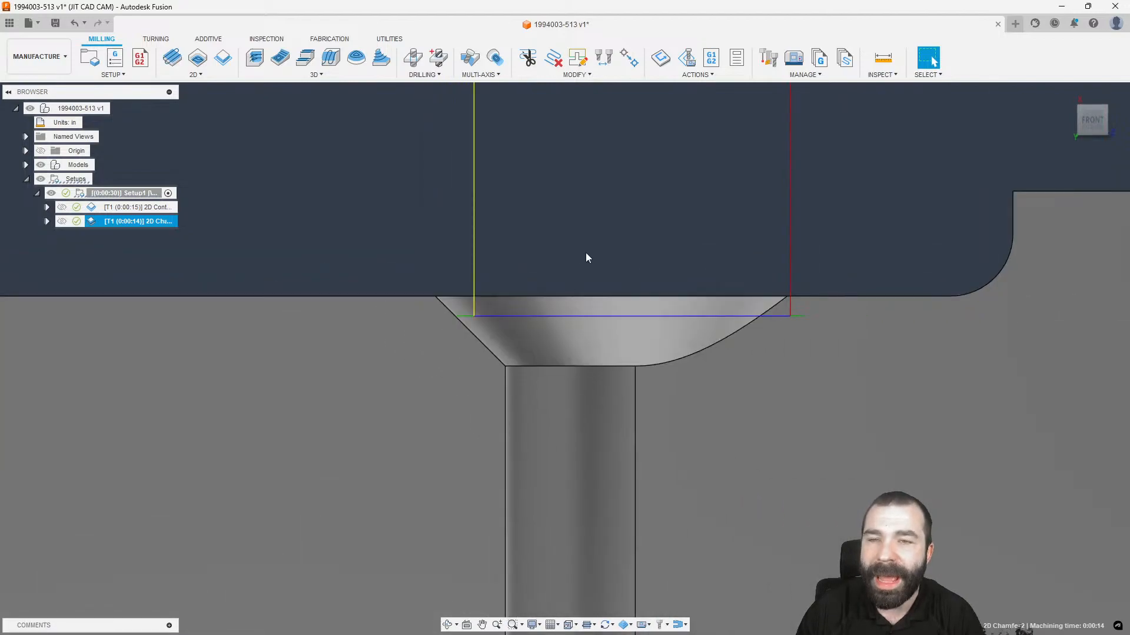
click(610, 235)
click(881, 62)
click(434, 297)
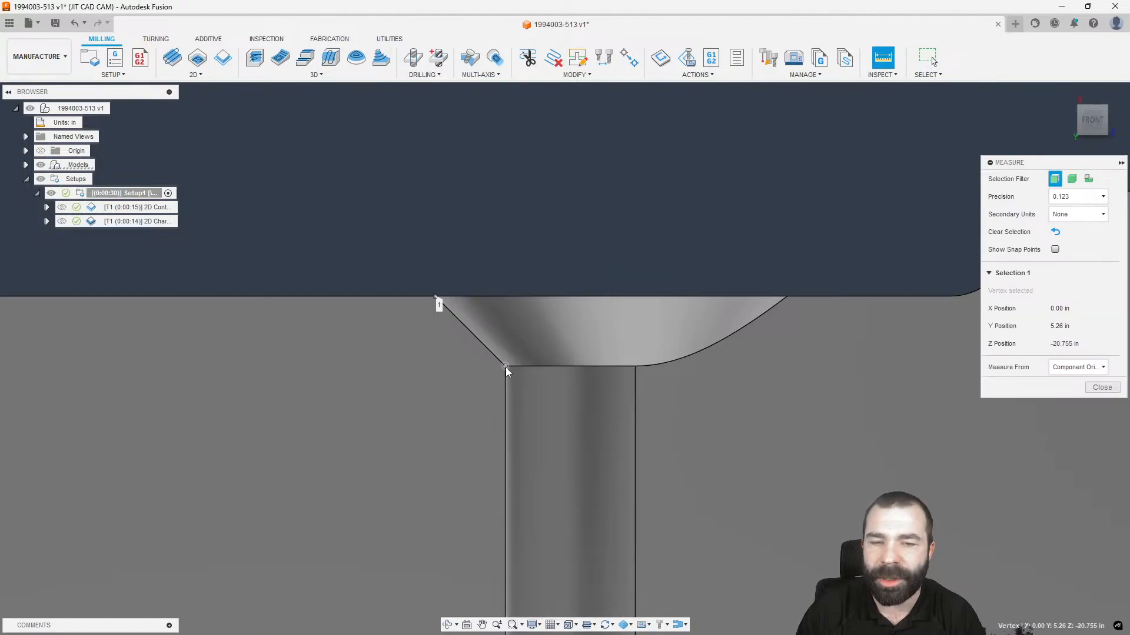
click(506, 367)
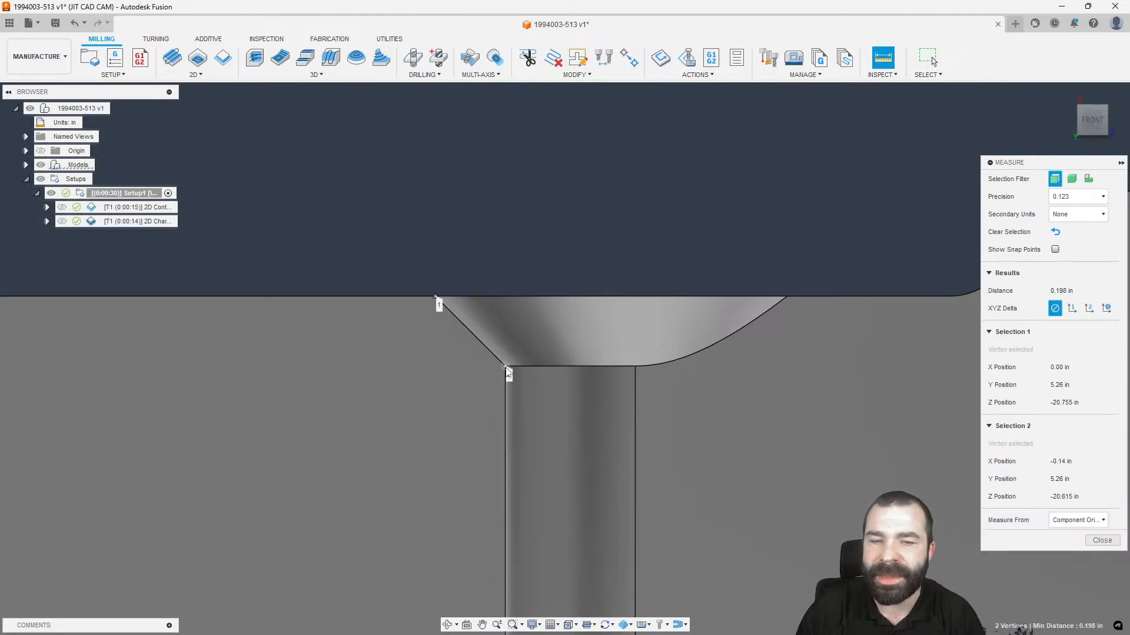
click(1071, 308)
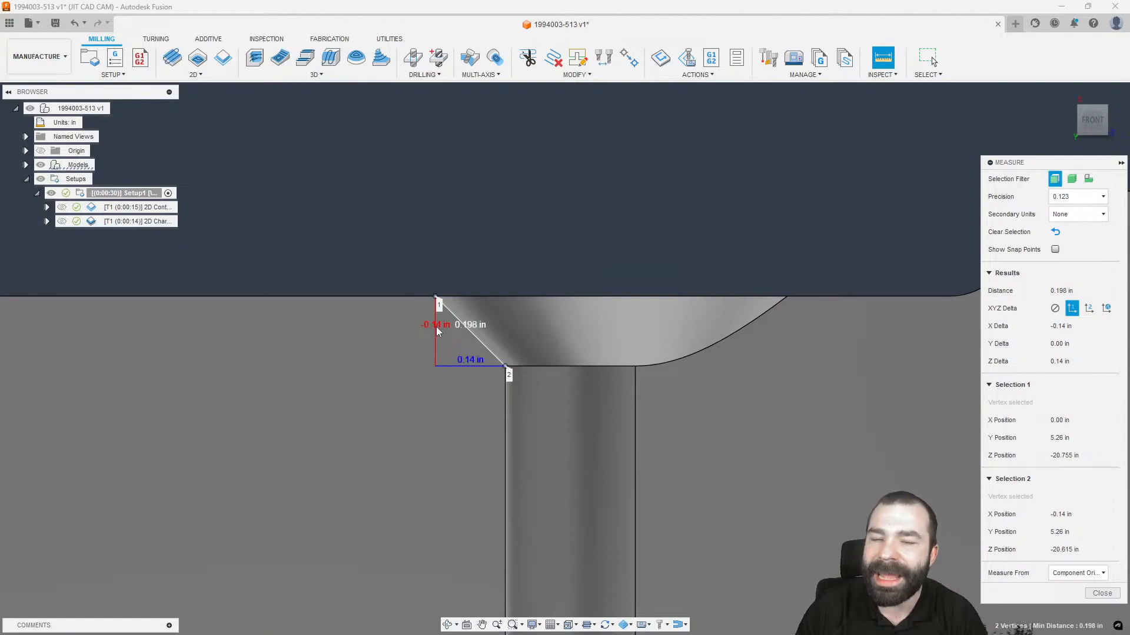
click(1102, 593)
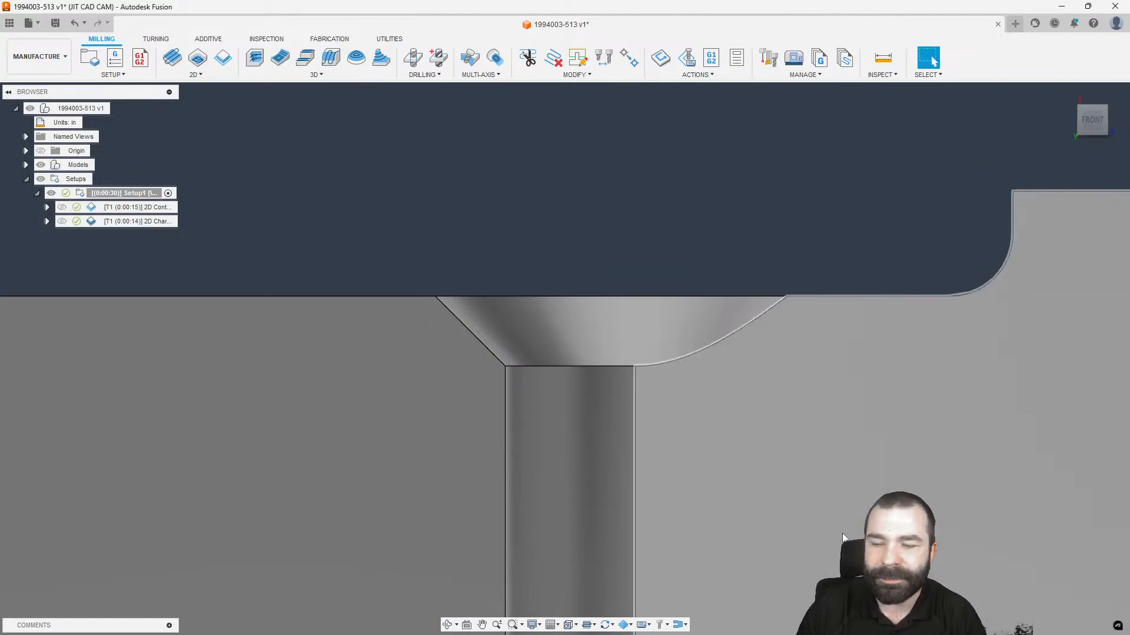
Try extending the 2D Chamfer's chamfer tip offset with the expression 0.04 in+.140 and regenerate the toolpath.
double_click(139, 222)
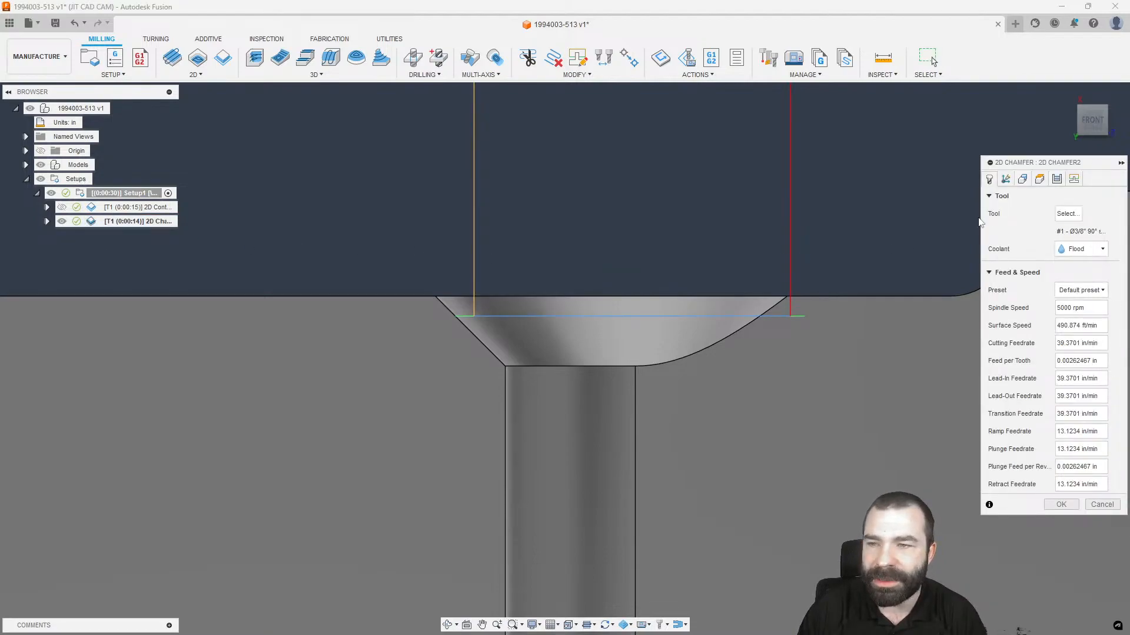
click(1057, 178)
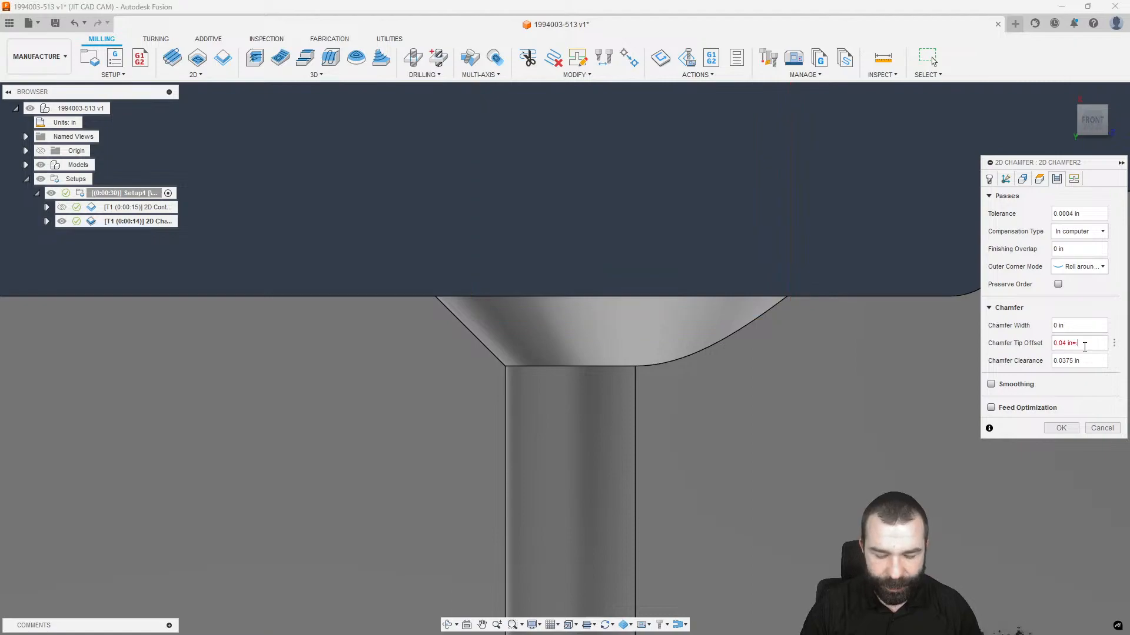
text(.148)
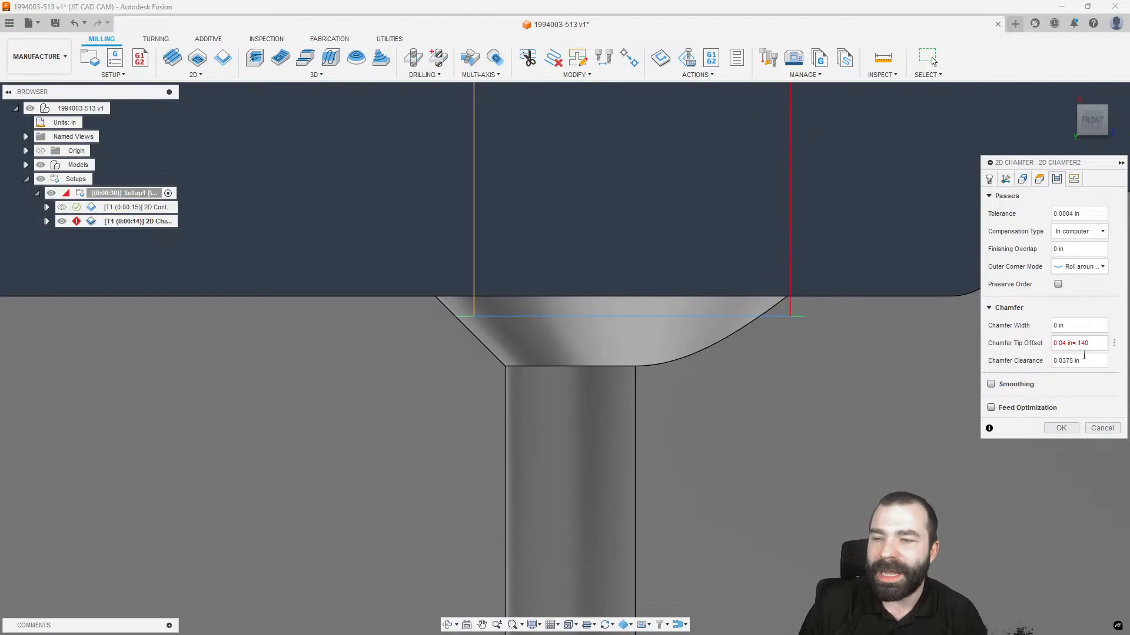
key(BackSpace)
text(+)
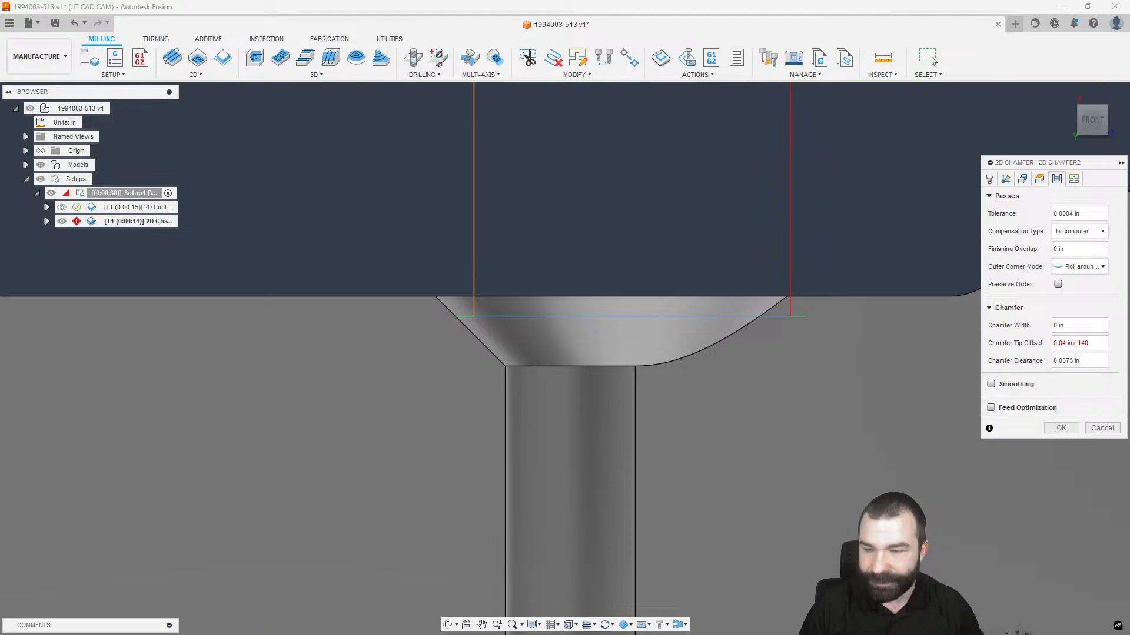
click(1060, 428)
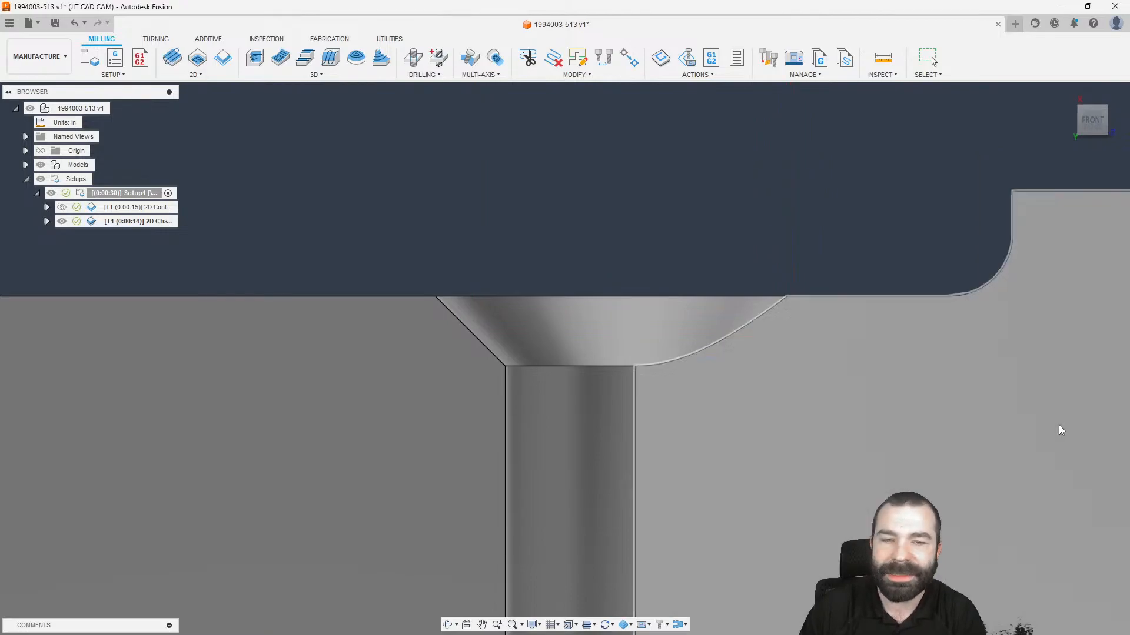
scroll(576, 244, down, 1)
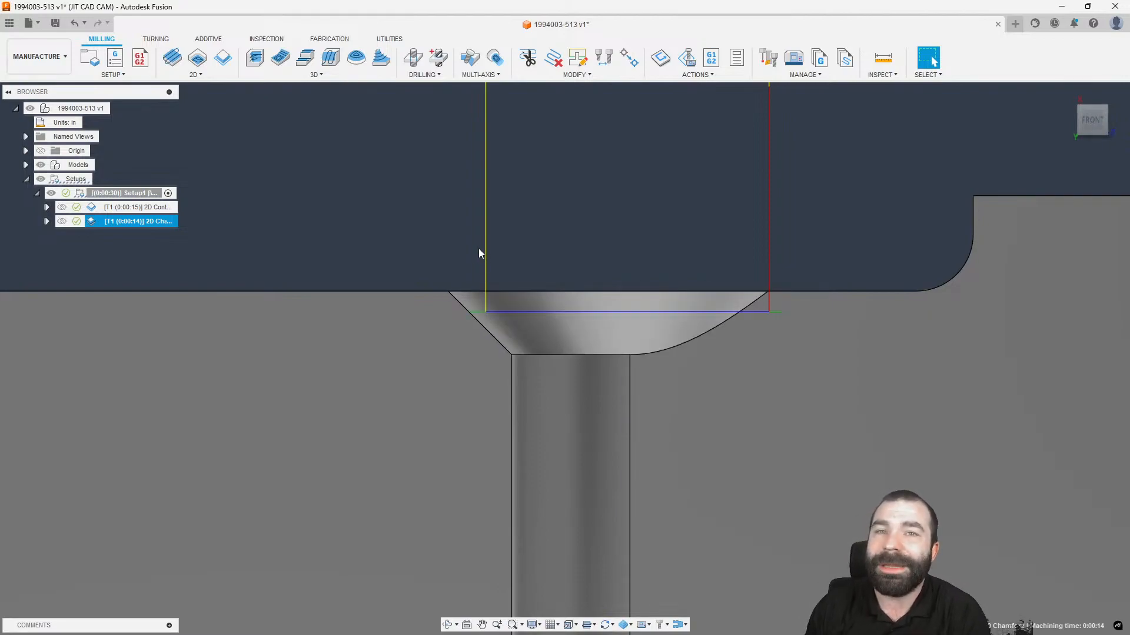
Re-enter the 2D Chamfer's chamfer tip offset as .04in +.140 and regenerate the toolpath.
double_click(88, 223)
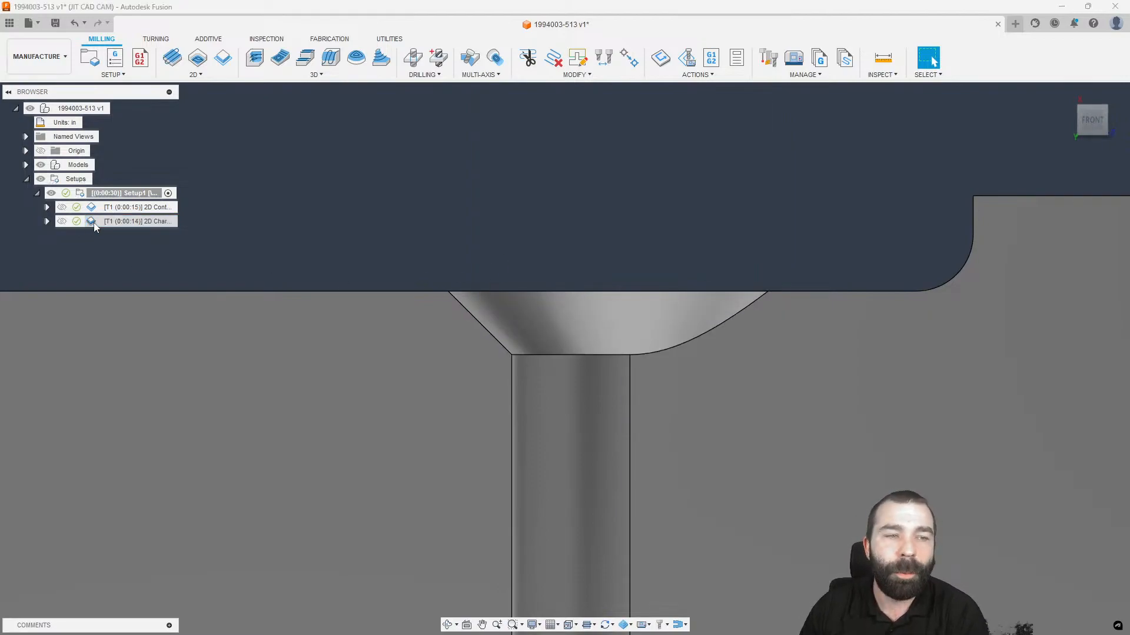
click(1057, 179)
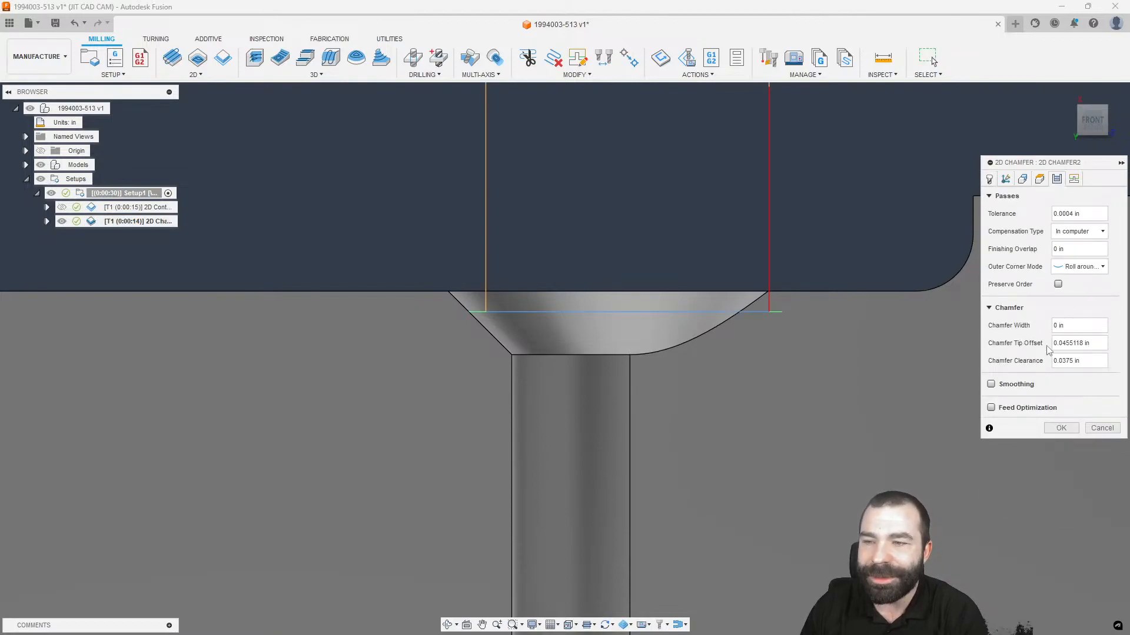
click(1101, 347)
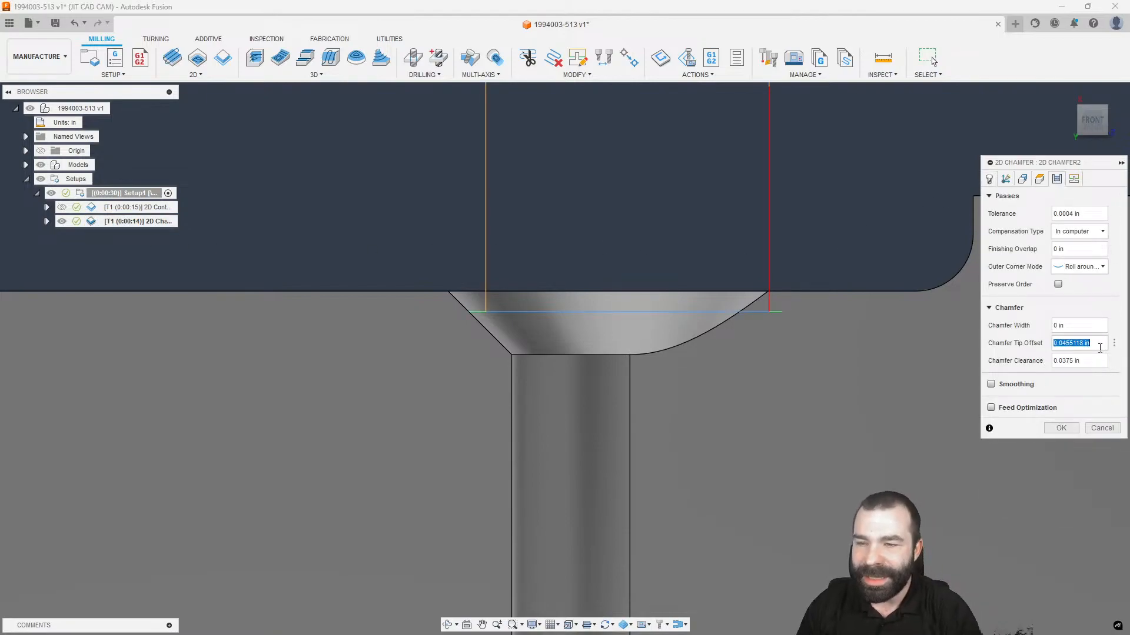
text(.04)
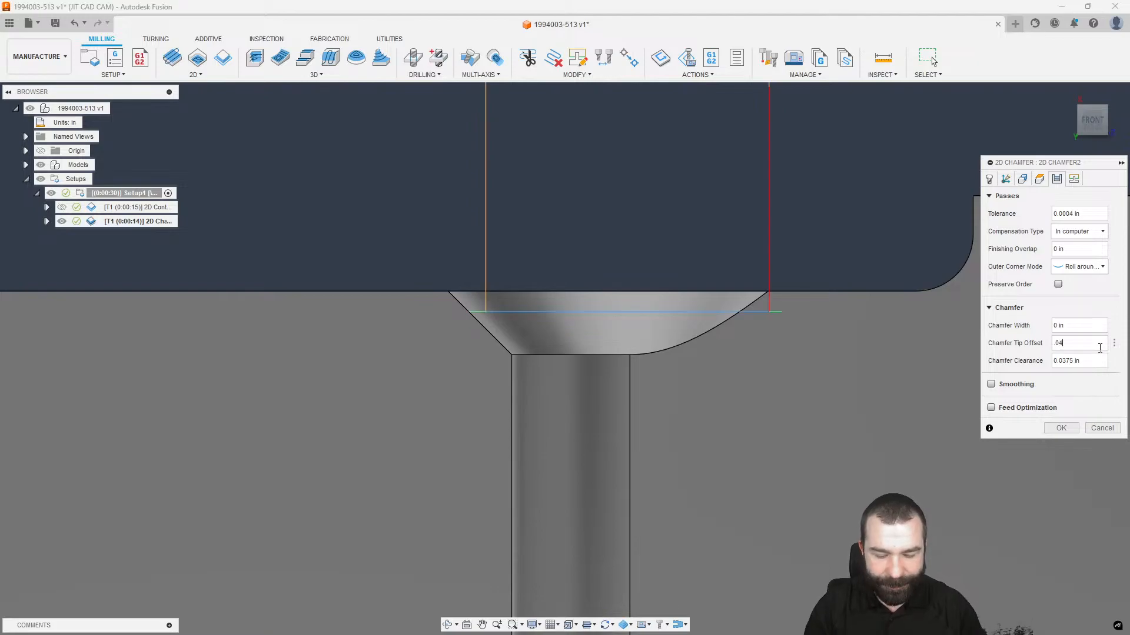
text(in +.140)
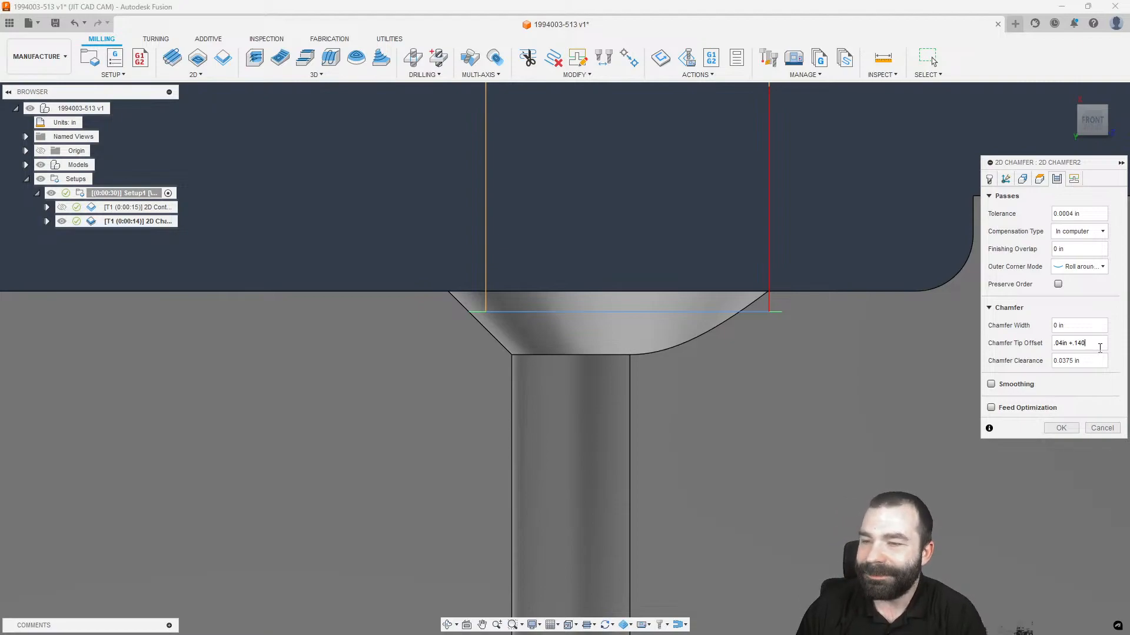
click(1095, 327)
double_click(1098, 346)
click(1098, 344)
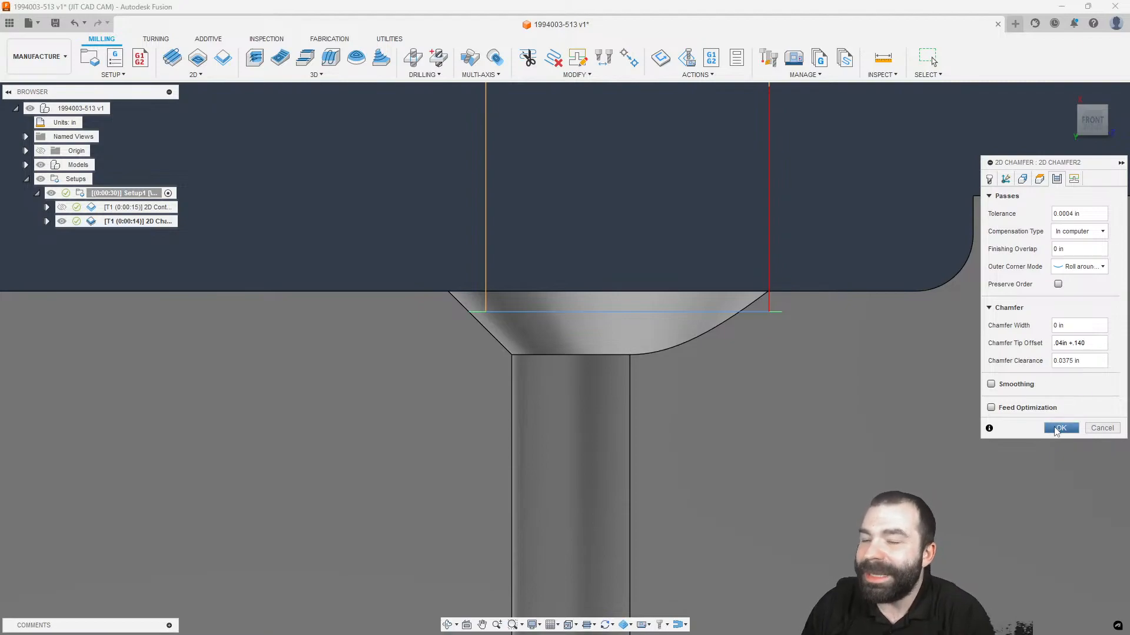
double_click(1076, 345)
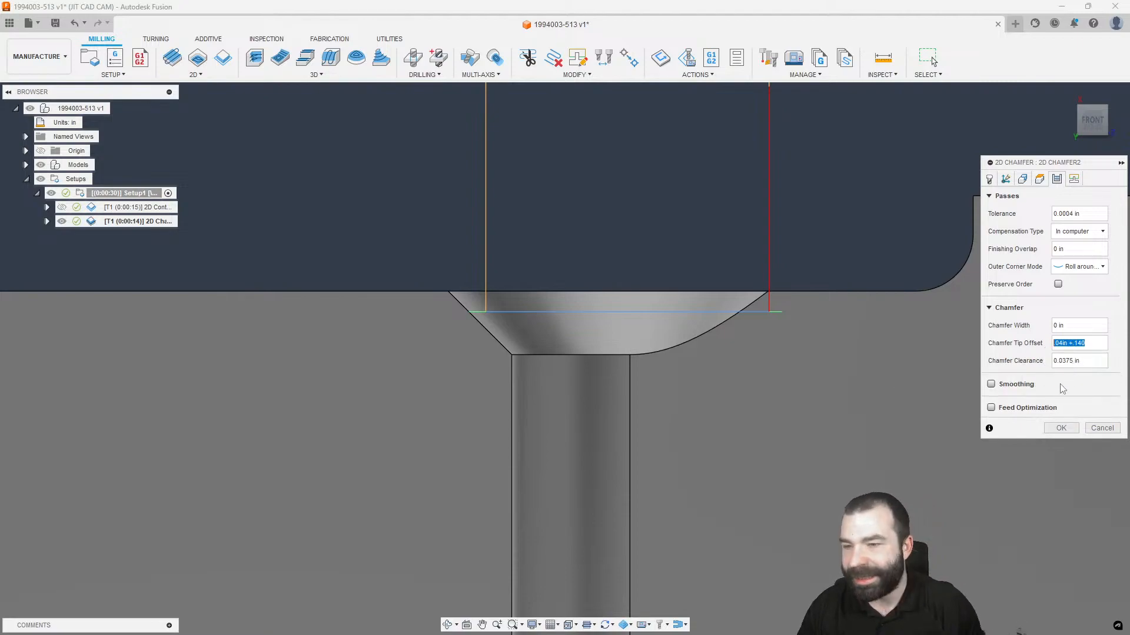
click(1060, 429)
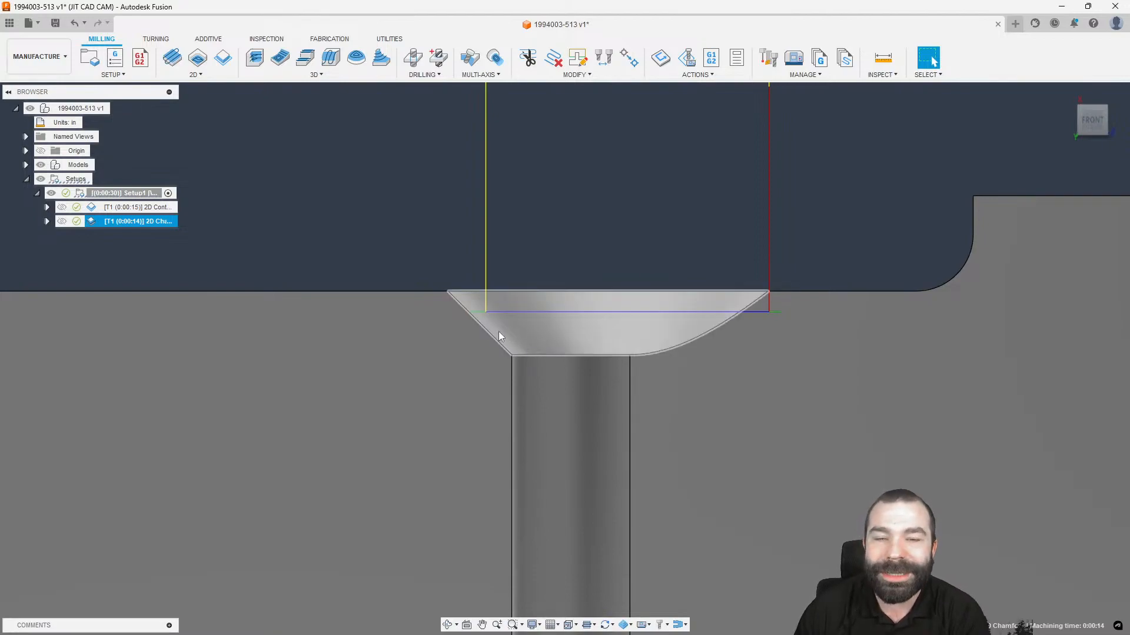
Set the 2D Chamfer's chamfer tip offset to .04in +.140in, with units on both terms, and regenerate the toolpath.
double_click(104, 225)
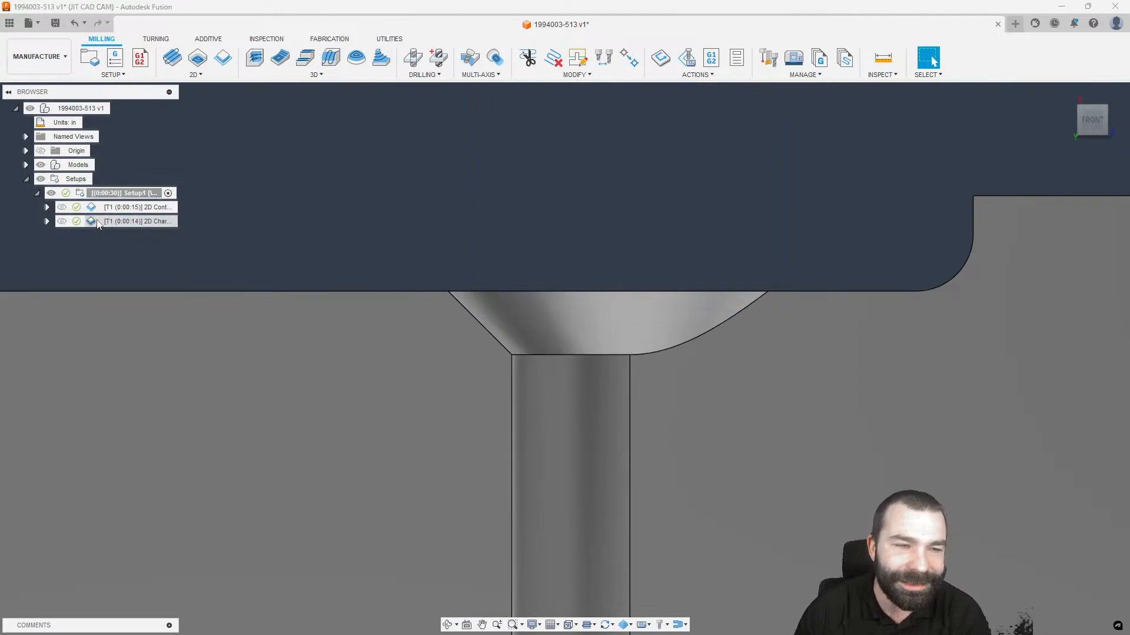
click(1056, 179)
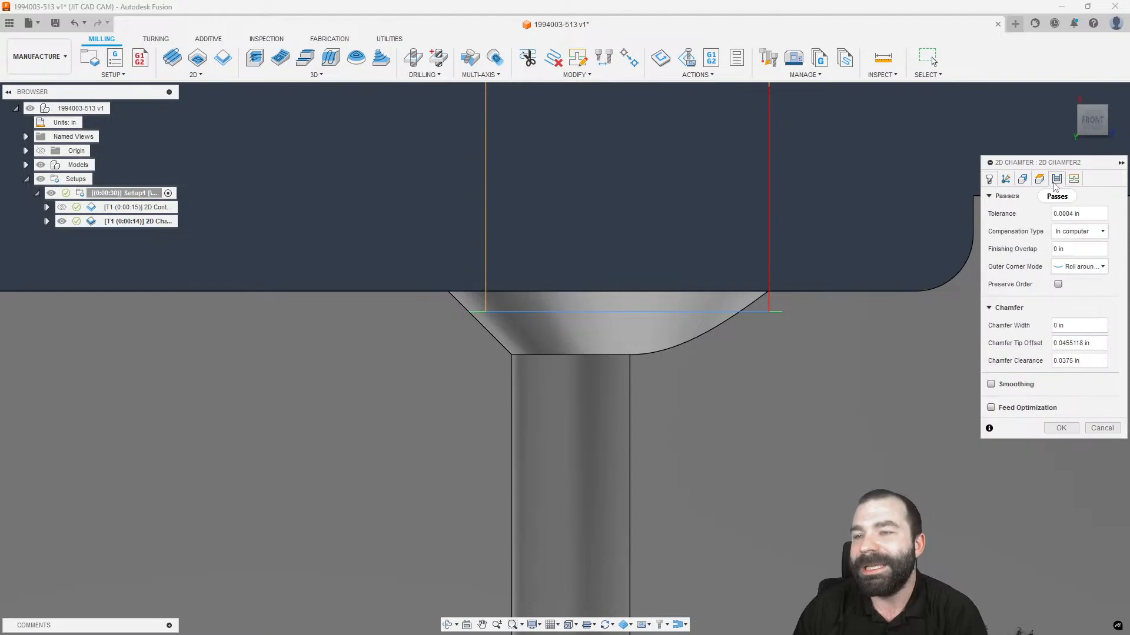
click(1100, 344)
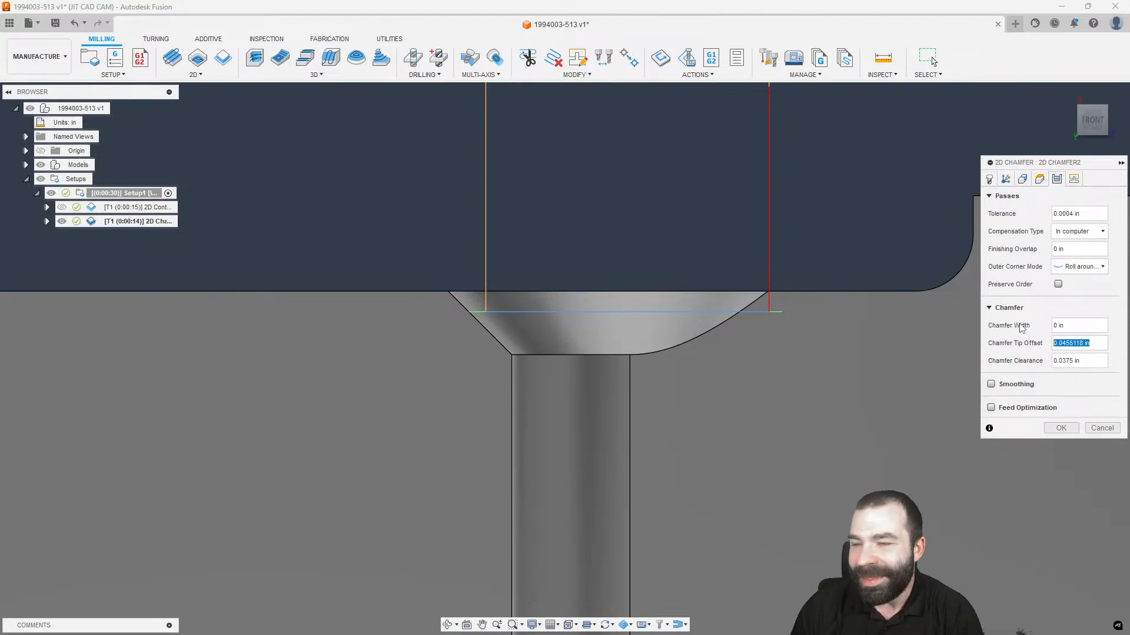
text(.04in +.140)
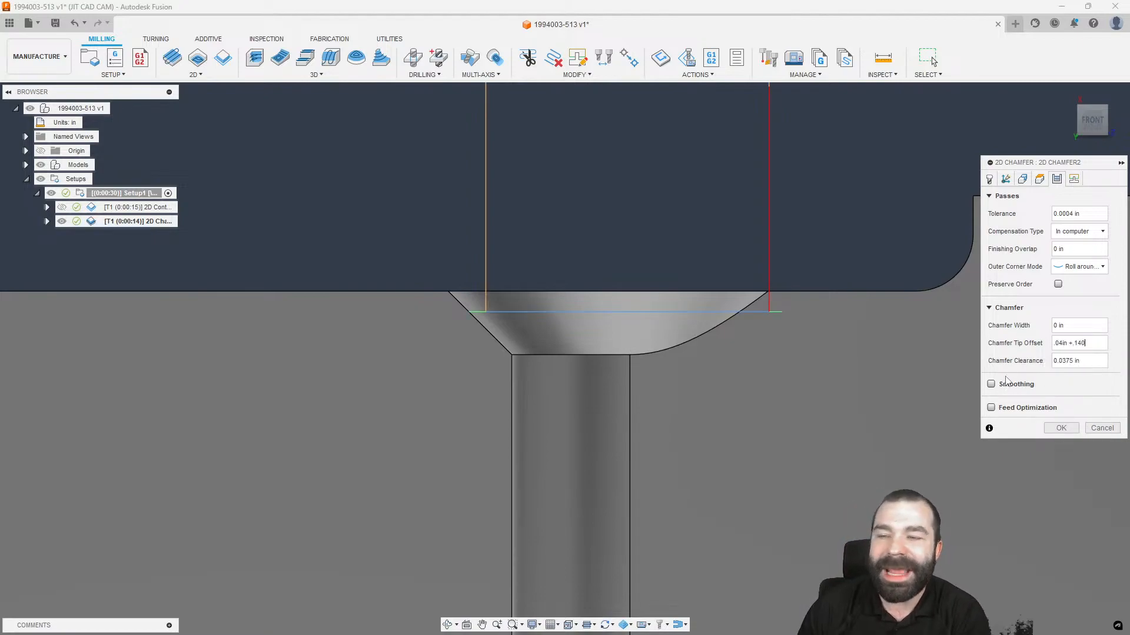
text(in)
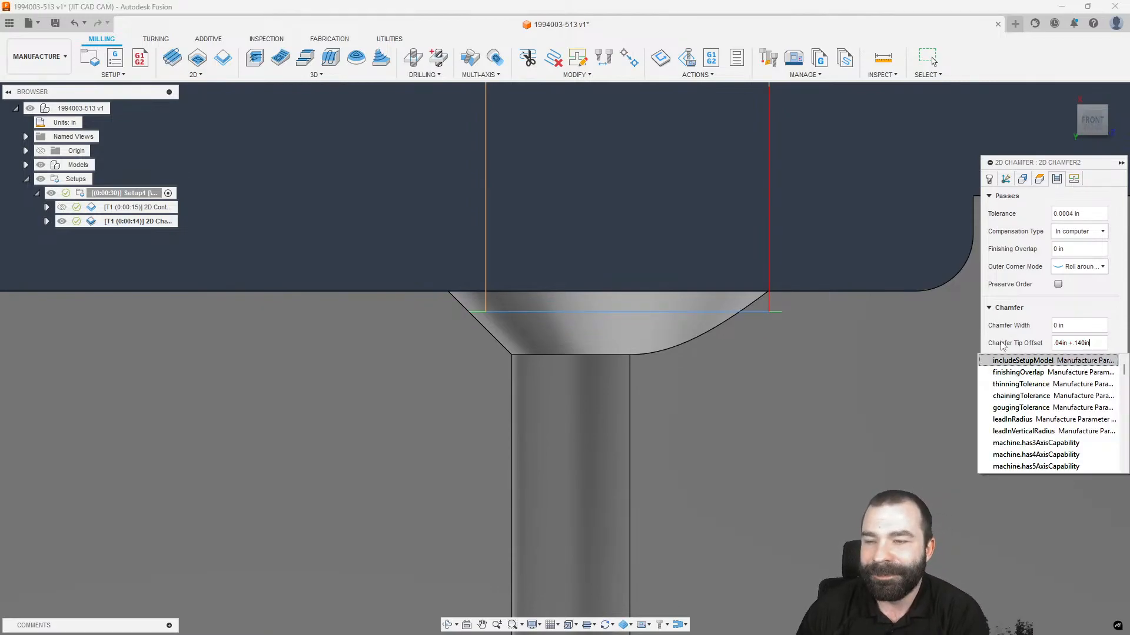
key(Return)
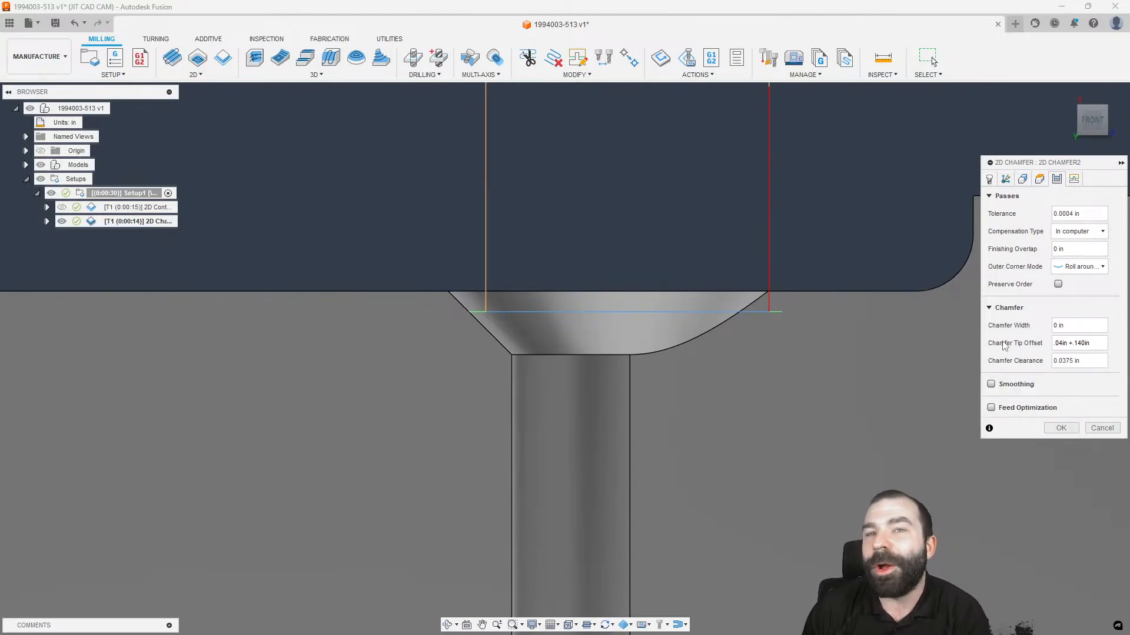
click(1063, 428)
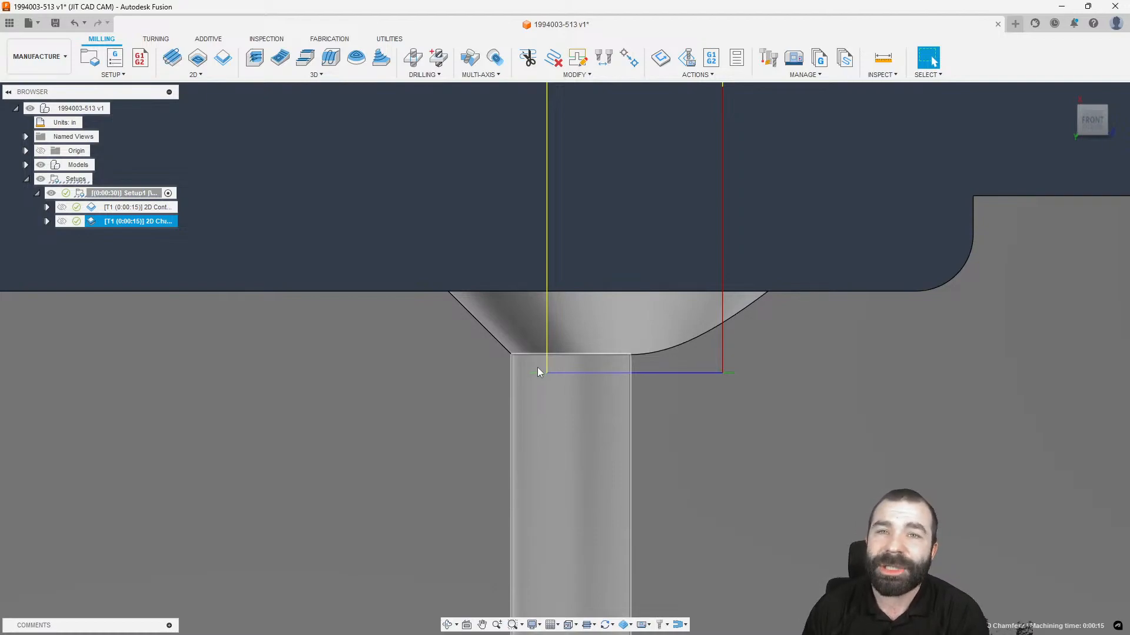
Change the 2D Chamfer's chamfer tip offset expression to .04+.140 in, with the unit only at the end, and regenerate the toolpath.
double_click(92, 223)
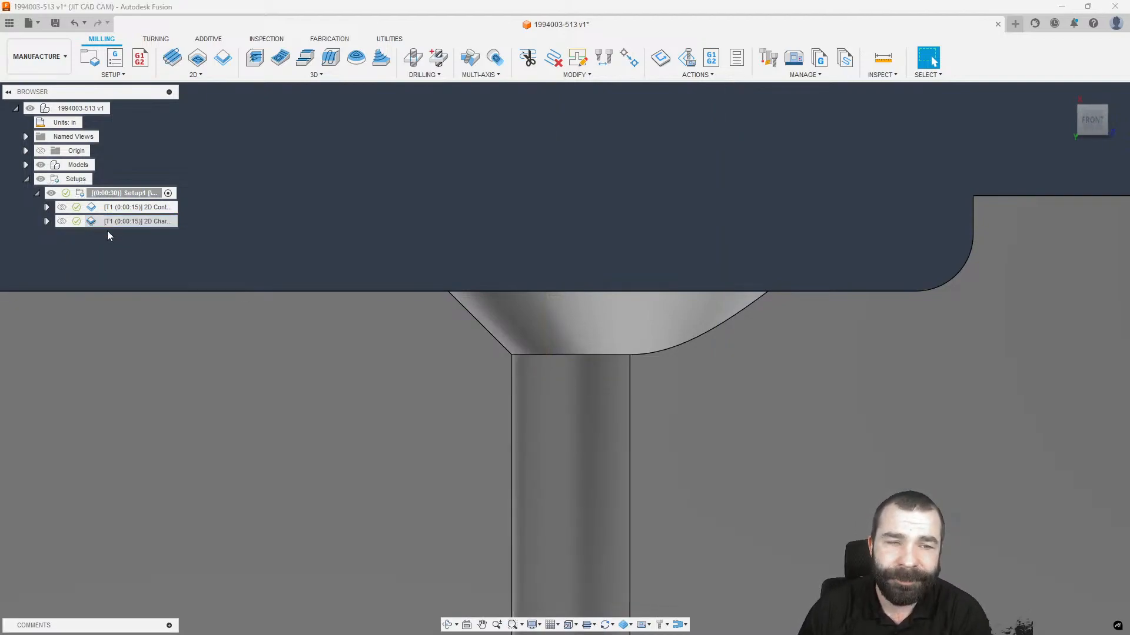
click(1058, 180)
click(1057, 343)
text(.04in +.140)
key(shift+Left)
key(shift+Left)
key(shift+Left)
key(shift+Left)
key(shift+Left)
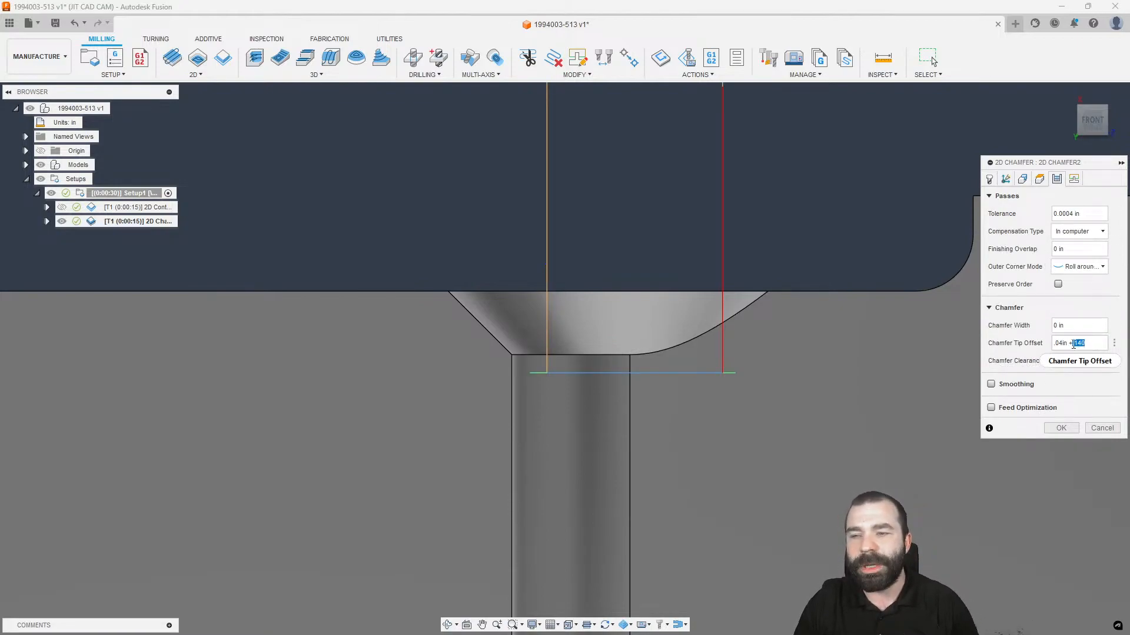
key(BackSpace)
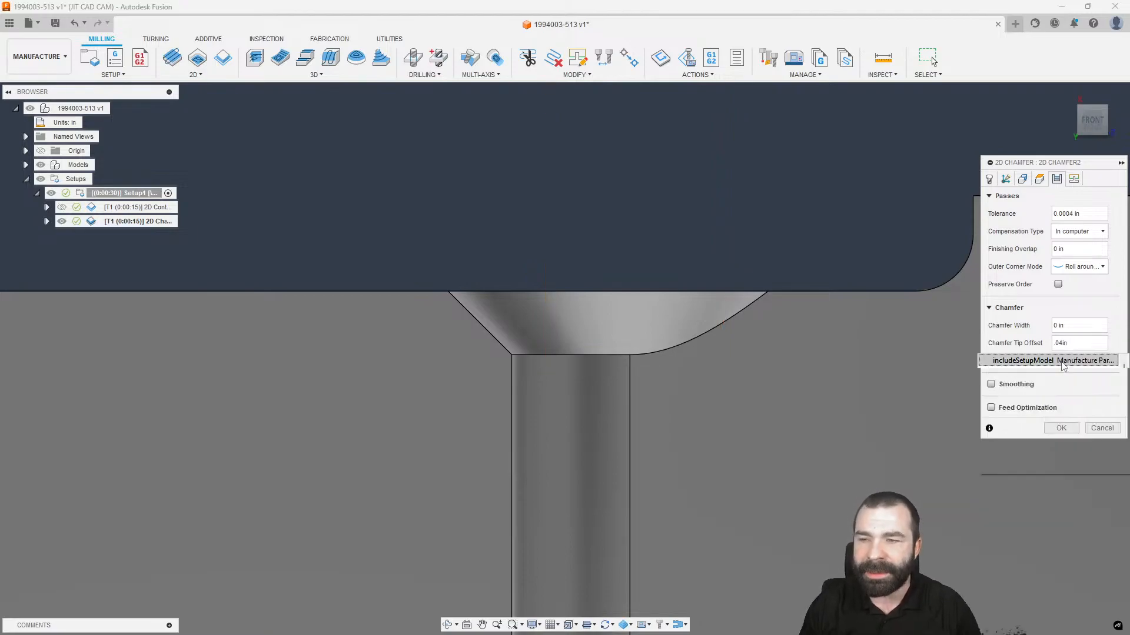
text(-.140)
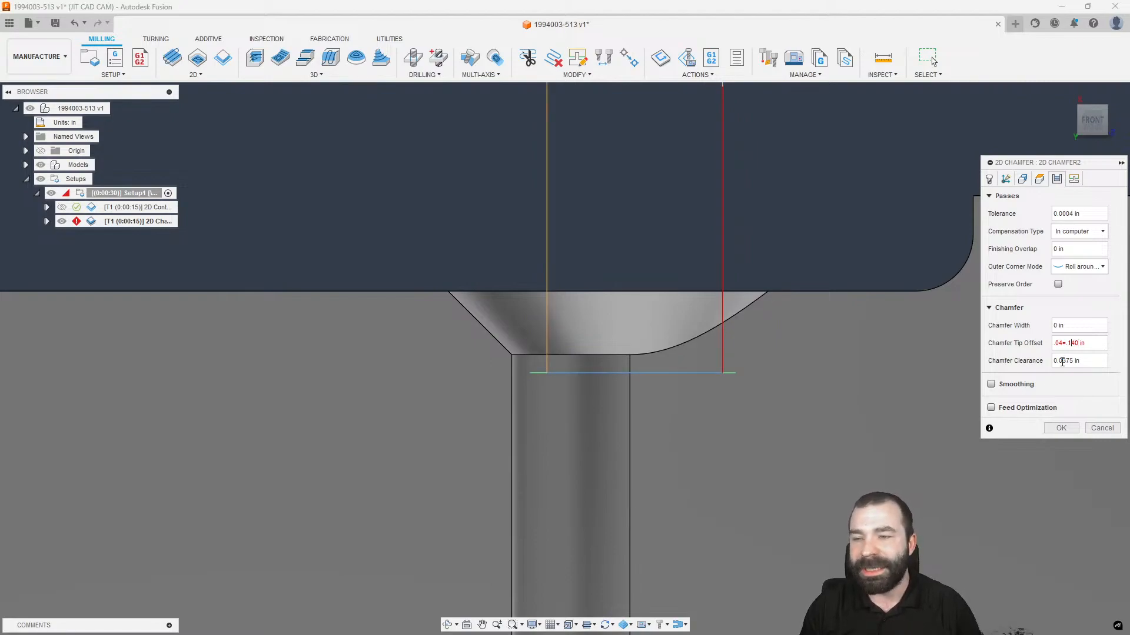
key(BackSpace)
text(+)
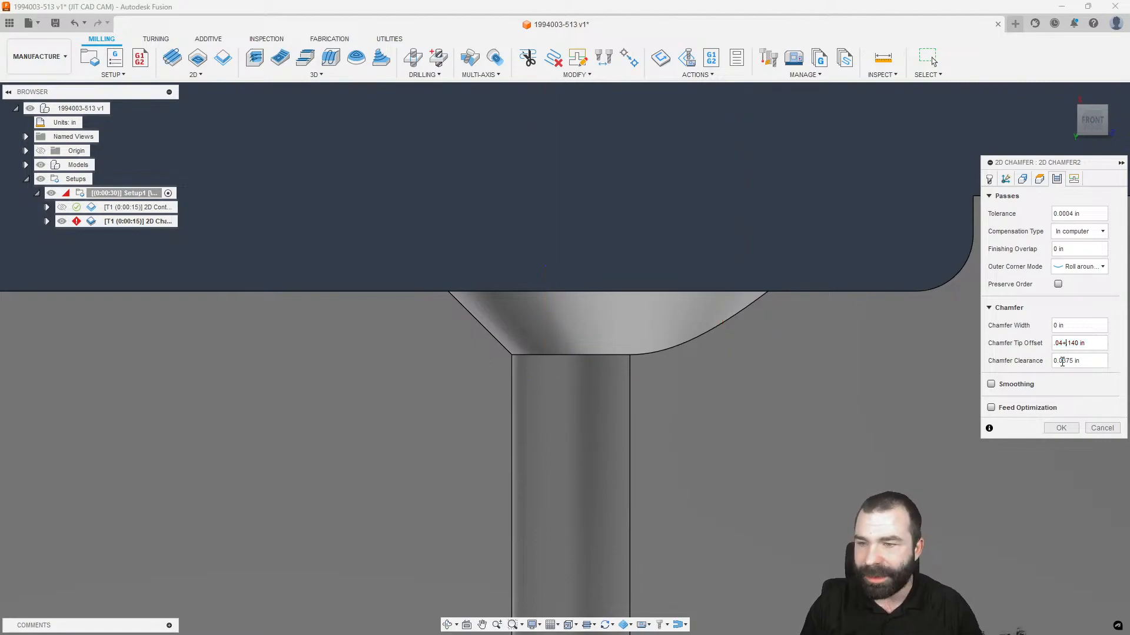
key(Return)
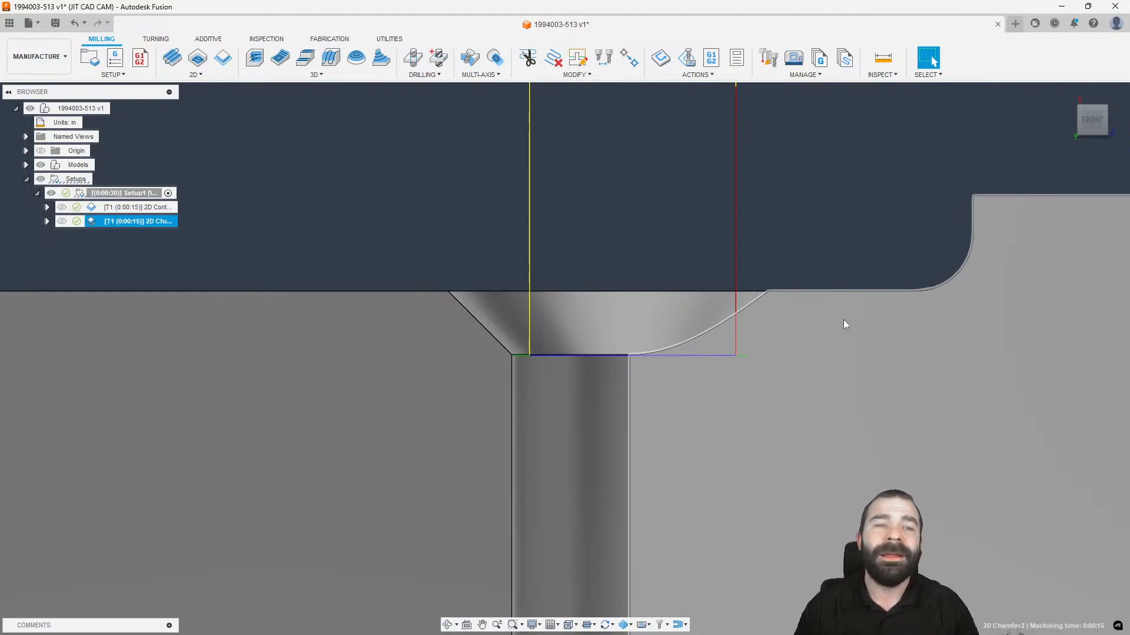
Reopen the 2D Chamfer operation's passes settings and clear its chamfer tip offset value.
double_click(103, 221)
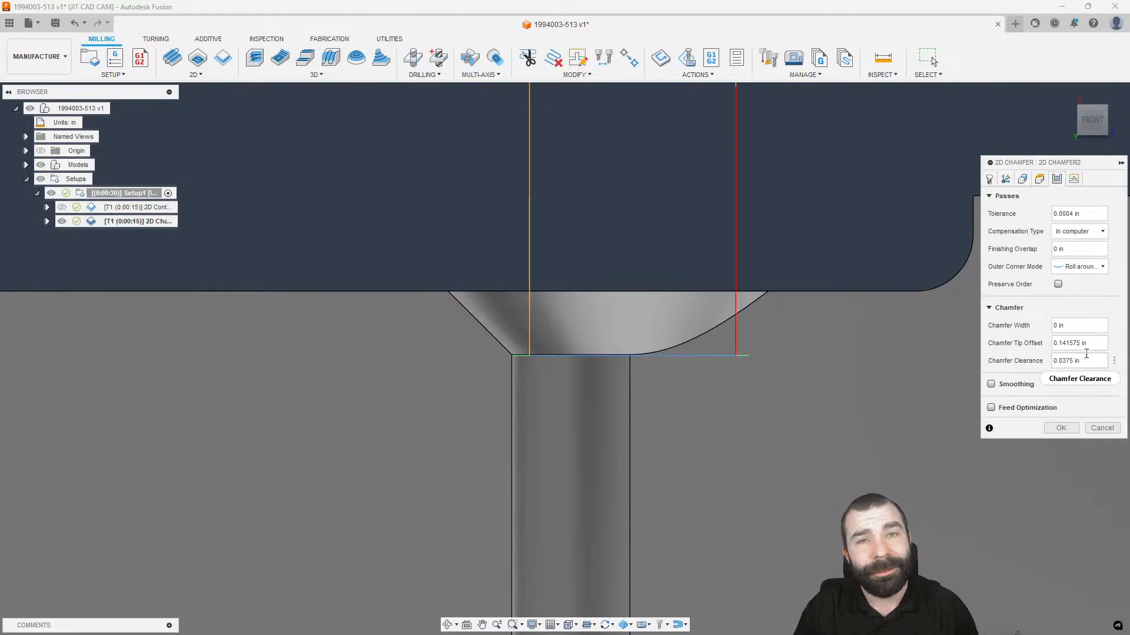
click(1094, 344)
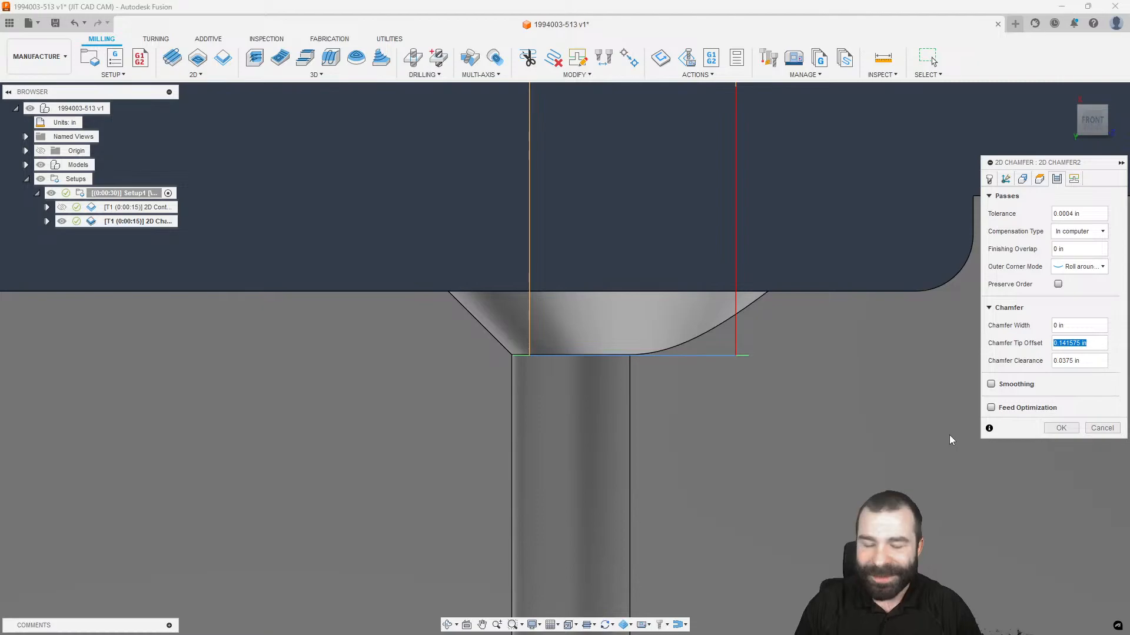
text(.180in)
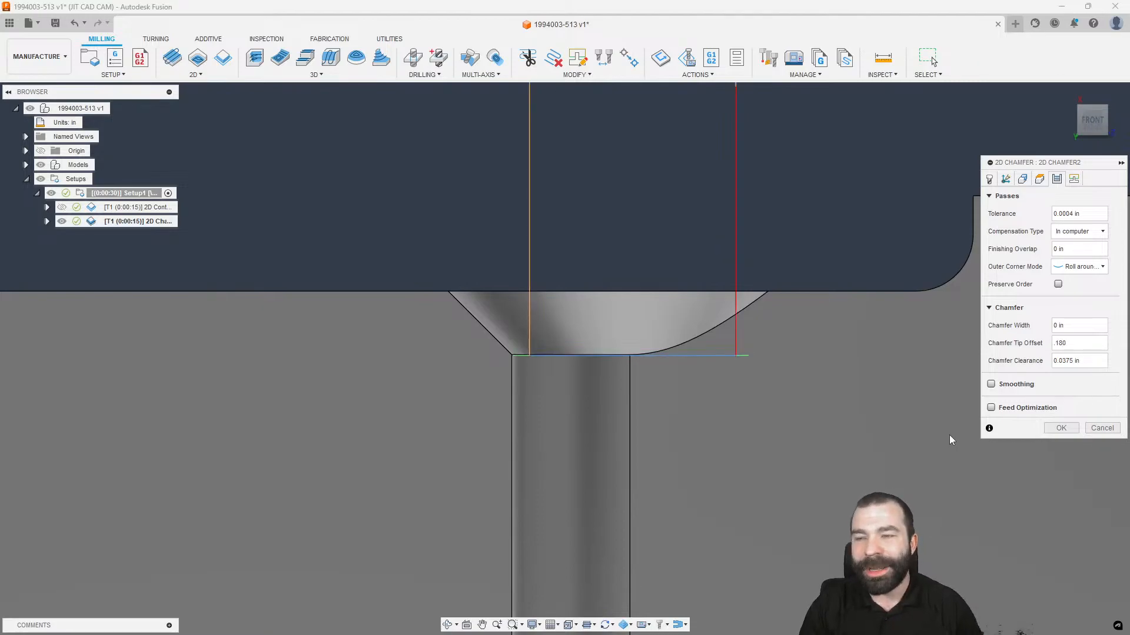
key(BackSpace)
key(BackSpace)
key(BackSpace)
key(BackSpace)
key(BackSpace)
key(BackSpace)
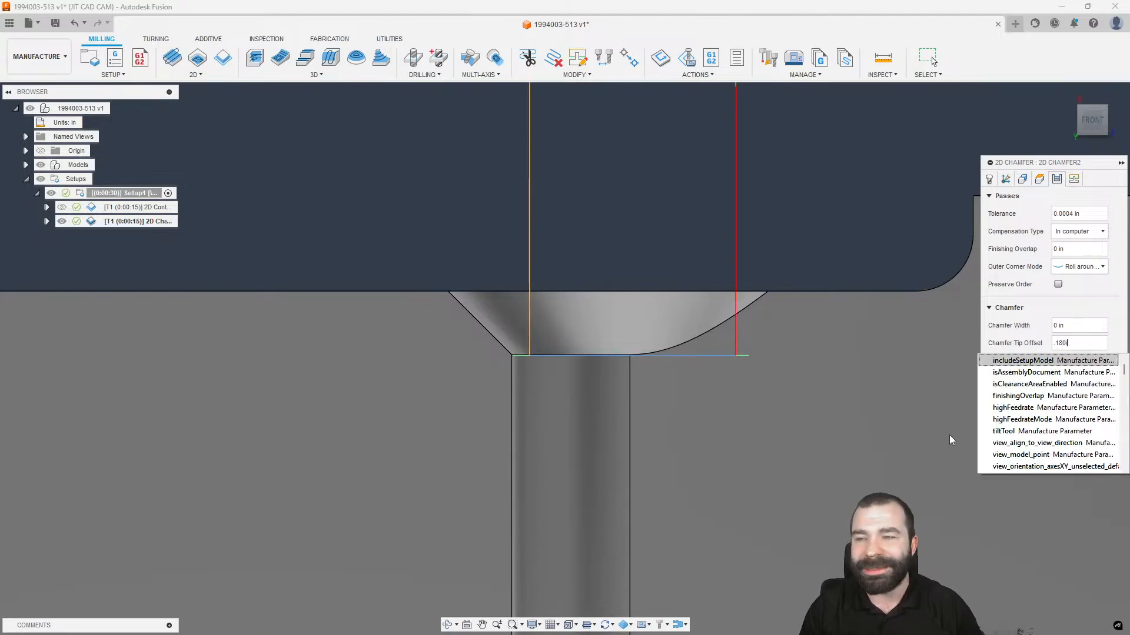
Enter the chamfer tip offset as the expression (.04+.140)*1in, grouping both terms in parentheses.
text(.0)
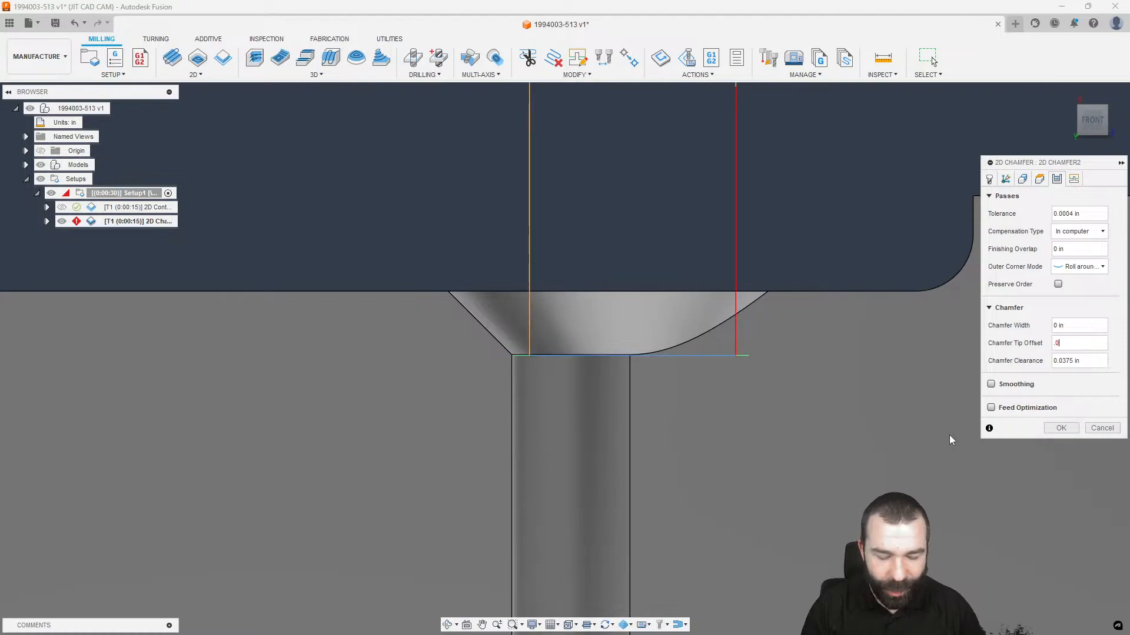
text(4+.14)
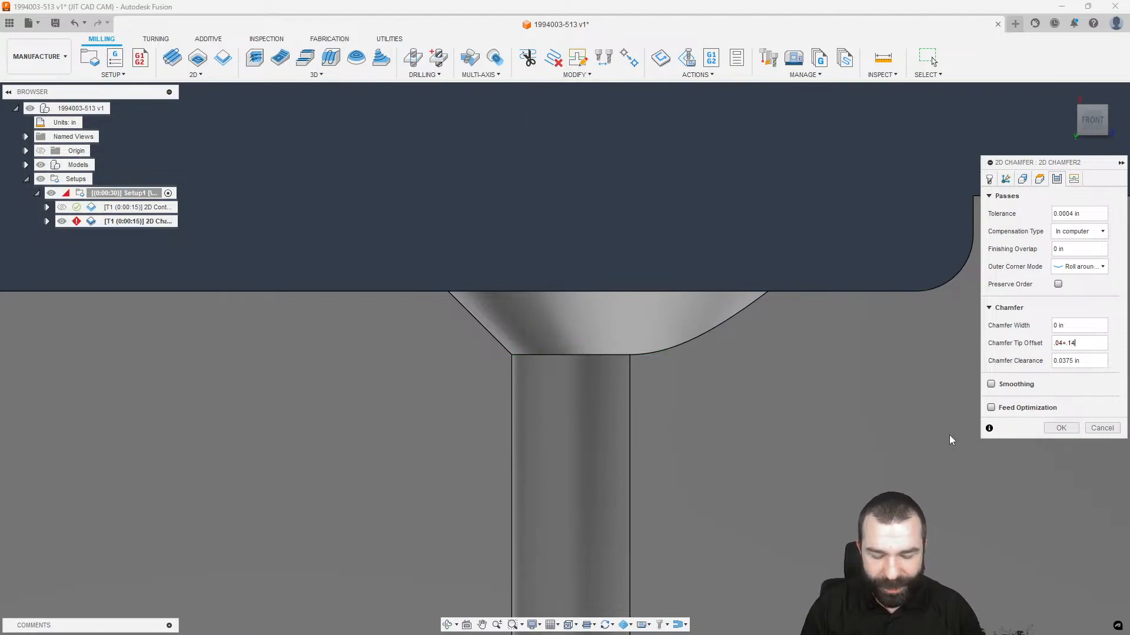
text(0))
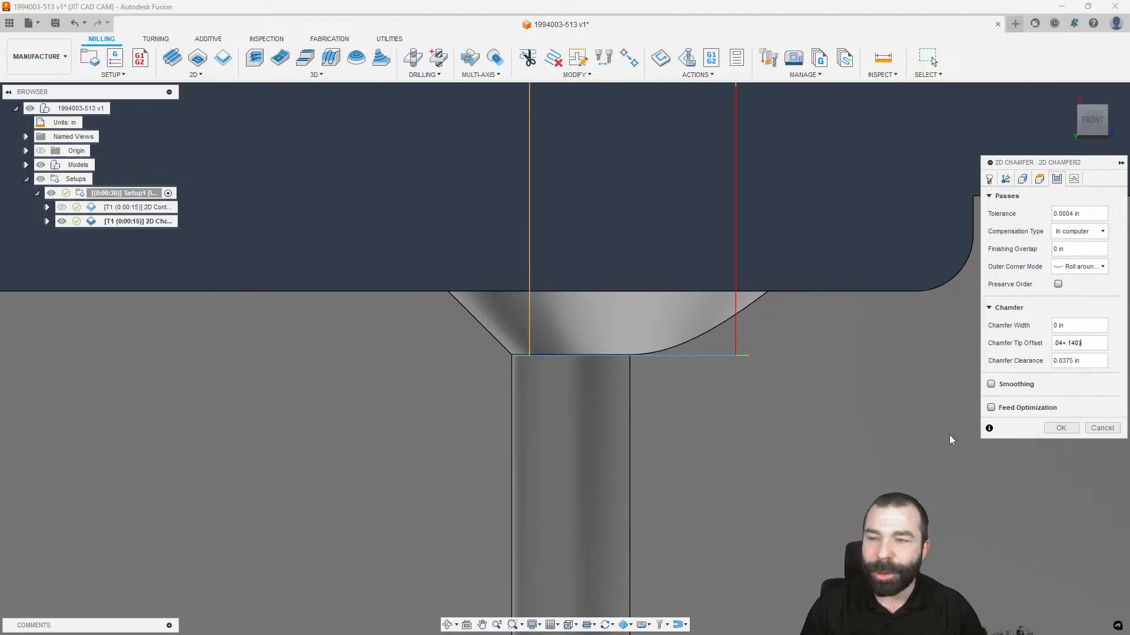
key(Home)
text(()
key(End)
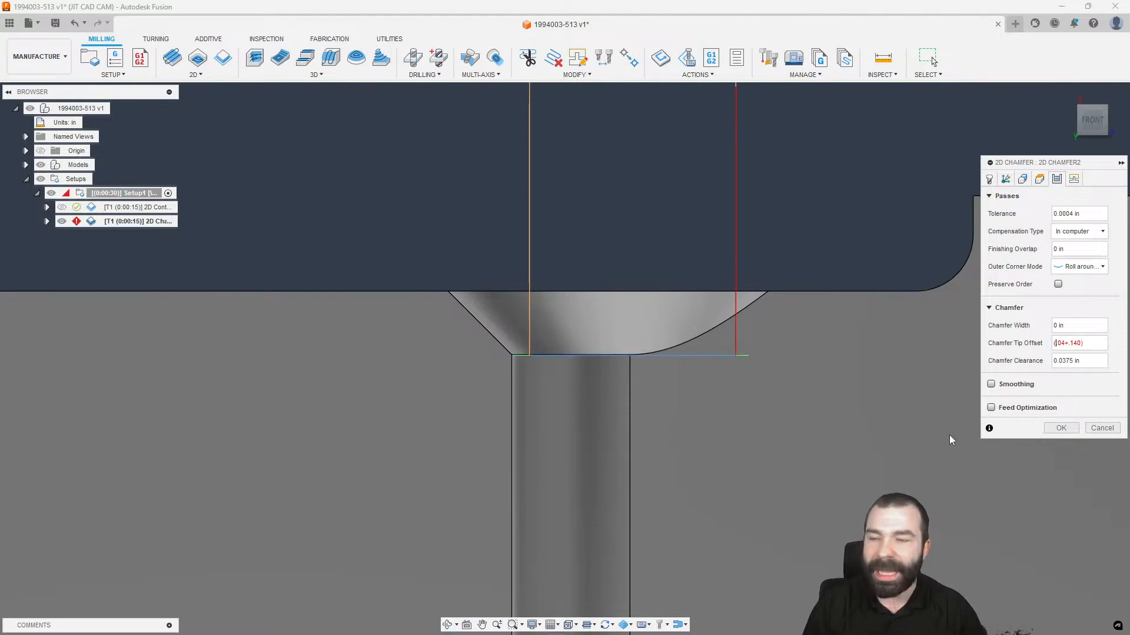
text(*1includeSetupModel)
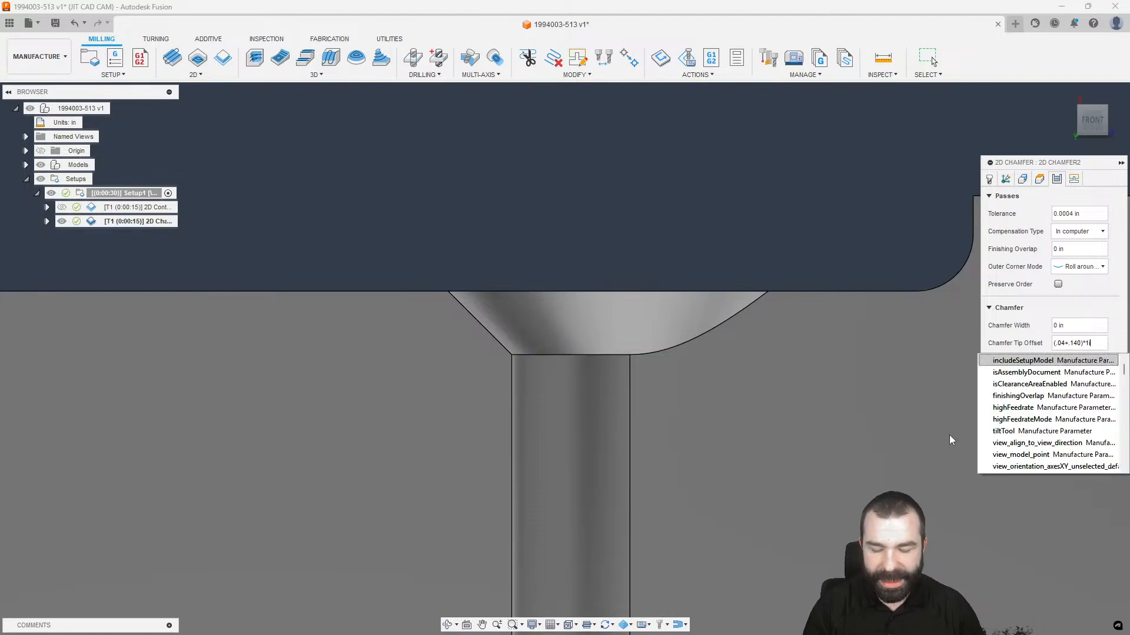
key(Return)
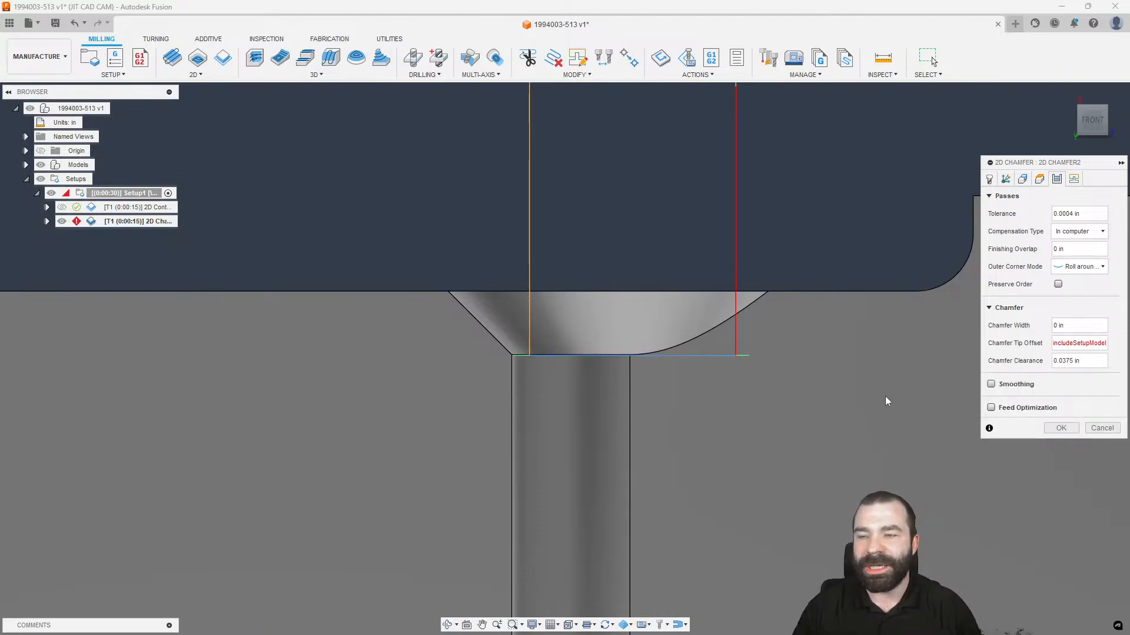
Remove the unintended includeSetupModel completion so the tip offset reads (.04+.140)*1in, and regenerate the toolpath.
key(BackSpace)
key(BackSpace)
key(BackSpace)
key(BackSpace)
key(BackSpace)
key(BackSpace)
key(BackSpace)
key(BackSpace)
key(BackSpace)
key(BackSpace)
key(BackSpace)
key(BackSpace)
key(BackSpace)
key(BackSpace)
key(BackSpace)
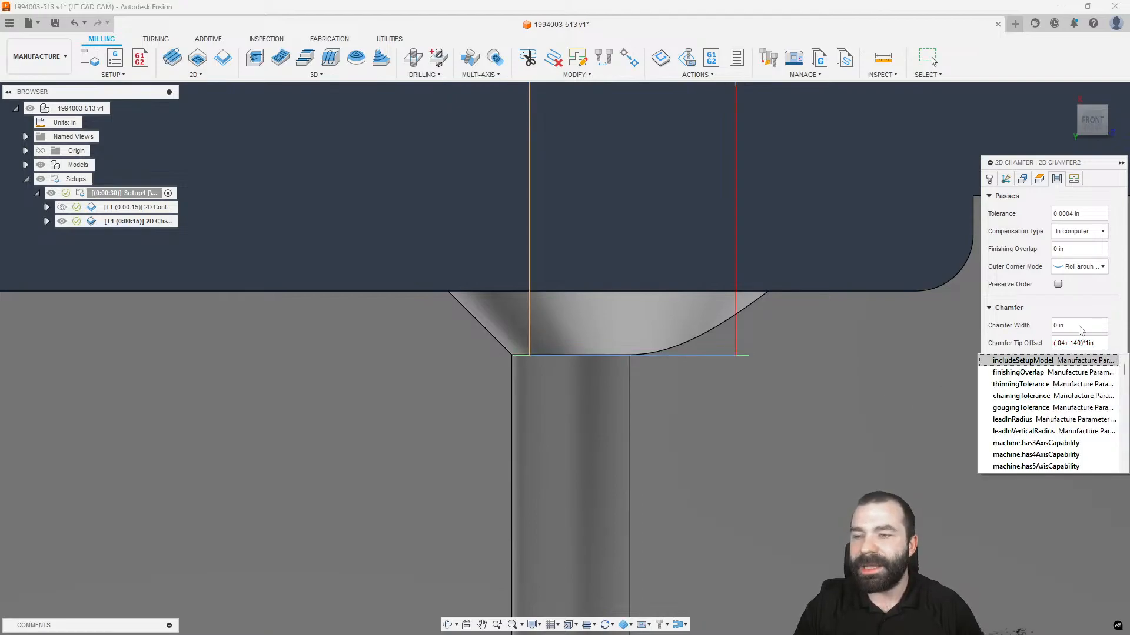
click(1080, 341)
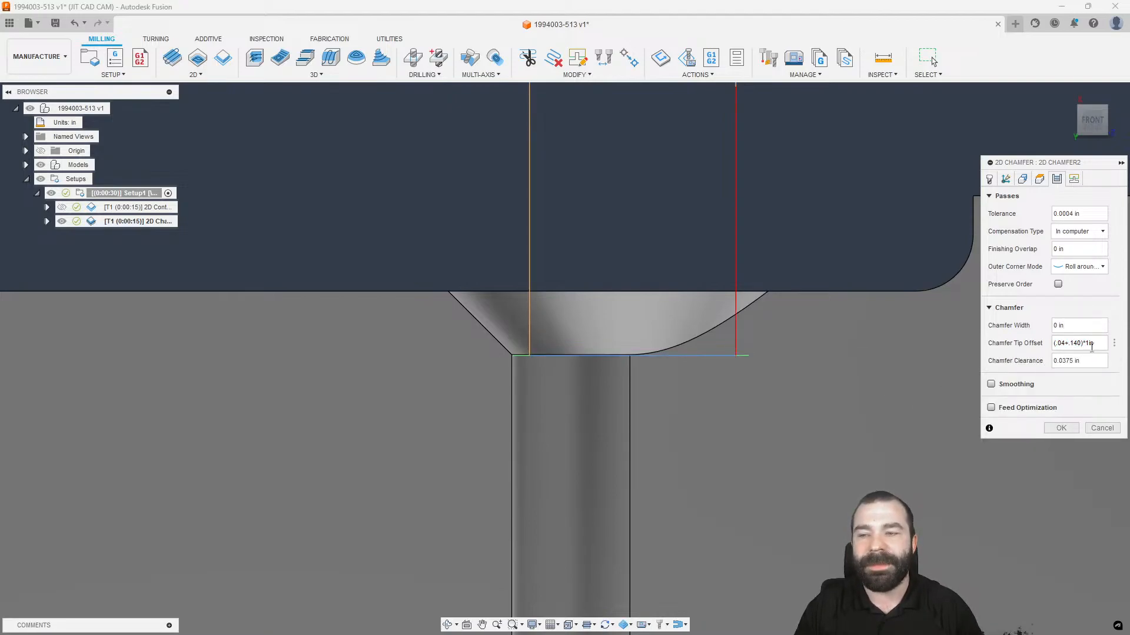
click(1061, 427)
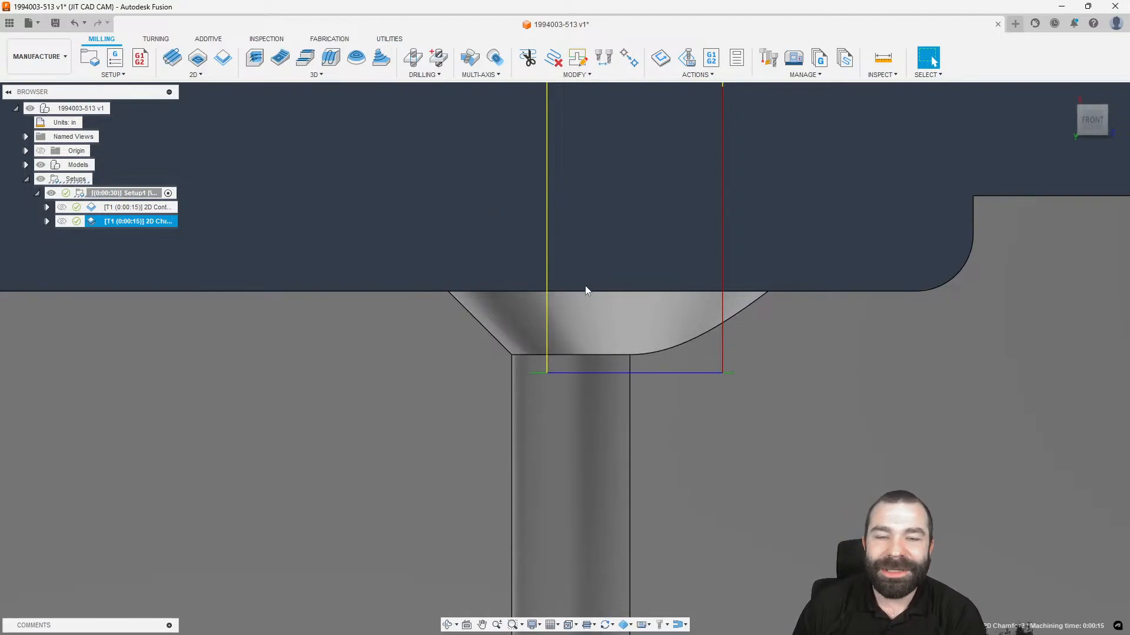
Examine the regenerated 2D Chamfer toolpath against the lower chamfer edges along the leg and around the inside corner.
shift+middle_drag(590, 323, 665, 282)
scroll(659, 273, down, 3)
scroll(665, 276, up, 3)
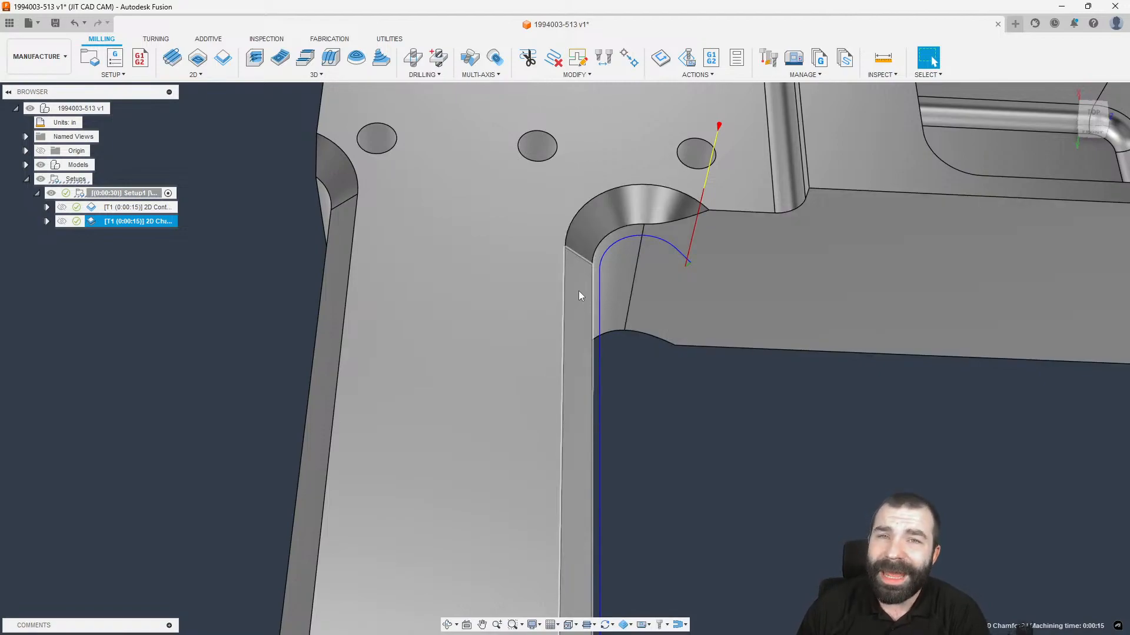
click(603, 246)
click(593, 290)
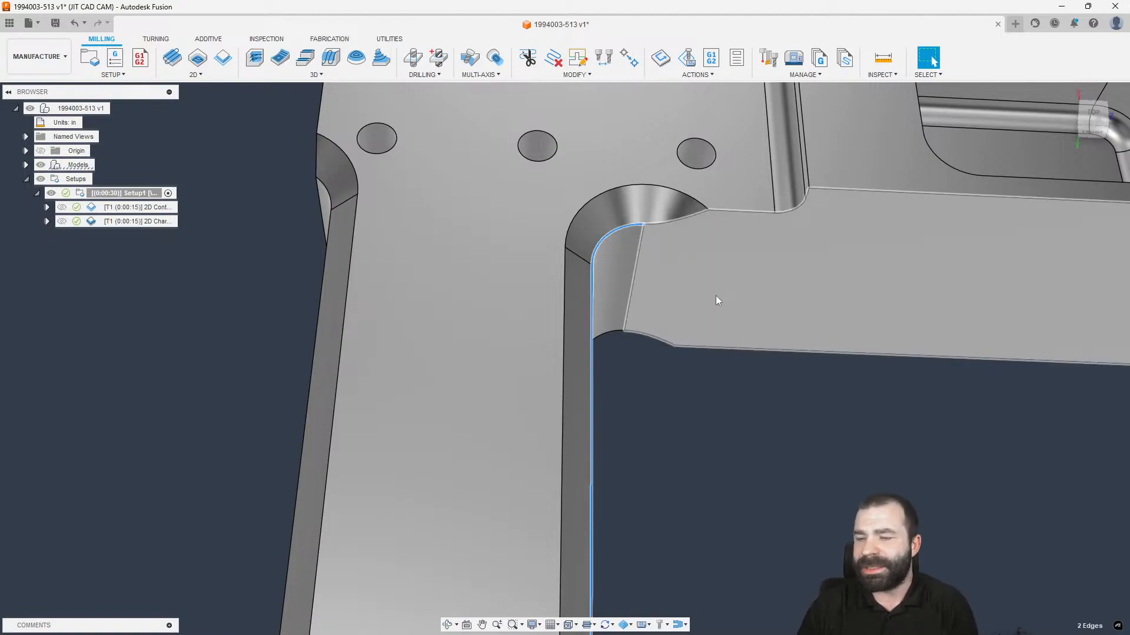
scroll(557, 222, down, 3)
click(654, 369)
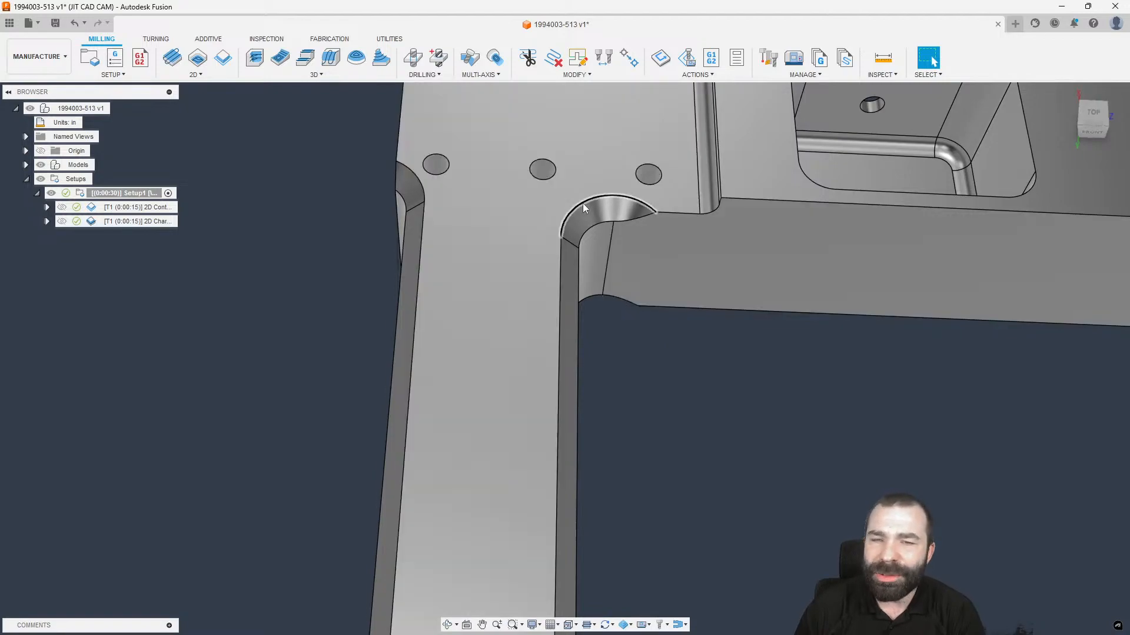
click(154, 222)
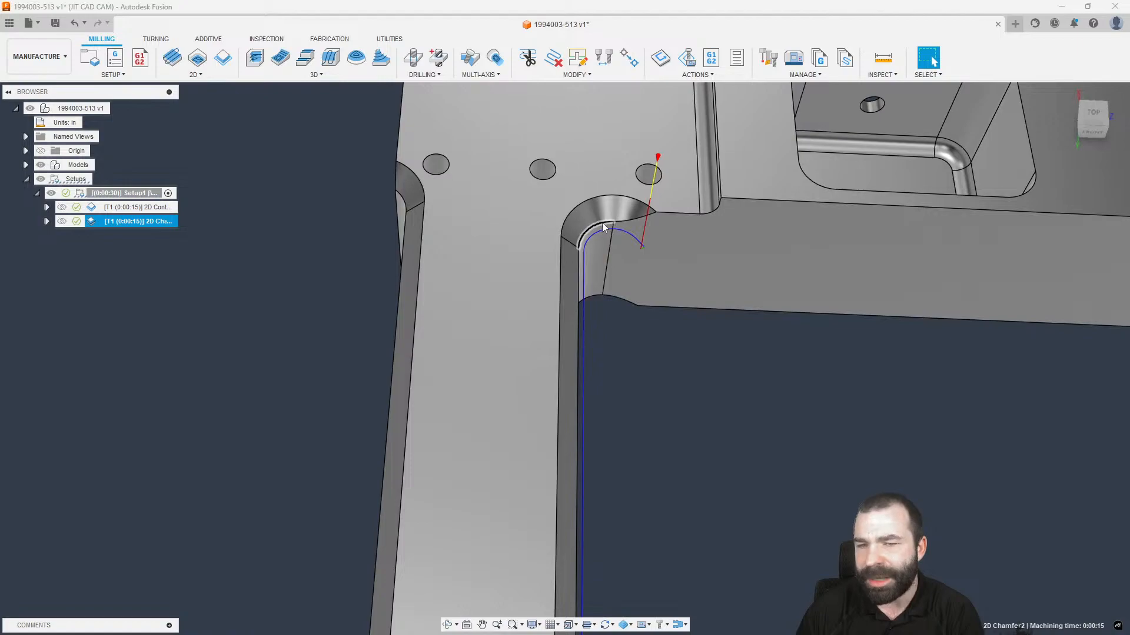
scroll(618, 217, down, 3)
scroll(353, 294, down, 1)
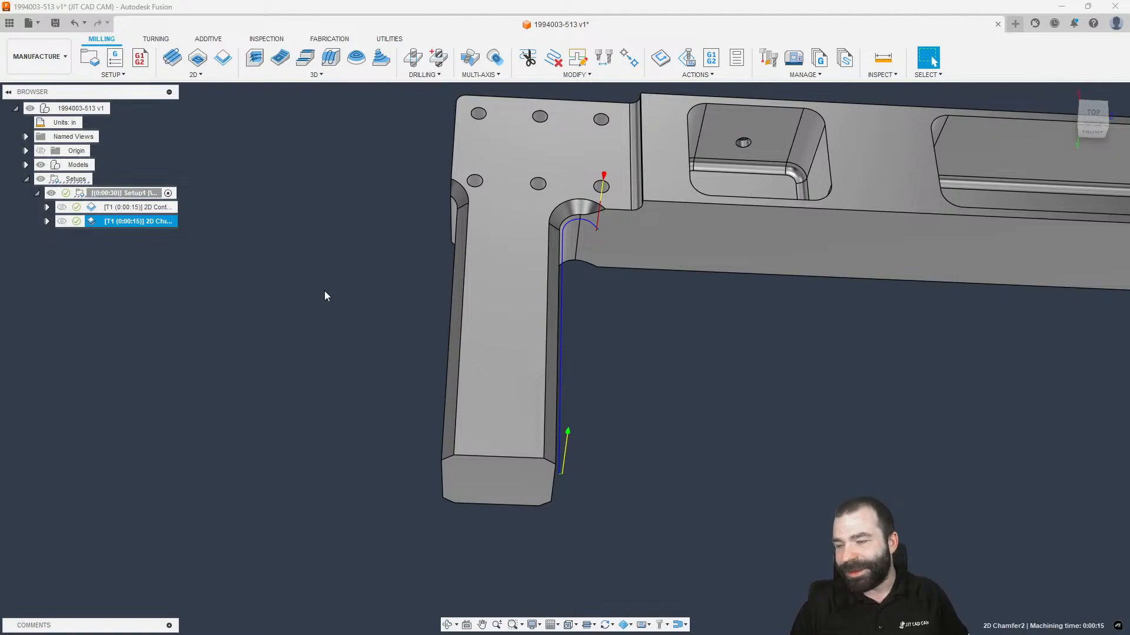
Duplicate the 2D Chamfer operation within the setup.
click(115, 234)
click(112, 227)
key(ctrl+c)
key(ctrl+v)
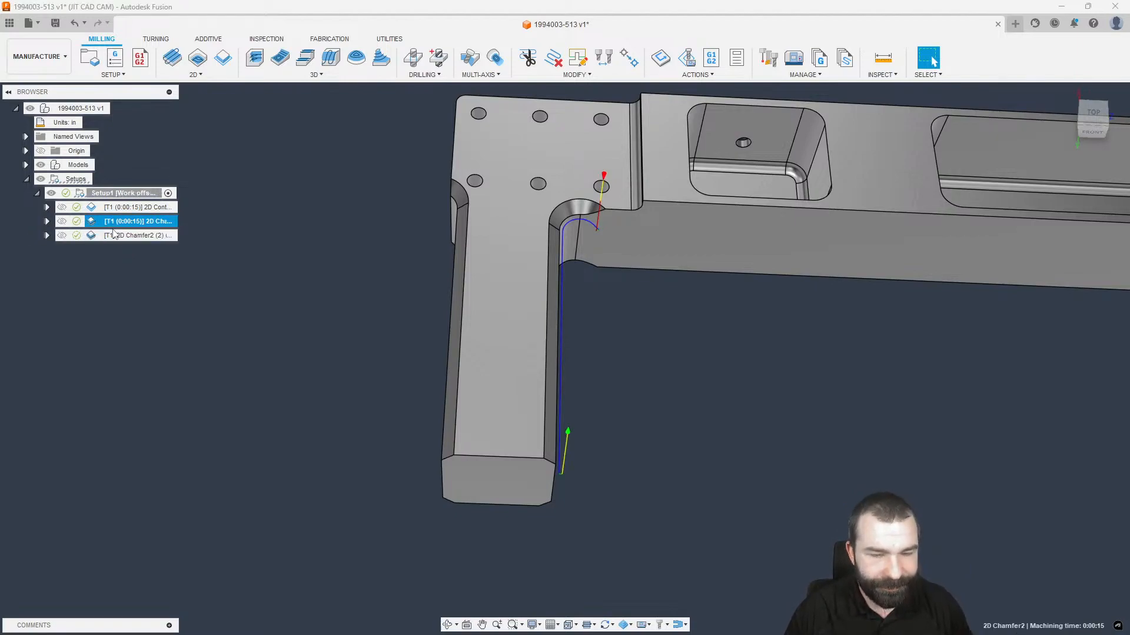
Set the duplicated 2D Chamfer's chamfer tip offset to .04+.140, without units, and regenerate its toolpath.
click(94, 235)
double_click(94, 235)
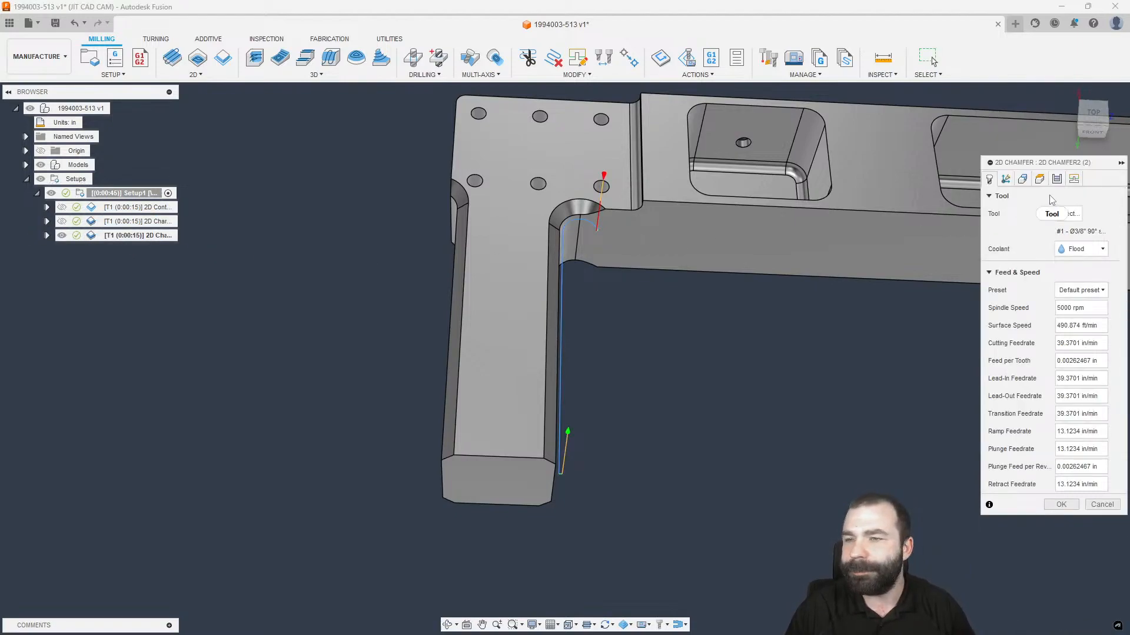
click(1056, 179)
click(1084, 344)
text(.04_.140)
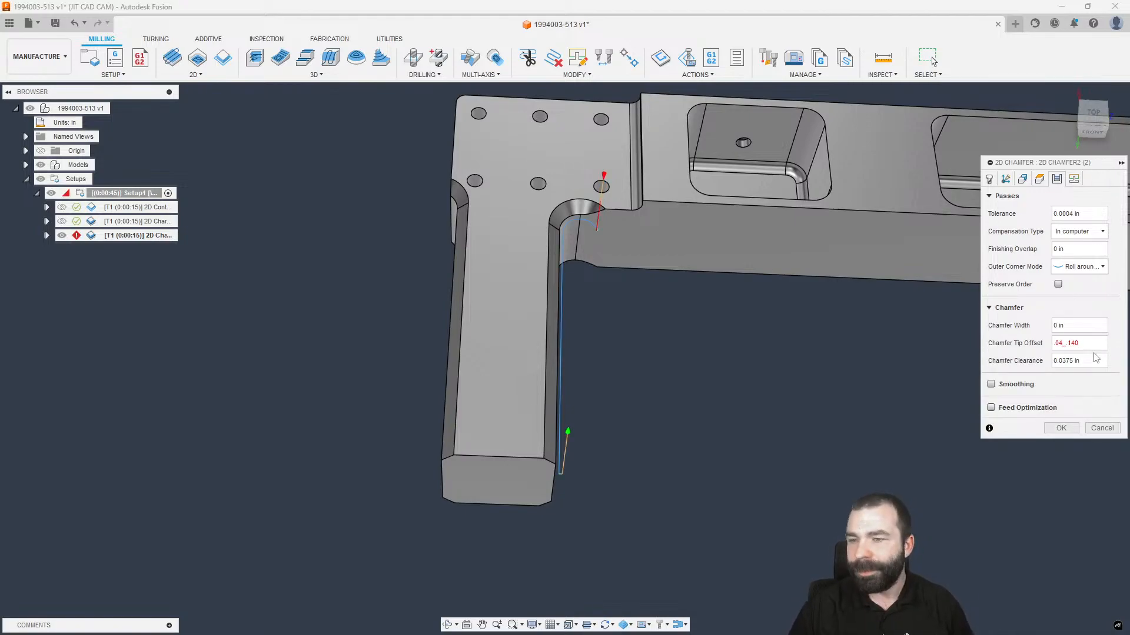
click(1066, 346)
text(+)
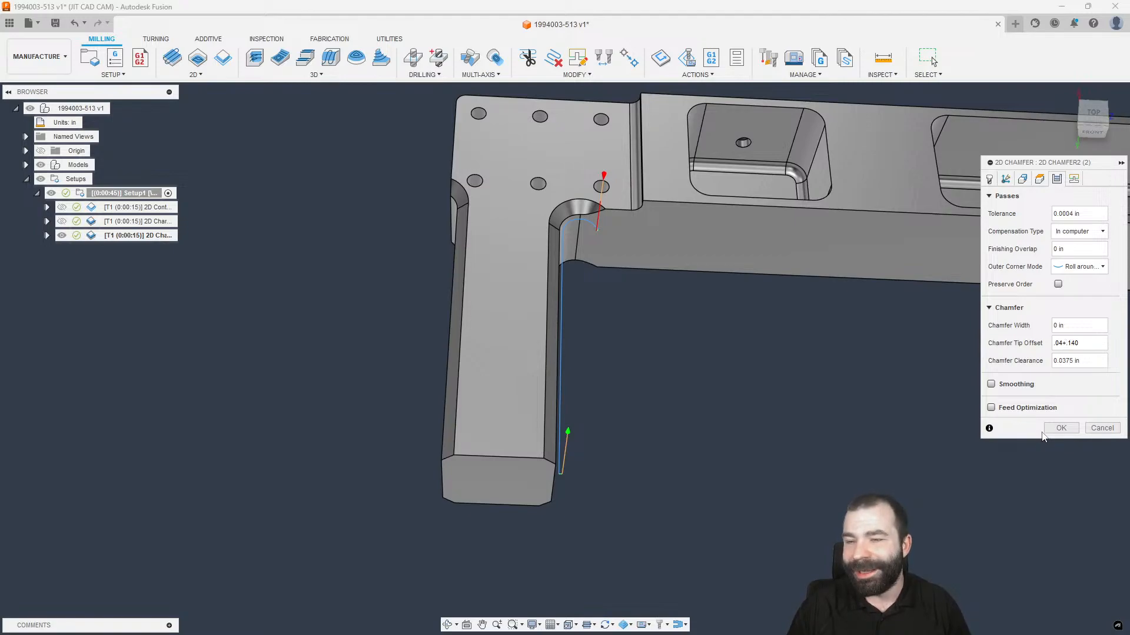
click(1060, 429)
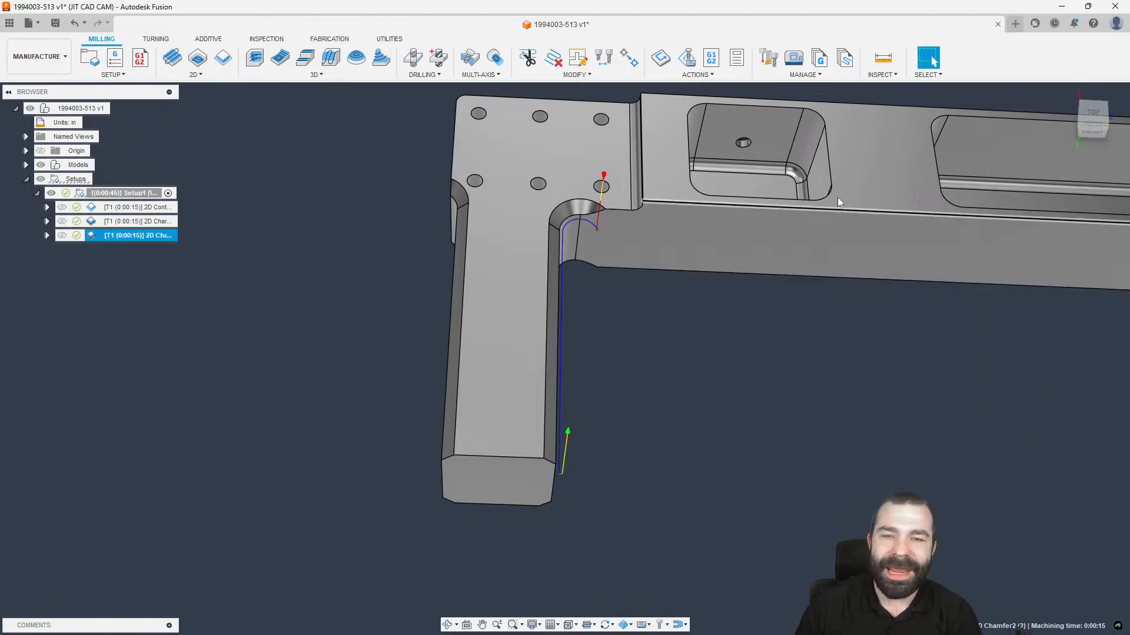
Examine the duplicated chamfer toolpath's depth from the front and its path around the inside corner at several angles.
click(1093, 131)
scroll(563, 372, up, 5)
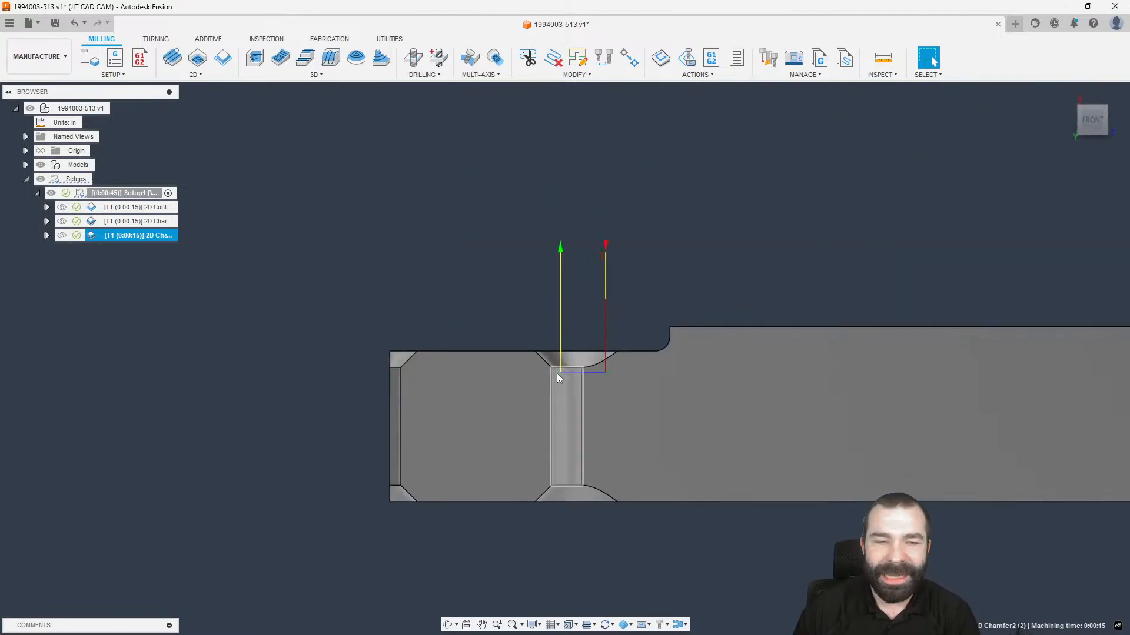
scroll(551, 363, up, 2)
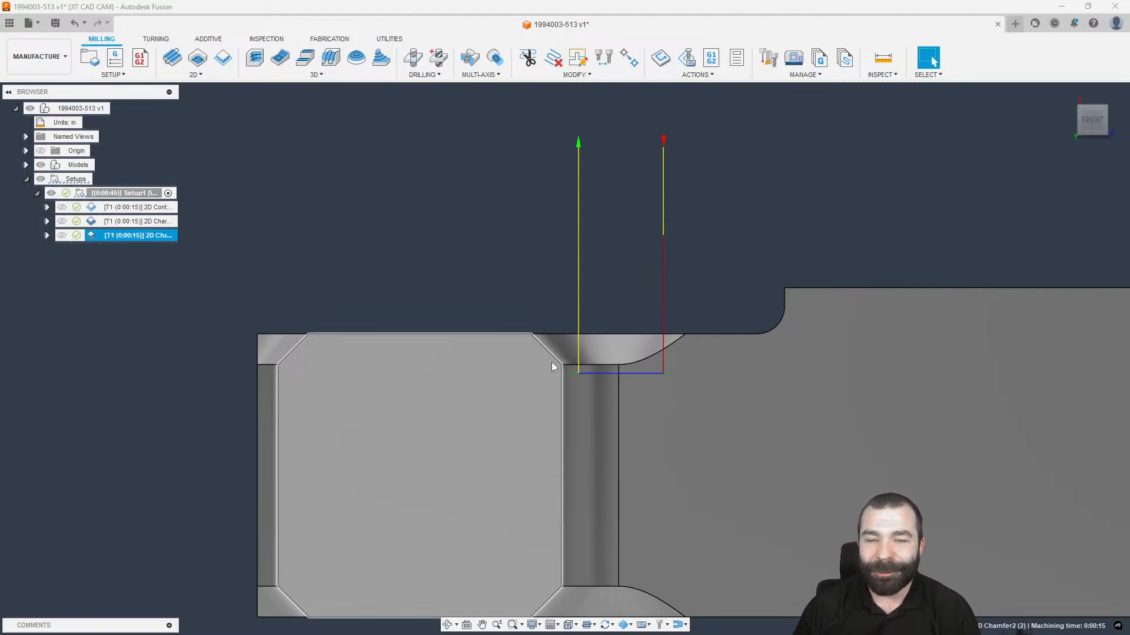
scroll(424, 256, down, 2)
shift+middle_drag(462, 252, 228, 275)
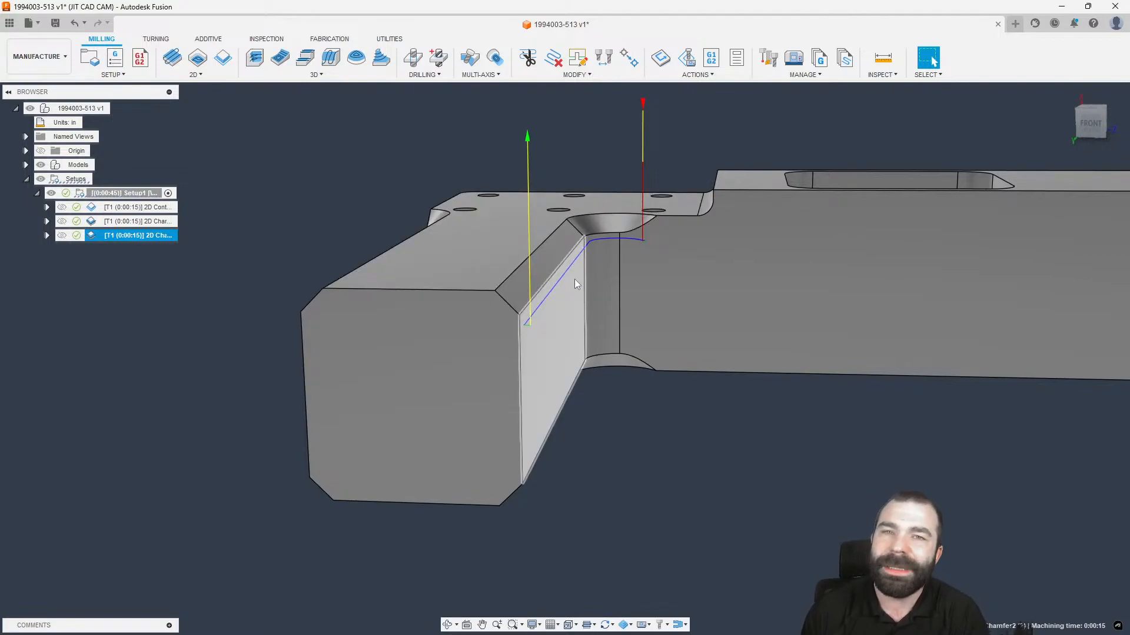
shift+middle_drag(575, 285, 660, 277)
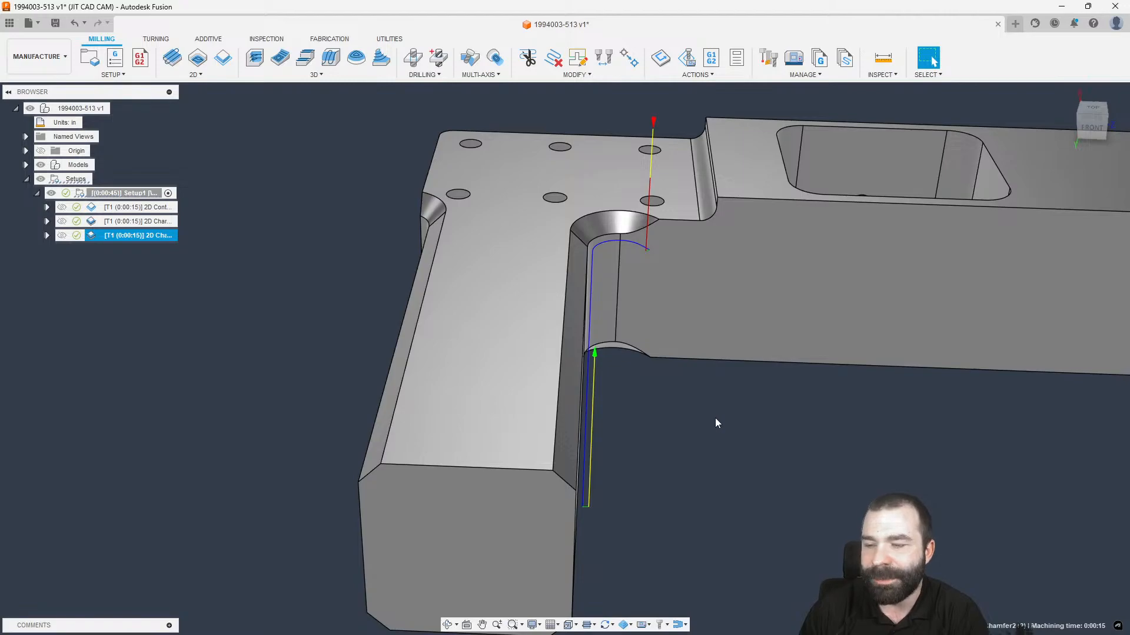
shift+middle_drag(715, 429, 460, 387)
scroll(461, 385, down, 1)
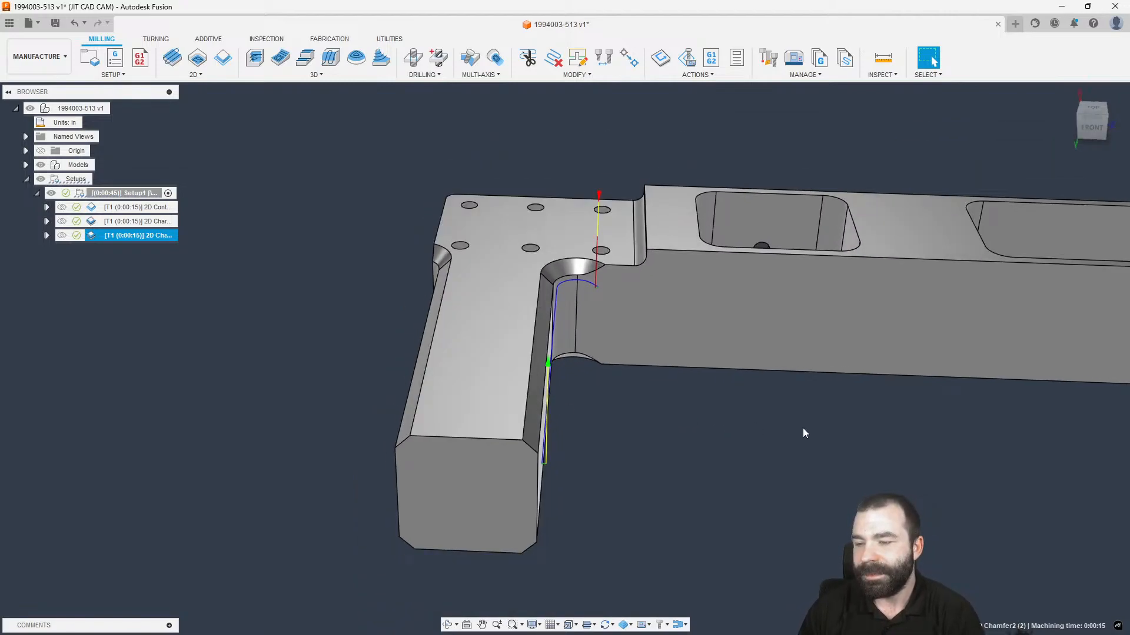
scroll(813, 431, up, 1)
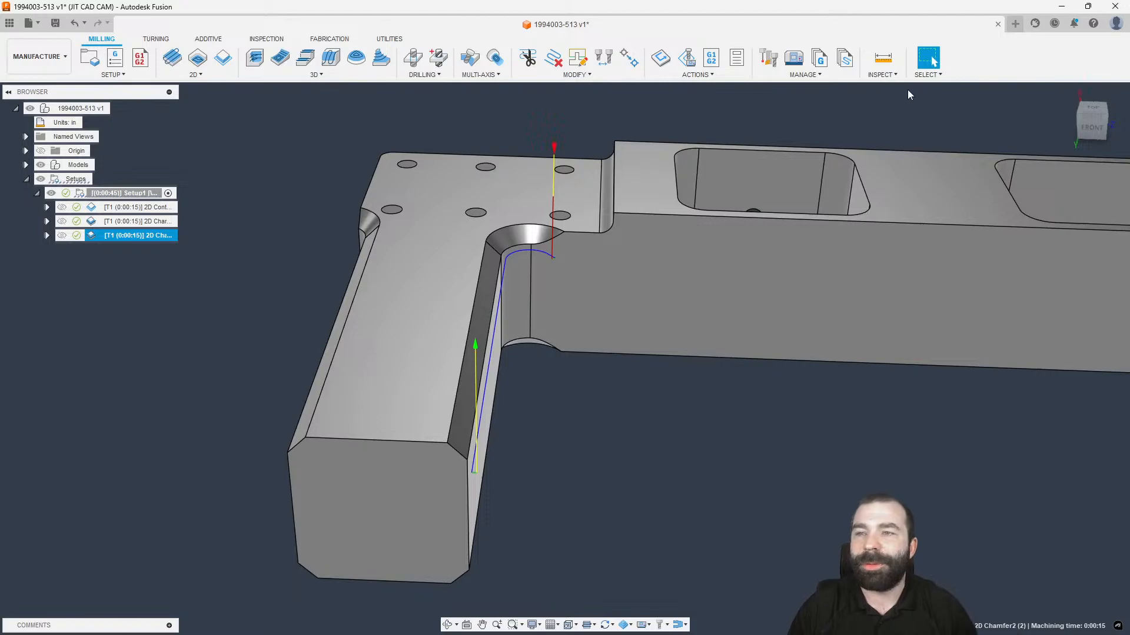
Create a new design and start a sketch on the horizontal origin plane.
click(1017, 27)
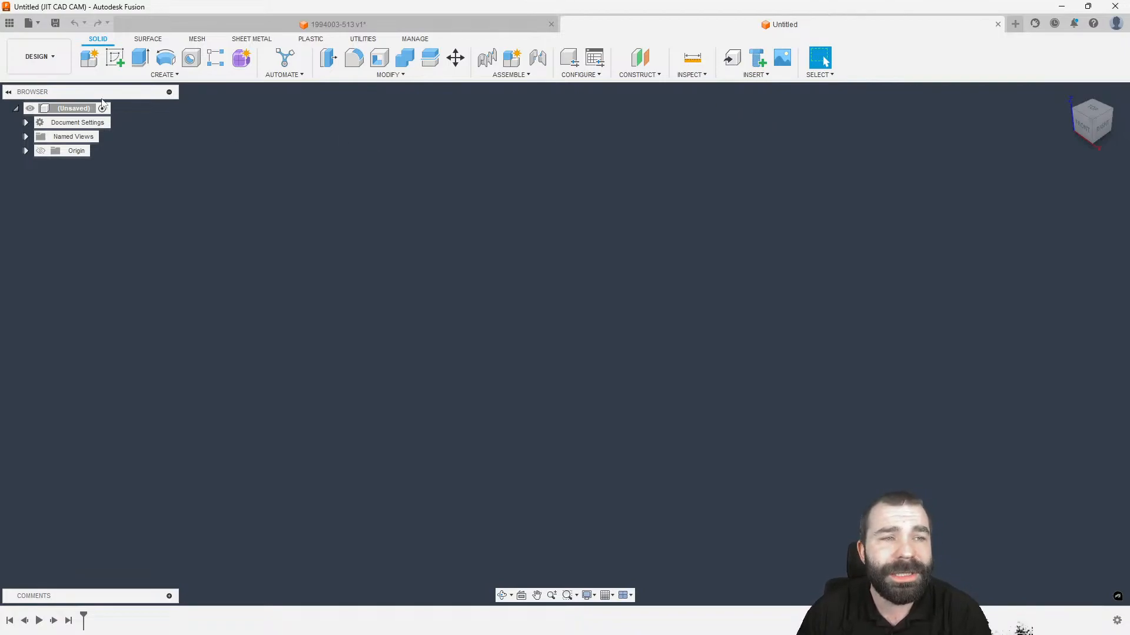
click(115, 58)
click(626, 345)
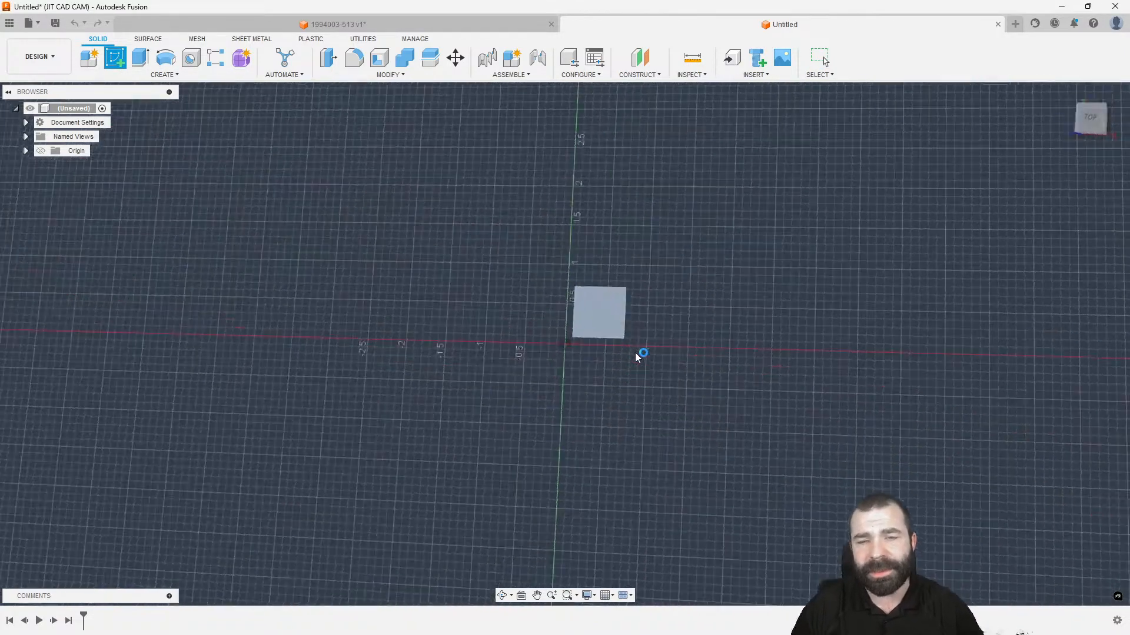
key(t)
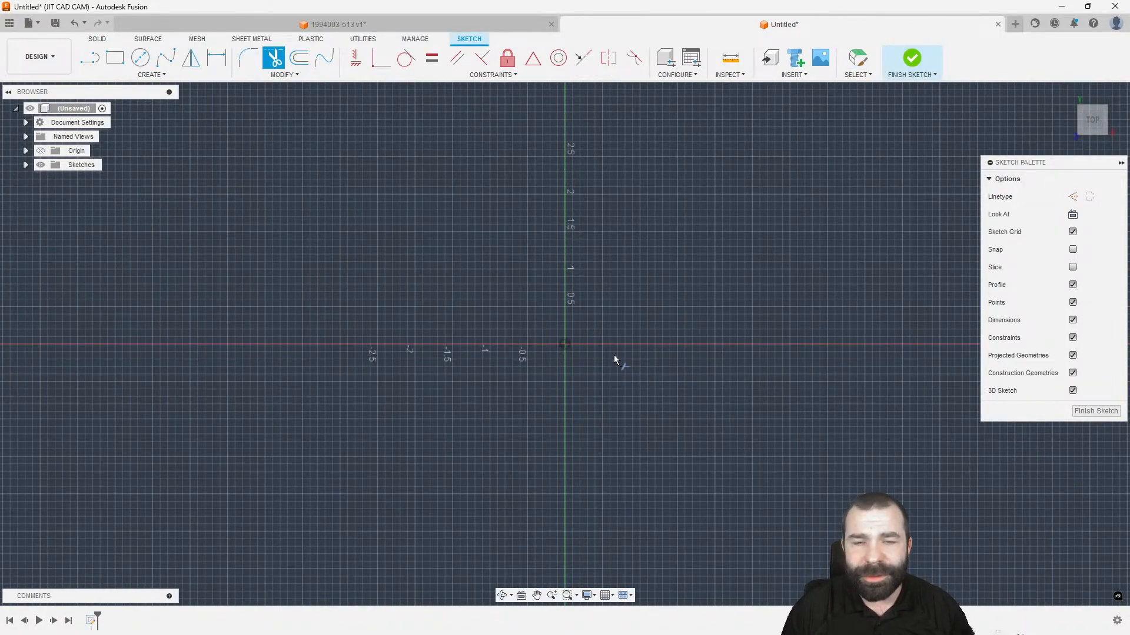
Sketch a nearly square center rectangle centred on the origin.
click(115, 57)
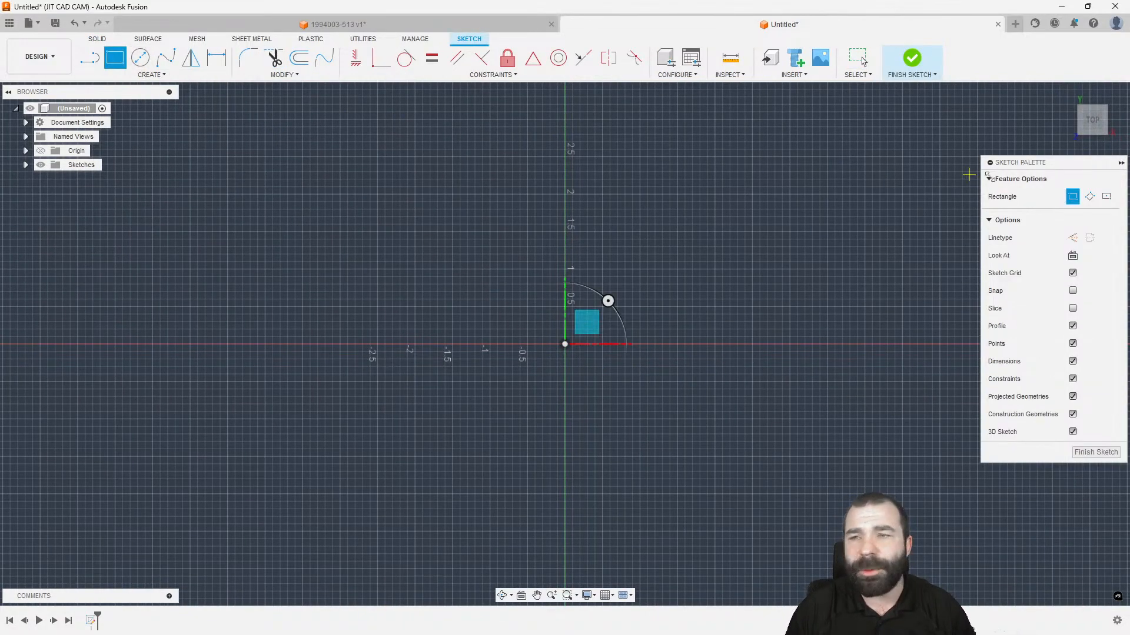
click(1107, 197)
click(565, 345)
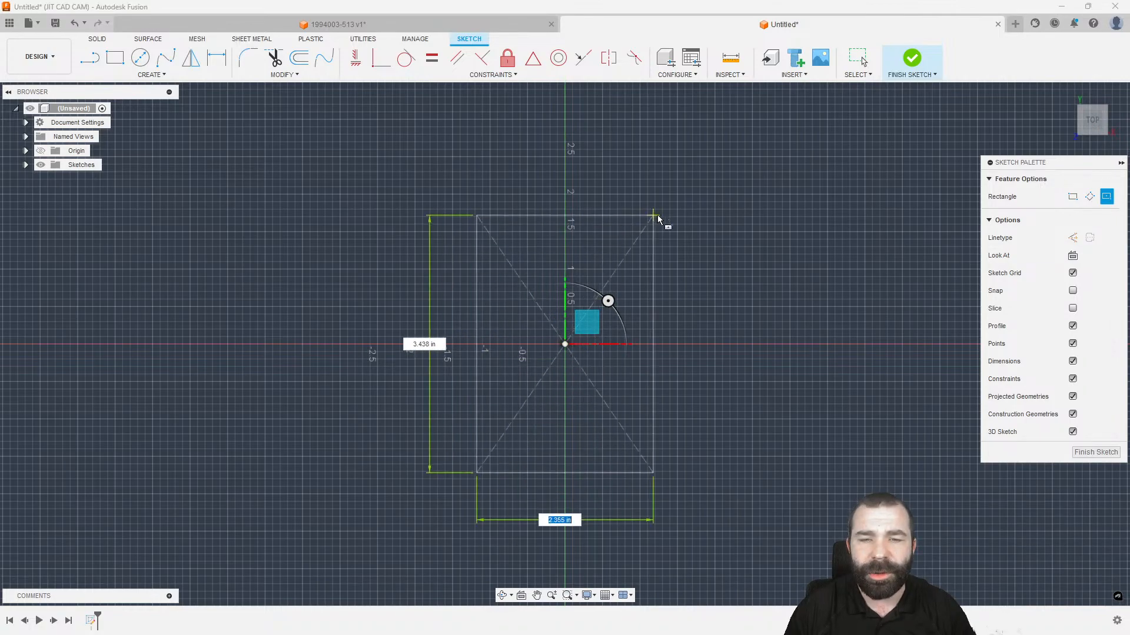
click(714, 201)
Draw a circle centred on the origin inside the rectangle and dimension its diameter to 1.5 in.
key(c)
click(565, 344)
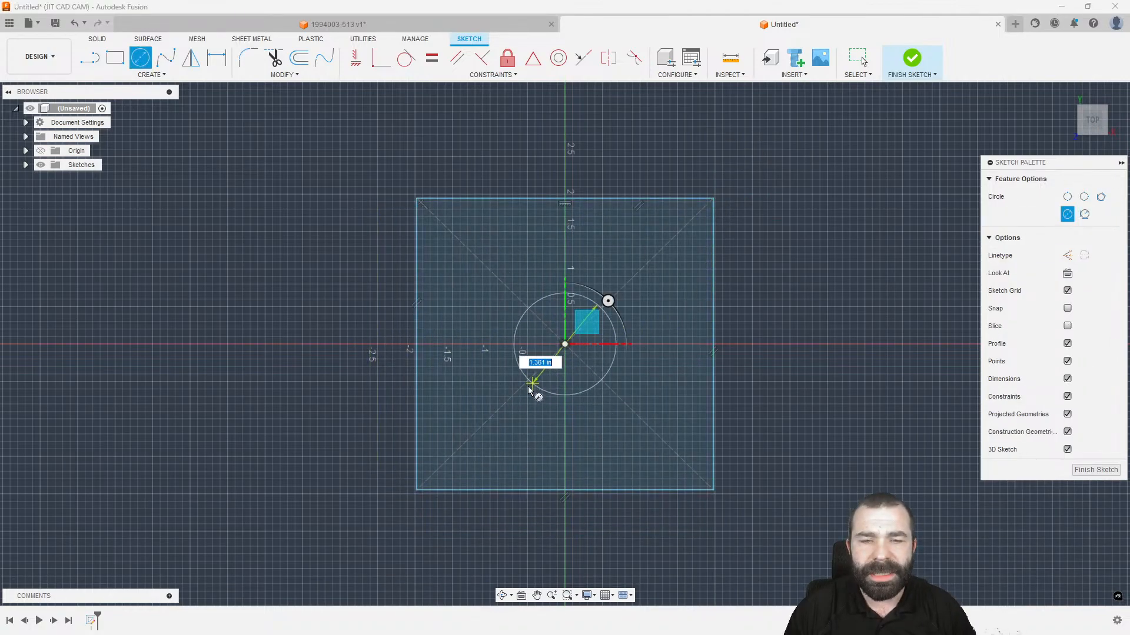
click(515, 401)
key(d)
click(623, 414)
click(817, 386)
text(1.5)
key(Return)
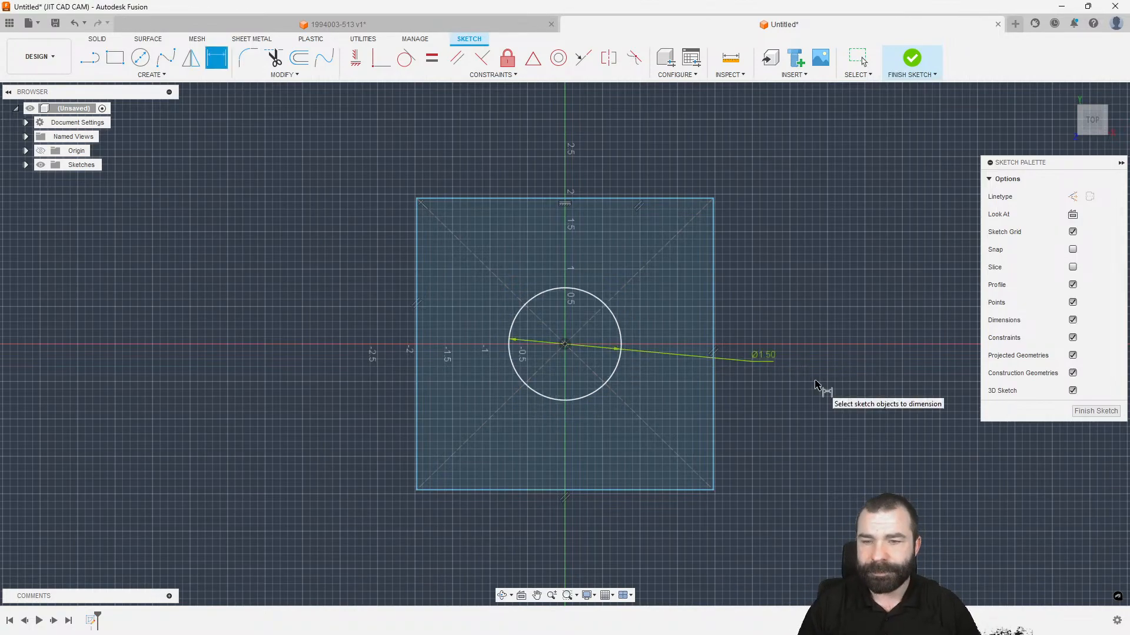
Dimension the rectangle's width and height to 2 in each and finish the sketch.
click(668, 200)
click(671, 151)
text(2)
key(Return)
click(642, 325)
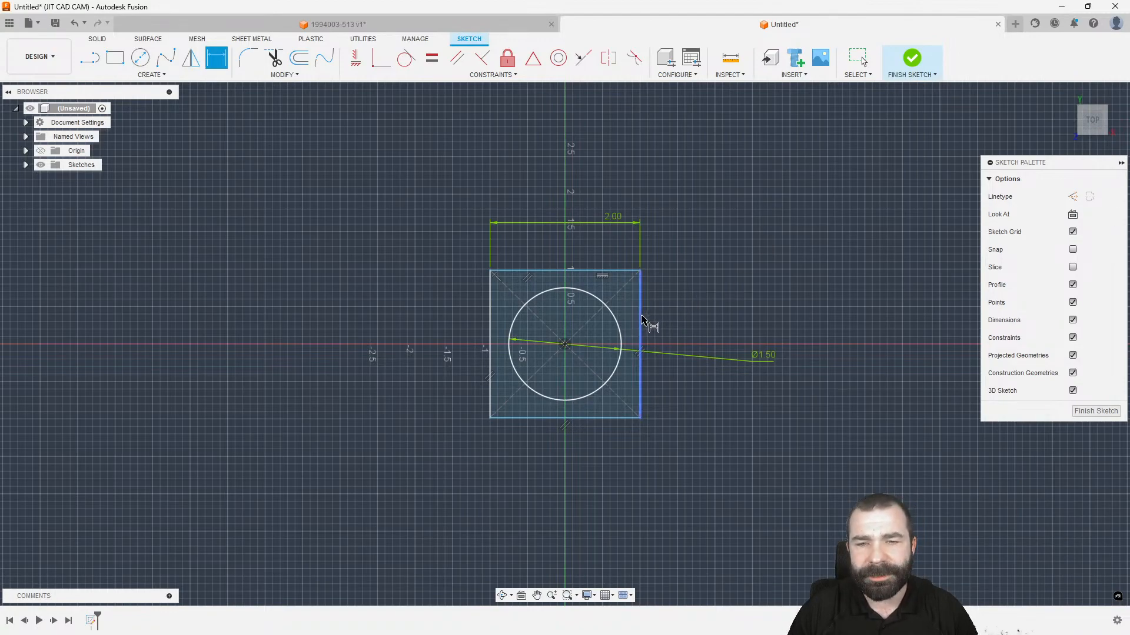
click(715, 319)
text(2)
key(Return)
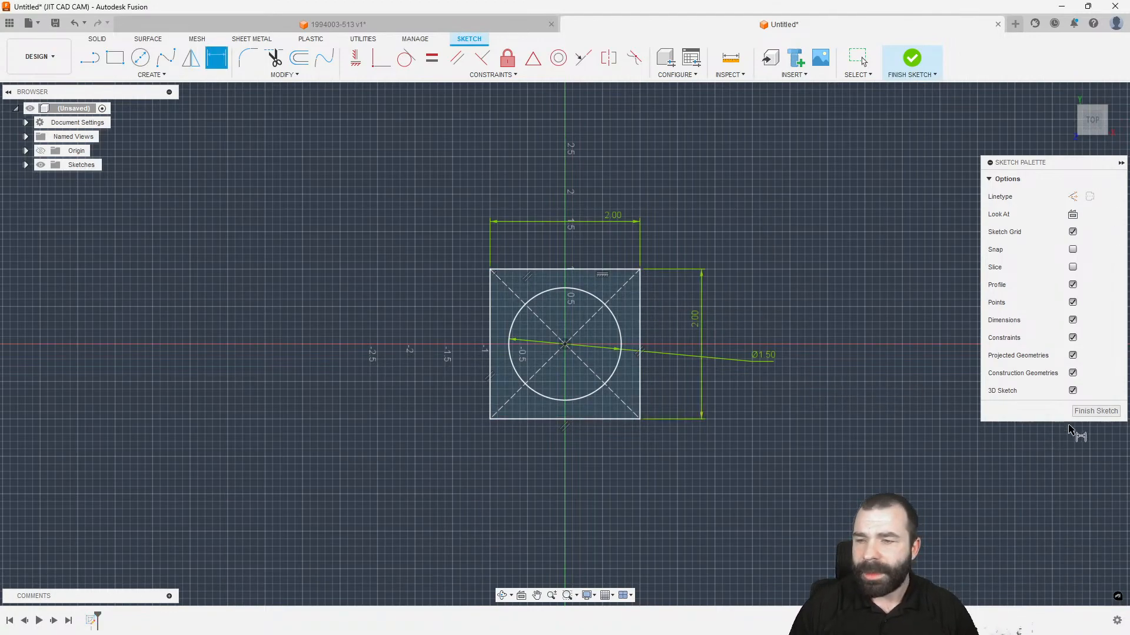
click(1086, 412)
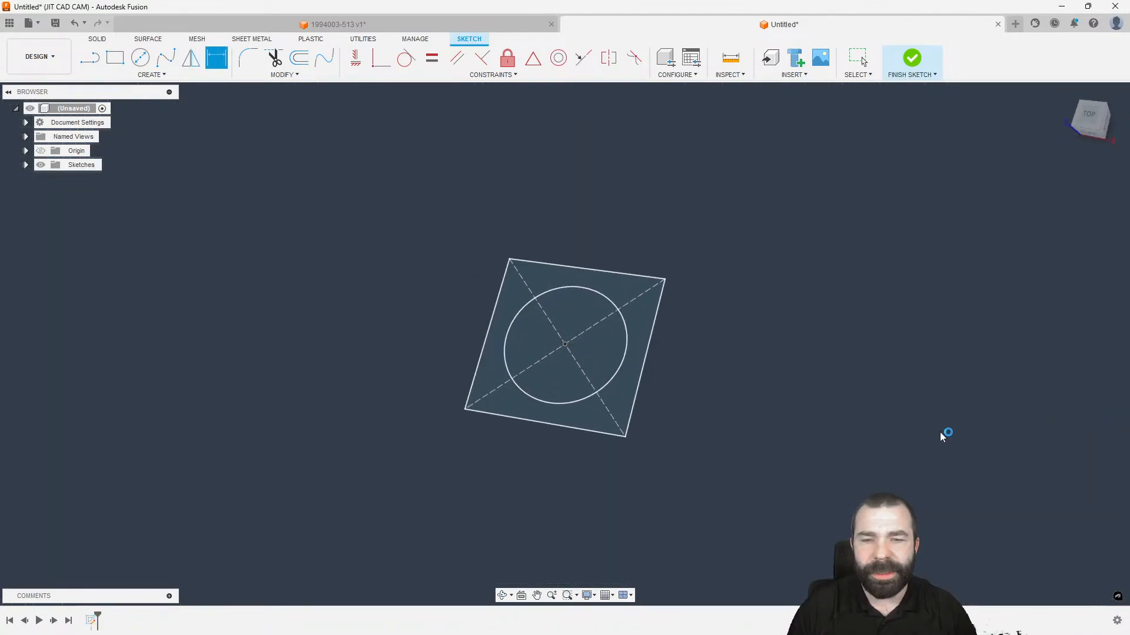
Extrude the square profile around the circle upward 1.50 in as a new body.
key(e)
click(572, 389)
drag(605, 358, 609, 254)
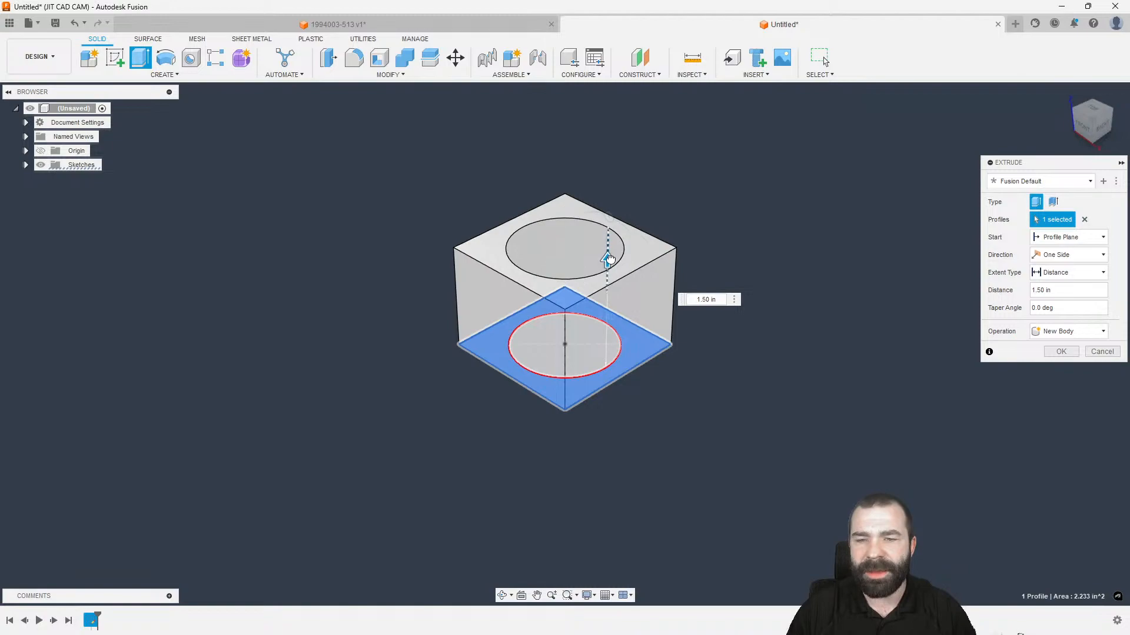
click(1049, 352)
shift+middle_drag(601, 257, 614, 276)
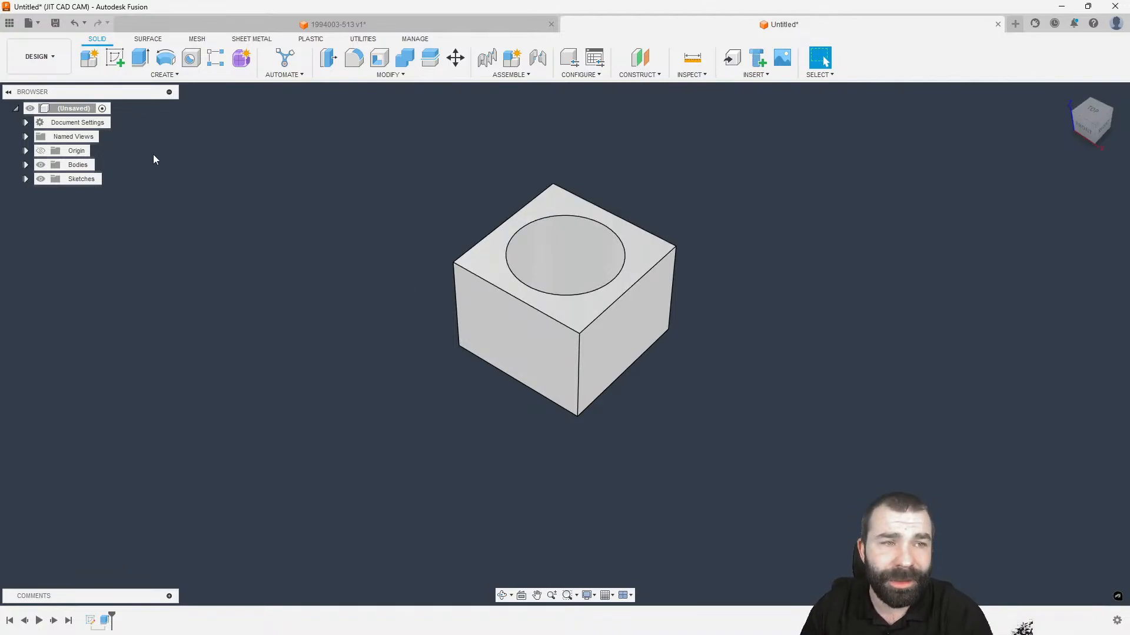
Sketch a circle about 1.67 in in diameter on the block's top face, concentric with the bore, and finish the sketch.
click(116, 58)
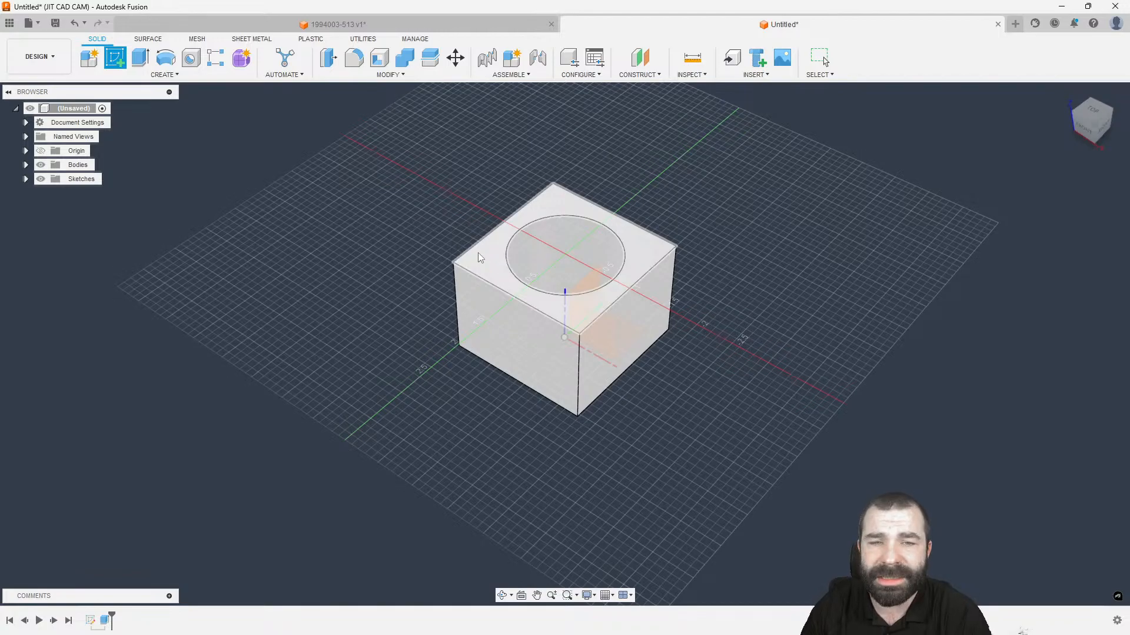
click(478, 252)
click(140, 58)
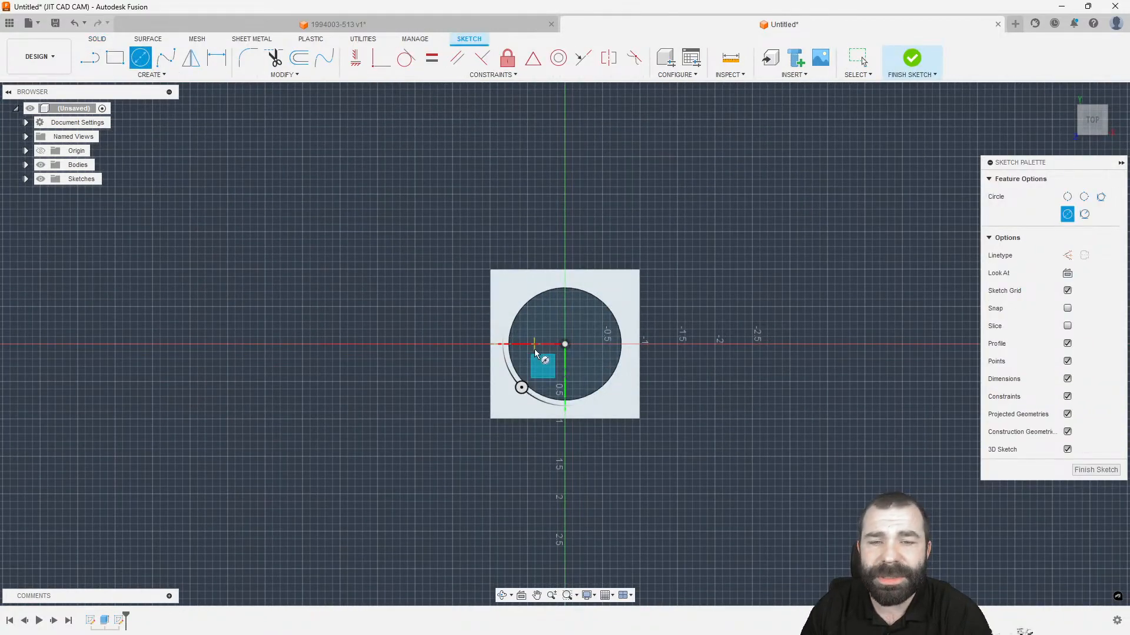
scroll(565, 344, up, 4)
click(570, 339)
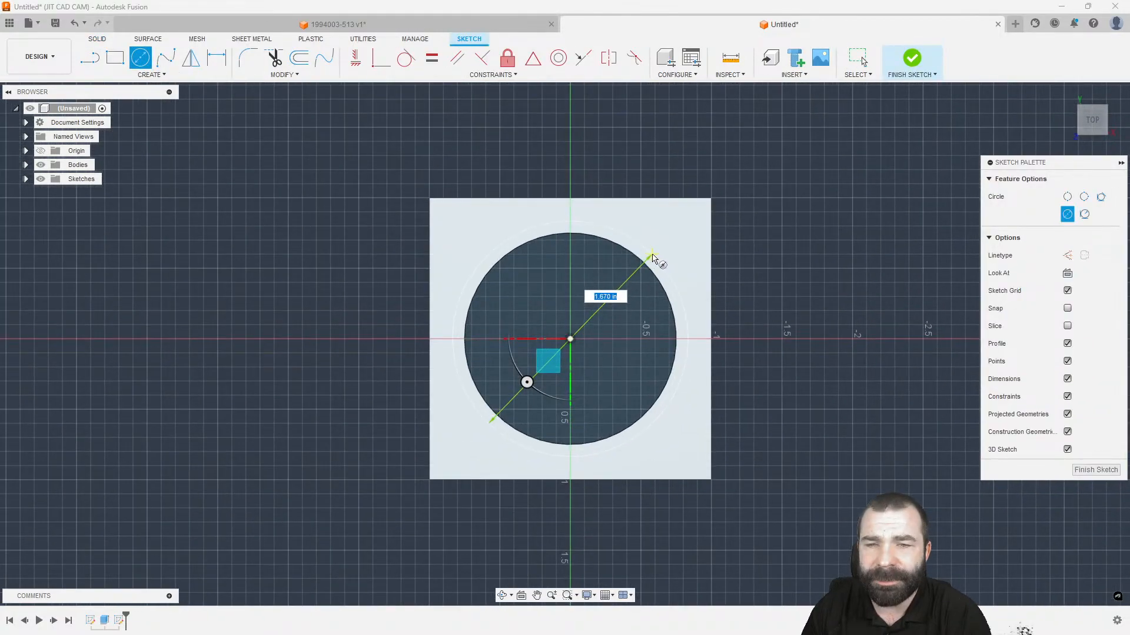
click(652, 254)
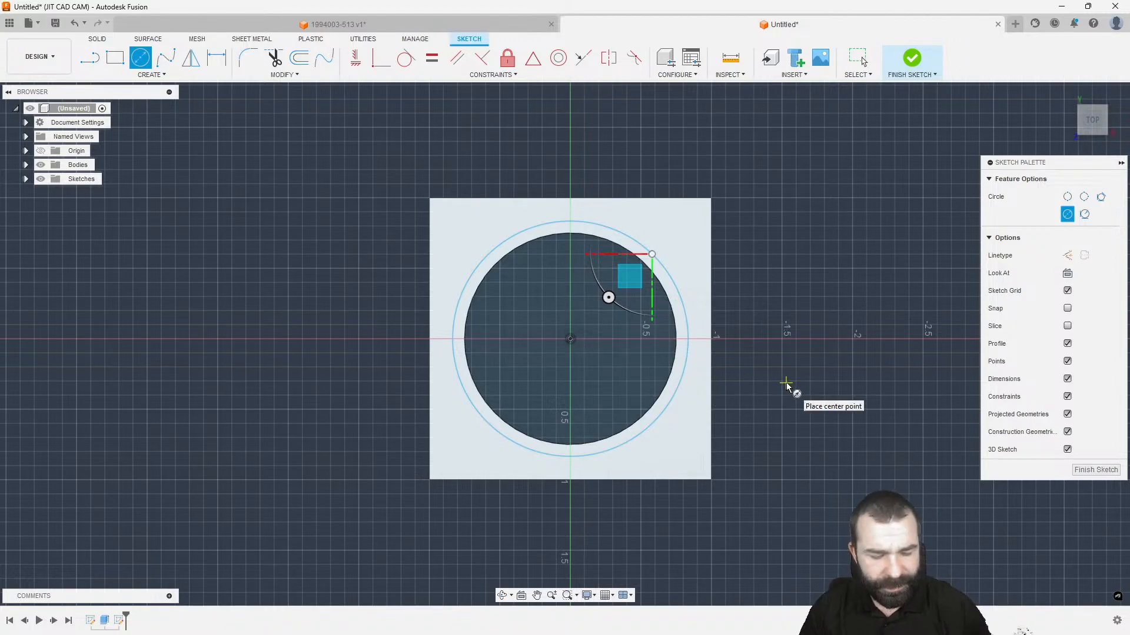
key(Escape)
click(671, 374)
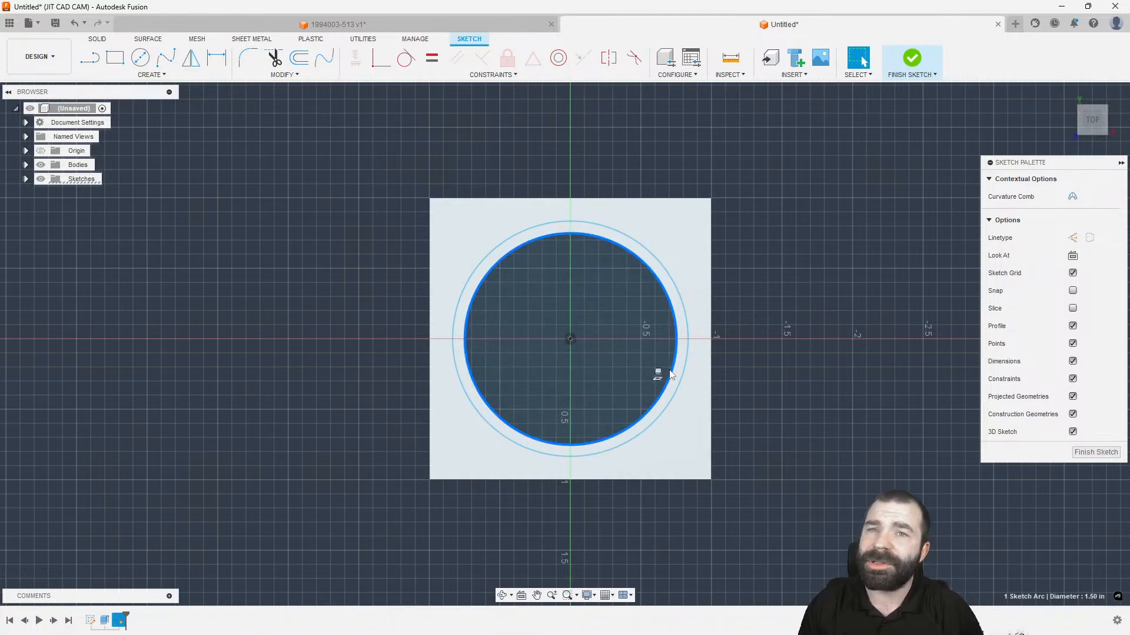
key(Escape)
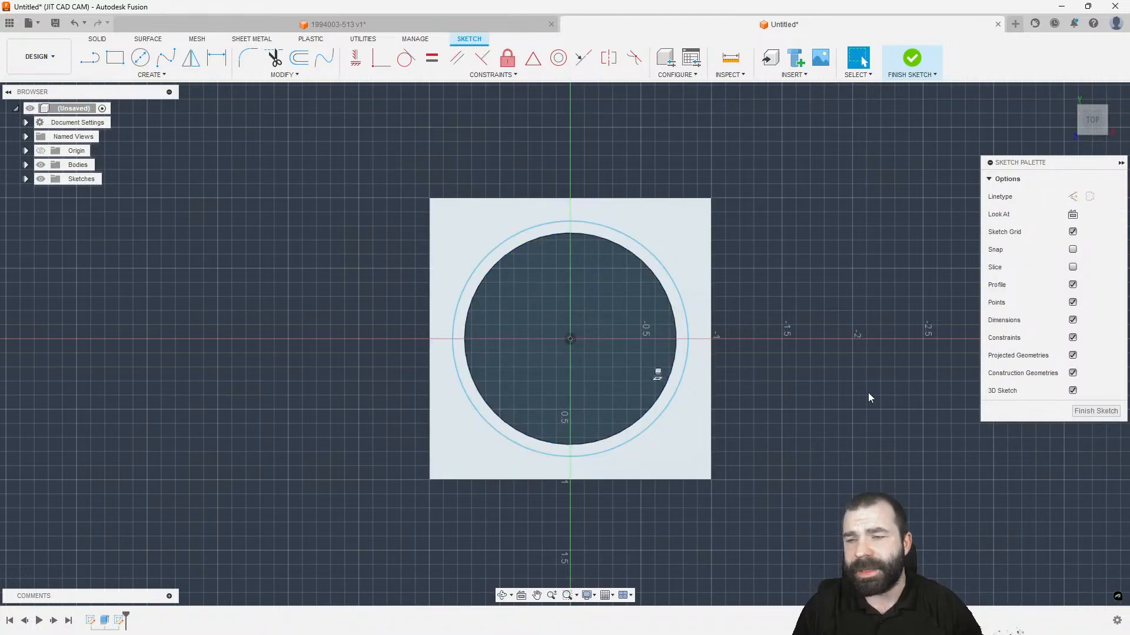
click(1081, 413)
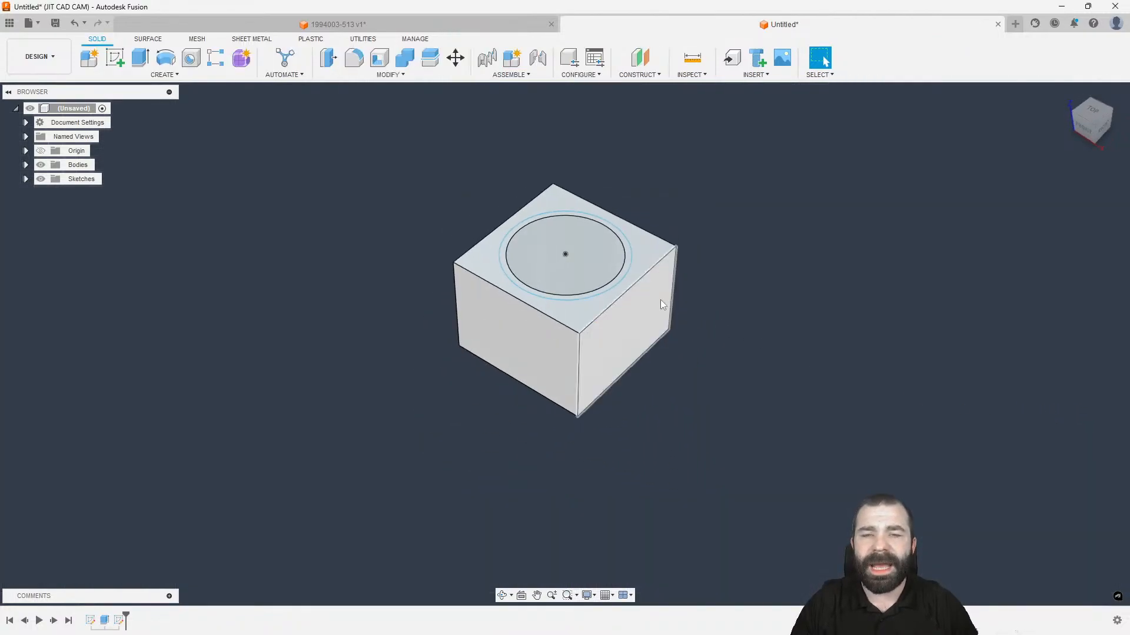
Cut an internal groove from the ring profile with a two-sided Extrude, side 1 at -0.90 in and side 2 at 0.70 in.
key(e)
scroll(625, 271, up, 5)
click(625, 269)
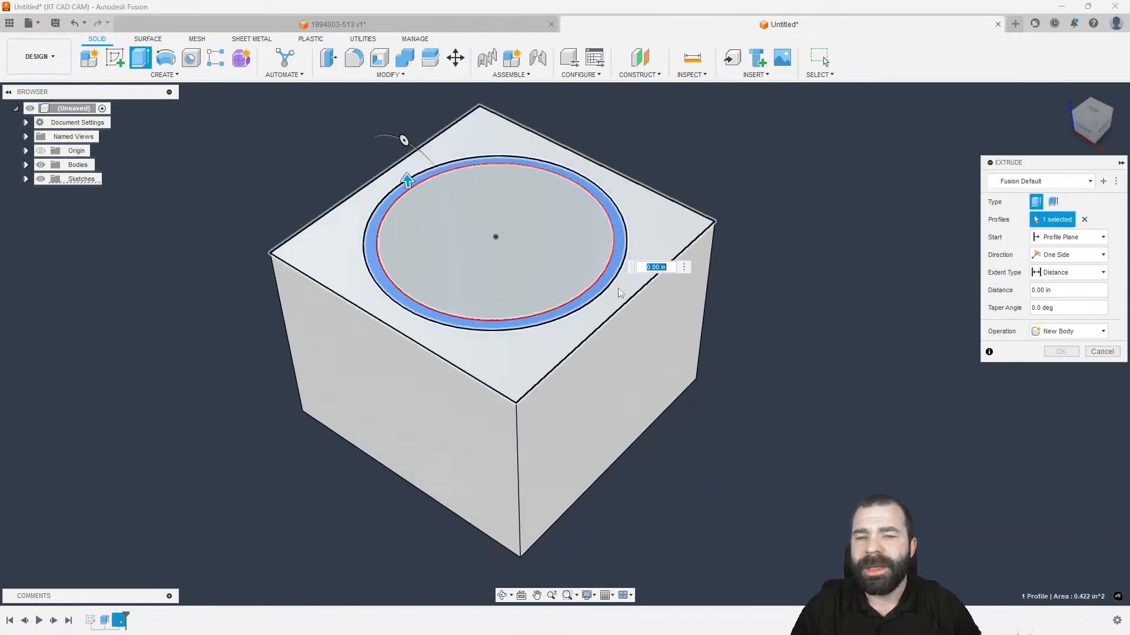
drag(407, 180, 421, 296)
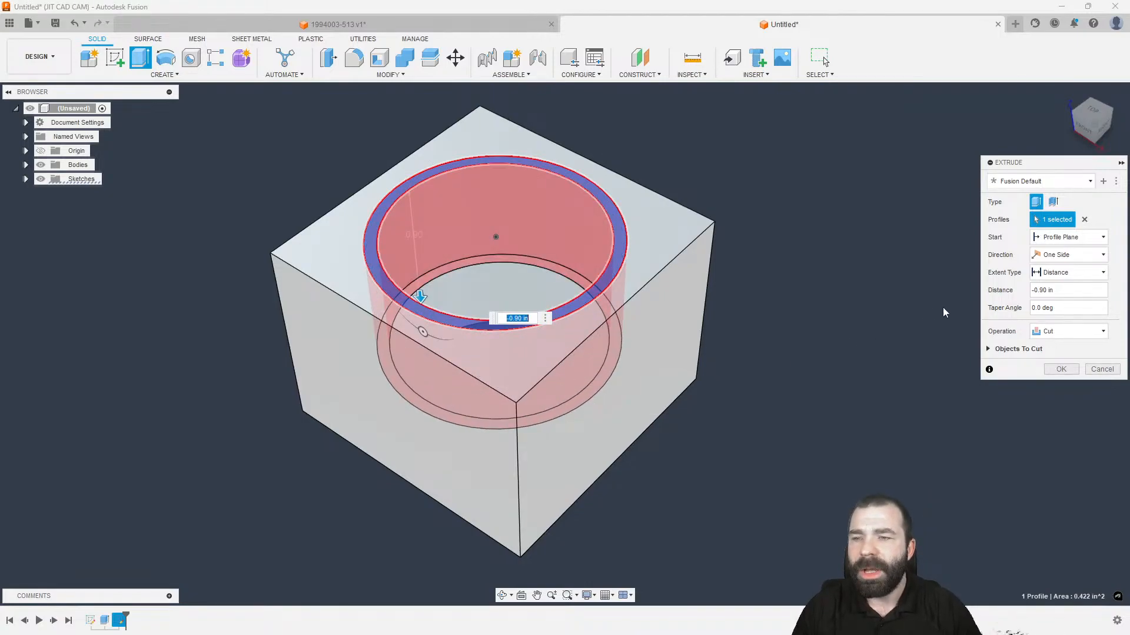
click(1054, 257)
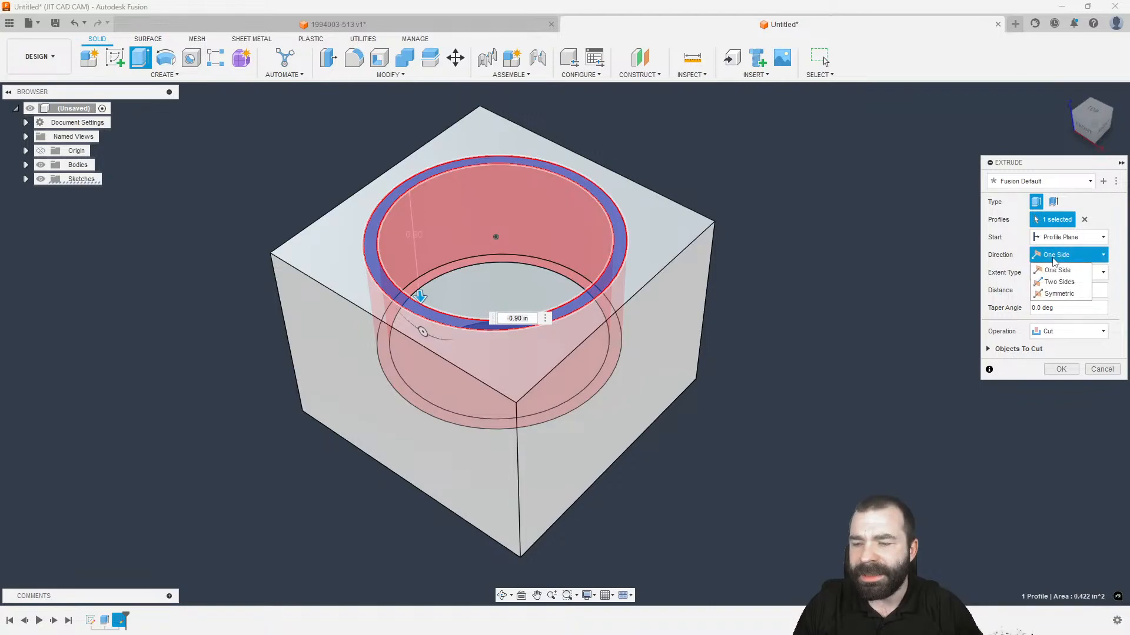
click(1059, 282)
drag(410, 196, 419, 284)
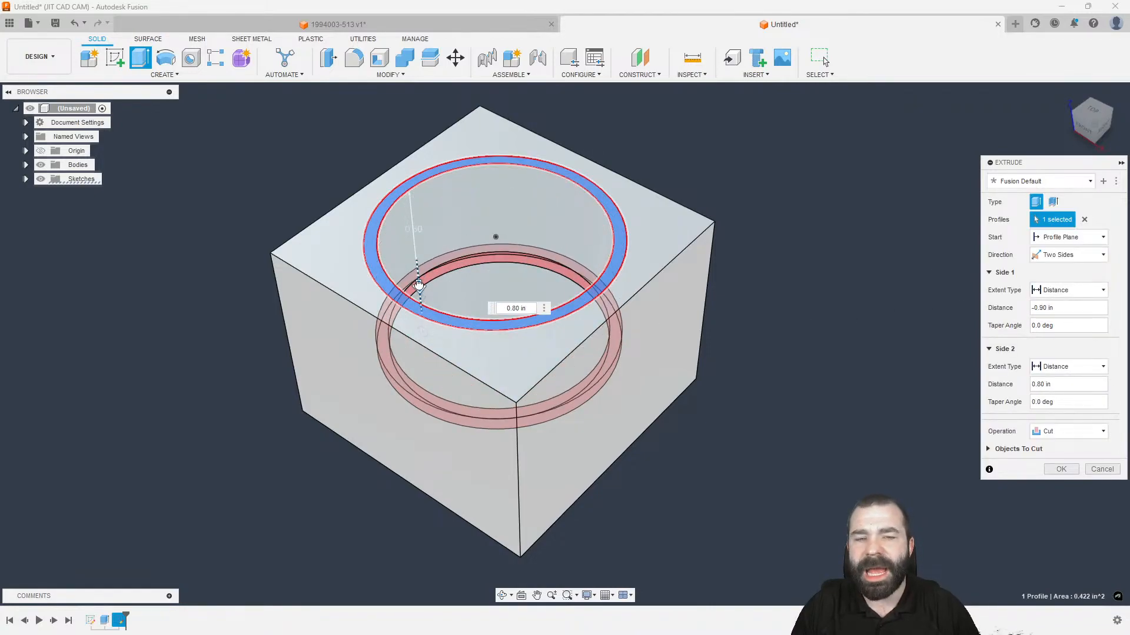
shift+middle_drag(424, 360, 421, 332)
drag(422, 335, 424, 323)
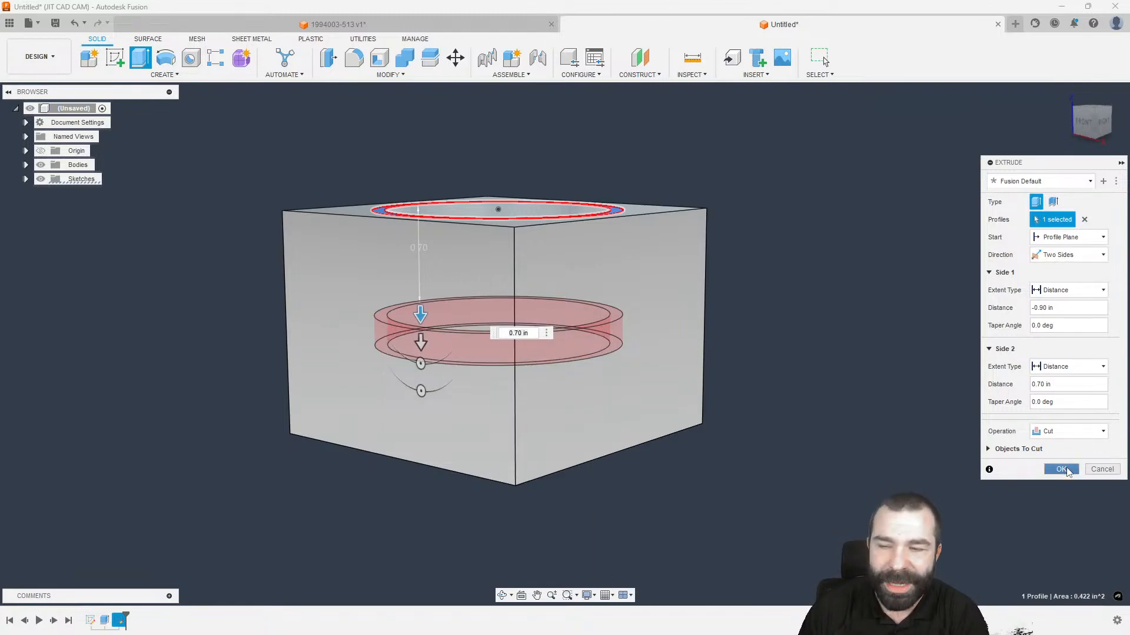
click(1061, 469)
shift+middle_drag(699, 340, 644, 277)
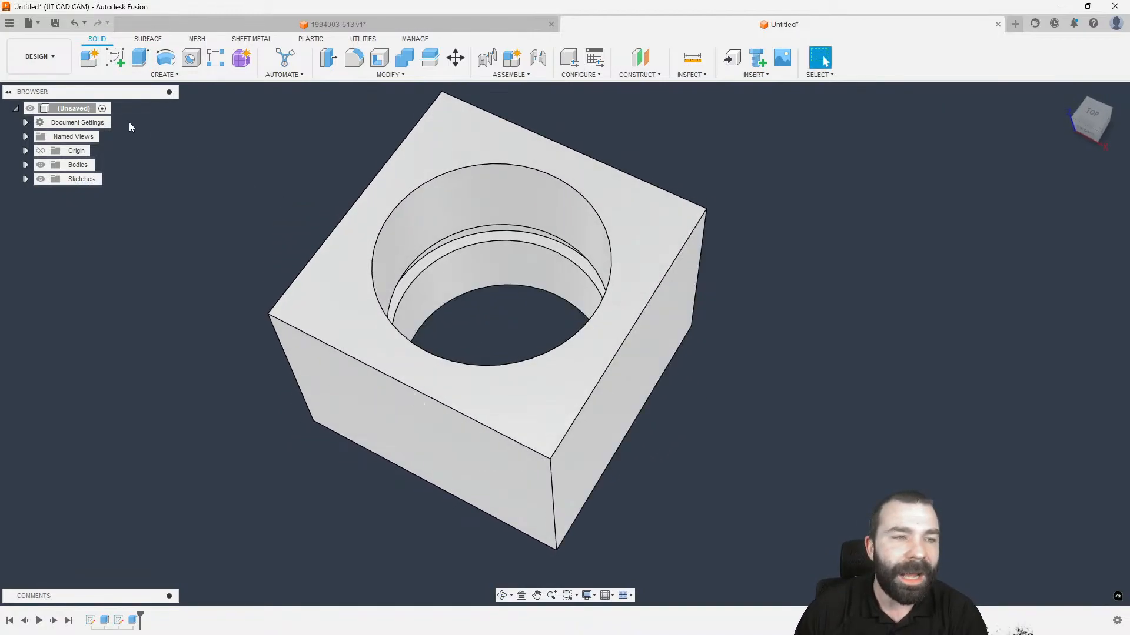
Switch to the Manufacture workspace and start a new setup with the Milling operation type.
click(39, 56)
click(49, 185)
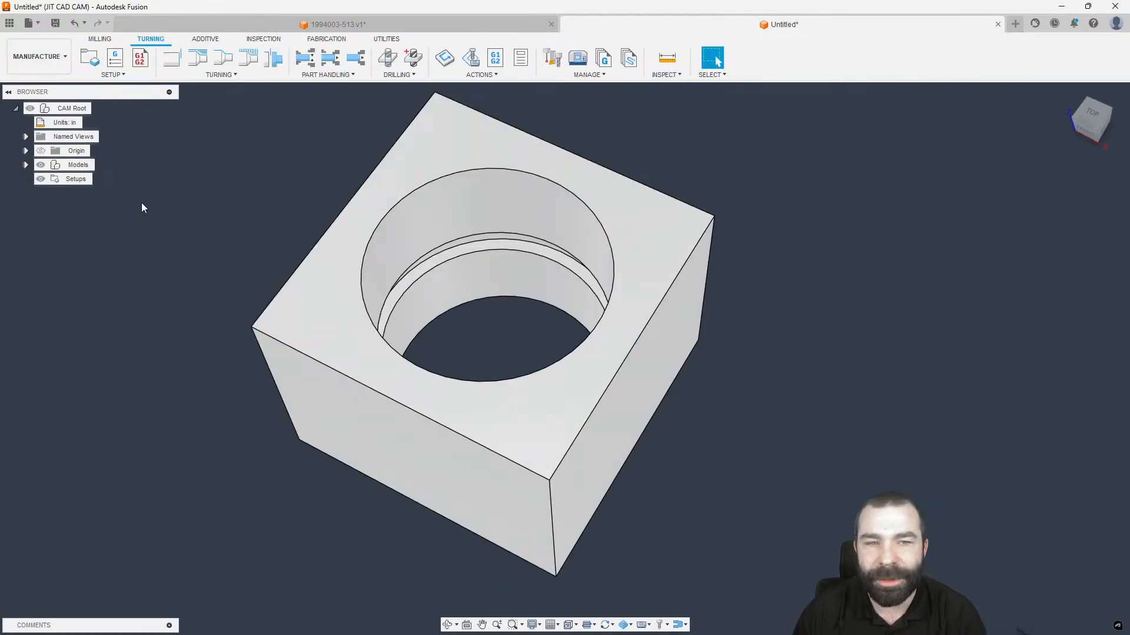
shift+middle_drag(198, 228, 207, 201)
click(90, 68)
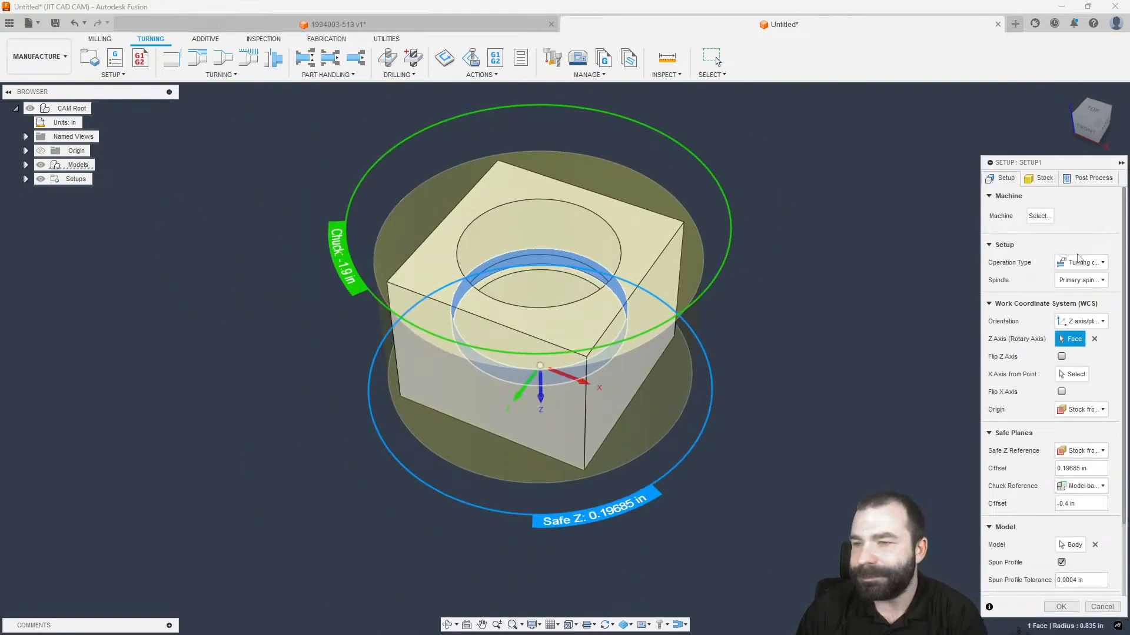
click(1080, 263)
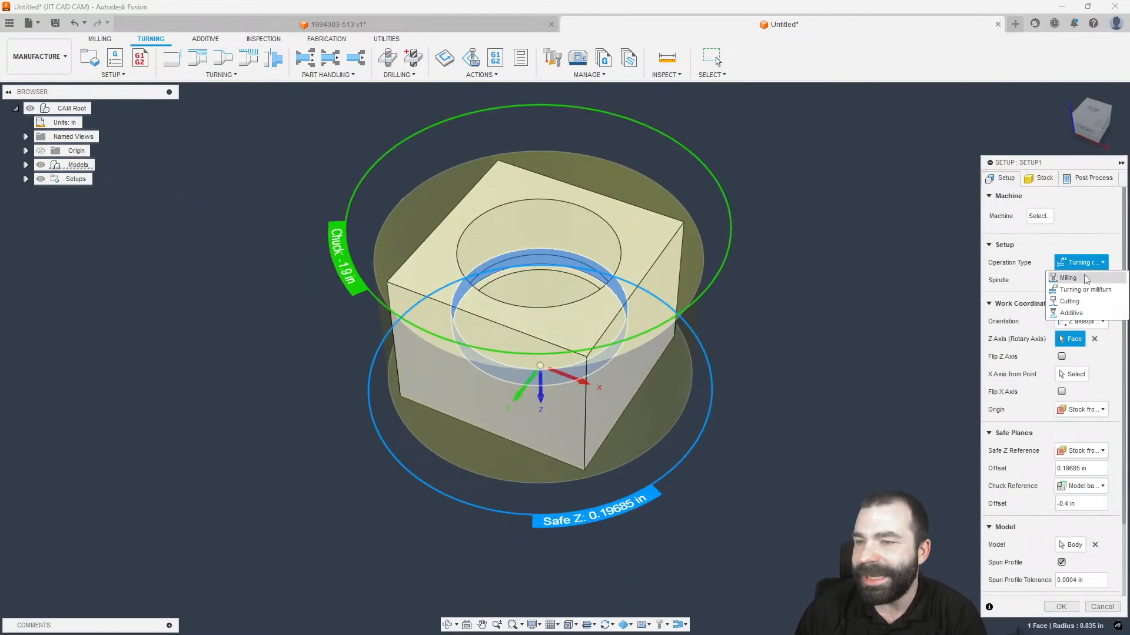
click(1086, 279)
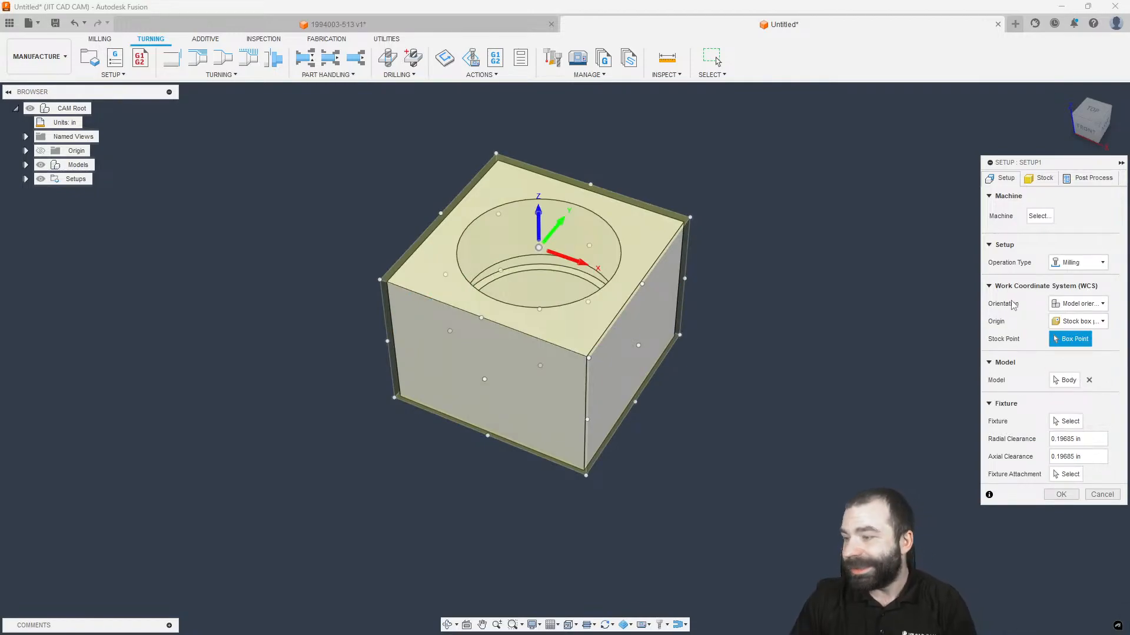
Set the setup's stock to a fixed size box with round up to nearest 0, and confirm the setup.
mouse_move(1023, 293)
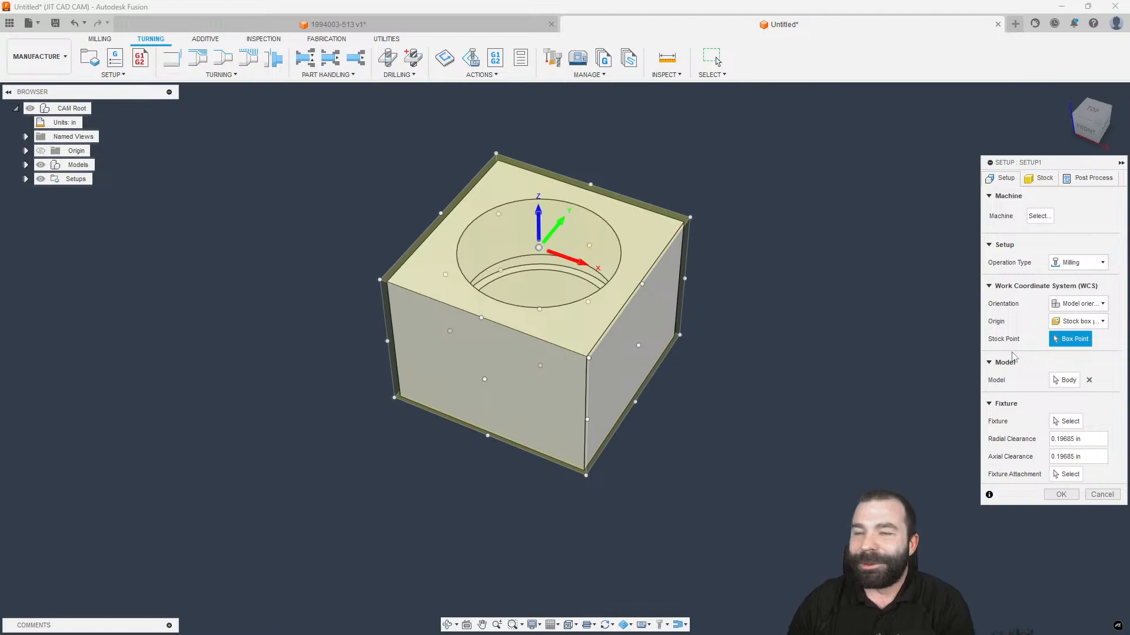
click(1040, 177)
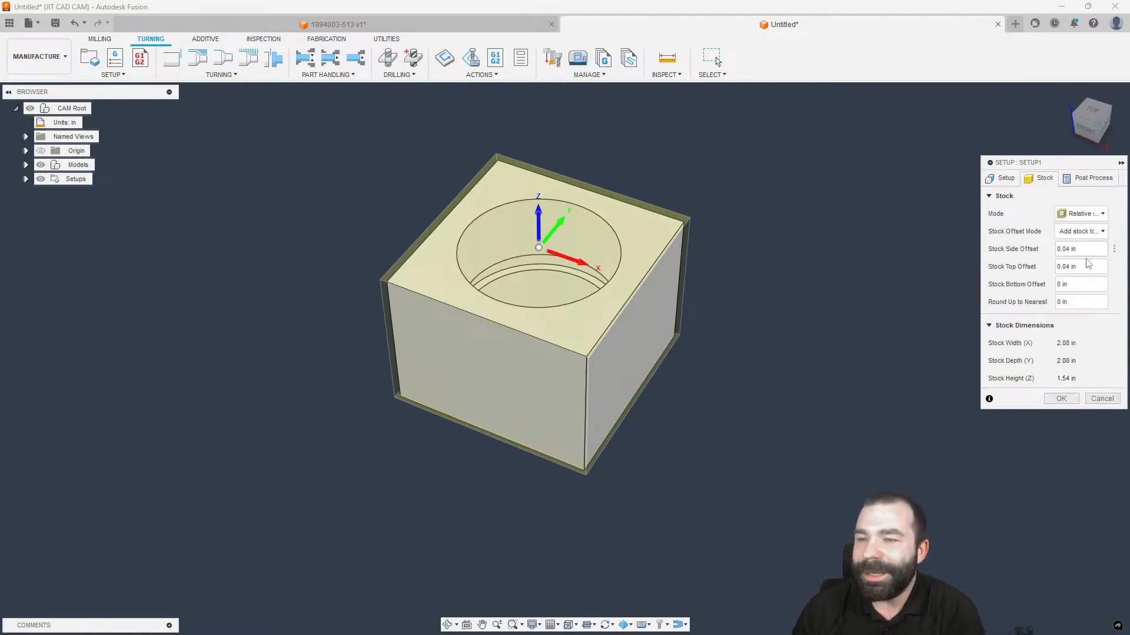
click(1085, 214)
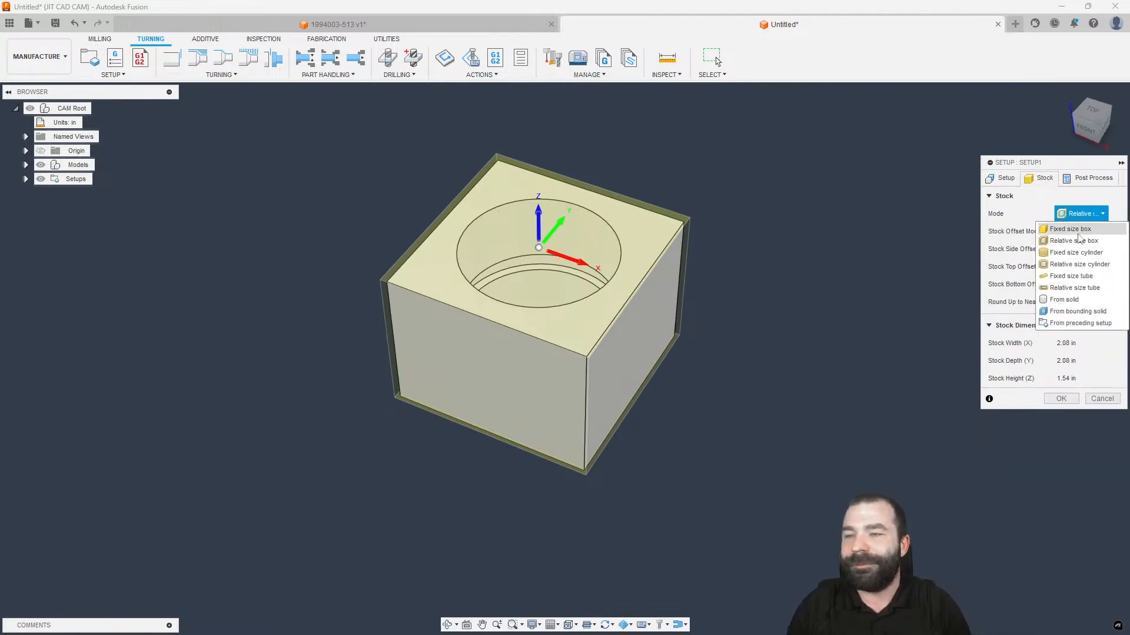
click(1083, 235)
click(1098, 356)
text(0)
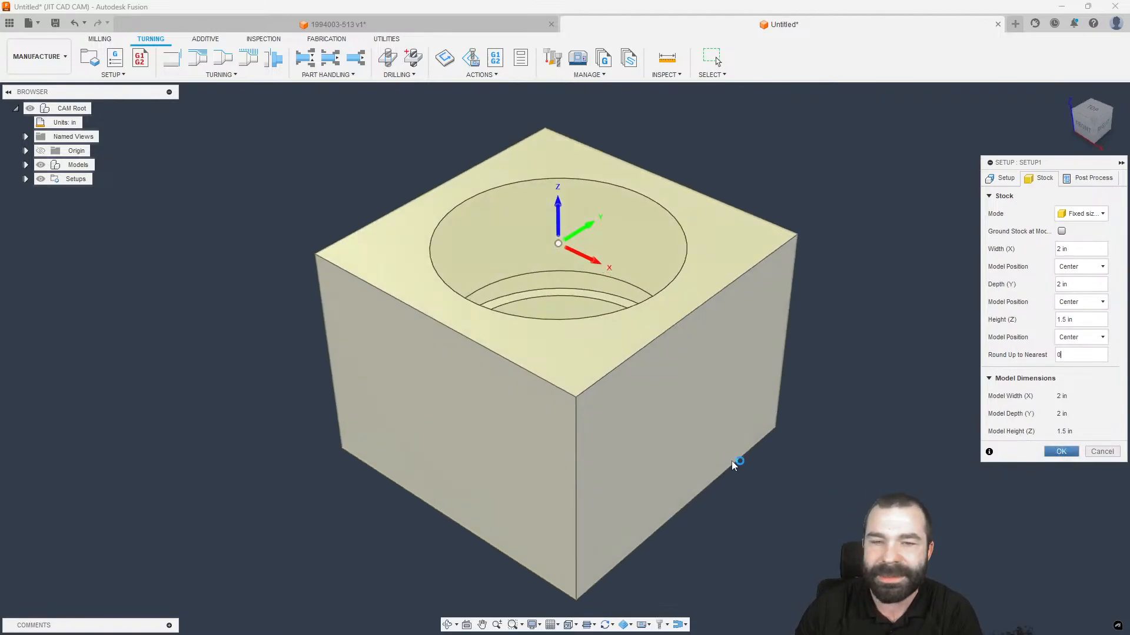
key(Return)
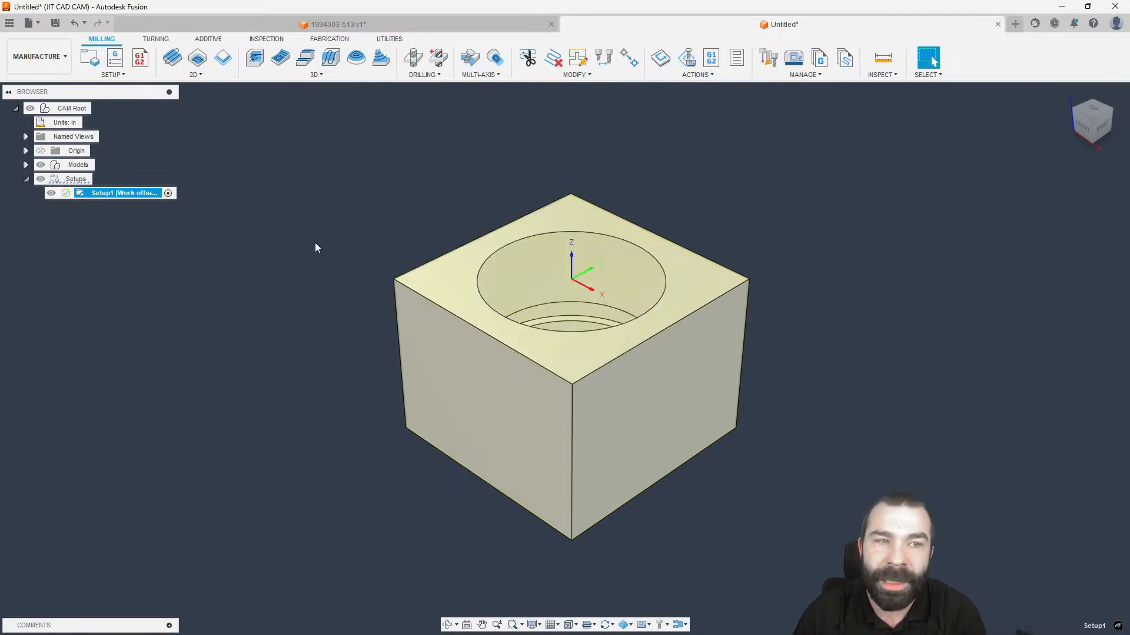
Create a section analysis through the block on the XZ origin plane at 0.00 in to expose the internal groove.
shift+middle_drag(266, 114, 354, 217)
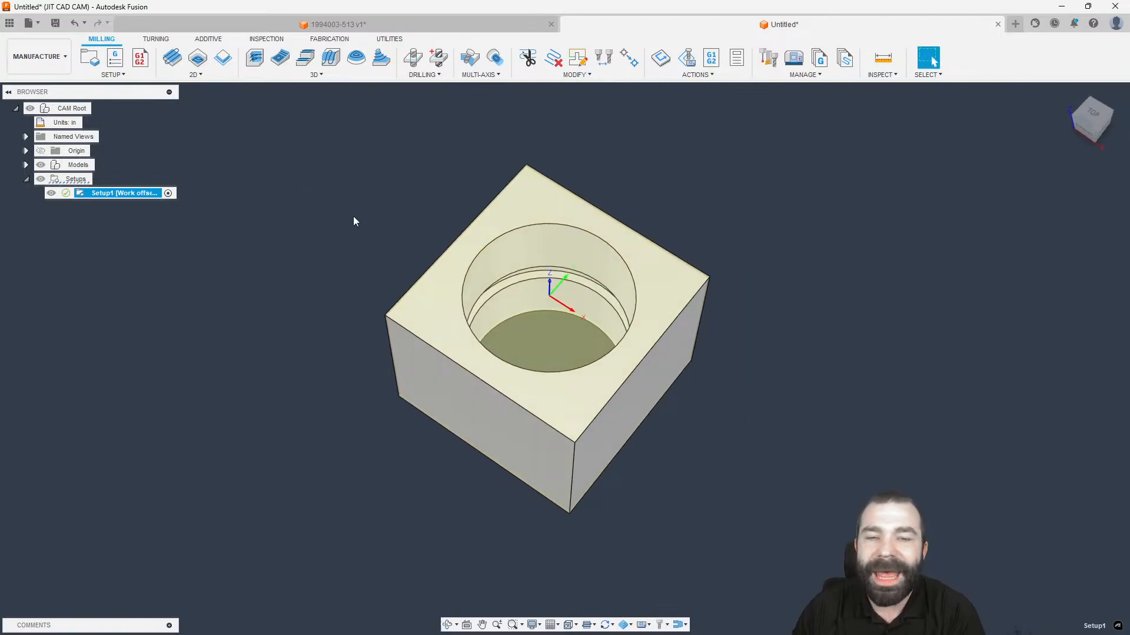
click(354, 217)
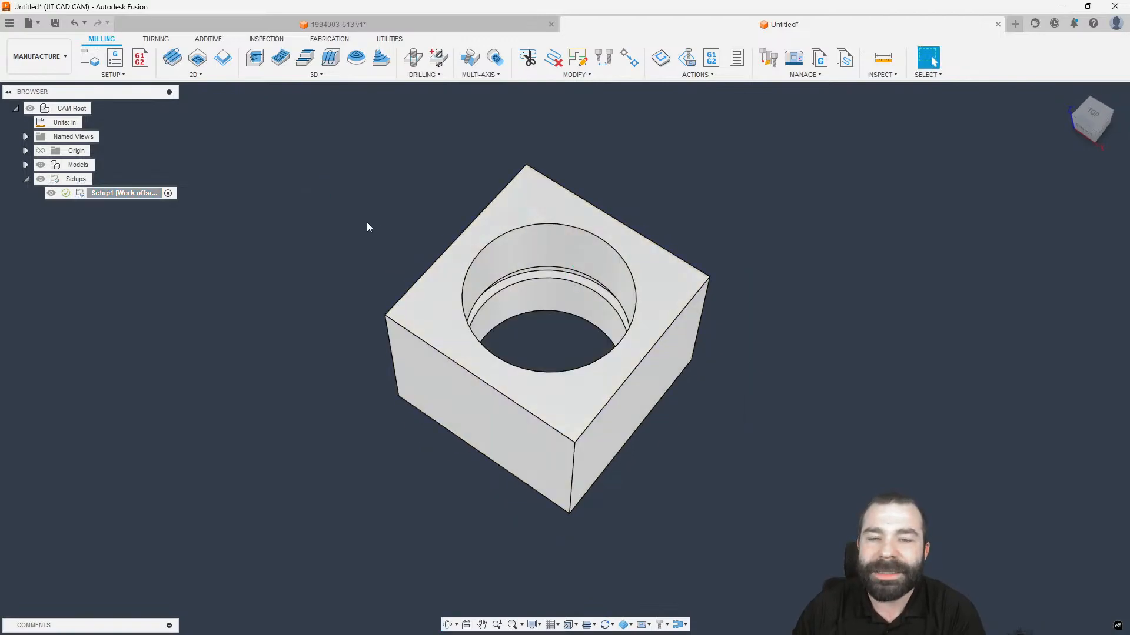
click(881, 75)
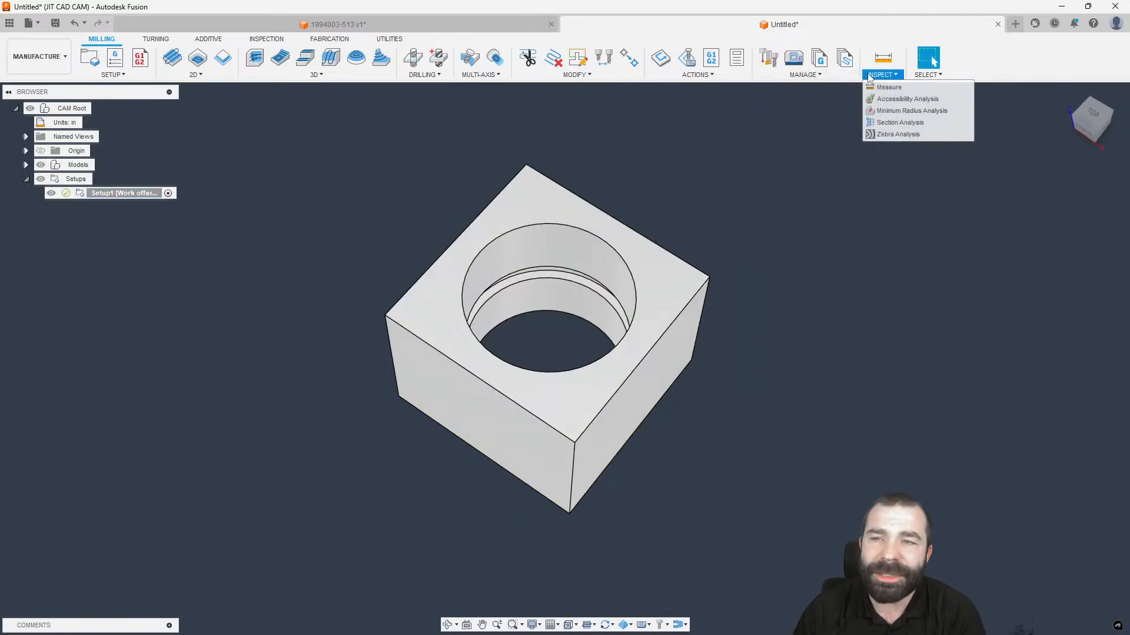
click(900, 112)
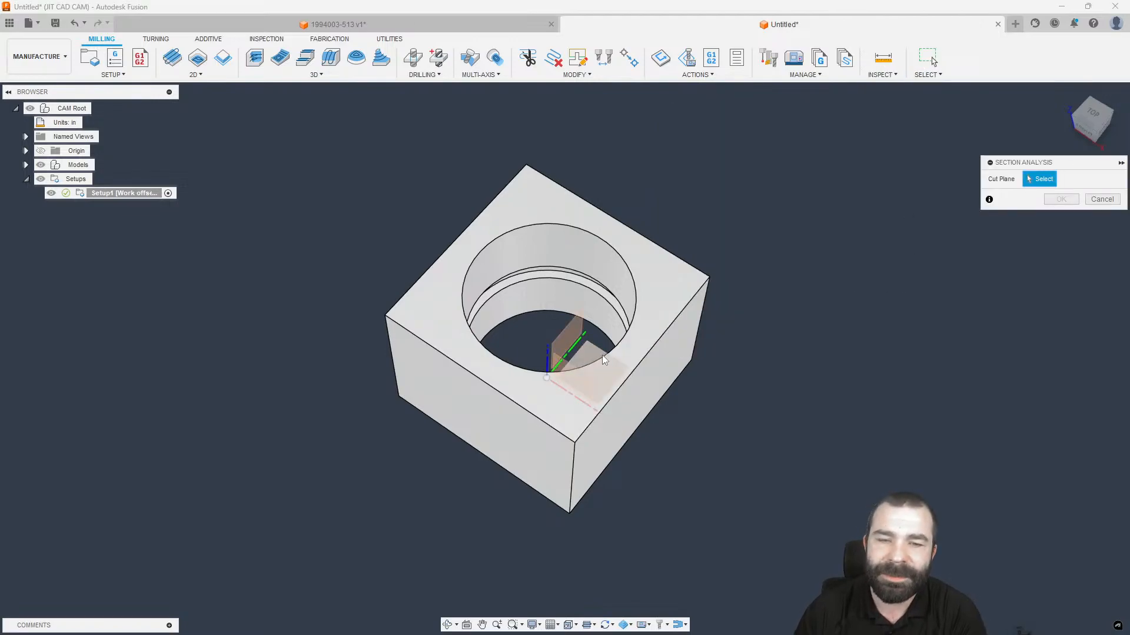
click(565, 368)
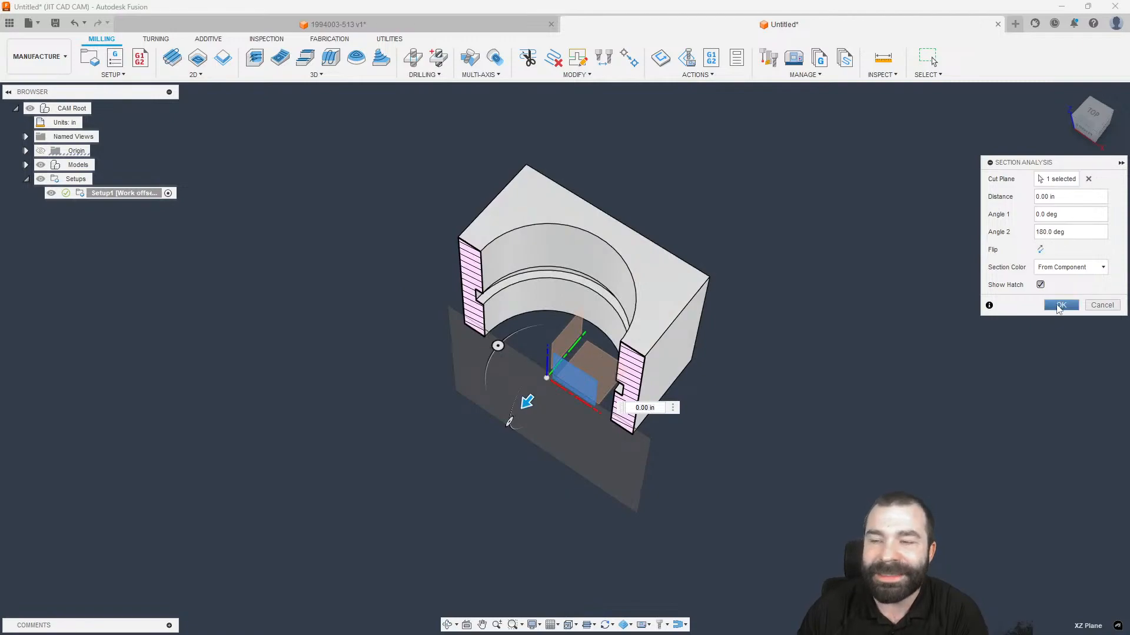
click(1059, 305)
shift+middle_drag(834, 279, 836, 274)
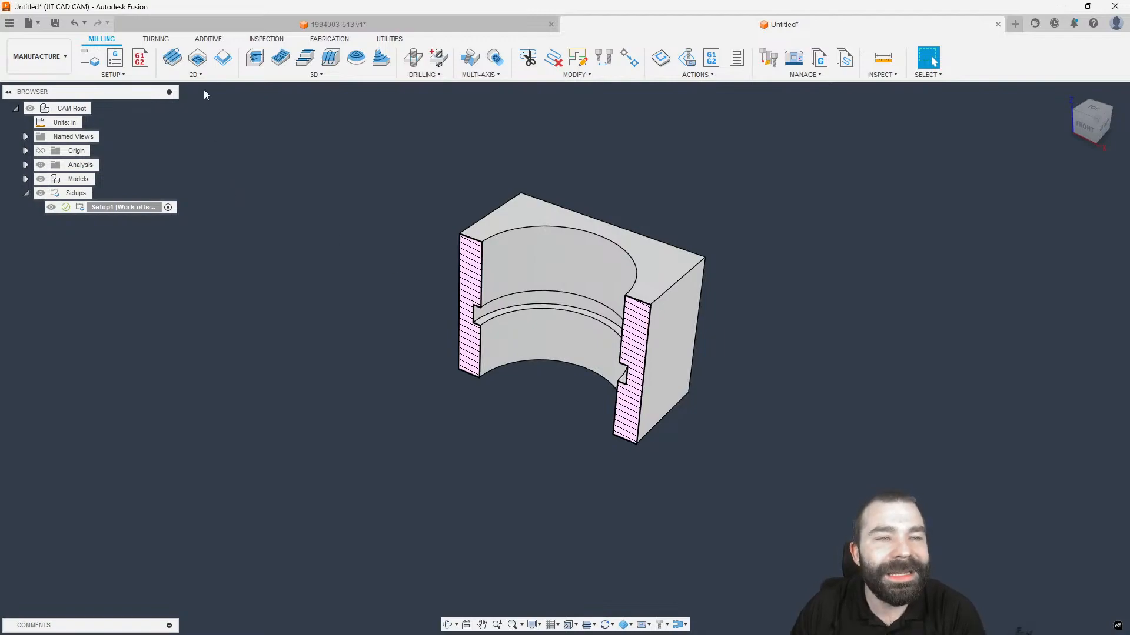
Start a 2D Contour operation and select the groove's lower circular edge as its contour.
click(227, 64)
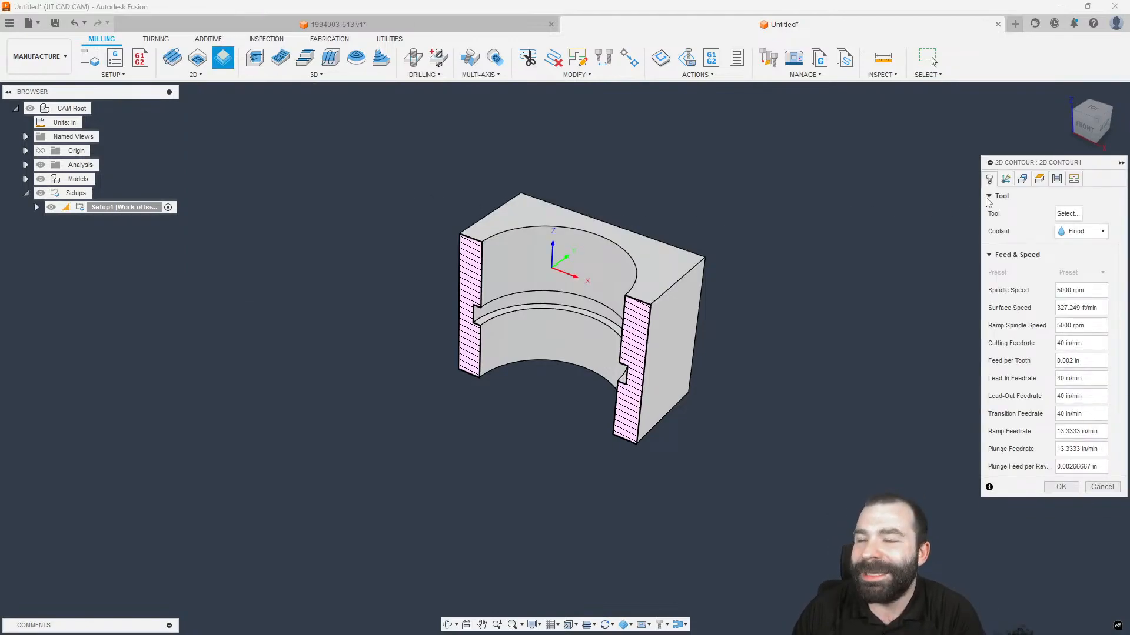
click(1024, 183)
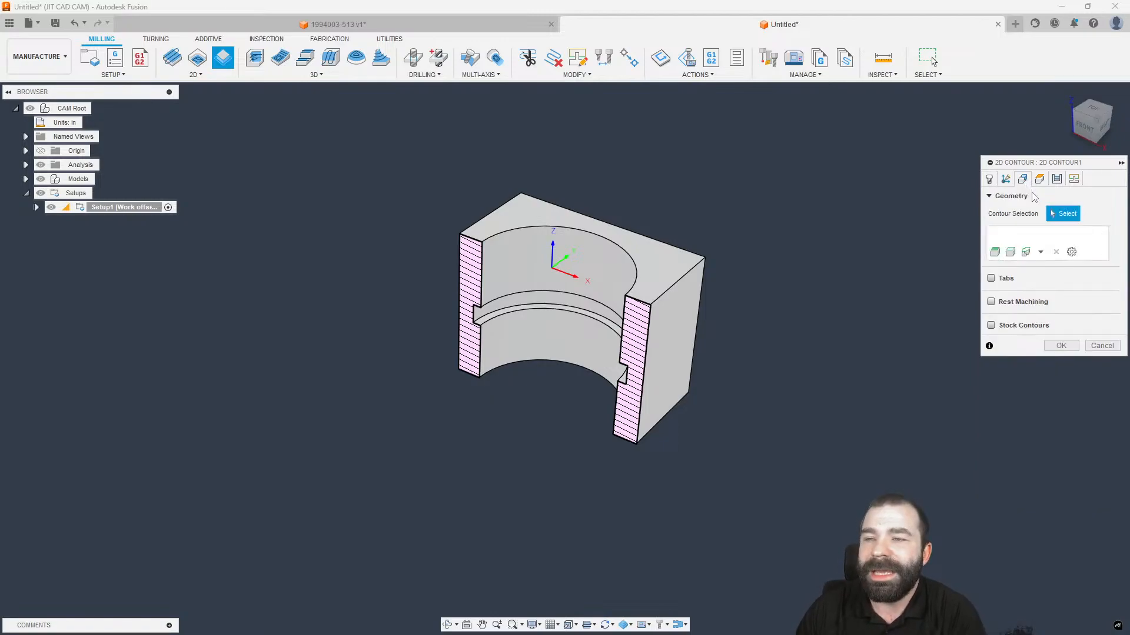
click(558, 310)
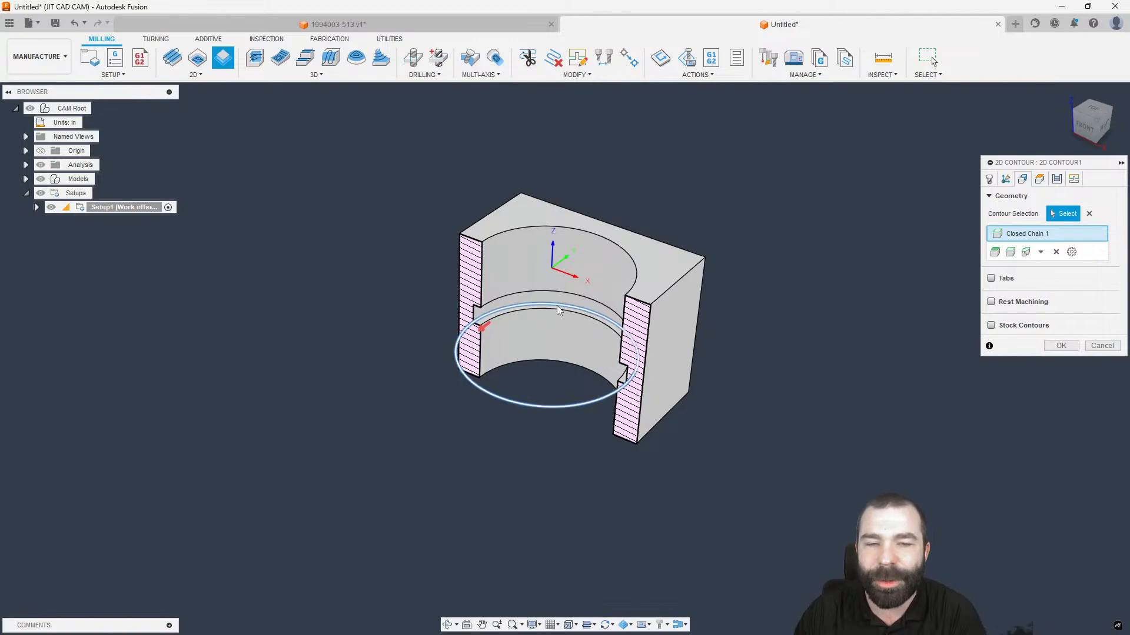
Create a new slot mill in the Untitled document's tool library for the contour operation.
click(990, 179)
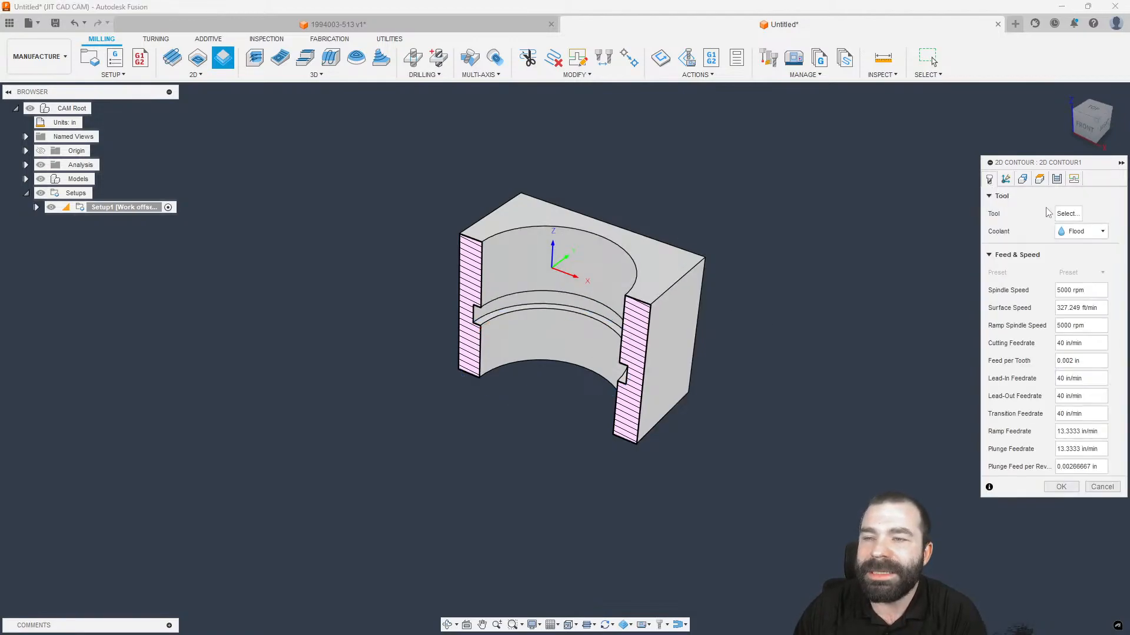
click(1068, 214)
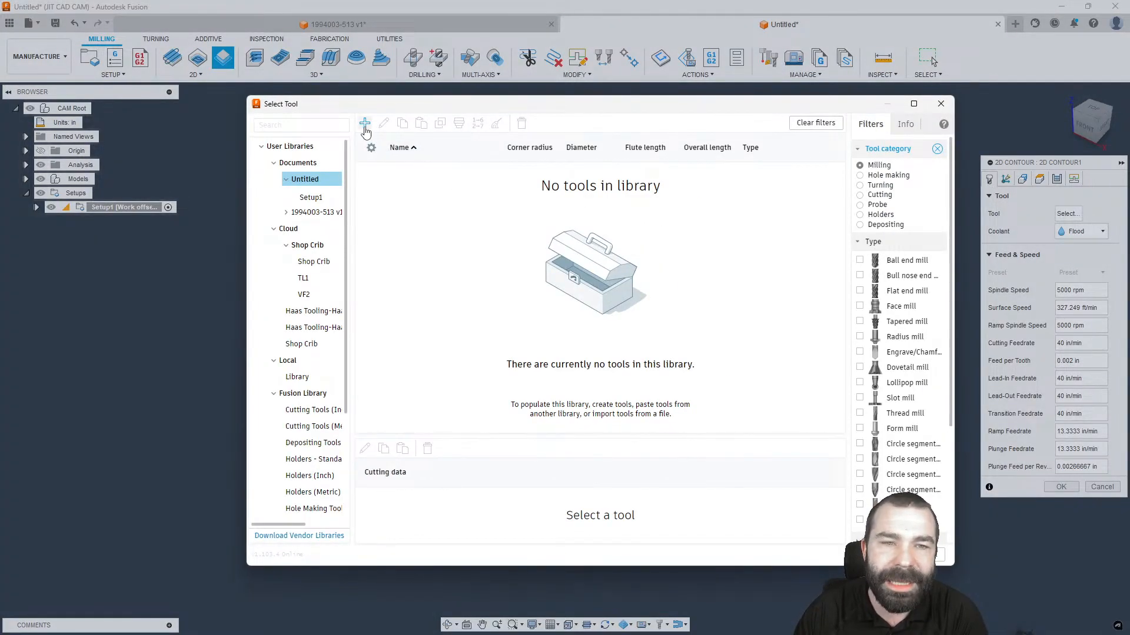
click(365, 123)
click(402, 241)
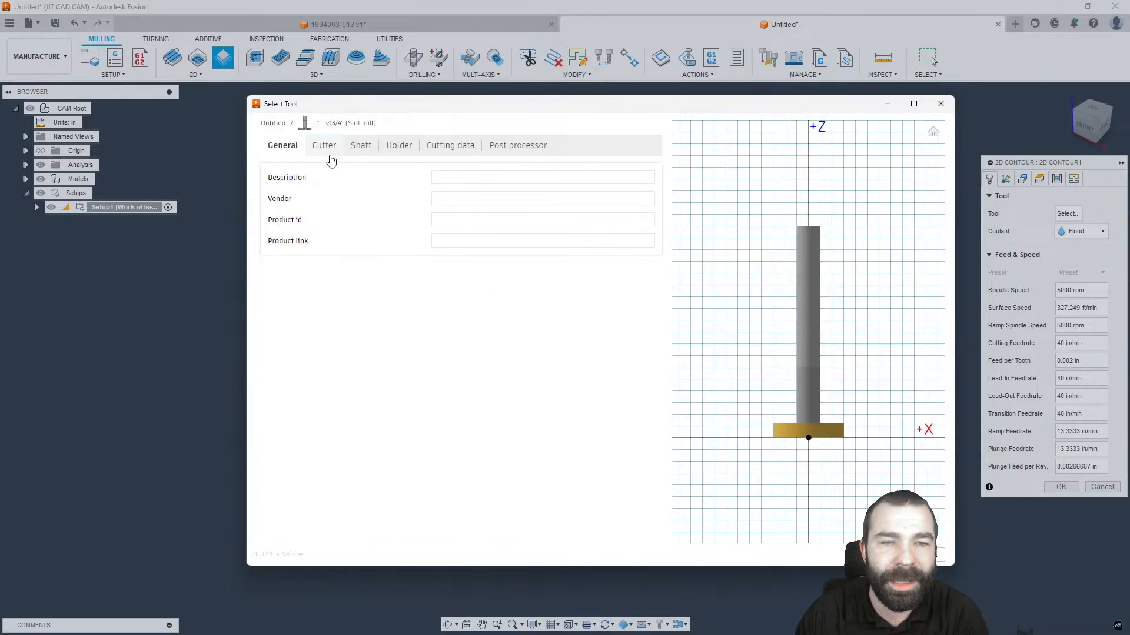
Set the slot mill's flute length to 0.1 in.
click(324, 146)
click(417, 316)
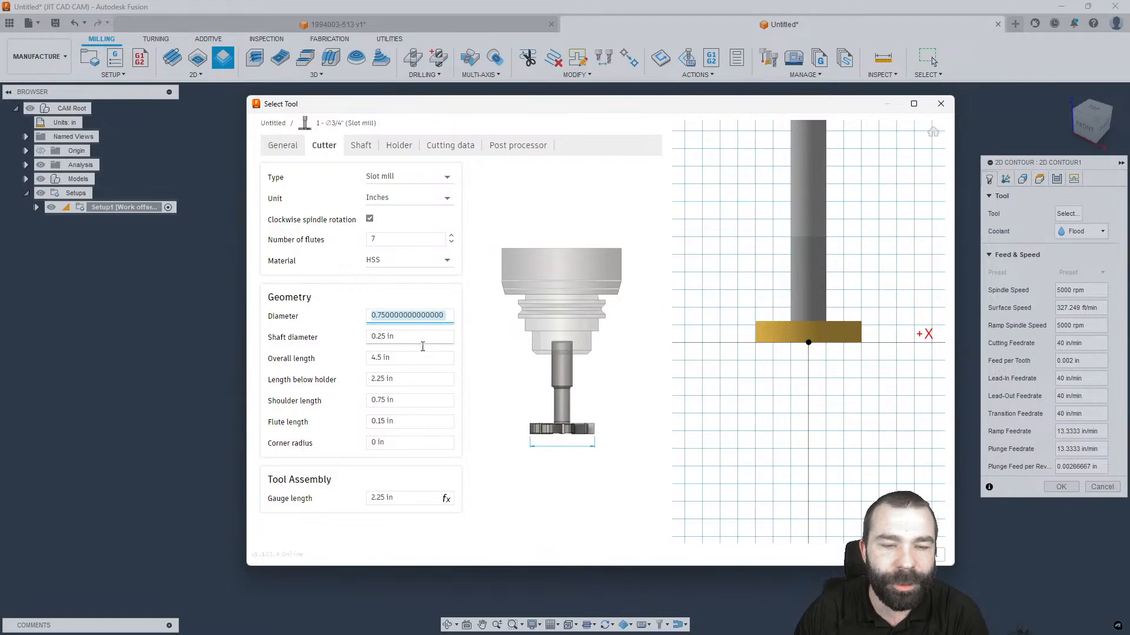
click(416, 426)
text(.1)
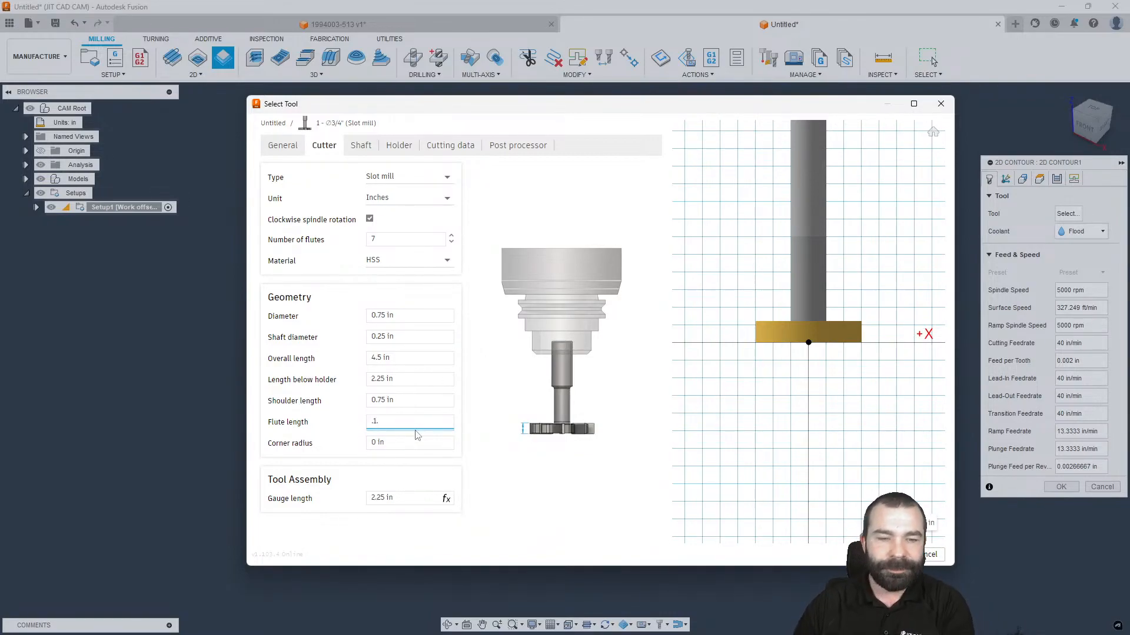
key(Return)
click(406, 337)
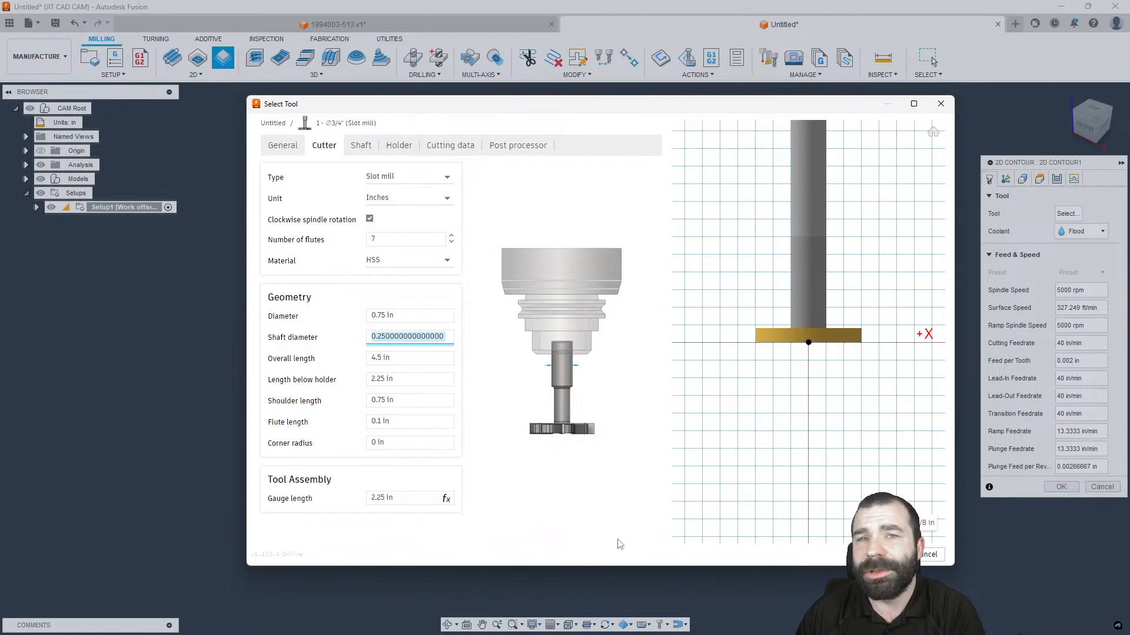
Save the new slot mill, assign it as the operation's tool, and confirm the 2D Contour.
click(888, 554)
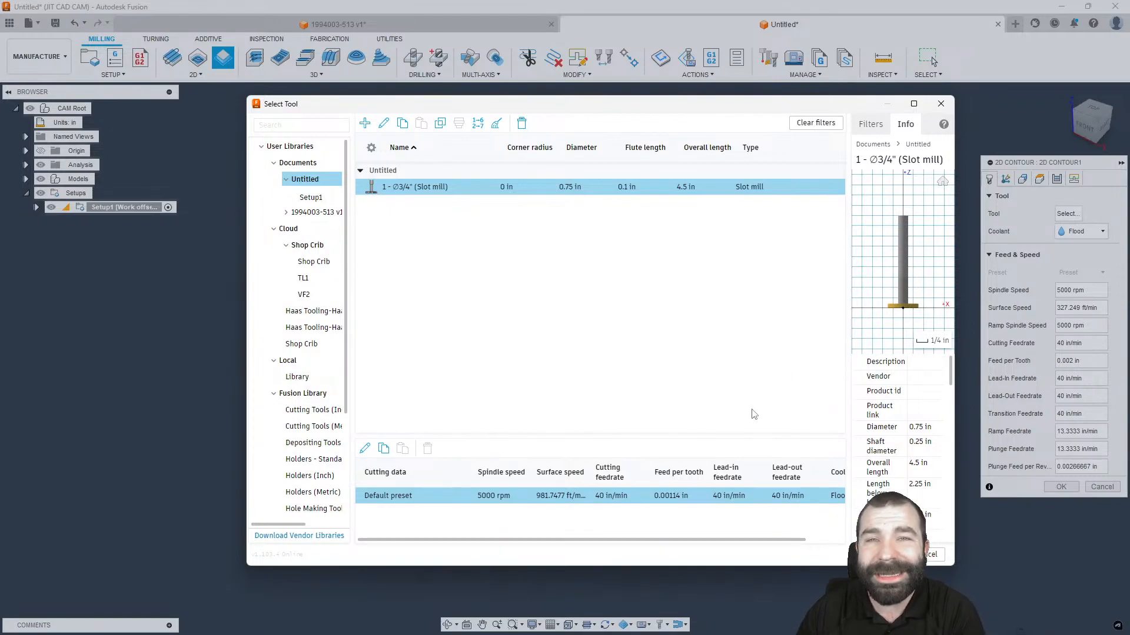
click(886, 554)
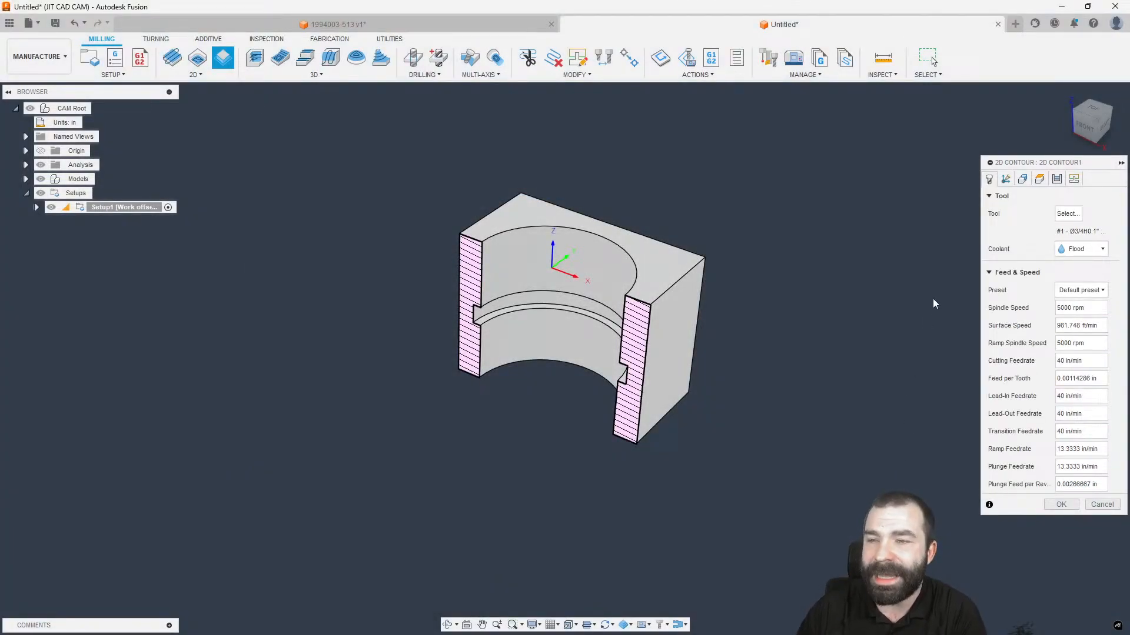
click(1023, 179)
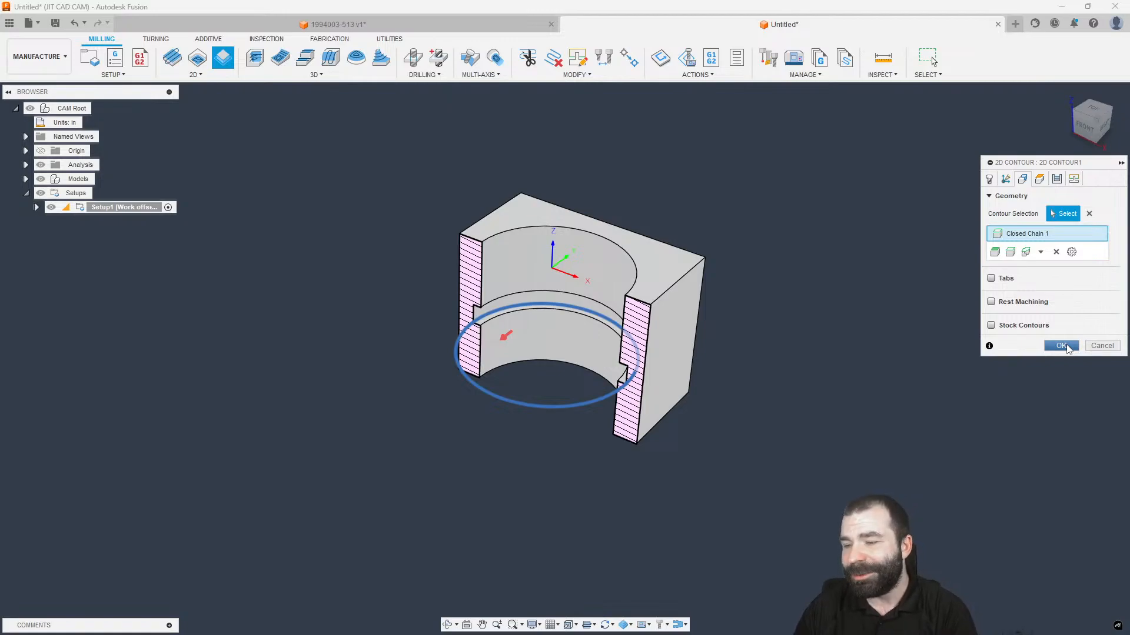
click(1062, 346)
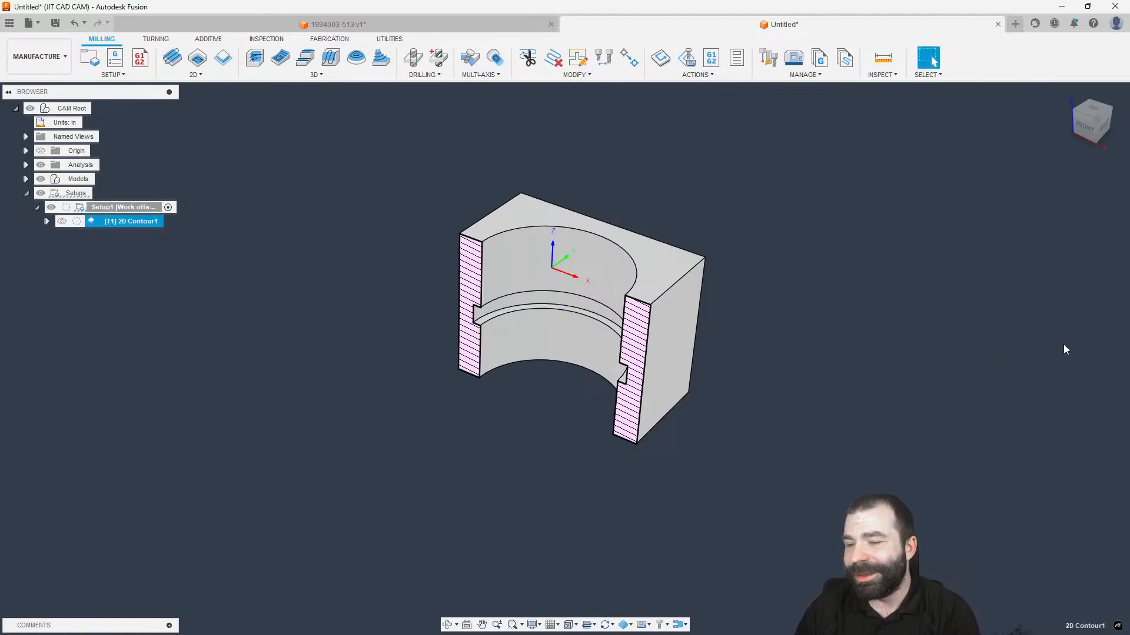
Simulate the 2D Contour with the machine from the front, hiding the stock to examine the slot mill's position in the groove.
click(1086, 126)
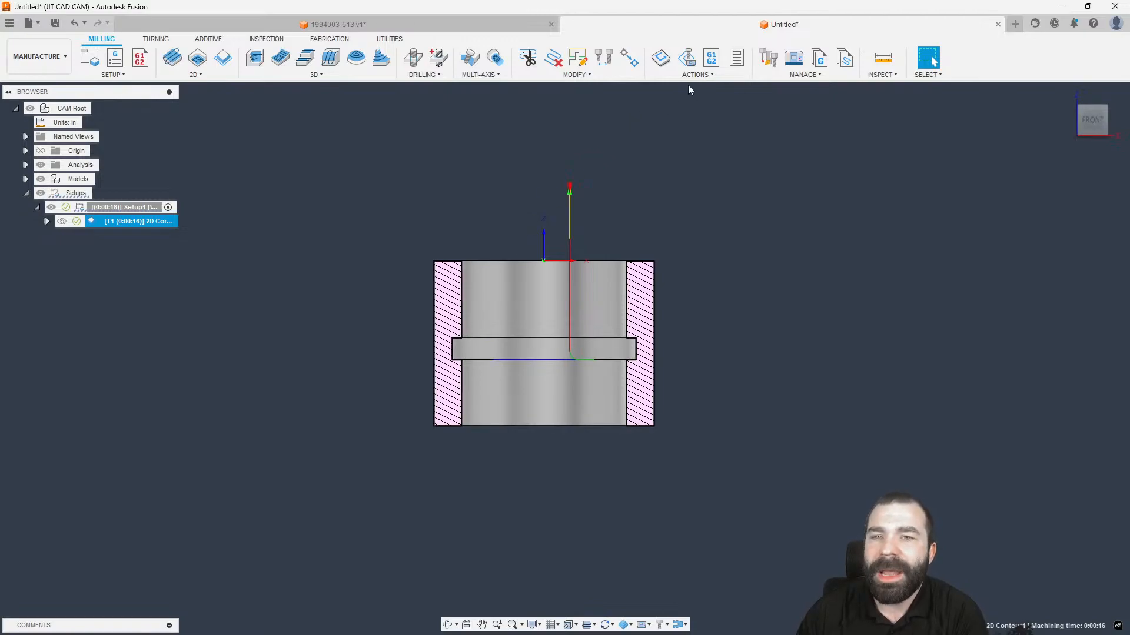
click(688, 60)
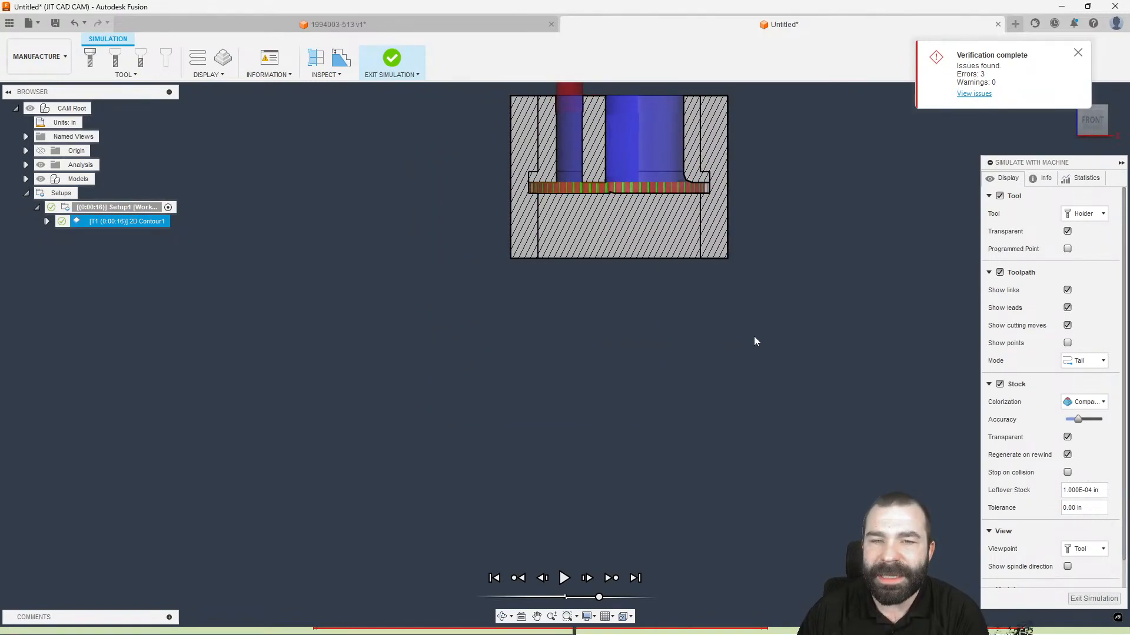
scroll(569, 399, down, 2)
scroll(573, 196, up, 4)
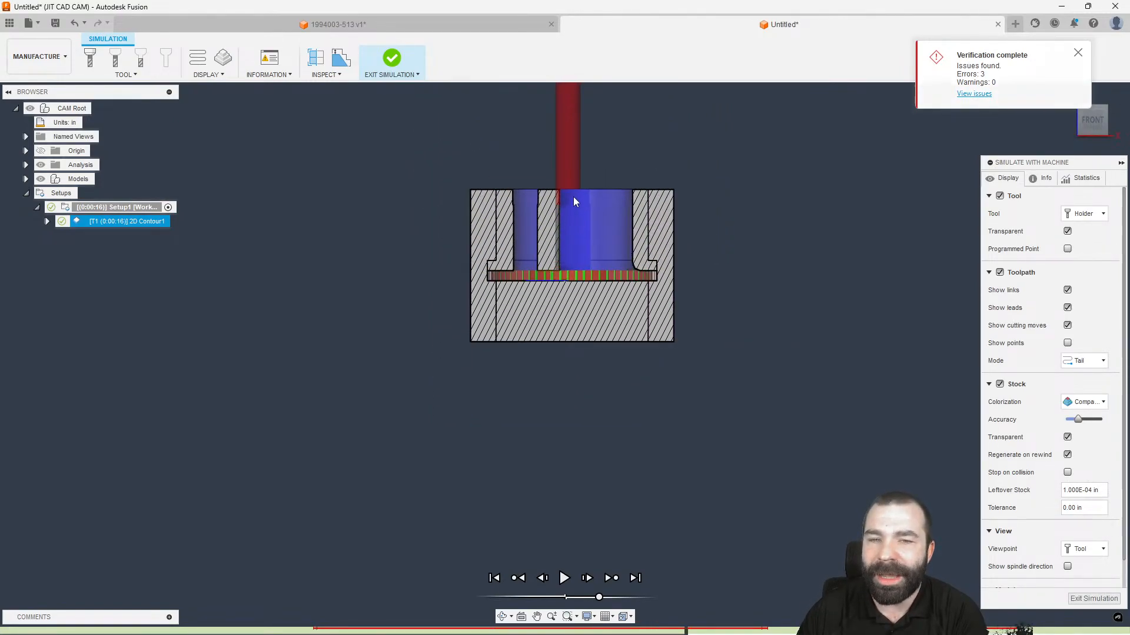
click(999, 384)
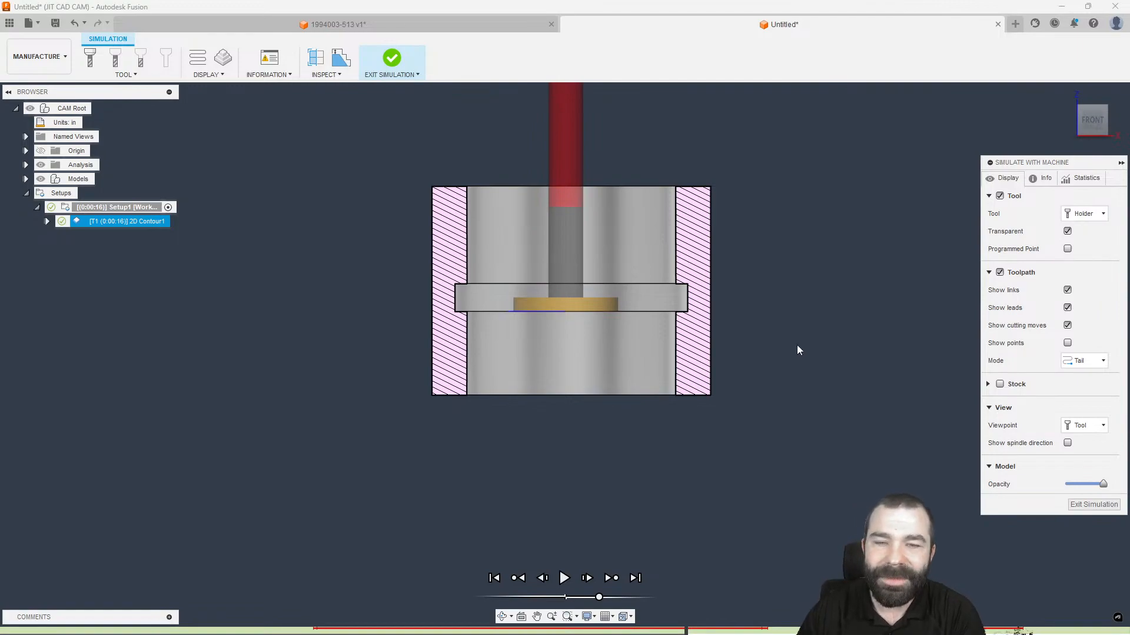
drag(518, 460, 750, 453)
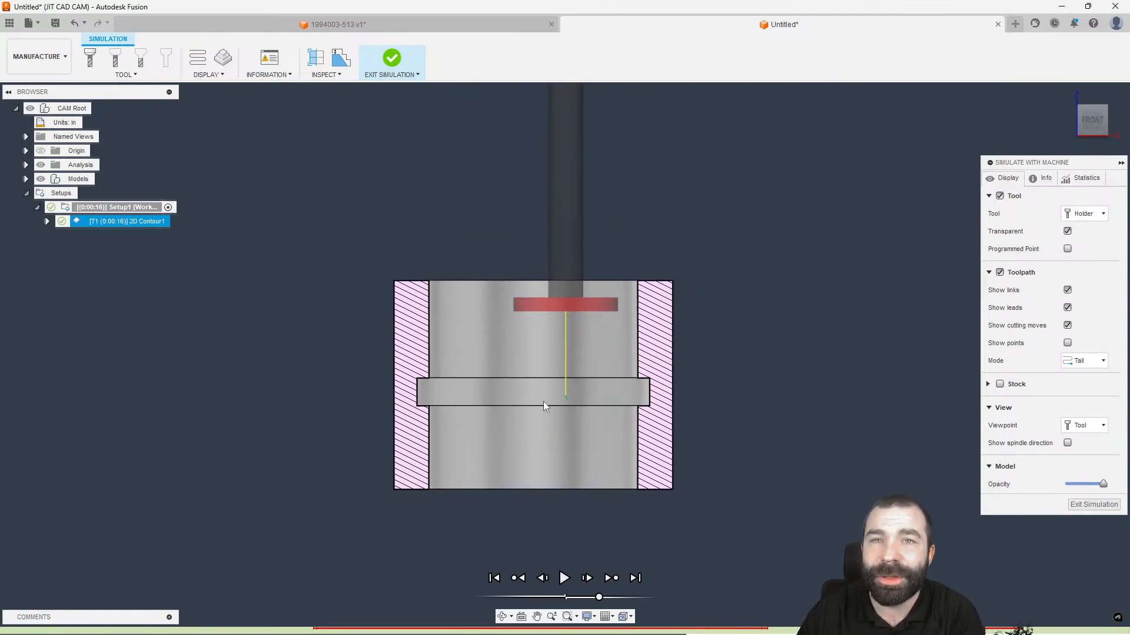
click(1072, 507)
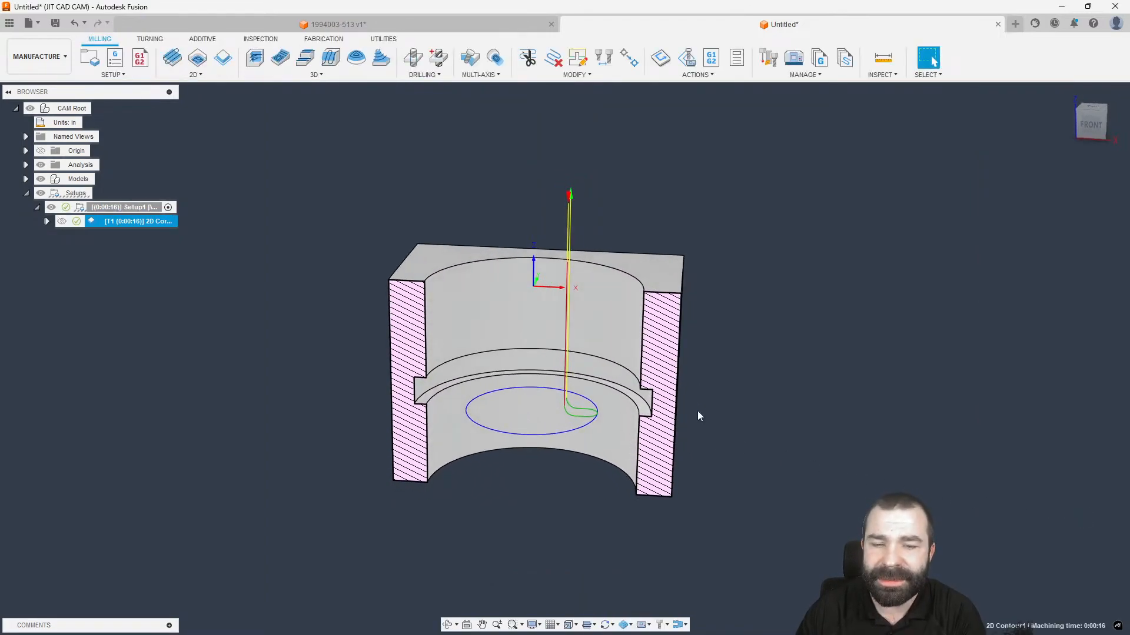
Duplicate the 2D Contour operation and replace the copy's contour with the groove's upper circular edge.
key(ctrl+d)
double_click(97, 236)
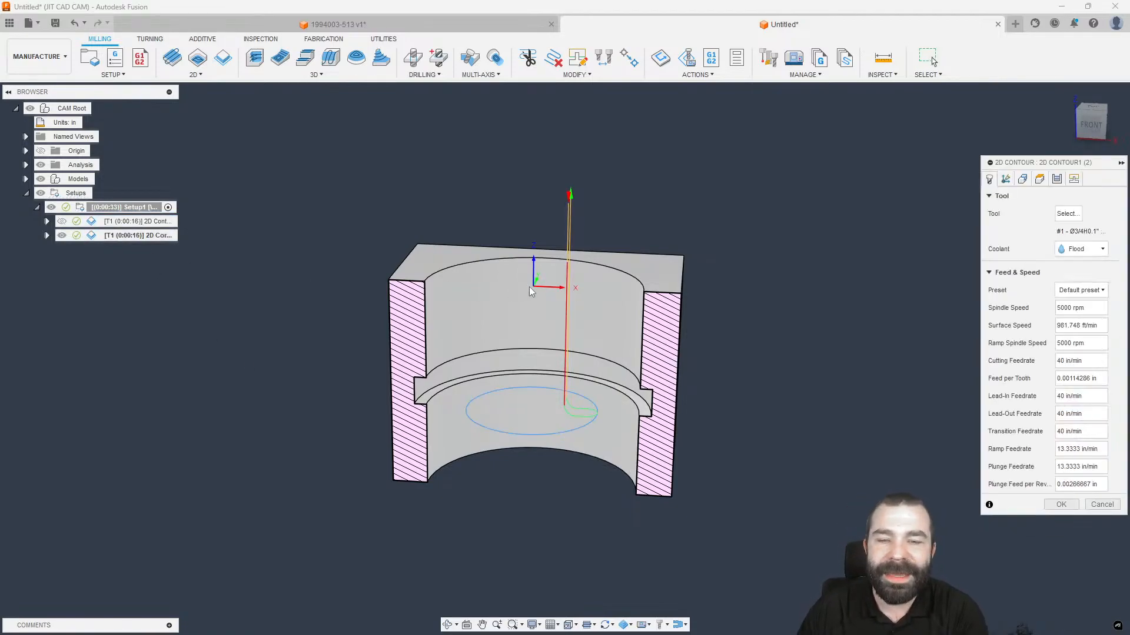
click(1024, 181)
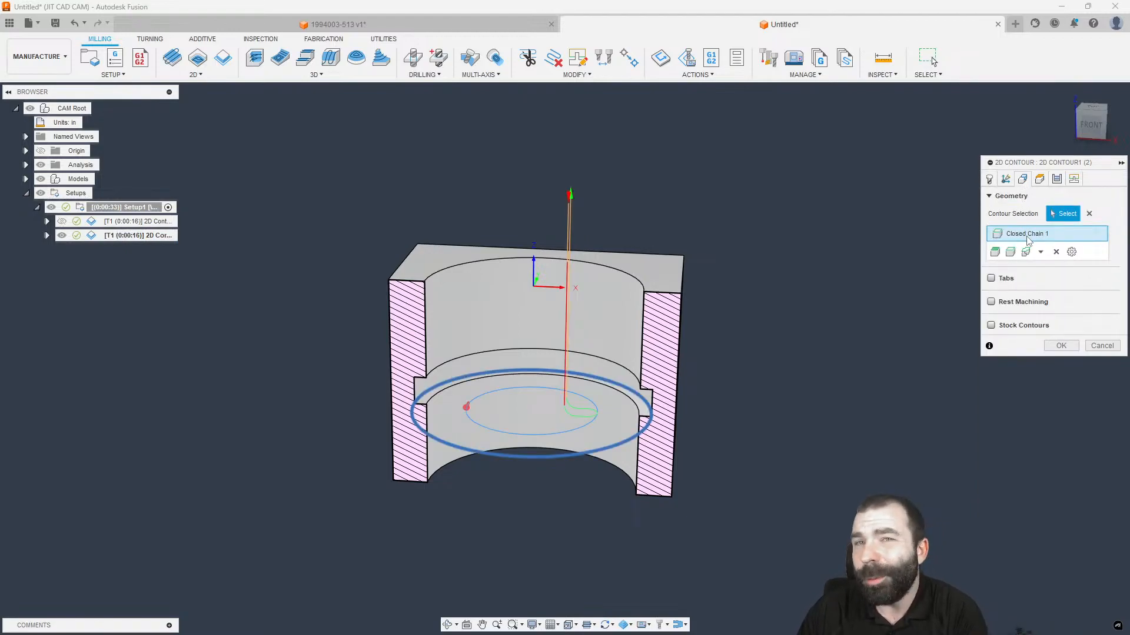
click(1060, 254)
scroll(548, 358, up, 3)
shift+middle_drag(548, 361, 549, 329)
click(484, 417)
shift+middle_drag(484, 416, 605, 379)
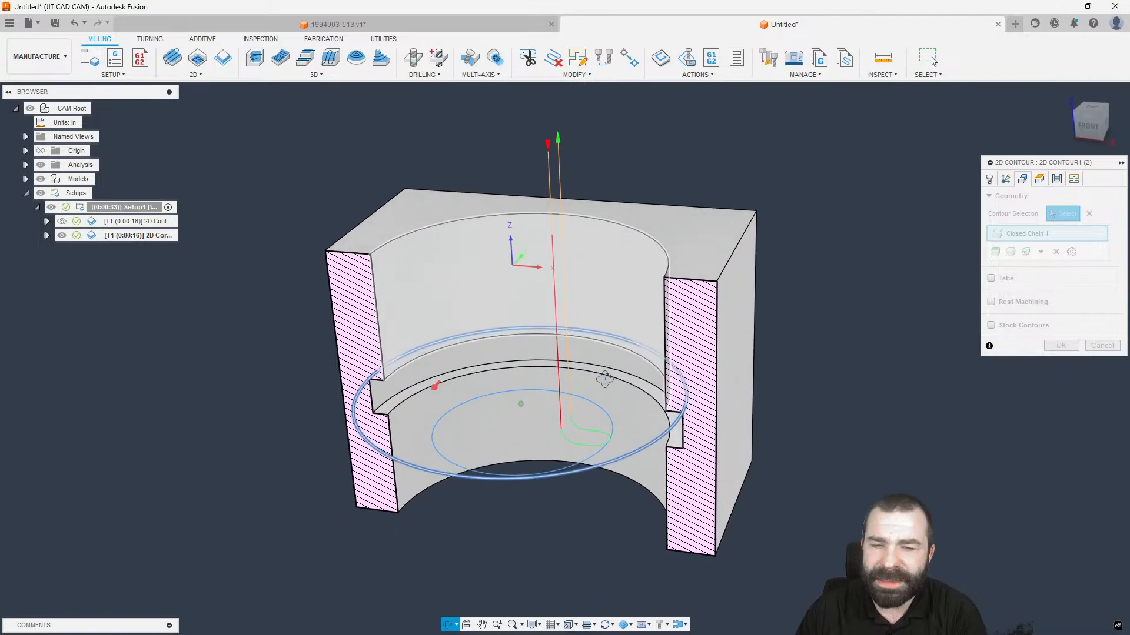
Edit the copy's Bottom Height offset as an expression and enter (tool_fluteLength).
click(1041, 180)
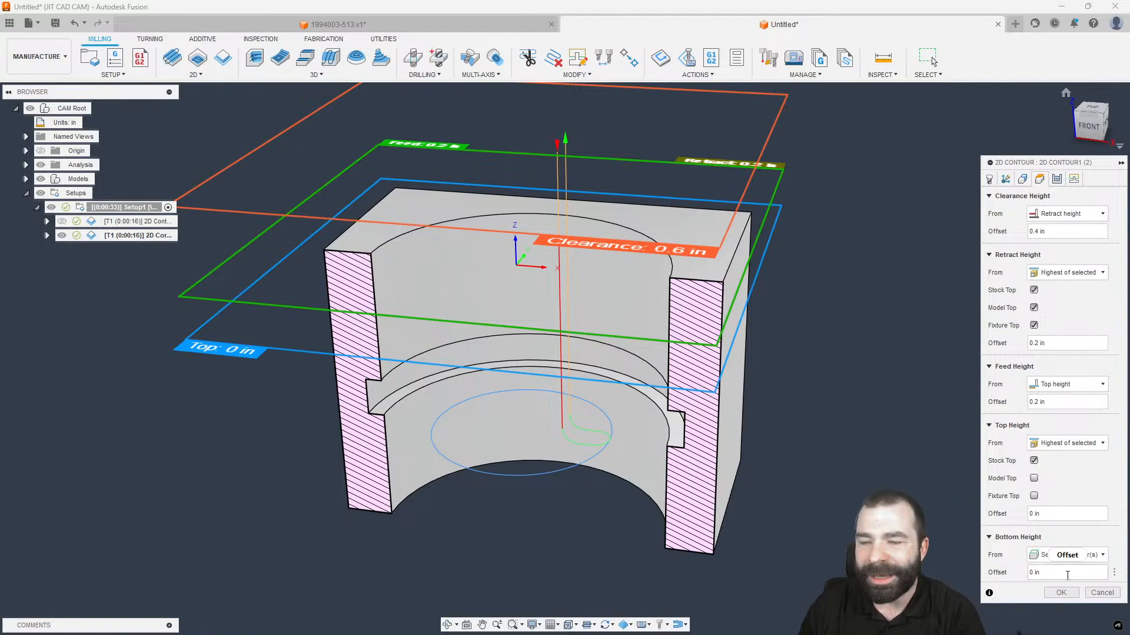
click(1114, 575)
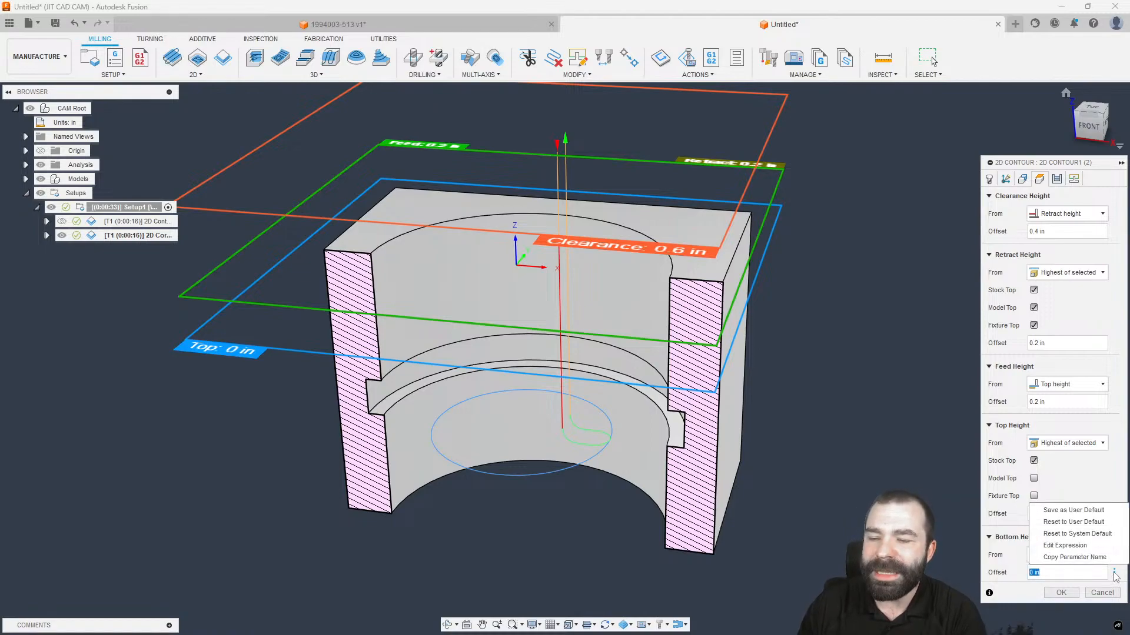
click(1065, 546)
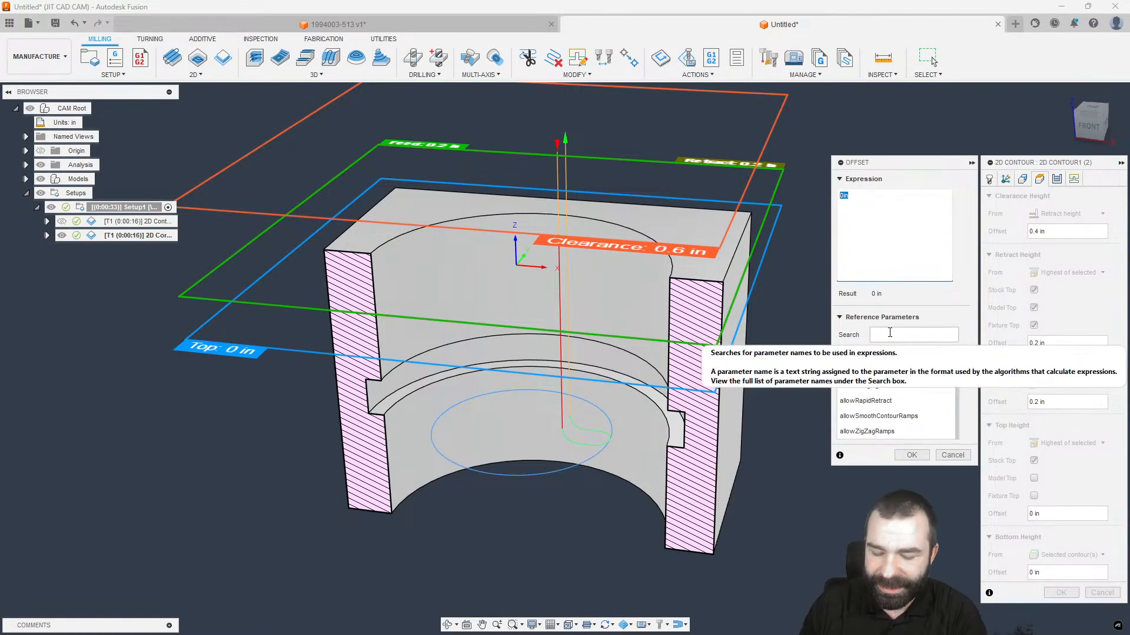
key(BackSpace)
text(()
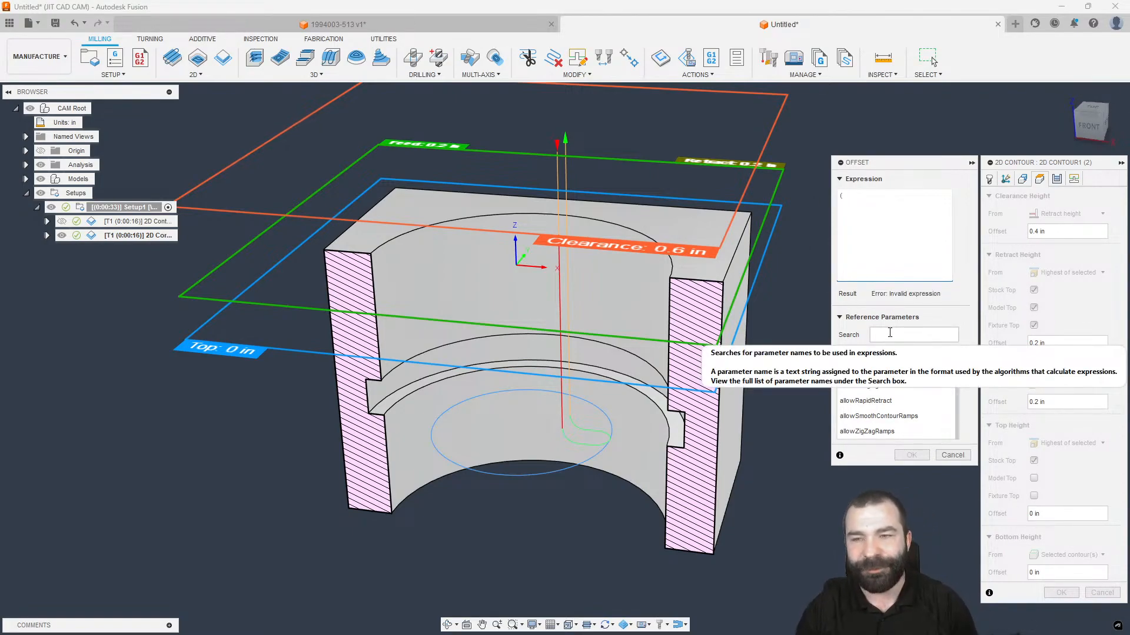
text(tool)
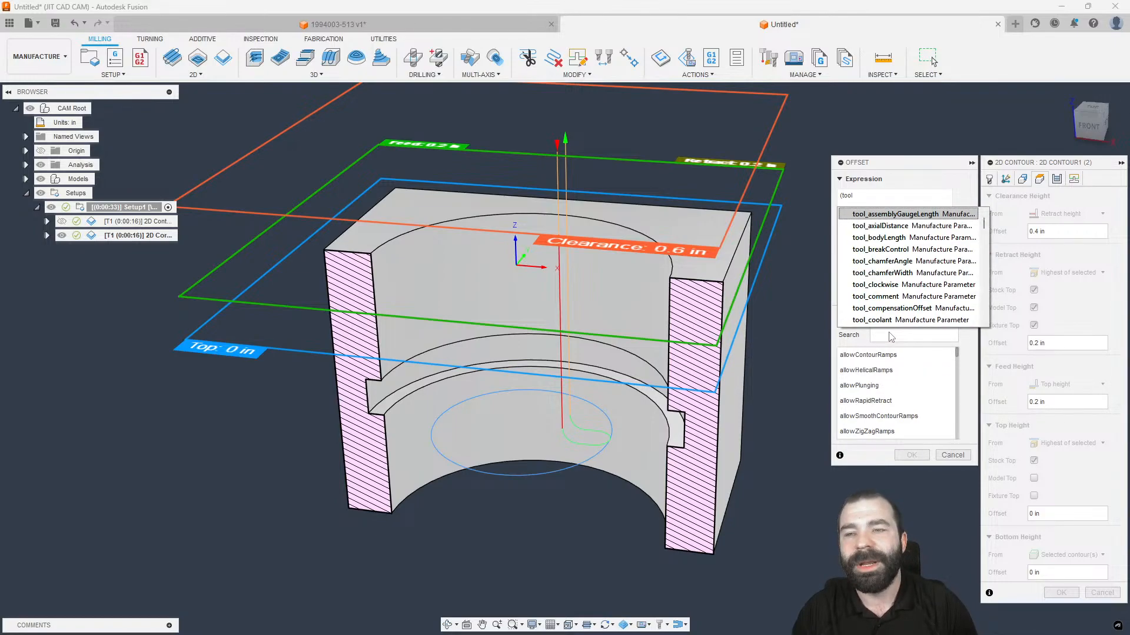
text(_fl)
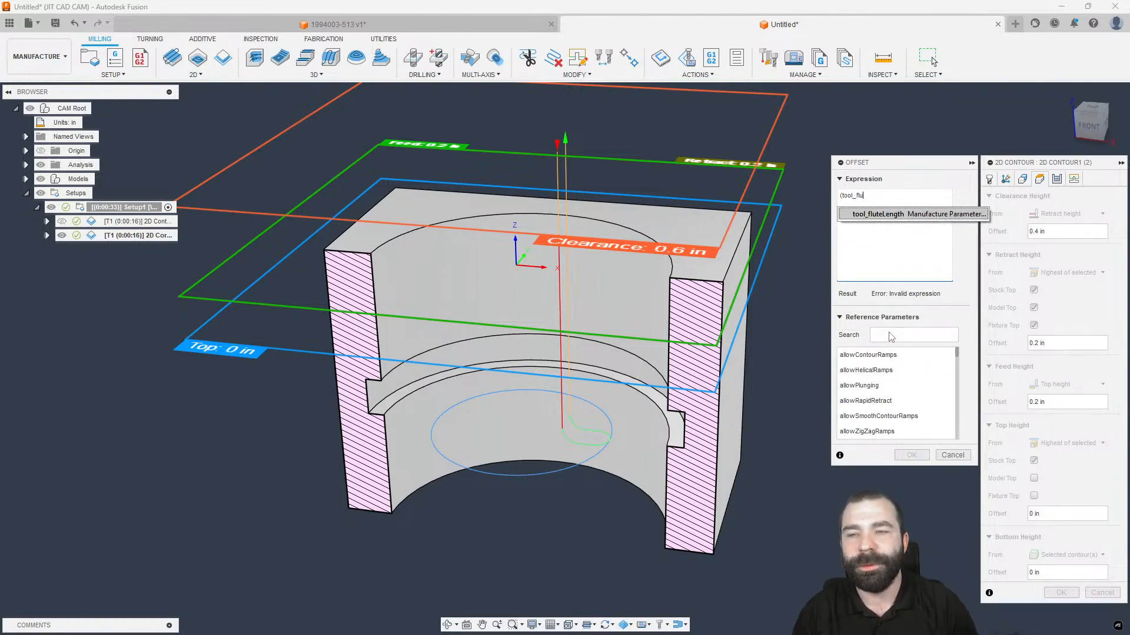
text(u)
key(Return)
text())
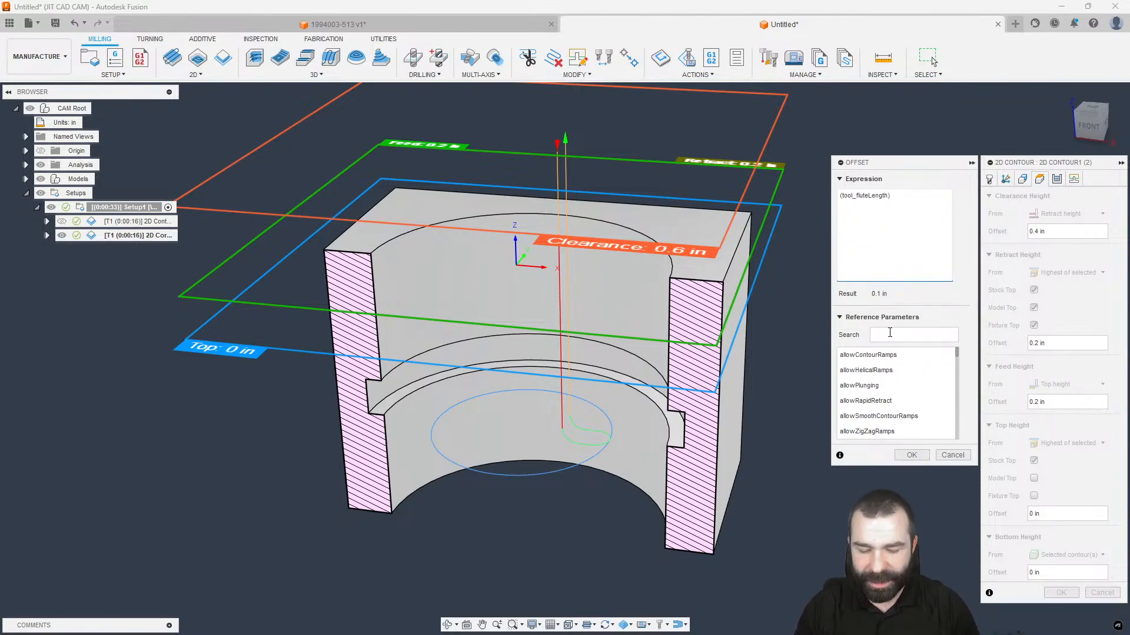
Try extending the offset expression to (tool_fluteLength)+1in and (tool_fluteLength)*1in.
text(81)
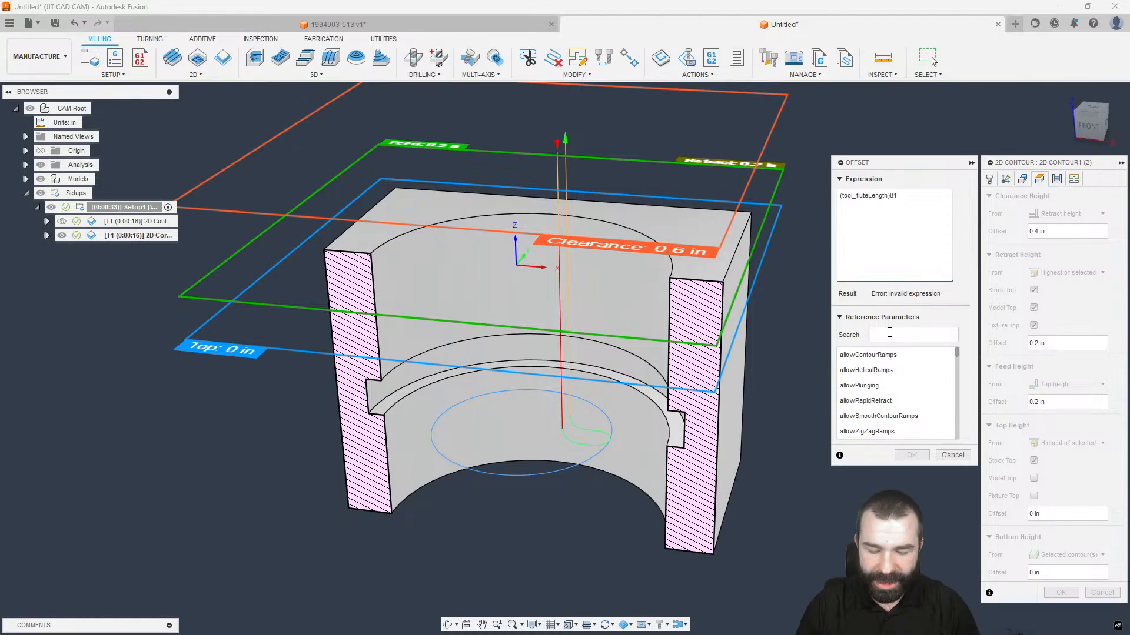
text(in)
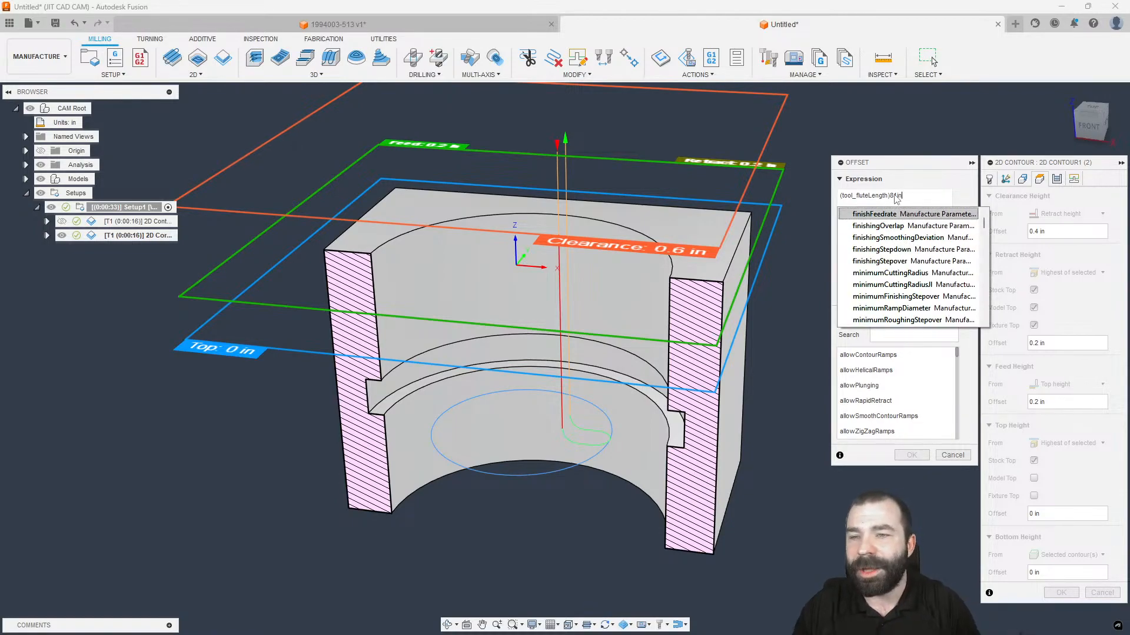
click(893, 197)
key(BackSpace)
text(+1)
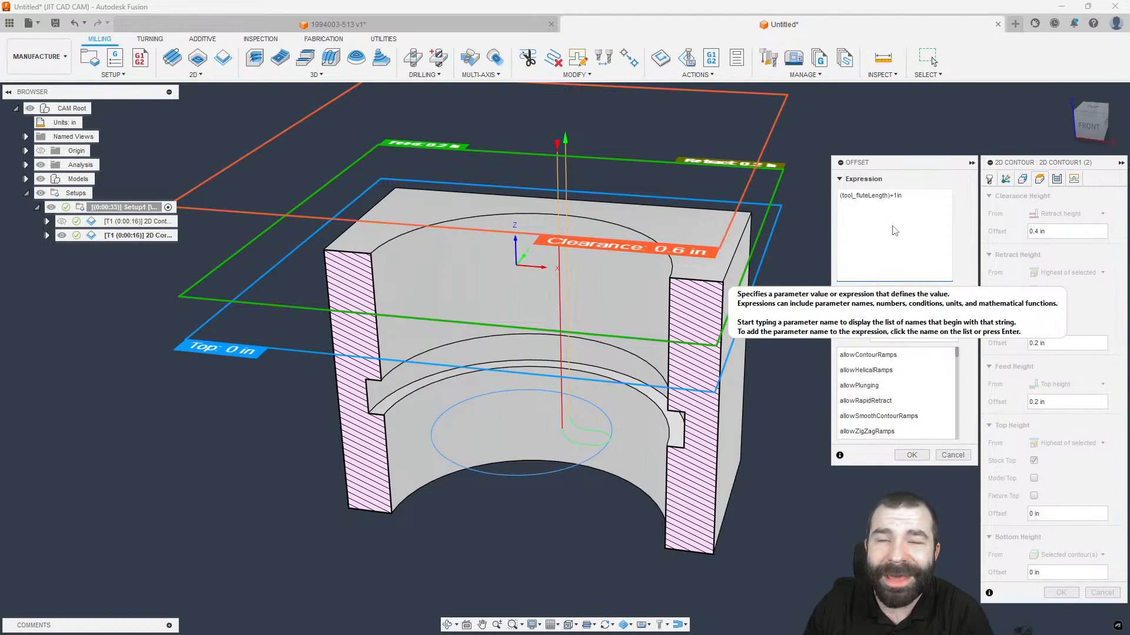
key(BackSpace)
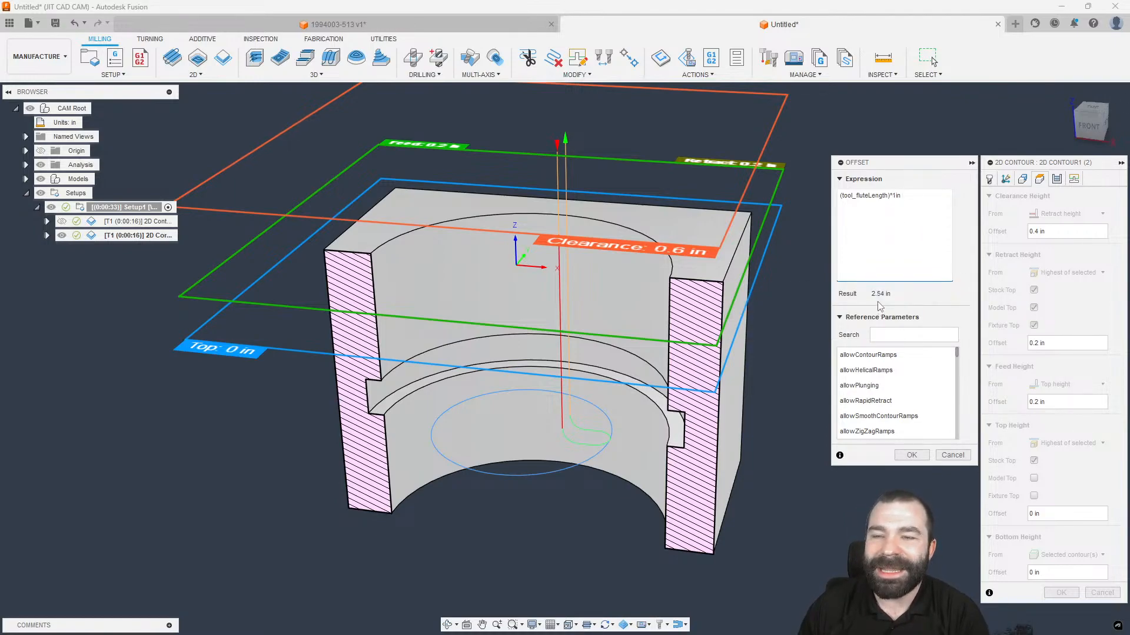
Replace the 1in term so the Bottom Height offset expression reads (tool_fluteLength)*-1.
key(BackSpace)
key(BackSpace)
key(BackSpace)
key(BackSpace)
key(BackSpace)
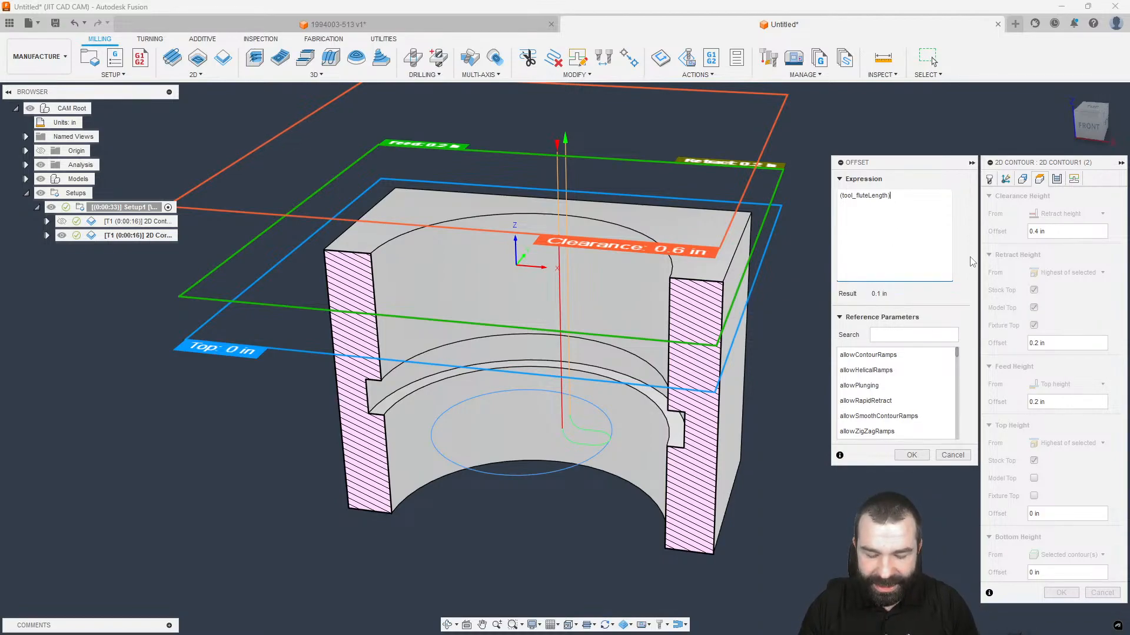
text(*-1)
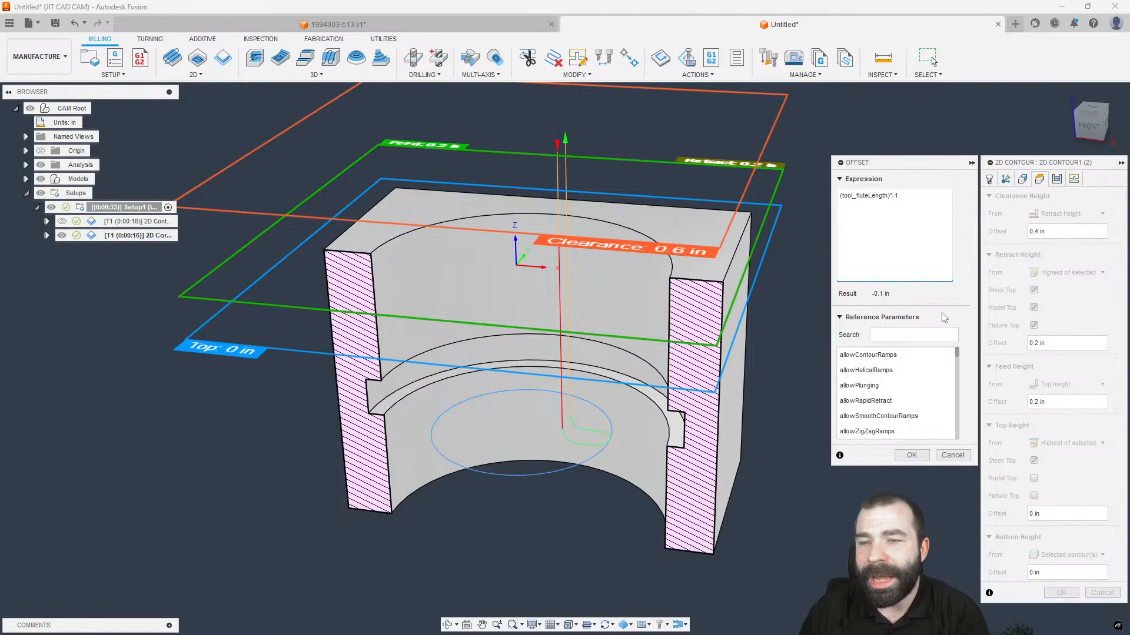
Accept the Bottom Height offset expression and regenerate the copied 2D Contour, viewing its toolpath from the front.
click(912, 455)
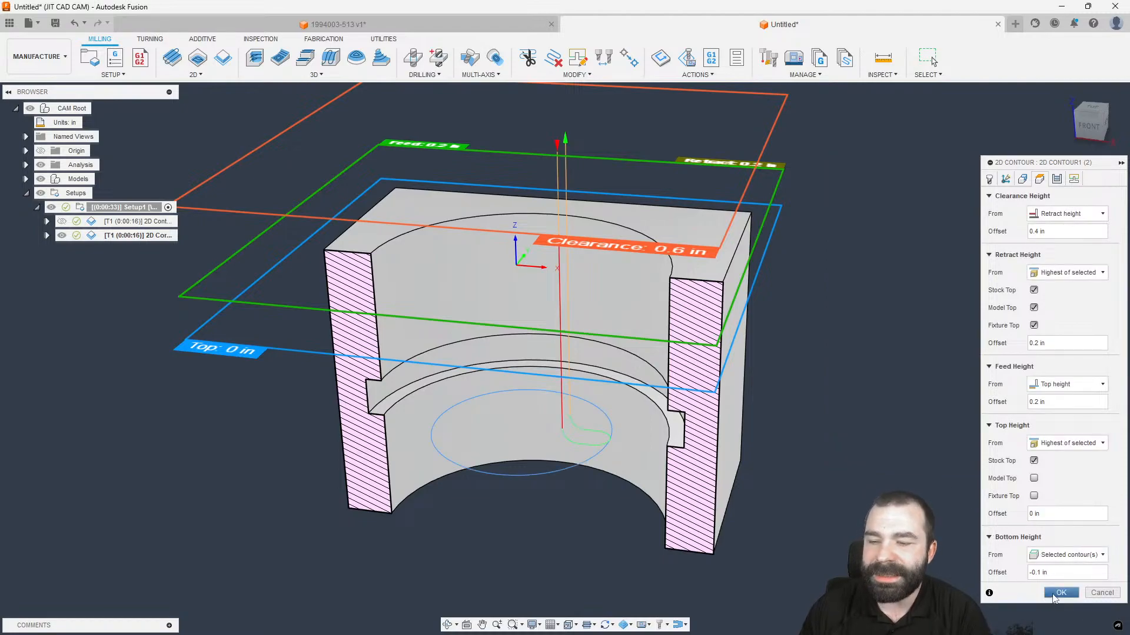
click(1060, 592)
click(1088, 125)
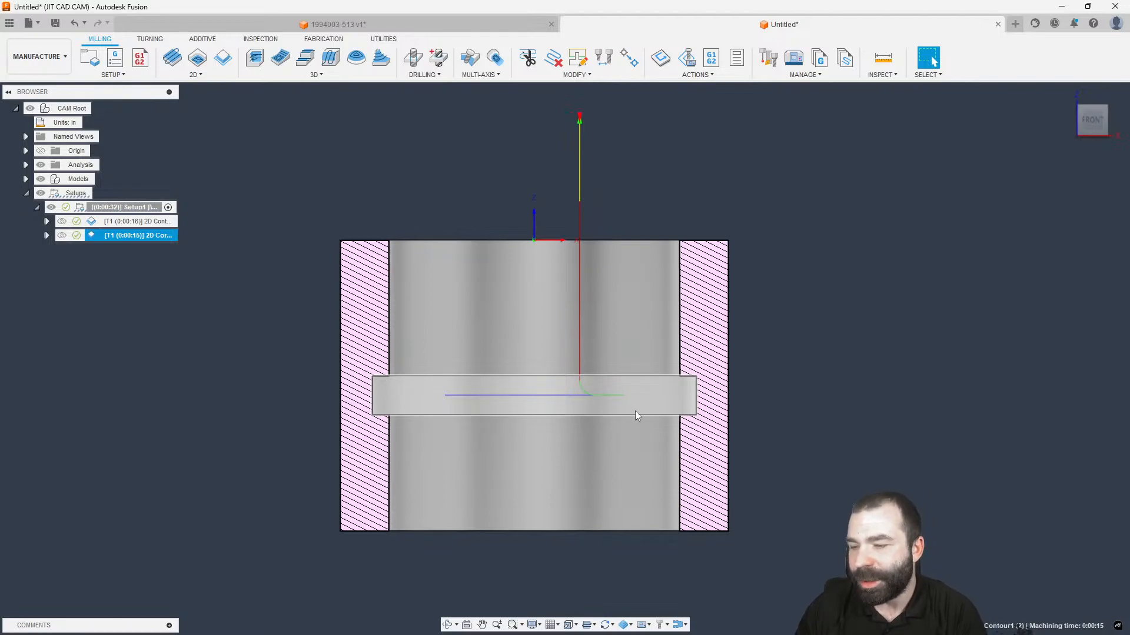
Turn on the display of points along the toolpaths and deselect the copied contour.
click(592, 626)
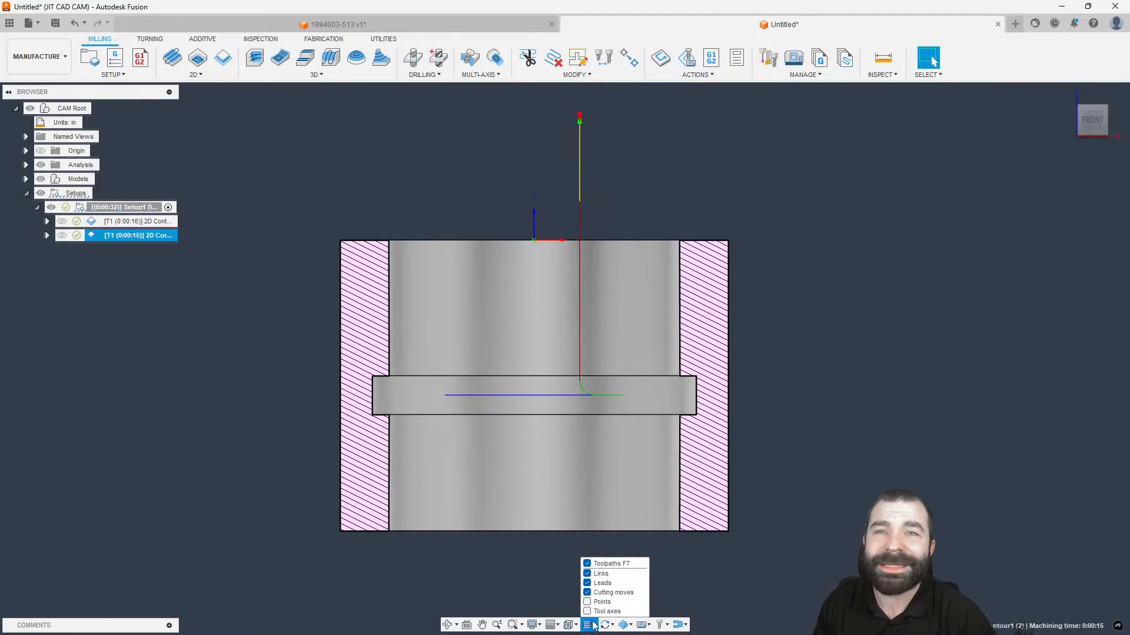
click(593, 602)
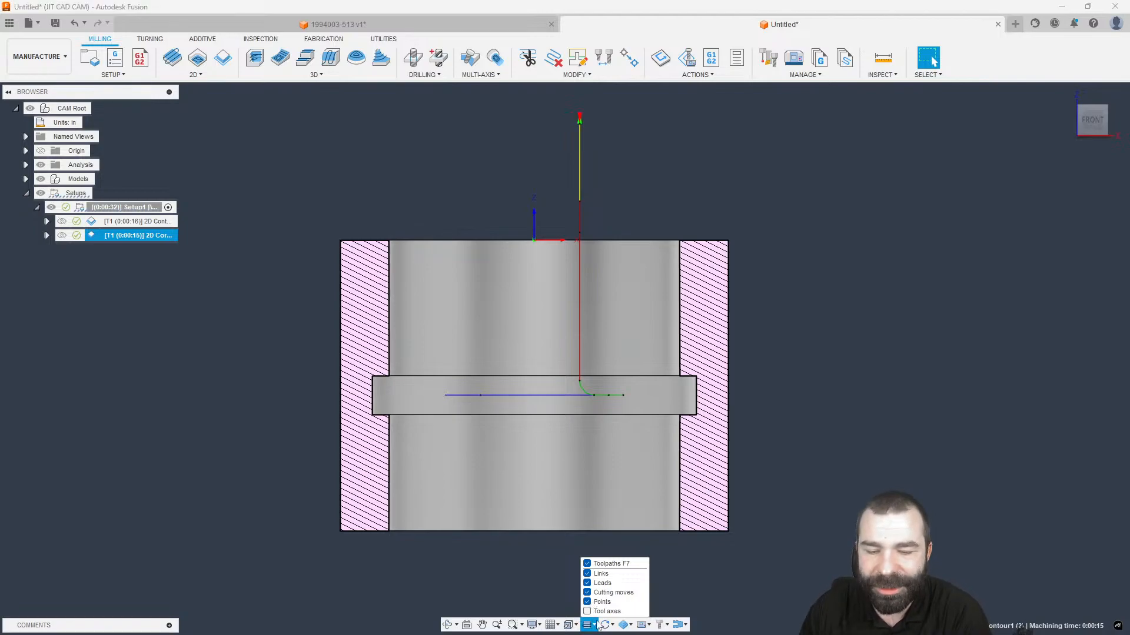
click(689, 574)
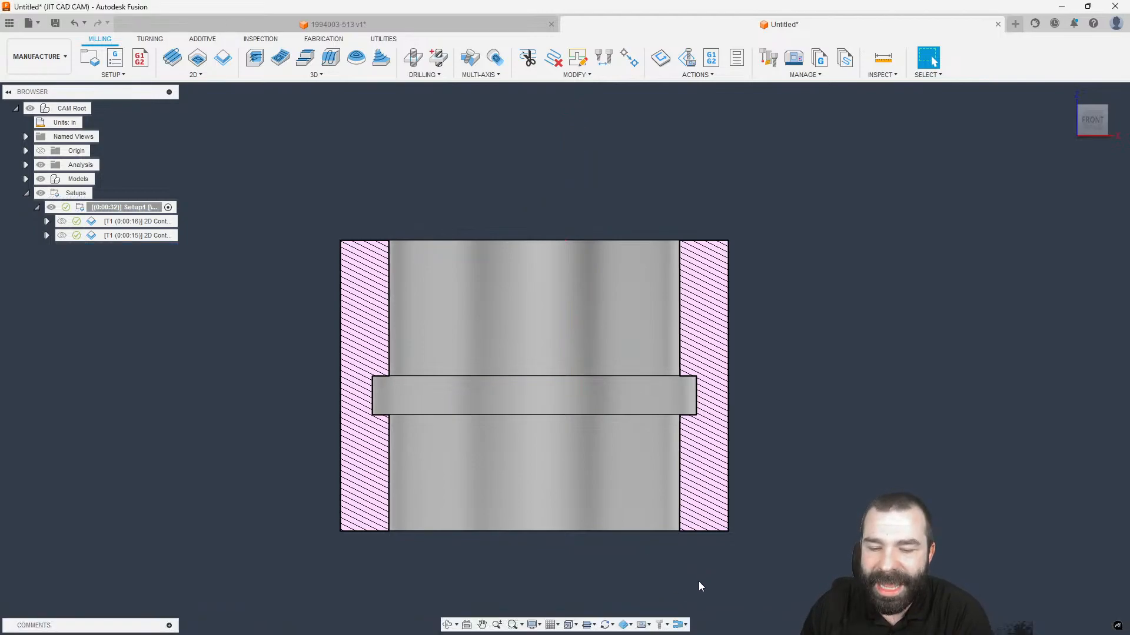
Show the tool on the cursor and check its position along the copied contour's toolpath inside the groove.
click(661, 626)
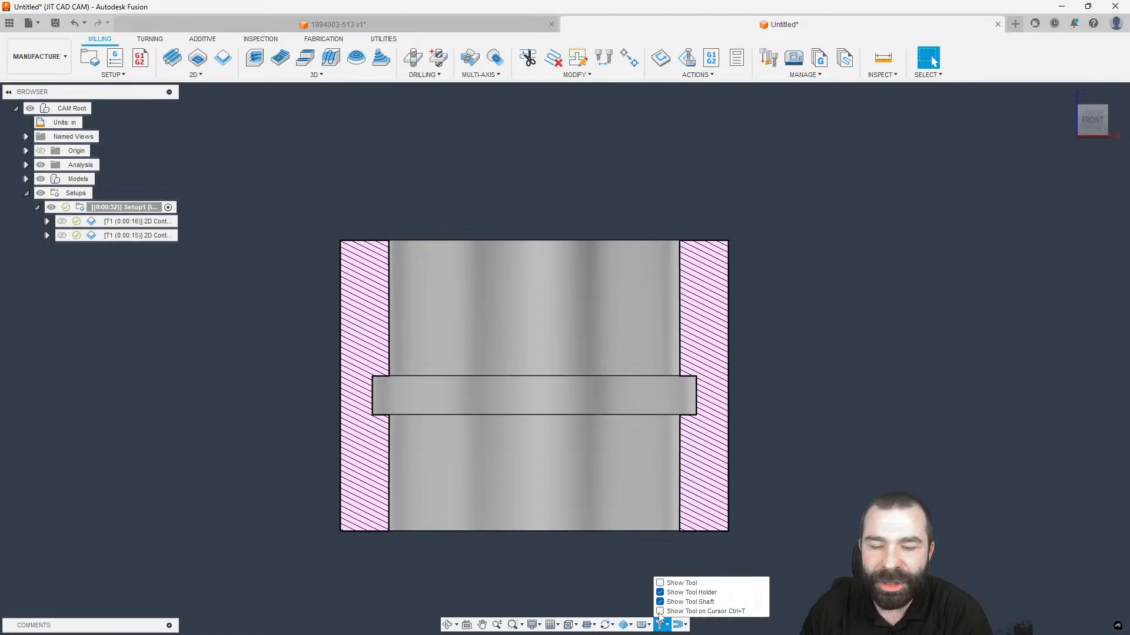
click(660, 612)
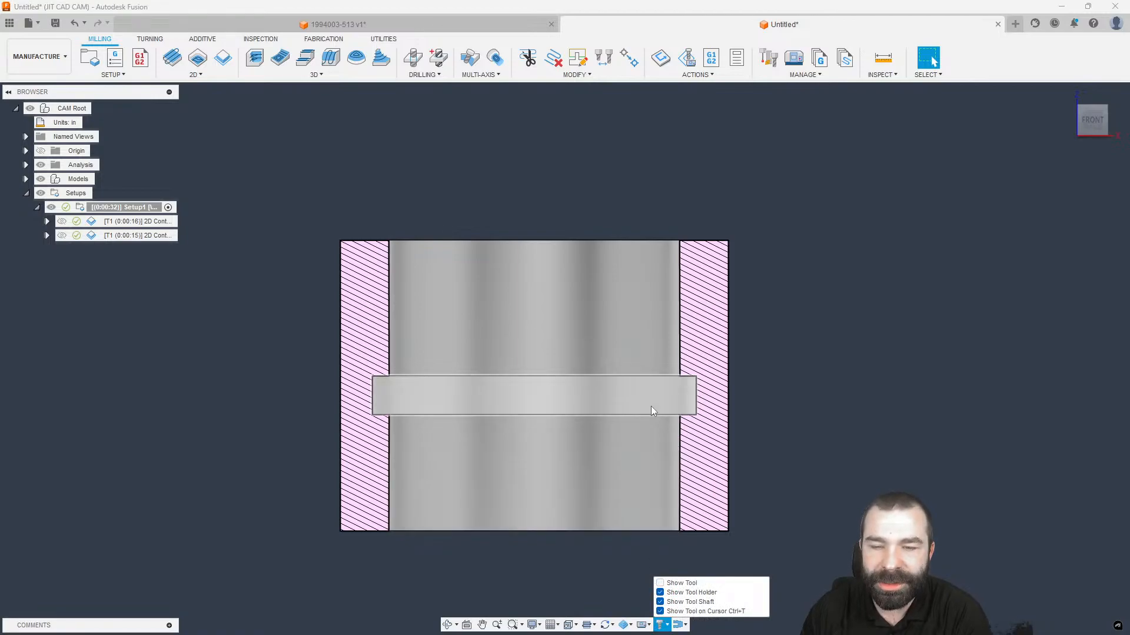
click(660, 593)
click(660, 612)
click(660, 584)
click(659, 612)
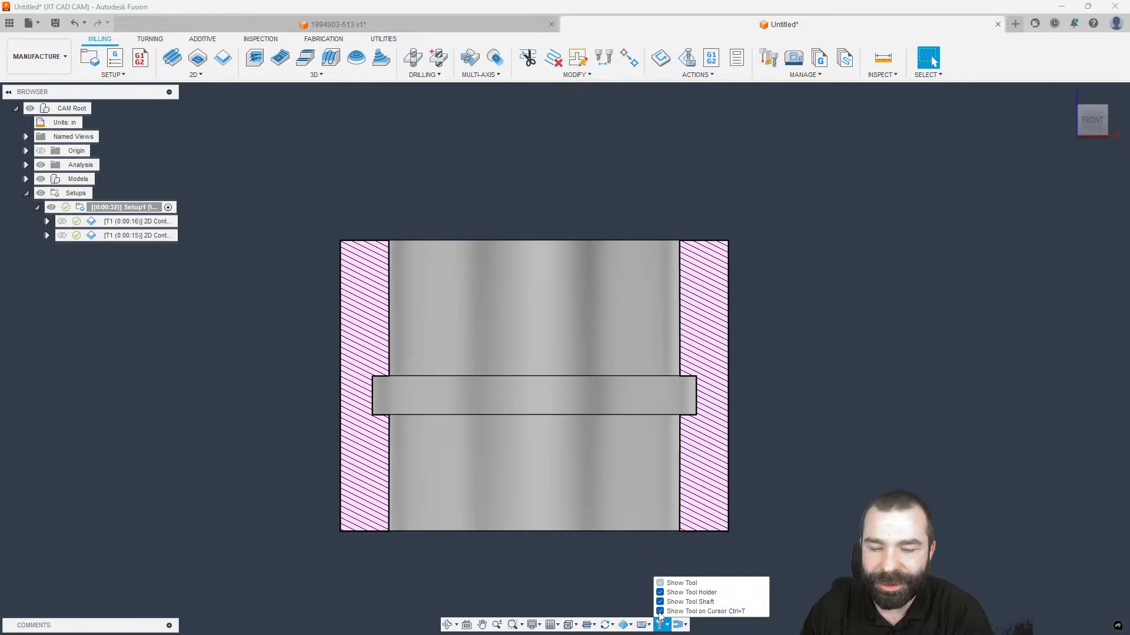
scroll(625, 569, down, 3)
scroll(638, 577, up, 1)
shift+middle_drag(638, 436, 638, 453)
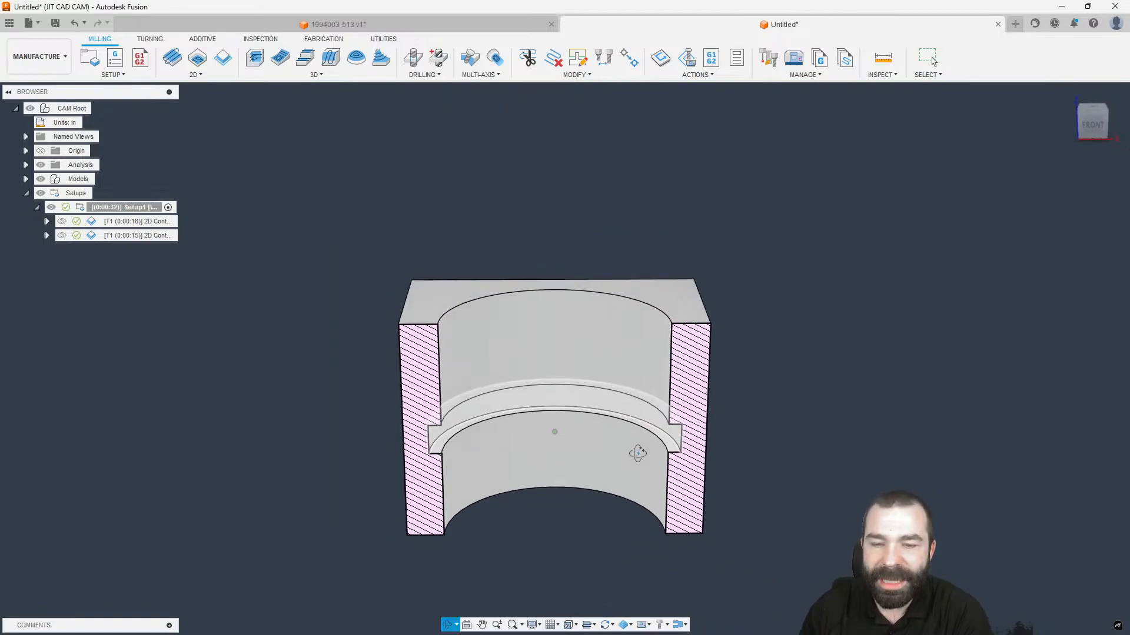
click(117, 235)
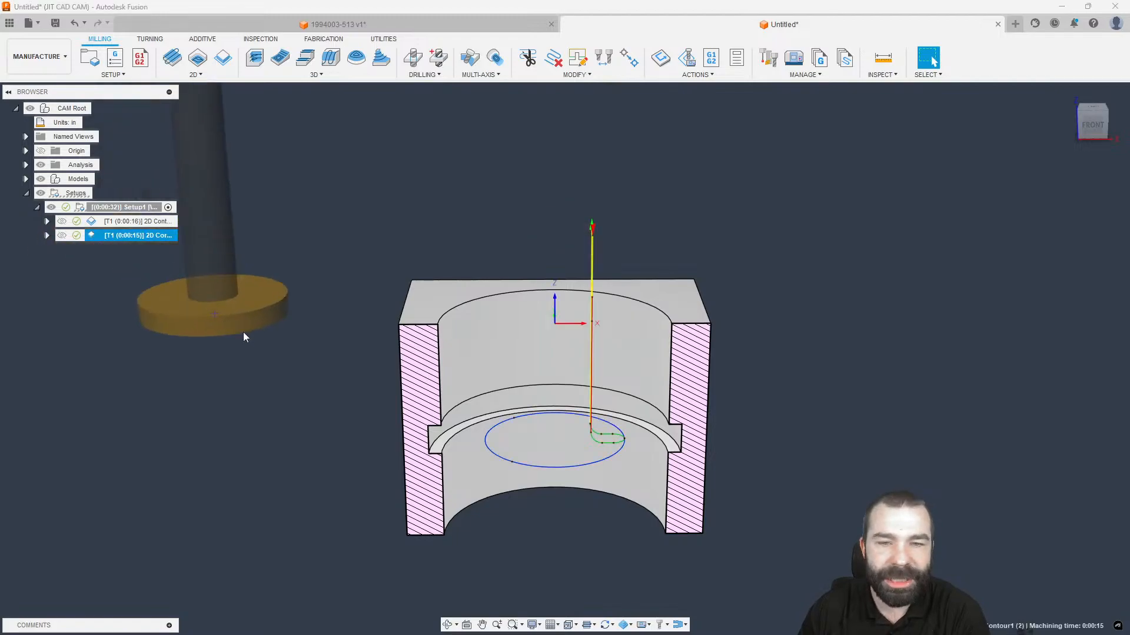
shift+middle_drag(514, 418, 512, 396)
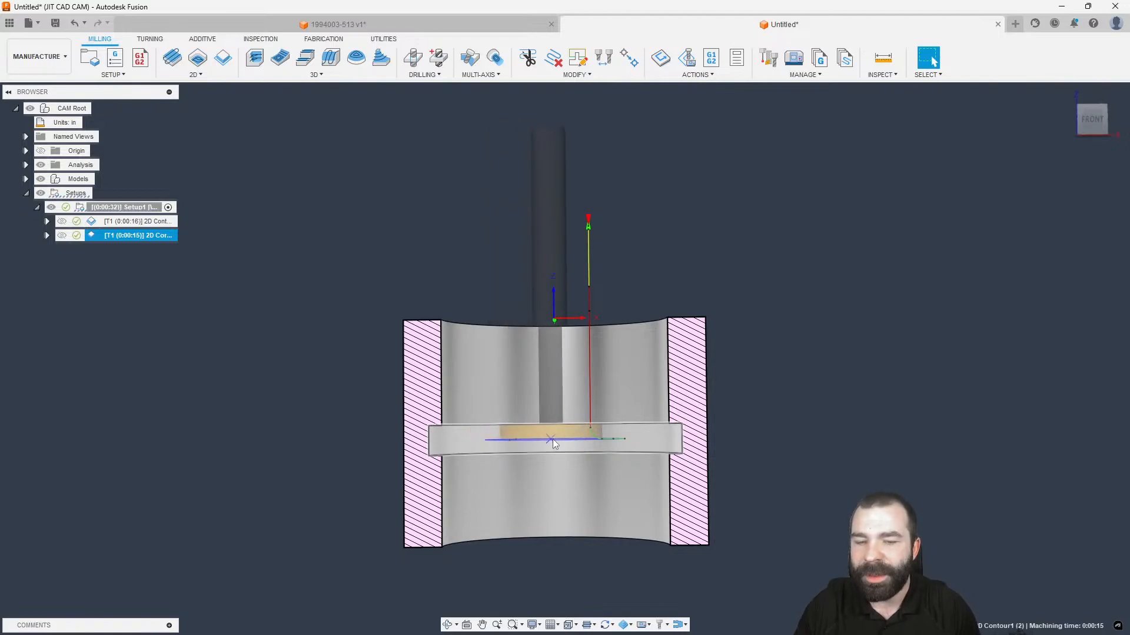
shift+middle_drag(612, 439, 616, 497)
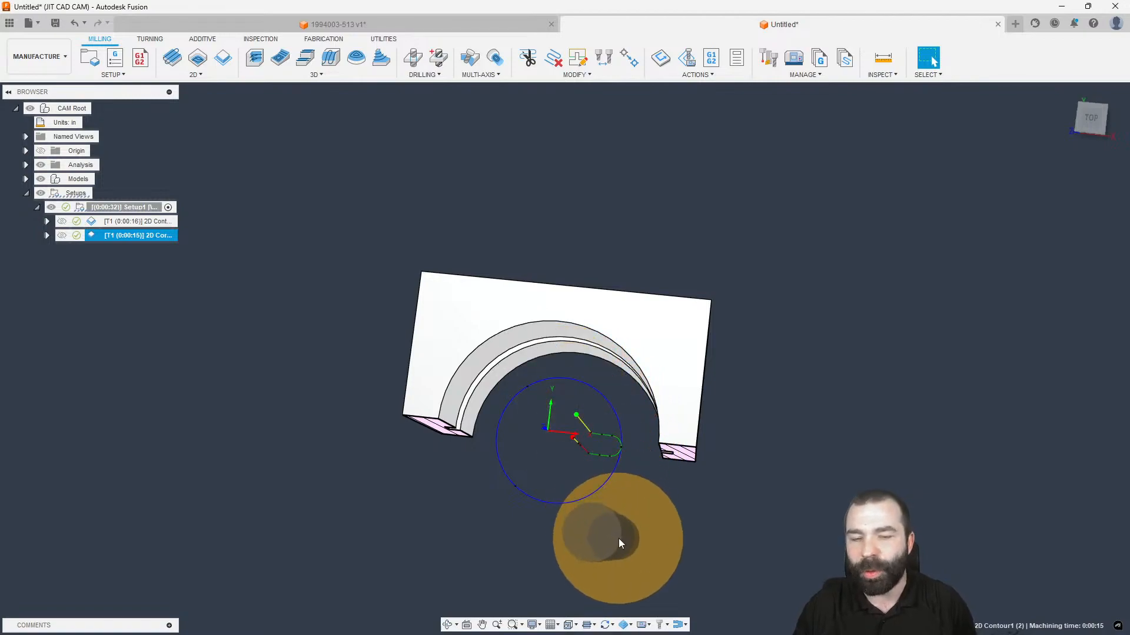
Turn off the tool-on-cursor display, hide the tool, and reselect the copied 2D Contour operation.
click(619, 543)
click(661, 622)
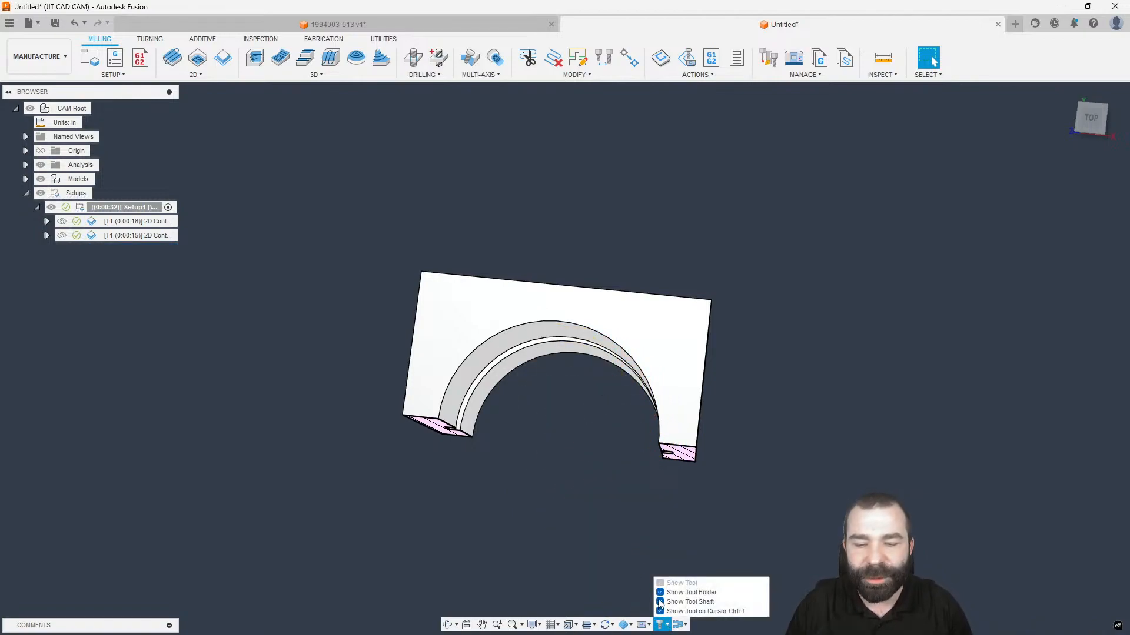
click(660, 612)
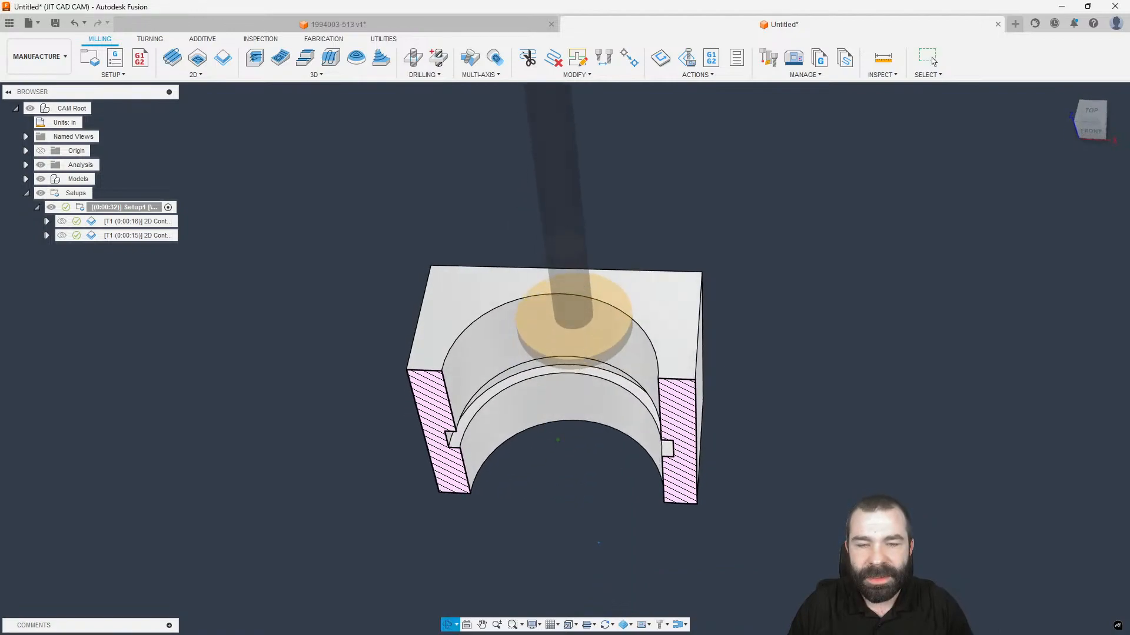
scroll(624, 556, down, 3)
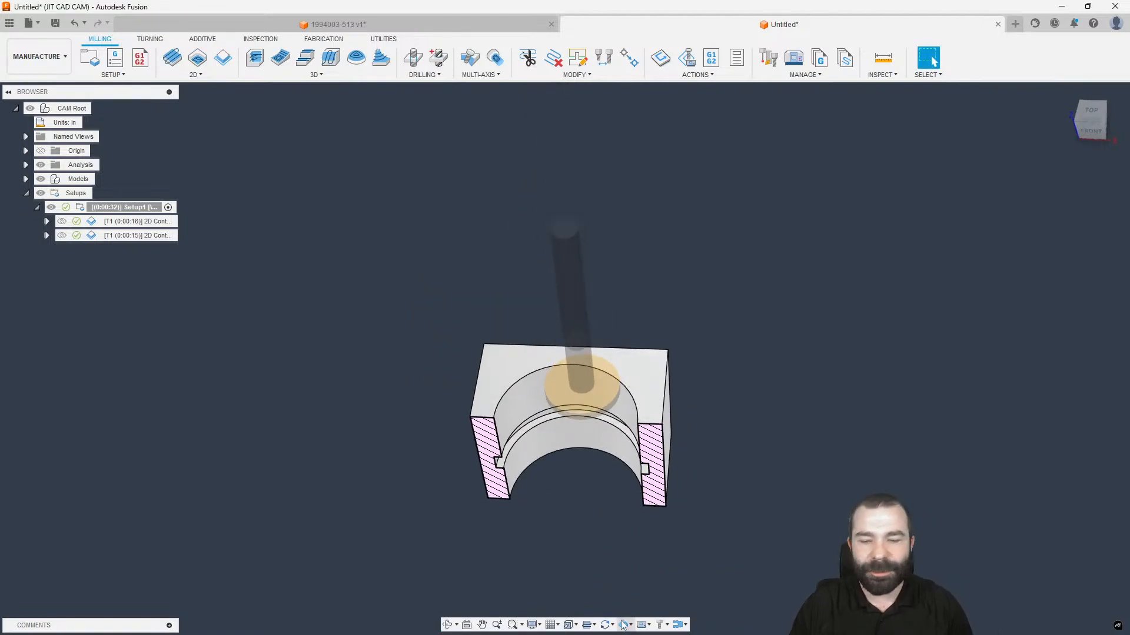
click(662, 625)
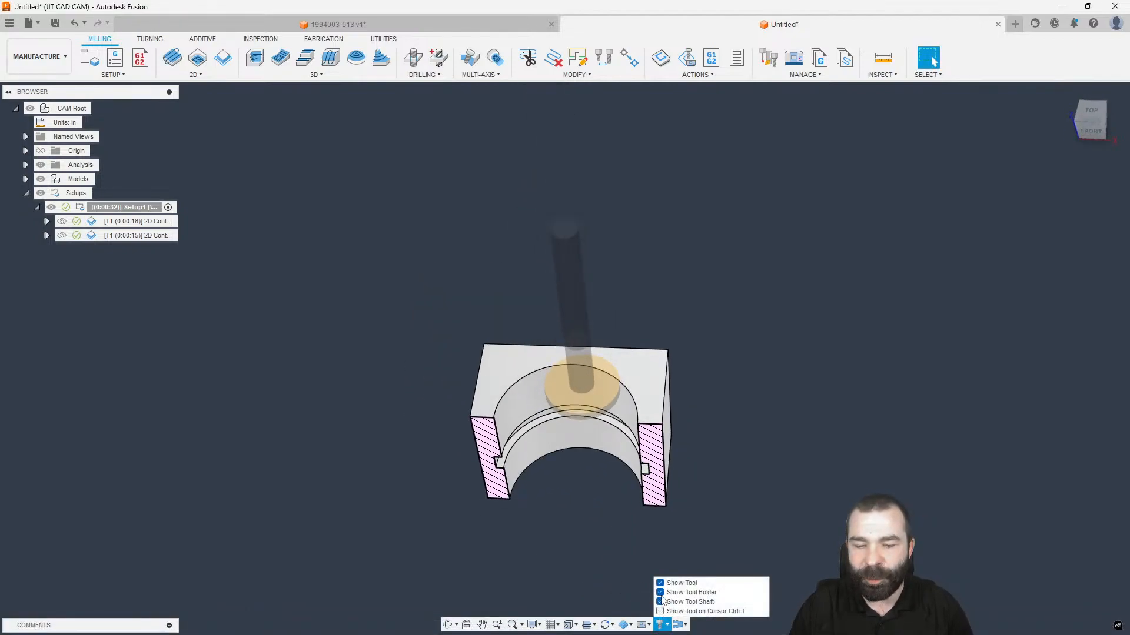
click(660, 602)
click(123, 236)
shift+middle_drag(334, 406, 331, 314)
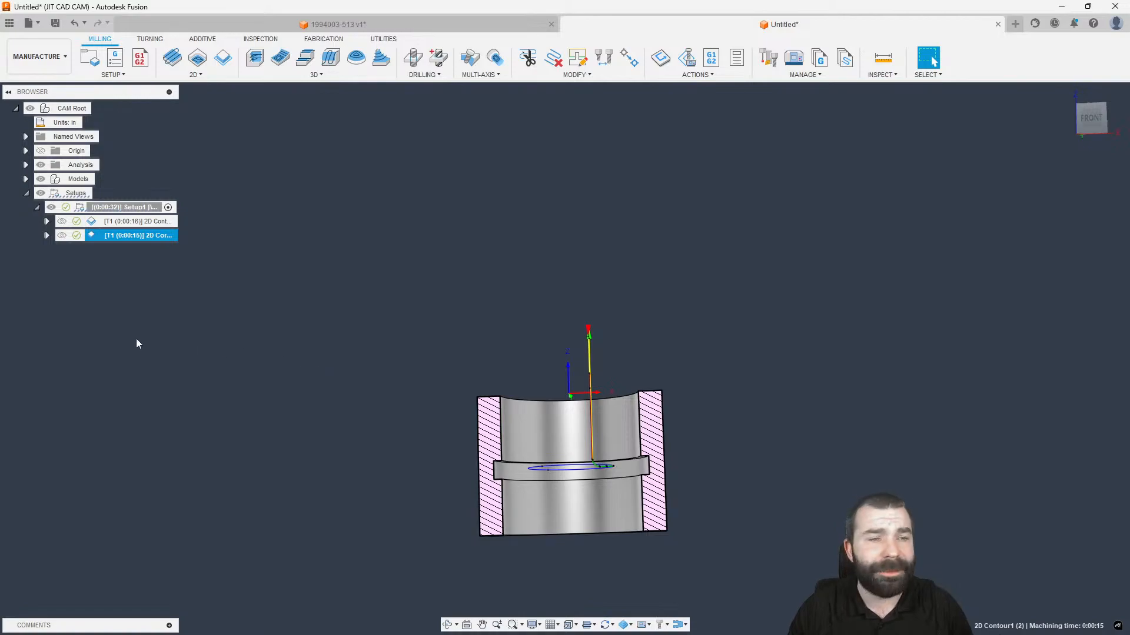
Edit the copied contour's slot mill to a flute length of 0.05 in and check the updated toolpath from the front.
double_click(94, 235)
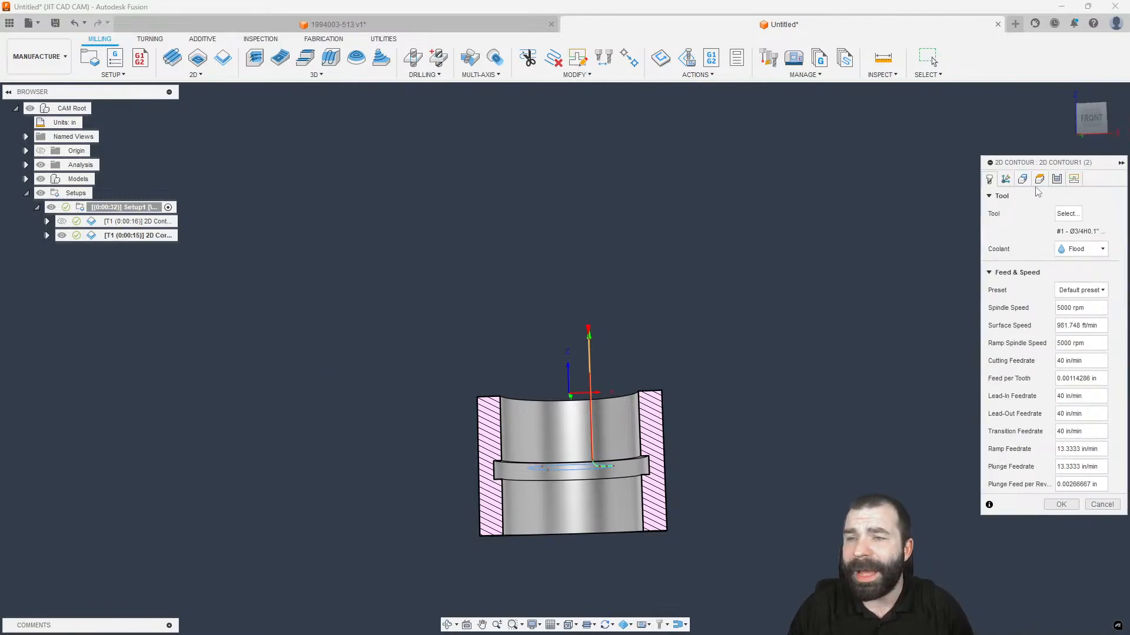
key(Escape)
right_click(116, 236)
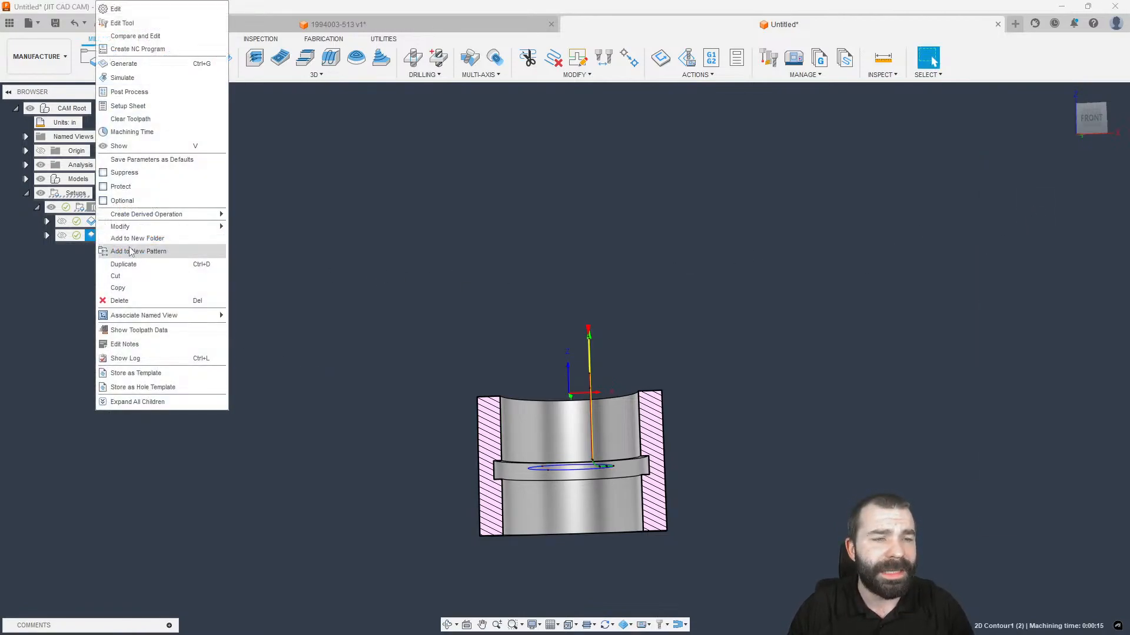
click(124, 23)
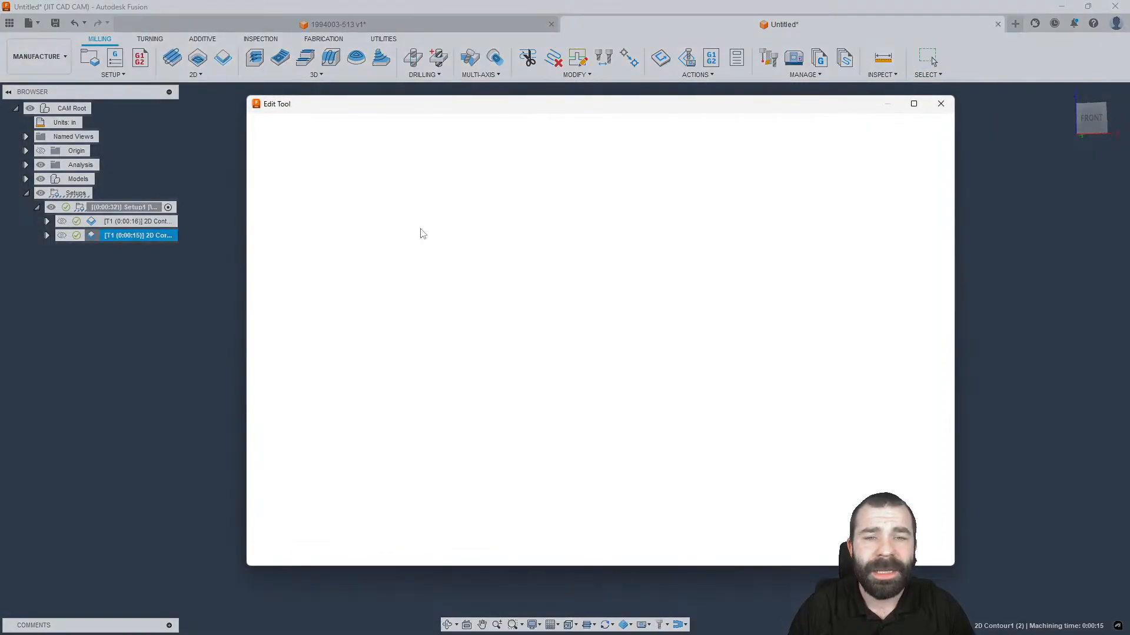
click(326, 145)
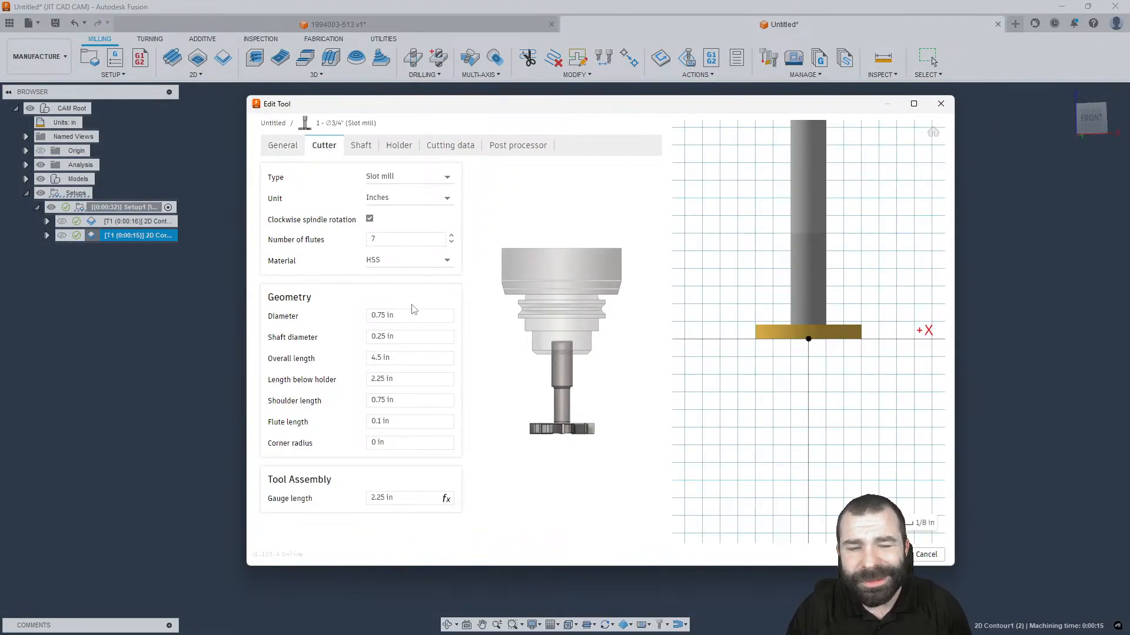
drag(396, 422, 347, 423)
text(.0)
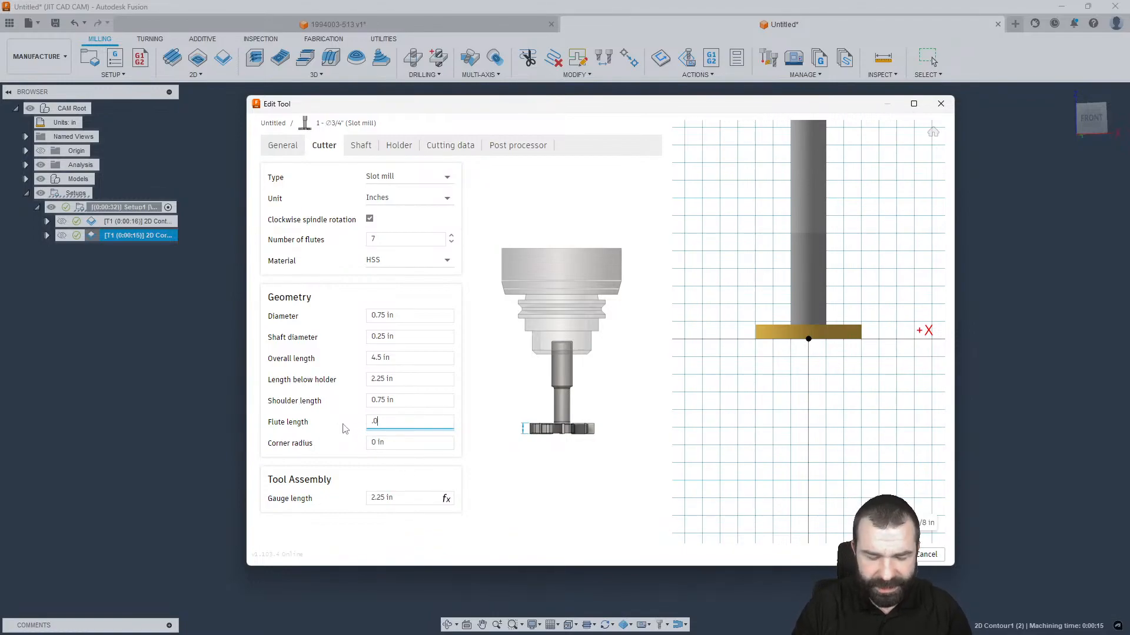
text(5)
key(Return)
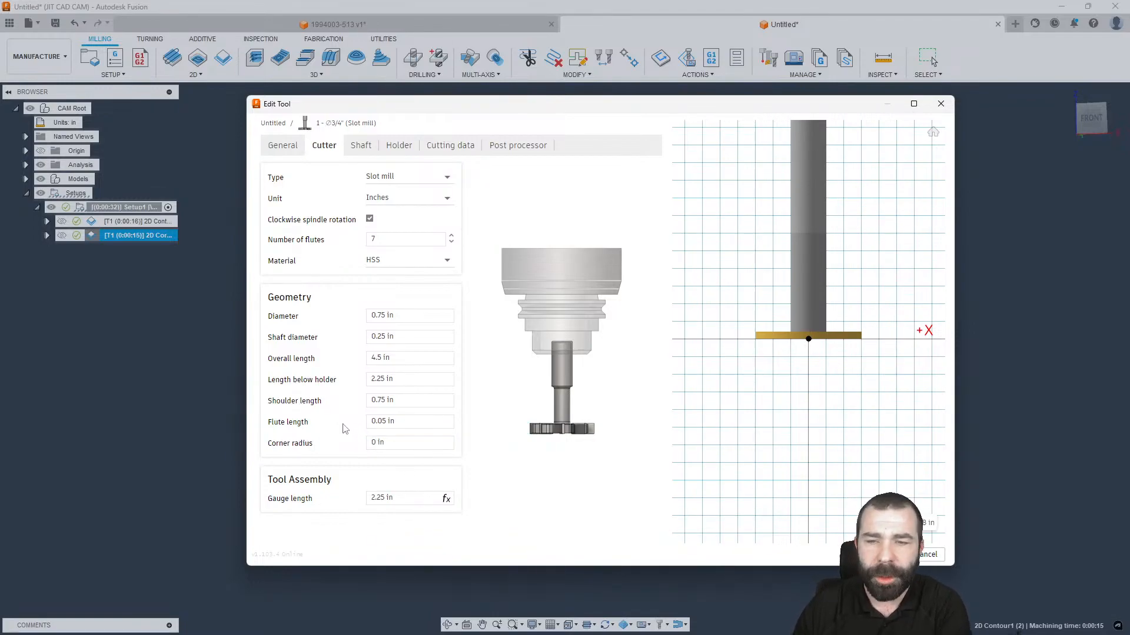
click(871, 555)
shift+middle_drag(626, 458, 623, 478)
click(1088, 127)
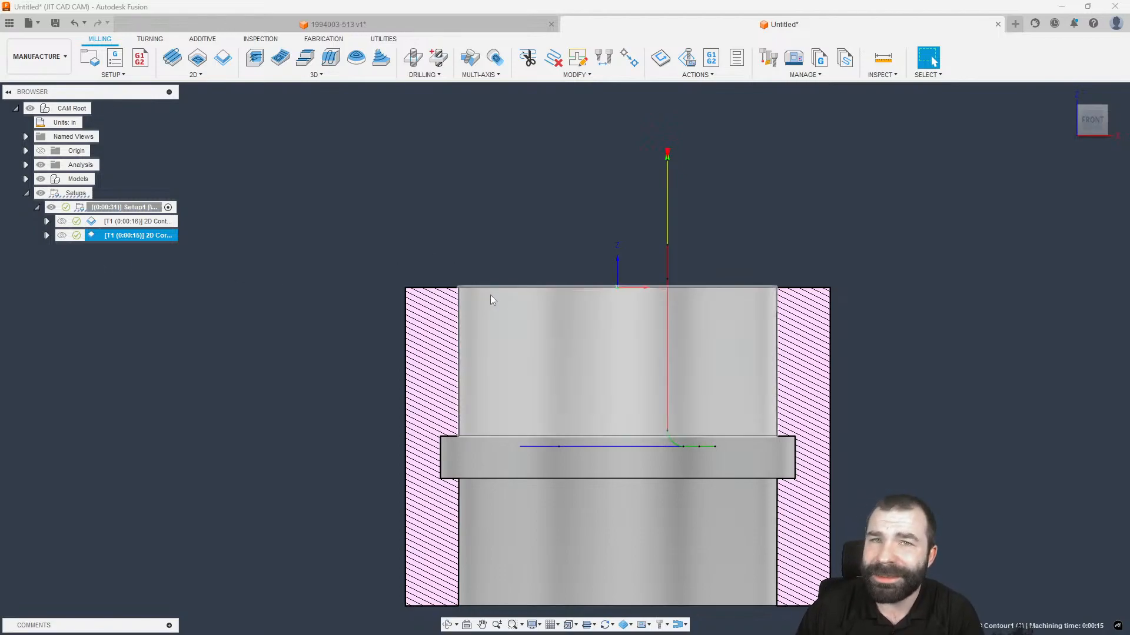
Create a Circular milling operation on the groove's cylindrical face.
shift+middle_drag(500, 313, 524, 346)
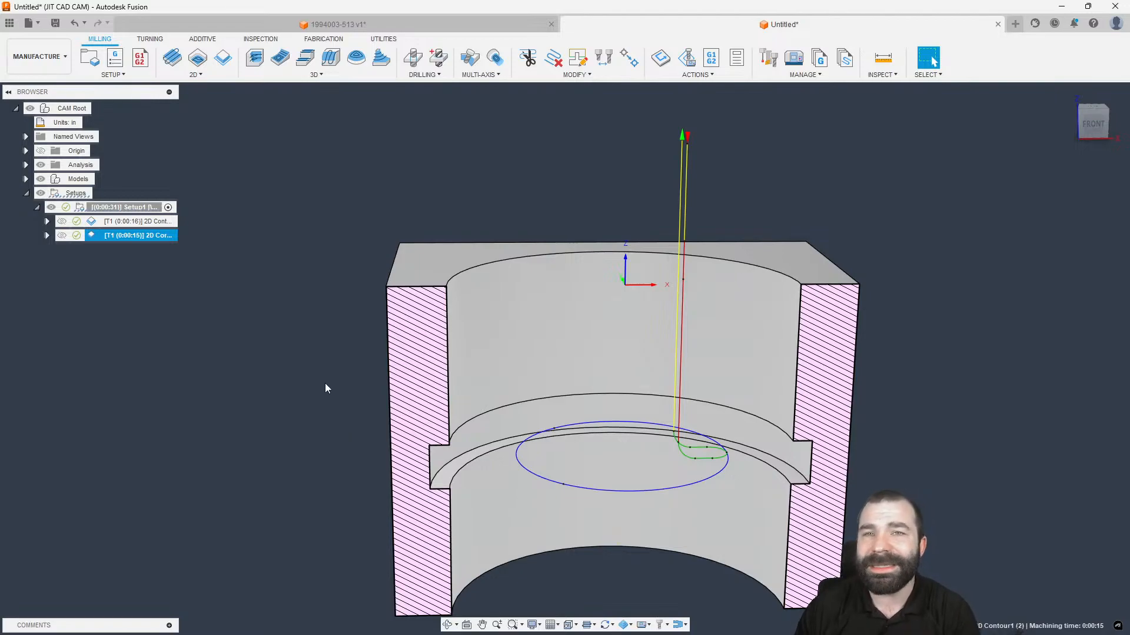
click(304, 229)
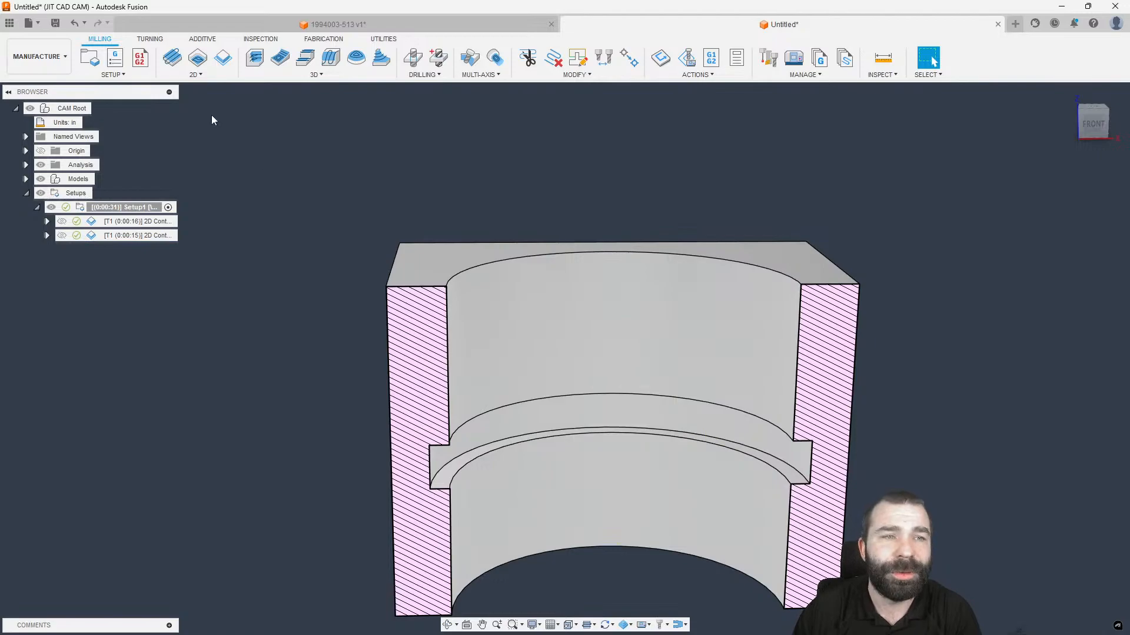
click(194, 75)
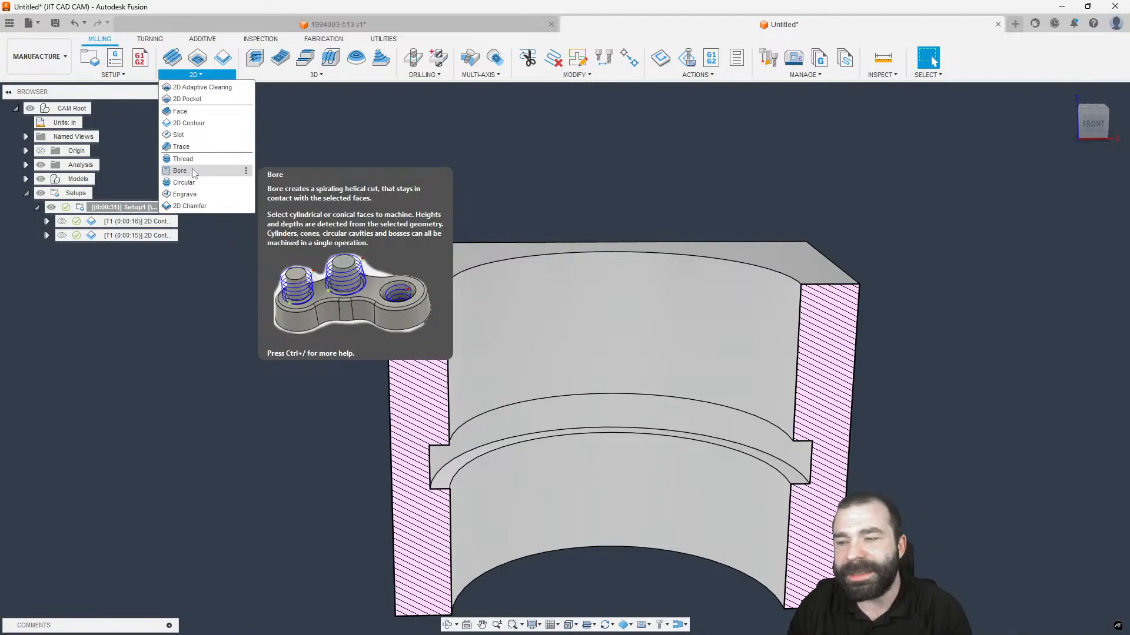
click(184, 183)
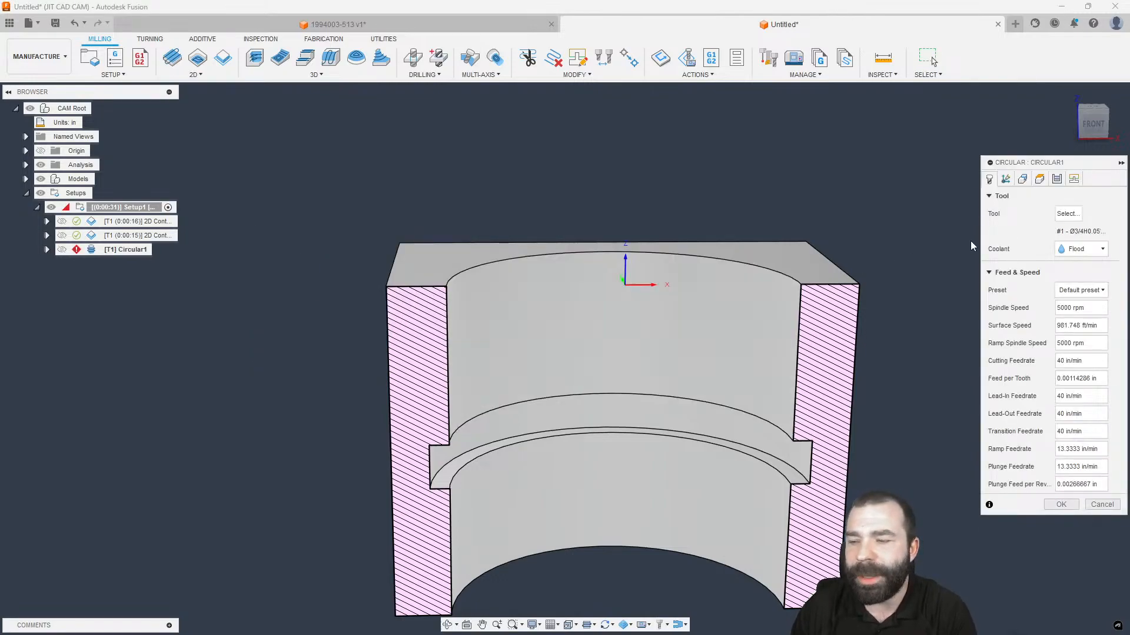
click(1022, 179)
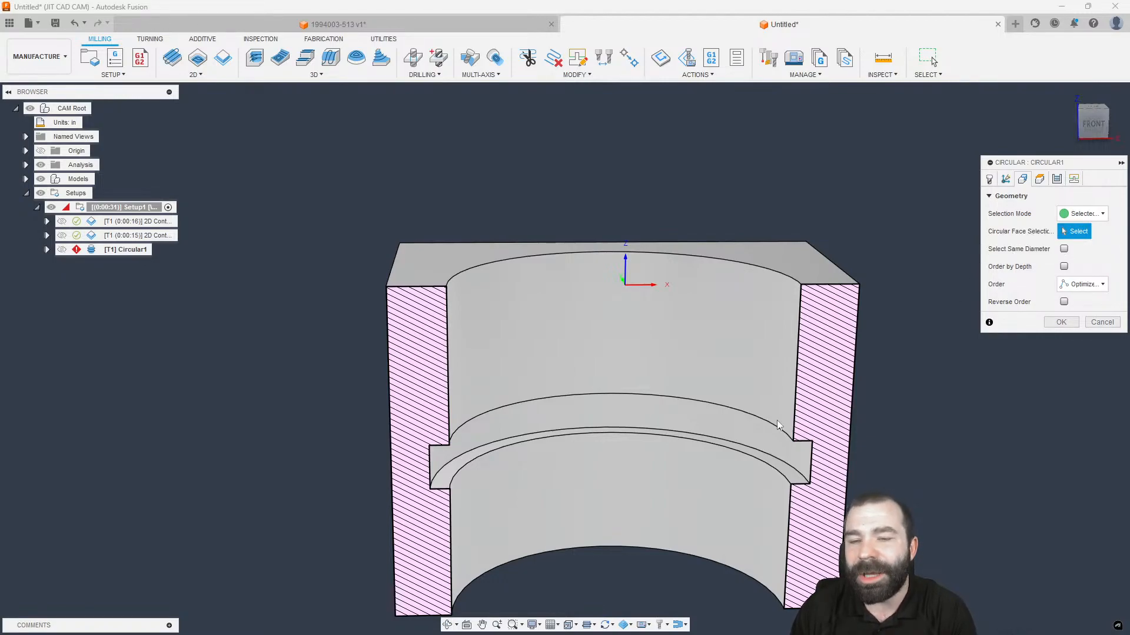
click(748, 439)
mouse_move(904, 406)
shift+middle_down()
mouse_move(901, 465)
mouse_move(891, 396)
shift+middle_up()
scroll(628, 319, down, 4)
scroll(596, 402, up, 2)
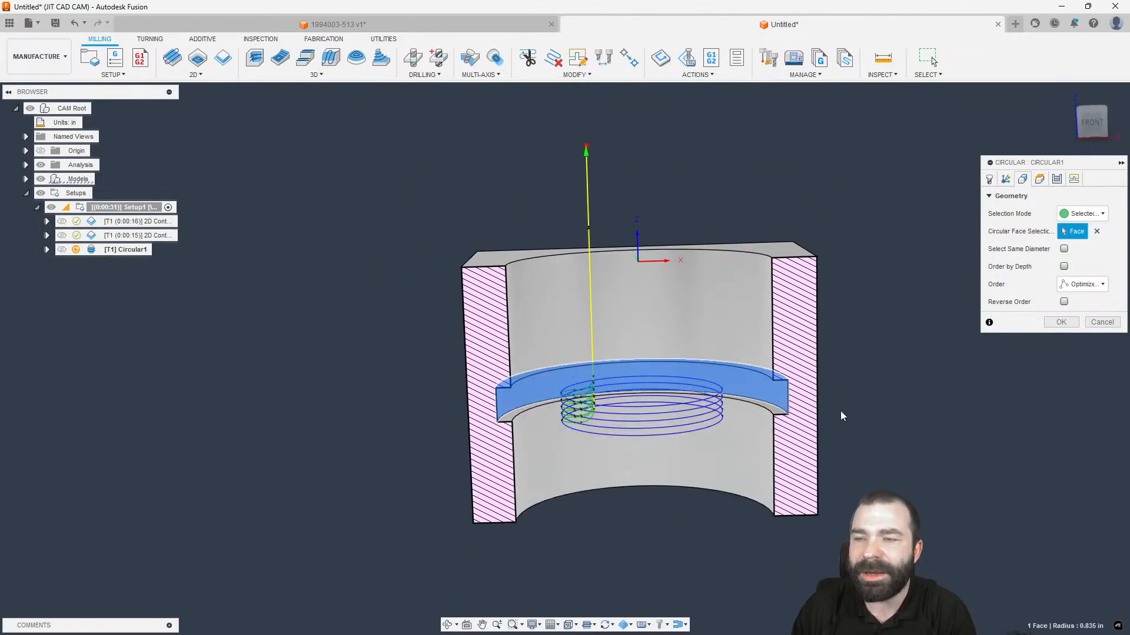
Review the Circular operation's passes settings, generate its toolpath, and check the depth passes from the front.
click(1056, 180)
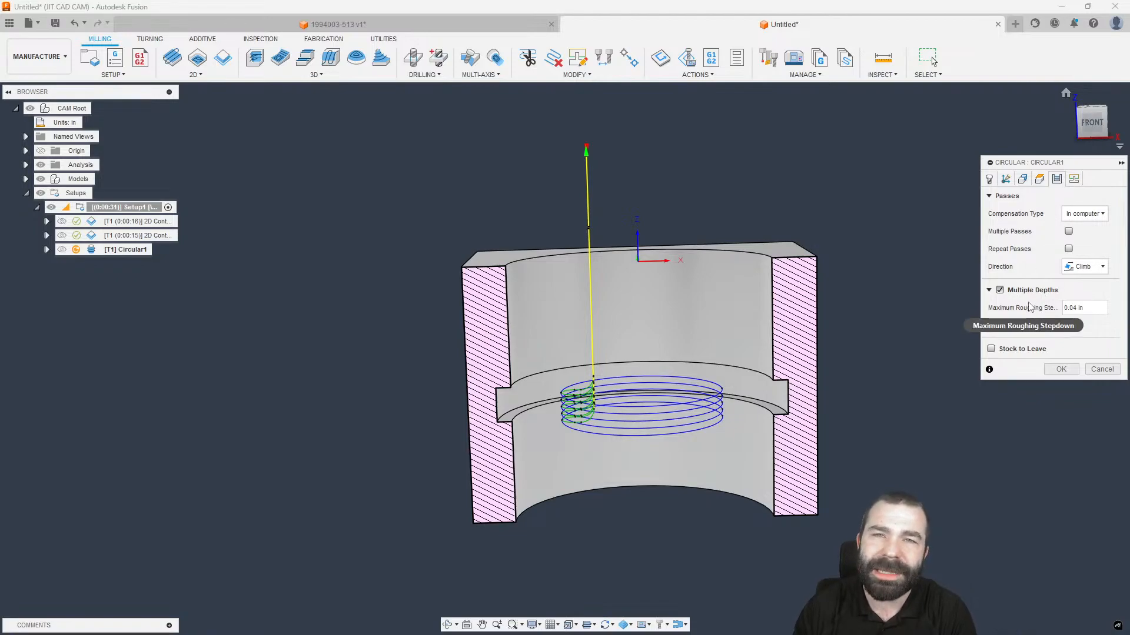
click(1054, 370)
click(1092, 120)
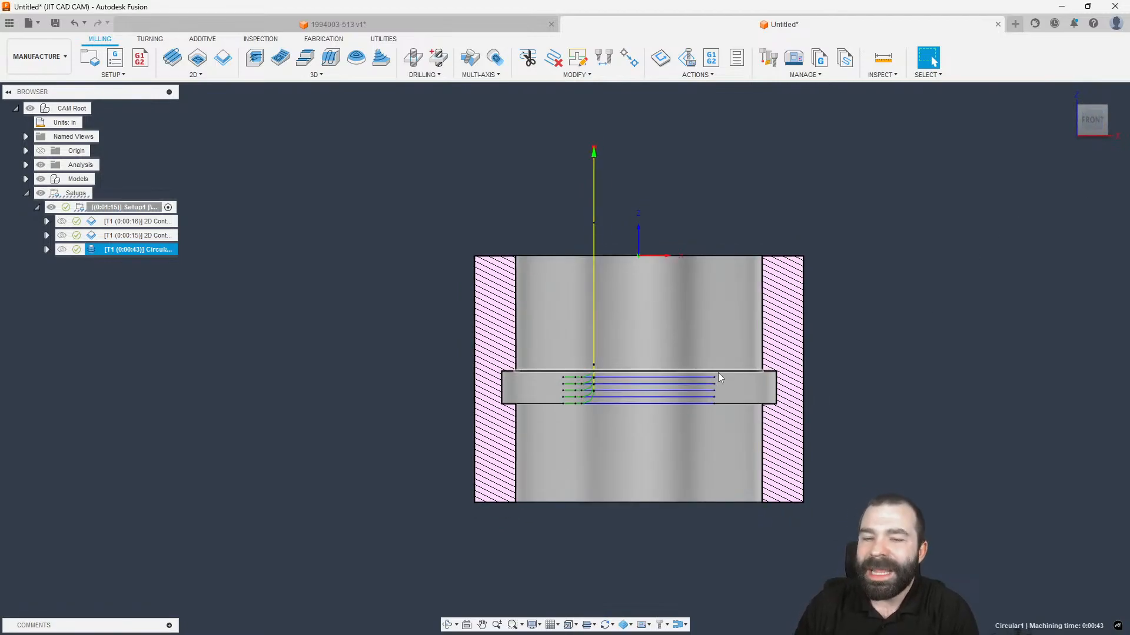
scroll(718, 375, up, 4)
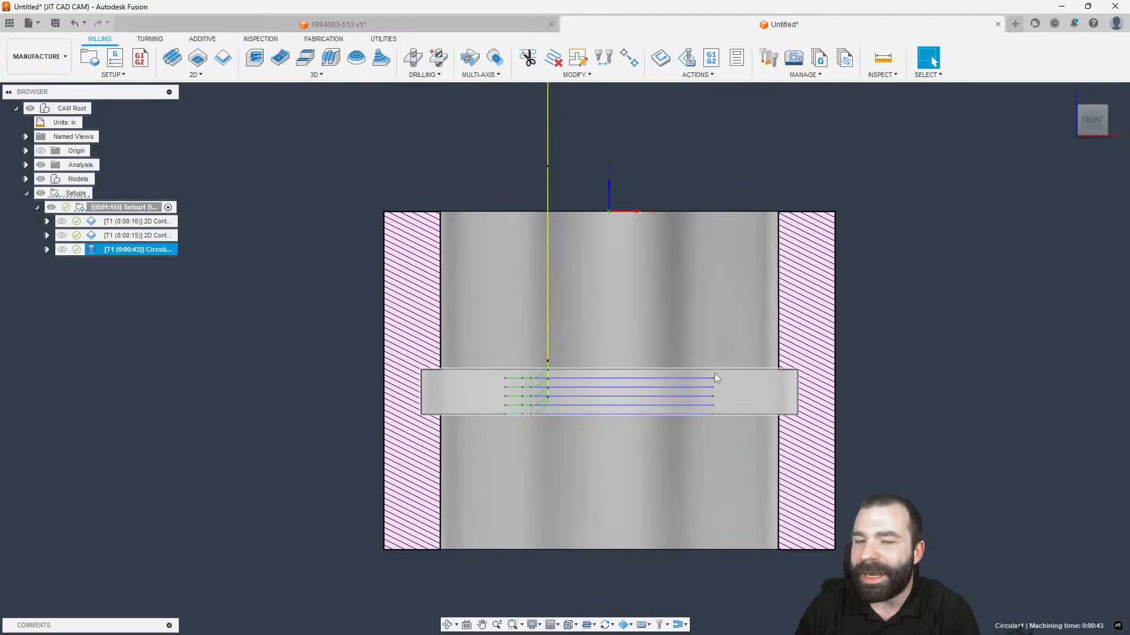
Reopen the Circular operation and review its top and bottom height references.
click(105, 257)
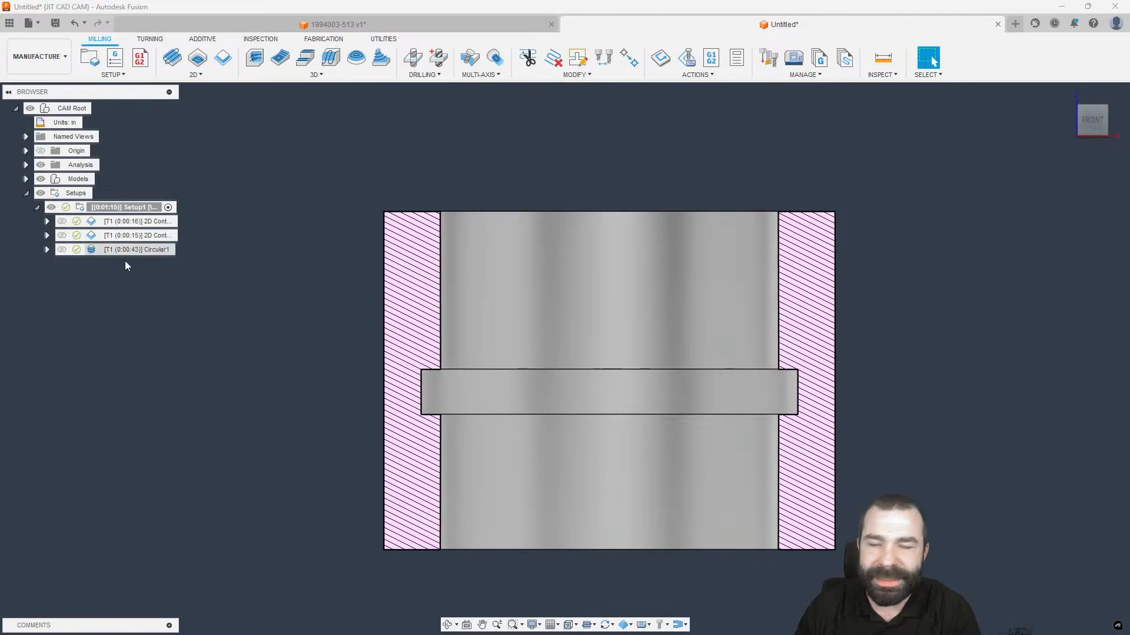
double_click(105, 254)
click(1039, 179)
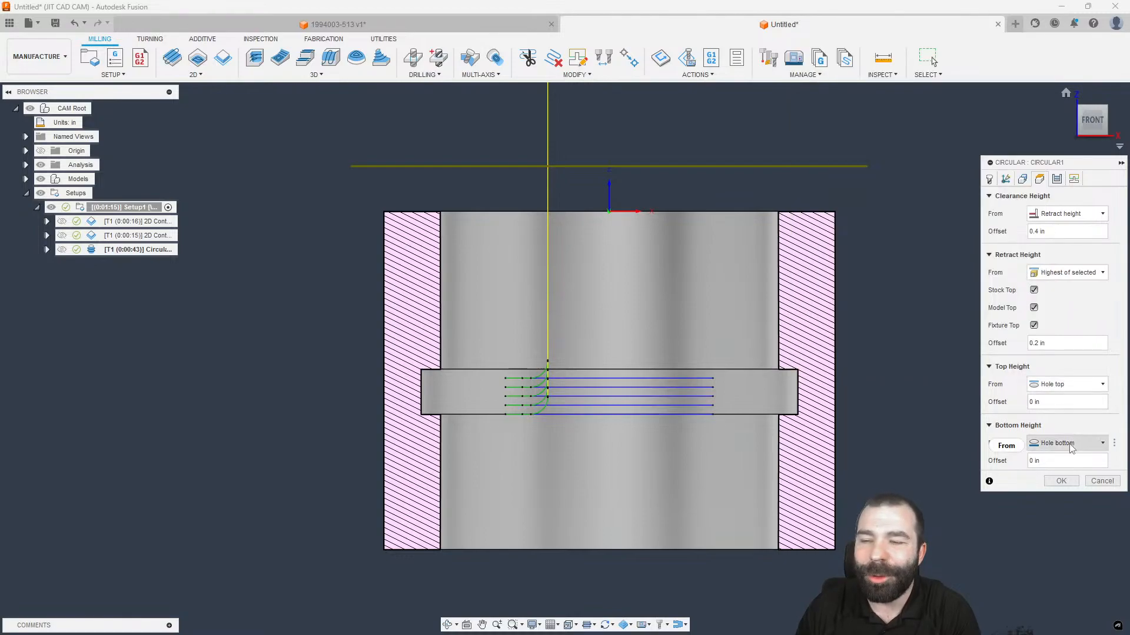
mouse_move(1071, 449)
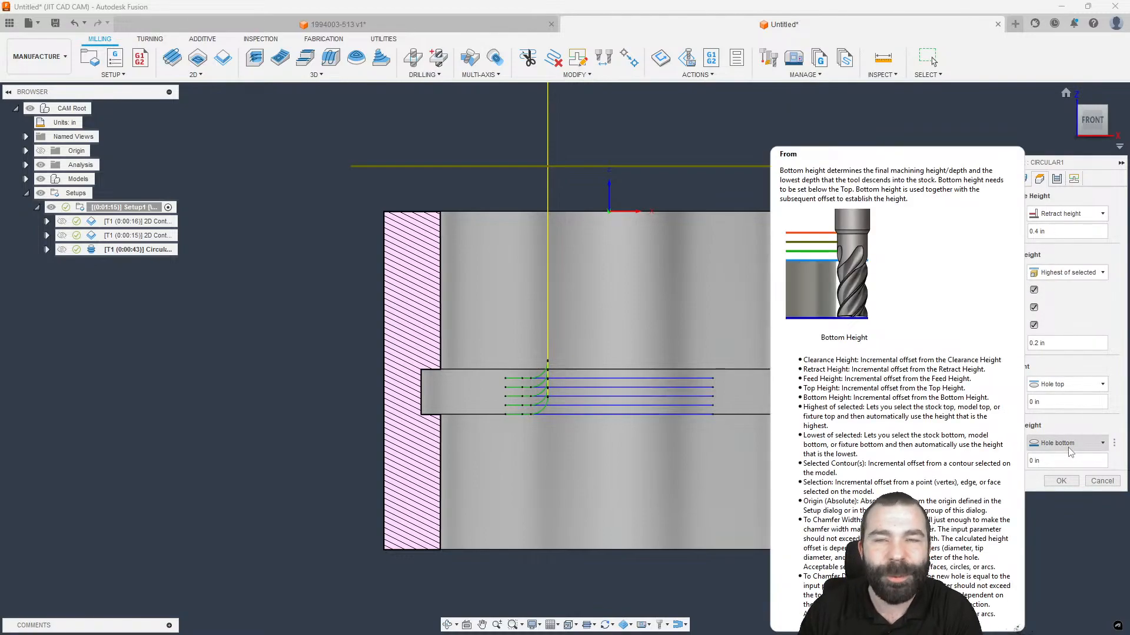
click(1059, 483)
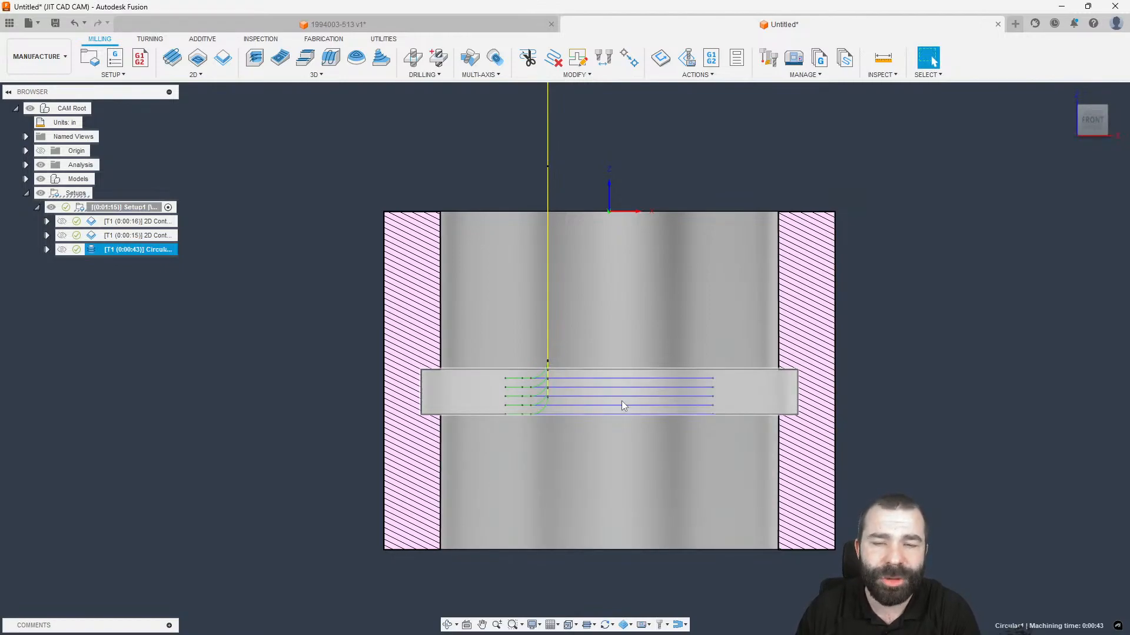
Simulate the Circular toolpath and examine the tool's first pass against the groove's upper edge.
click(687, 59)
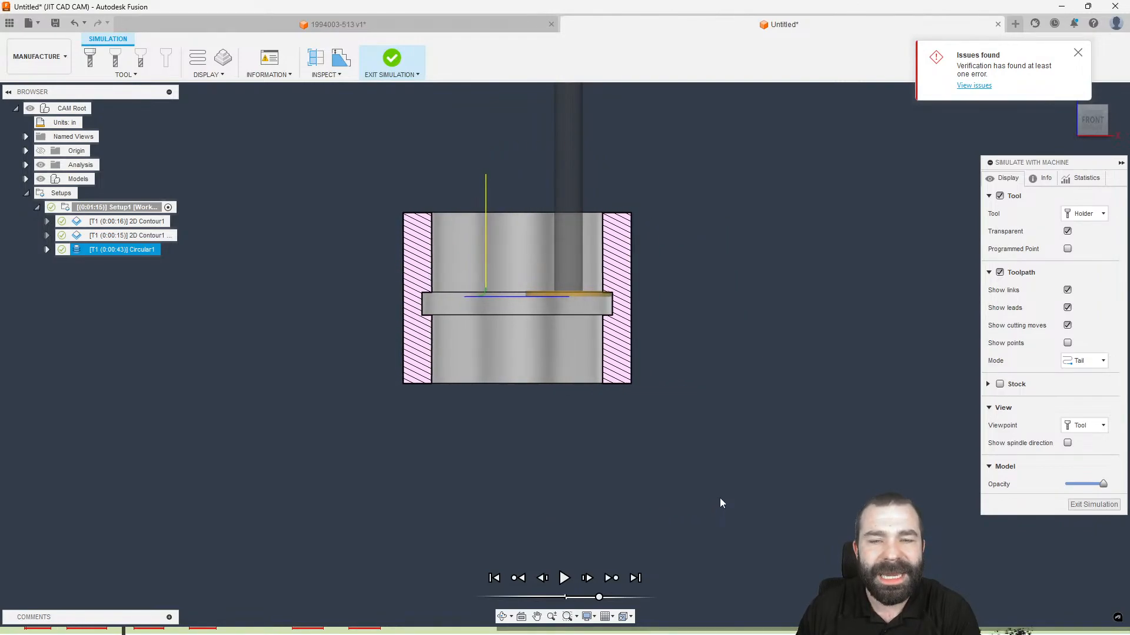
scroll(612, 287, up, 10)
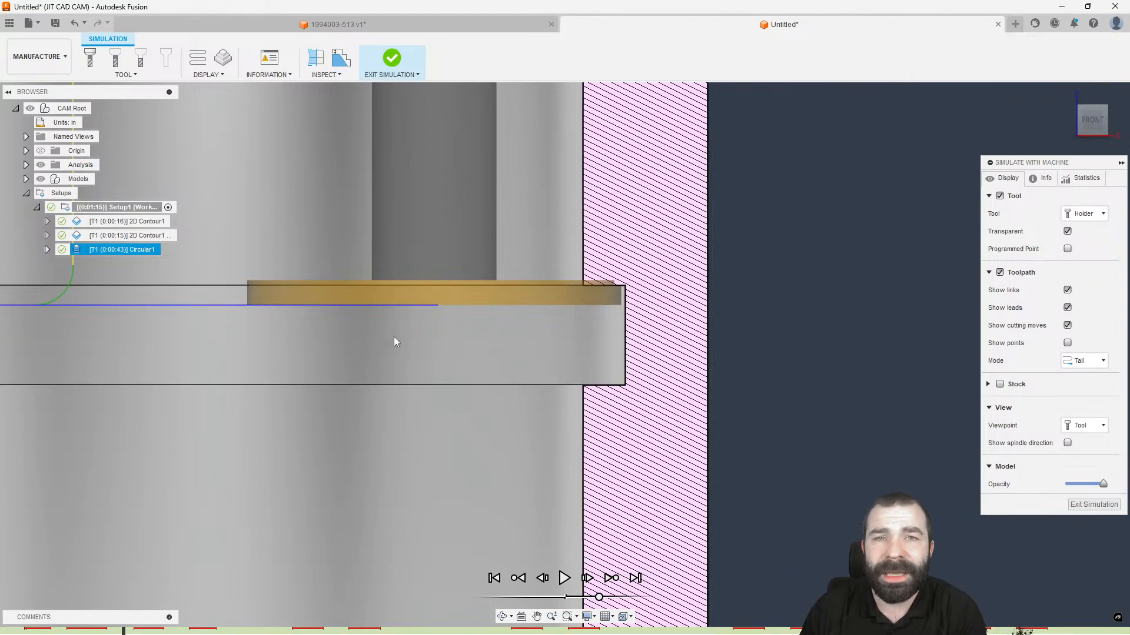
scroll(743, 330, down, 3)
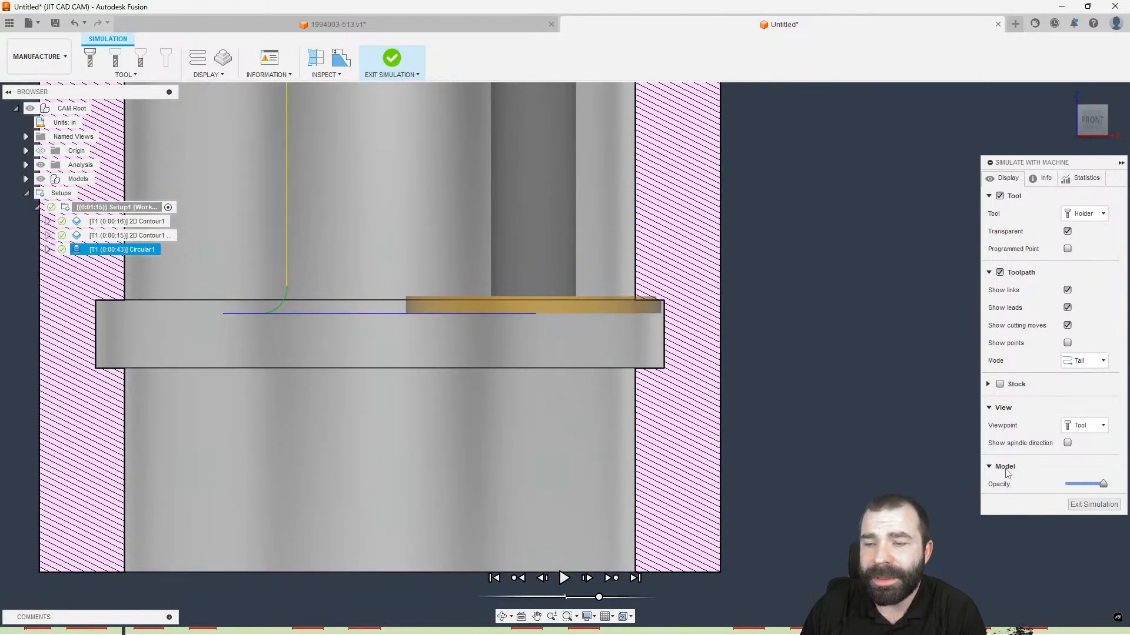
click(1093, 505)
Set the Circular operation's top height offset to -0.05 in from the hole top.
double_click(100, 249)
click(1040, 179)
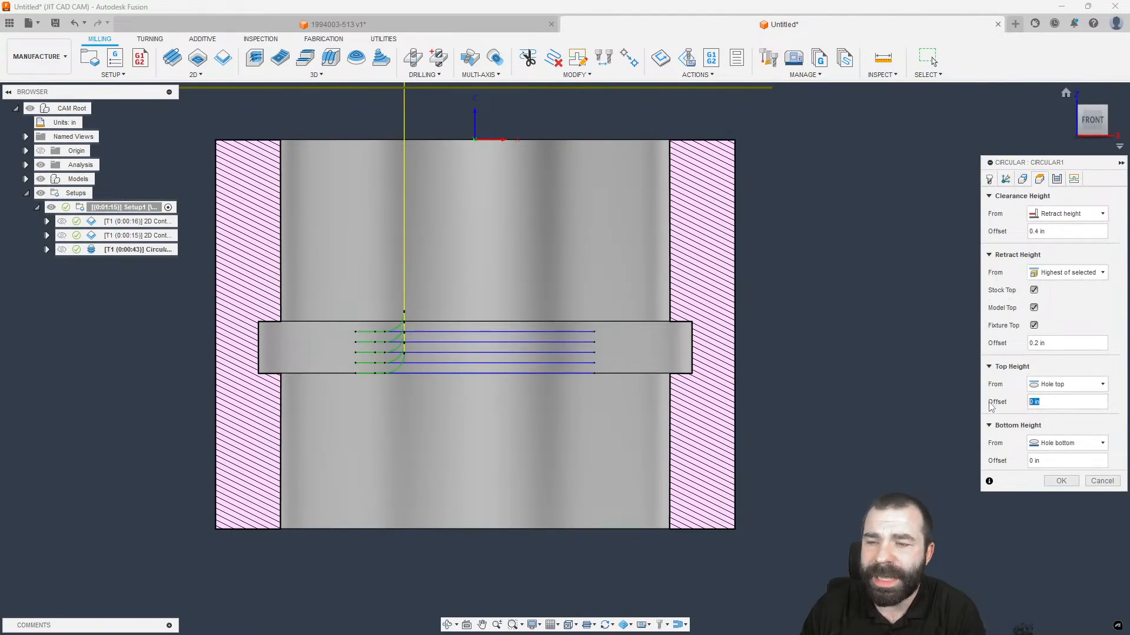
text(-.05)
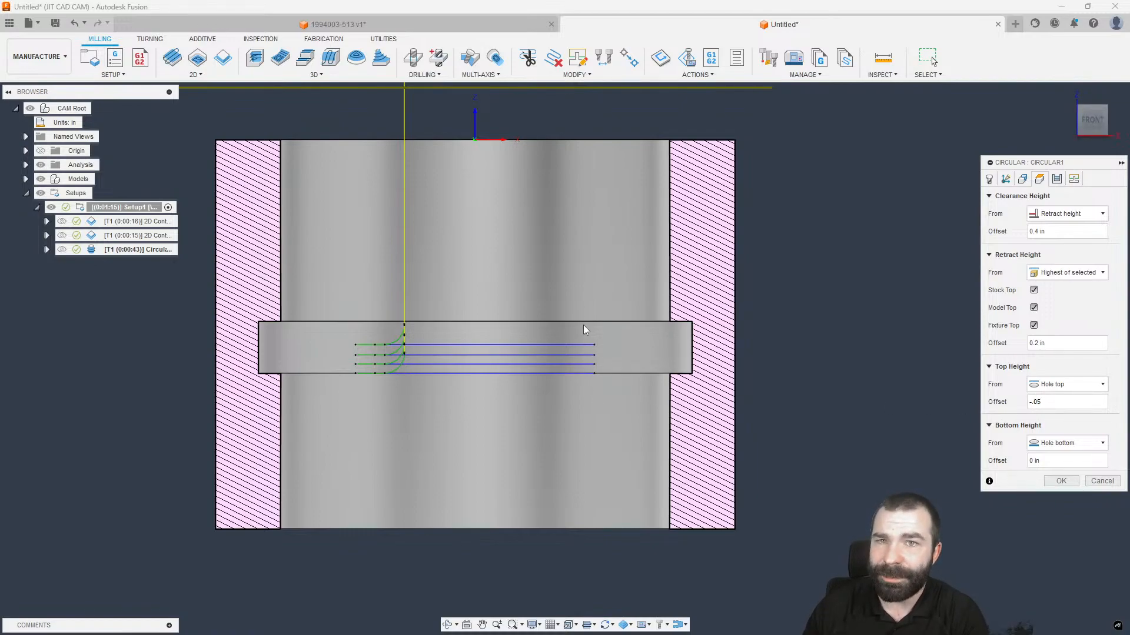
Enable even stepdowns in the Circular operation's multiple depths and regenerate its toolpath.
click(1056, 182)
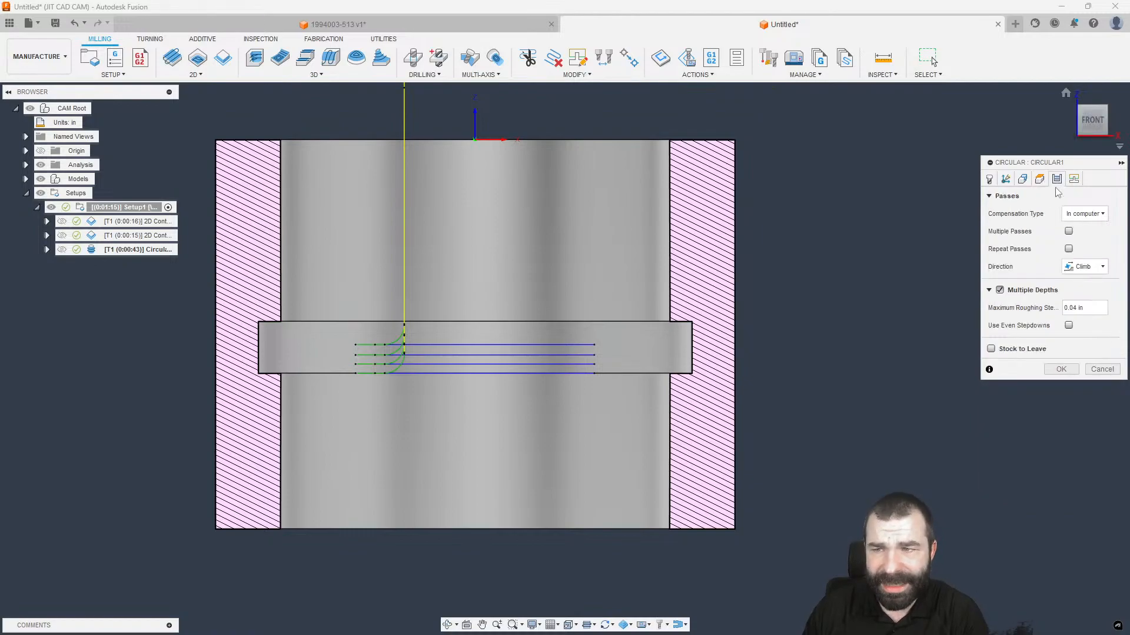
click(1069, 326)
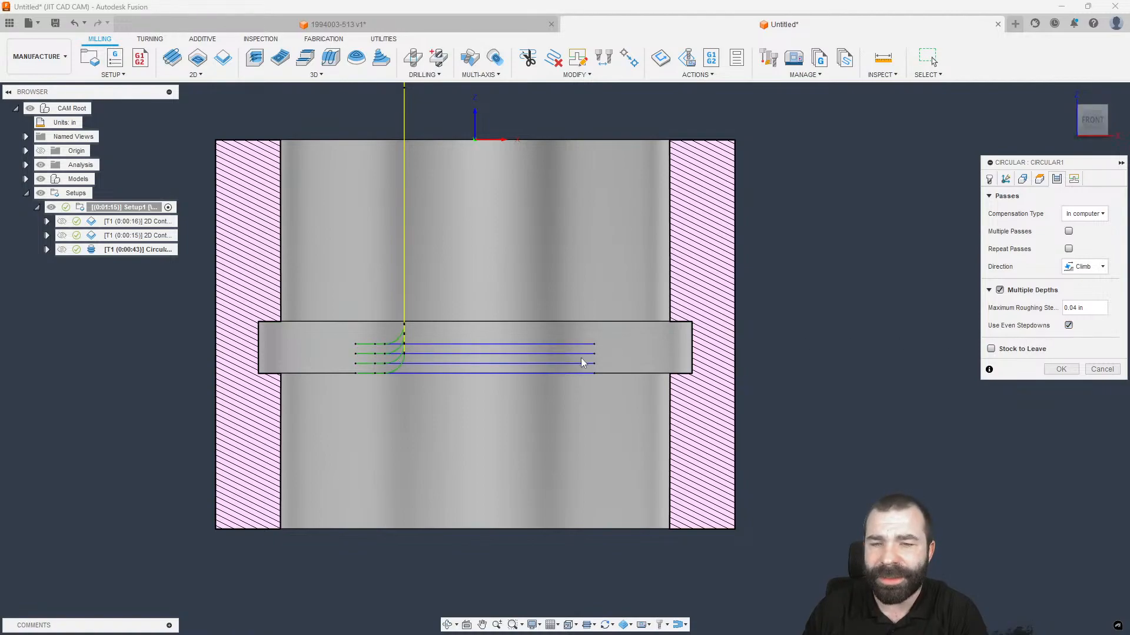
click(1061, 370)
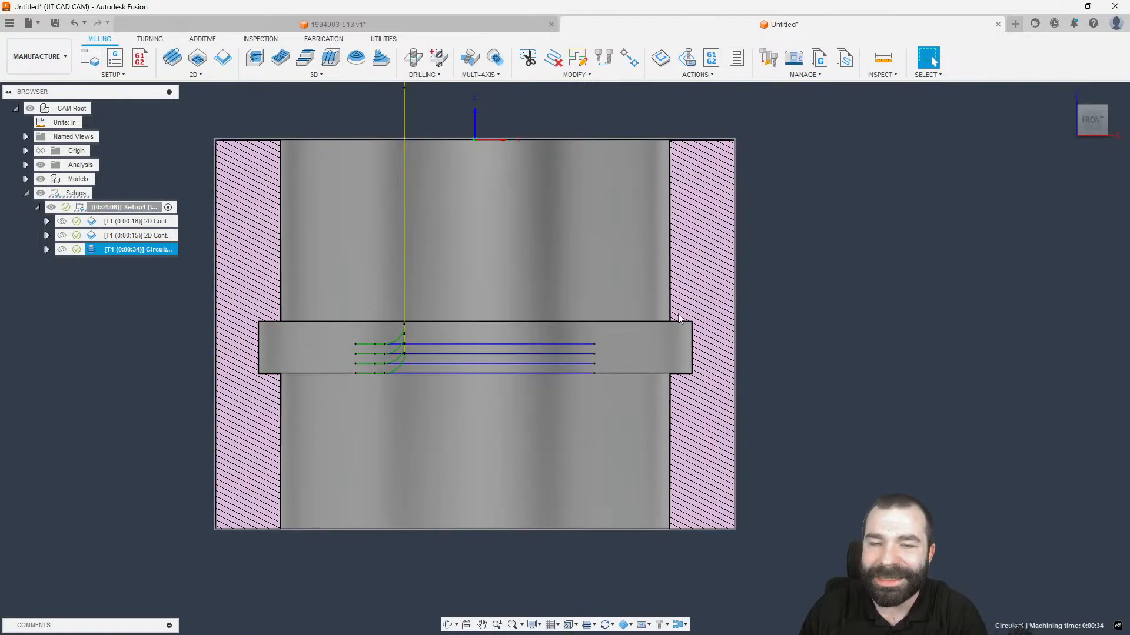
Simulate the Circular toolpath with the viewpoint set to Model and check the tool's first pass in the groove.
click(685, 61)
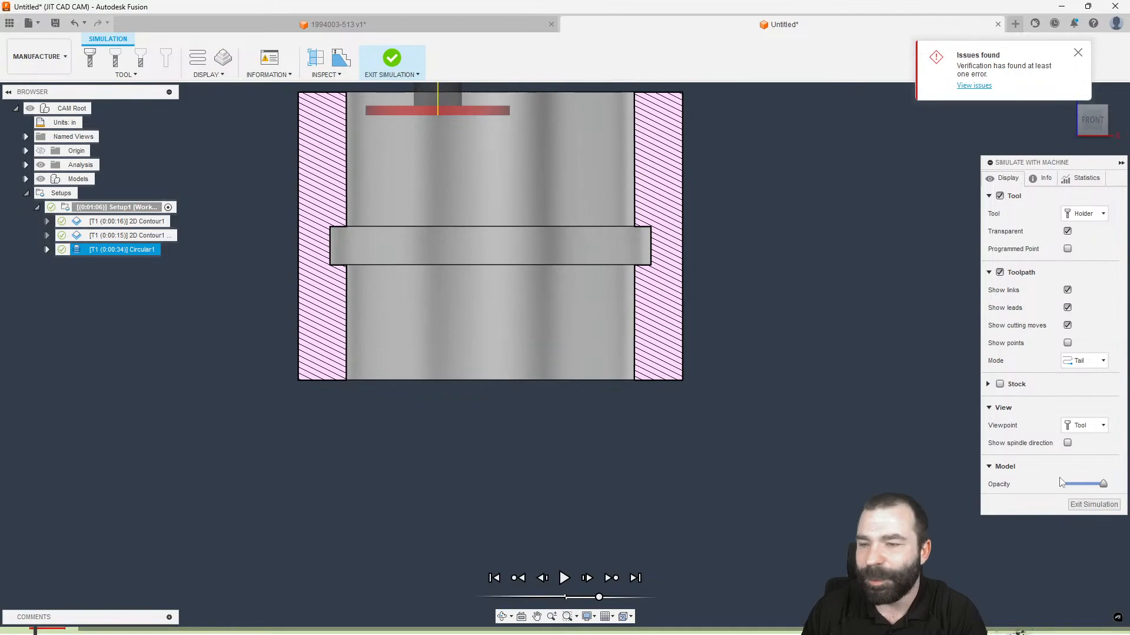
click(1092, 425)
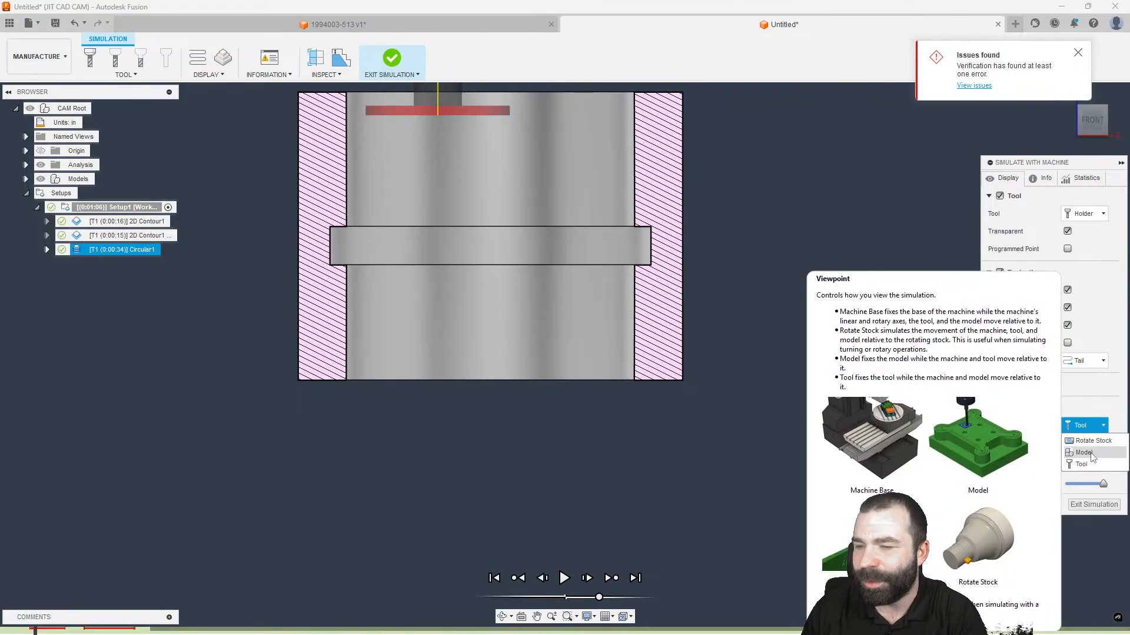
click(1092, 454)
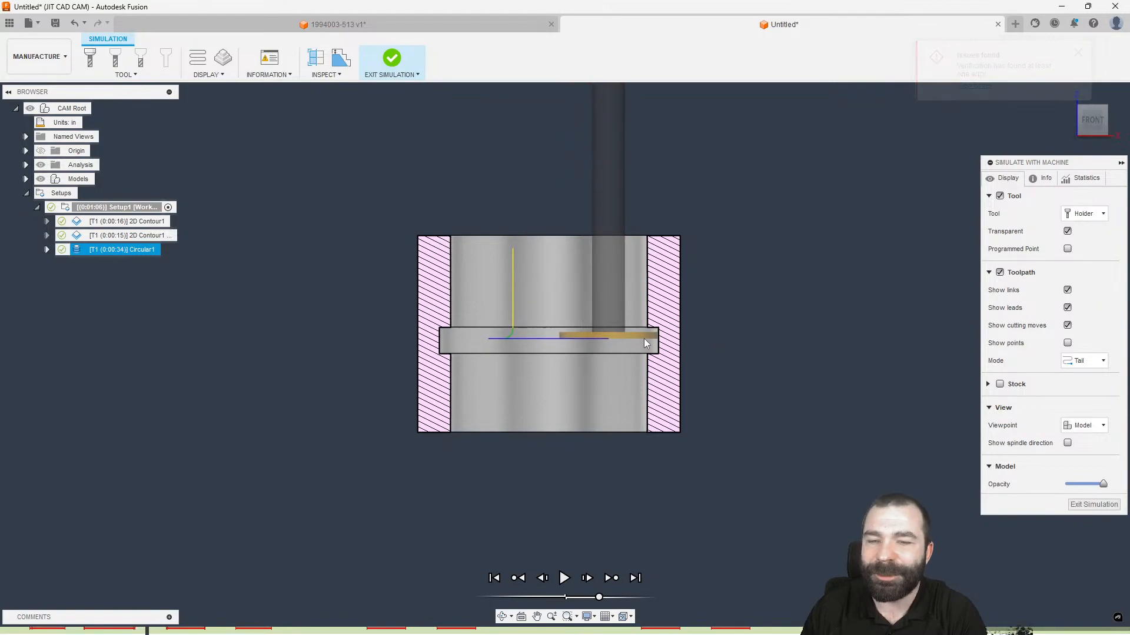
scroll(644, 337, up, 3)
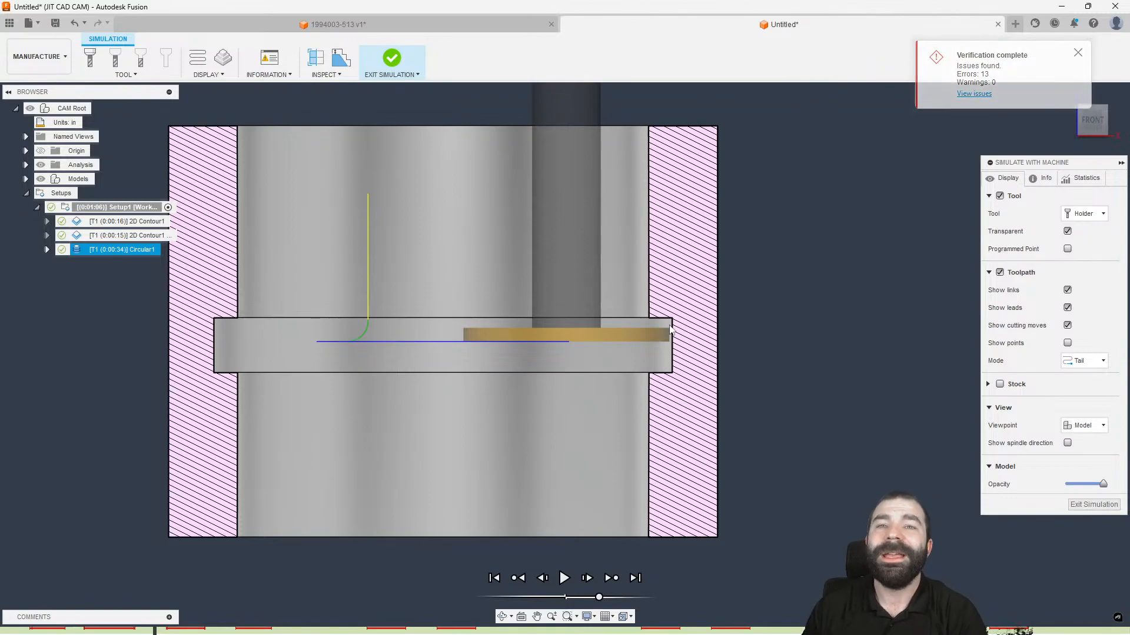
click(1093, 505)
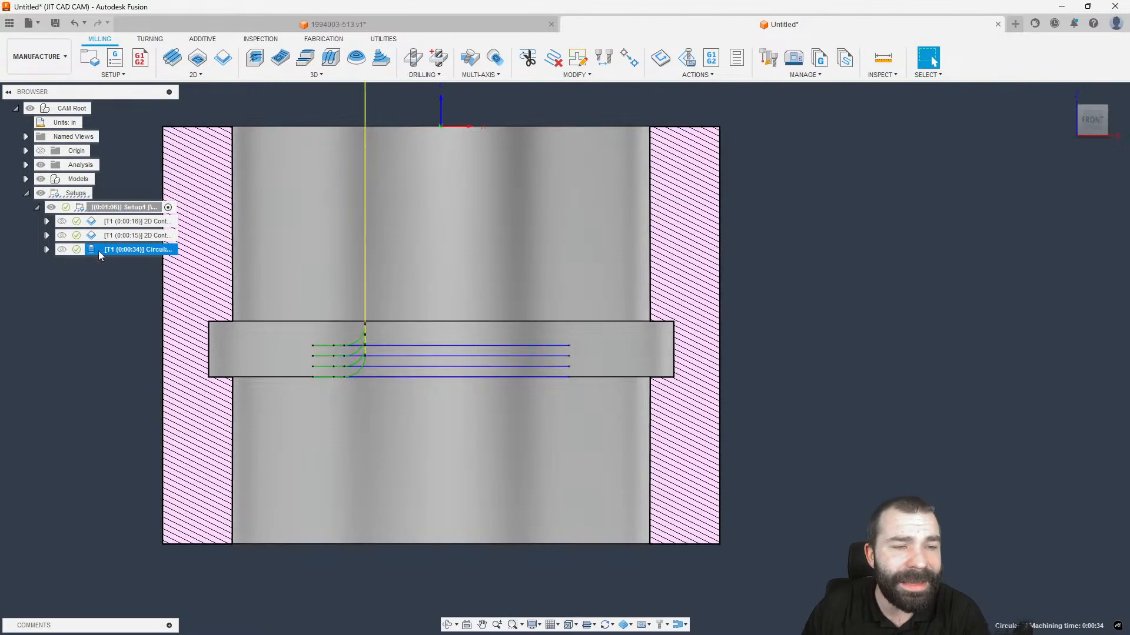
Set the Circular operation's maximum roughing stepdown to 0.05 in.
double_click(100, 251)
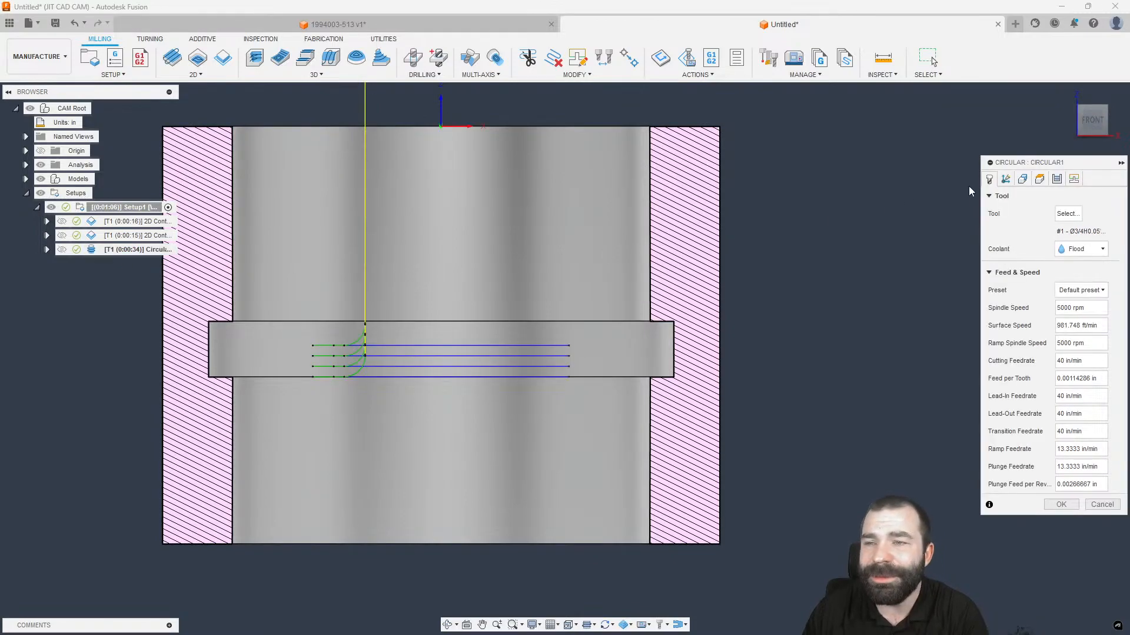
click(1058, 179)
click(1069, 307)
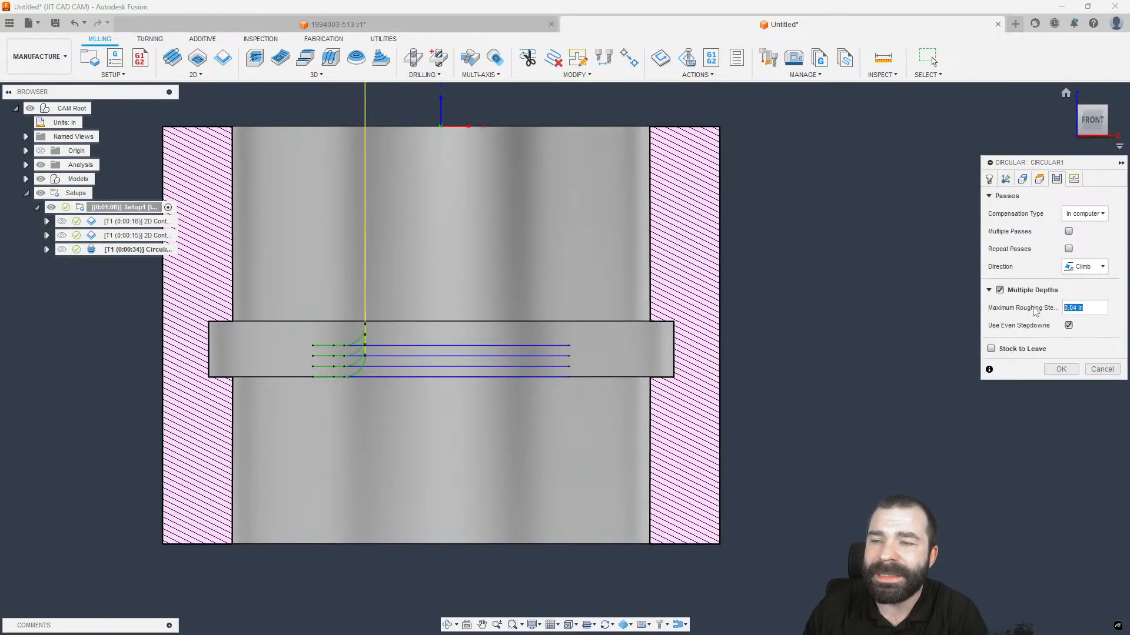
text(.05)
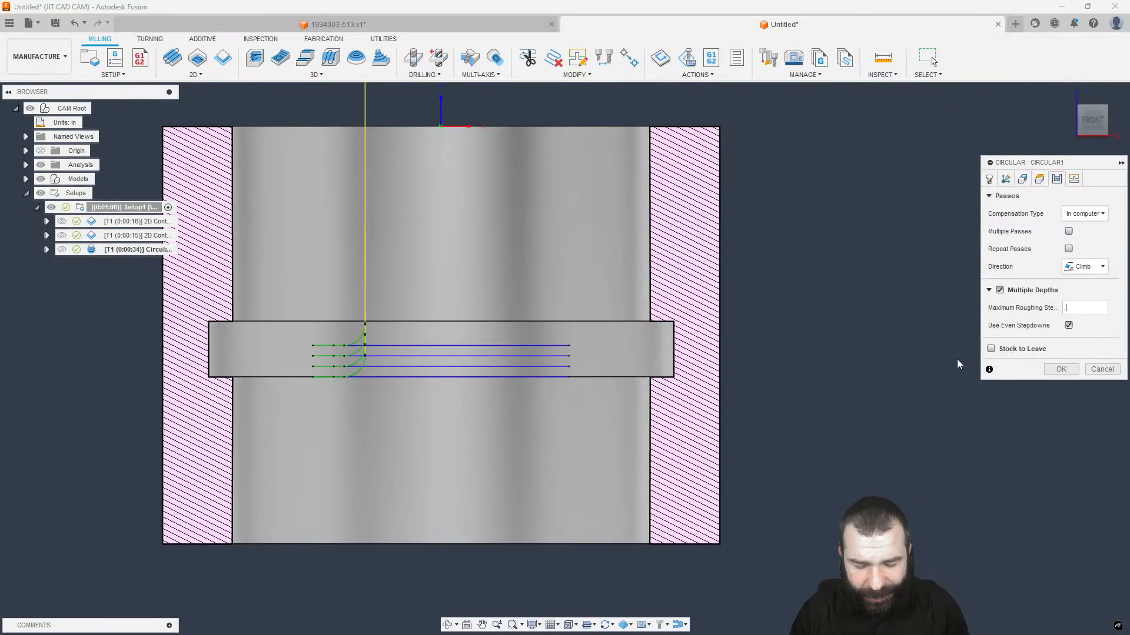
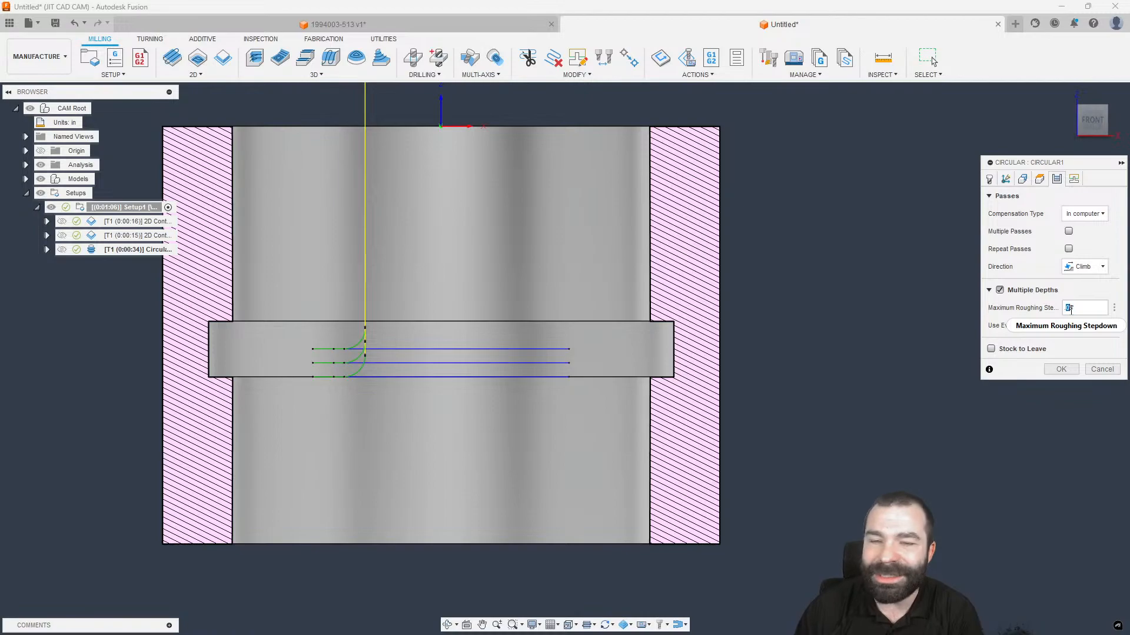
Set the Circular operation's top height offset to 0 in and regenerate the toolpath.
click(1039, 179)
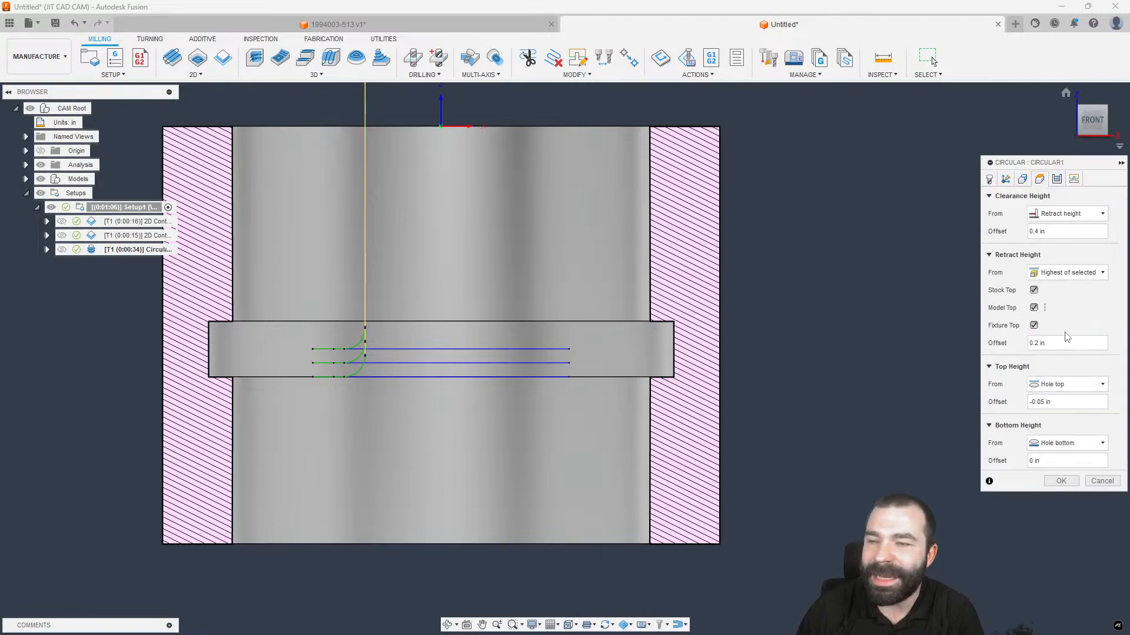
click(1056, 402)
text(0)
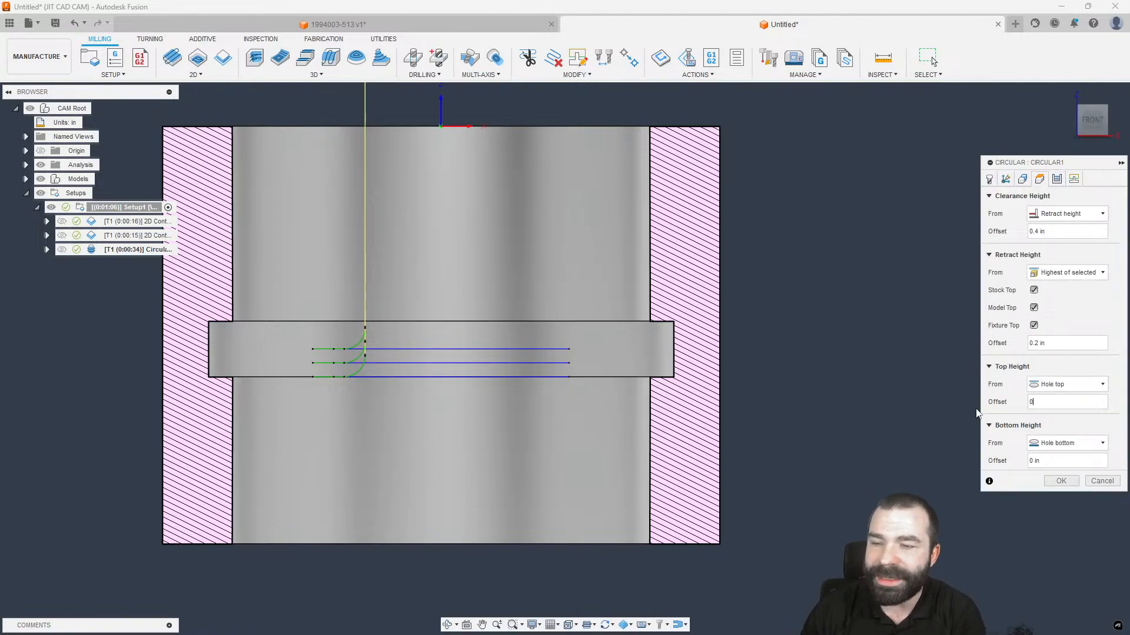
key(Return)
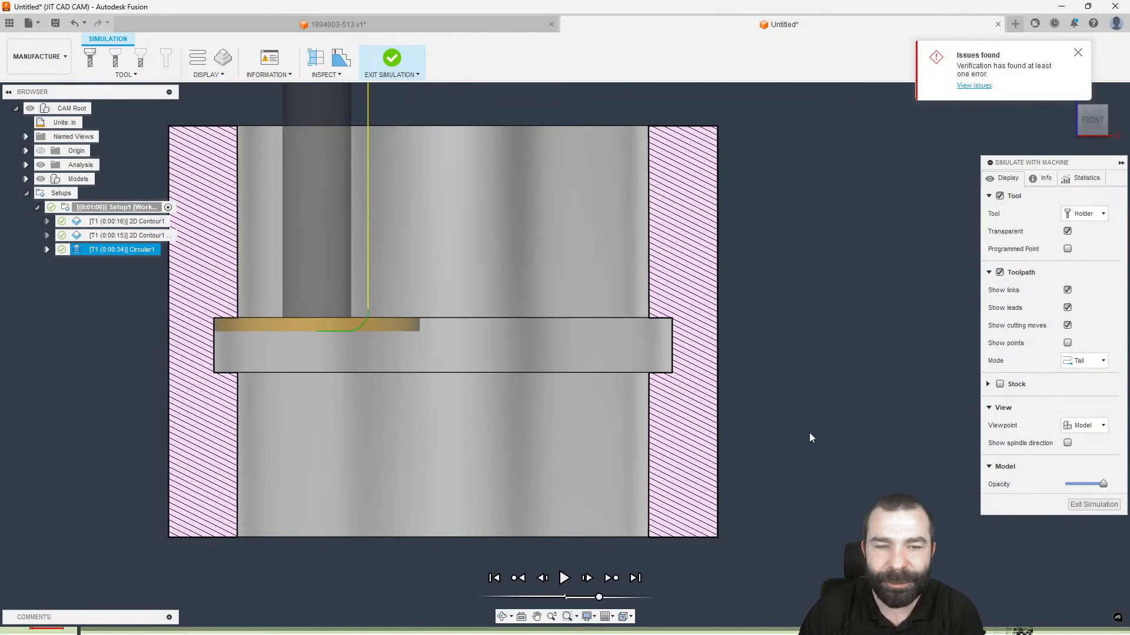
Examine in the simulation how the slot mill enters the groove and sits against its upper face.
scroll(211, 319, up, 5)
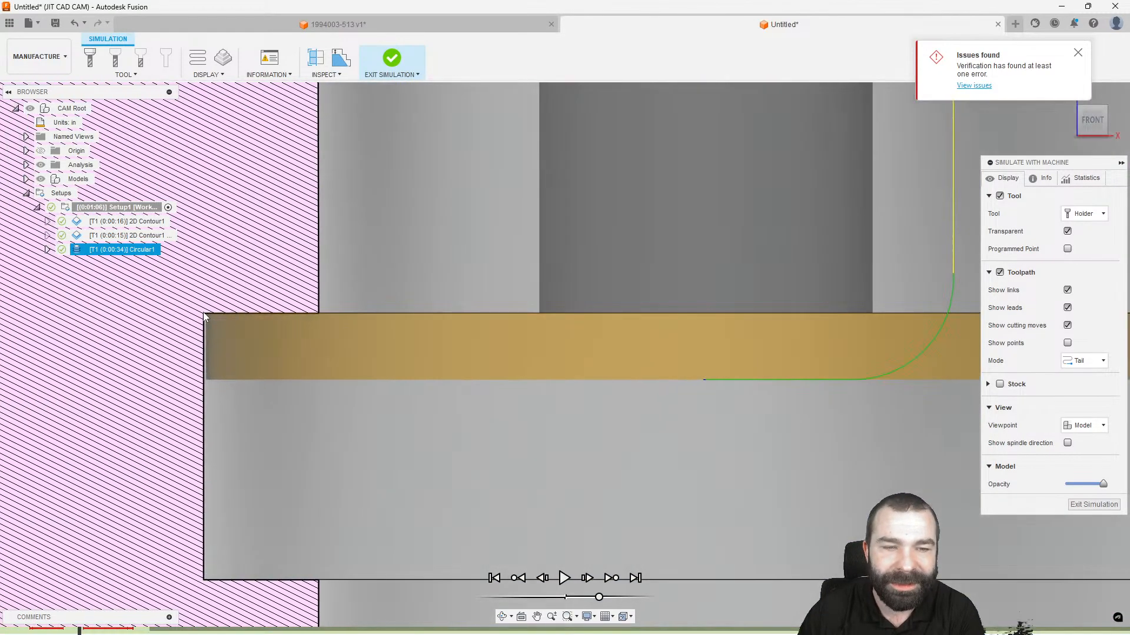
scroll(212, 315, up, 3)
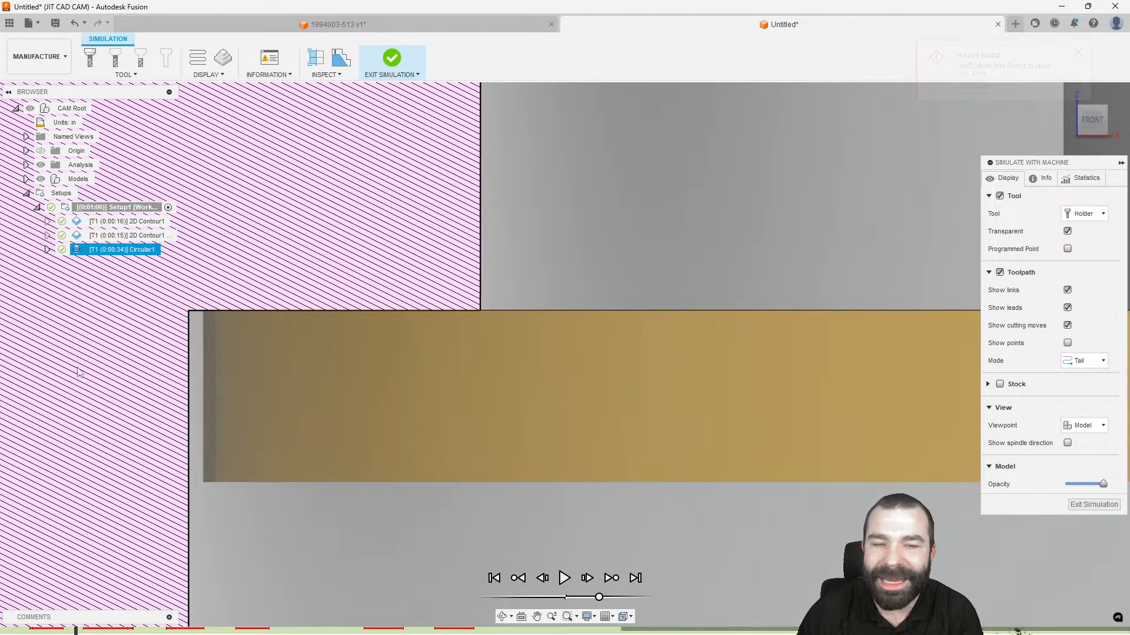
scroll(306, 322, down, 5)
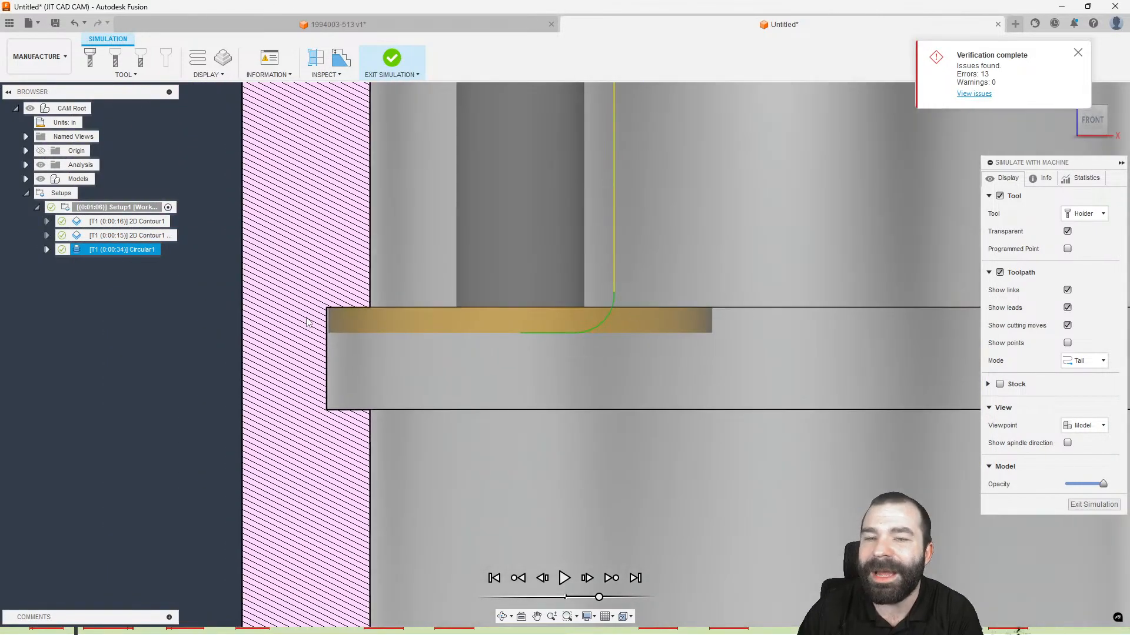
scroll(326, 351, down, 3)
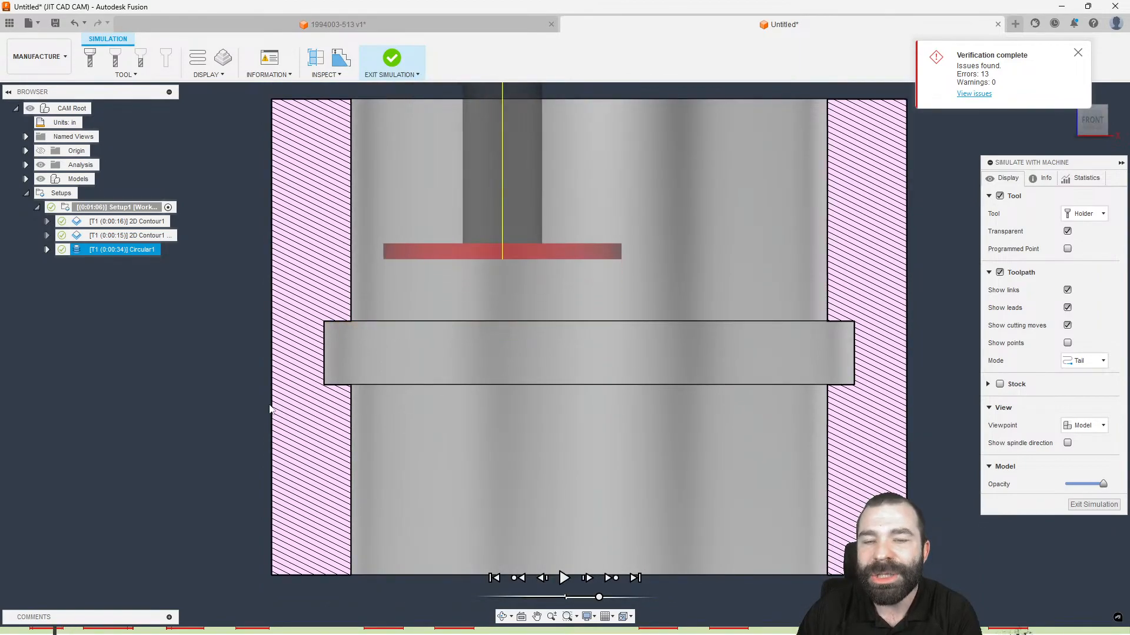
drag(386, 421, 498, 419)
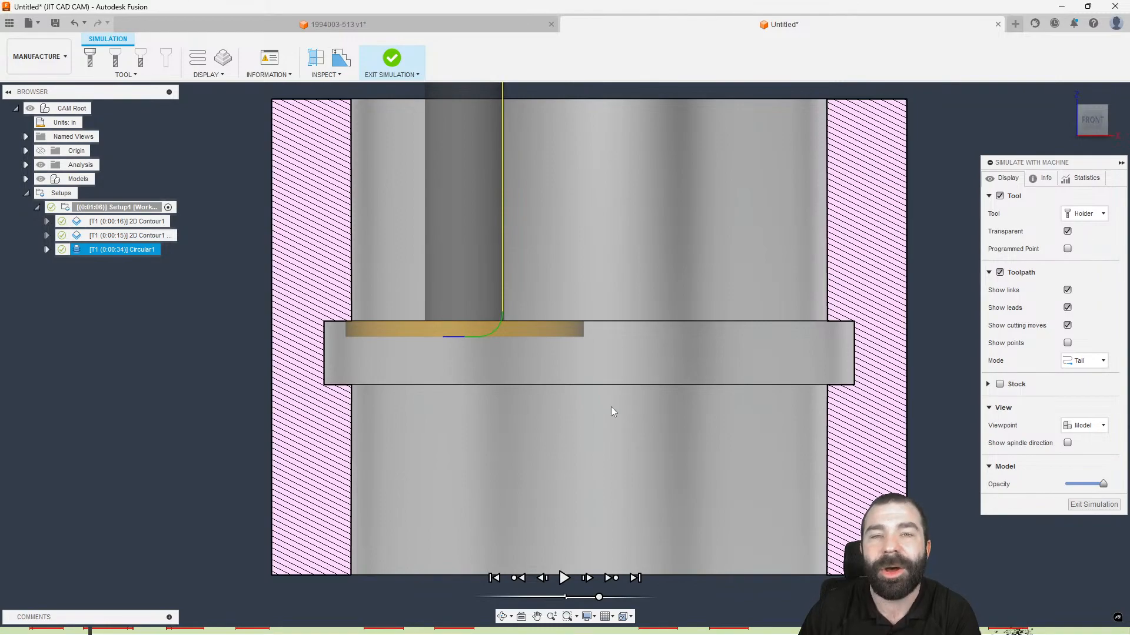
click(1093, 504)
Enable Lead To Center in the Circular operation's linking settings and inspect the regenerated lead moves from above.
scroll(632, 385, down, 3)
shift+middle_drag(537, 371, 508, 446)
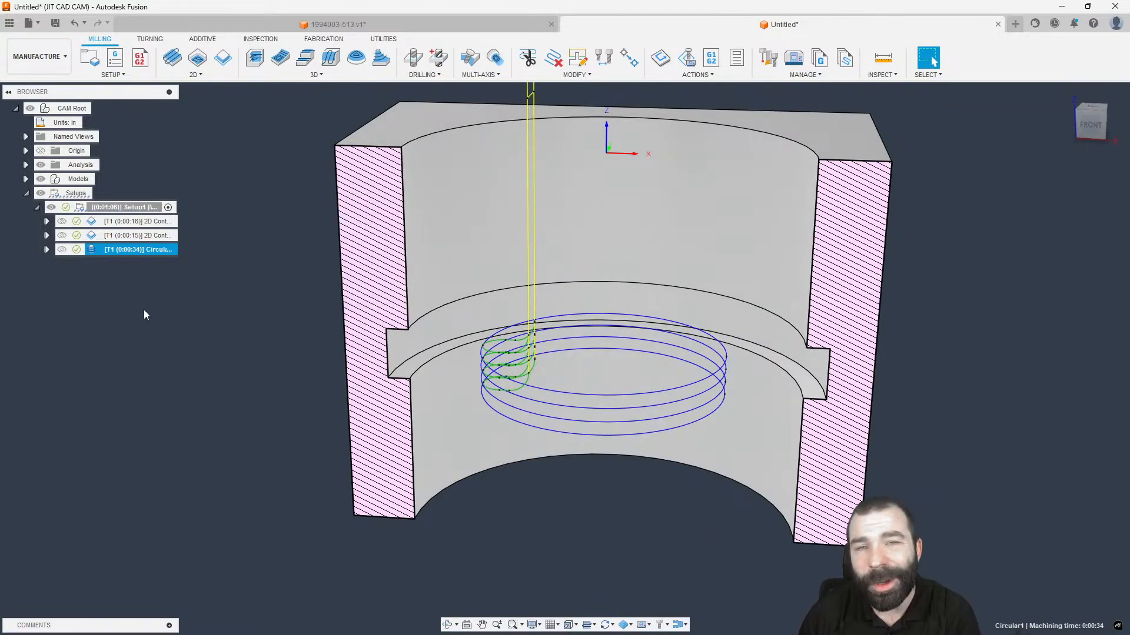
key(ctrl+e)
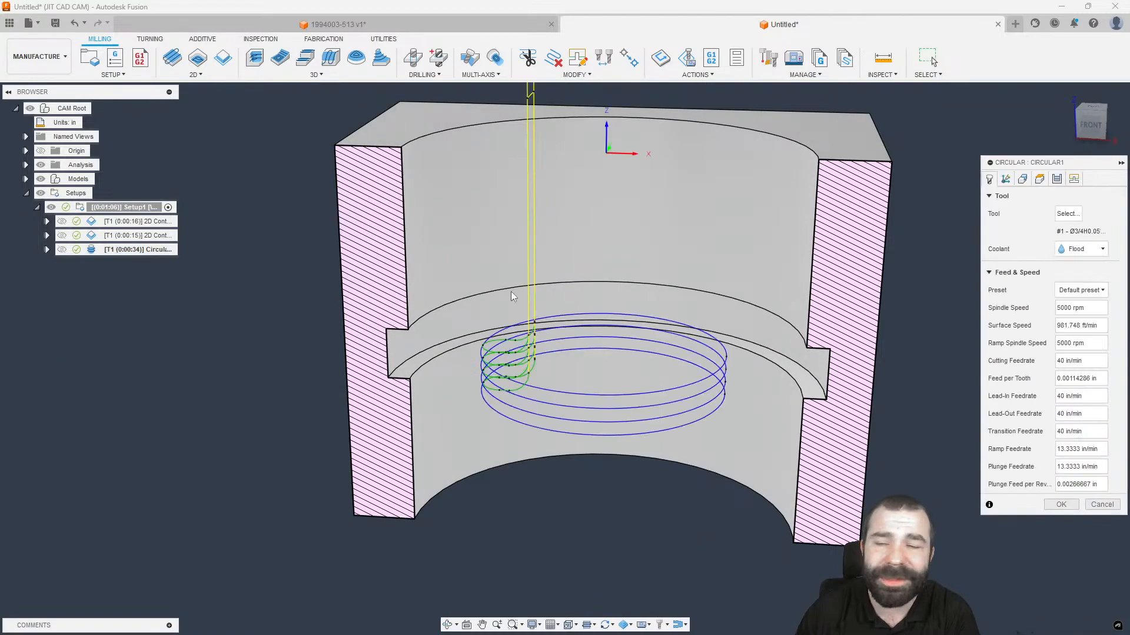
click(1073, 180)
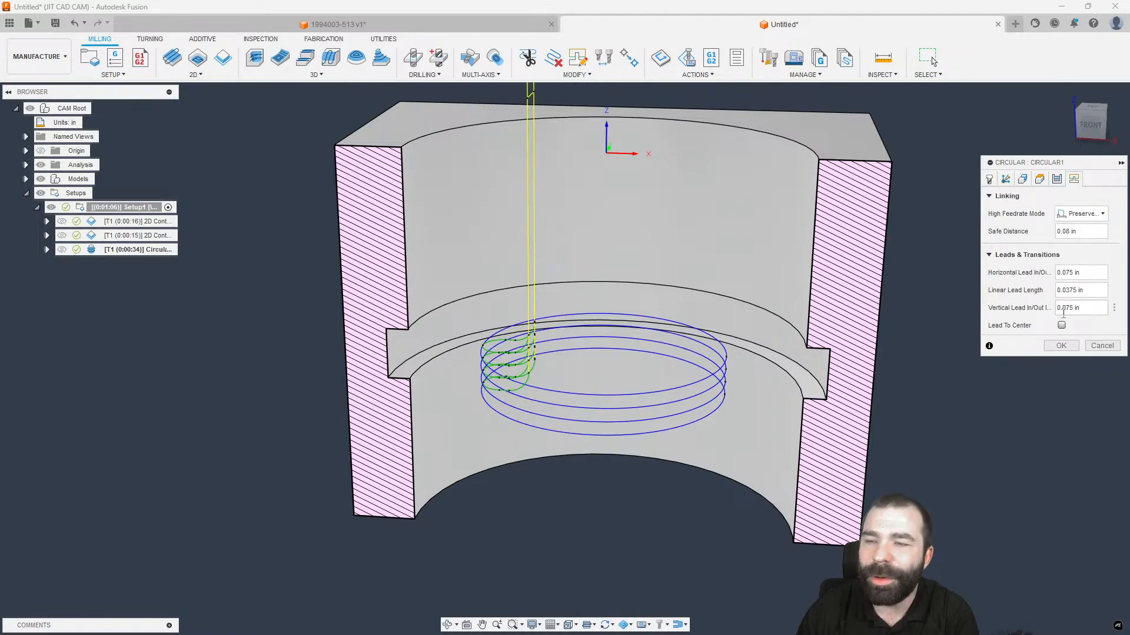
click(1061, 326)
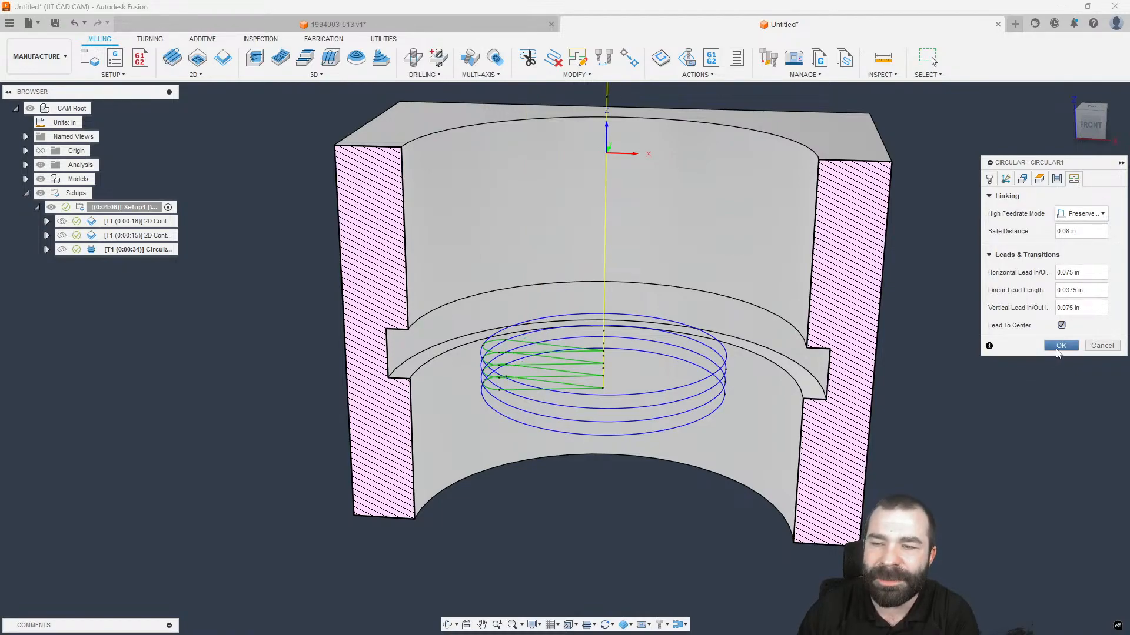
click(1060, 346)
shift+middle_drag(941, 350, 634, 352)
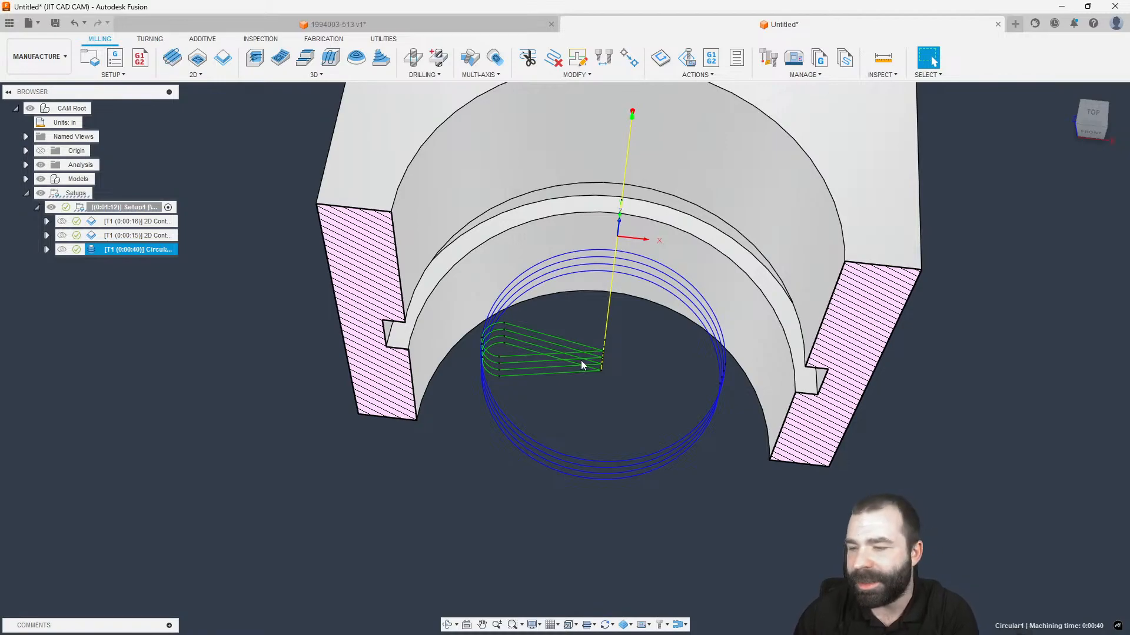
scroll(641, 405, down, 3)
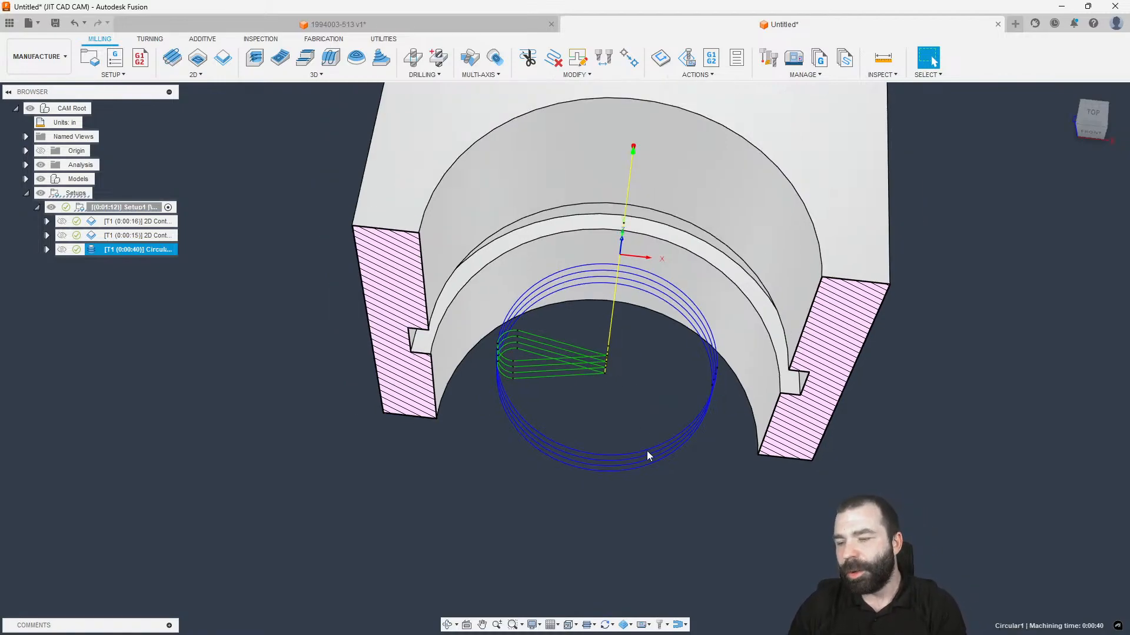
Switch to the Design workspace and delete the second extrusion together with its sketch from the timeline.
scroll(804, 294, up, 2)
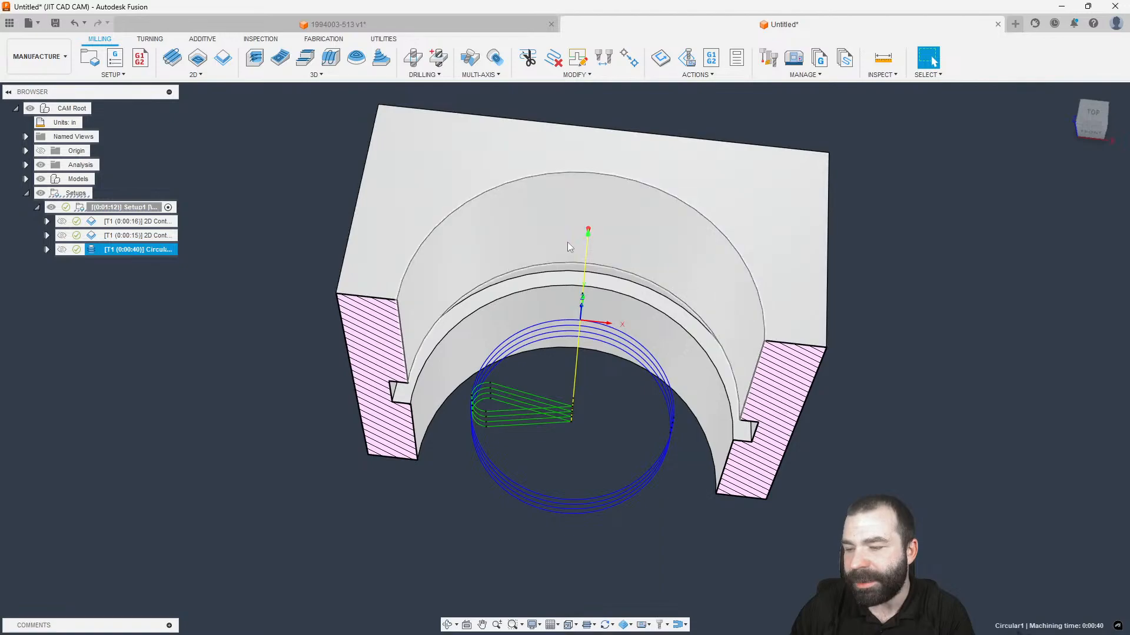
click(36, 56)
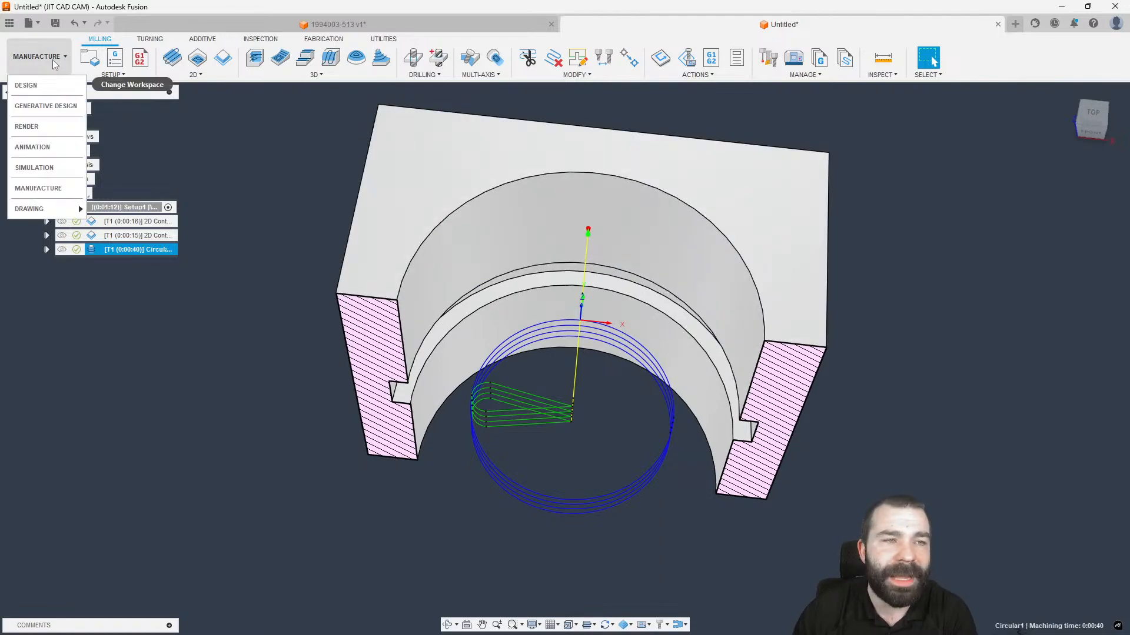
click(82, 89)
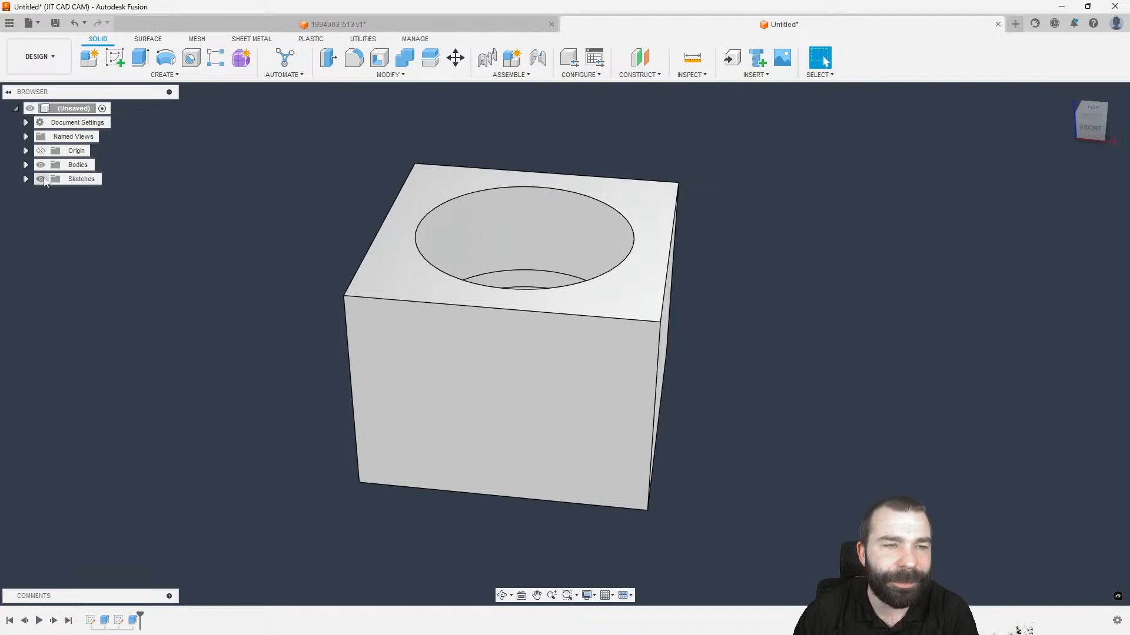
click(136, 624)
ctrl+click(119, 624)
key(Delete)
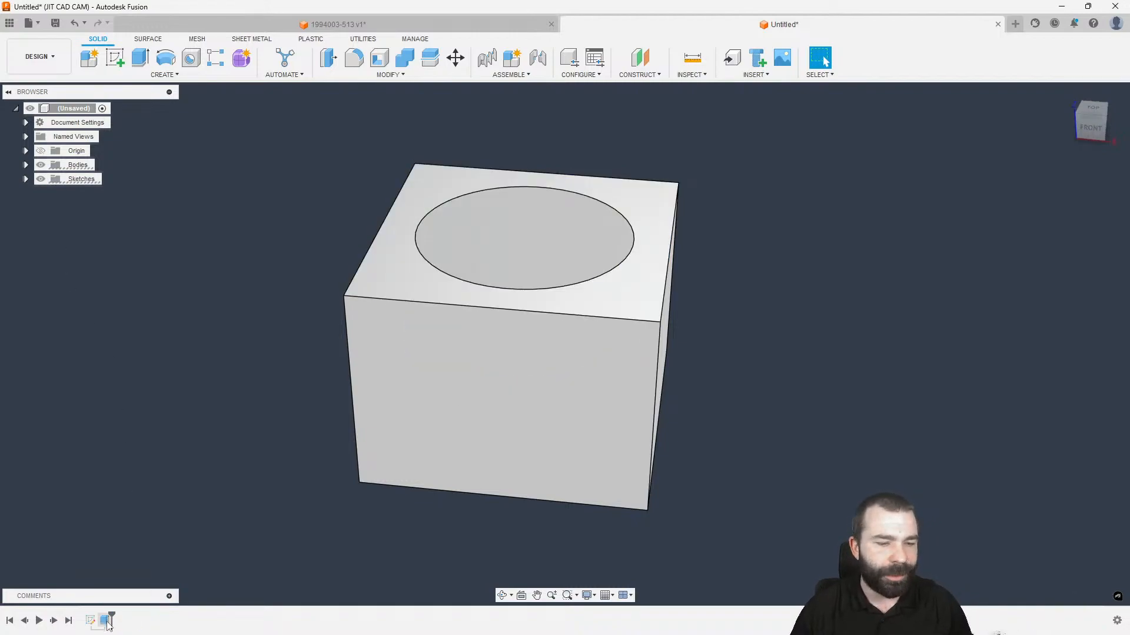
Edit the base block's extrusion to include the inner circle's profile, filling the through bore.
click(105, 623)
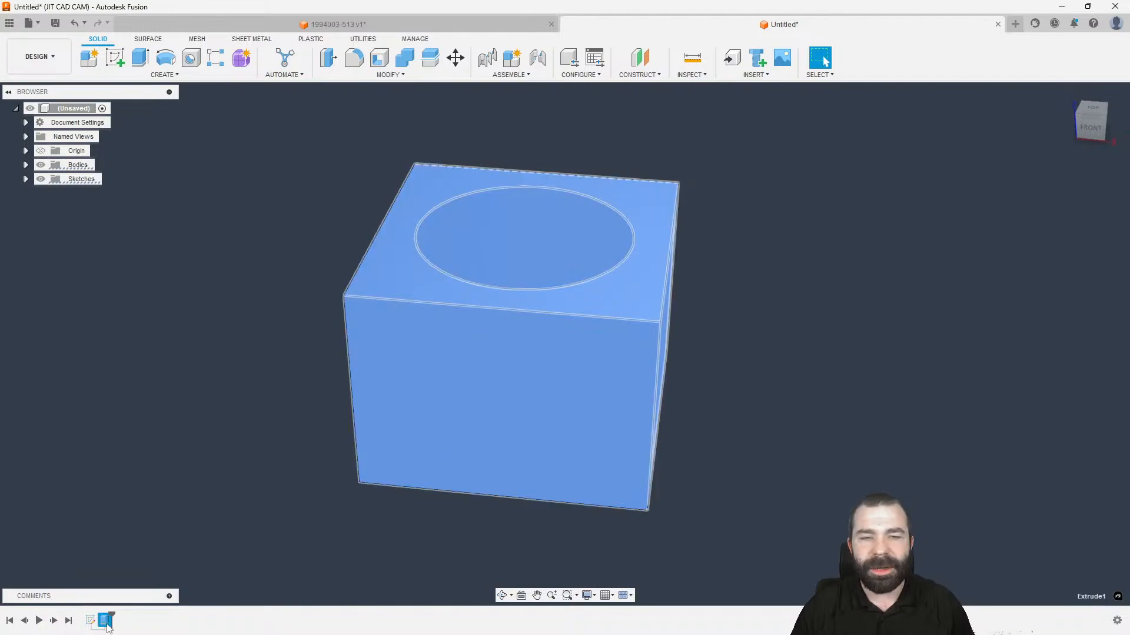
click(212, 570)
click(90, 621)
shift+middle_drag(210, 556, 203, 521)
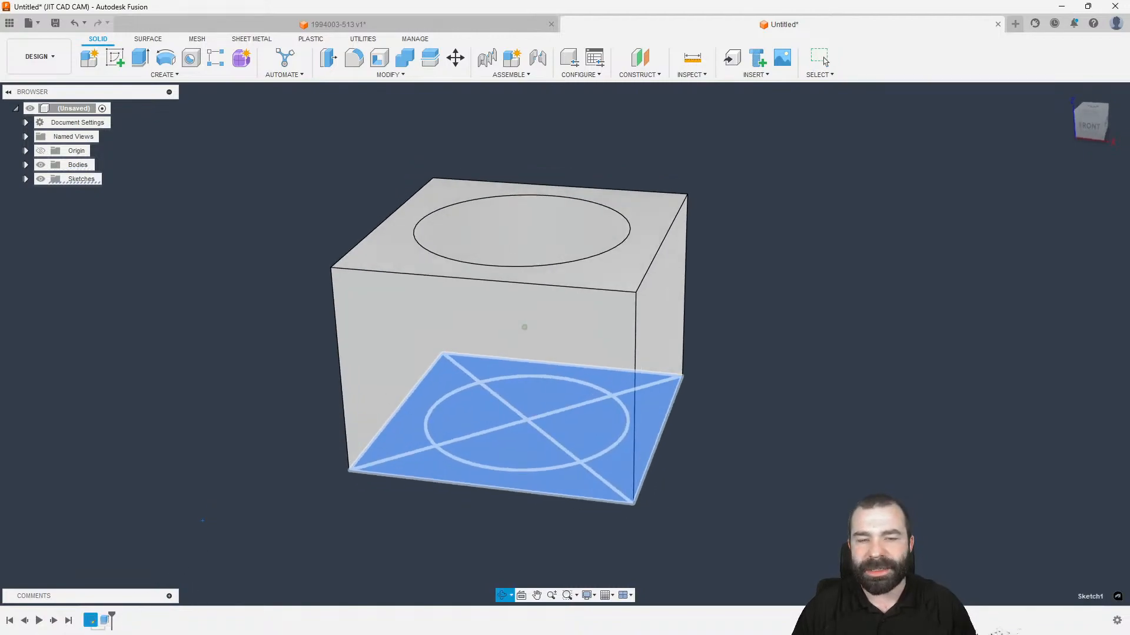
click(196, 528)
click(105, 621)
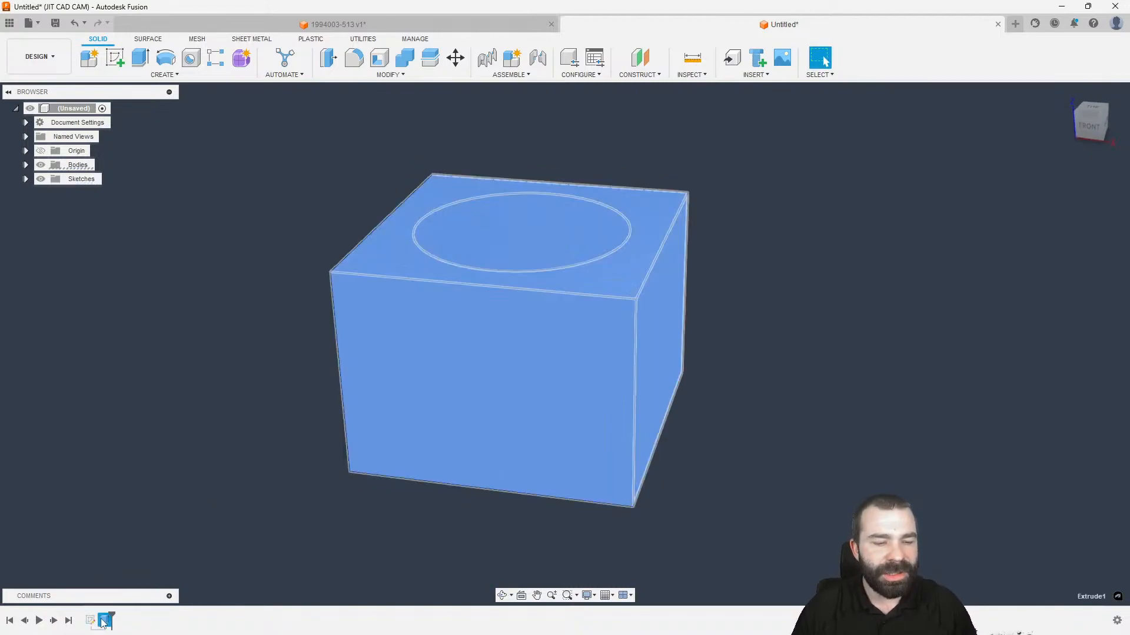
double_click(104, 621)
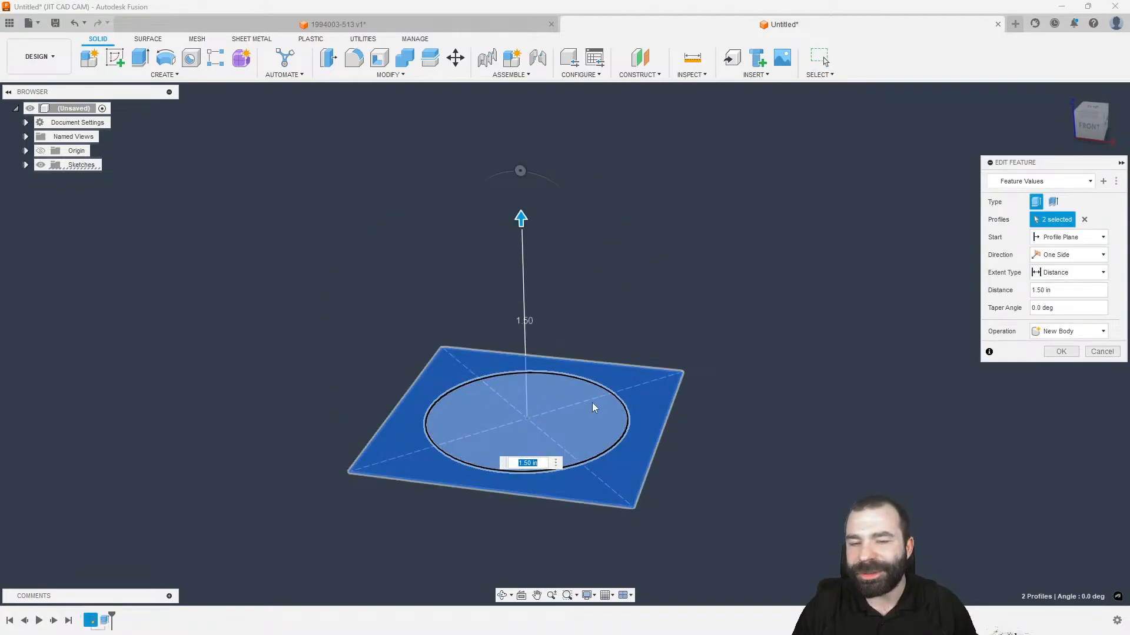
click(593, 411)
click(1060, 352)
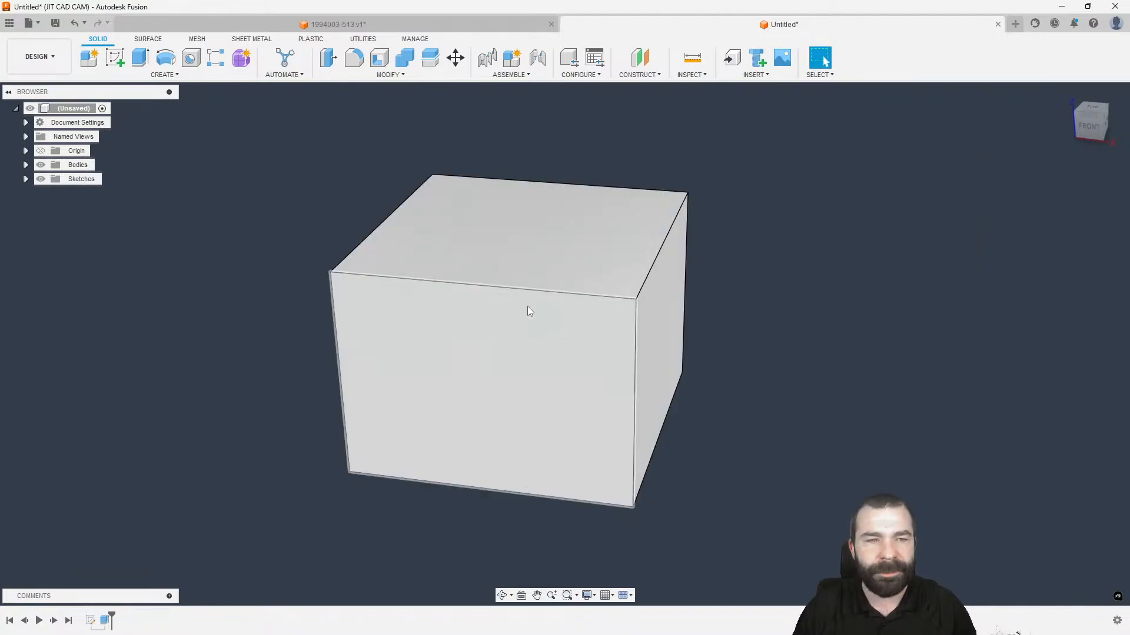
Start a new sketch on the XZ origin plane inside the block.
click(115, 57)
shift+middle_drag(567, 381, 580, 410)
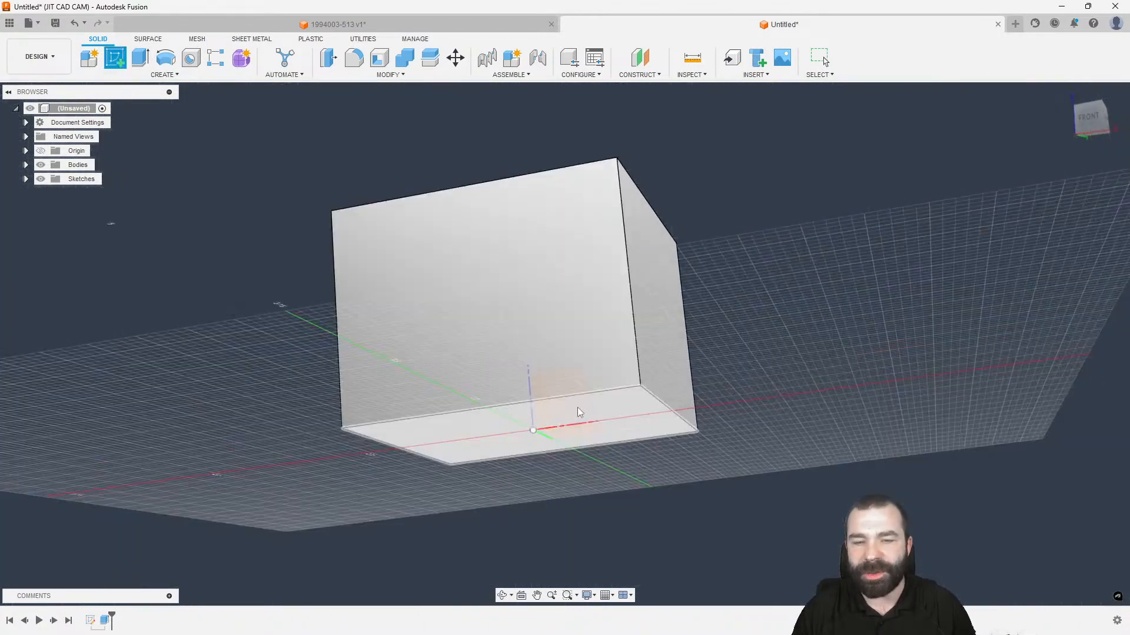
click(570, 417)
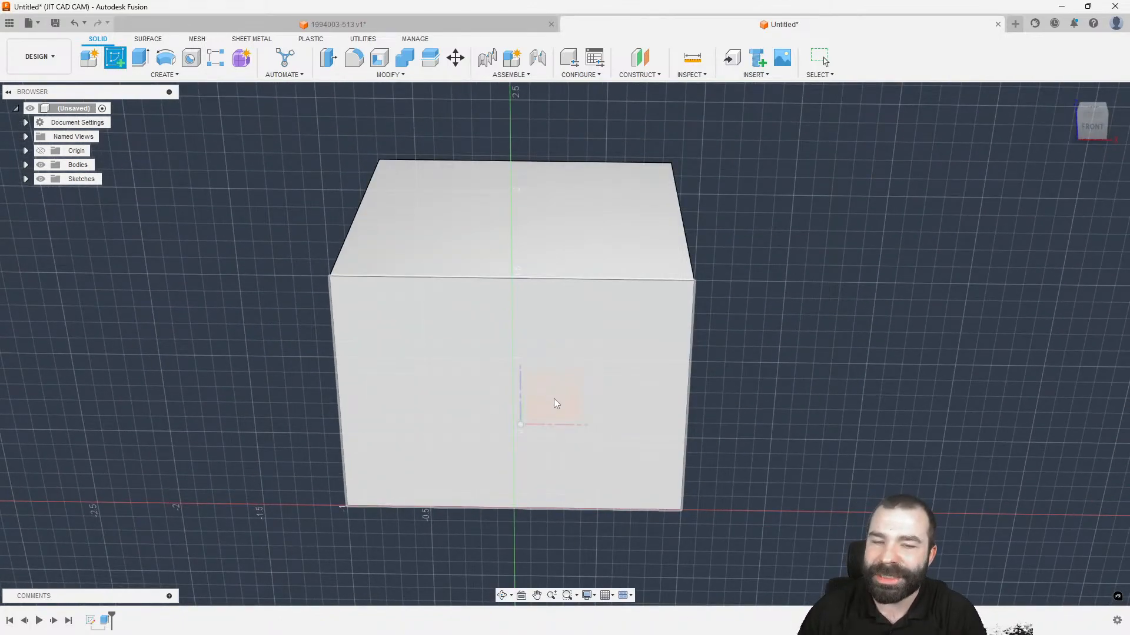
click(569, 397)
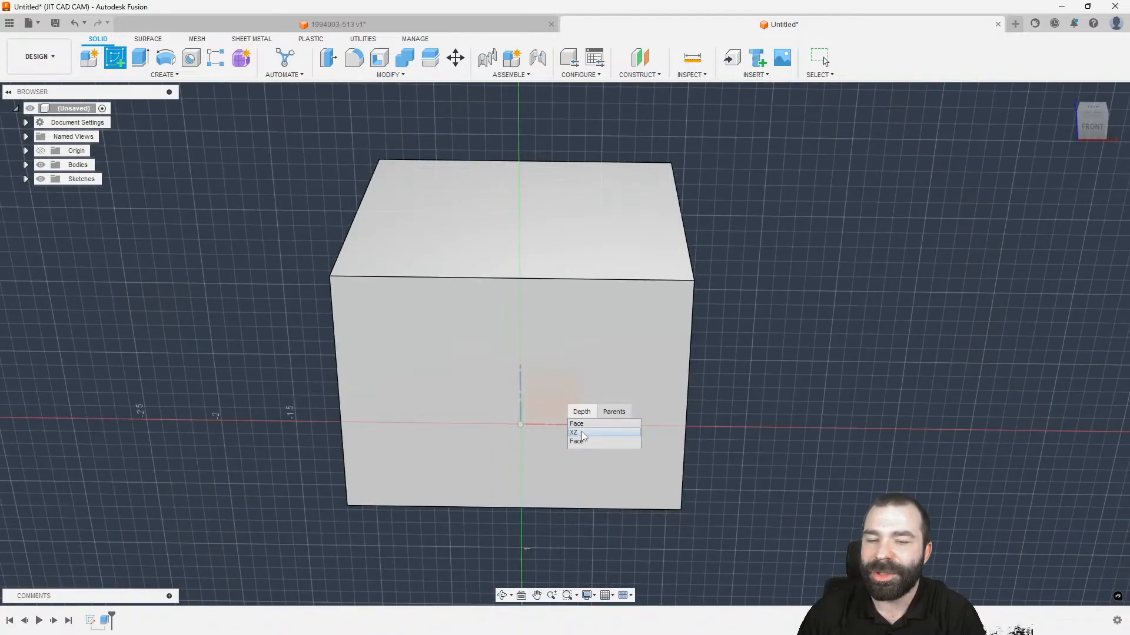
click(584, 436)
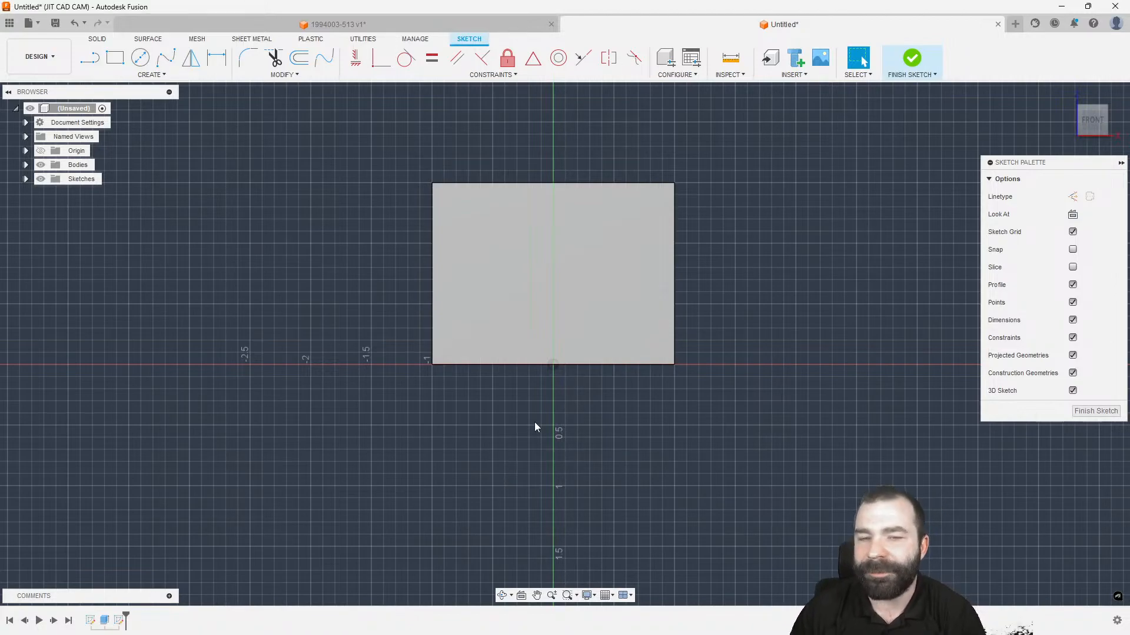
Sketch a rectangle about 2.08 in tall through the block from the vertical axis and convert its inner edge to a centerline.
click(114, 58)
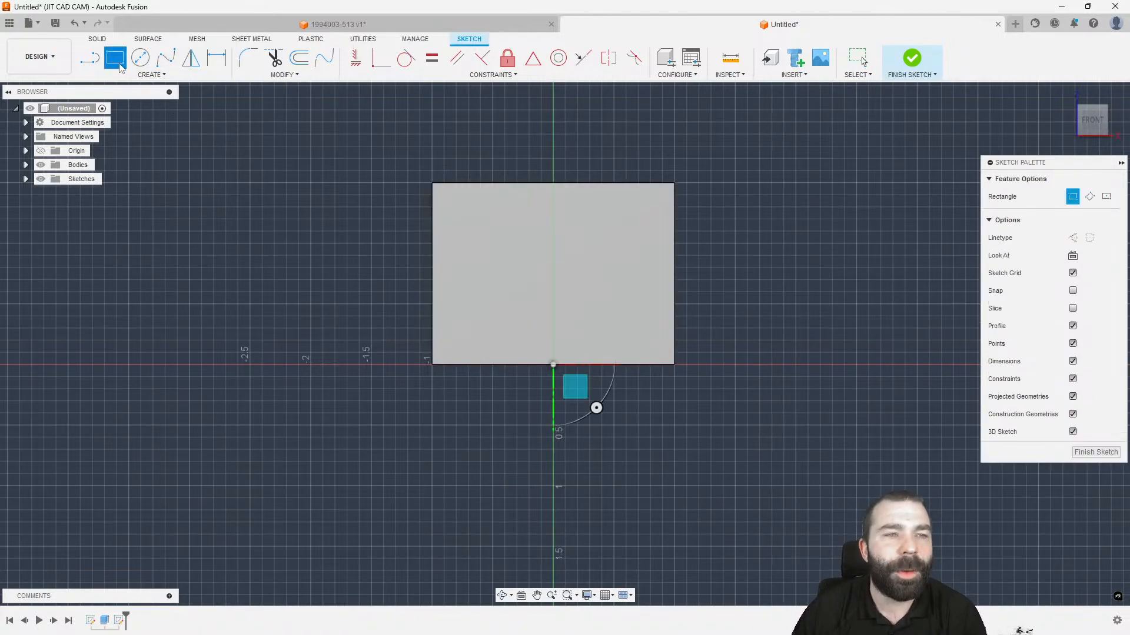
click(553, 398)
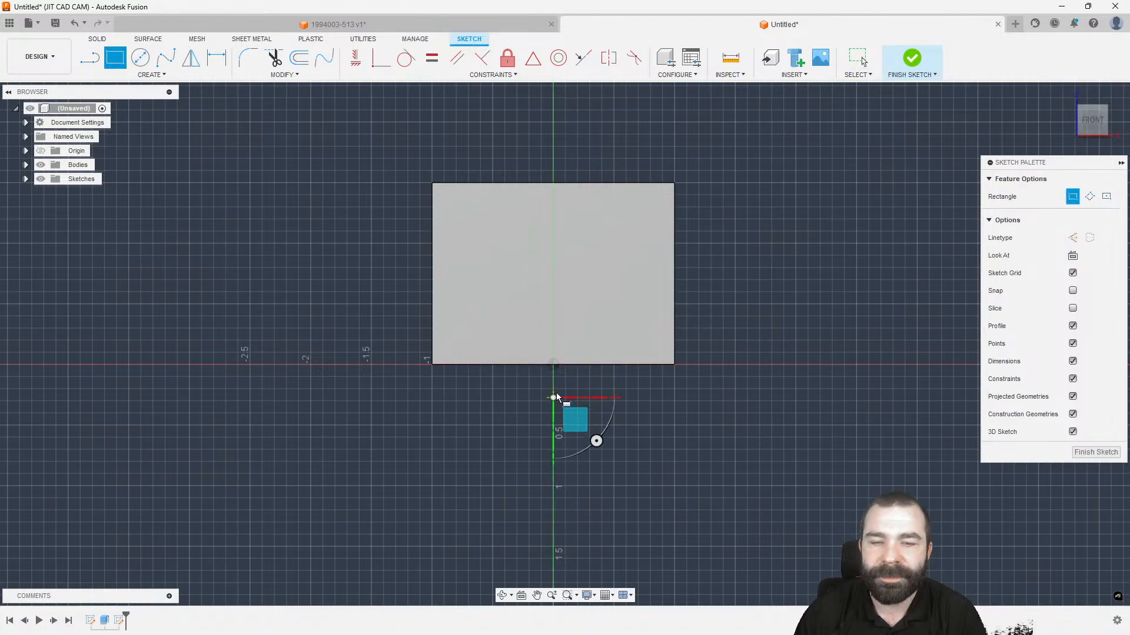
click(623, 146)
key(Escape)
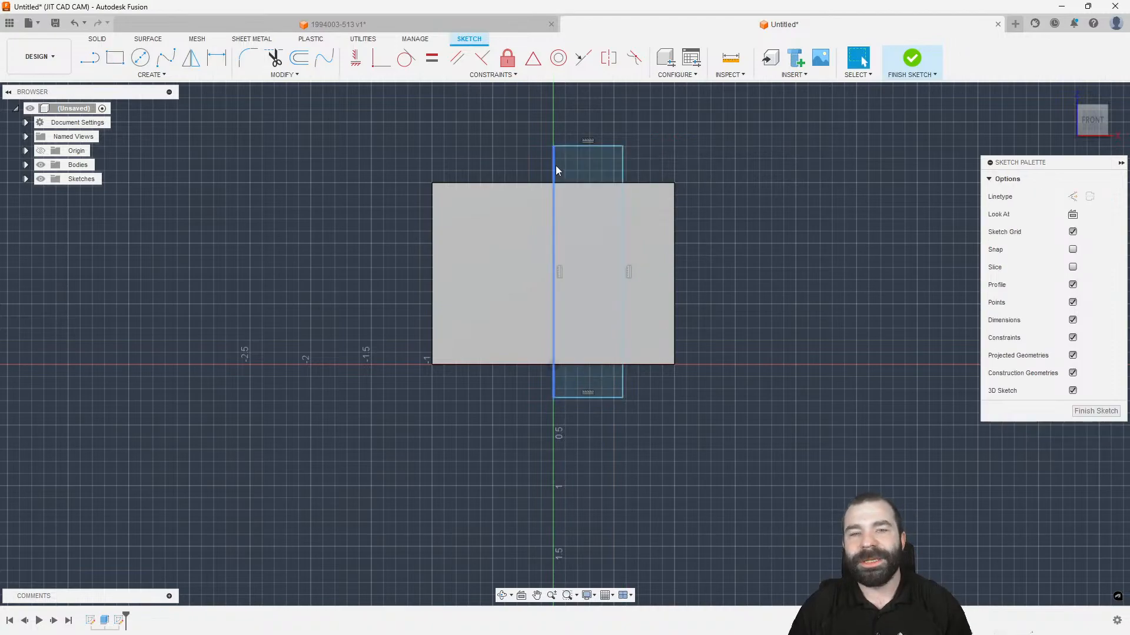
click(552, 163)
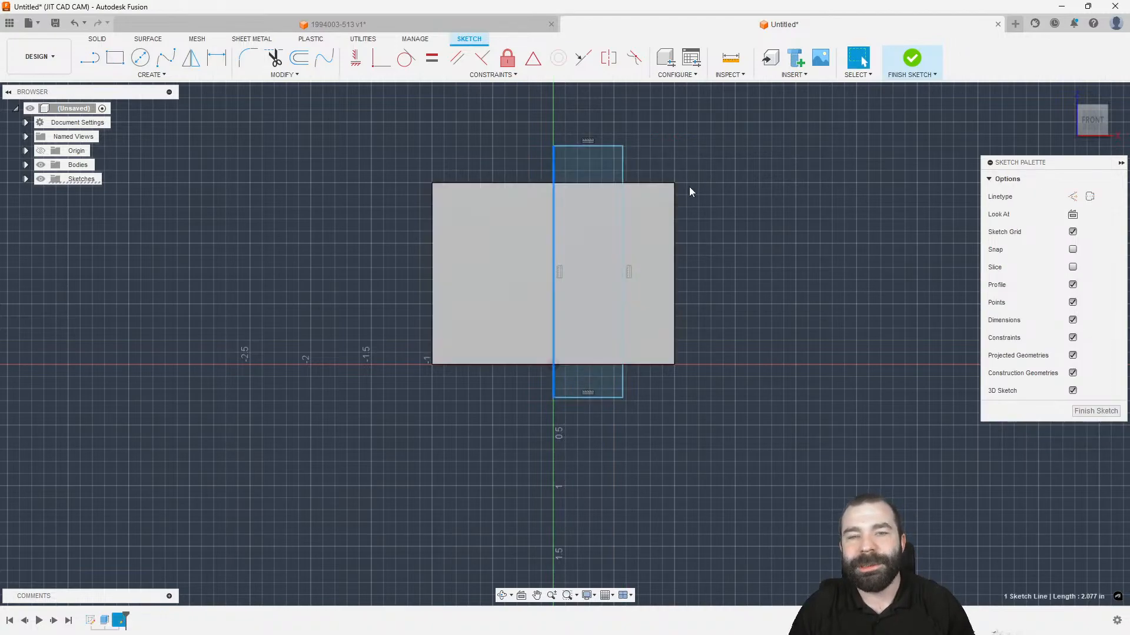
click(1090, 198)
scroll(651, 139, up, 2)
Dimension the rectangle's outer edge about the centerline as a 1.25 in diameter.
key(l)
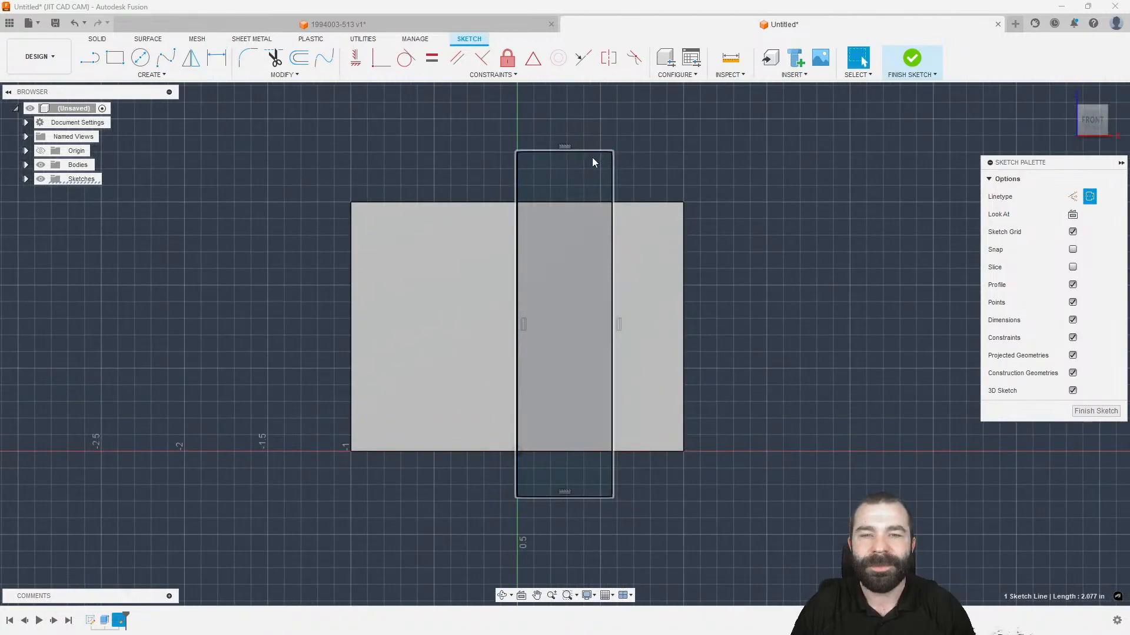
click(588, 154)
key(Escape)
key(Escape)
key(d)
click(612, 172)
click(519, 182)
click(542, 127)
text(1)
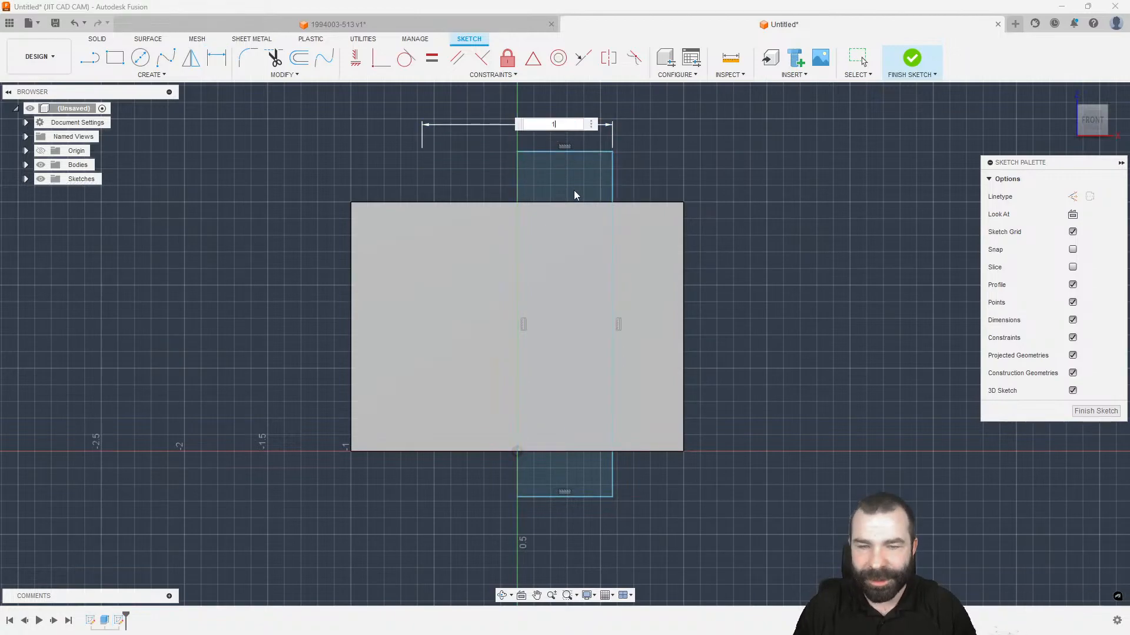
text(.25)
key(Return)
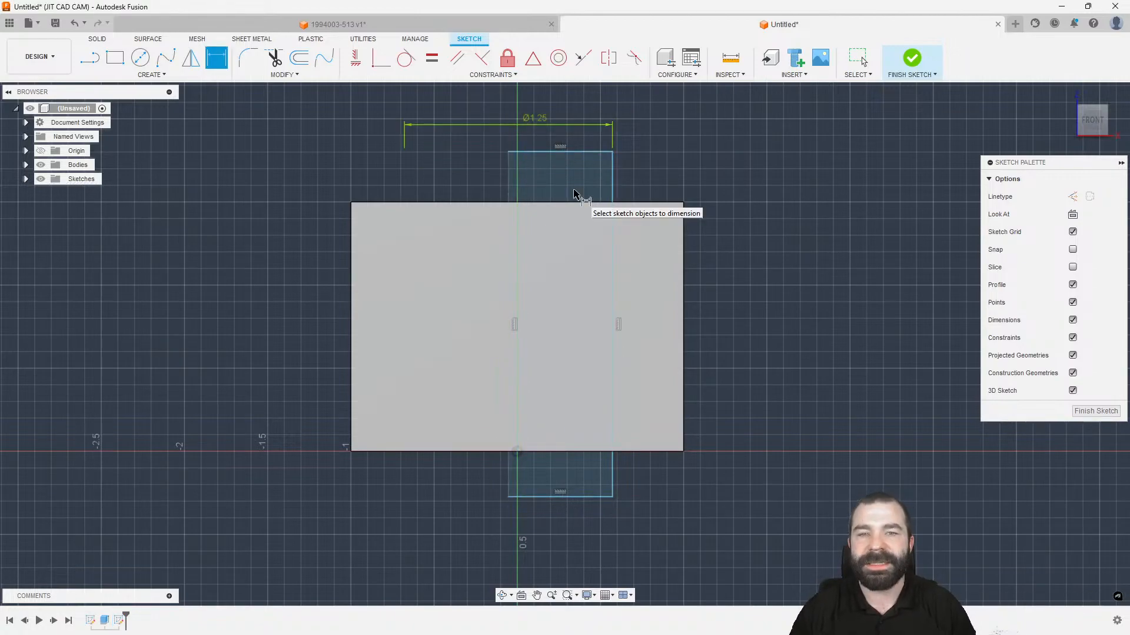
Sketch a small rectangle for the groove, extending outward from the tall rectangle's outer edge.
click(115, 58)
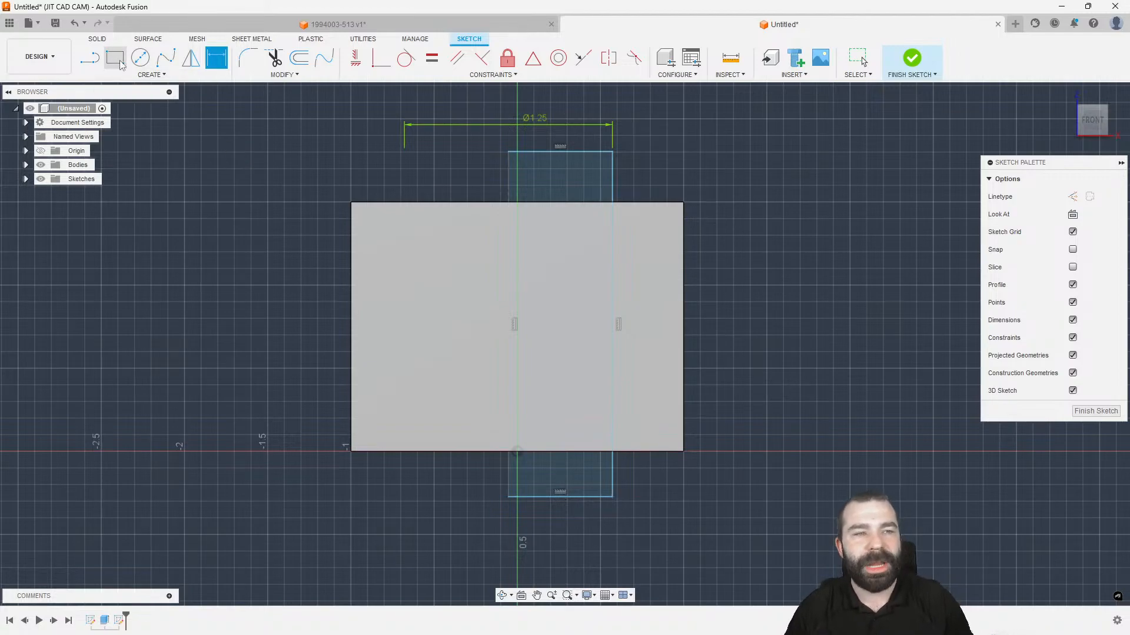
click(613, 279)
click(649, 344)
key(Escape)
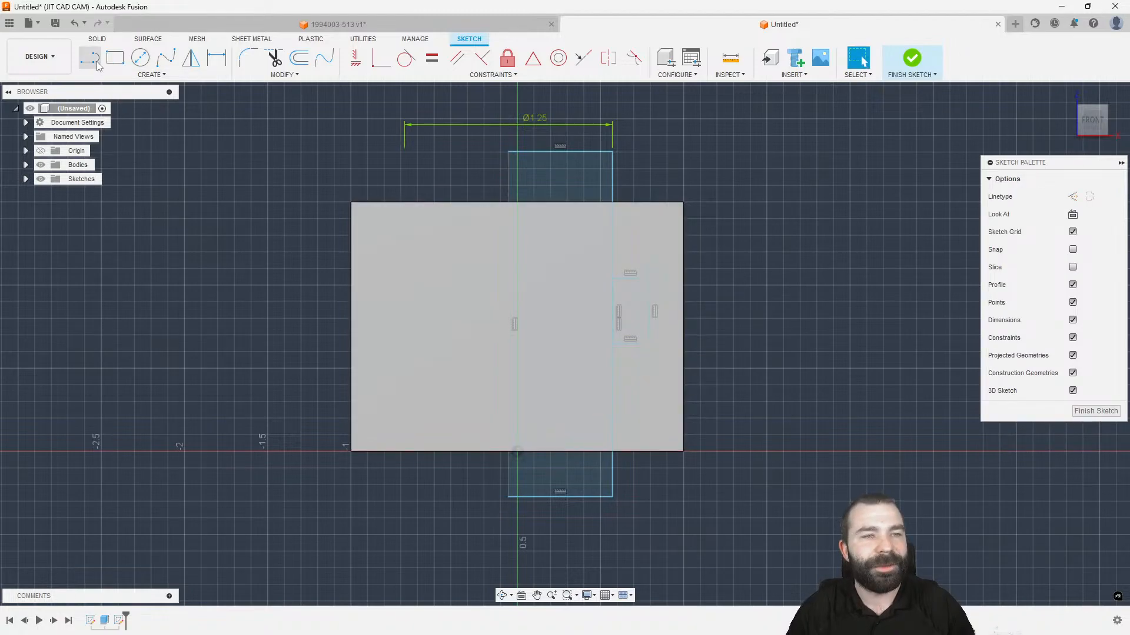
Draw a slanted line from the small rectangle's upper outer corner to its lower edge.
click(89, 57)
scroll(627, 306, up, 2)
drag(653, 275, 641, 335)
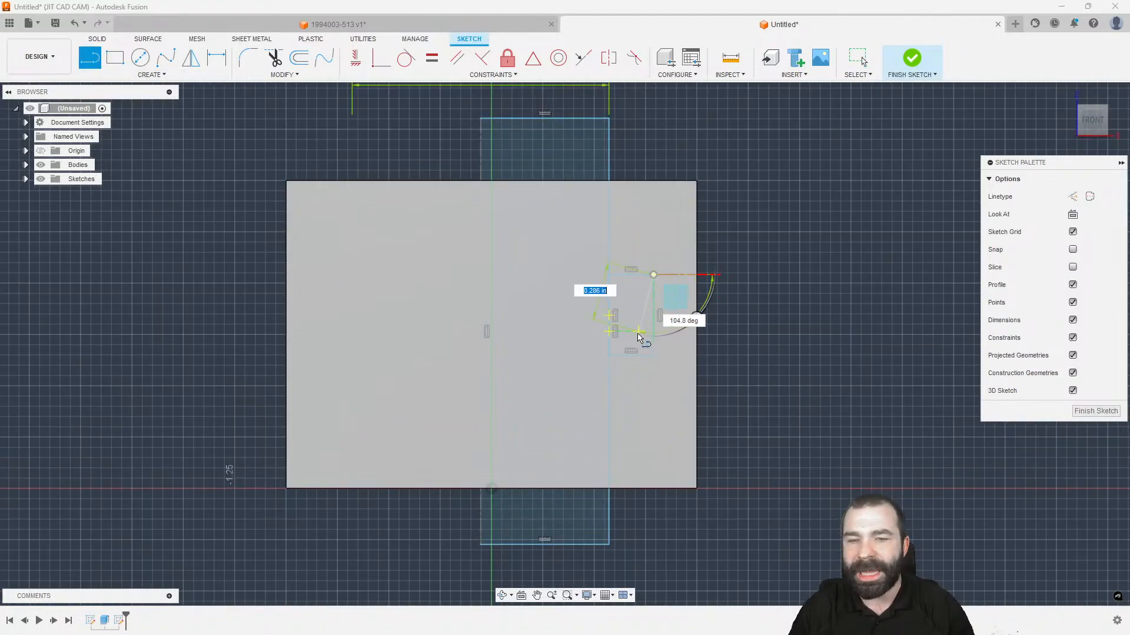
scroll(641, 351, up, 2)
click(640, 359)
scroll(629, 401, down, 2)
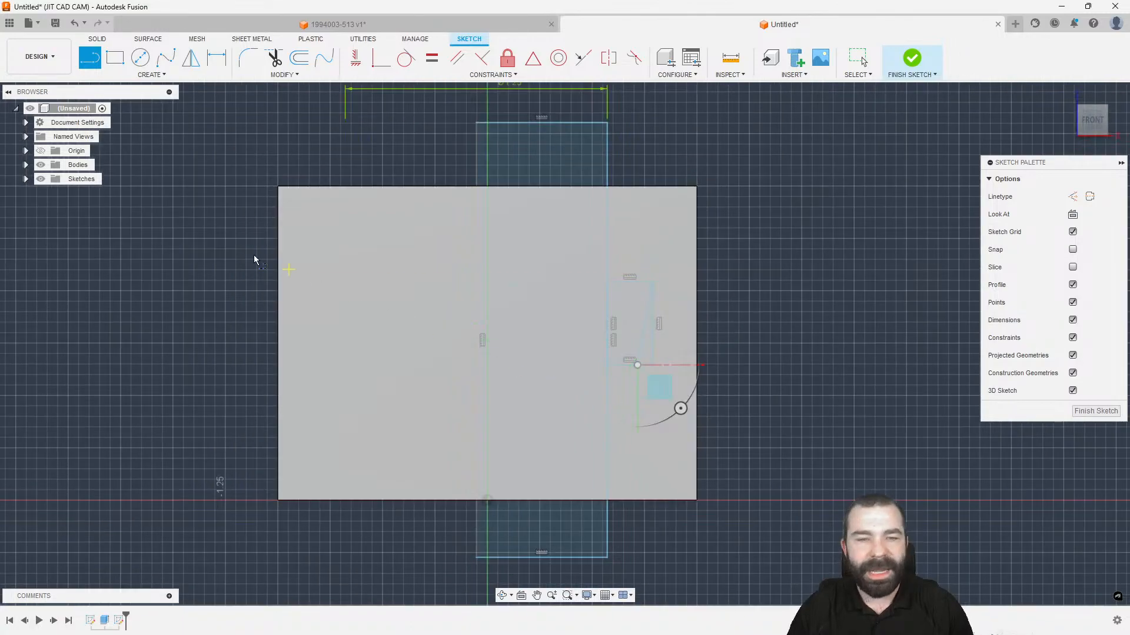
click(40, 165)
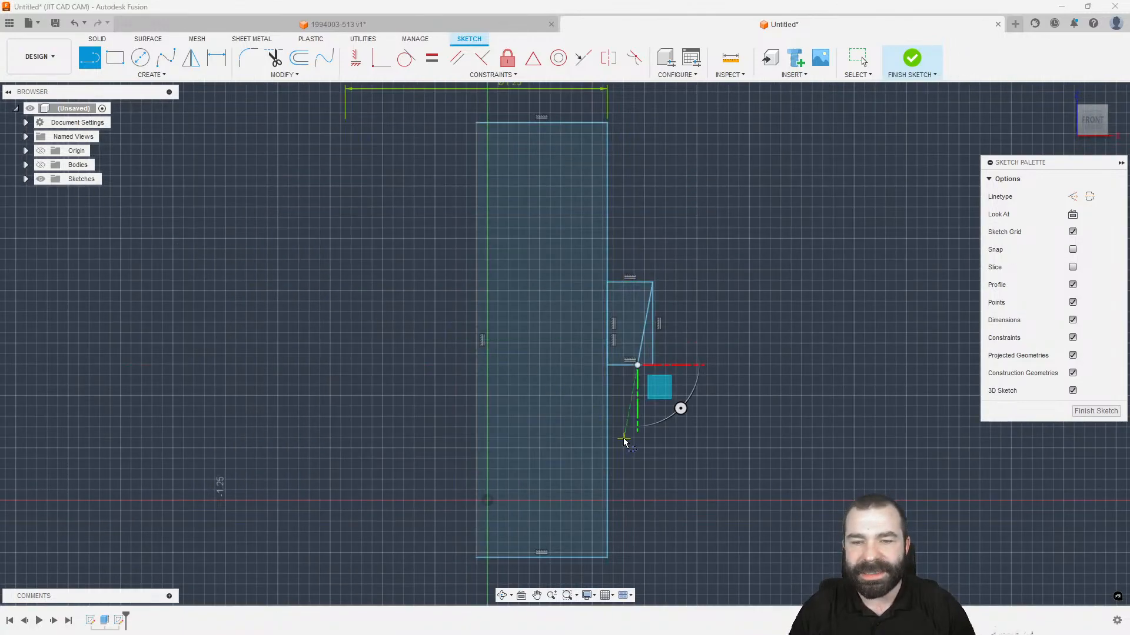
scroll(647, 471, up, 1)
key(Escape)
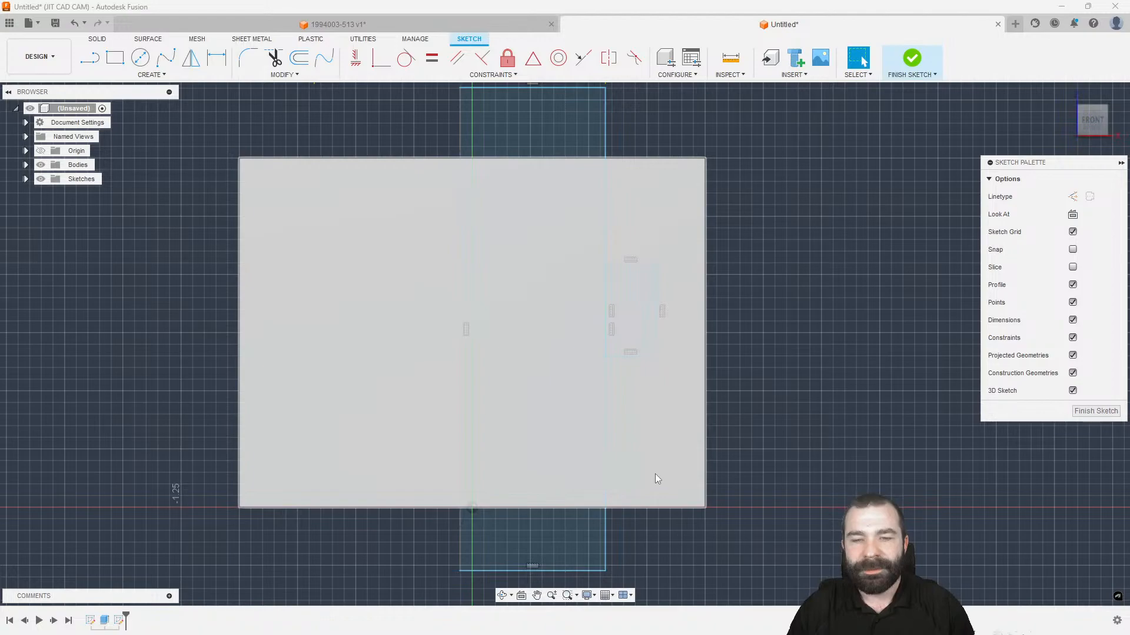
Hide the block's body to inspect the groove profile, and finish the sketch.
click(41, 164)
scroll(624, 412, down, 3)
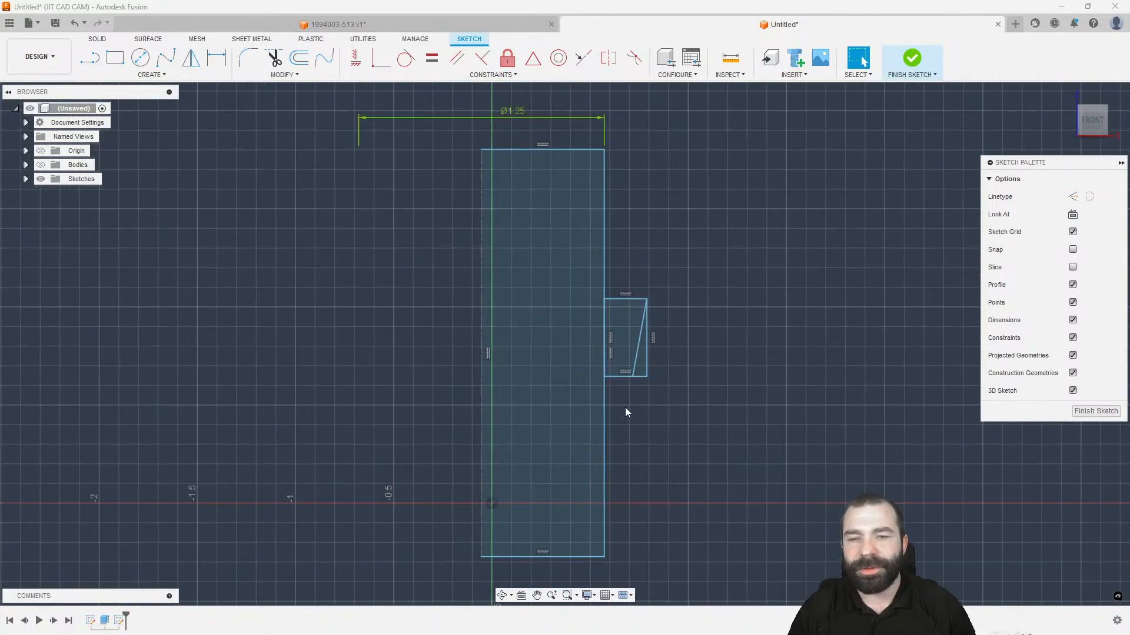
click(633, 357)
shift+click(603, 392)
click(688, 441)
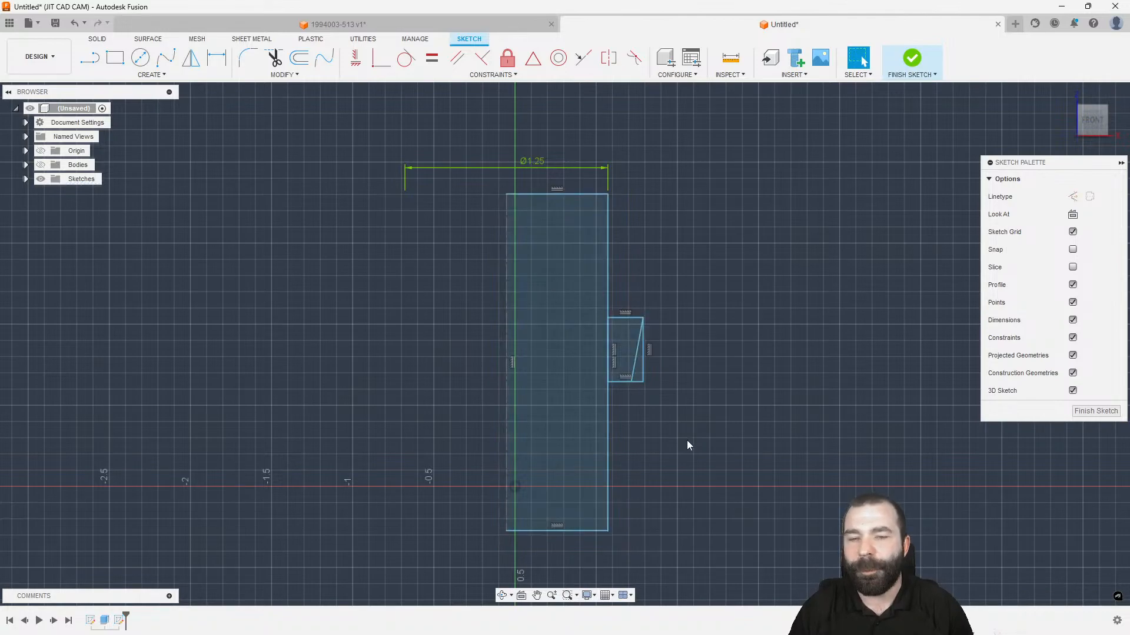
click(1096, 411)
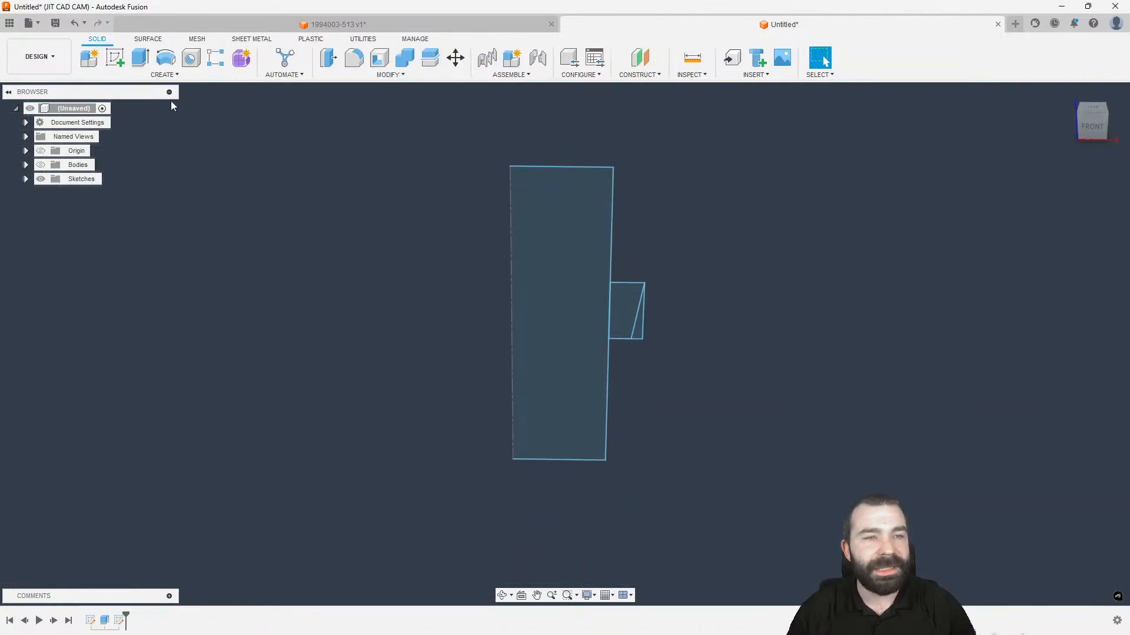
Show the body and cut it with a 360° Revolve of the tall rectangle and the slanted groove profile about the centerline.
click(166, 58)
click(540, 307)
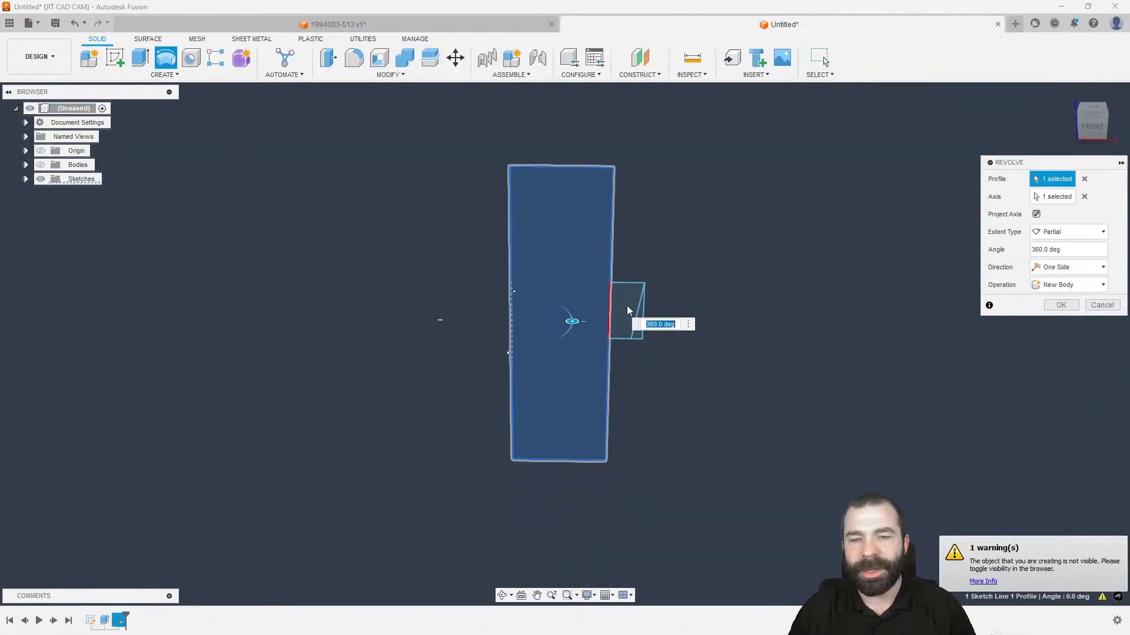
click(637, 324)
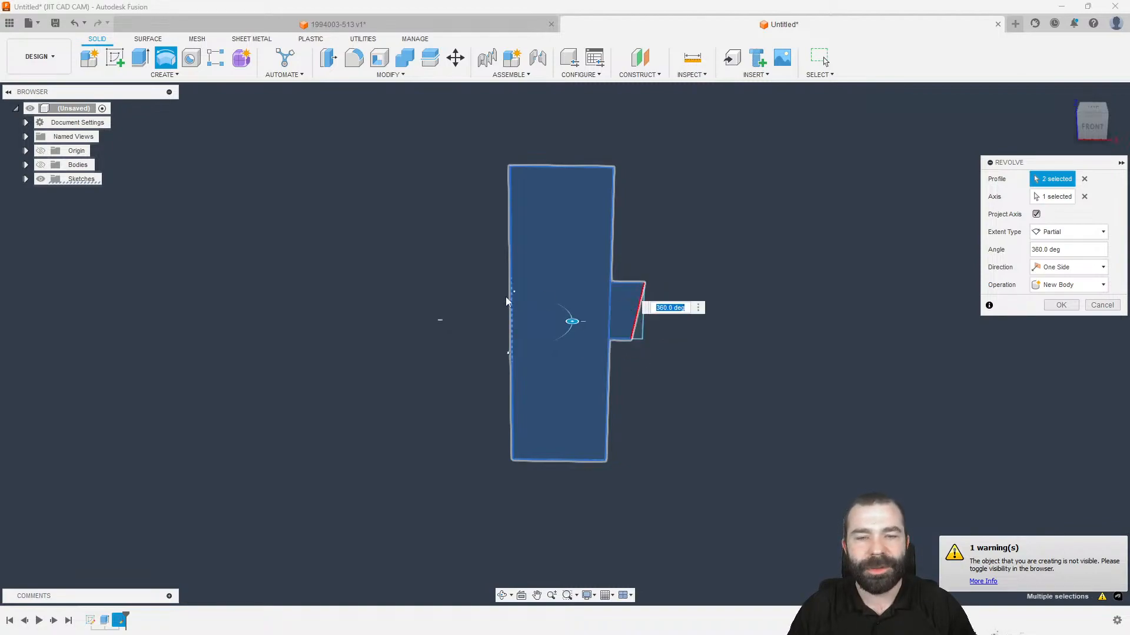
click(1048, 200)
shift+middle_drag(759, 276, 709, 283)
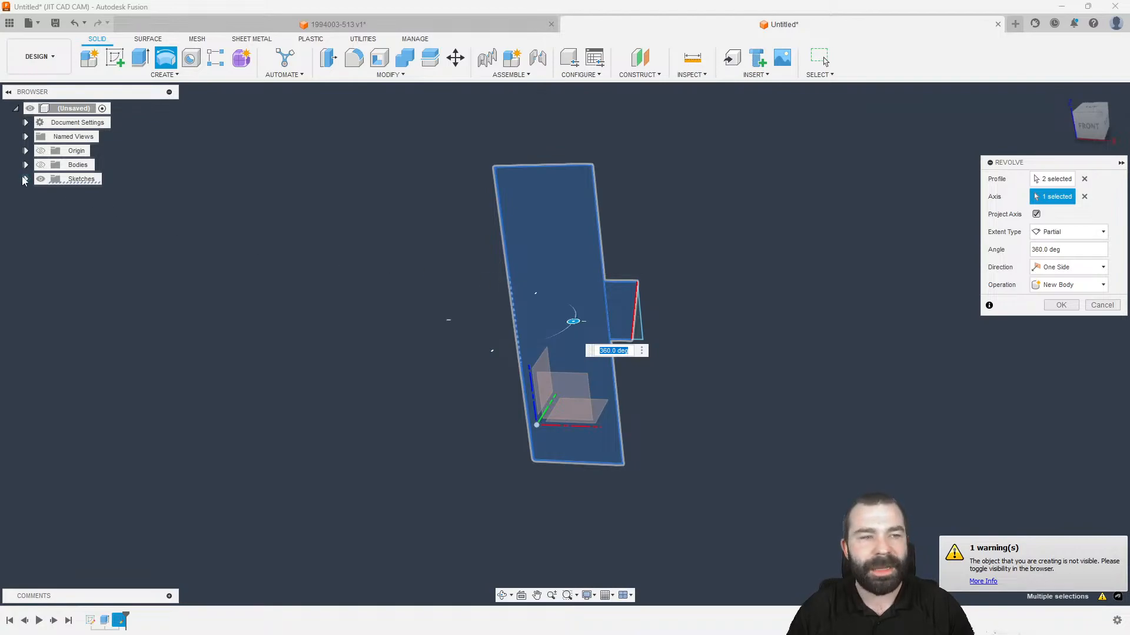
click(41, 165)
mouse_move(366, 260)
shift+middle_down()
mouse_move(373, 300)
mouse_move(375, 259)
shift+middle_up()
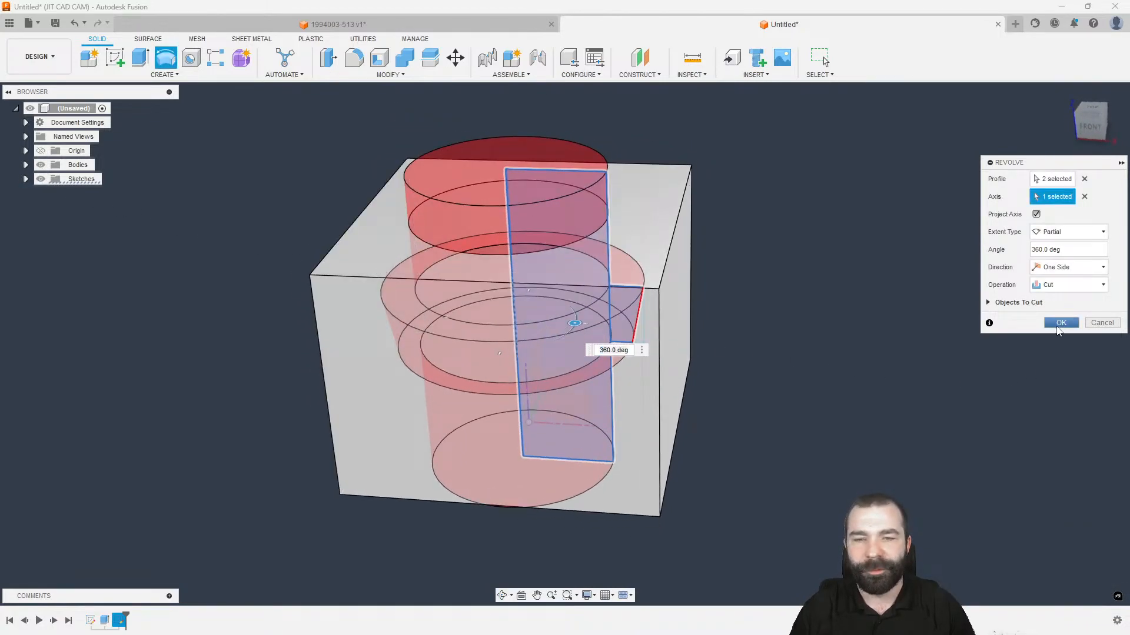
click(1059, 323)
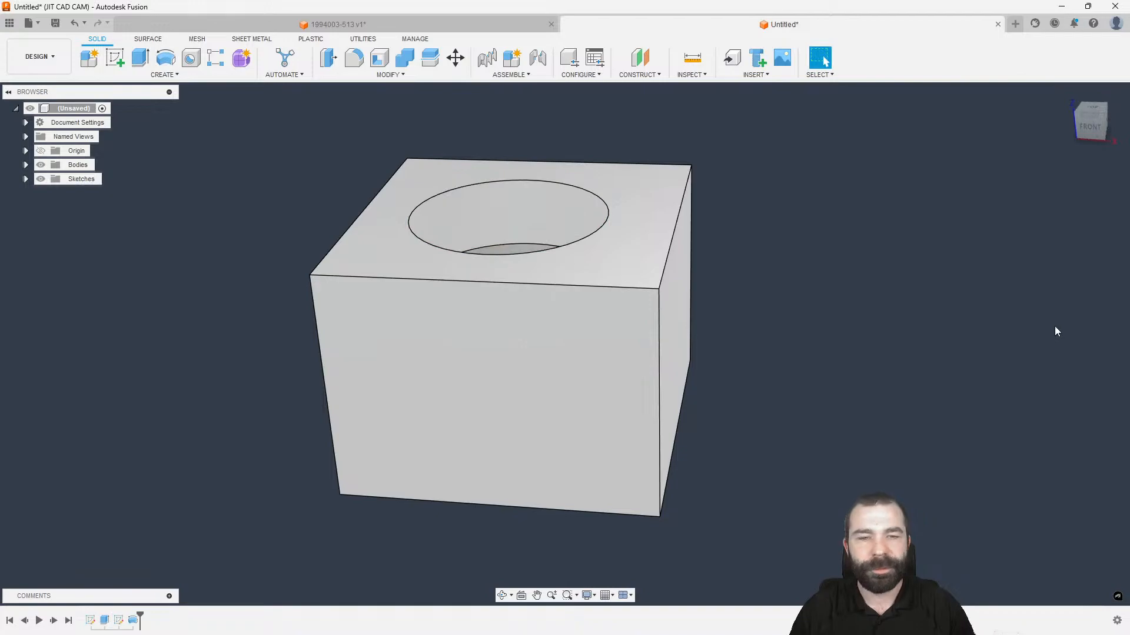
Create a section analysis of the block on the XZ plane with the cut direction flipped, exposing the bore and groove.
click(691, 75)
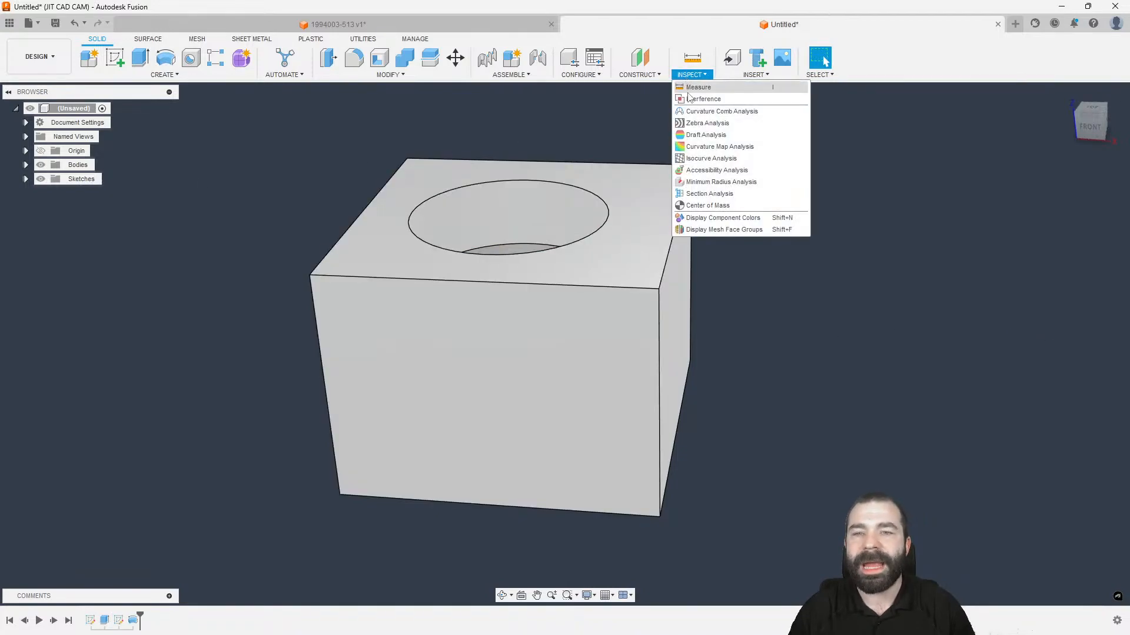
click(711, 194)
click(564, 406)
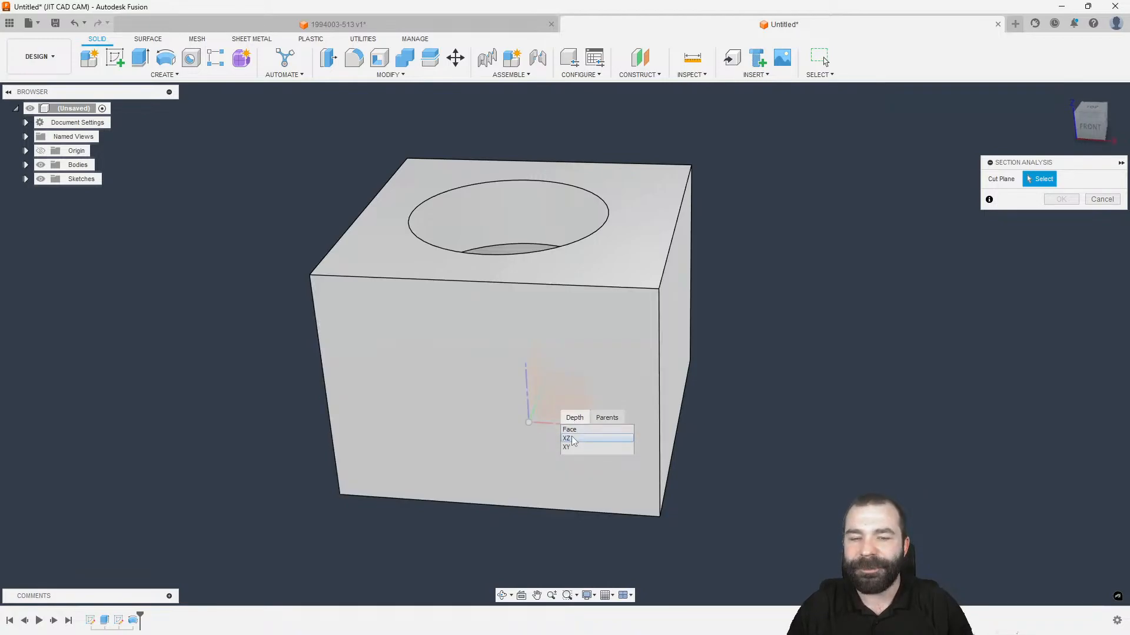
click(568, 438)
click(1040, 249)
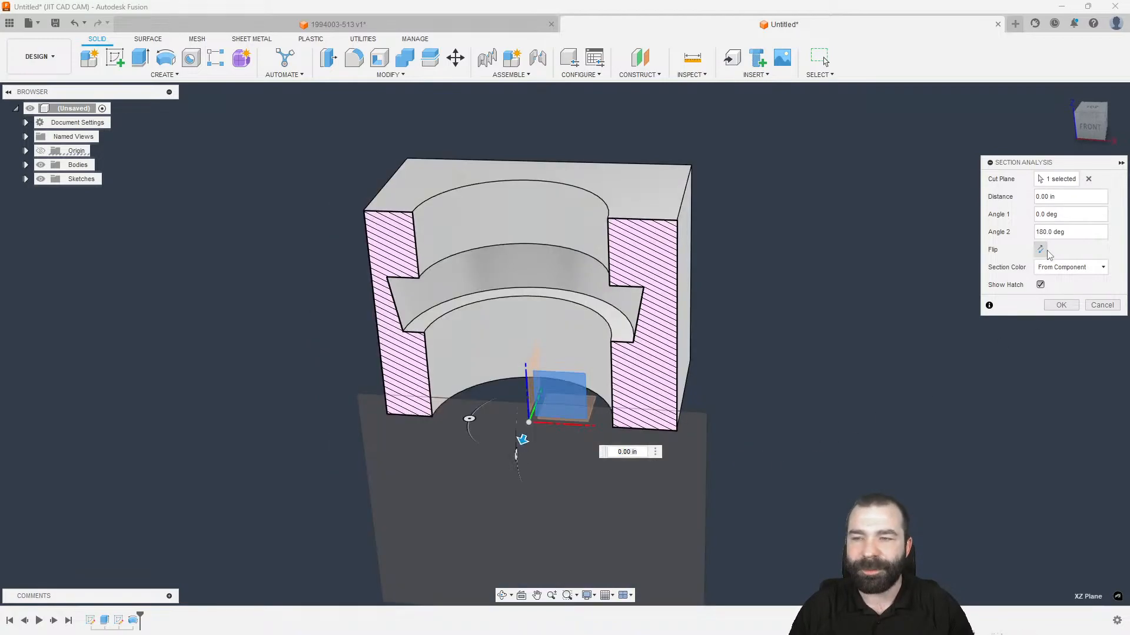
click(1060, 305)
shift+middle_drag(841, 380, 806, 370)
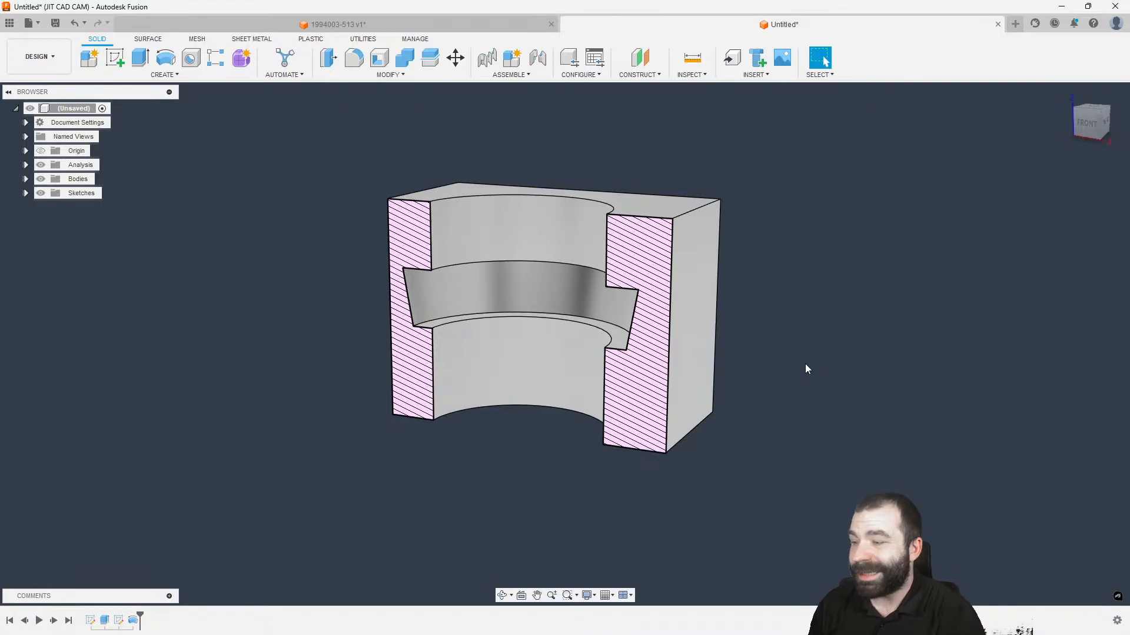
In the Manufacture workspace, edit the Circular1 operation, clear its missing references, and select the slanted groove wall as its circular face.
click(38, 56)
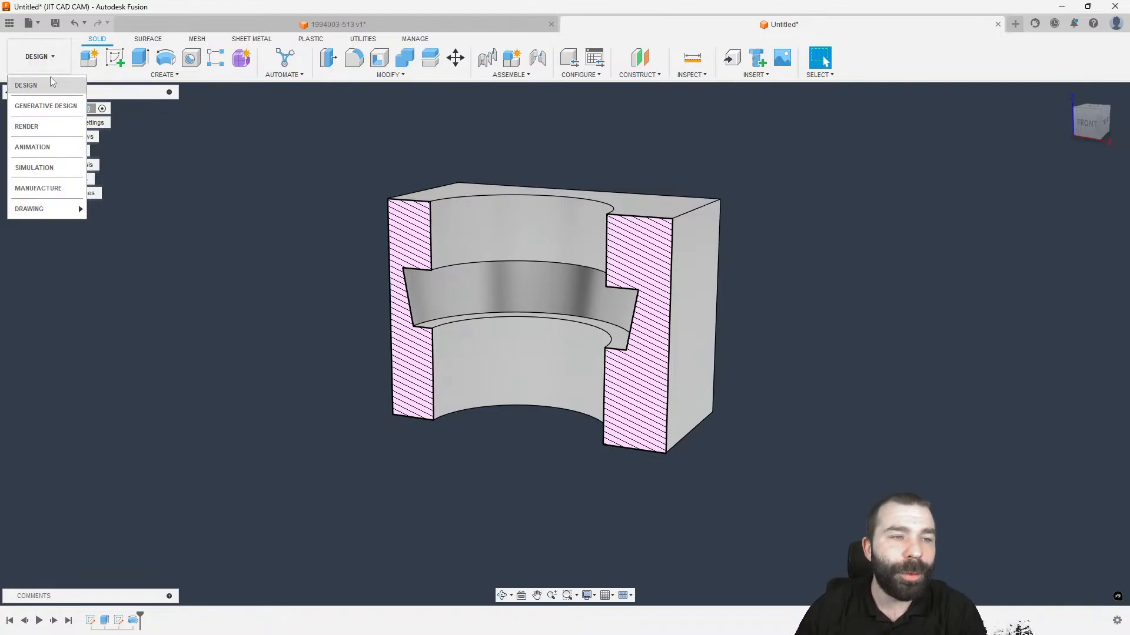
click(40, 189)
click(98, 251)
double_click(96, 250)
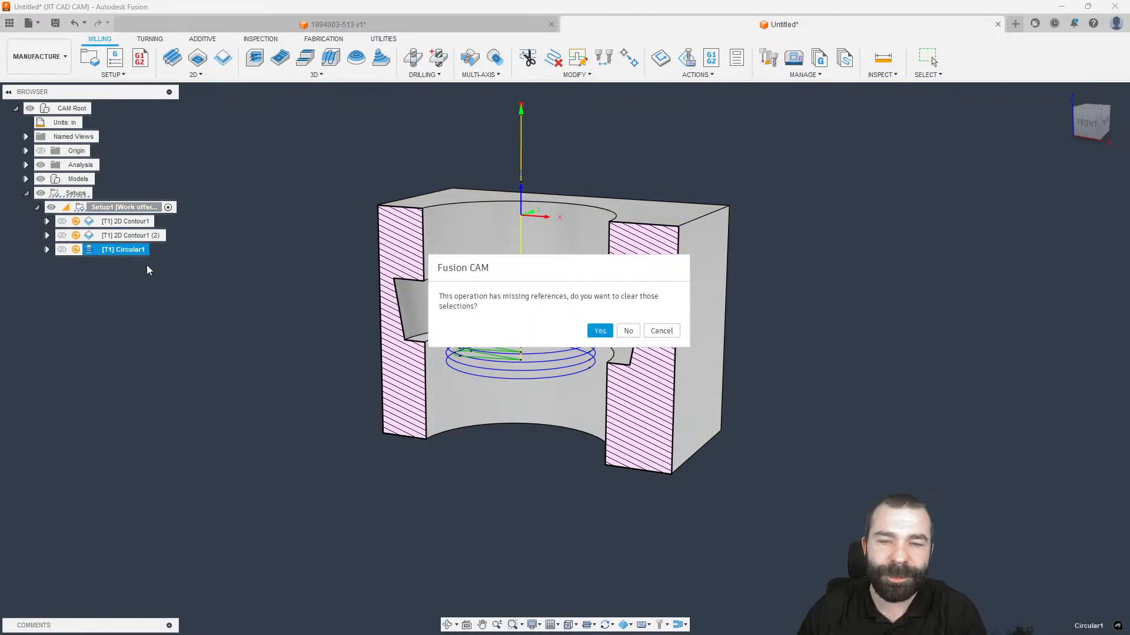
click(599, 330)
click(1040, 179)
click(1022, 179)
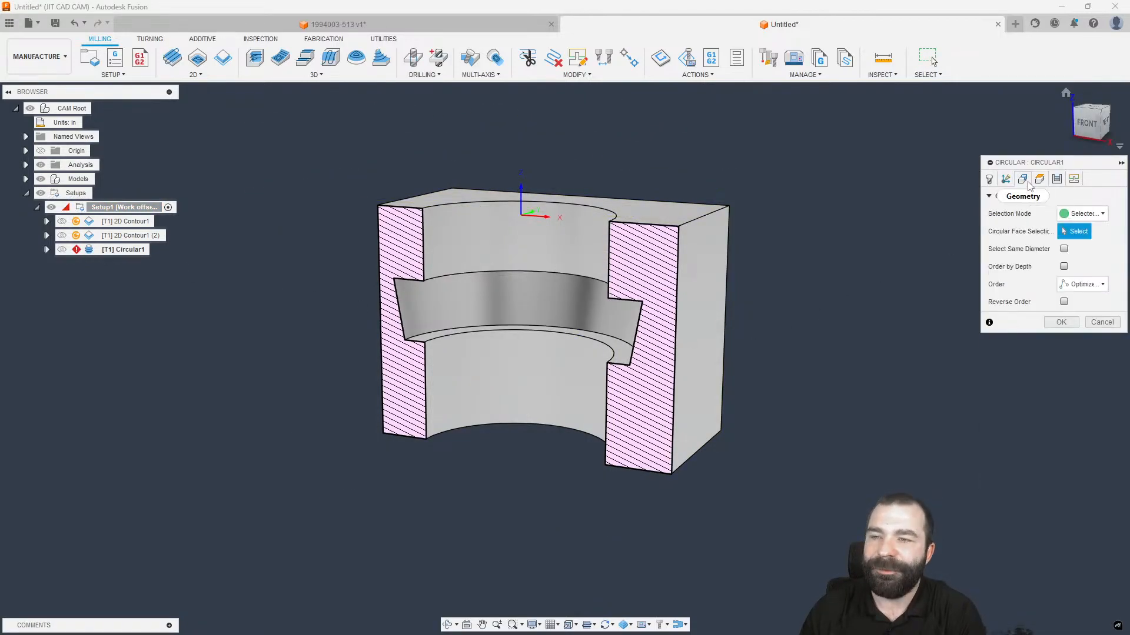
click(562, 309)
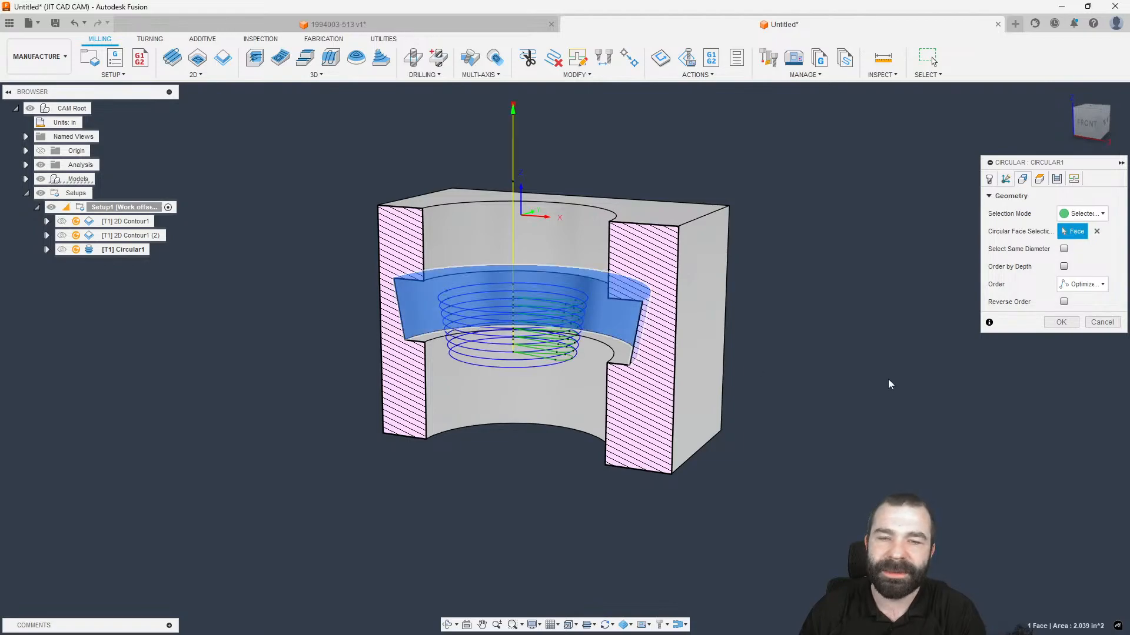
click(1059, 323)
click(1085, 123)
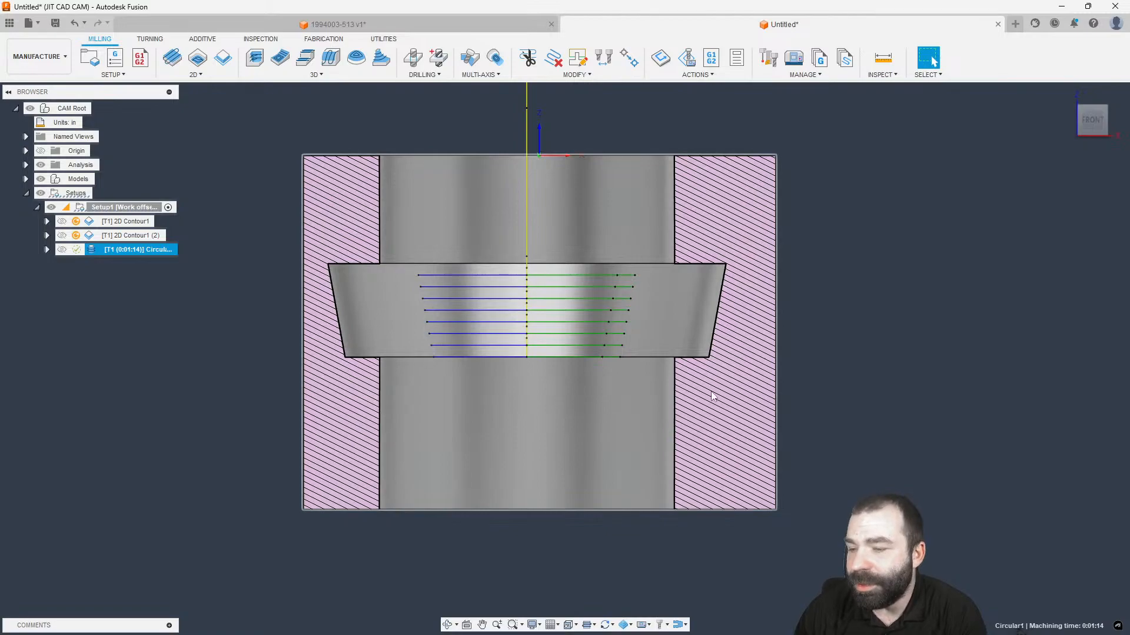
Create a derived 2D Bore operation from Circular1 for the slanted groove wall, keeping the inherited tool and feeds.
right_click(107, 254)
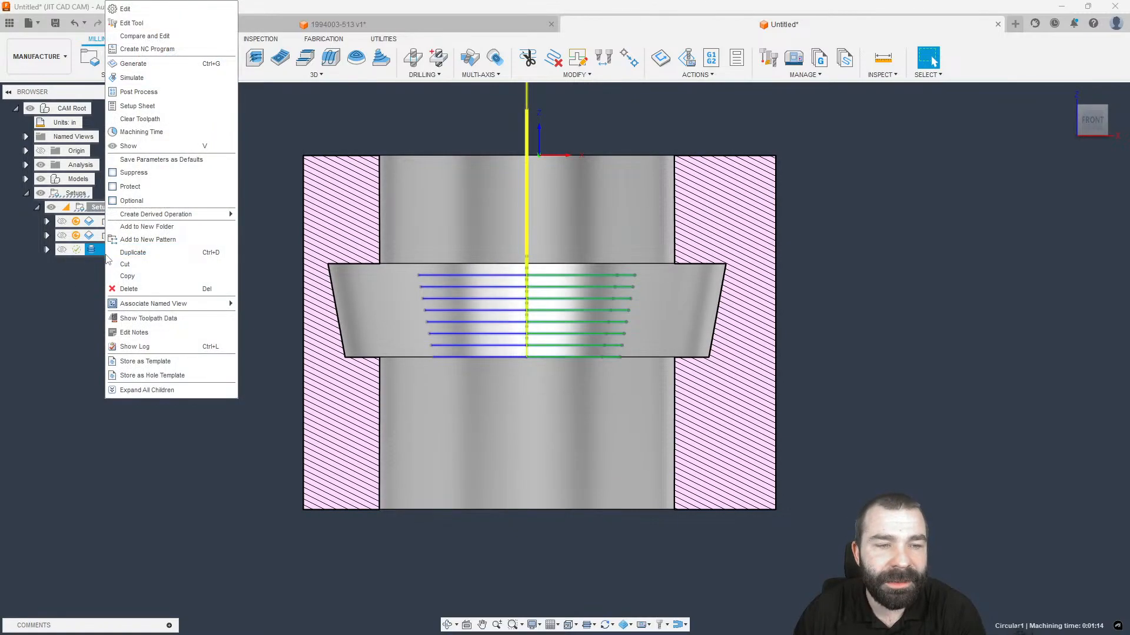
mouse_move(224, 215)
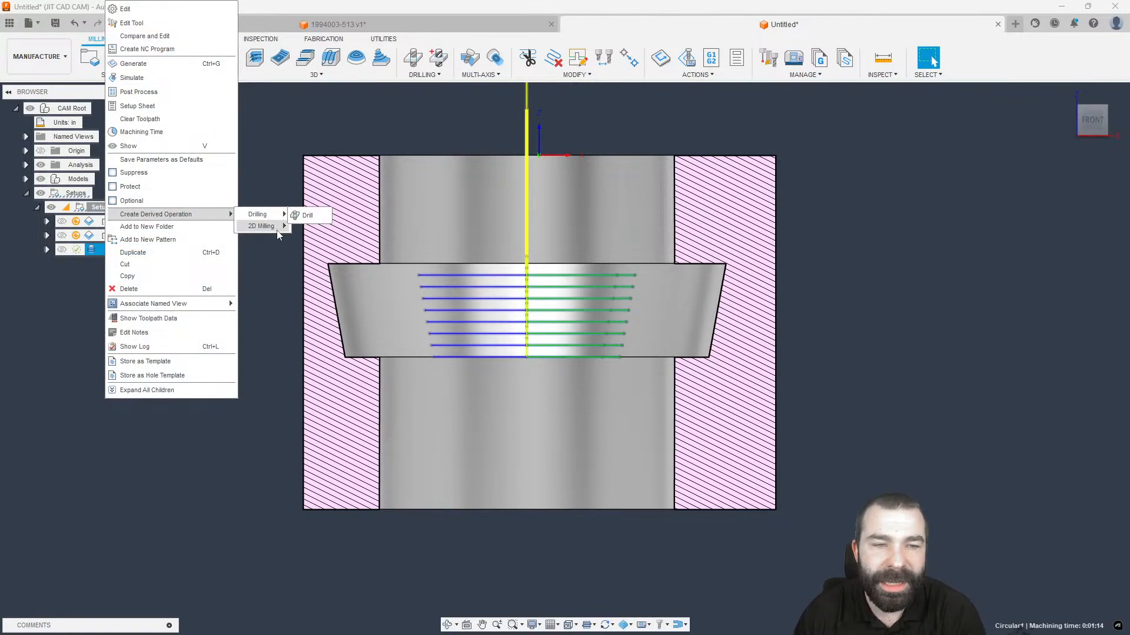
mouse_move(279, 234)
click(317, 319)
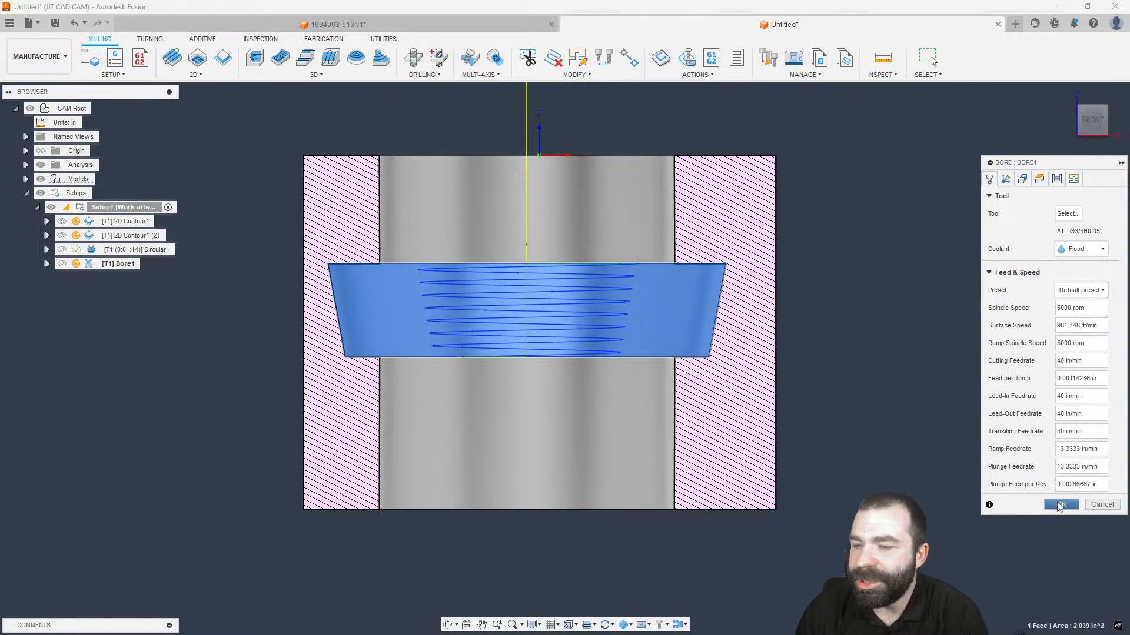
click(1060, 506)
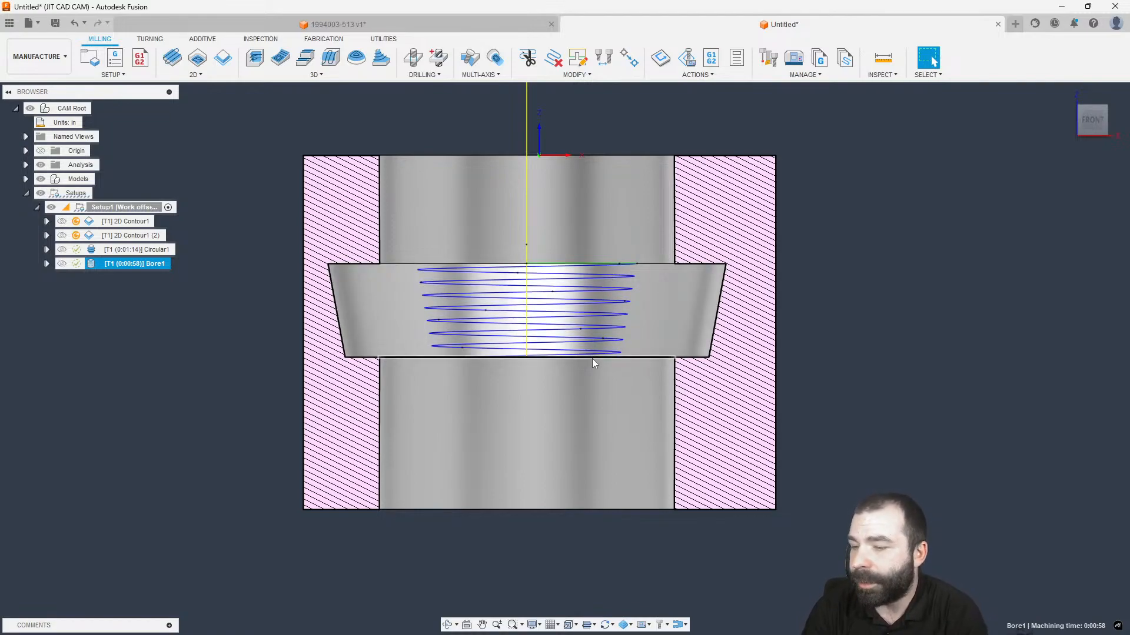
shift+middle_drag(595, 308, 548, 257)
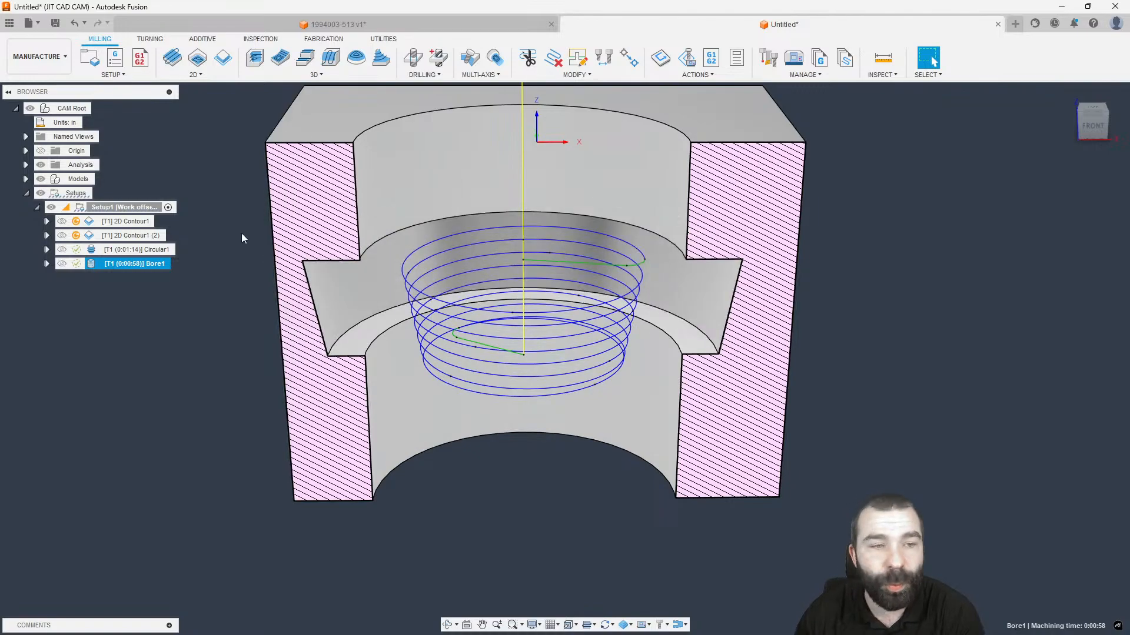
Edit the 2D Contour1 (2) operation, clear its missing references, and select the groove's upper outer edge as the closed contour.
click(134, 233)
click(135, 225)
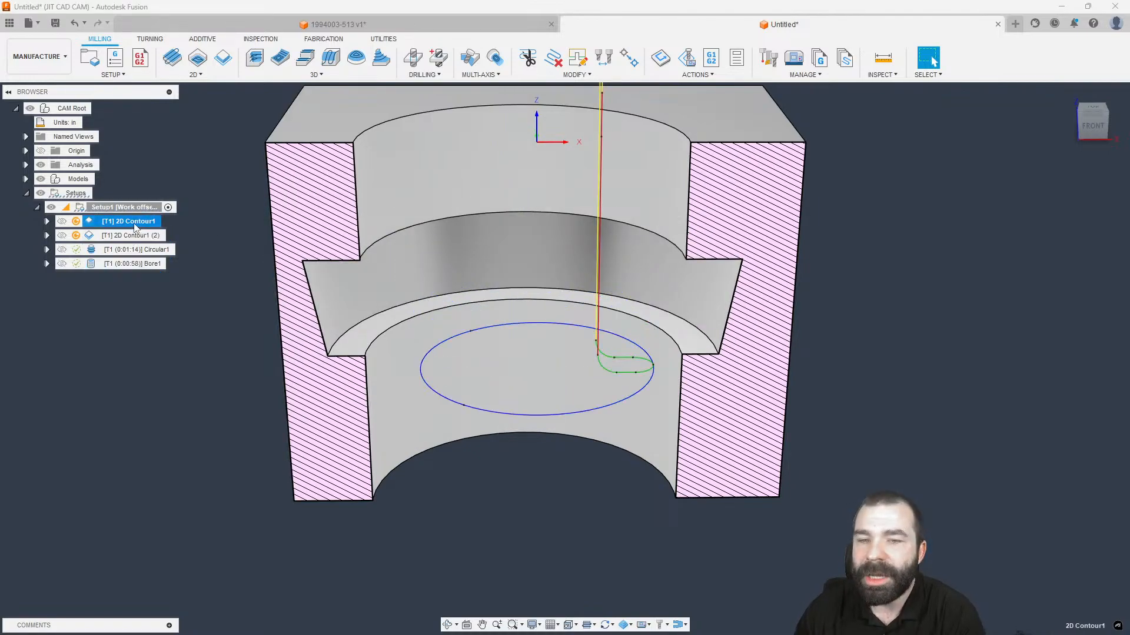
click(145, 237)
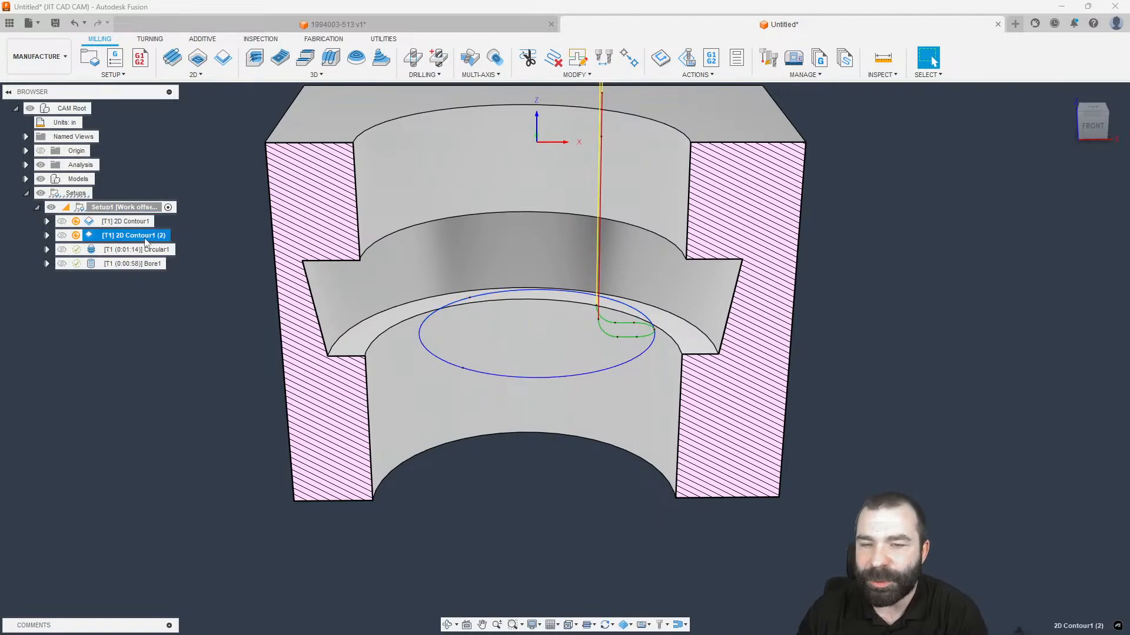
double_click(117, 239)
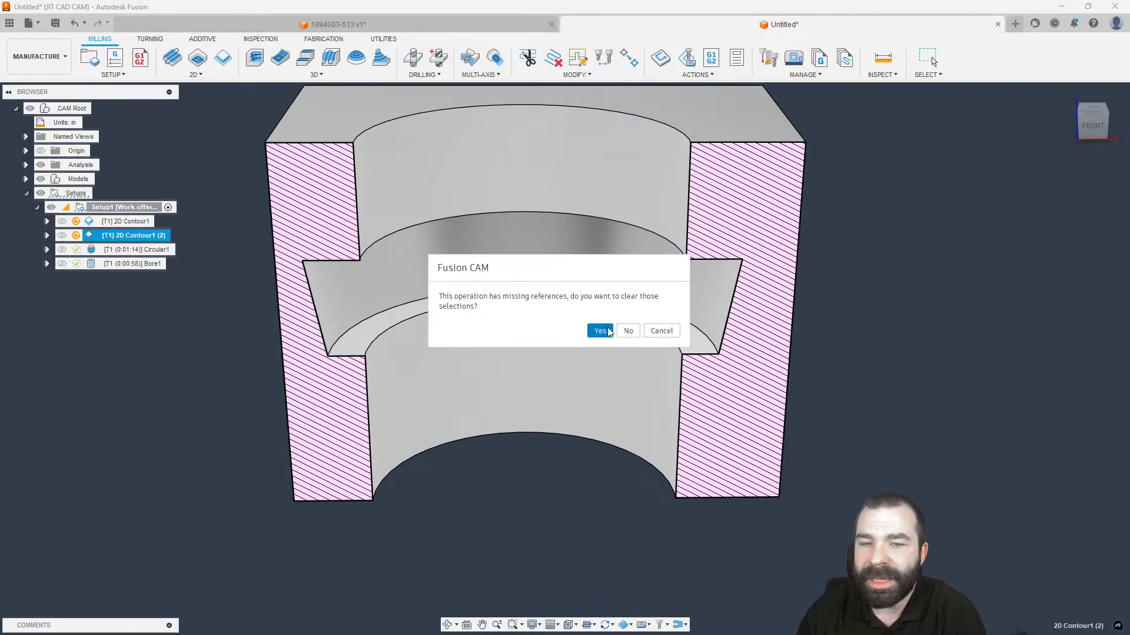
click(600, 332)
click(1057, 253)
shift+middle_drag(703, 301, 705, 276)
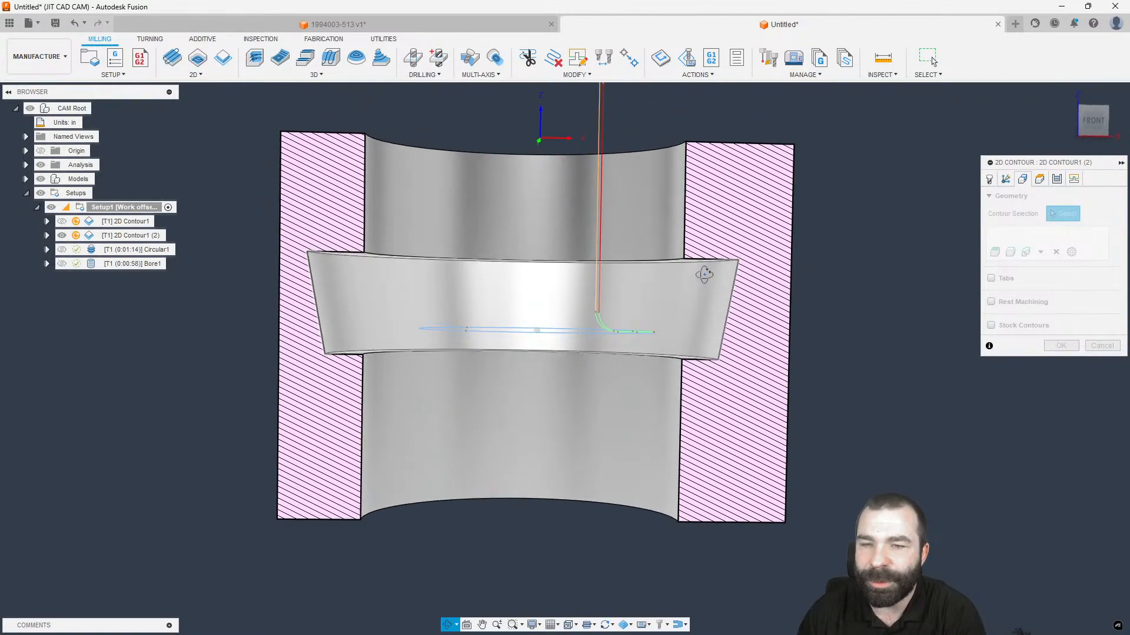
click(712, 263)
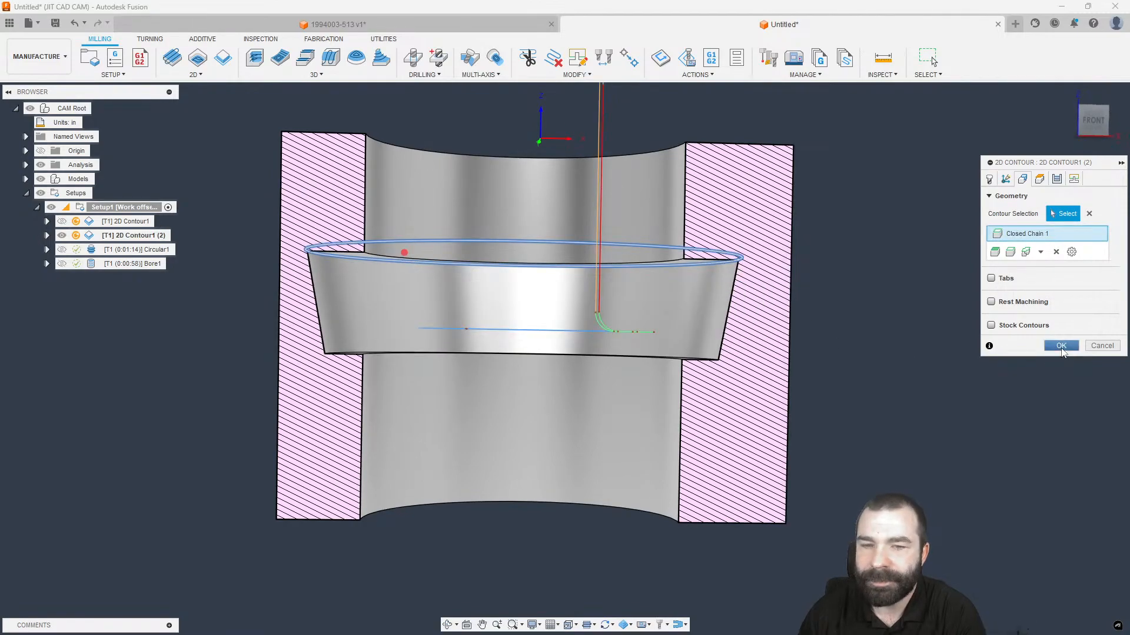
click(1061, 347)
mouse_move(763, 317)
shift+middle_down()
mouse_move(769, 328)
mouse_move(742, 321)
shift+middle_up()
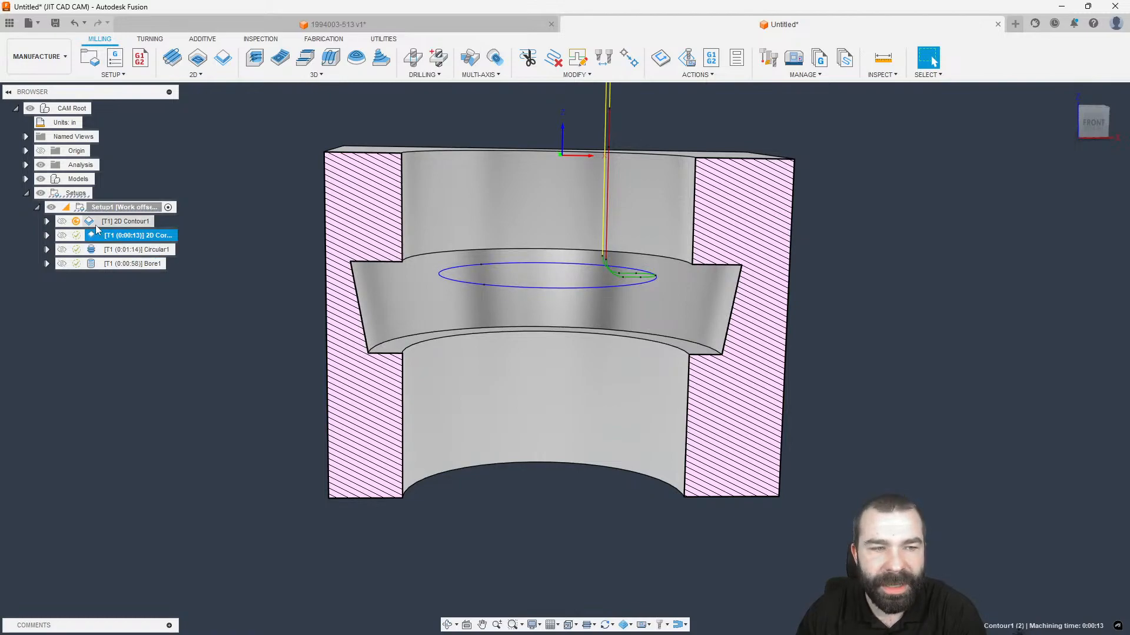
Inspect the Bore1 helical toolpath inside the tapered groove from an elevated angle.
click(92, 264)
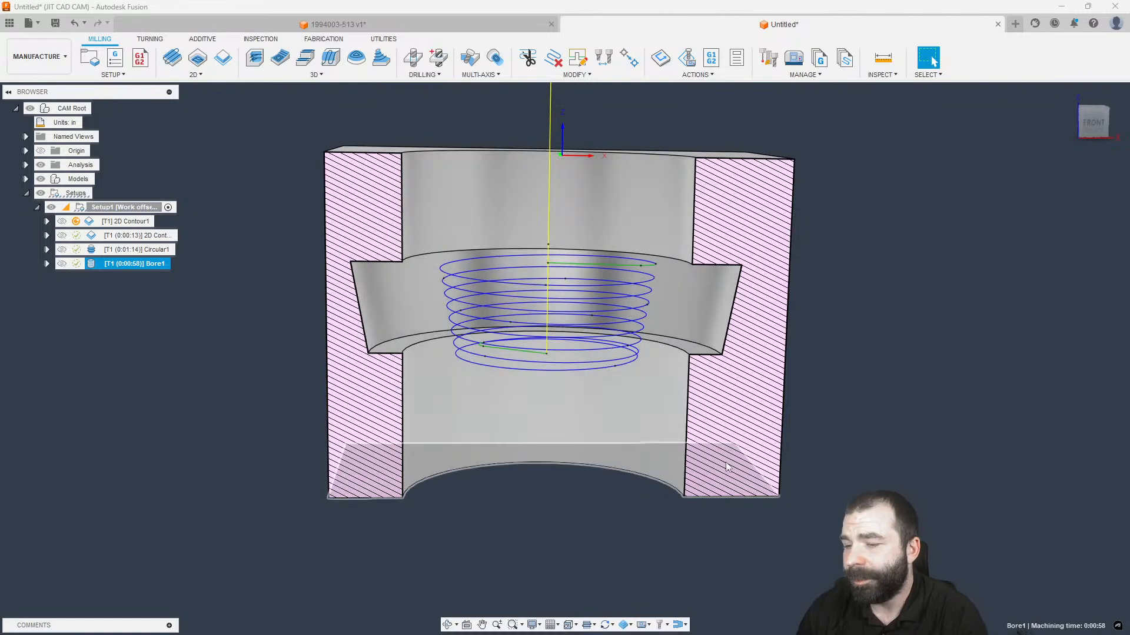
shift+middle_drag(598, 313, 582, 321)
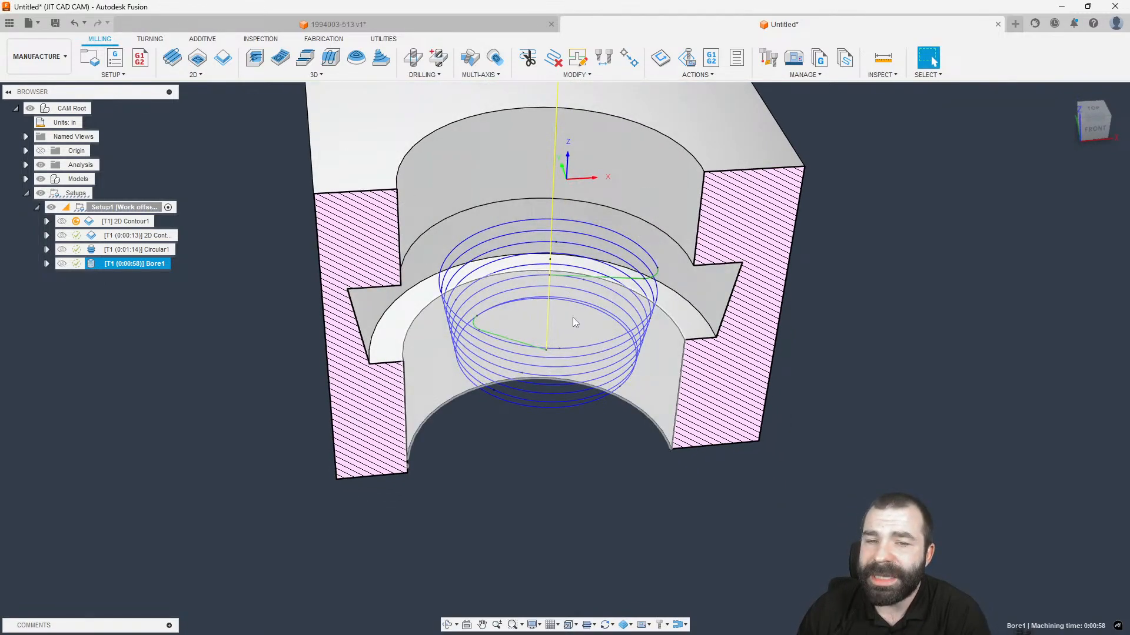
scroll(571, 412, down, 3)
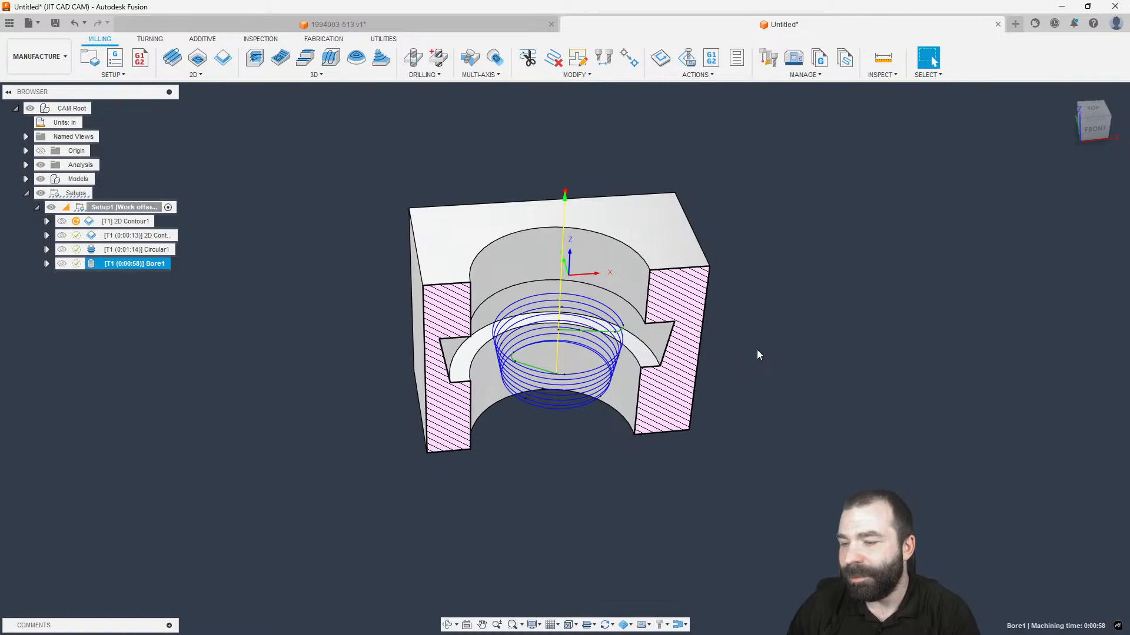
click(354, 18)
scroll(461, 228, down, 3)
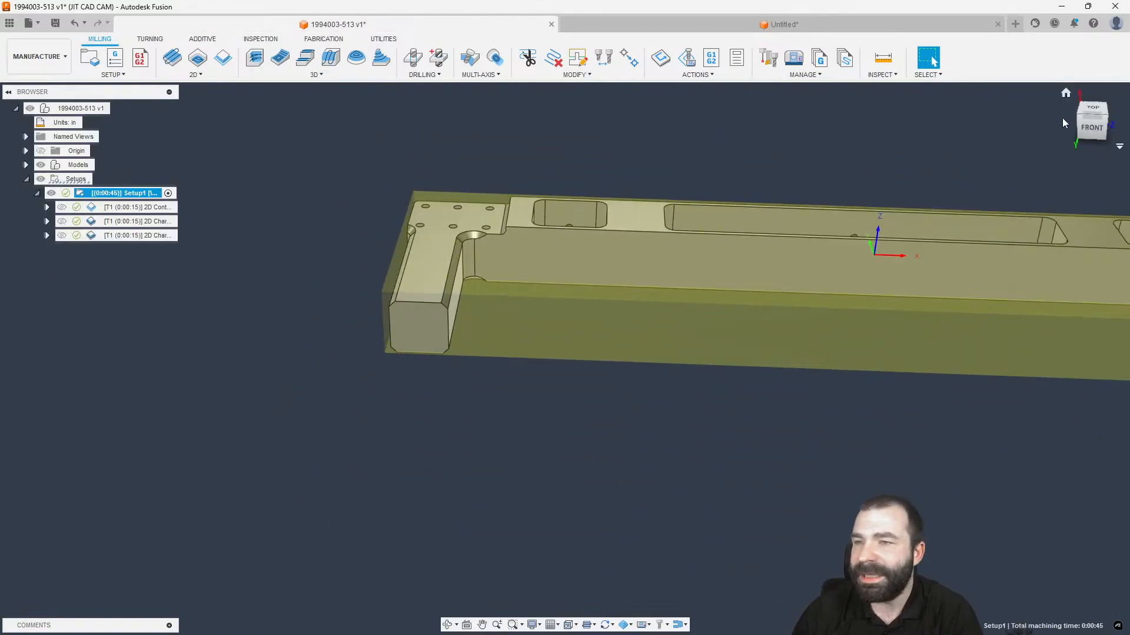
click(1089, 107)
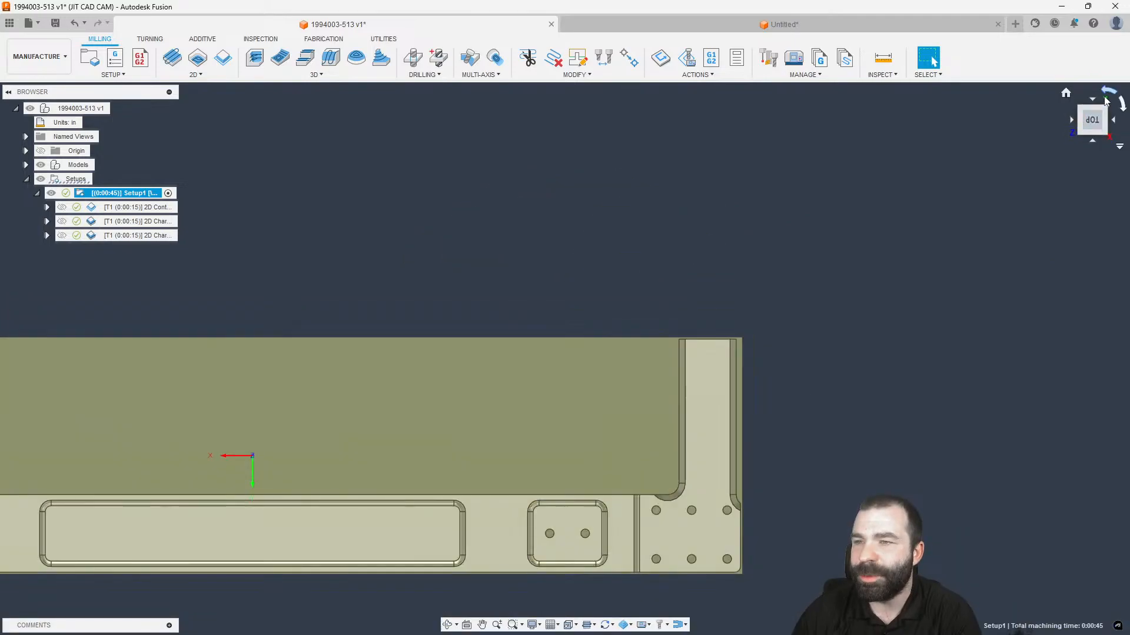
click(1107, 98)
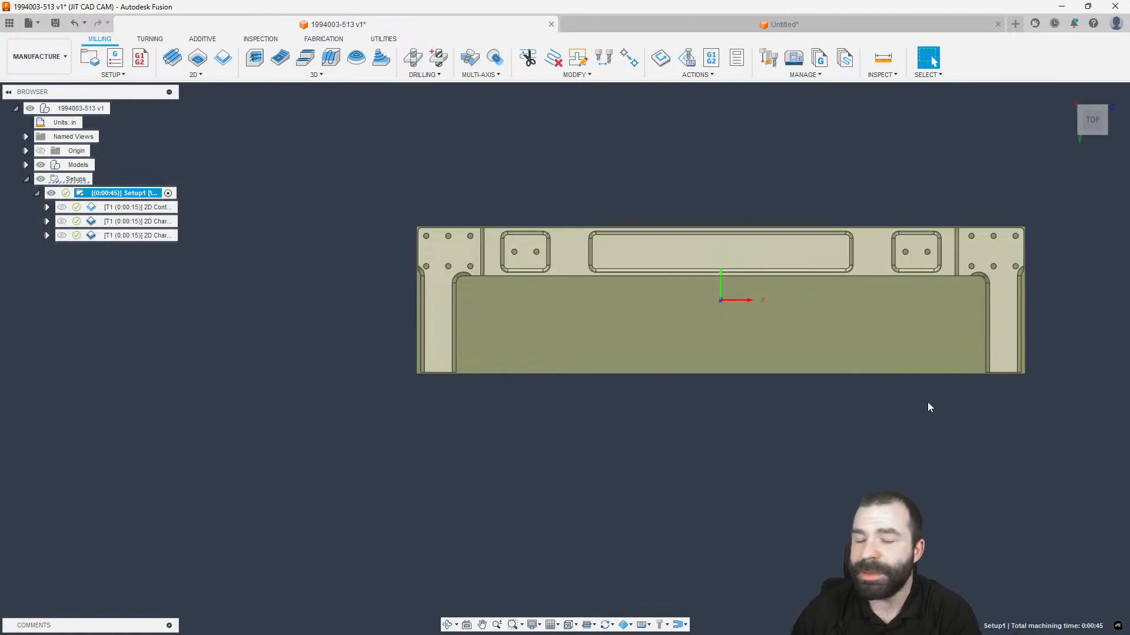
scroll(227, 259, down, 1)
click(67, 70)
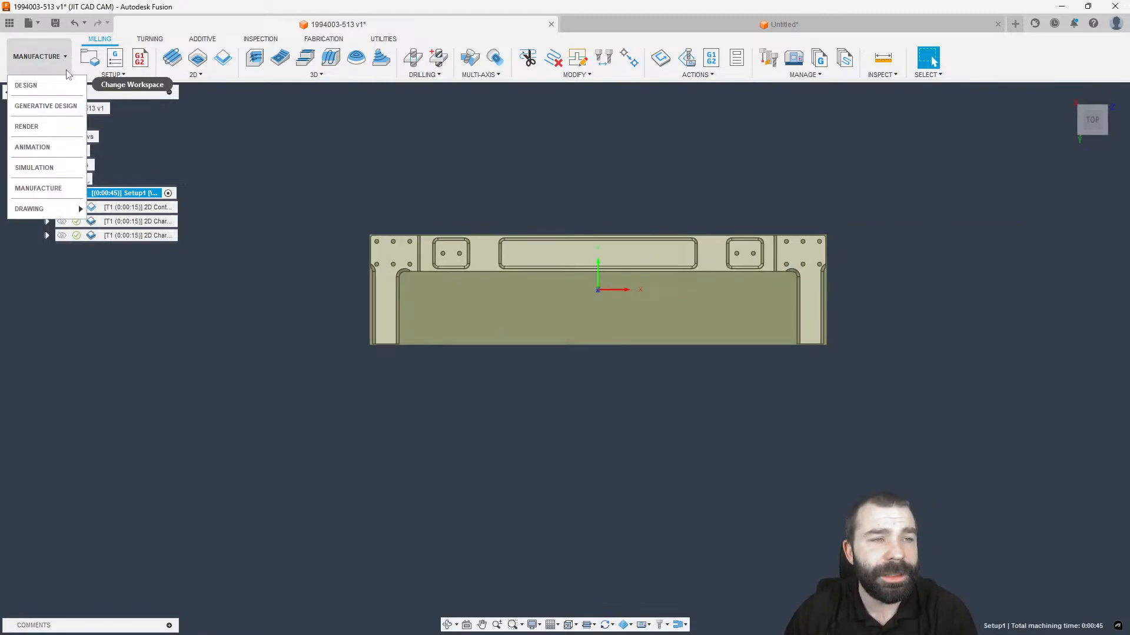
click(26, 85)
shift+middle_drag(192, 336, 256, 247)
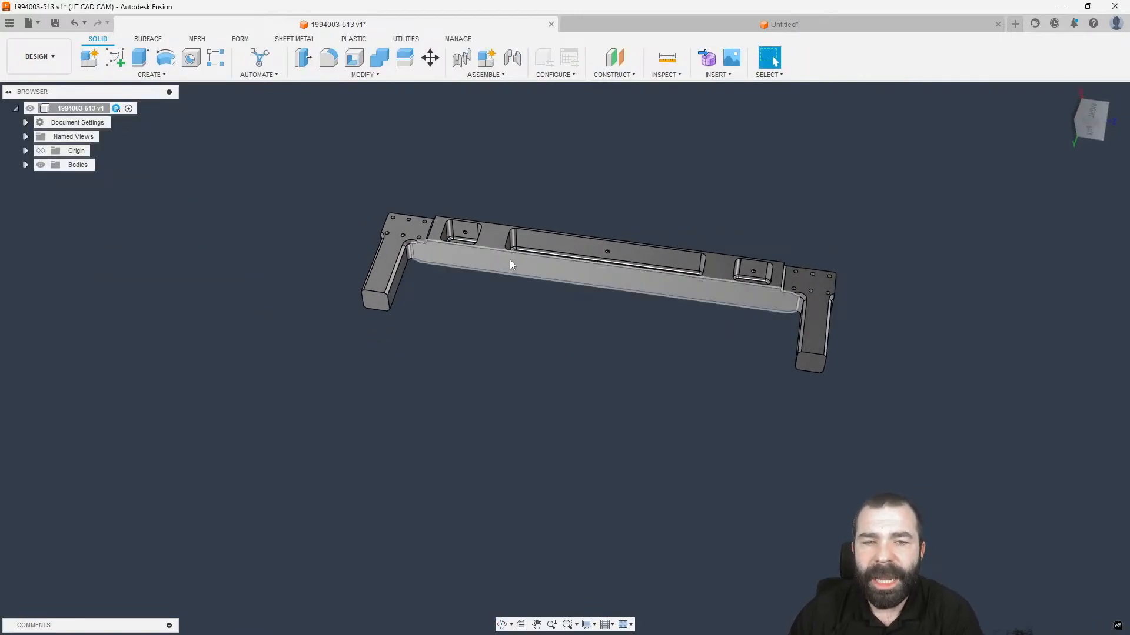
scroll(509, 260, up, 1)
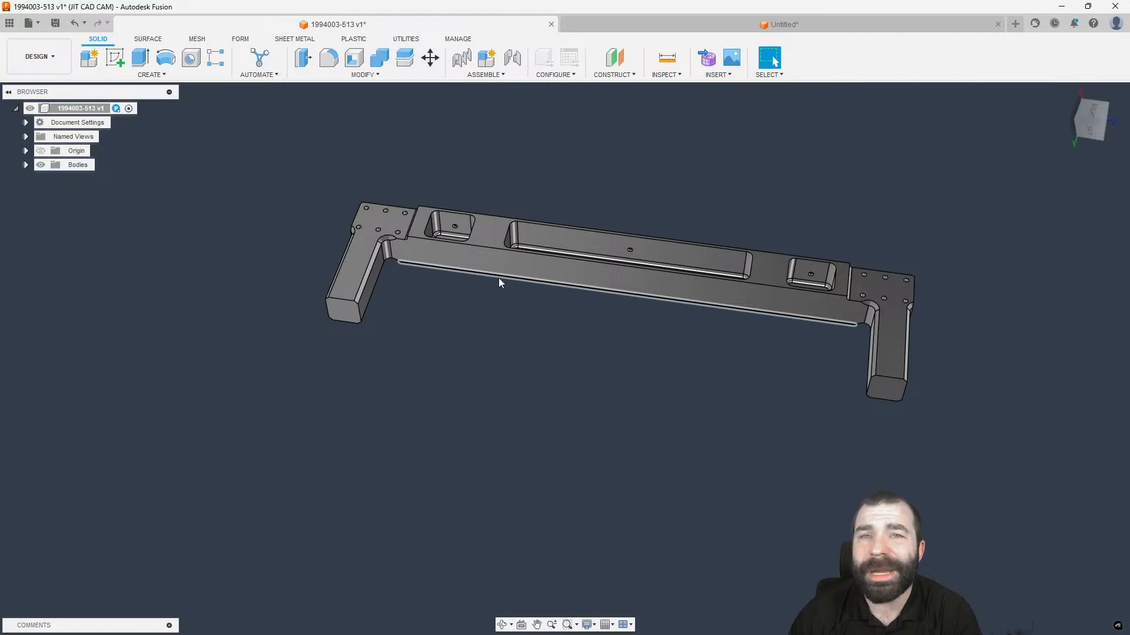
Start a sketch on the part's pocketed top face and draw a rectangle enclosing the whole part with a small margin.
click(116, 59)
click(496, 233)
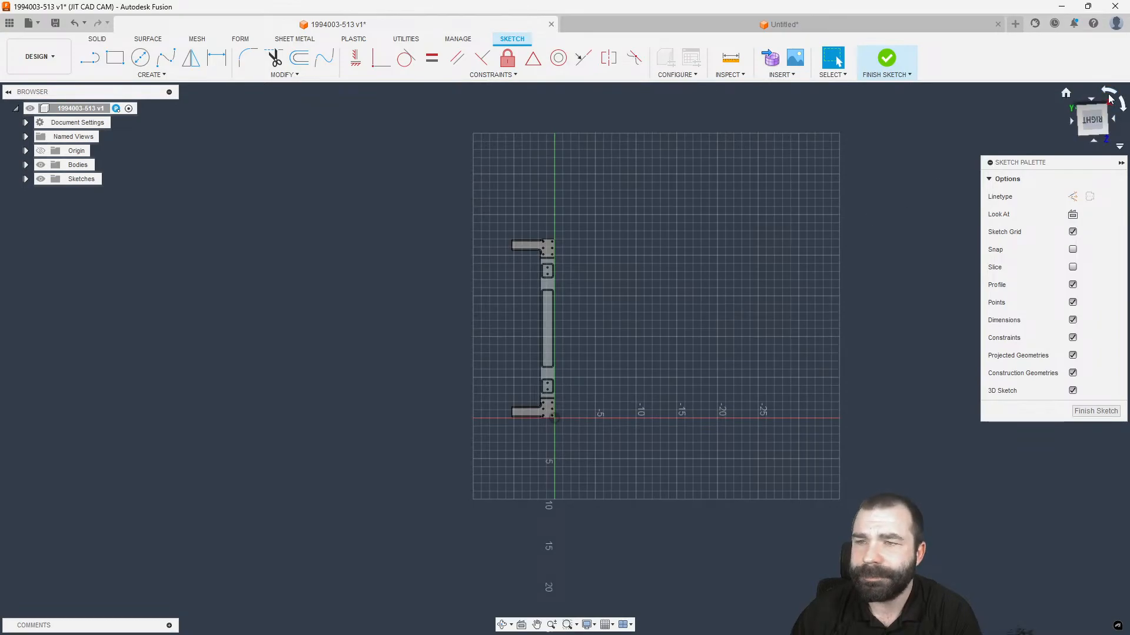
click(1110, 97)
scroll(497, 436, up, 3)
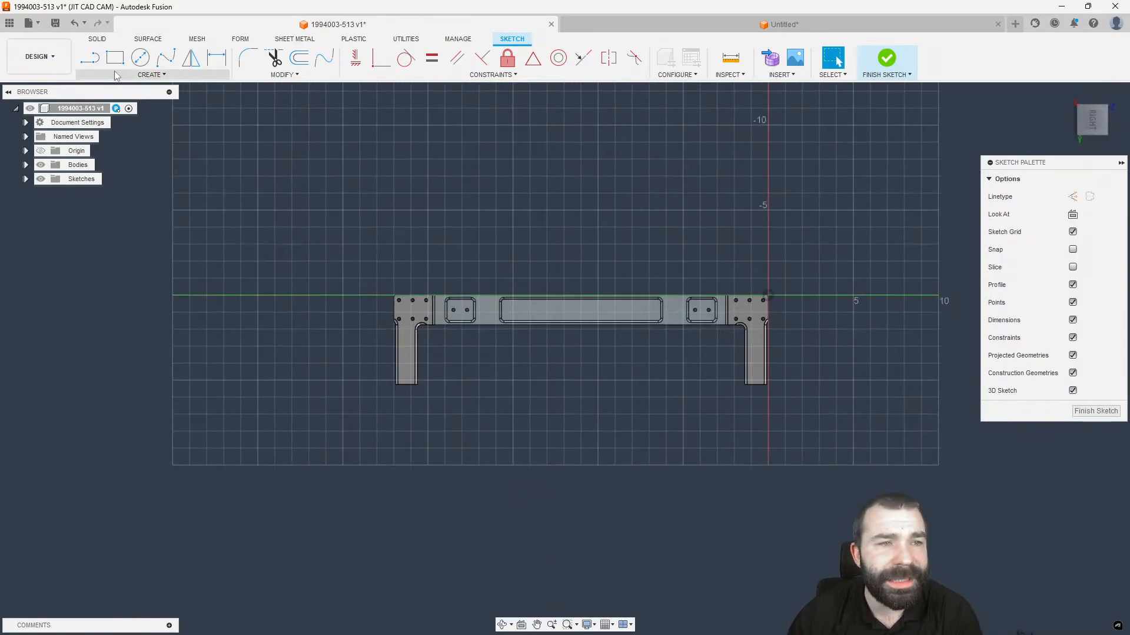
click(115, 58)
click(382, 288)
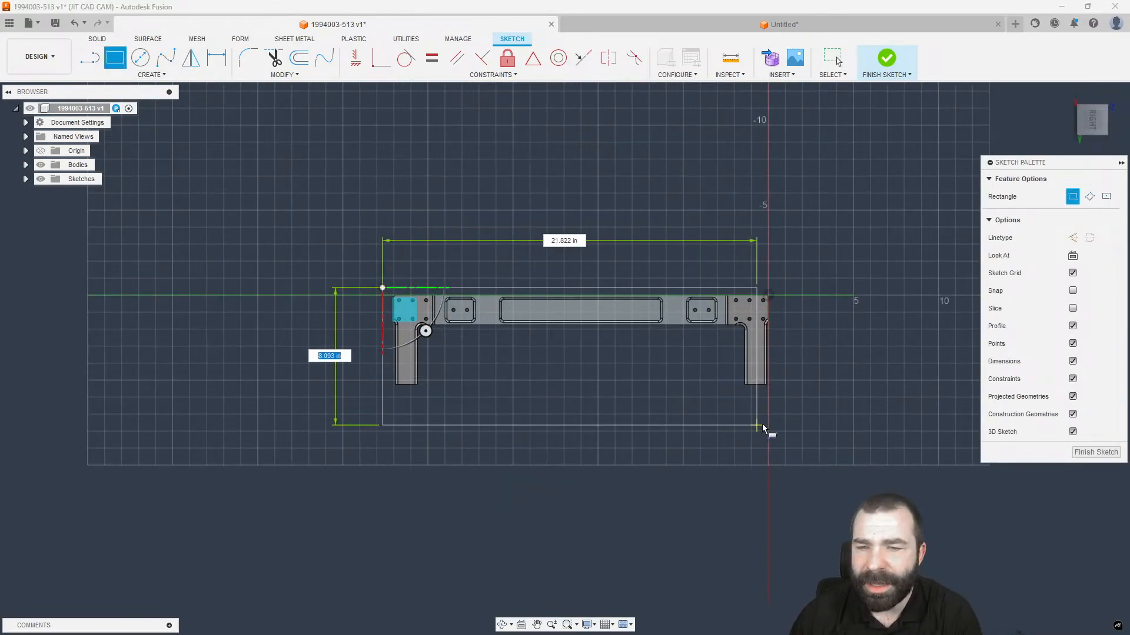
click(774, 390)
Sketch a second rectangle in the open area between the two legs, starting on the outer rectangle's lower edge, and finish the sketch.
click(425, 389)
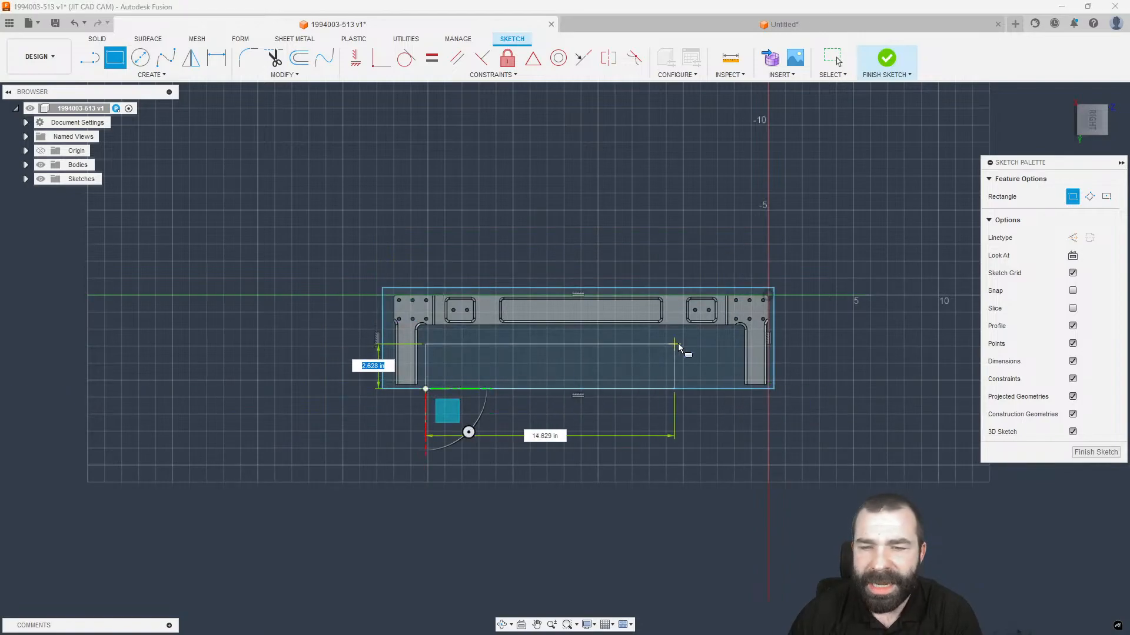
click(738, 332)
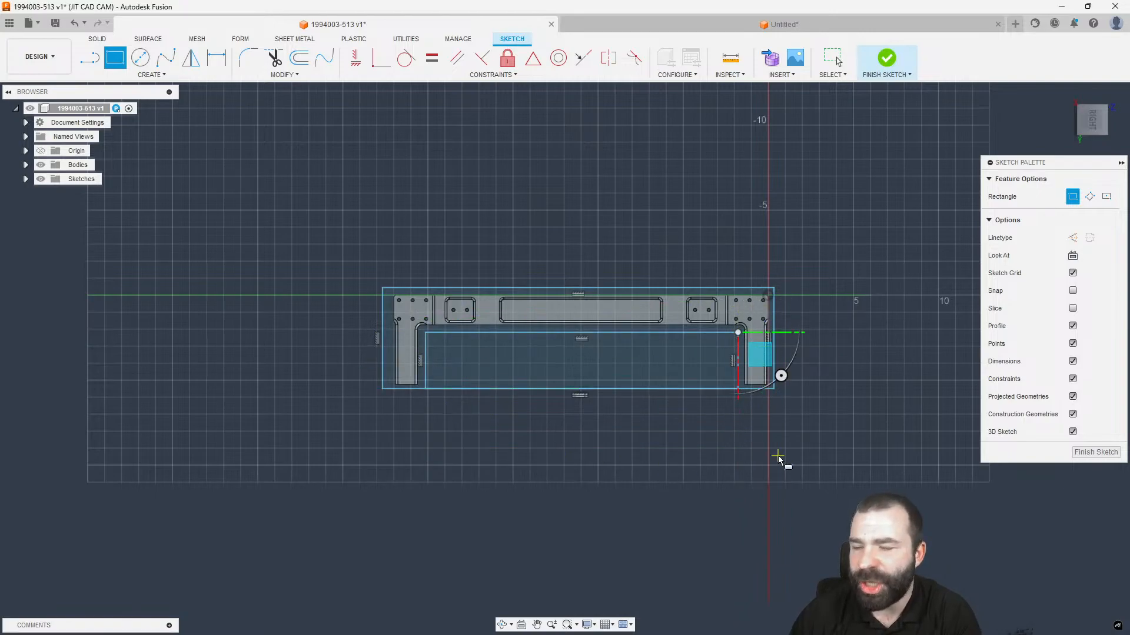
click(1094, 452)
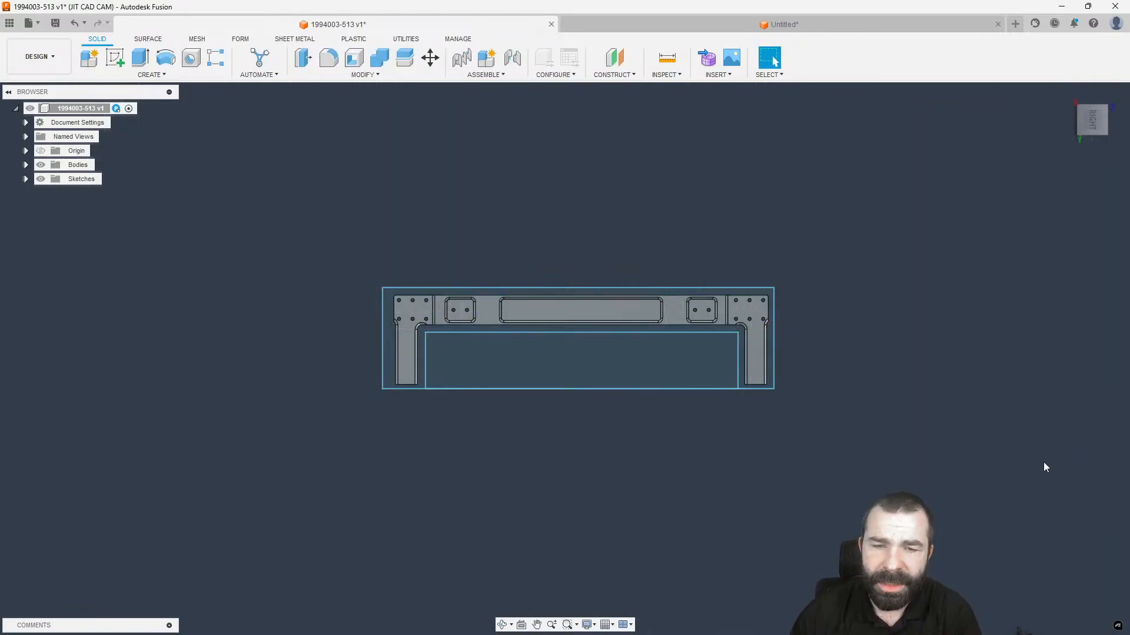
Start a two-sided Extrude of the five sketch profiles that together fill the U-shaped outline around the part.
key(e)
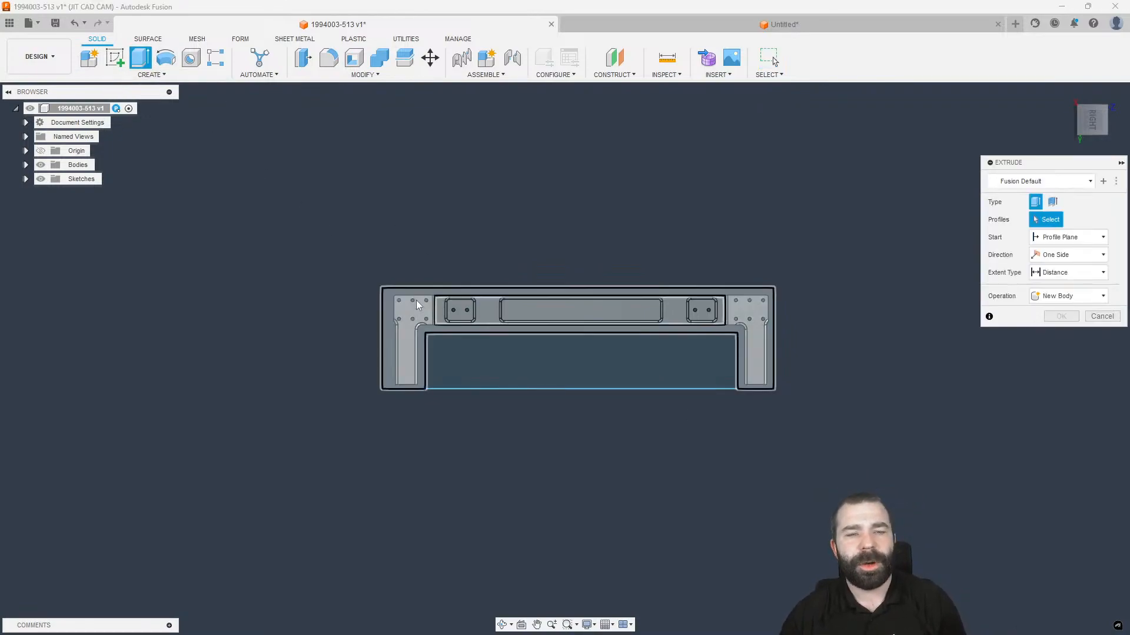
click(428, 329)
click(456, 314)
scroll(438, 307, up, 3)
click(439, 308)
click(583, 314)
click(866, 312)
scroll(678, 322, down, 2)
shift+middle_drag(676, 348, 676, 265)
click(1052, 240)
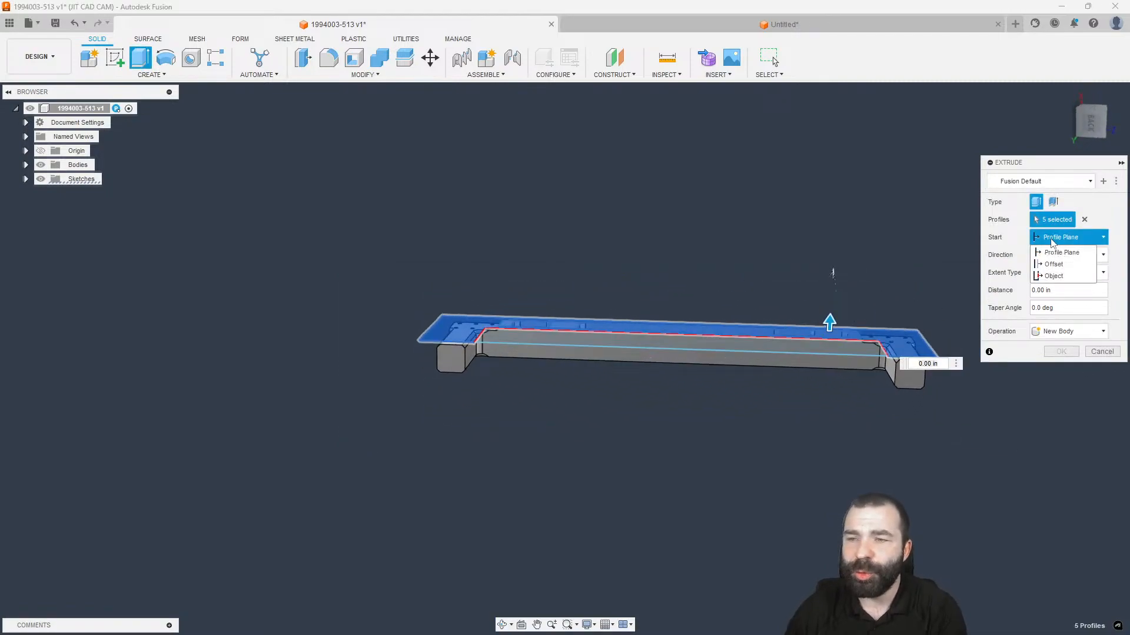
click(1055, 251)
click(1057, 255)
click(1054, 278)
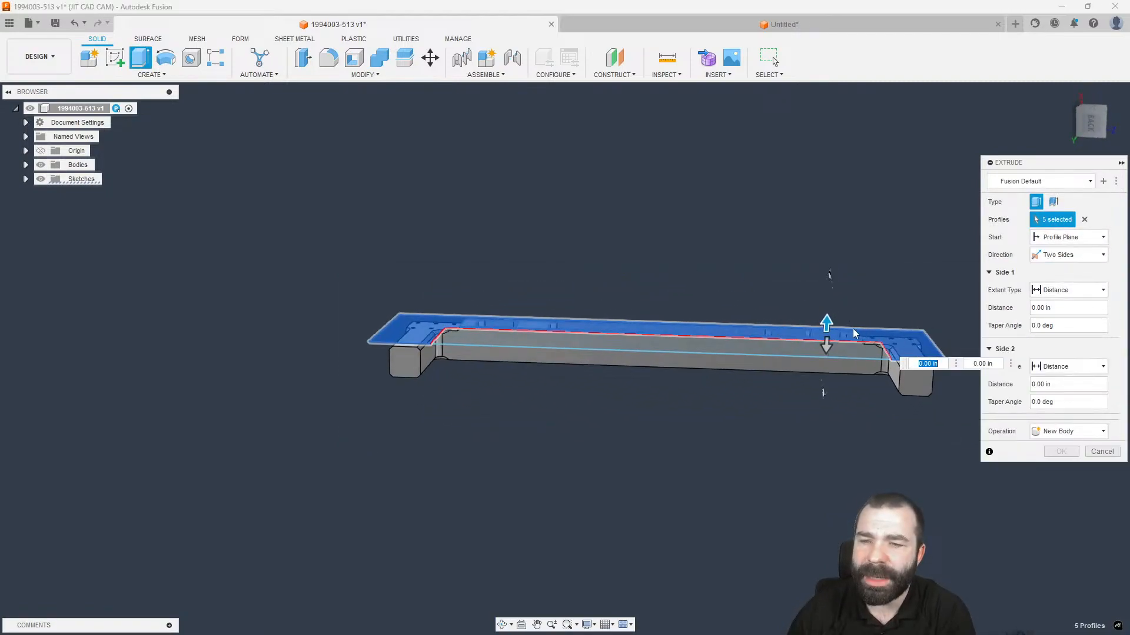
Extrude the U-shaped profiles 0.2 in above the part's top face and 1.6 in on the other side as a new body.
scroll(821, 326, up, 3)
drag(821, 326, 823, 309)
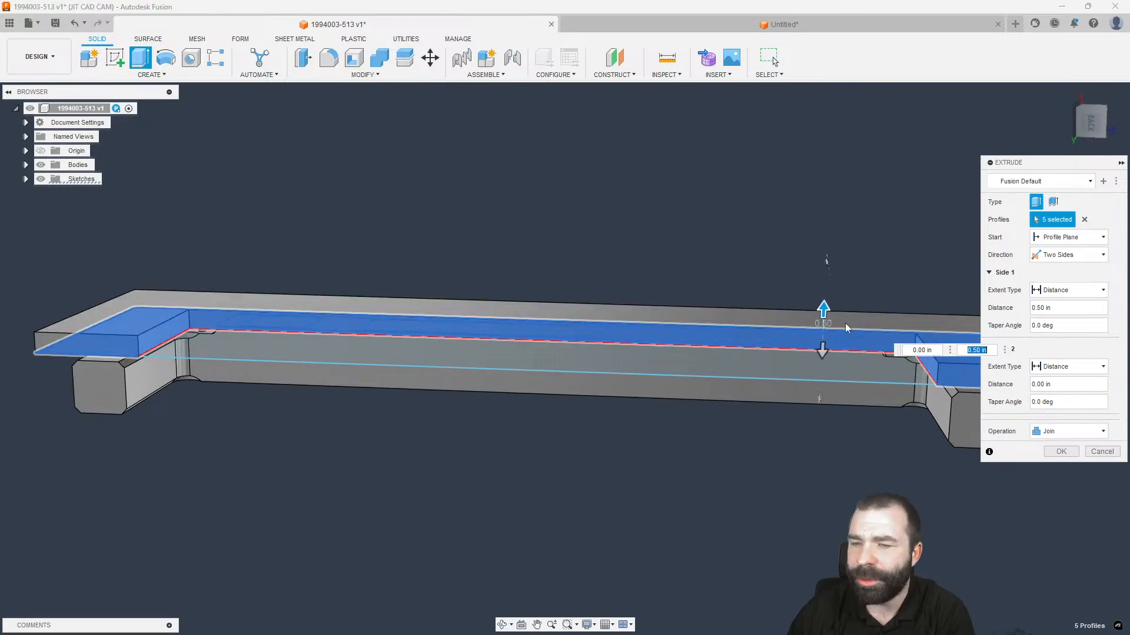
text(.2)
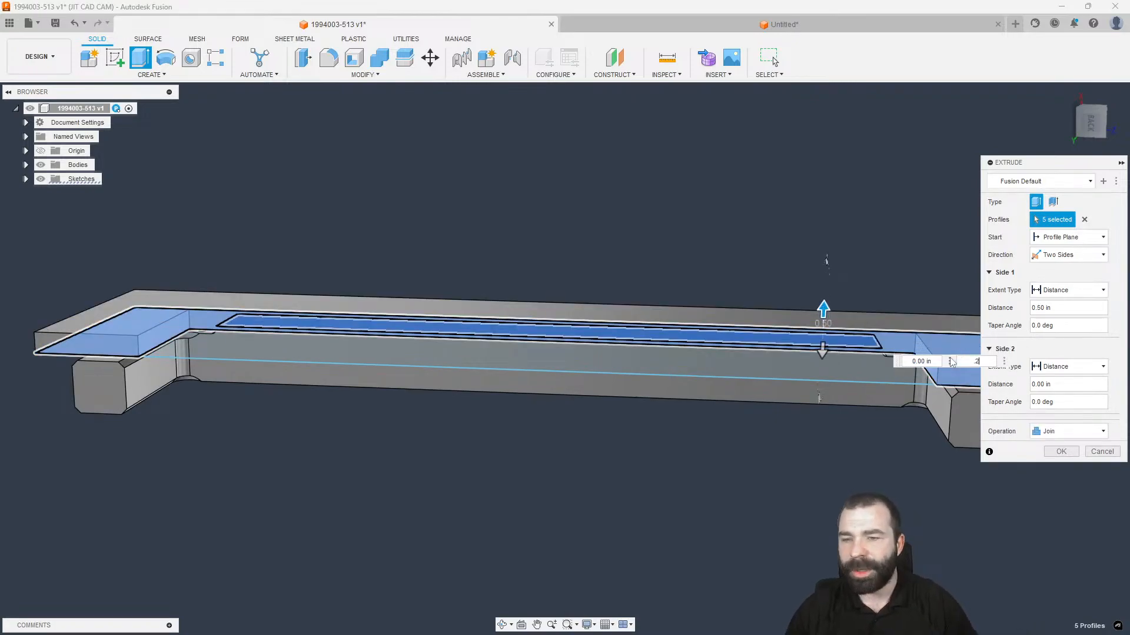
drag(822, 353, 832, 416)
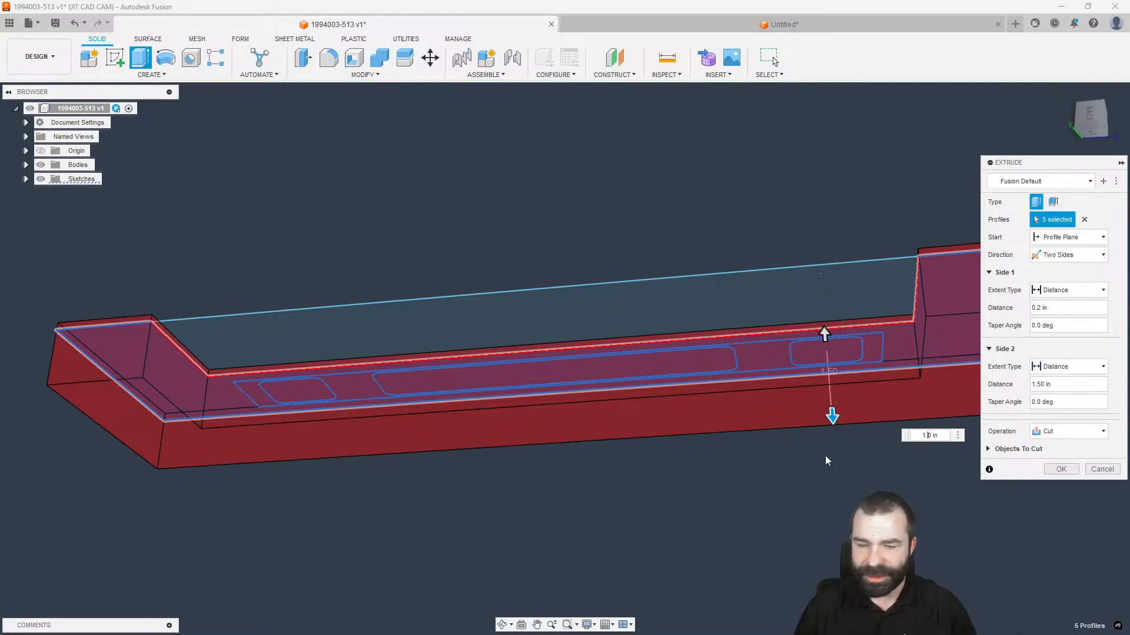
key(Return)
shift+middle_drag(812, 418, 838, 486)
click(1068, 431)
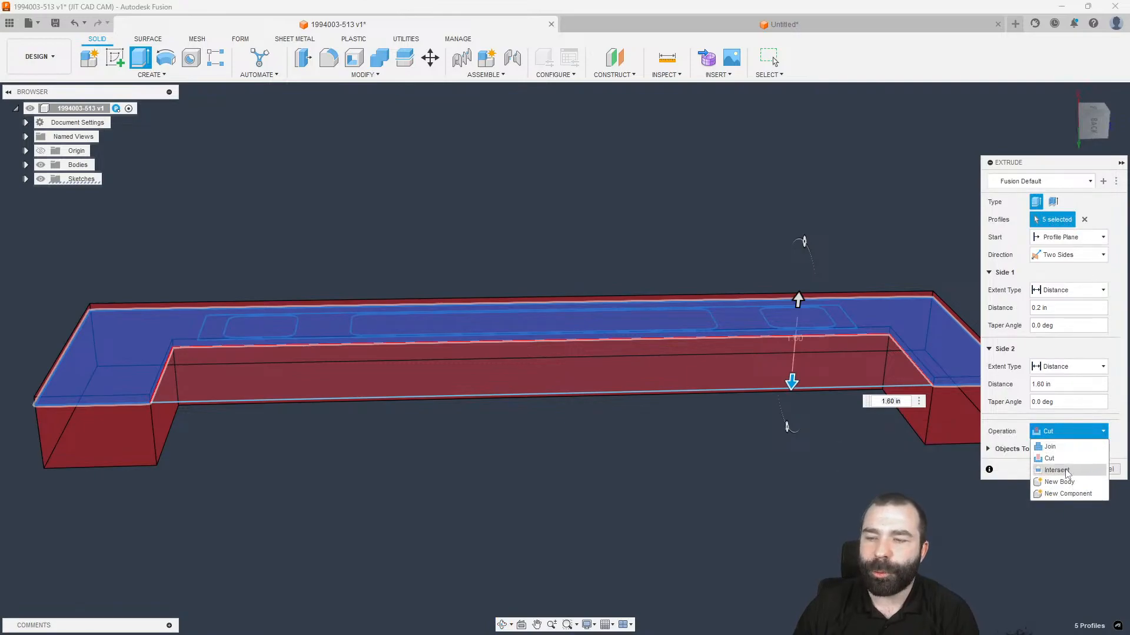
click(1060, 485)
shift+middle_drag(887, 480, 921, 429)
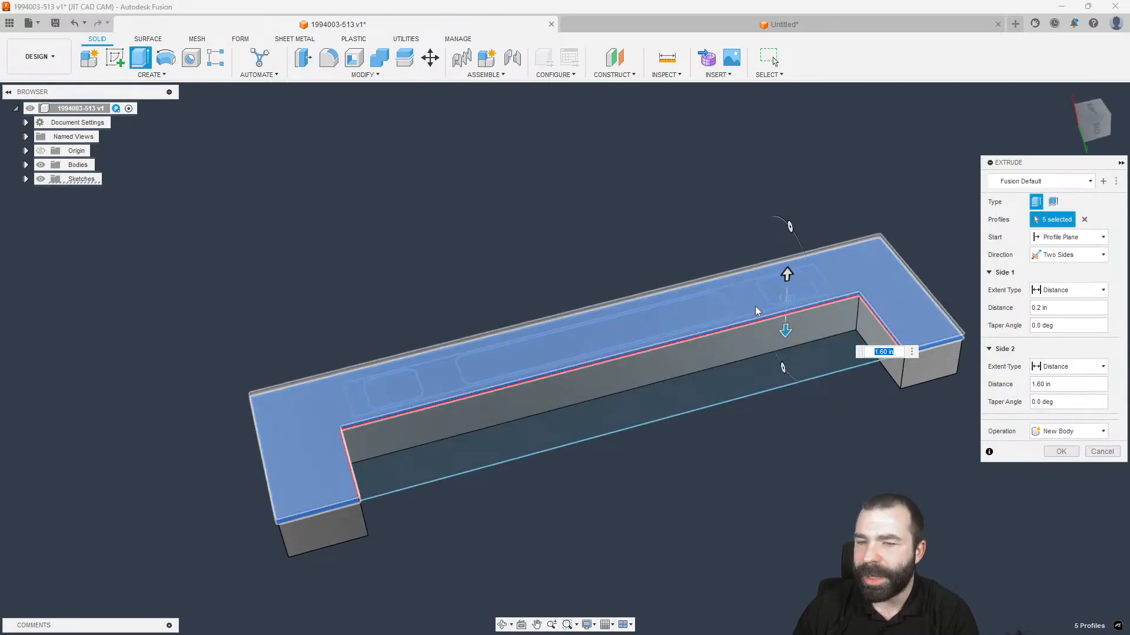
click(1060, 452)
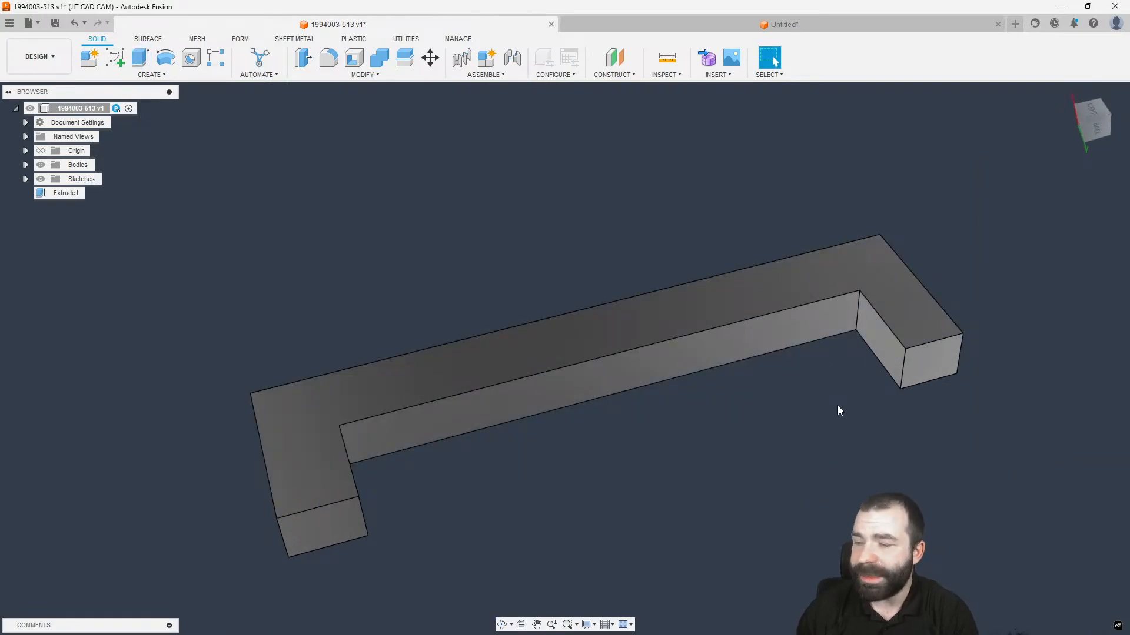
Rename the new U-shaped body as Stock and lower its opacity so the part shows through.
click(26, 165)
double_click(94, 193)
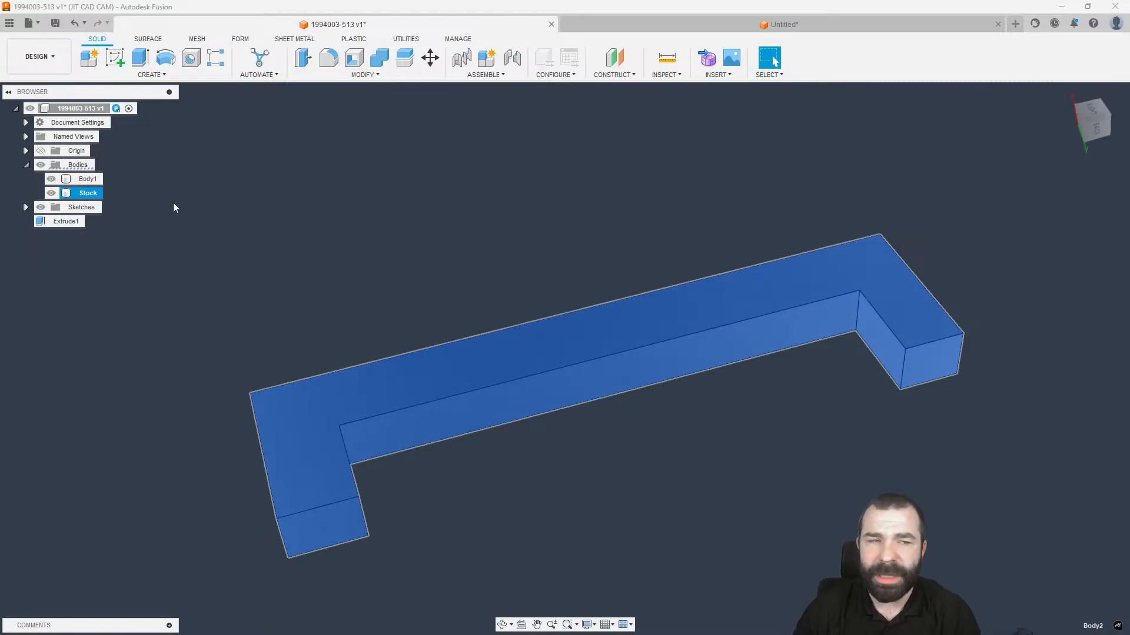
right_click(91, 200)
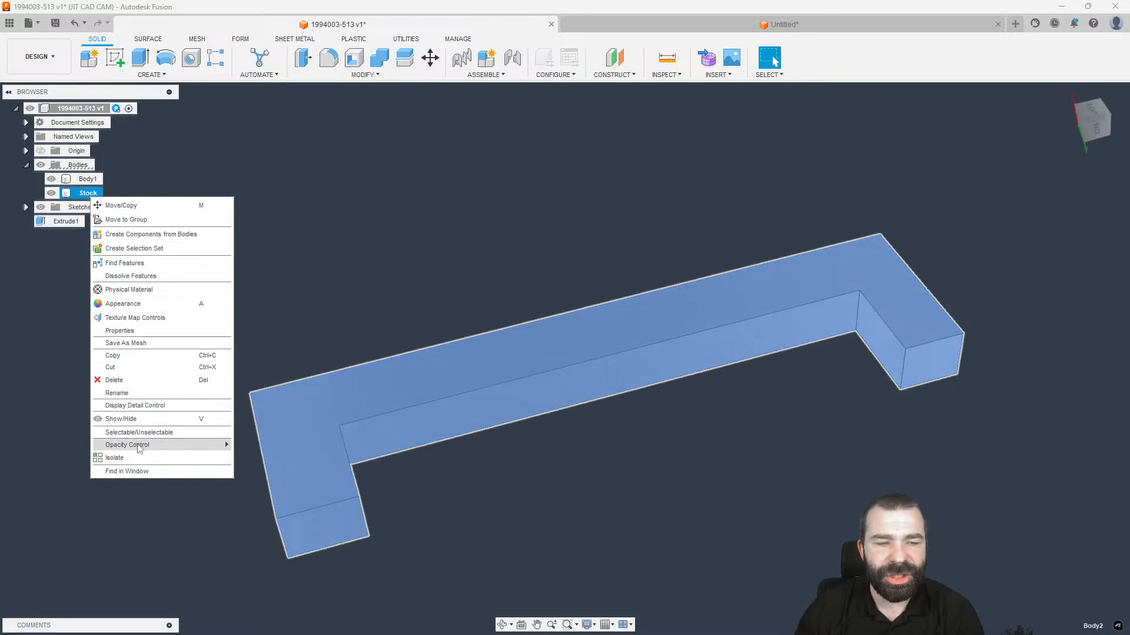
mouse_move(218, 446)
click(247, 470)
click(549, 513)
shift+middle_drag(550, 513, 578, 524)
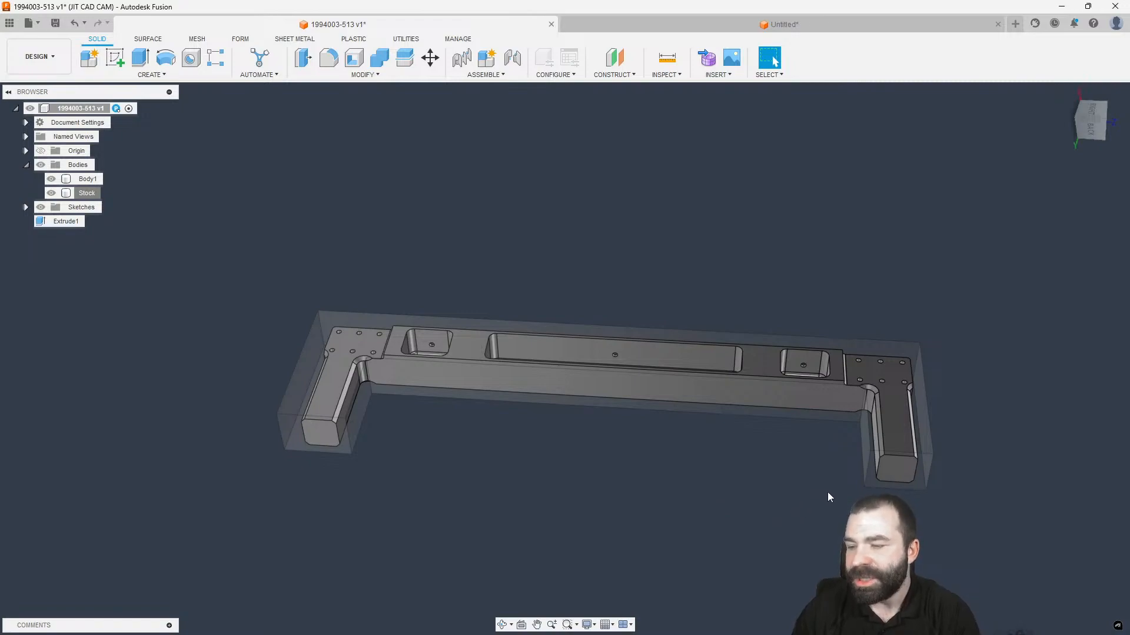
Orient the part to its top view, switch to the Manufacture workspace, and delete Setup1 with its operations.
click(1090, 111)
scroll(880, 383, up, 2)
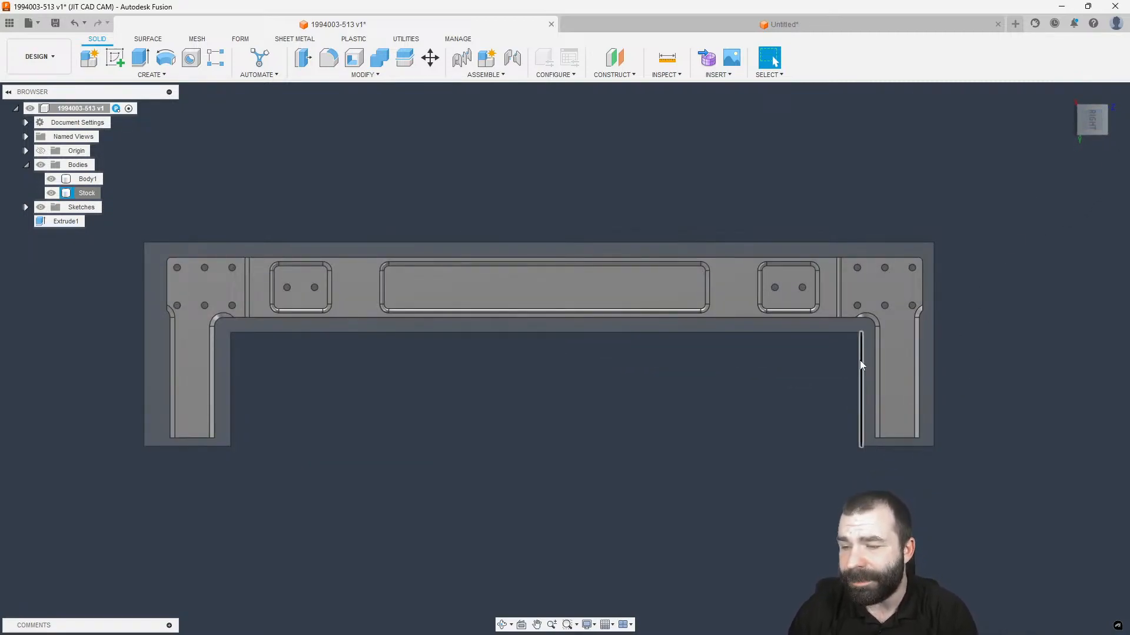
click(39, 56)
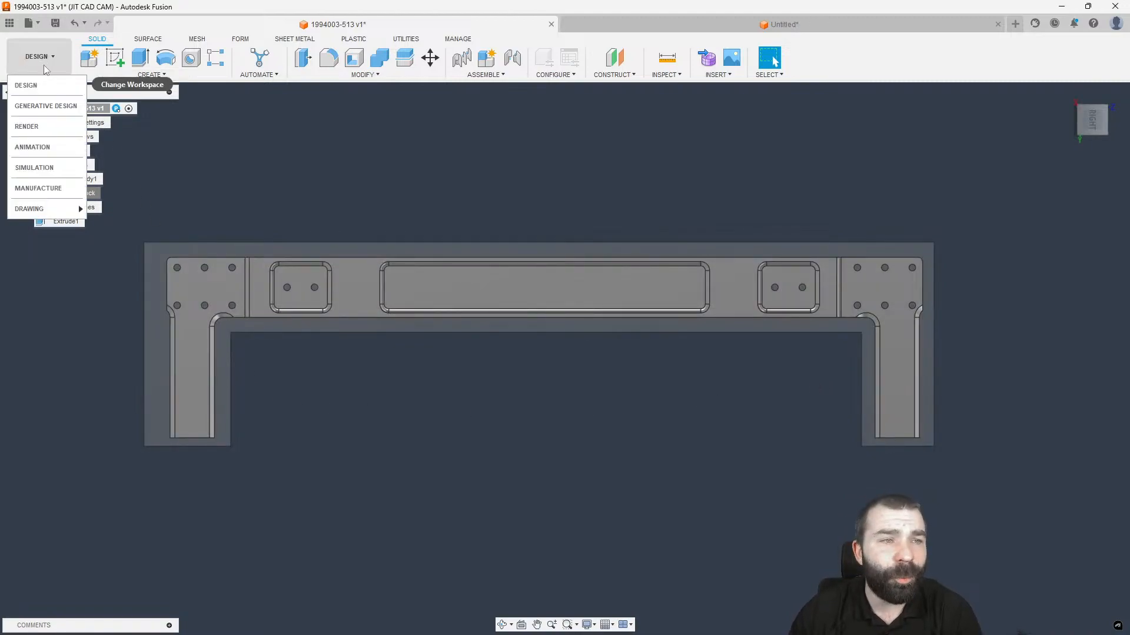
click(37, 189)
scroll(588, 500, down, 3)
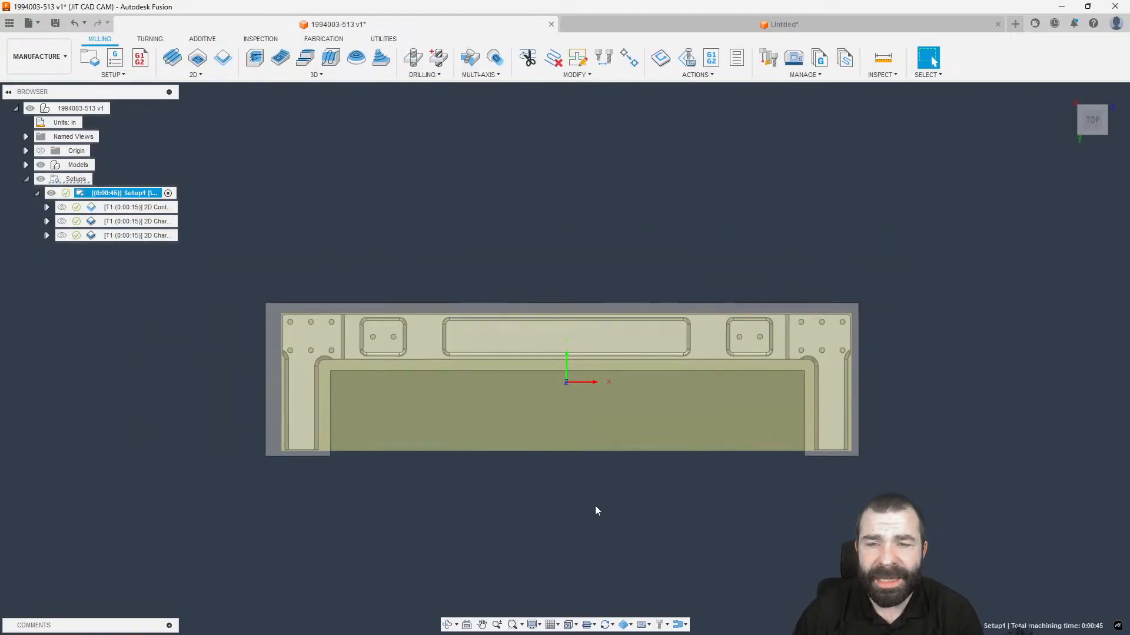
click(545, 509)
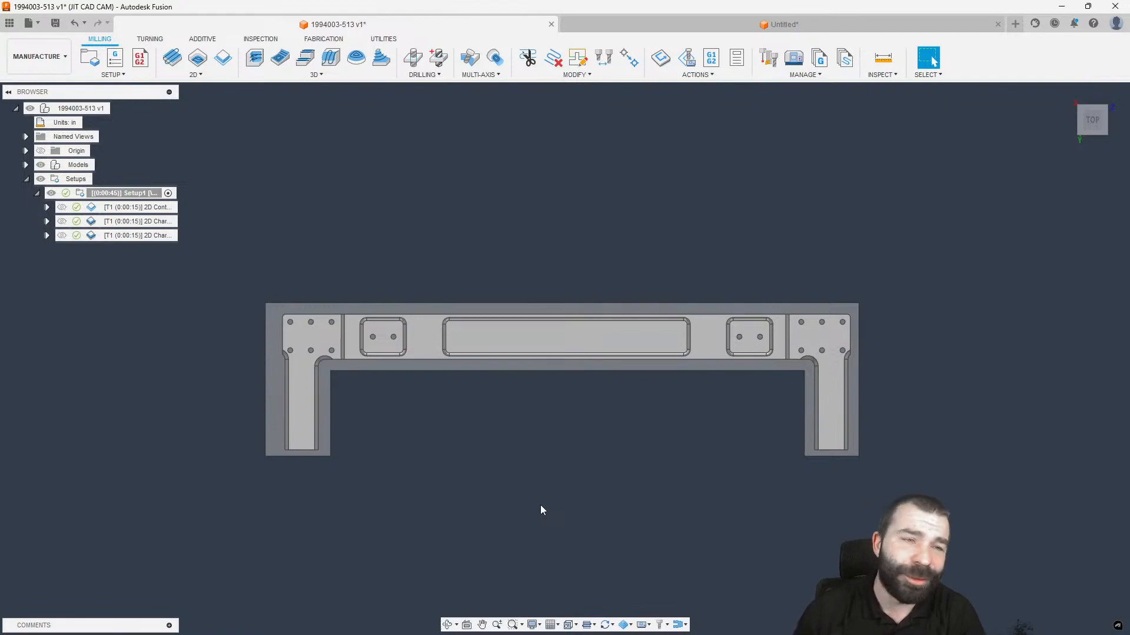
click(140, 196)
key(Delete)
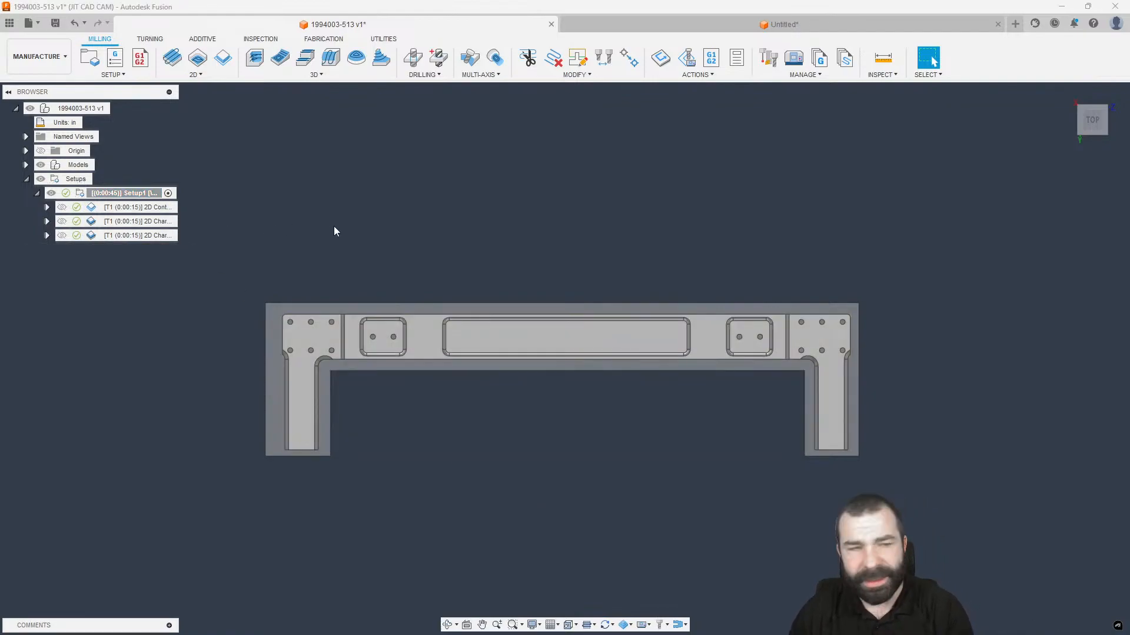
Create a Cutting setup with its Z axis normal to the part's top face and the Stock body as its model.
click(89, 57)
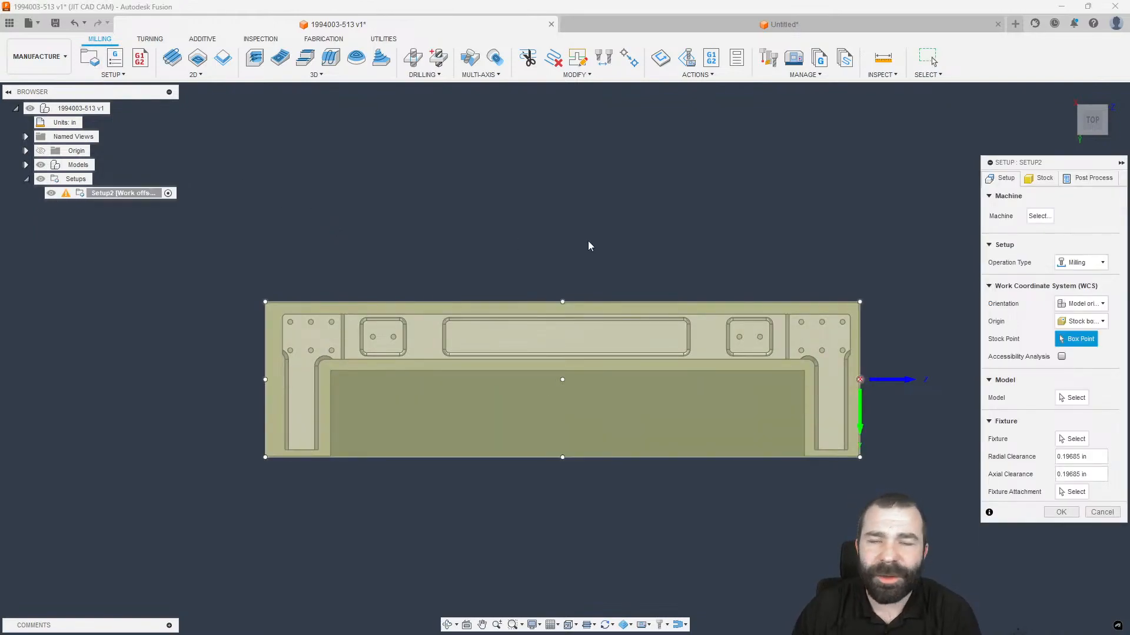
click(1081, 262)
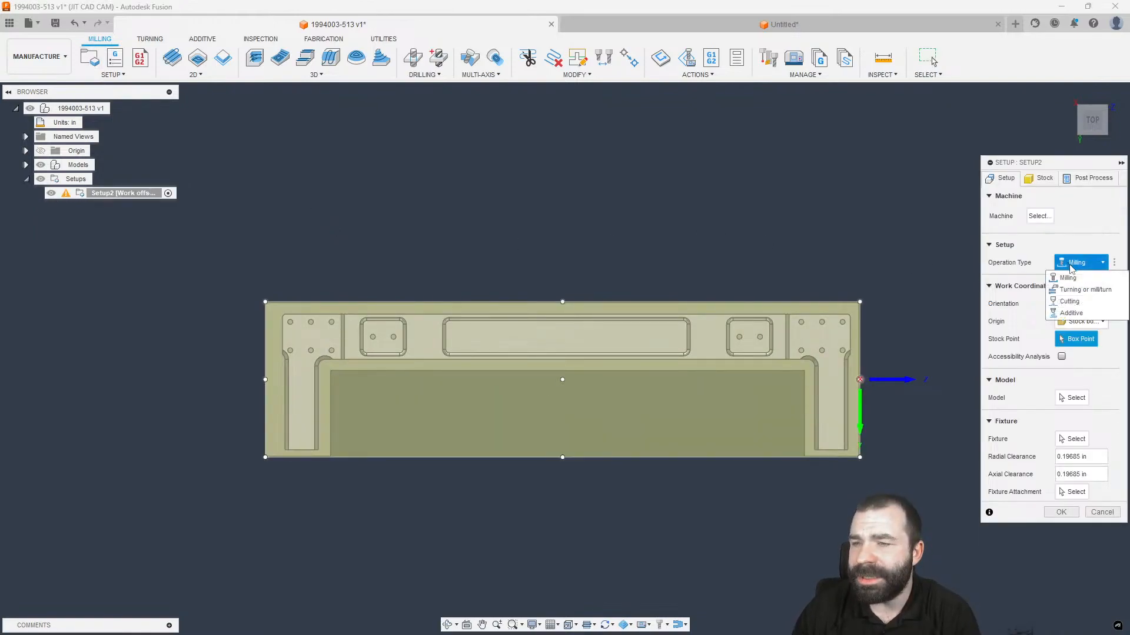
click(1069, 301)
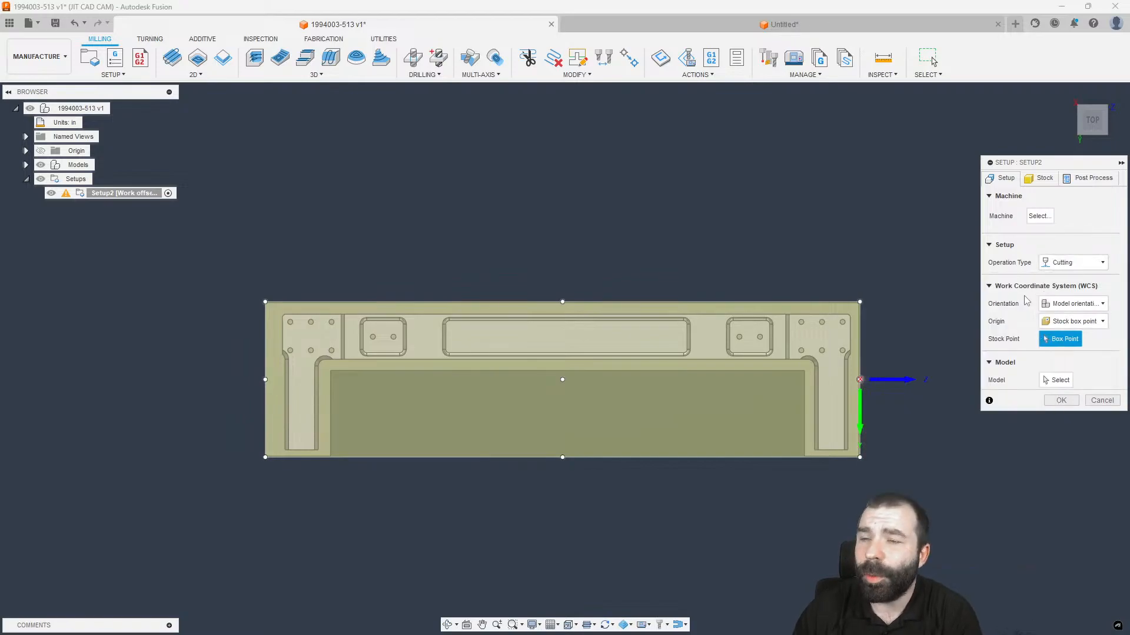
click(1051, 303)
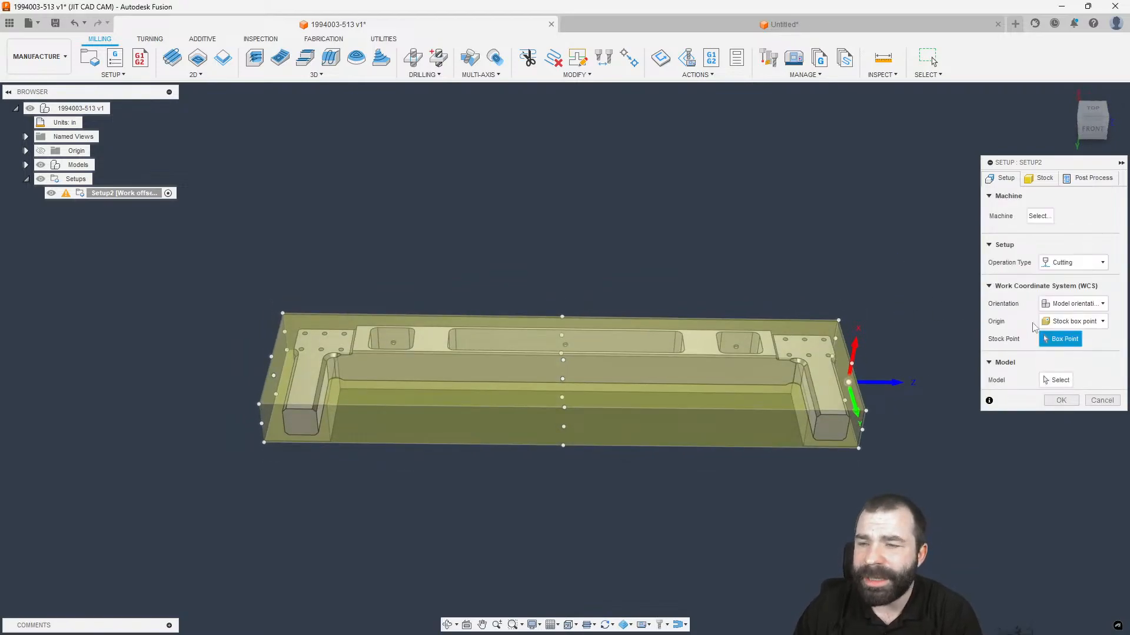
click(1066, 331)
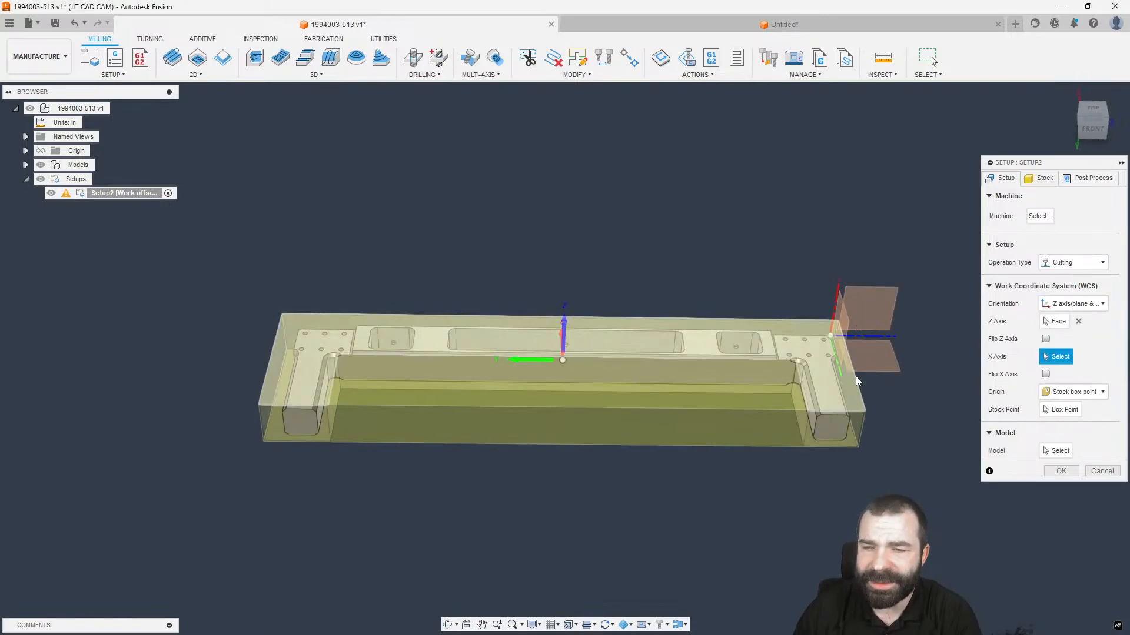
click(1054, 451)
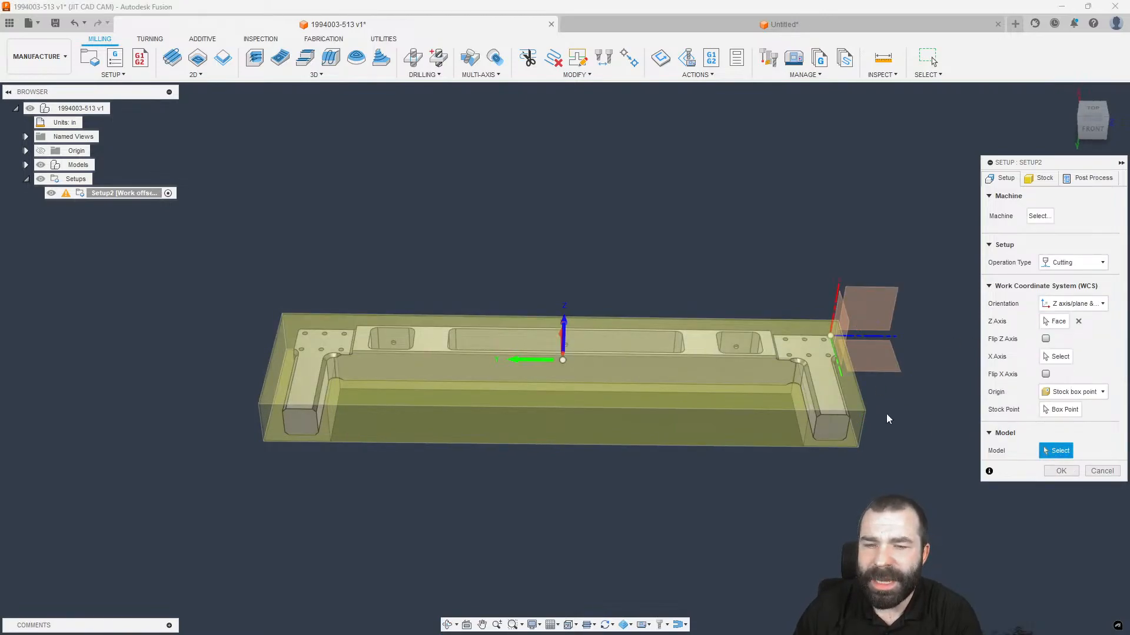
click(816, 334)
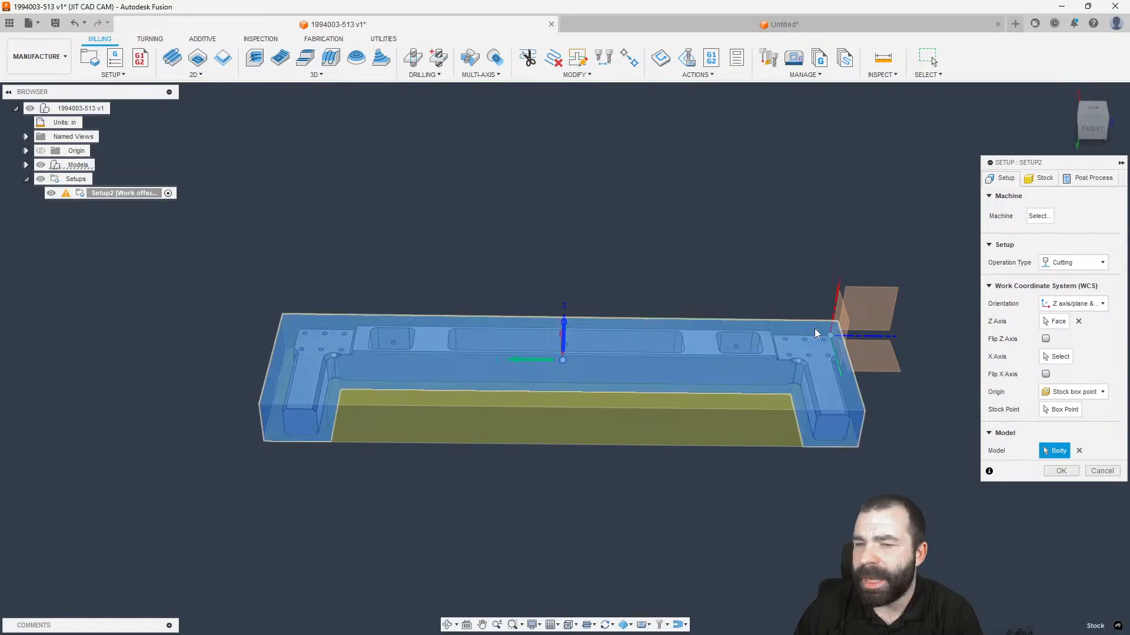
Define the setup's stock from solid using the Stock body, and accept the setup.
click(1039, 178)
click(1080, 215)
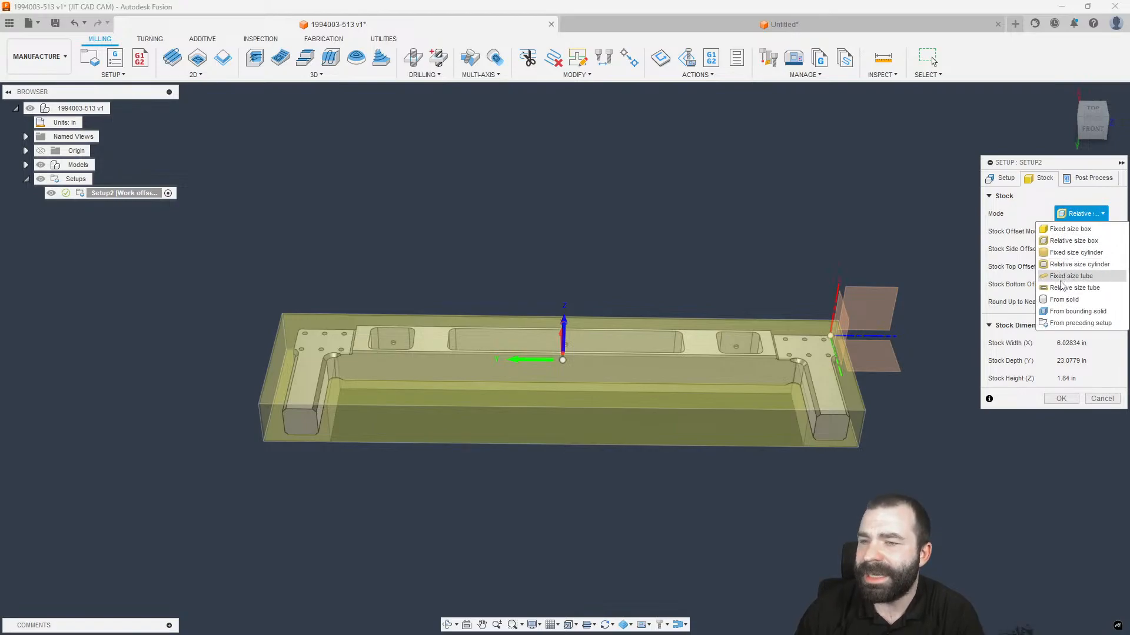
click(1064, 300)
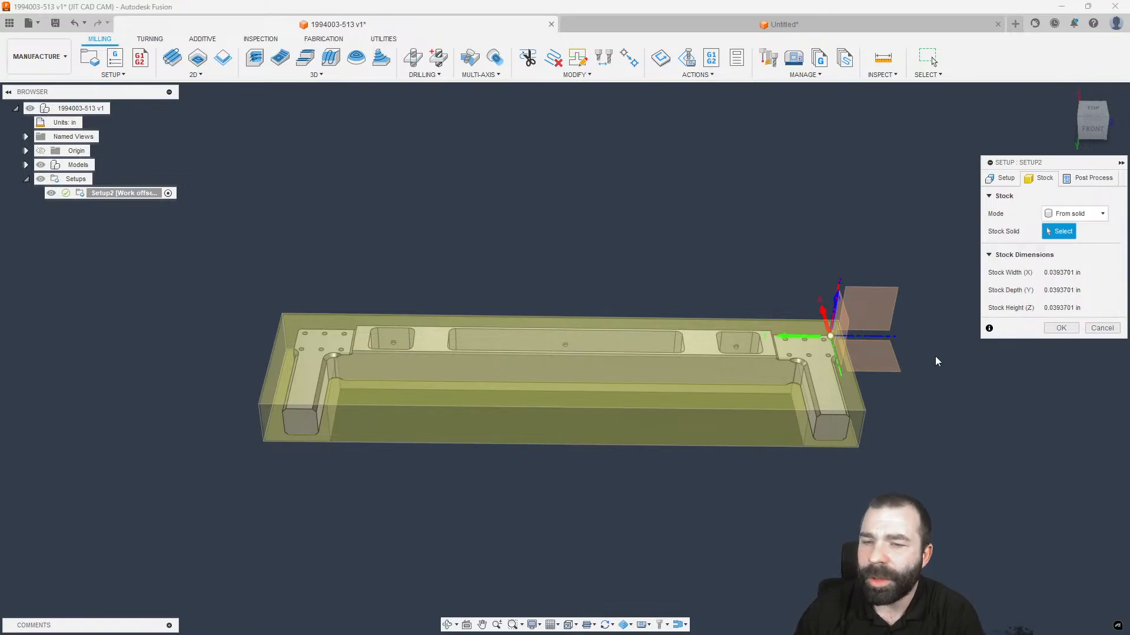
click(852, 382)
click(1060, 327)
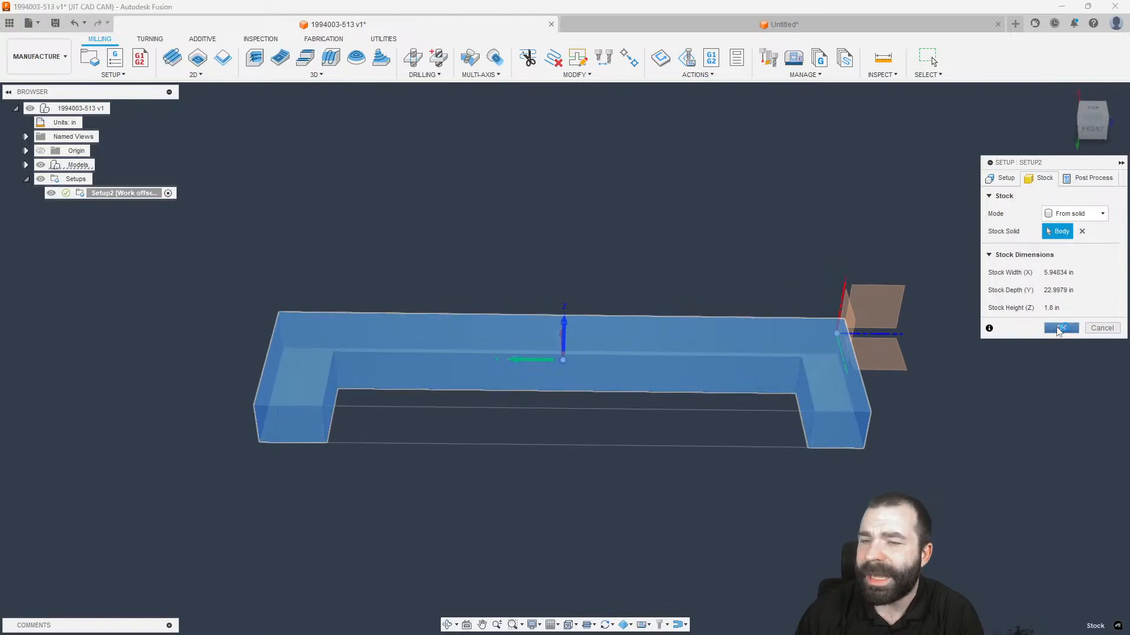
Reopen Setup2 and change its stock to a fixed size box 48 in wide and 96 in deep.
double_click(83, 195)
click(1039, 179)
click(1081, 214)
click(1069, 233)
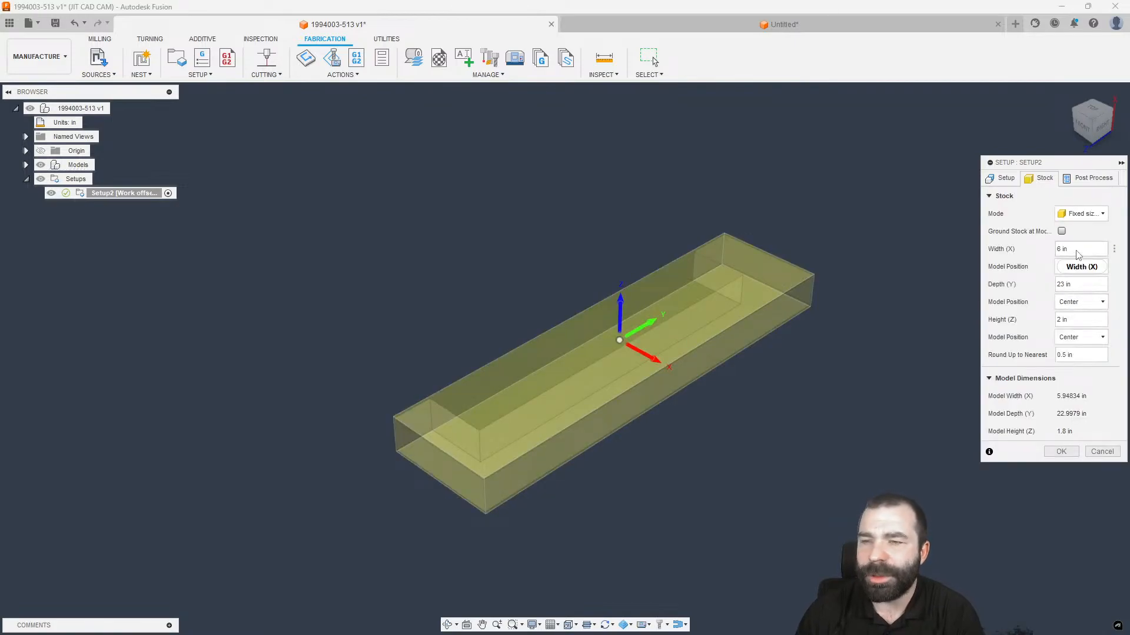
text(8)
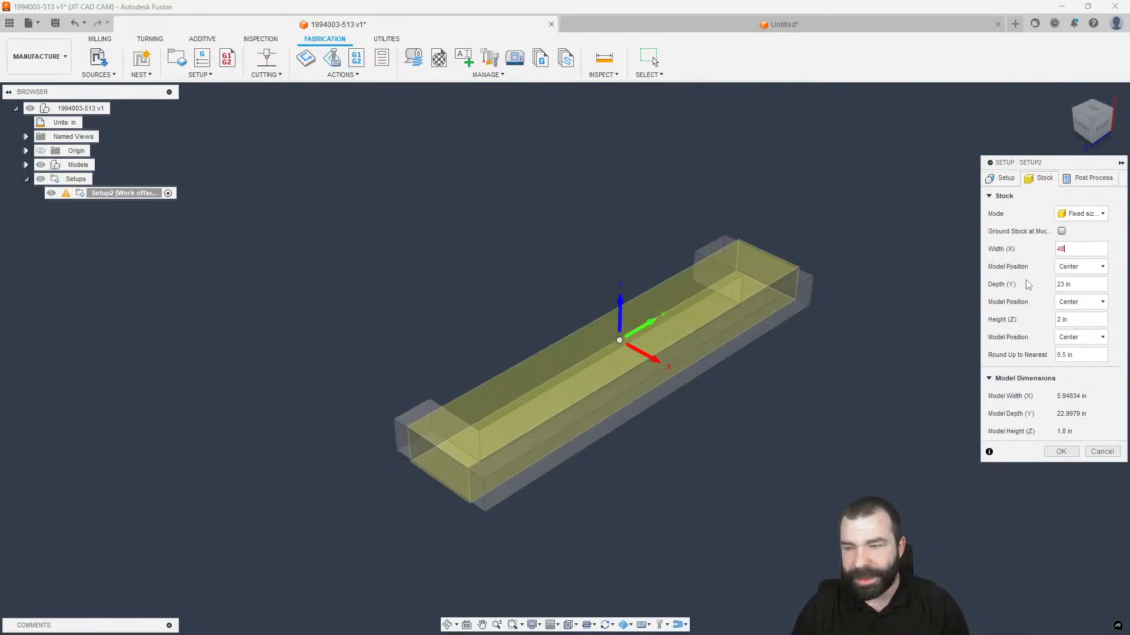
key(Tab)
text(9)
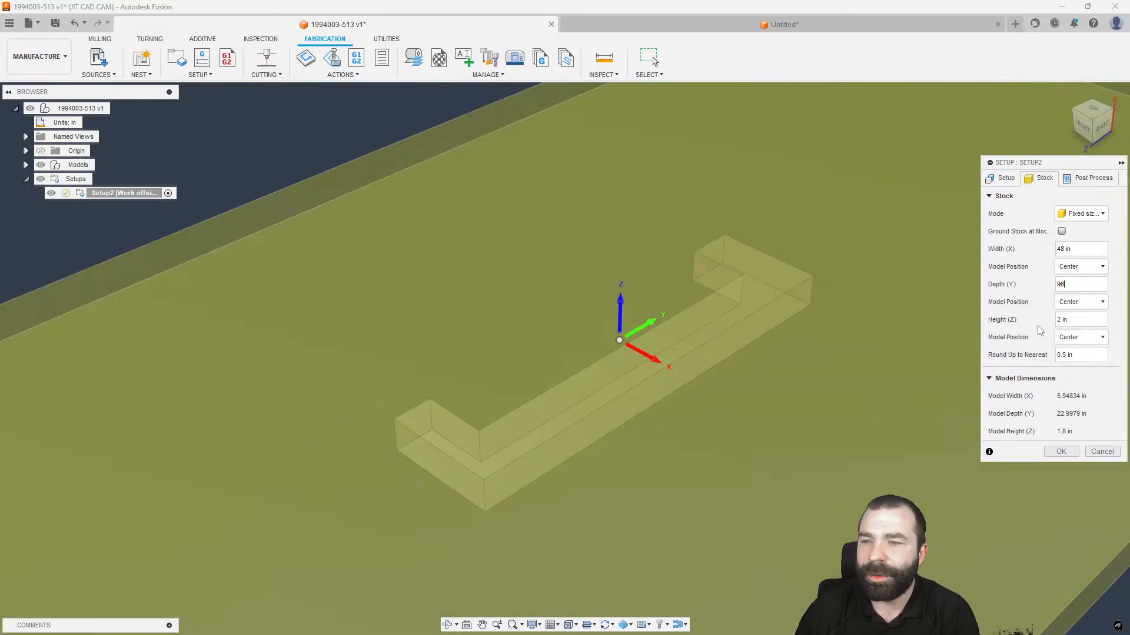
Position the model along the stock's depth (Y) with a 0.25 in offset from the stock side.
click(1081, 302)
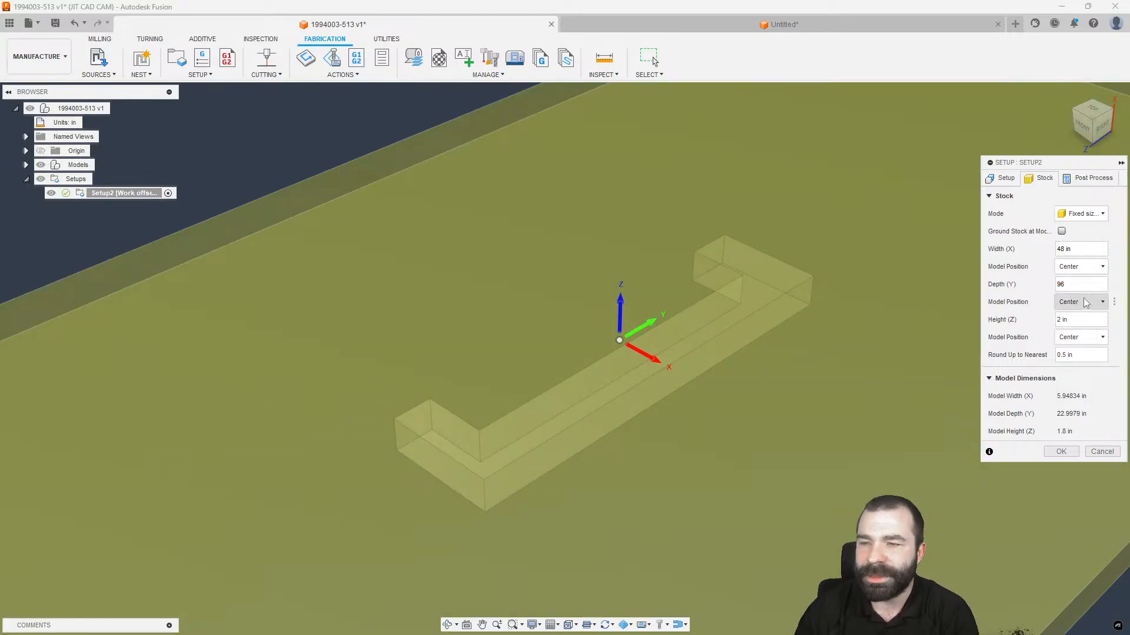
click(1071, 319)
click(1096, 321)
text(.2)
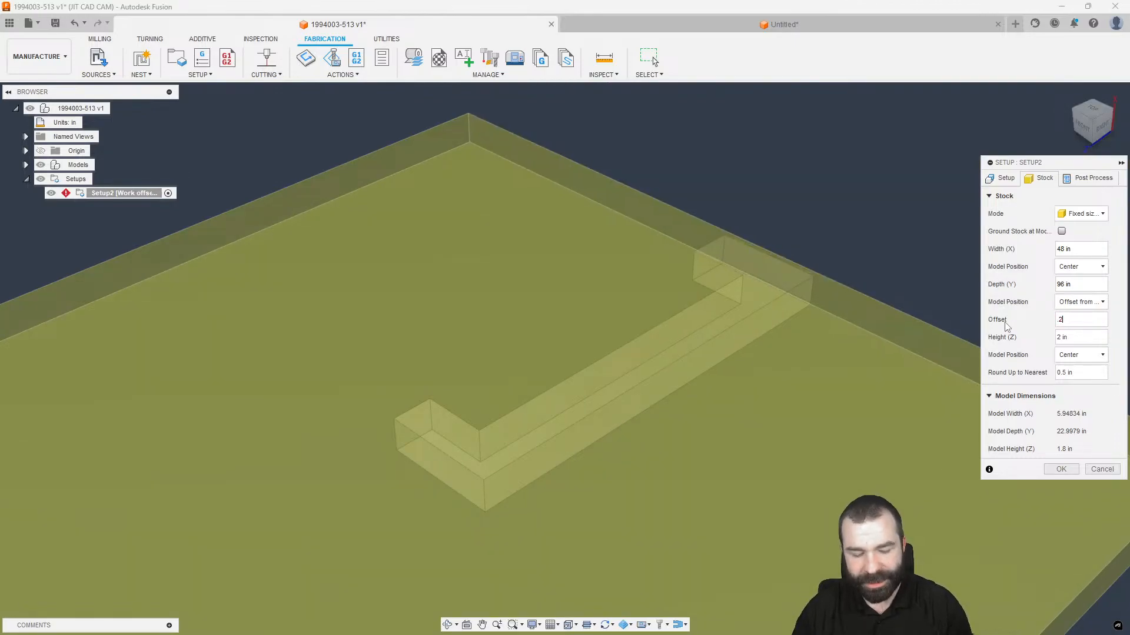
text(5)
Position the model along the stock's width (X) with a 0.25 in offset from the stock side, and accept the setup.
click(1085, 266)
click(1088, 283)
drag(1087, 284, 1072, 284)
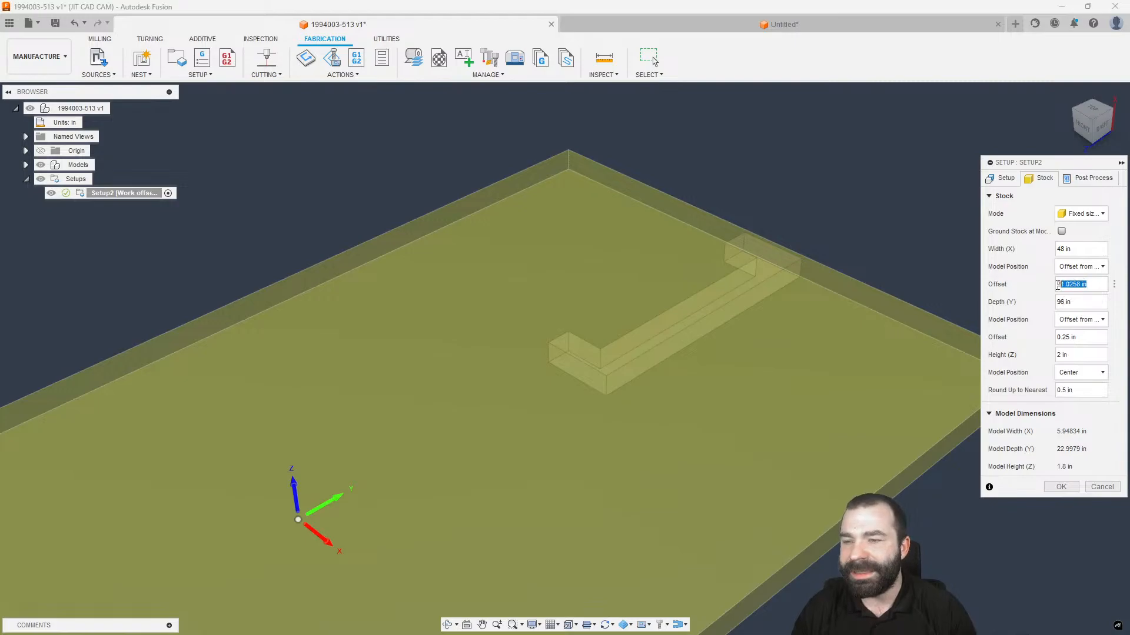
key(BackSpace)
text(.25)
click(1061, 487)
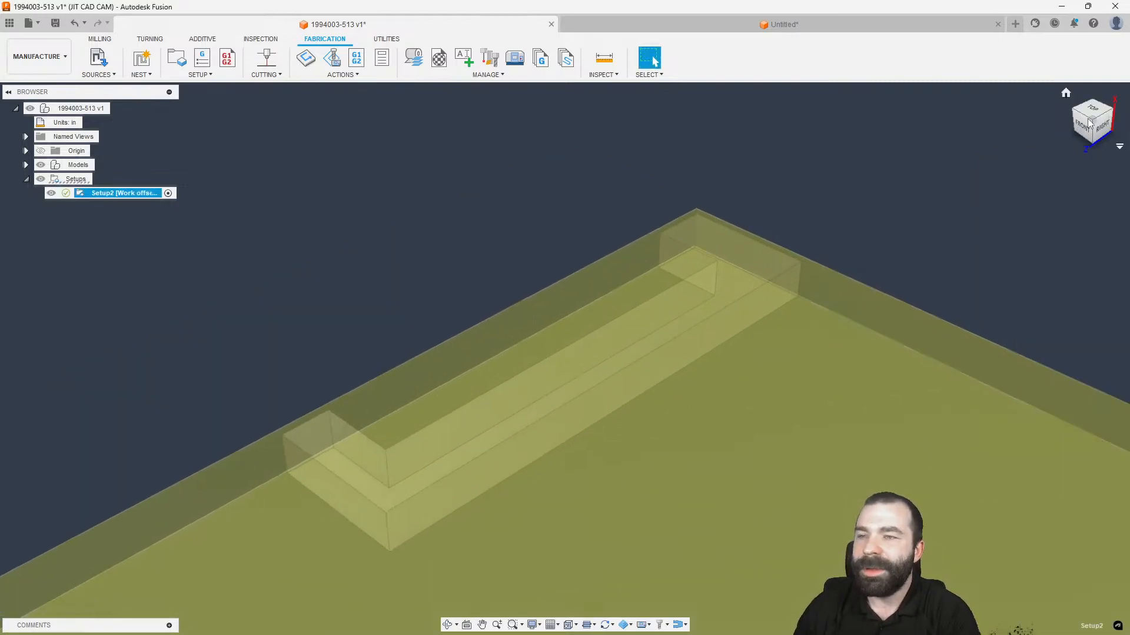
scroll(676, 260, down, 2)
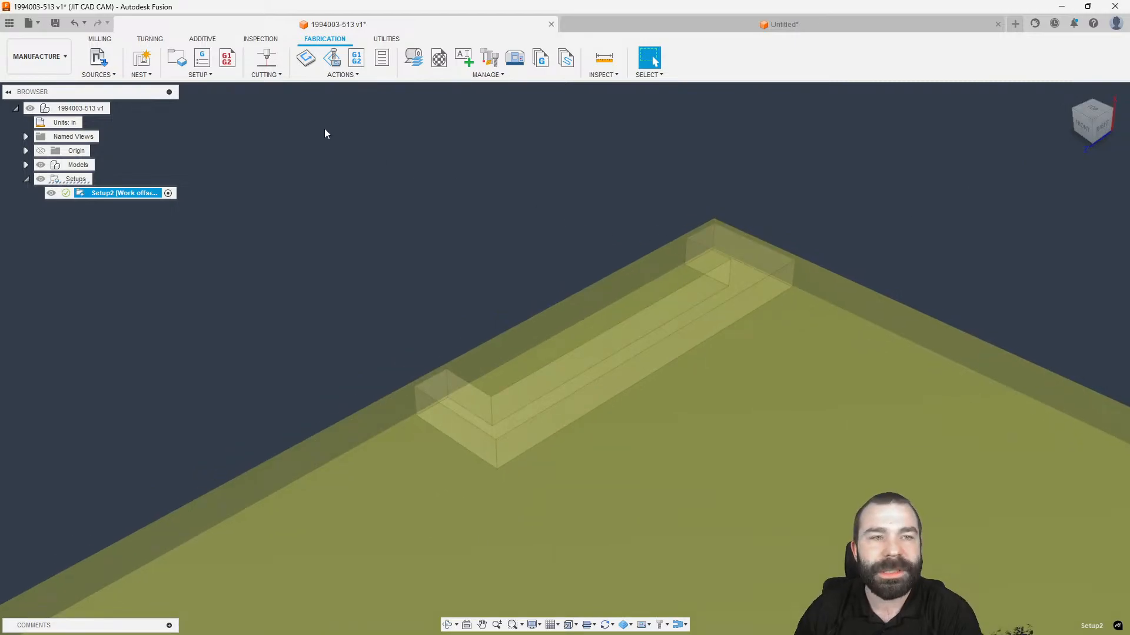
Start a 2D Profile cutting operation and pick the Waterjet from the Fusion library's Cutting Tools (Inch).
click(266, 59)
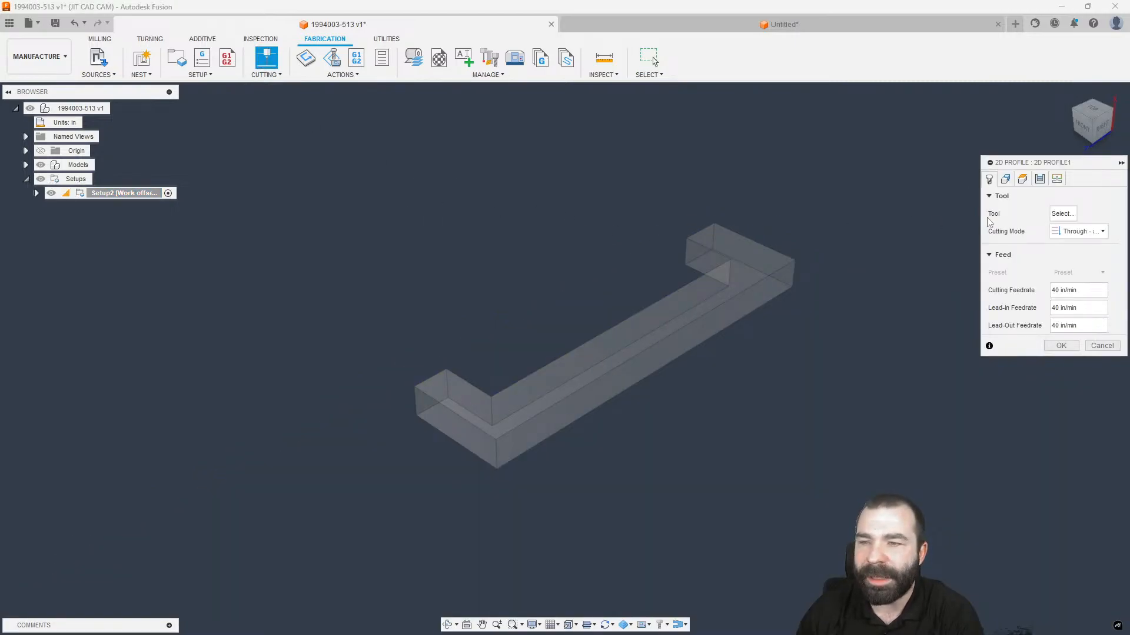
click(1063, 213)
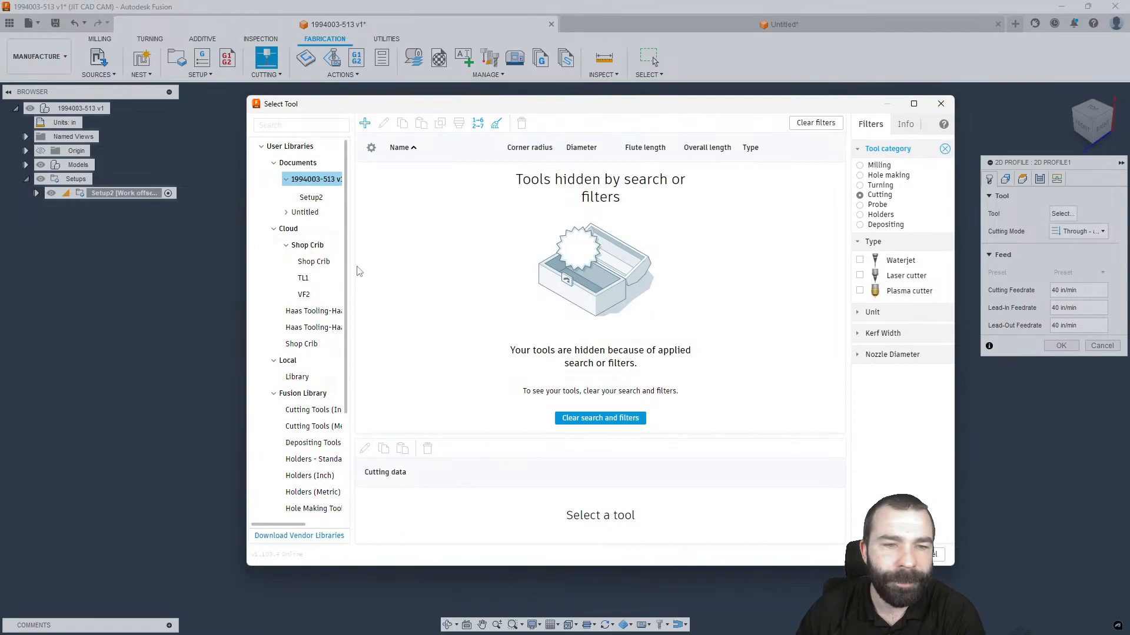
click(303, 393)
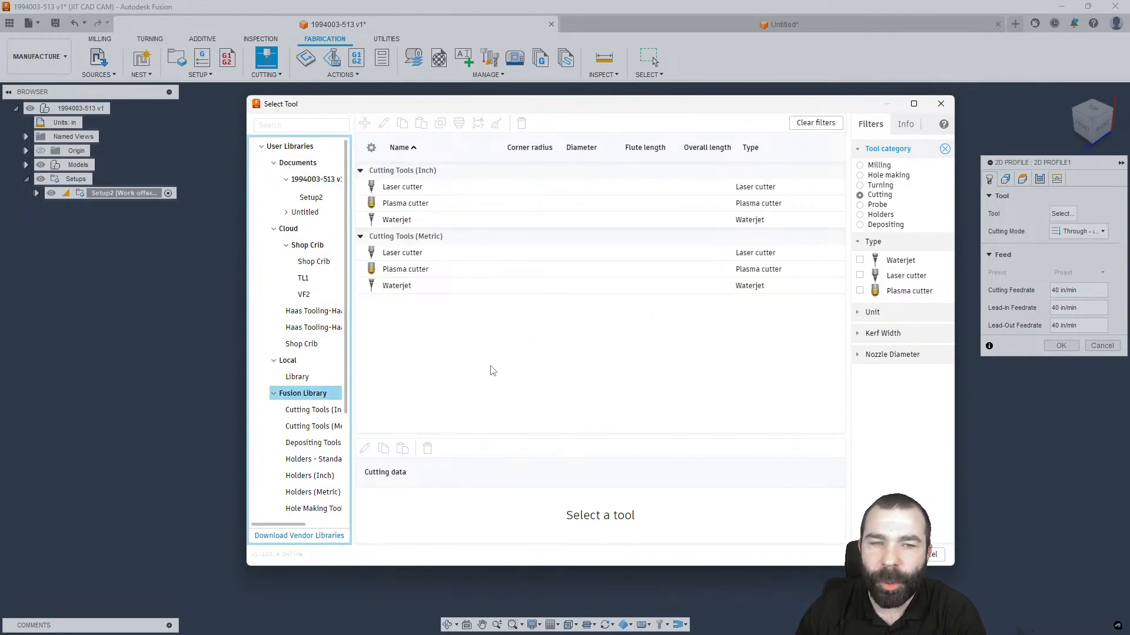
click(443, 220)
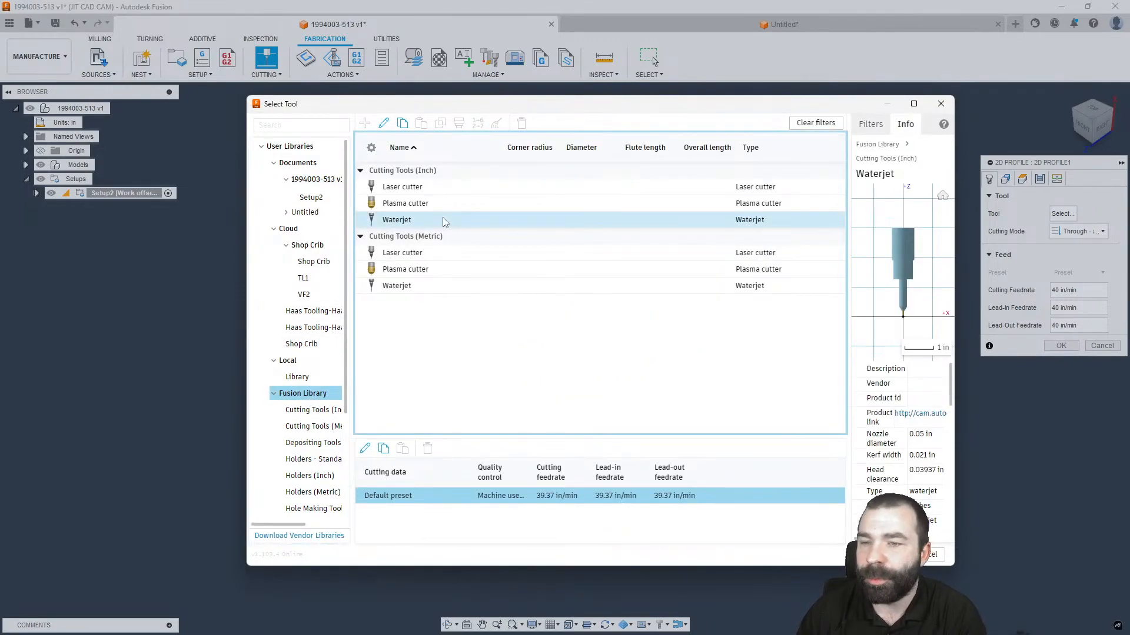
Inspect the inch Waterjet's general details, cutter geometry and cutting data, and return to the tool list.
right_click(443, 220)
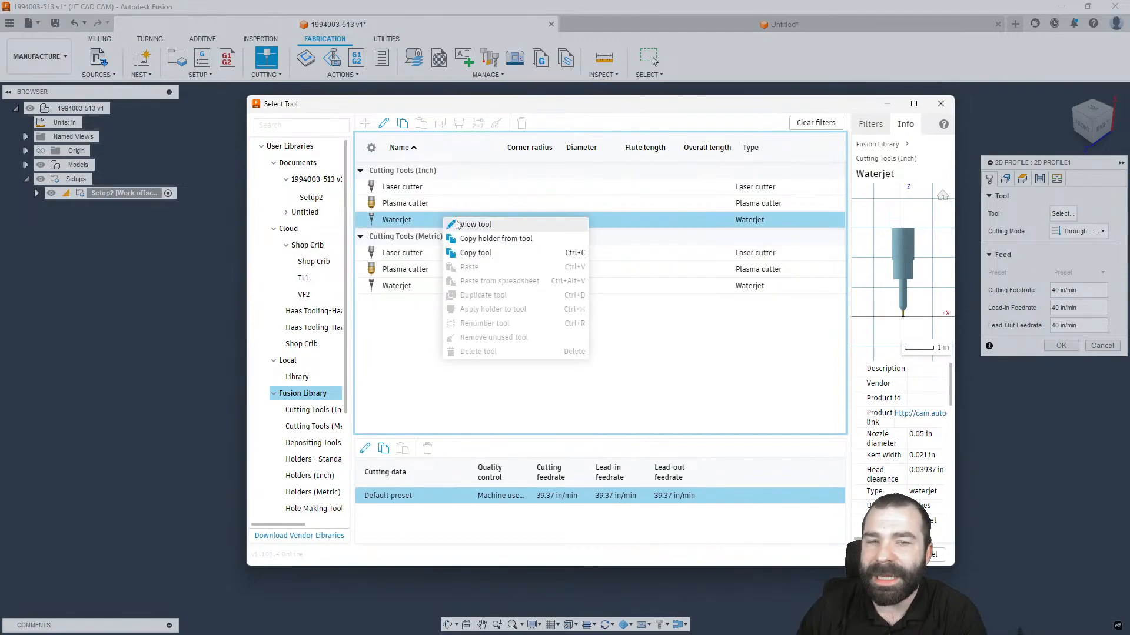
click(471, 225)
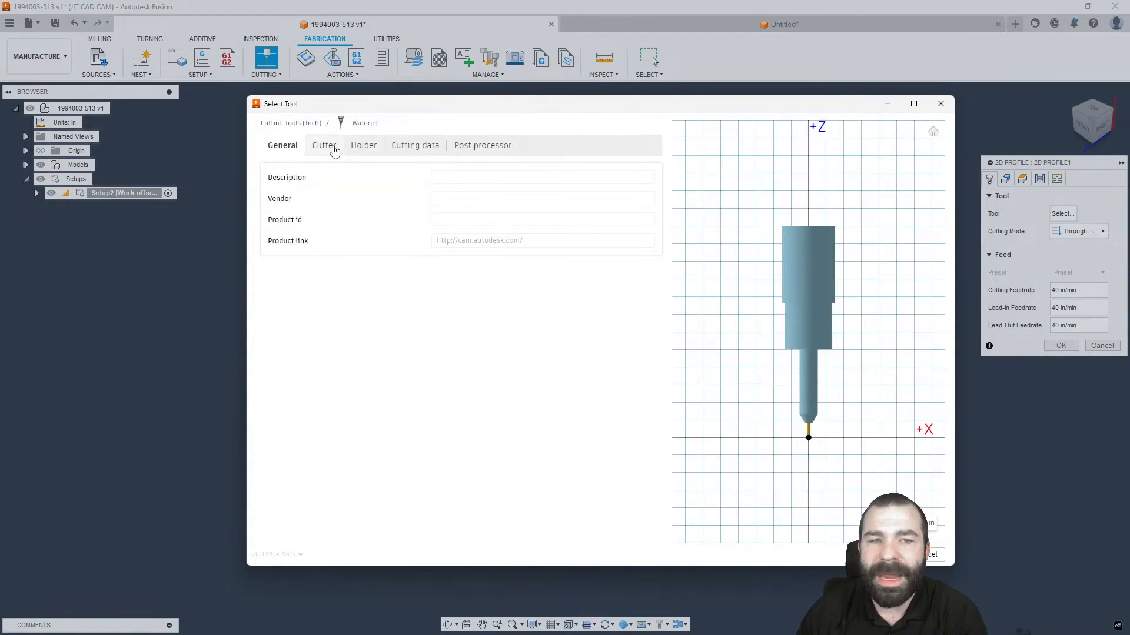
click(324, 146)
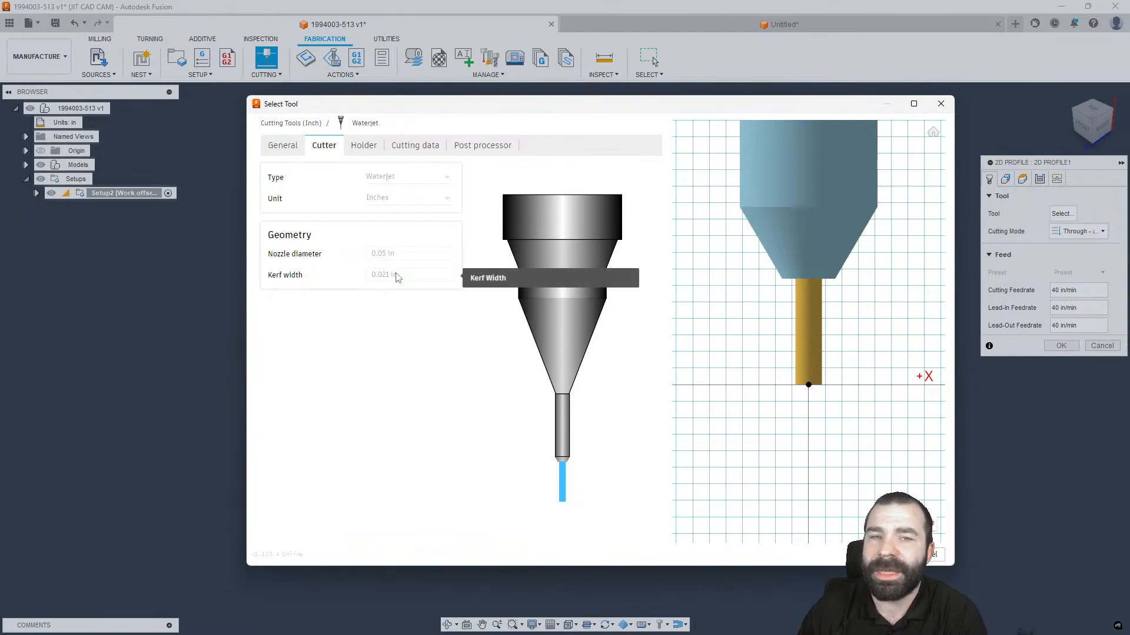
click(415, 146)
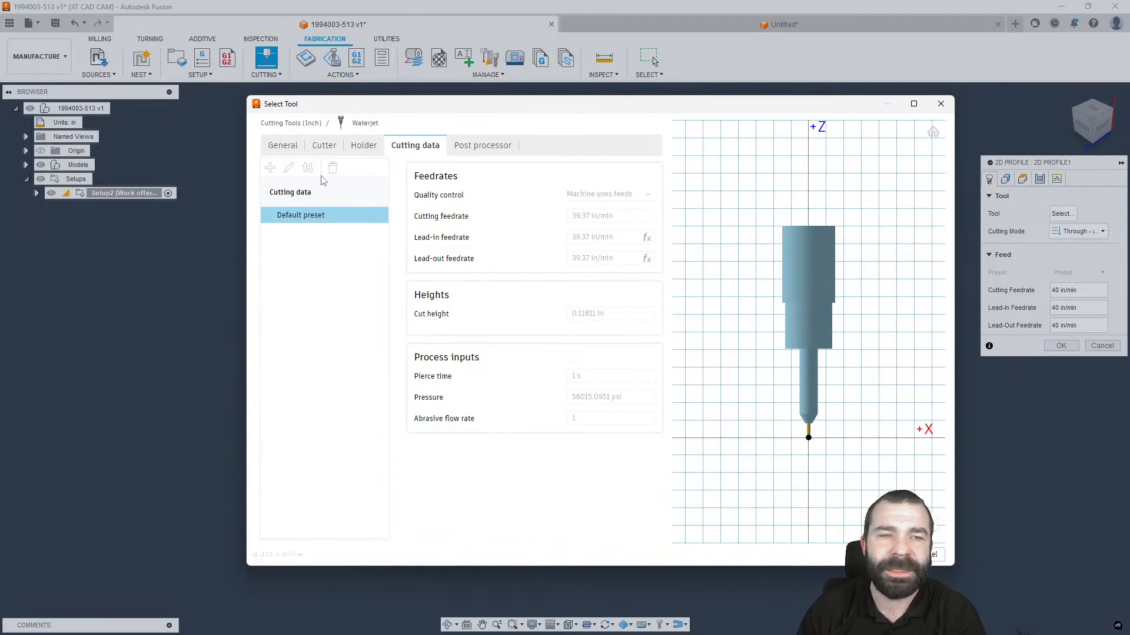
click(284, 145)
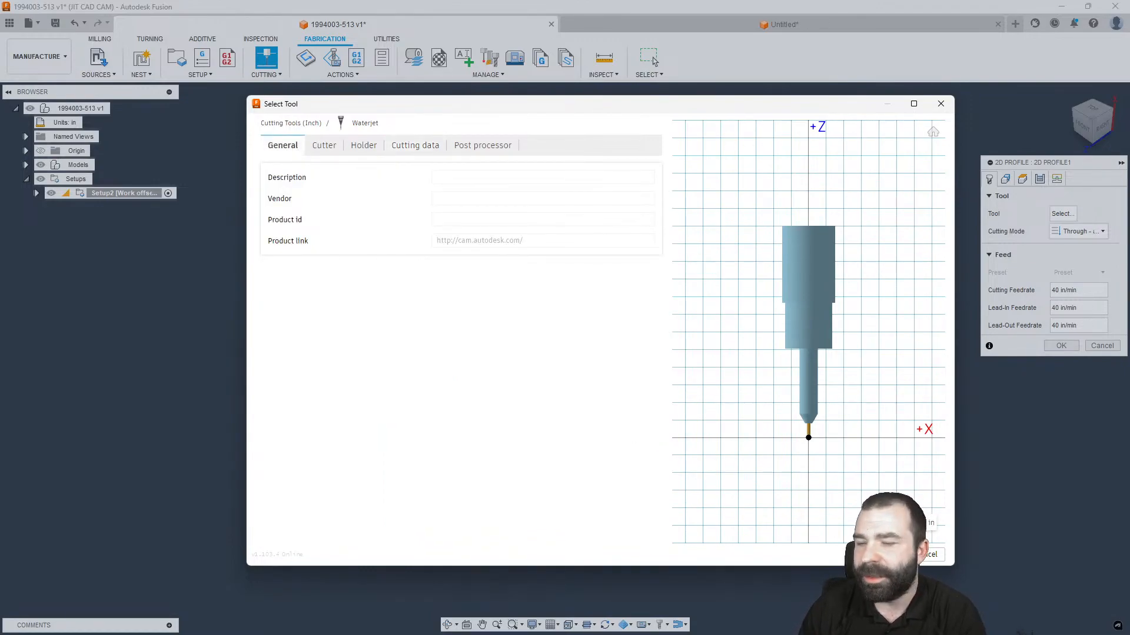
click(926, 554)
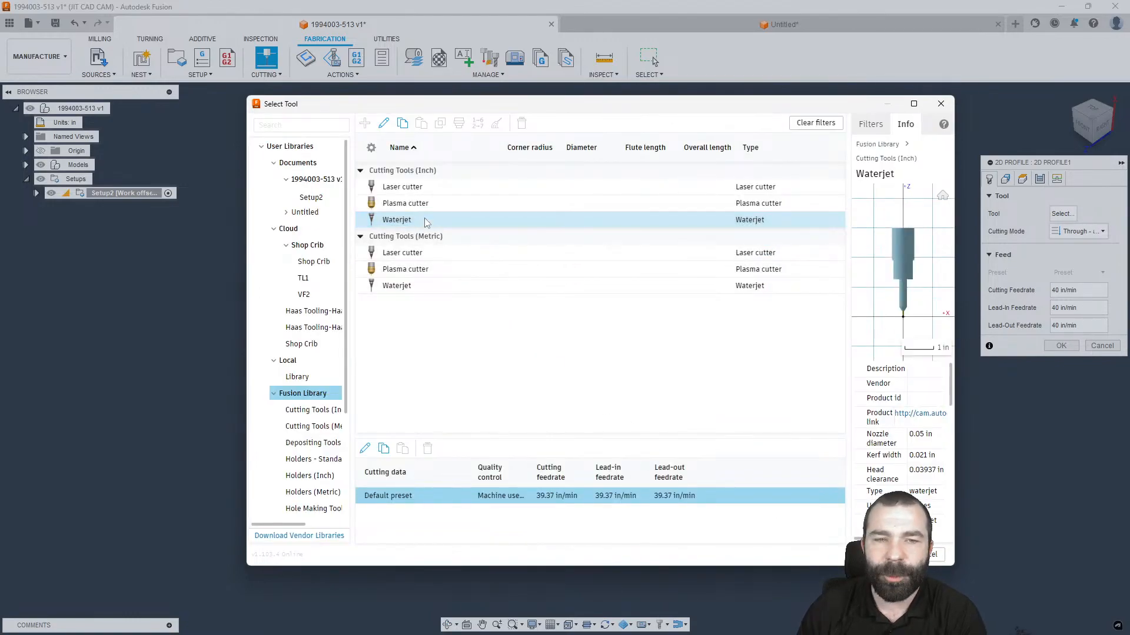
Assign the Waterjet to the 2D profile, choose the U-shaped stock body's closed upper outline as the contour, and generate the operation.
click(885, 555)
click(1005, 179)
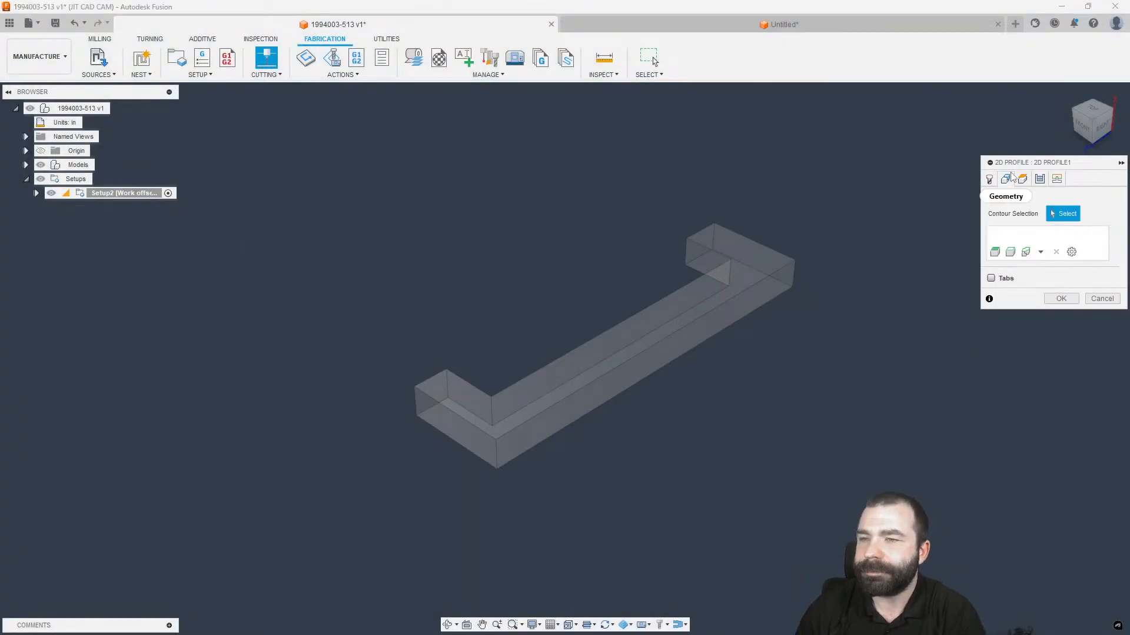
click(771, 281)
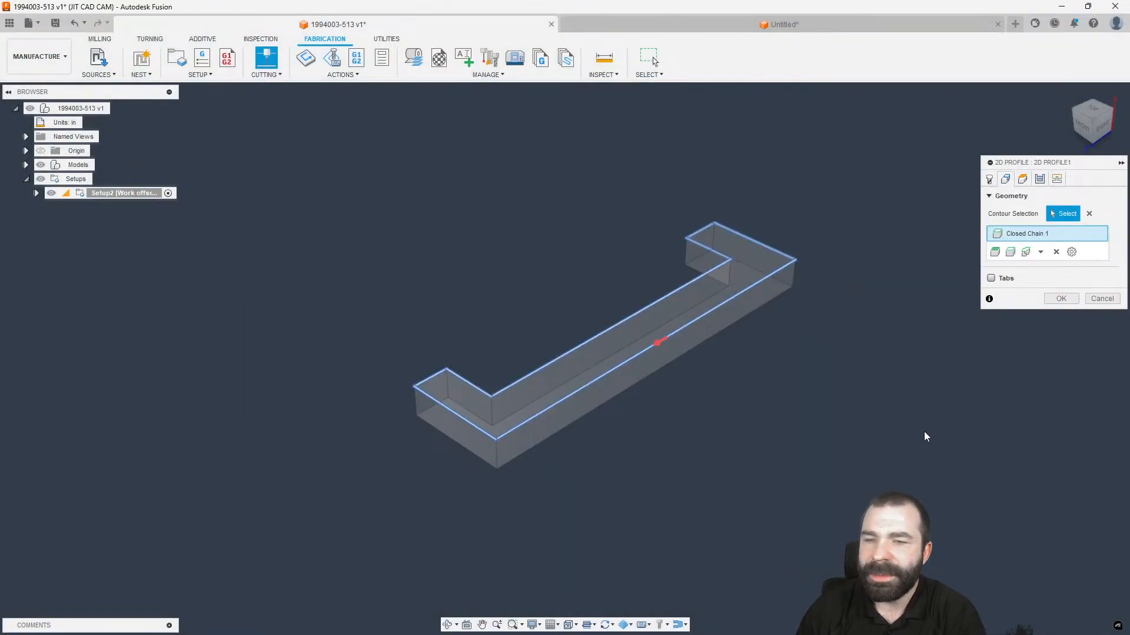
click(1060, 298)
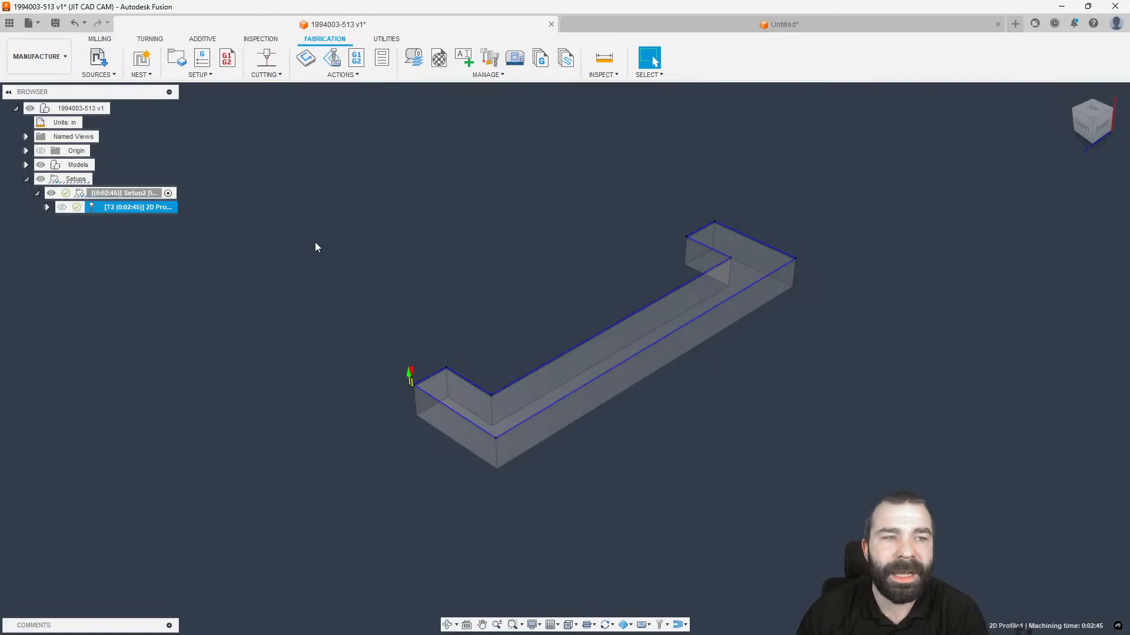
Create a new milling setup and orient its Z axis by the upper face of the U-shaped stock body.
click(102, 39)
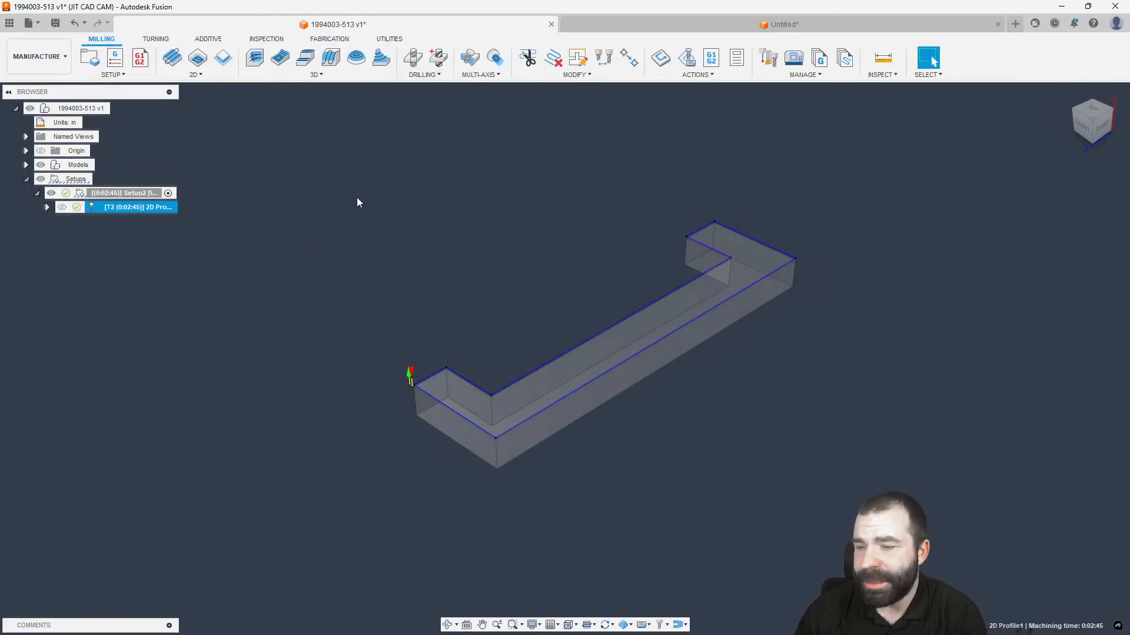
click(90, 57)
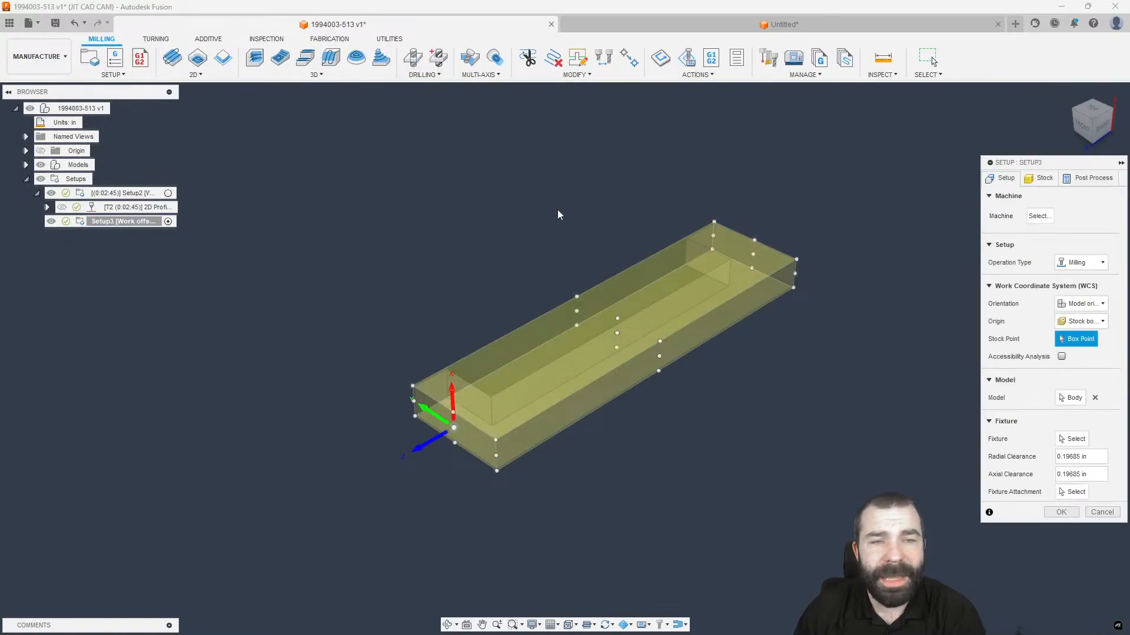
click(1085, 304)
click(1077, 325)
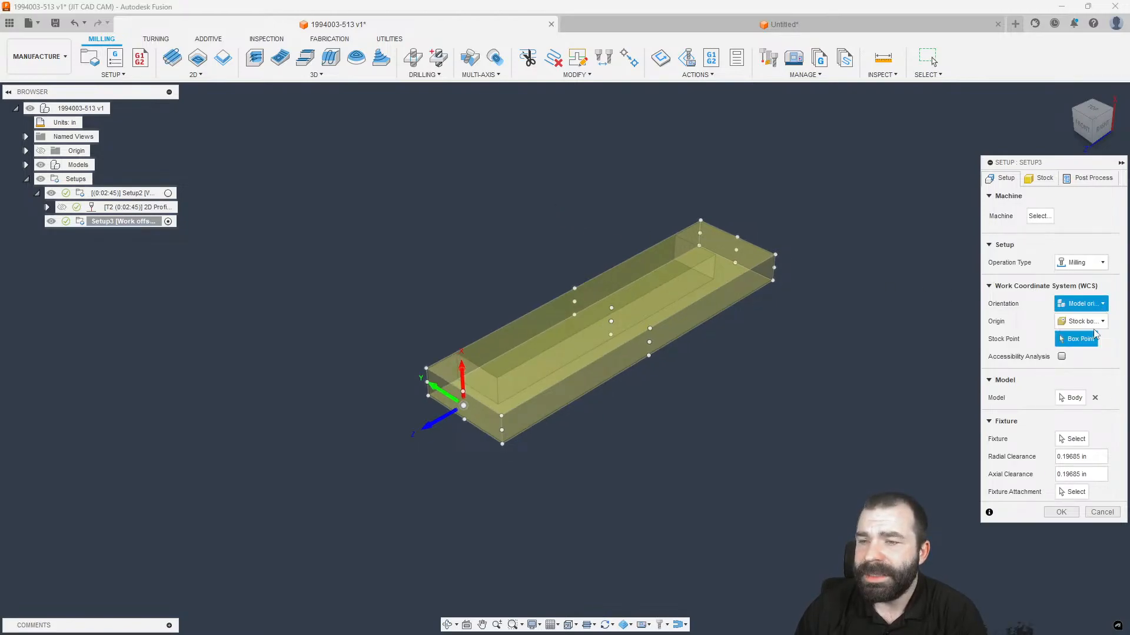
click(738, 263)
Define the new setup's stock from the U-shaped Stock solid.
click(1040, 178)
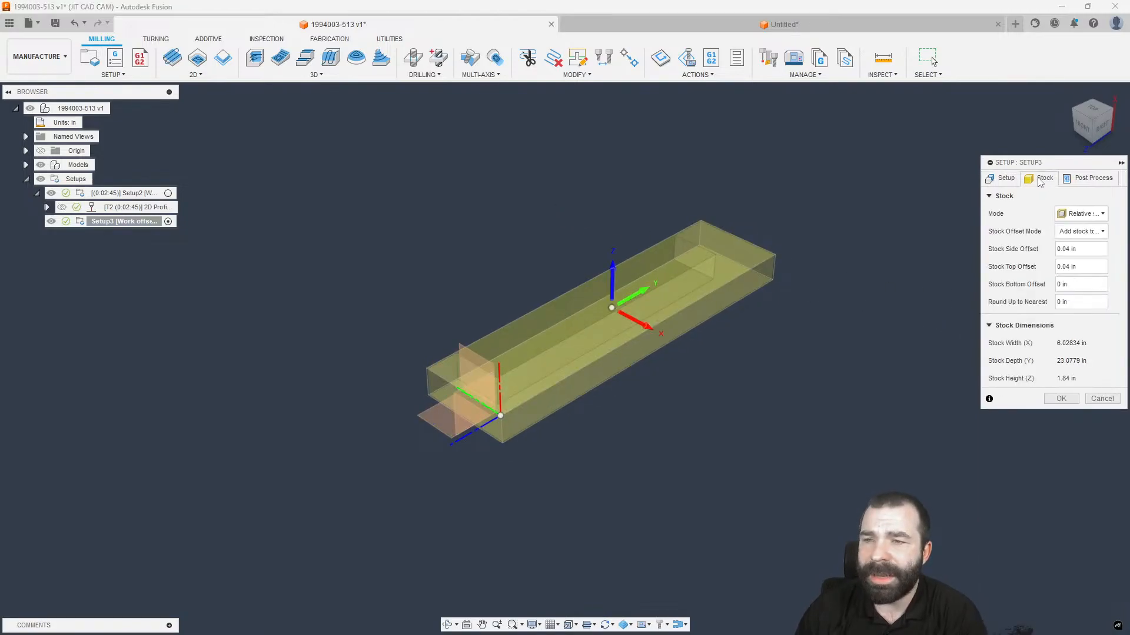
click(1082, 214)
click(1076, 292)
click(1004, 178)
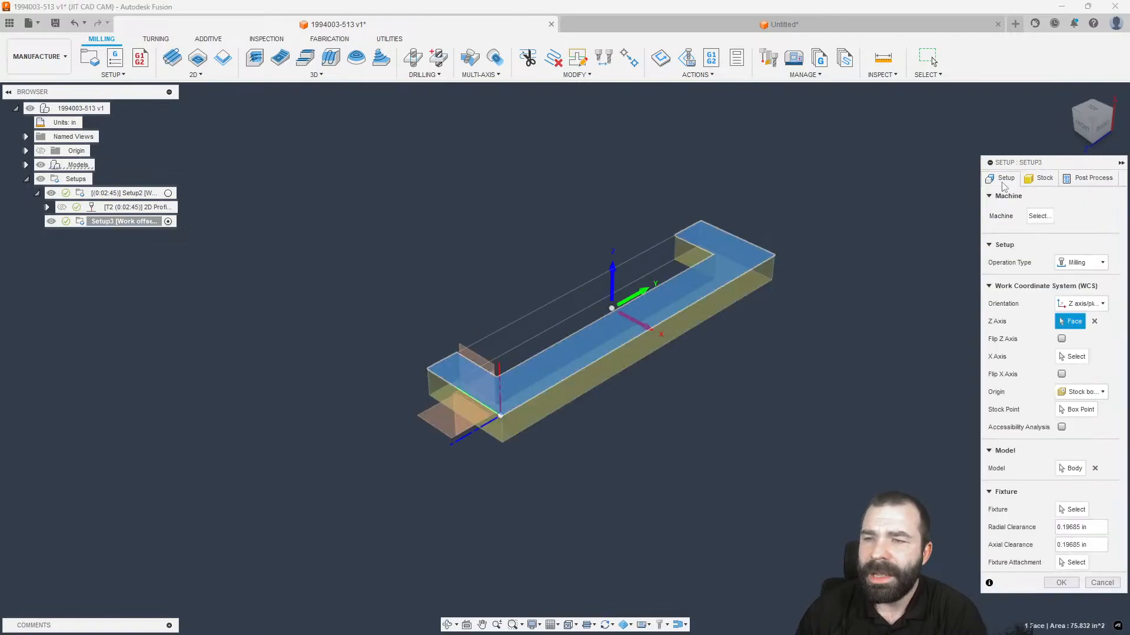
click(1095, 468)
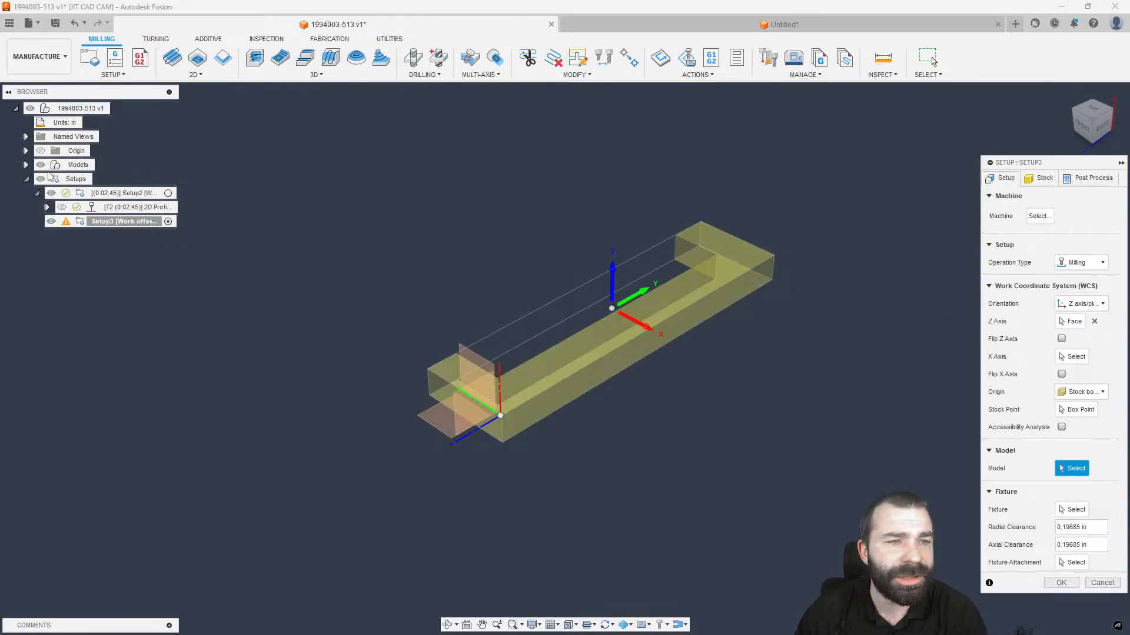
click(25, 165)
click(37, 179)
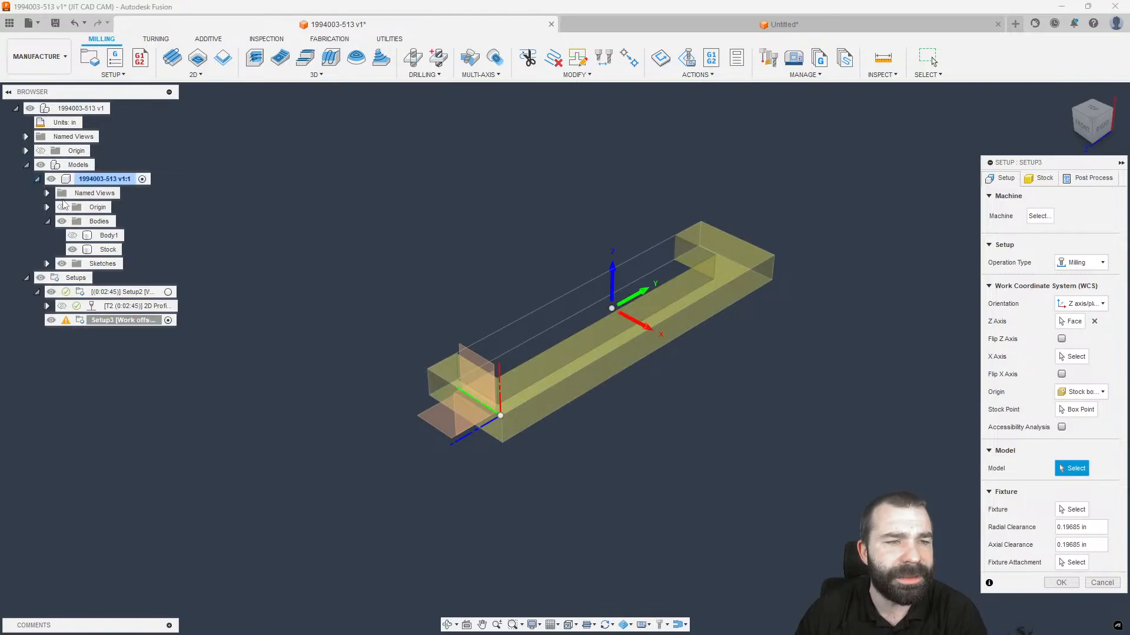
click(105, 236)
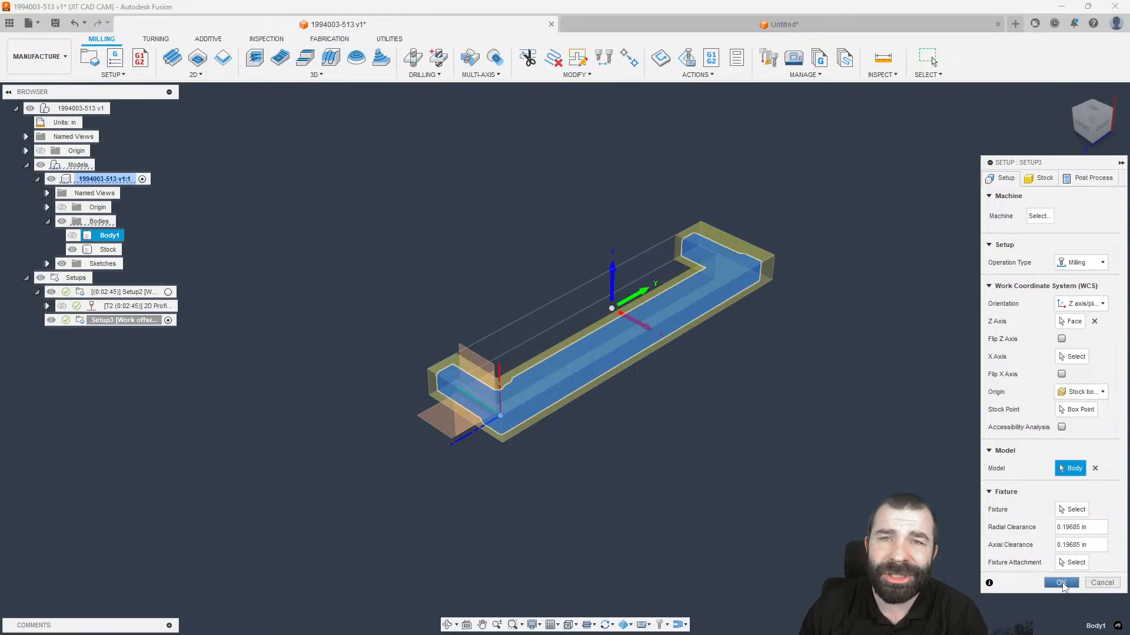
click(1062, 582)
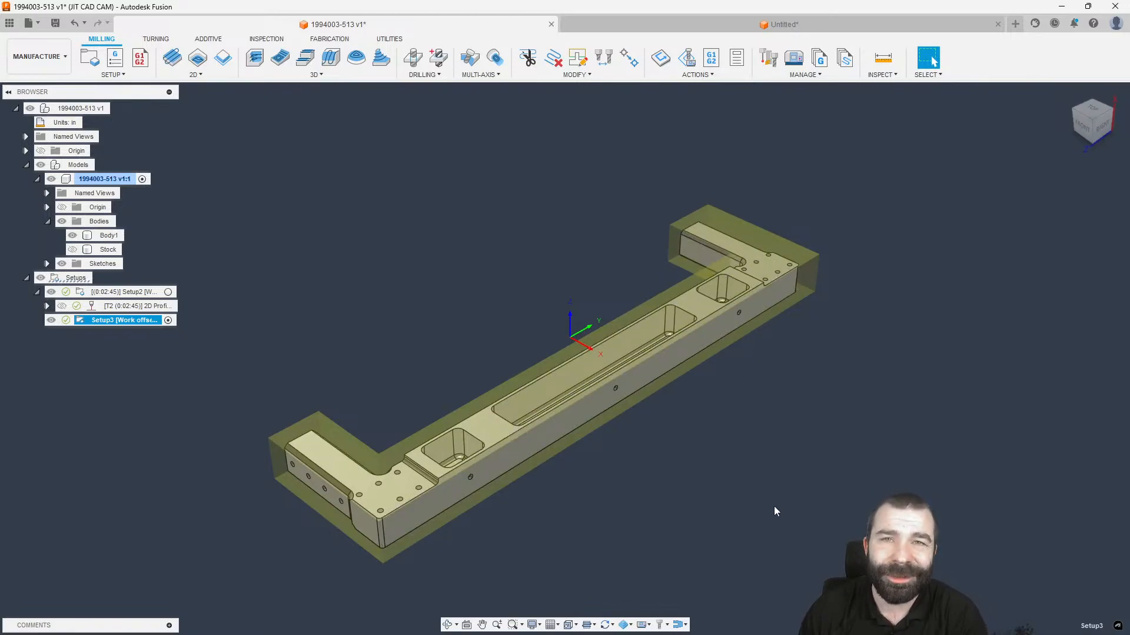
click(169, 292)
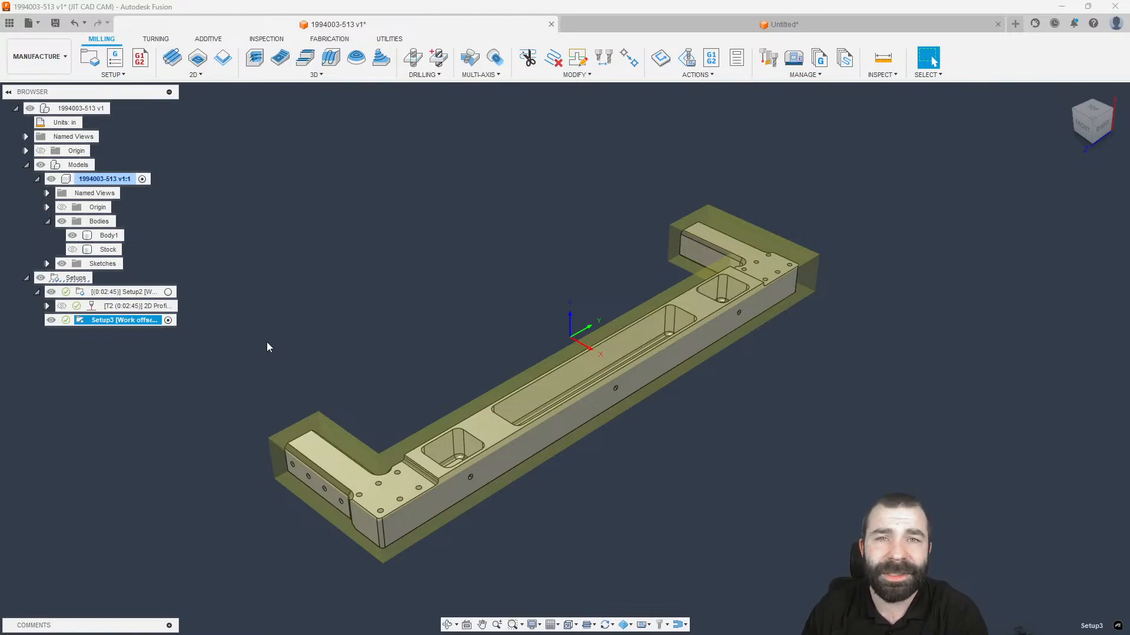
click(609, 625)
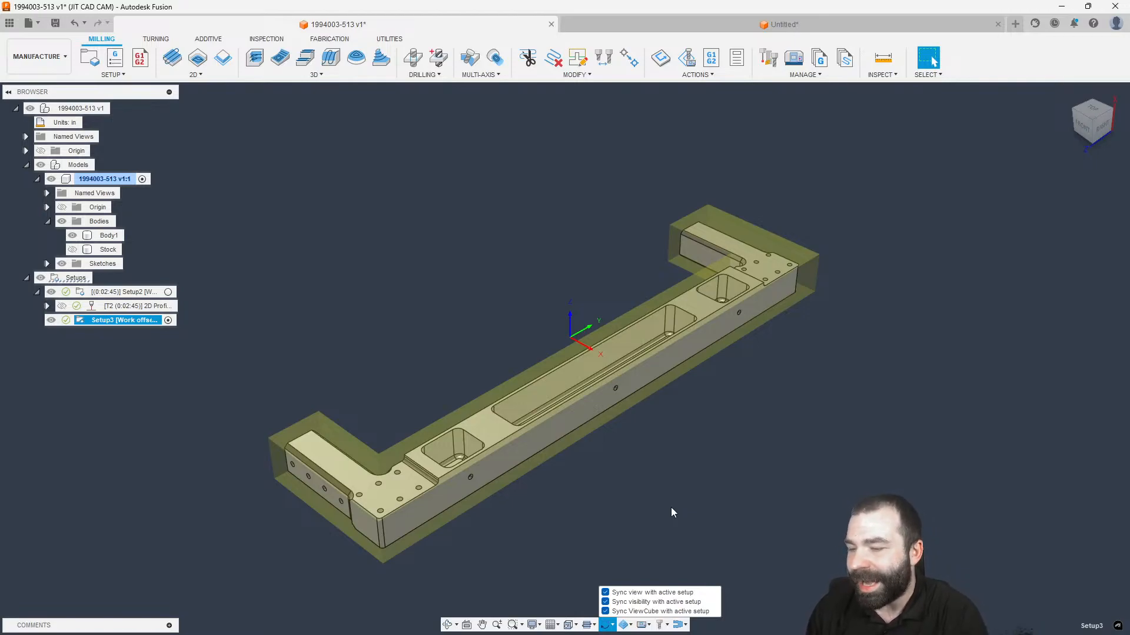
click(671, 483)
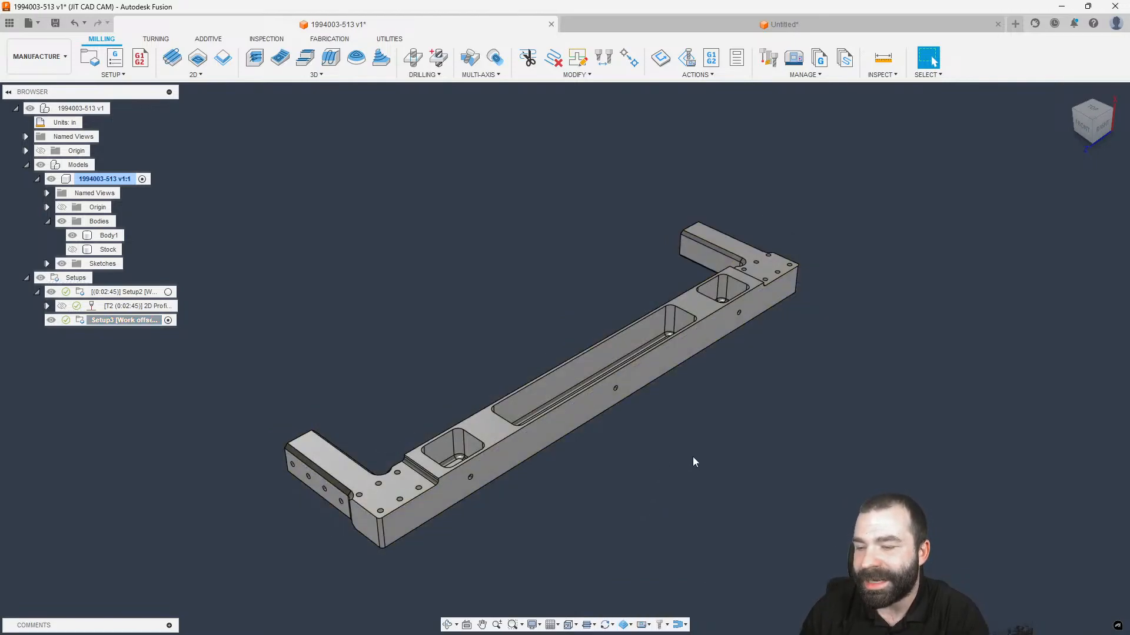
Create a 3D Adaptive Clearing toolpath in Setup3 using the 1/2" flat endmill from the Shop Crib library.
click(66, 321)
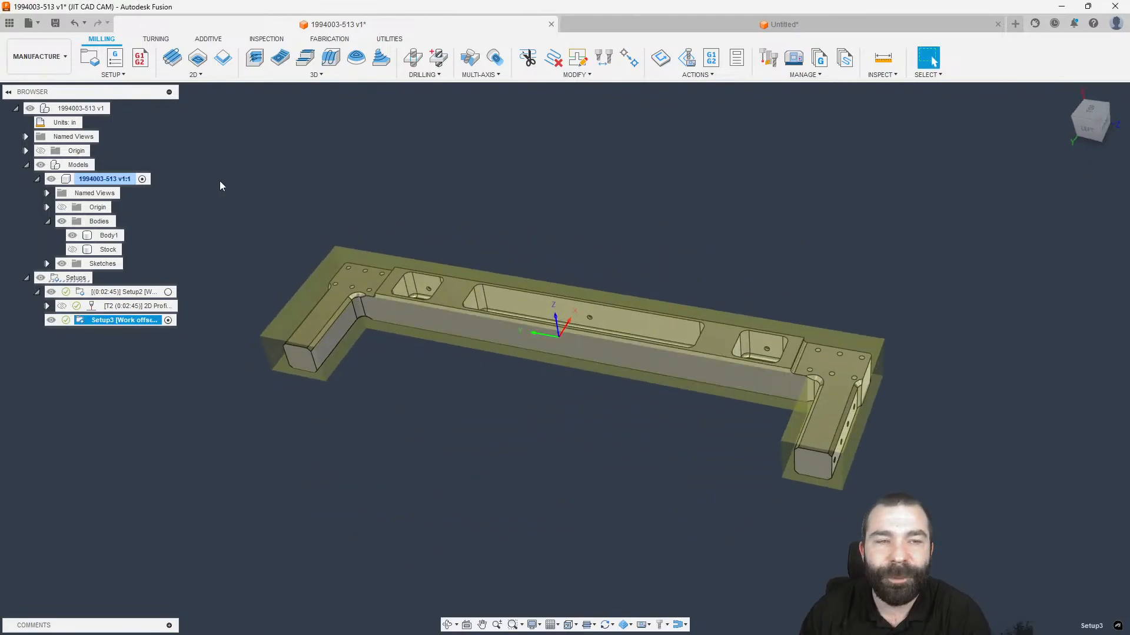
click(257, 59)
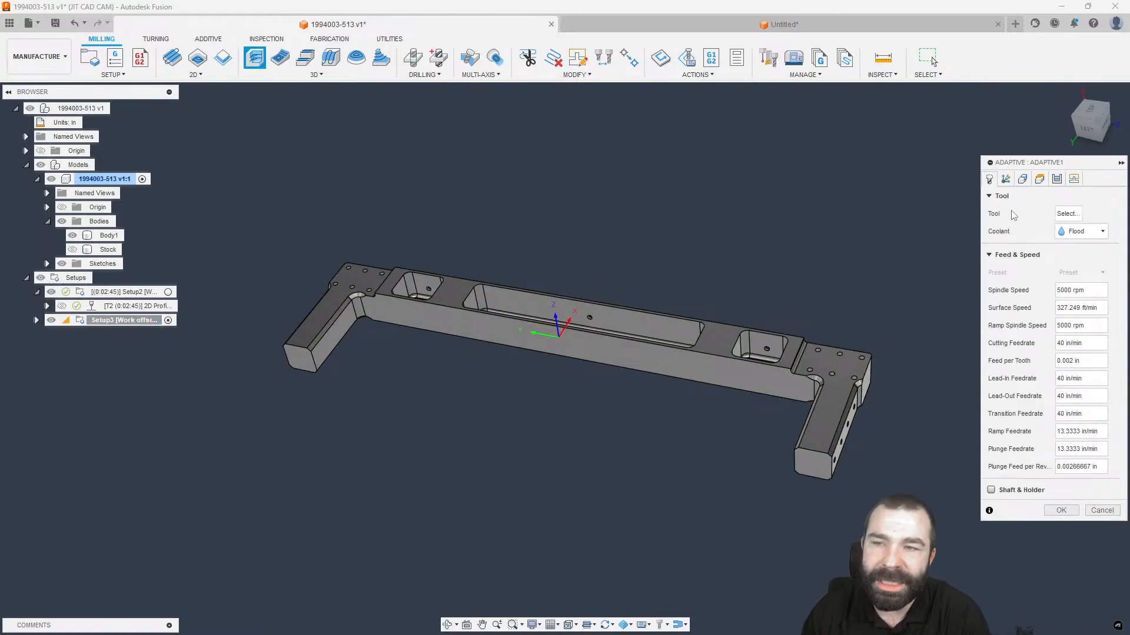
click(1067, 214)
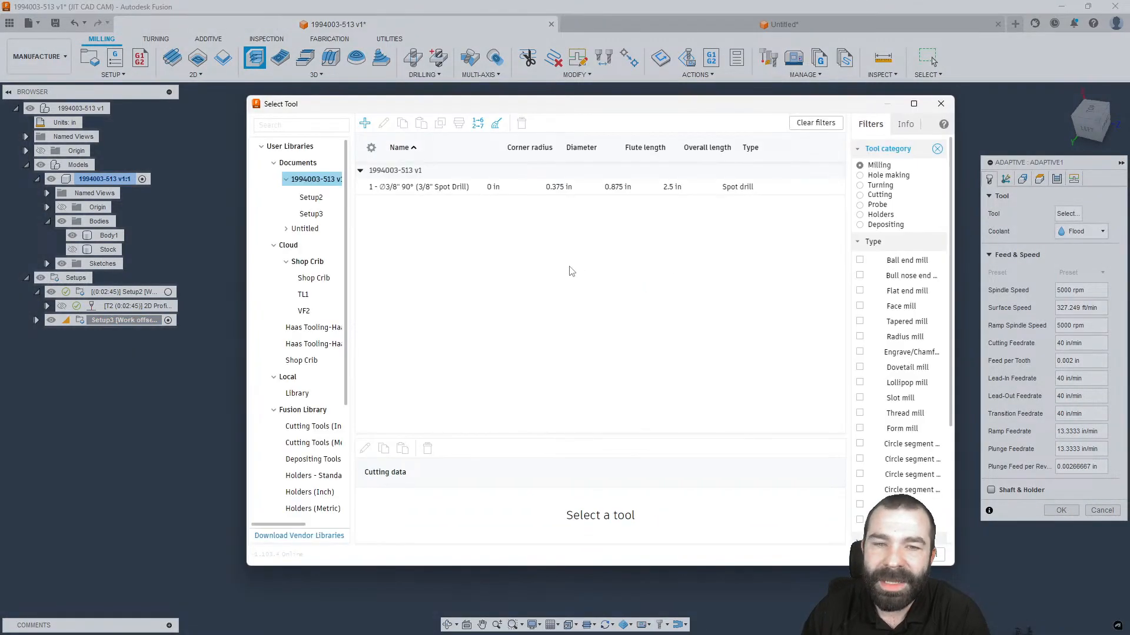
click(317, 361)
click(424, 220)
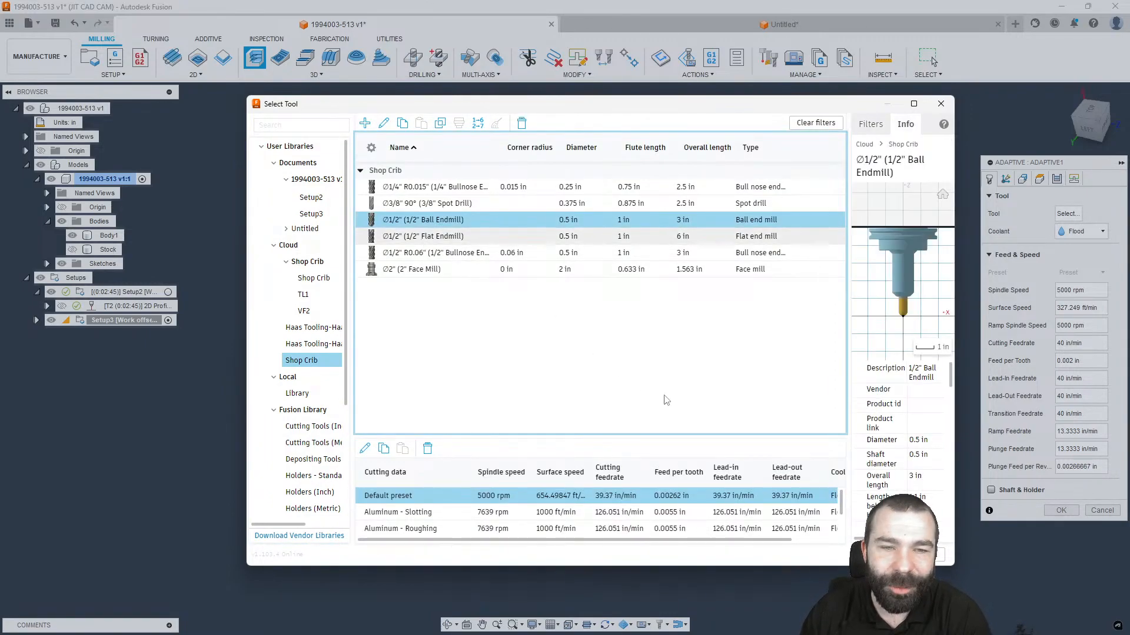
key(Down)
click(890, 555)
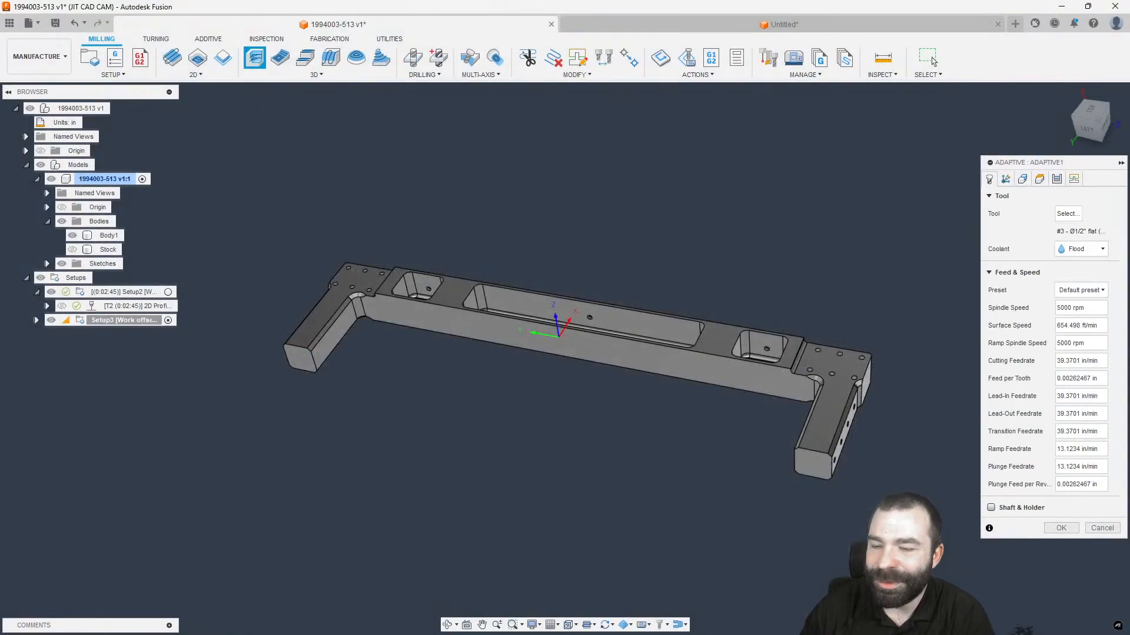
click(1062, 528)
shift+middle_drag(549, 405, 560, 383)
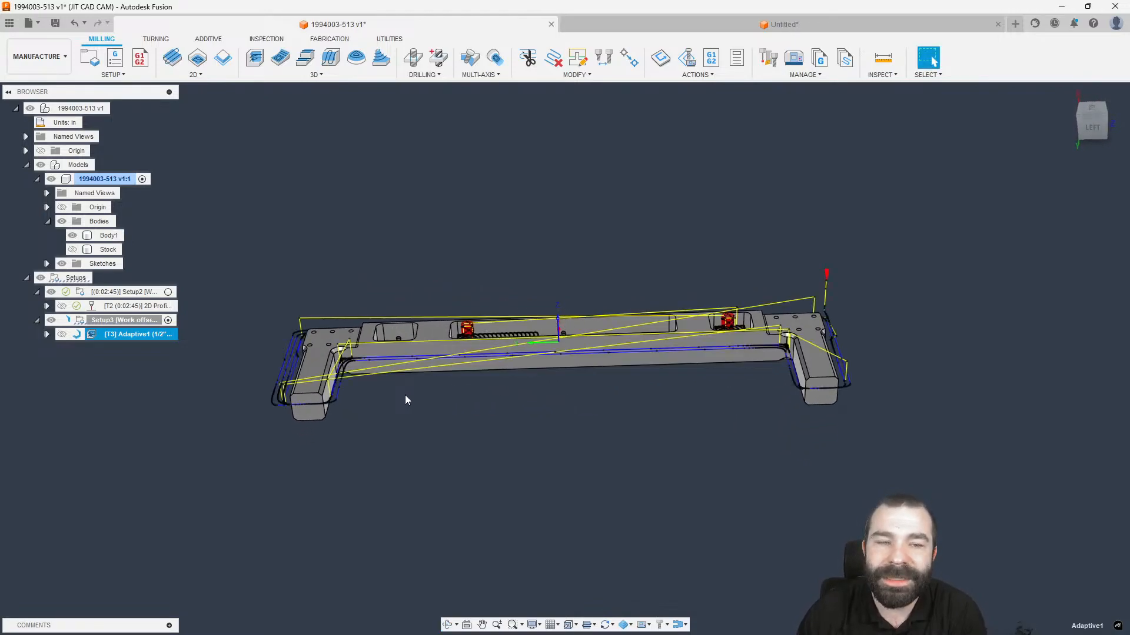
shift+middle_drag(405, 394, 406, 425)
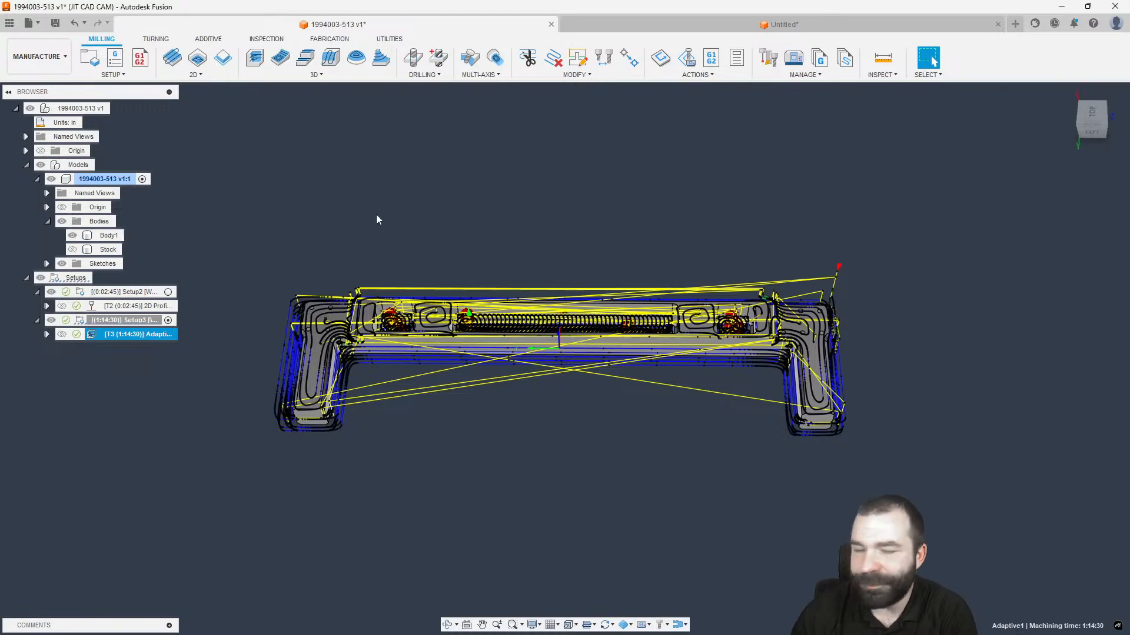
Upload the FSF_1 and FSF_2 files from Downloads to the Dec 13 project folder.
click(9, 23)
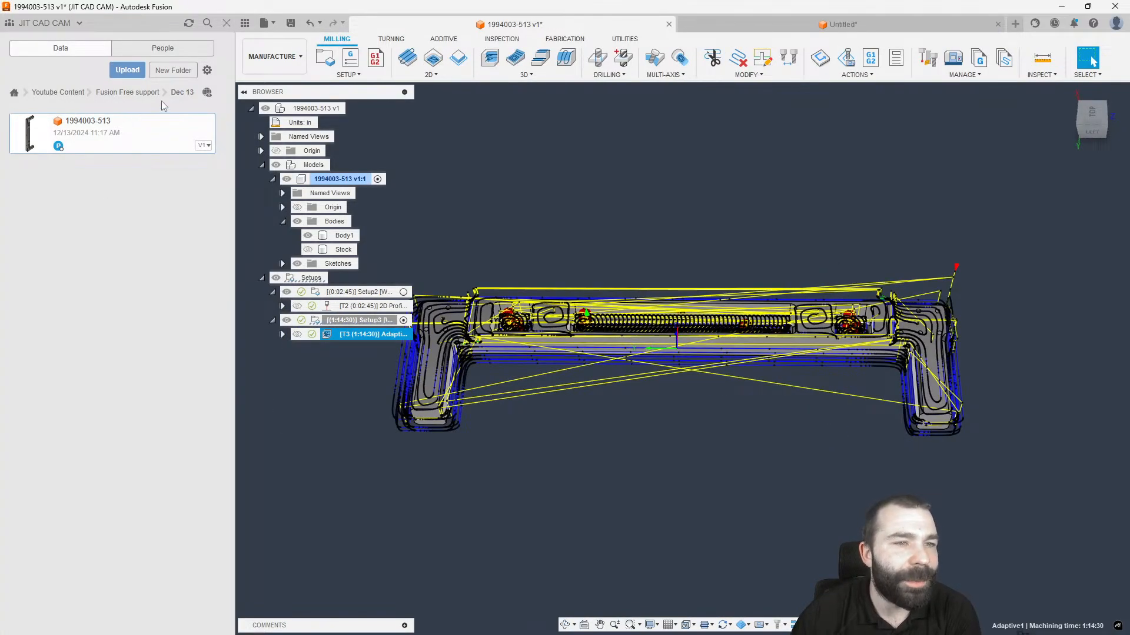
click(128, 71)
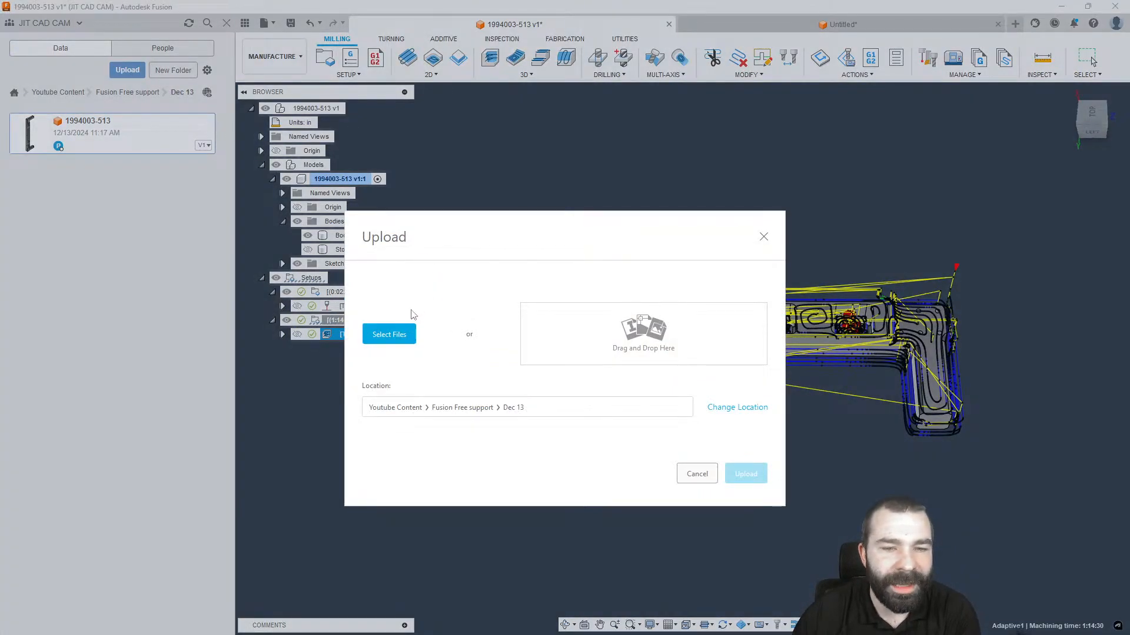
click(406, 331)
click(177, 124)
shift+click(177, 141)
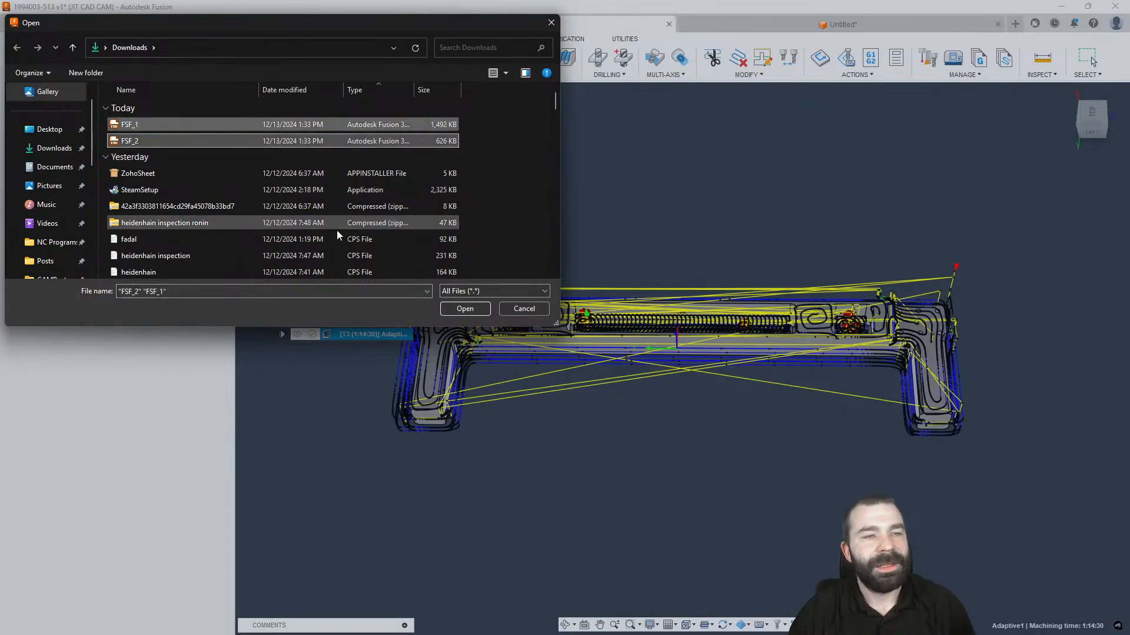
click(465, 309)
click(863, 544)
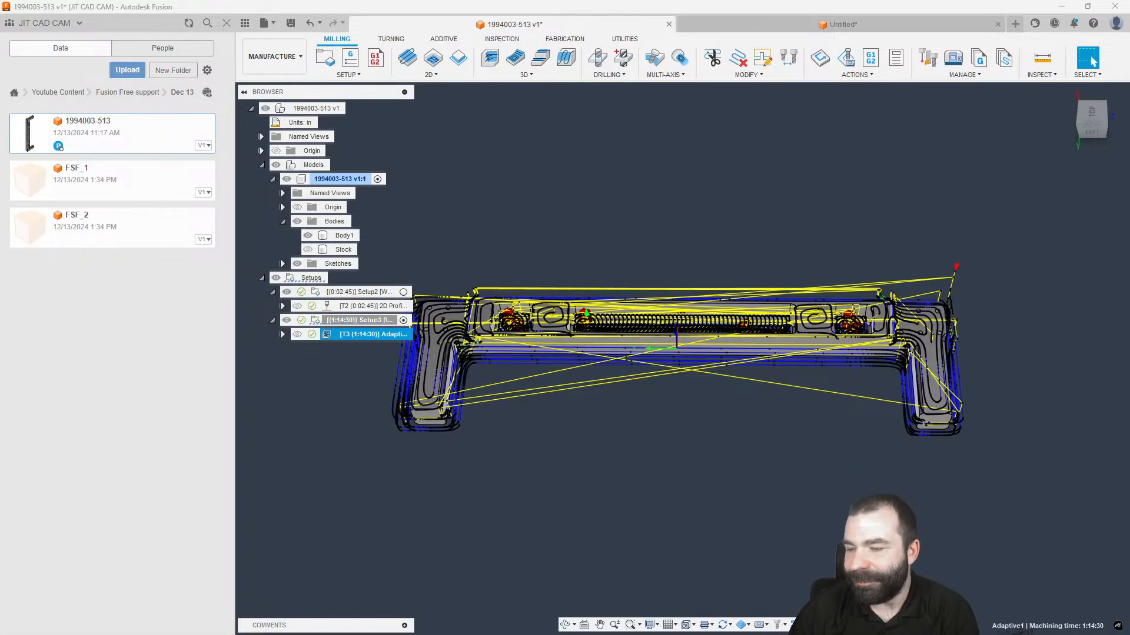
click(793, 464)
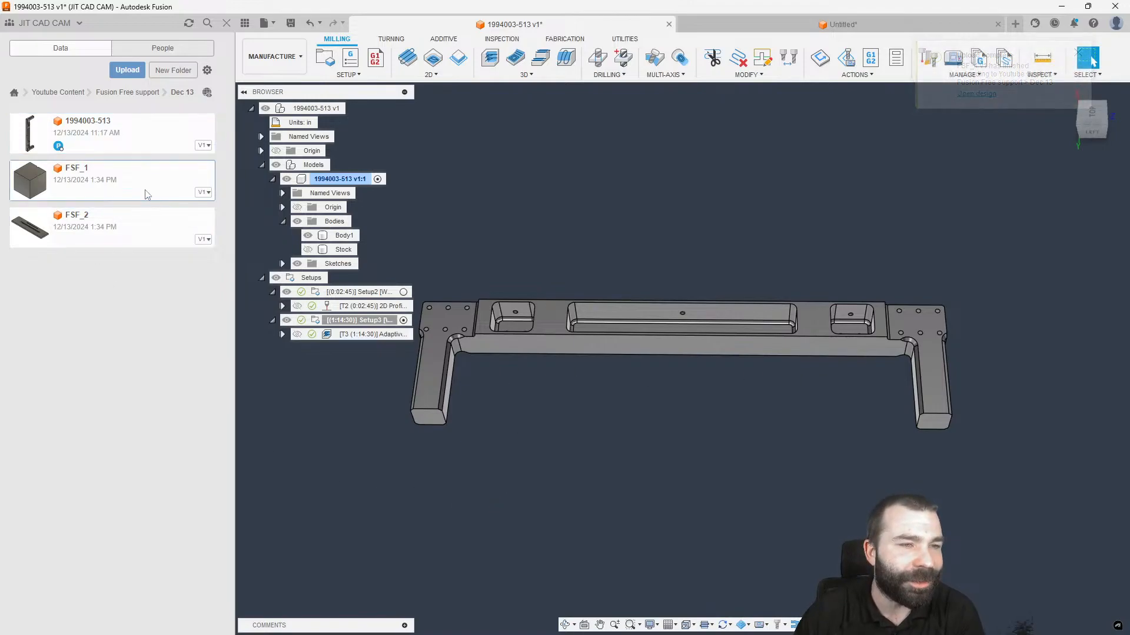
Open the FSF_1 design and inspect the stepped groove and engraved text on the cube.
double_click(110, 180)
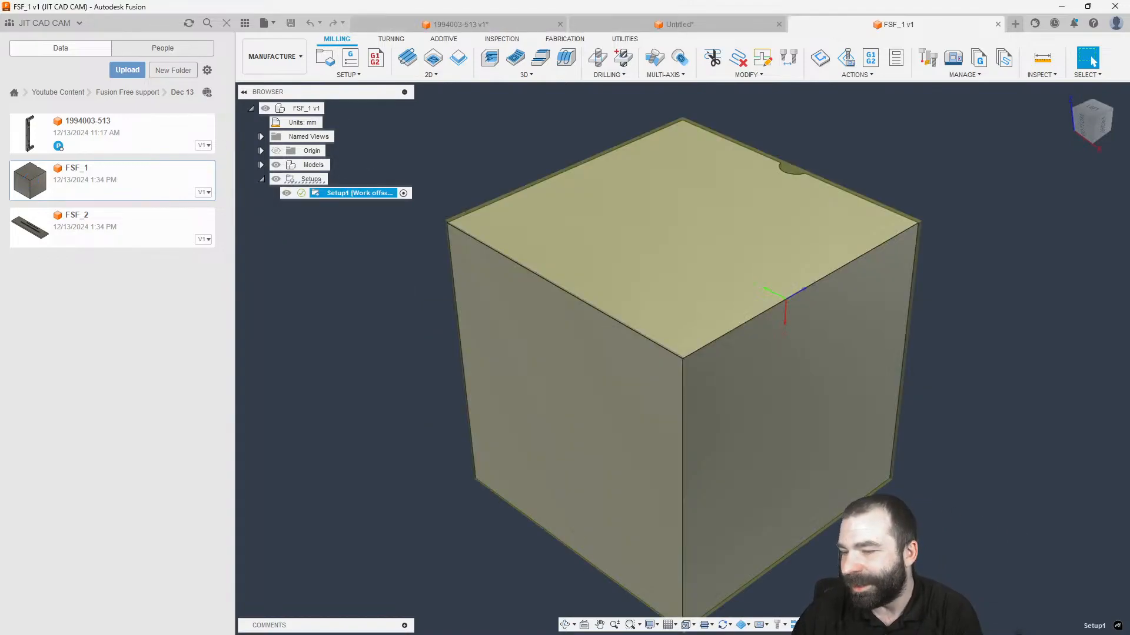
shift+middle_drag(619, 425, 594, 424)
click(897, 483)
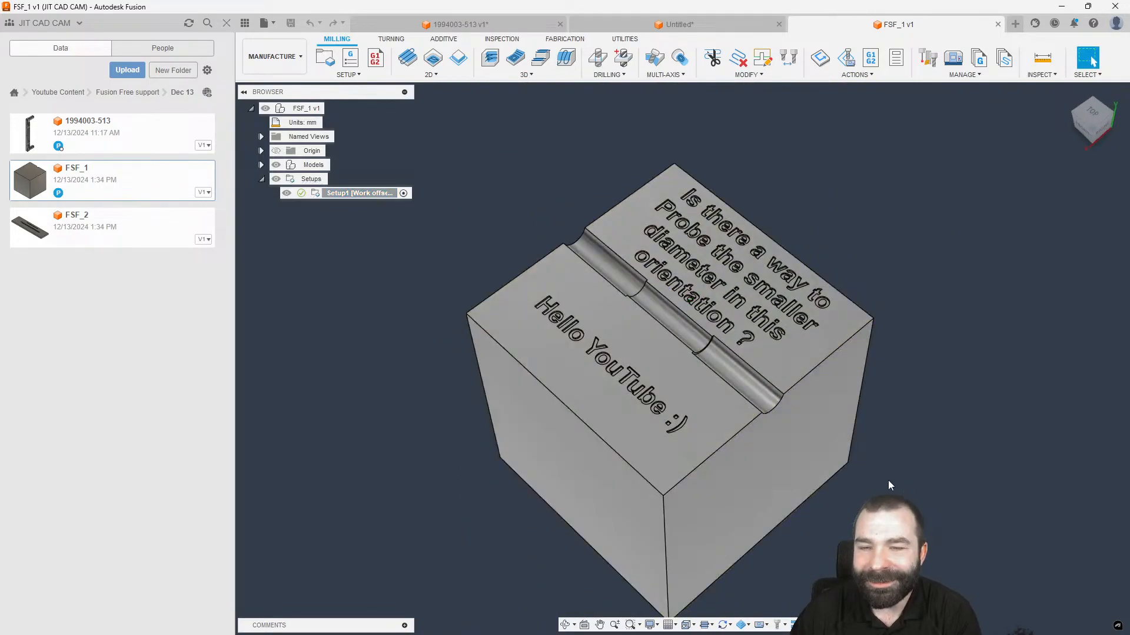
scroll(668, 332, up, 3)
scroll(668, 331, up, 3)
scroll(687, 331, up, 2)
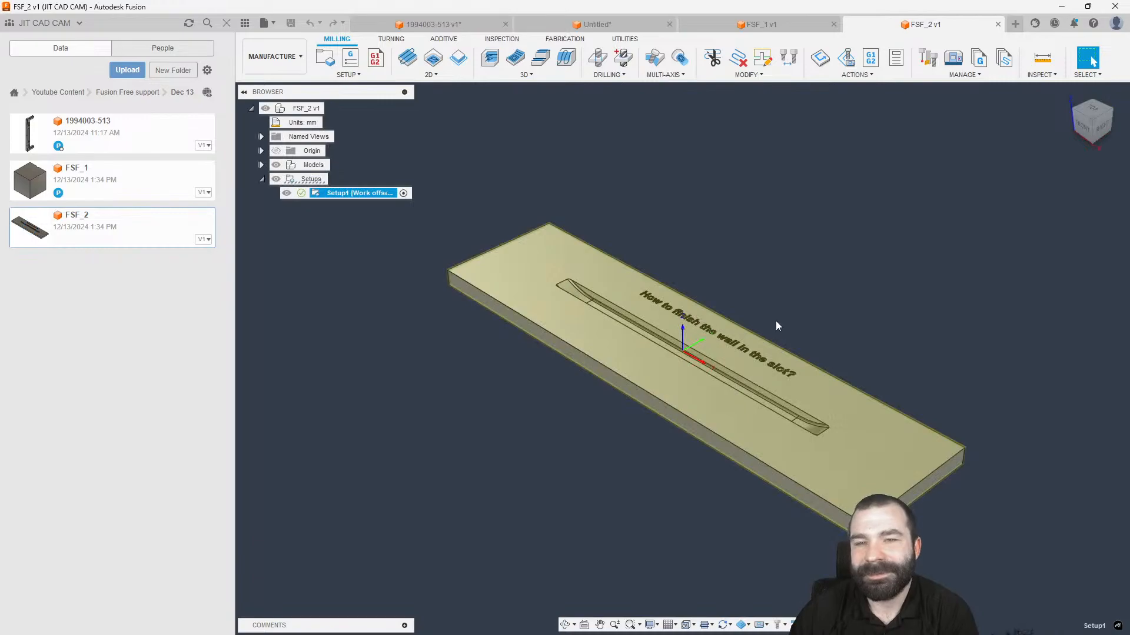
Examine the slot's walls, curved ends and filleted edges in the FSF_2 plate.
shift+middle_drag(678, 325, 717, 393)
mouse_move(649, 462)
shift+middle_down()
mouse_move(668, 447)
mouse_move(654, 440)
shift+middle_up()
key(Escape)
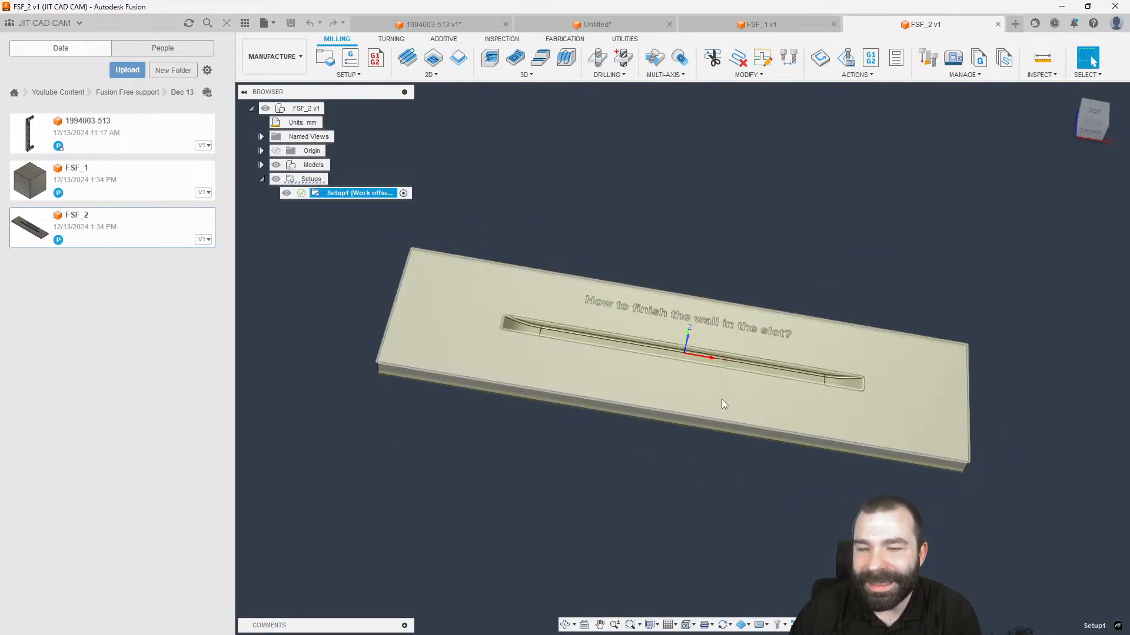
scroll(712, 383, up, 2)
shift+middle_drag(678, 357, 686, 387)
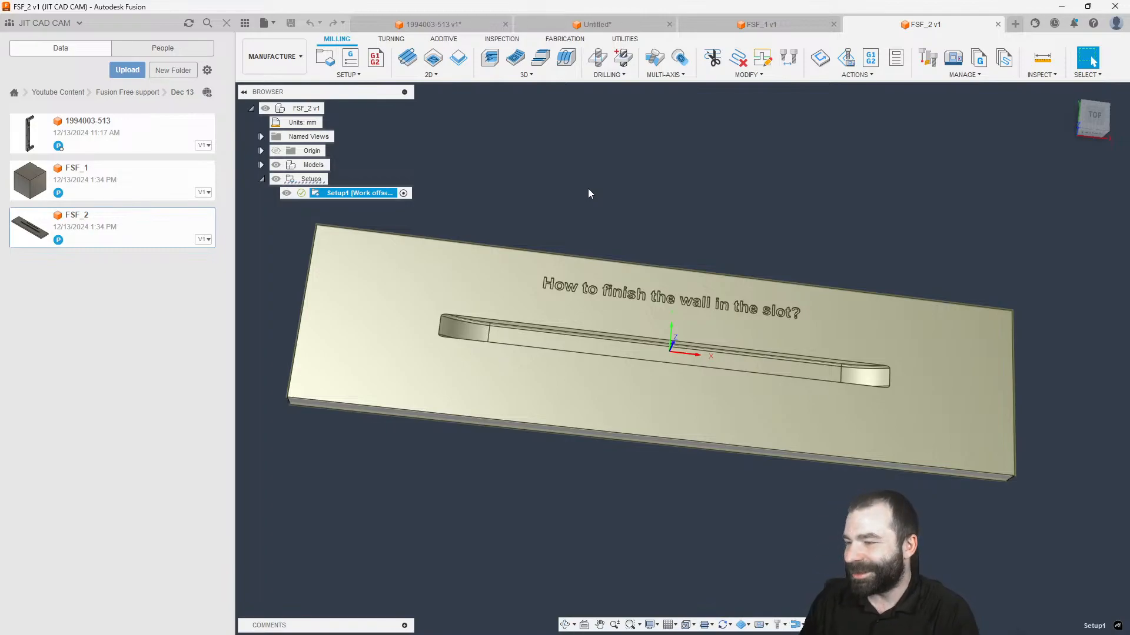
scroll(743, 327, up, 3)
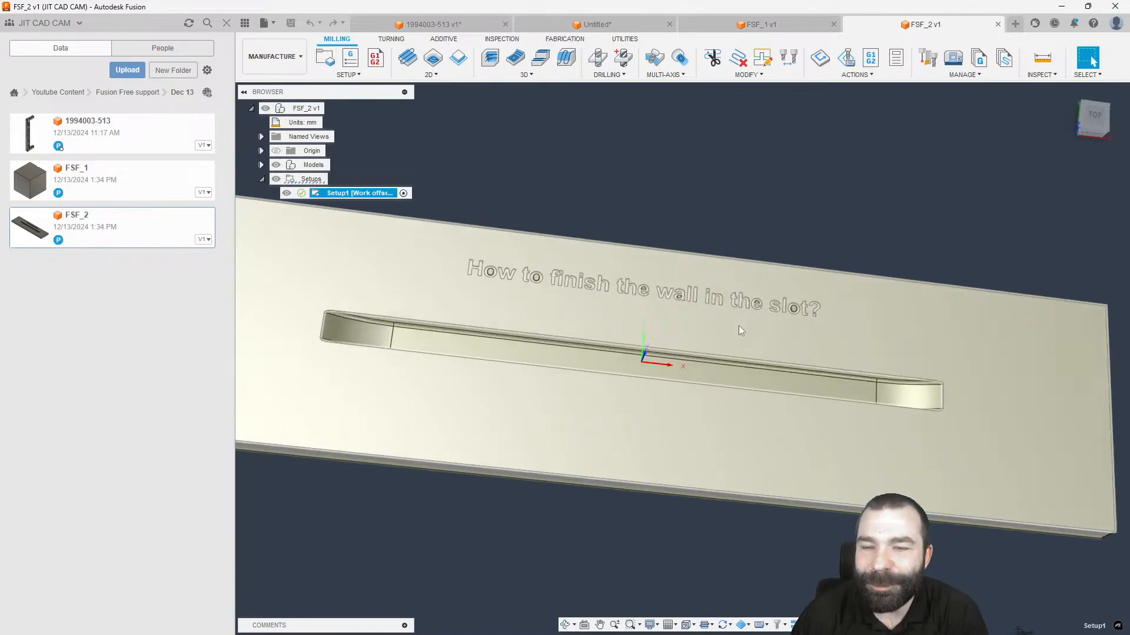
shift+middle_drag(740, 326, 735, 301)
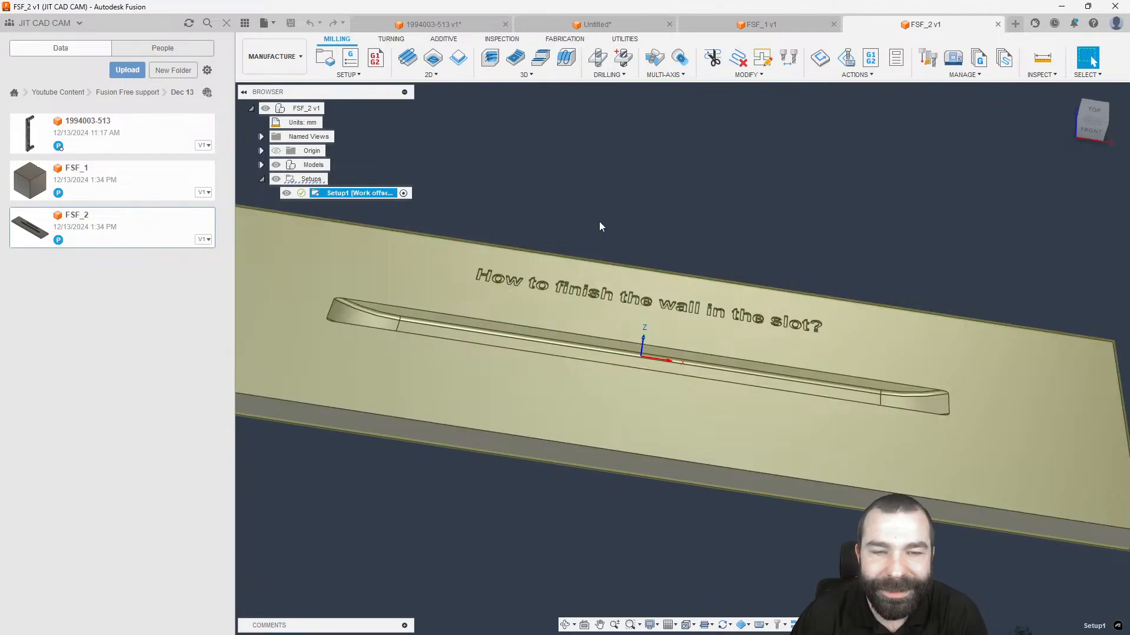
key(Escape)
click(325, 57)
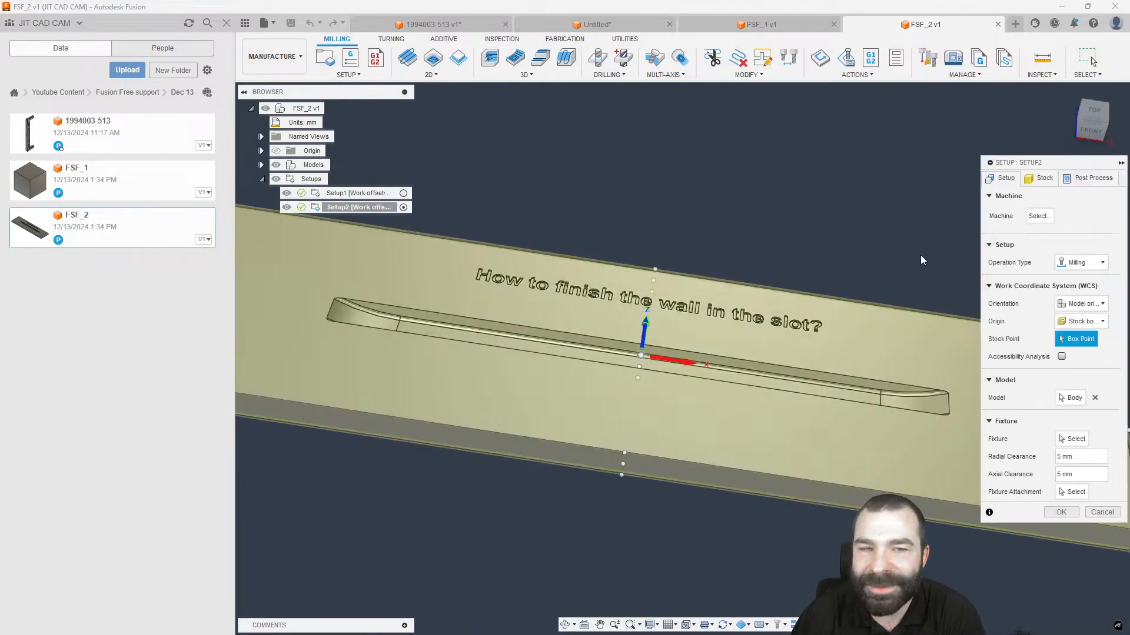
click(1114, 509)
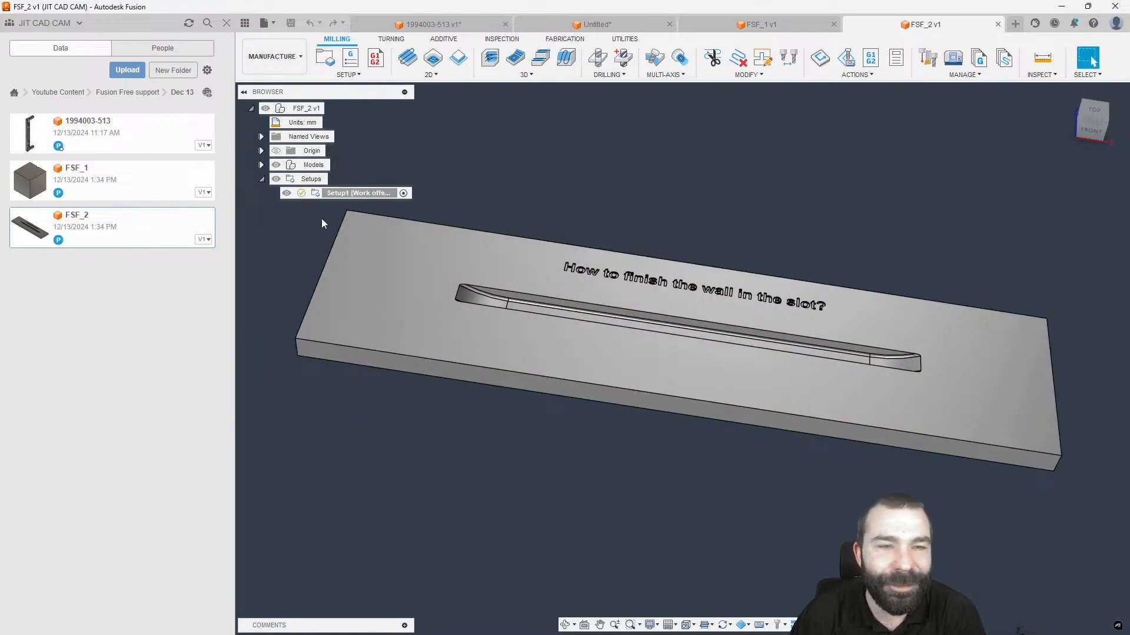
click(316, 194)
click(624, 229)
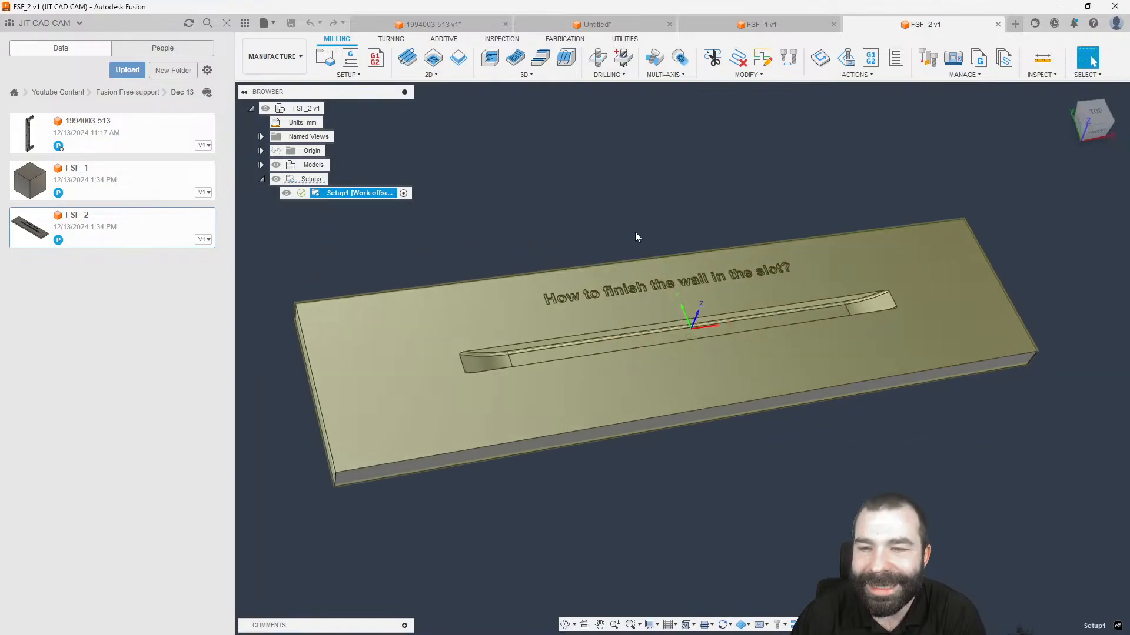
shift+middle_drag(637, 232, 545, 169)
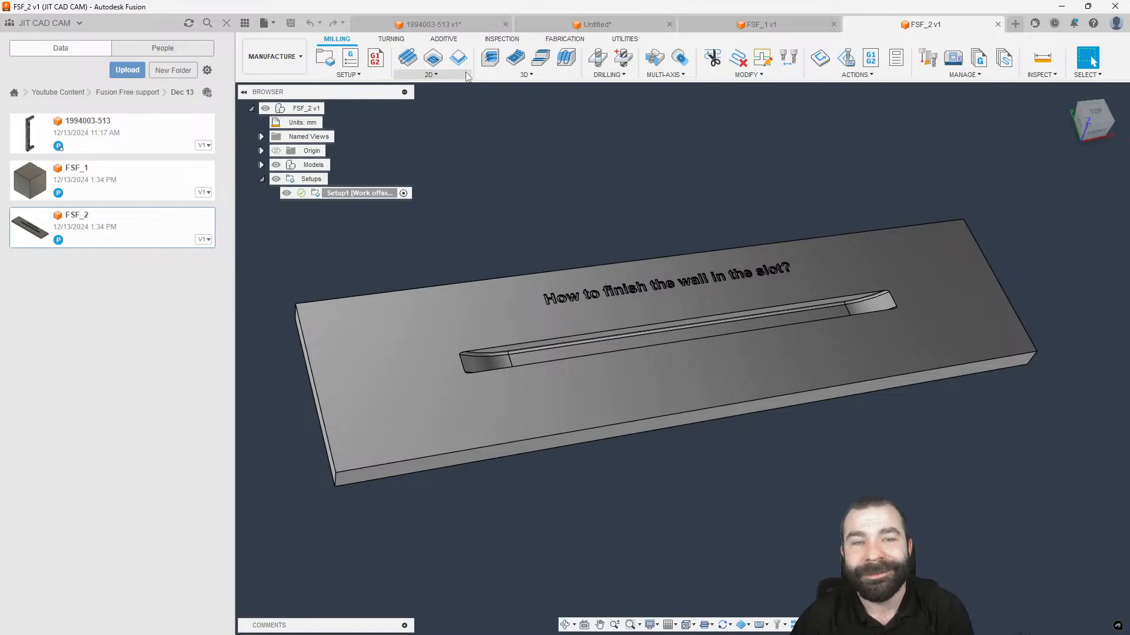
click(431, 74)
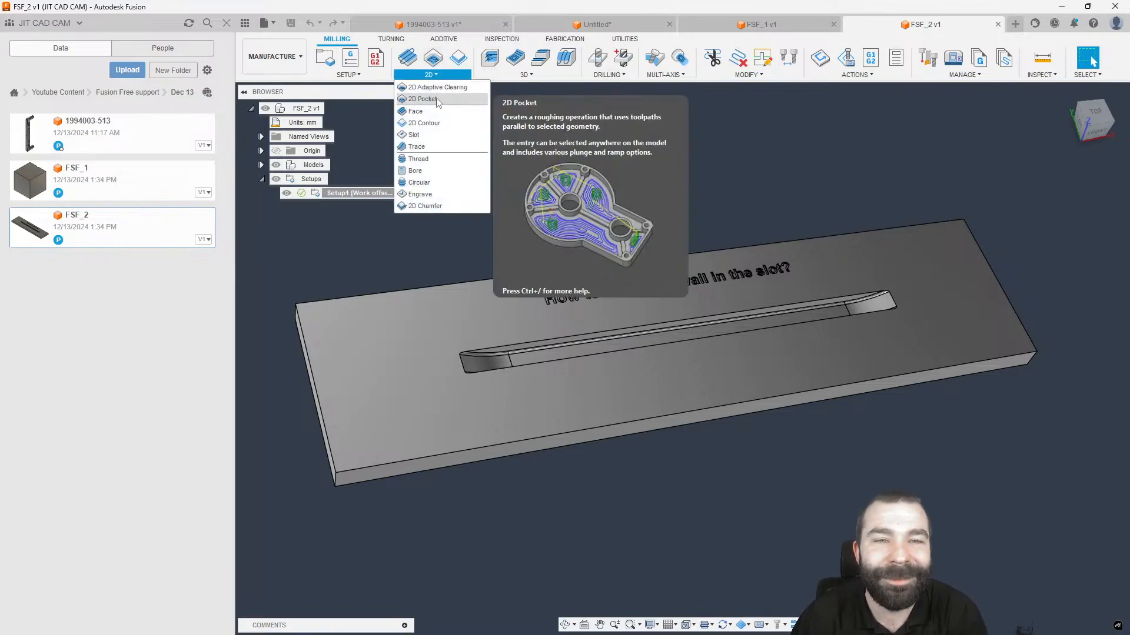
click(422, 147)
scroll(845, 303, up, 6)
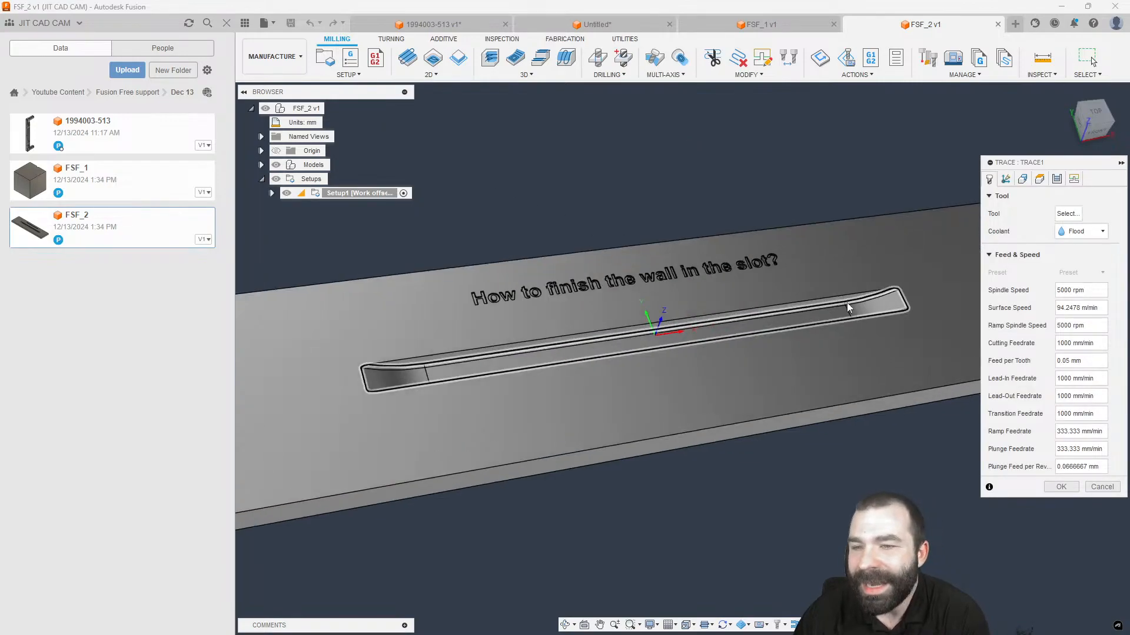
scroll(903, 292, up, 3)
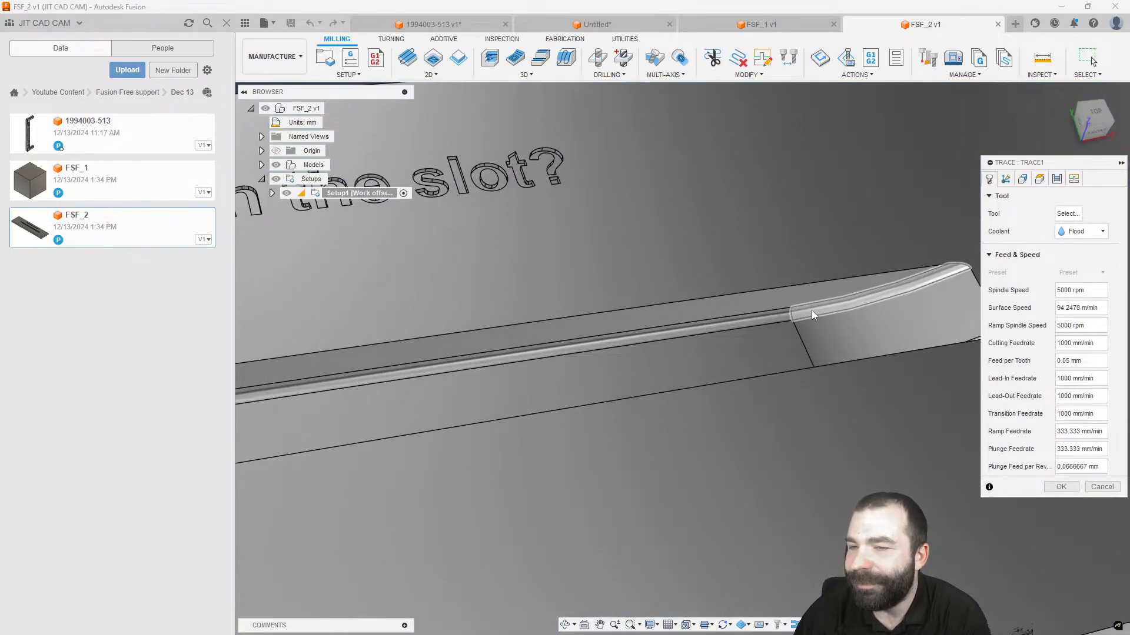
click(1101, 487)
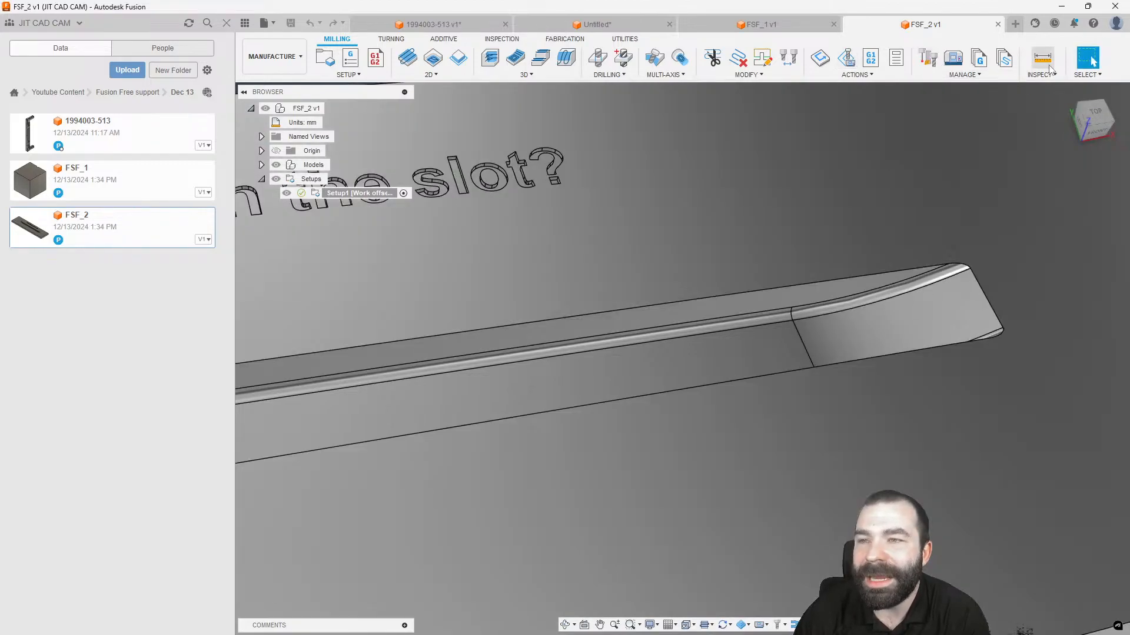
Measure the radius of the long fillet face along the slot's inner edge.
click(1042, 57)
scroll(794, 329, up, 2)
click(795, 330)
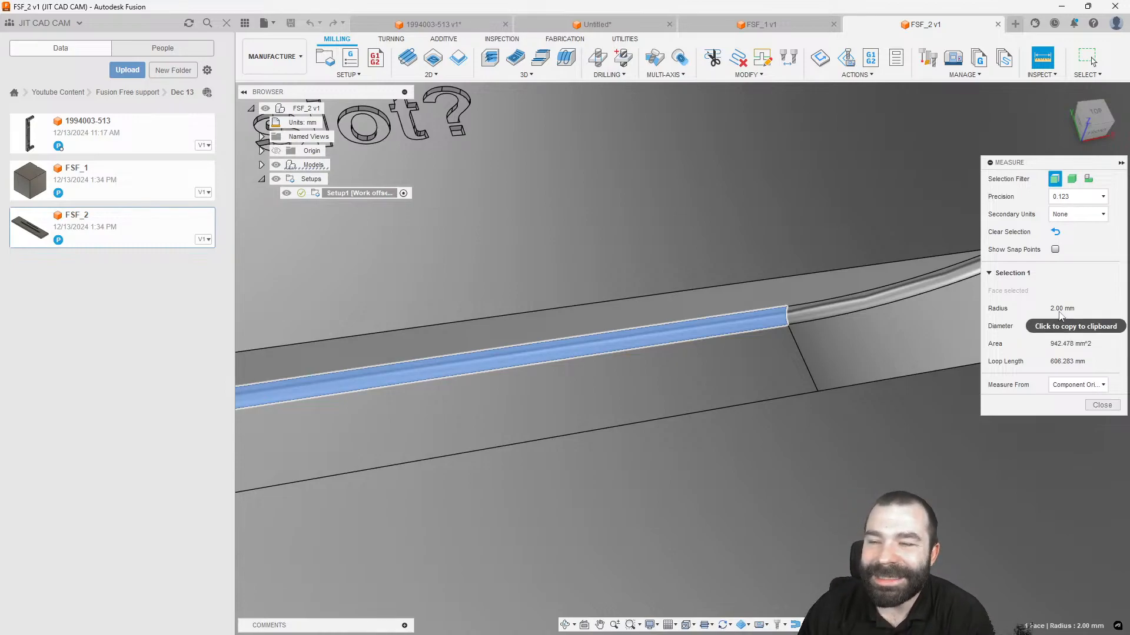
click(1102, 405)
scroll(997, 421, down, 5)
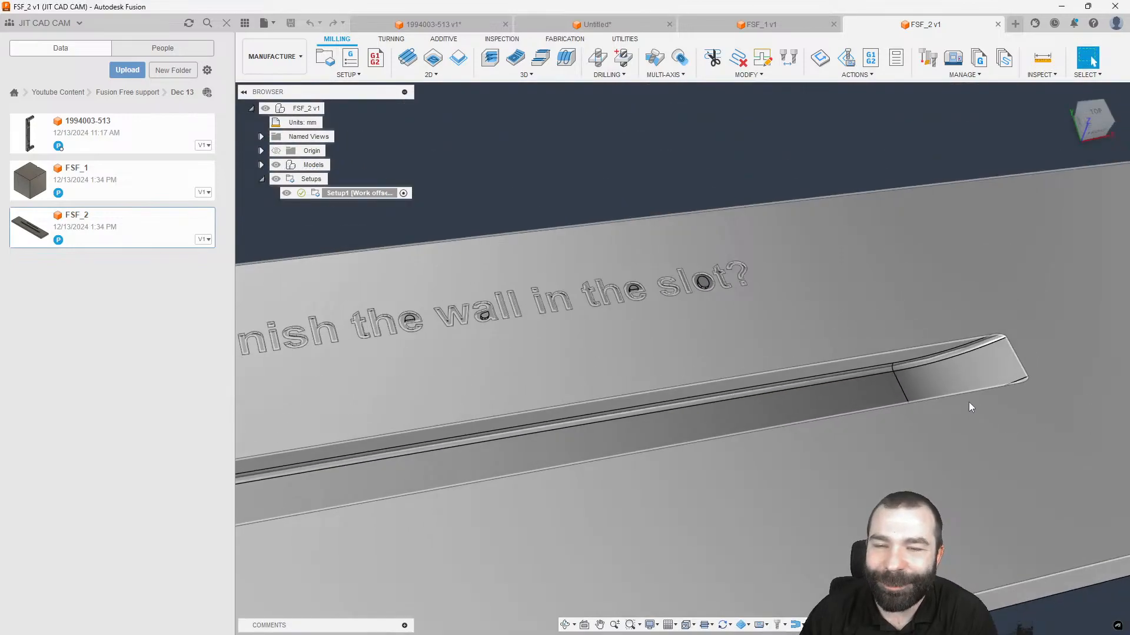
scroll(970, 406, down, 3)
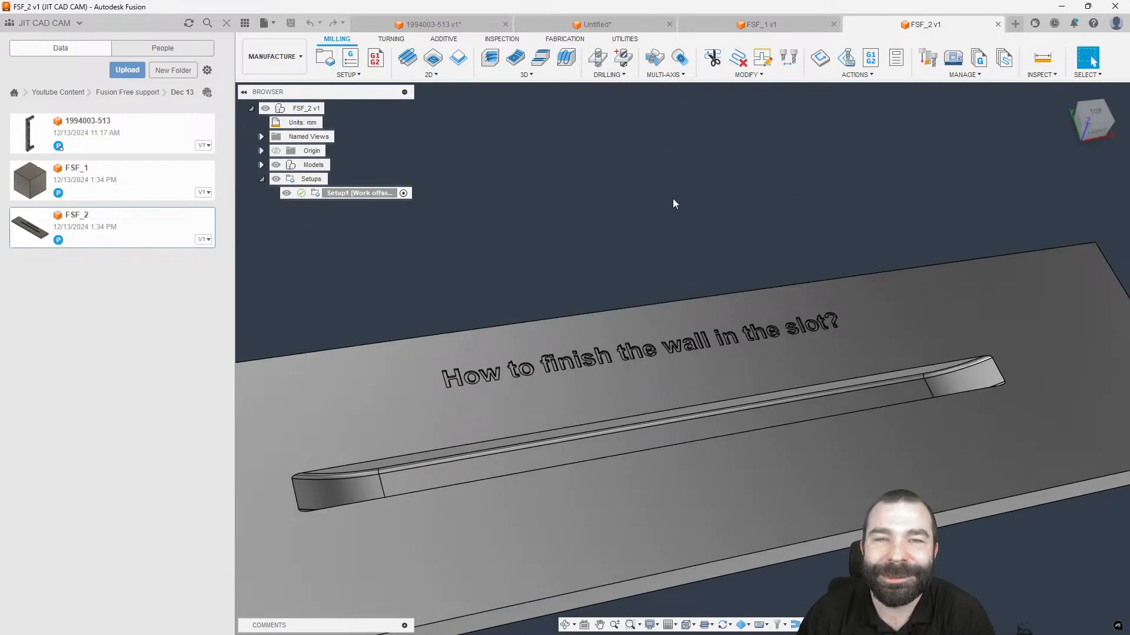
Start a 2D Trace toolpath on the FSF_2 plate and filter the Fusion Library tools to ball end mills.
click(444, 77)
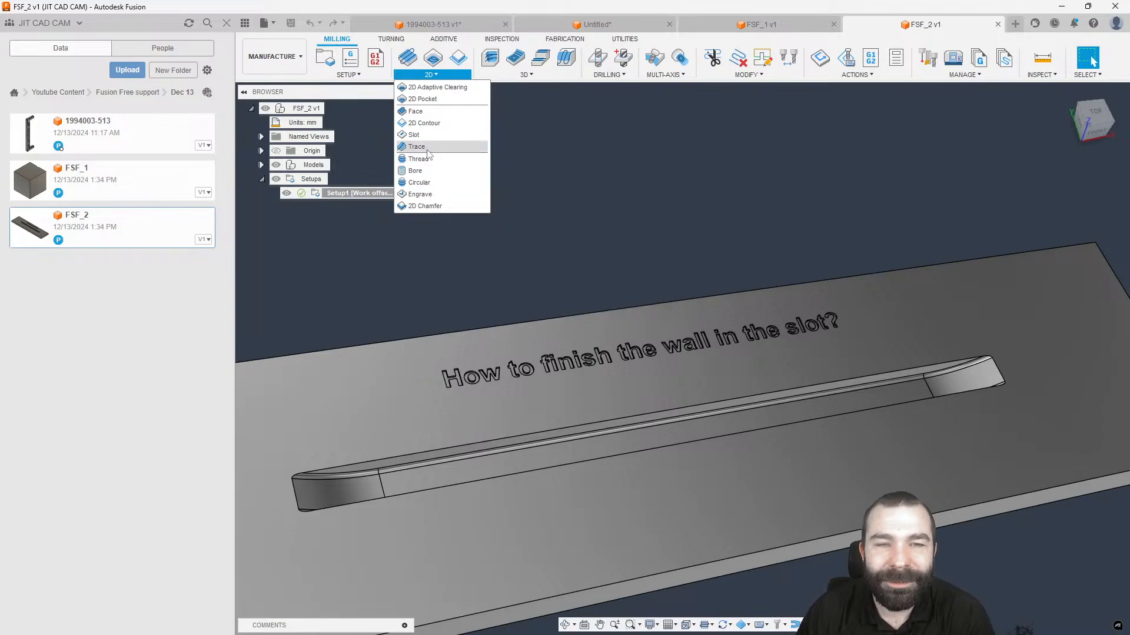
click(417, 146)
click(1068, 213)
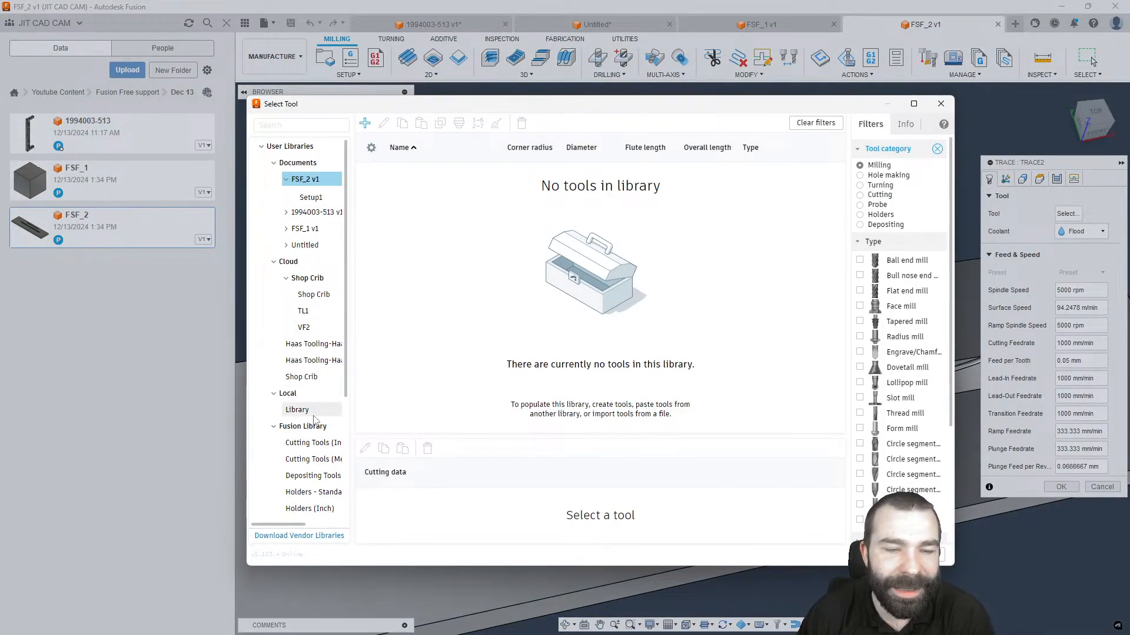
click(302, 426)
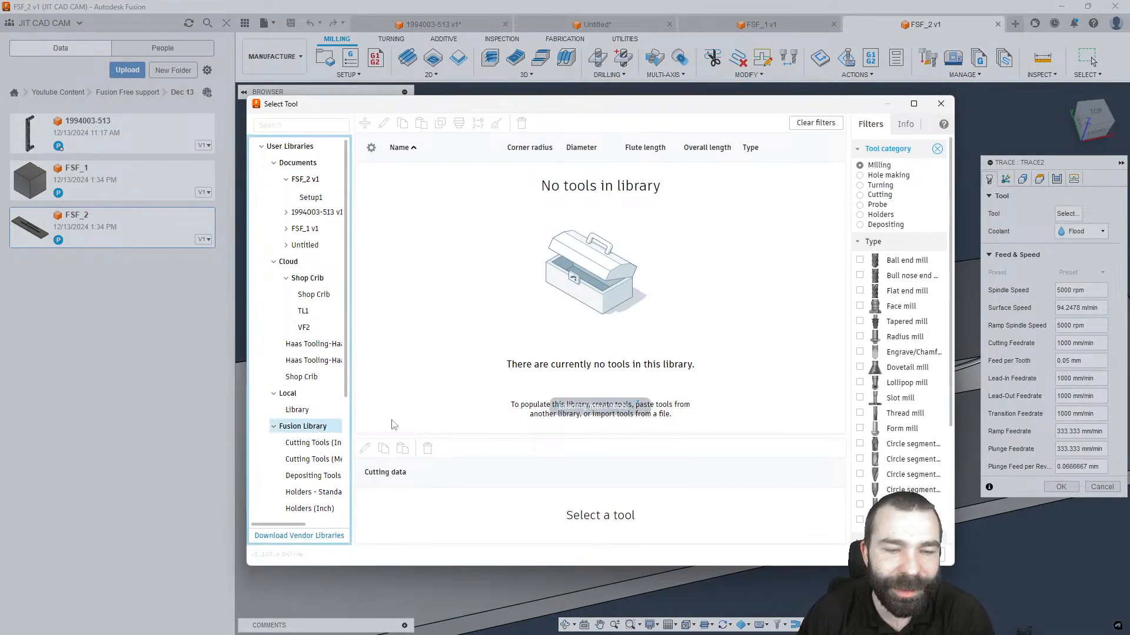
click(860, 260)
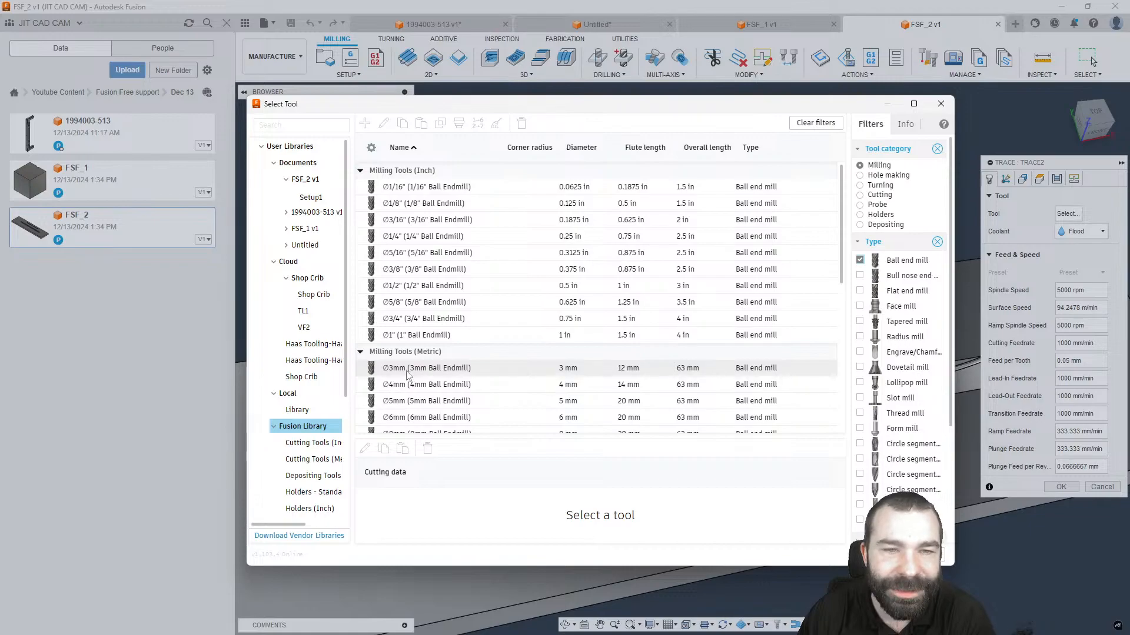
Copy the metric 3 mm ball endmill from the Fusion Library into the FSF_2 document's tool library.
click(432, 370)
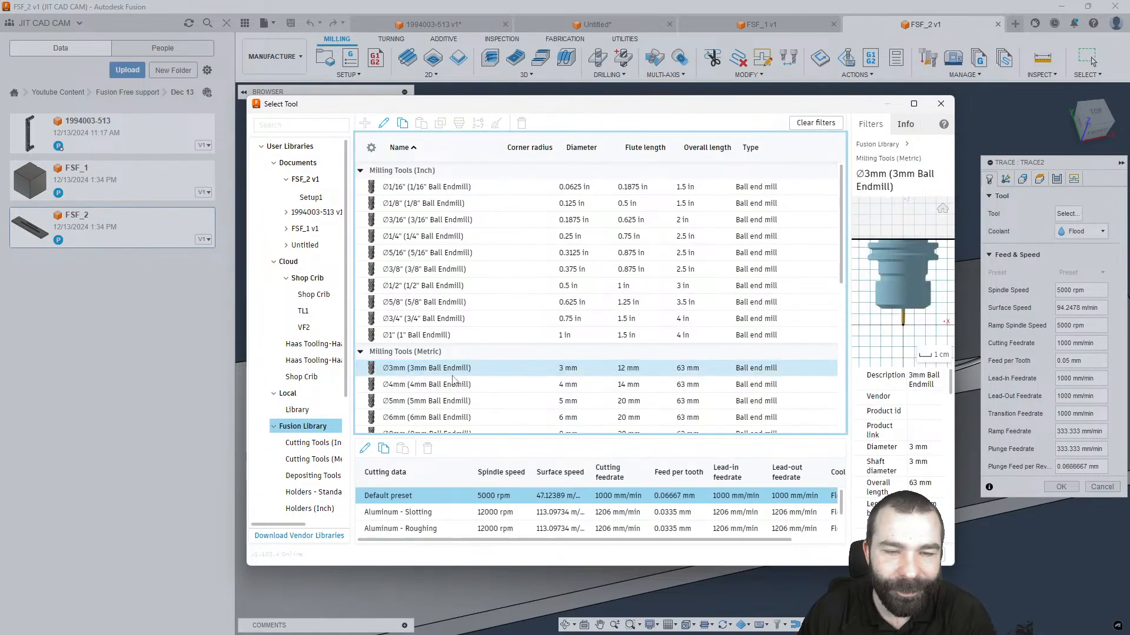
right_click(428, 369)
key(Escape)
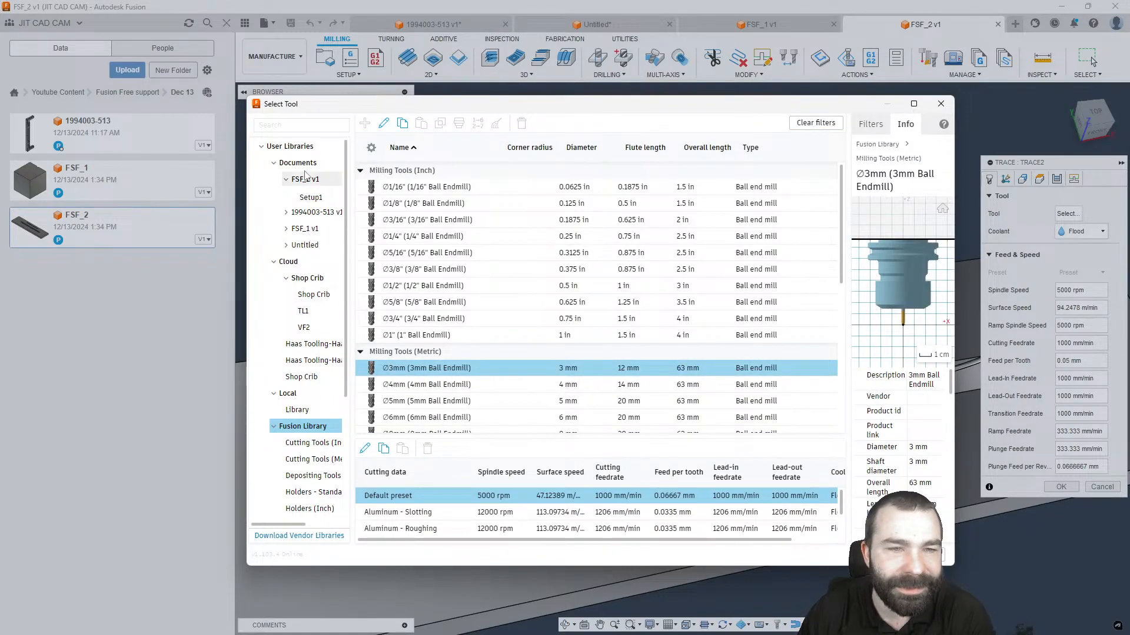
click(298, 163)
click(305, 179)
right_click(473, 235)
click(521, 284)
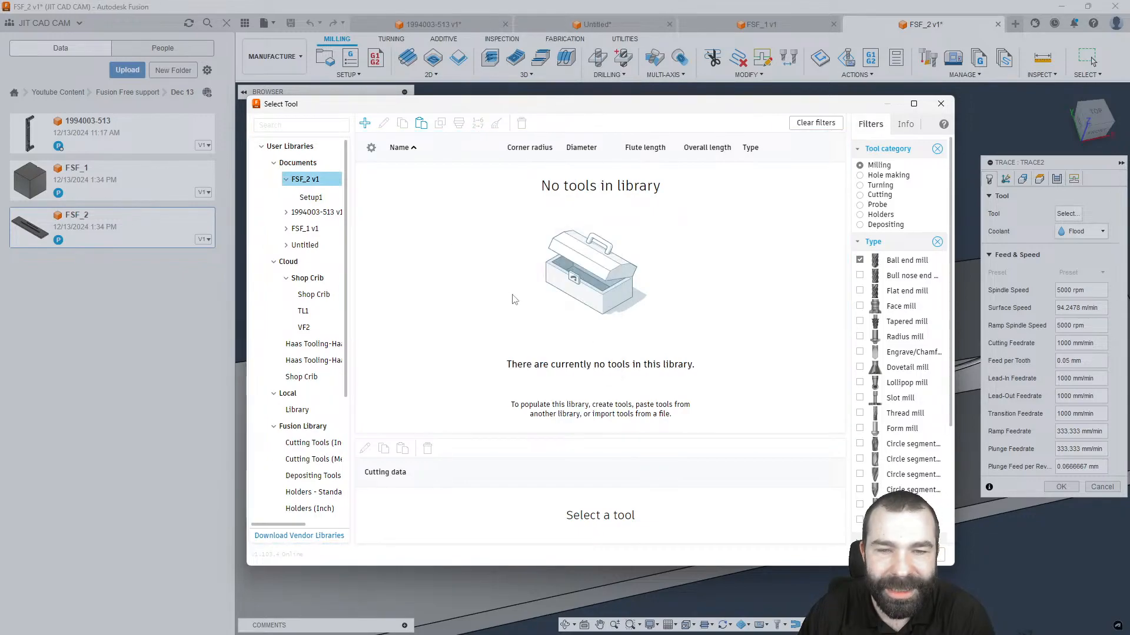
Change the copied tool's description to 2mm Ball Endmill, set its cutter and shaft diameters to 2 mm, and use it for the Trace.
right_click(429, 189)
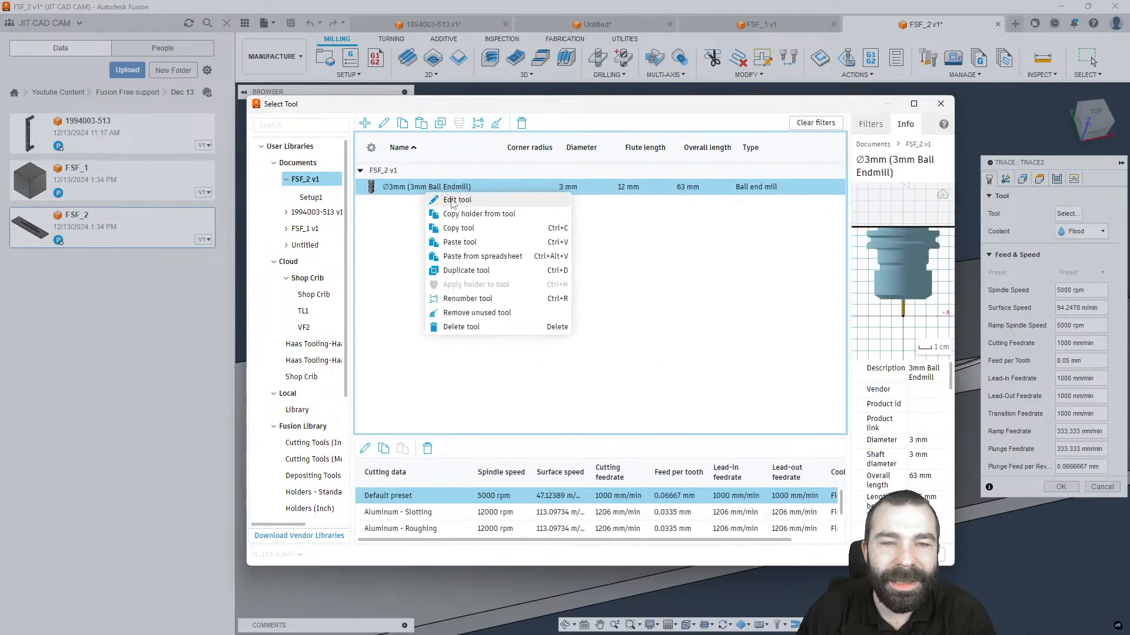
click(437, 200)
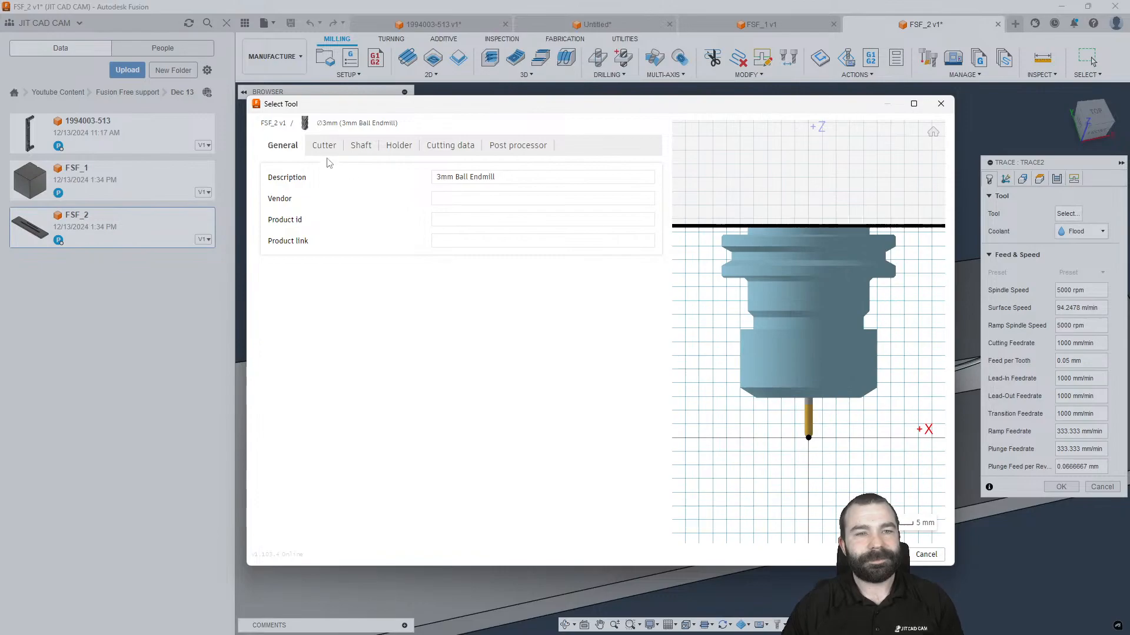
triple_click(441, 177)
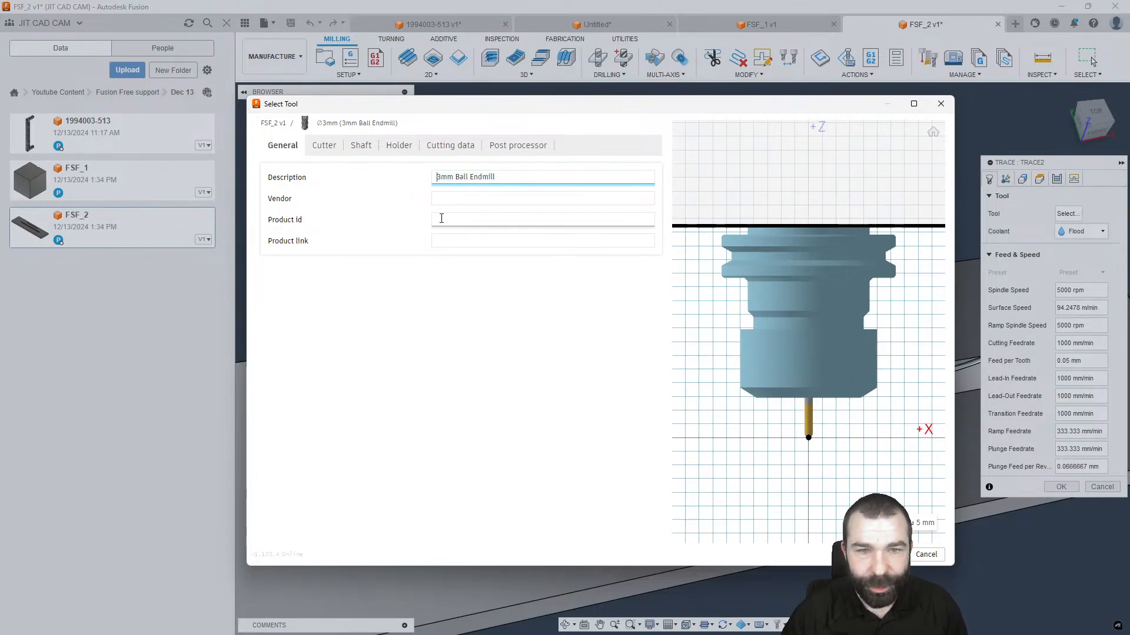
key(Delete)
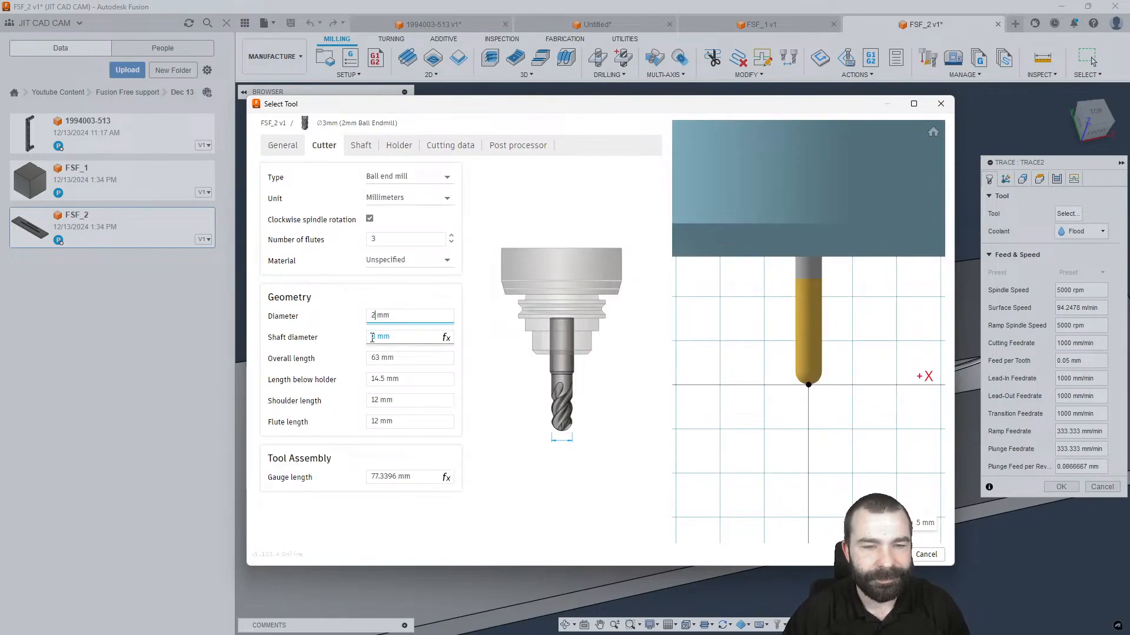
click(374, 340)
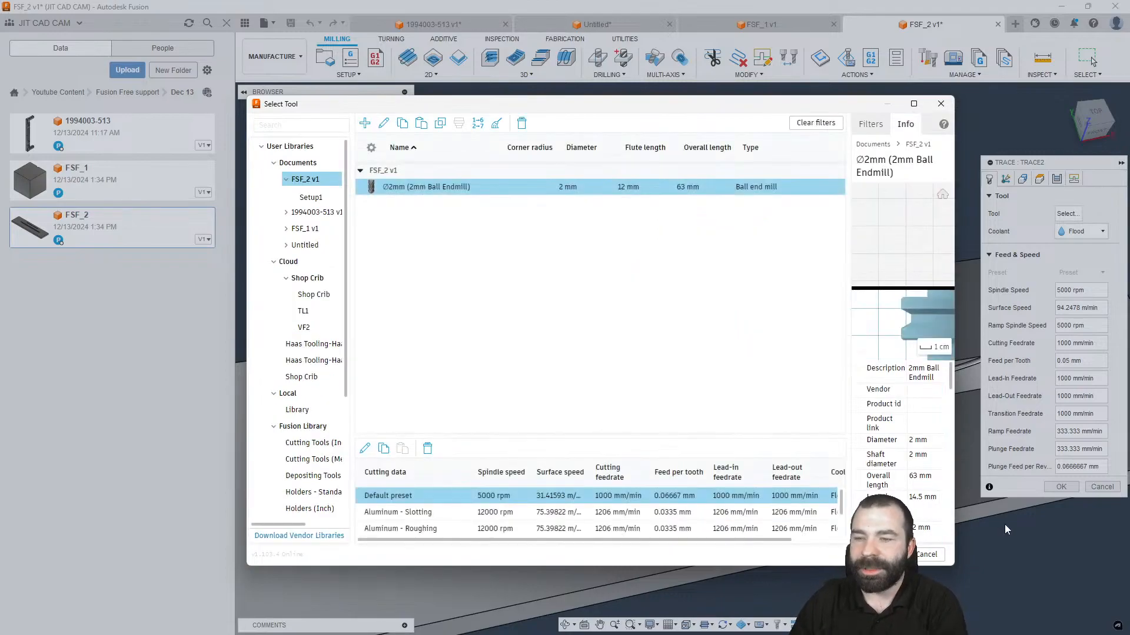
click(890, 555)
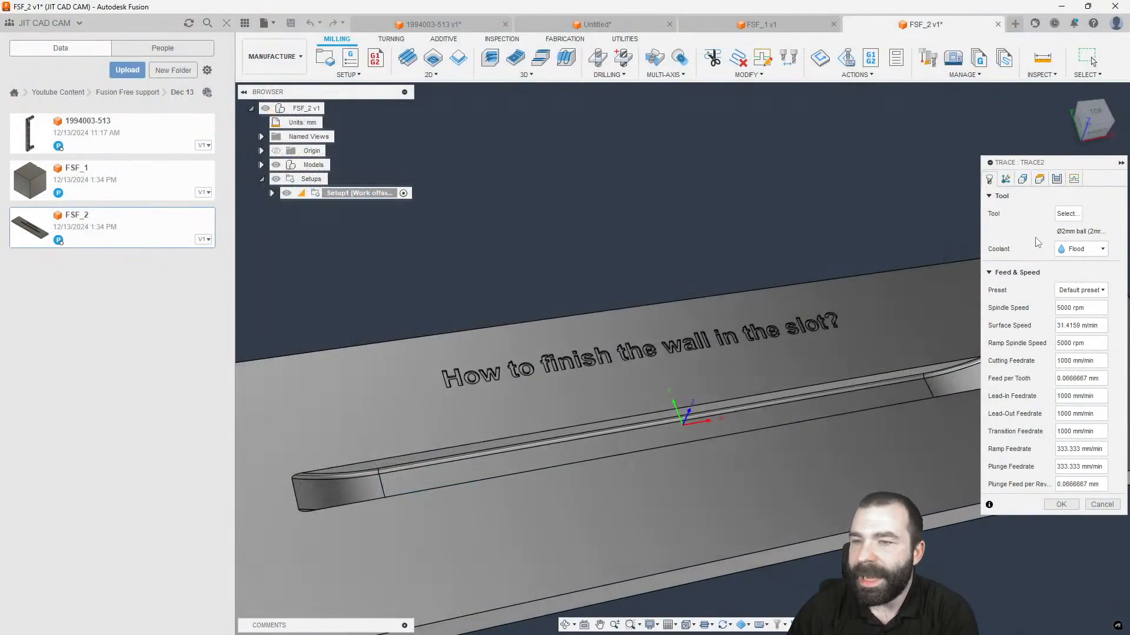
Select the fillet edge along the slot's wall, including both curved ends, as the Trace's open curve chain.
click(1022, 182)
scroll(979, 318, up, 5)
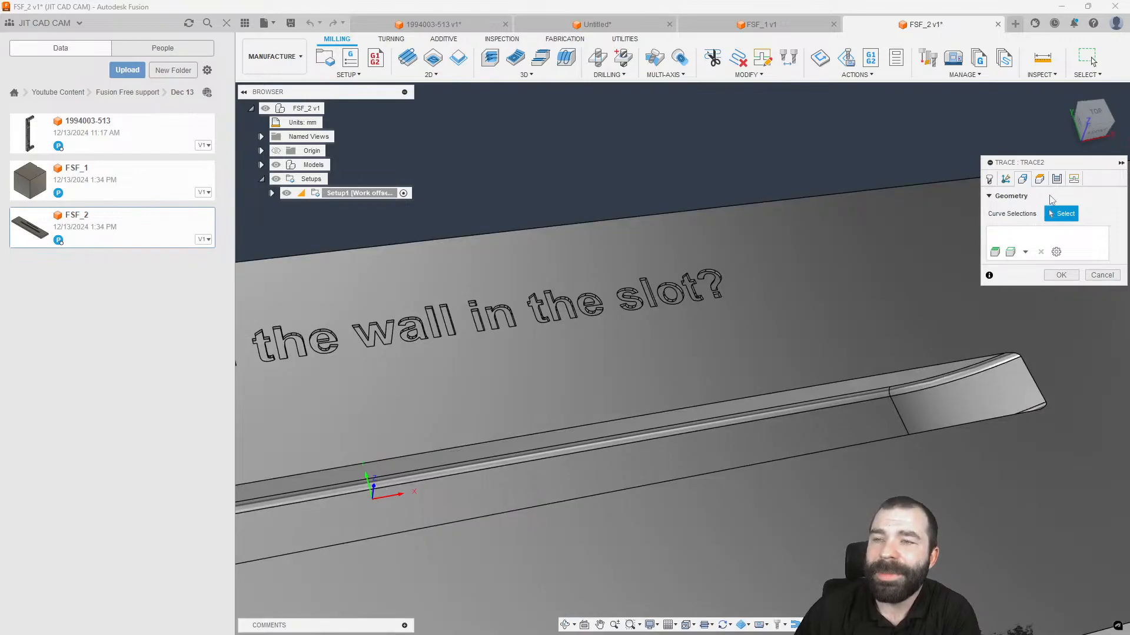
click(1057, 179)
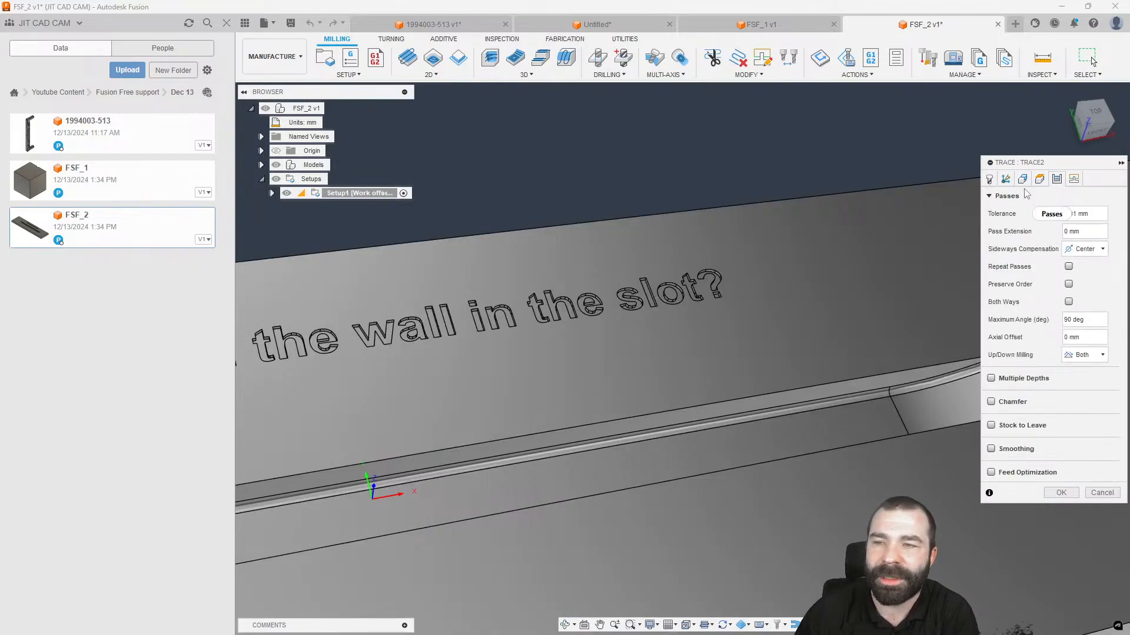
click(1006, 179)
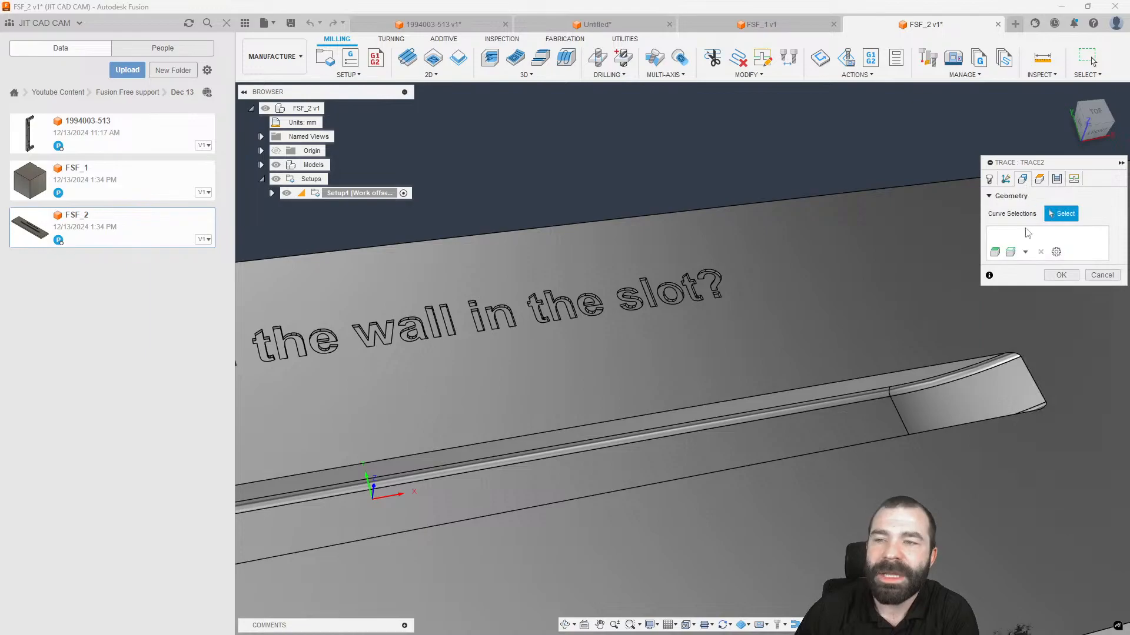
click(940, 393)
scroll(993, 403, down, 2)
scroll(1002, 400, down, 3)
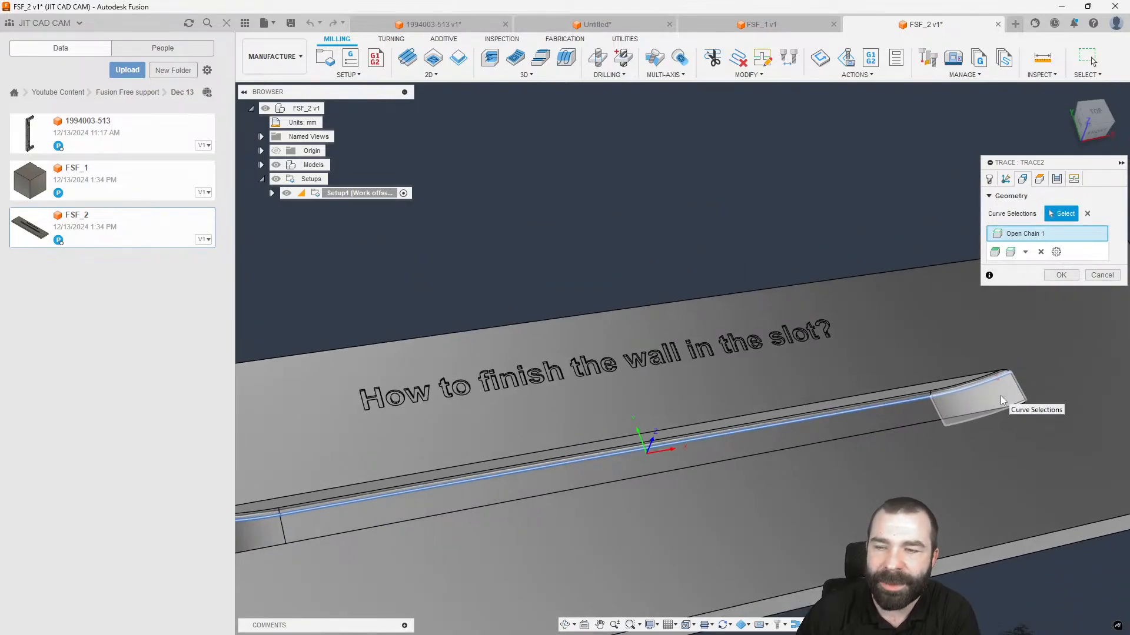
Extend the curve chain tangentially by 2 mm at its start and end, and generate the Trace toolpath.
double_click(1051, 235)
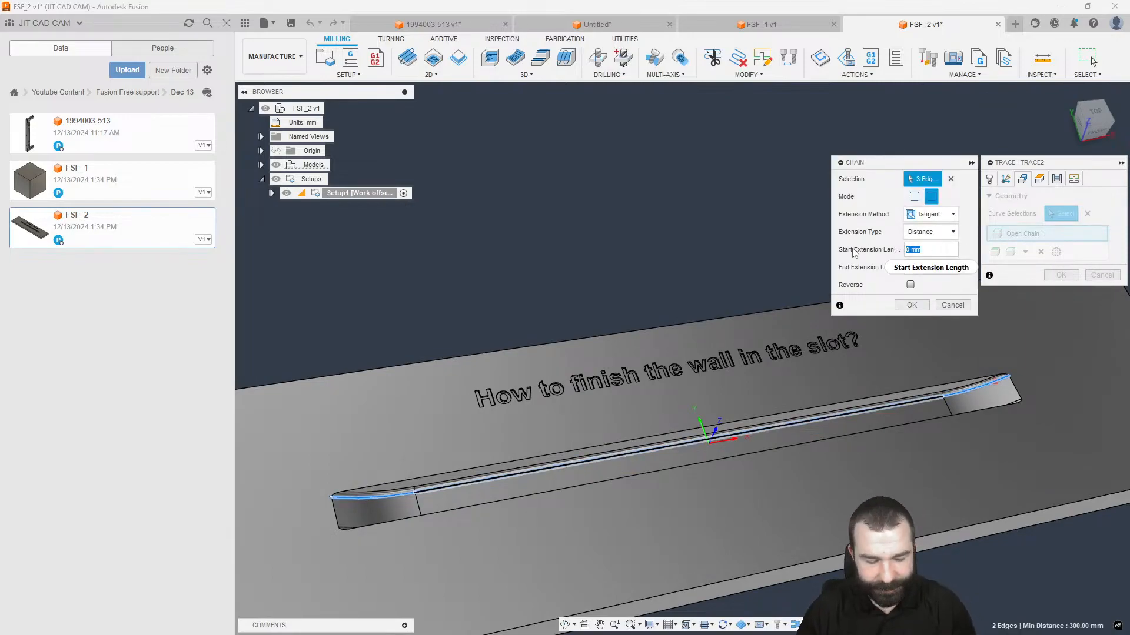
text(2)
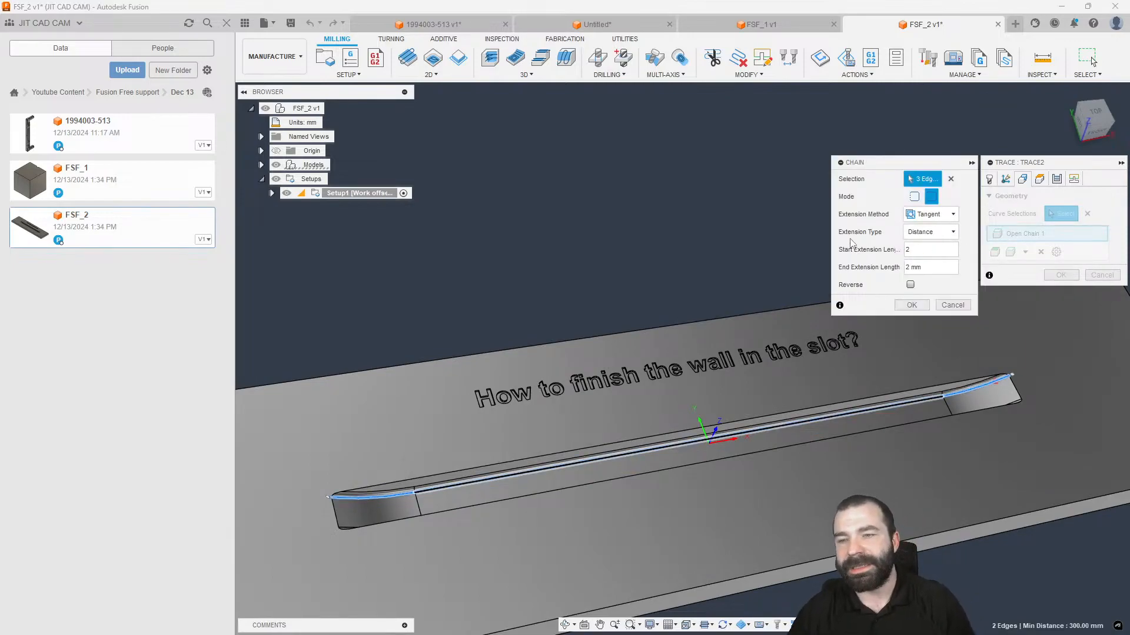
click(912, 305)
click(1061, 275)
shift+middle_drag(930, 411, 1038, 429)
scroll(1064, 415, down, 2)
scroll(1064, 415, up, 1)
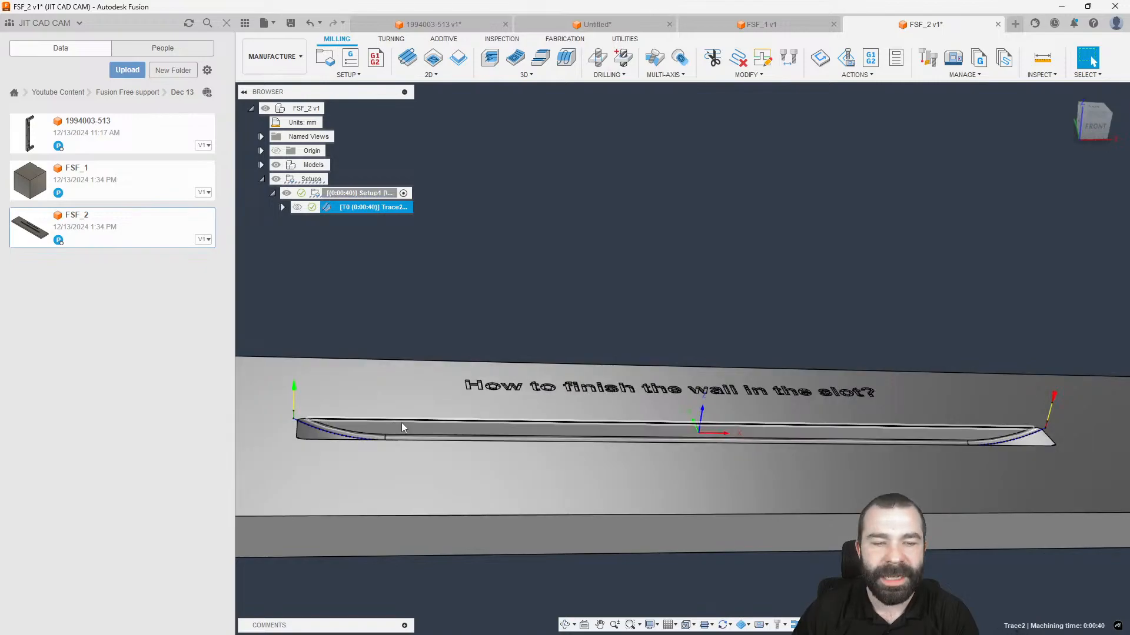
shift+middle_drag(567, 430, 605, 443)
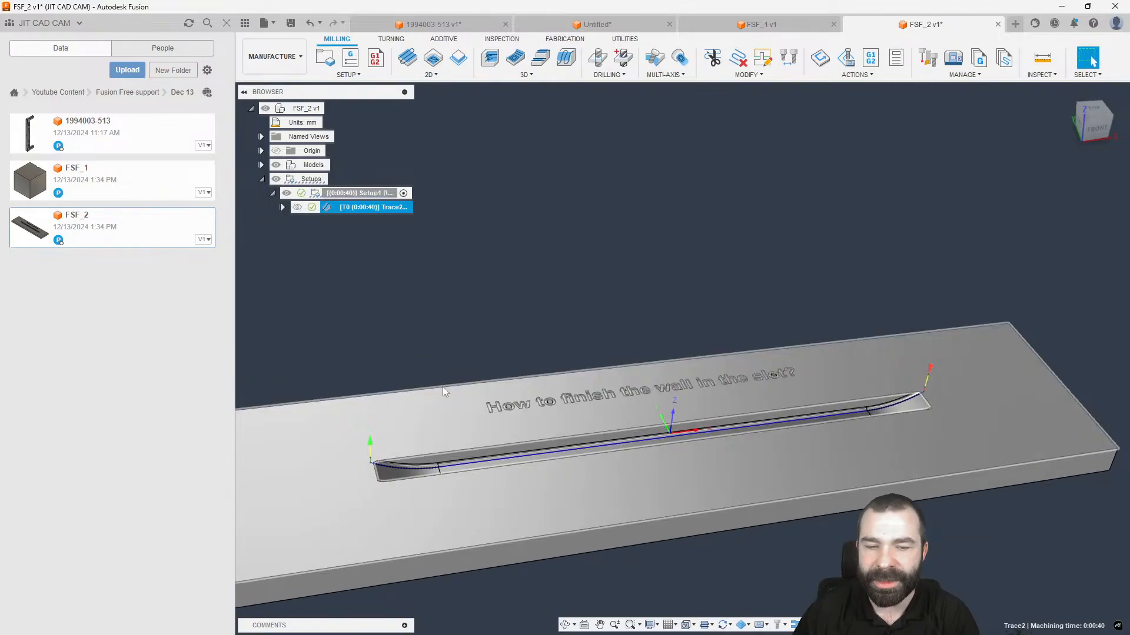
Enable Multiple Depths with additional stepdowns on the slot's Trace toolpath and regenerate it.
double_click(327, 212)
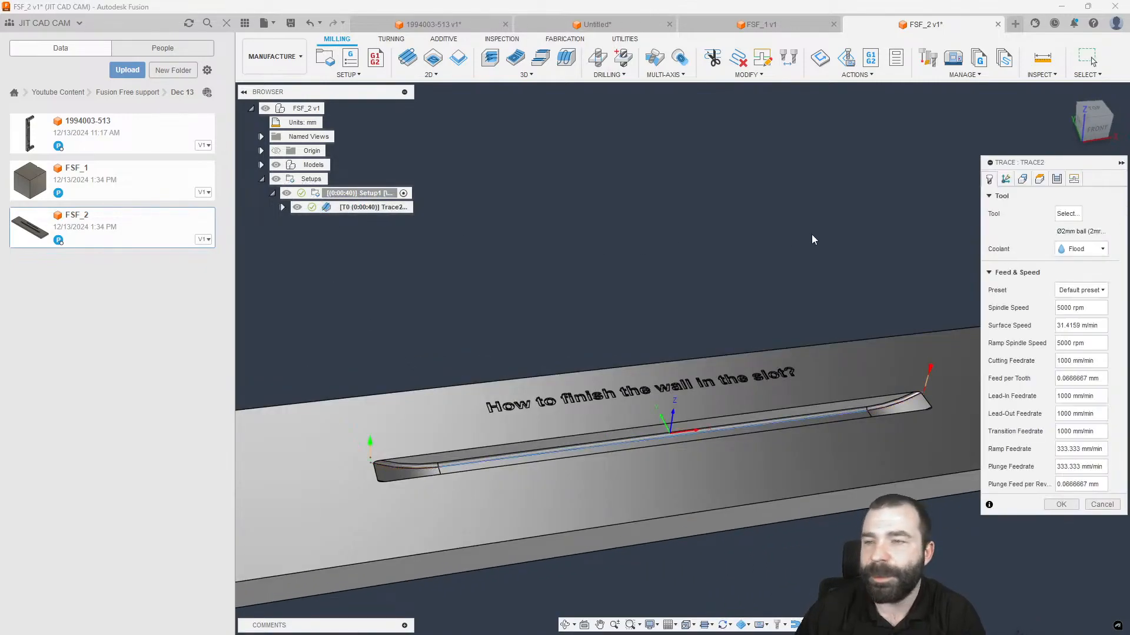
click(1057, 179)
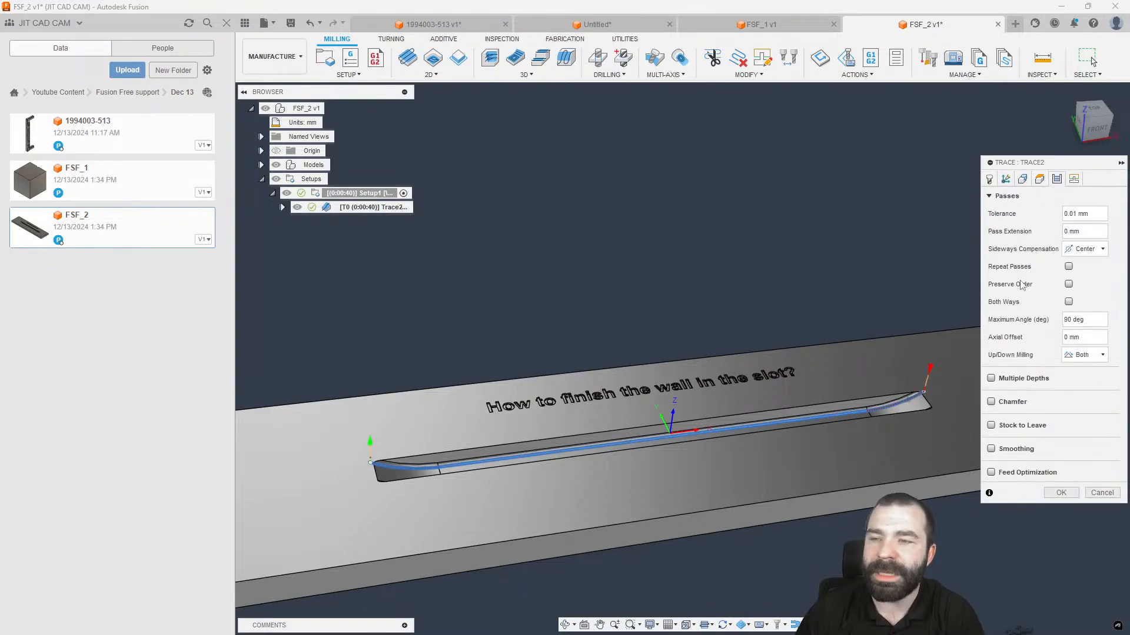
click(992, 378)
click(1104, 411)
click(1063, 545)
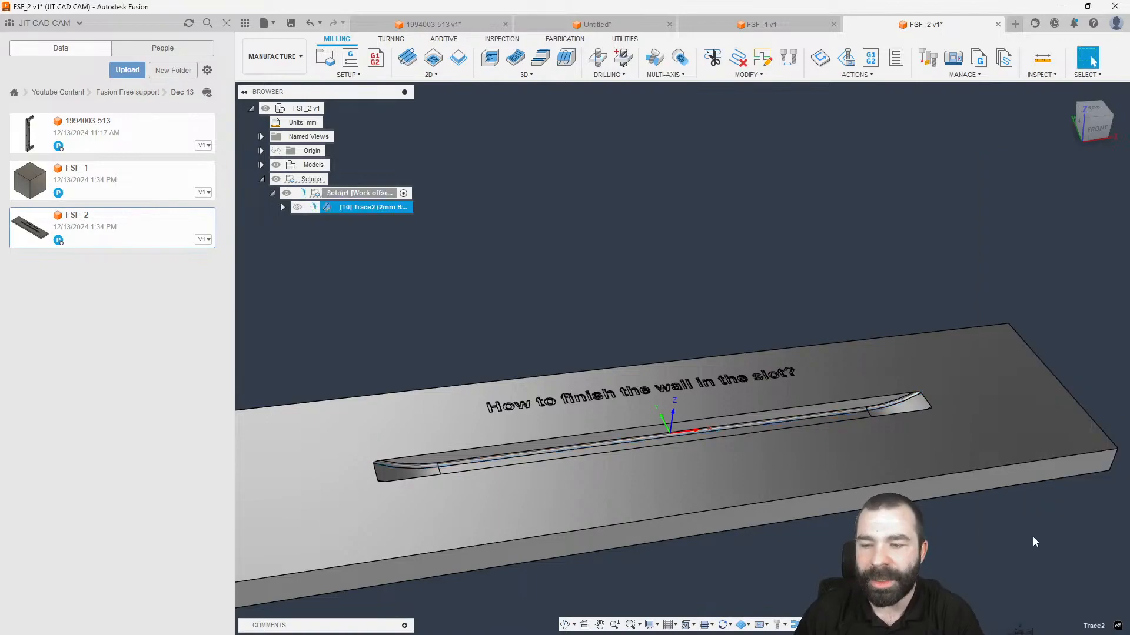
scroll(852, 467, up, 8)
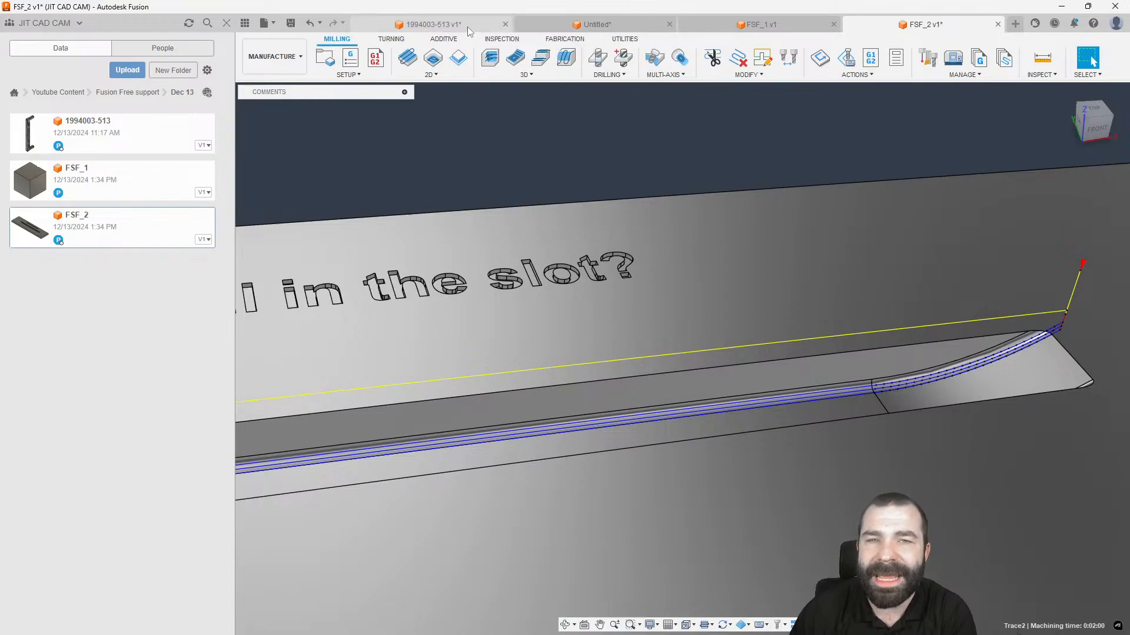
click(467, 26)
shift+middle_drag(704, 324, 827, 284)
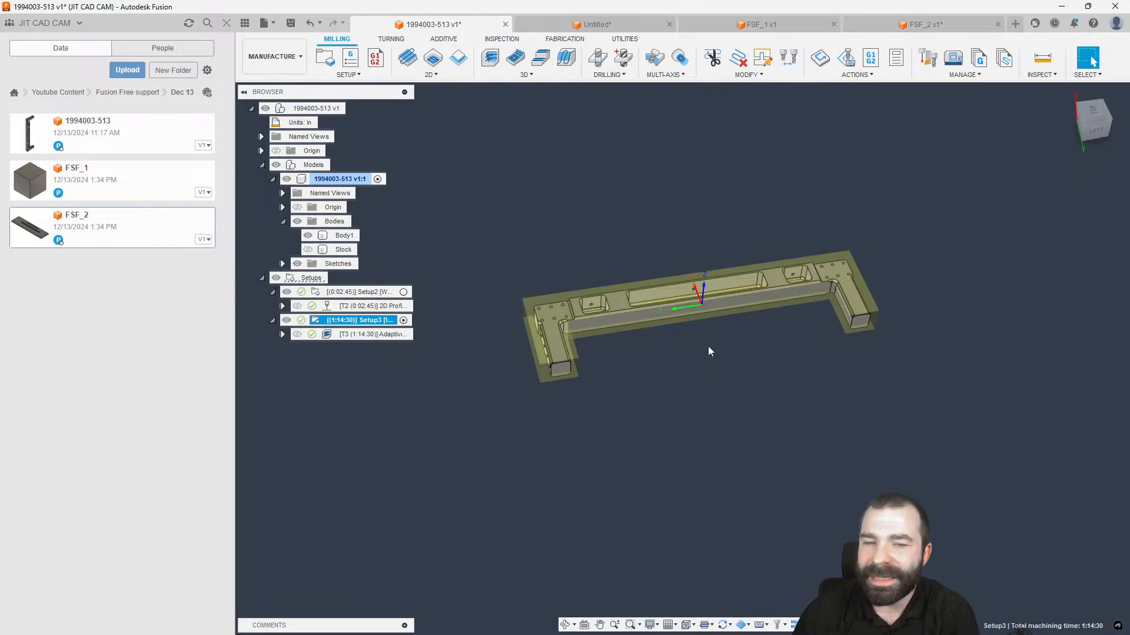
click(479, 302)
right_click(345, 336)
click(496, 389)
click(390, 335)
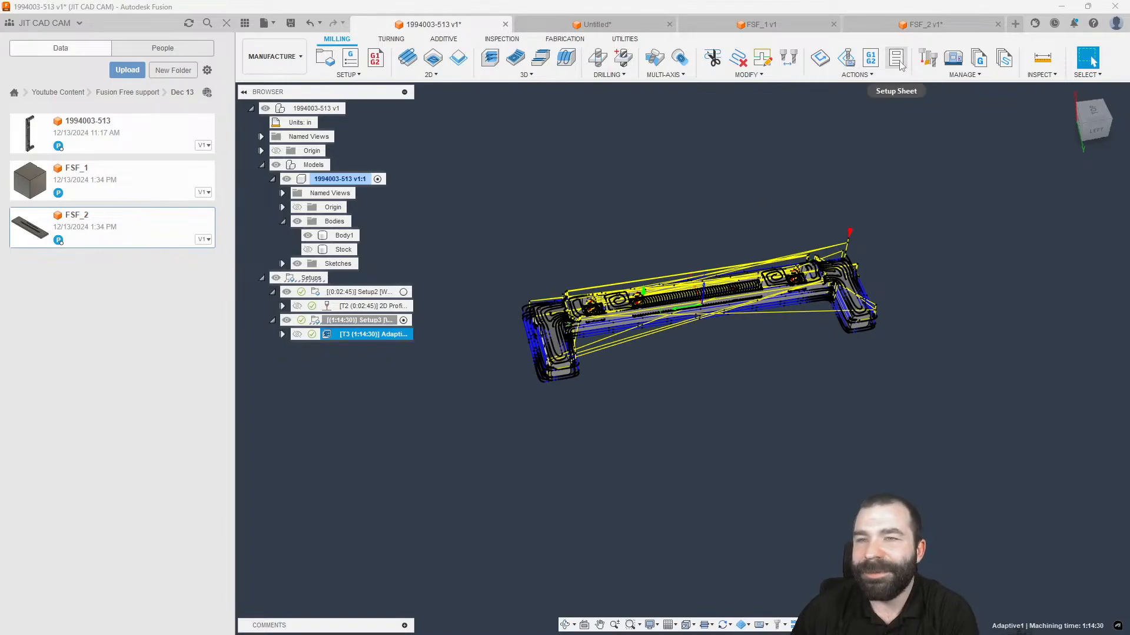
click(849, 57)
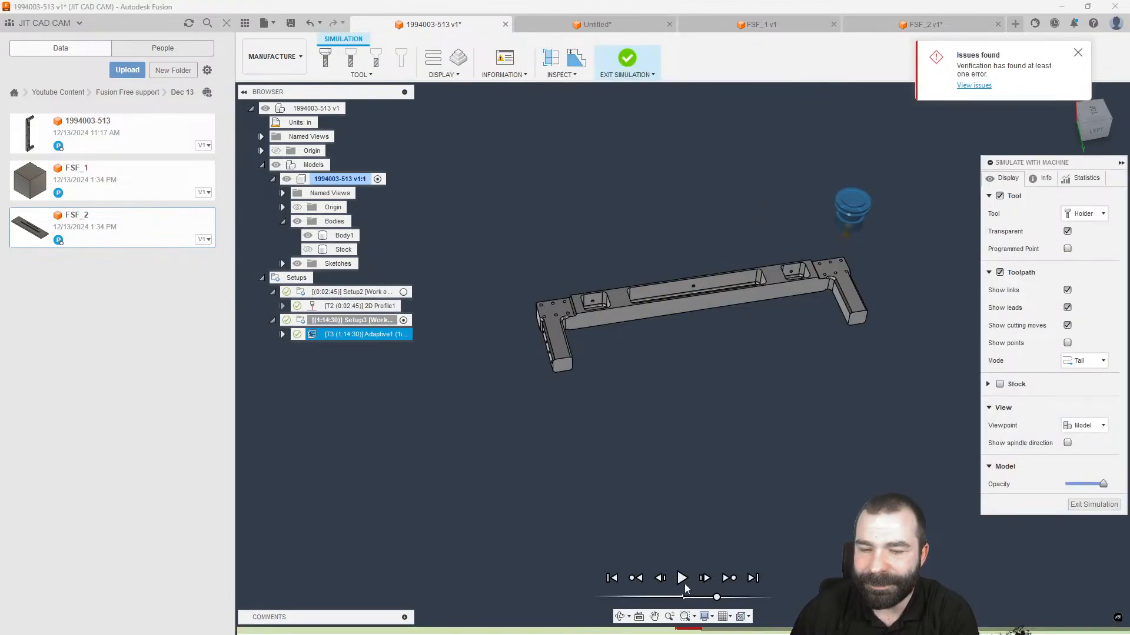
click(999, 384)
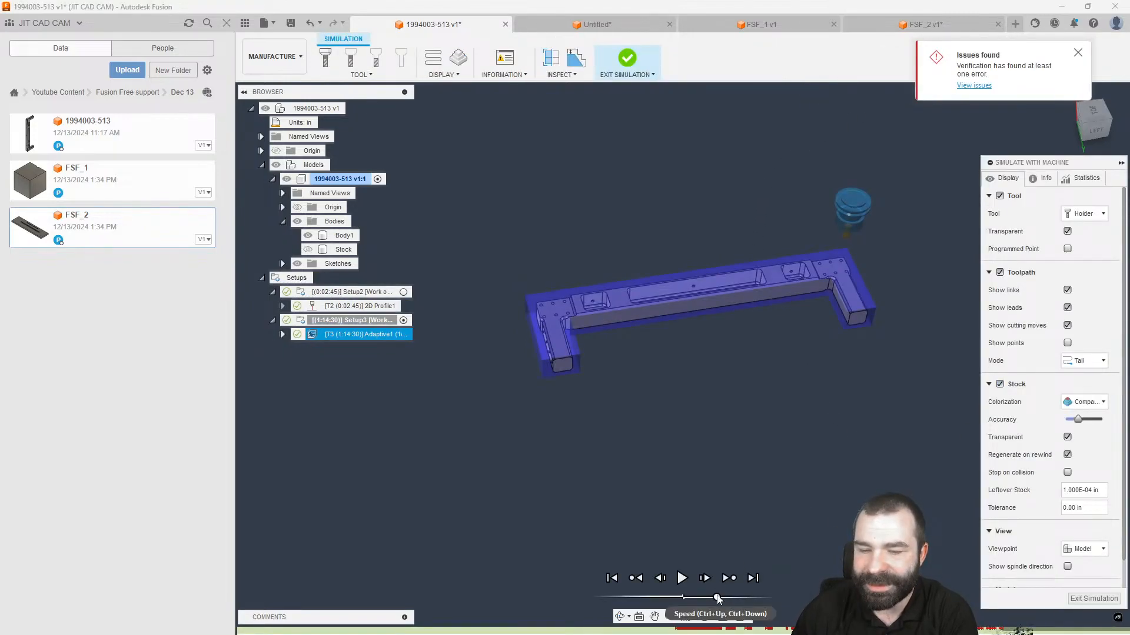
click(681, 578)
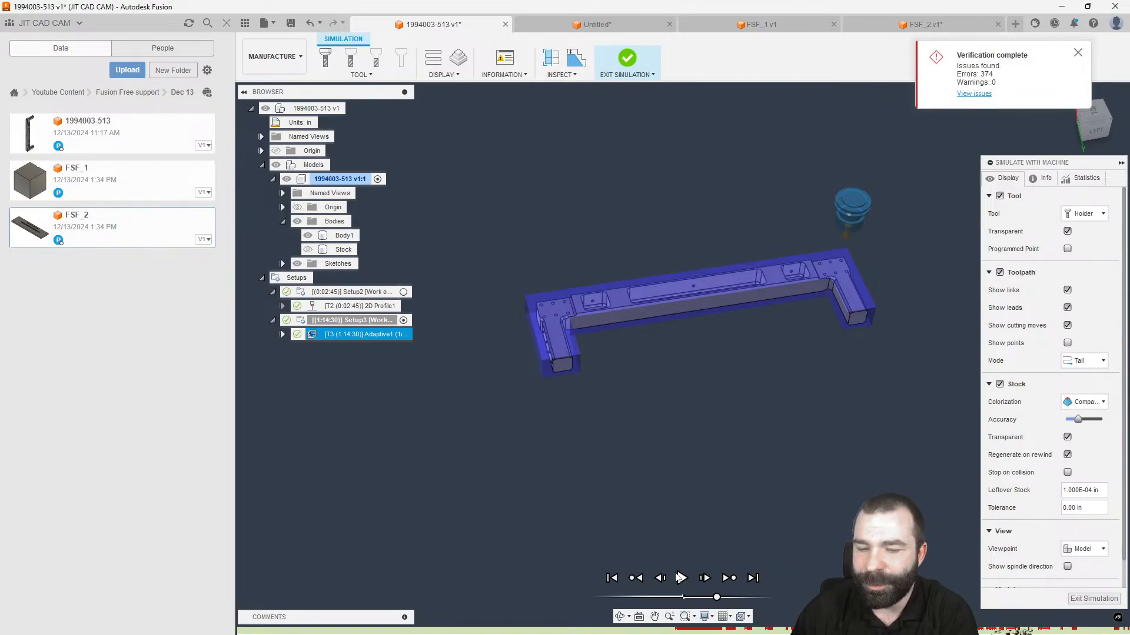
drag(715, 598, 768, 599)
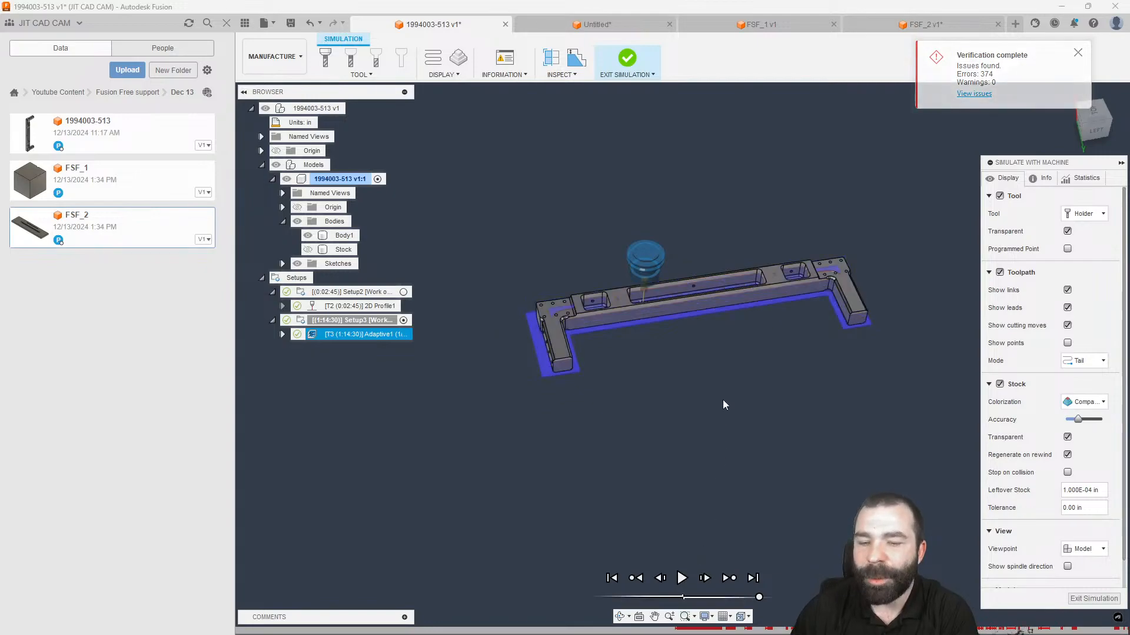
Open the Save Stock options for the simulated stock, check the available file types, and close them without saving.
right_click(714, 372)
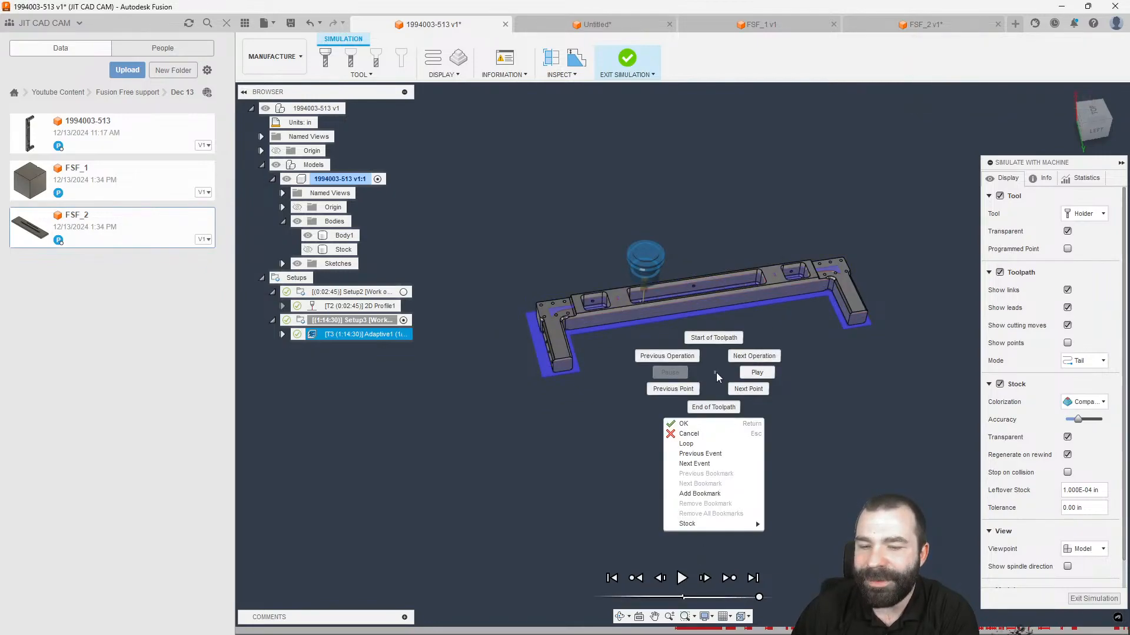
mouse_move(732, 525)
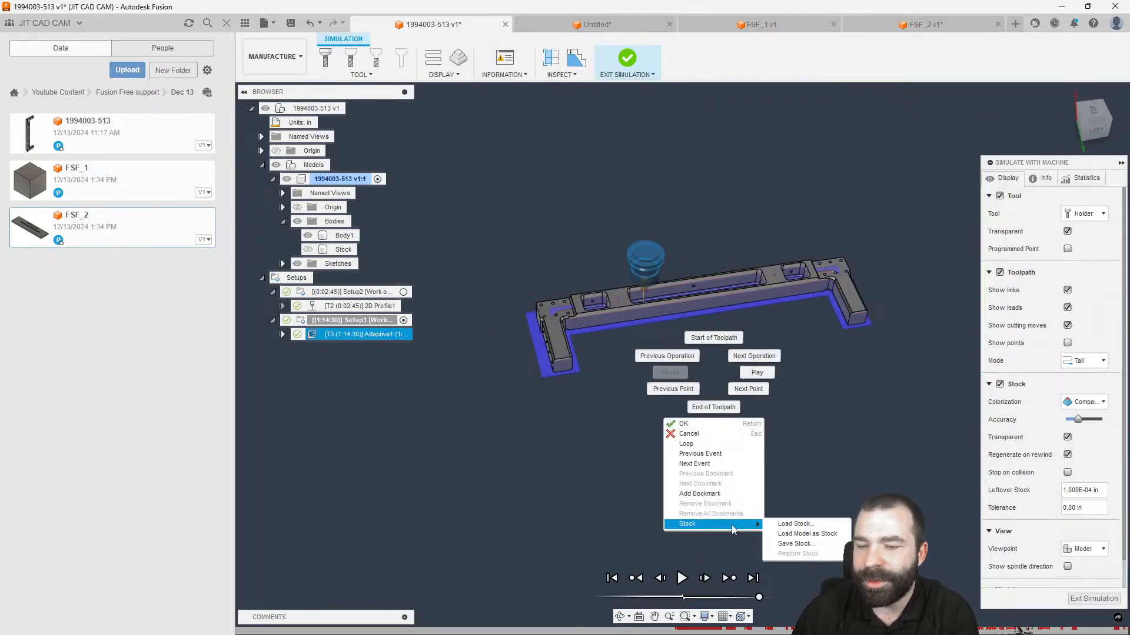
click(803, 545)
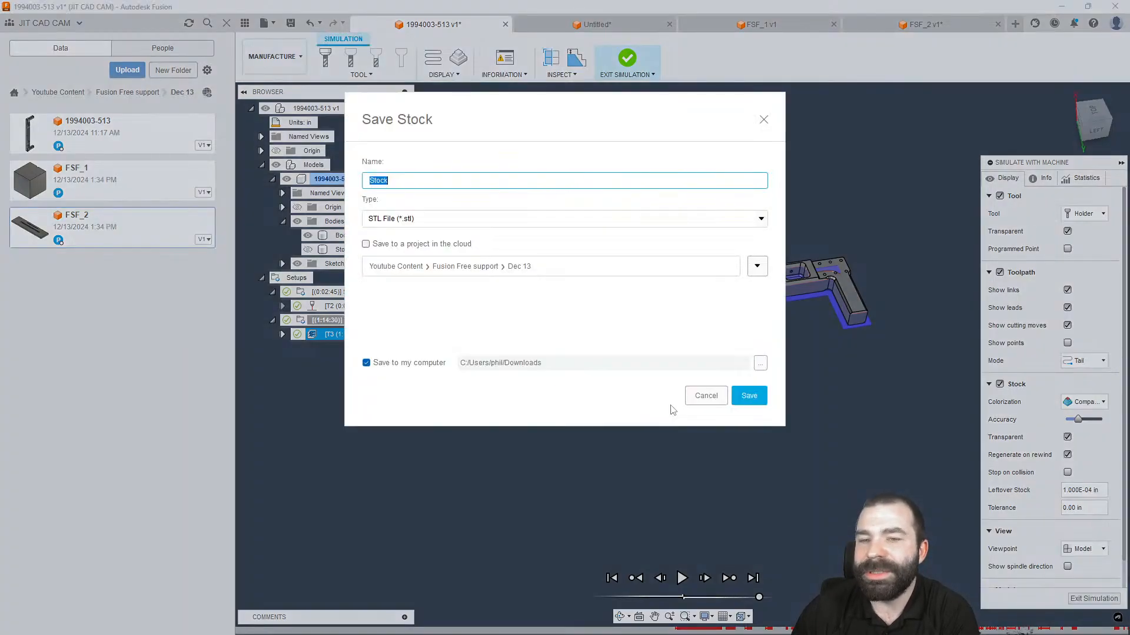
click(415, 220)
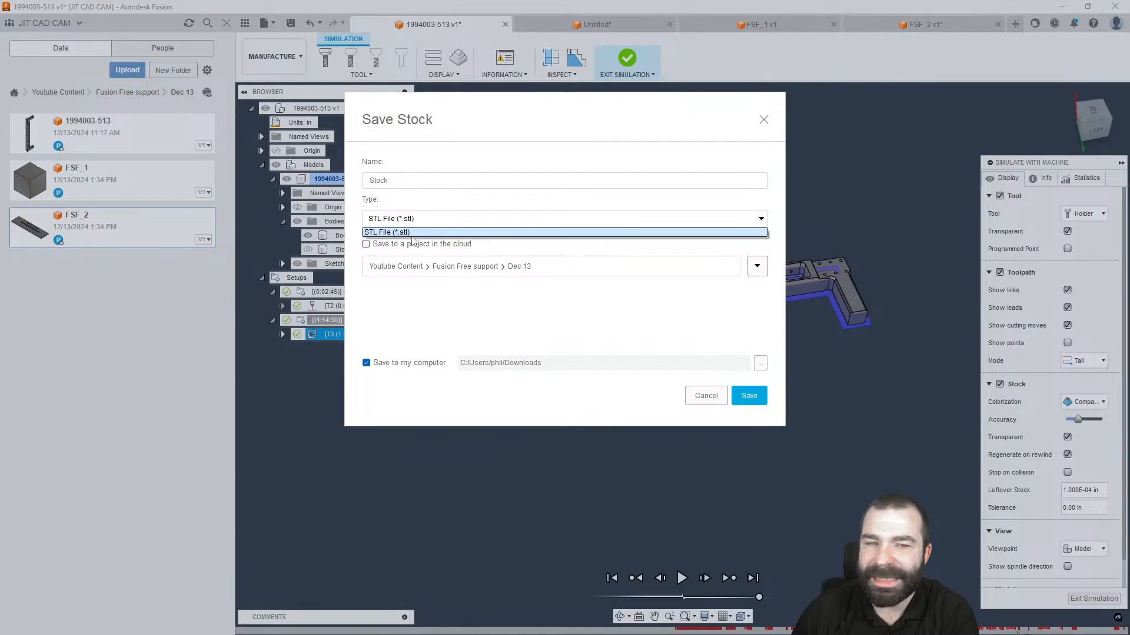
click(400, 233)
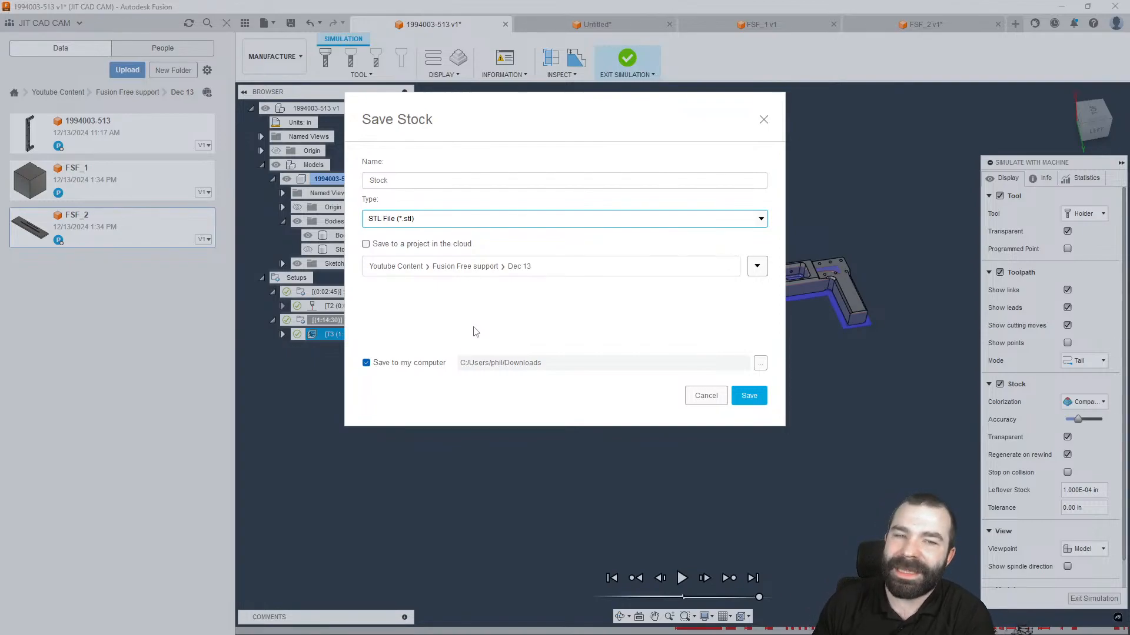
click(706, 395)
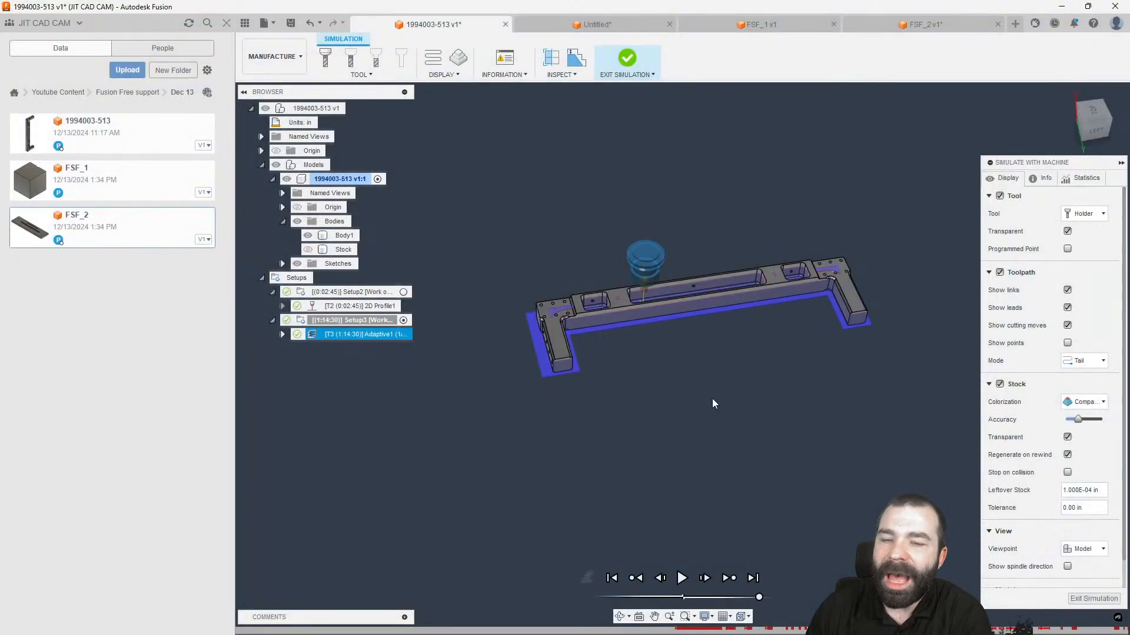
Exit the machine simulation and duplicate Setup3.
scroll(760, 263, up, 3)
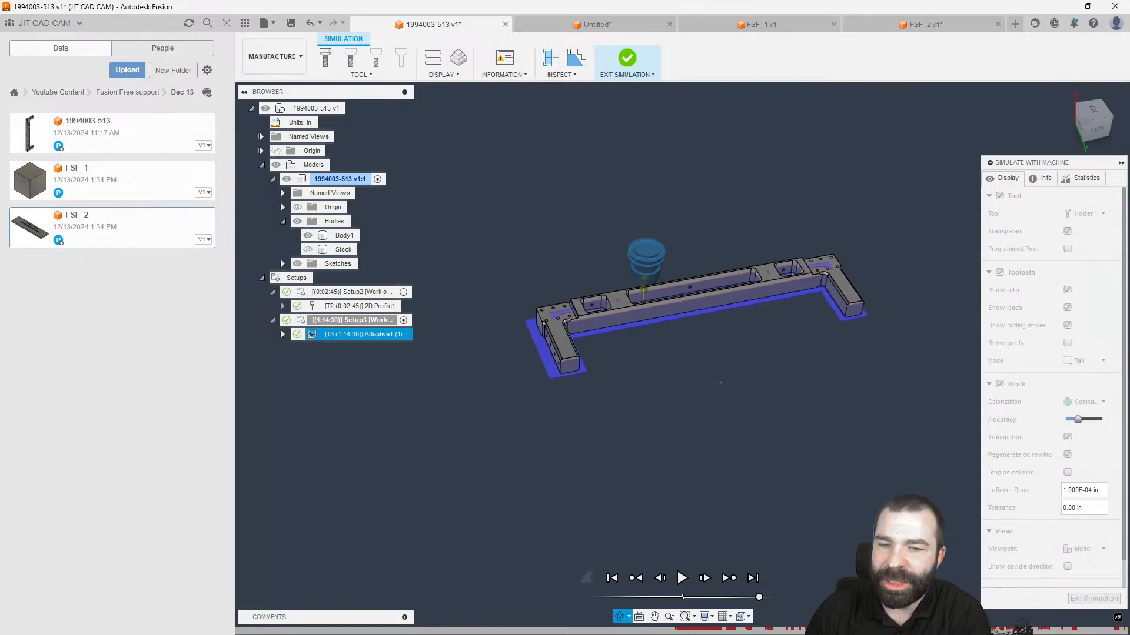
shift+middle_drag(752, 325, 762, 318)
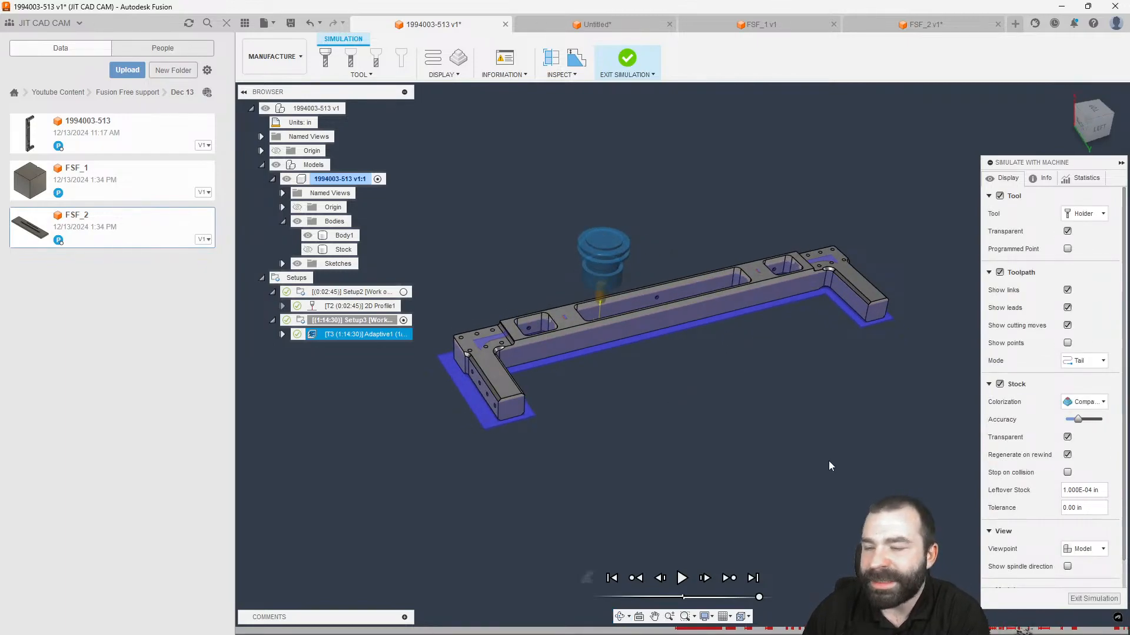
click(1094, 599)
right_click(334, 323)
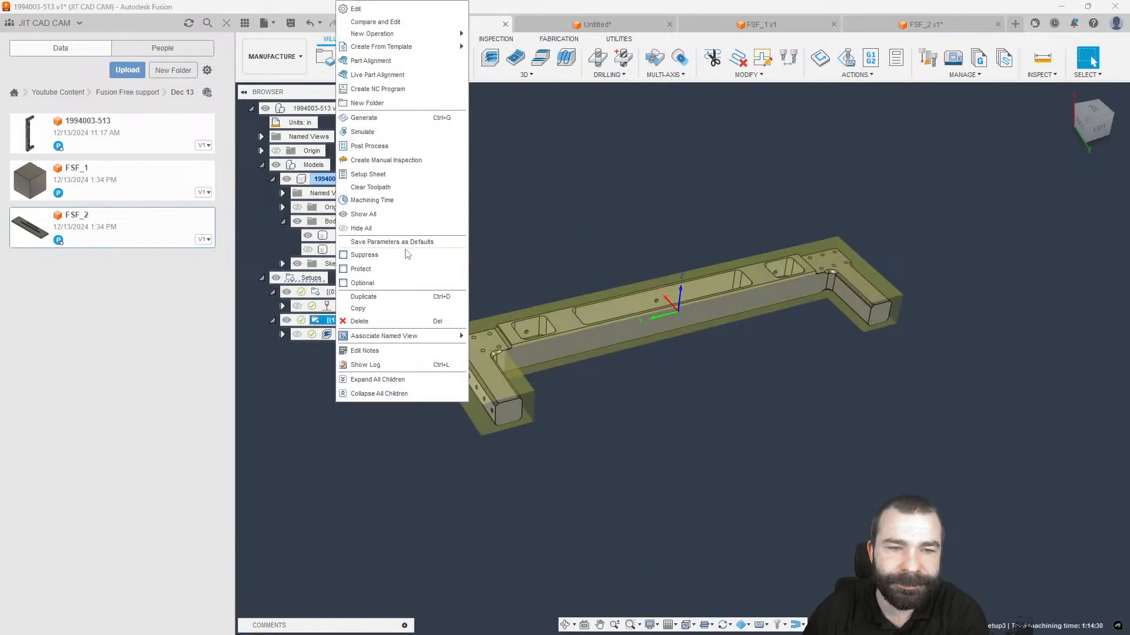
click(364, 297)
Edit the duplicated Setup3, flip its Z axis, and set its stock mode to From preceding setup.
double_click(359, 348)
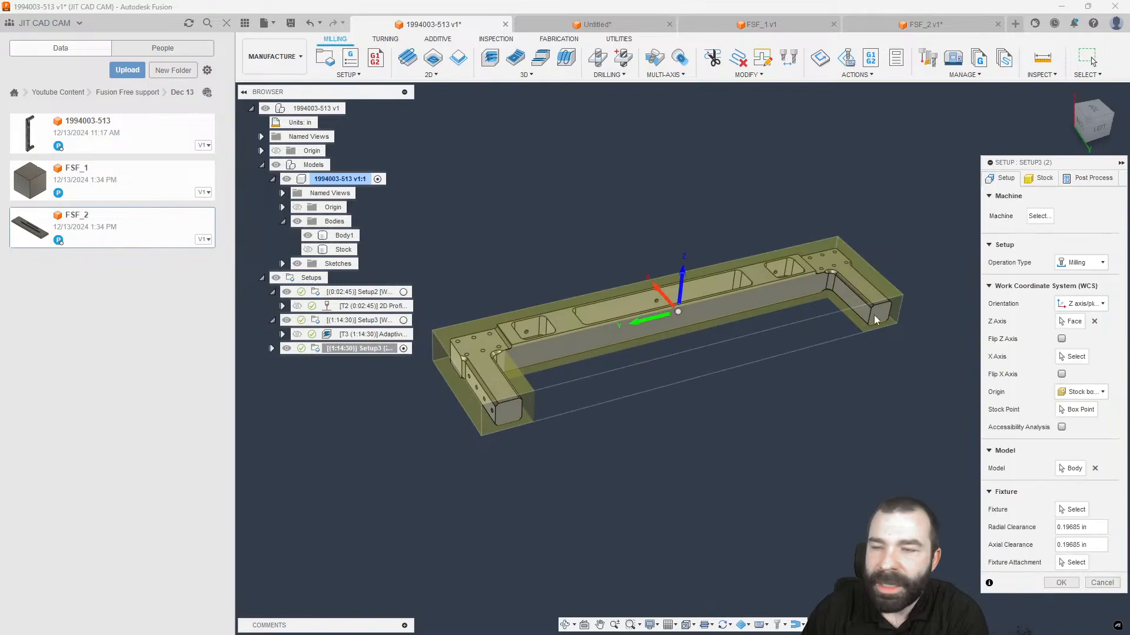
click(1044, 178)
click(1075, 213)
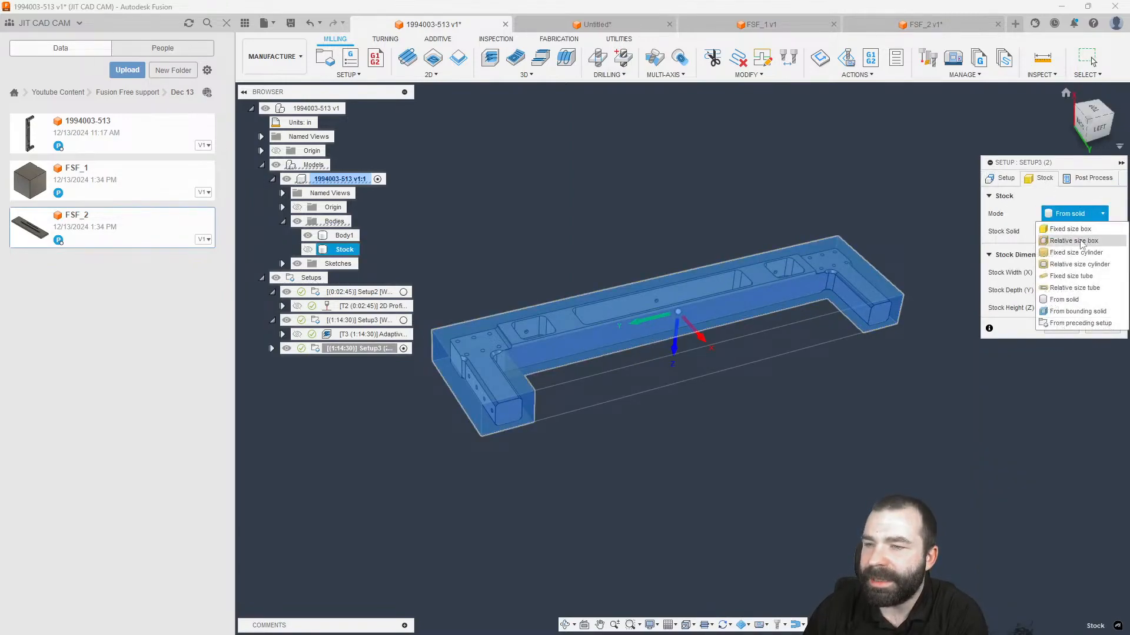
click(1080, 324)
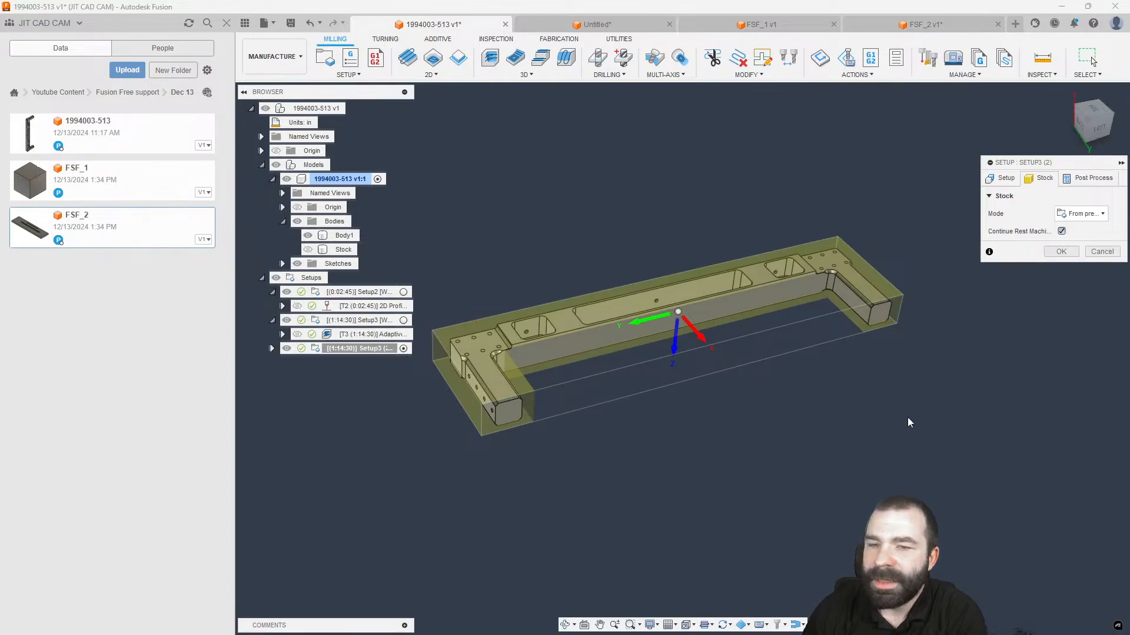
Try a selected point at the far upper stock corner as the work origin, with Body1 hidden, and cancel the setup edit.
click(1004, 180)
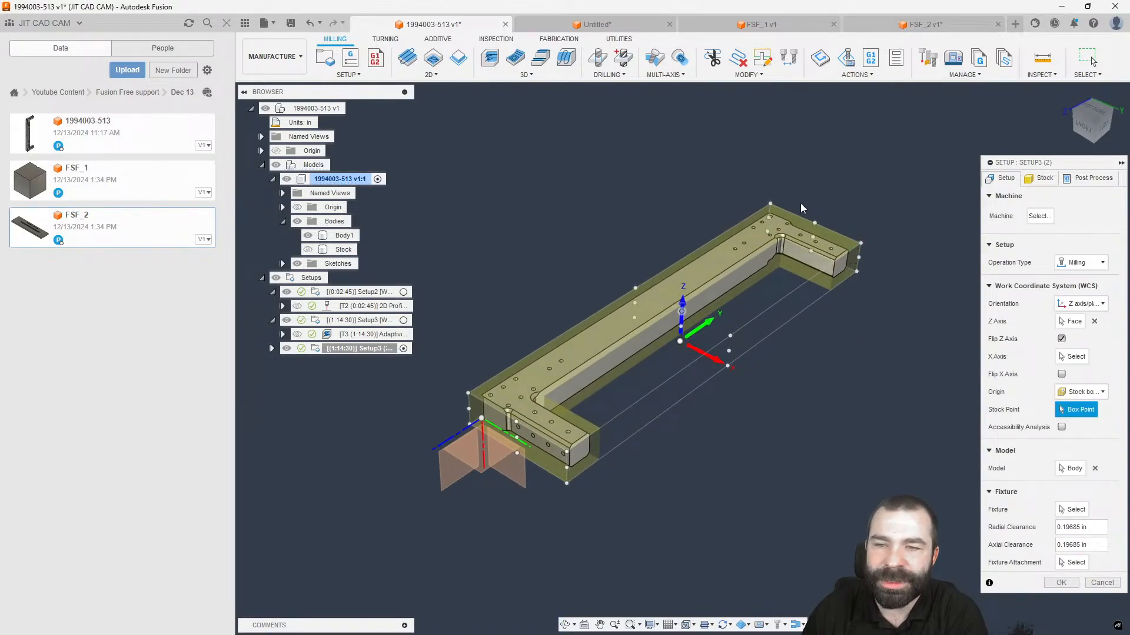
click(1080, 392)
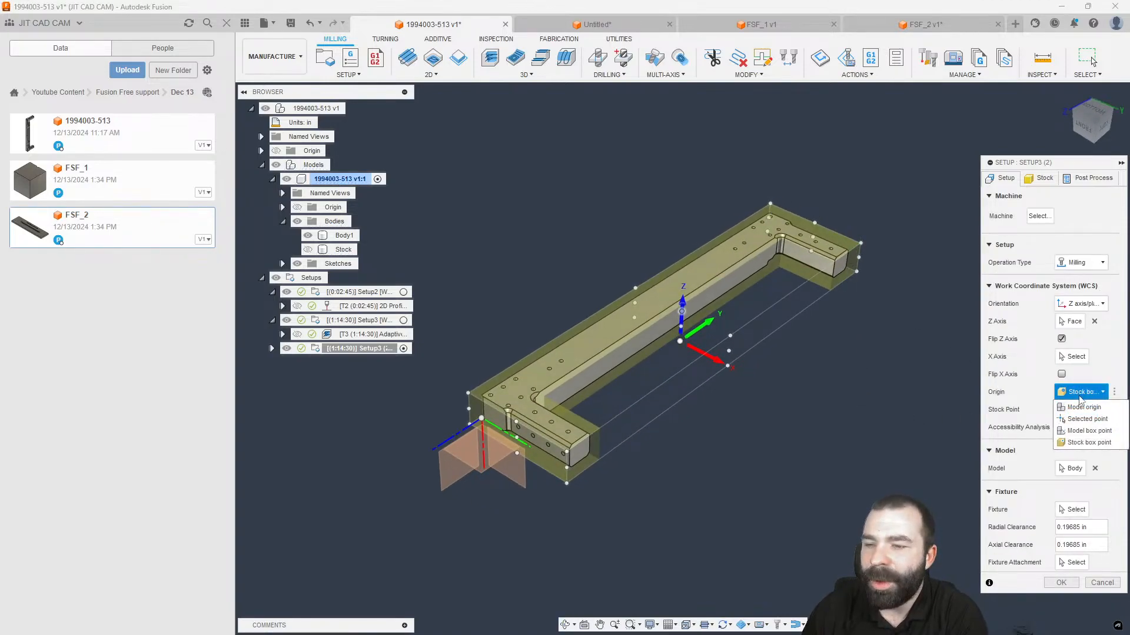
click(1077, 419)
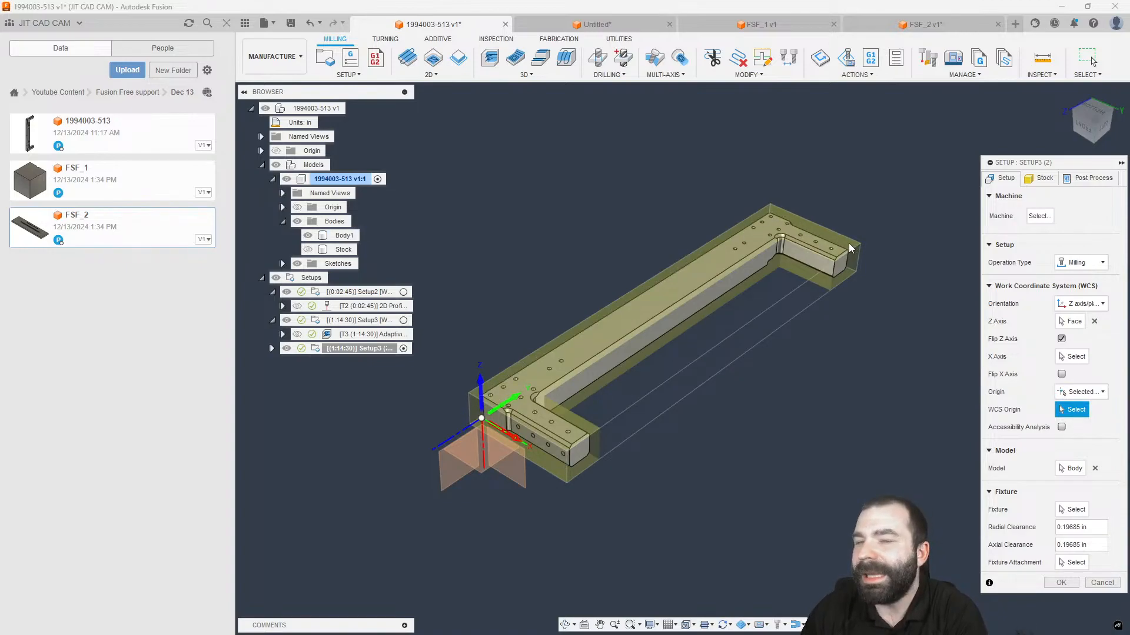
scroll(769, 217, up, 5)
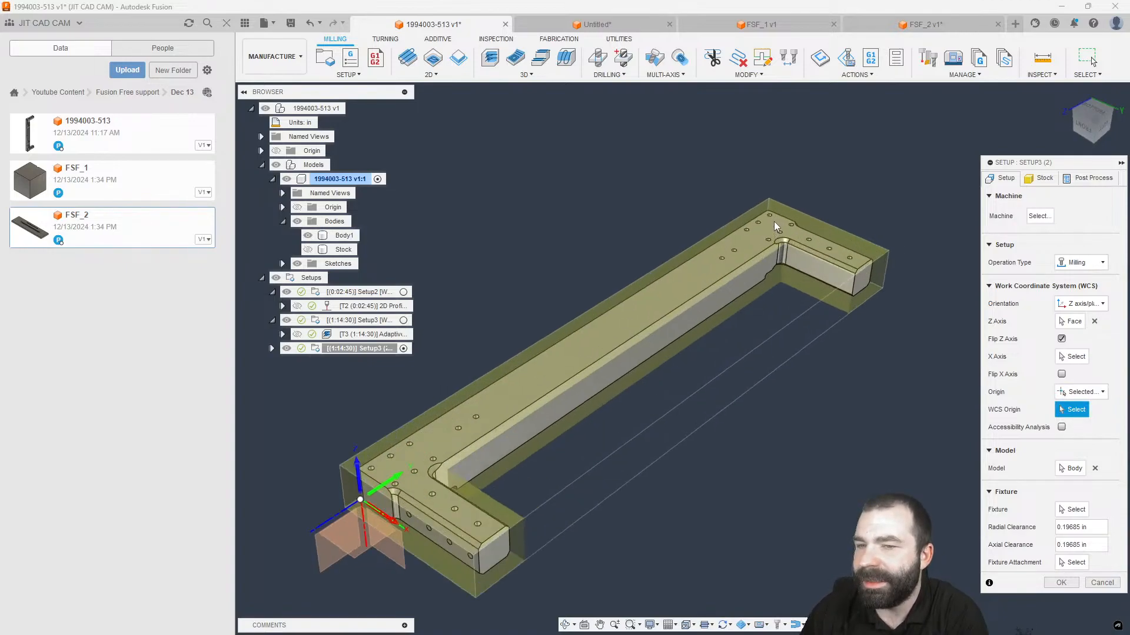
scroll(770, 216, up, 2)
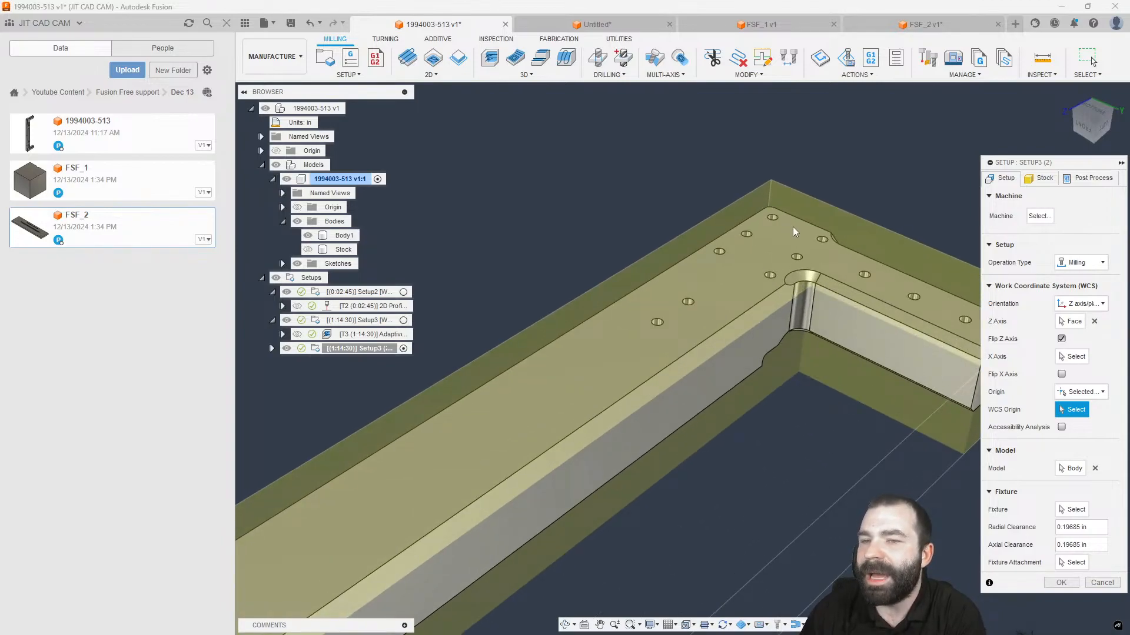
scroll(794, 229, down, 2)
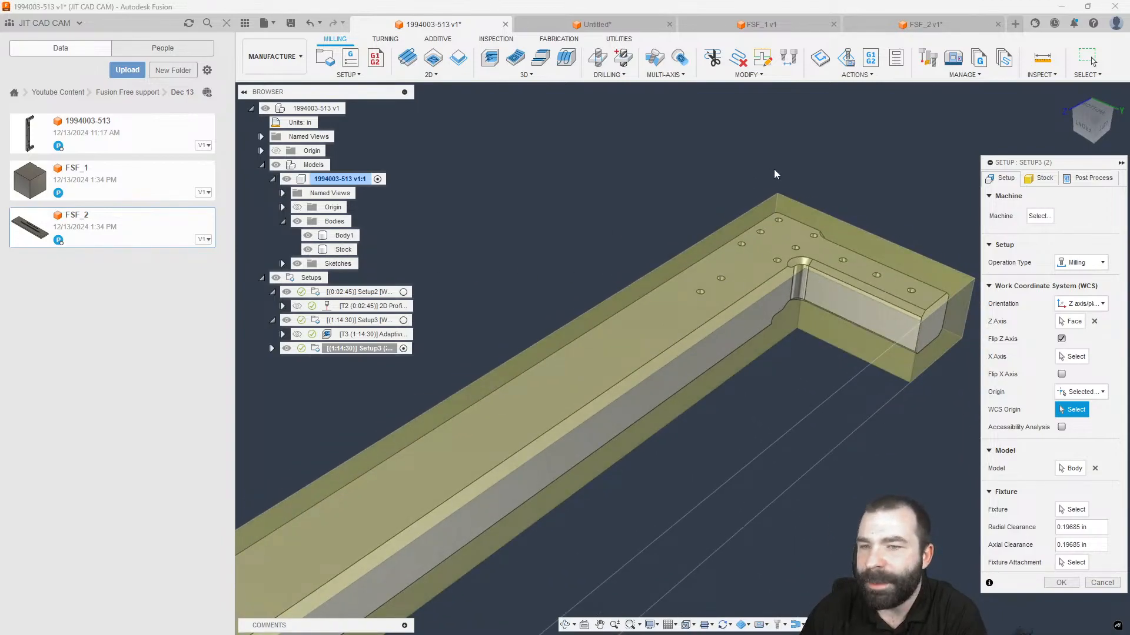
click(308, 235)
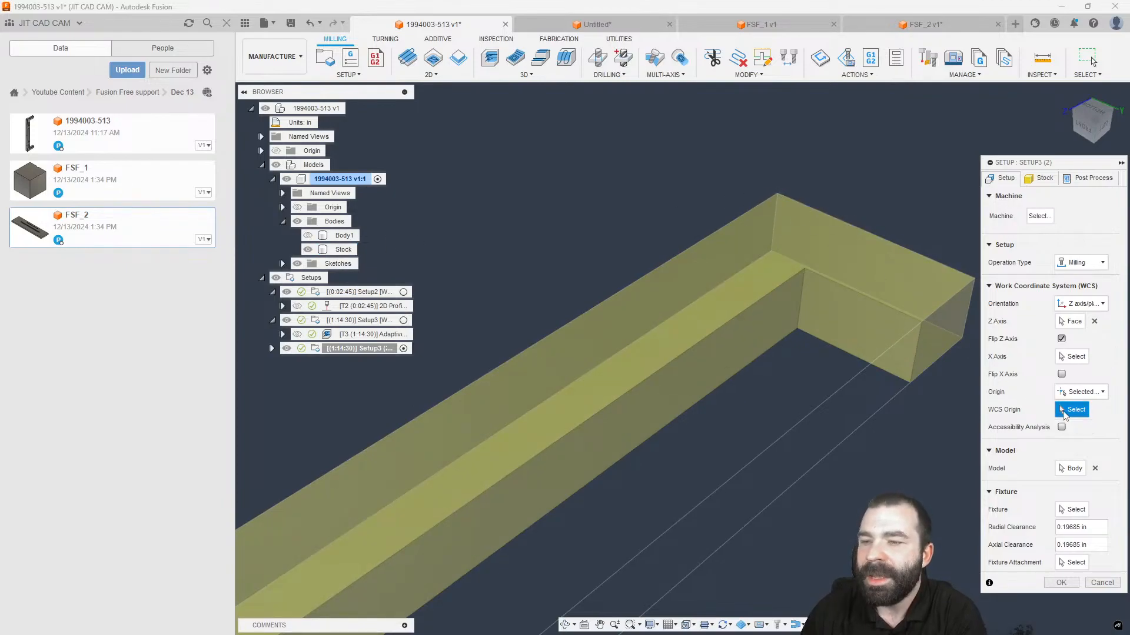
click(777, 194)
scroll(799, 294, down, 3)
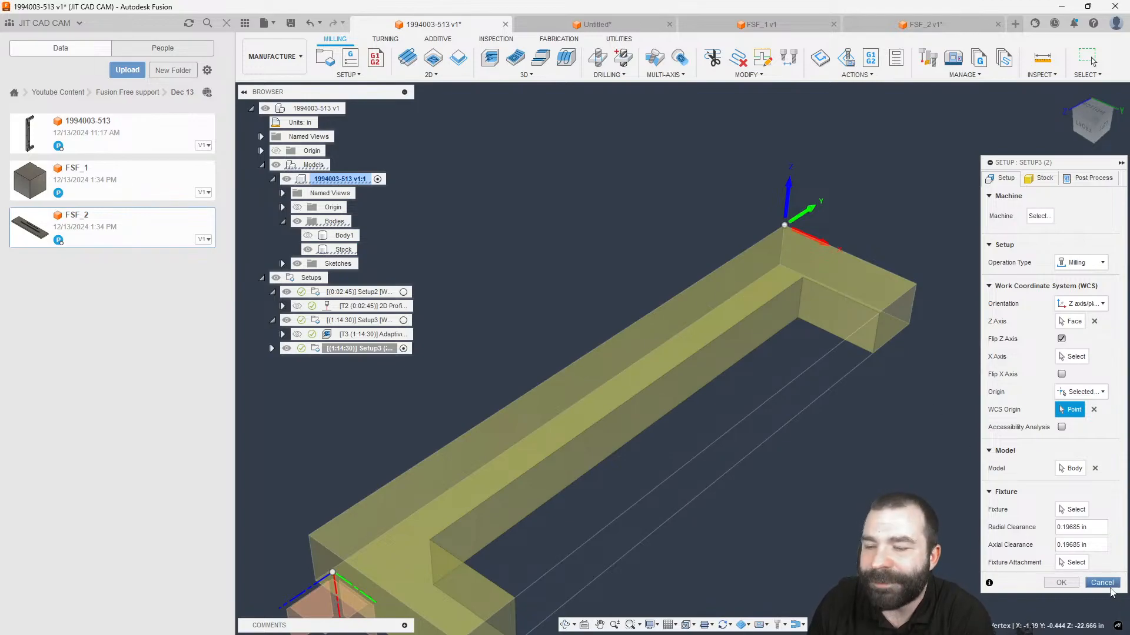
click(1102, 583)
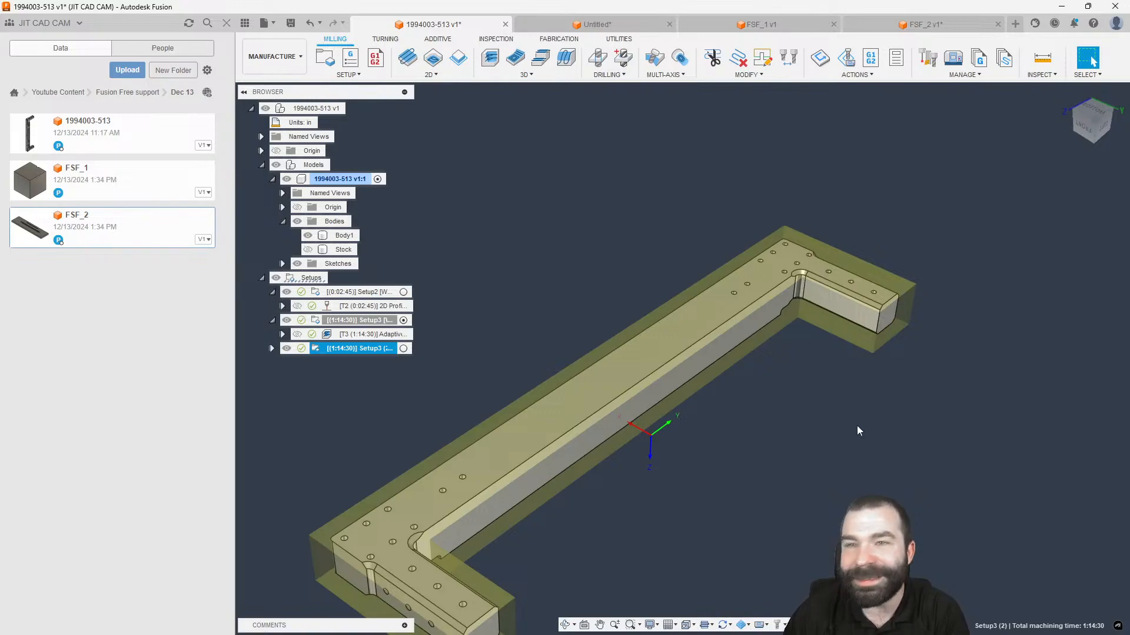
Switch to the FSF_2 design and examine the Trace2 toolpath along the slot and its curved ends.
click(745, 26)
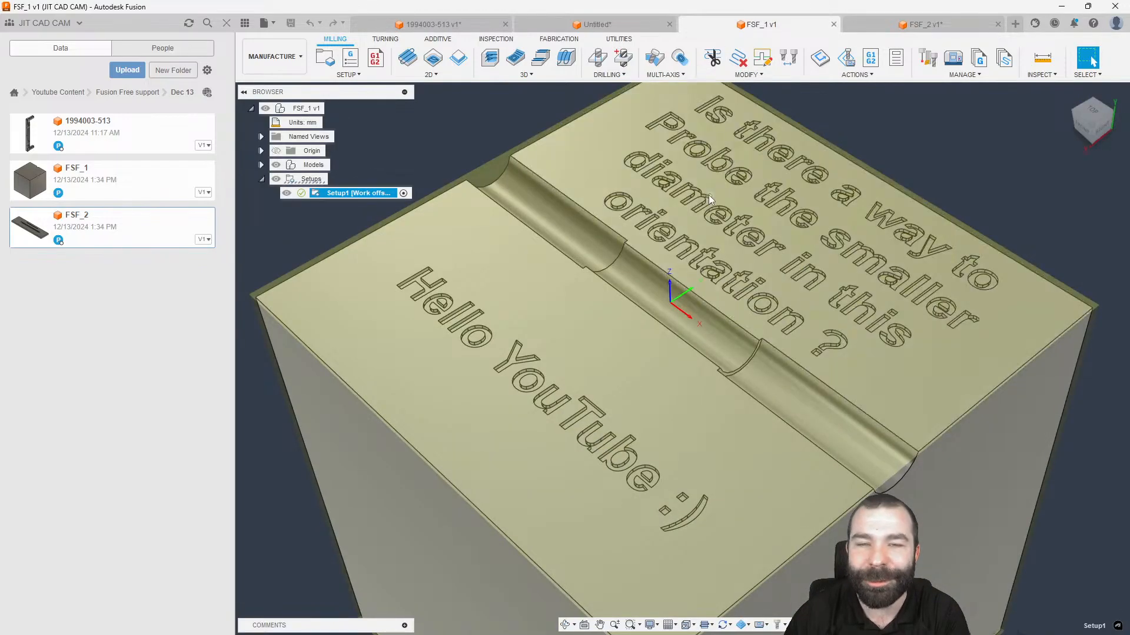
click(924, 24)
scroll(863, 336, down, 5)
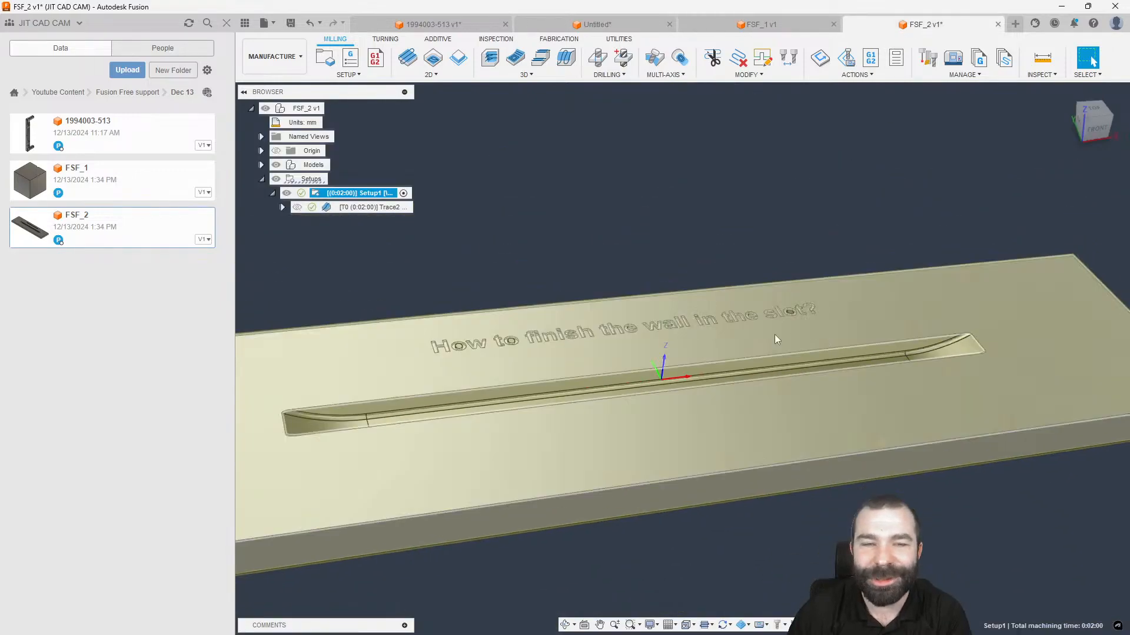
click(368, 207)
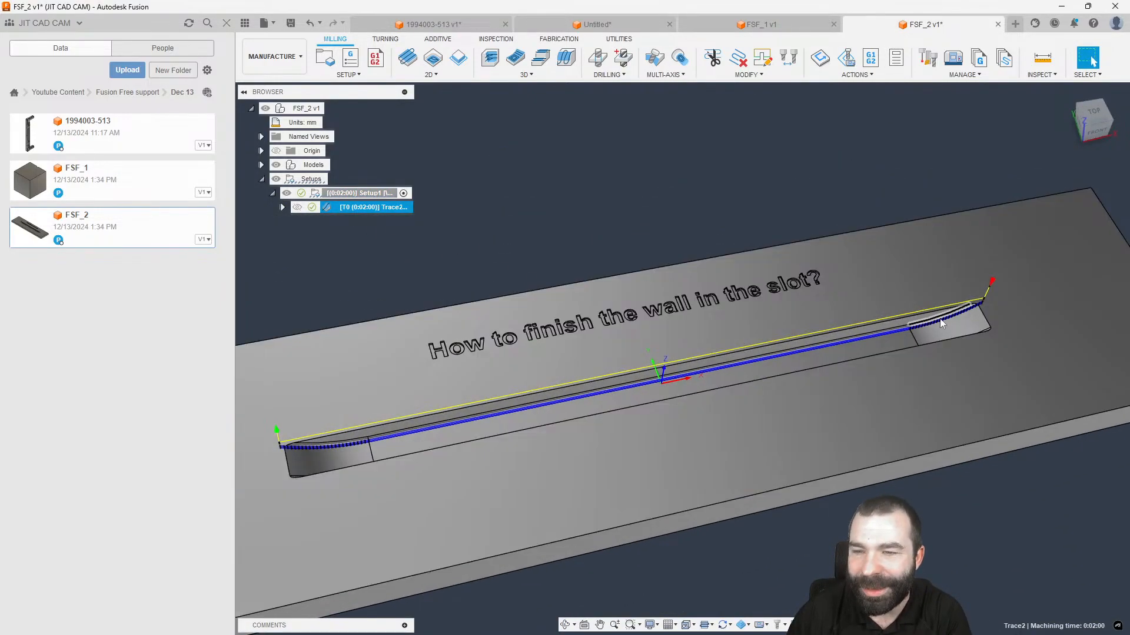
scroll(863, 370, down, 5)
scroll(645, 407, up, 6)
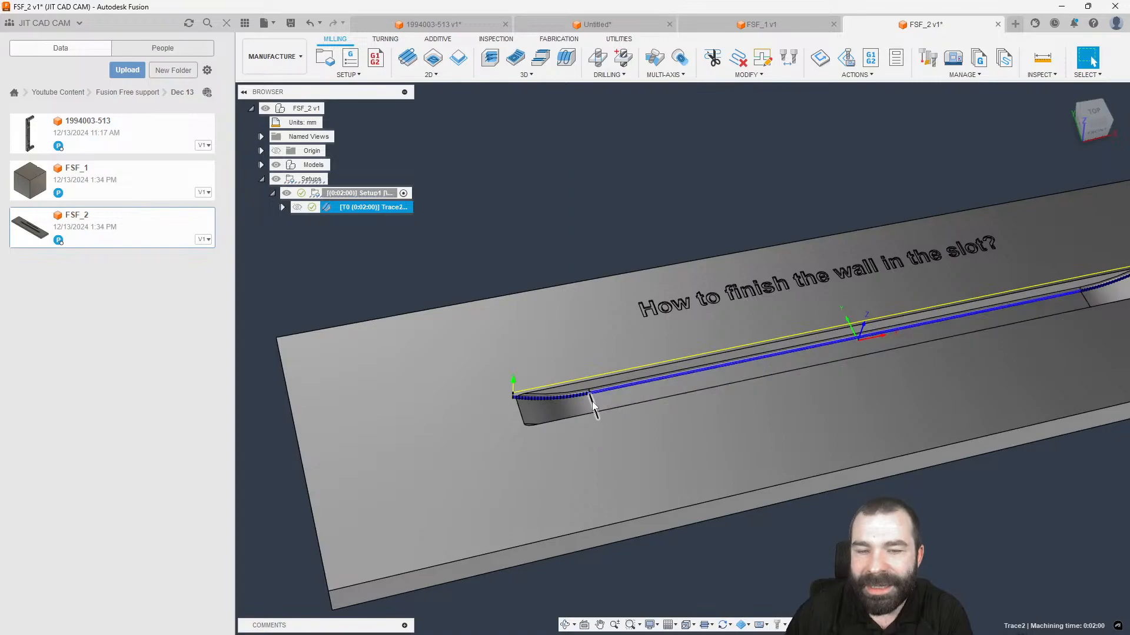
Open the Trace2 operation's open curve chain for editing and clear its selected edges.
double_click(327, 209)
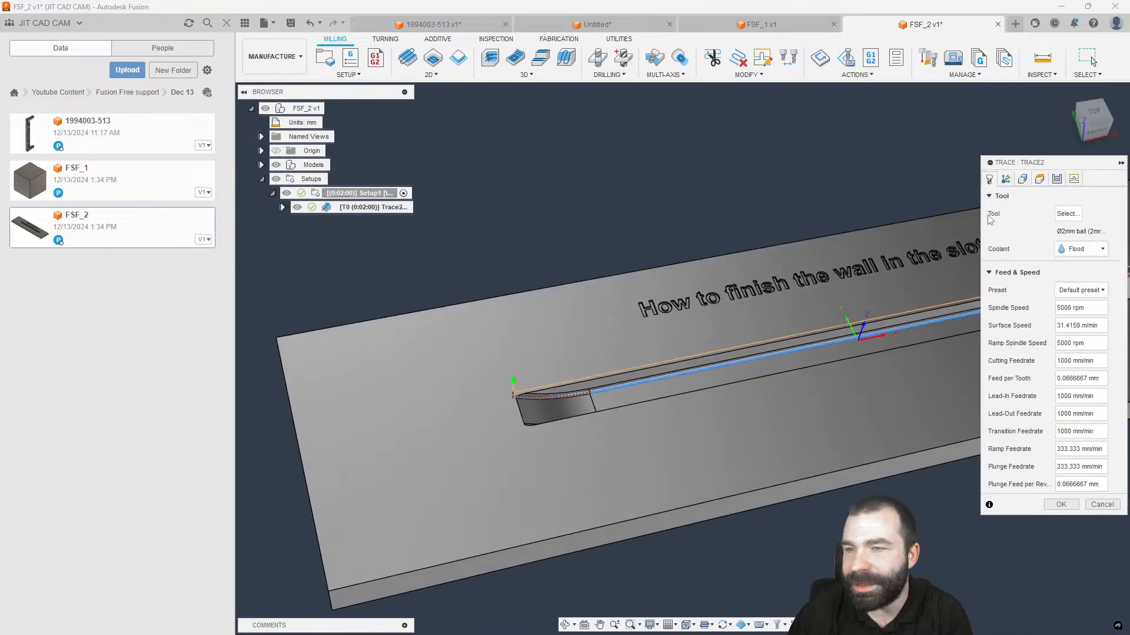
click(1021, 180)
click(1047, 233)
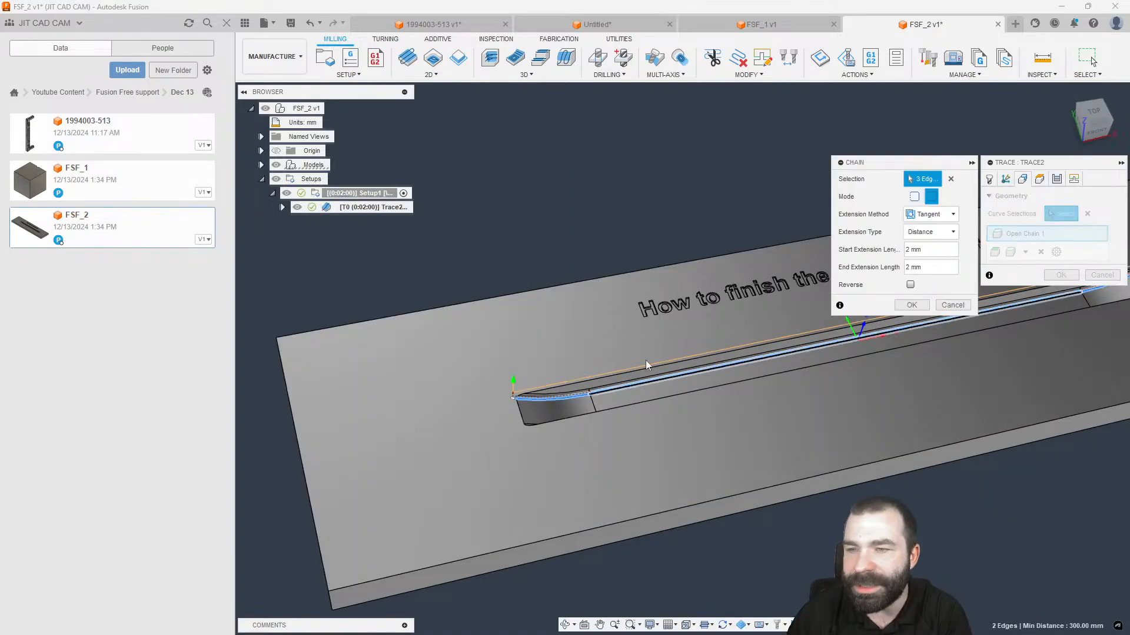
scroll(667, 363, down, 3)
click(950, 179)
Select the upper fillet edge along the slot's wall, including both curved ends, as Trace2's open chain.
scroll(640, 381, up, 5)
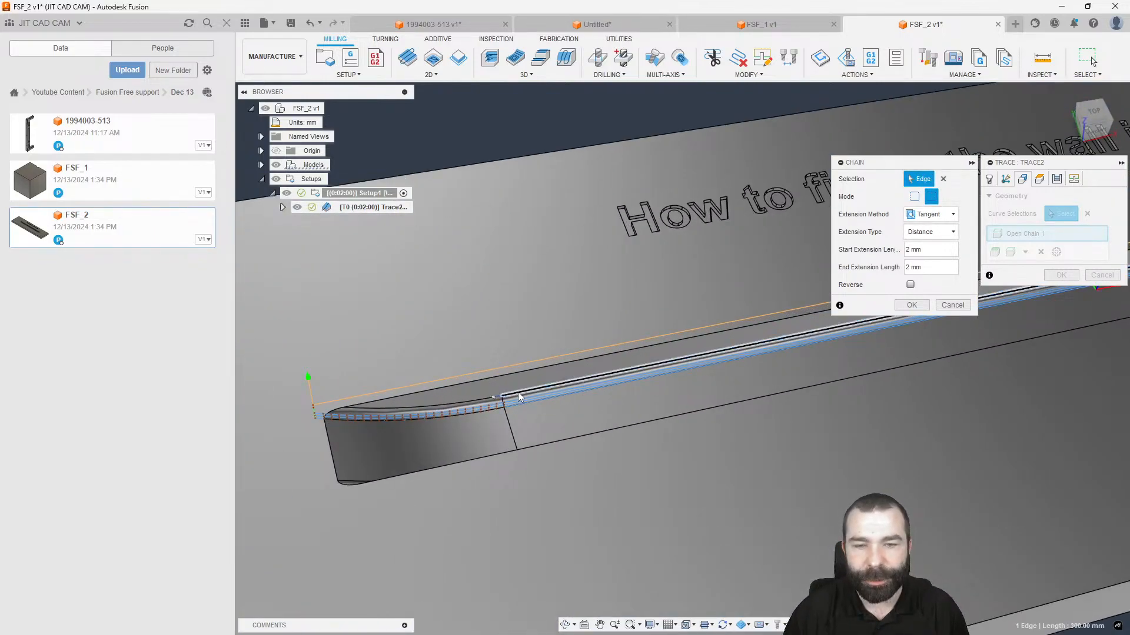
click(484, 403)
scroll(484, 405, down, 3)
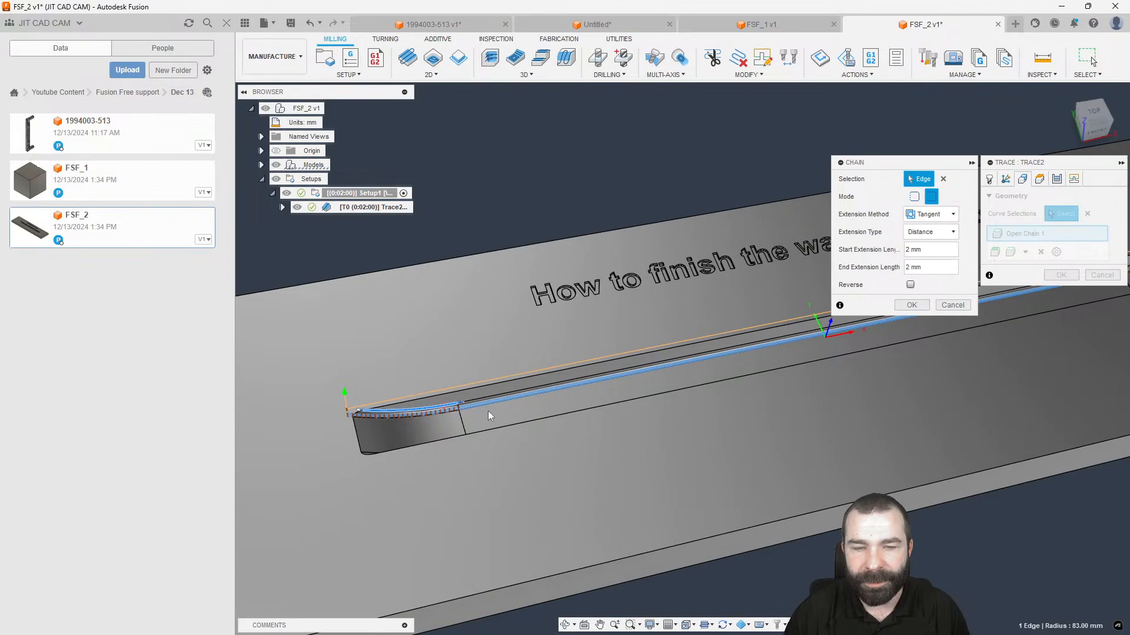
click(494, 406)
scroll(558, 436, down, 2)
scroll(826, 335, up, 2)
click(827, 333)
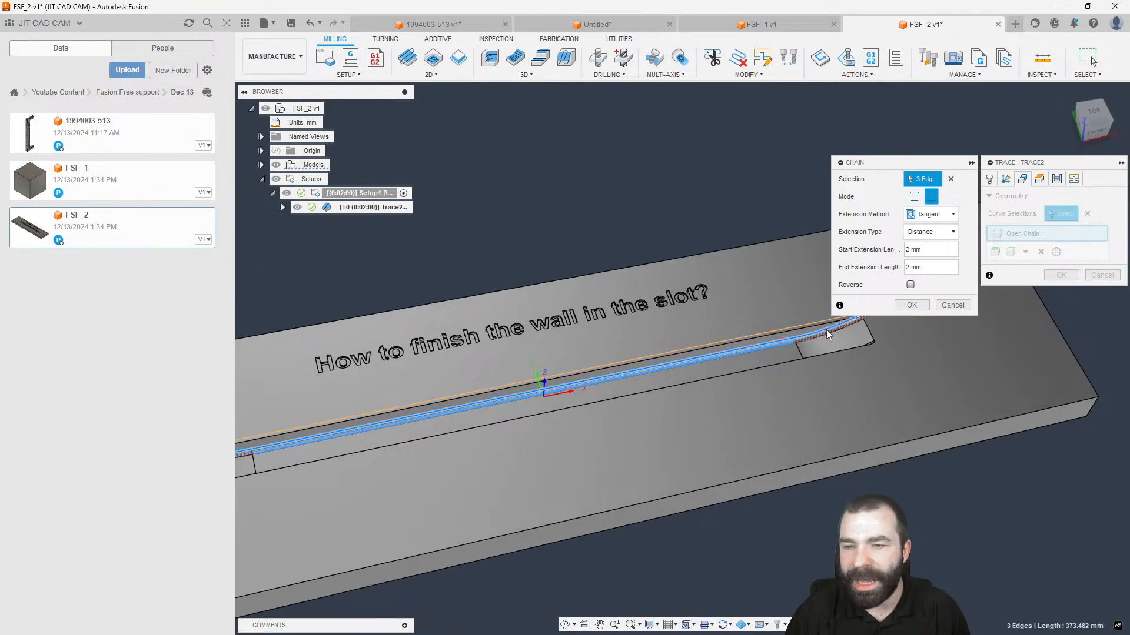
click(912, 306)
scroll(909, 311, down, 3)
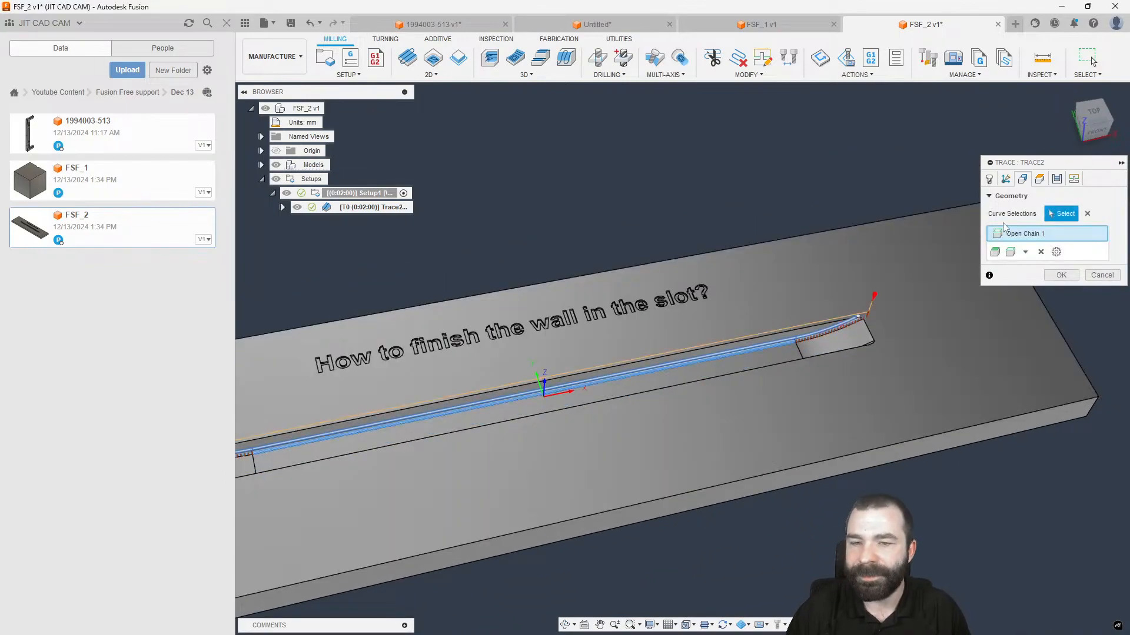
scroll(838, 348, up, 4)
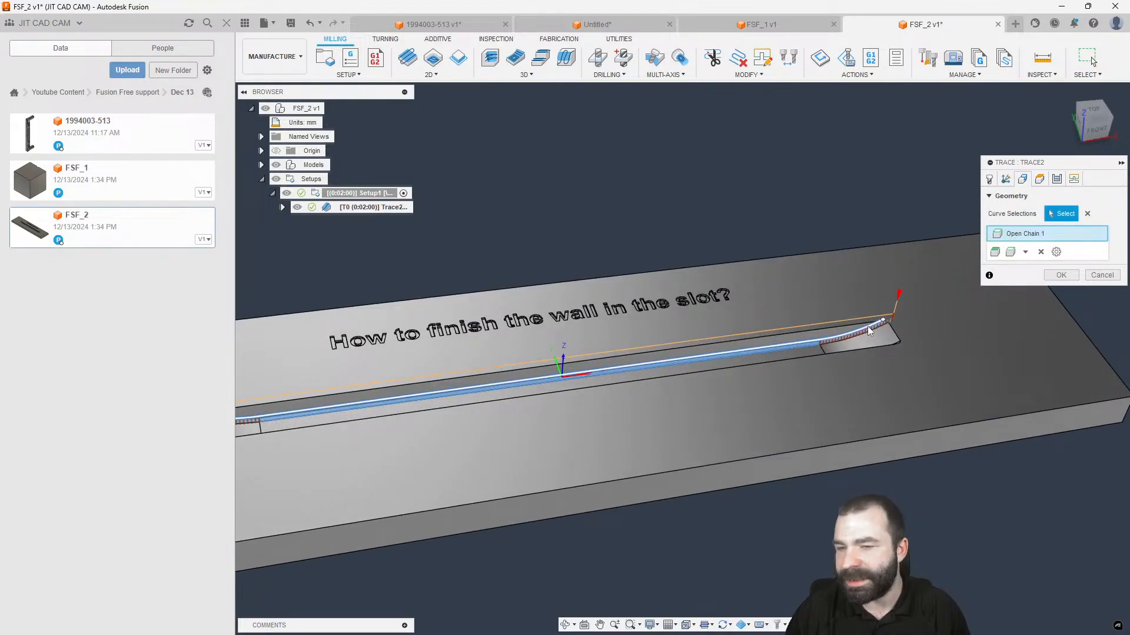
Set the Trace2 operation's sideways compensation to Left, and review its remaining pass options.
click(1057, 179)
click(1083, 249)
click(1082, 264)
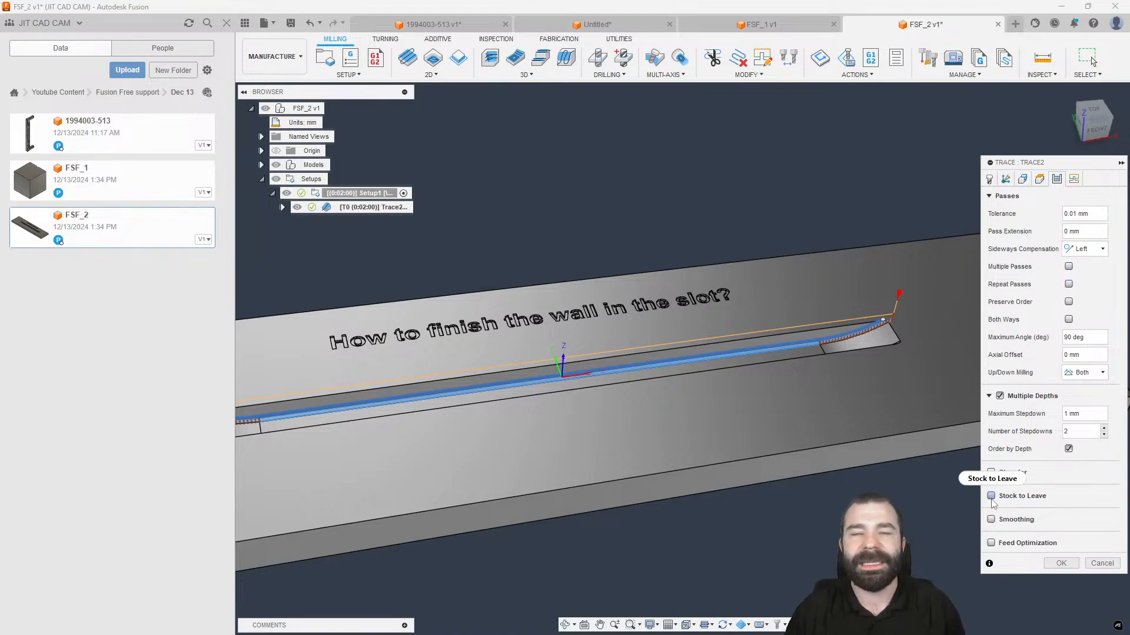
mouse_move(993, 504)
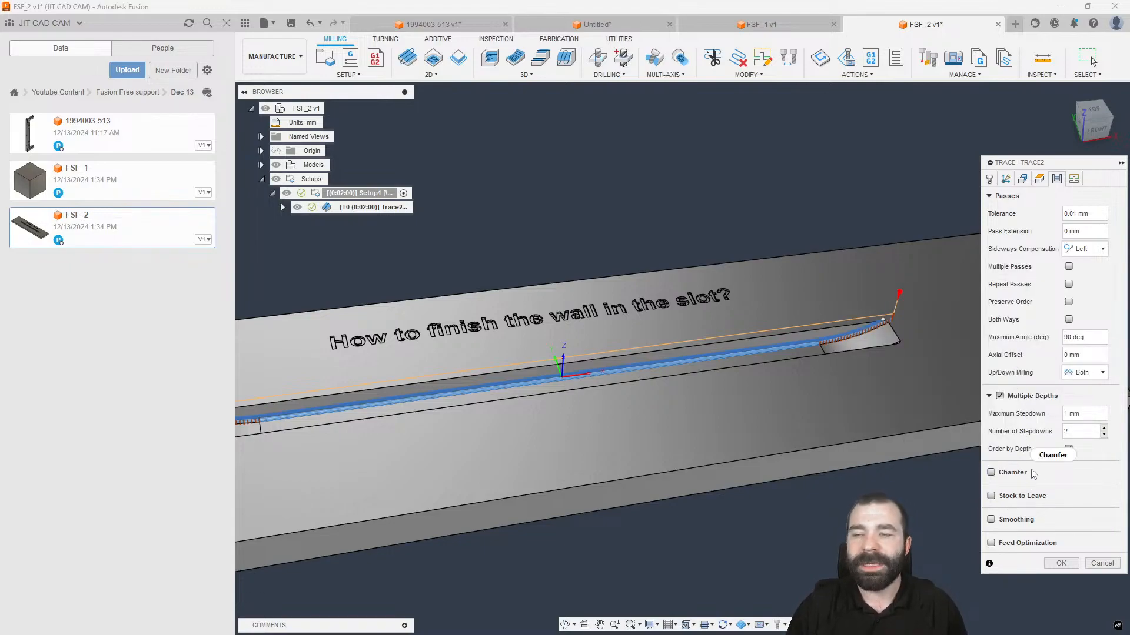
Check the Trace2 operation's tool, set the axial offset to 1 mm, and regenerate the toolpath.
click(1022, 179)
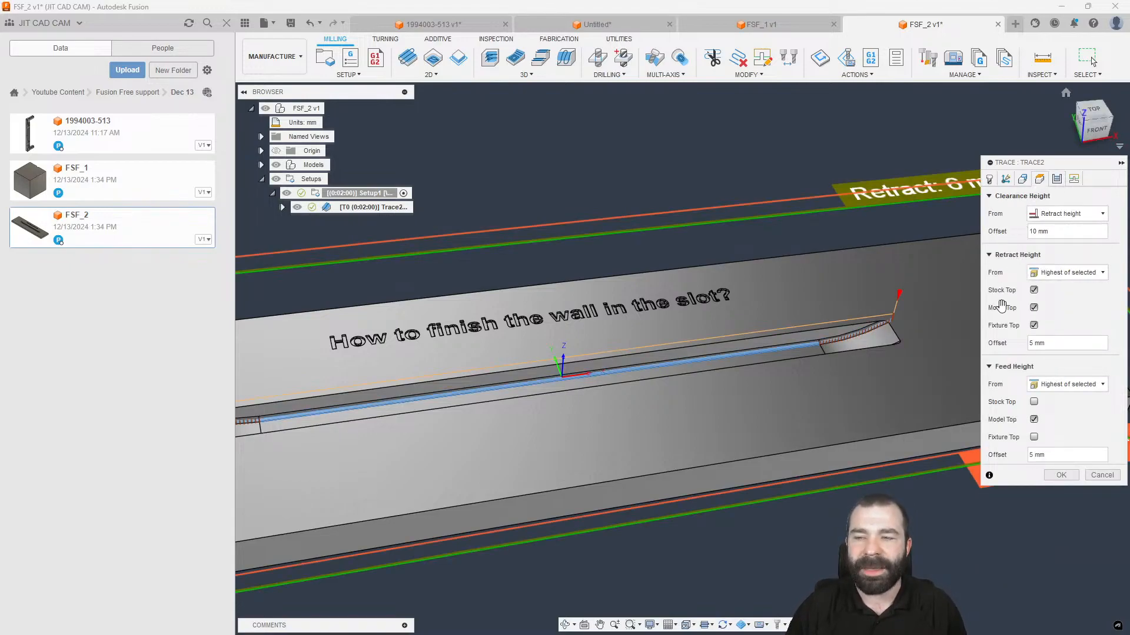
click(1057, 180)
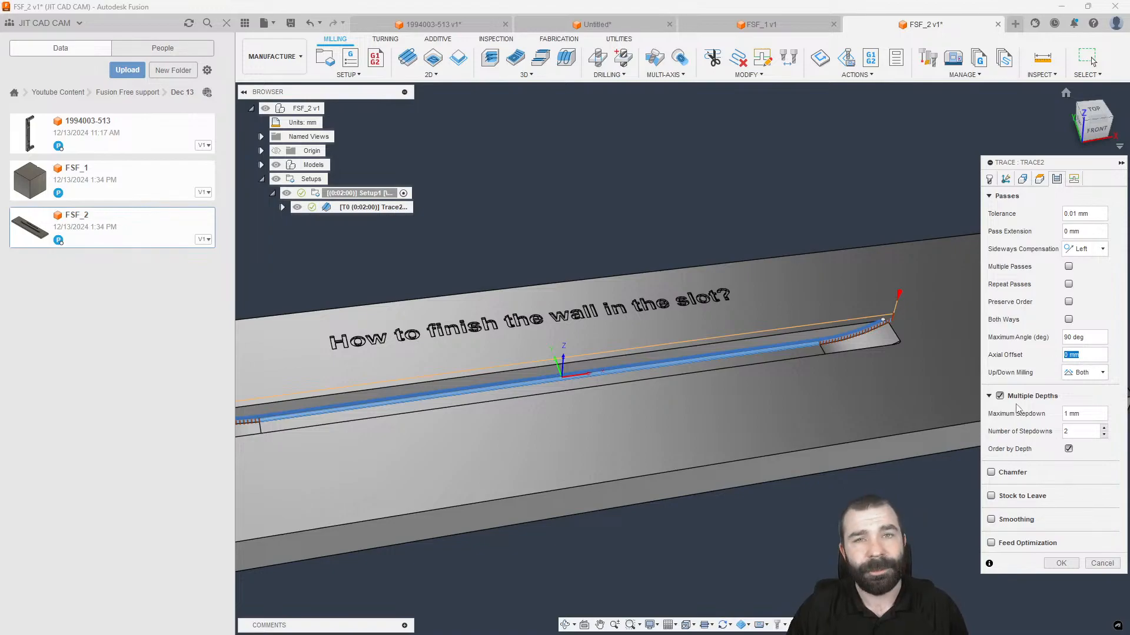
click(989, 179)
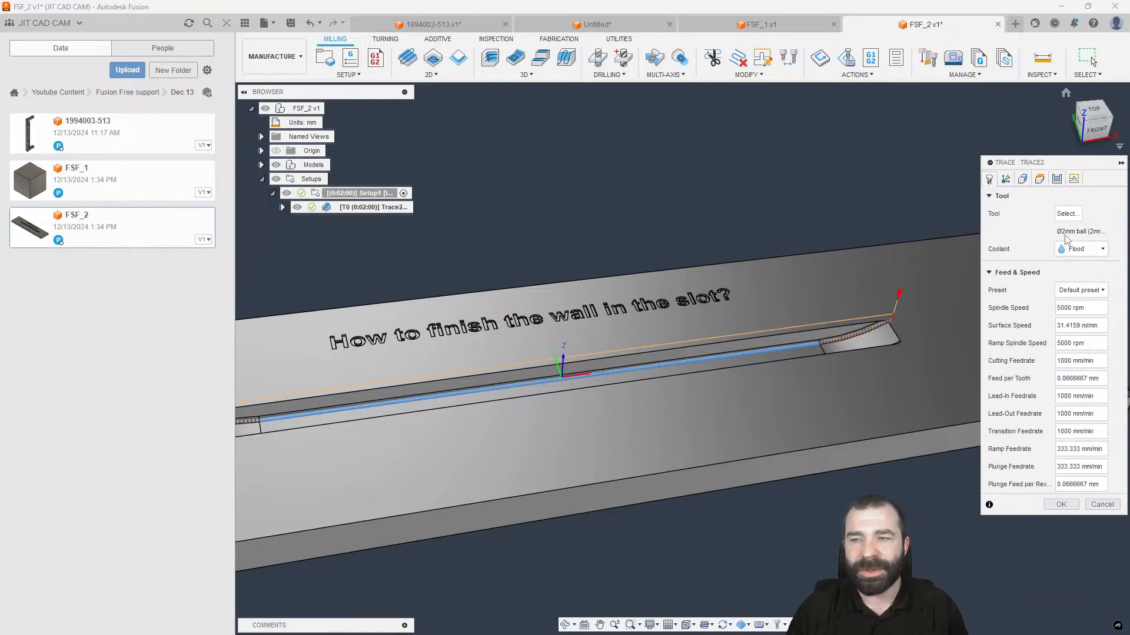
click(1057, 180)
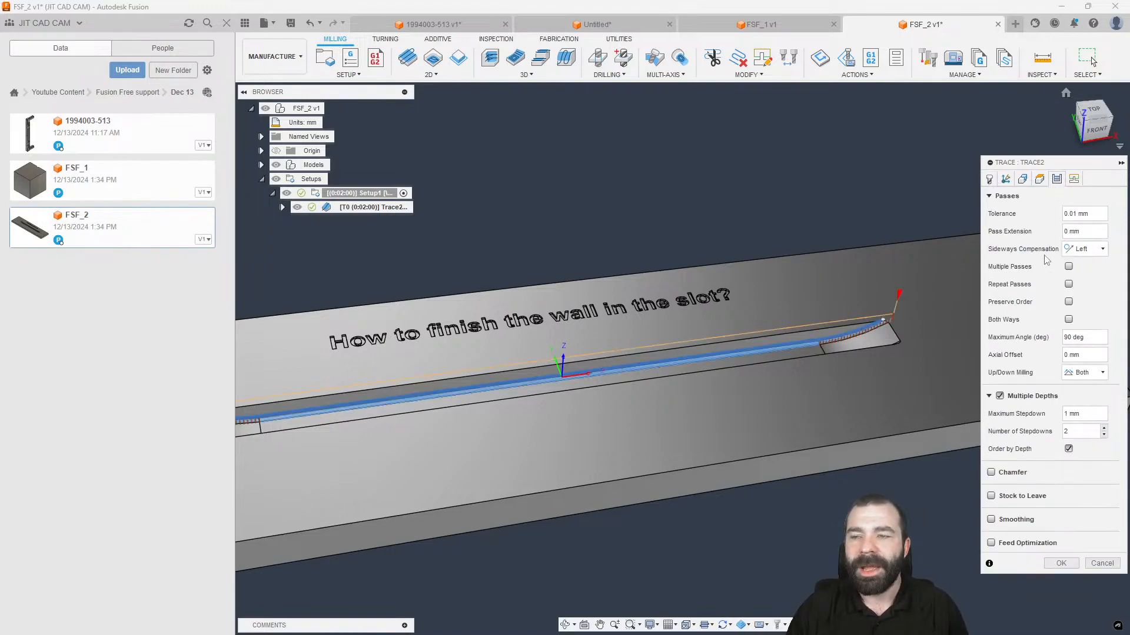
text(1)
key(Return)
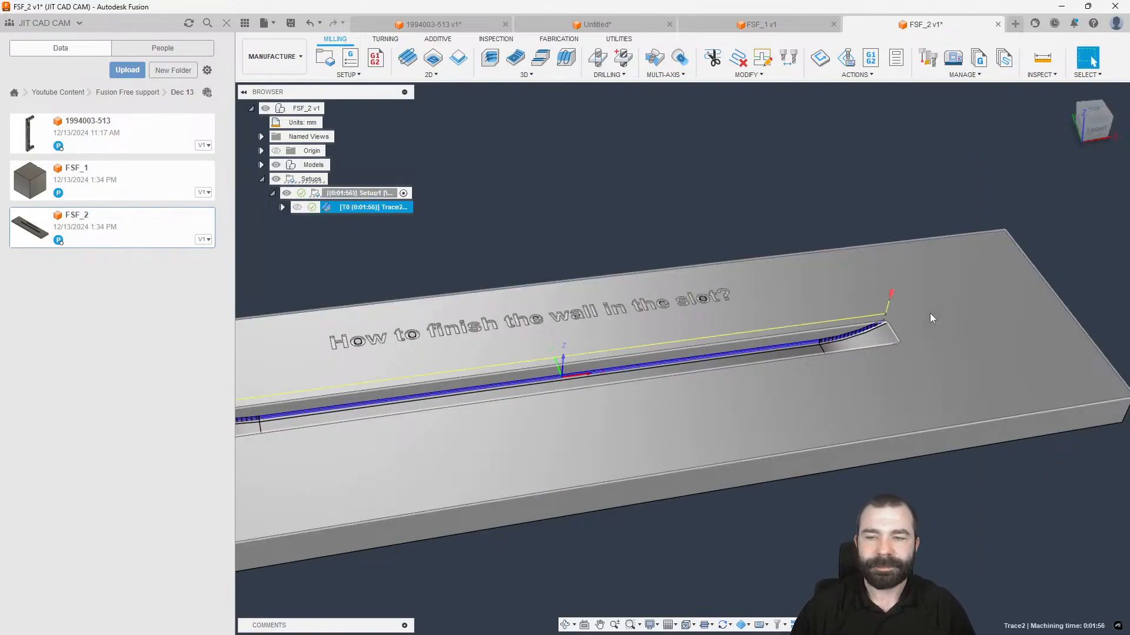
Set the Trace2 operation's axial offset to -2 mm and regenerate the toolpath.
scroll(848, 338, up, 3)
shift+middle_drag(866, 326, 694, 267)
double_click(365, 207)
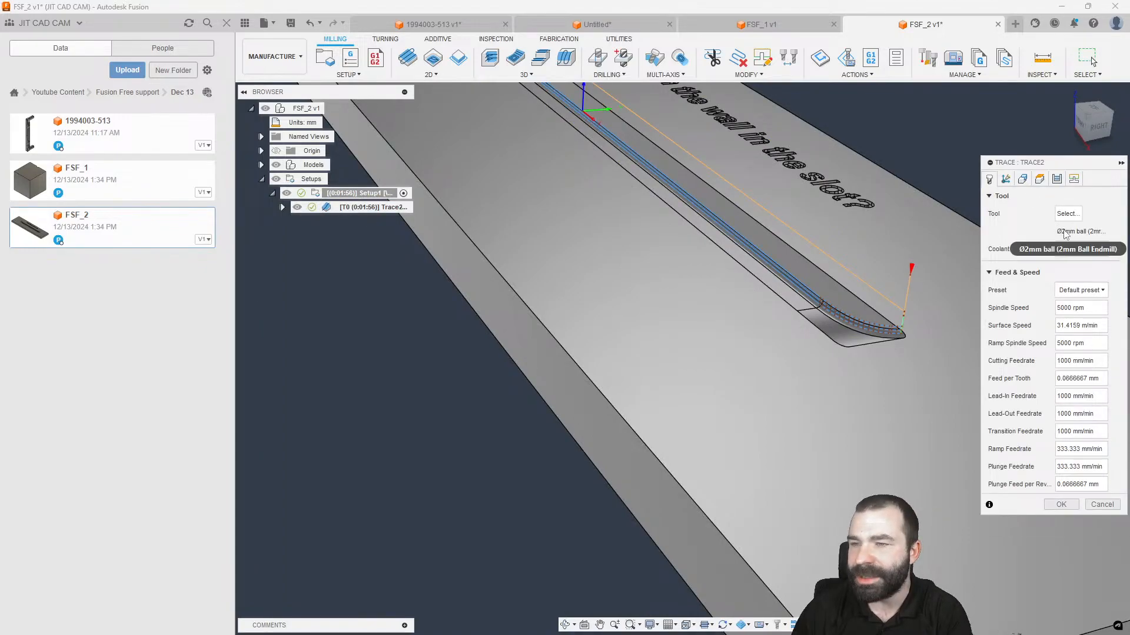
click(1057, 181)
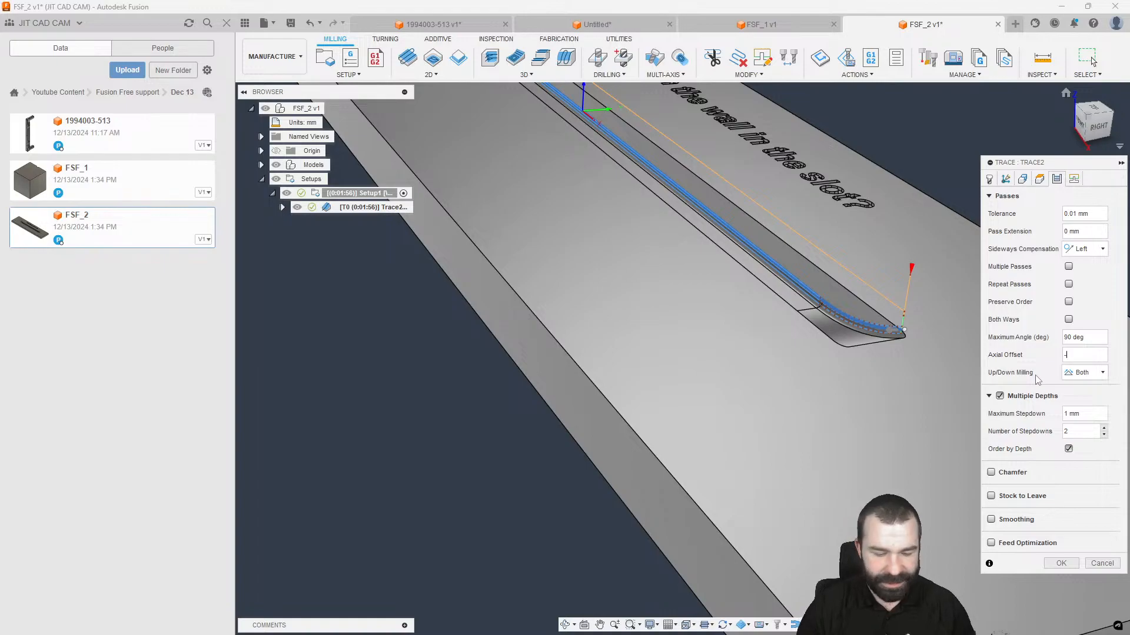
text(-2)
key(Return)
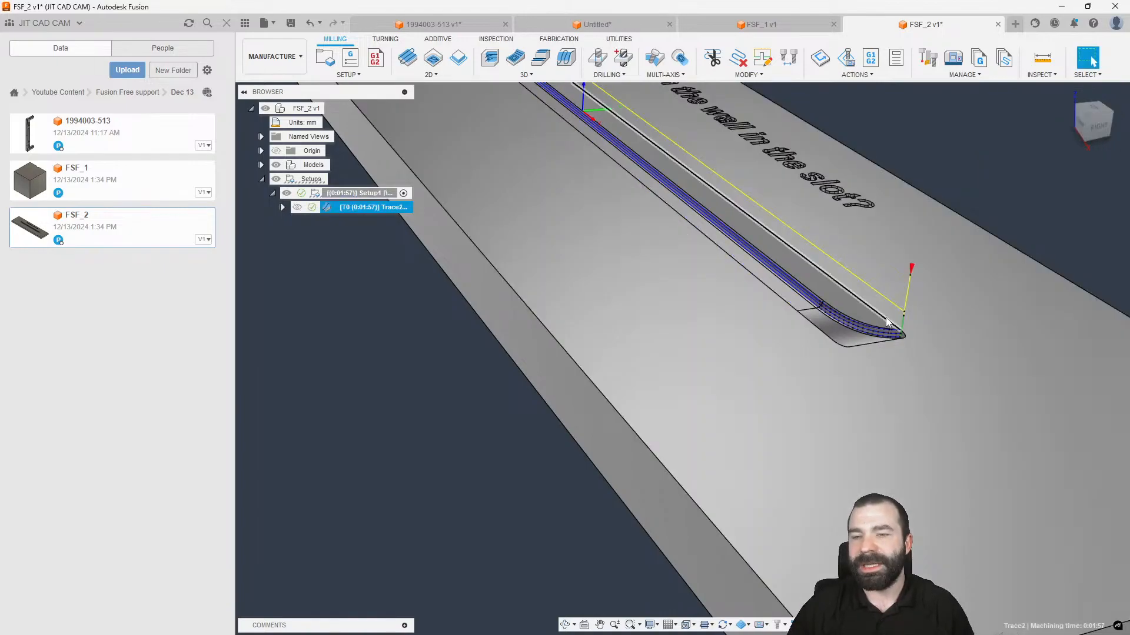
Examine how the Trace2 passes follow the fillet along the slot's wall and both curved ends.
scroll(881, 344, up, 3)
scroll(882, 345, up, 4)
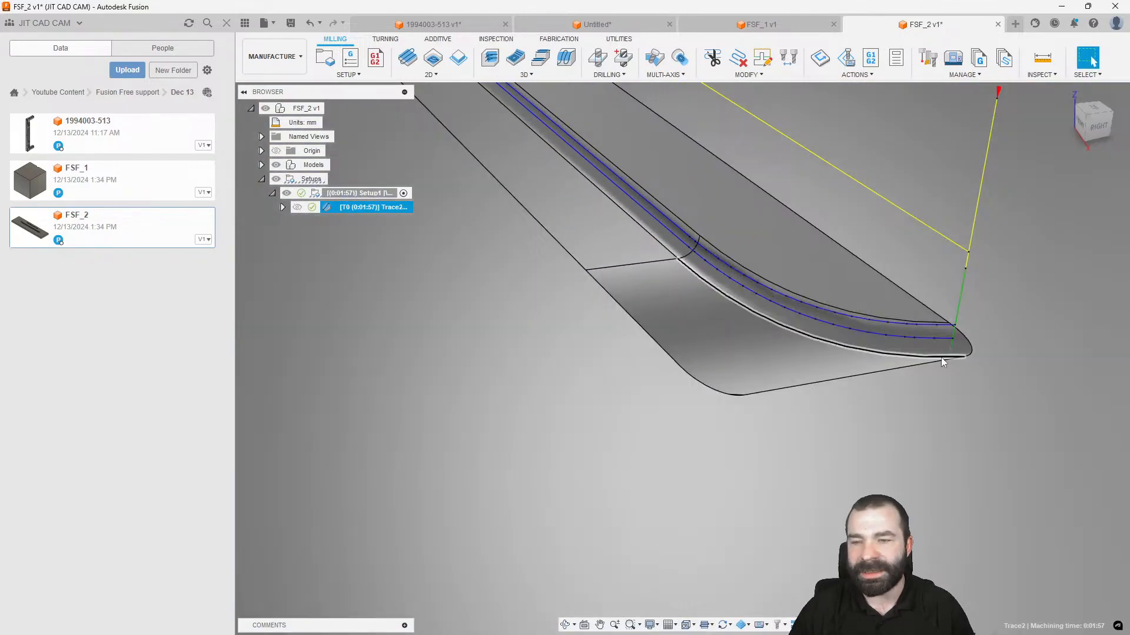
shift+middle_drag(941, 357, 991, 386)
scroll(974, 373, down, 5)
scroll(606, 478, down, 4)
shift+middle_drag(868, 445, 927, 372)
scroll(993, 295, up, 6)
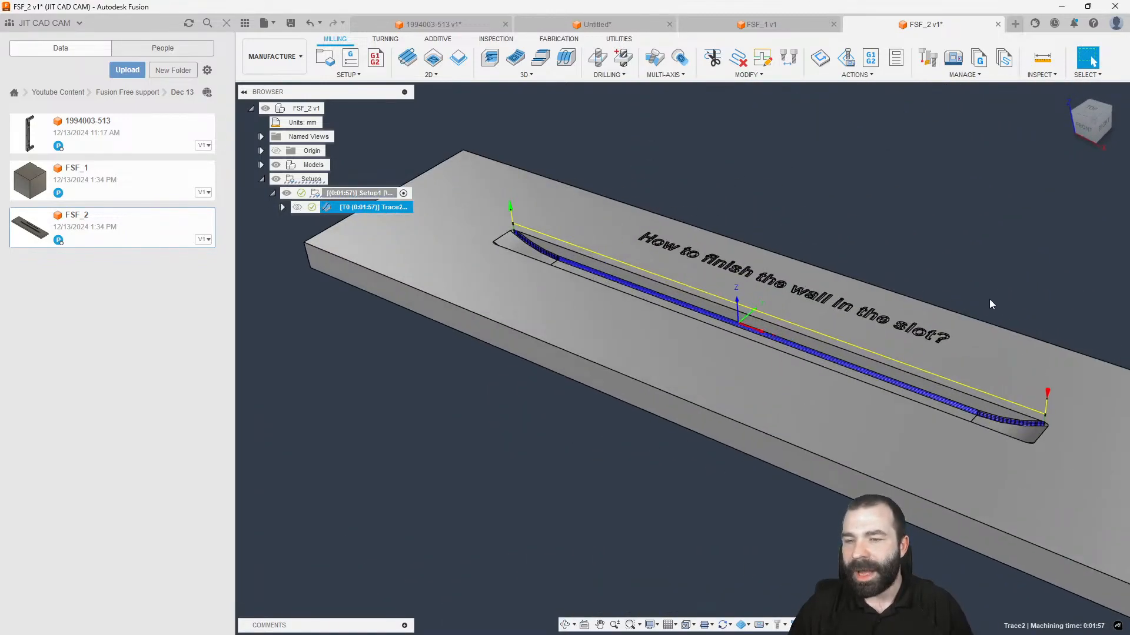
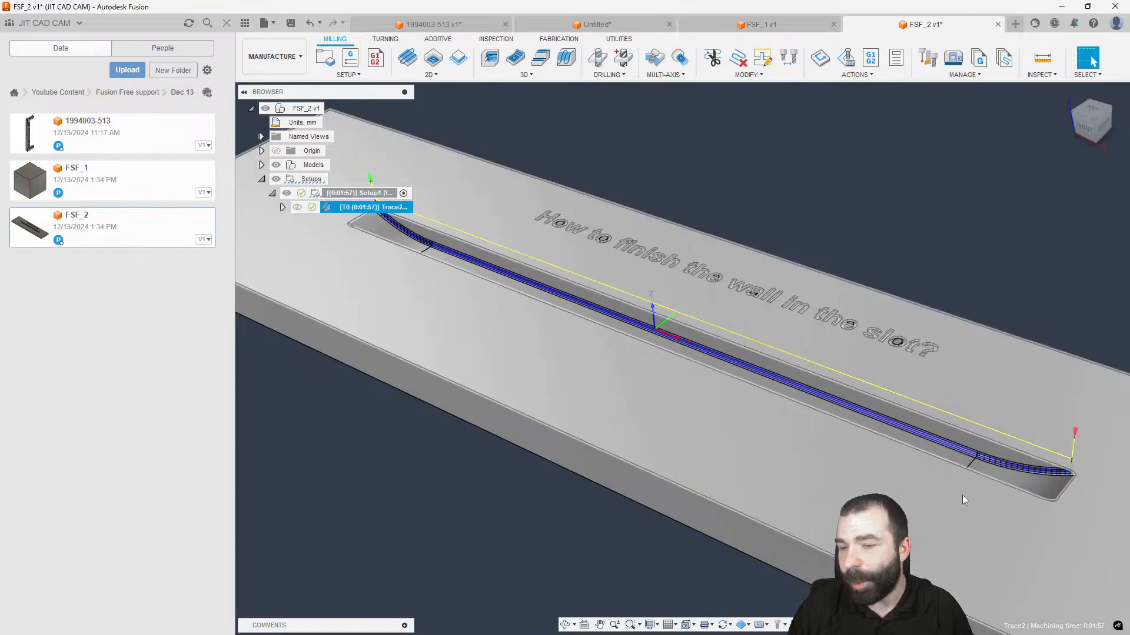
scroll(1058, 489, down, 2)
click(1010, 338)
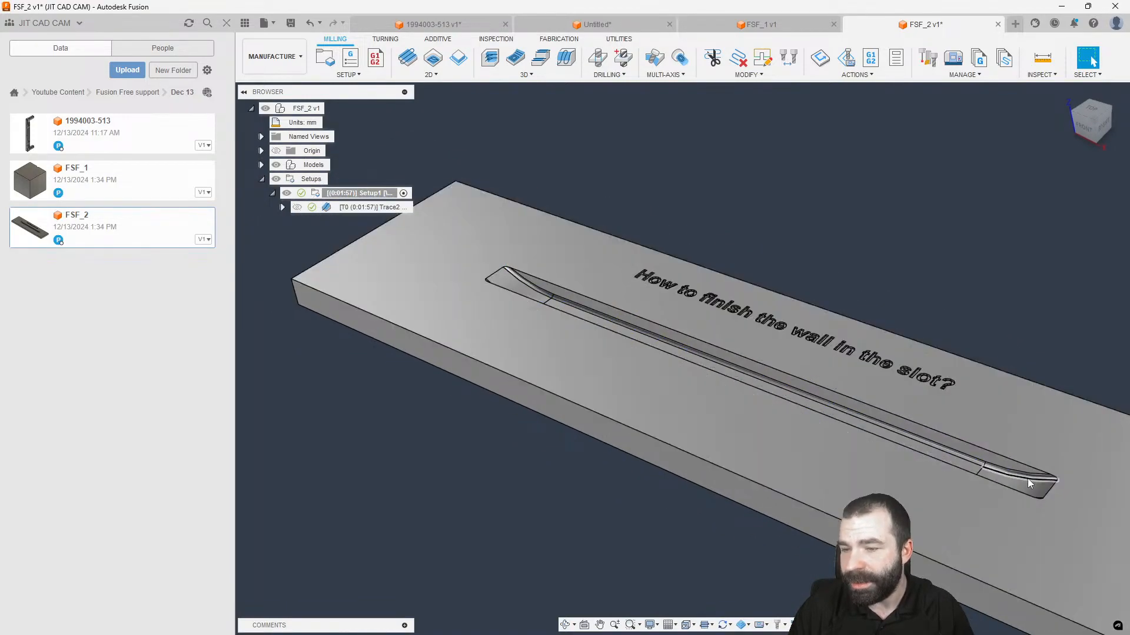
scroll(1030, 480, up, 3)
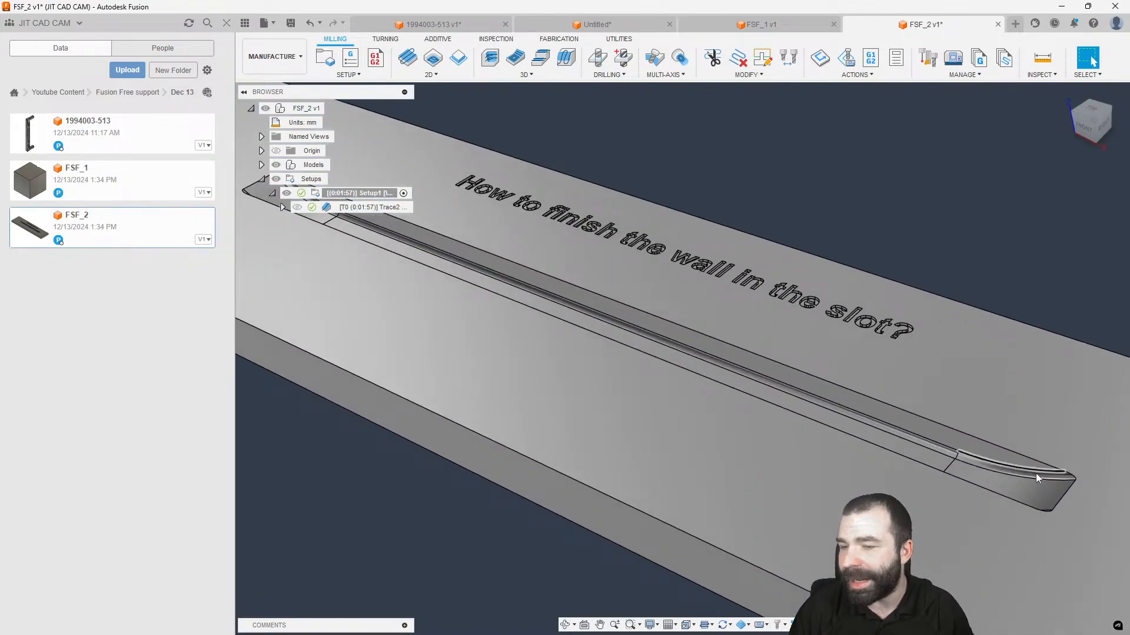
scroll(1056, 462, down, 2)
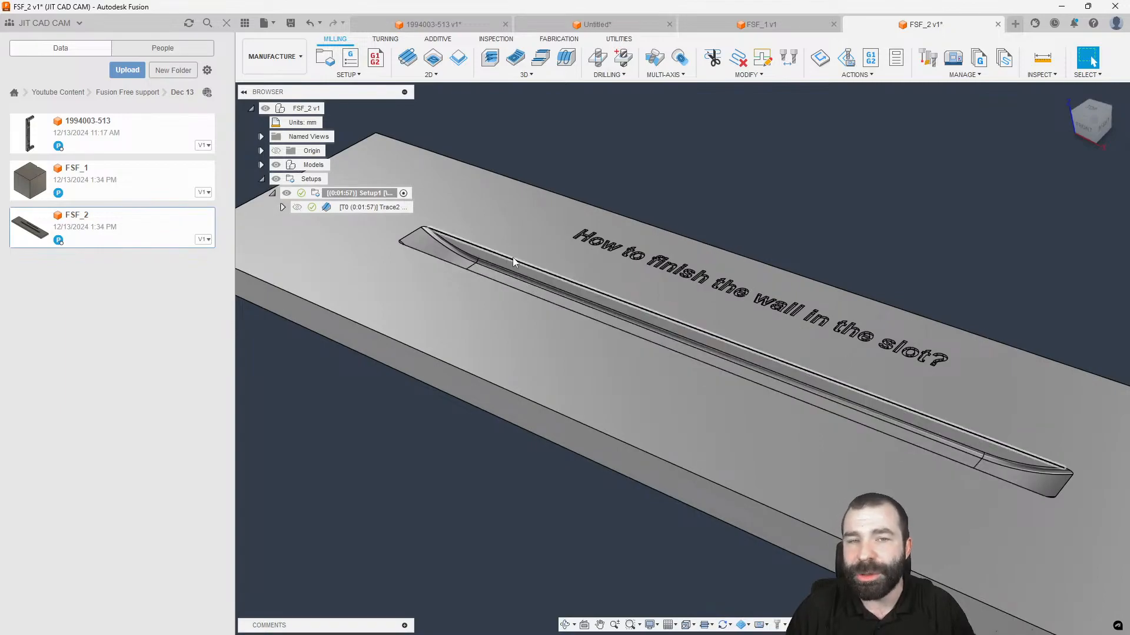
Create a 3D Contour operation using the Ø4 mm R1 mm bull nose end mill from the Fusion Library.
click(428, 74)
click(526, 75)
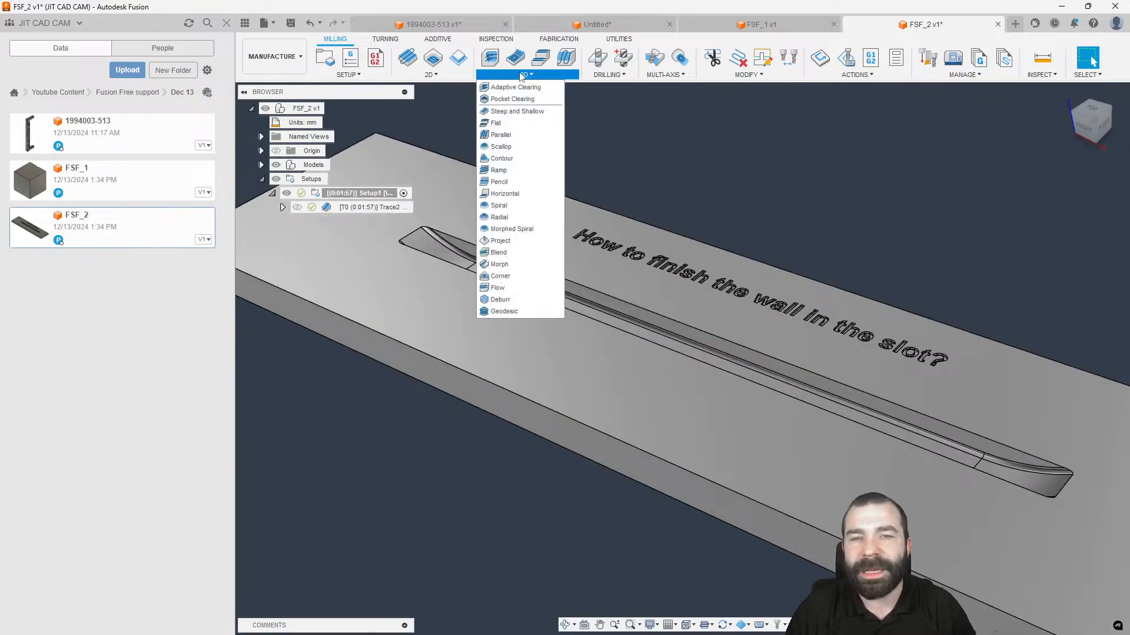
click(515, 160)
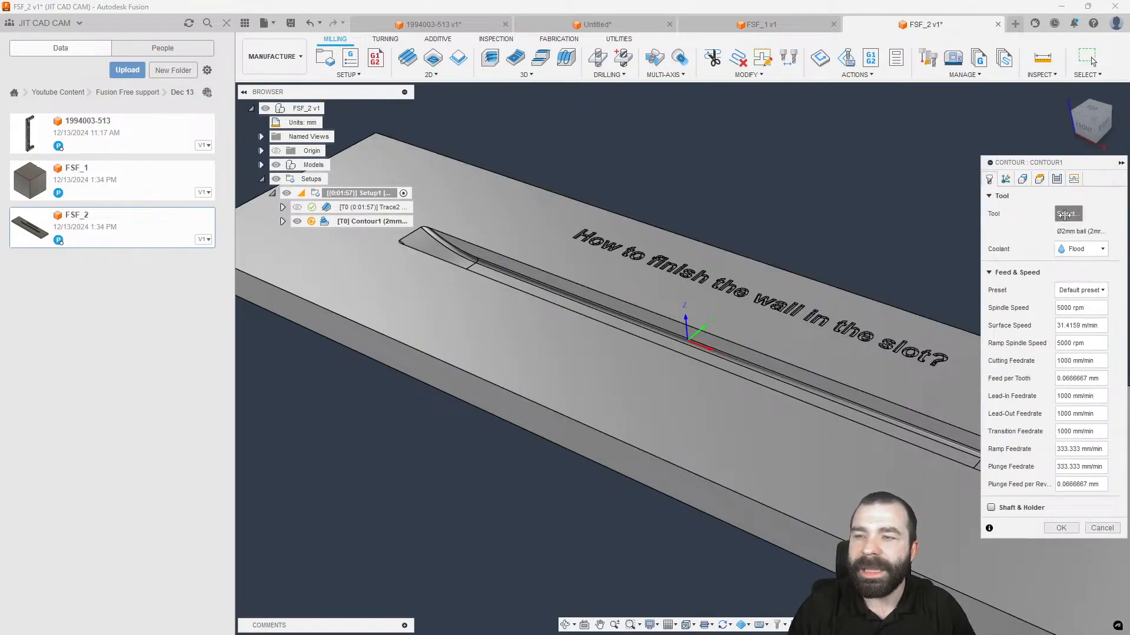
click(1065, 214)
click(303, 426)
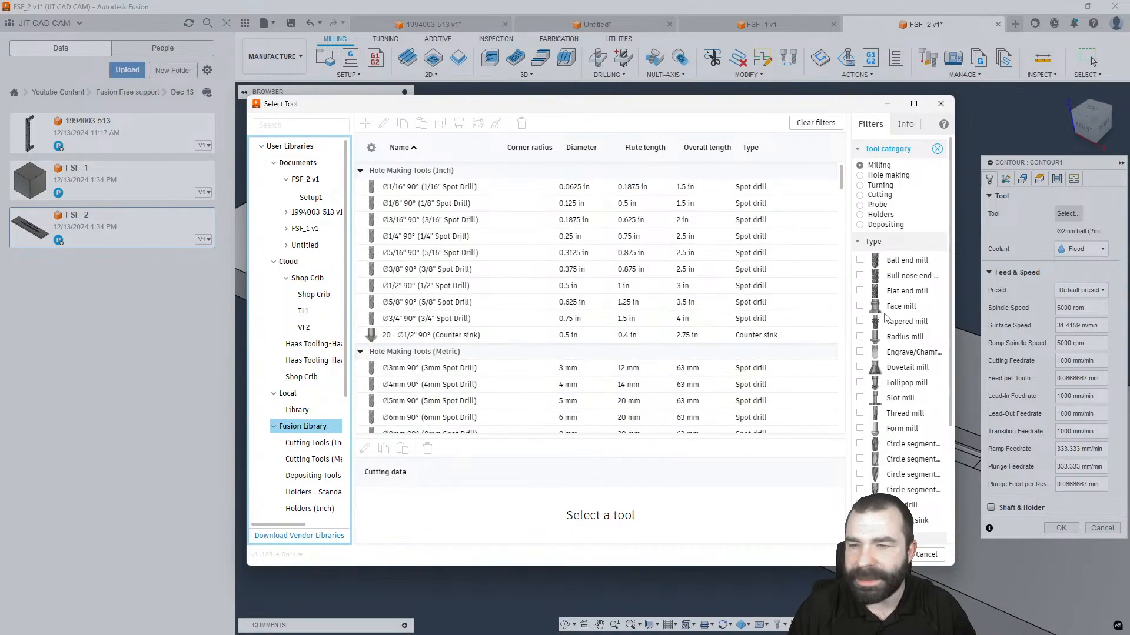
click(860, 260)
click(860, 260)
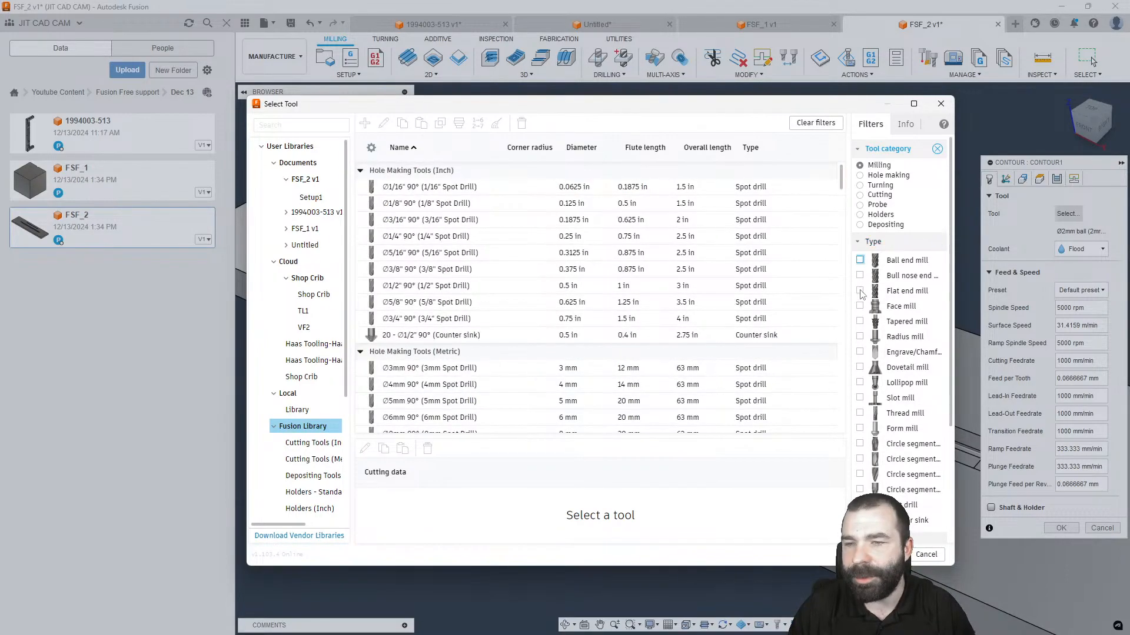
click(861, 277)
click(456, 388)
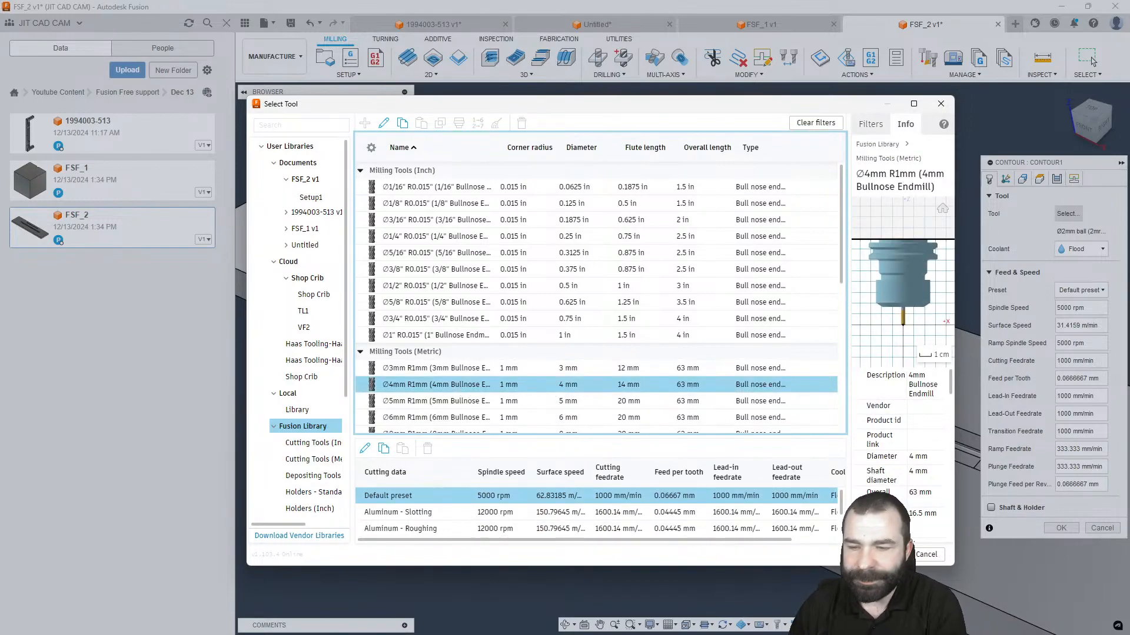
click(890, 555)
Restrict the Contour operation to the slot's closed outline with the tool center on boundary, and generate its toolpath.
click(1023, 179)
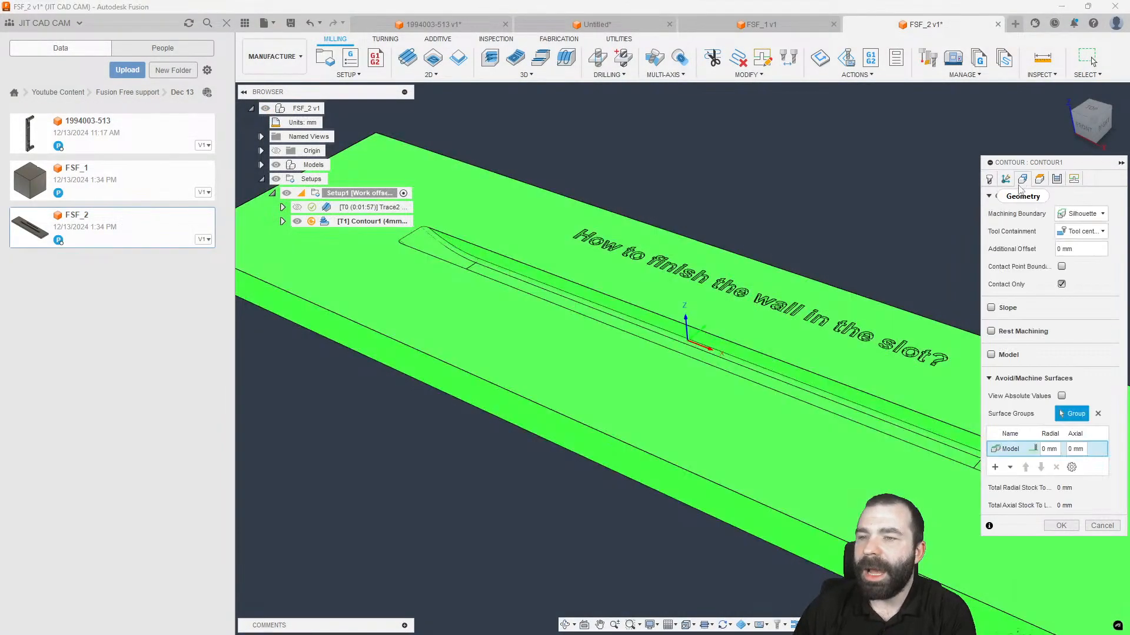
click(1082, 214)
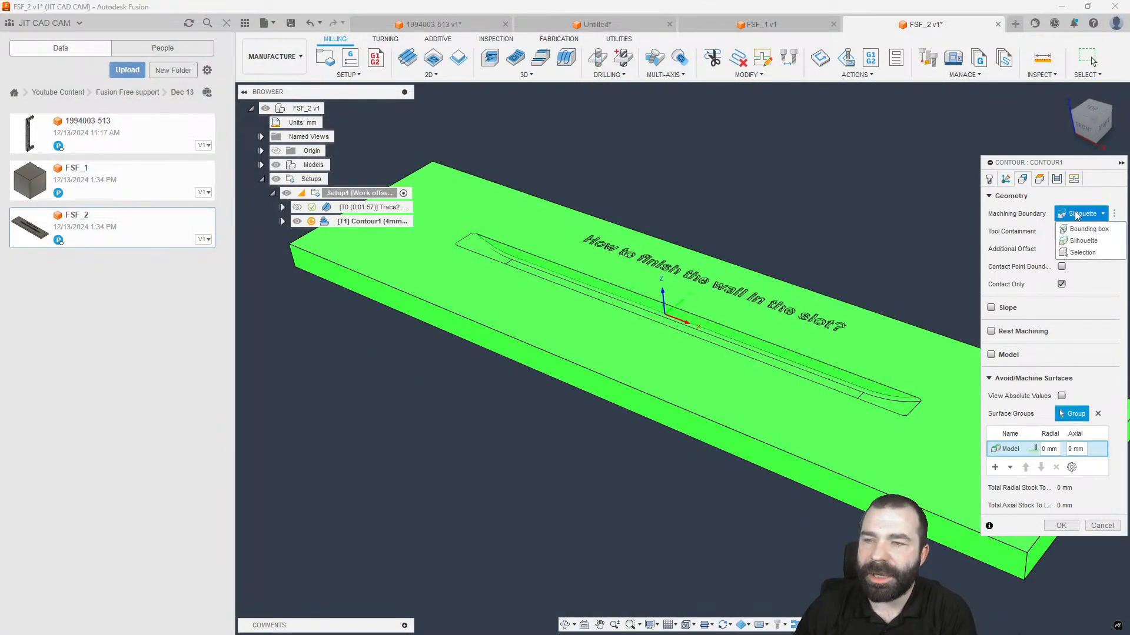
click(1082, 246)
click(919, 405)
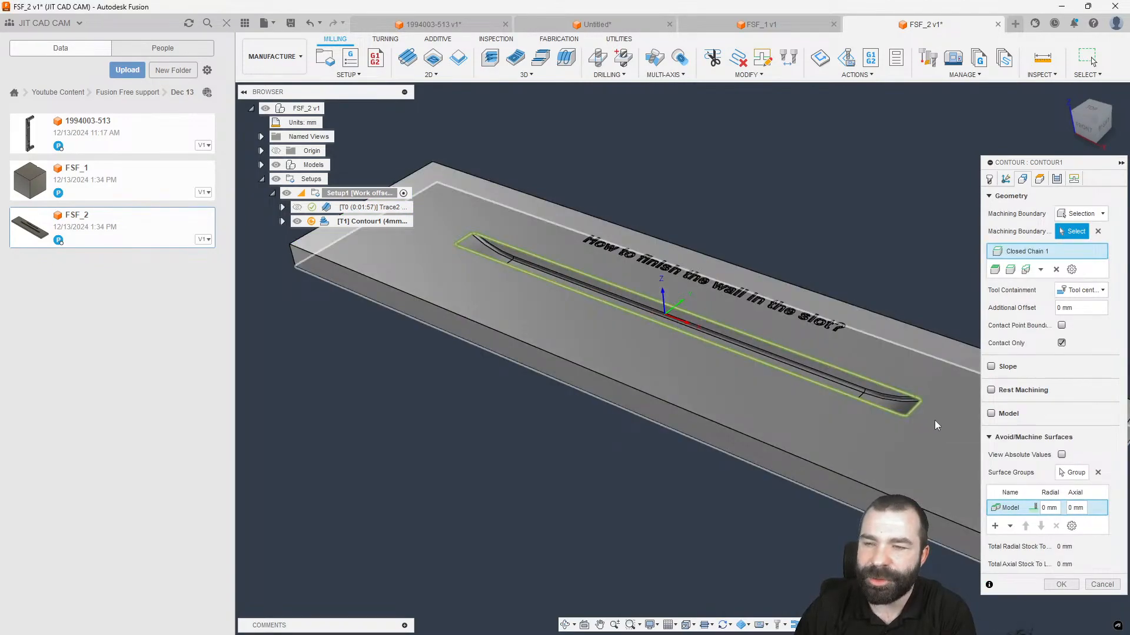
click(1083, 290)
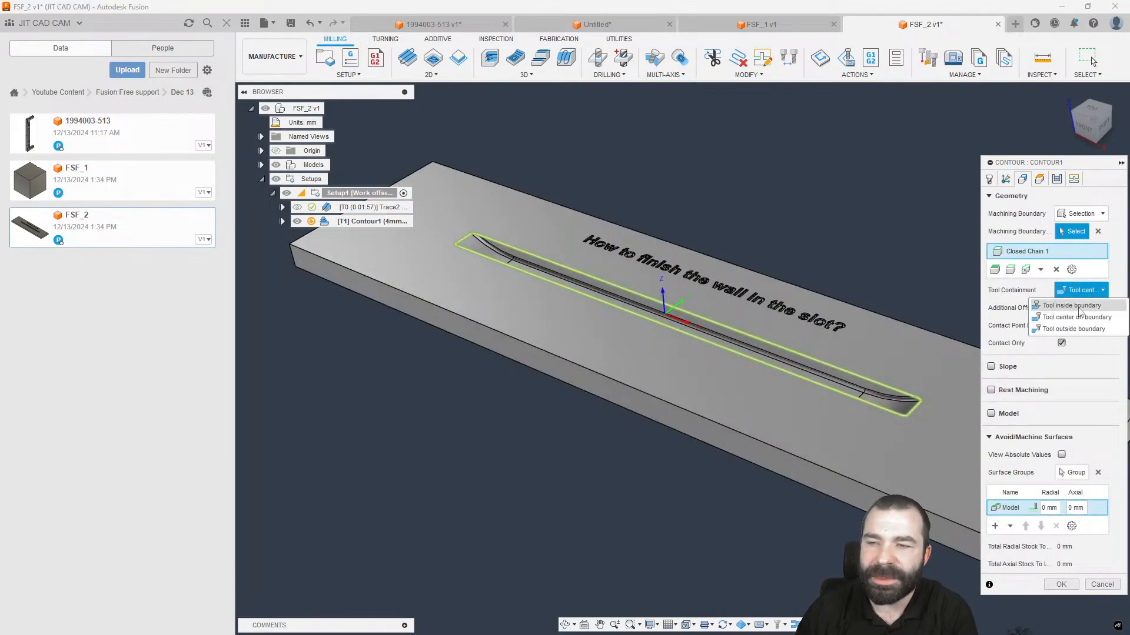
click(1064, 321)
click(1056, 181)
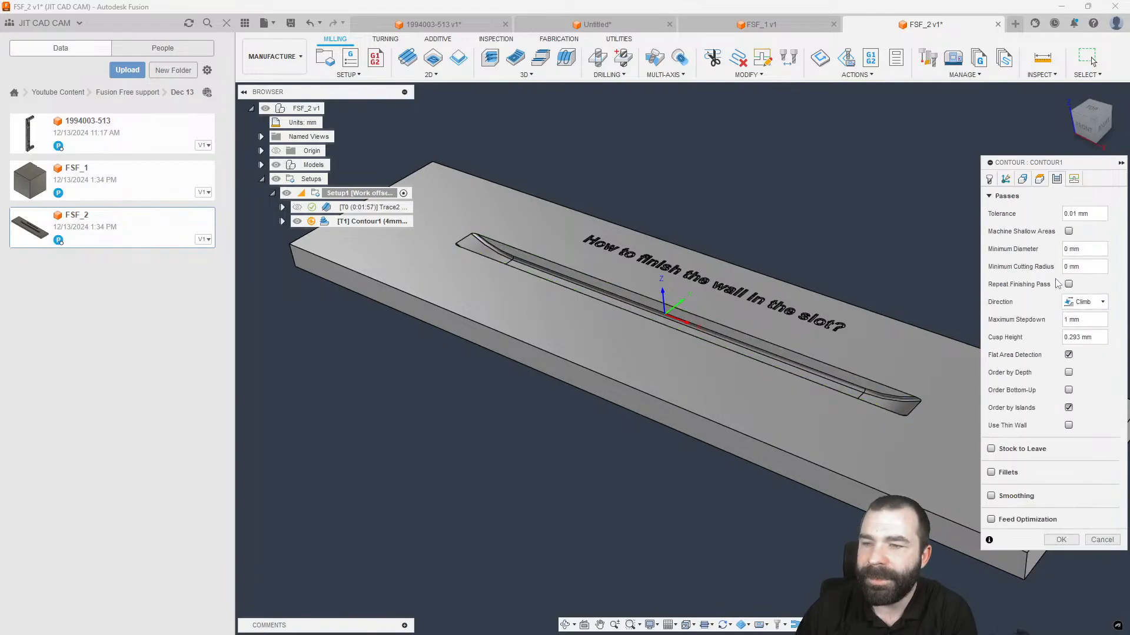
drag(1083, 321, 1041, 339)
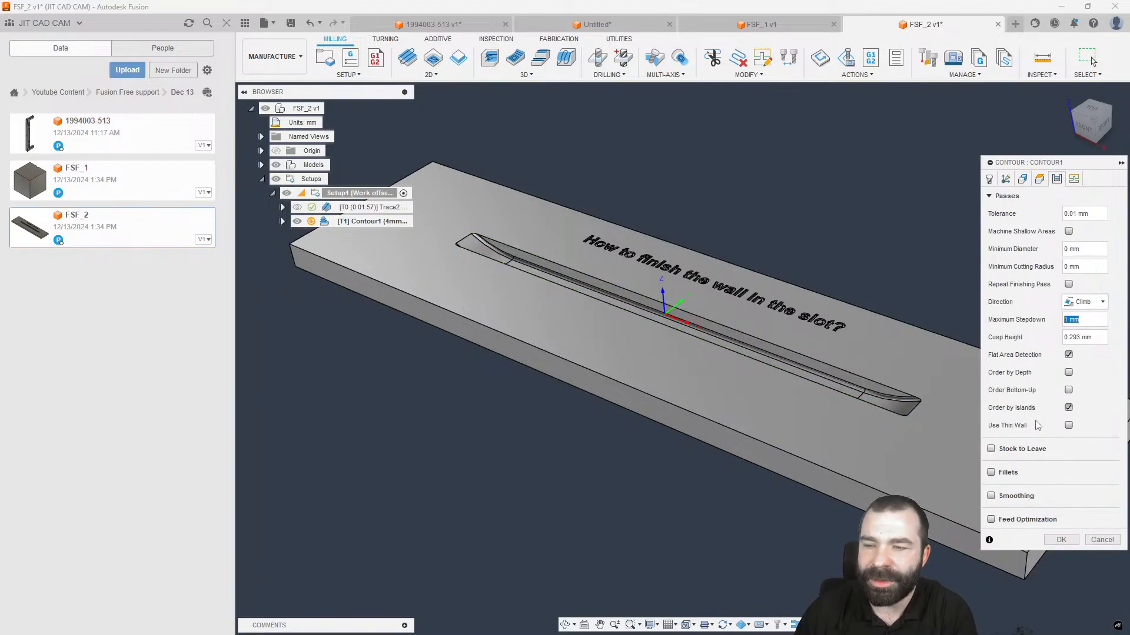
key(Return)
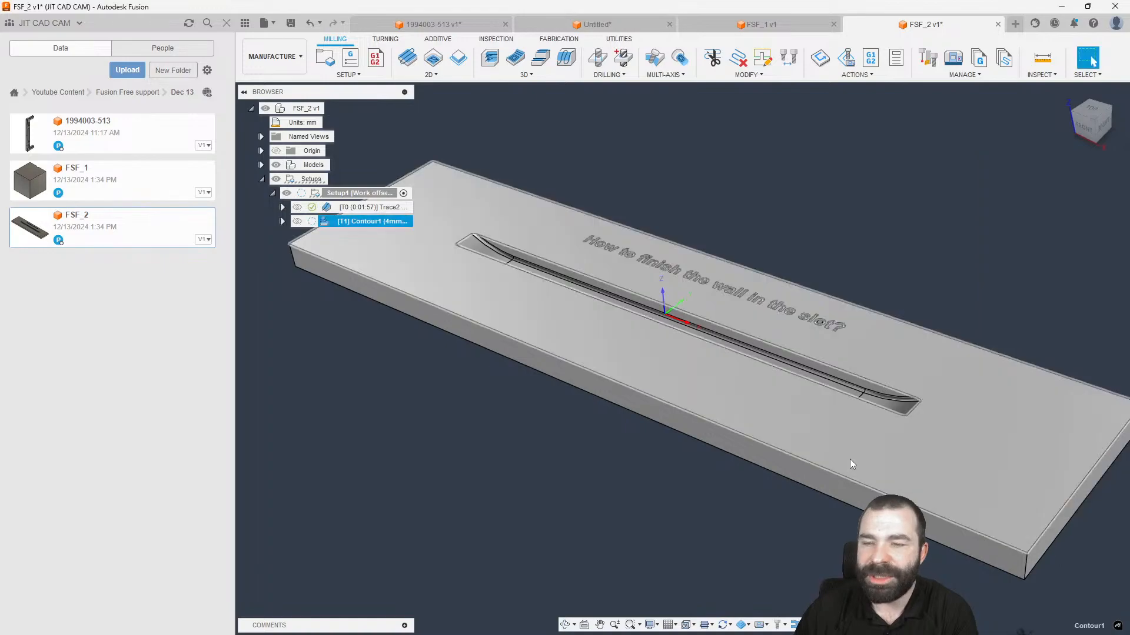
Examine the Contour toolpath at the slot's far curved end and along its walls.
scroll(493, 259, up, 3)
scroll(493, 259, up, 4)
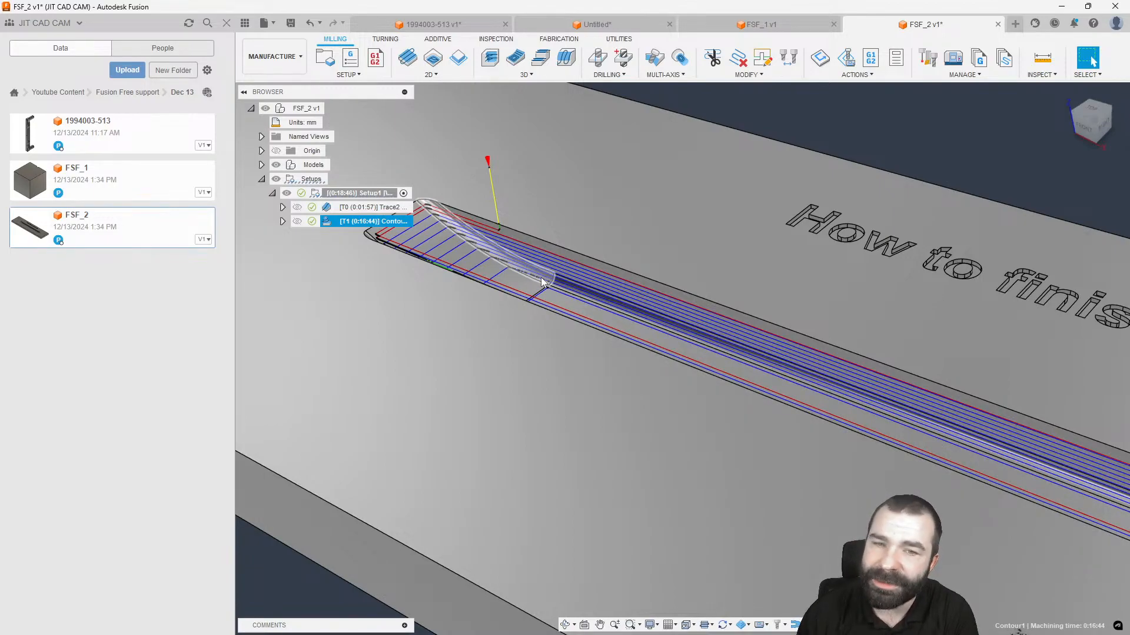
scroll(529, 273, down, 4)
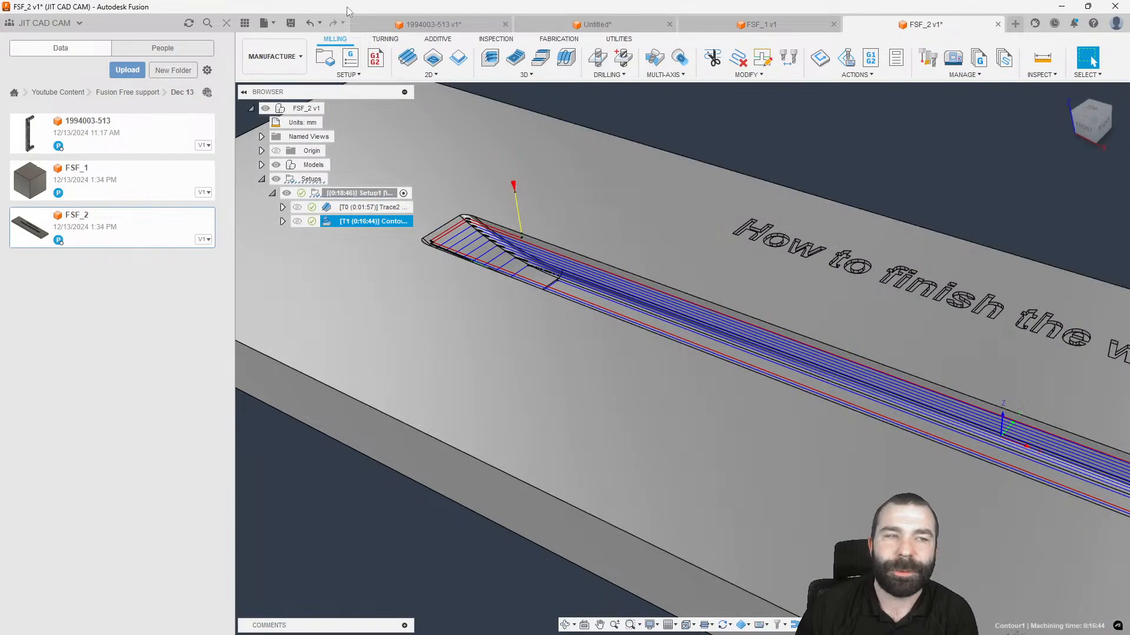
scroll(477, 162, down, 1)
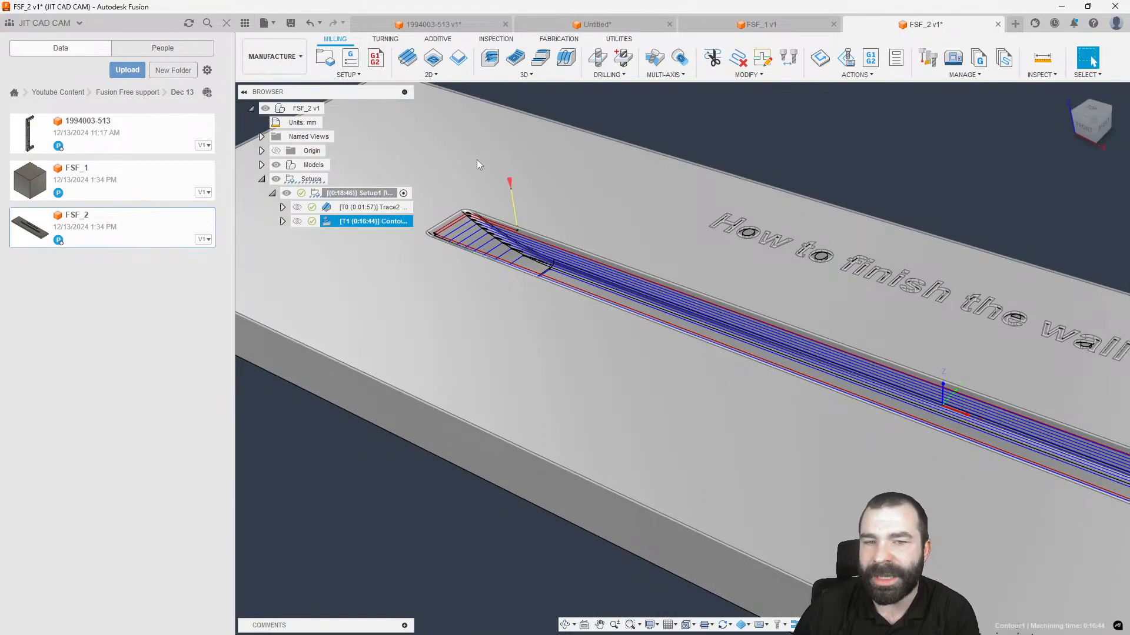
scroll(471, 136, down, 2)
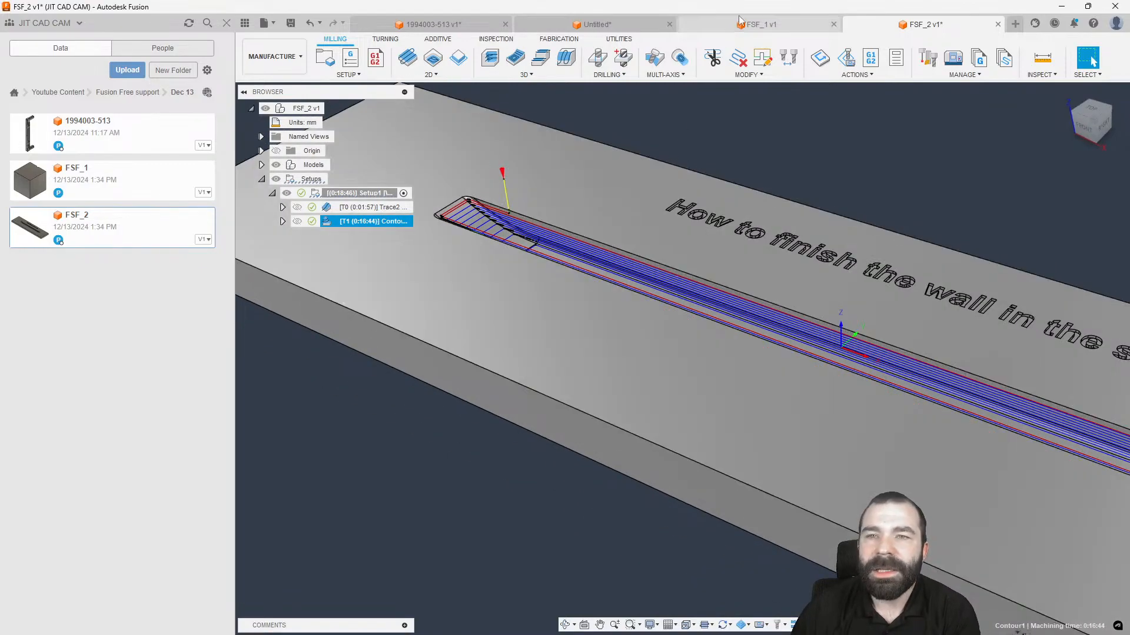
Switch to the FSF_1 design and examine the stepped half-round groove across the block's top face.
click(758, 24)
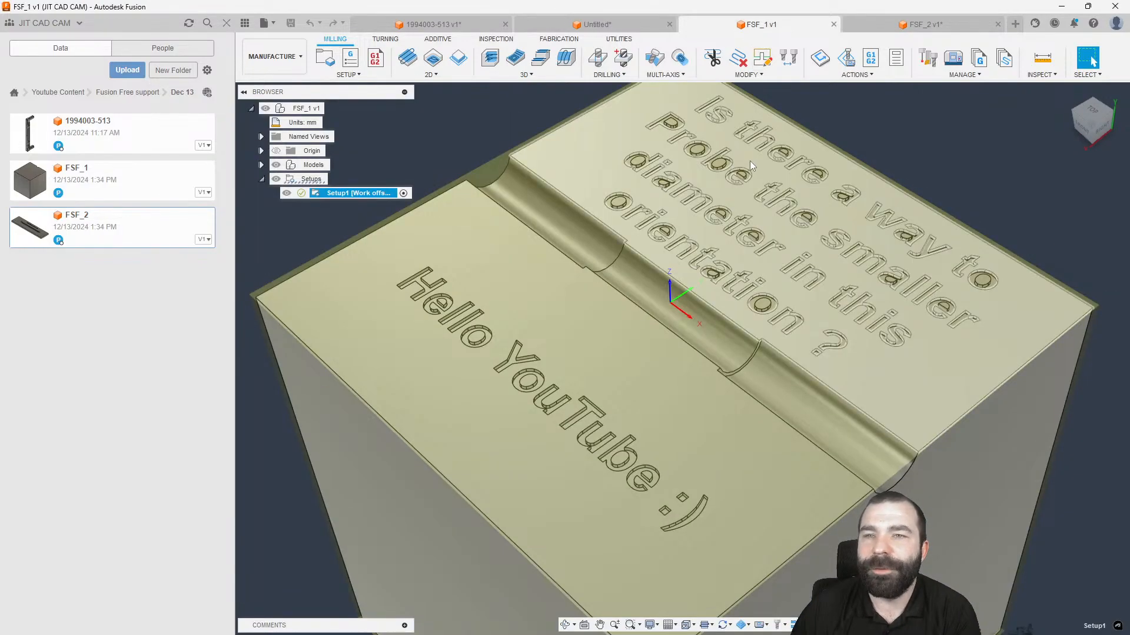
scroll(642, 320, down, 2)
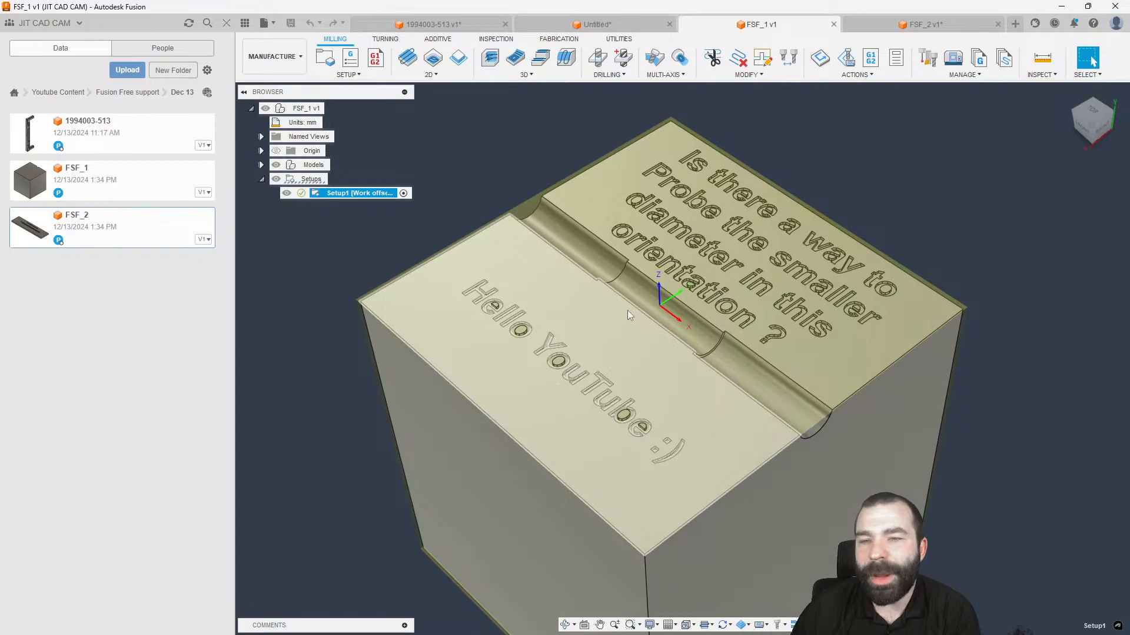
shift+middle_drag(715, 303, 390, 133)
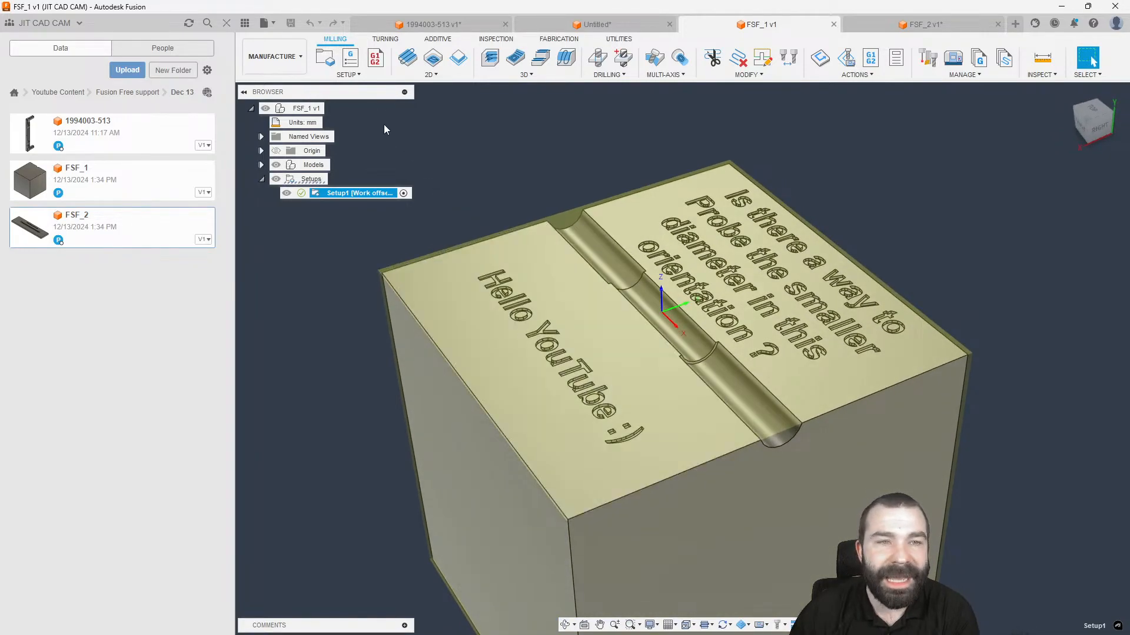
click(294, 63)
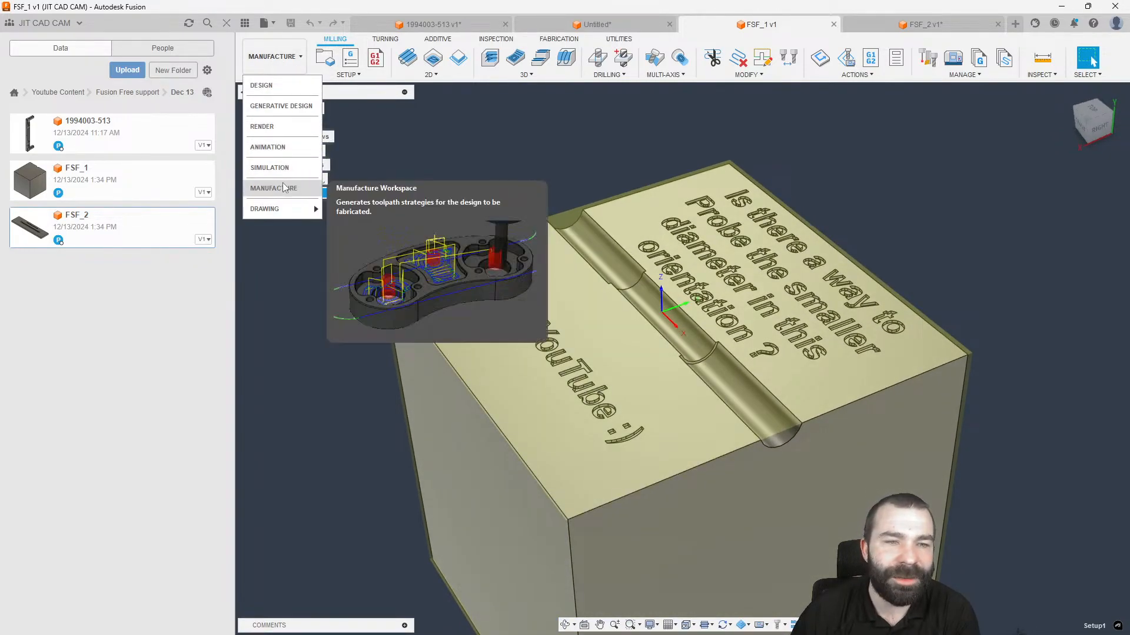
click(290, 189)
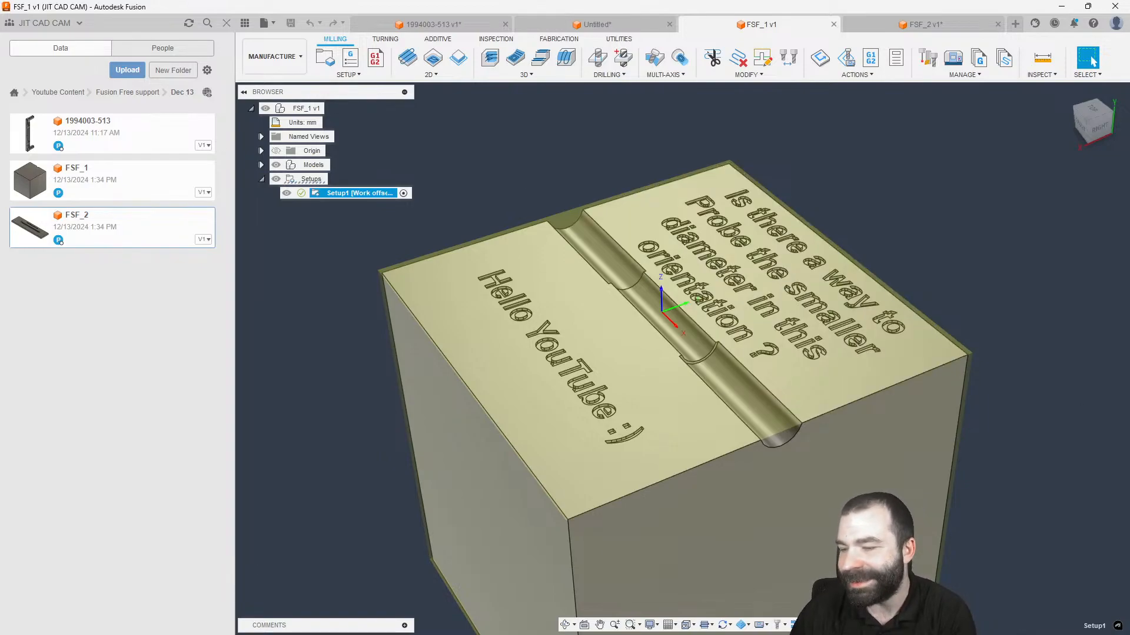
shift+middle_drag(436, 173, 526, 157)
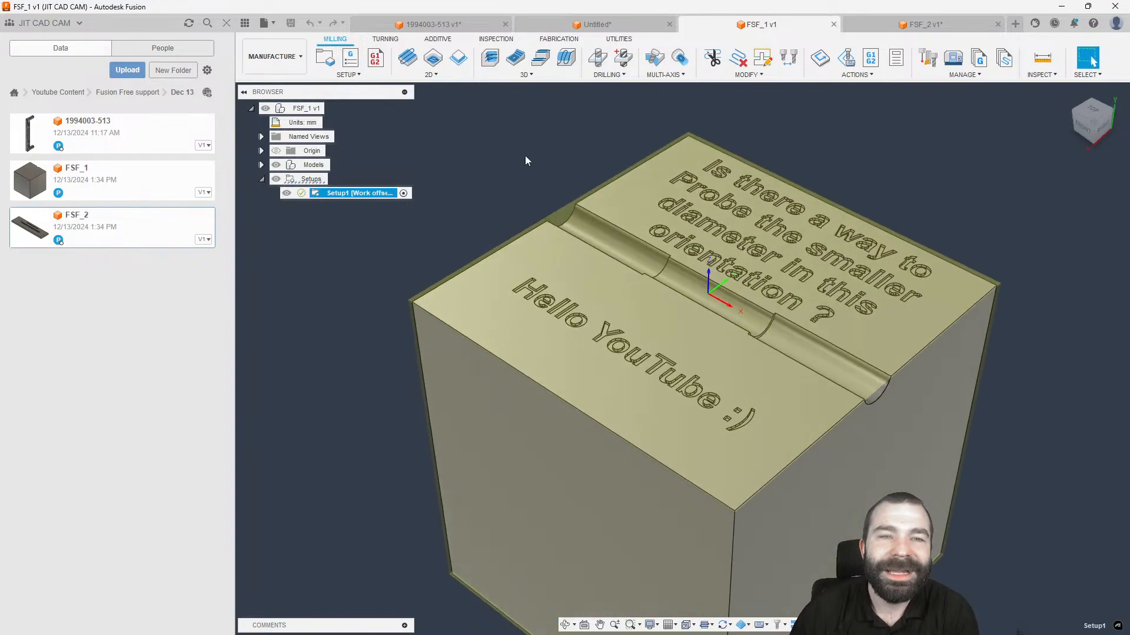
click(495, 40)
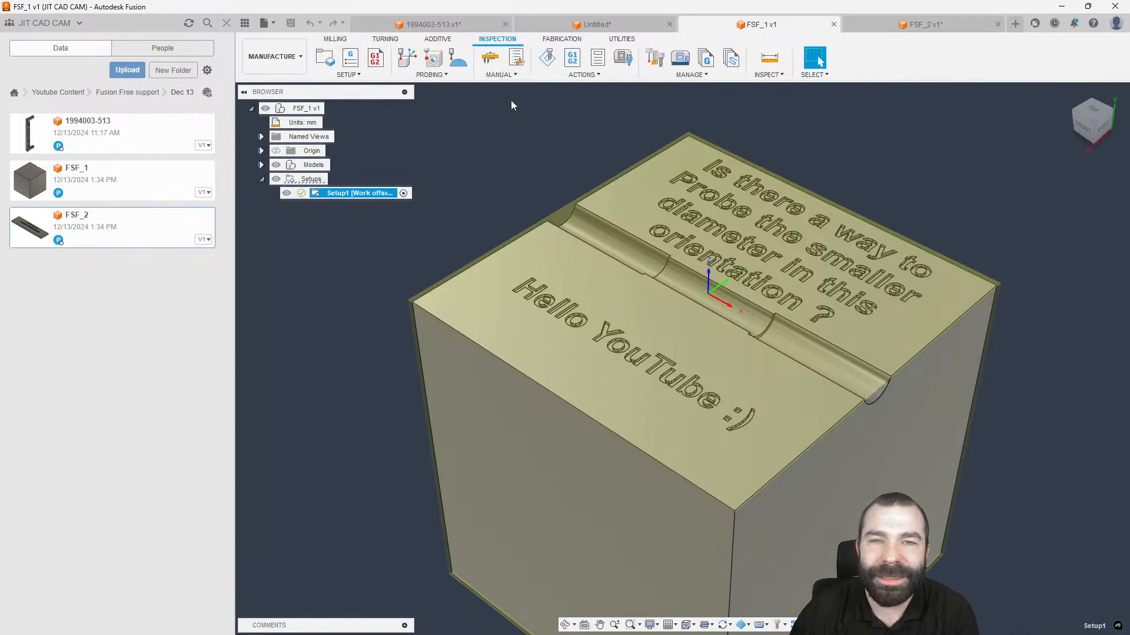
shift+middle_drag(512, 153, 510, 145)
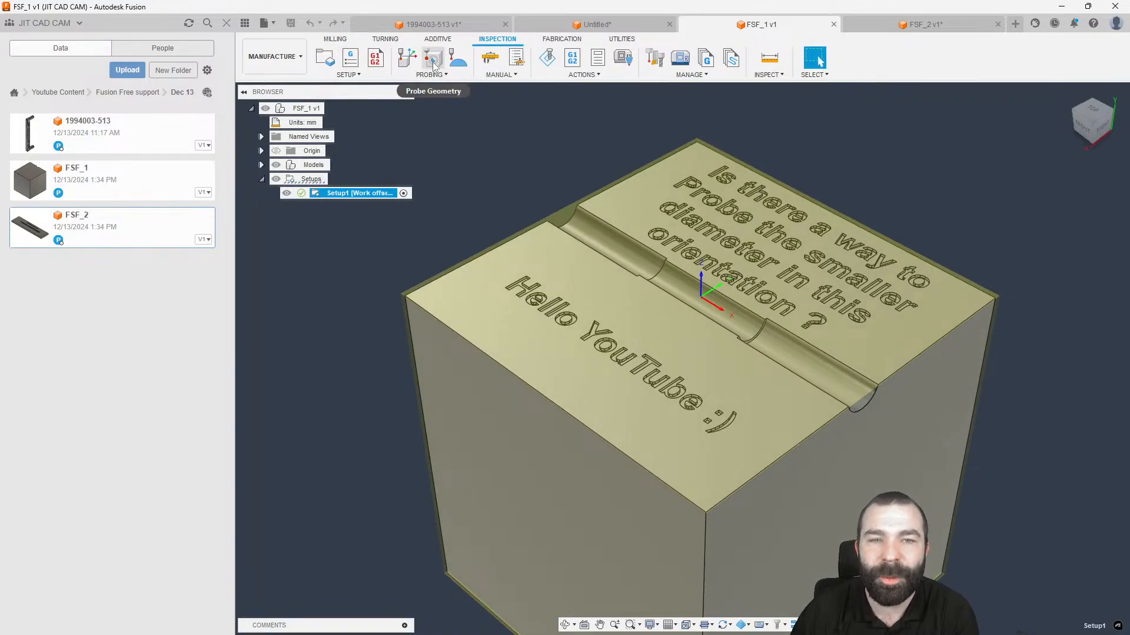
click(409, 57)
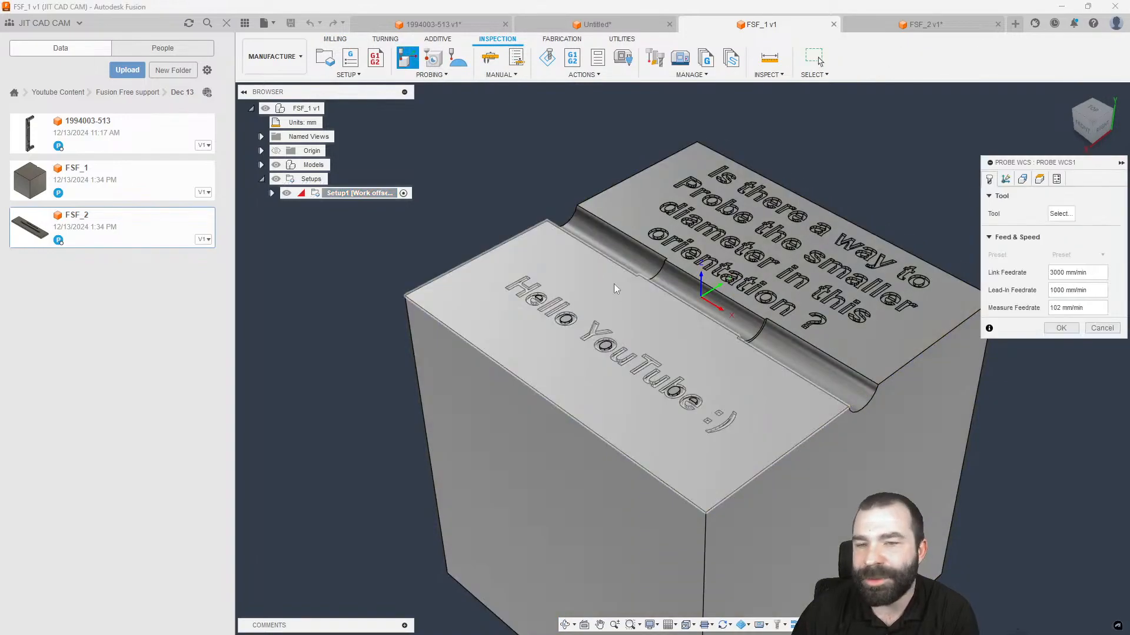
click(1023, 180)
click(750, 324)
shift+middle_drag(803, 369, 775, 320)
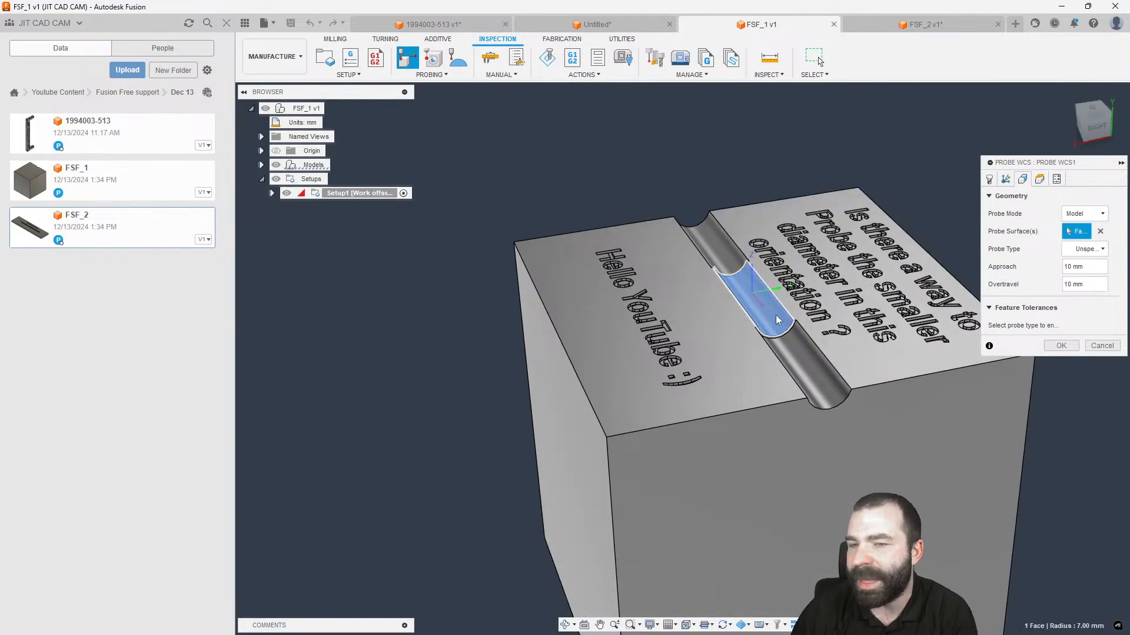
click(1061, 346)
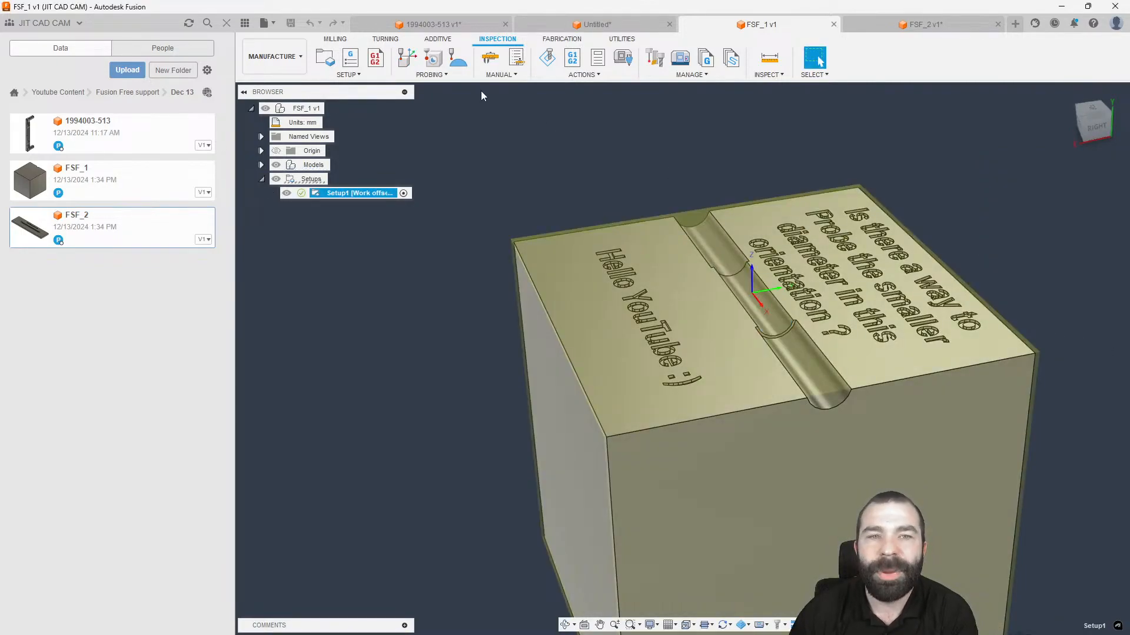
Start a Probe Geometry operation on the smaller-diameter half-round face in the middle of the groove.
click(433, 57)
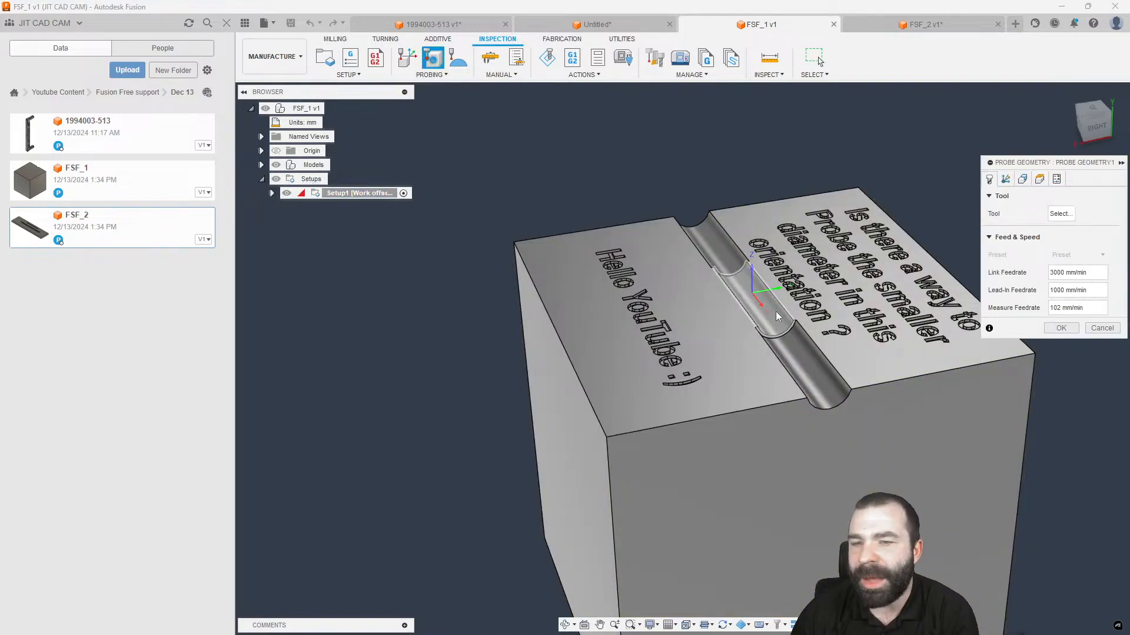
click(777, 316)
scroll(780, 321, up, 5)
scroll(781, 328, up, 2)
shift+middle_drag(782, 328, 810, 325)
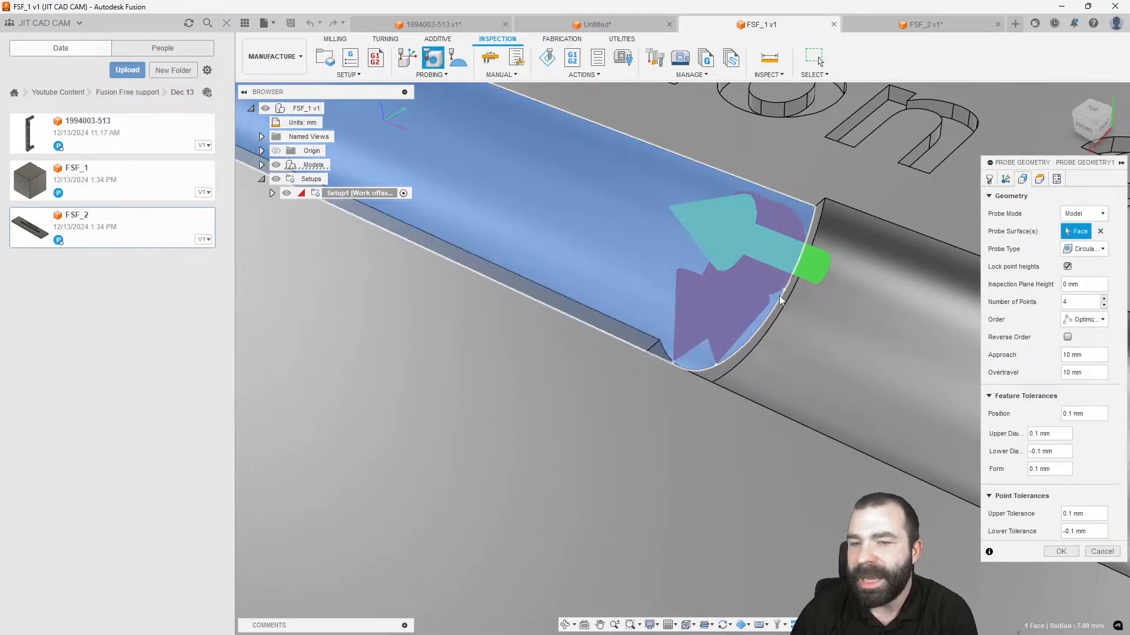
scroll(777, 329, down, 5)
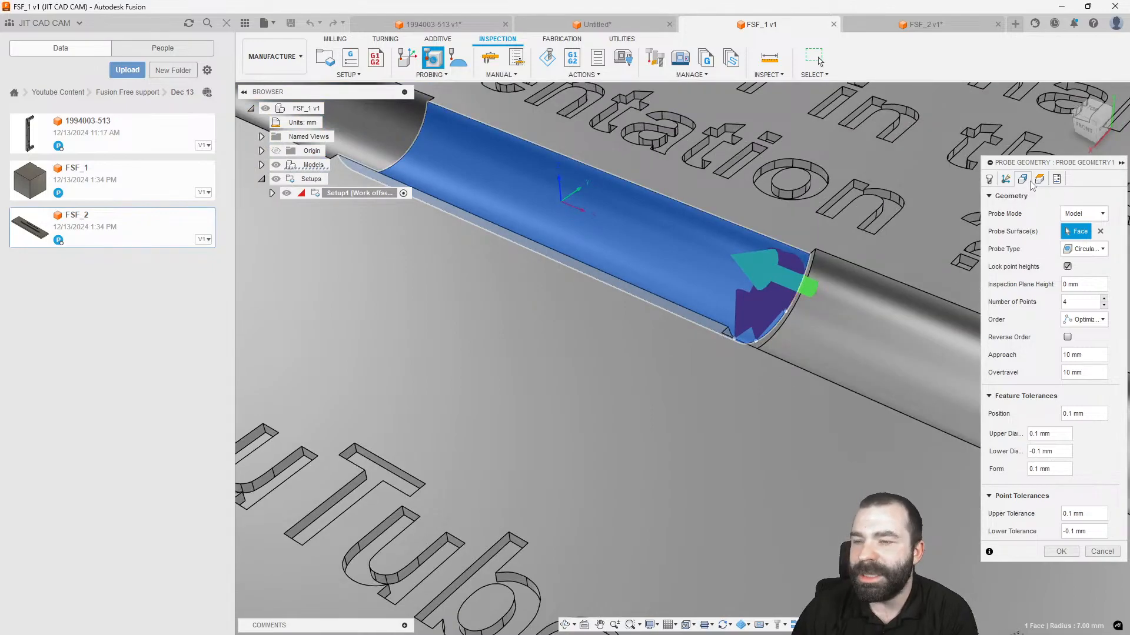
scroll(909, 244, down, 3)
shift+middle_drag(912, 378, 878, 368)
scroll(708, 346, down, 4)
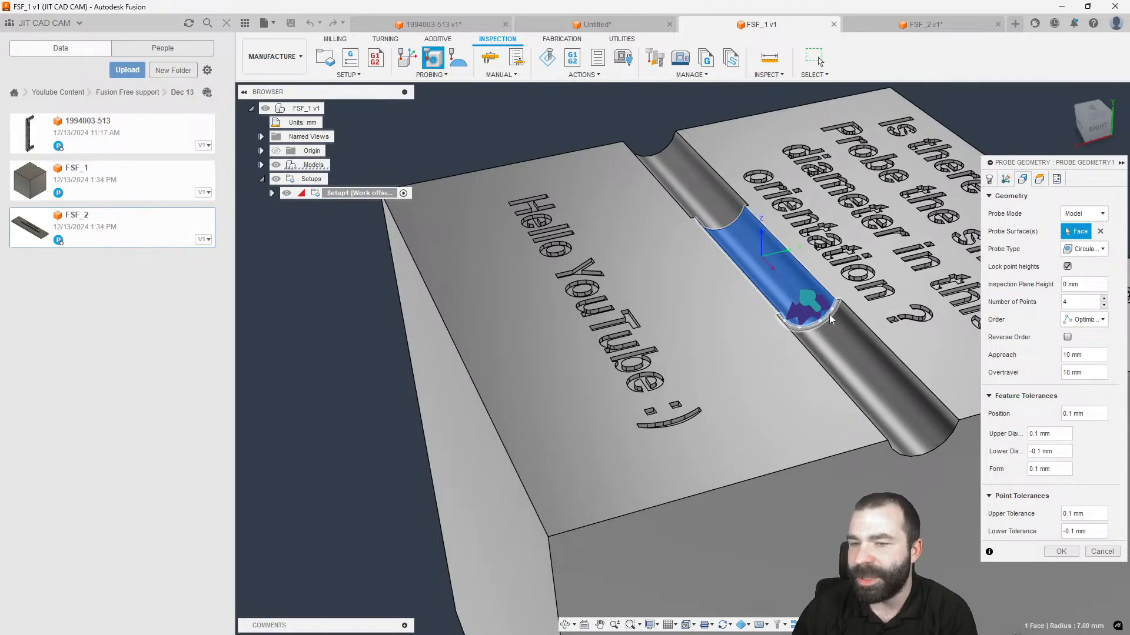
shift+middle_drag(829, 345, 851, 352)
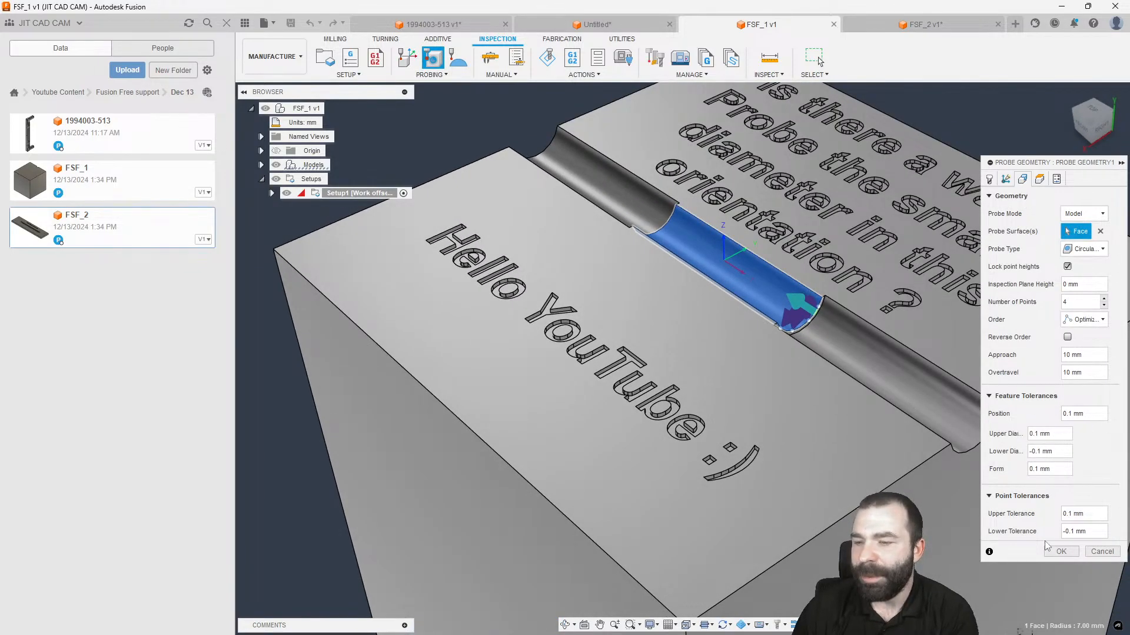
Assign the 40.01 50x6 probe from the Fusion Library and generate the probing path.
click(1057, 551)
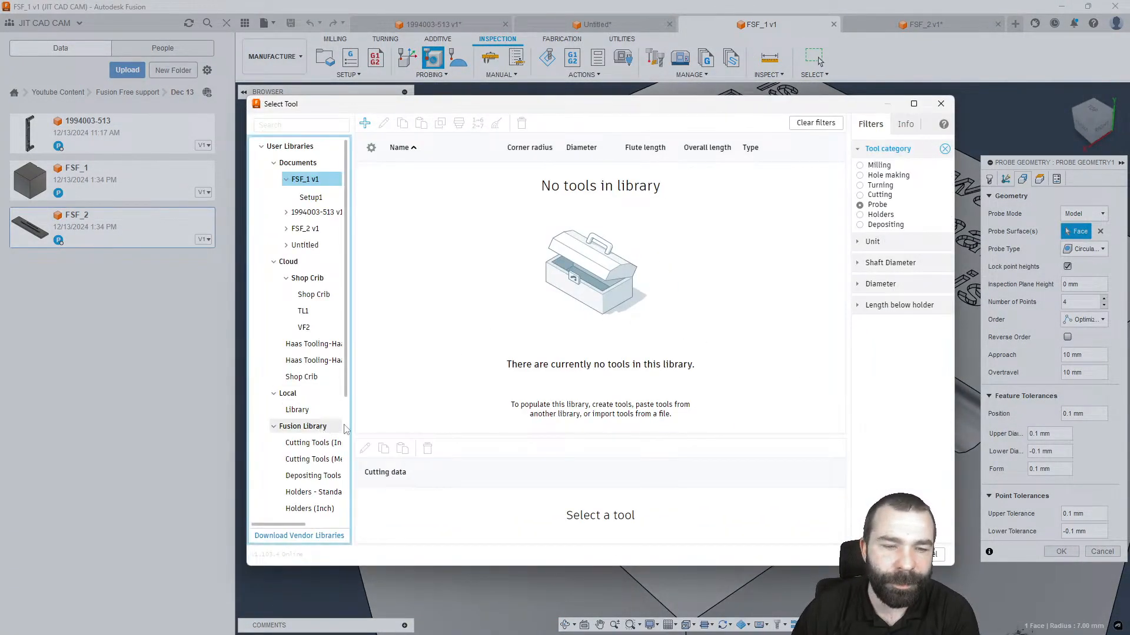
click(303, 426)
click(412, 187)
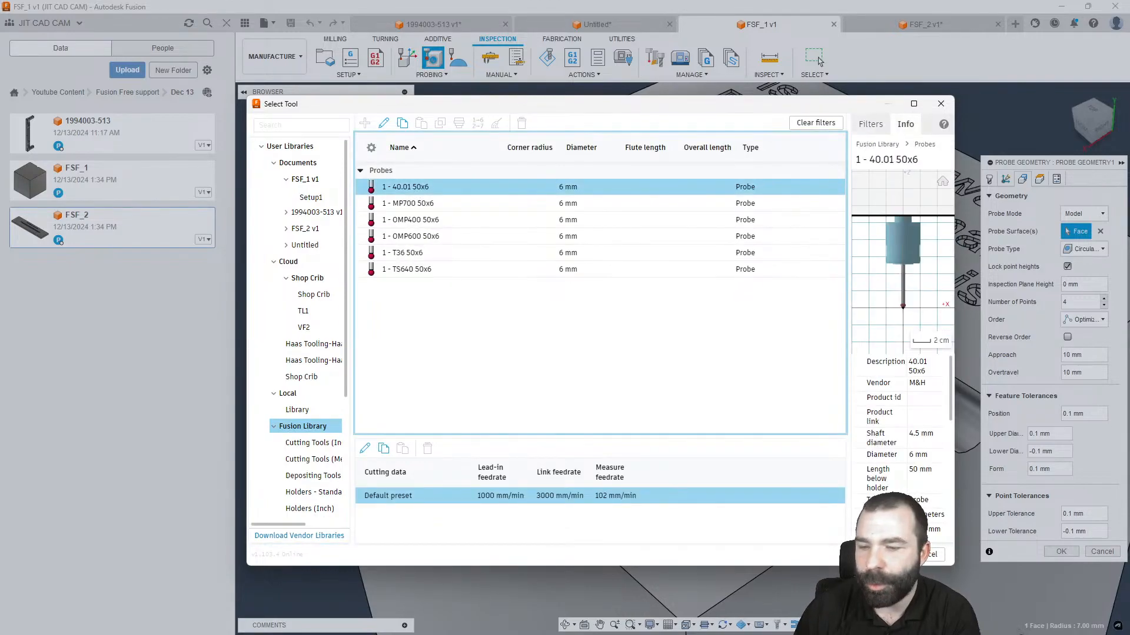
click(892, 554)
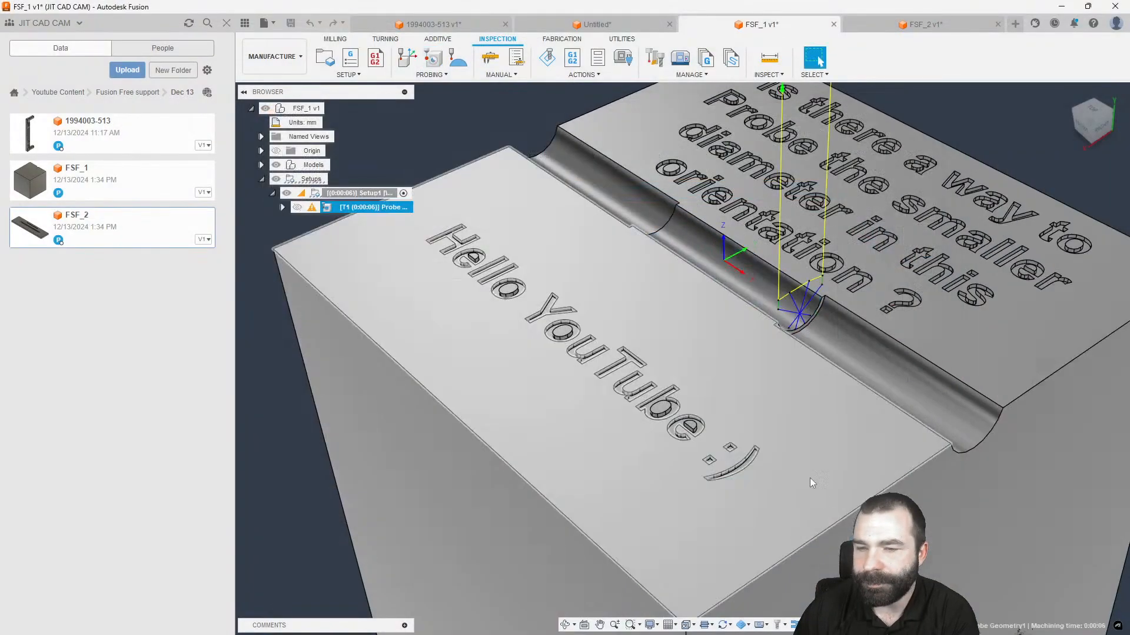
scroll(749, 383, down, 4)
scroll(775, 334, up, 2)
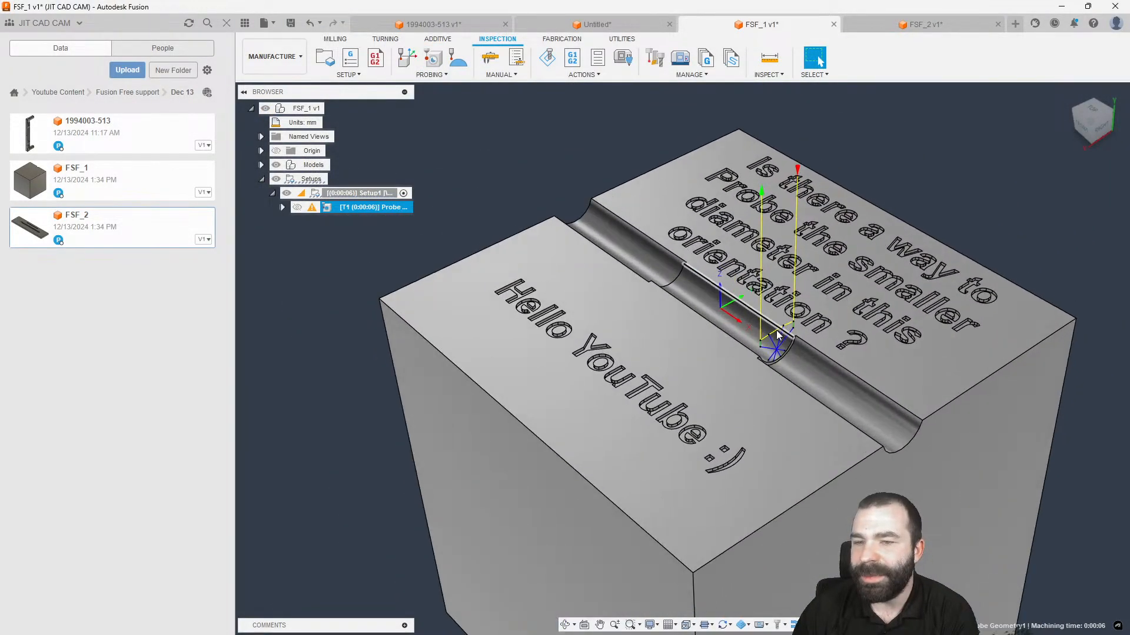
Edit the probing operation to use a 10 mm position tolerance, keeping only the groove's middle face as the probe surface.
double_click(328, 208)
click(1022, 179)
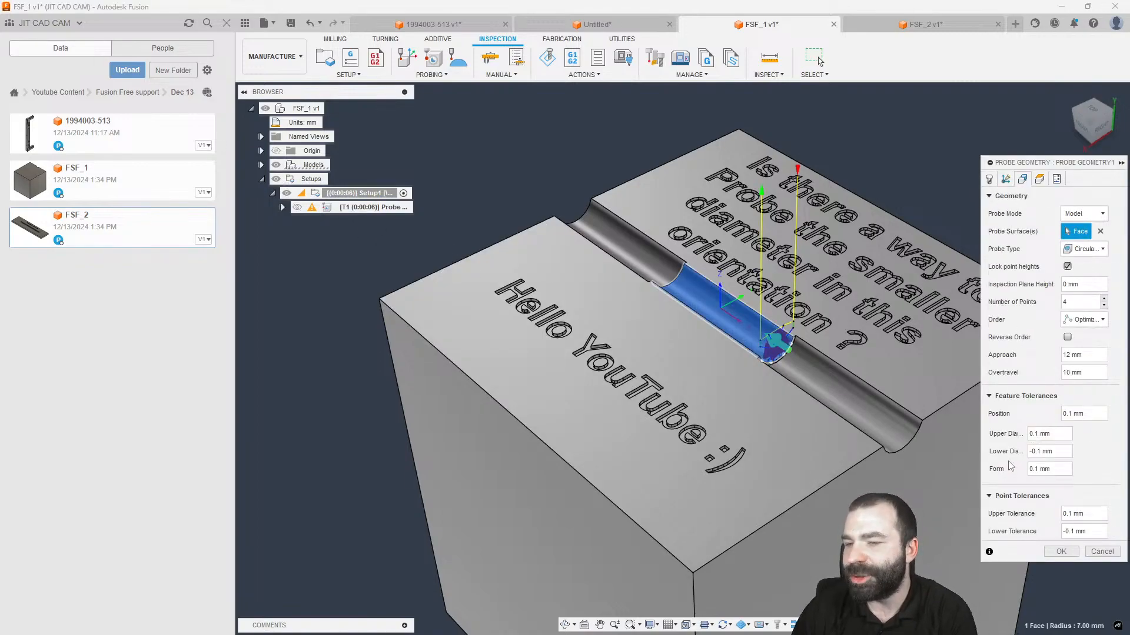
click(1092, 415)
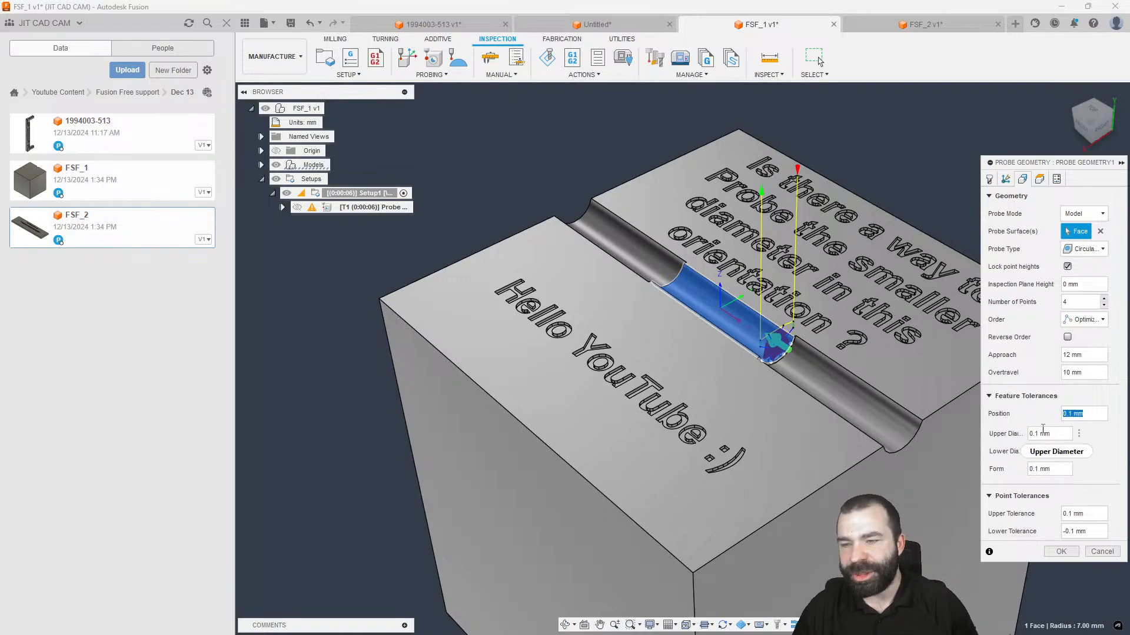
text(10)
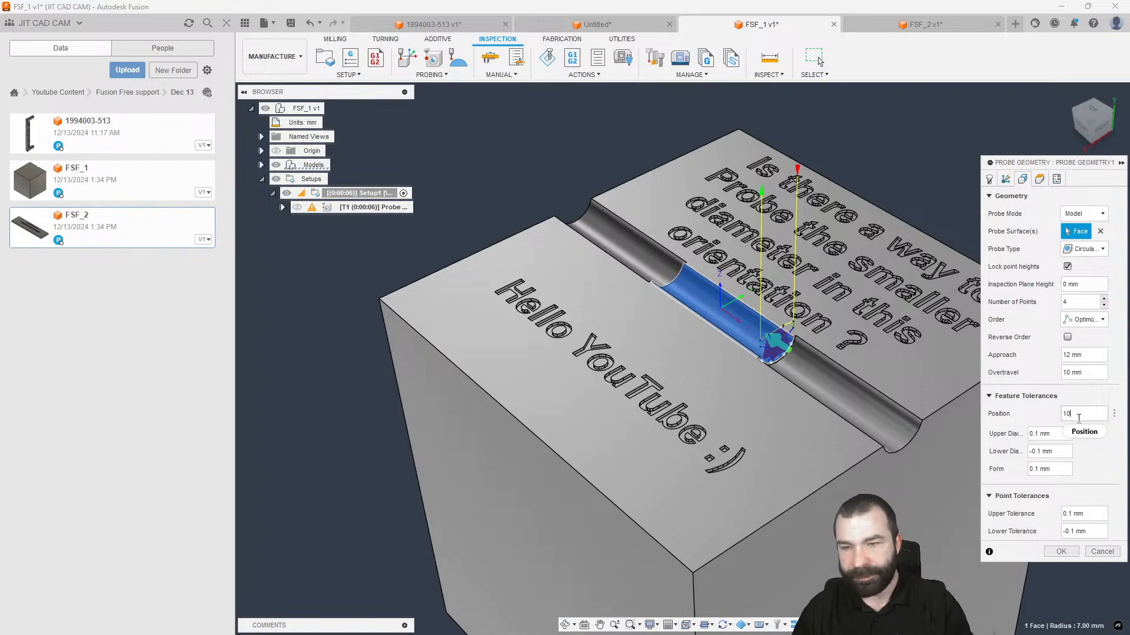
click(925, 374)
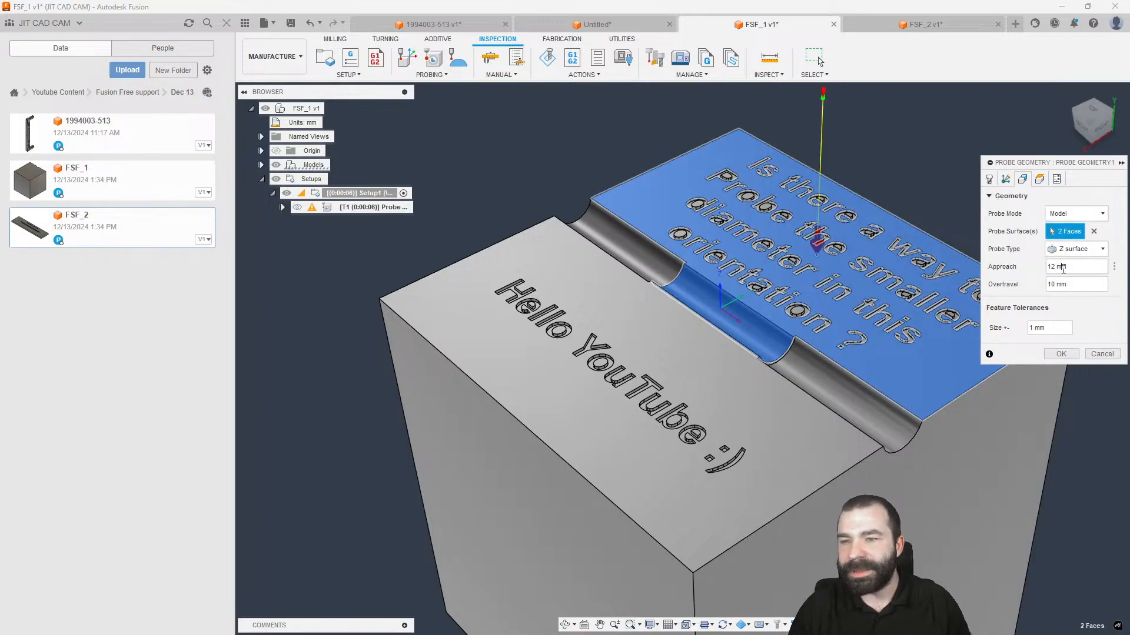
click(1004, 181)
click(1022, 180)
click(1095, 232)
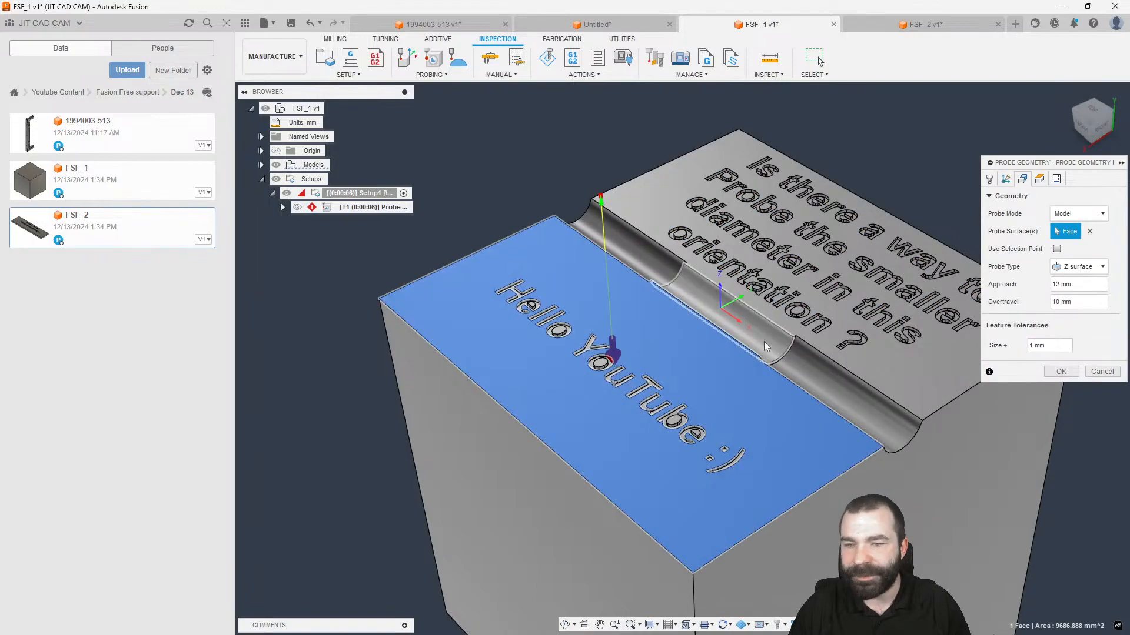
click(776, 340)
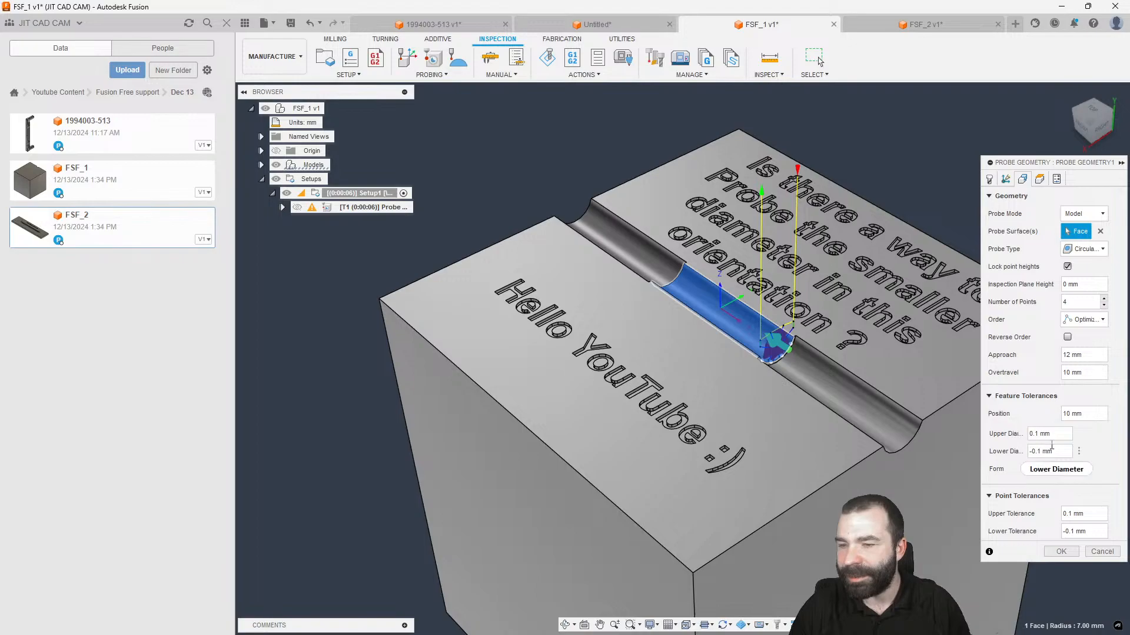
text(10)
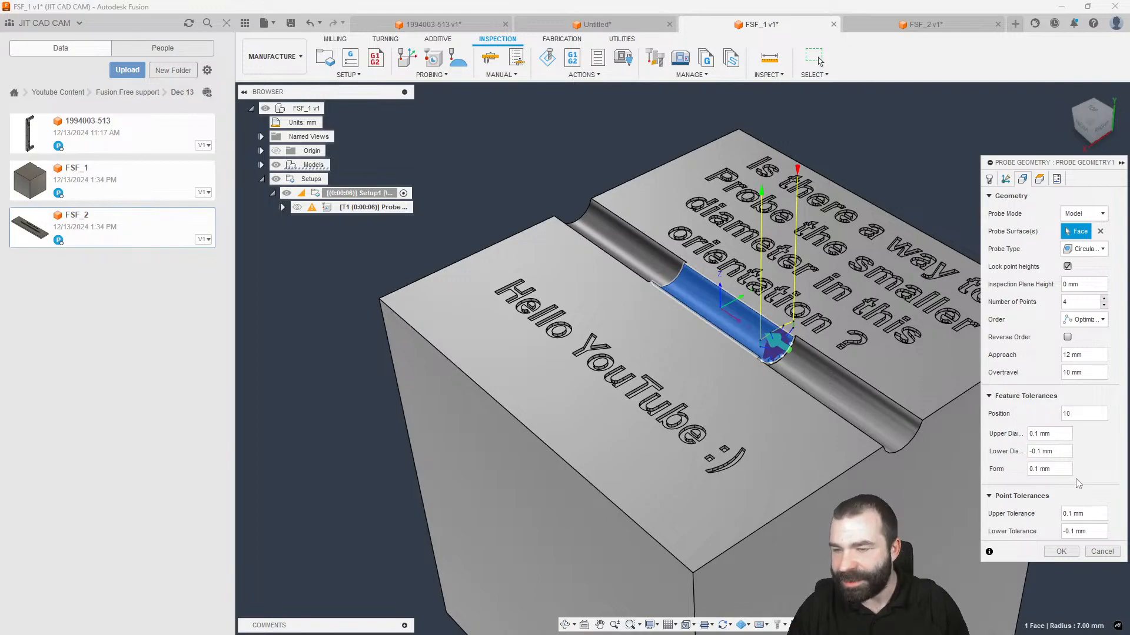
Examine the probing operation's heights and the probe points at the end of the groove's smaller-diameter section.
click(1038, 184)
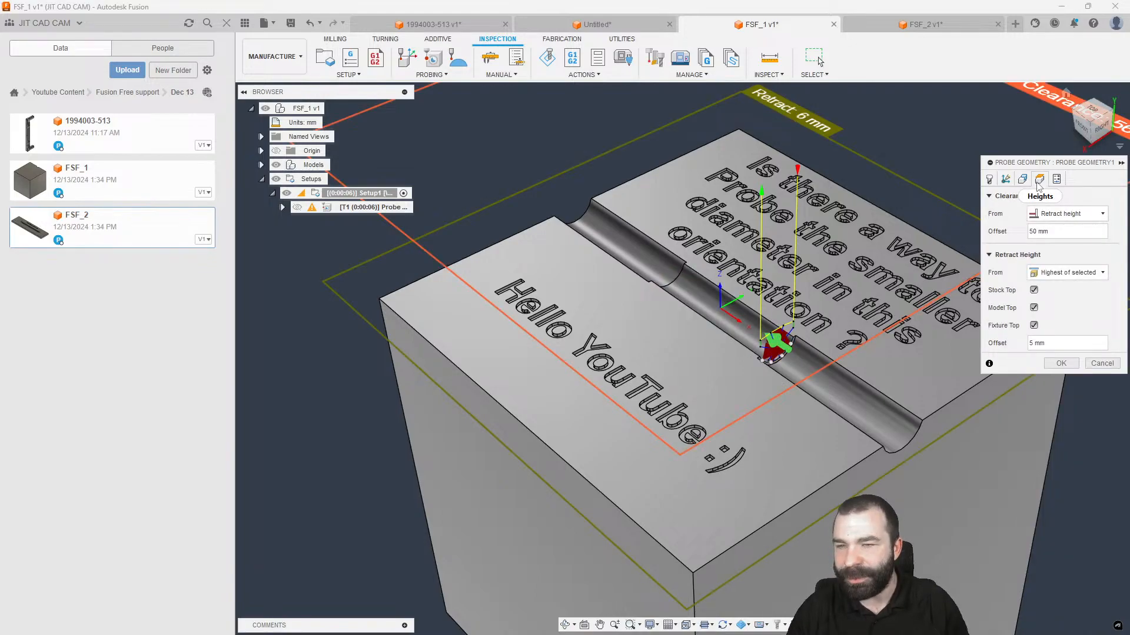
click(1022, 180)
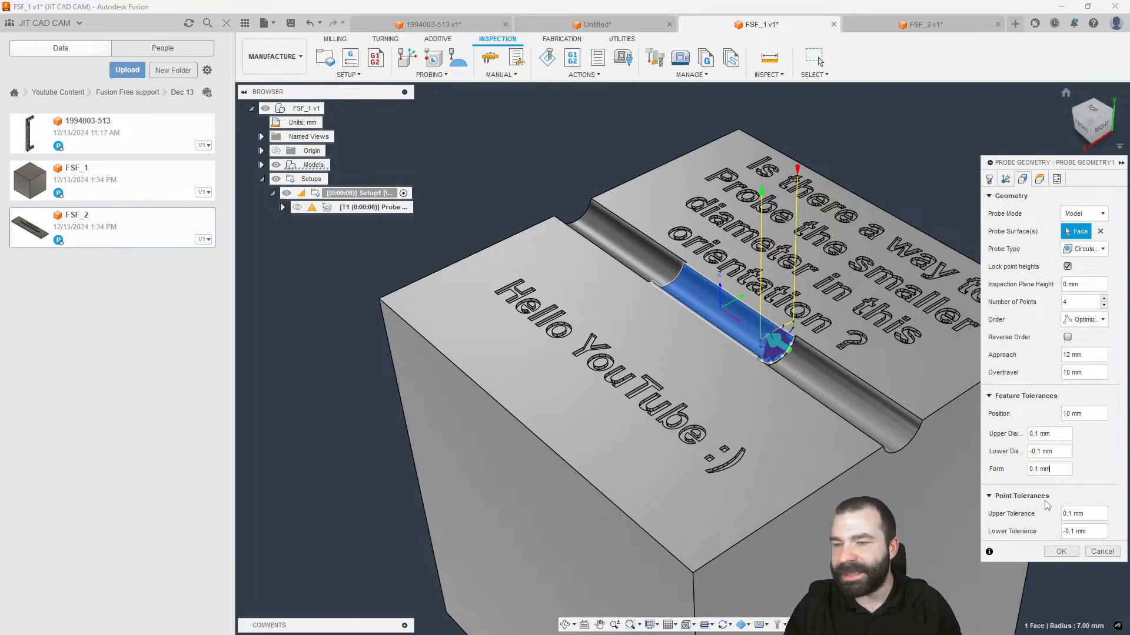
scroll(810, 412, up, 5)
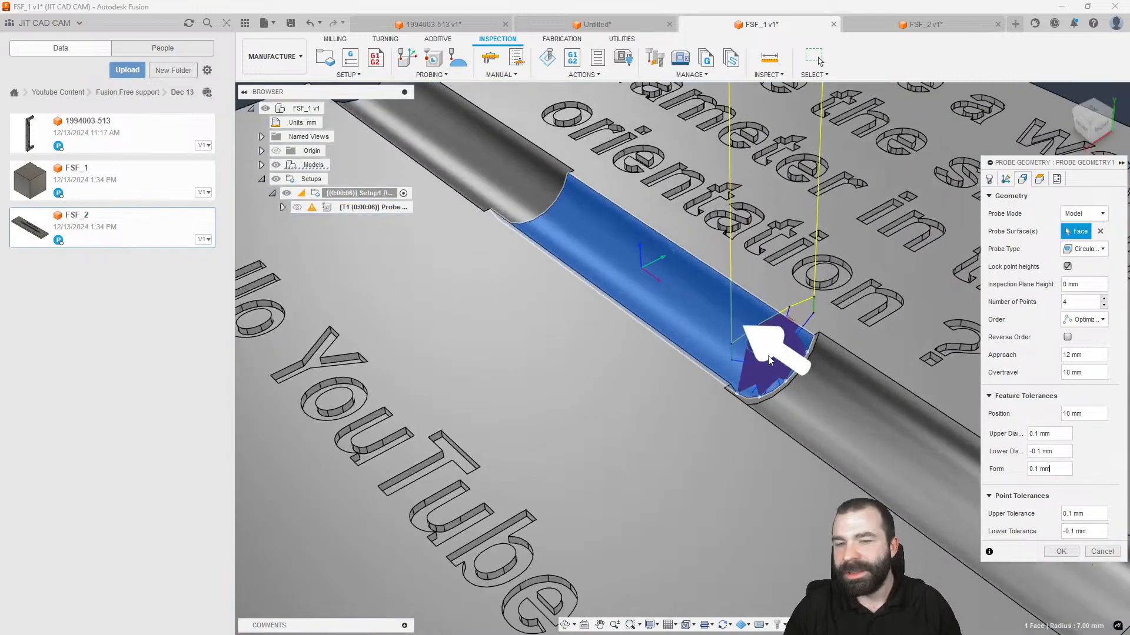
scroll(809, 412, down, 3)
shift+middle_drag(809, 412, 870, 421)
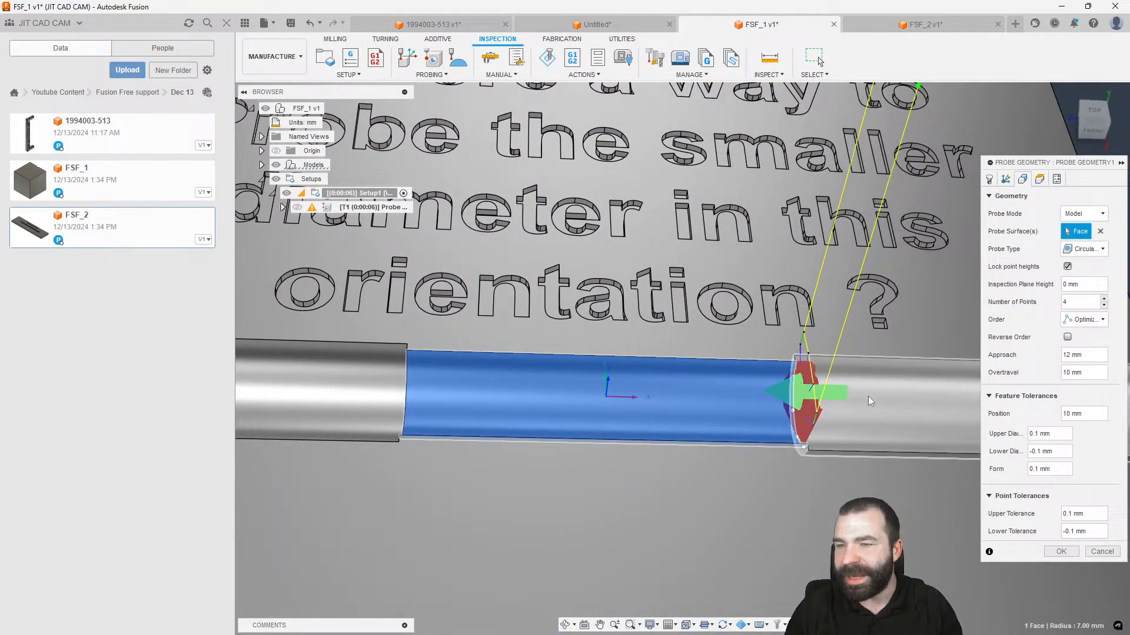
scroll(888, 391, down, 3)
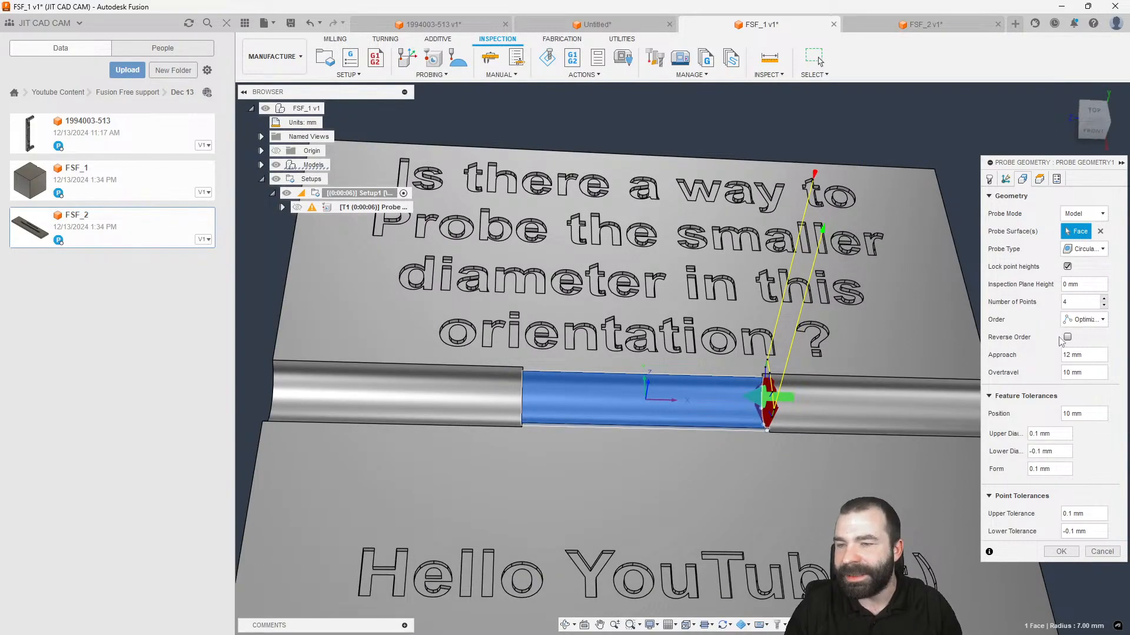
shift+middle_drag(922, 387, 833, 322)
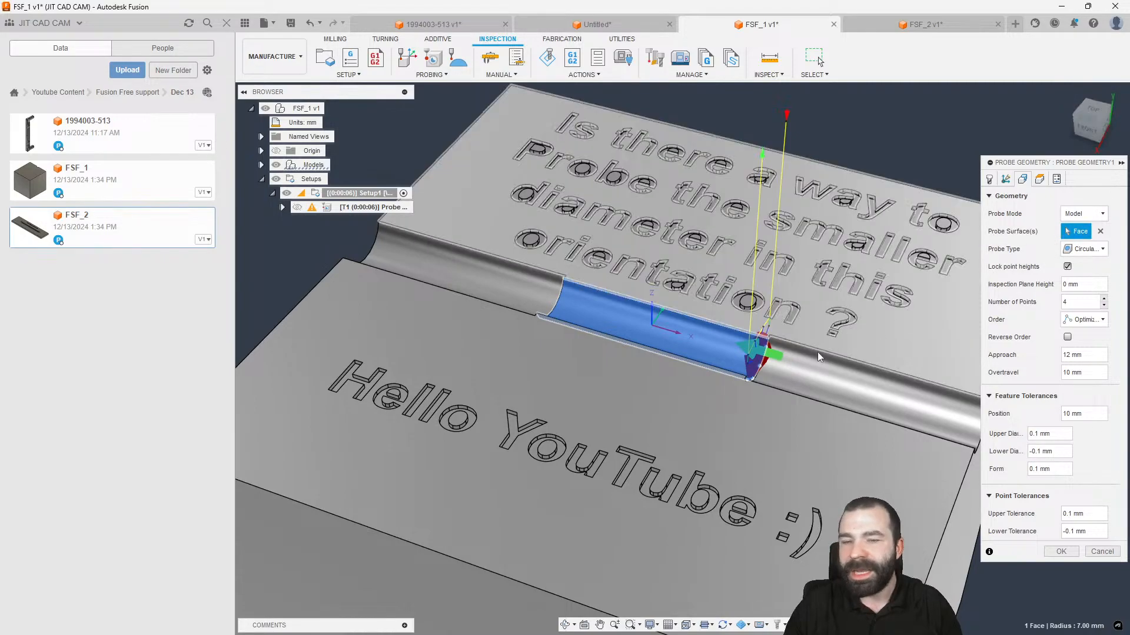
scroll(712, 317, down, 2)
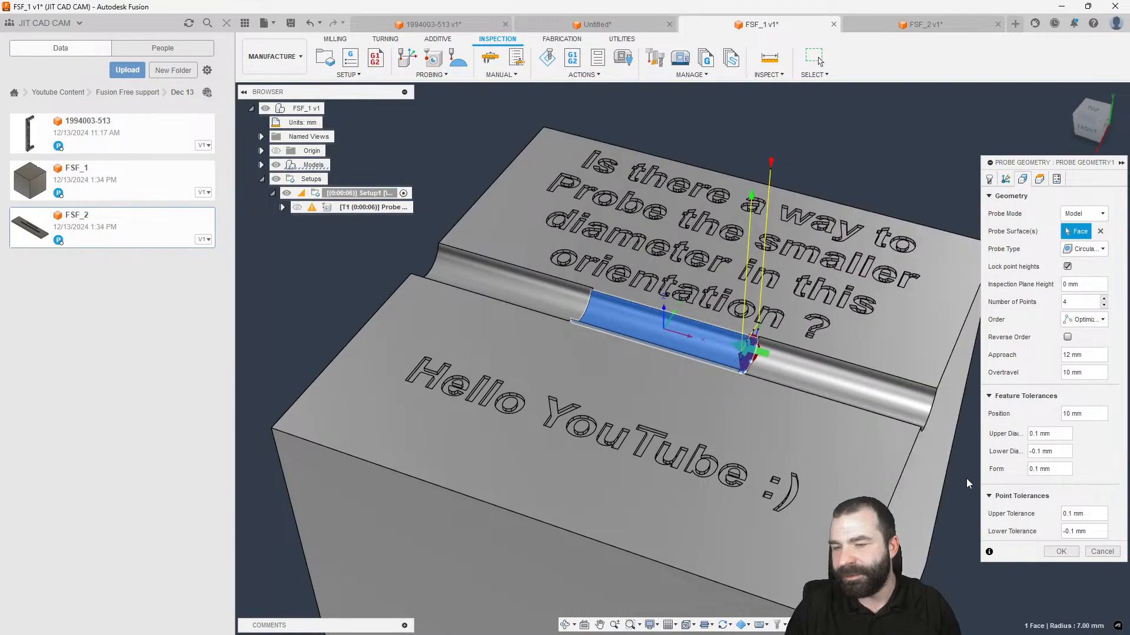
Apply the edits to the probing operation and examine its path in the groove.
click(1061, 551)
shift+middle_drag(878, 435, 865, 430)
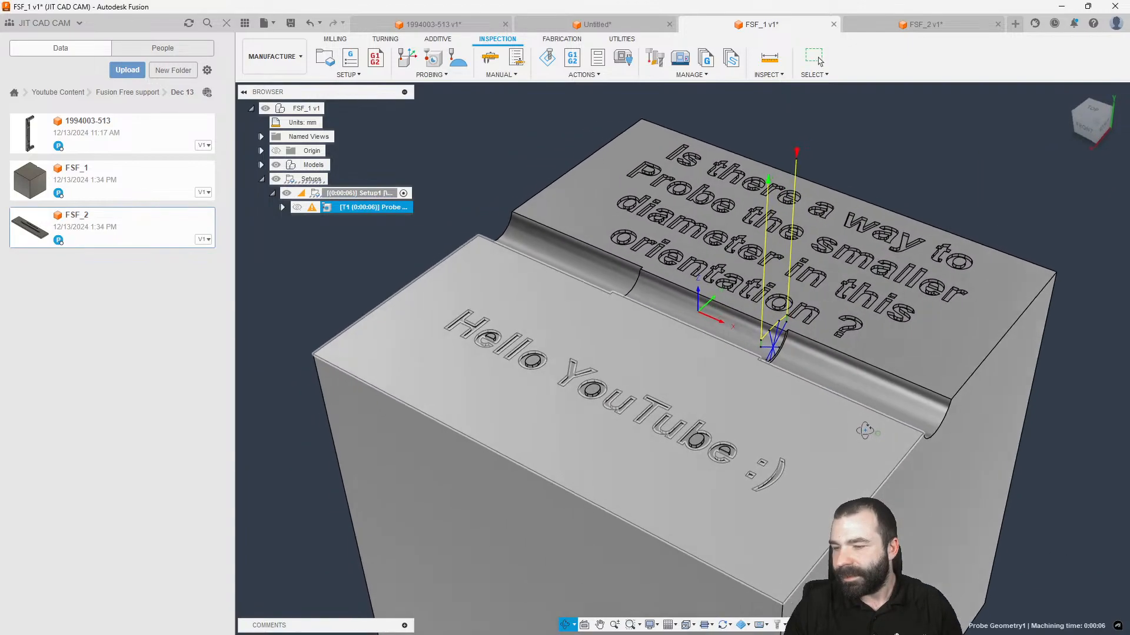
scroll(779, 358, up, 4)
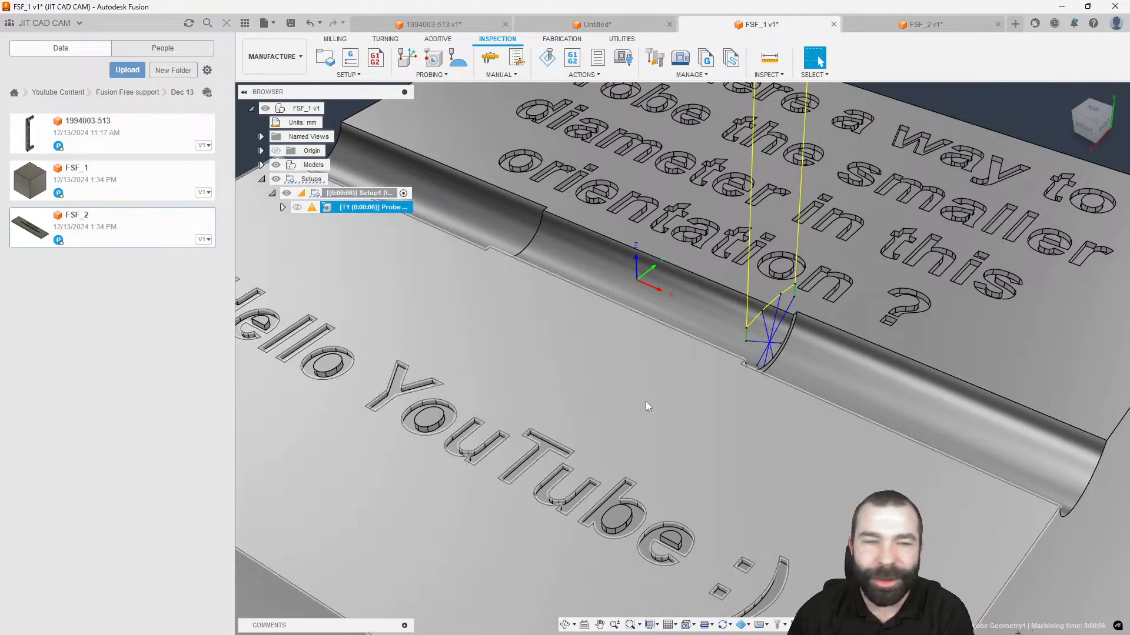
Upload the Push Rod file from Downloads to the Dec 13 project folder and open the uploaded design.
click(127, 69)
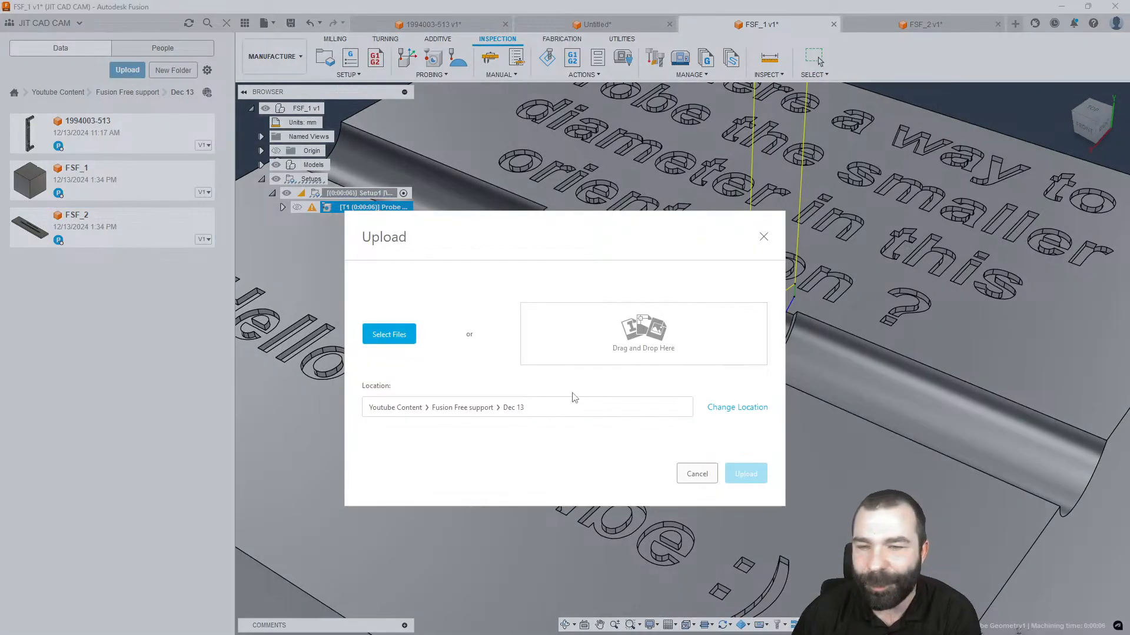
click(389, 334)
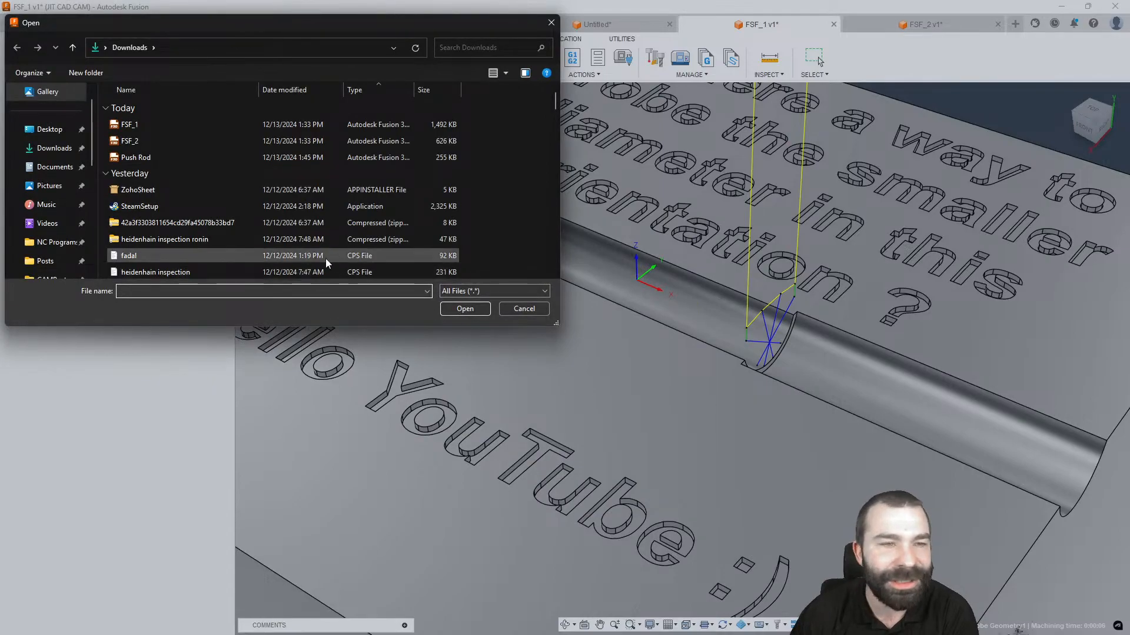
click(136, 157)
click(465, 308)
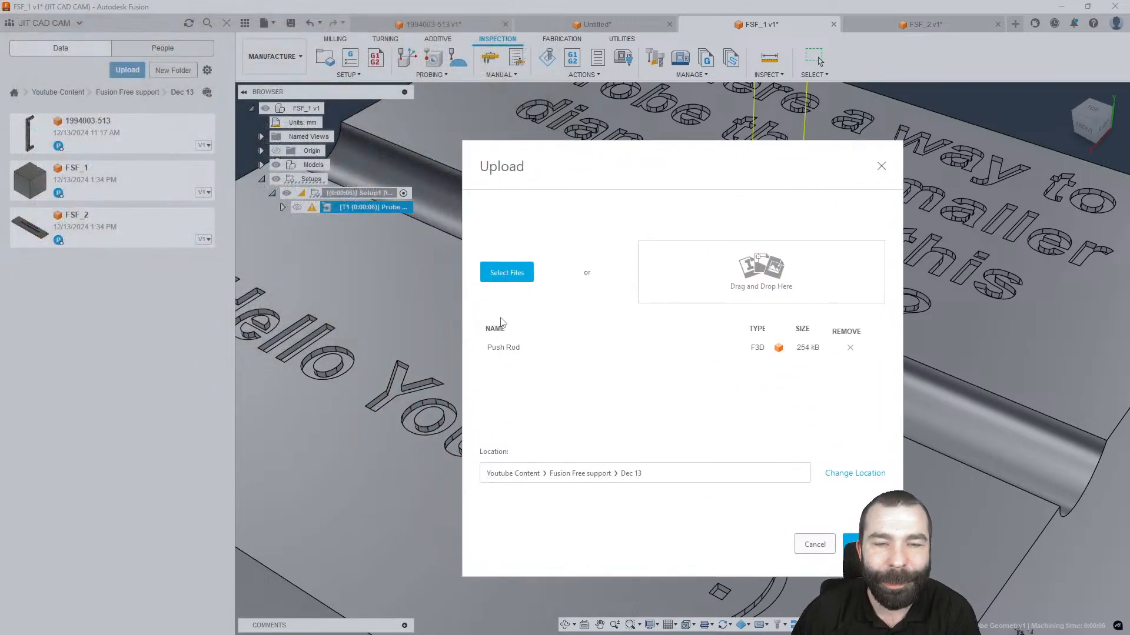
click(851, 545)
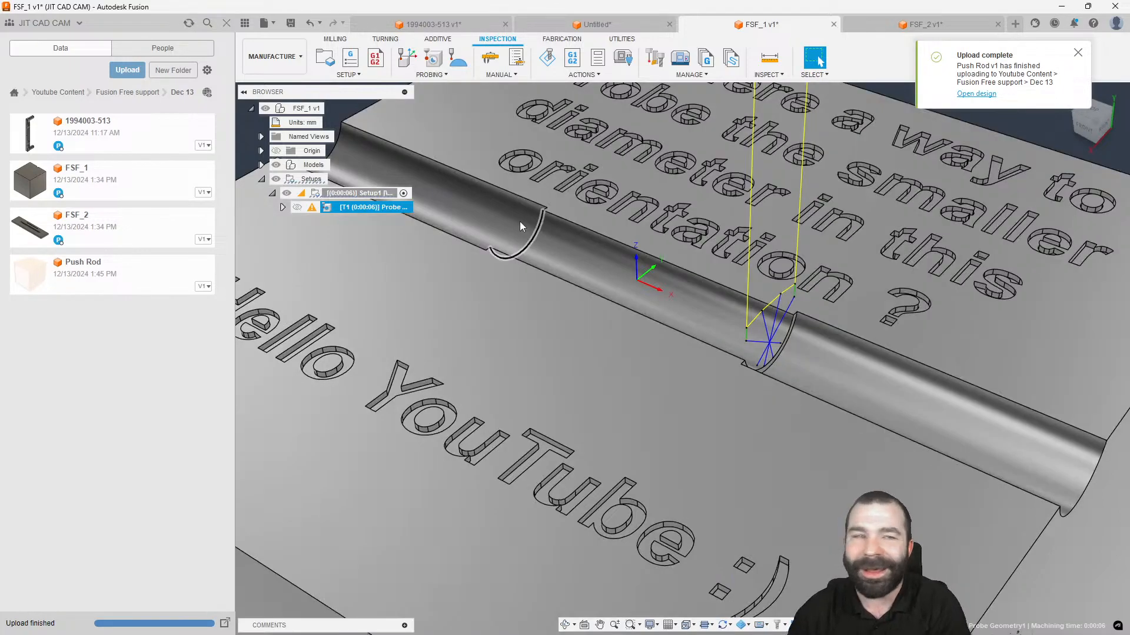
double_click(109, 282)
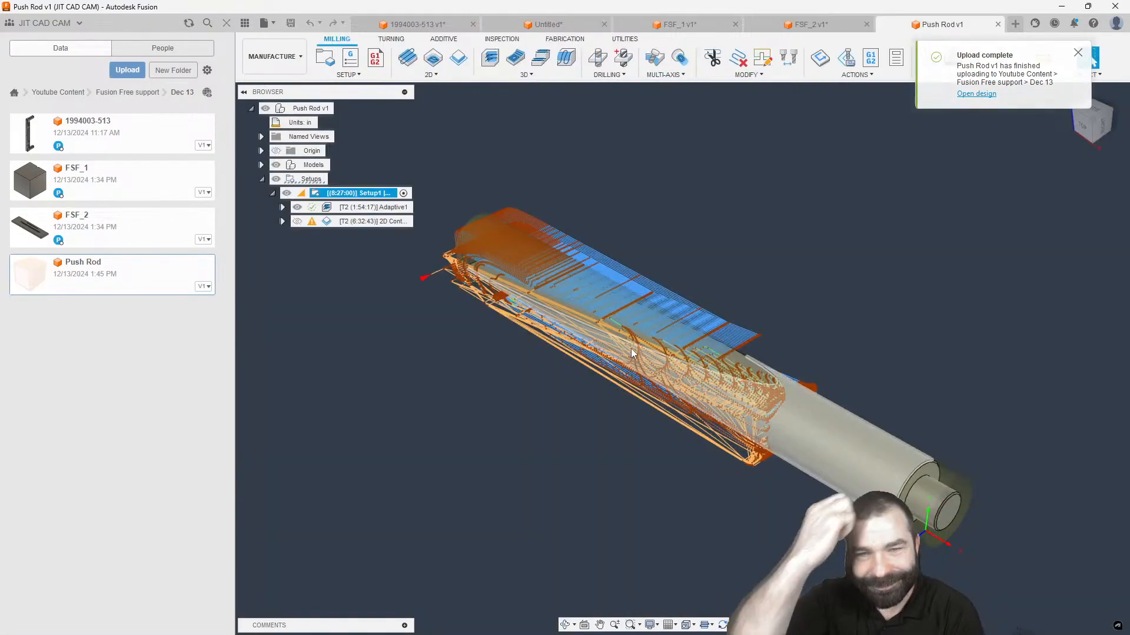
Hide the Adaptive1 toolpath and view the push rod's slanted flat face from several sides.
click(567, 484)
shift+middle_drag(511, 416, 412, 317)
click(296, 209)
key(Escape)
shift+middle_drag(530, 353, 697, 315)
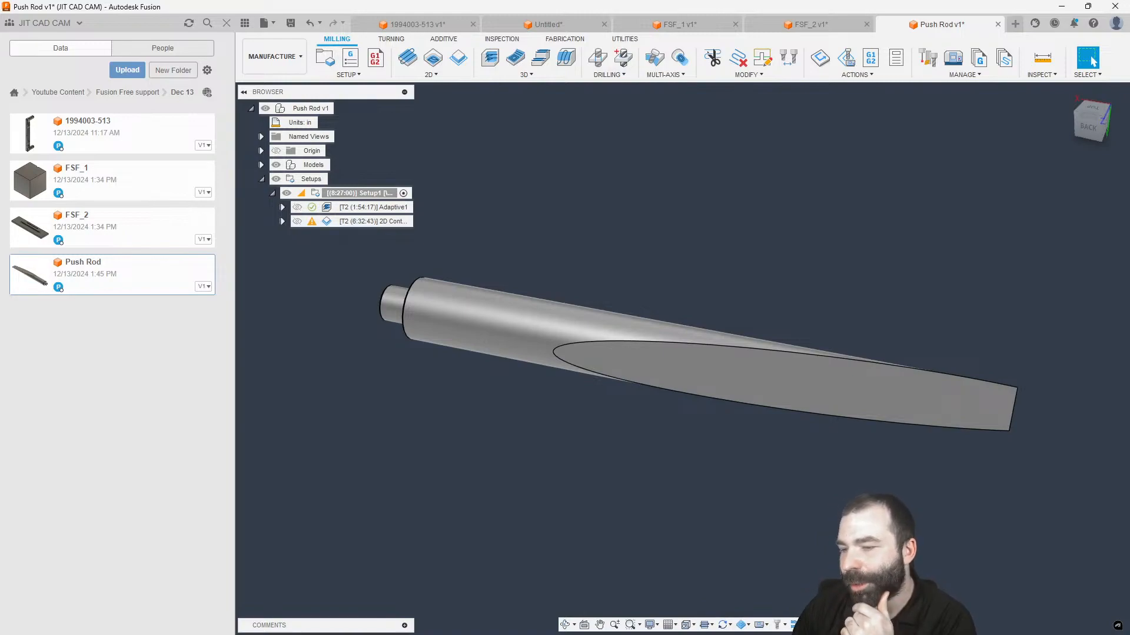
shift+middle_drag(700, 492, 834, 506)
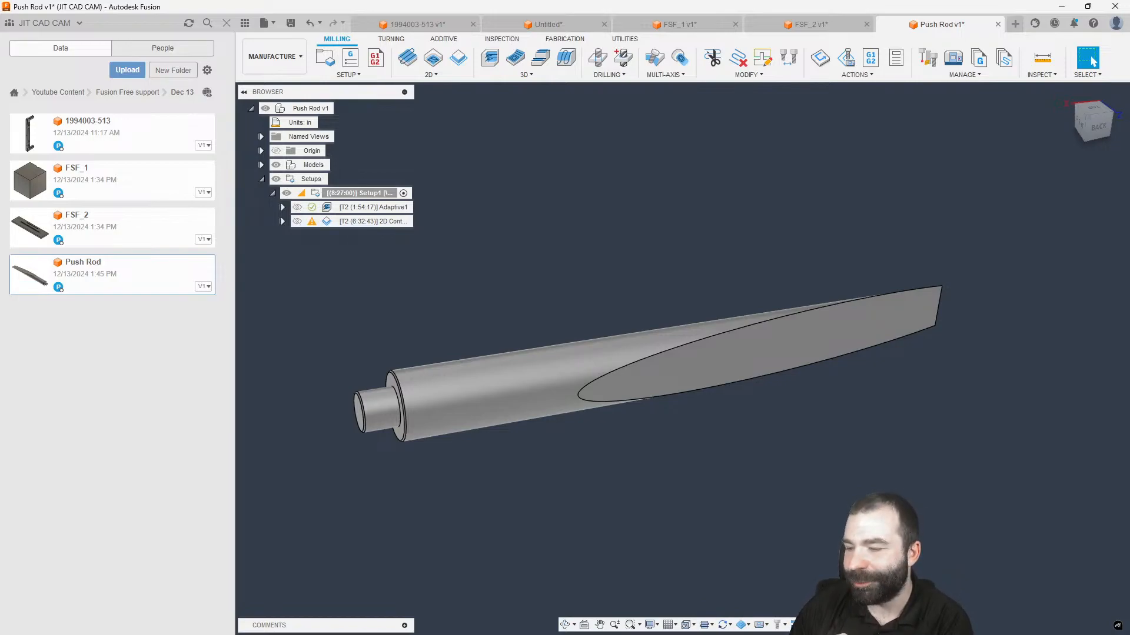
Examine the 2D Contour toolpath beside the push rod's flat face, its toolpath warning and its tool settings.
click(328, 221)
shift+middle_drag(683, 358, 727, 459)
mouse_move(313, 223)
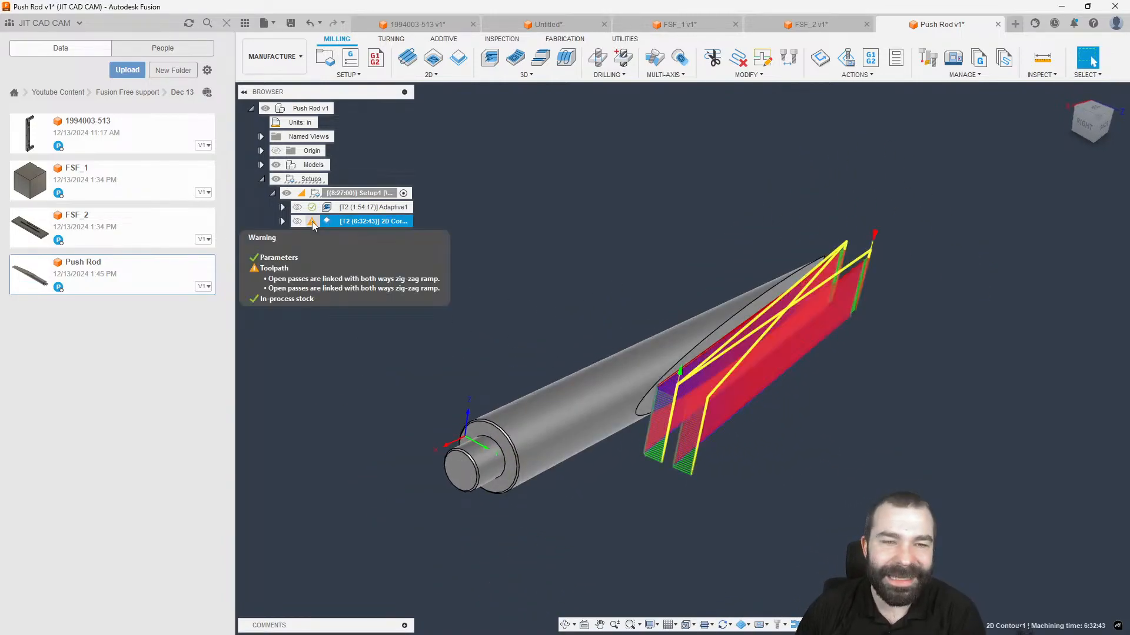
double_click(322, 221)
shift+middle_drag(761, 262, 830, 310)
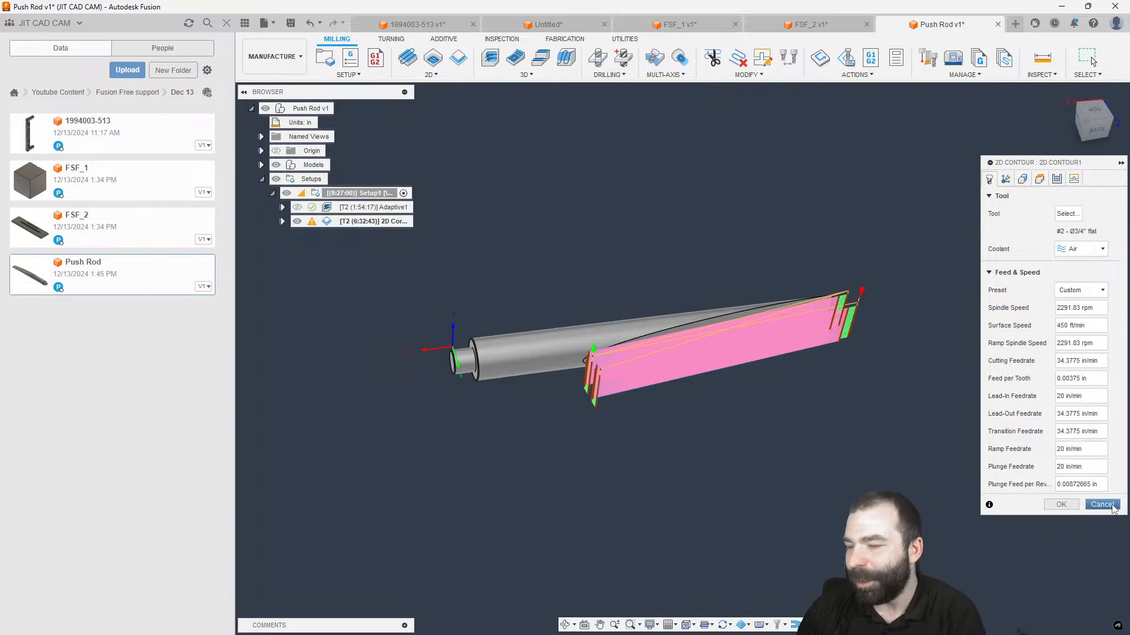
click(1101, 505)
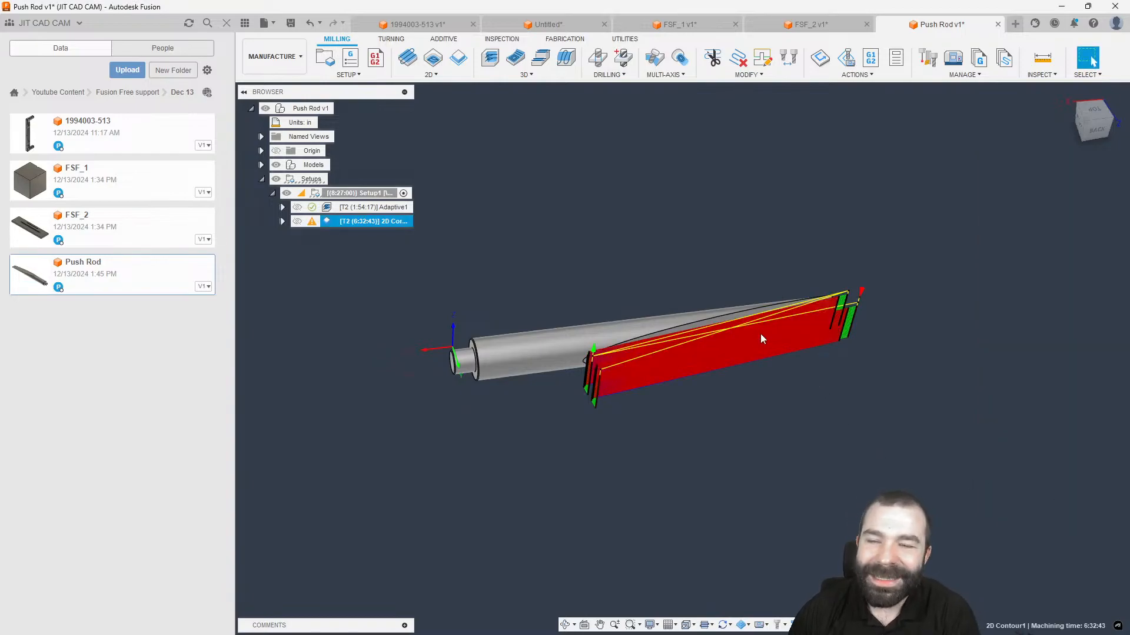
Examine the curved edge bordering the push rod's slanted flat face from several angles.
click(775, 404)
scroll(735, 333, up, 2)
click(733, 328)
click(740, 339)
scroll(800, 409, up, 1)
shift+middle_drag(798, 404, 805, 378)
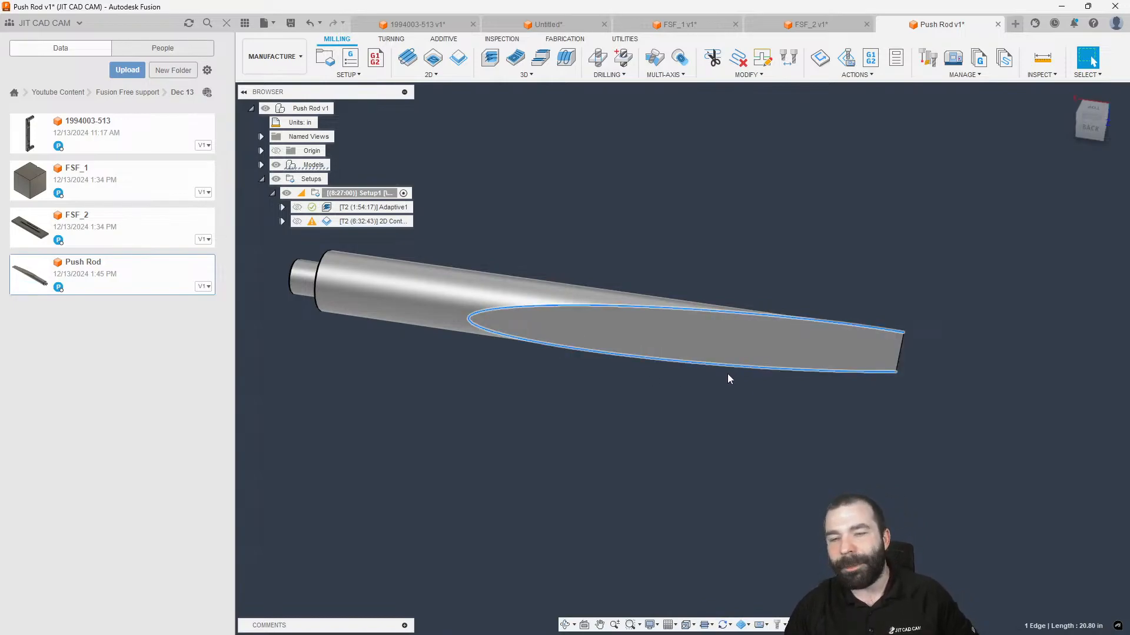
shift+middle_drag(713, 361, 856, 334)
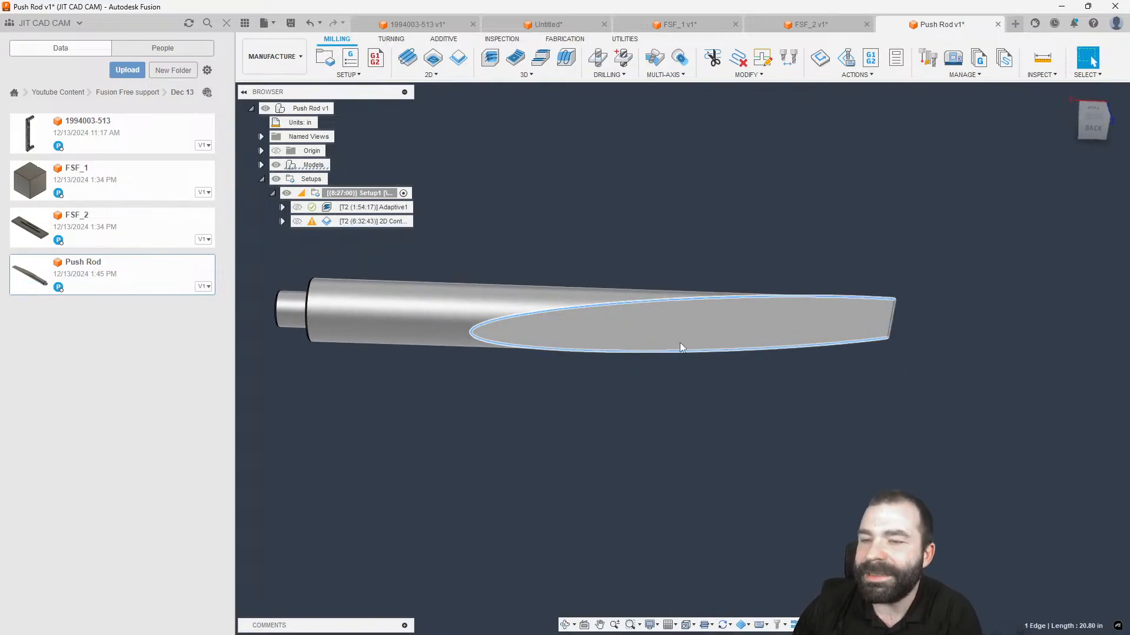
shift+middle_drag(557, 335, 724, 343)
Check the 2D Contour's open chain selection and its chain options, leaving the operation without changes.
double_click(374, 222)
click(1022, 180)
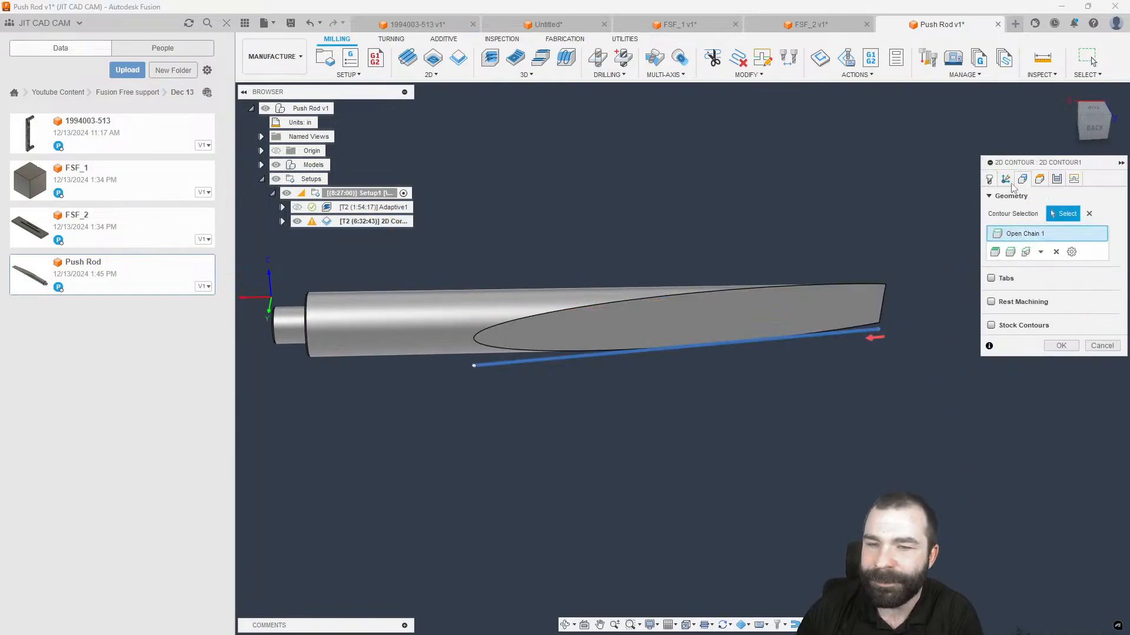
click(497, 371)
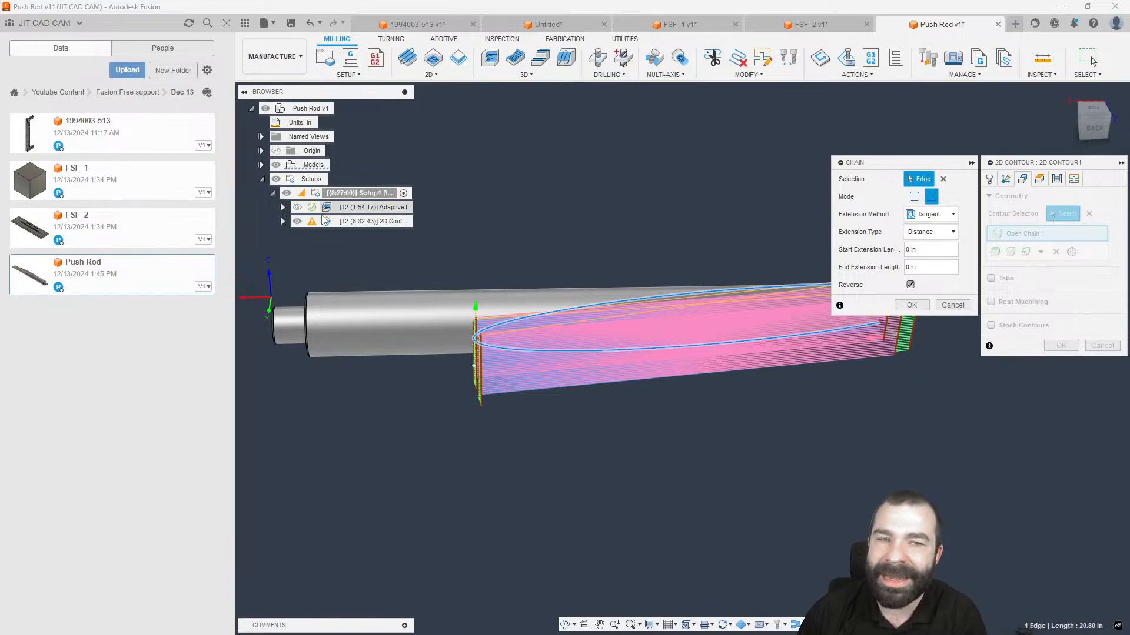
click(953, 305)
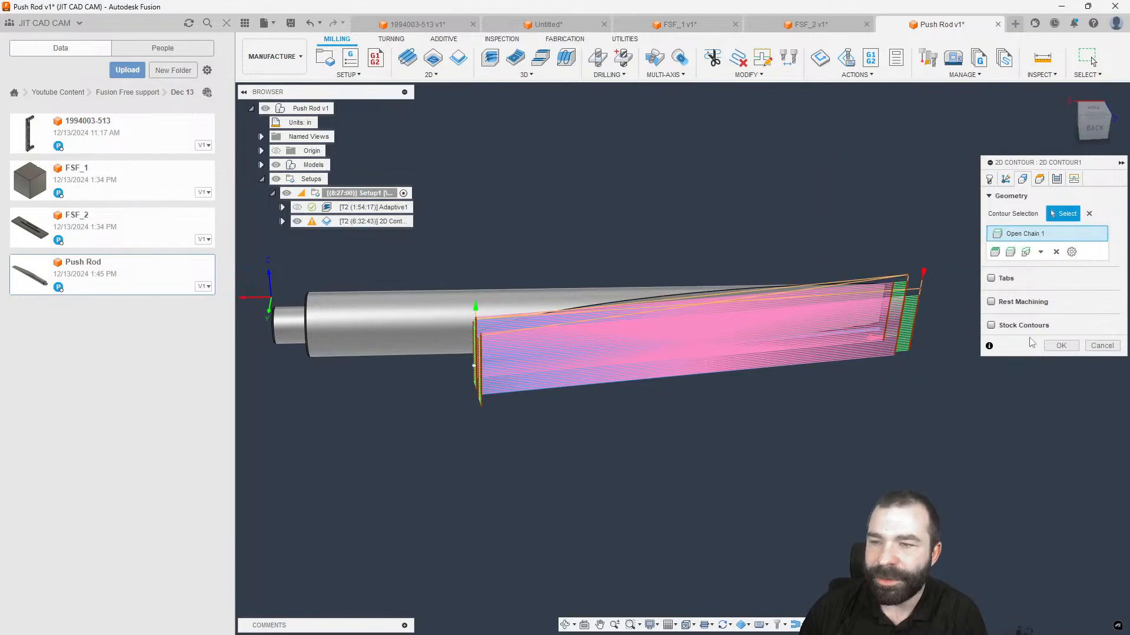
click(1102, 346)
double_click(371, 222)
click(1004, 180)
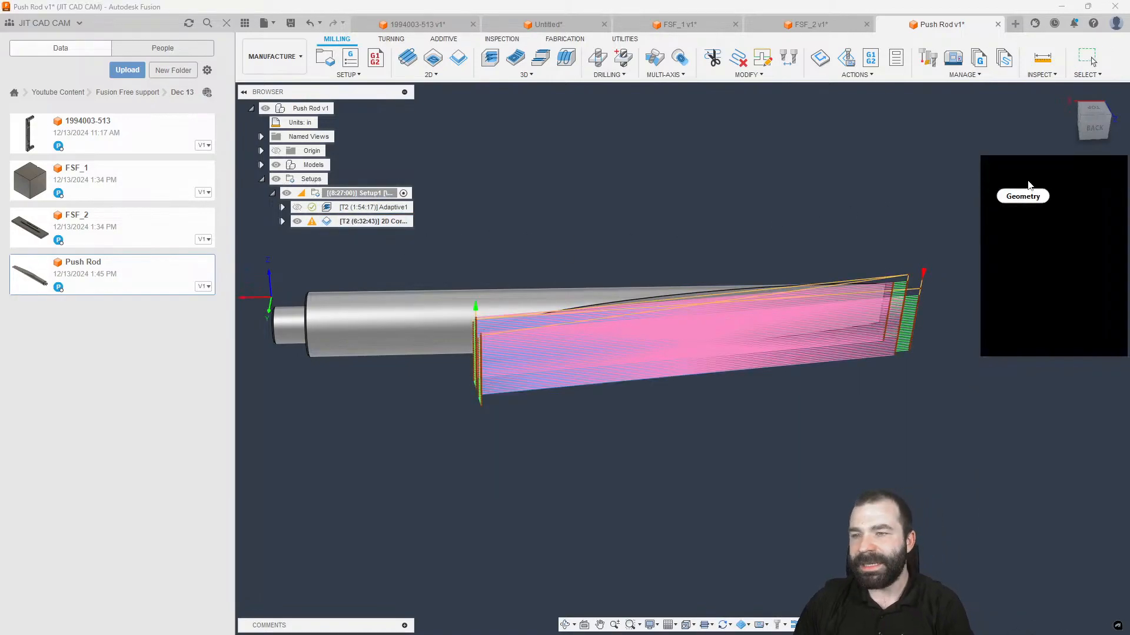
click(1102, 346)
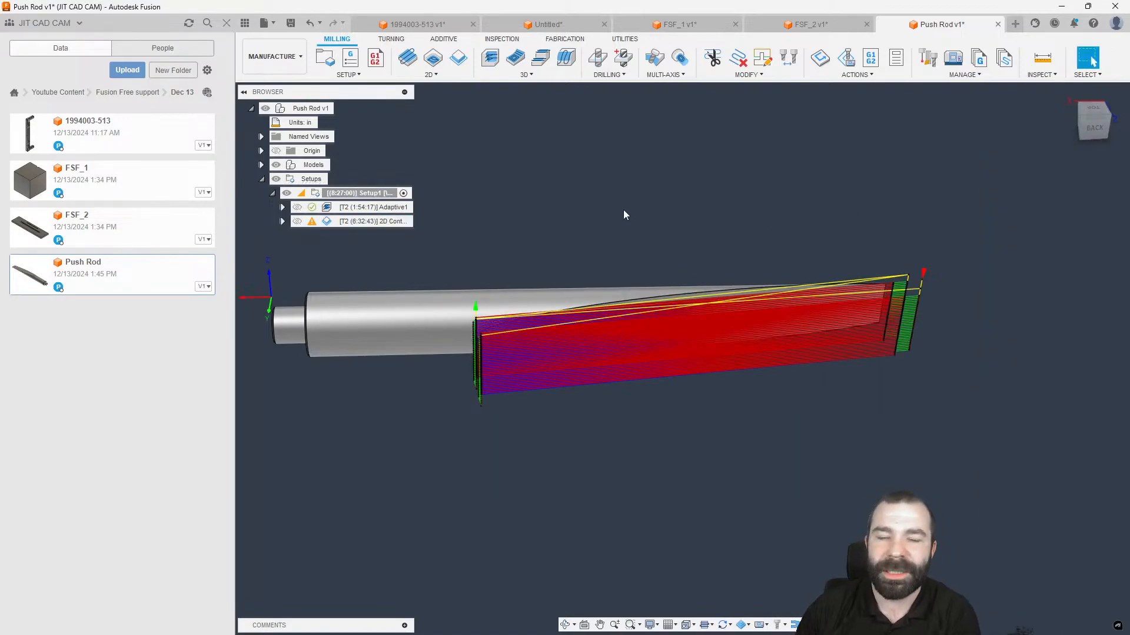
click(606, 172)
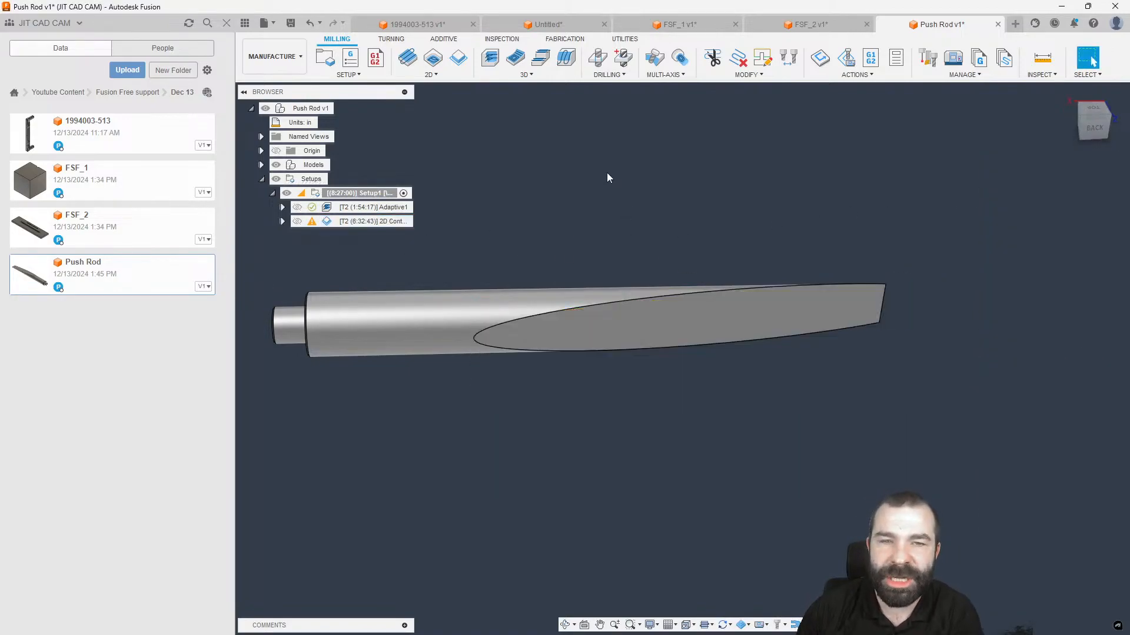
Create a 3D Contour operation on the push rod with the silhouette as machining boundary and generate its toolpath.
click(517, 76)
key(Escape)
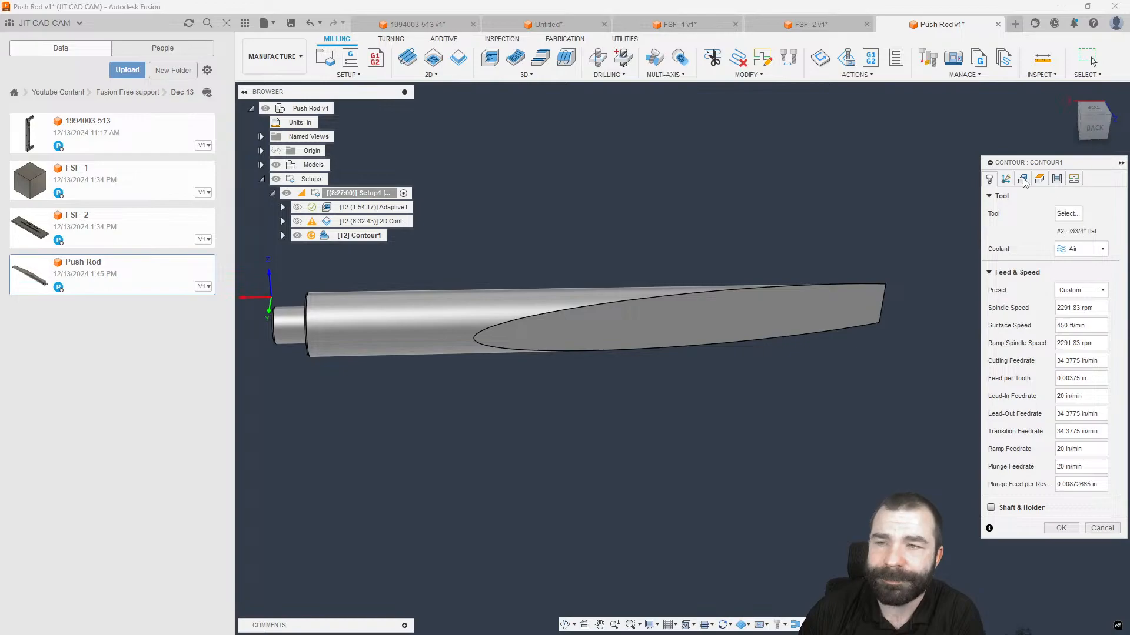
click(1006, 179)
click(1083, 231)
click(1081, 276)
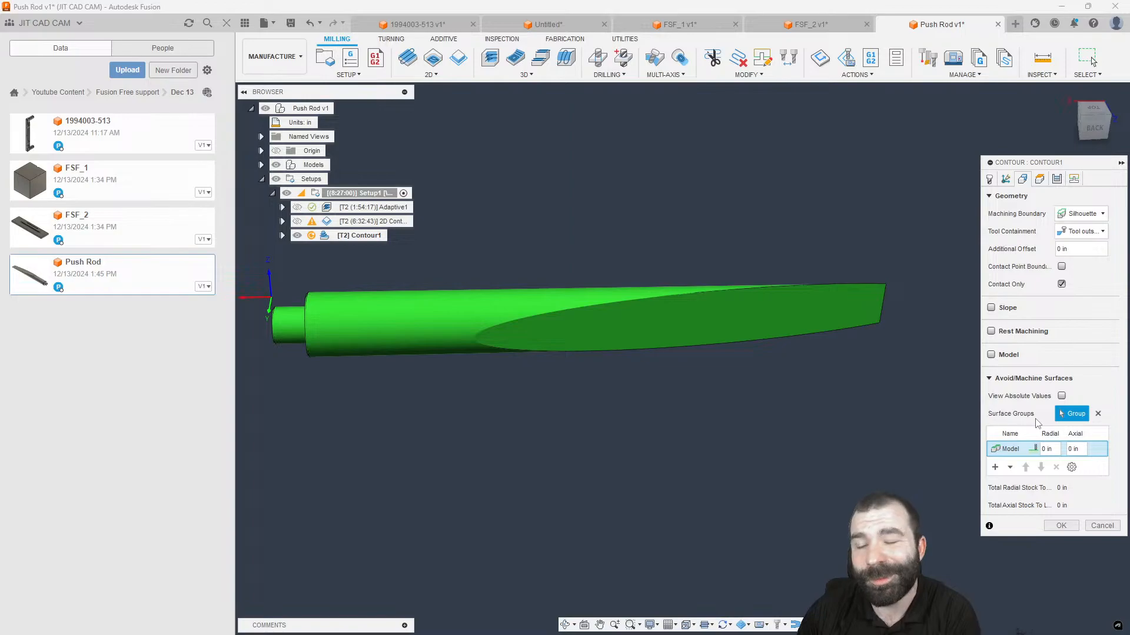
click(1061, 526)
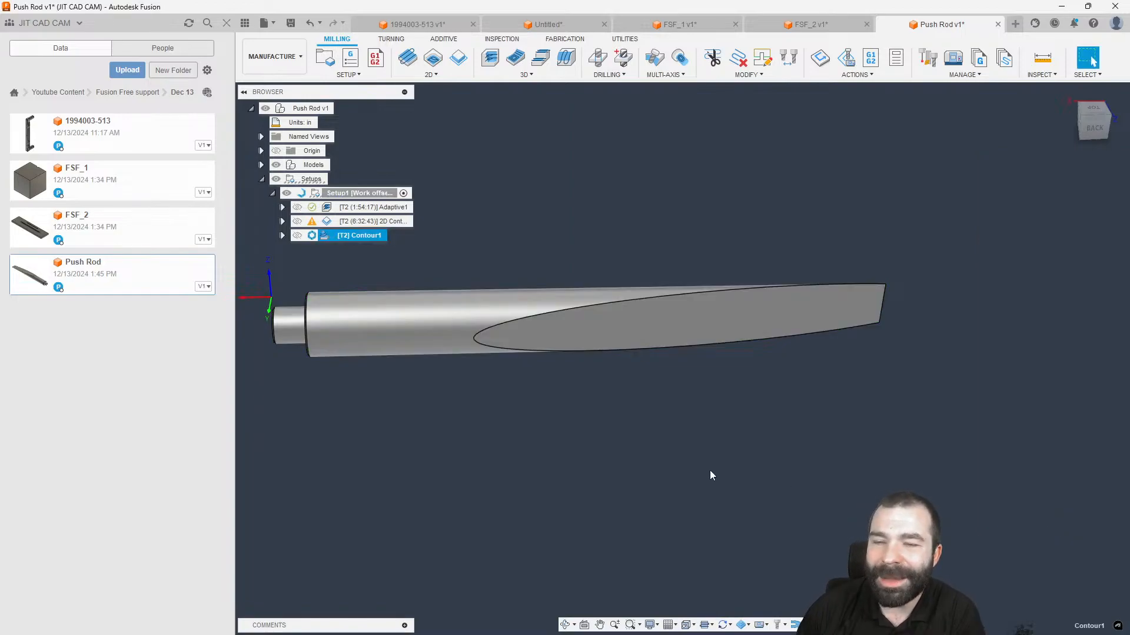
shift+middle_drag(663, 396, 703, 385)
scroll(480, 298, up, 4)
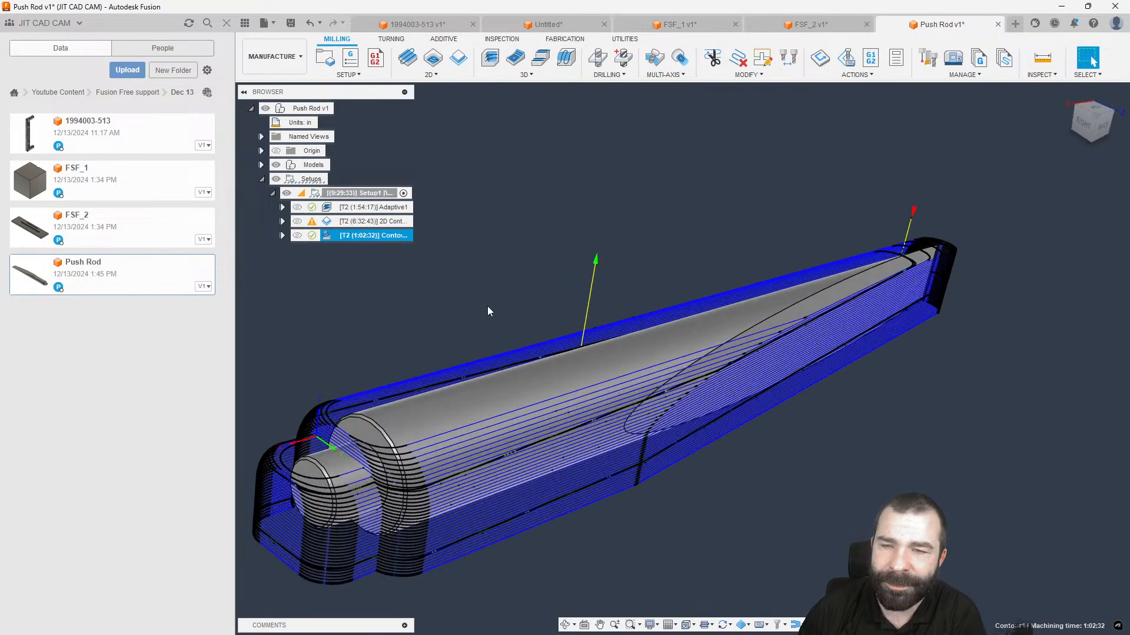
Trim the 3D Contour toolpath in top view with a four-point polygon around the slanted flat side, keeping the outside.
click(1096, 112)
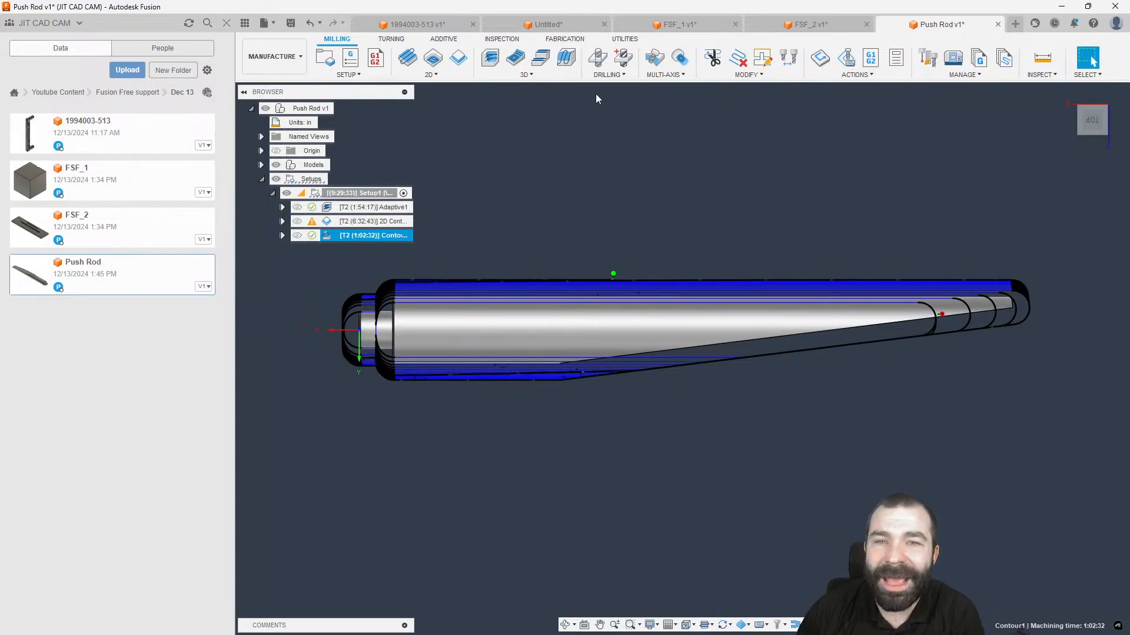
click(712, 58)
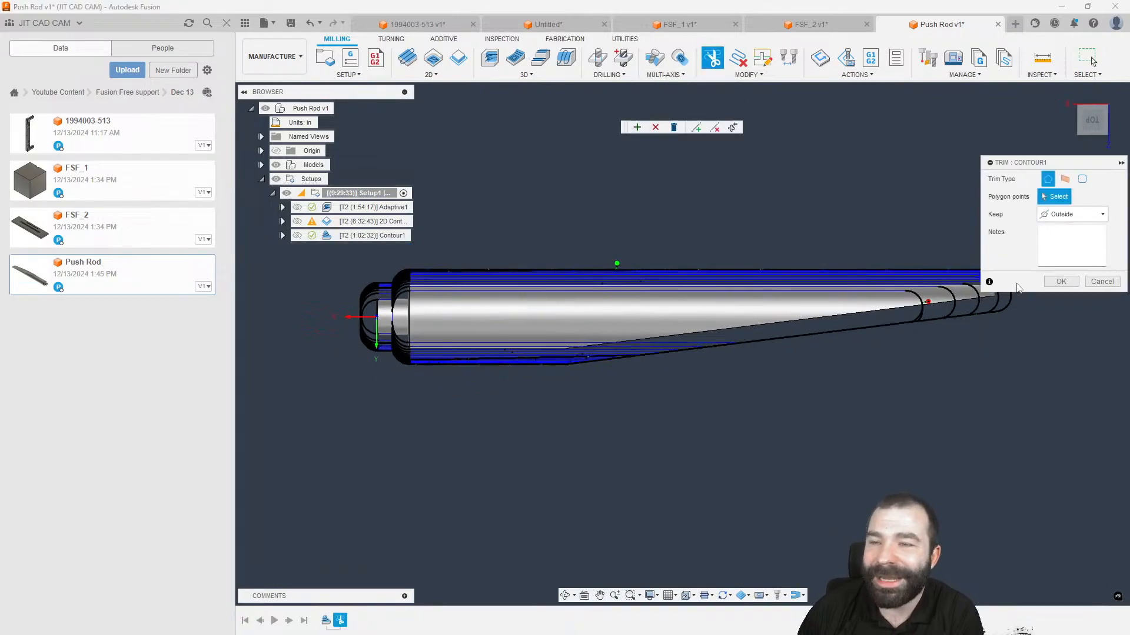
scroll(1031, 303, down, 1)
scroll(937, 326, up, 3)
click(949, 317)
scroll(953, 318, down, 3)
click(562, 353)
click(568, 417)
click(969, 360)
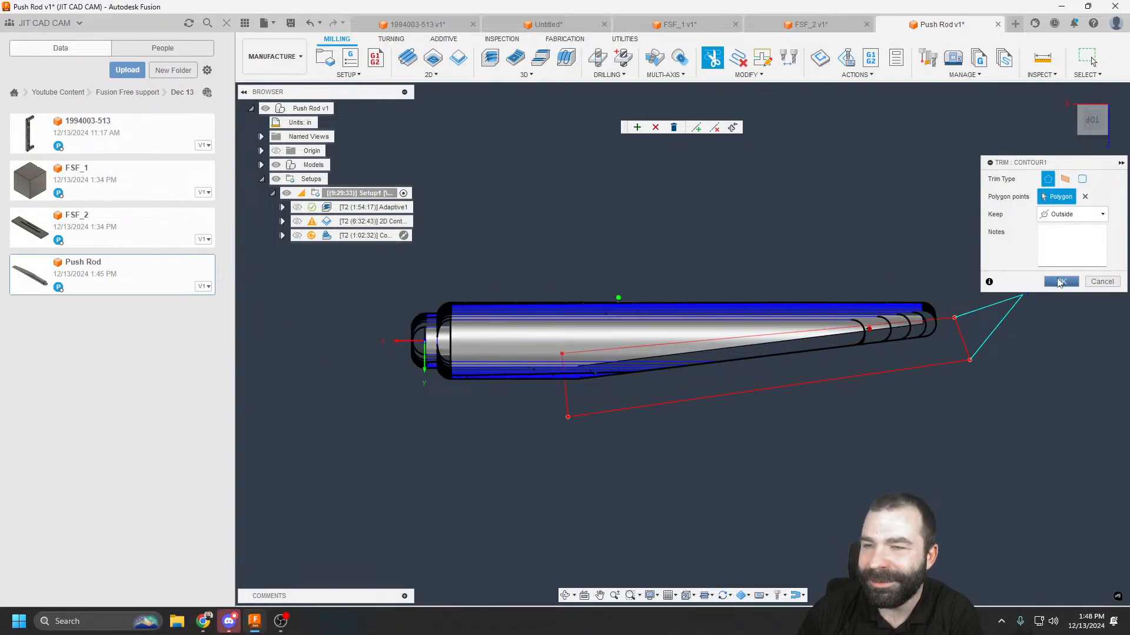
click(1060, 282)
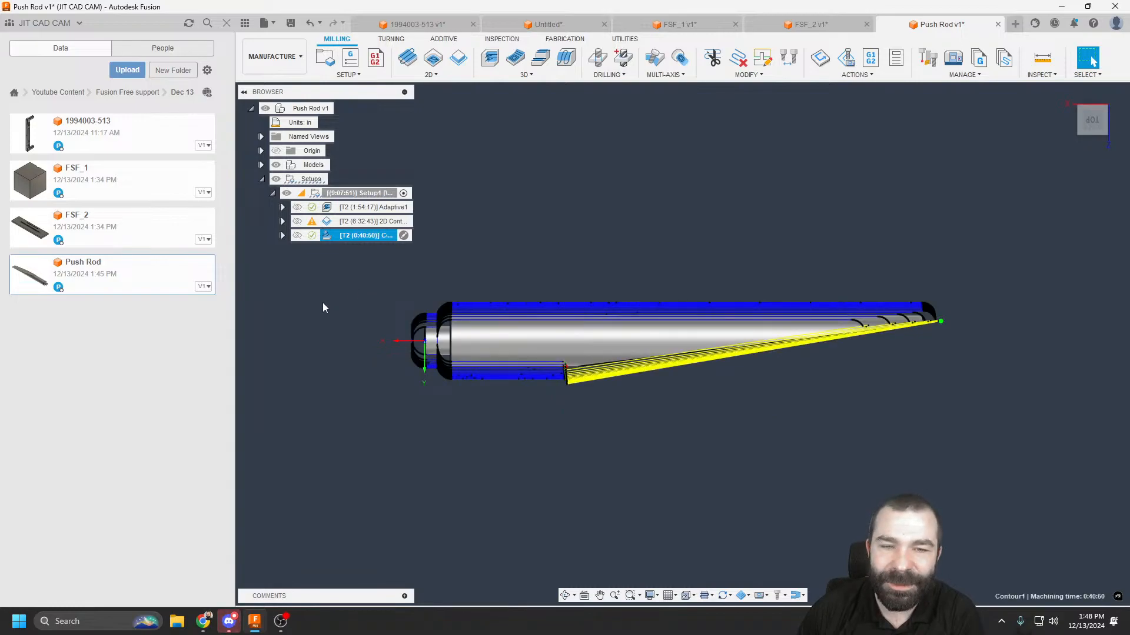
click(327, 372)
click(231, 625)
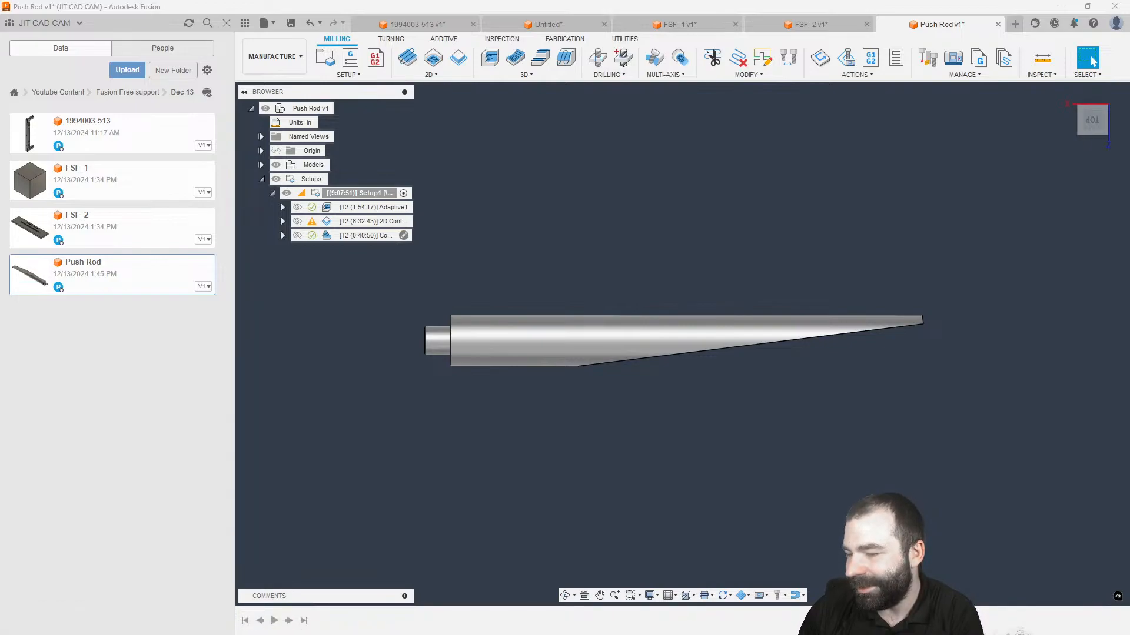
Edit the 3D Contour's trim so it keeps the toolpath inside the polygon, and inspect the remaining passes.
click(356, 237)
shift+middle_drag(531, 406, 610, 361)
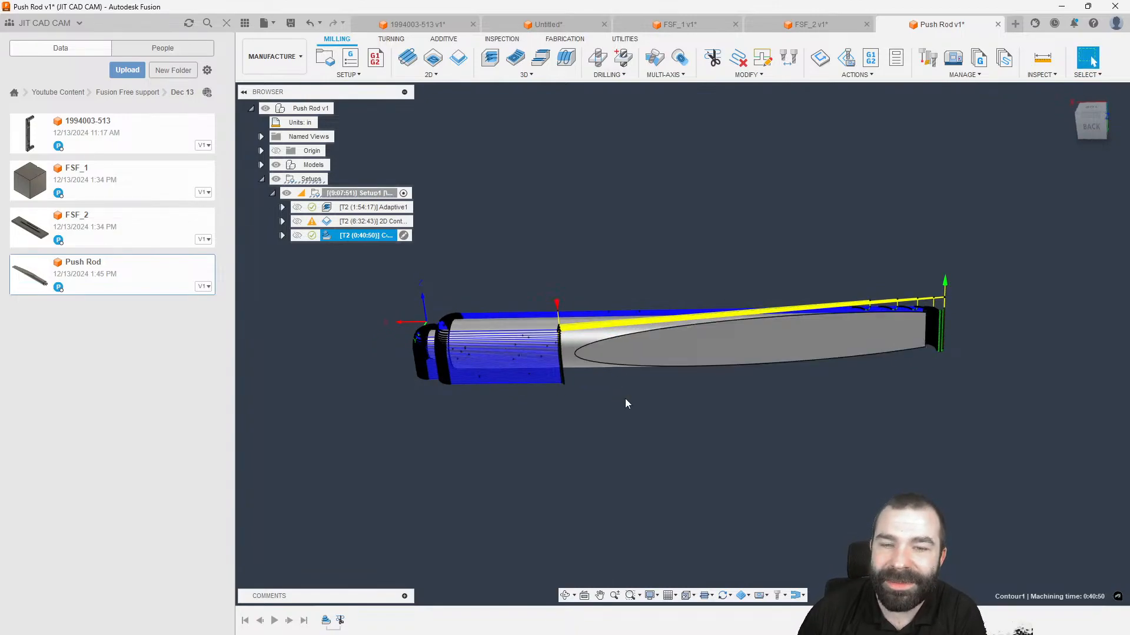
click(341, 623)
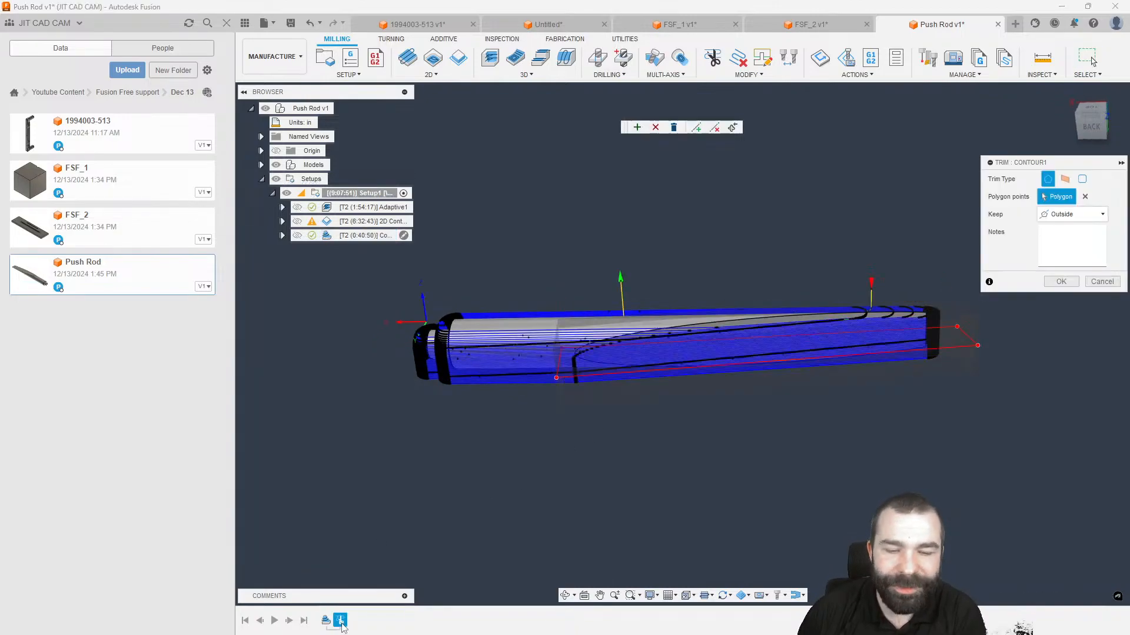
click(1068, 215)
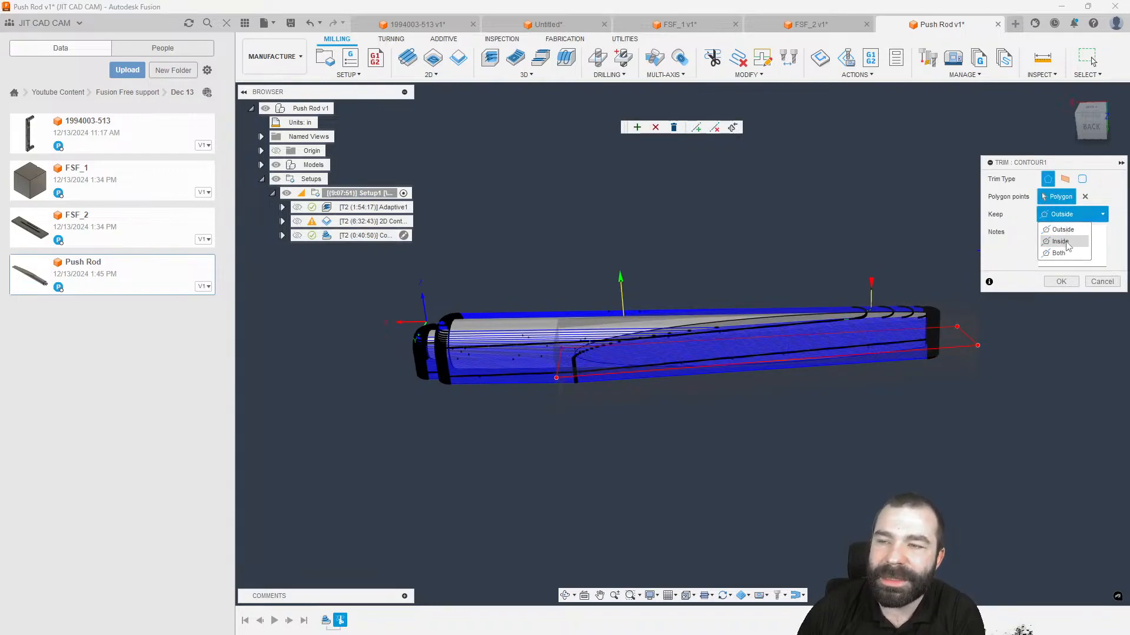
click(1060, 241)
click(1061, 281)
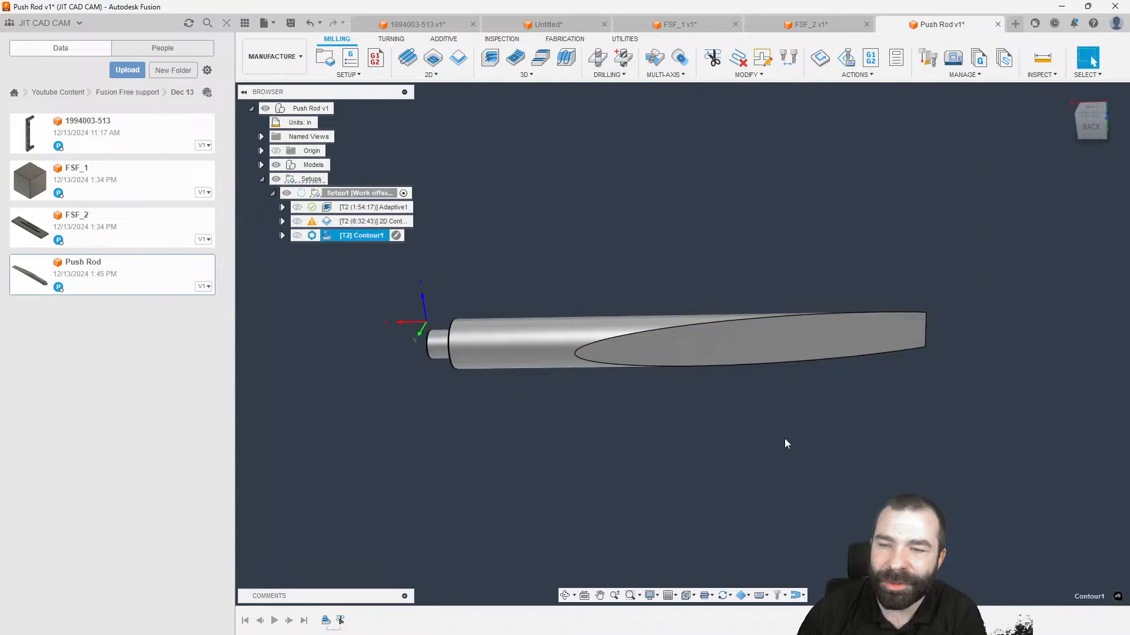
shift+middle_drag(700, 437, 704, 403)
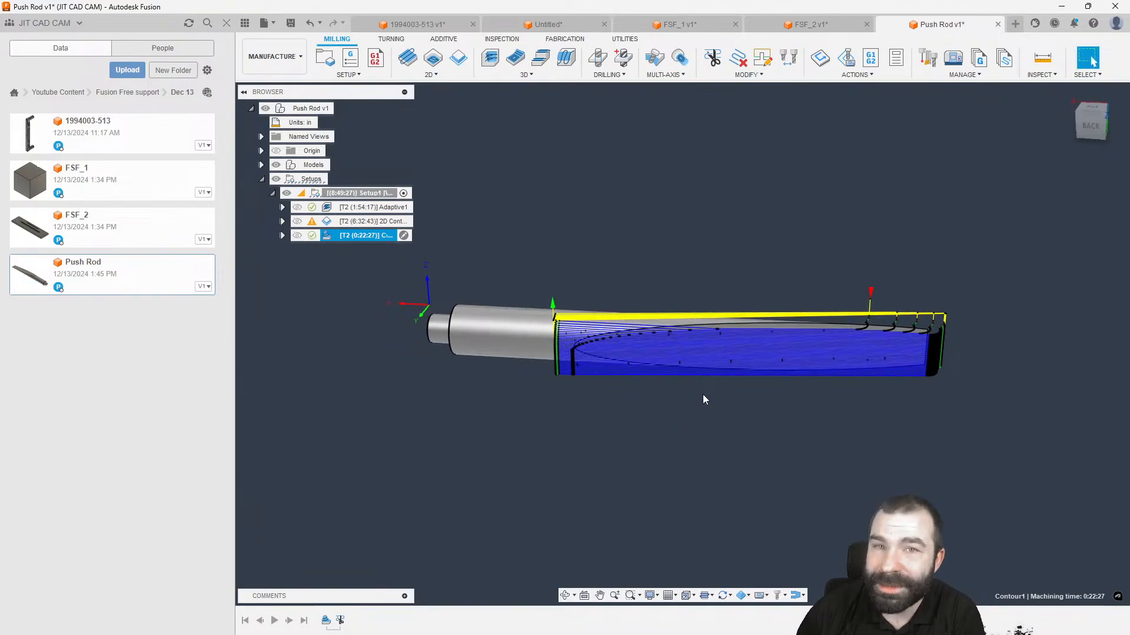
Delete the polygon trim from the 3D Contour toolpath.
click(341, 621)
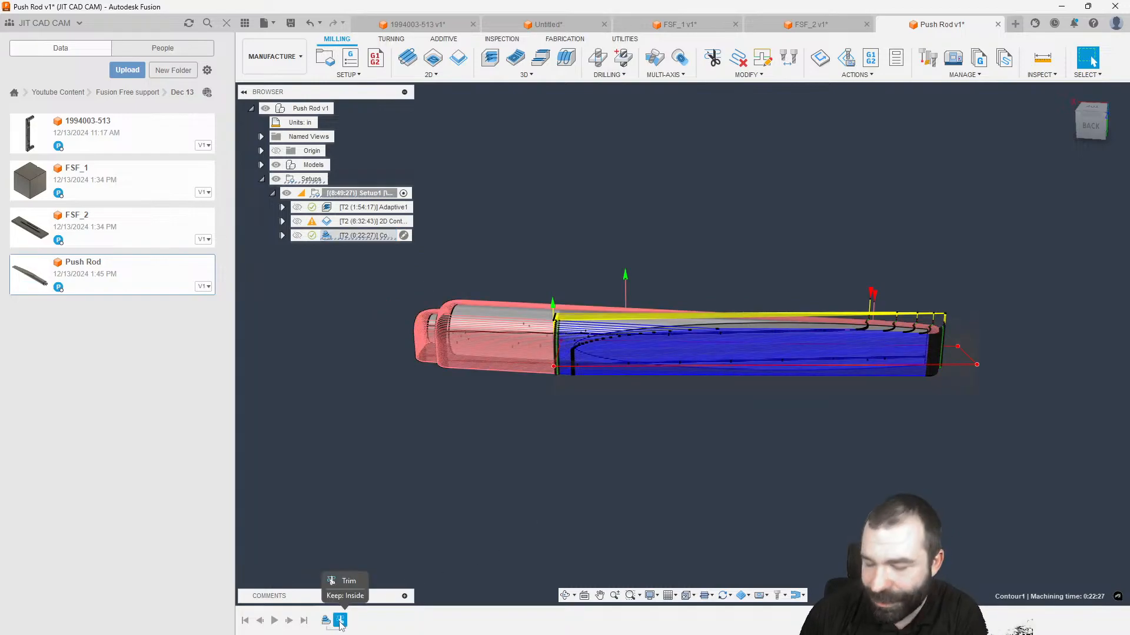
key(Delete)
click(469, 252)
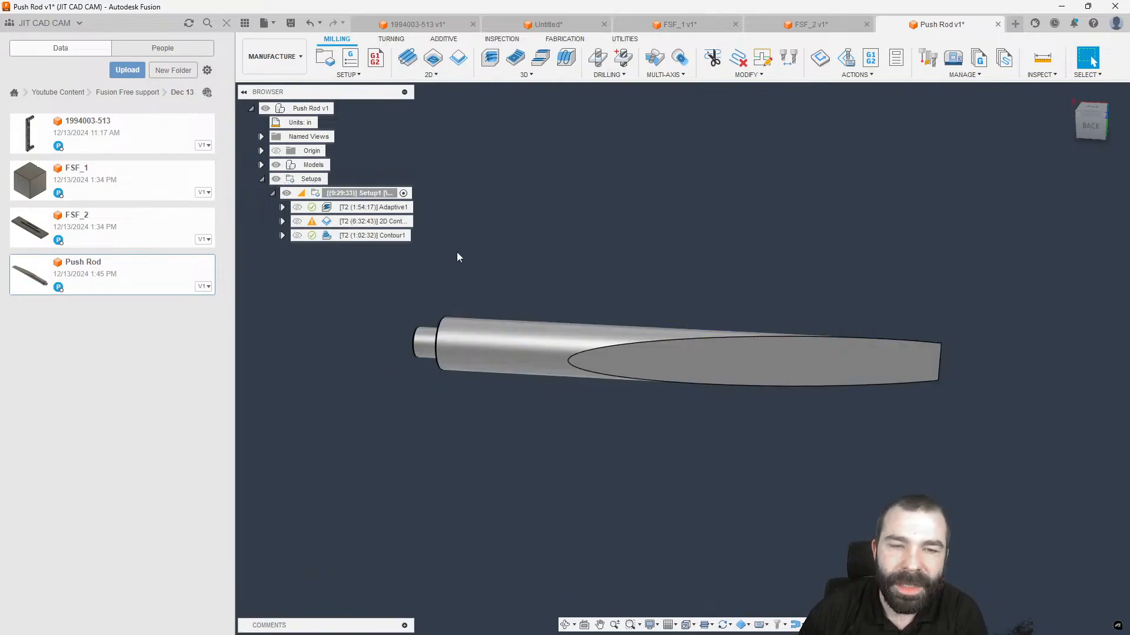
Add an avoid surface group to the 3D Contour containing the rod's round tapered outer surface, then regenerate and inspect the toolpath.
double_click(372, 235)
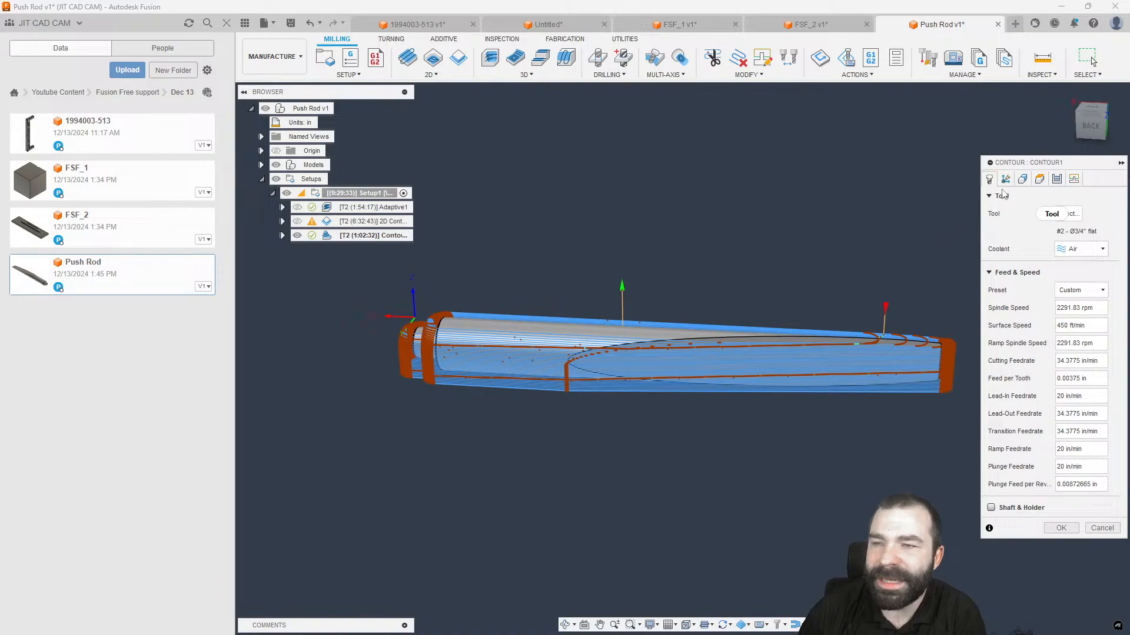
click(1022, 180)
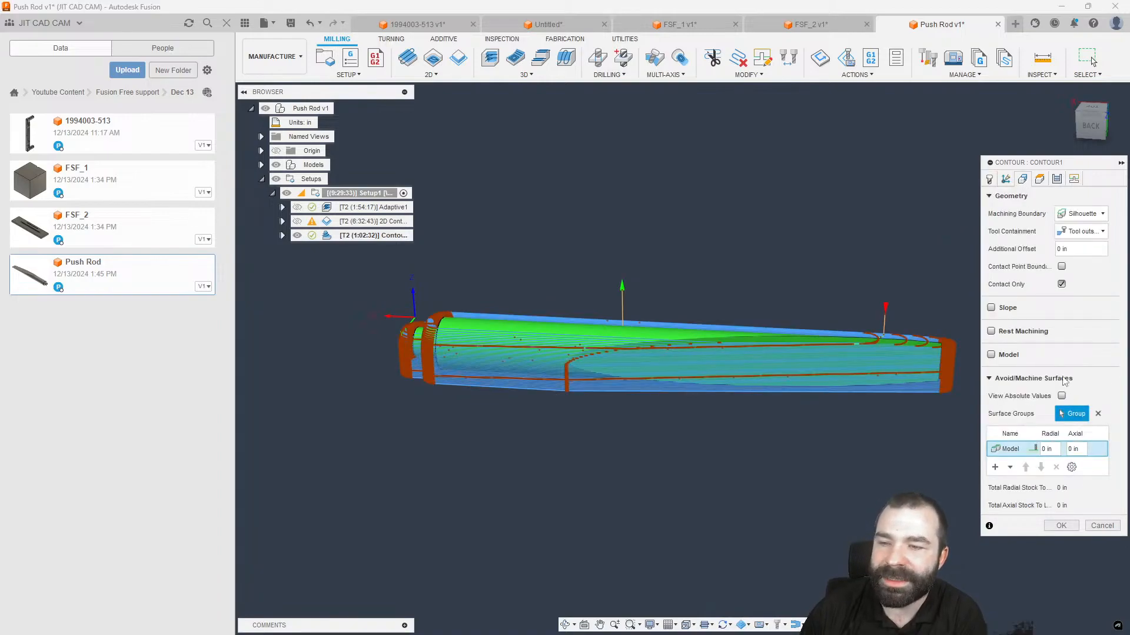
click(995, 467)
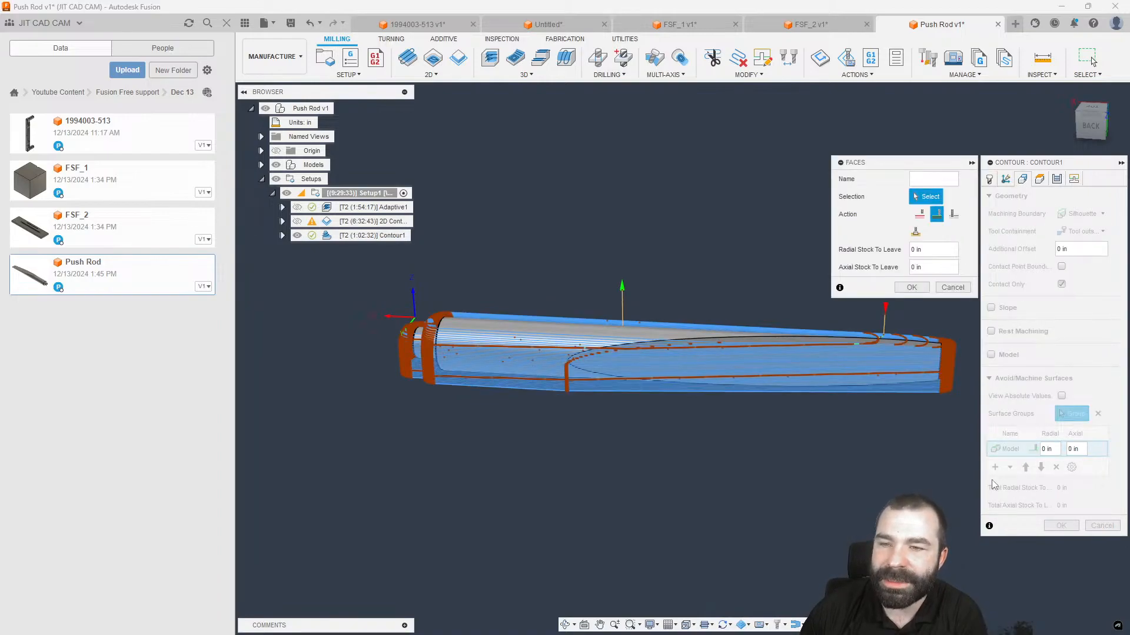
click(921, 217)
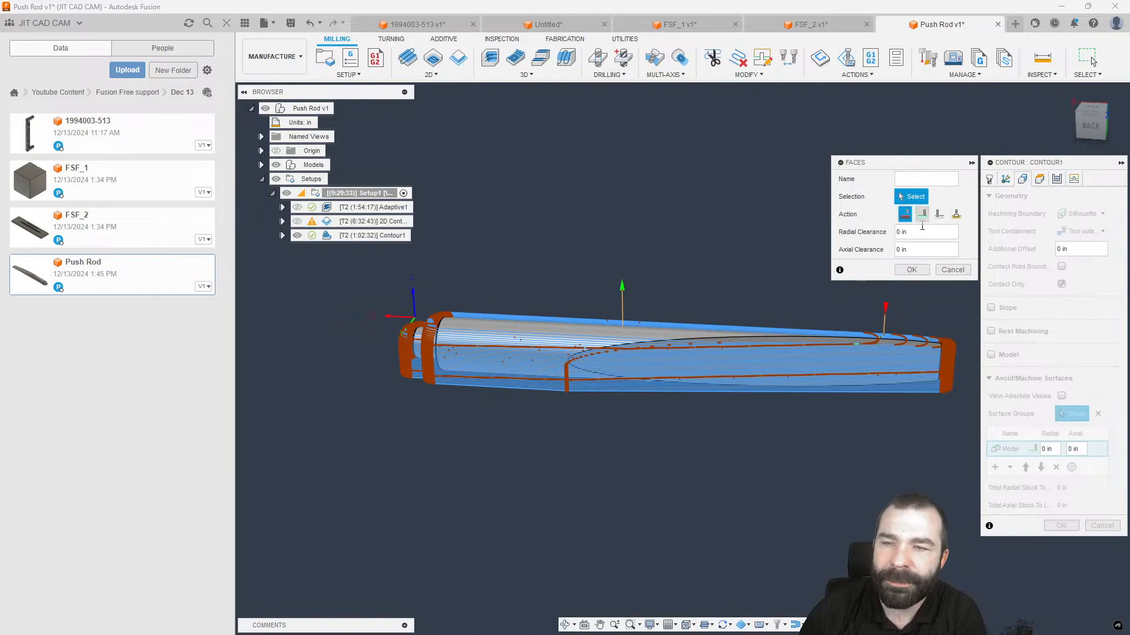
click(549, 339)
shift+middle_drag(416, 409, 604, 342)
click(730, 297)
scroll(603, 343, down, 2)
click(909, 270)
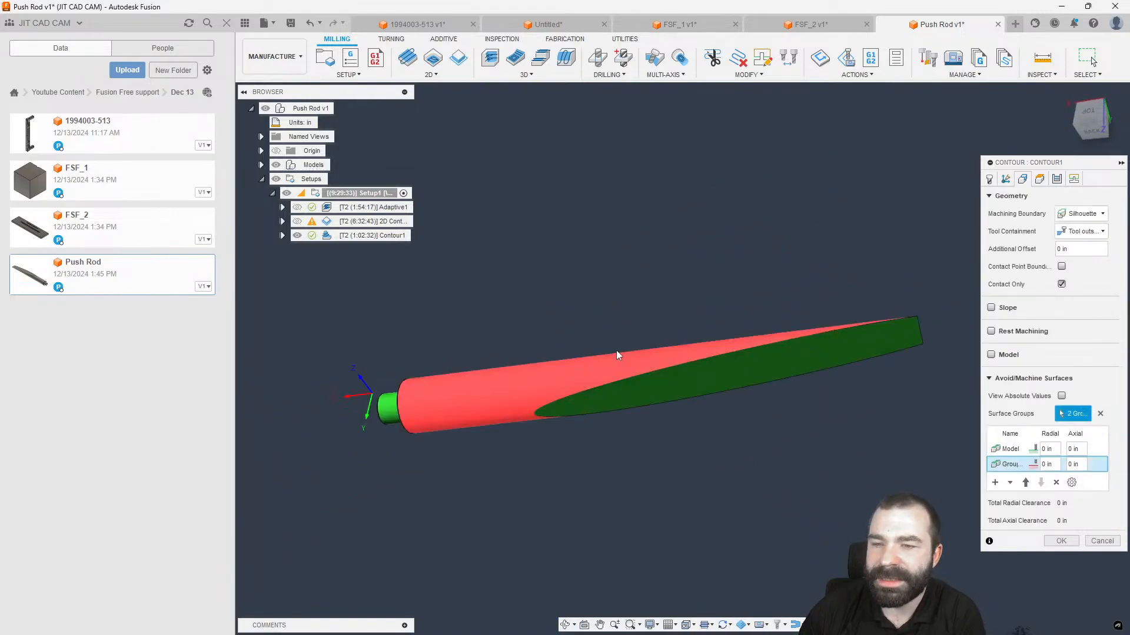
click(1060, 542)
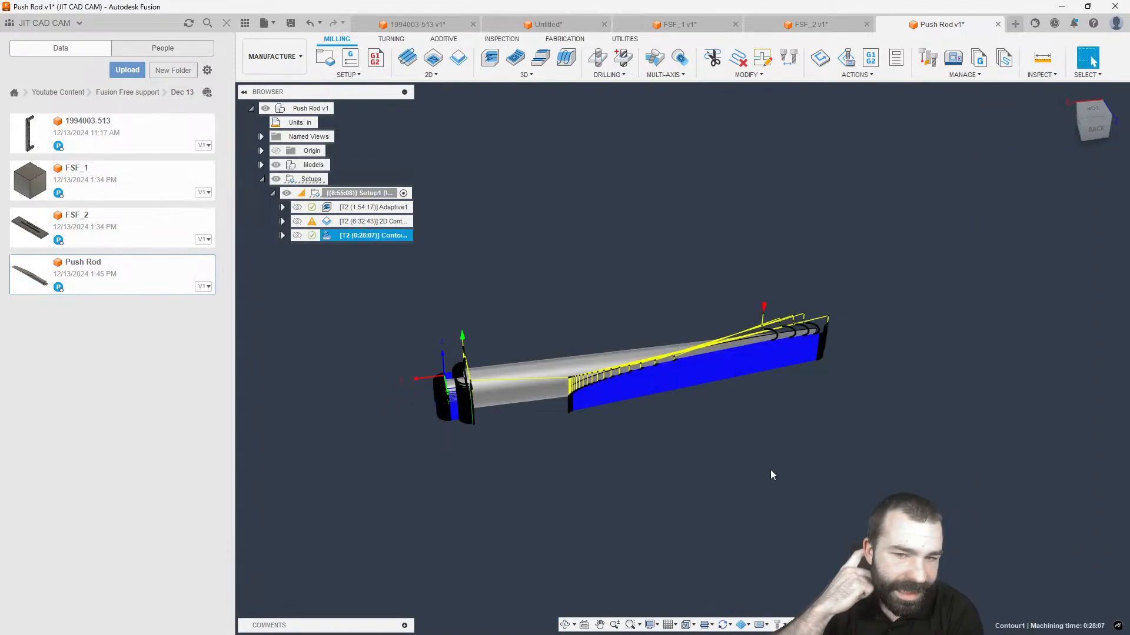
scroll(765, 382, up, 2)
scroll(724, 356, up, 4)
shift+middle_drag(723, 353, 742, 338)
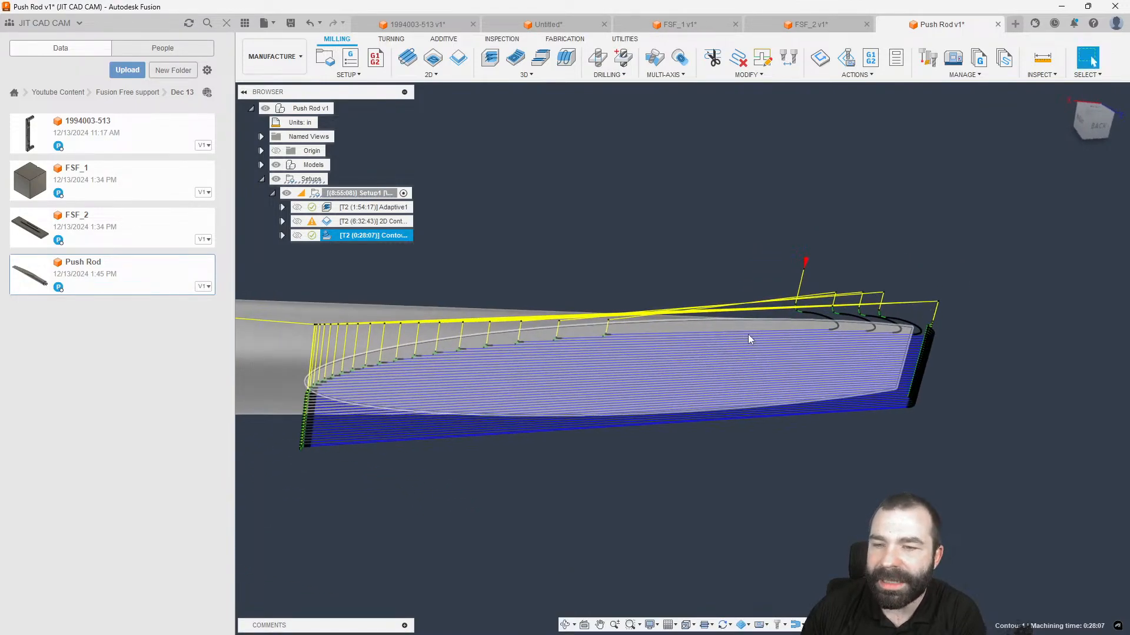
scroll(894, 321, down, 4)
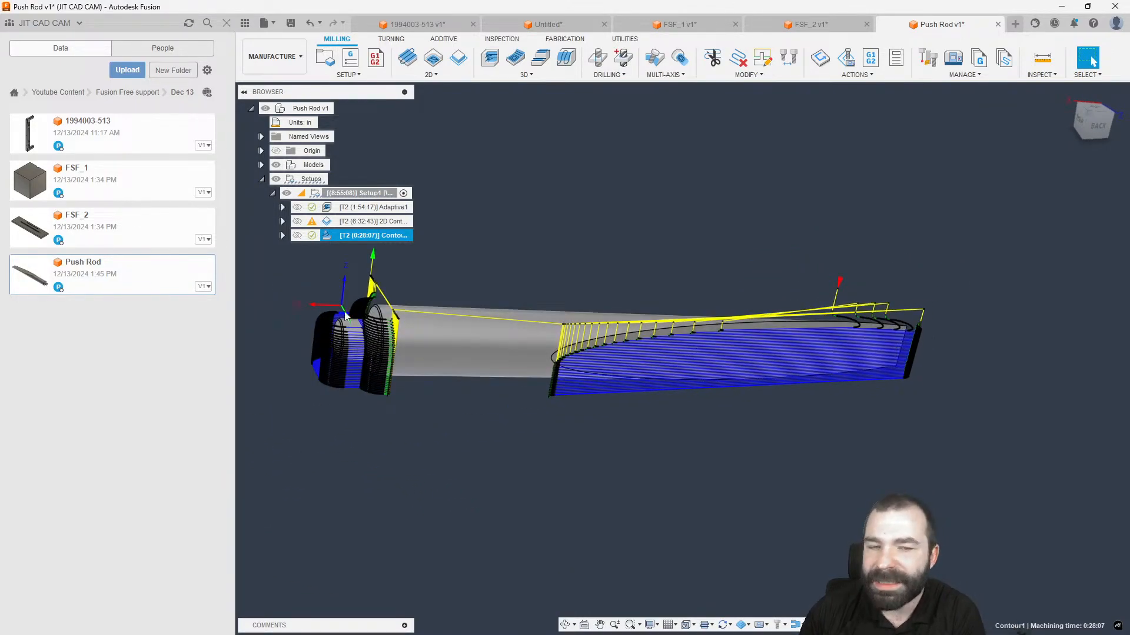
Add the shoulder, chamfer and small stub faces at the rod's stepped end to the 3D Contour's avoid group and regenerate.
double_click(326, 236)
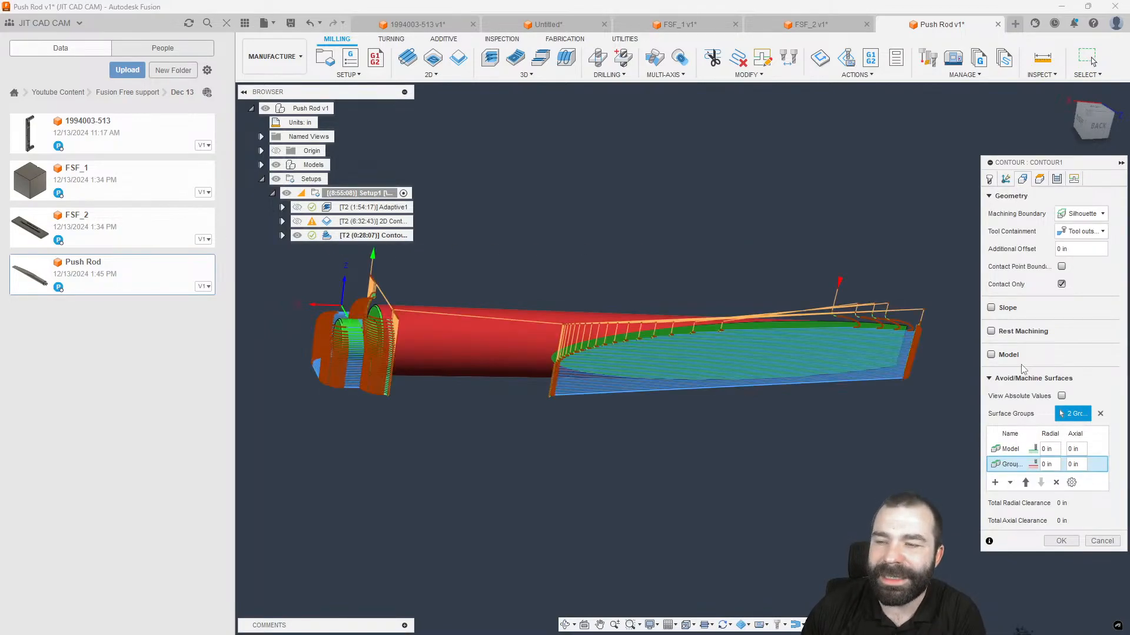
click(1030, 450)
scroll(400, 282, up, 10)
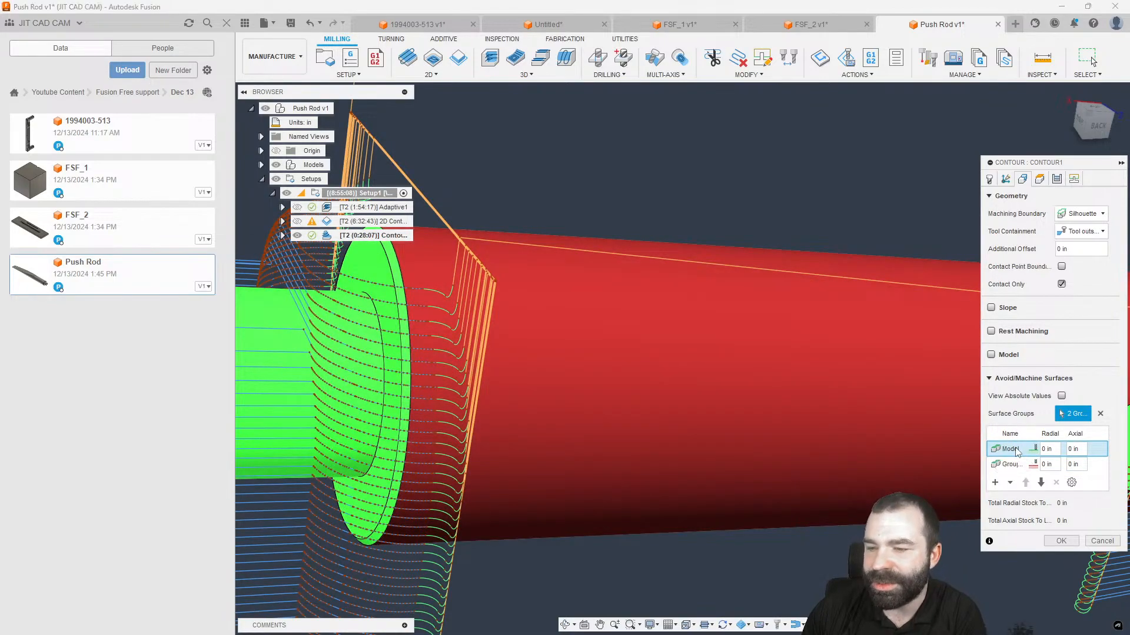
click(1004, 465)
scroll(601, 330, down, 5)
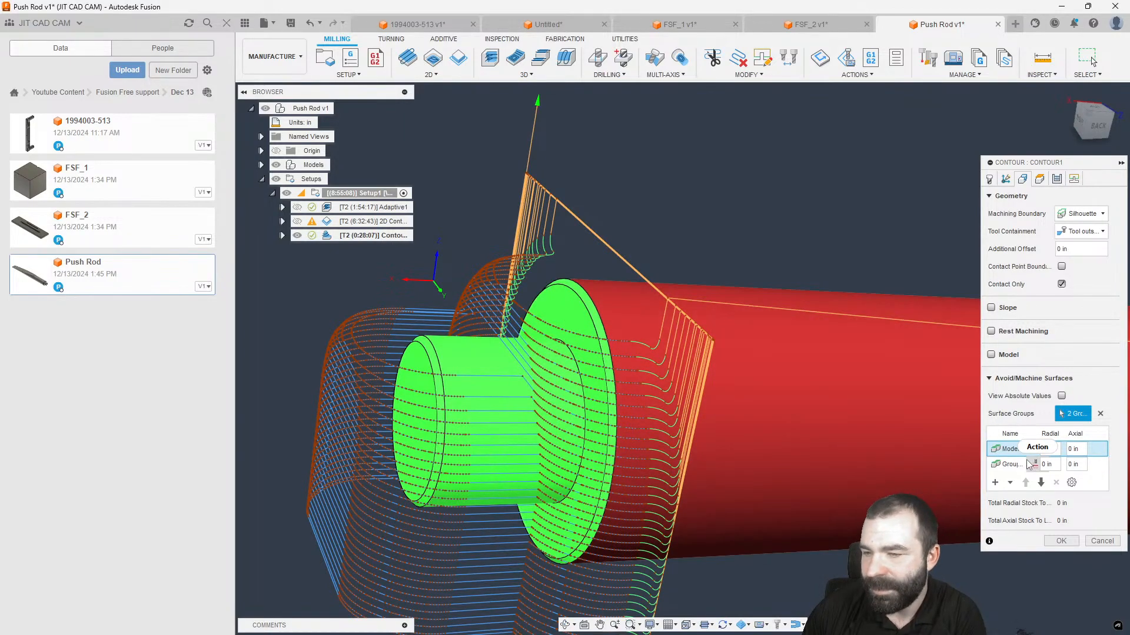
double_click(1007, 466)
click(575, 333)
click(585, 297)
click(597, 317)
scroll(599, 316, up, 3)
click(615, 321)
scroll(615, 320, down, 3)
click(551, 372)
scroll(560, 361, up, 4)
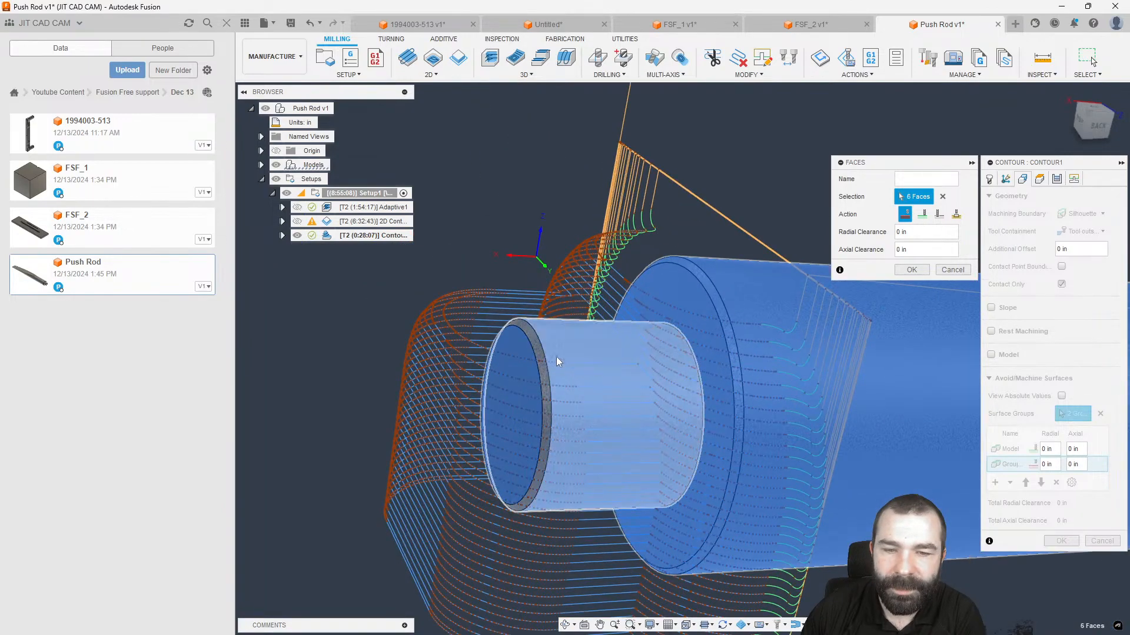
scroll(539, 364, down, 5)
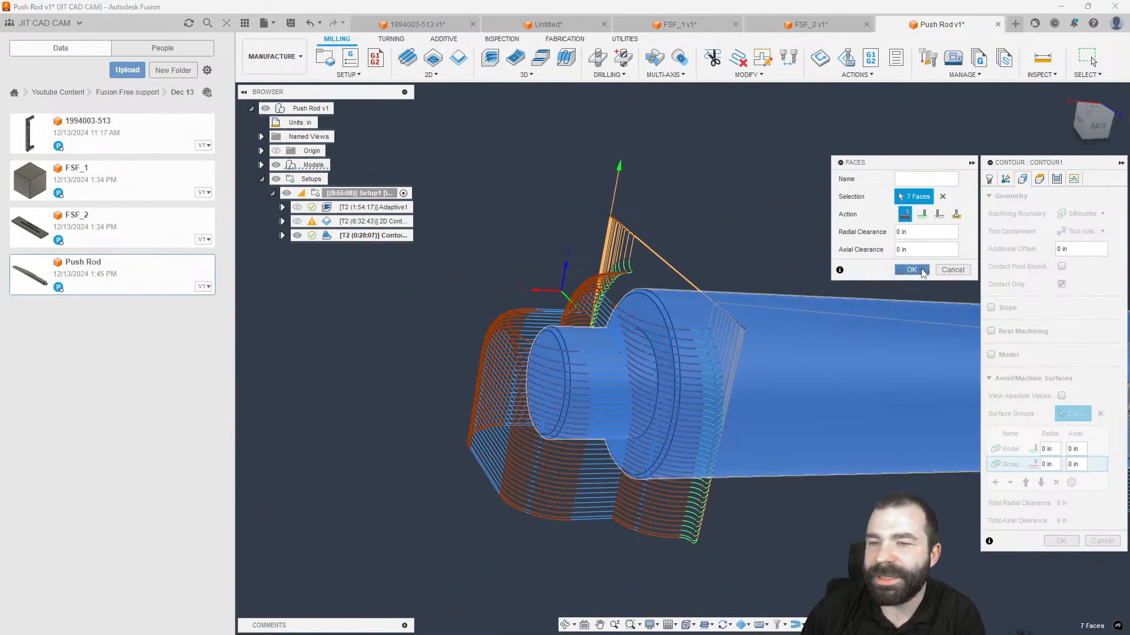
click(911, 269)
scroll(531, 333, down, 2)
click(1061, 540)
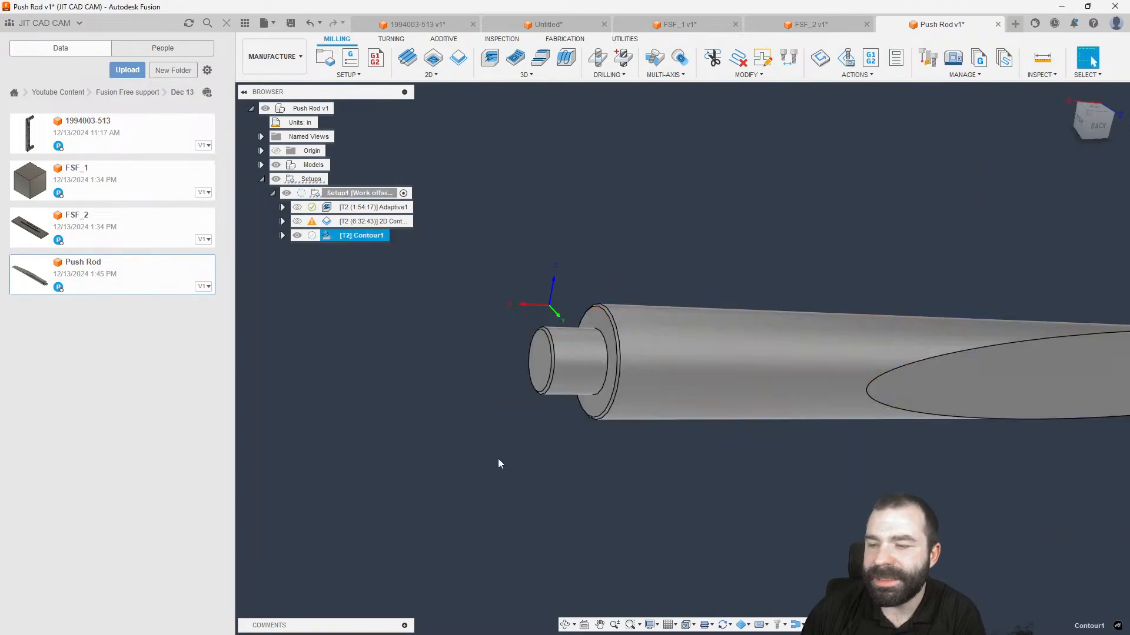
Inspect the regenerated 3D Contour toolpath along the slanted flat face and at the stepped end.
scroll(525, 459, down, 3)
scroll(913, 418, up, 4)
shift+middle_drag(913, 418, 899, 398)
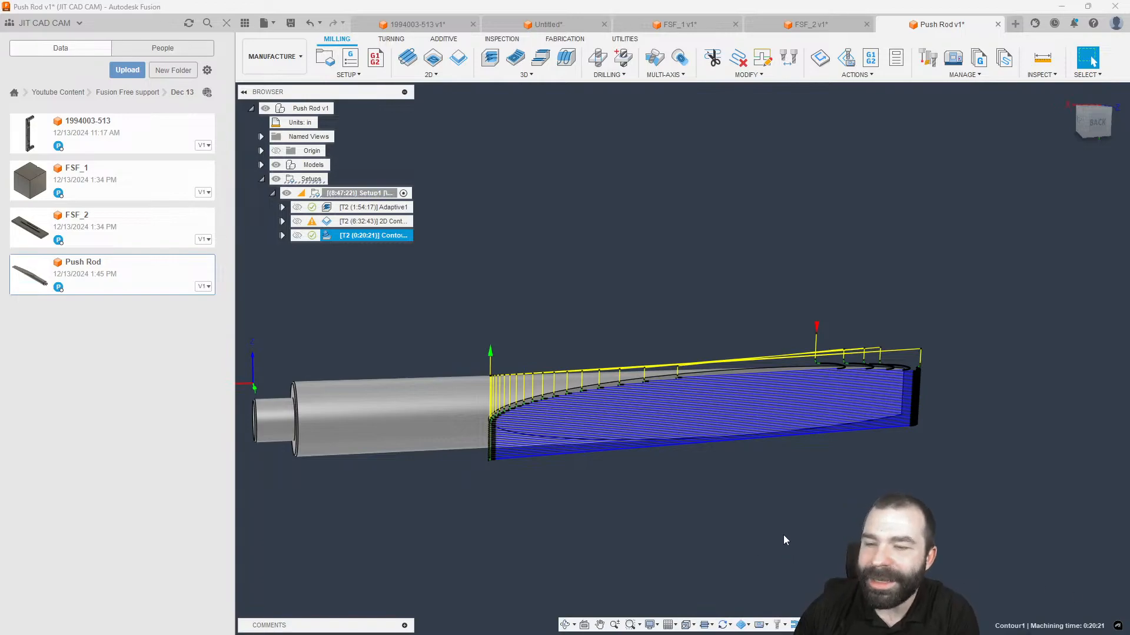
scroll(782, 536, down, 2)
mouse_move(775, 535)
shift+middle_down()
mouse_move(882, 583)
mouse_move(778, 546)
shift+middle_up()
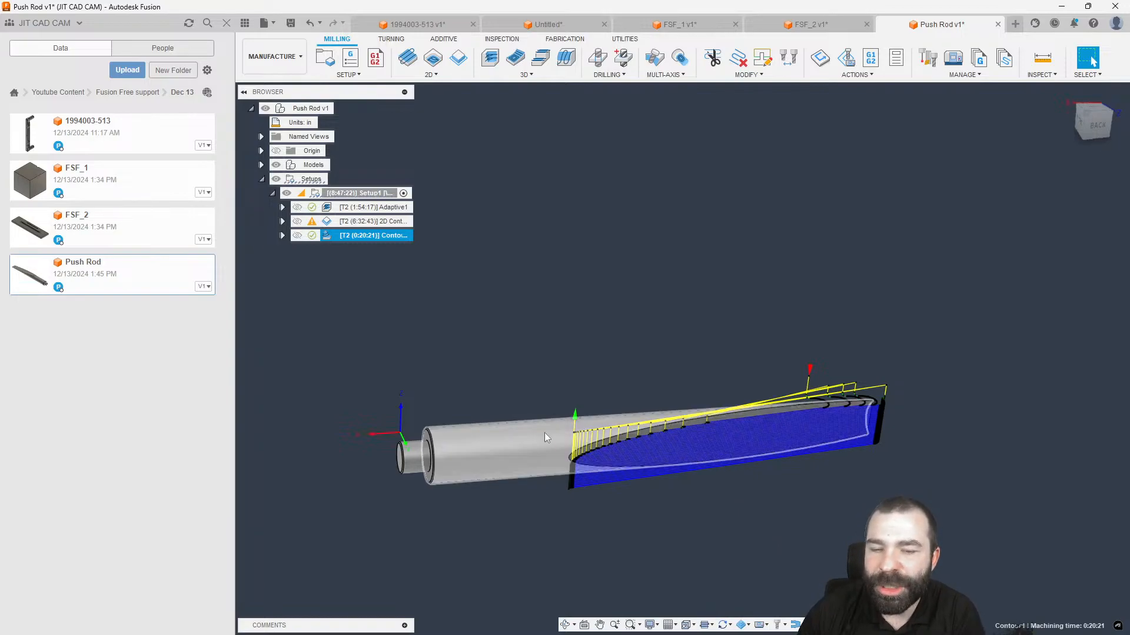
click(576, 340)
Switch to the Design workspace and show the origin planes of the push rod.
click(274, 57)
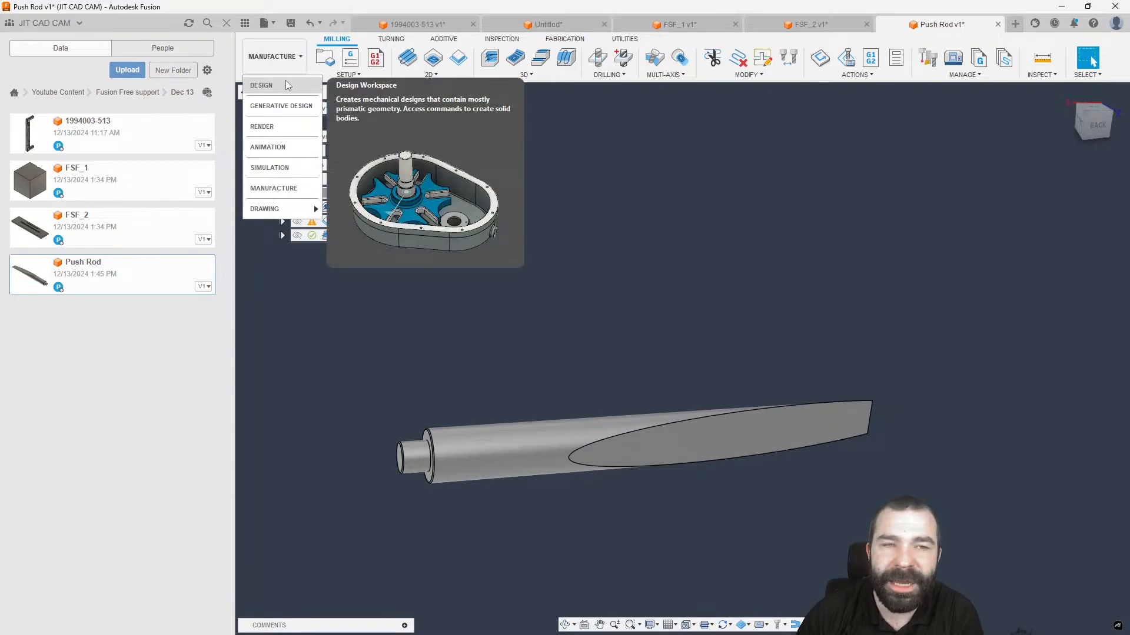
click(287, 77)
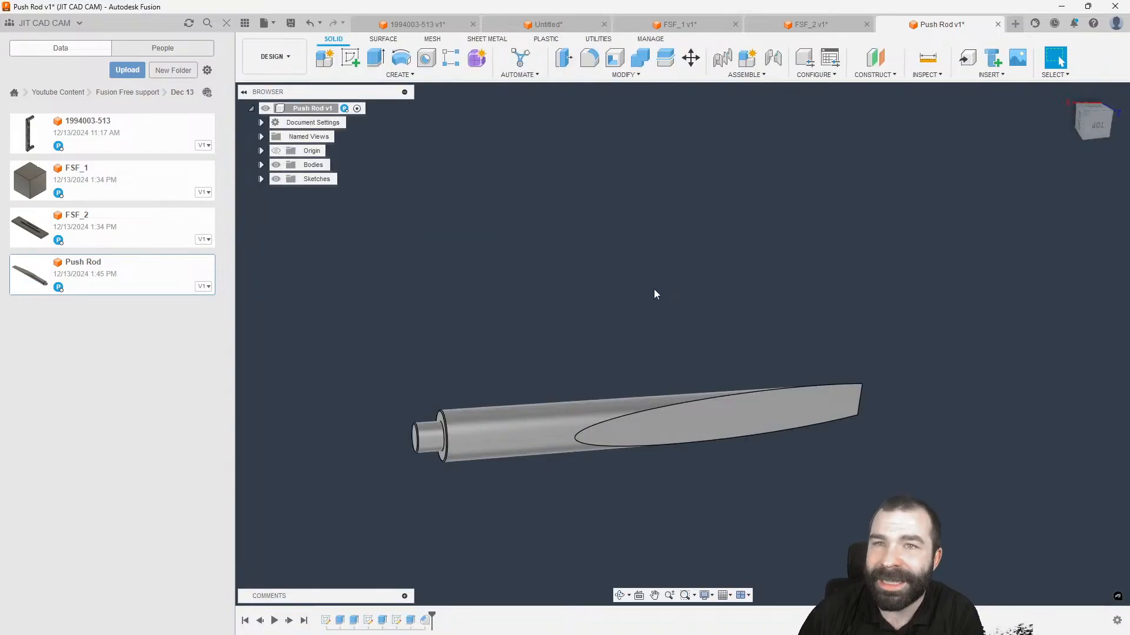
click(276, 150)
shift+middle_drag(493, 346, 463, 322)
shift+middle_drag(444, 388, 392, 373)
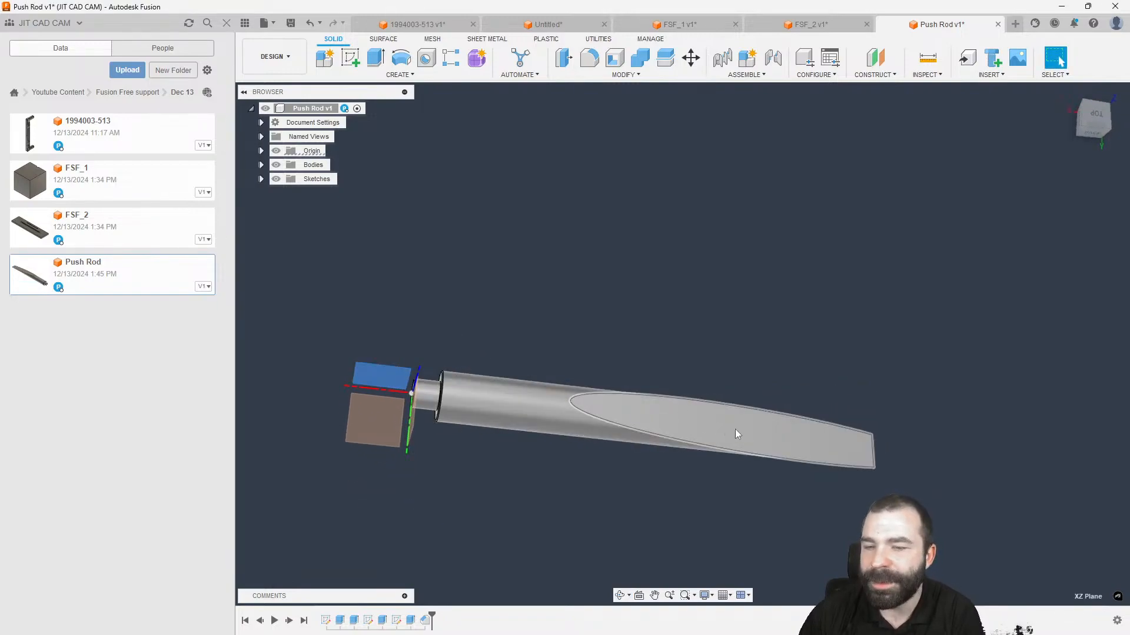
Split the push rod body lengthwise using the XZ origin plane as the splitting tool.
click(752, 75)
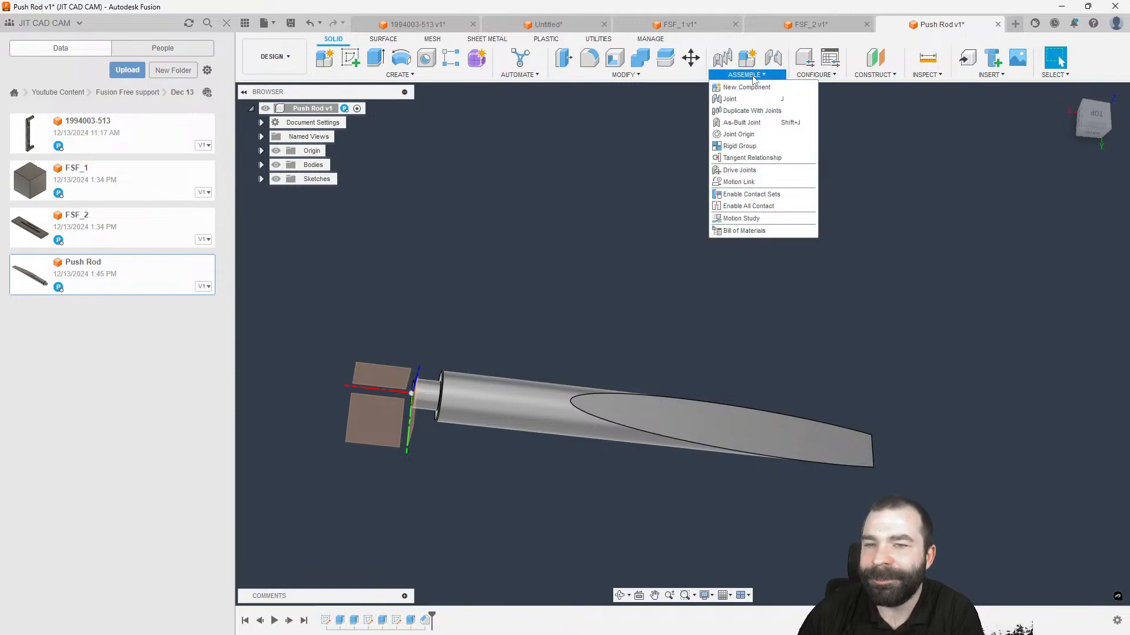
mouse_move(626, 75)
click(580, 204)
click(570, 400)
click(1069, 198)
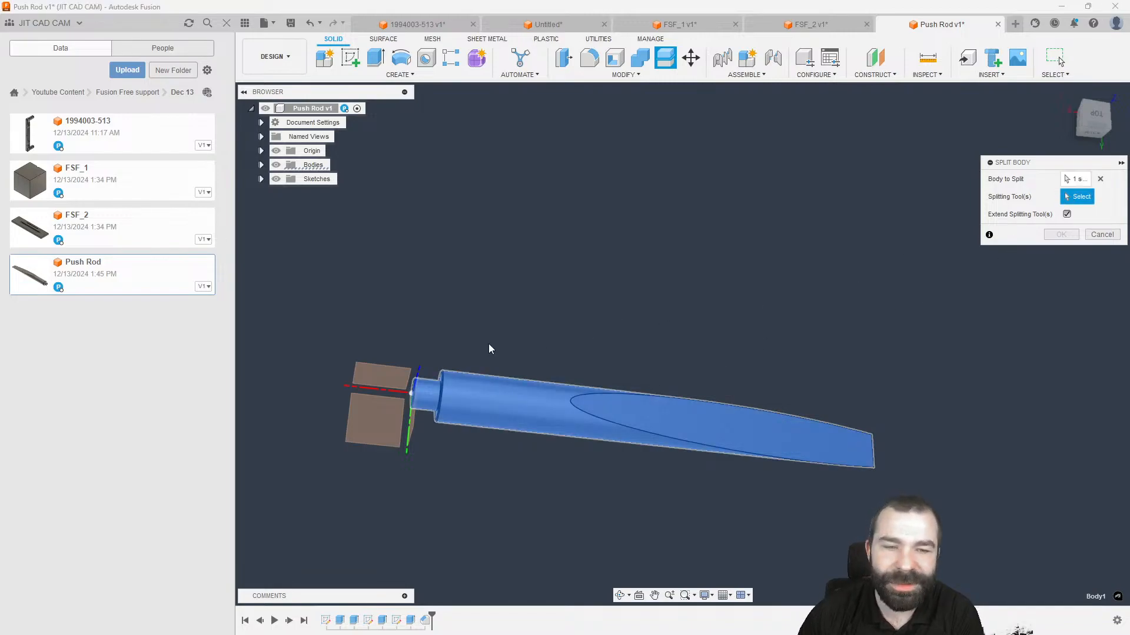
click(398, 380)
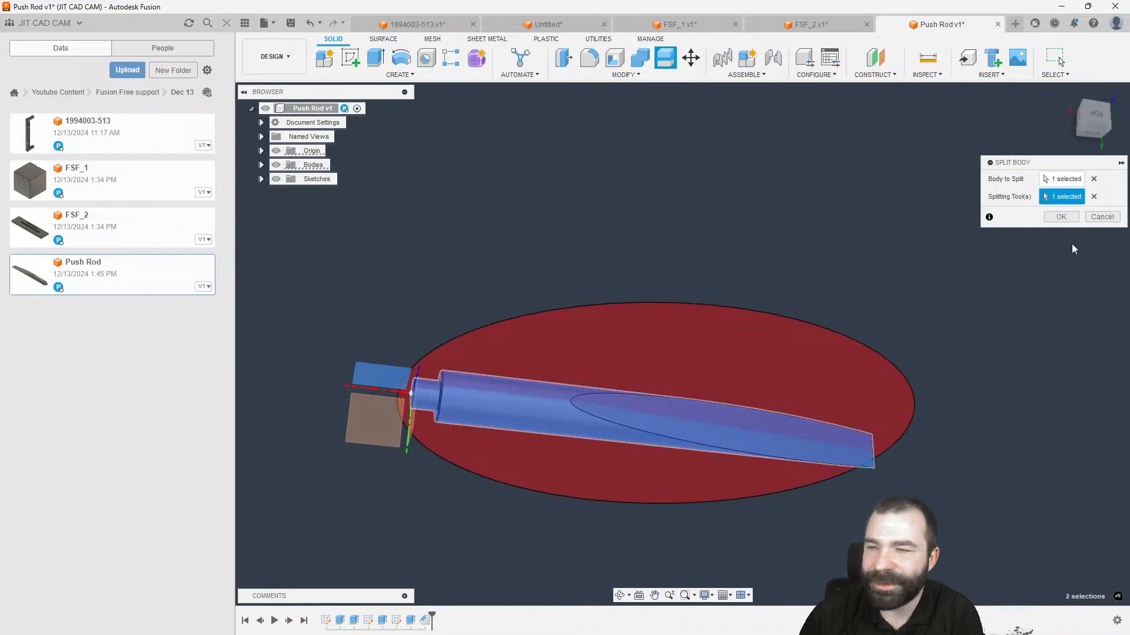
click(1062, 217)
Hide Body1 to expose the lengthwise cut face, and examine the slanted flat's centre edge.
shift+middle_drag(724, 236, 665, 315)
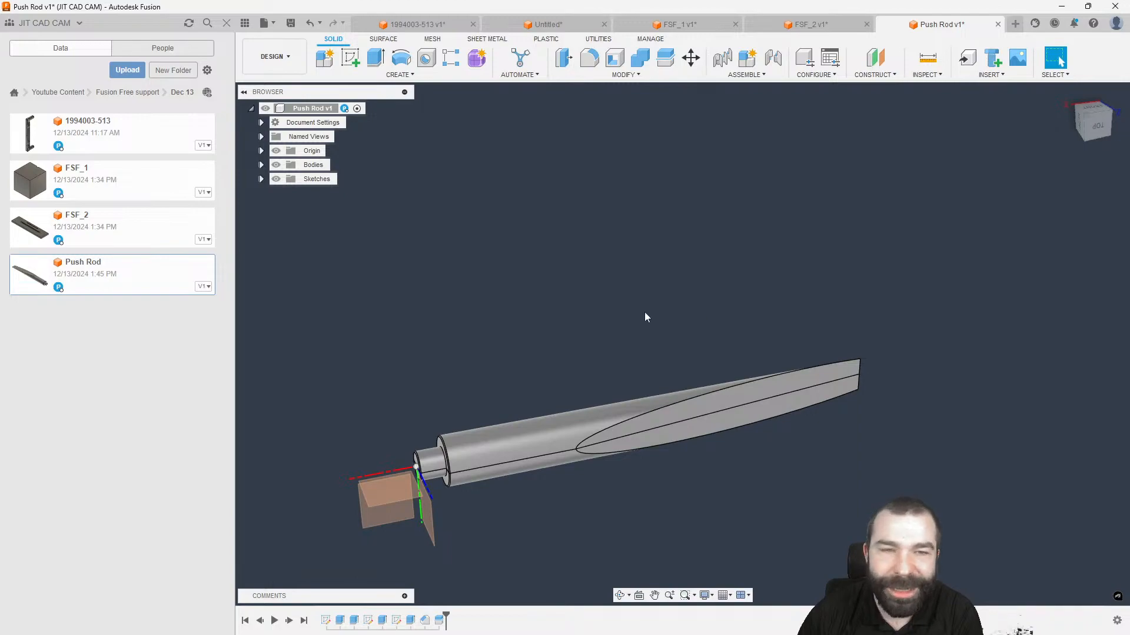
click(262, 165)
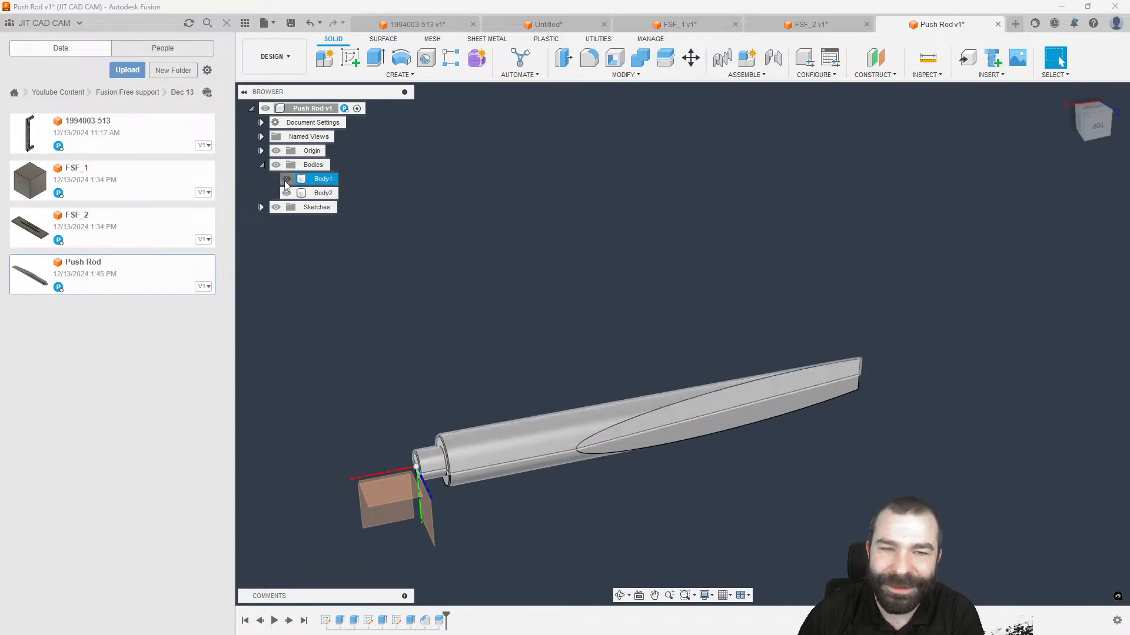
click(287, 179)
click(321, 193)
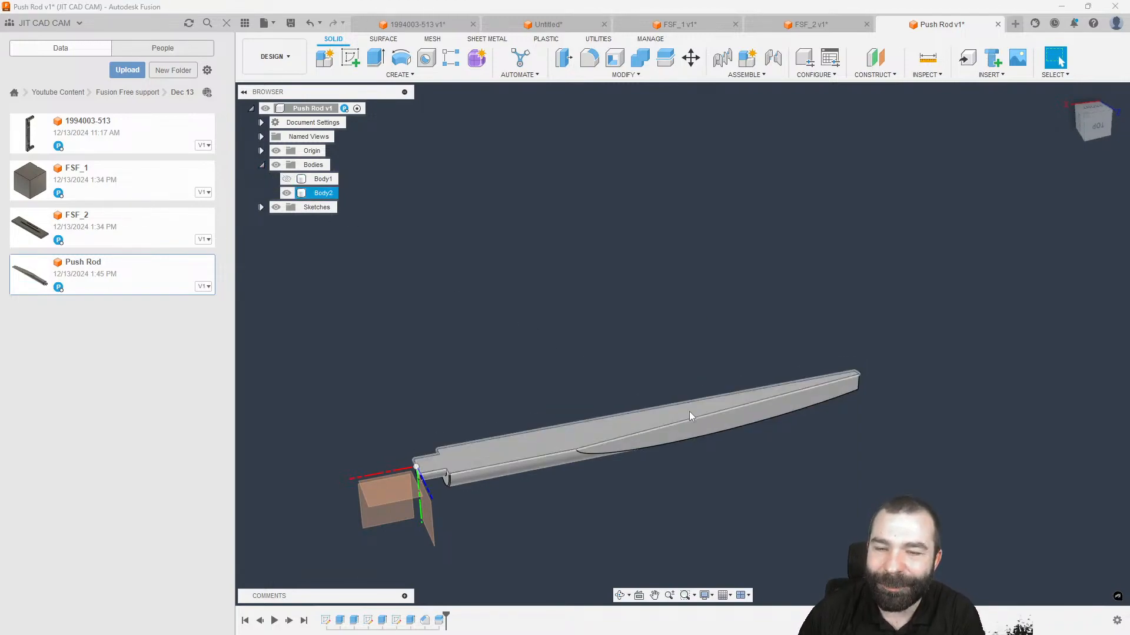
click(697, 418)
shift+middle_drag(696, 419, 722, 495)
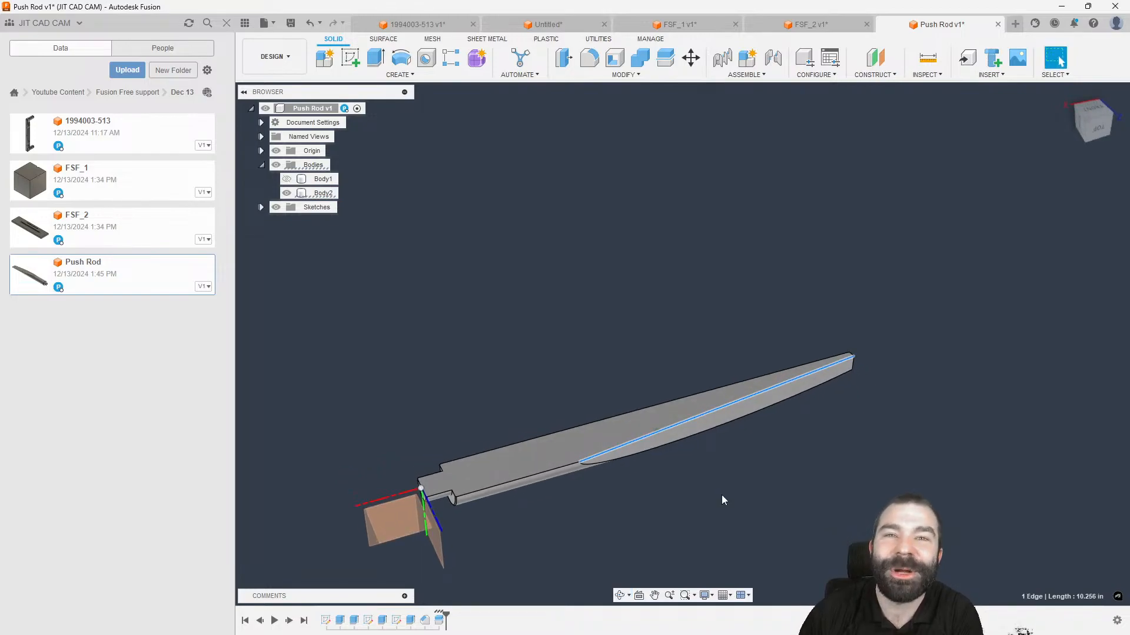
click(521, 348)
click(287, 179)
click(286, 179)
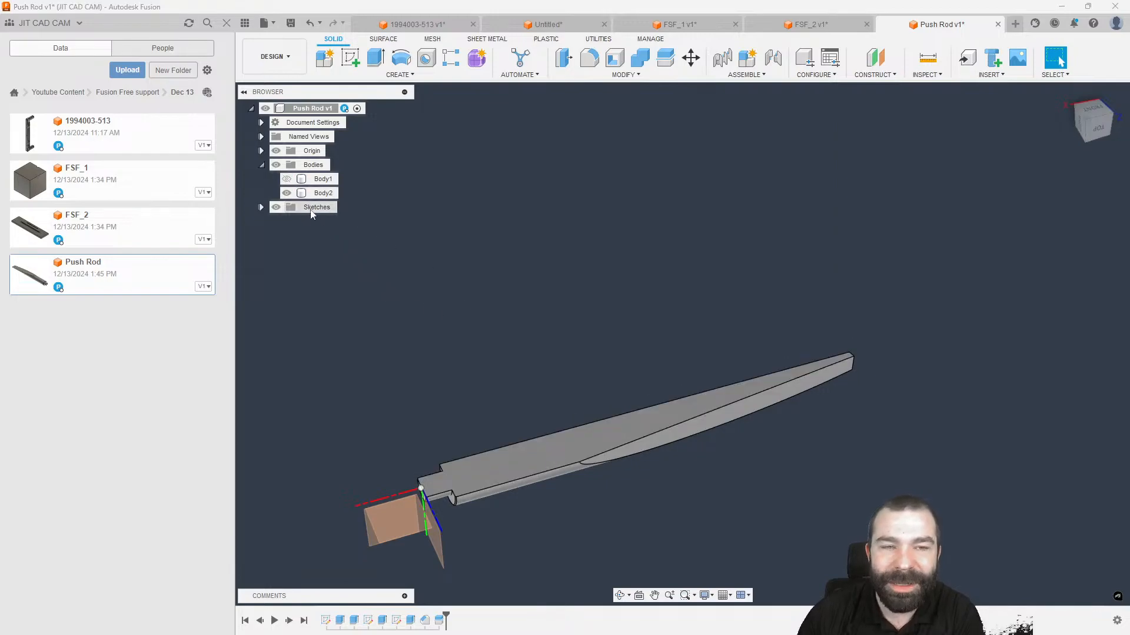
Hide the origin and sketch a line on the cut face along the full slanted edge up to the thin tip.
click(276, 150)
click(350, 57)
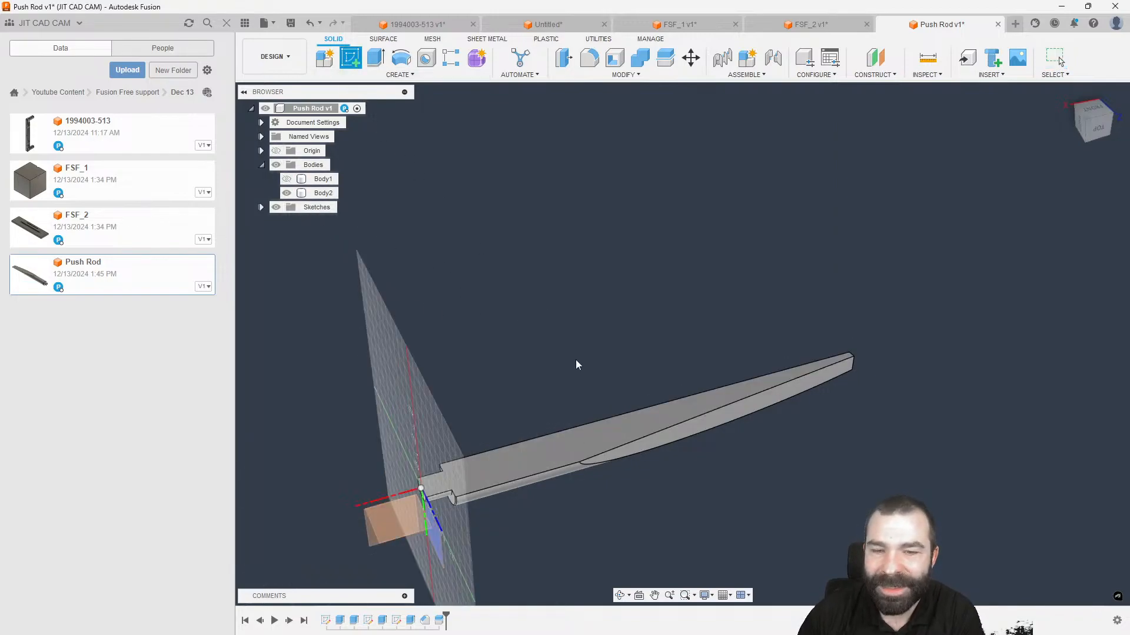
click(609, 432)
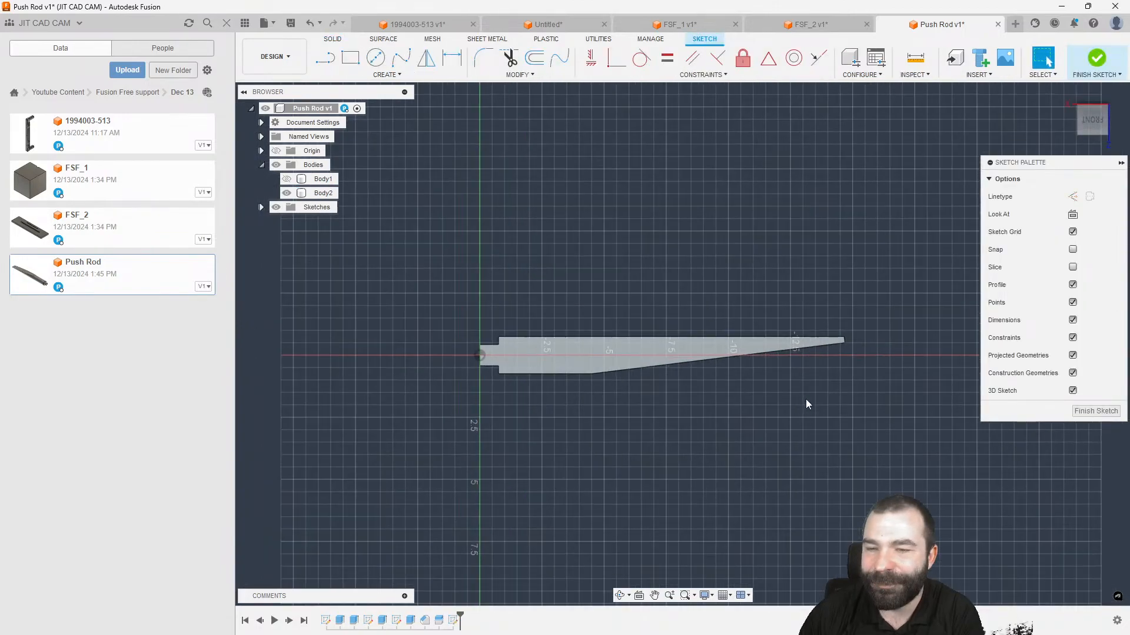
click(326, 58)
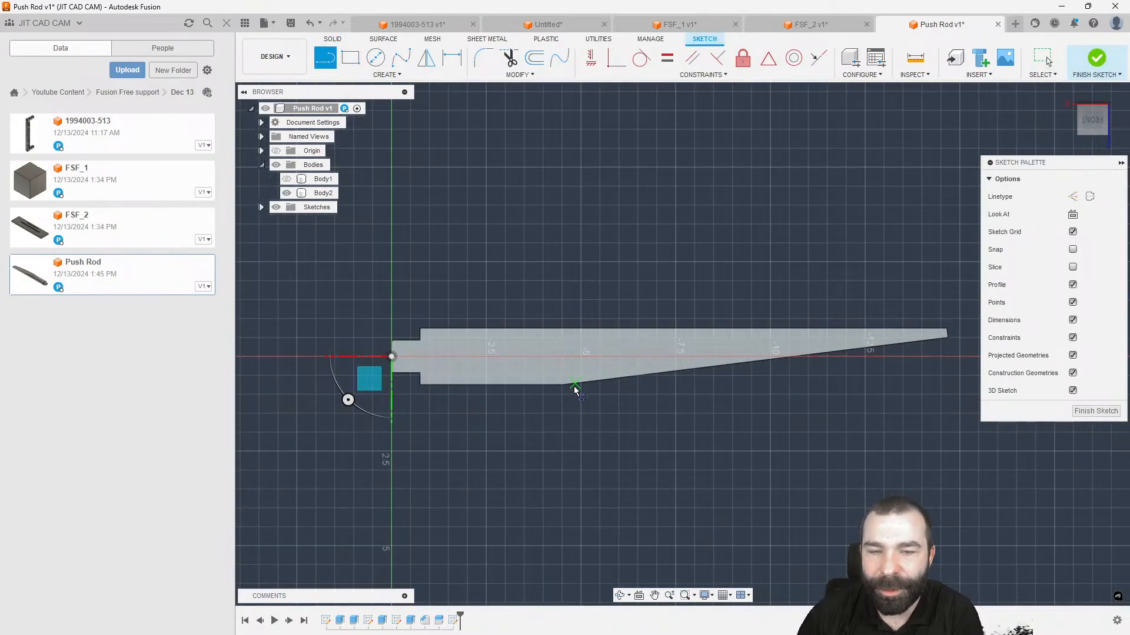
click(569, 386)
scroll(949, 342, up, 1)
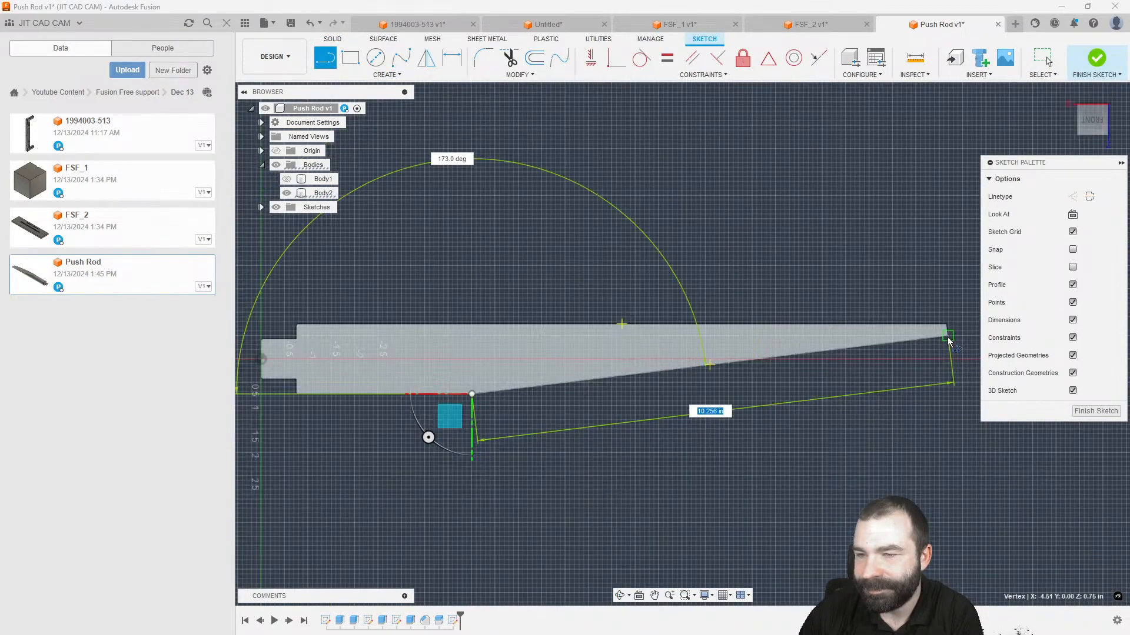
click(948, 336)
click(1088, 414)
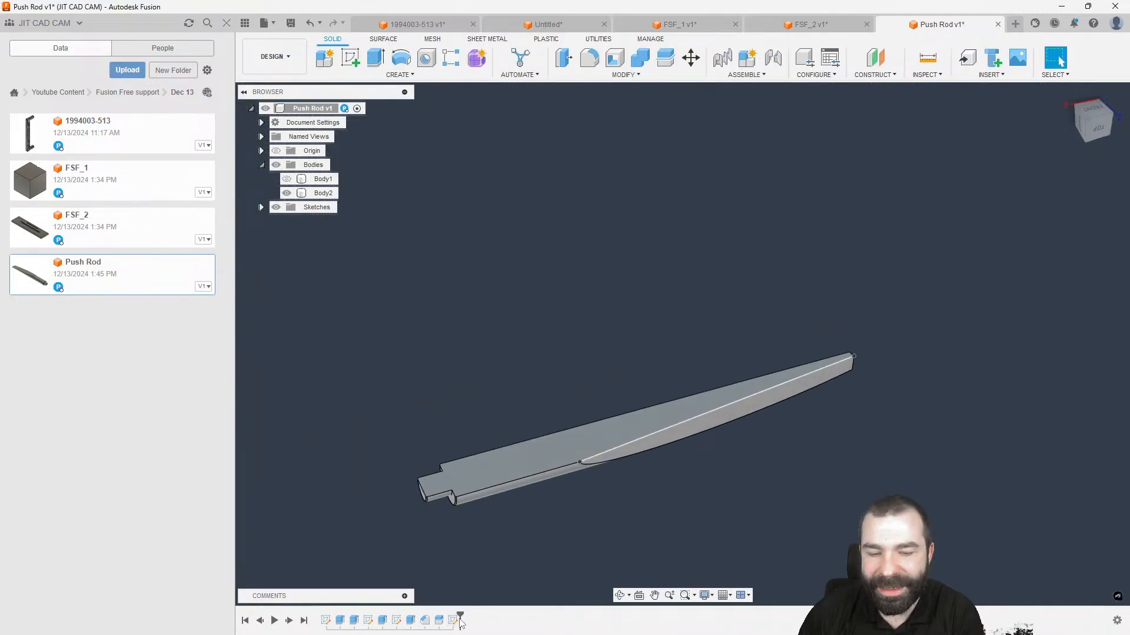
Show Body1 again and join Body1 and Body2 into one body with Combine.
click(287, 179)
click(642, 58)
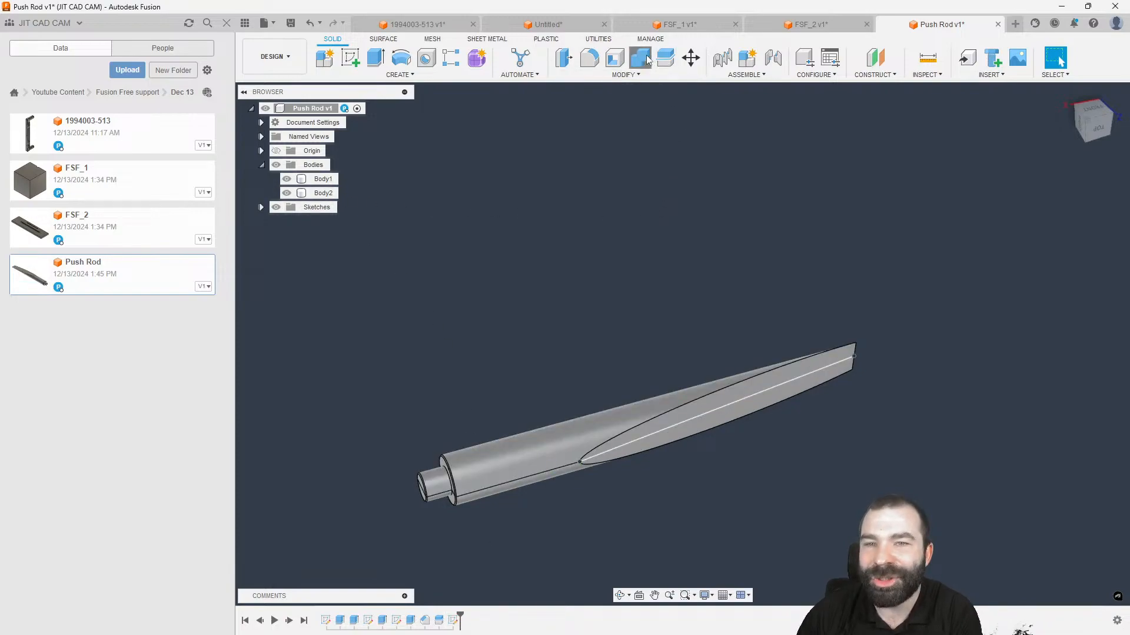
click(323, 179)
click(323, 193)
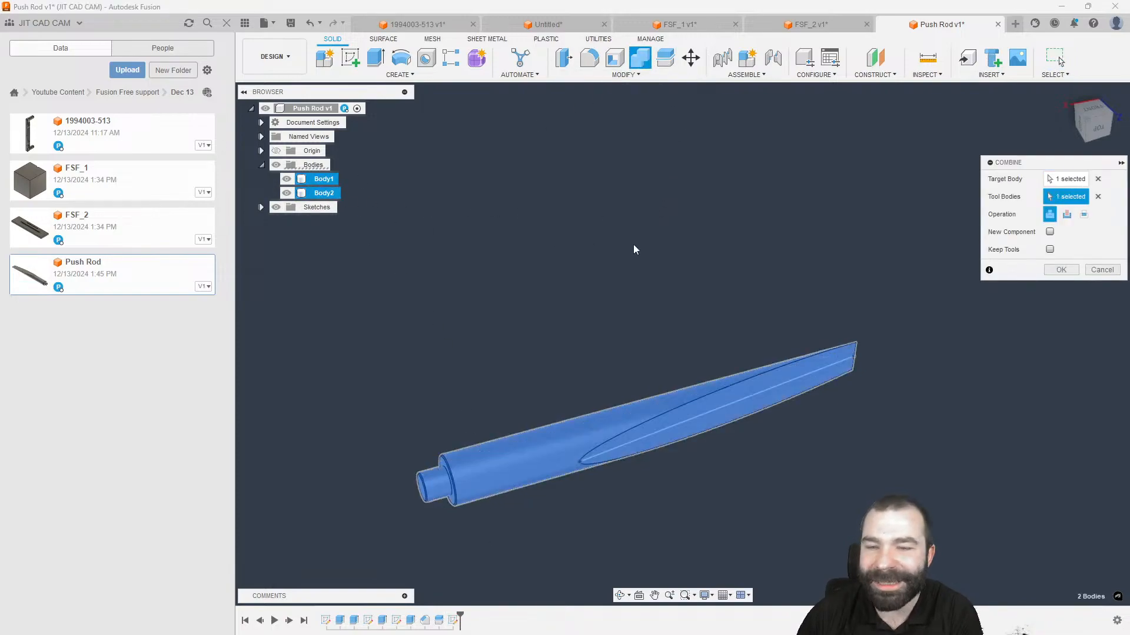
click(1061, 270)
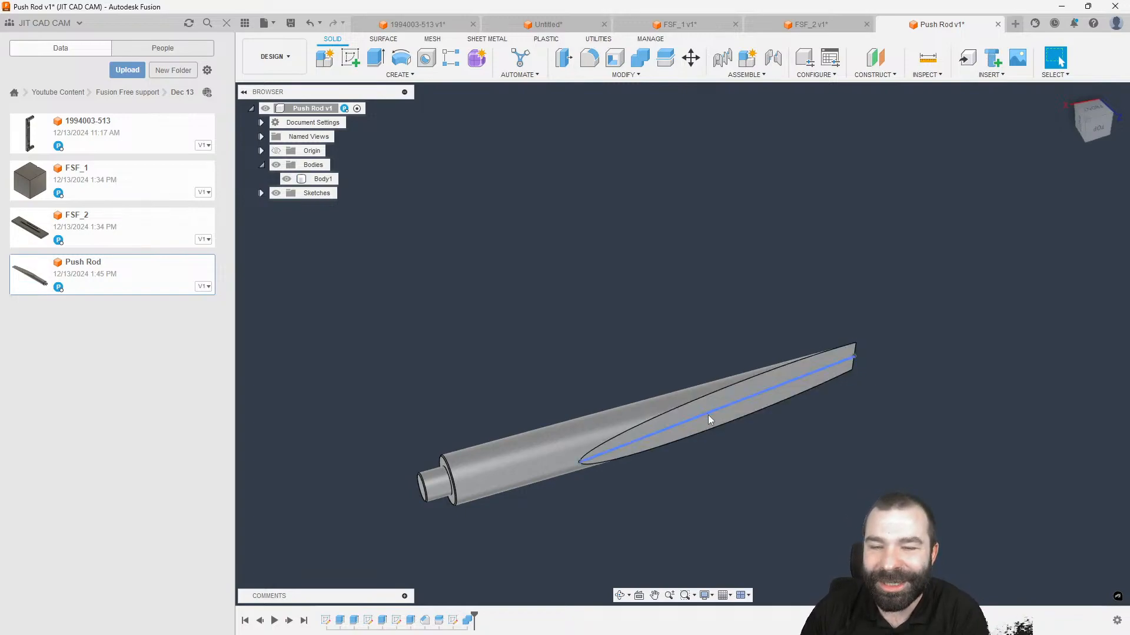
Switch to the Manufacture workspace and check that Setup1 uses the joined body as its model.
click(274, 56)
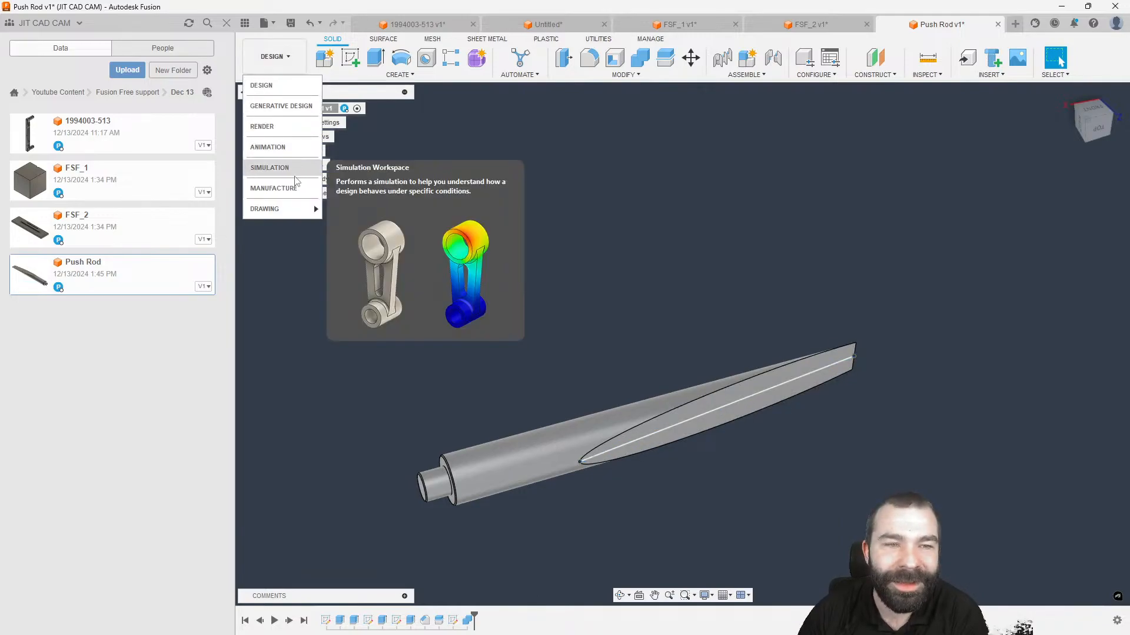
click(286, 188)
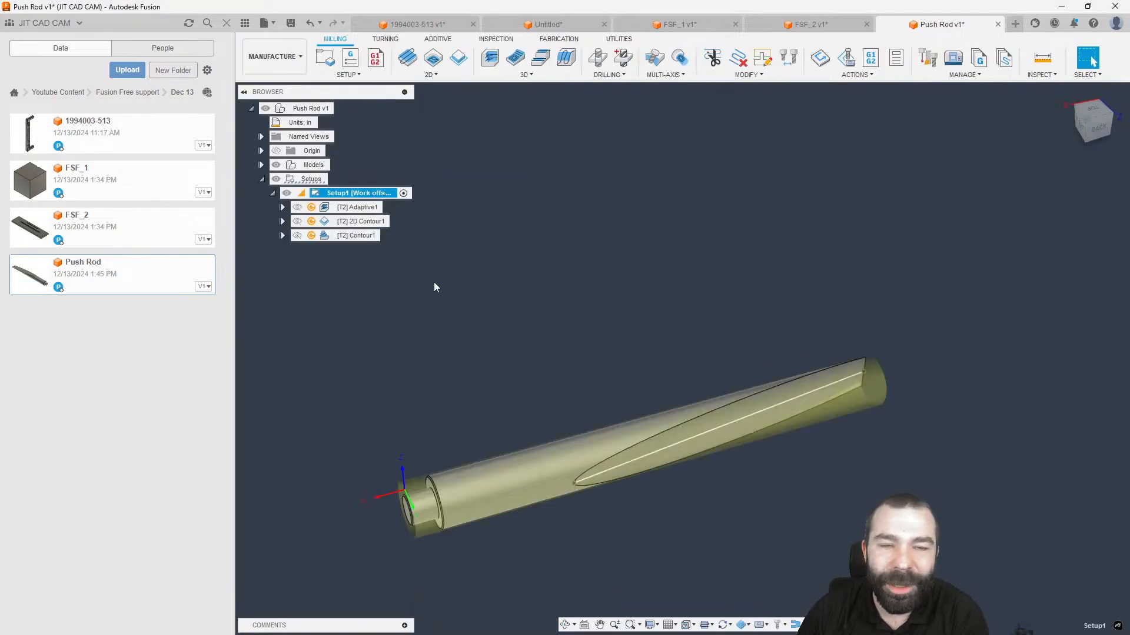
double_click(326, 194)
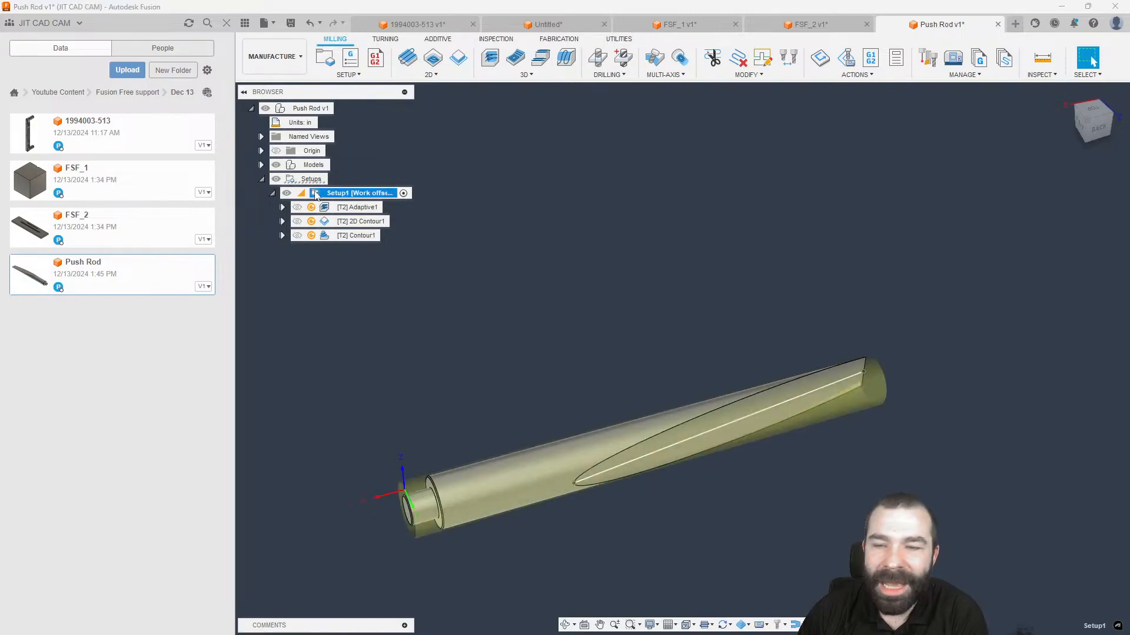
click(1073, 469)
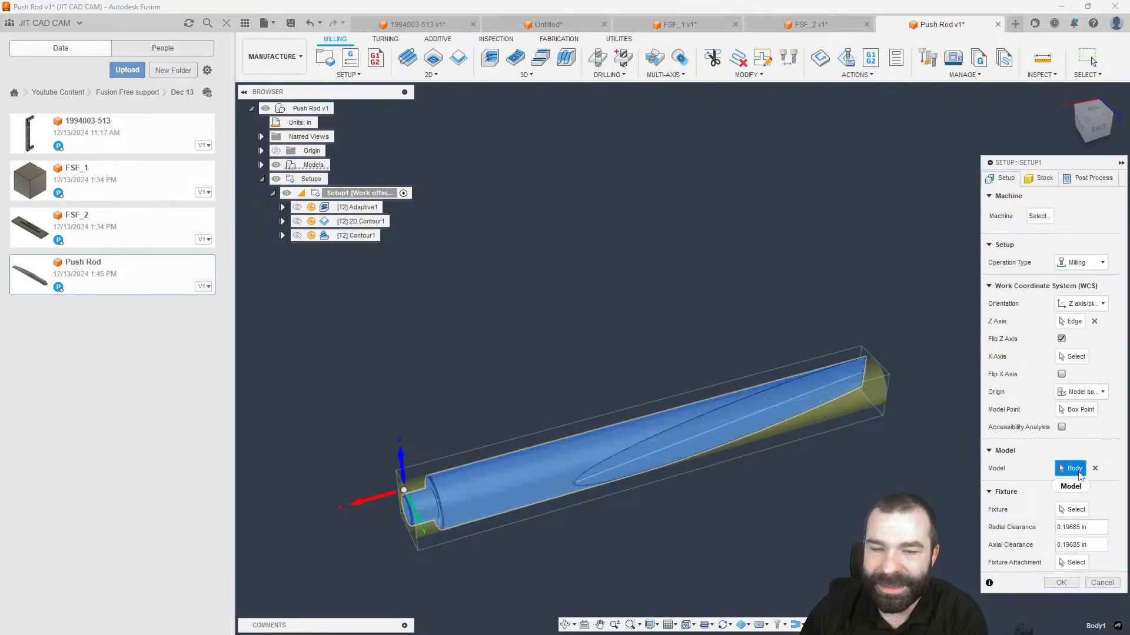
shift+middle_drag(895, 465, 852, 453)
click(1061, 582)
shift+middle_drag(723, 465, 788, 412)
shift+middle_drag(698, 346, 627, 358)
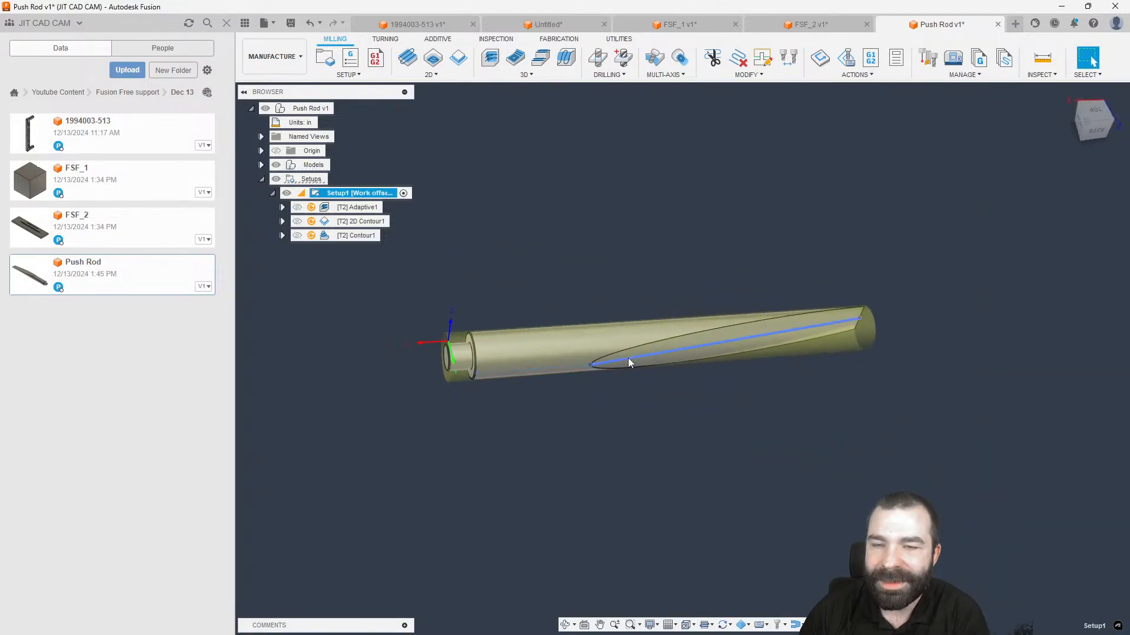
Create a 2D Contour operation with the sketched line along the slanted flat as its contour.
click(580, 179)
click(458, 62)
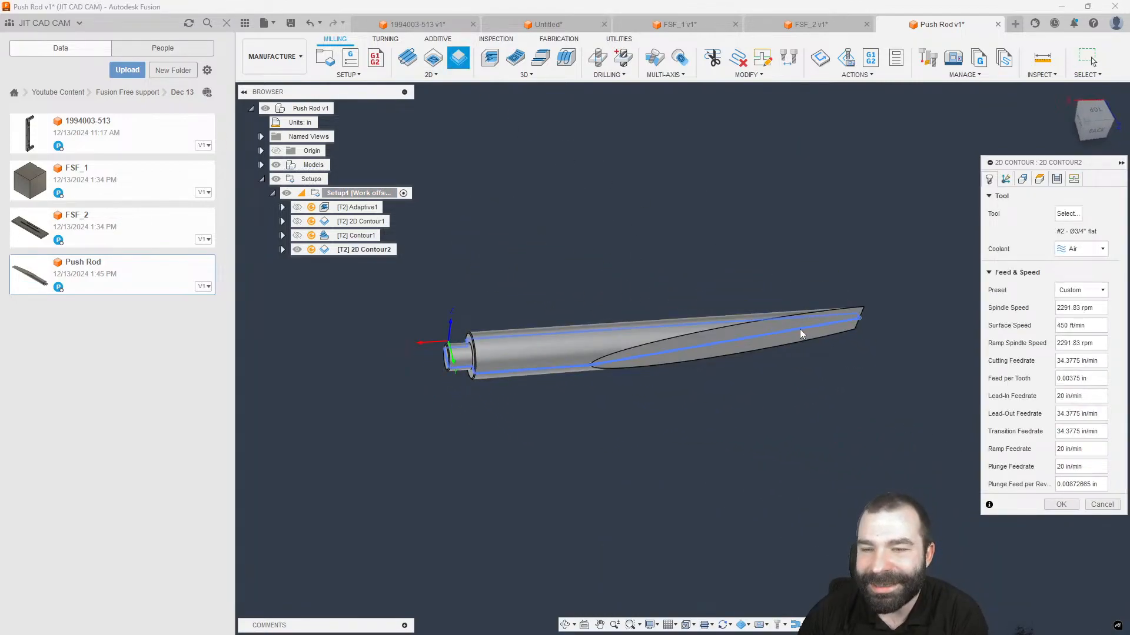
scroll(799, 331, up, 3)
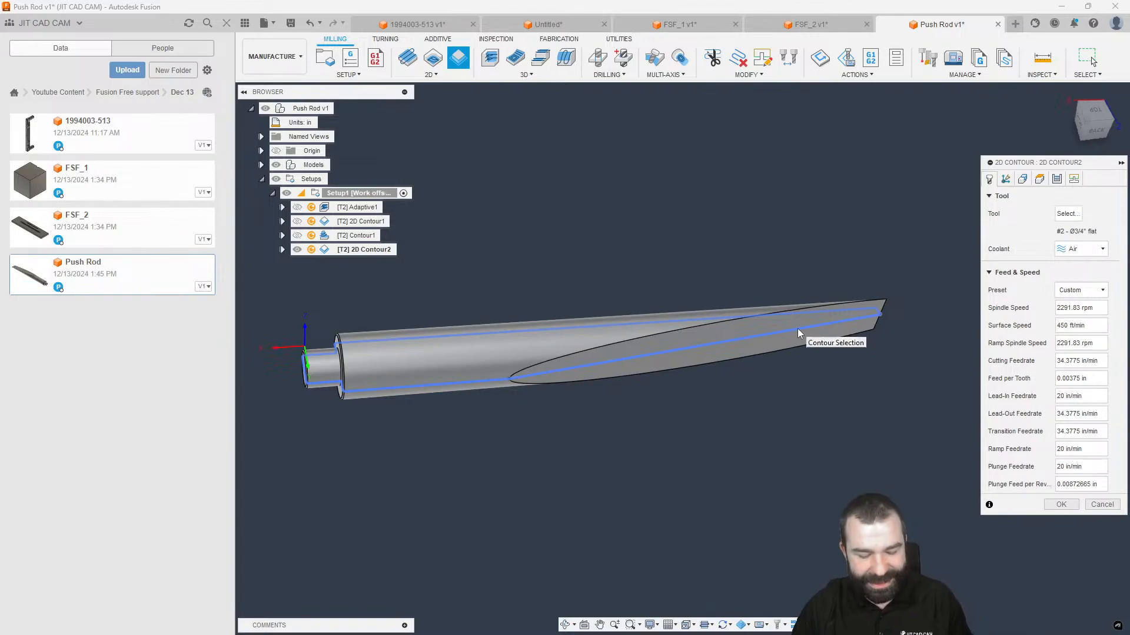
click(798, 332)
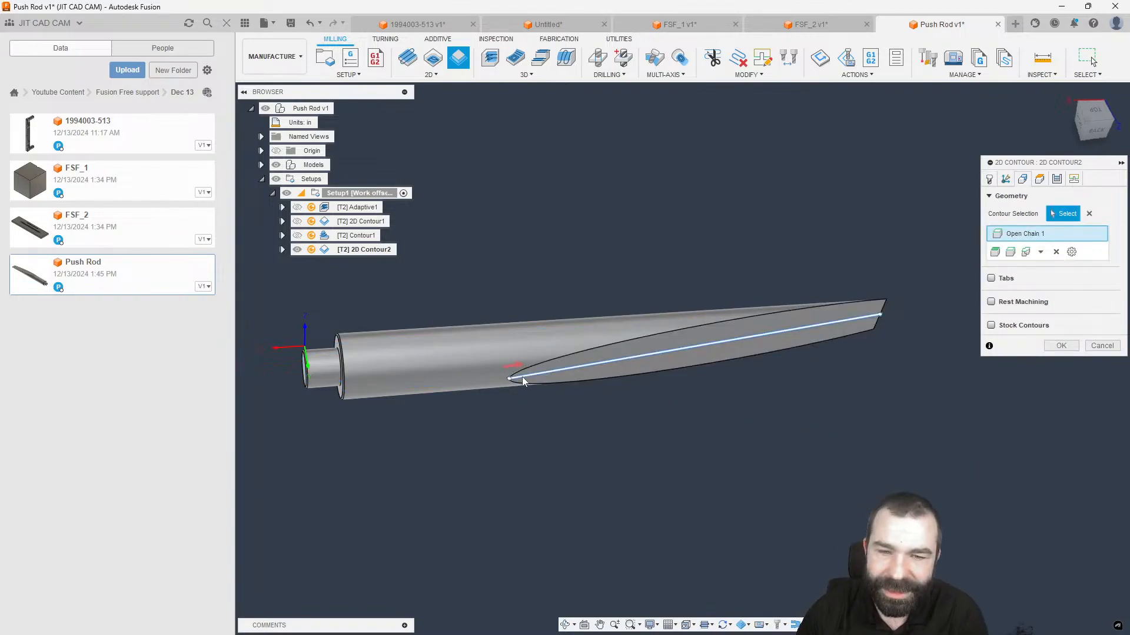
Reverse the contour chain, set its start extension length to .25 in, and generate the 2D Contour toolpath.
double_click(1042, 234)
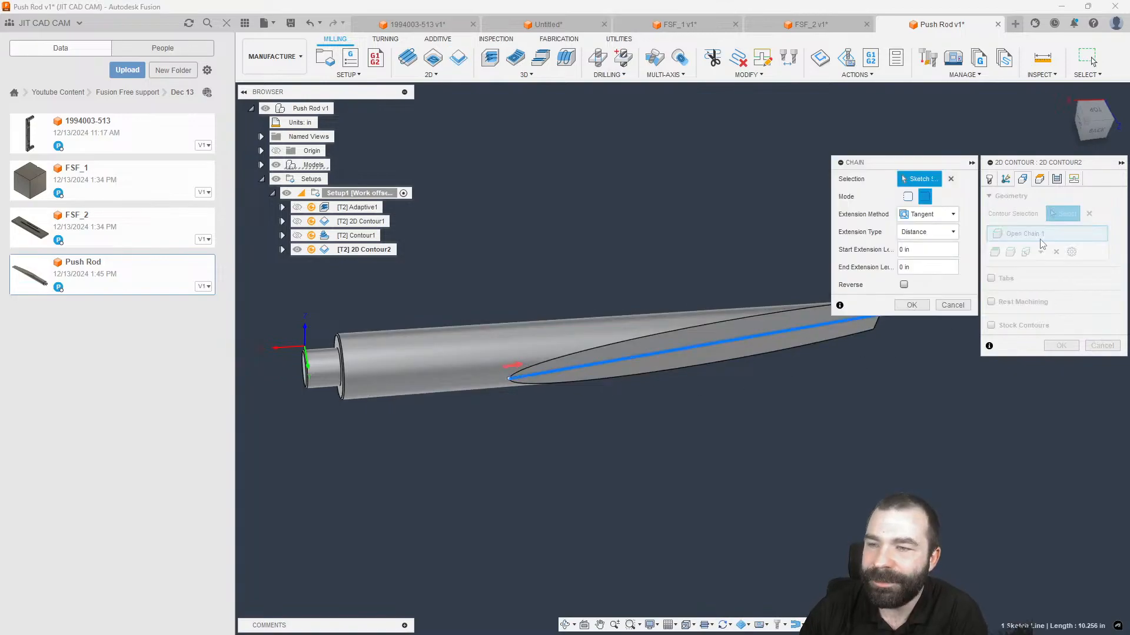
scroll(799, 415, down, 2)
shift+middle_drag(798, 415, 785, 440)
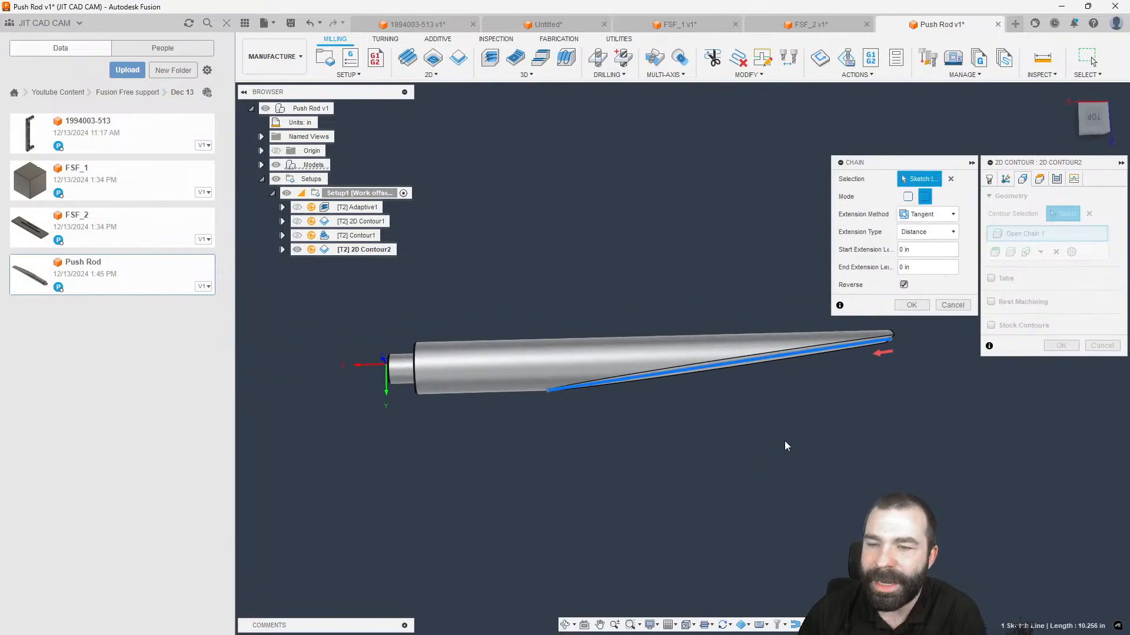
click(922, 249)
text(.25)
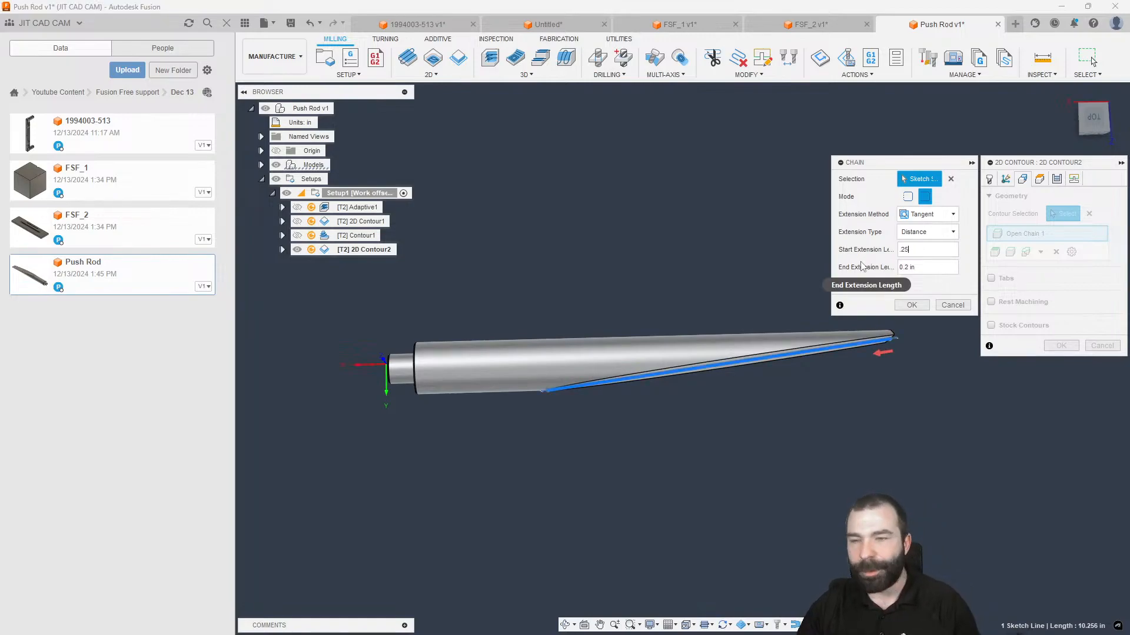
click(911, 304)
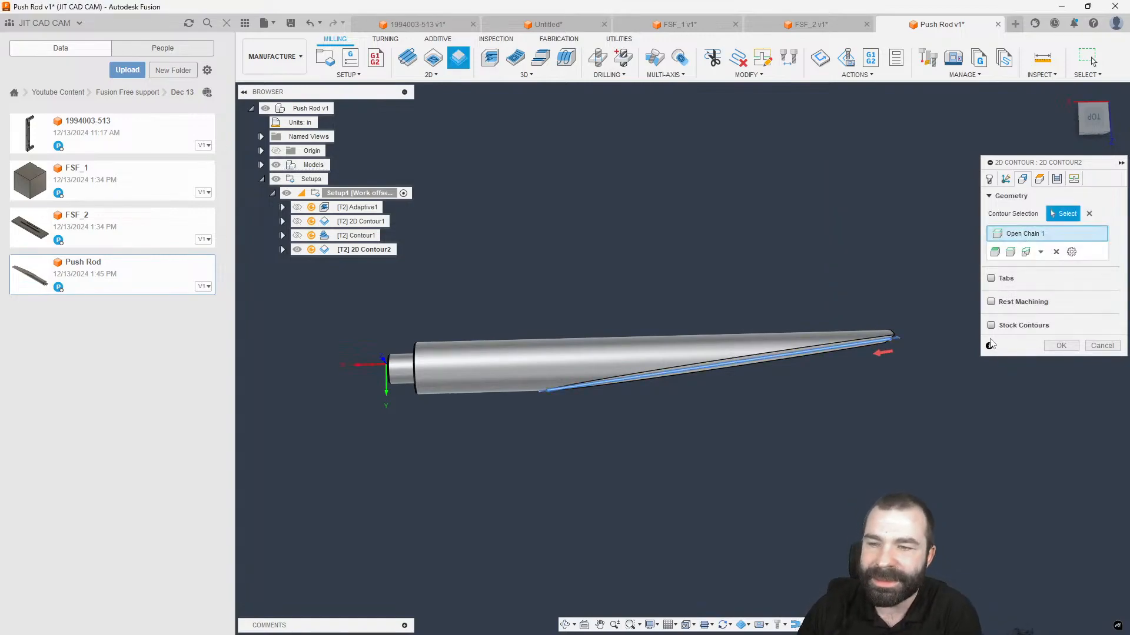
click(1061, 346)
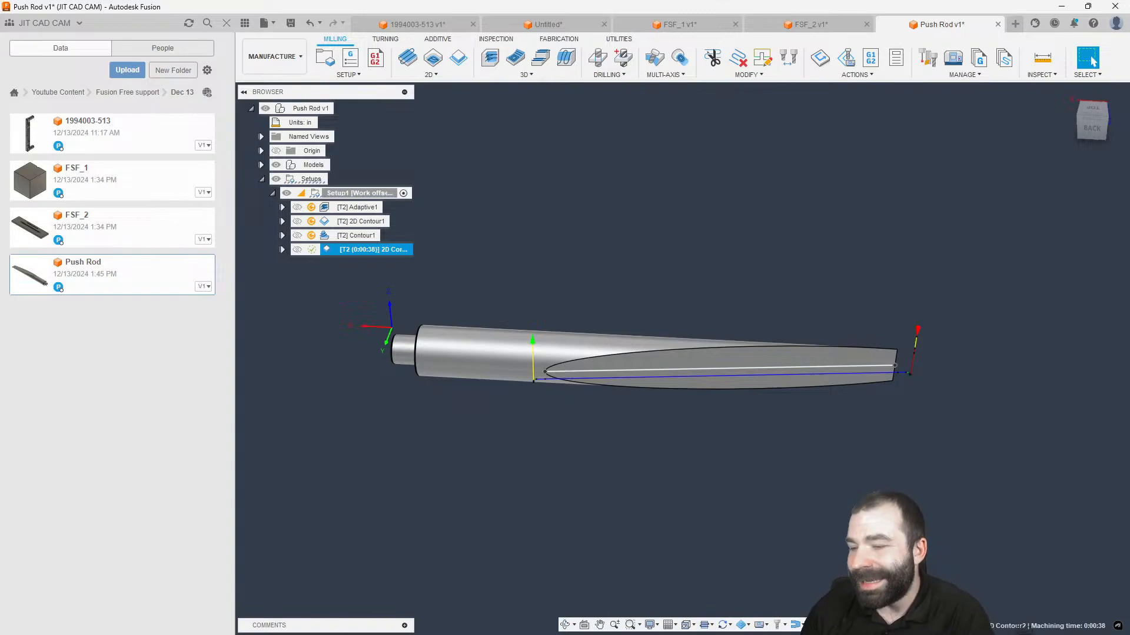
Regenerate the Adaptive1 toolpath.
click(610, 277)
click(338, 208)
mouse_move(610, 232)
shift+middle_down()
mouse_move(735, 265)
mouse_move(756, 238)
mouse_move(677, 235)
mouse_move(649, 324)
mouse_move(590, 235)
shift+middle_up()
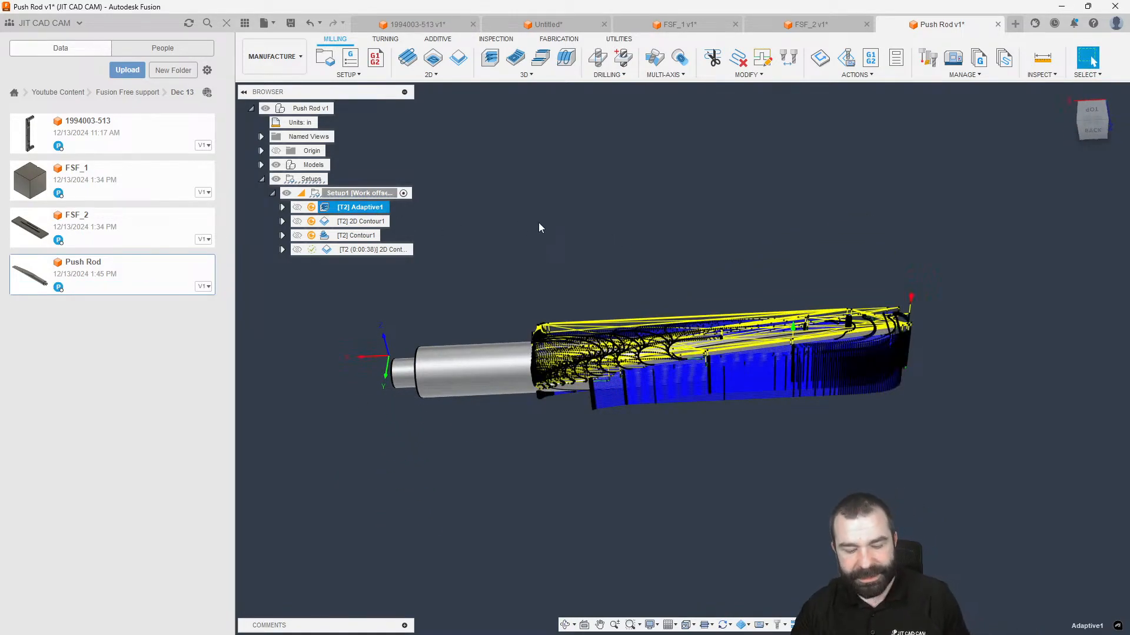
key(ctrl+g)
shift+middle_drag(583, 255, 540, 245)
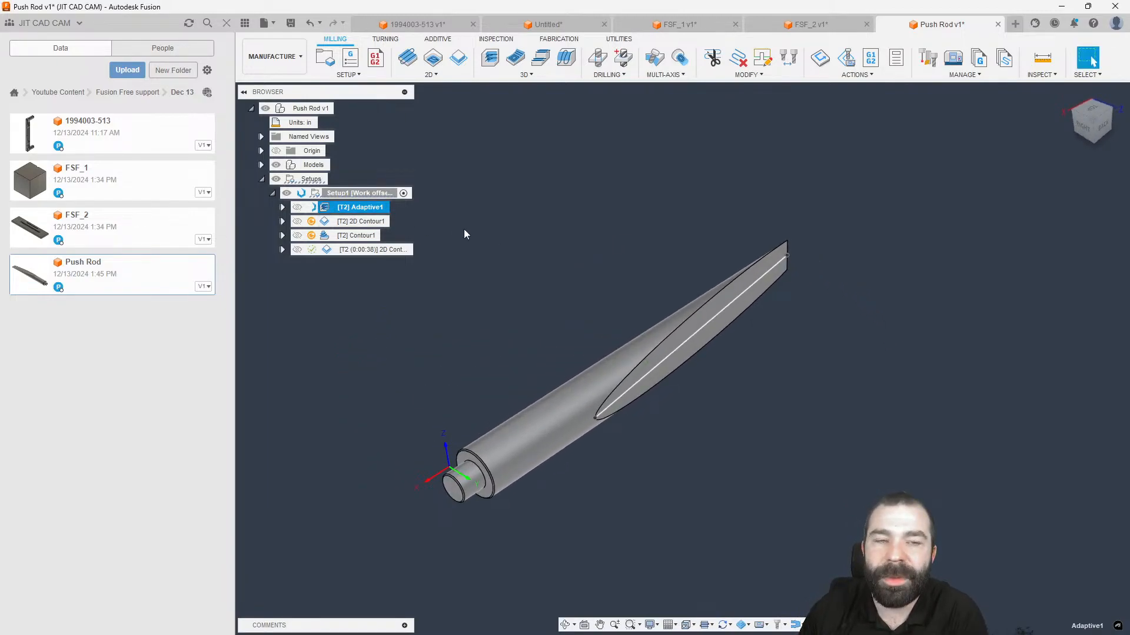
shift+middle_drag(461, 234, 632, 337)
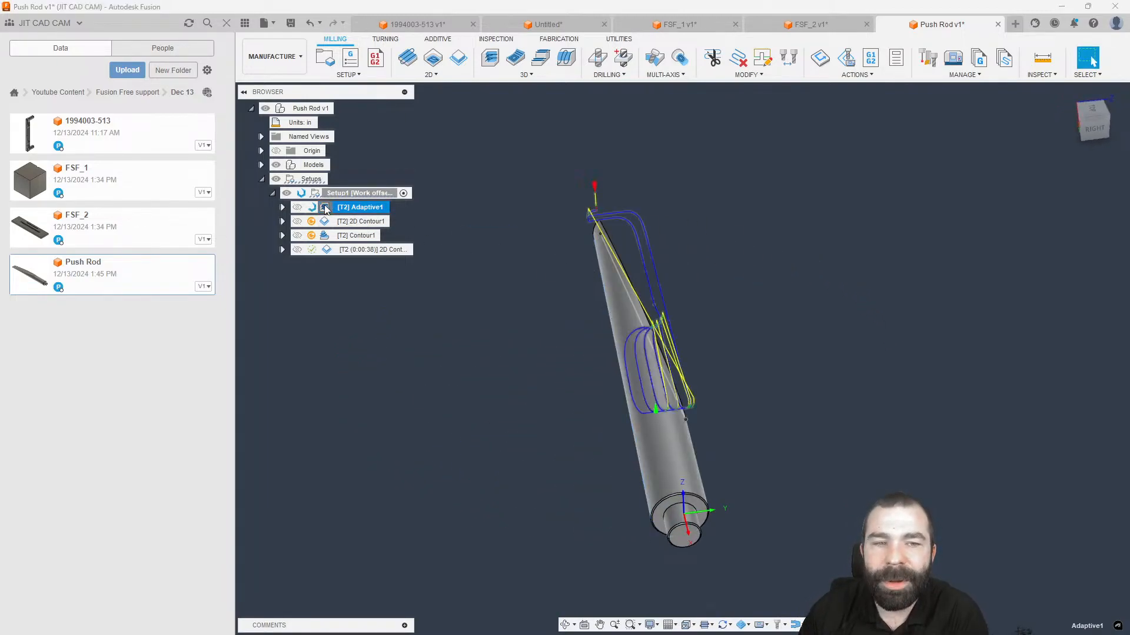
Edit Adaptive1's geometry and turn off its Model surface selection.
double_click(326, 207)
click(1007, 181)
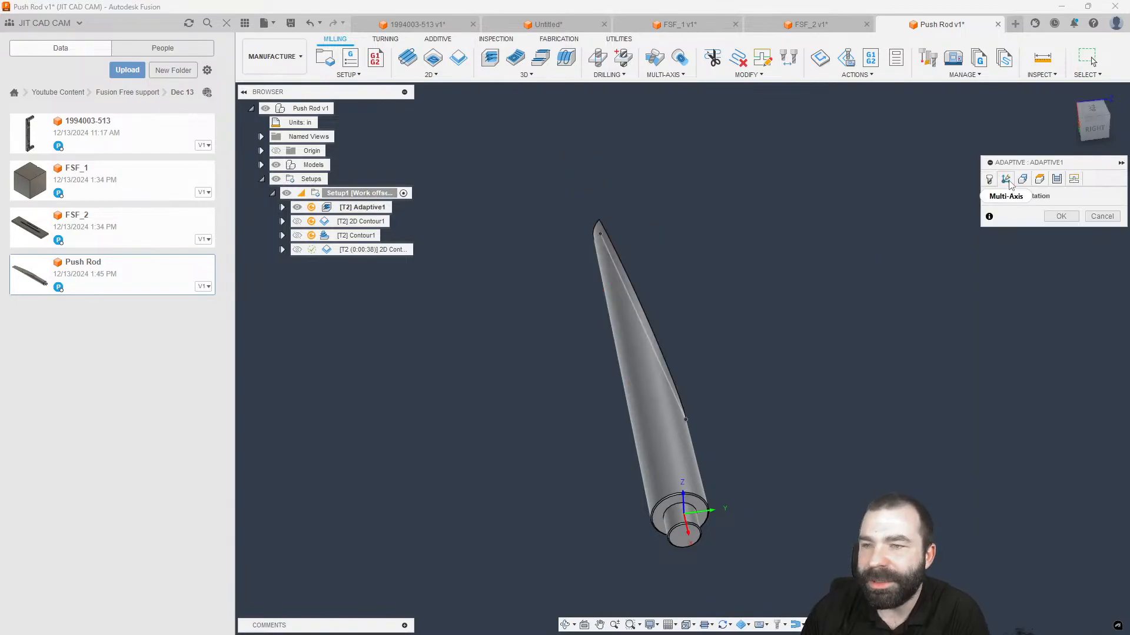
click(1022, 179)
shift+middle_drag(900, 295, 799, 322)
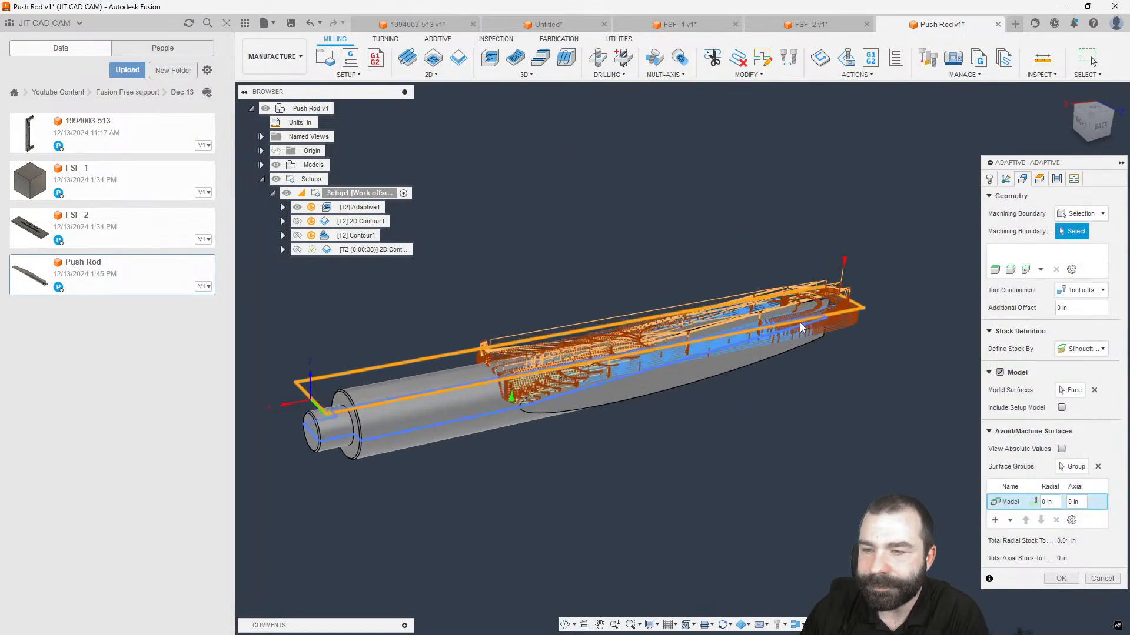
click(1069, 392)
click(1000, 373)
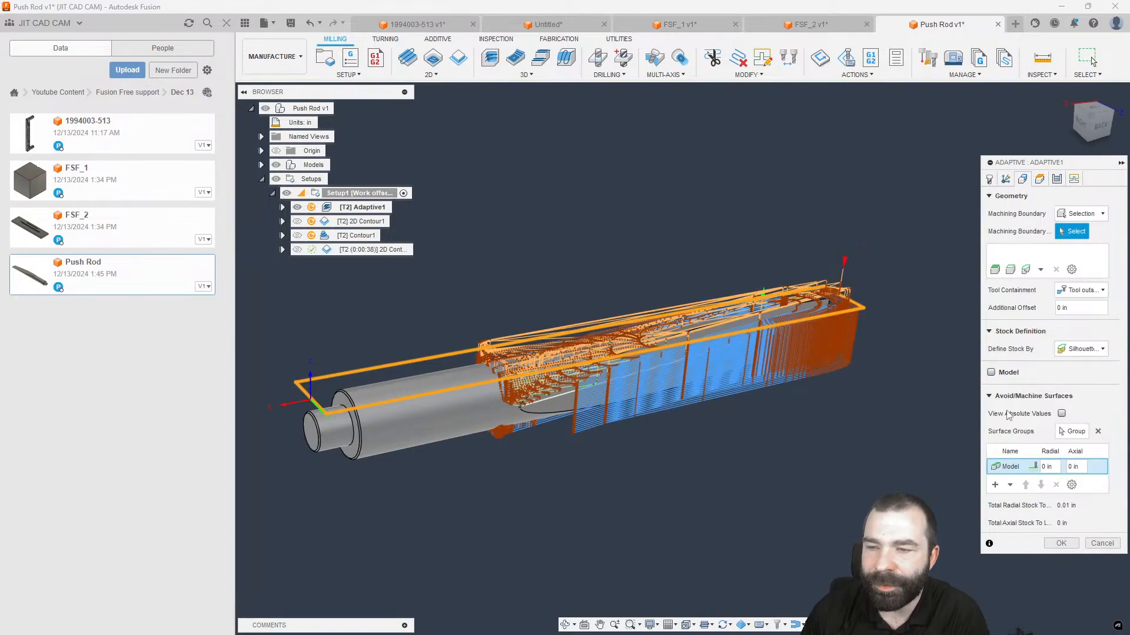
Try defining Adaptive1's stock by Remaining stock and by Model, and look through the model's bodies in the browser.
click(1086, 349)
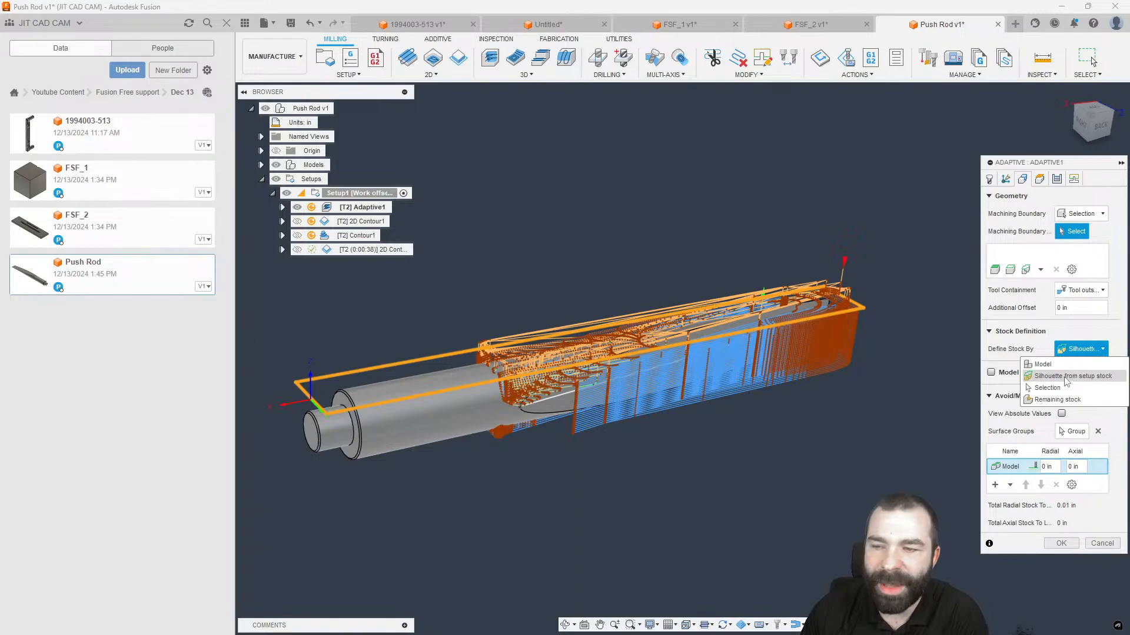
click(1057, 399)
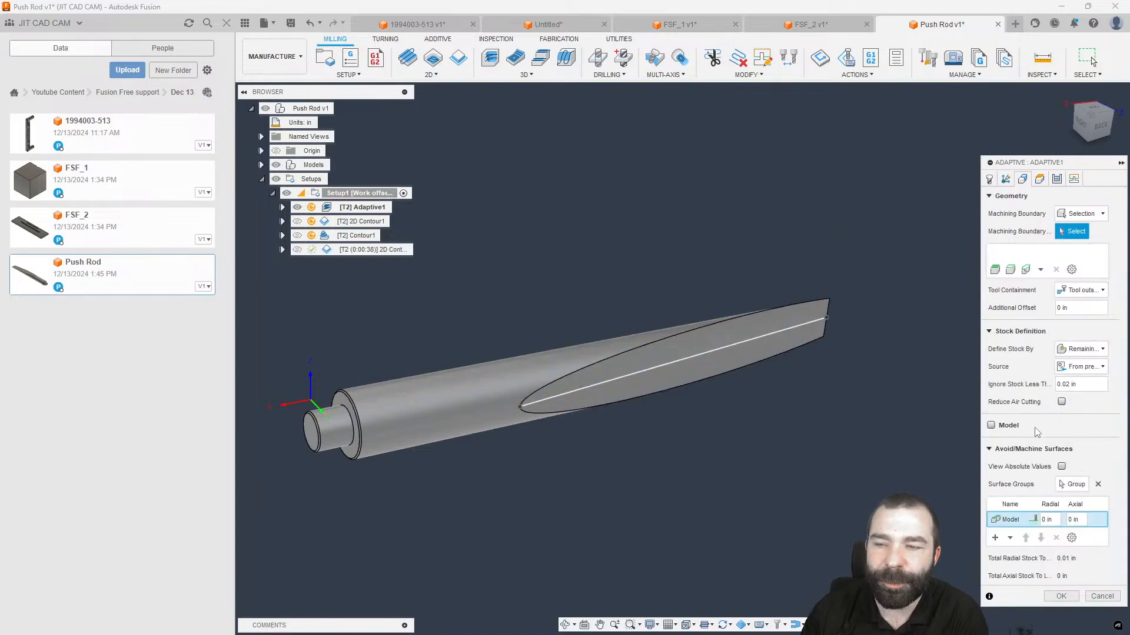
click(1072, 348)
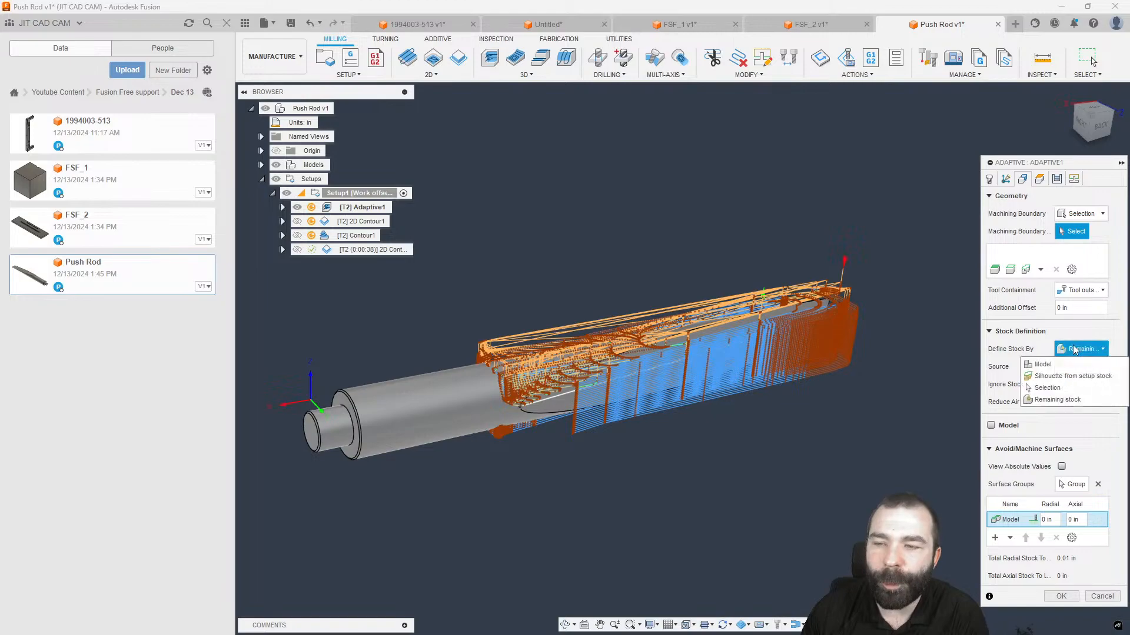
click(1057, 365)
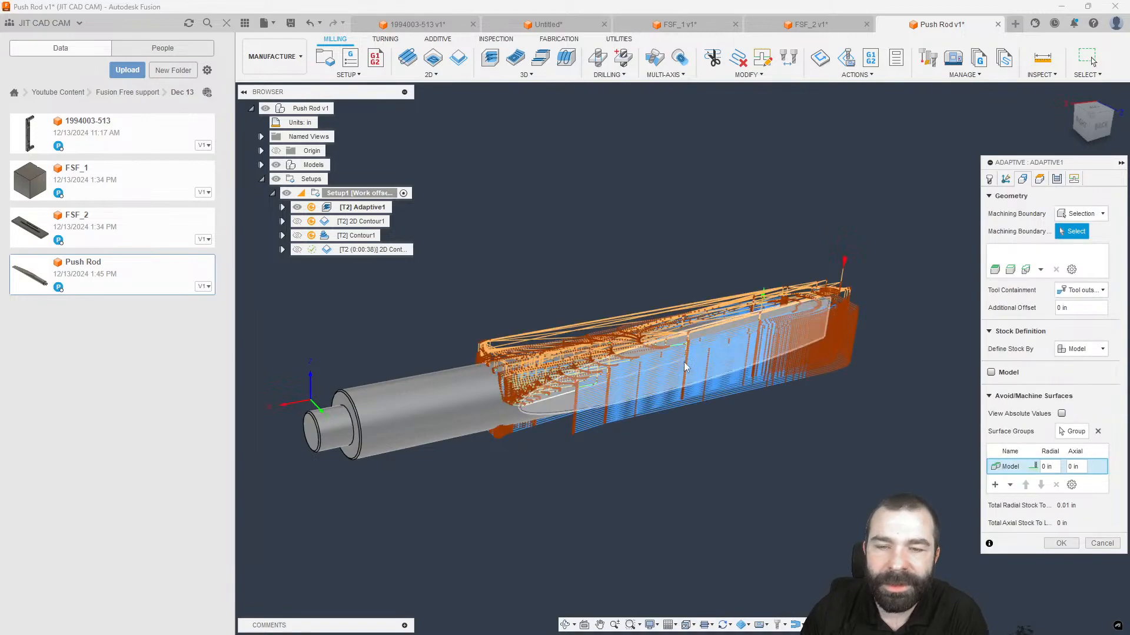
click(261, 165)
click(271, 179)
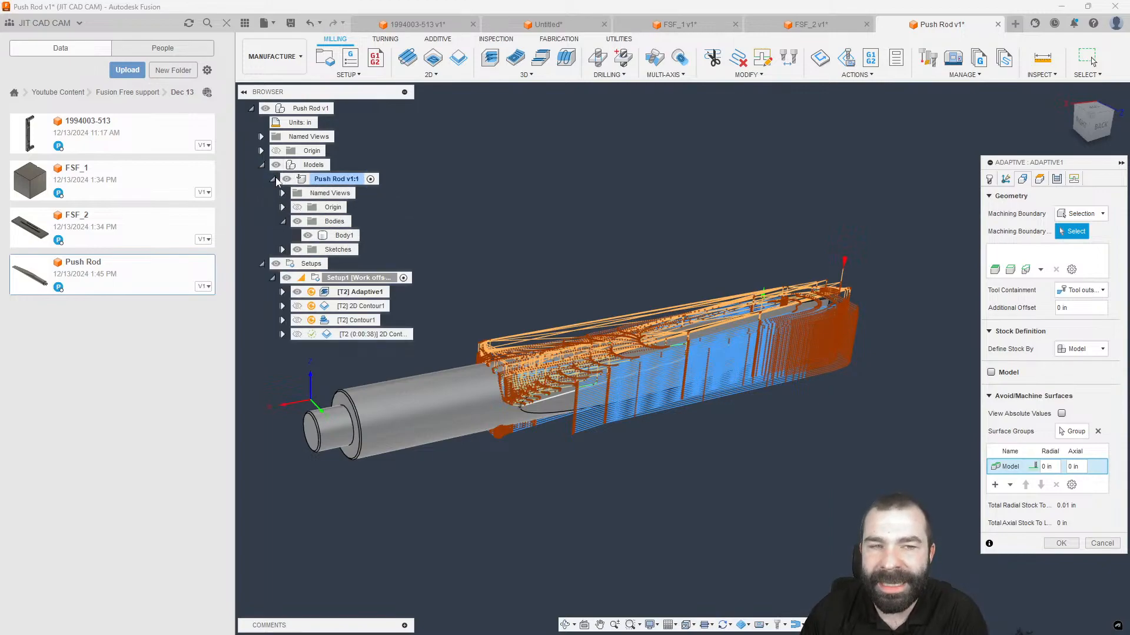
click(273, 179)
click(261, 165)
Define Adaptive1's stock by Remaining stock, regenerate the toolpath, and inspect it around both ends of the rod.
click(1084, 349)
click(1089, 395)
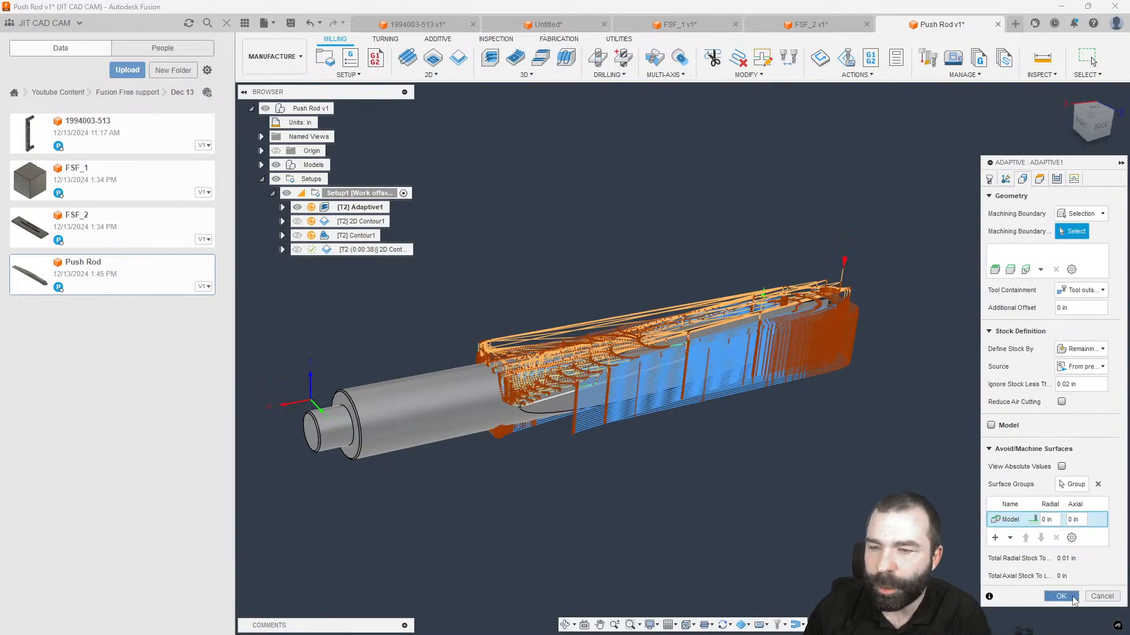
click(1070, 597)
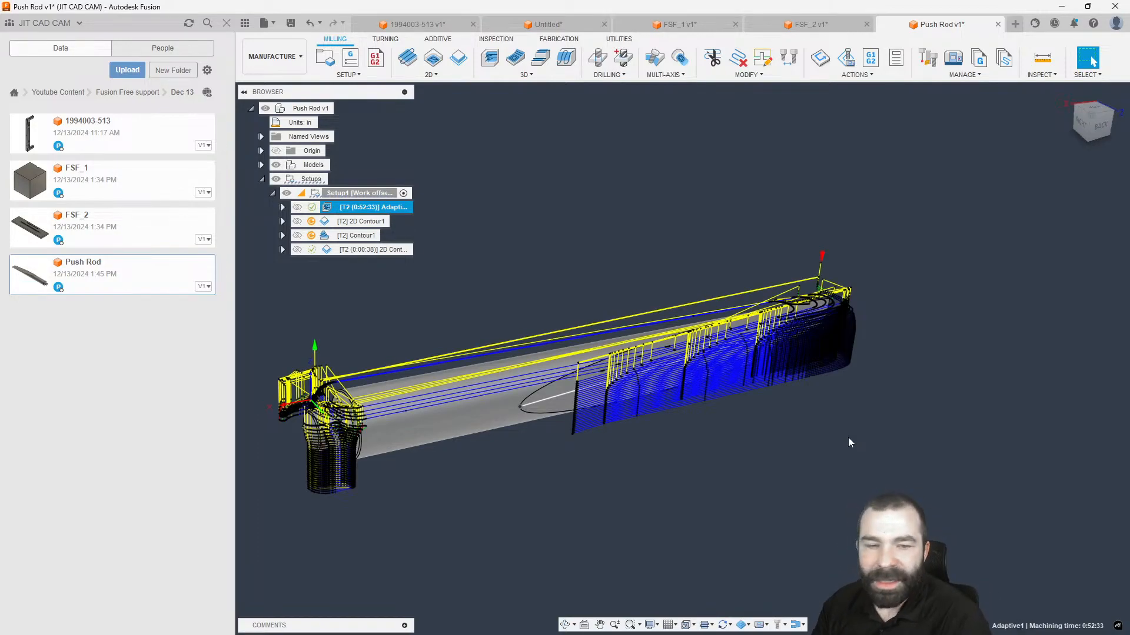
shift+middle_drag(700, 439, 391, 506)
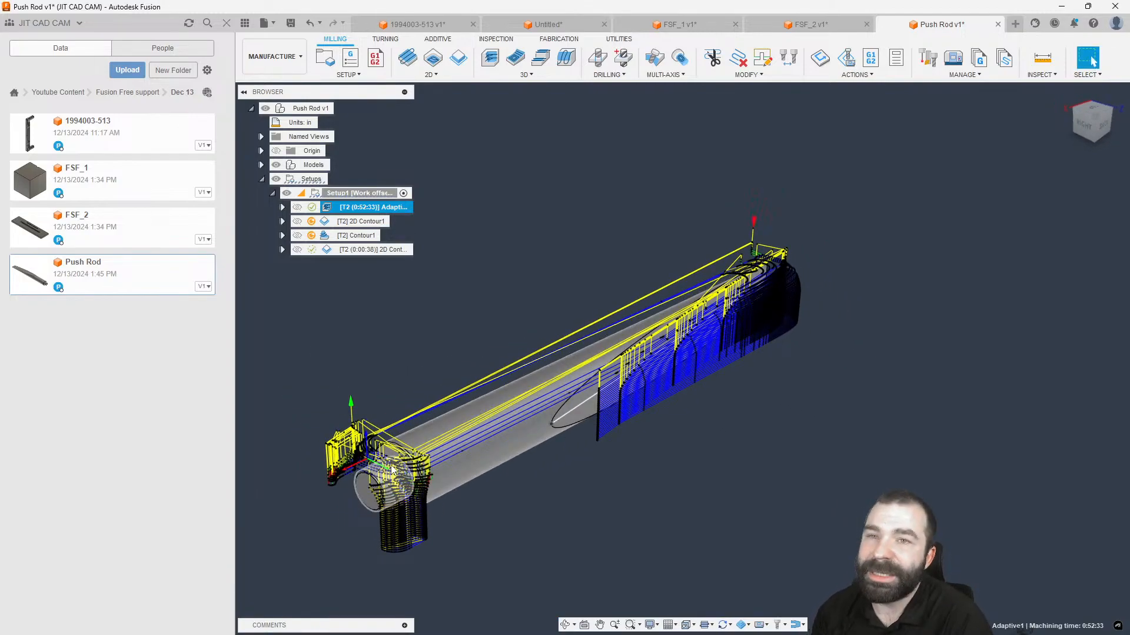
shift+middle_drag(500, 482, 559, 361)
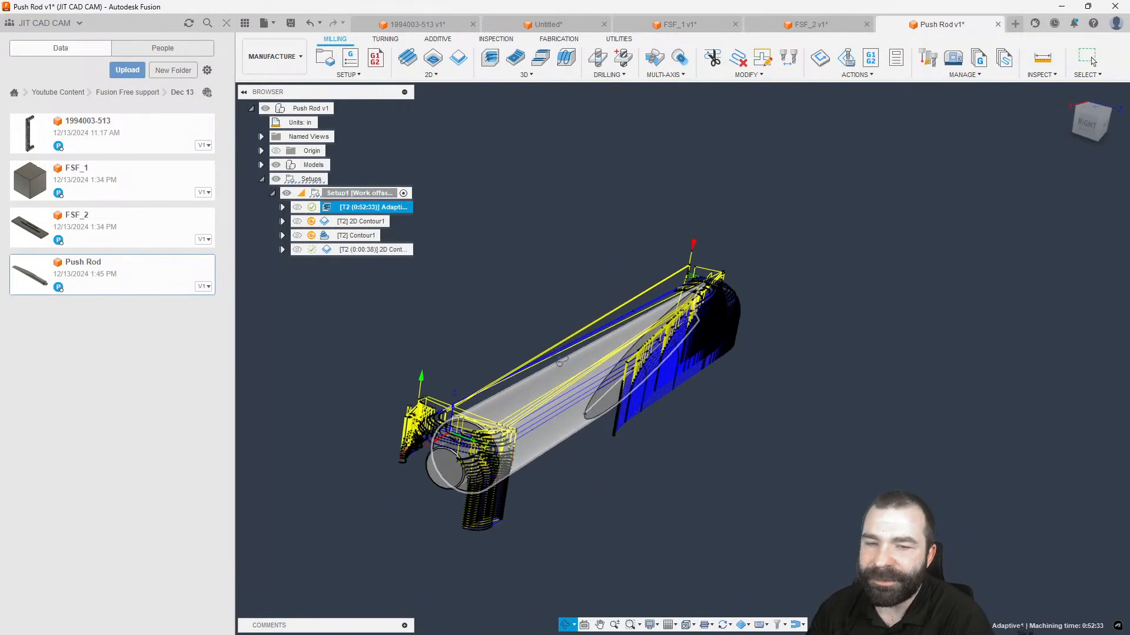
Enable Reduce Air Cutting in Adaptive1's stock definition and regenerate the toolpath.
double_click(331, 206)
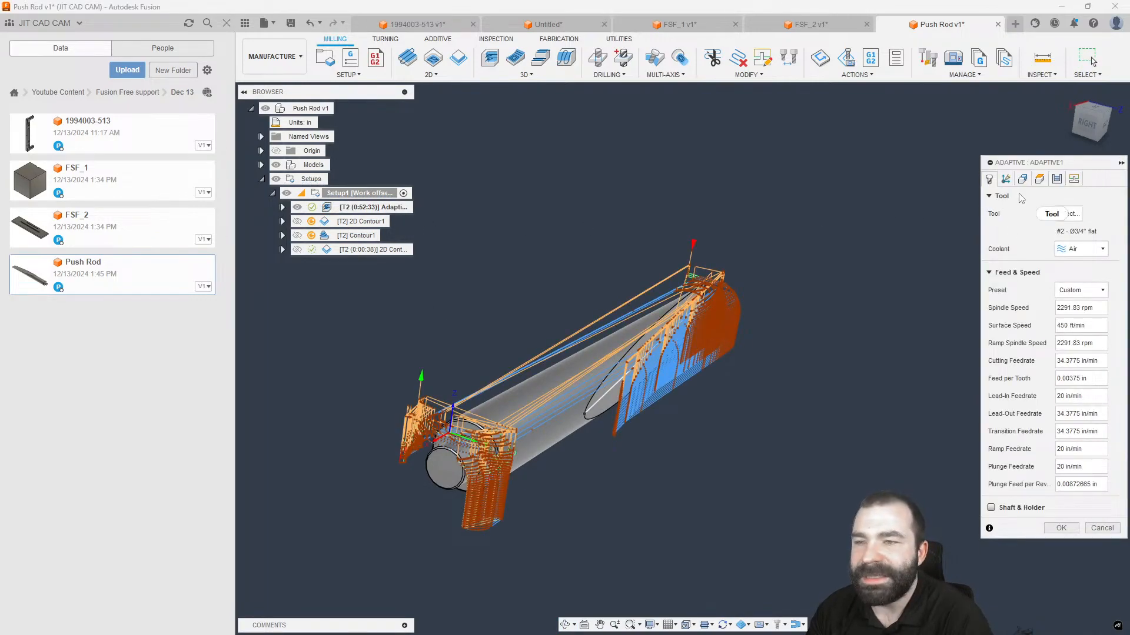
click(1005, 179)
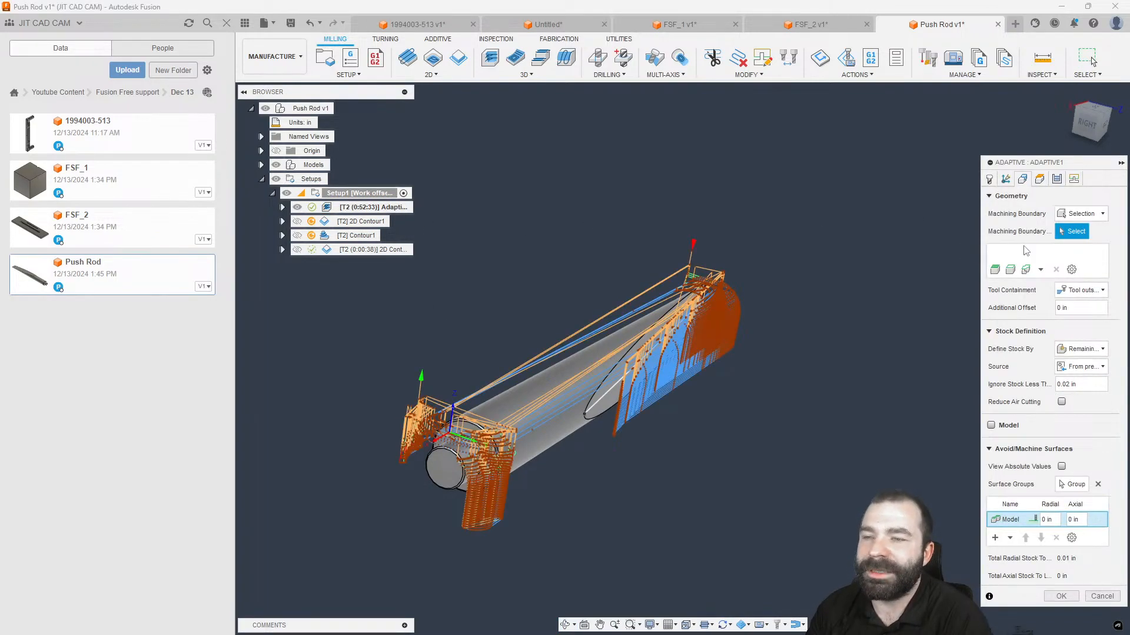
click(1062, 402)
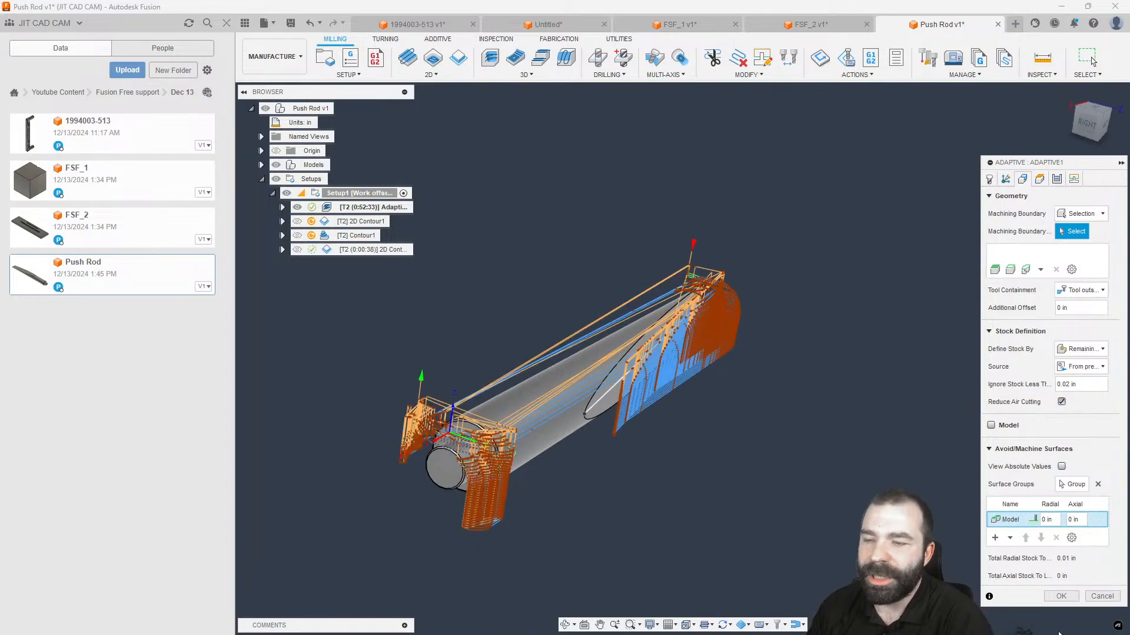
click(1061, 596)
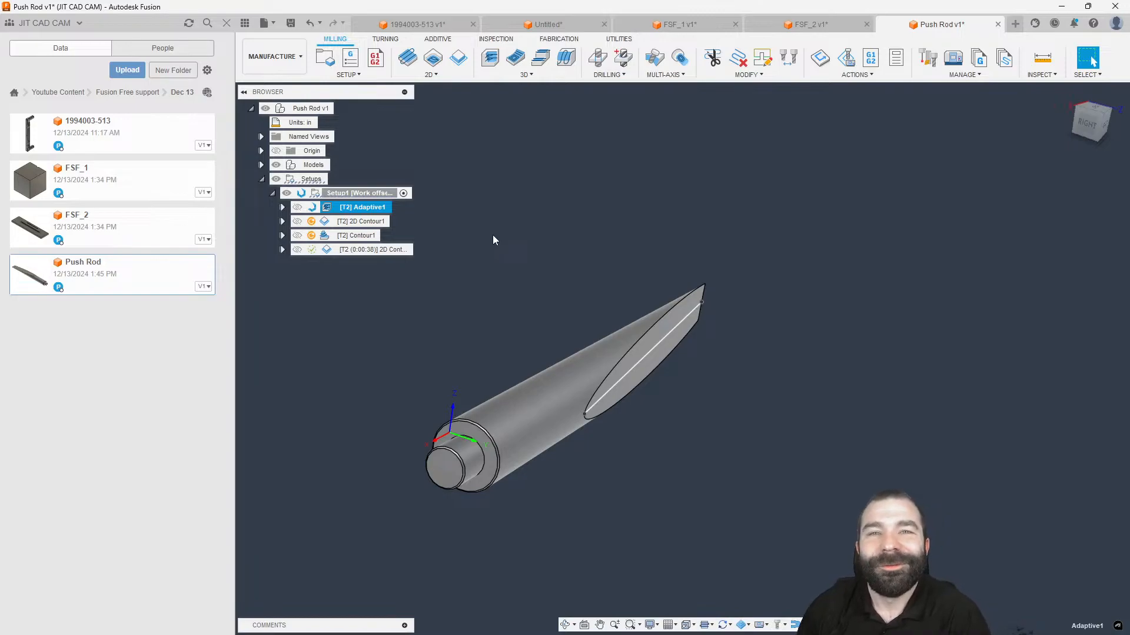
shift+middle_drag(481, 253, 586, 270)
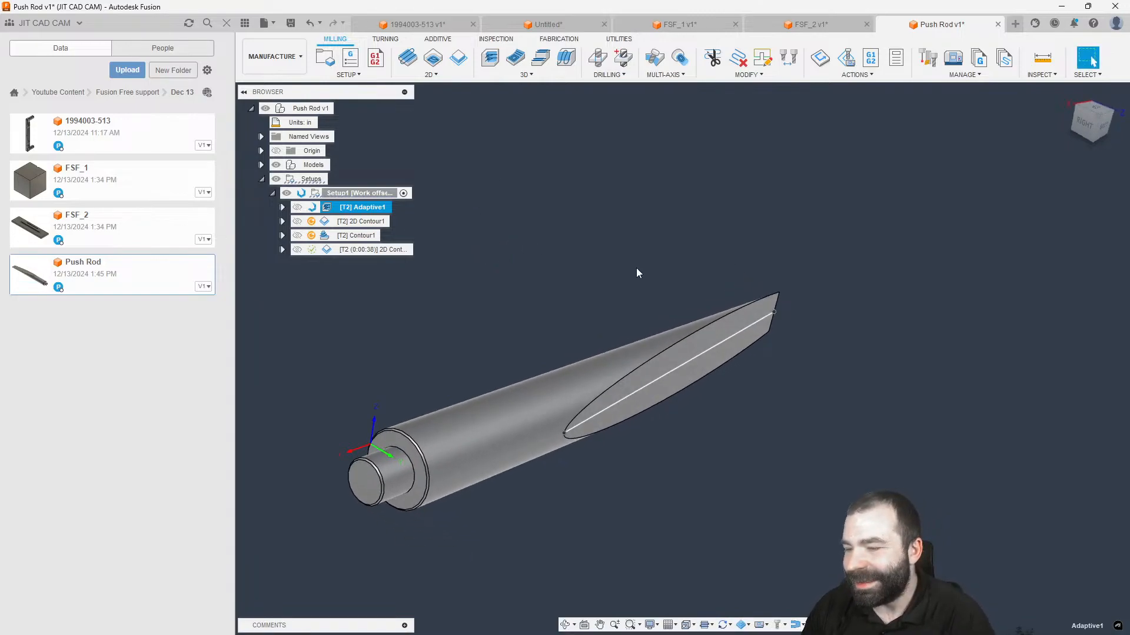
shift+middle_drag(774, 252, 757, 284)
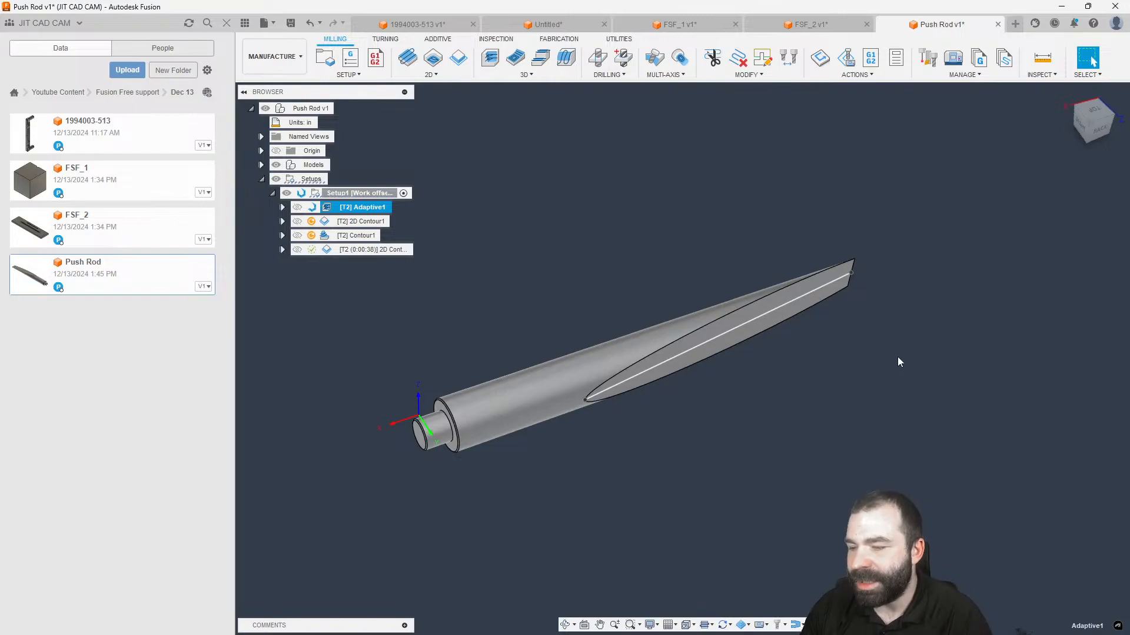
Create a Turning or mill/turn setup with its Z axis taken from a rod face and Flip Z Axis enabled.
double_click(359, 190)
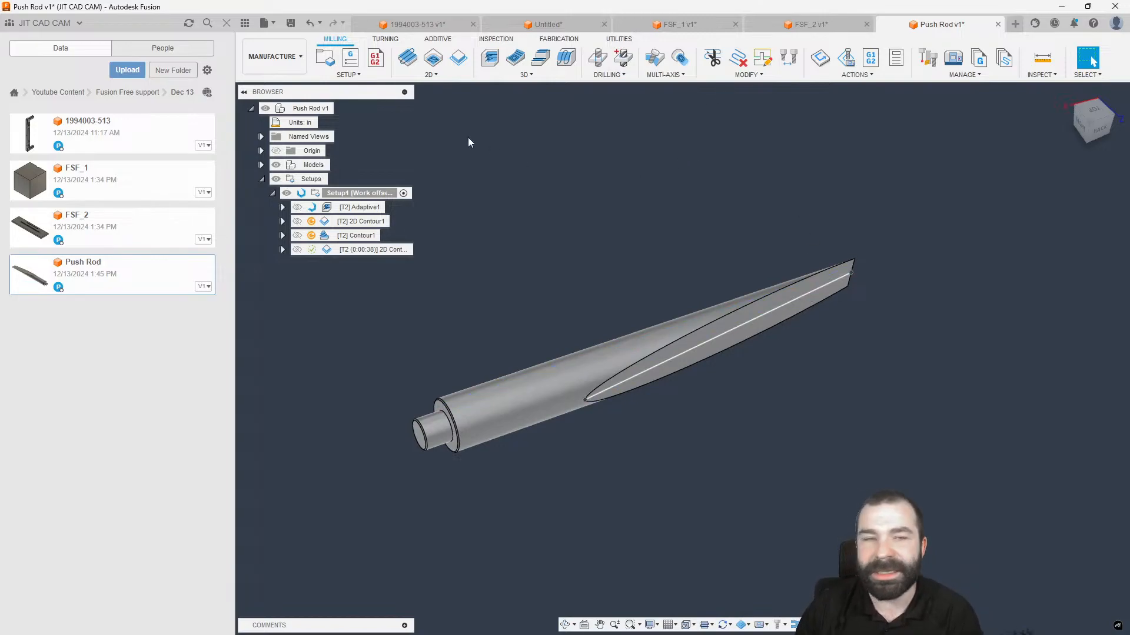
click(321, 62)
click(1082, 278)
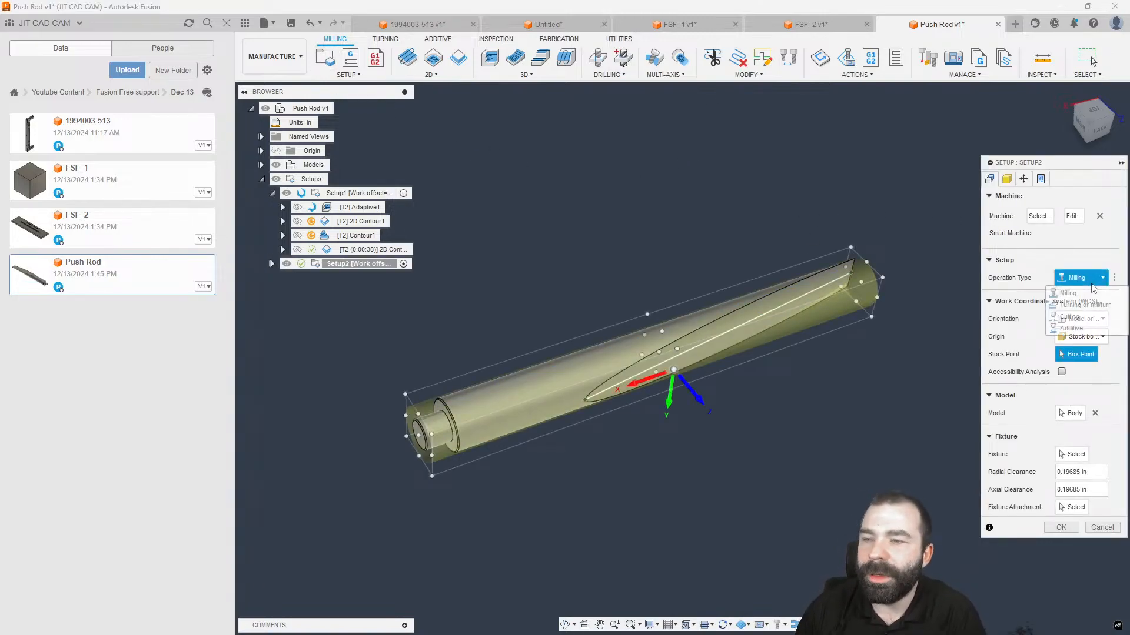
click(1086, 305)
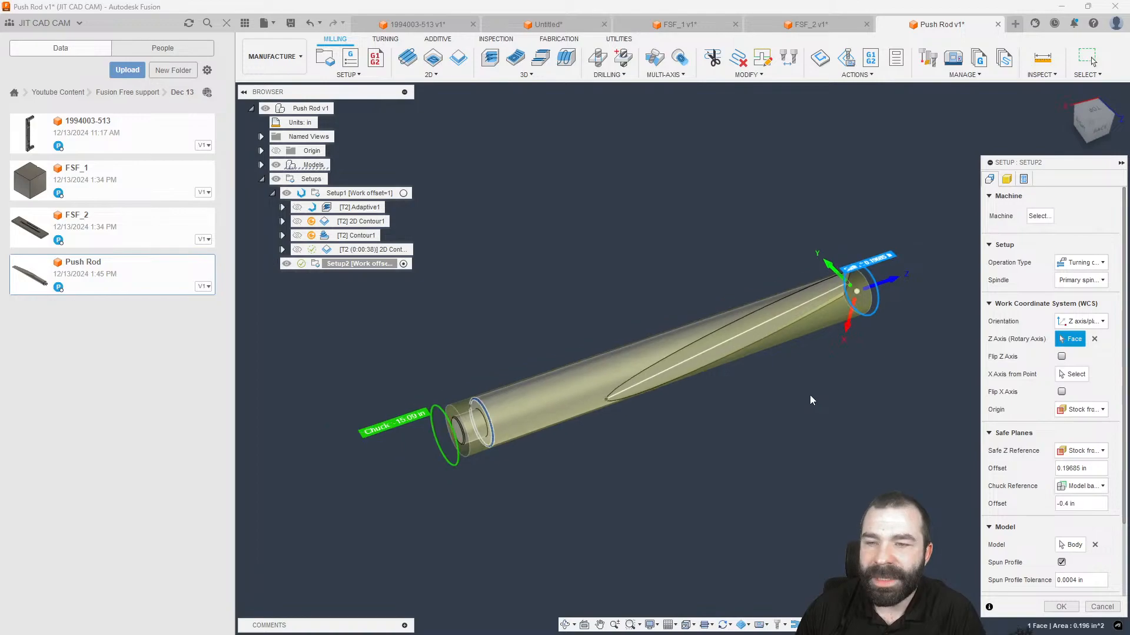
click(1061, 356)
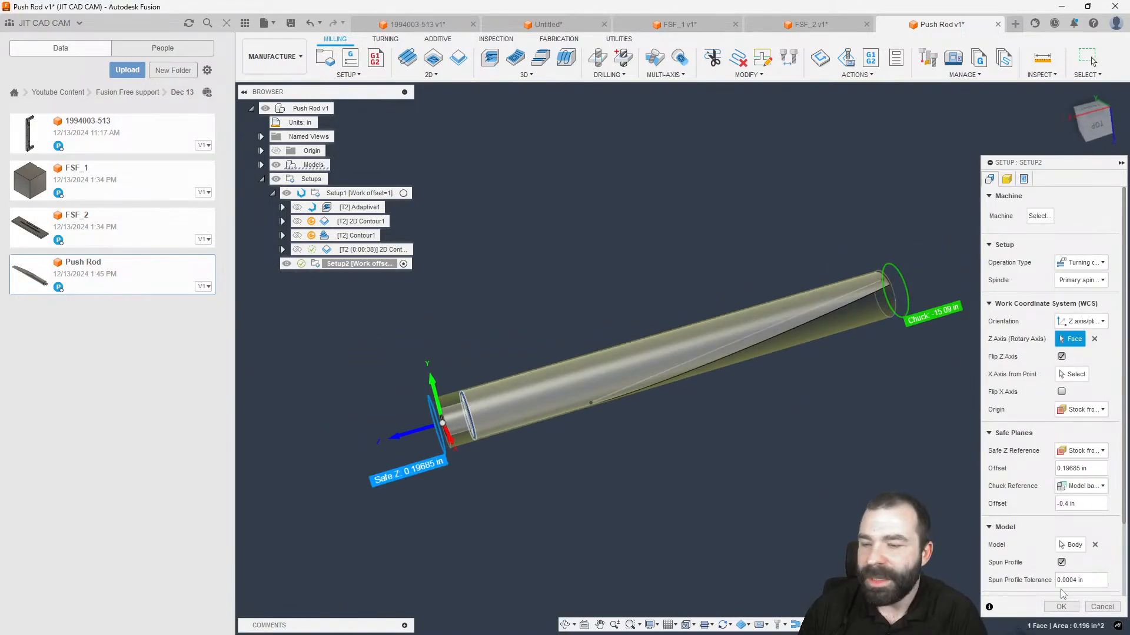
Define the new setup's stock as a fixed size cylinder, set Round Up to Nearest to 0, and accept the setup.
click(1007, 179)
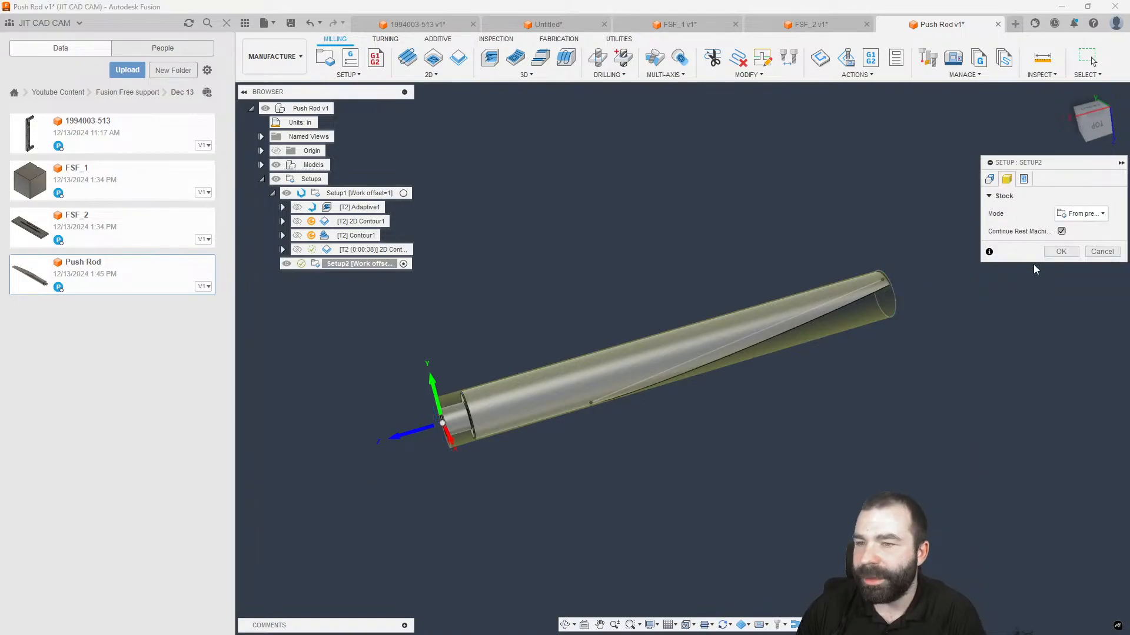
click(1082, 213)
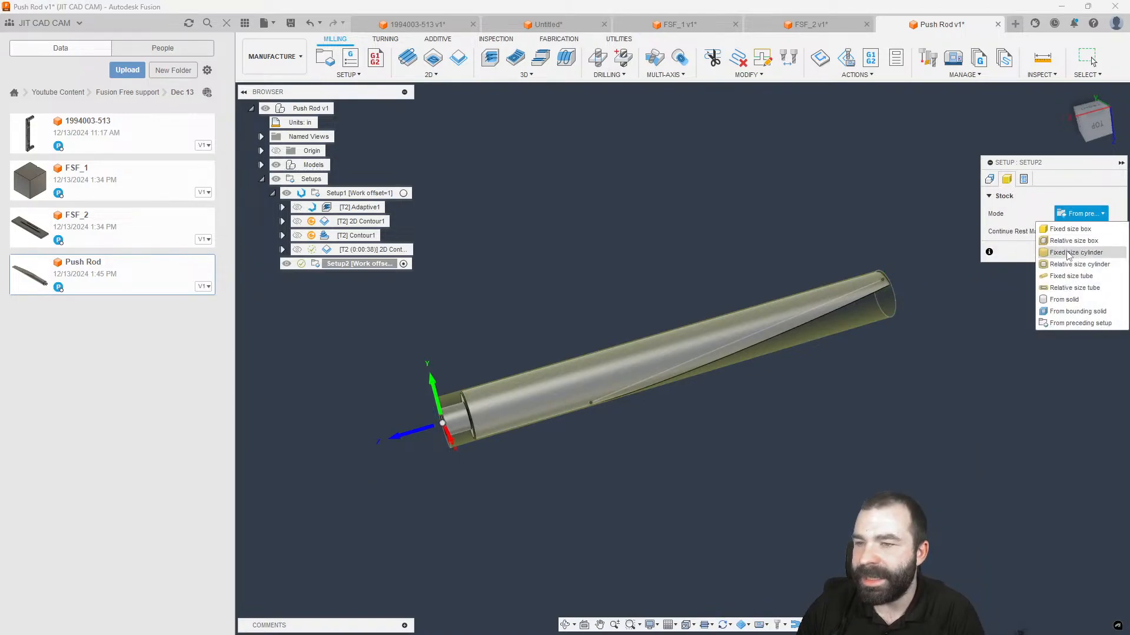
click(1086, 260)
double_click(1084, 304)
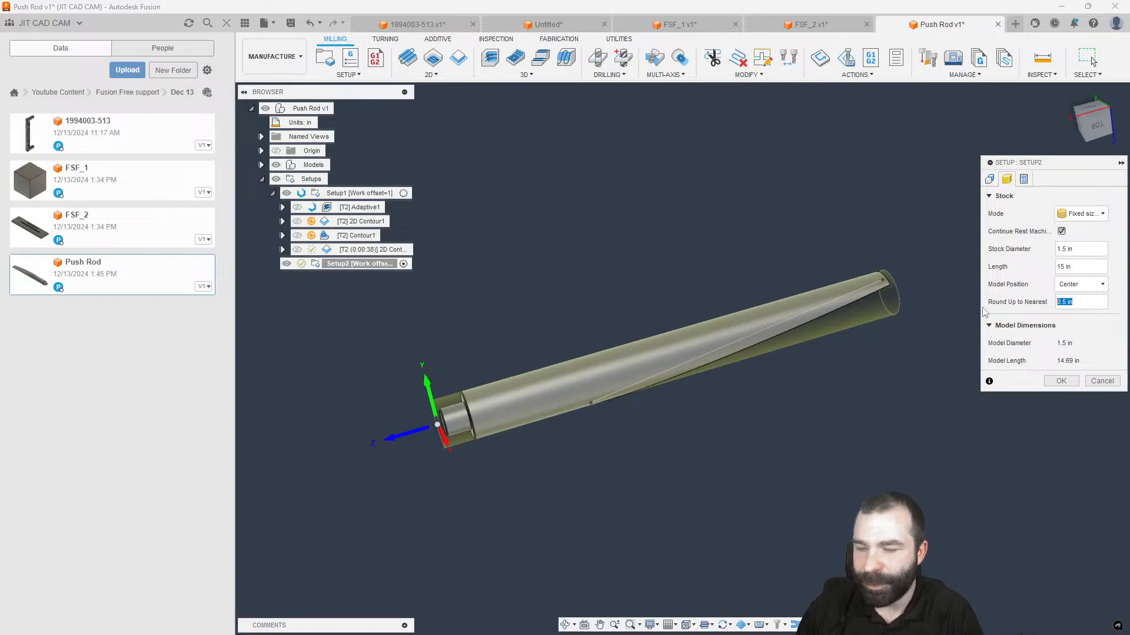
text(0)
click(1062, 382)
shift+middle_drag(706, 359, 591, 324)
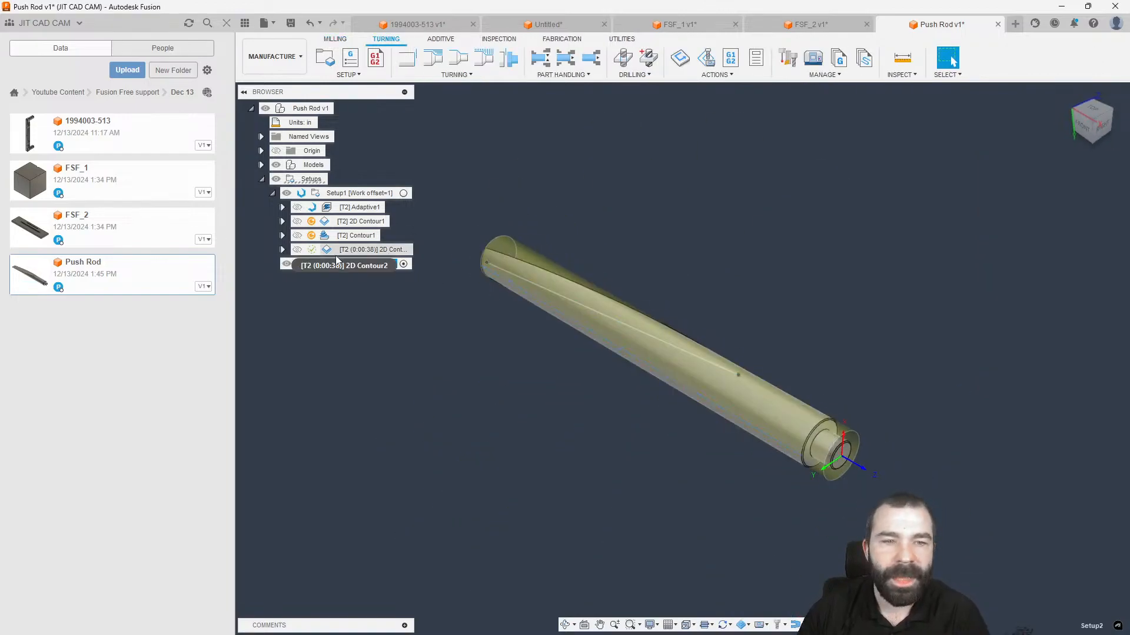
Move the turning setup Setup2 ahead of Setup1 in the setup order.
drag(337, 264, 347, 193)
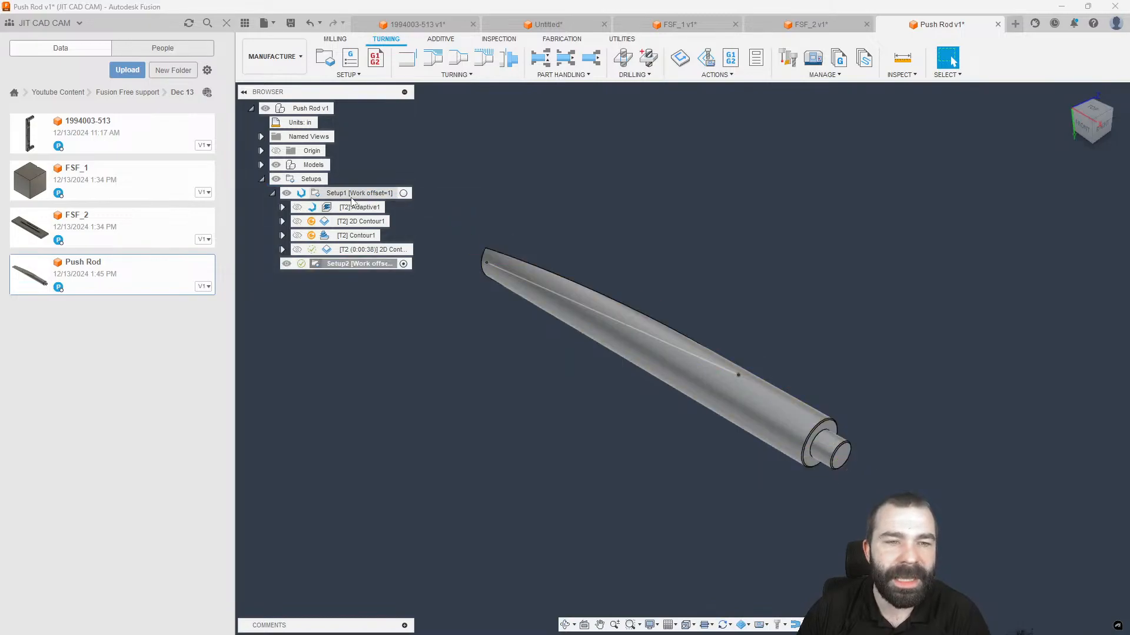
double_click(348, 193)
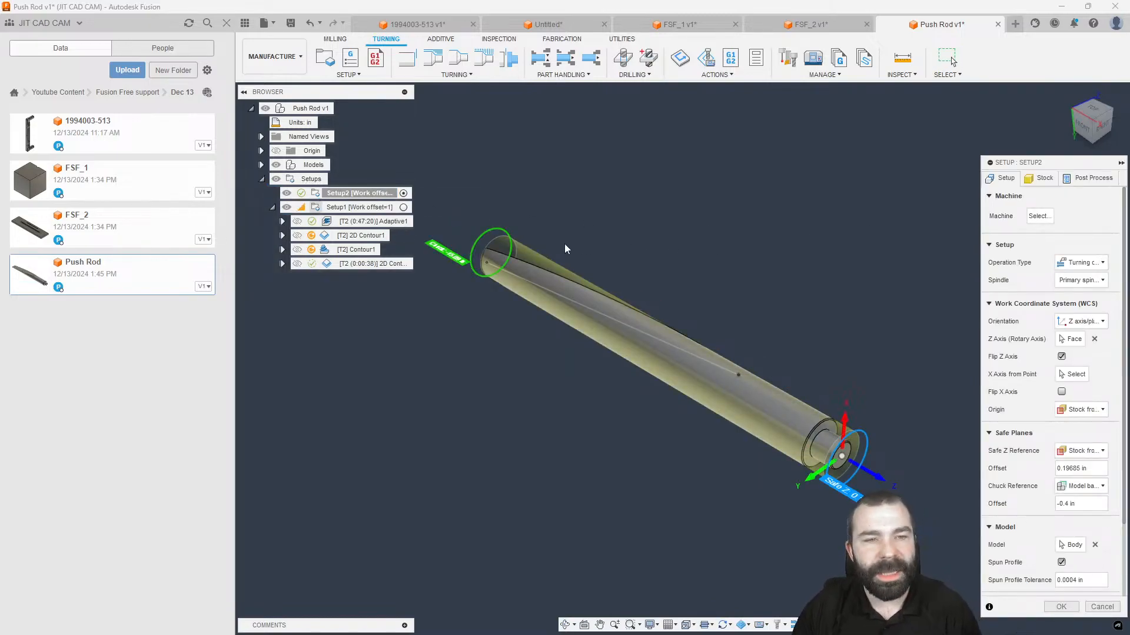
key(Escape)
Add the 2xlathe template's operations to Setup2 and delete its Single Groove operation.
right_click(373, 196)
mouse_move(457, 250)
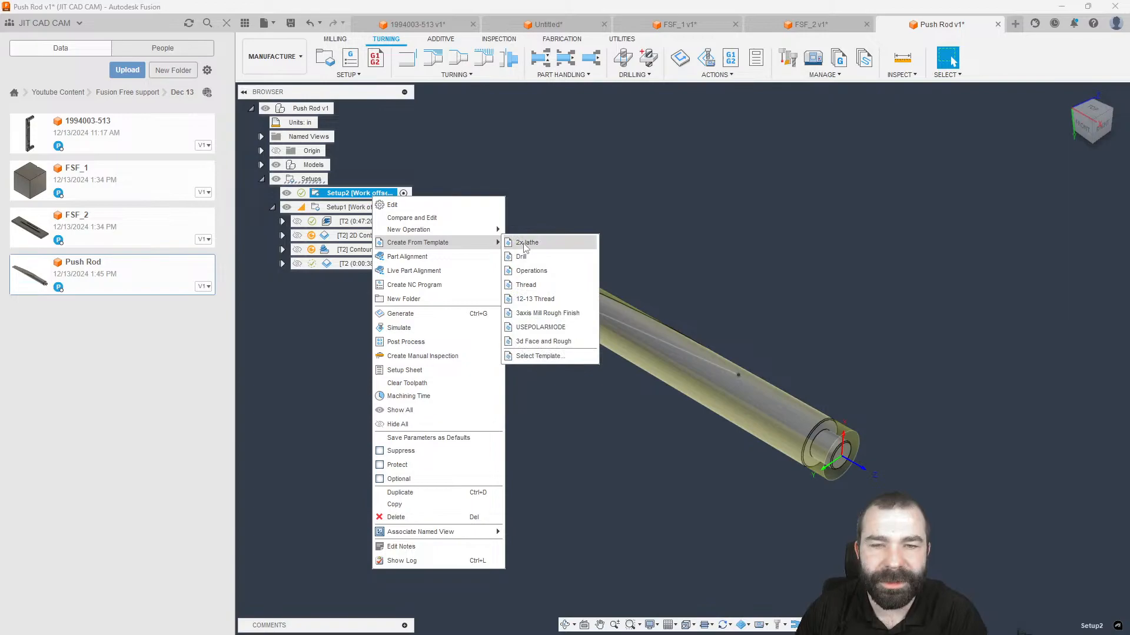
click(540, 243)
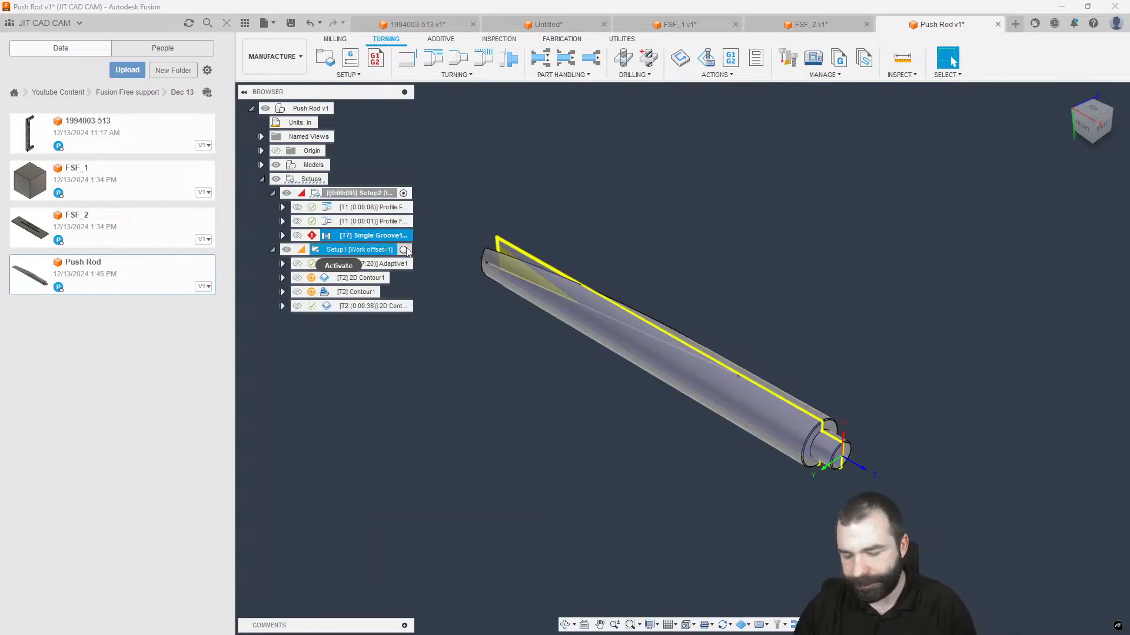
key(Delete)
Inspect the Profile Roughing and Profile Finishing toolpaths and the stock from the shouldered end along the rod.
click(360, 209)
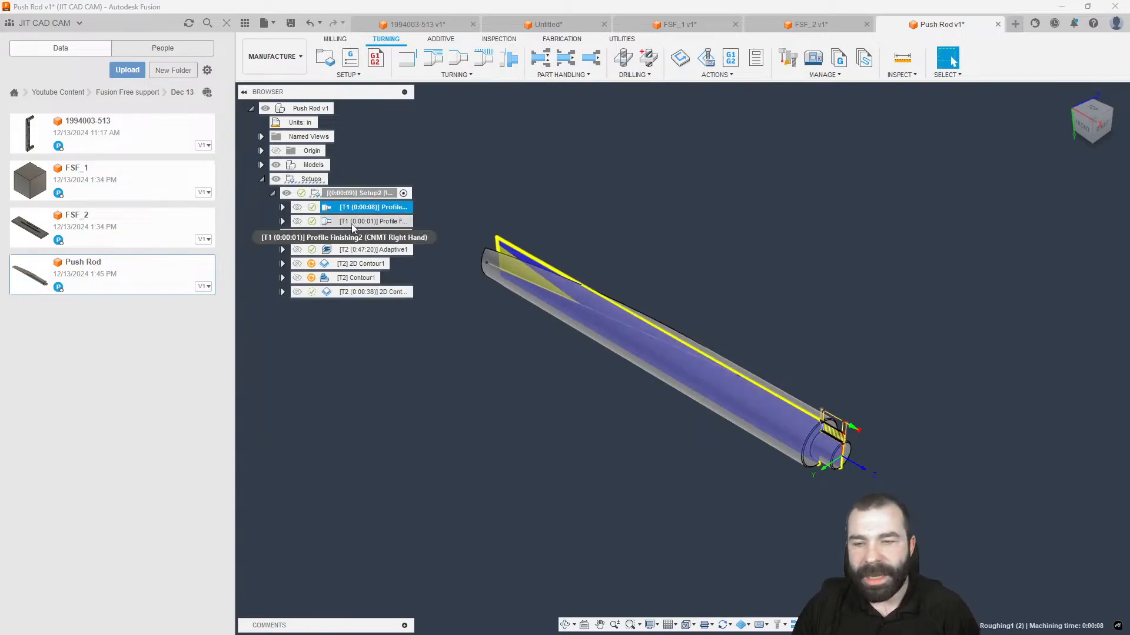
click(365, 222)
scroll(792, 460, up, 2)
scroll(947, 377, up, 1)
scroll(1044, 338, down, 3)
scroll(996, 322, up, 3)
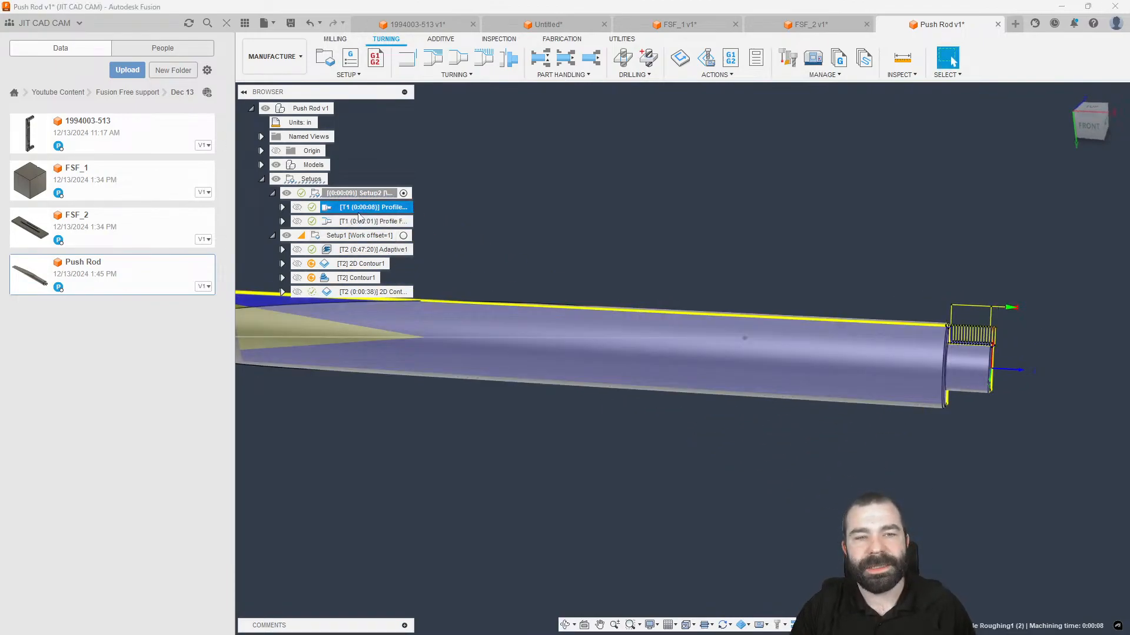
scroll(895, 287, down, 3)
shift+middle_drag(896, 287, 642, 353)
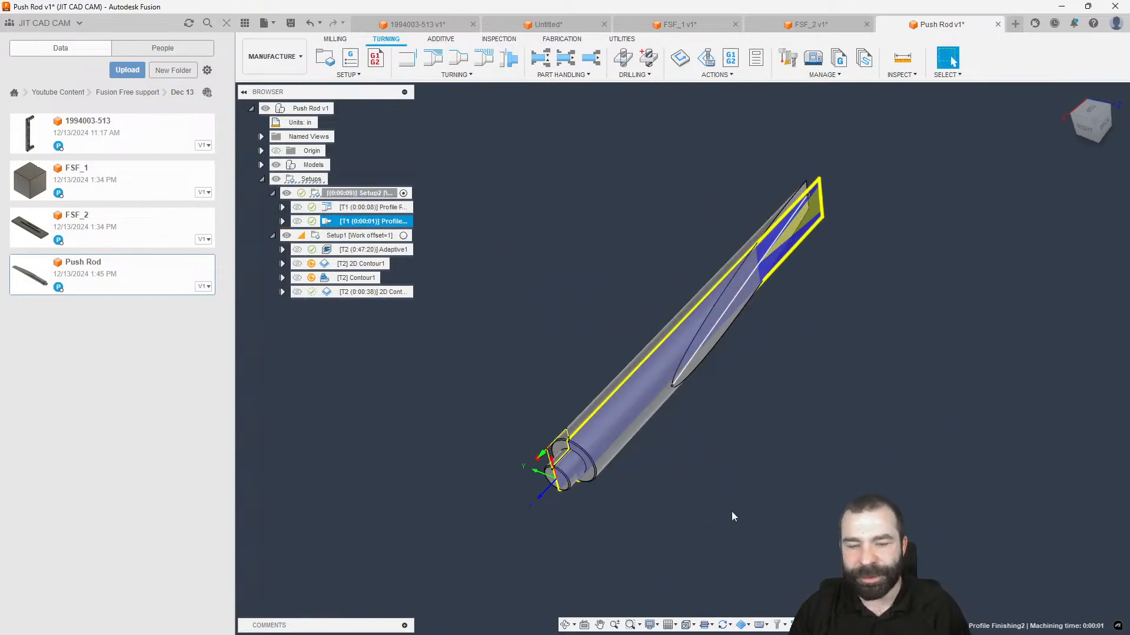
key(shift+s)
shift+middle_drag(793, 299, 733, 288)
scroll(907, 256, up, 3)
scroll(906, 256, up, 1)
scroll(972, 272, down, 4)
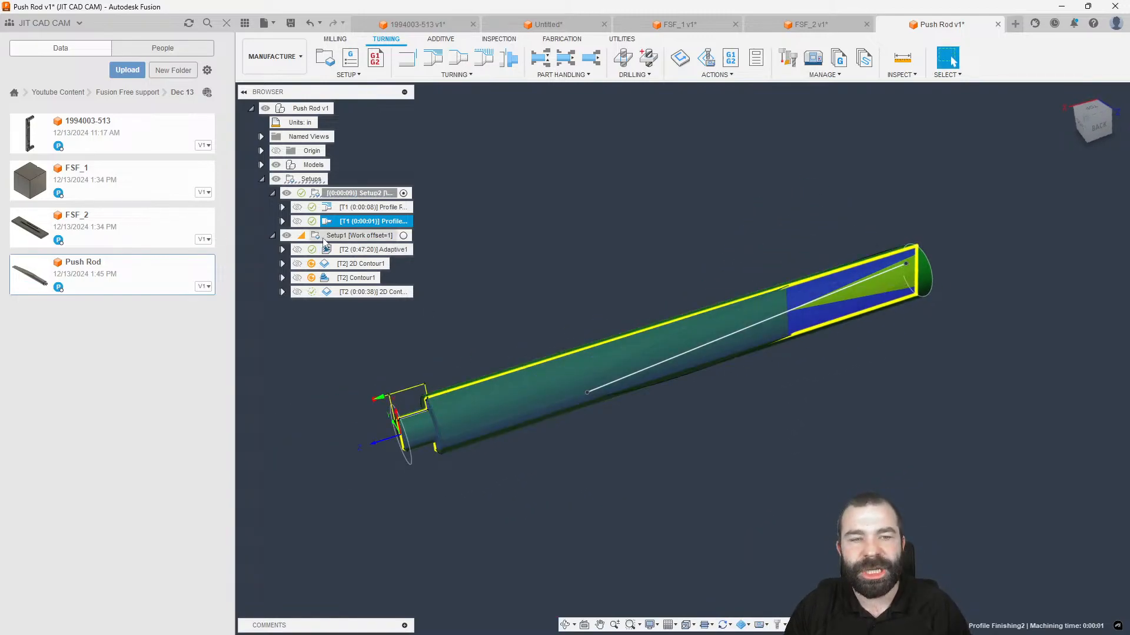
Set Setup1's stock mode to From preceding setup and accept the setup.
double_click(359, 235)
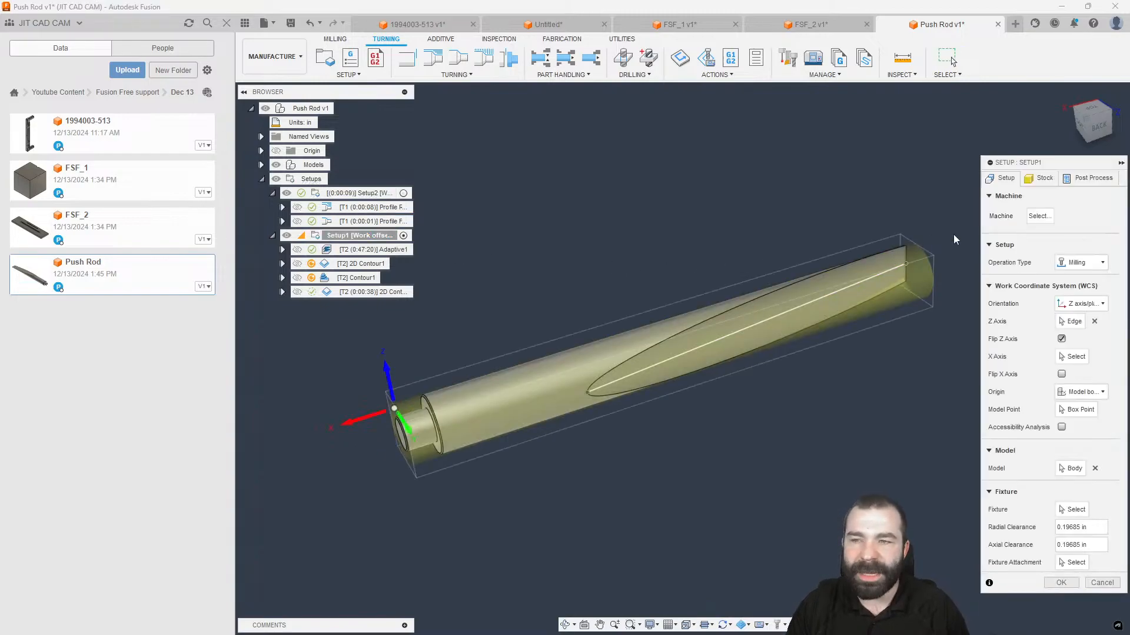
click(1040, 178)
click(1082, 214)
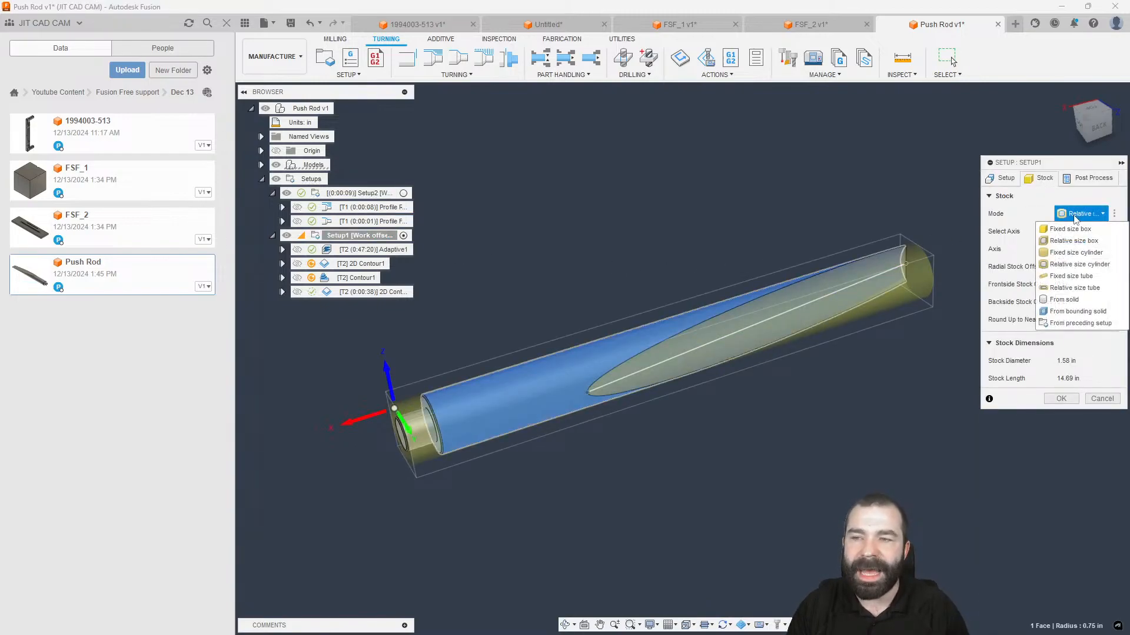
click(1072, 323)
click(1063, 252)
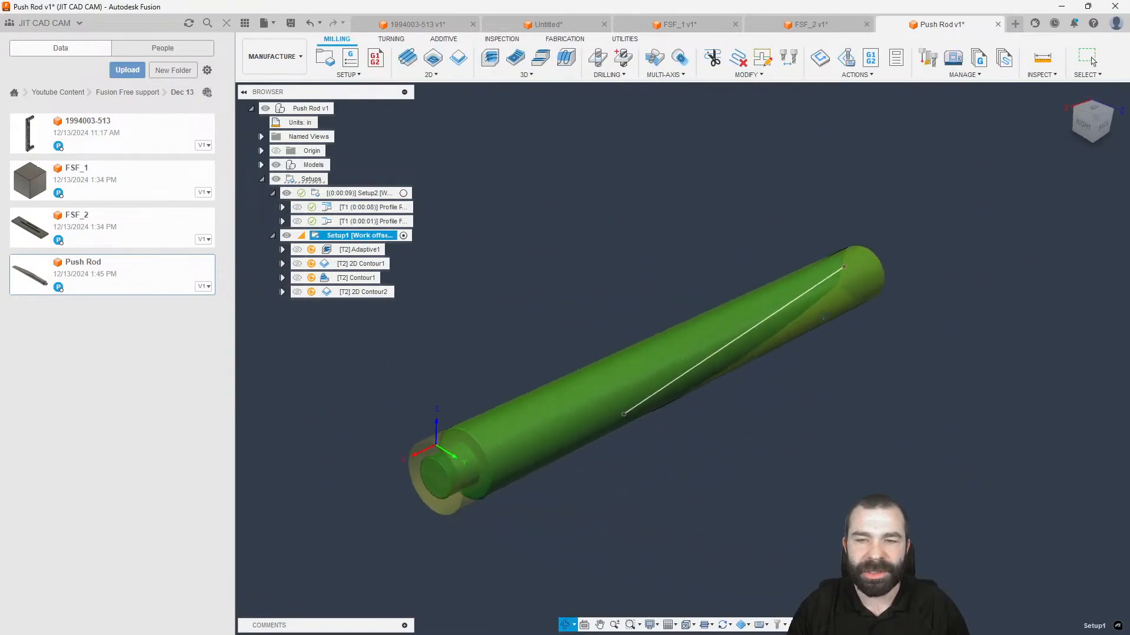
Regenerate Adaptive1 with the new stock, check its geometry settings, and accept them to calculate the toolpath again.
click(362, 250)
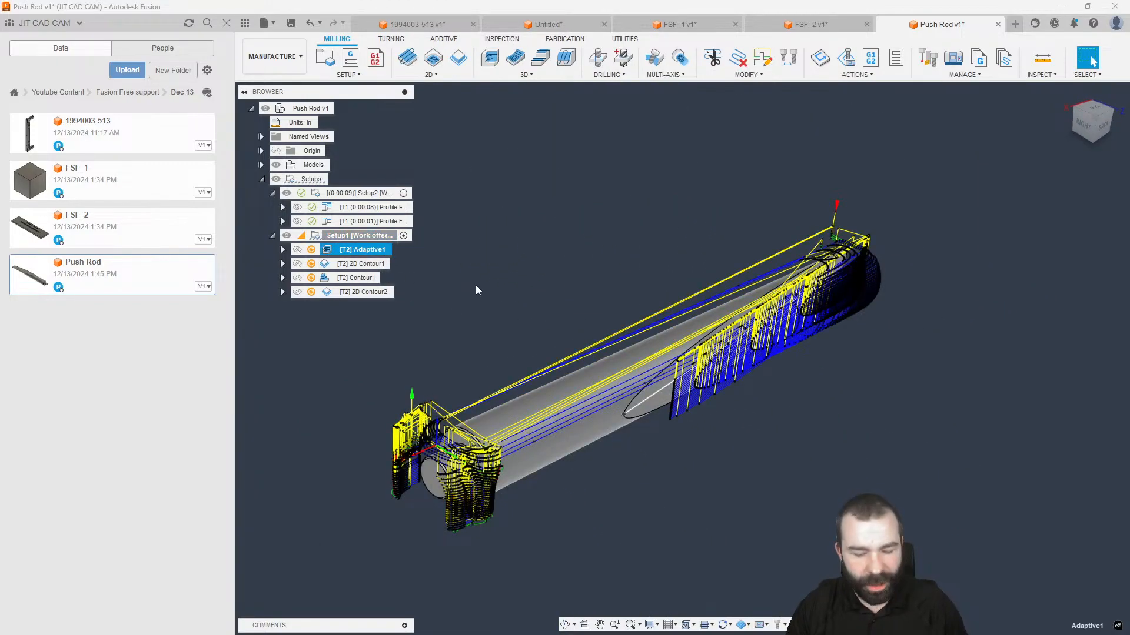
key(ctrl+g)
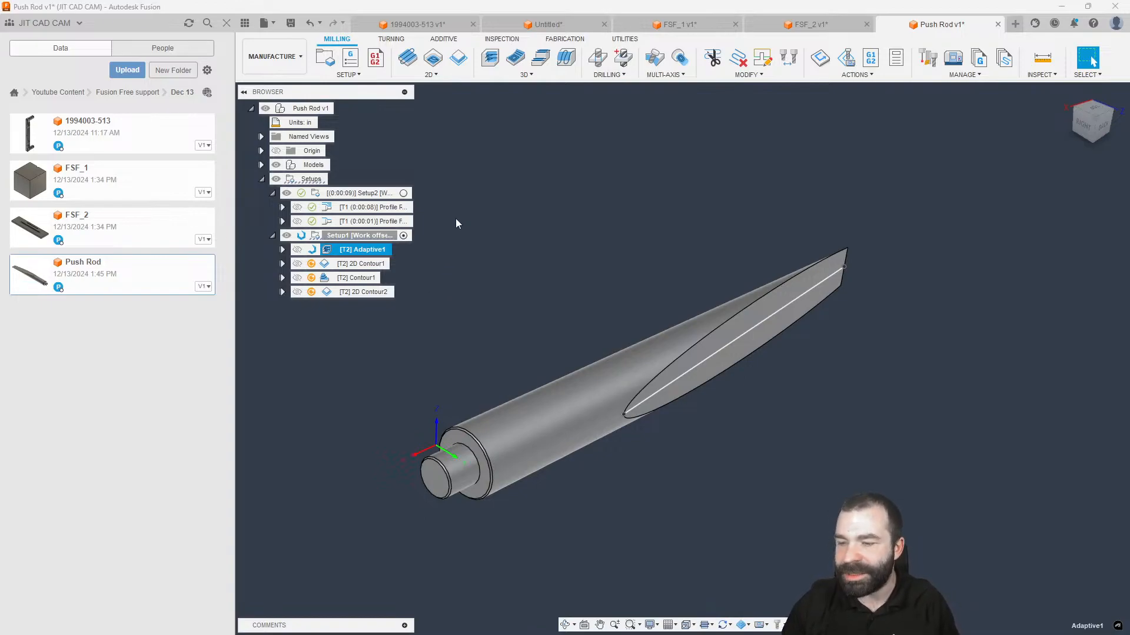
double_click(362, 250)
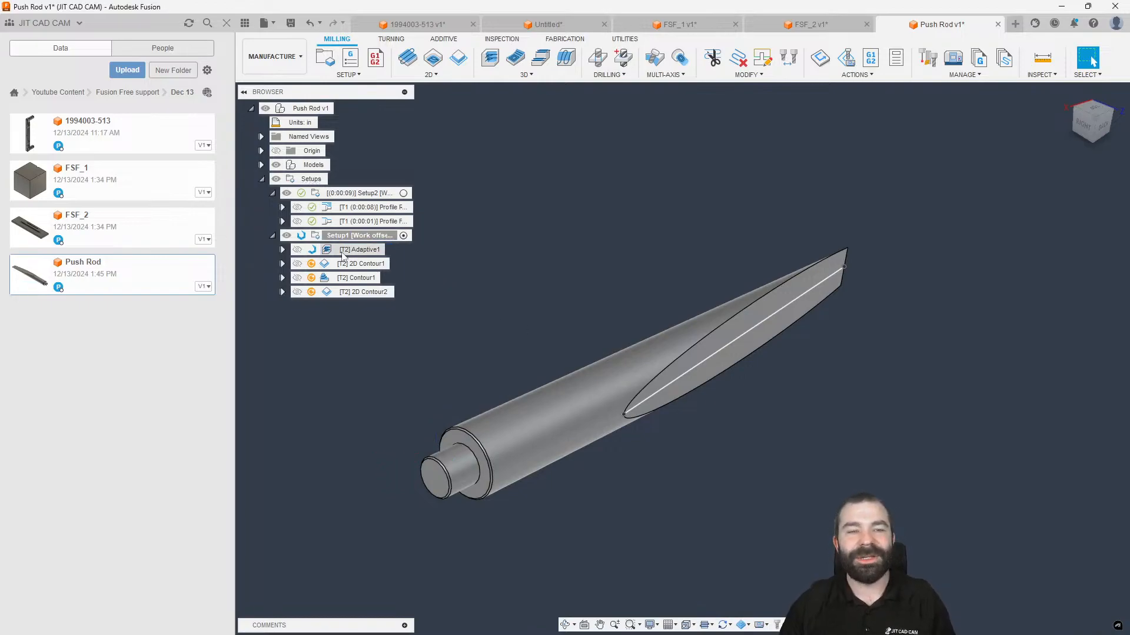
click(1022, 179)
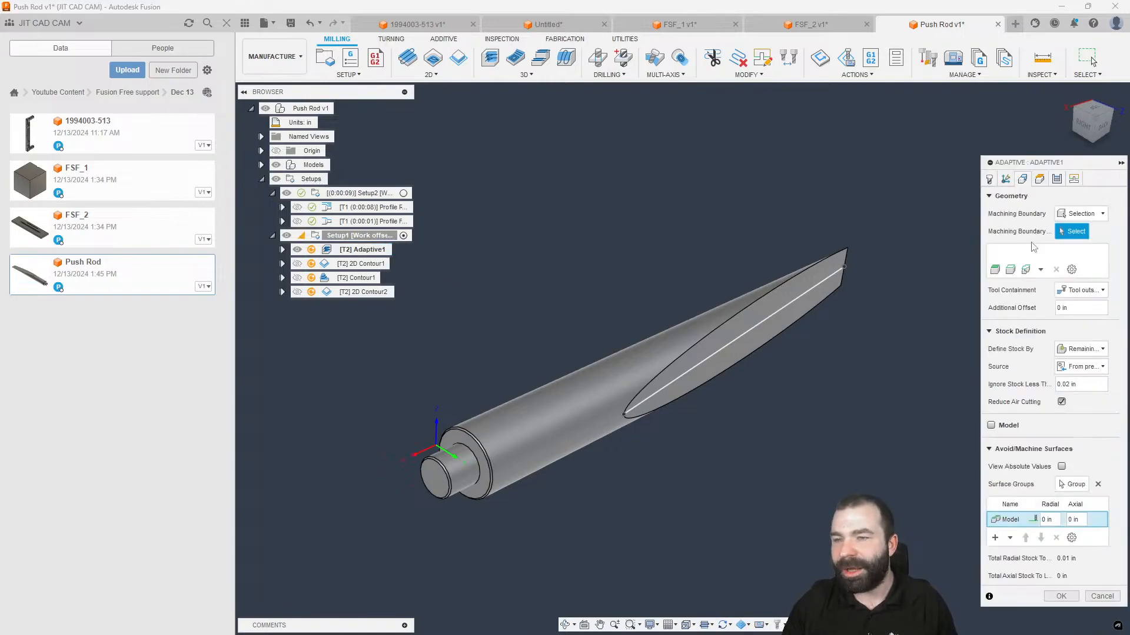
click(1059, 597)
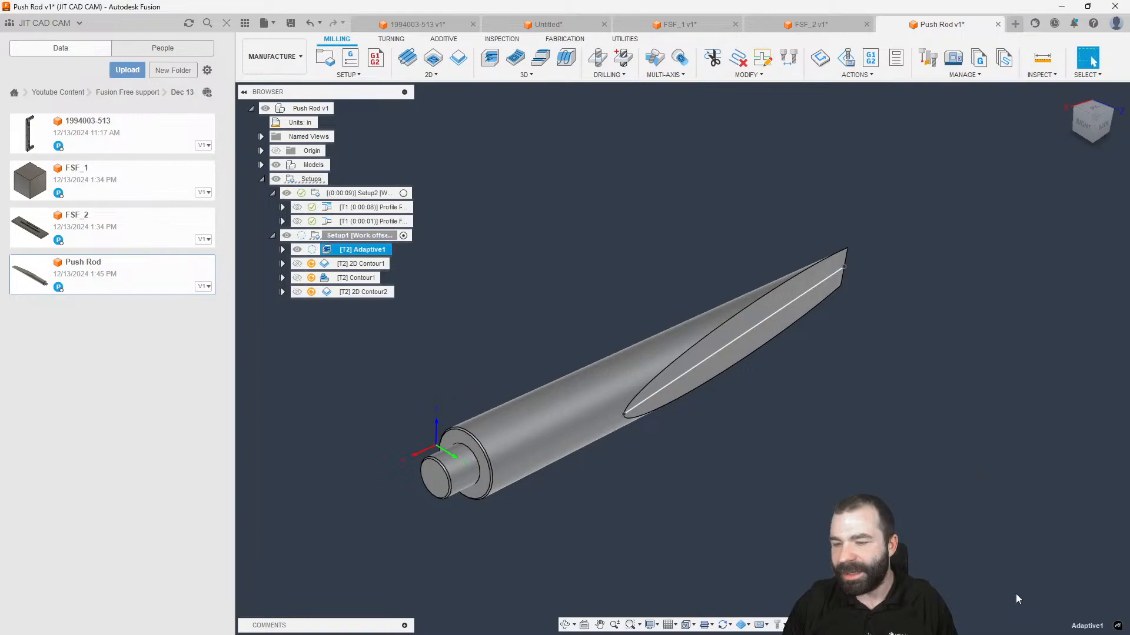
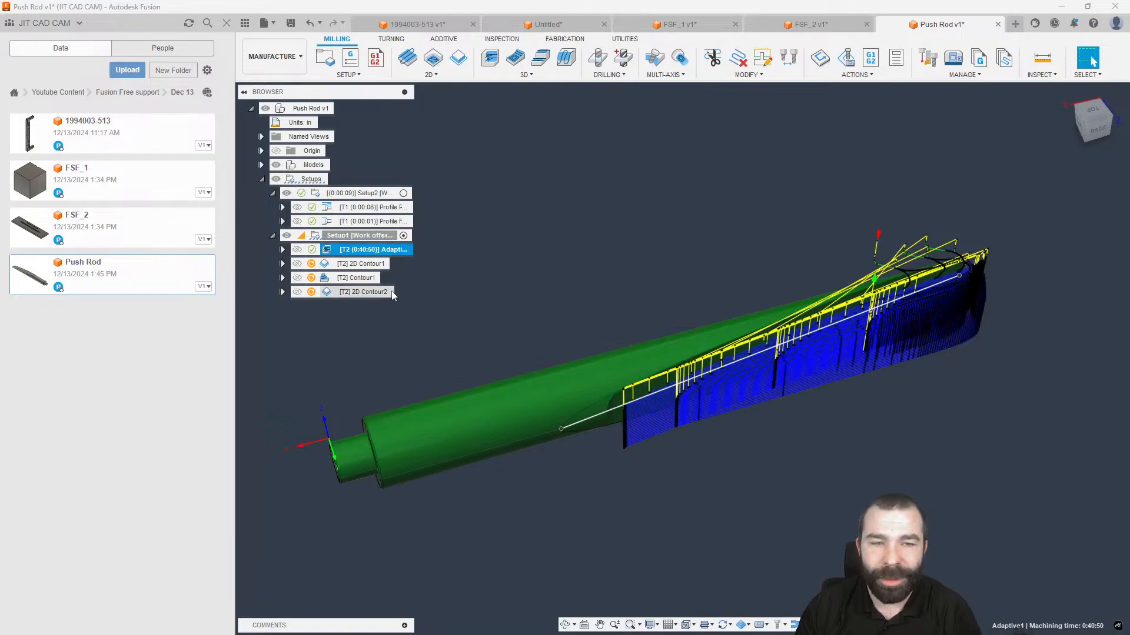
Delete all of Setup1's toolpaths and create a new 3D Adaptive with the 3/4" flat end mill and default settings.
shift+click(369, 294)
key(Delete)
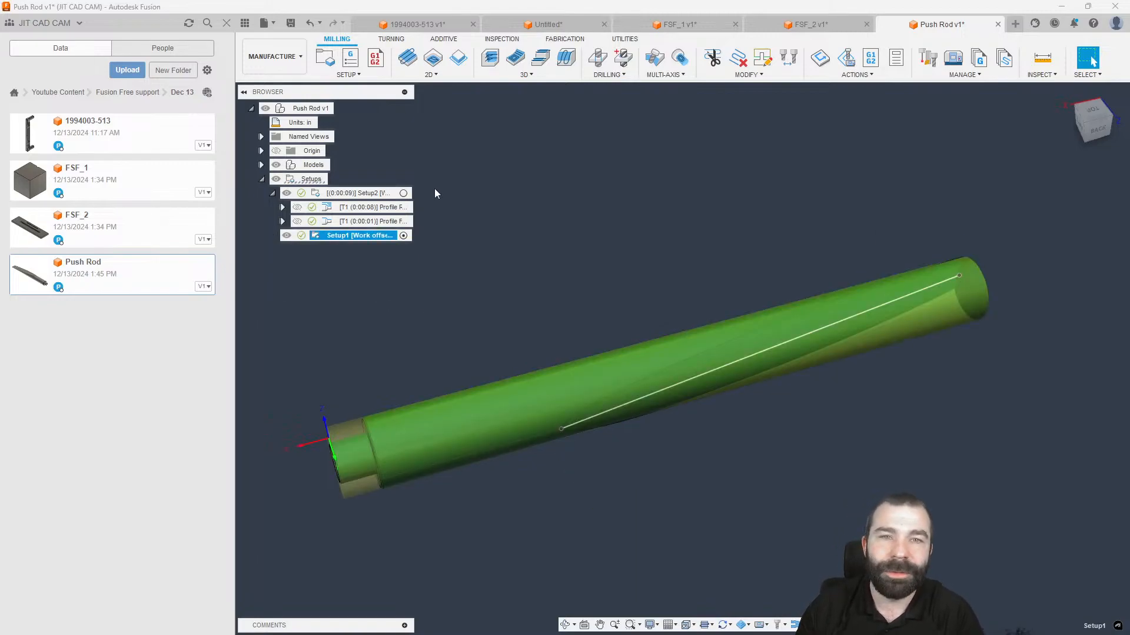
click(490, 57)
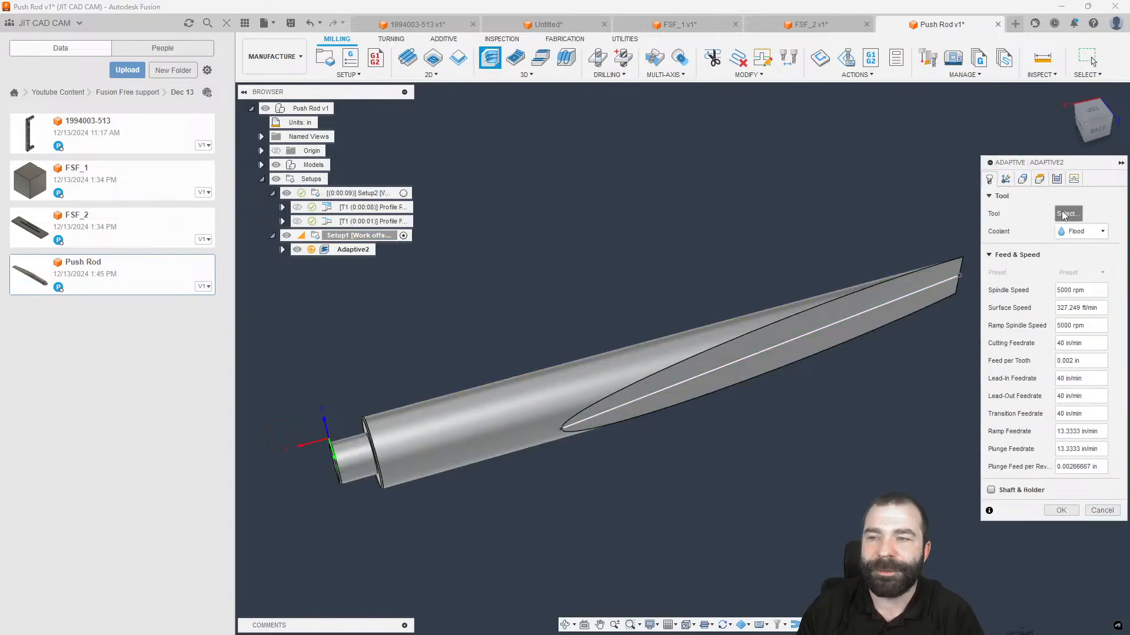
click(1066, 214)
click(559, 187)
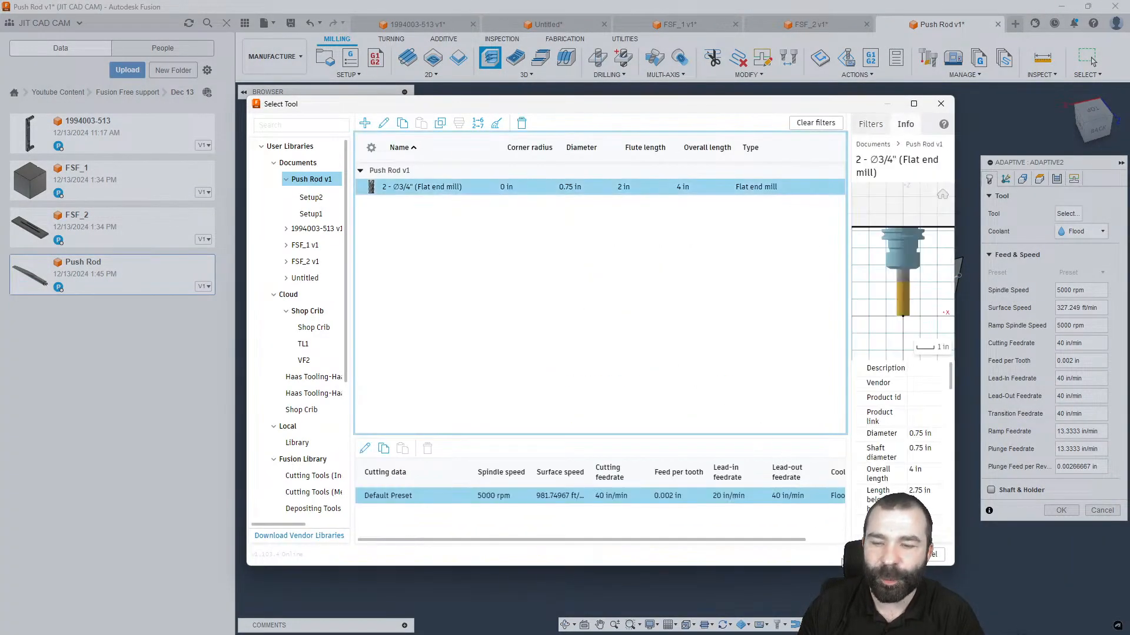
click(889, 555)
click(1058, 526)
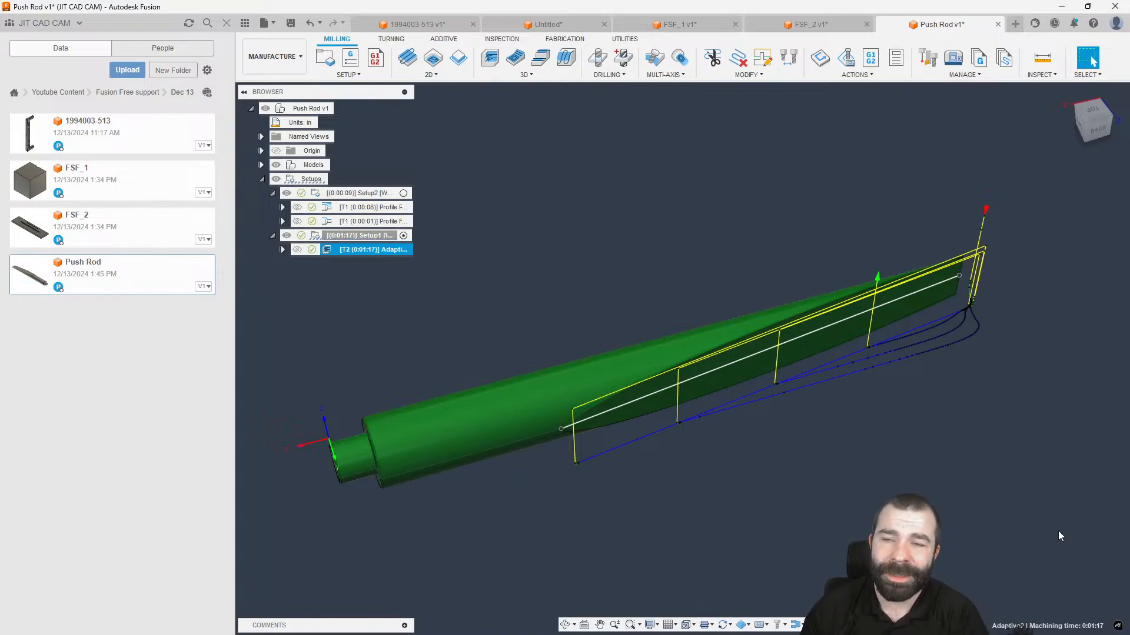
Inspect the Adaptive2 toolpath along the slanted flat, review its geometry, heights and passes settings, and accept them.
shift+middle_drag(1090, 545, 940, 291)
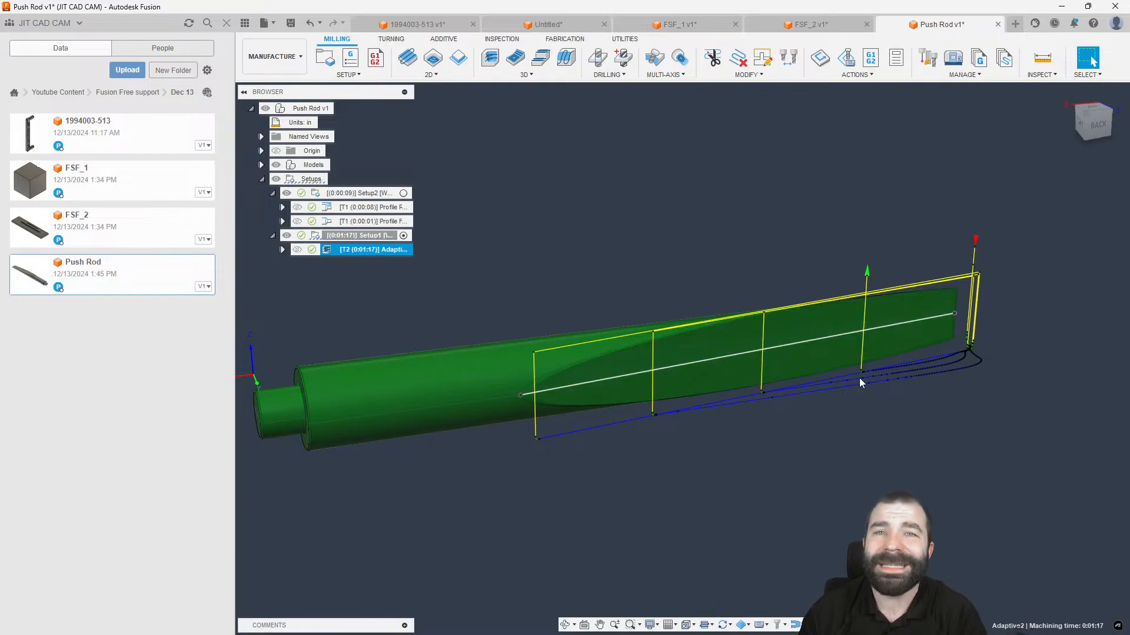
shift+middle_drag(832, 392, 829, 415)
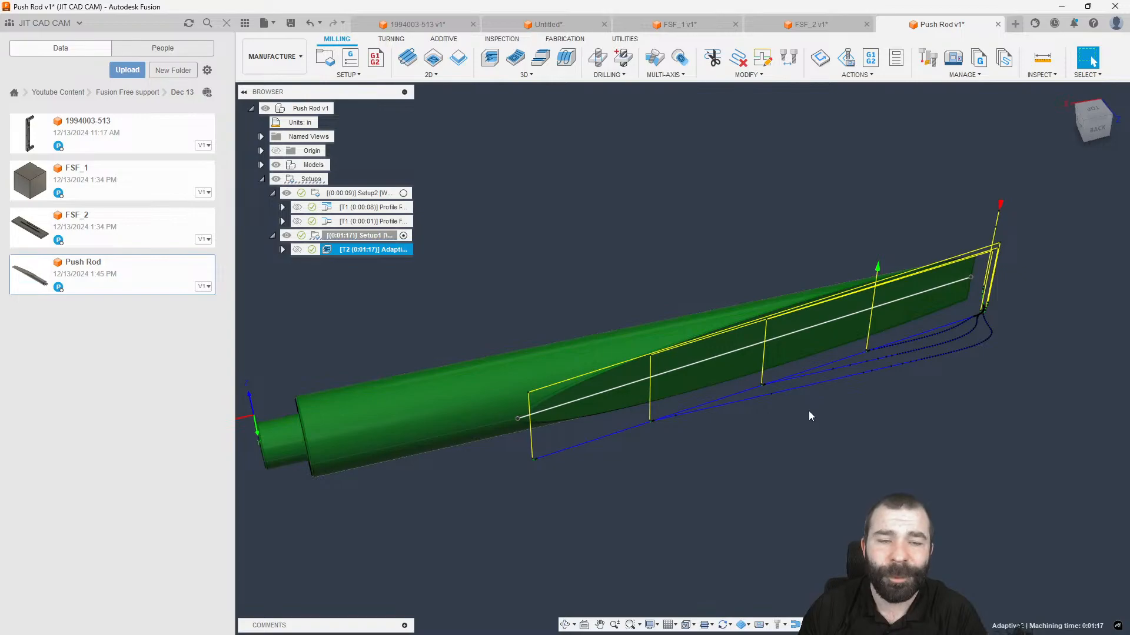
scroll(811, 409, down, 1)
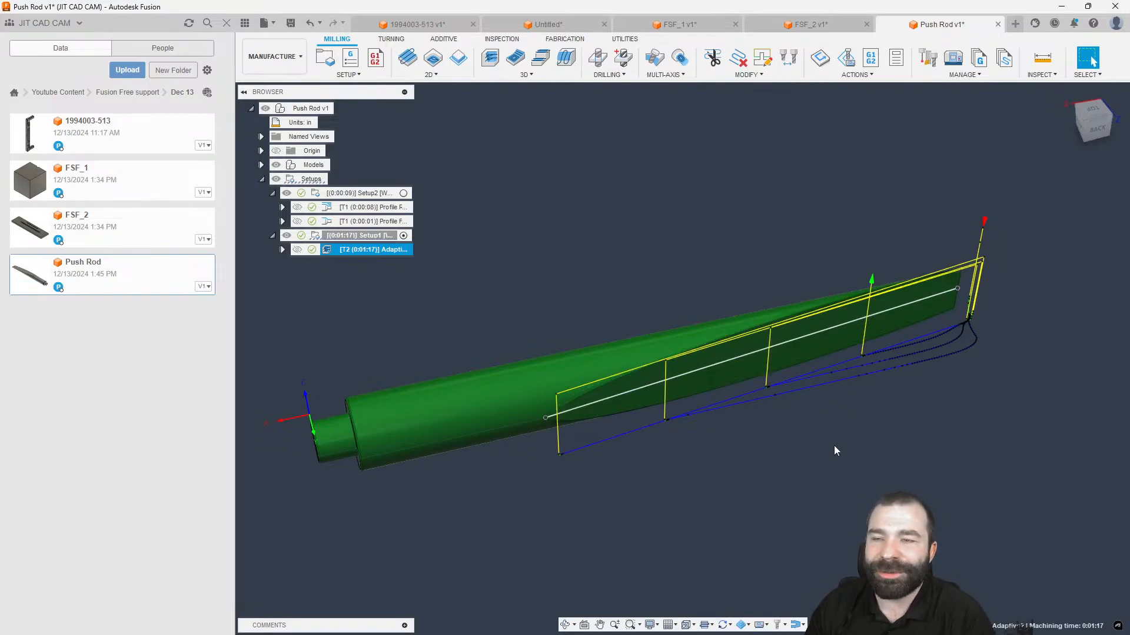
double_click(326, 252)
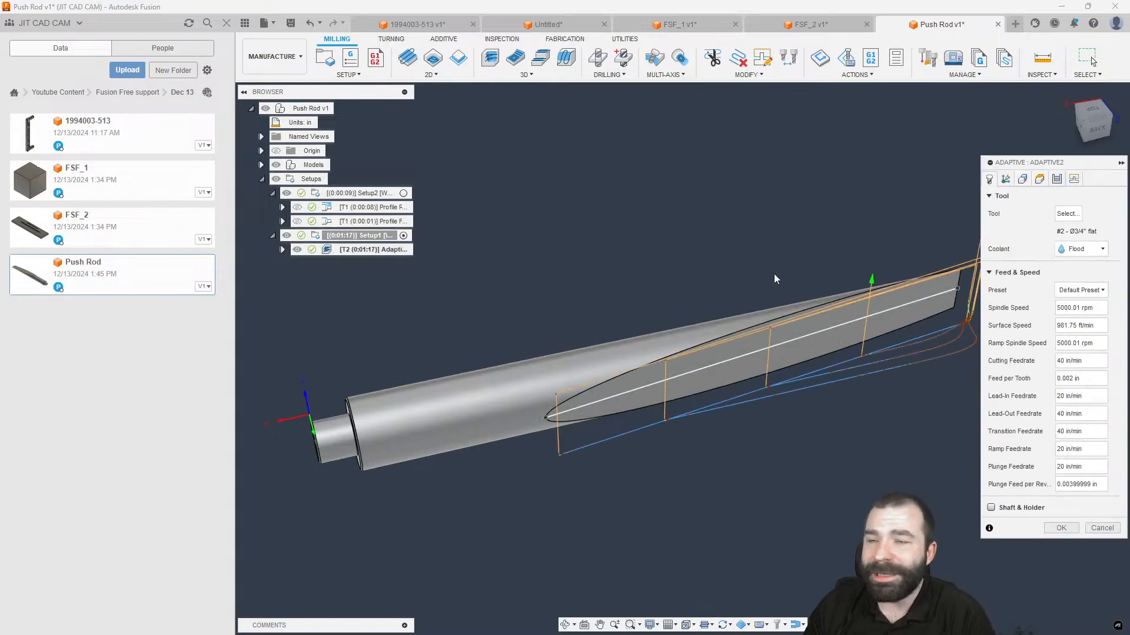
click(1005, 179)
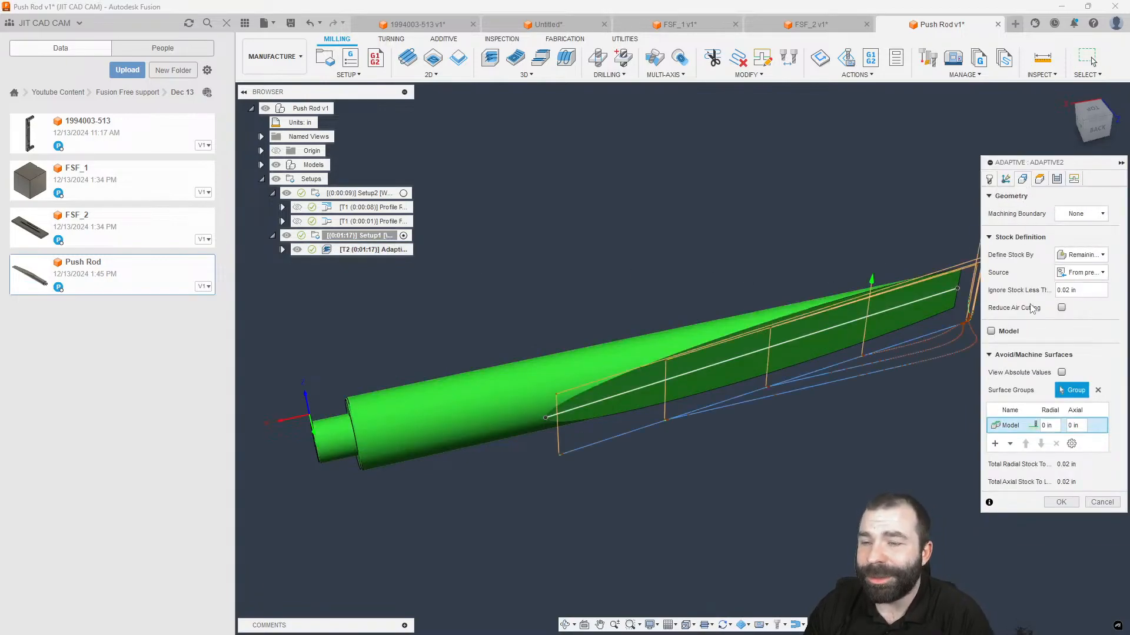
click(1071, 257)
click(1053, 306)
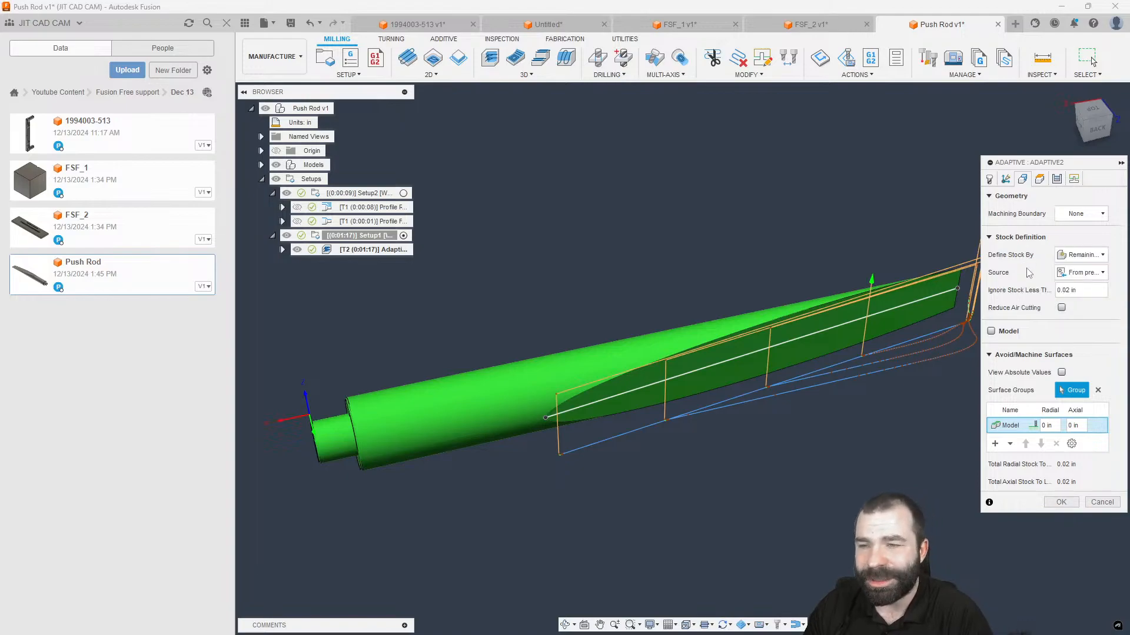
click(991, 331)
click(1039, 179)
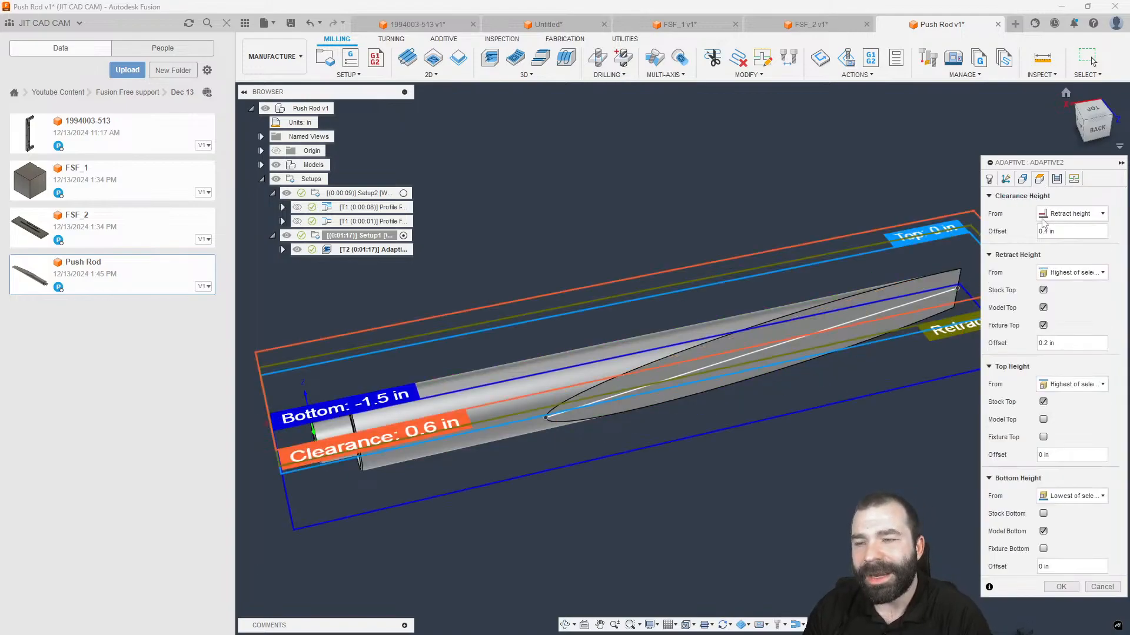
click(1058, 179)
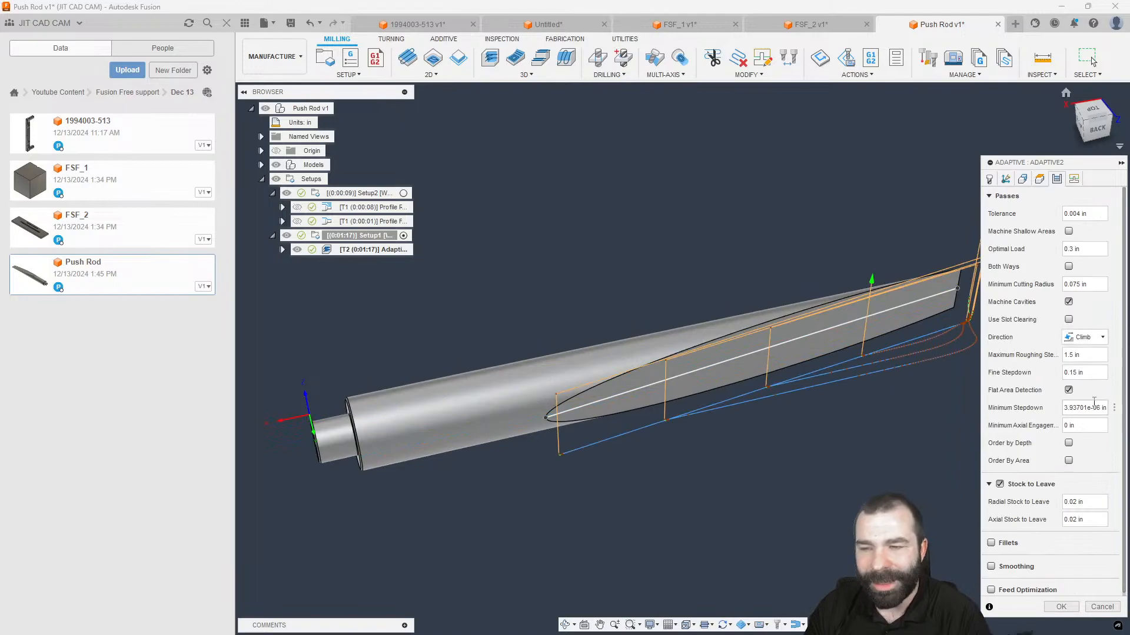
click(1061, 607)
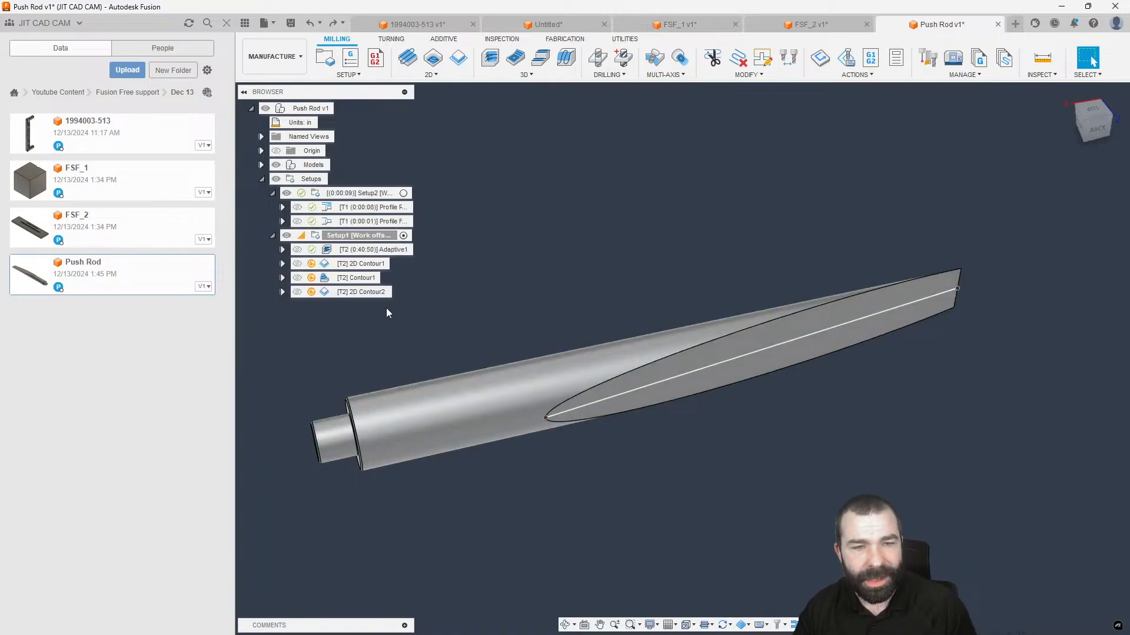
Regenerate the 2D Contour1, Contour1 and 2D Contour2 toolpaths and review the Contour1 and 2D Contour2 paths.
click(364, 264)
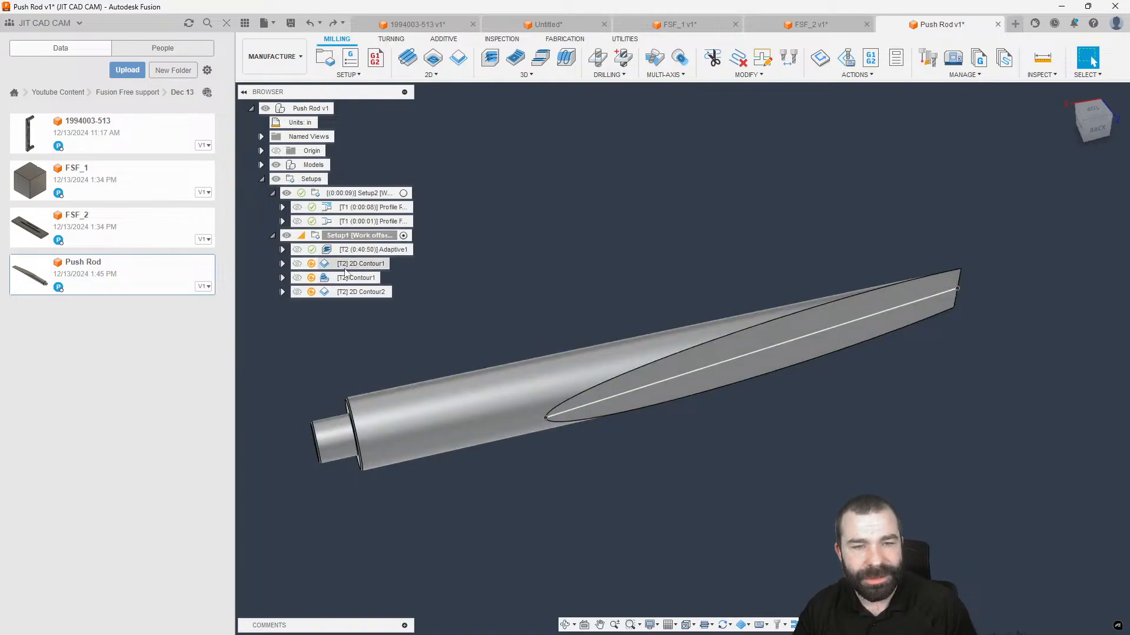
ctrl+click(359, 278)
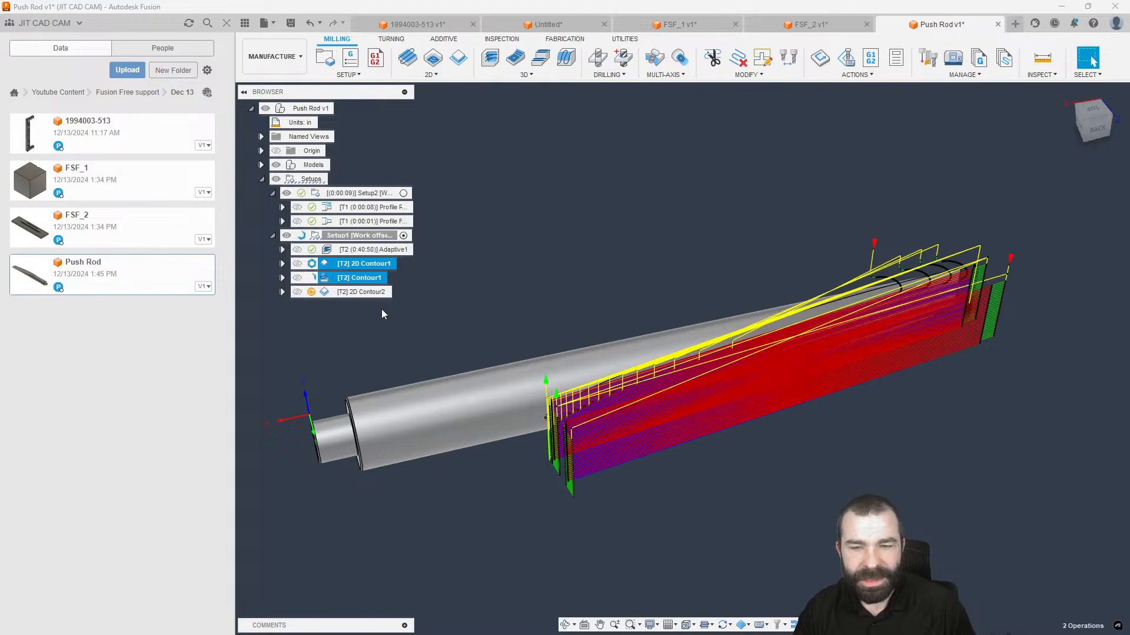
click(352, 292)
click(347, 278)
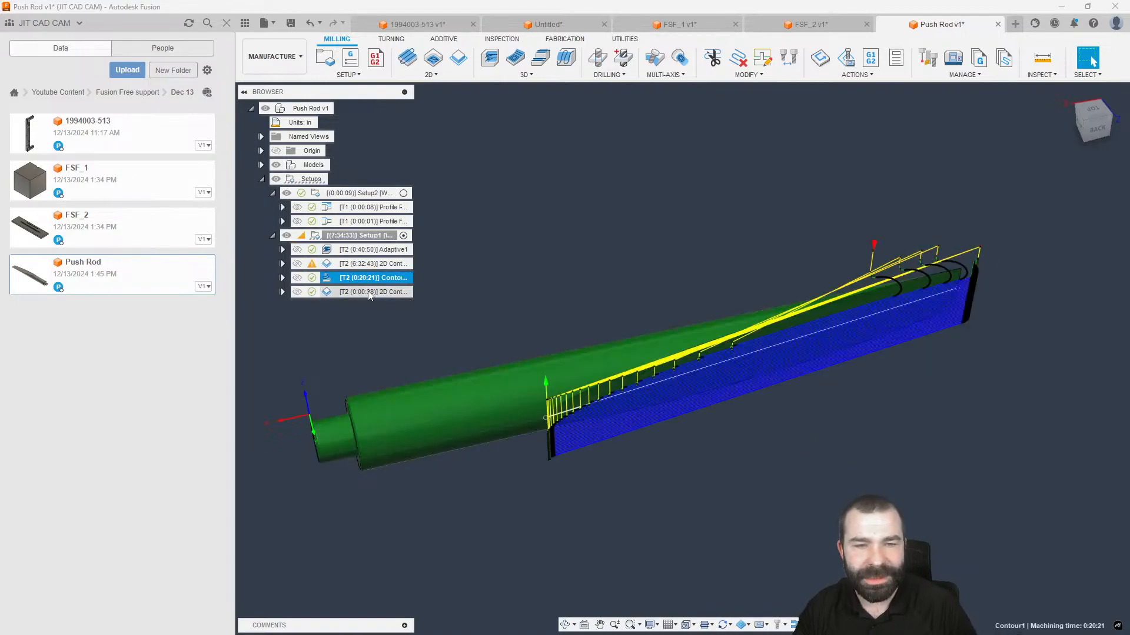
shift+middle_drag(654, 309, 635, 307)
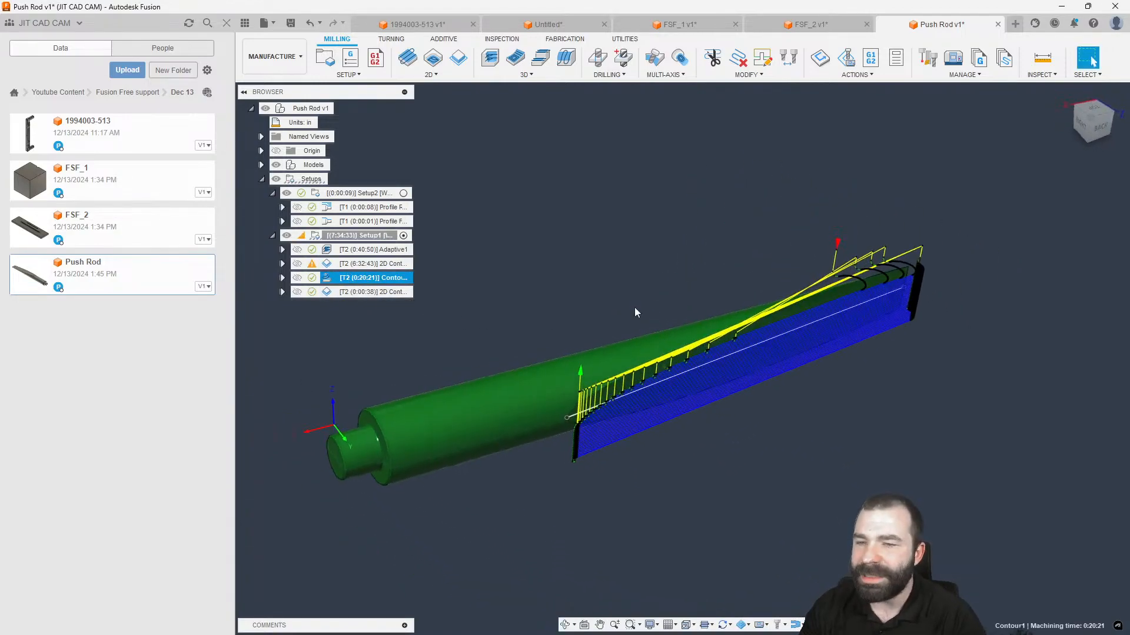
click(351, 292)
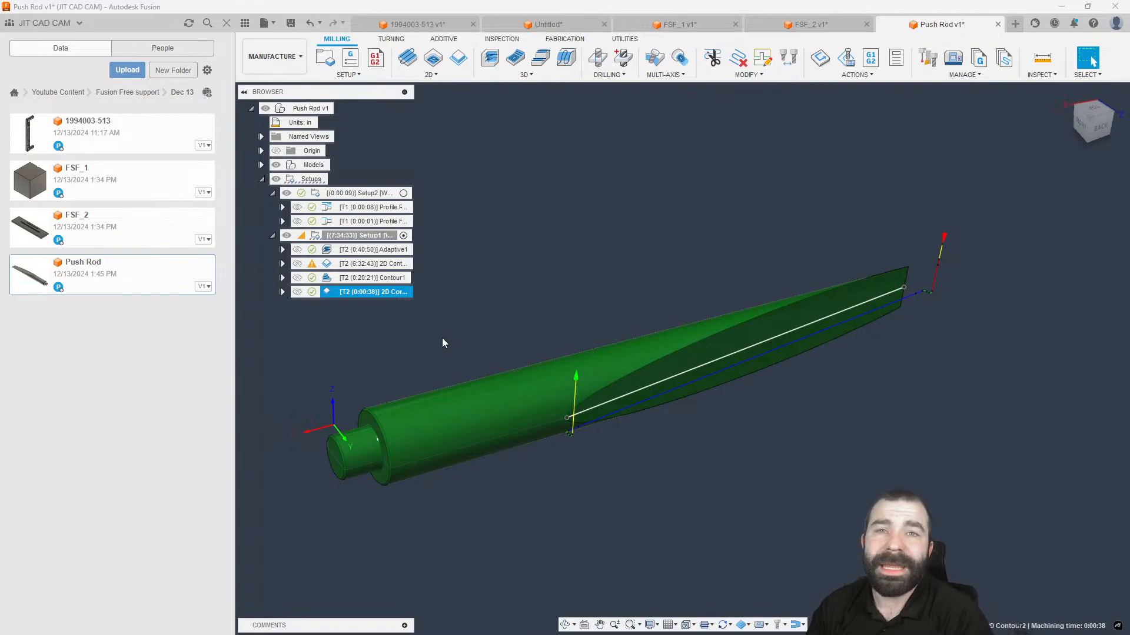
Examine the Adaptive1 toolpath with its tool and toolpath data, the bare rod, and the 2D Contour2 path on the slanted flat.
click(370, 249)
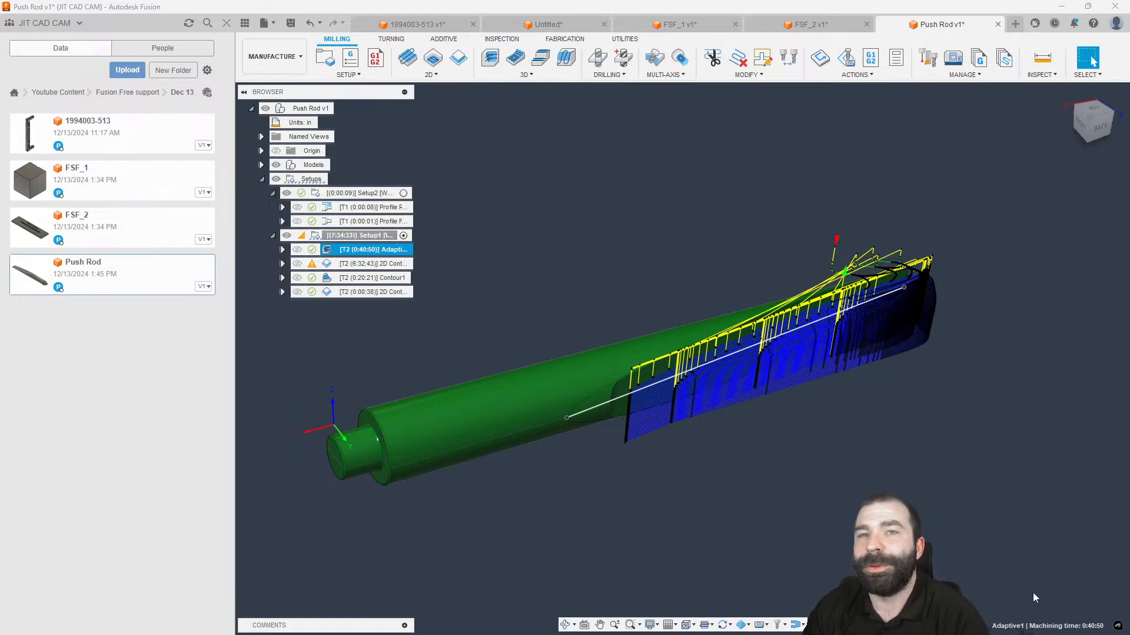
click(698, 538)
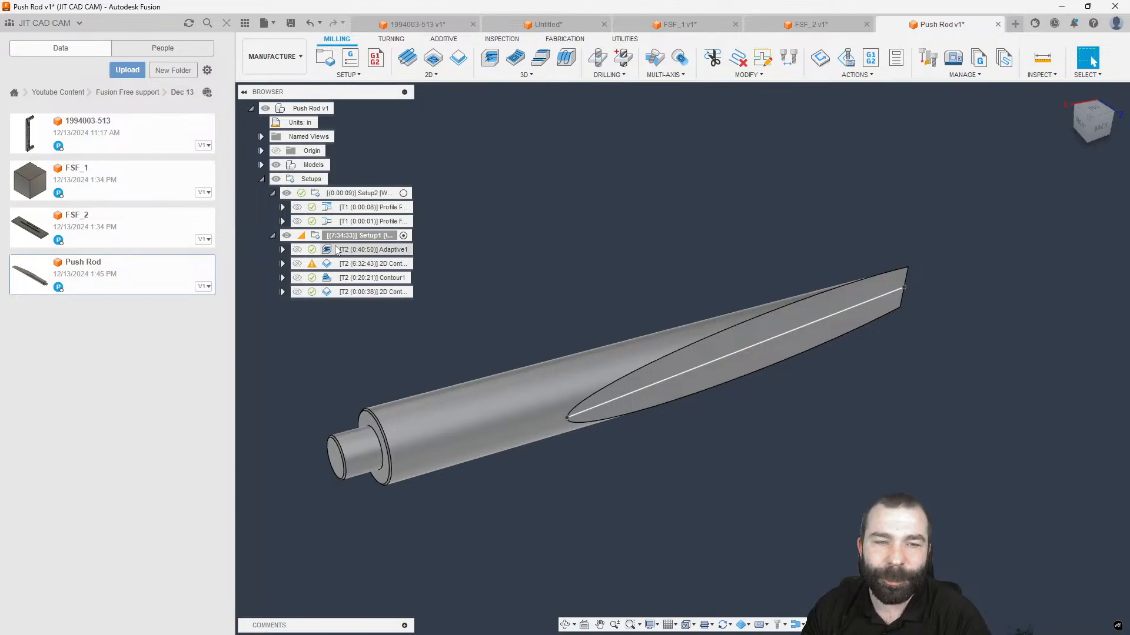
click(297, 253)
click(282, 250)
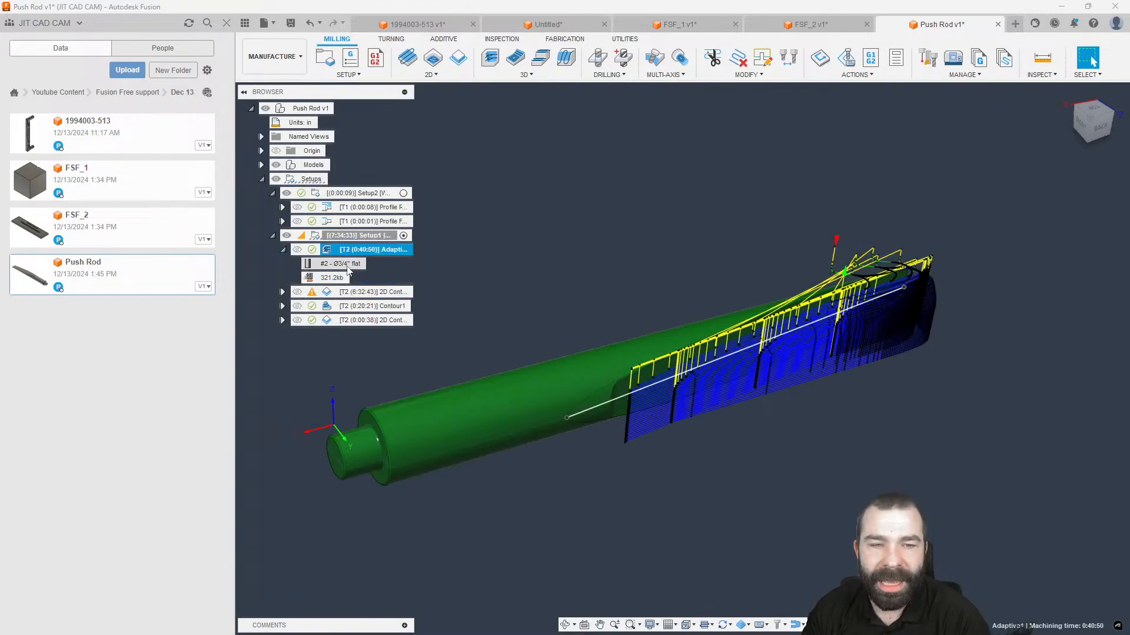
click(350, 279)
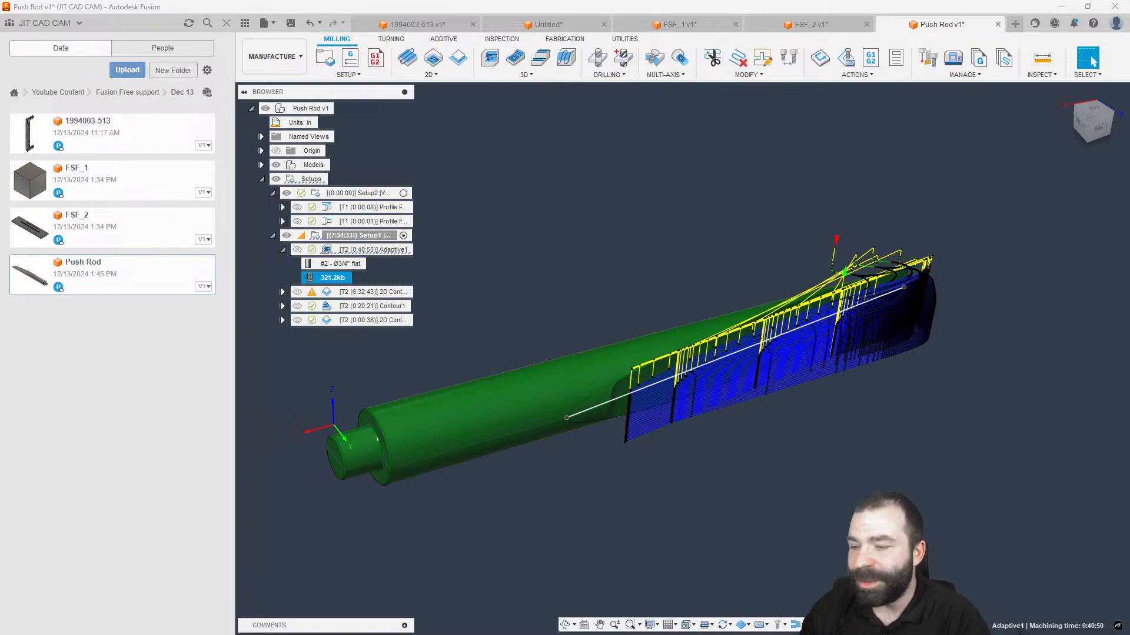
shift+middle_drag(800, 370, 676, 472)
click(675, 472)
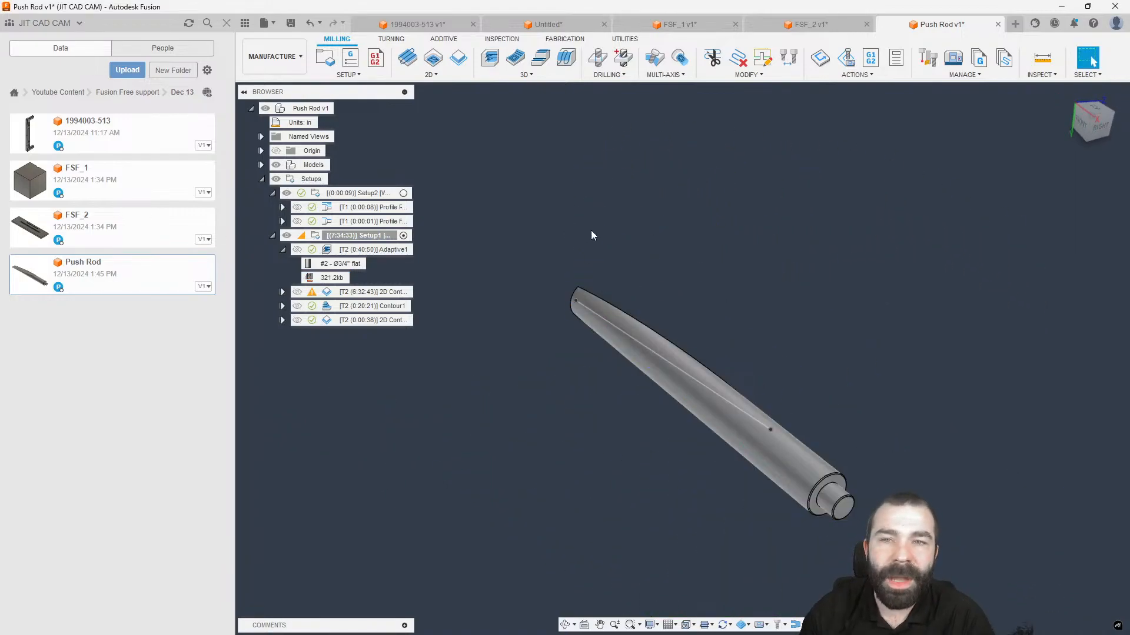
shift+middle_drag(590, 230, 770, 369)
click(329, 318)
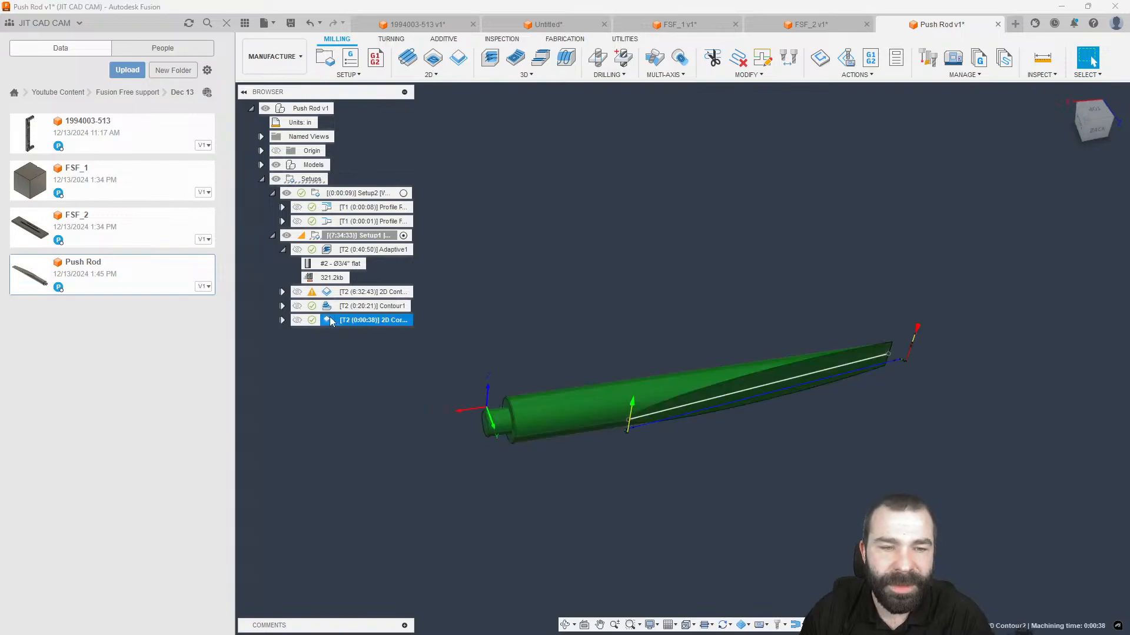
shift+middle_drag(523, 334, 539, 328)
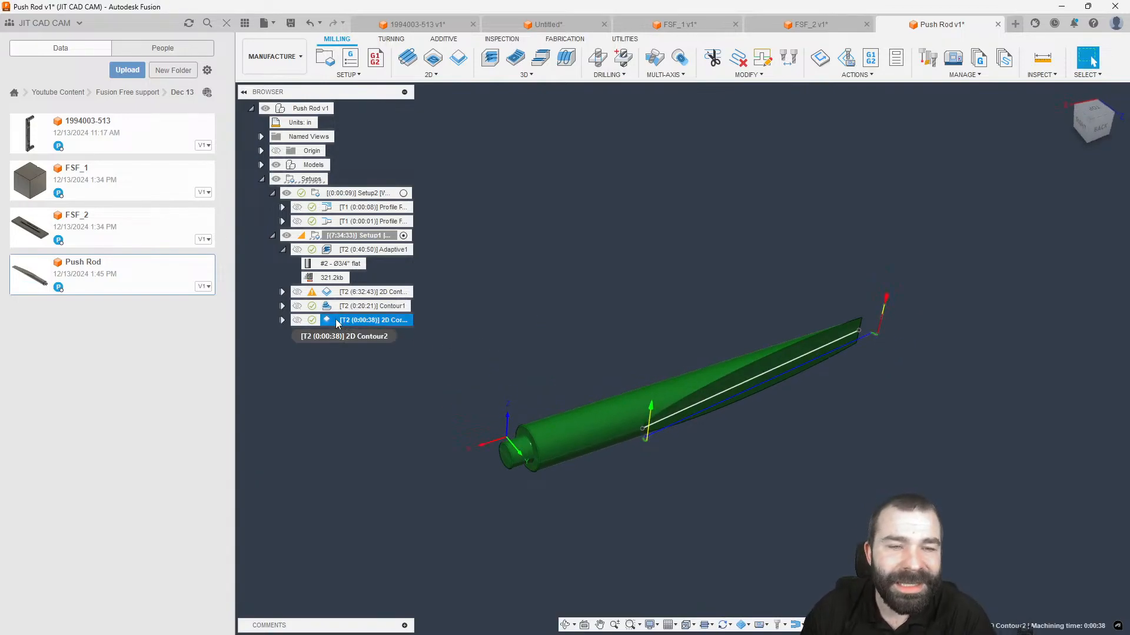
Move 2D Contour2 directly after Adaptive1 and regenerate Adaptive1 to inspect the stock left on the slanted flat.
drag(330, 321, 361, 304)
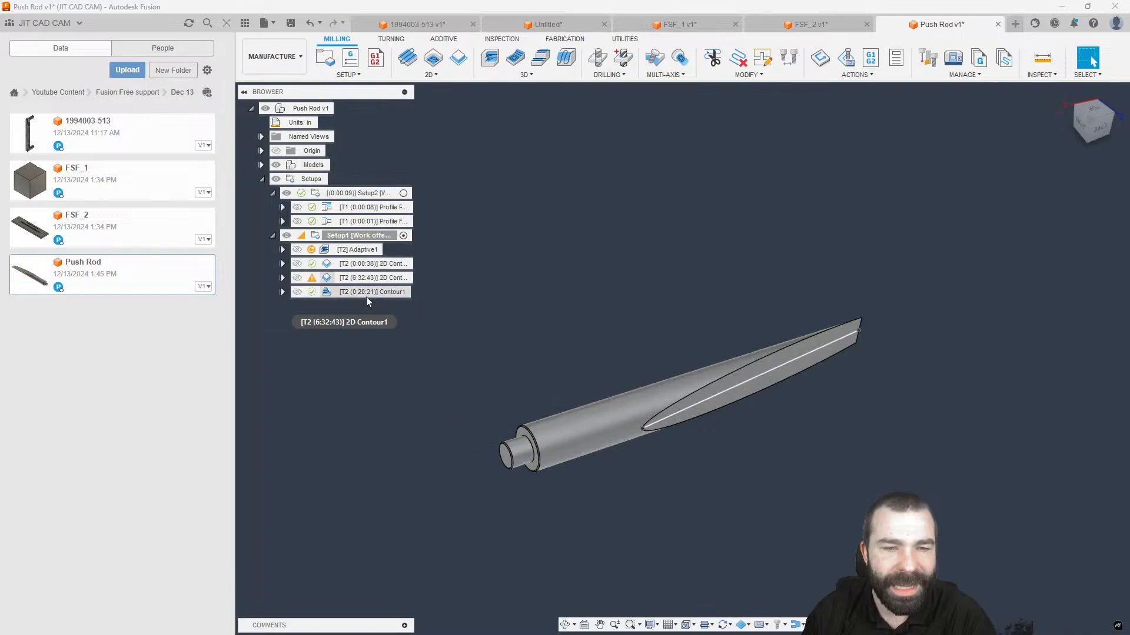
click(333, 253)
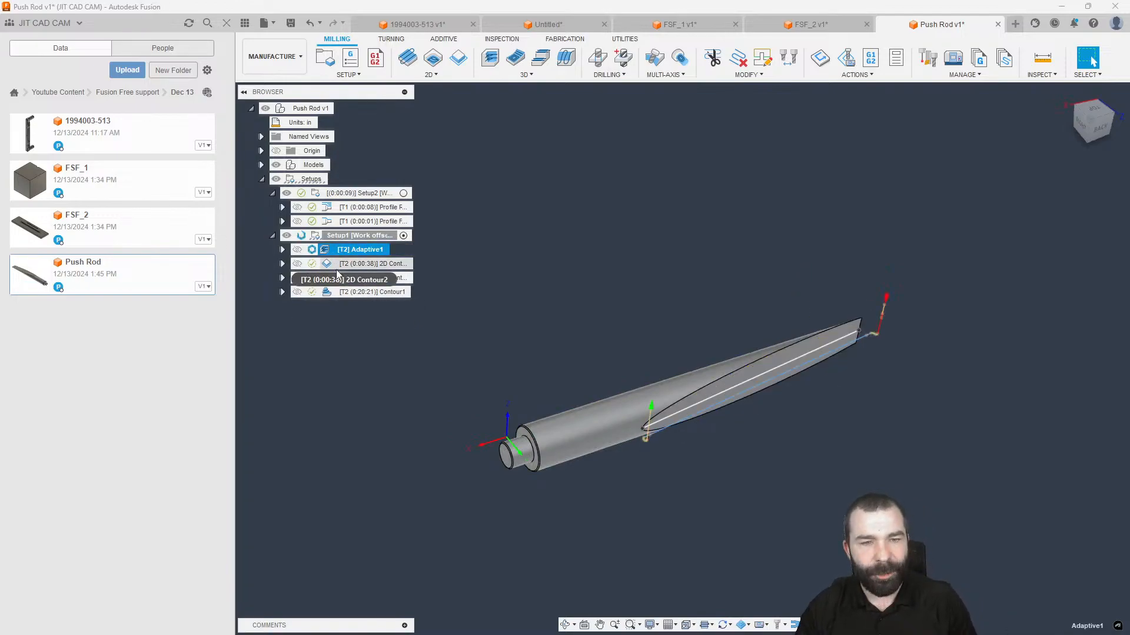
click(336, 263)
scroll(700, 433, up, 2)
shift+middle_drag(708, 440, 707, 415)
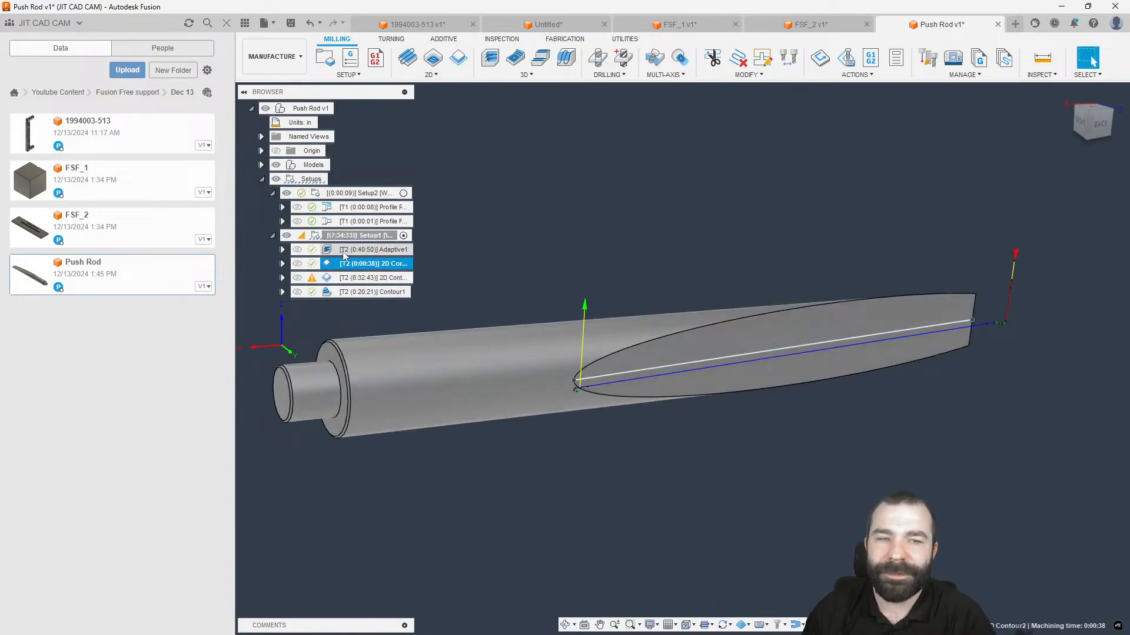
scroll(661, 385, up, 3)
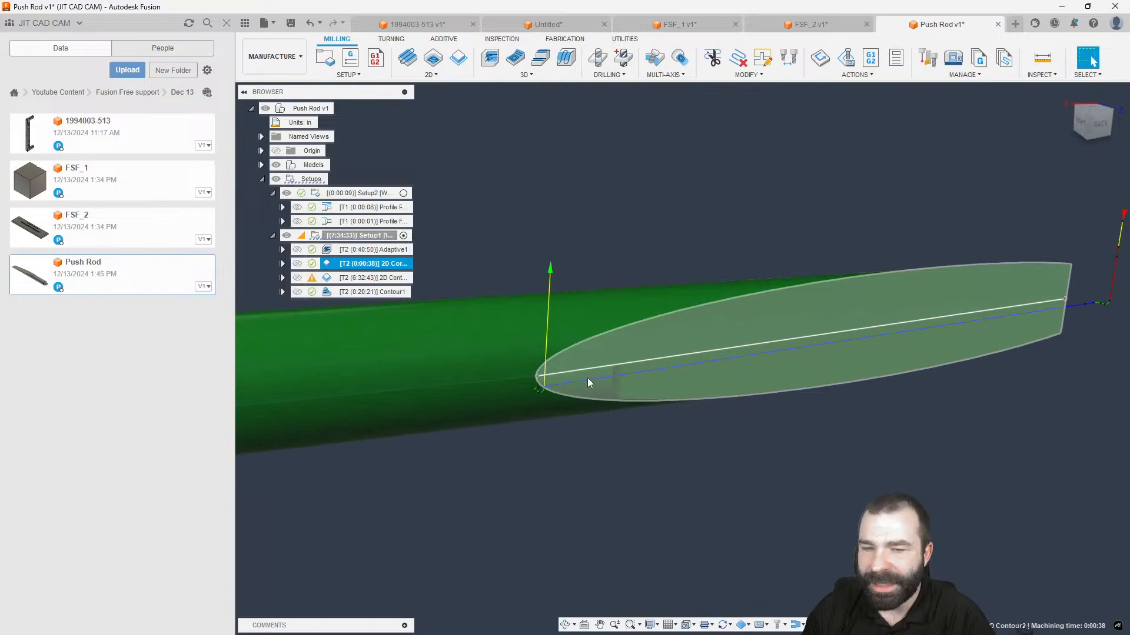
scroll(600, 380, up, 2)
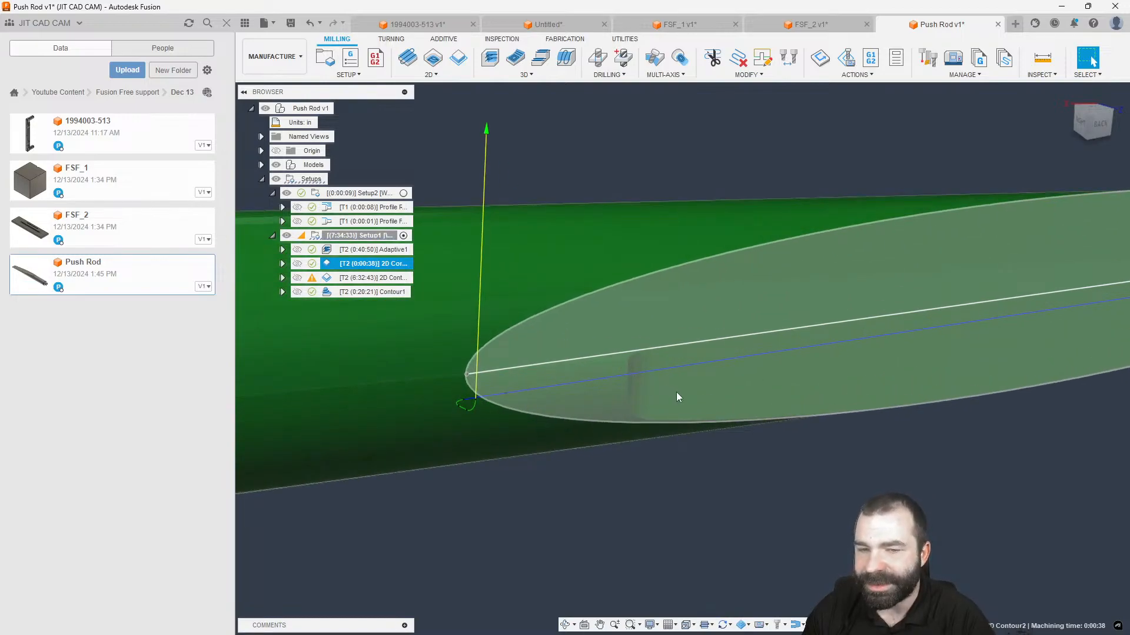
scroll(676, 394, down, 4)
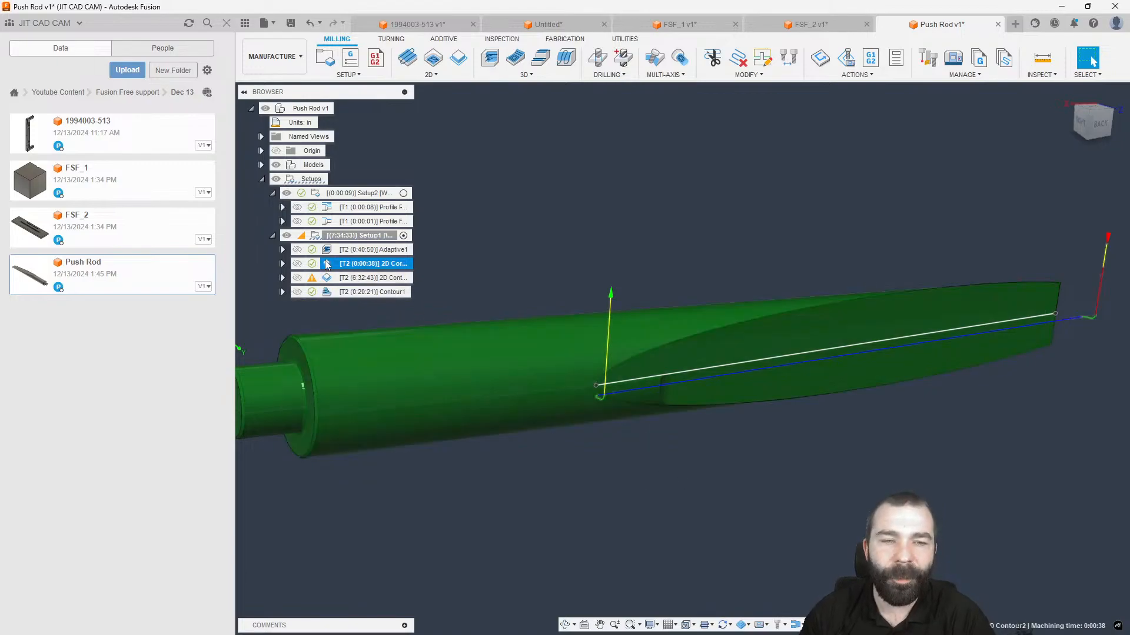
Review the Contour1 toolpath and move the operation directly after Adaptive1, ahead of 2D Contour2.
click(328, 292)
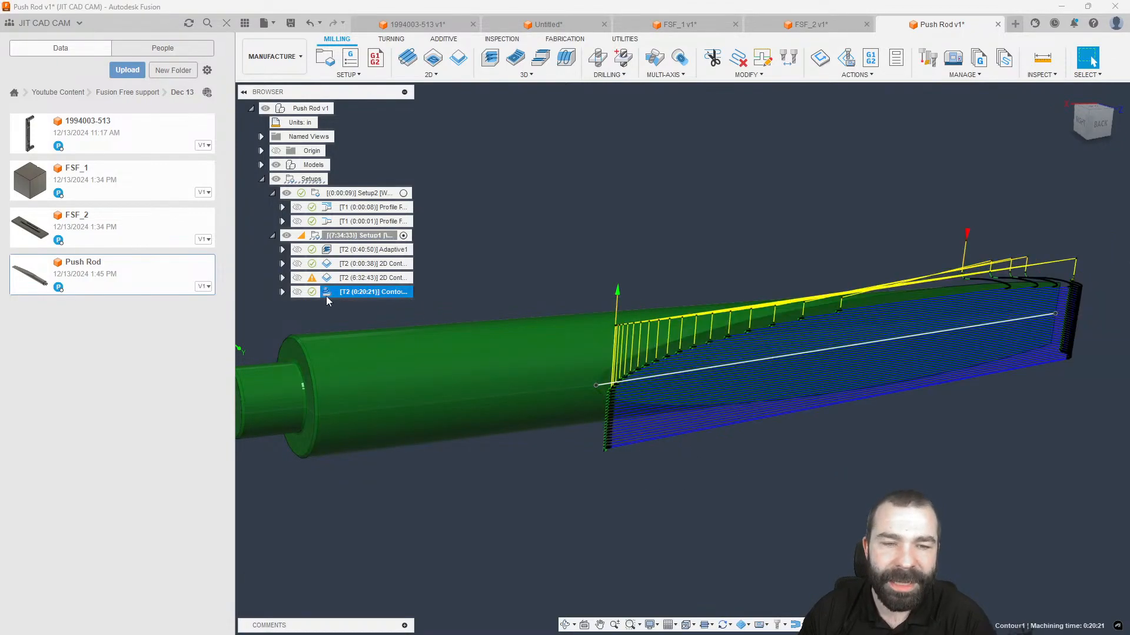
key(Escape)
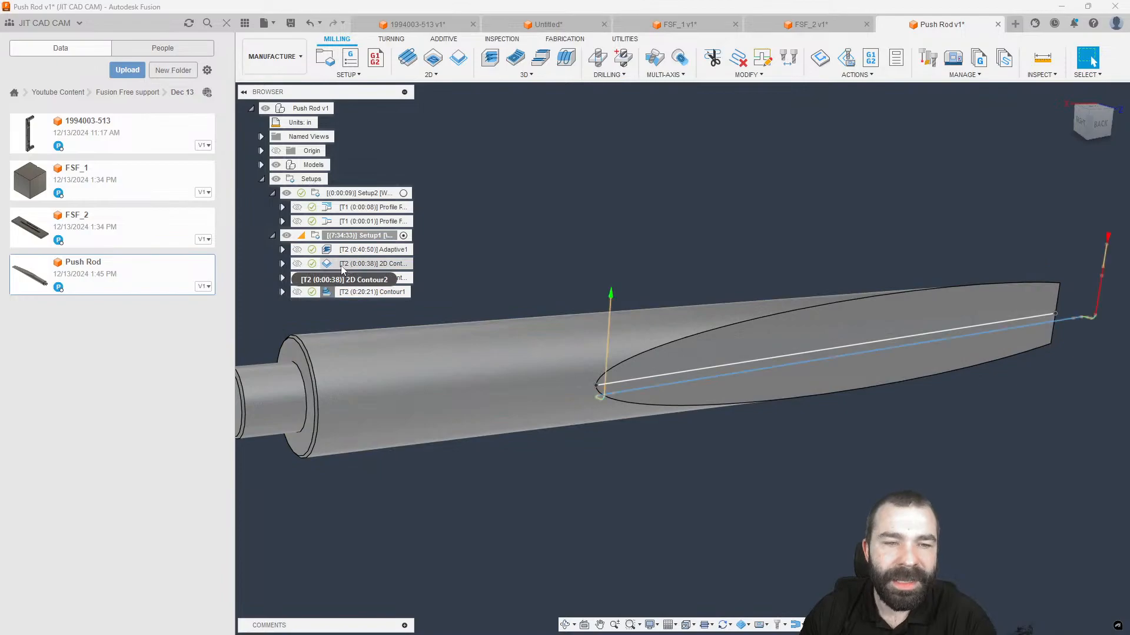
drag(342, 267, 338, 264)
Set the Model surface group's radial stock to 0.01 in in Contour1's geometry settings and recalculate the toolpath.
double_click(330, 265)
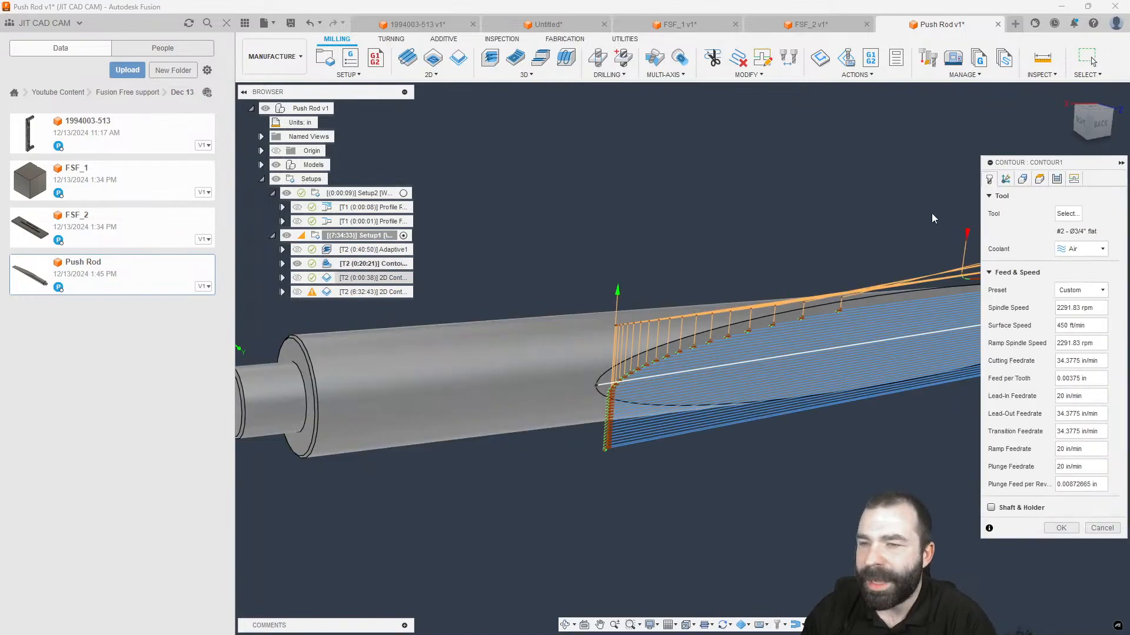
click(1022, 179)
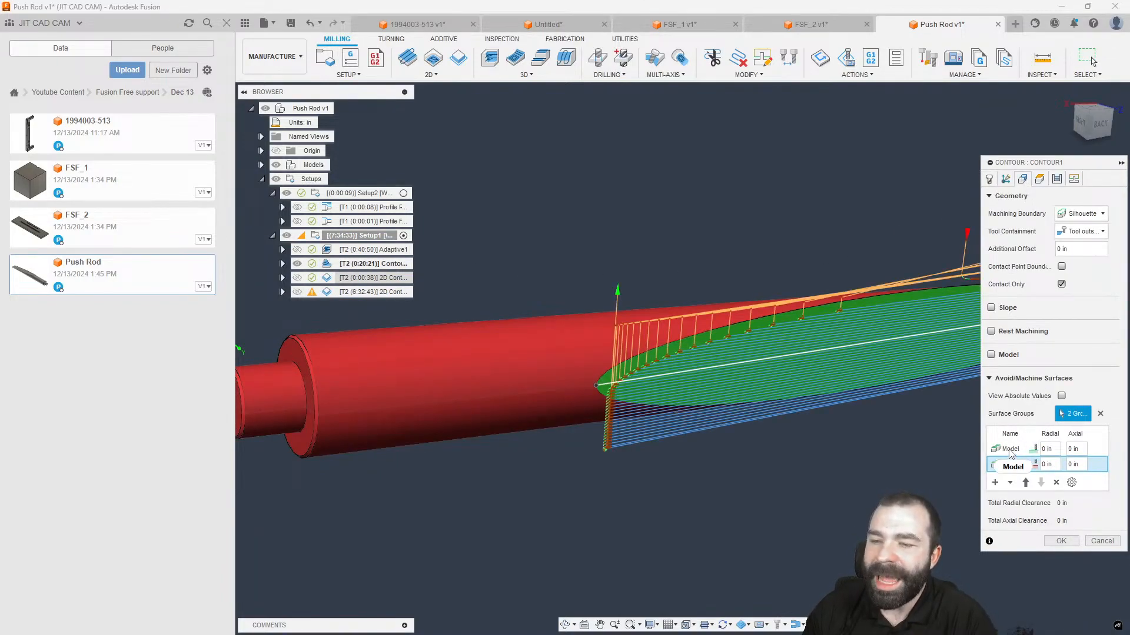
click(1011, 450)
scroll(612, 457, down, 4)
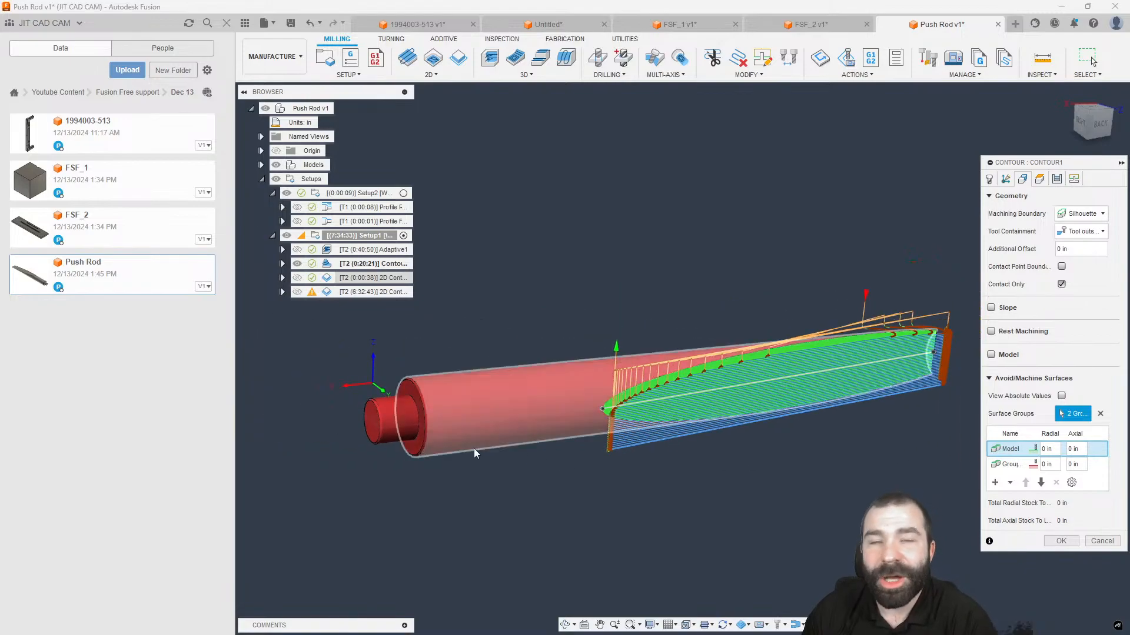
drag(1053, 450, 1031, 458)
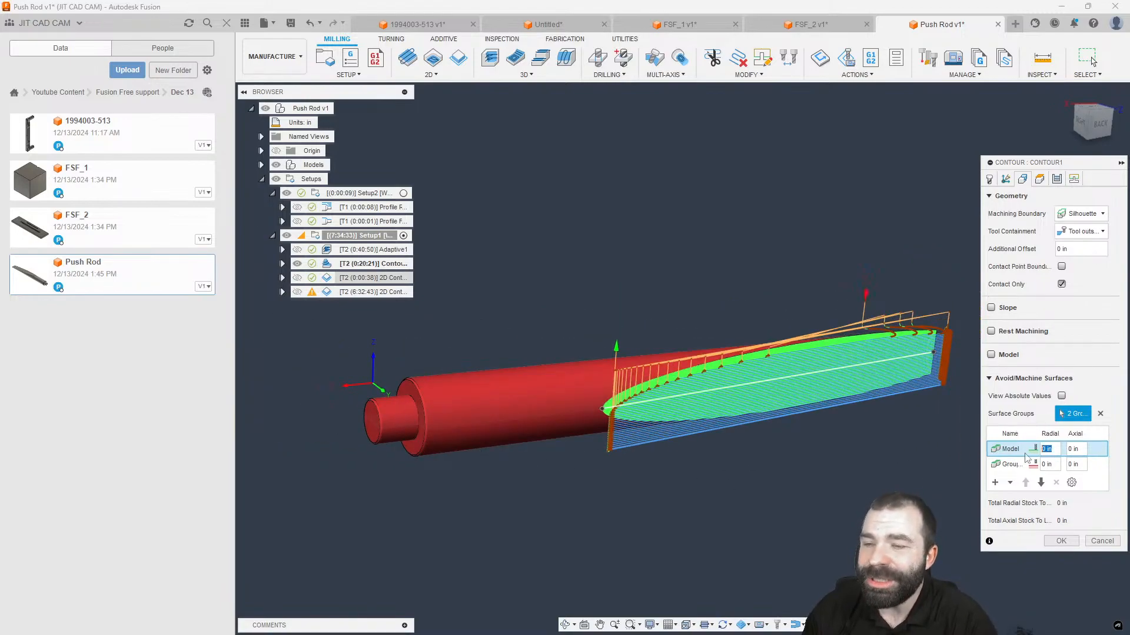
text(.01)
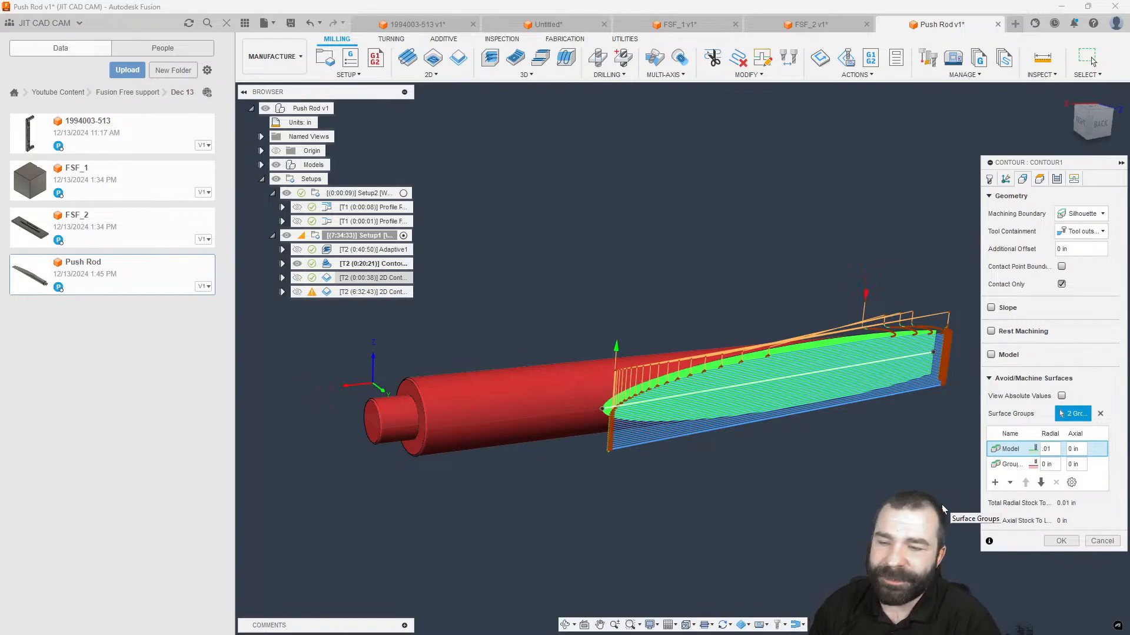
click(1062, 541)
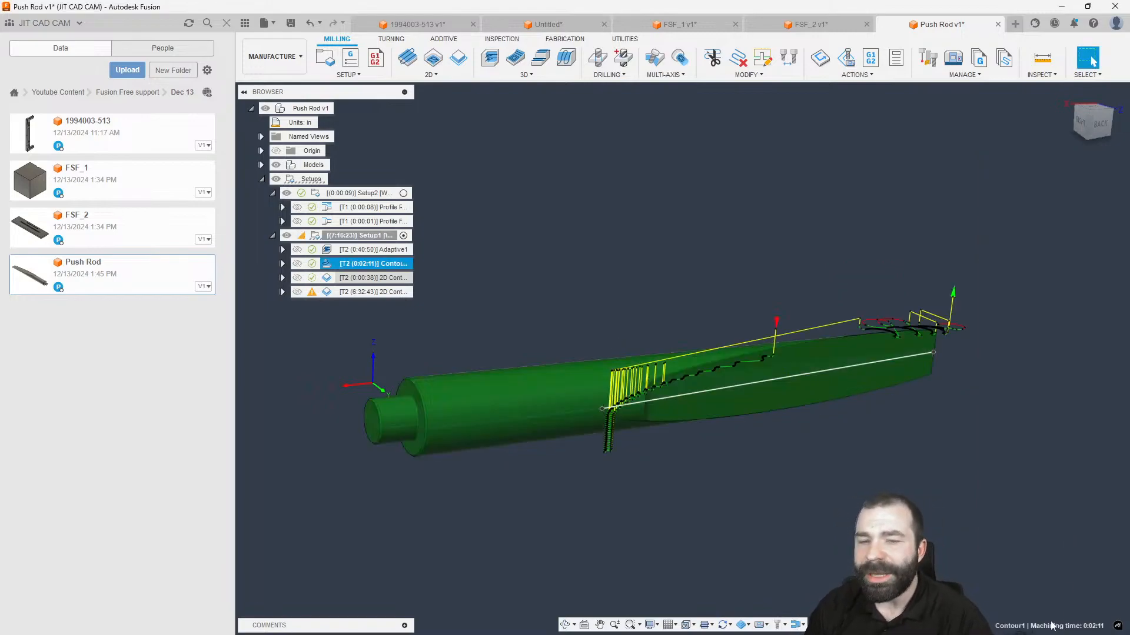
Set the Model surface group's radial stock to 0.005 in in Contour1's geometry settings and recalculate the toolpath.
double_click(341, 265)
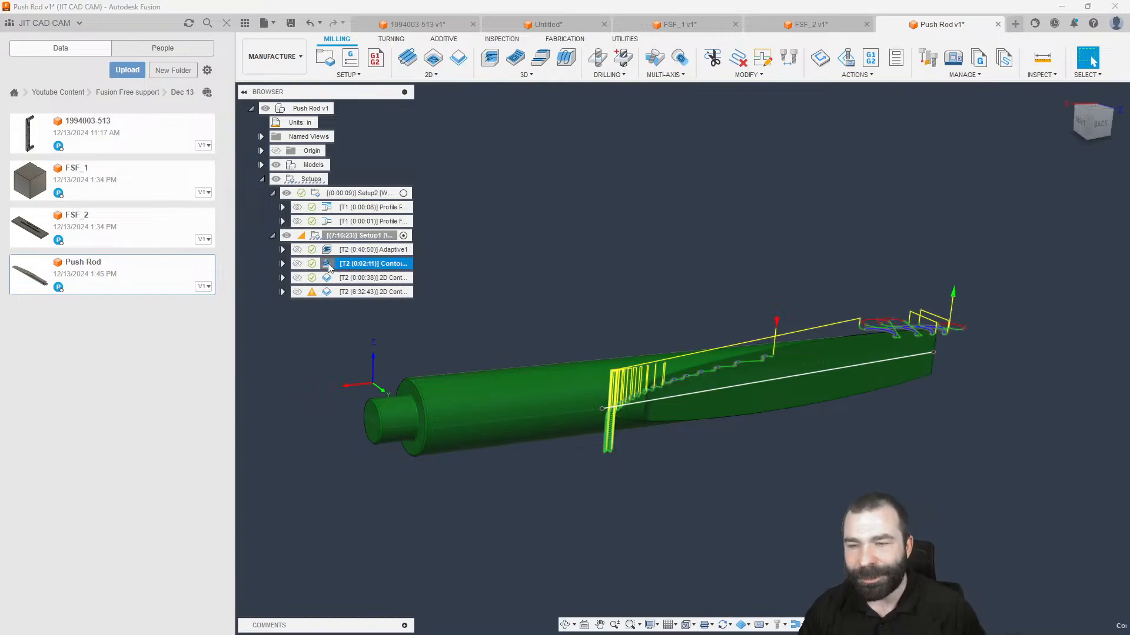
click(1022, 179)
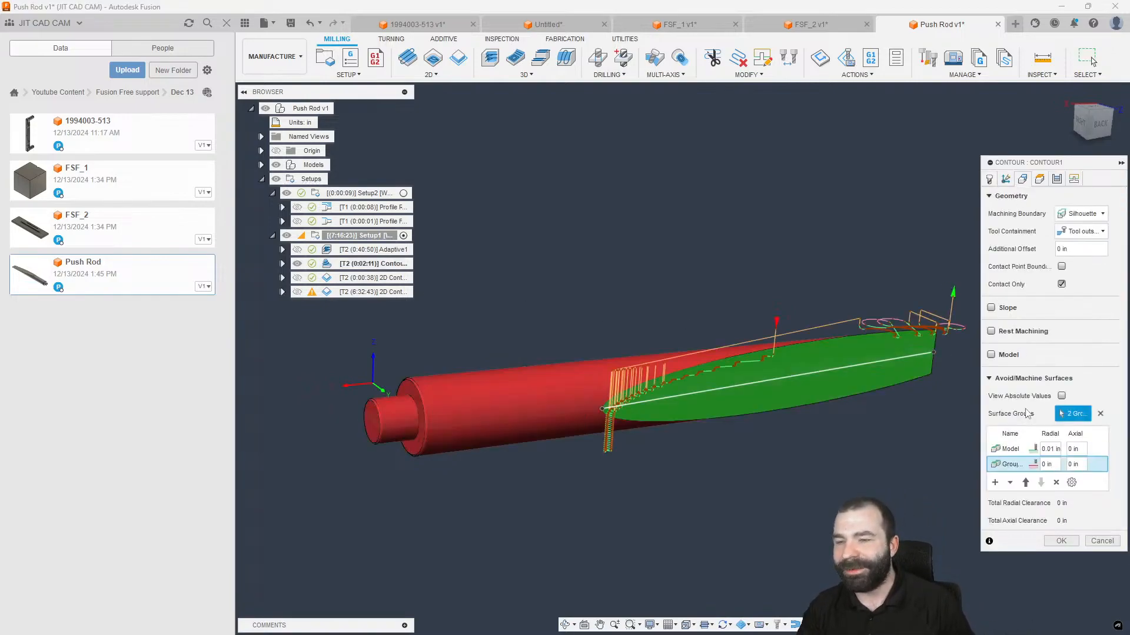
click(1050, 449)
key(BackSpace)
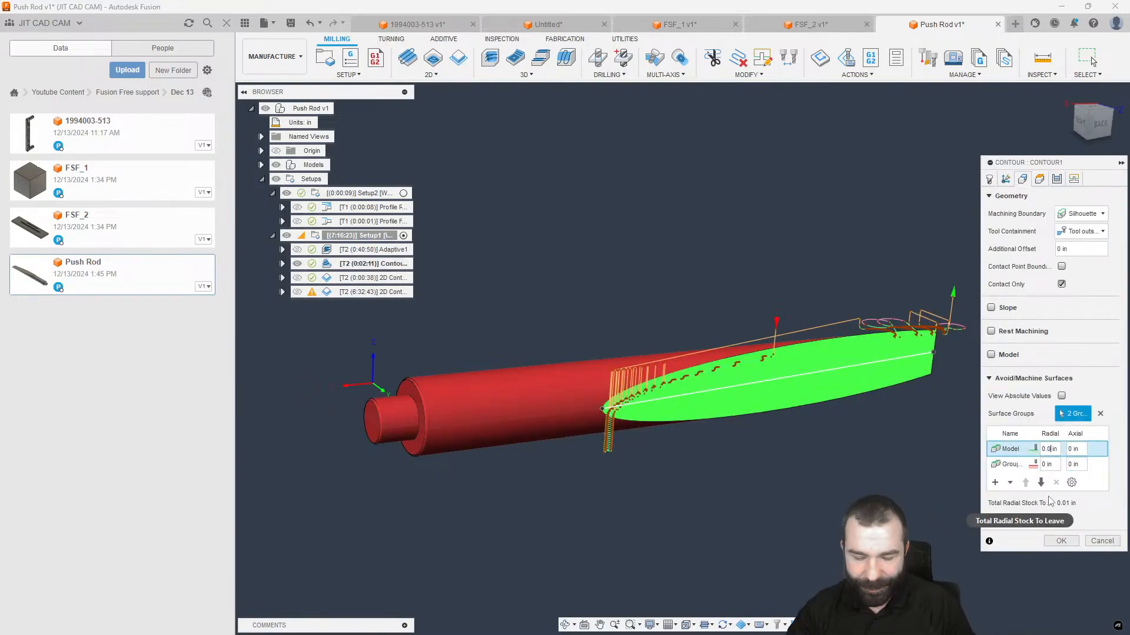
key(Return)
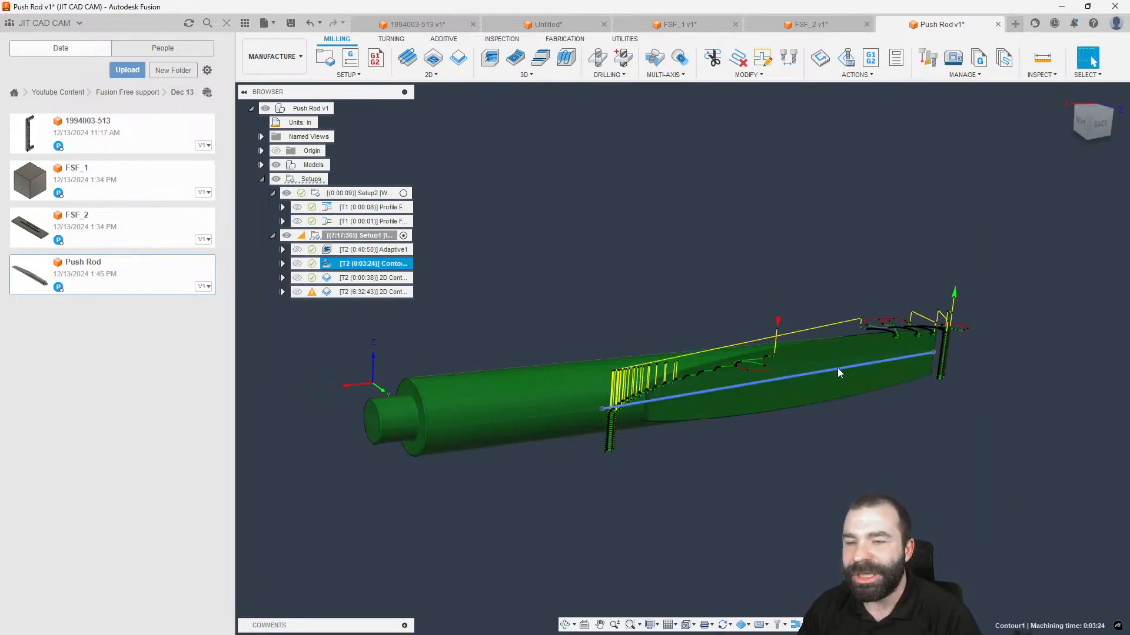
Lower the radial stock of Contour1's Model surface group further, recalculate the operation, and inspect the path across the slanted flat.
double_click(325, 264)
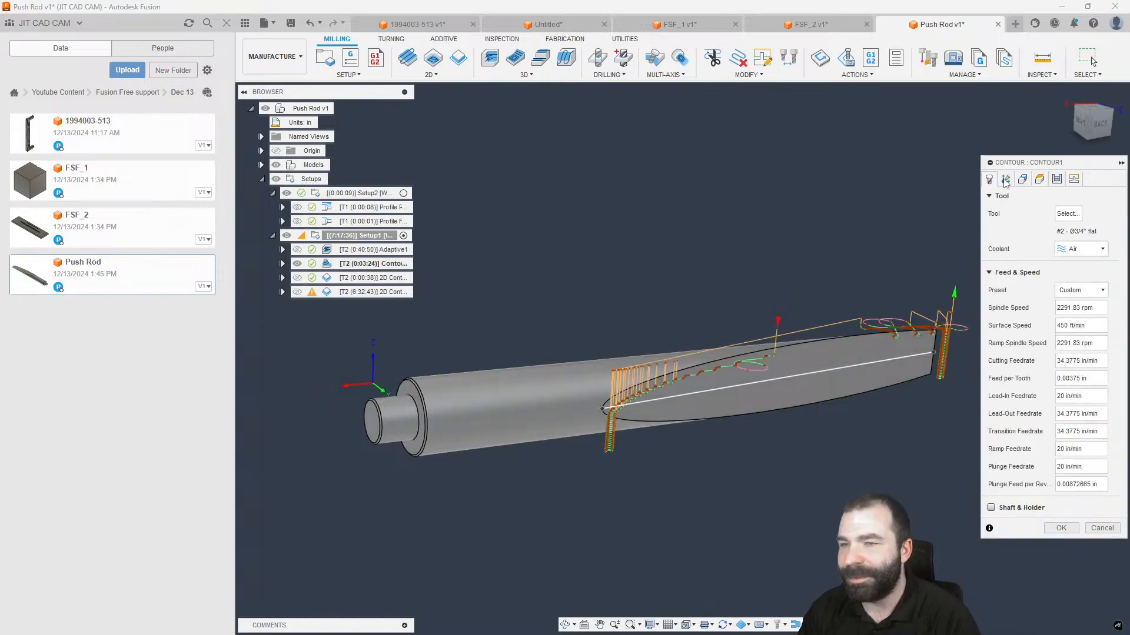
click(1022, 180)
click(1068, 449)
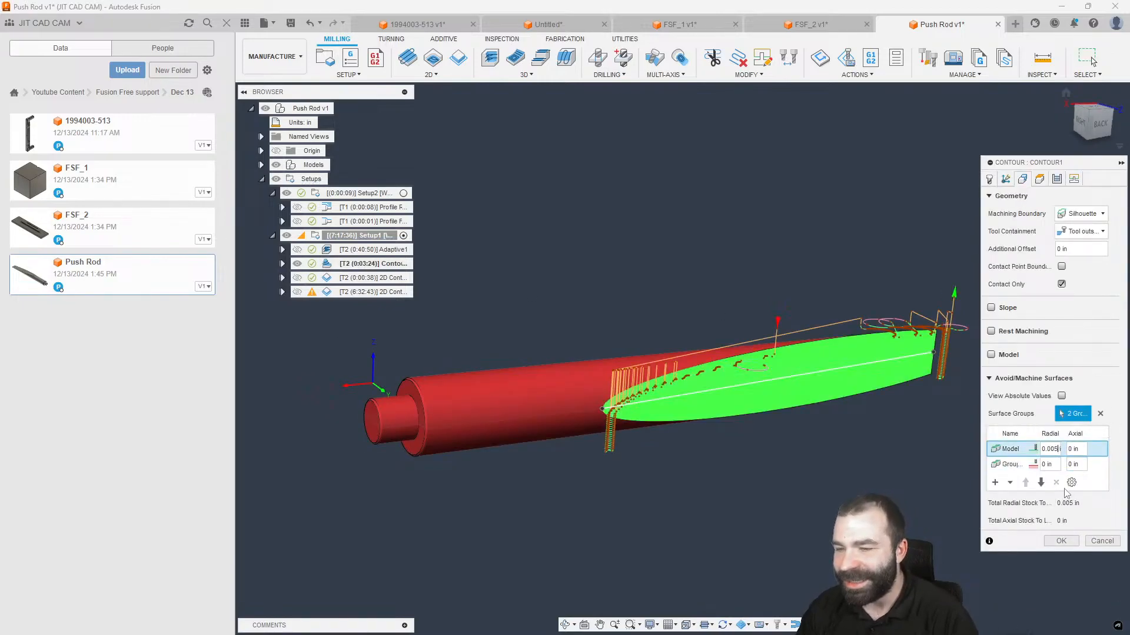
key(BackSpace)
key(Return)
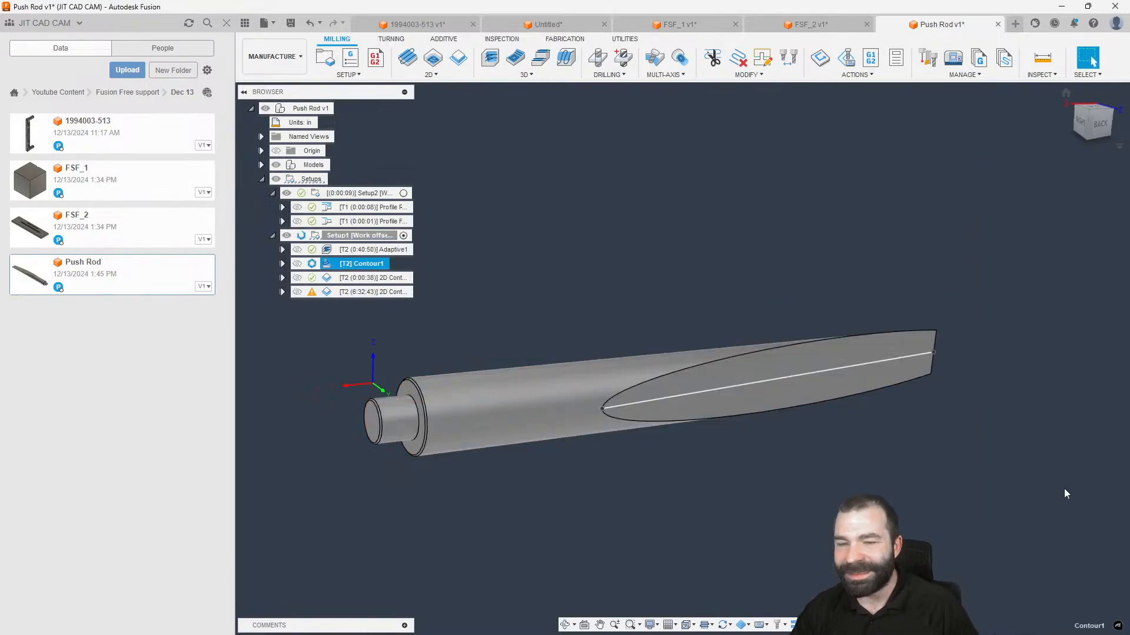
shift+middle_drag(814, 394, 807, 445)
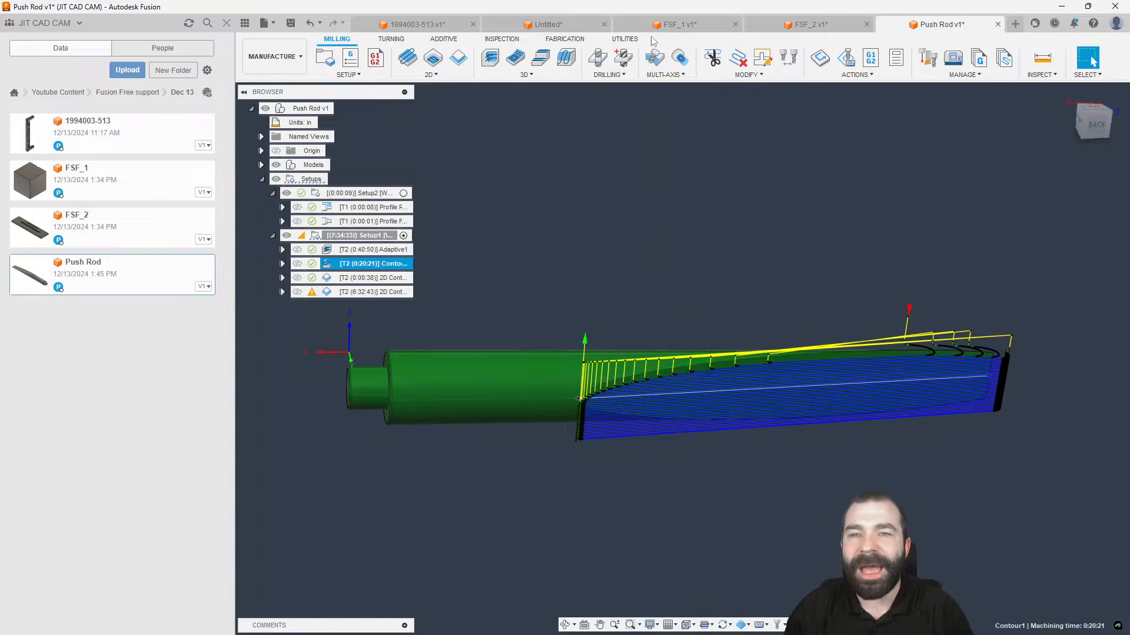
Examine Setup2's Profile Finishing2 turning toolpath around the stepped end of the rod.
click(342, 223)
shift+middle_drag(471, 256, 575, 275)
scroll(431, 510, up, 2)
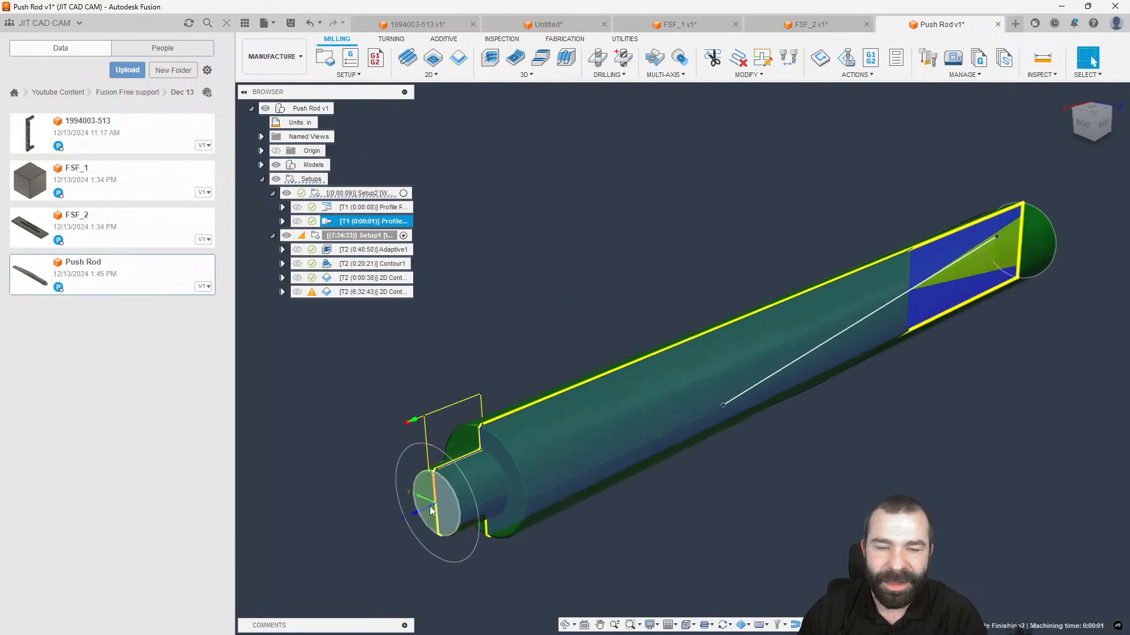
scroll(438, 476, up, 5)
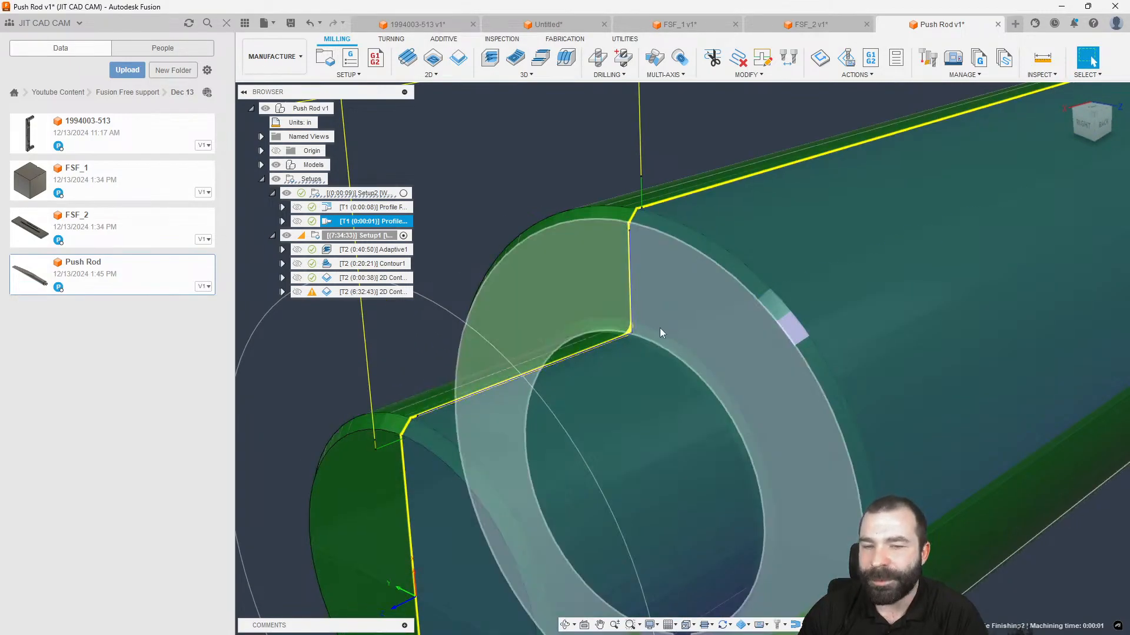
scroll(686, 351, down, 5)
Try enabling Stock to Leave in Profile Finishing2's passes settings and discard the edit.
double_click(374, 222)
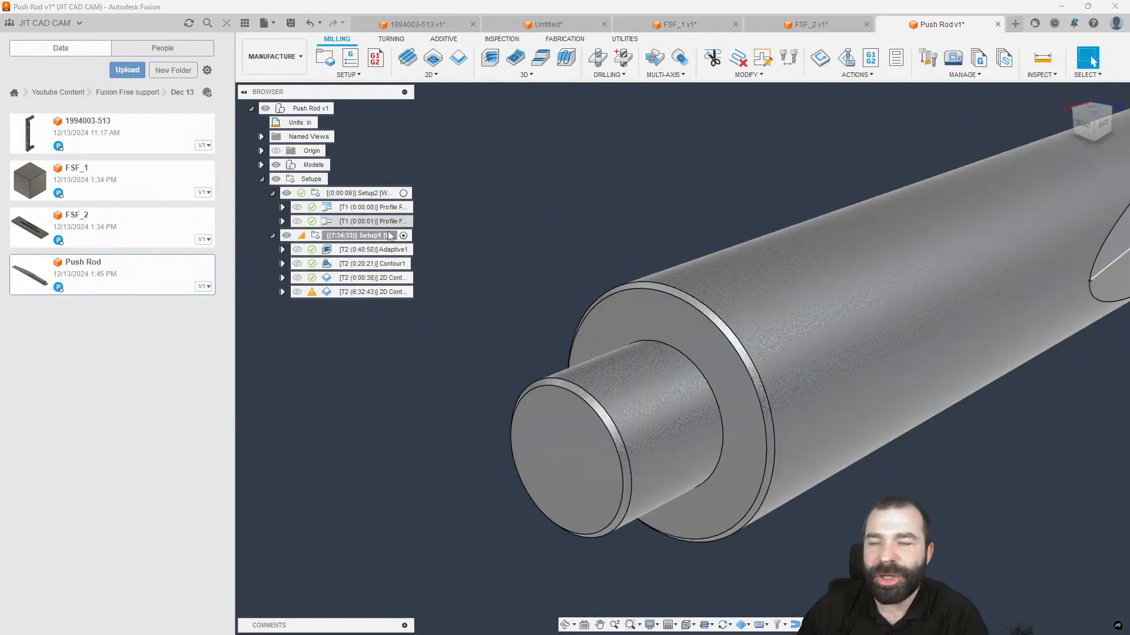
click(1058, 179)
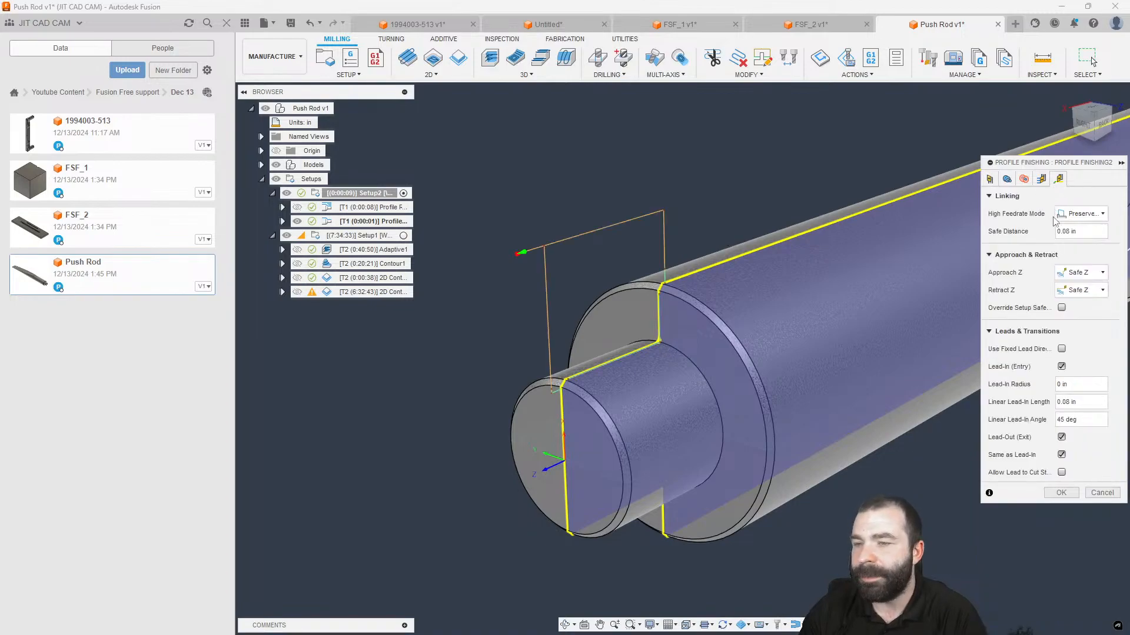
click(1041, 179)
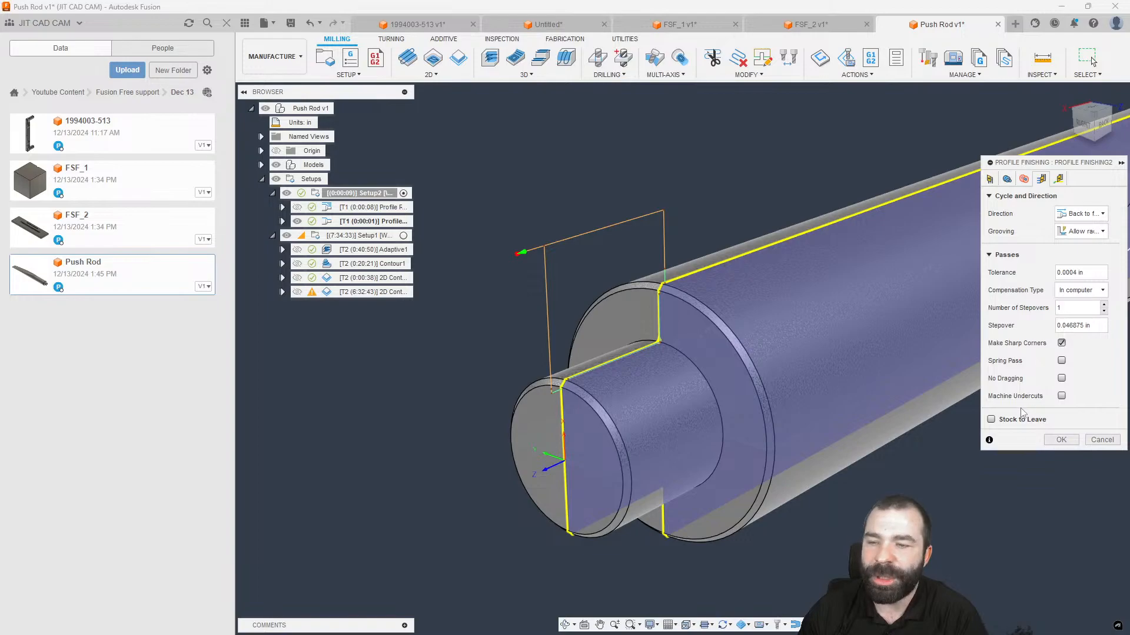
click(992, 420)
click(1075, 437)
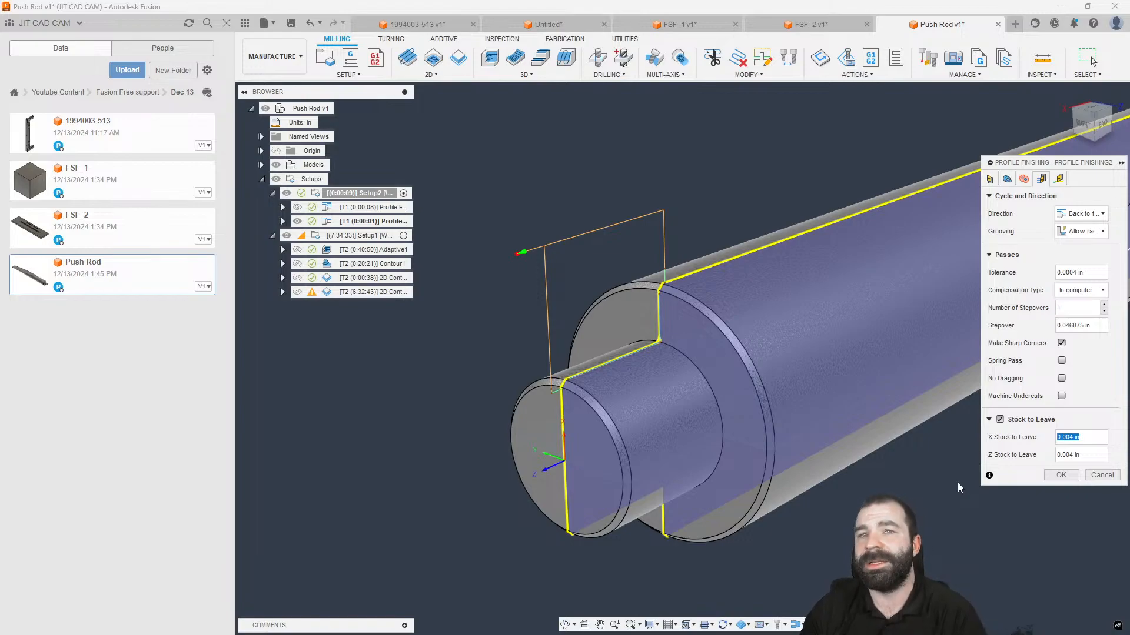
click(1101, 475)
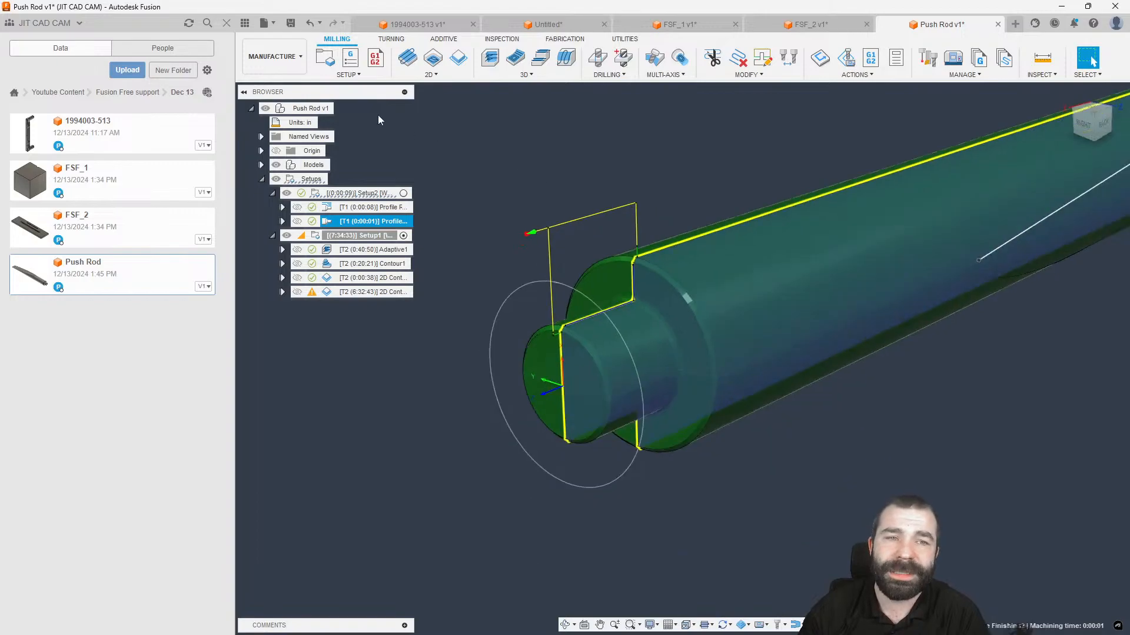
Switch to the Design workspace, duplicate Body1 in place without moving it, and hide the original body.
click(275, 57)
click(266, 83)
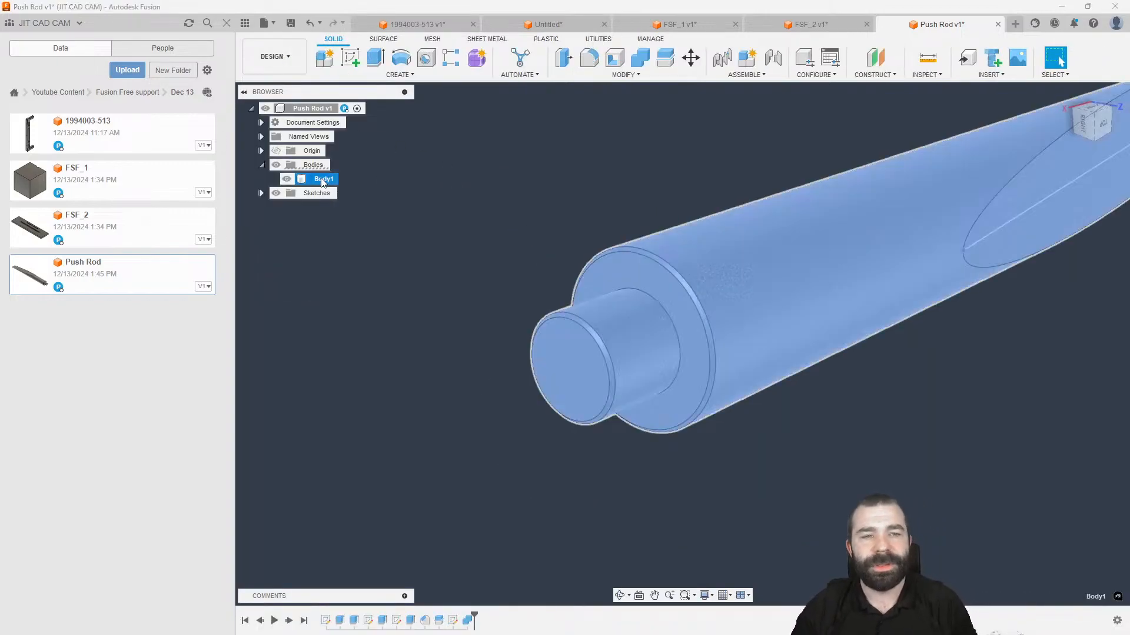
click(323, 179)
key(ctrl+c)
key(ctrl+v)
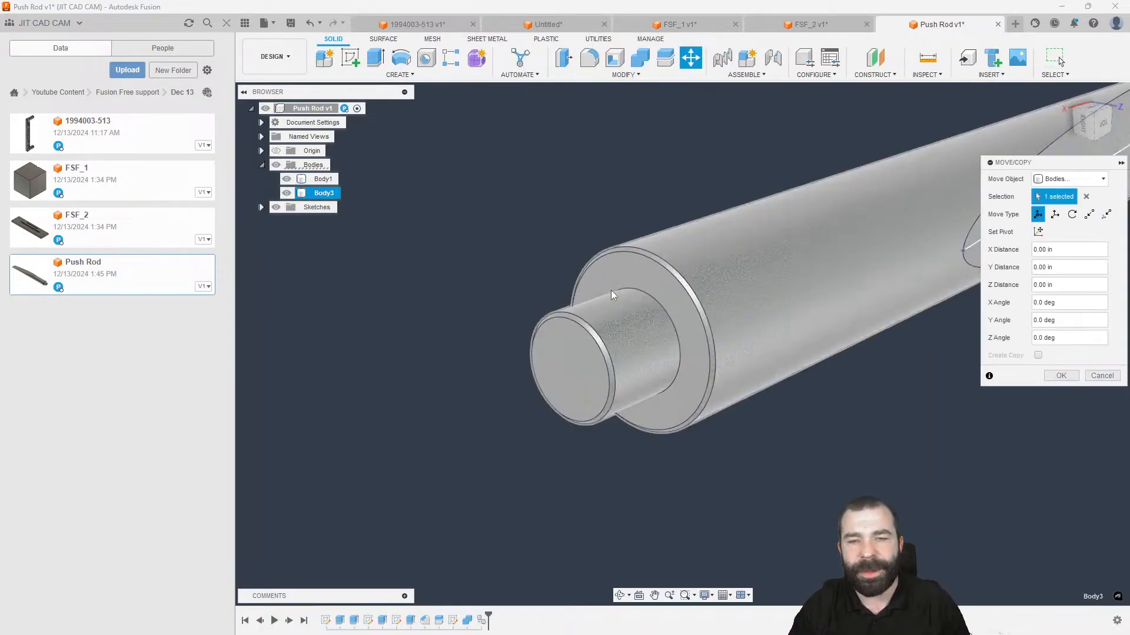
click(1060, 378)
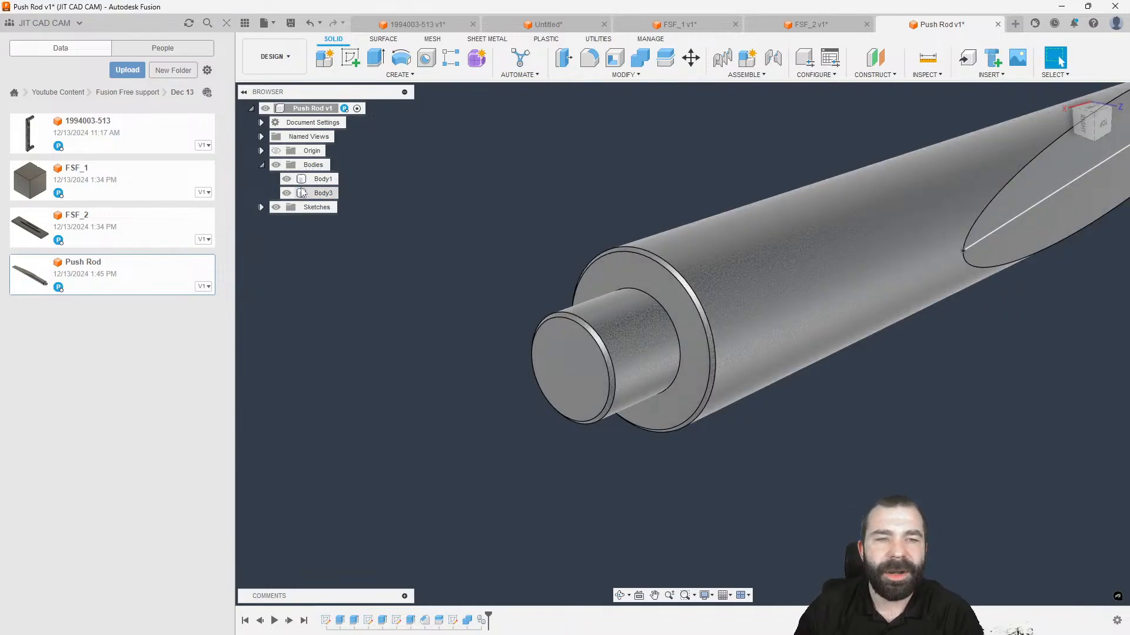
click(287, 178)
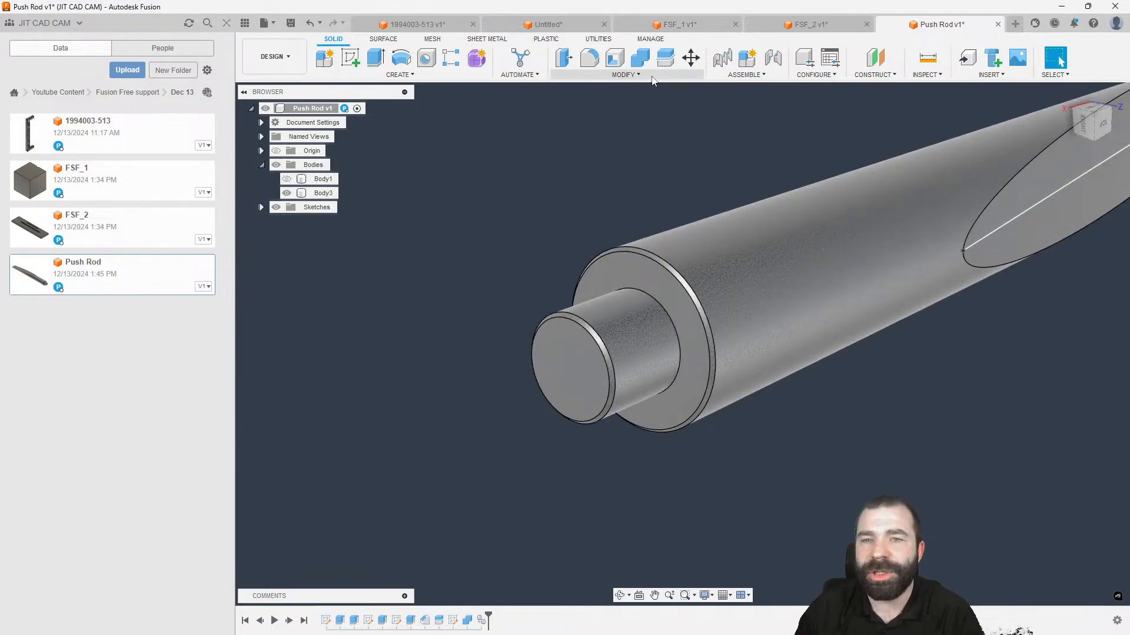
Offset the cylindrical face of the copied body's small end boss outward by 0.10 in.
click(563, 57)
click(628, 308)
scroll(627, 308, up, 3)
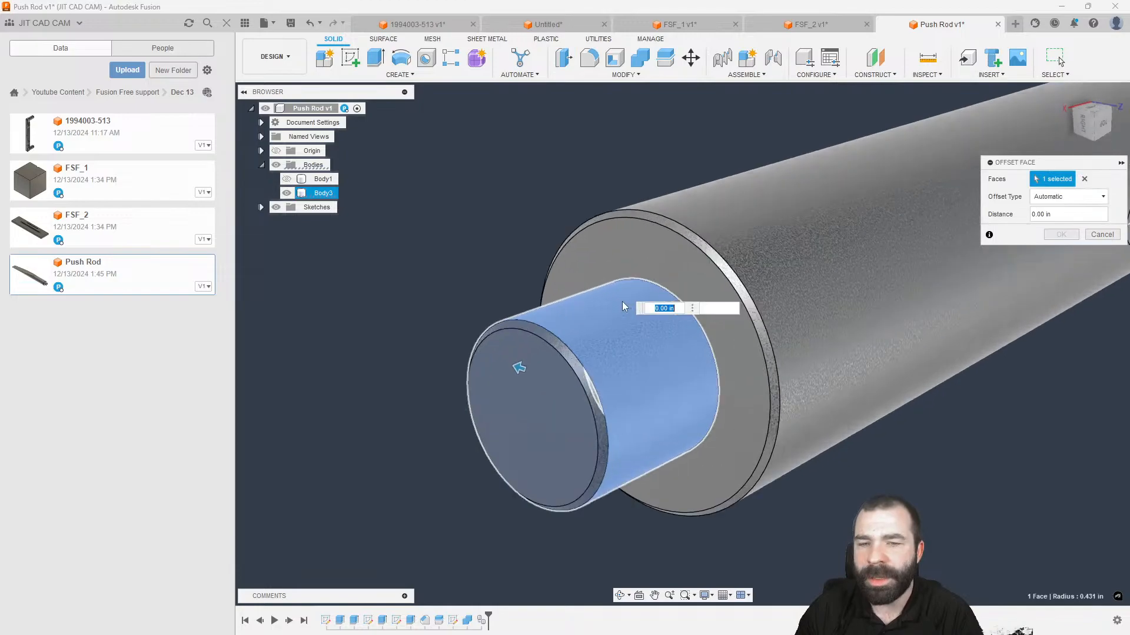
drag(510, 367, 505, 365)
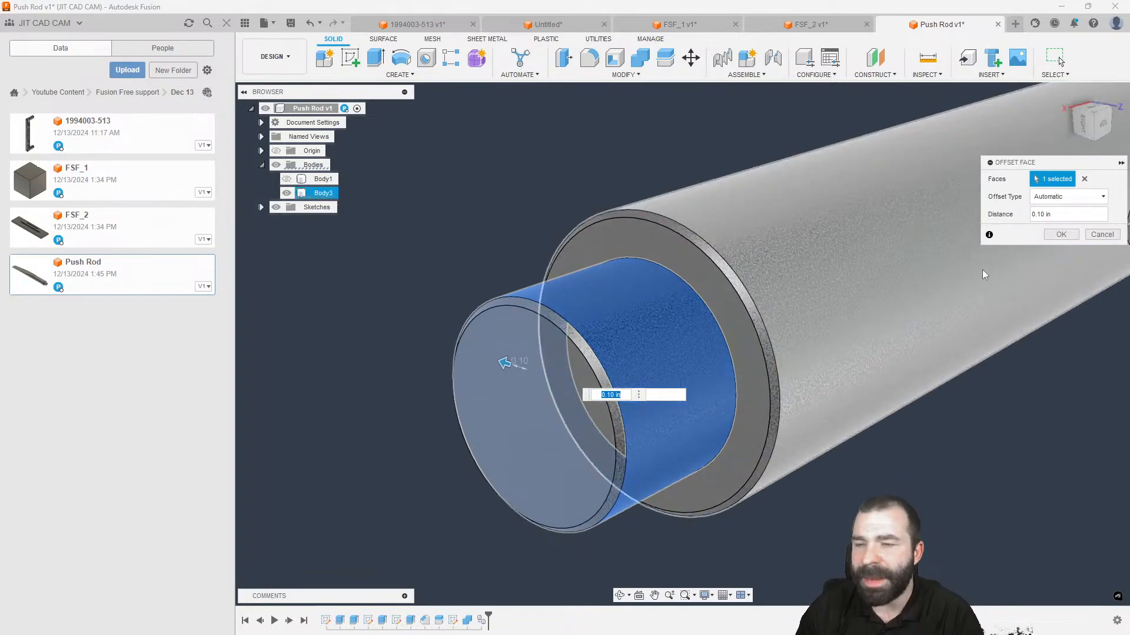
key(Return)
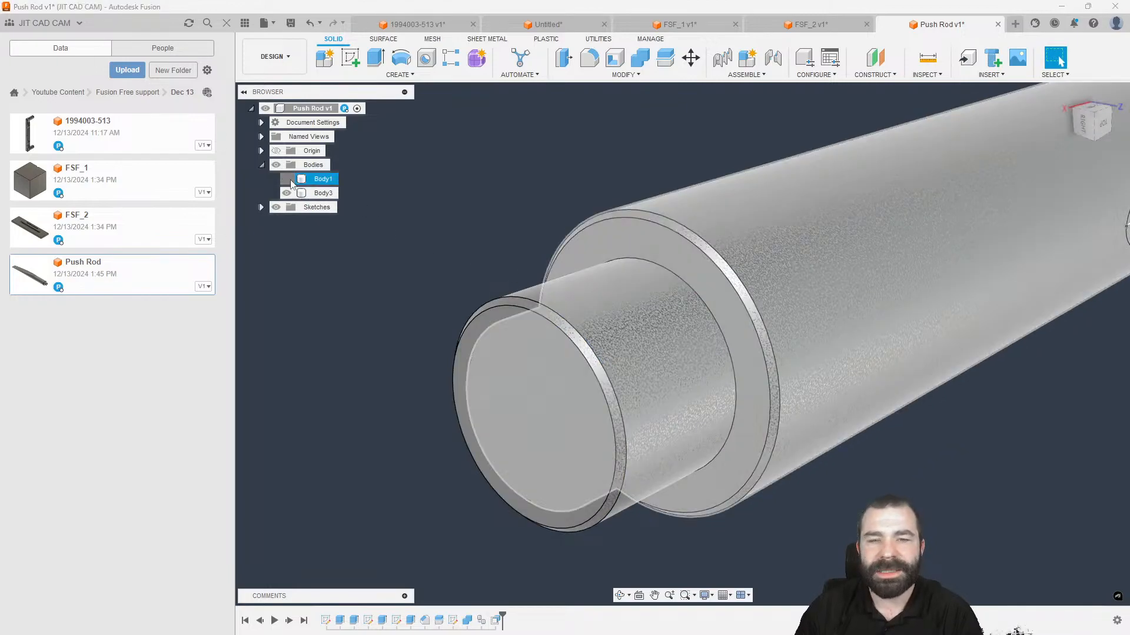
Show Body1 again and lower the opacity of Body3 to compare the two bodies.
click(287, 179)
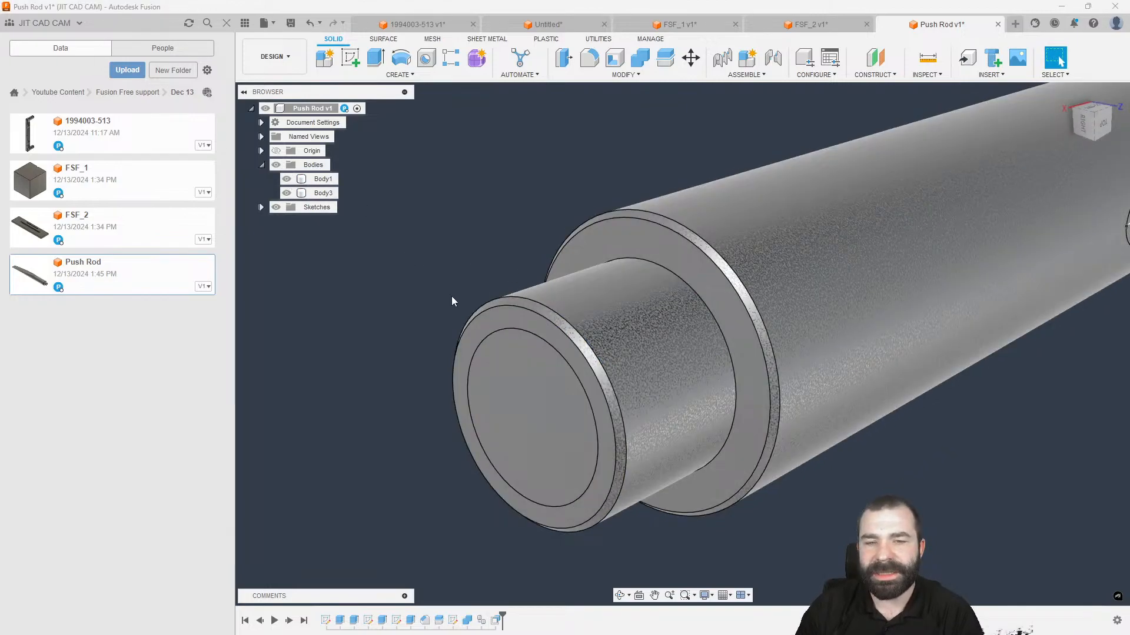
right_click(318, 193)
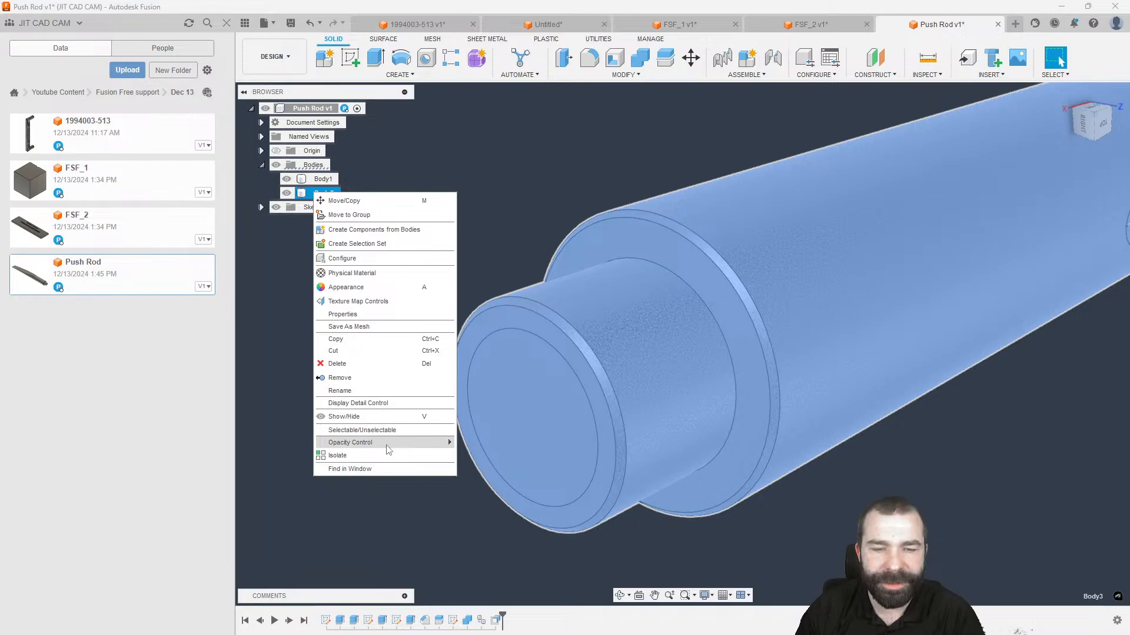
mouse_move(388, 442)
click(480, 490)
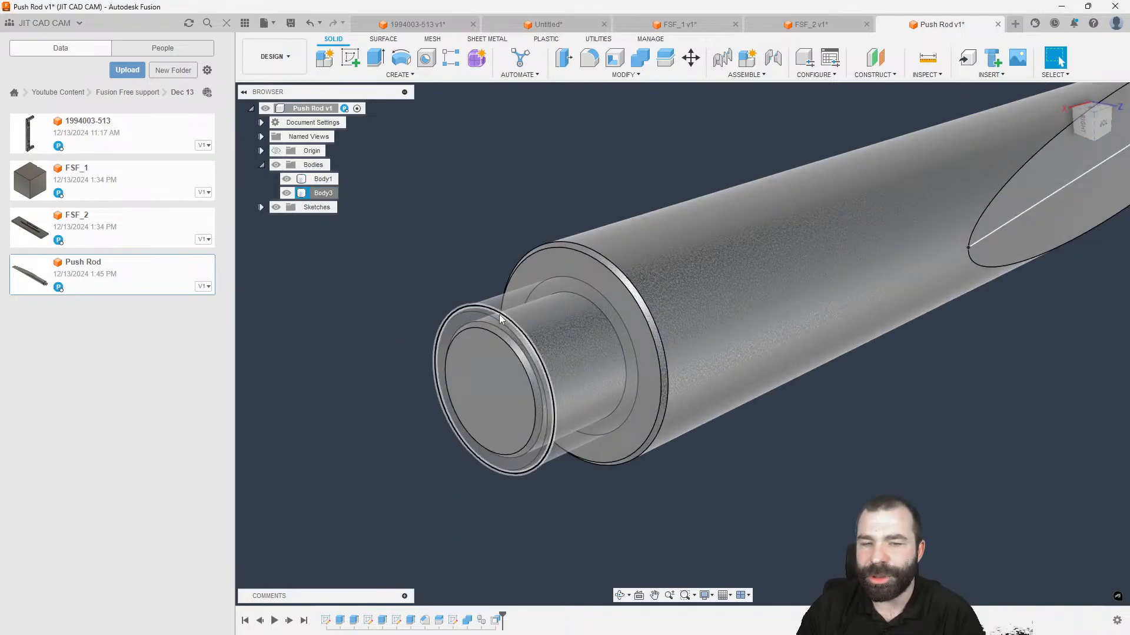
Return to the Manufacture workspace and display Setup2's Profile Roughing toolpath.
click(274, 57)
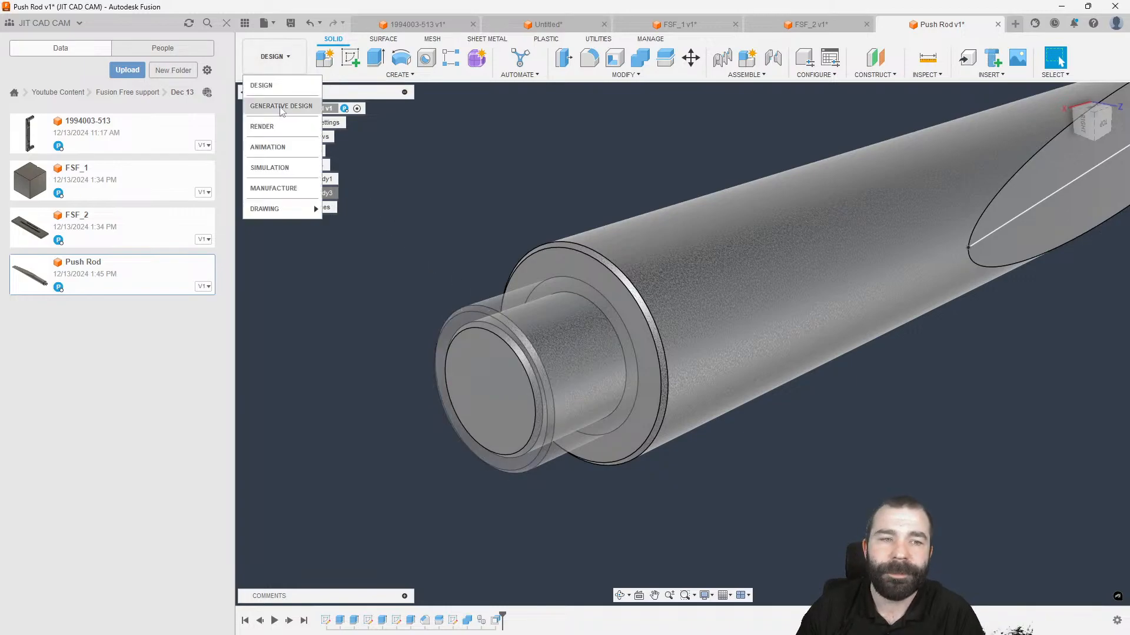
click(295, 196)
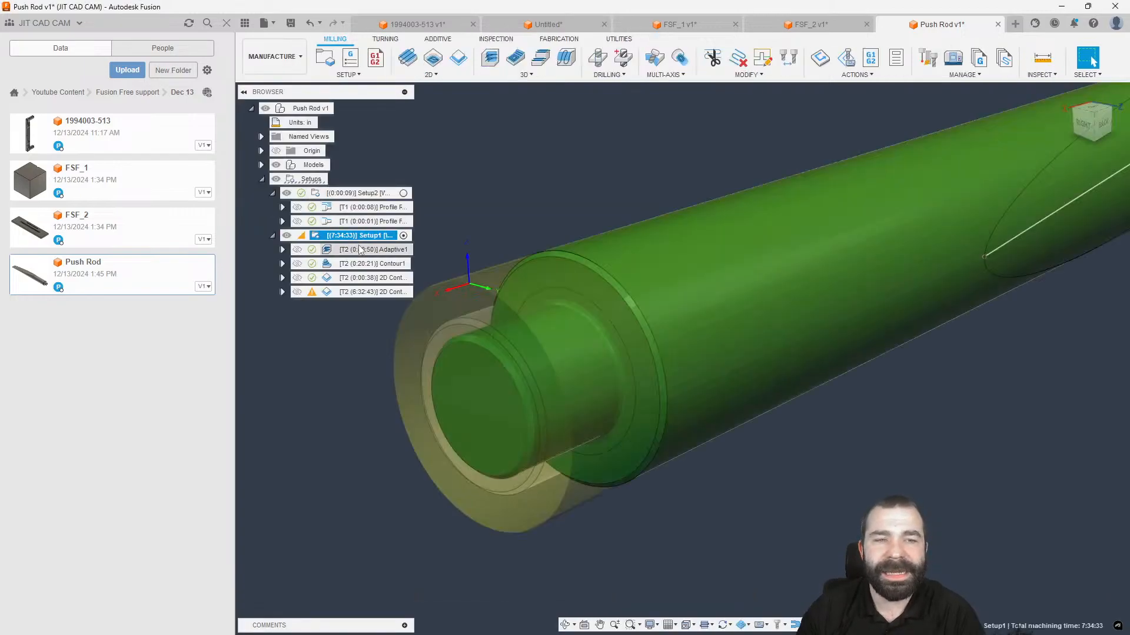
click(329, 209)
Try enabling the Model contour option in the Profile Roughing operation's geometry settings and discard the edit.
double_click(330, 209)
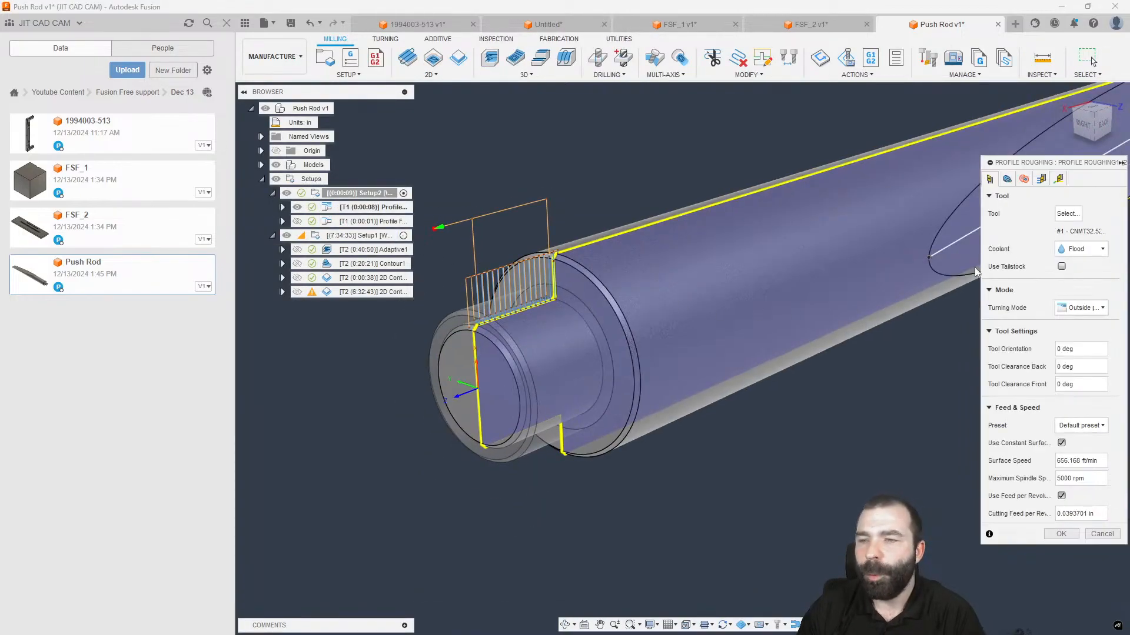
click(1013, 187)
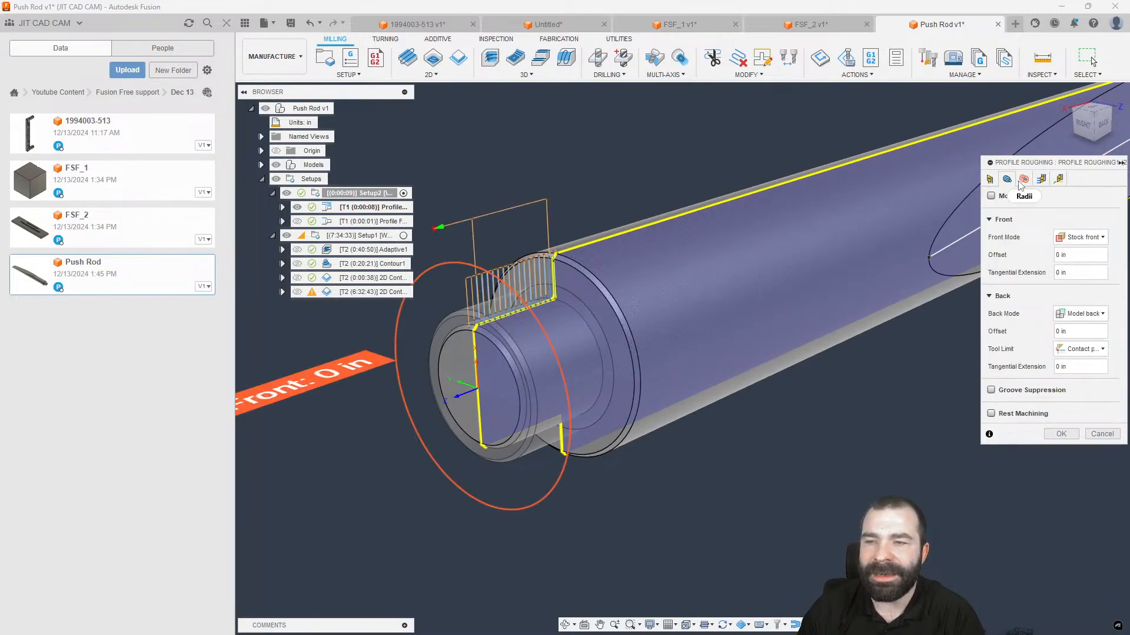
click(991, 196)
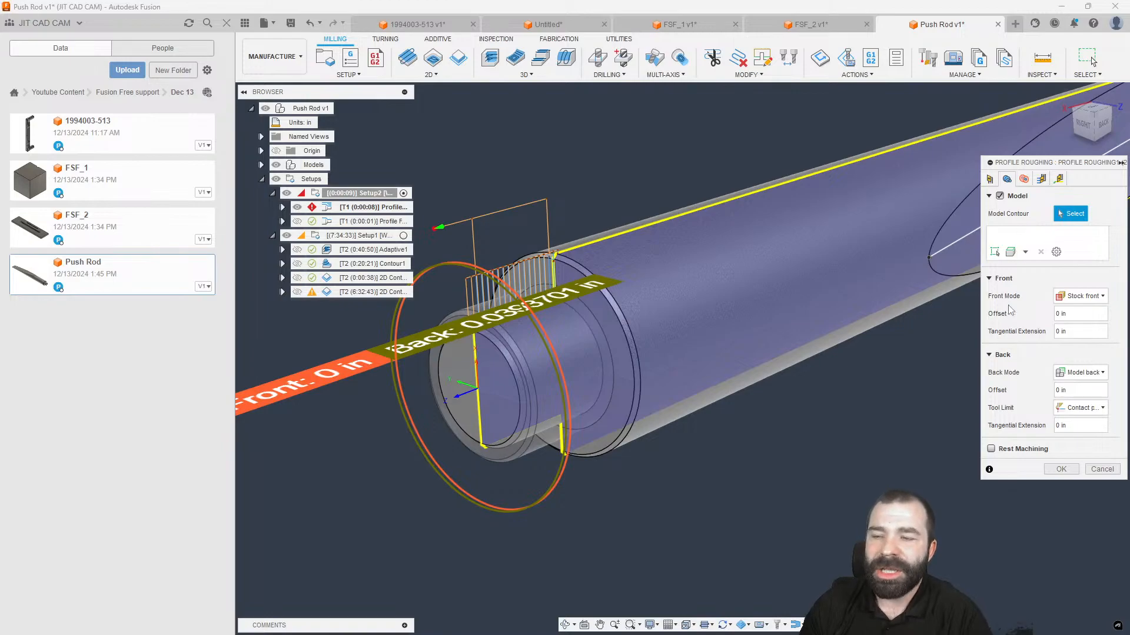
click(1102, 469)
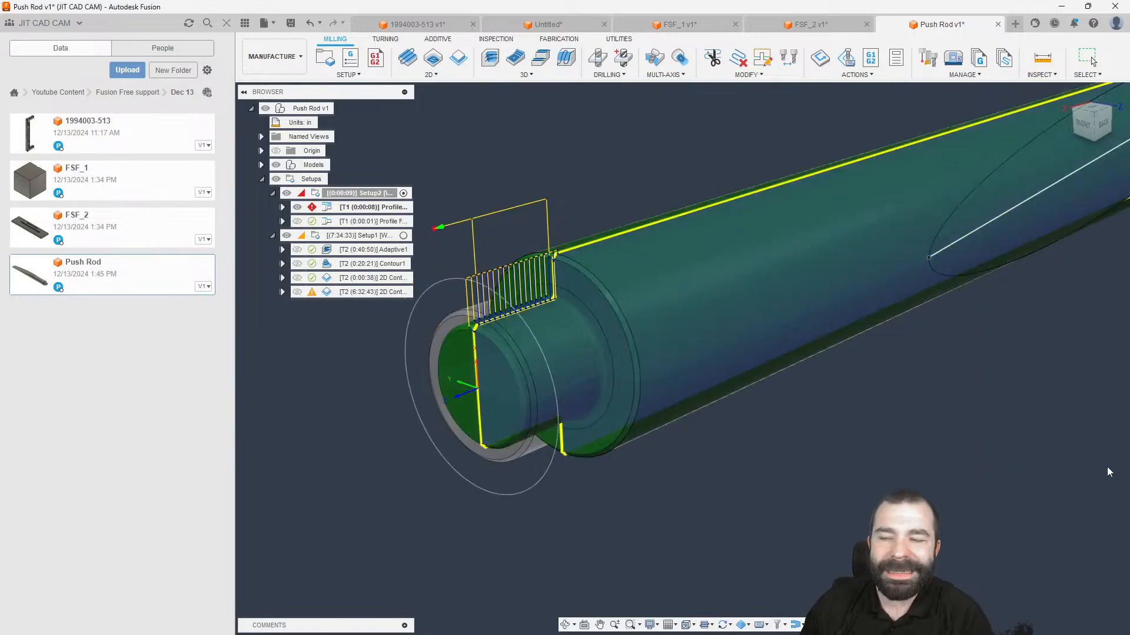
Edit Setup2 and add the enlarged copy, Body3, to its model selection.
double_click(315, 198)
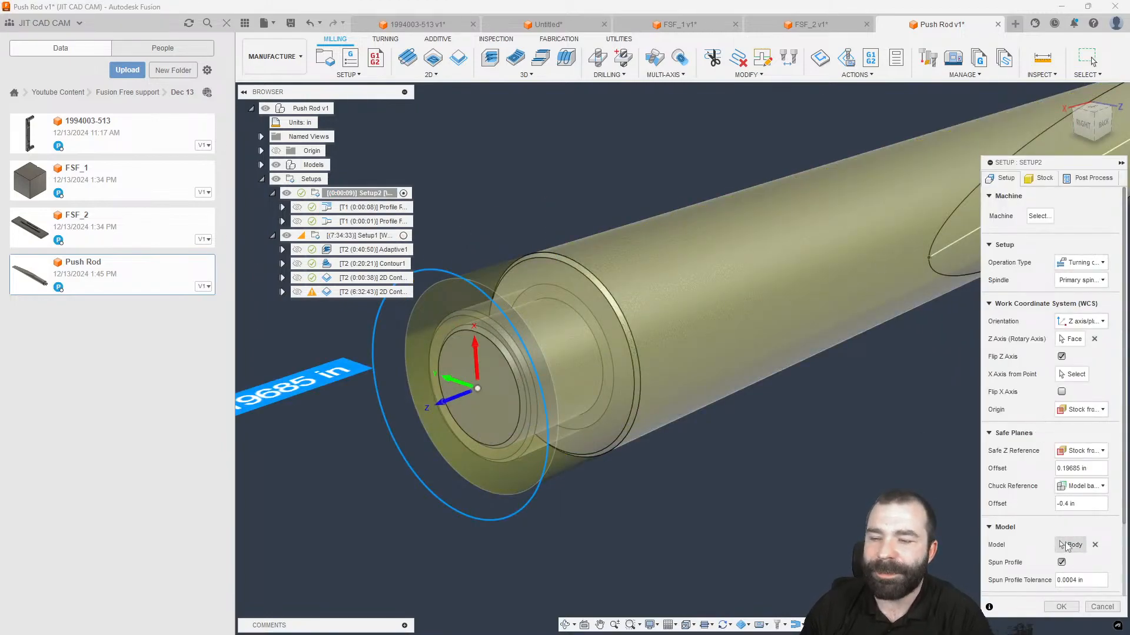
click(1068, 547)
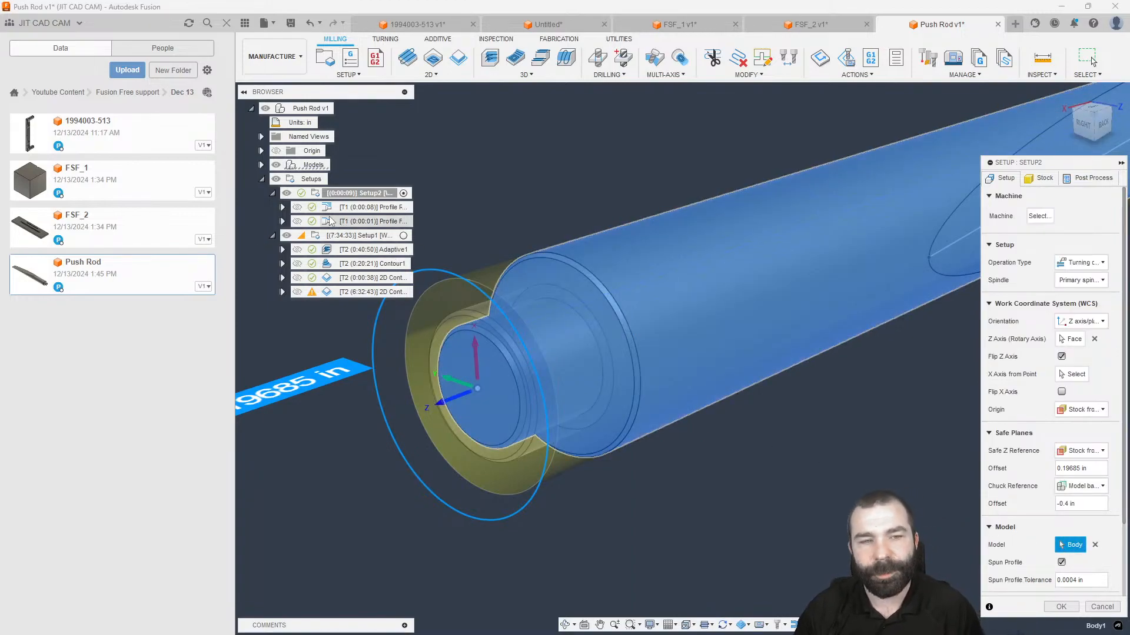
click(262, 166)
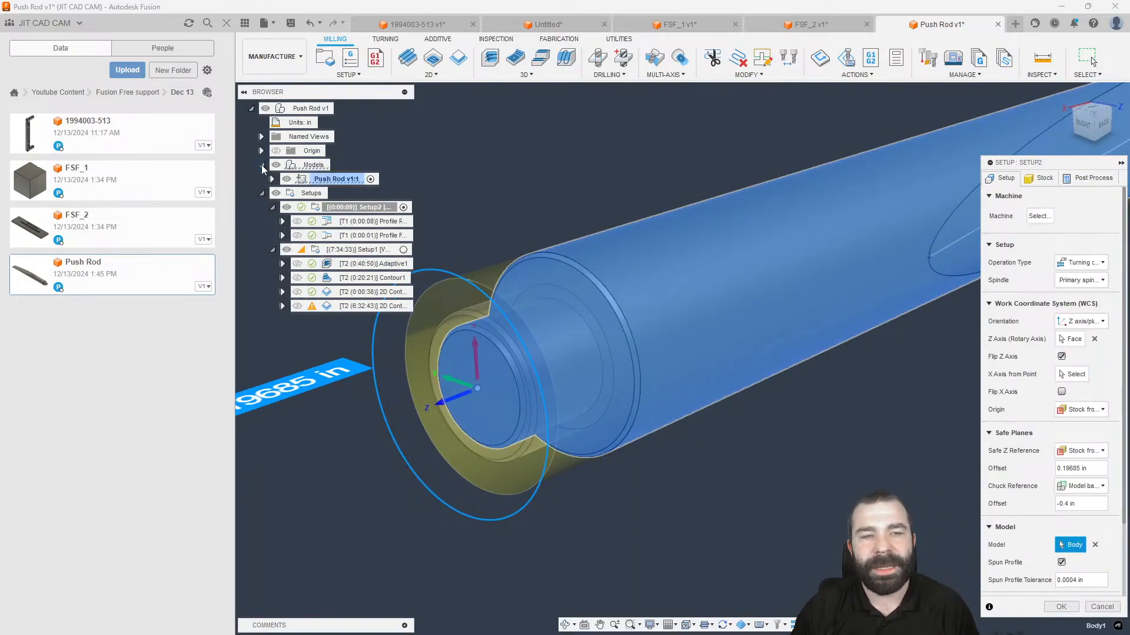
click(272, 179)
click(345, 250)
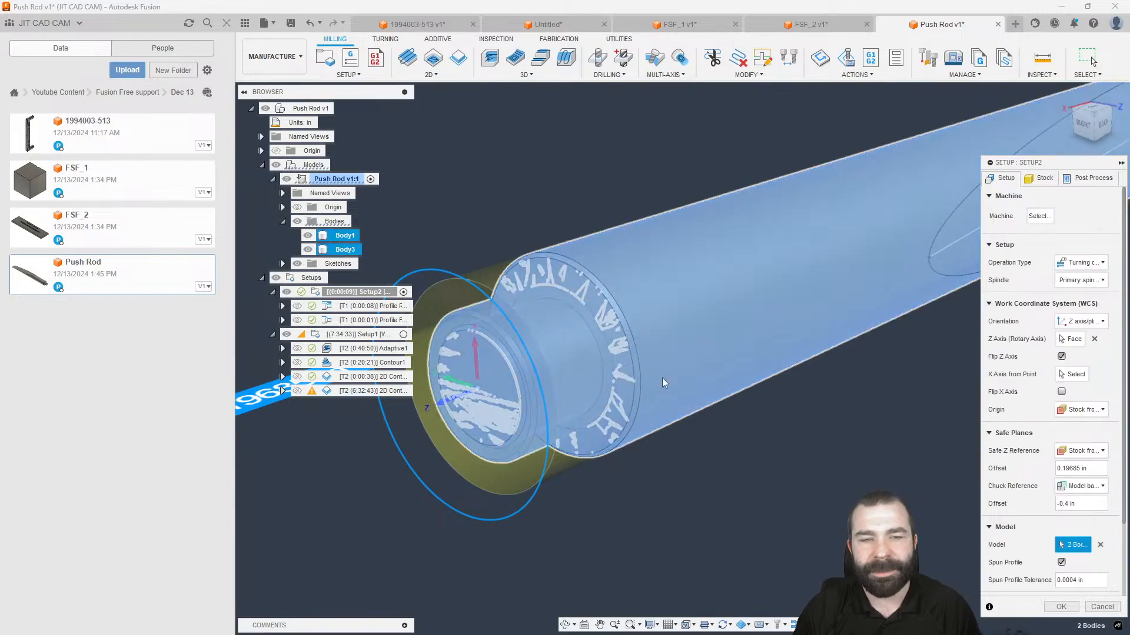
Apply the Setup2 changes with both bodies as the model and regenerate the first Profile Roughing toolpath.
click(1060, 607)
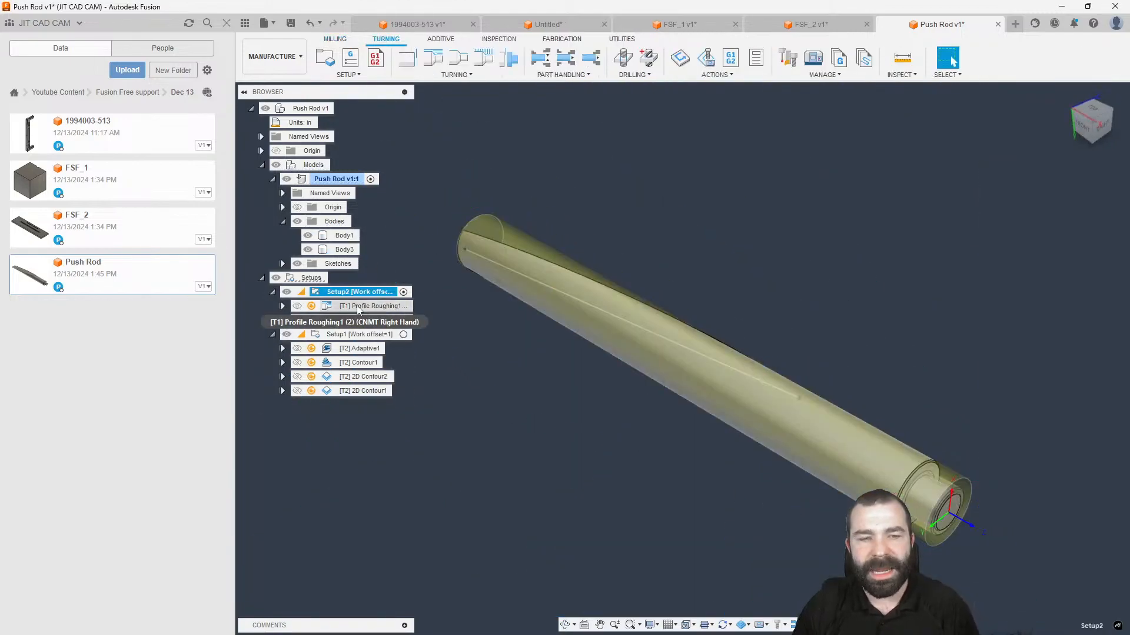
click(361, 307)
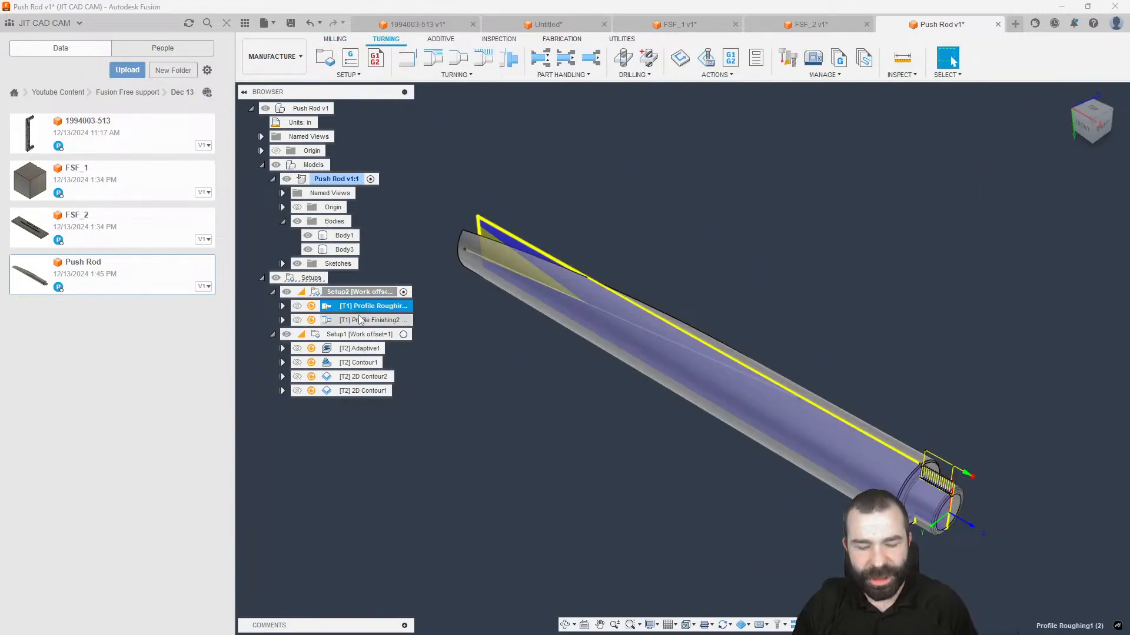
click(1110, 113)
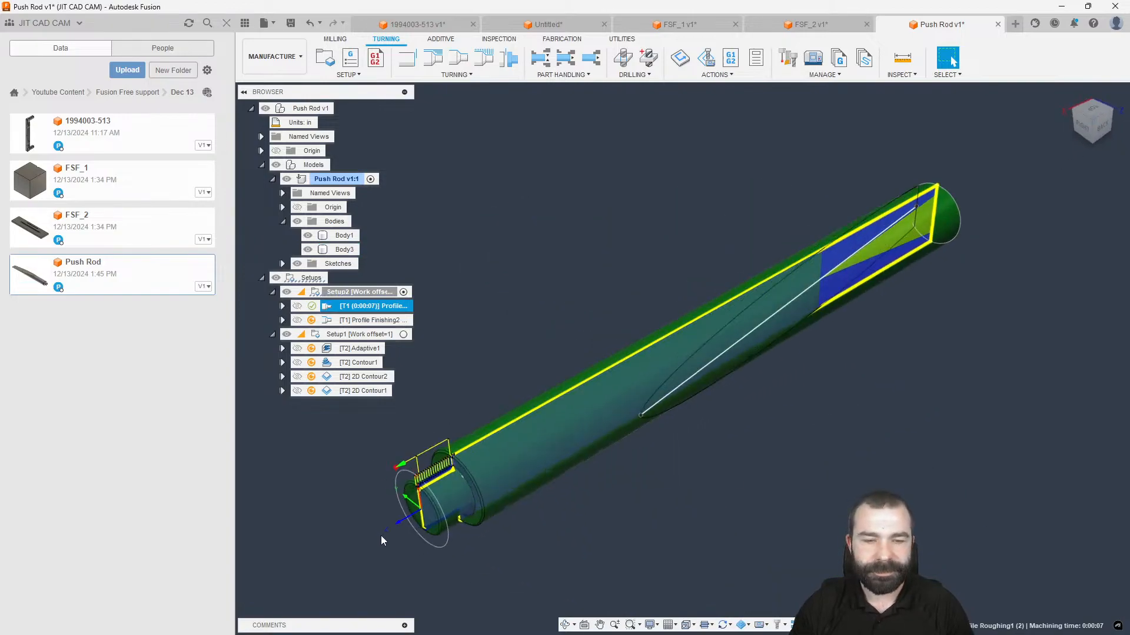
scroll(399, 493, up, 5)
scroll(428, 452, up, 5)
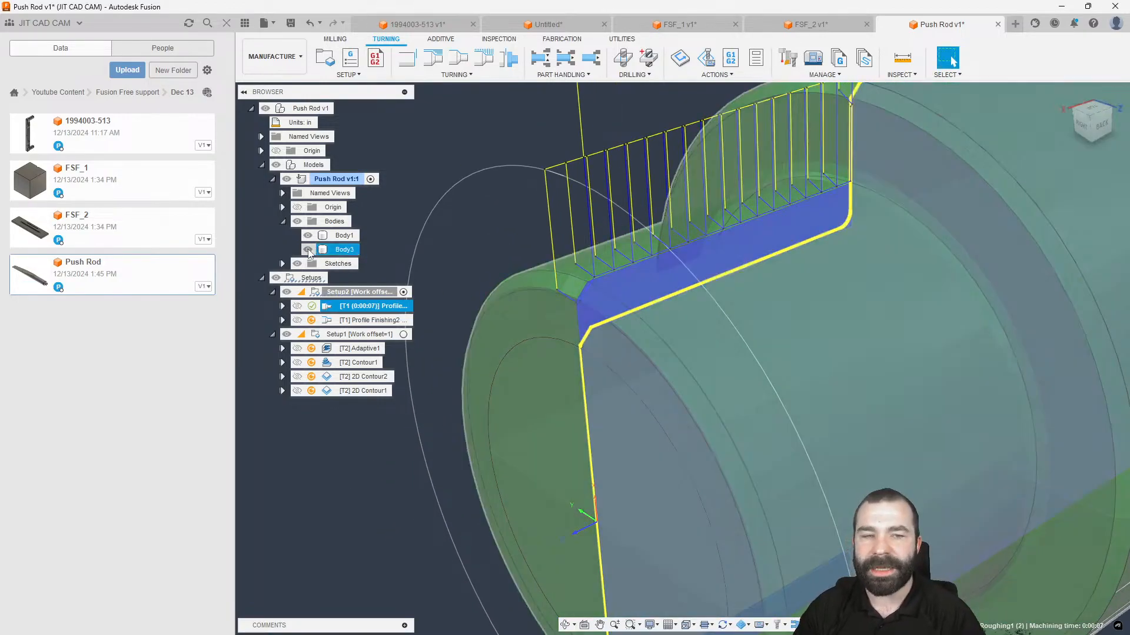
Hide Body3 and examine the roughing toolpath around the reduced end and shoulder of the rod.
click(308, 250)
scroll(571, 256, down, 1)
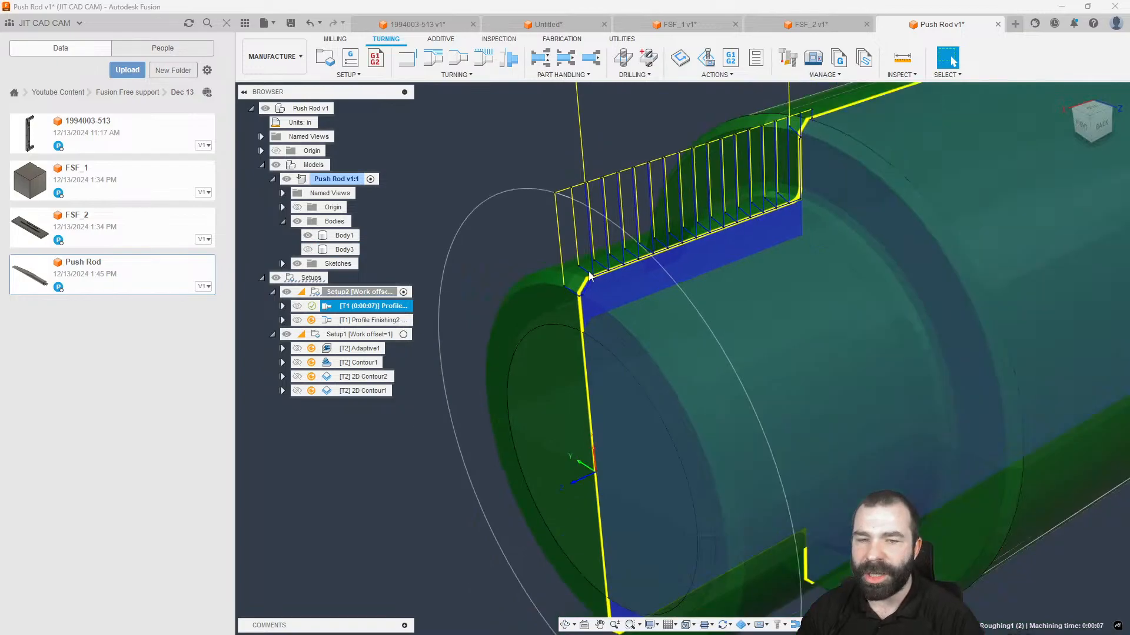
mouse_move(597, 320)
shift+middle_down()
mouse_move(568, 248)
mouse_move(607, 309)
shift+middle_up()
click(807, 253)
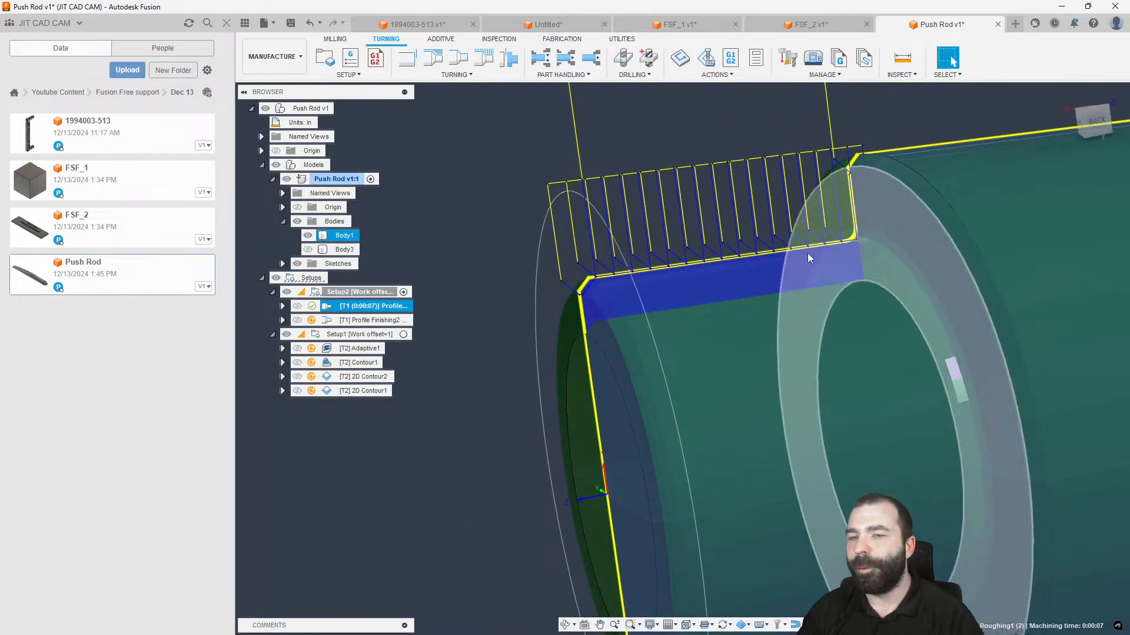
click(868, 135)
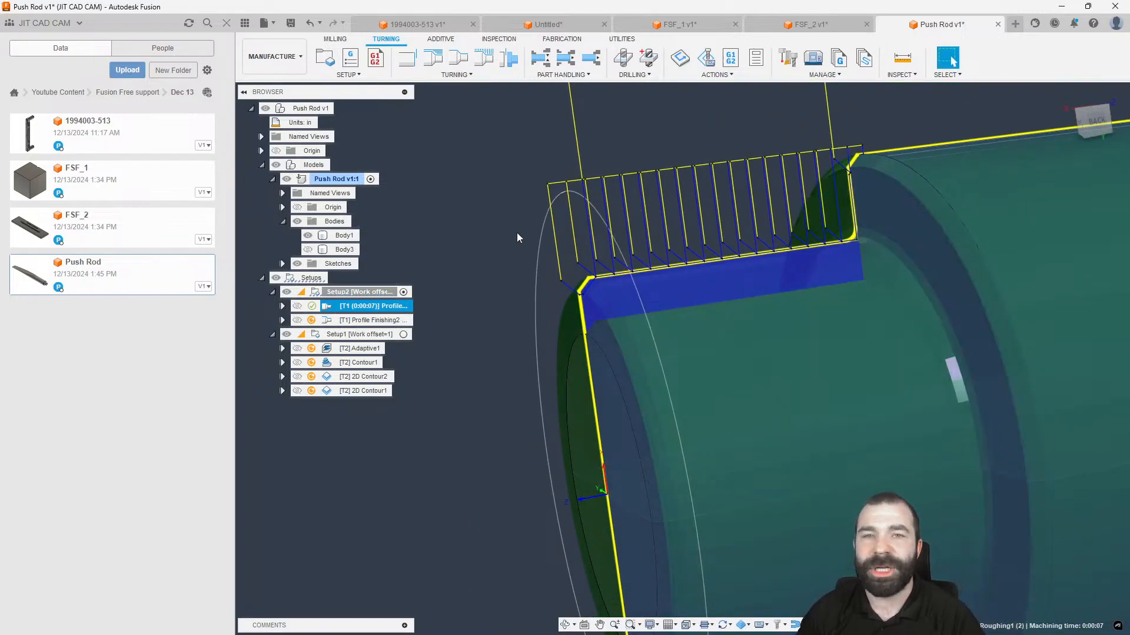
scroll(517, 232, down, 3)
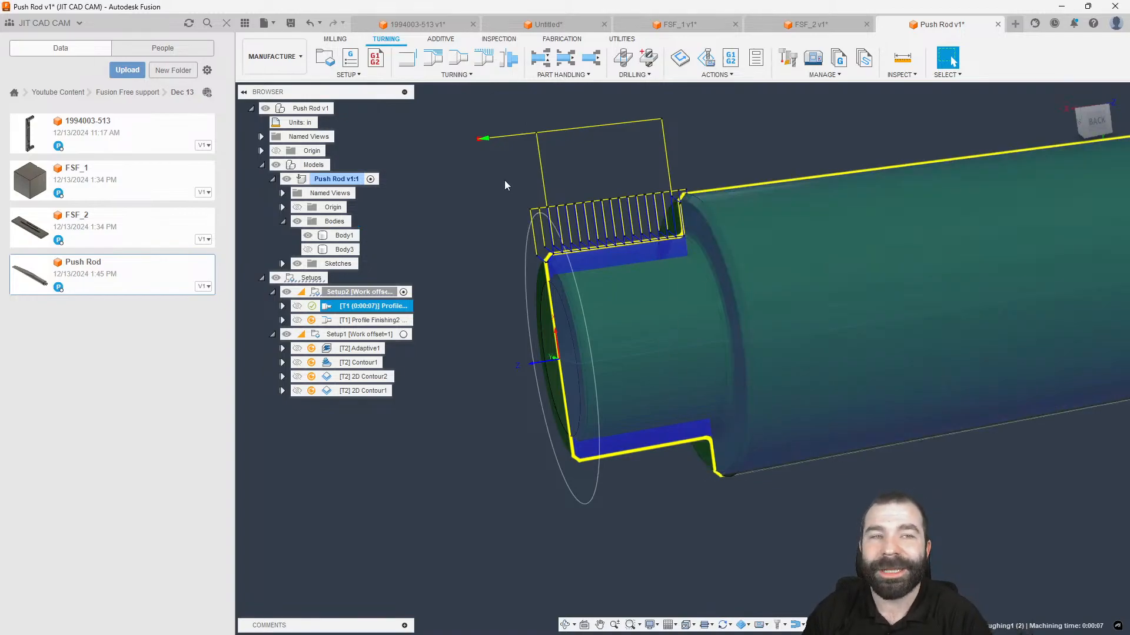
click(292, 63)
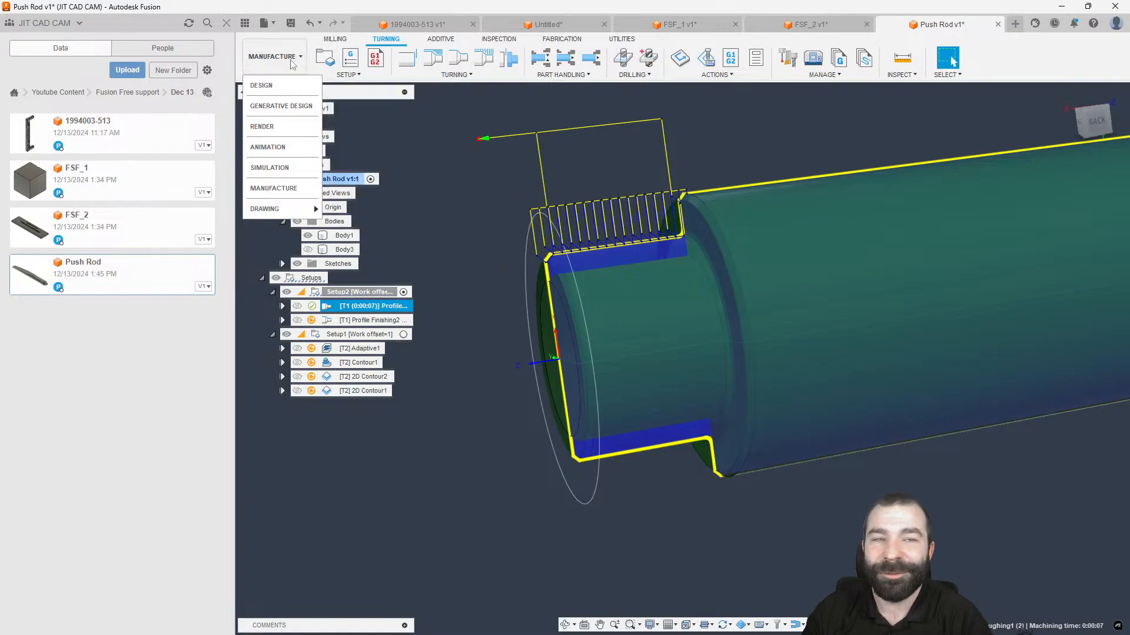
click(293, 64)
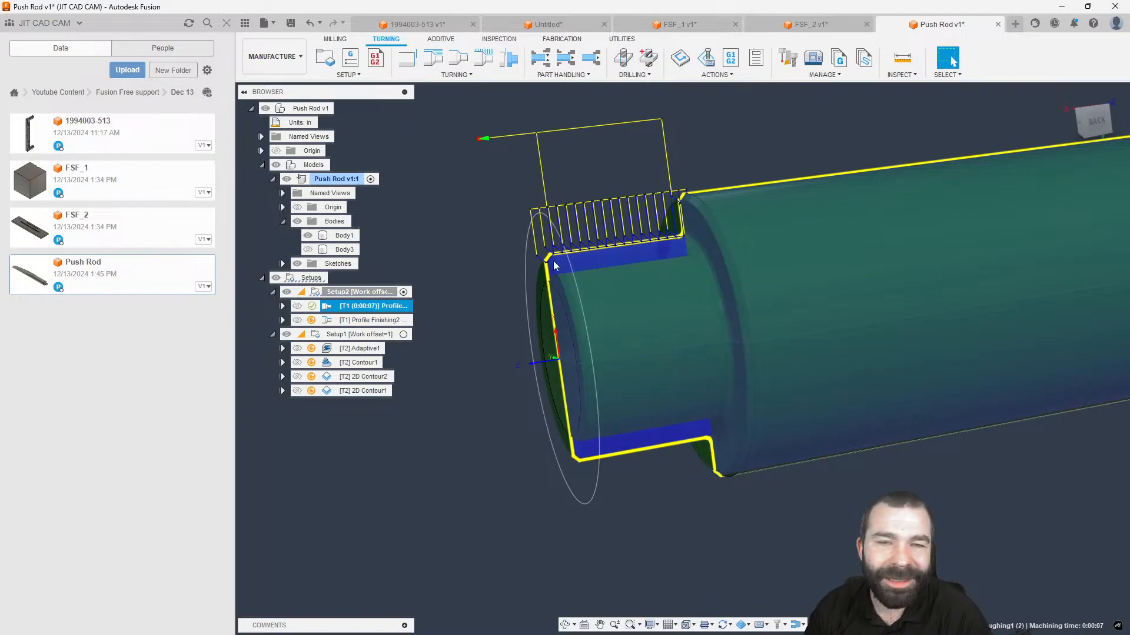
scroll(630, 213, up, 3)
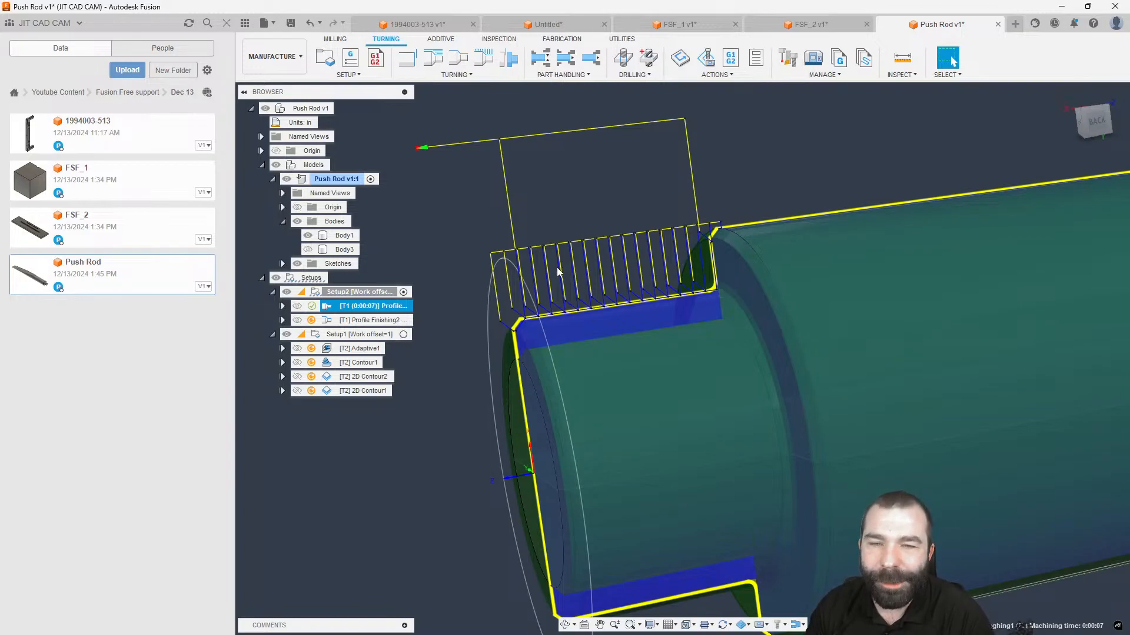
Review the pass settings of the Profile Roughing operation, including its maximum depth of cut, without changing them.
double_click(327, 306)
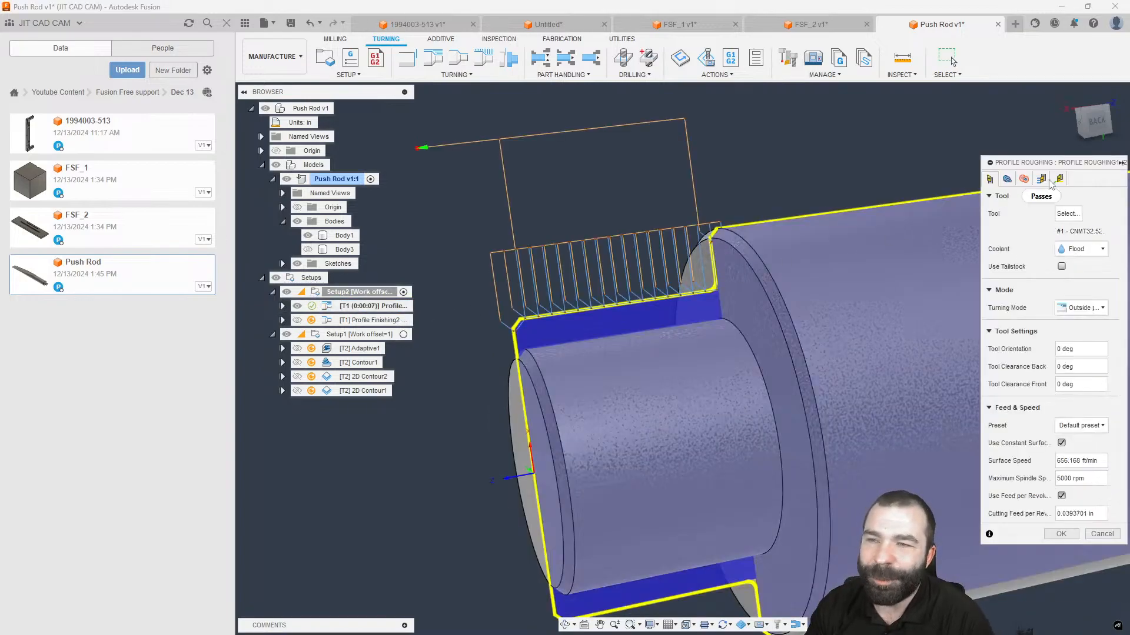
click(1042, 180)
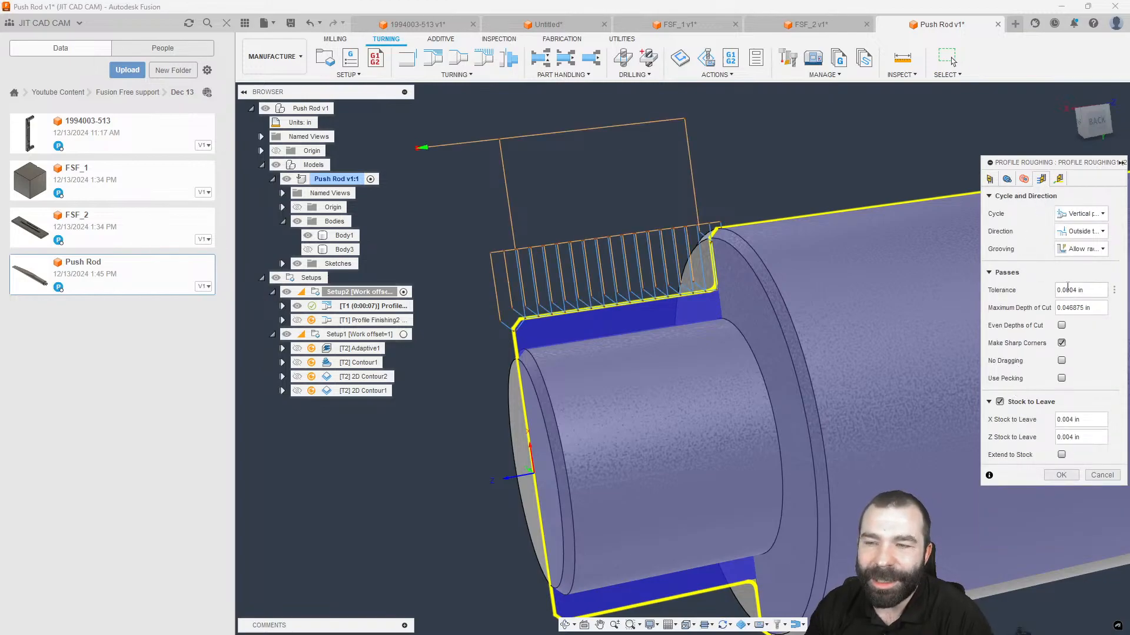
drag(1095, 309, 1049, 311)
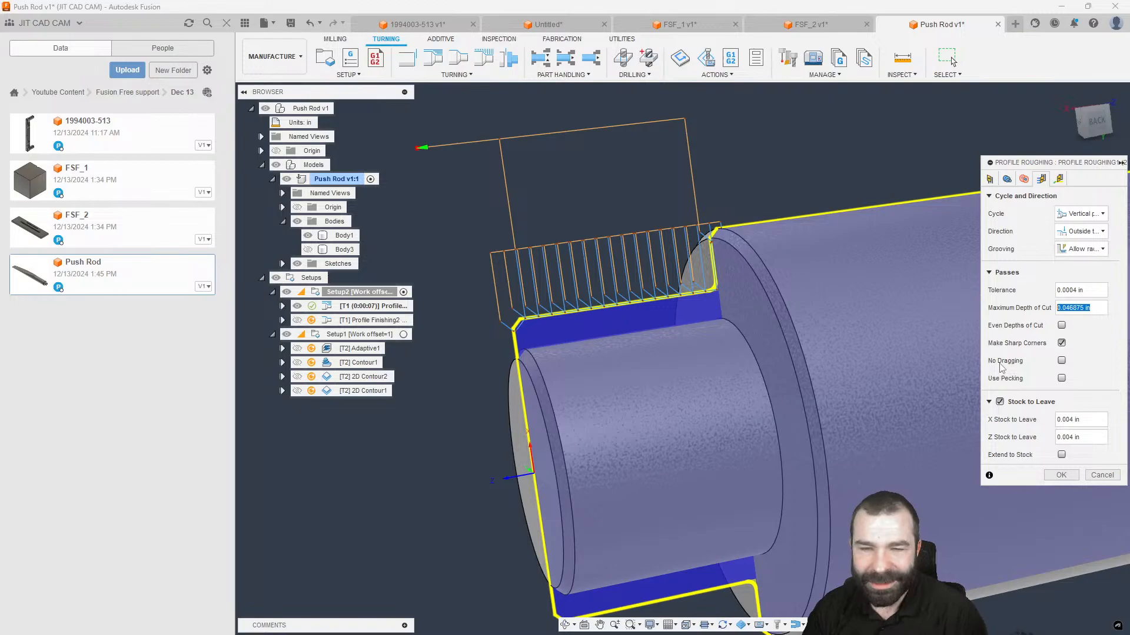
click(1099, 476)
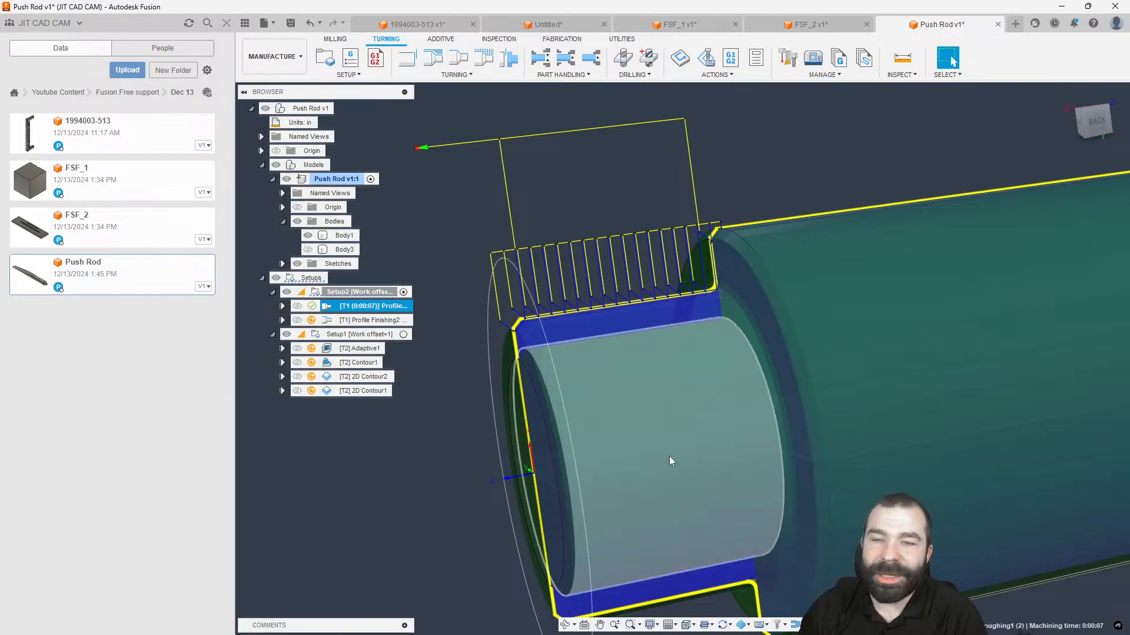
Set the fixed-size stock diameter of Setup2 to 1.75 in.
scroll(670, 461, down, 3)
click(317, 292)
double_click(318, 293)
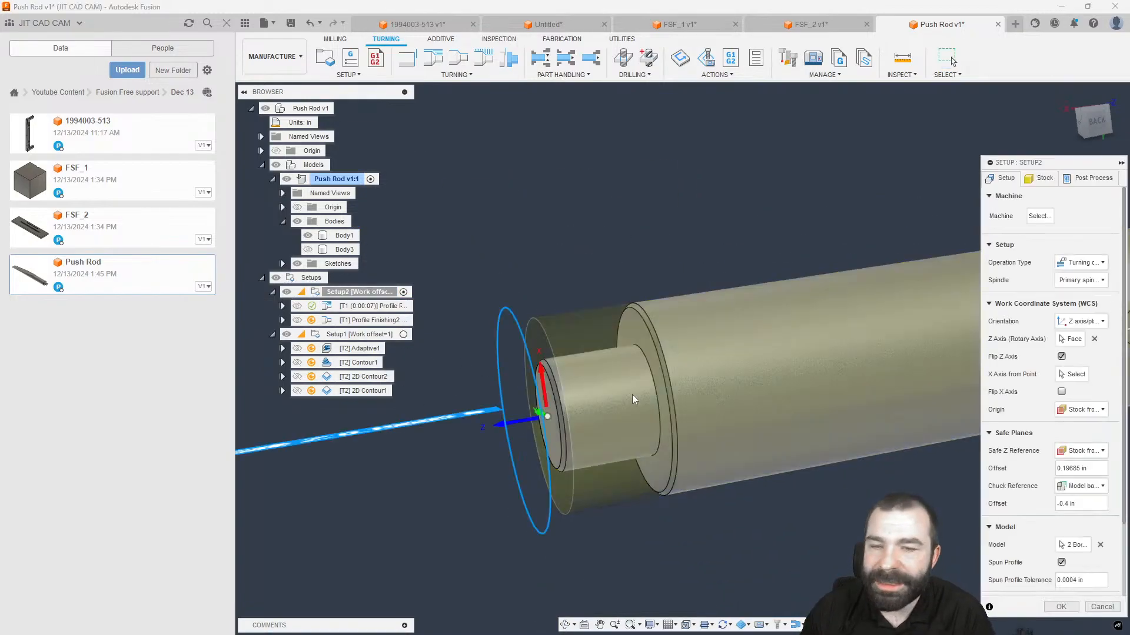
click(1038, 179)
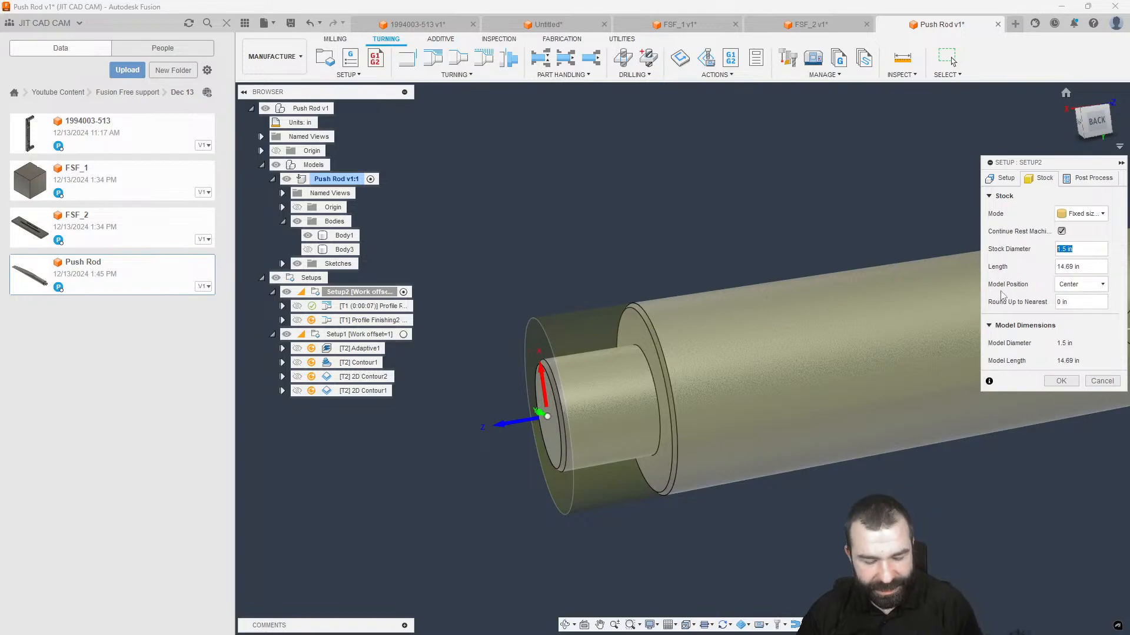
text(1.)
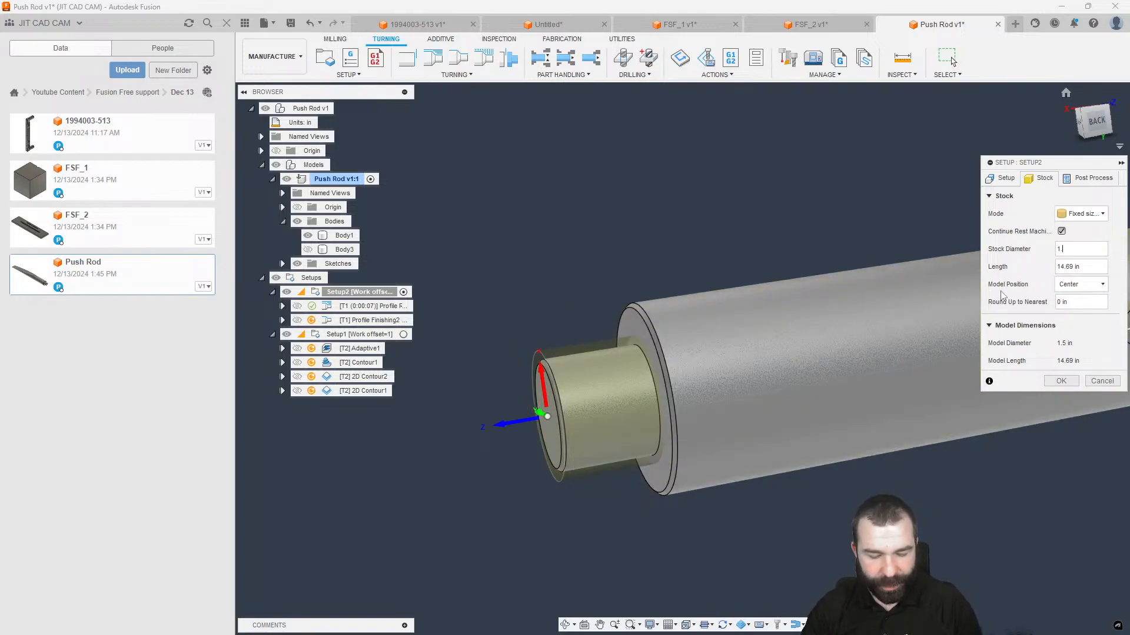
key(Return)
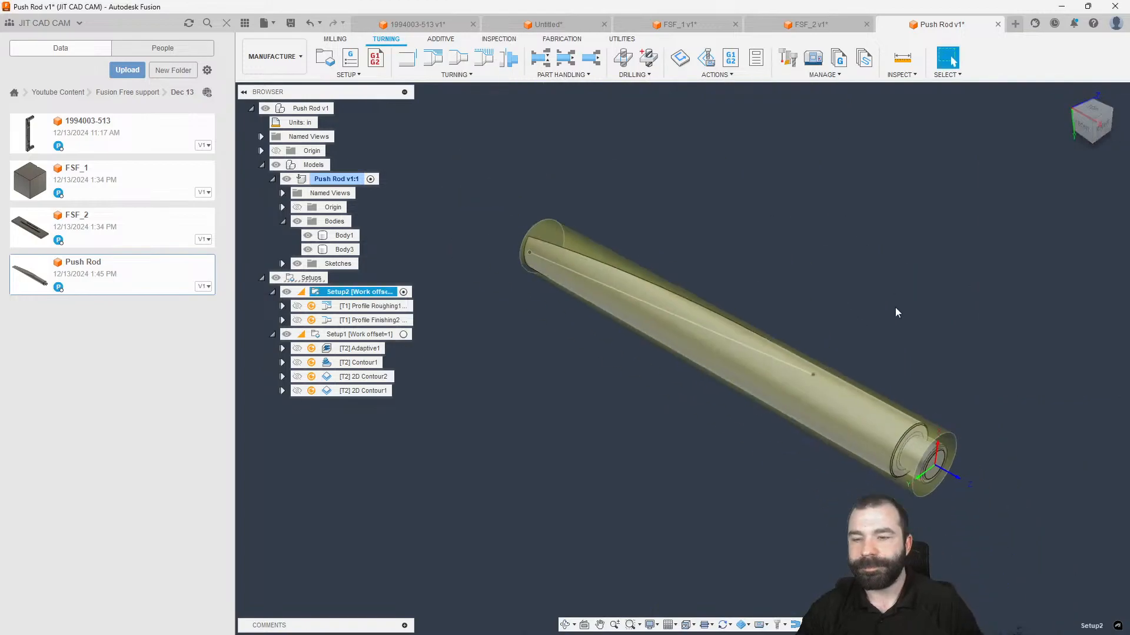
Change the Profile Roughing cycle to horizontal passes and check the toolpath from the front.
double_click(332, 307)
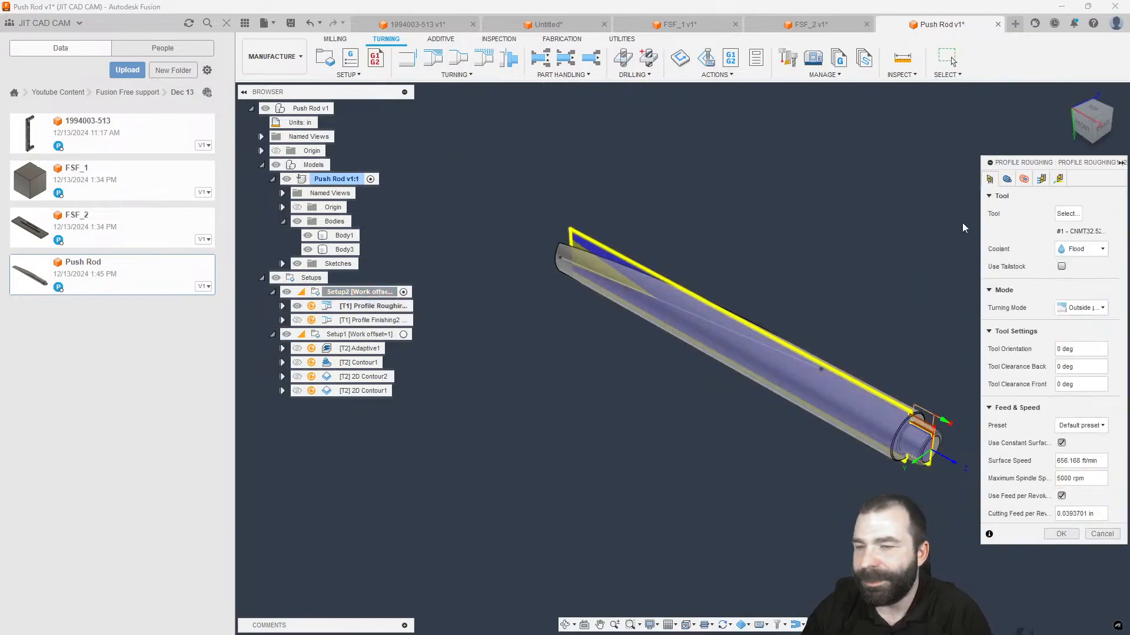
click(1066, 216)
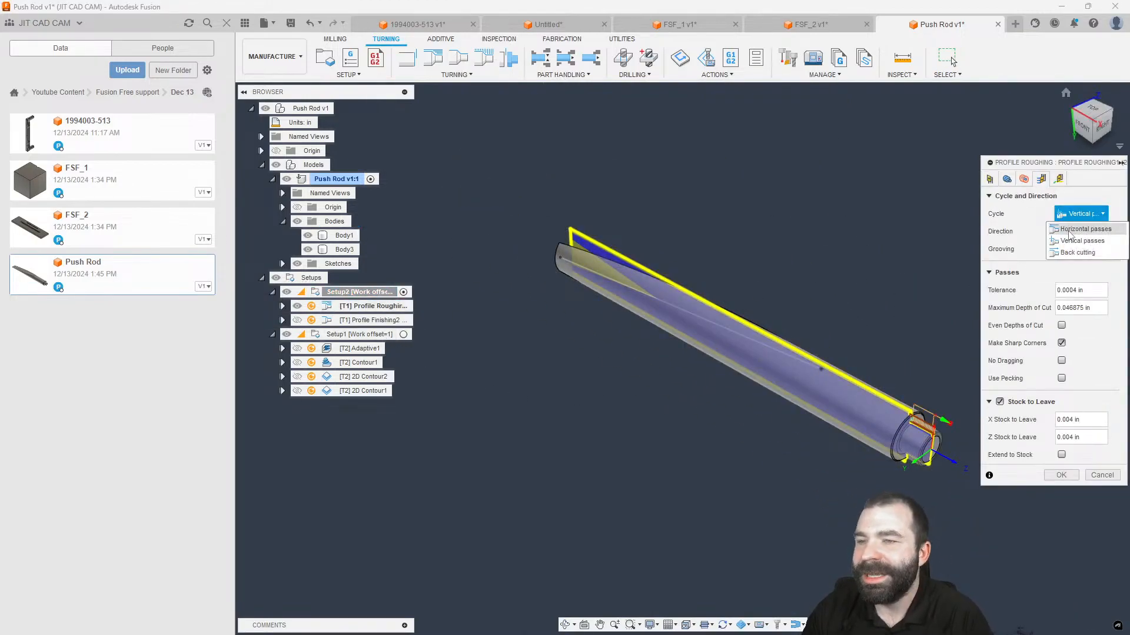
click(1072, 232)
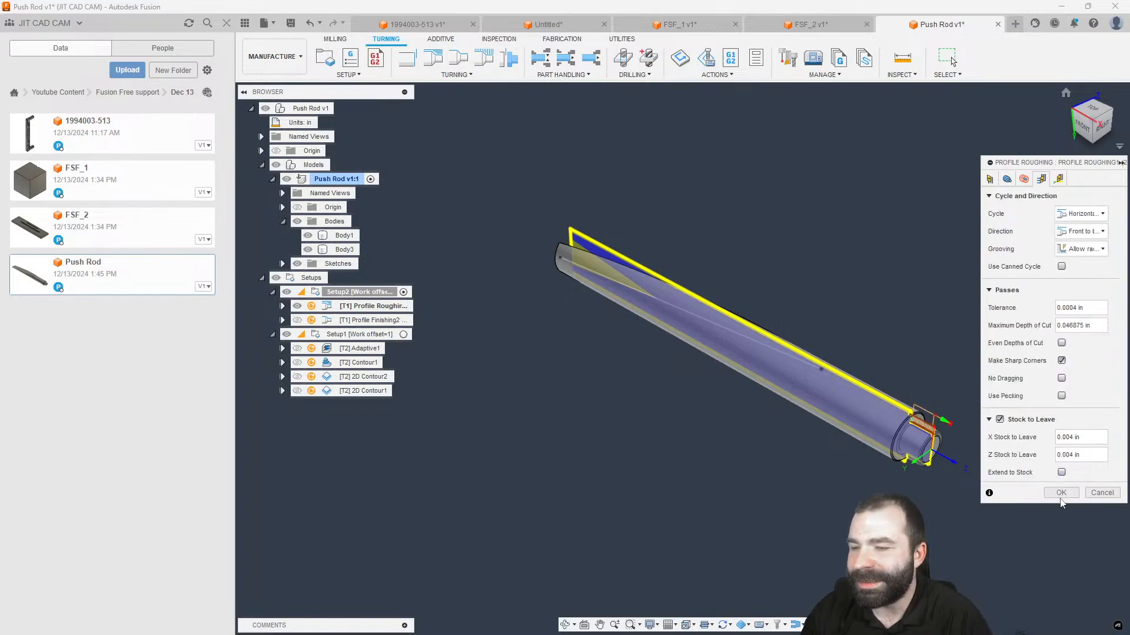
click(1062, 494)
click(1081, 127)
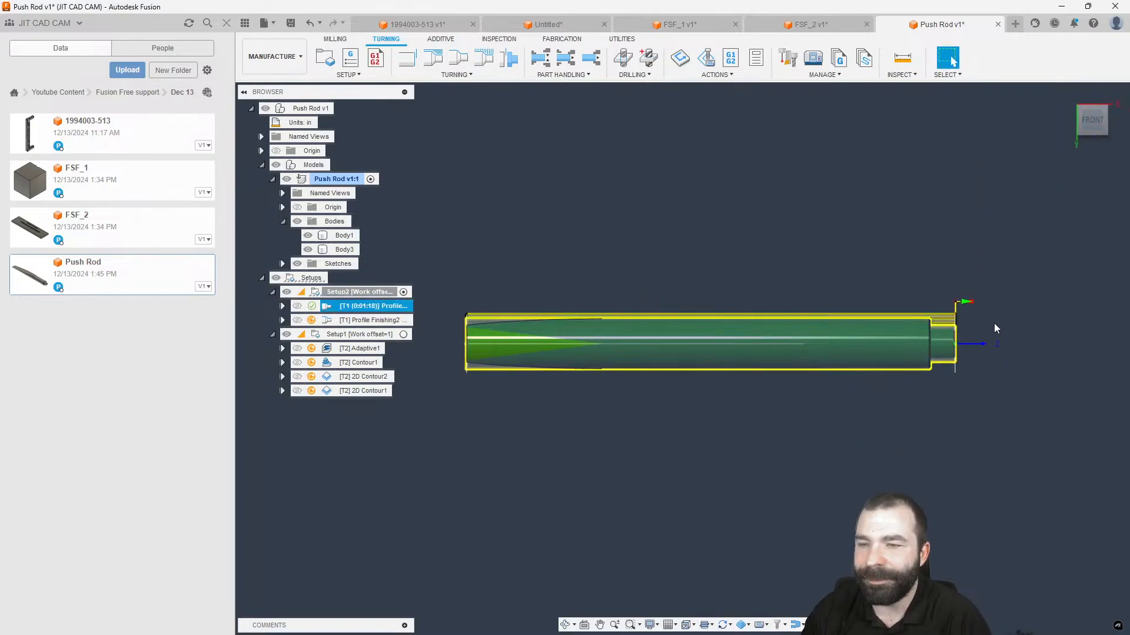
scroll(945, 328, up, 4)
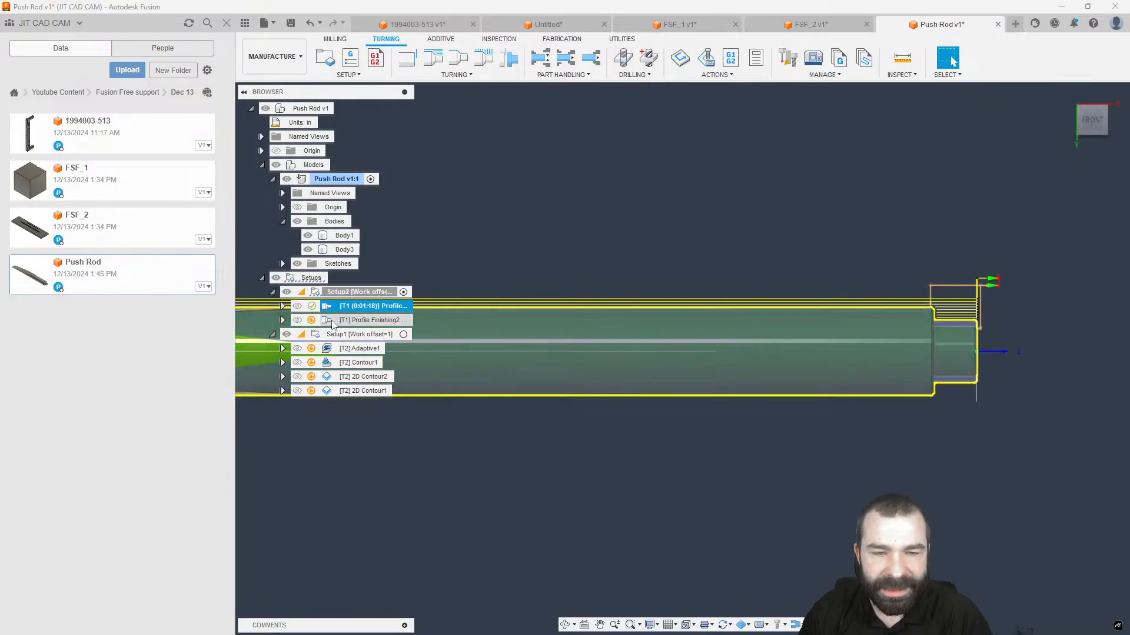
Regenerate the Profile Finishing toolpath and inspect it along the rod and its reduced end.
click(368, 321)
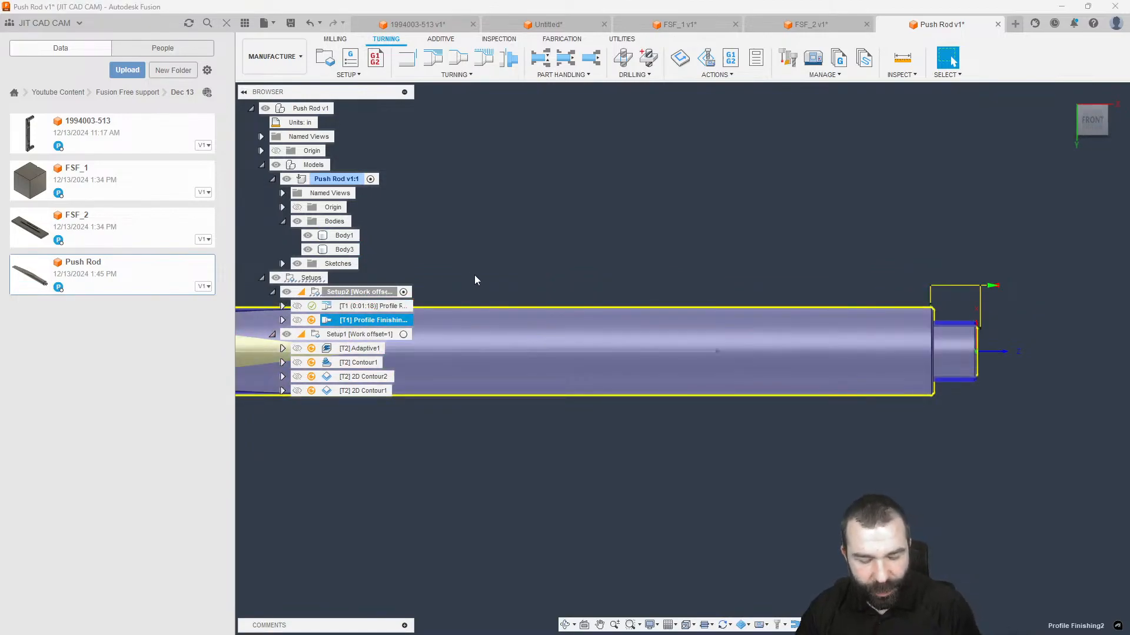
scroll(953, 324, up, 2)
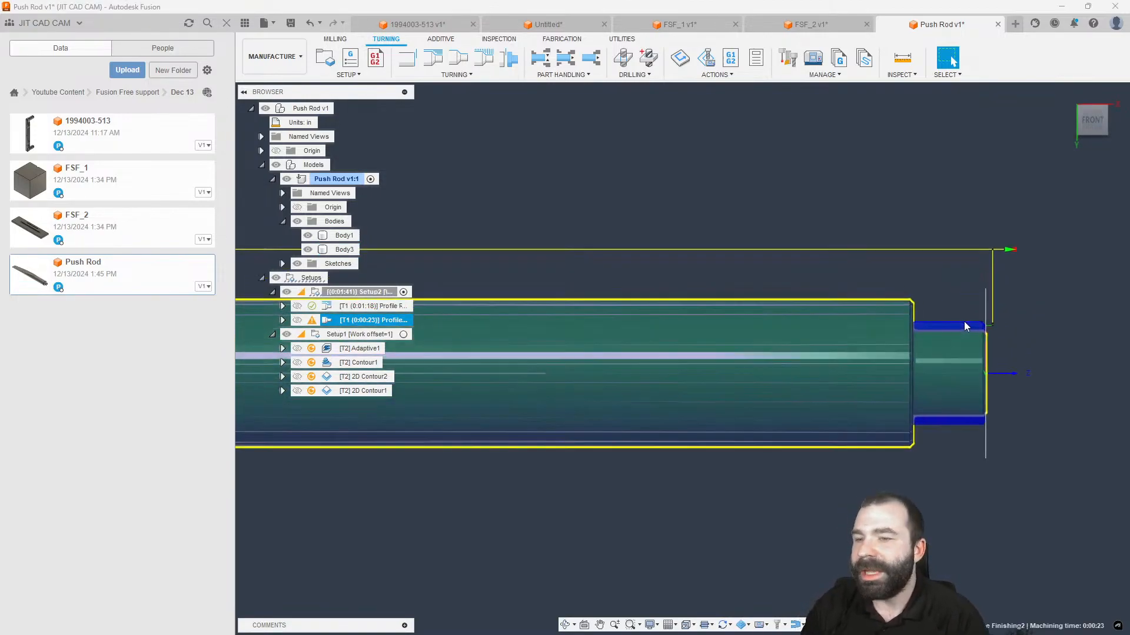
click(943, 325)
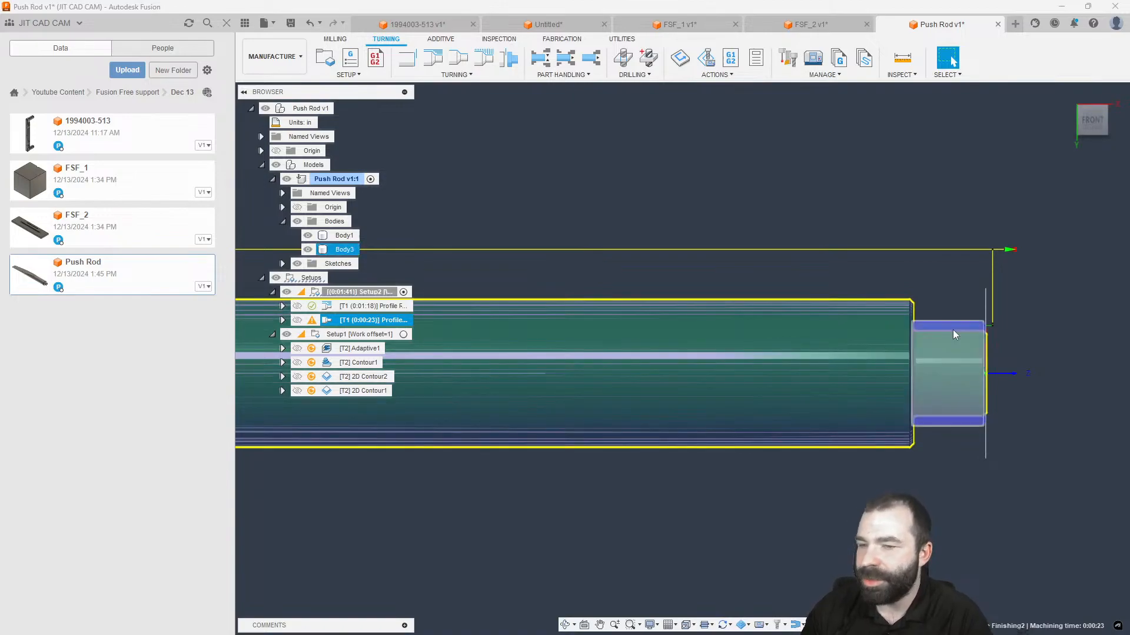
scroll(1024, 337, down, 4)
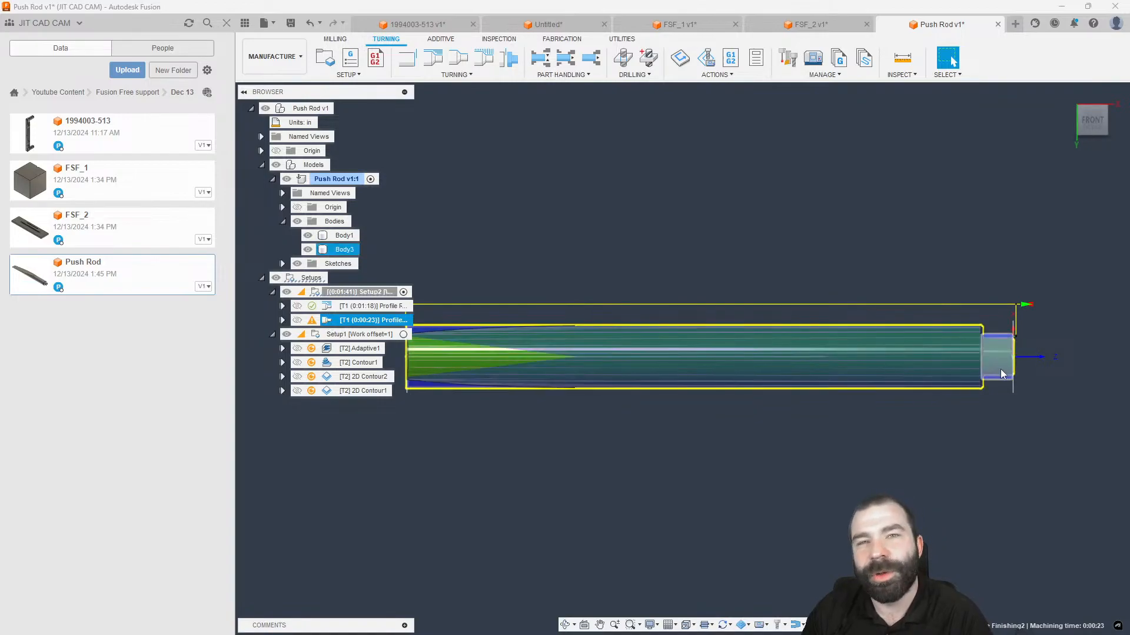
Limit the Profile Finishing operation by setting its back mode to Selection, with the rod's outer shoulder edge as reference.
double_click(332, 323)
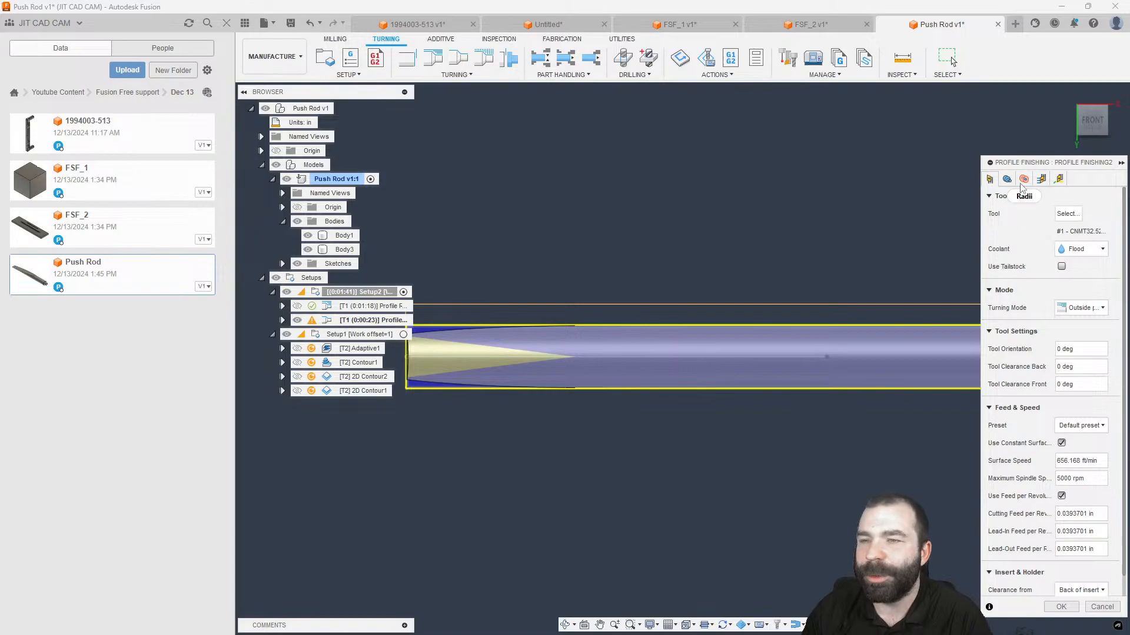
click(1022, 179)
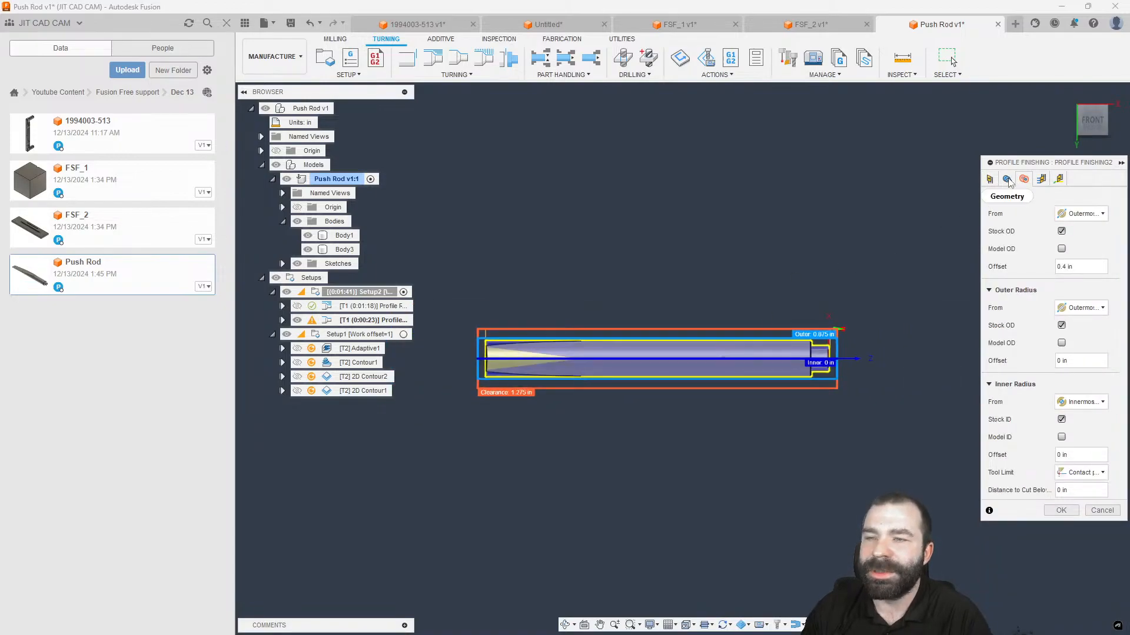
scroll(888, 308, up, 2)
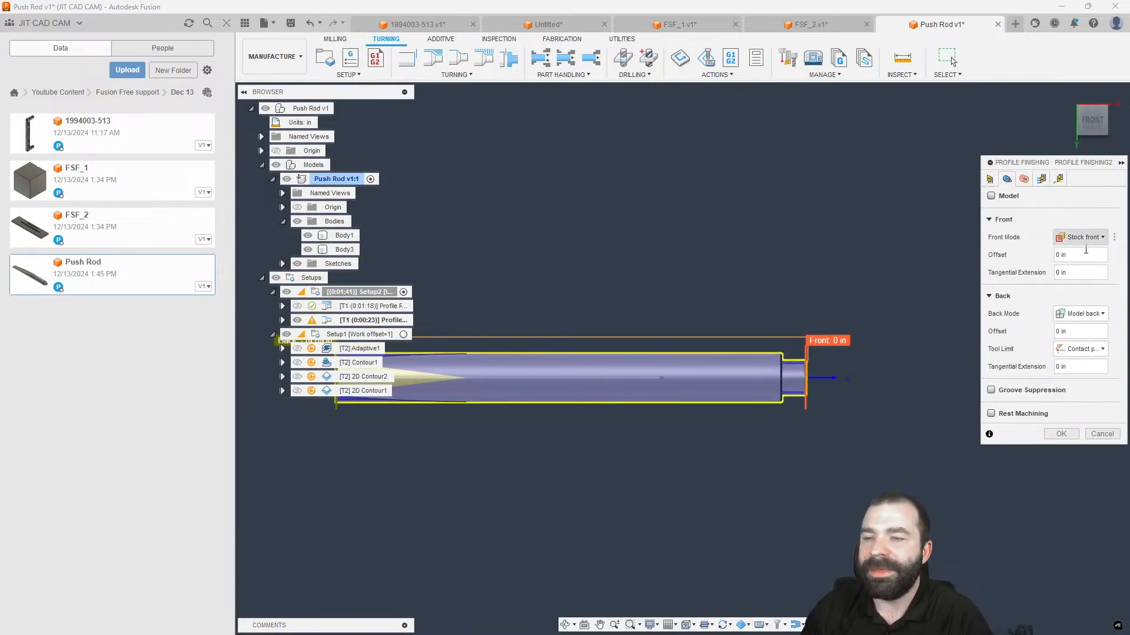
click(1091, 313)
click(1078, 370)
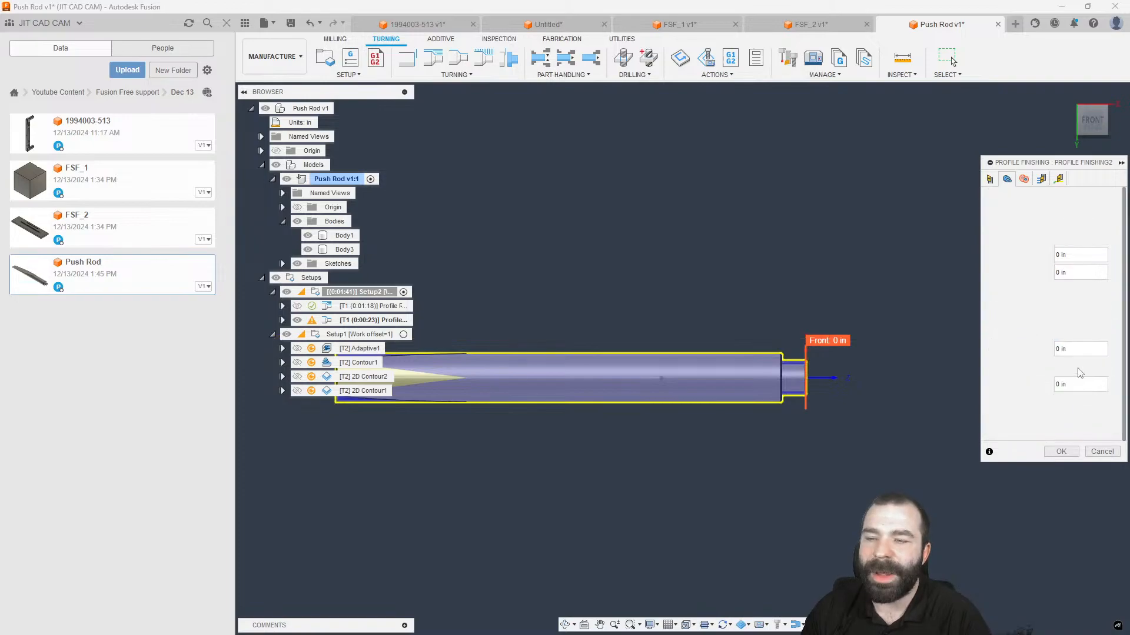
shift+middle_drag(819, 380, 803, 378)
scroll(765, 375, up, 3)
click(748, 357)
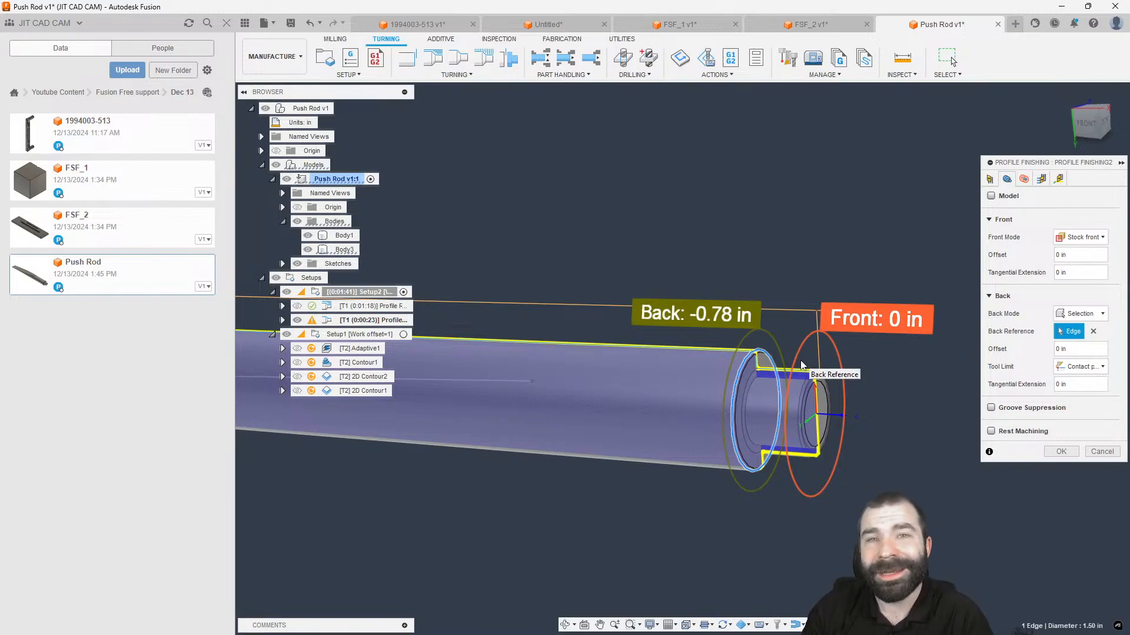
click(1087, 123)
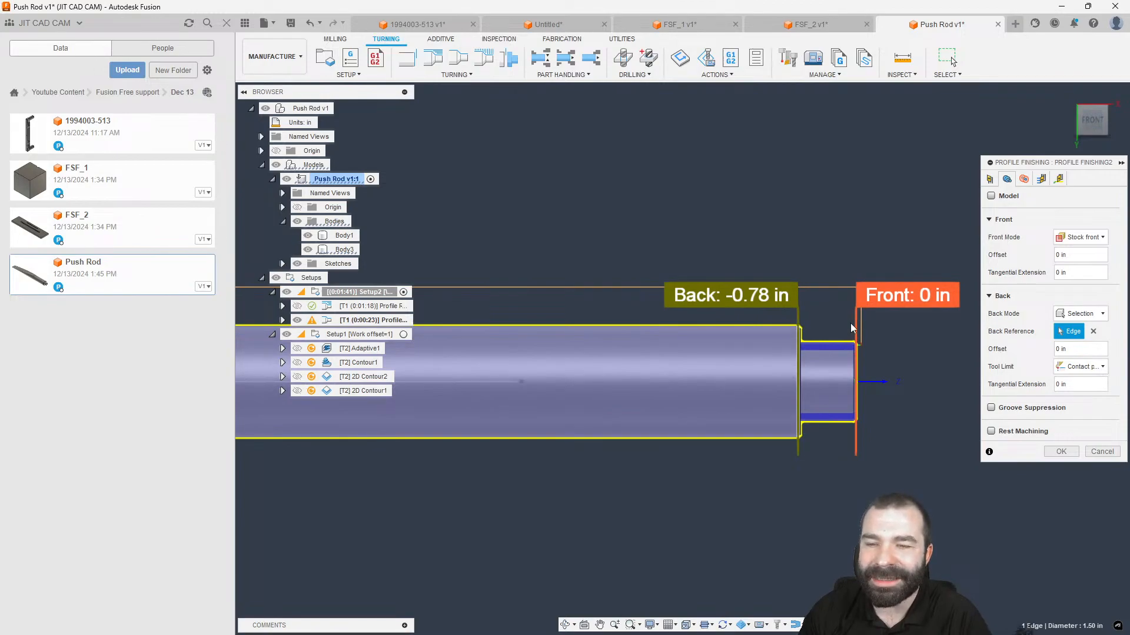
click(1062, 451)
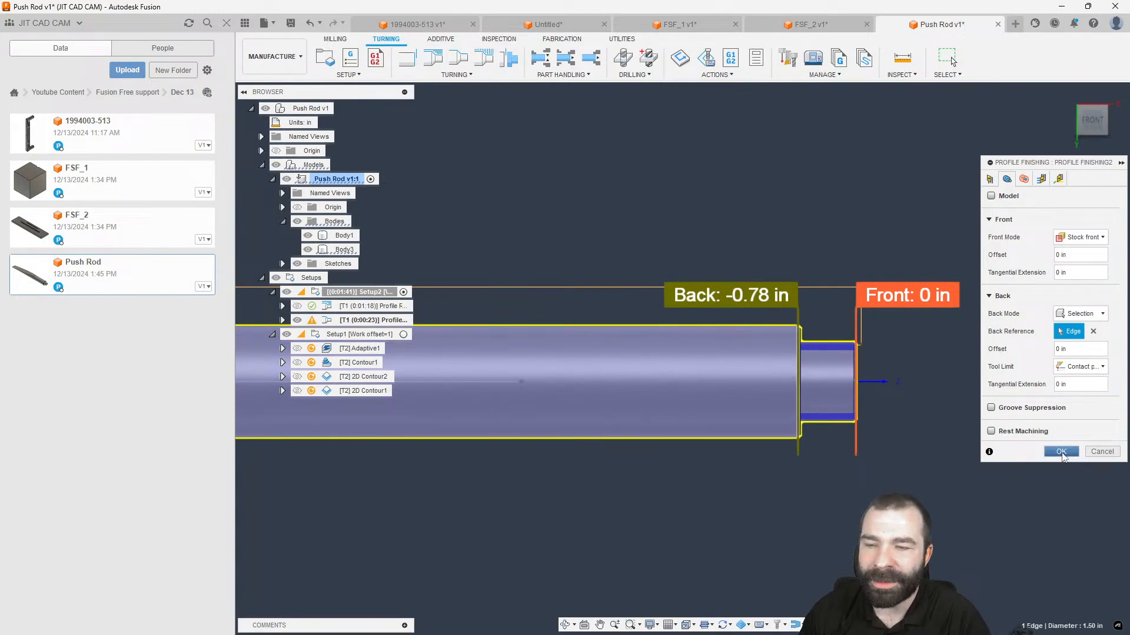
Set the back tangential extension of the reduced end's Profile Finishing operation to 0.1 in and inspect the regenerated toolpath at the shoulder.
scroll(805, 330, up, 8)
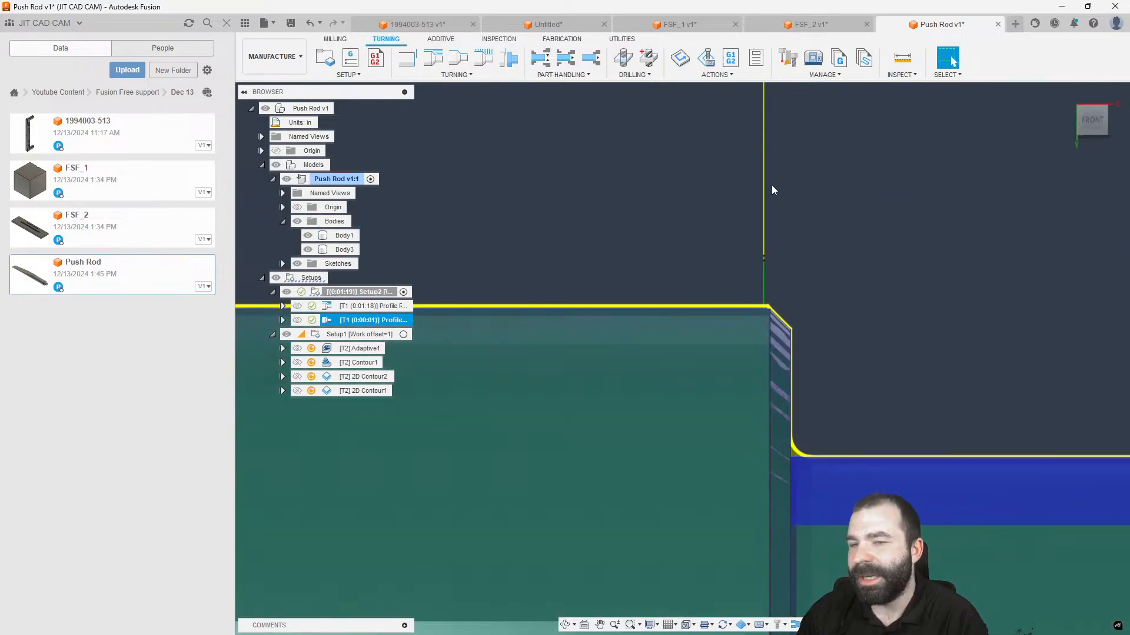
scroll(786, 244, down, 2)
double_click(353, 321)
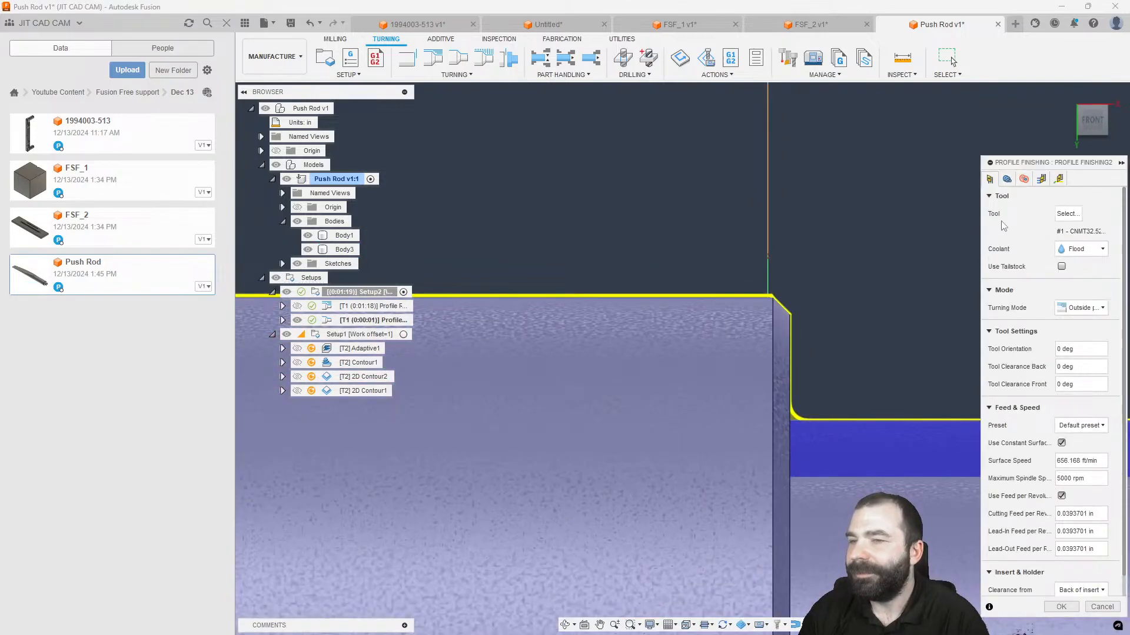
click(1007, 179)
click(1065, 385)
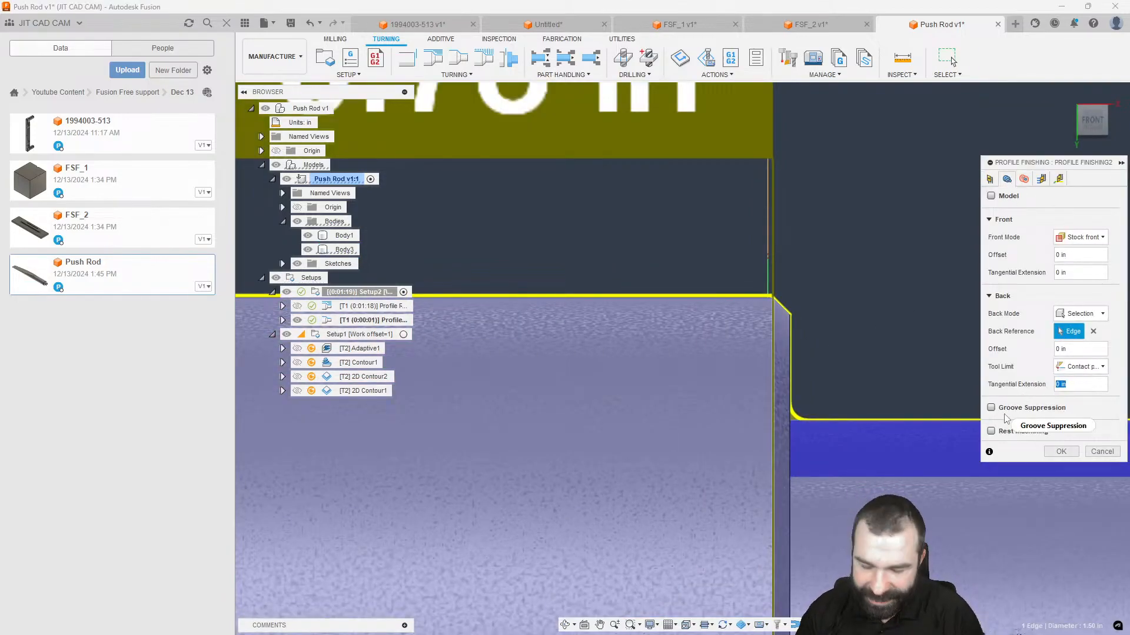
text(.1)
key(Return)
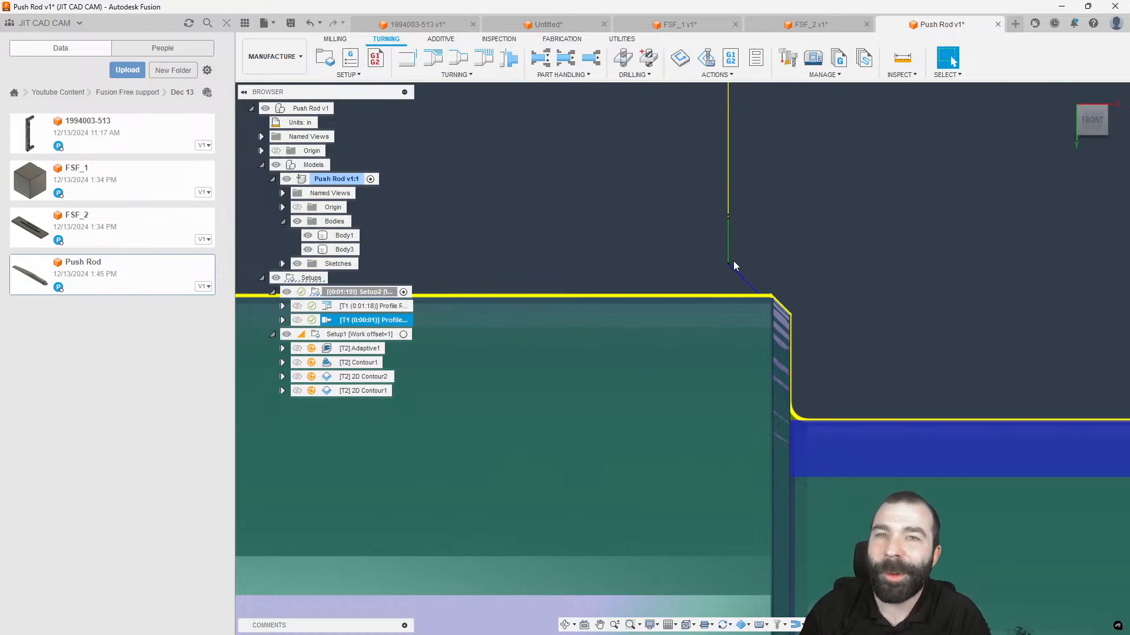
scroll(736, 265, down, 2)
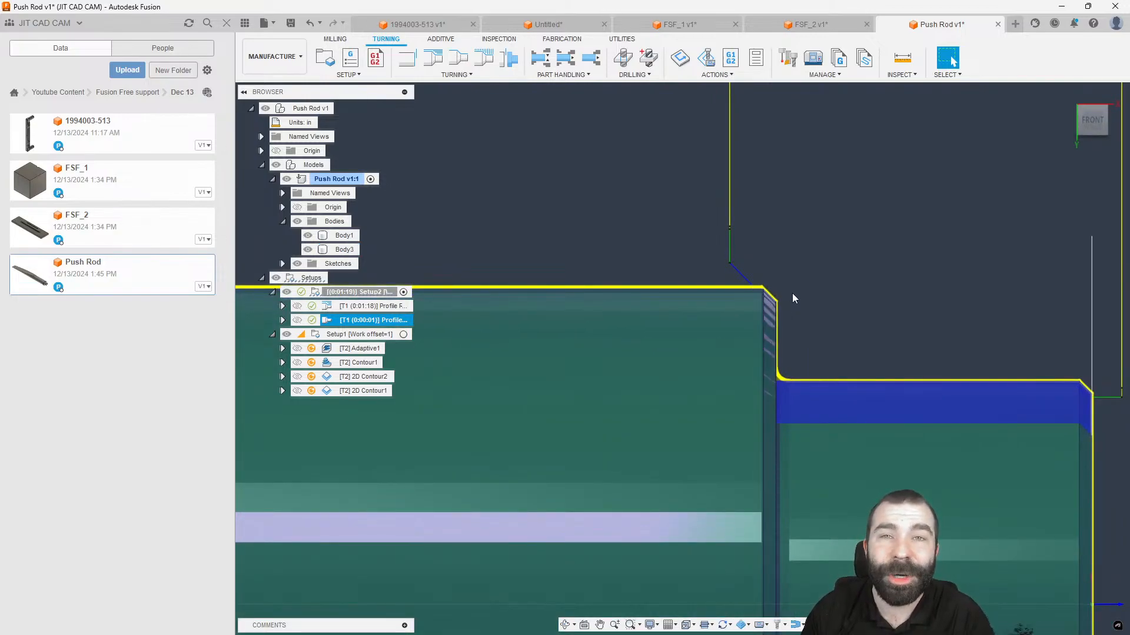
scroll(806, 341, down, 4)
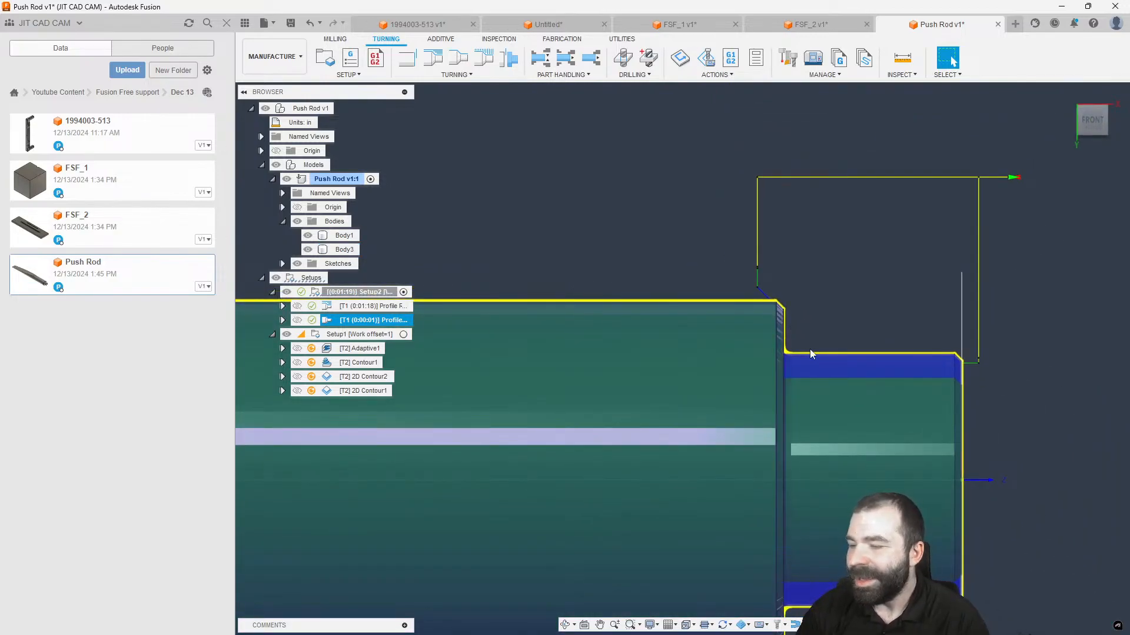
scroll(859, 306, down, 2)
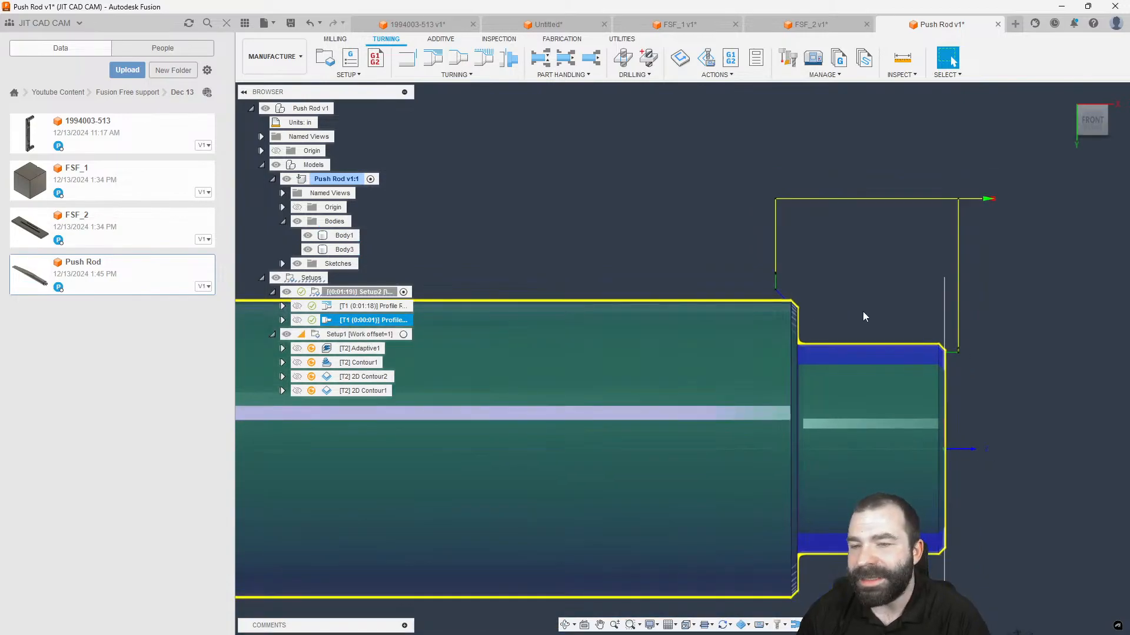
scroll(949, 322, down, 2)
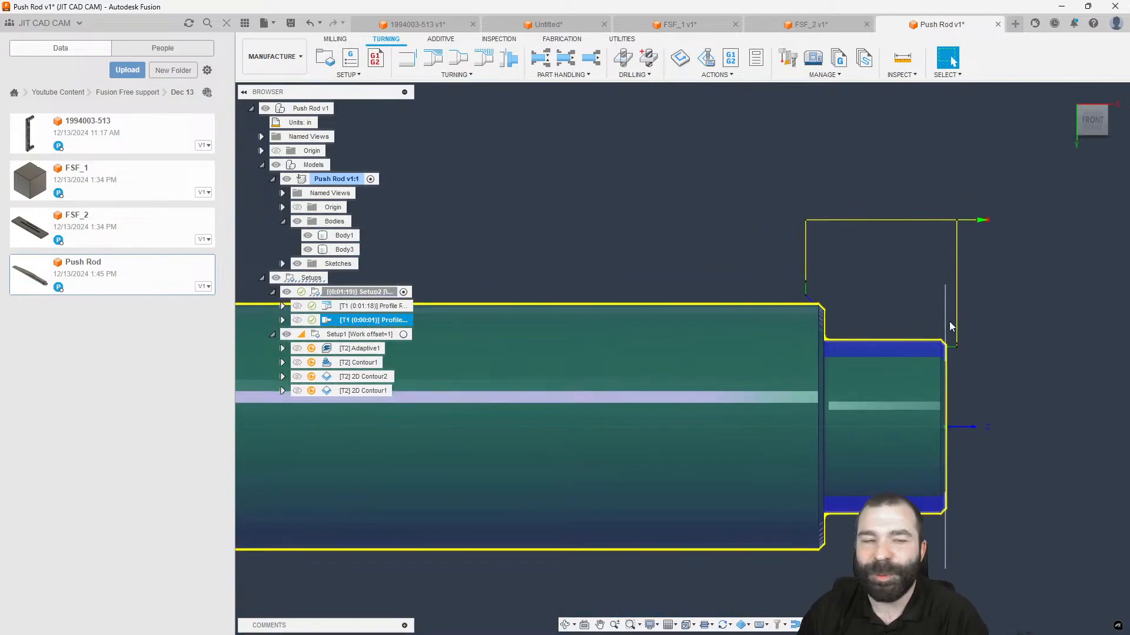
double_click(327, 321)
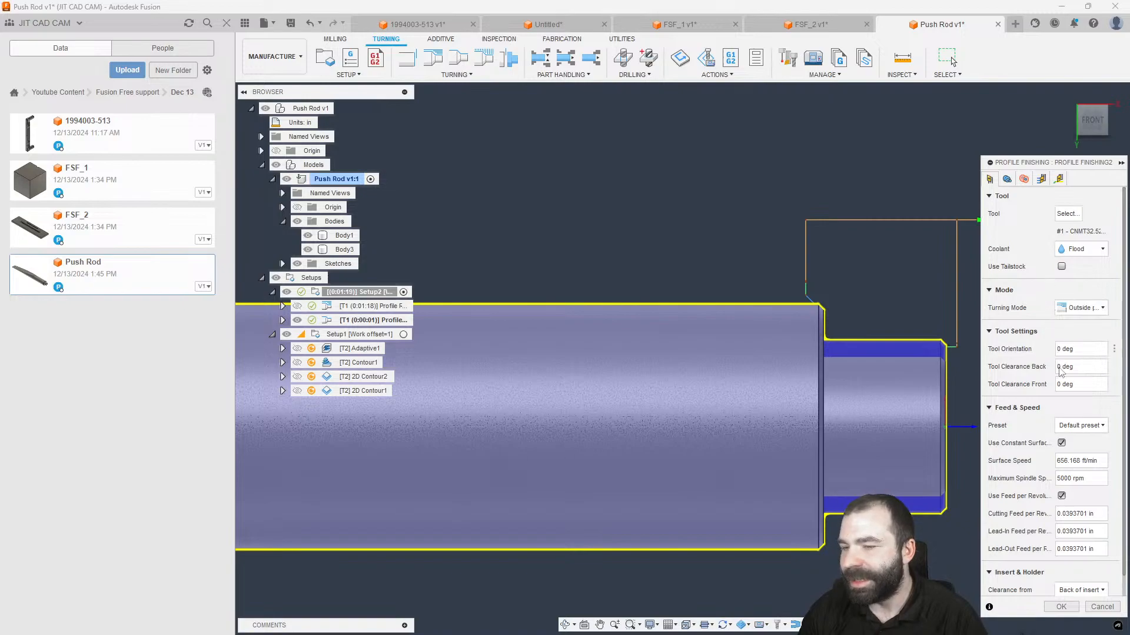
scroll(1059, 371, down, 1)
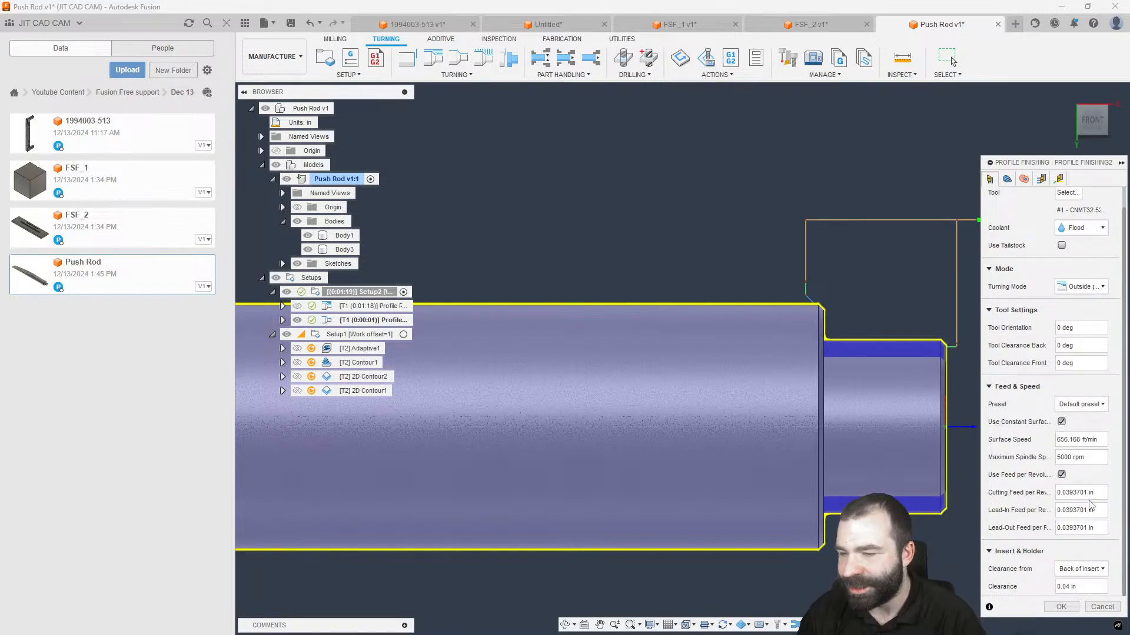
drag(1095, 493, 1019, 530)
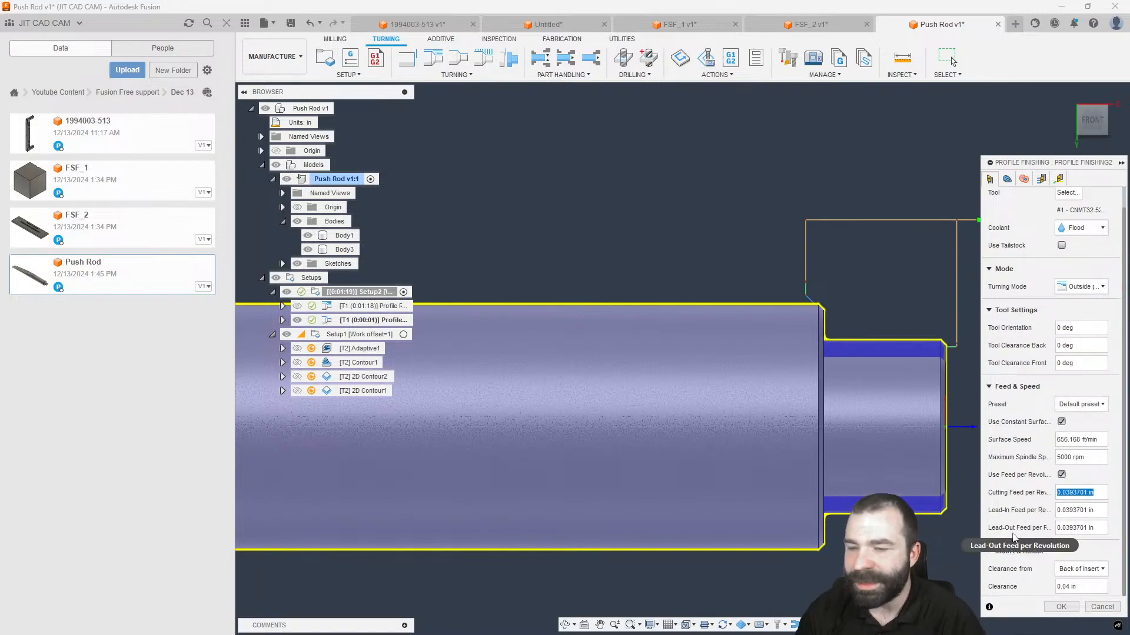
click(1102, 607)
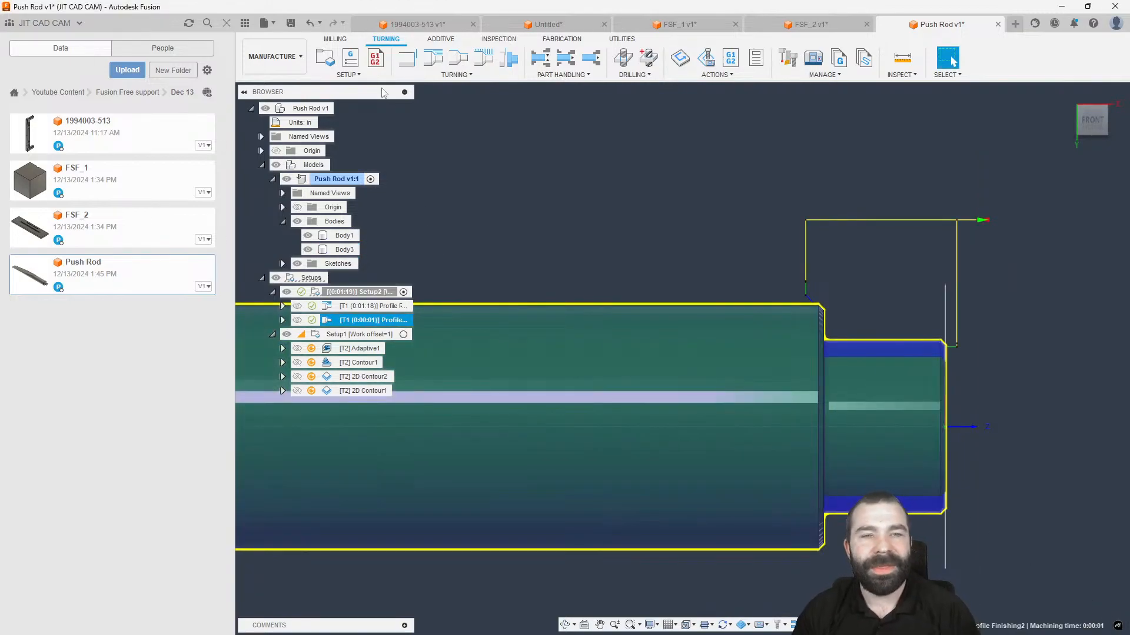
Create another Profile Finishing operation with its front mode set to Selection, using the rod's outer shoulder edge as reference.
click(458, 58)
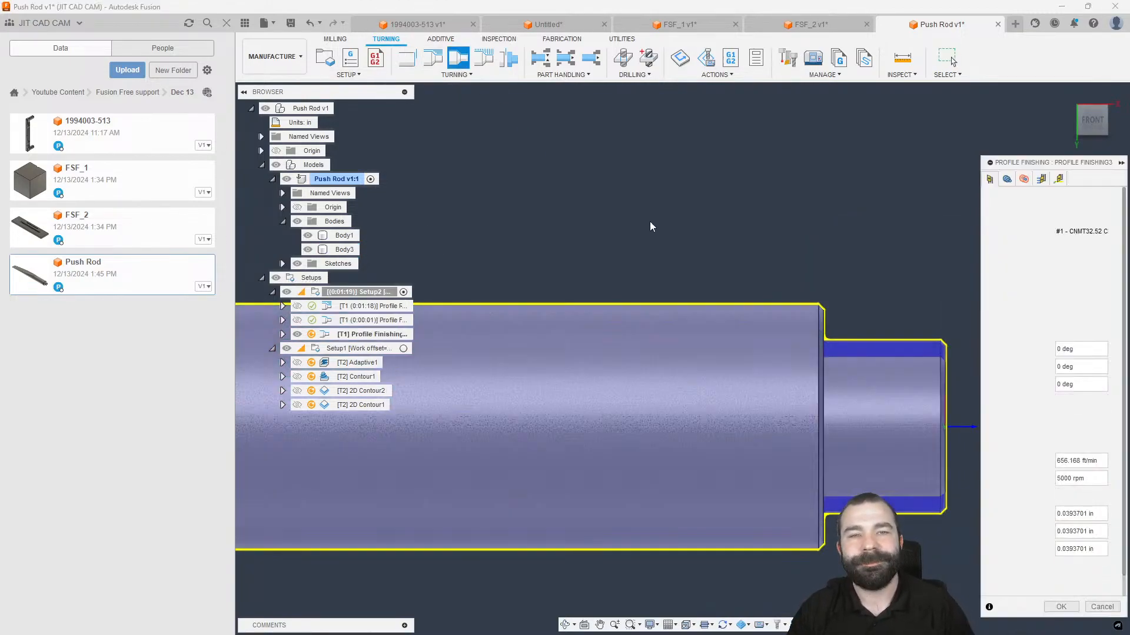
click(1025, 179)
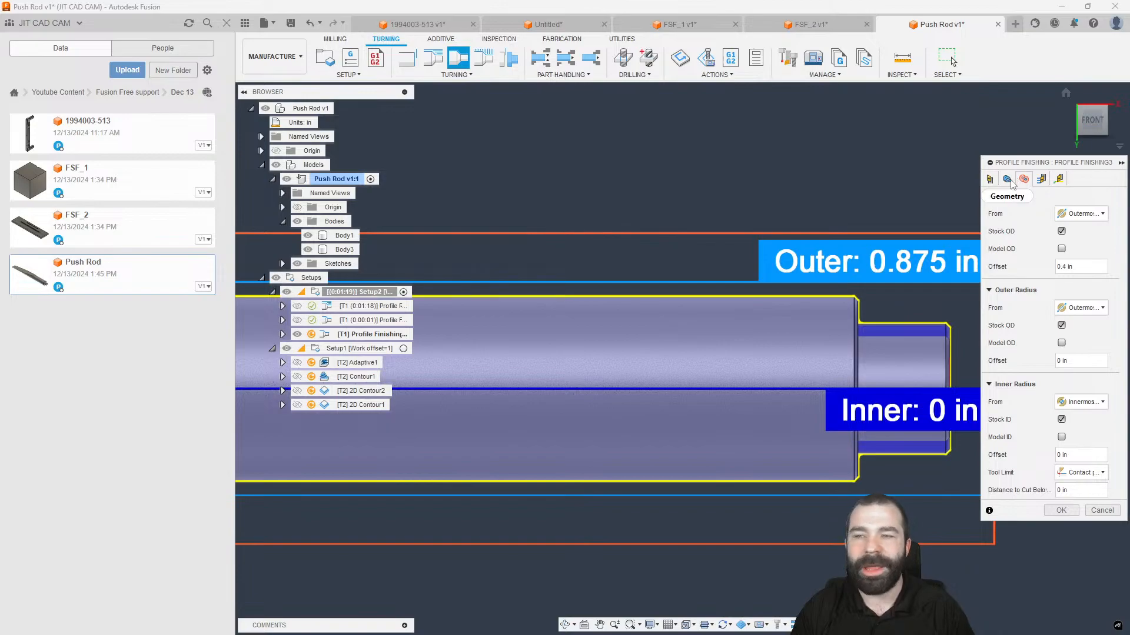
click(1006, 180)
click(1080, 237)
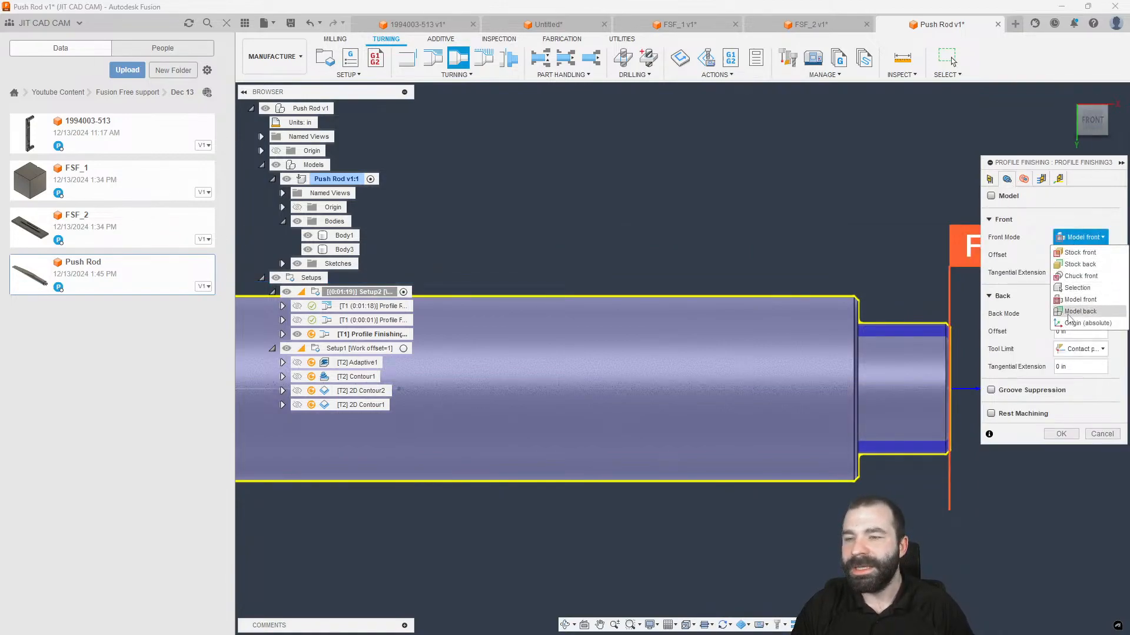
click(1077, 288)
click(858, 312)
scroll(918, 297, down, 5)
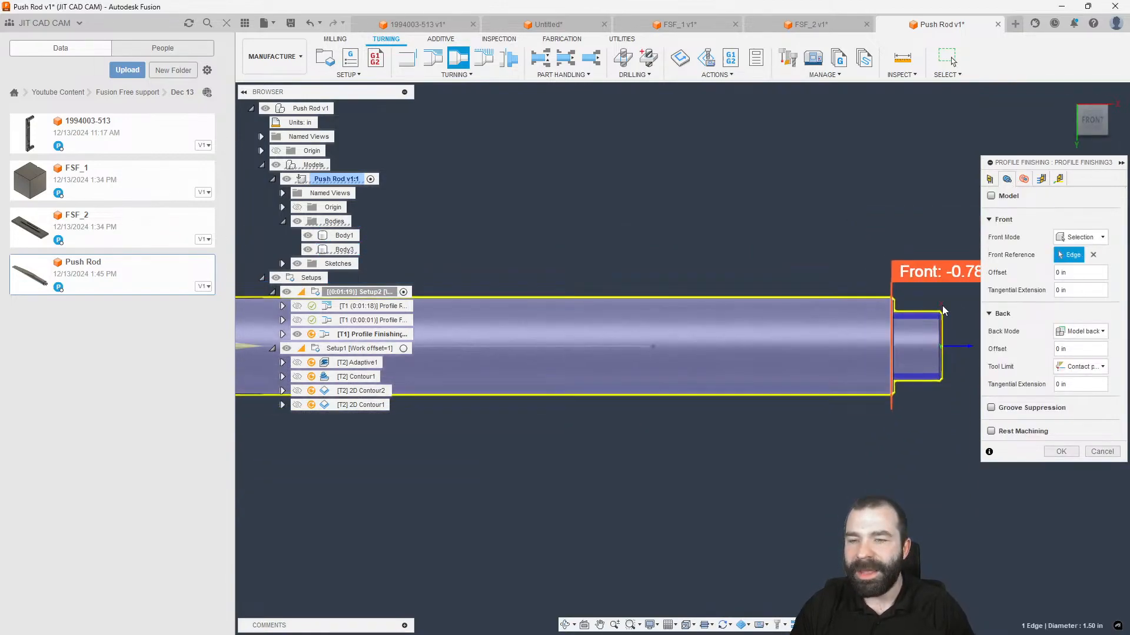
Set the new finishing operation's cutting feed per revolution to 0.02 in and generate its toolpath.
click(989, 180)
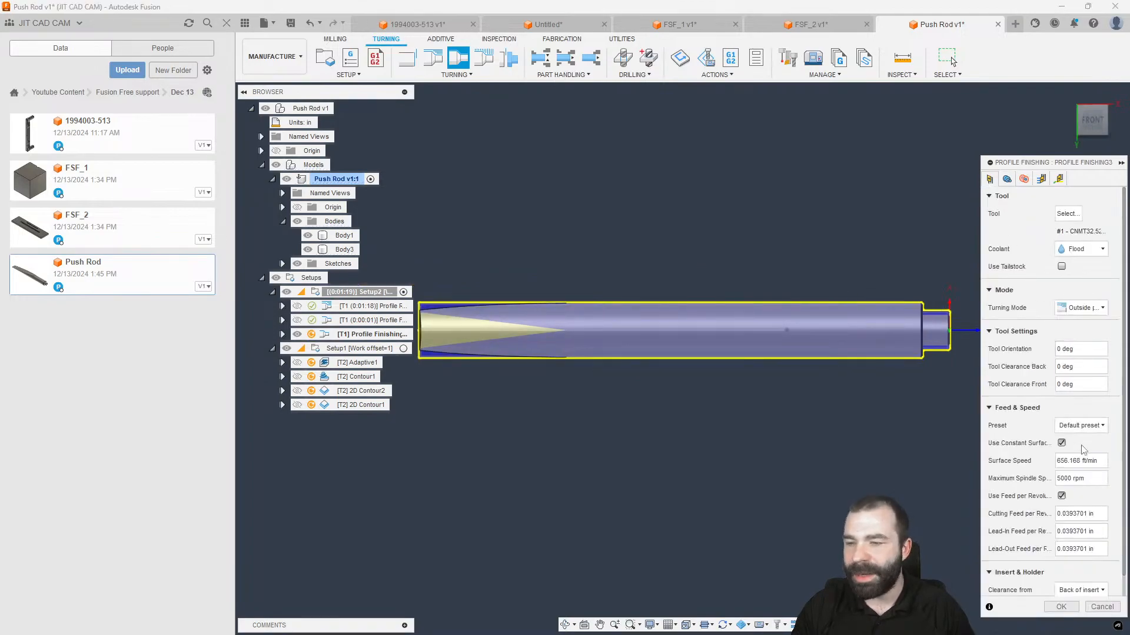
drag(1096, 514, 957, 519)
text(.02)
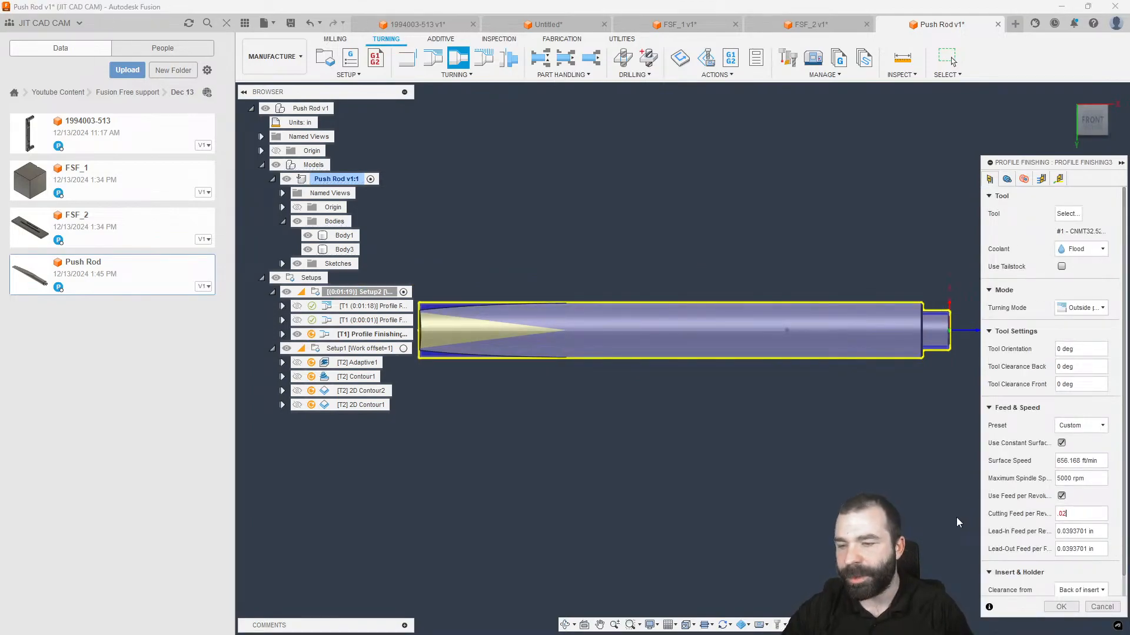
key(Return)
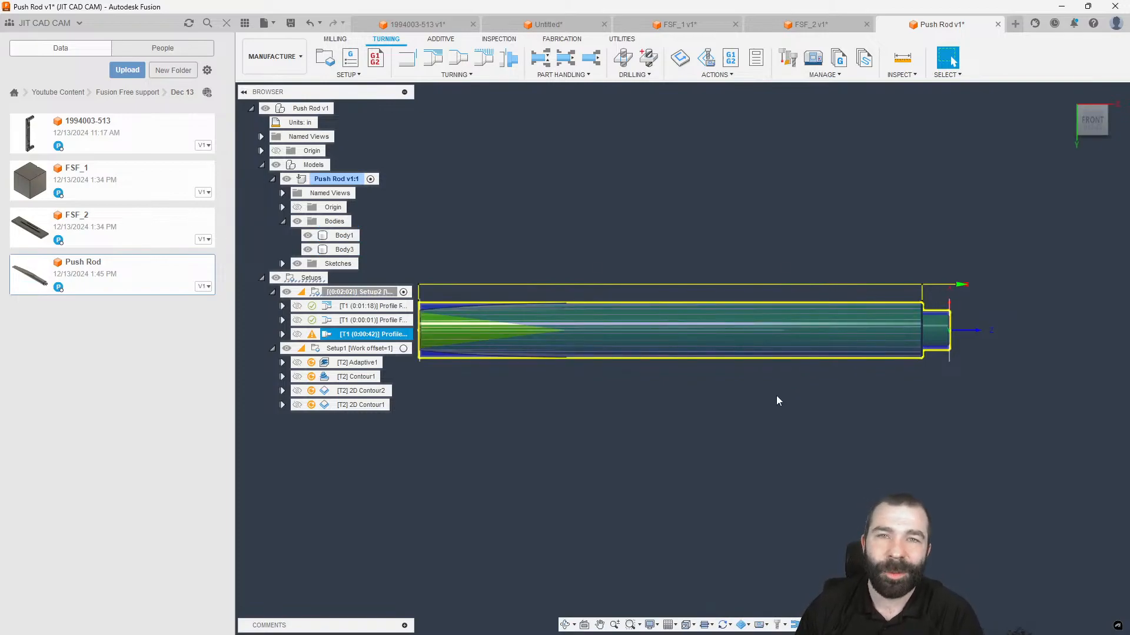
click(817, 288)
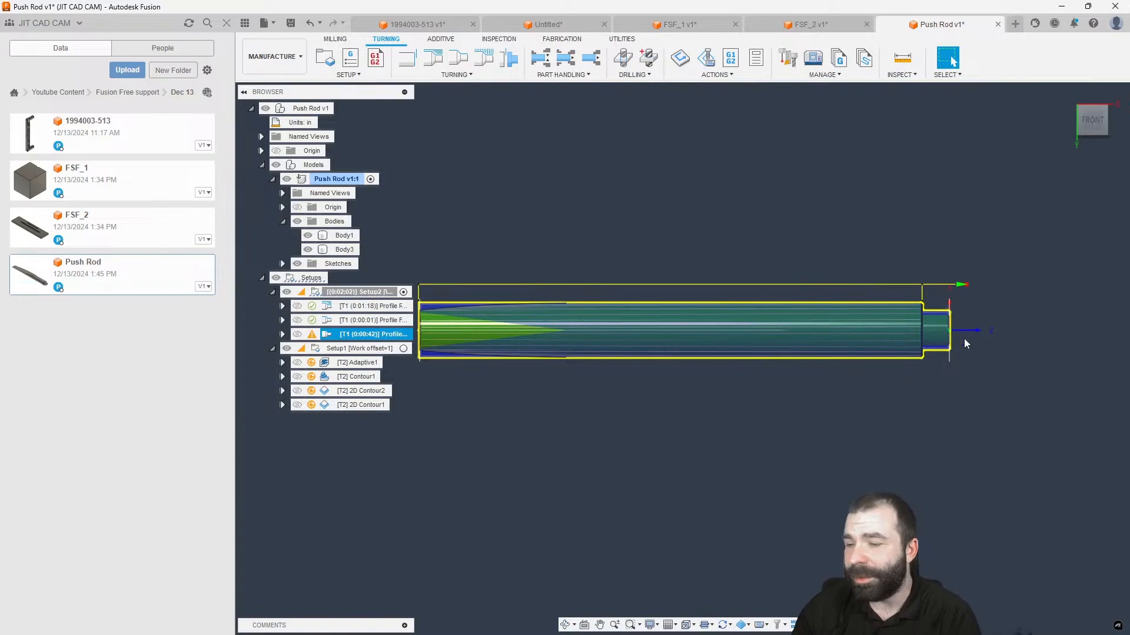
Set the rod body finishing operation's Approach Z to First toolpath point and Retract Z to Last toolpath point, then check the whole toolpath.
double_click(325, 335)
scroll(956, 287, up, 5)
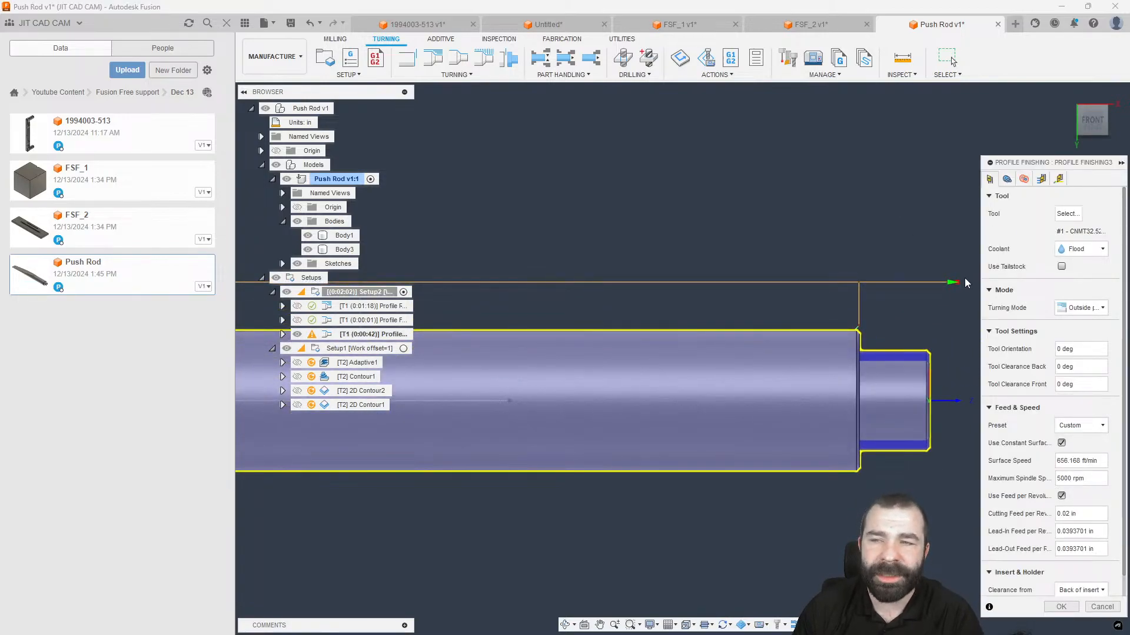
click(1059, 179)
click(1071, 274)
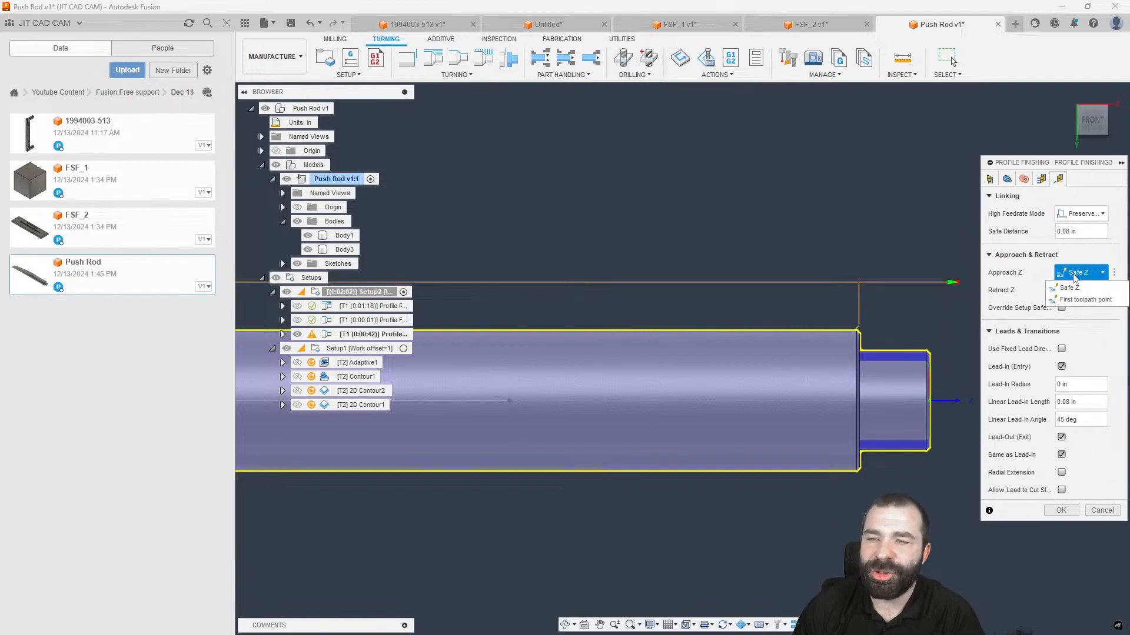
click(1080, 297)
click(1080, 291)
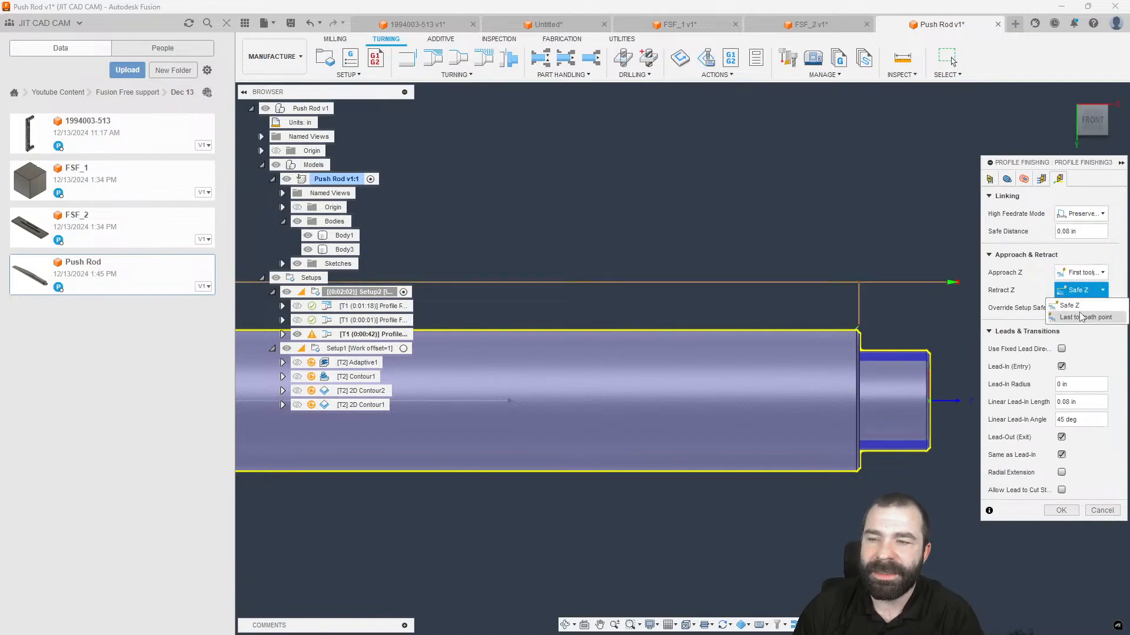
click(1083, 317)
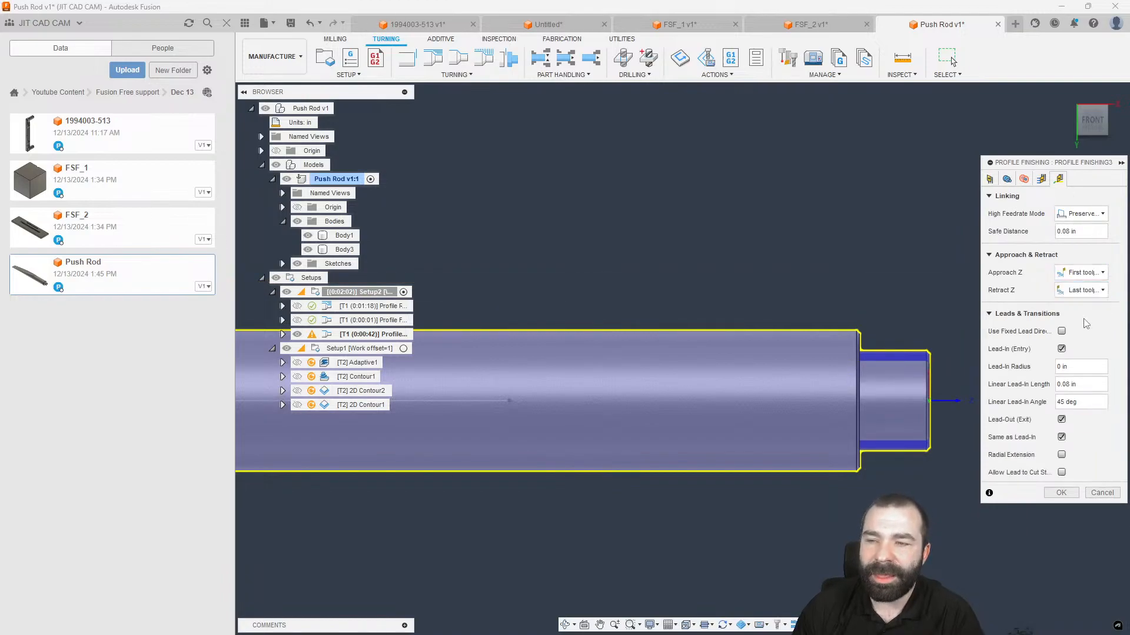
click(1074, 492)
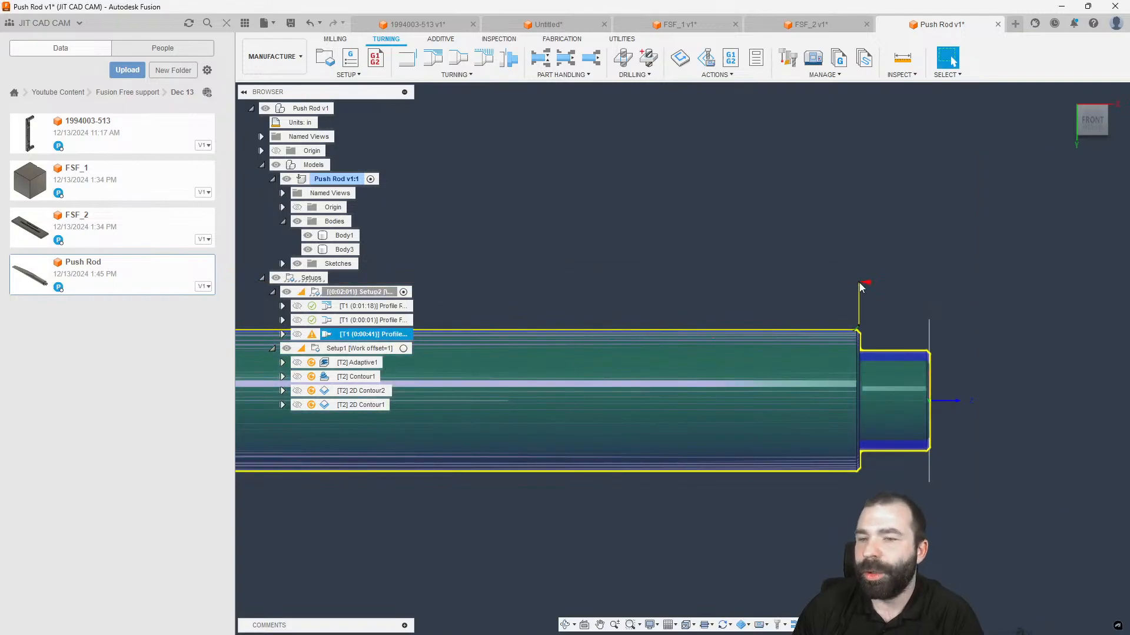
scroll(1010, 328, down, 5)
scroll(1001, 347, up, 2)
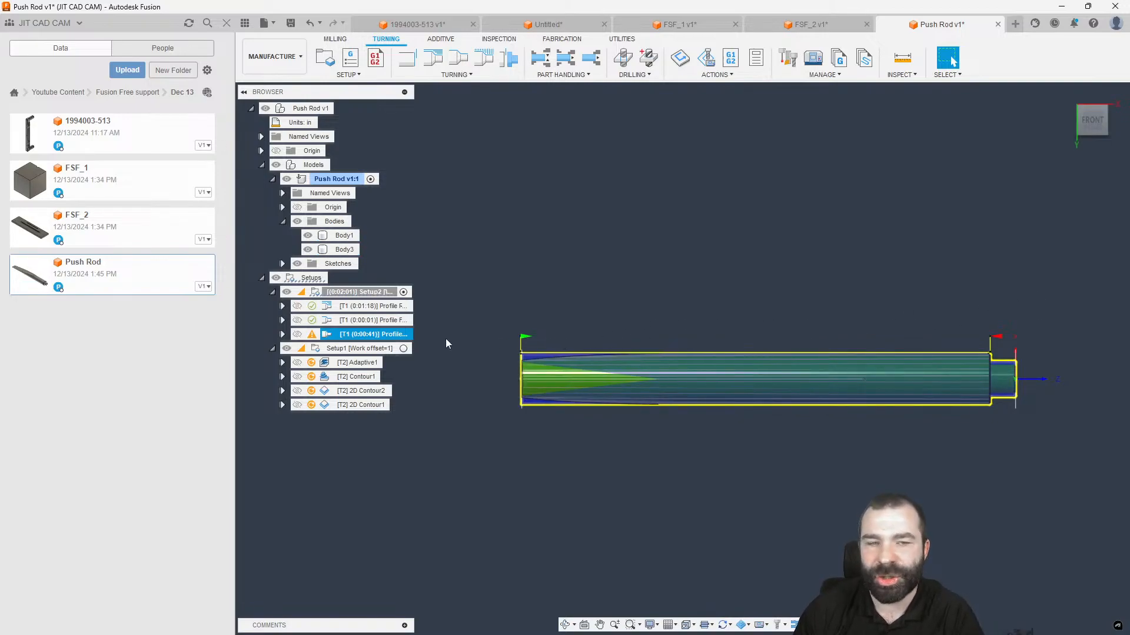
Give the reduced end's finishing operation the same linking: Approach Z at First toolpath point and Retract Z at Last toolpath point.
double_click(374, 320)
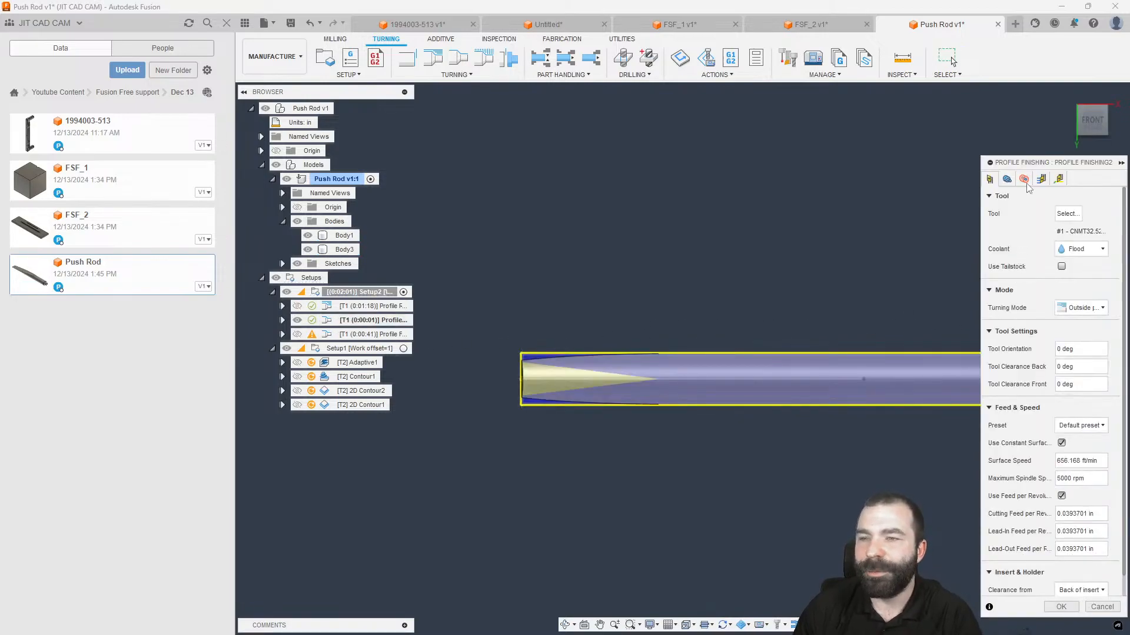
click(1058, 179)
click(1080, 272)
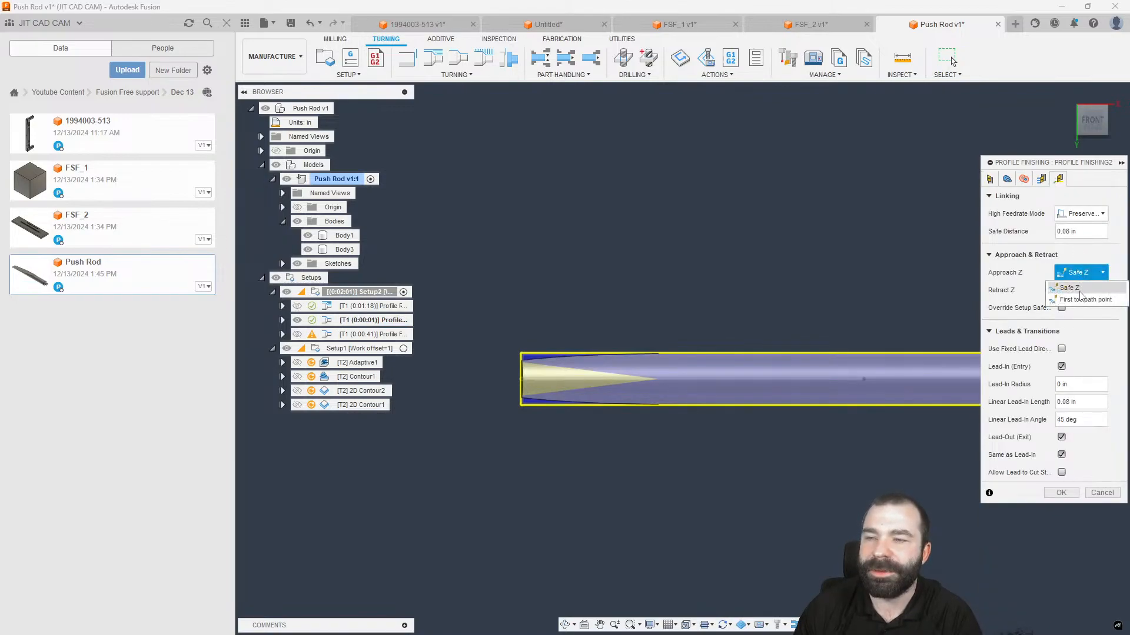
click(1080, 300)
click(1081, 290)
click(1086, 313)
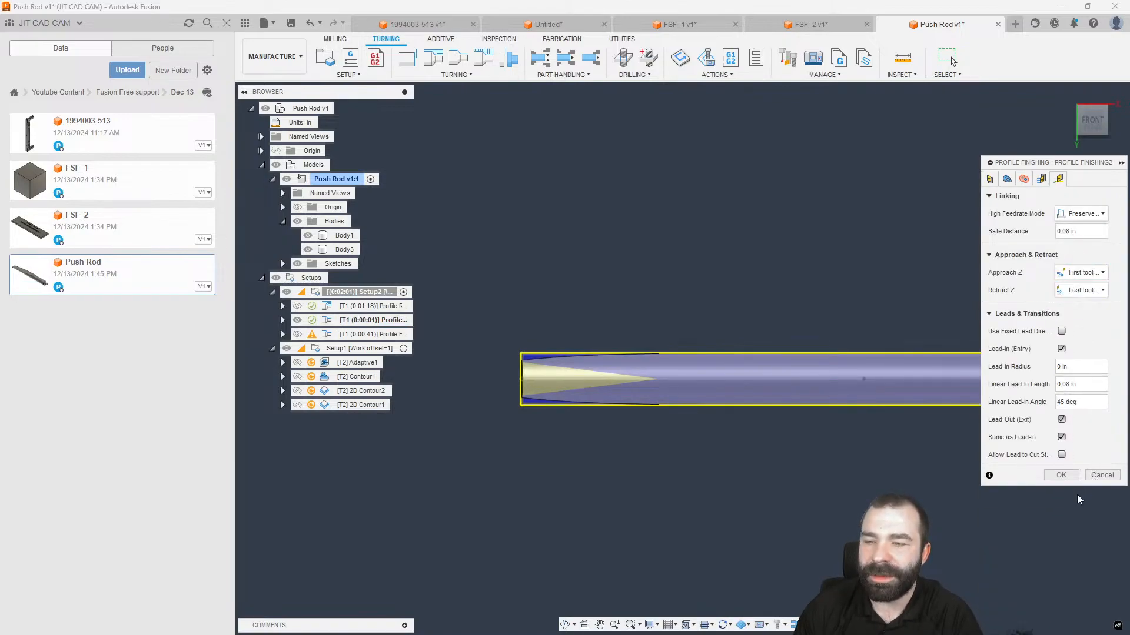
click(1061, 475)
scroll(909, 364, up, 5)
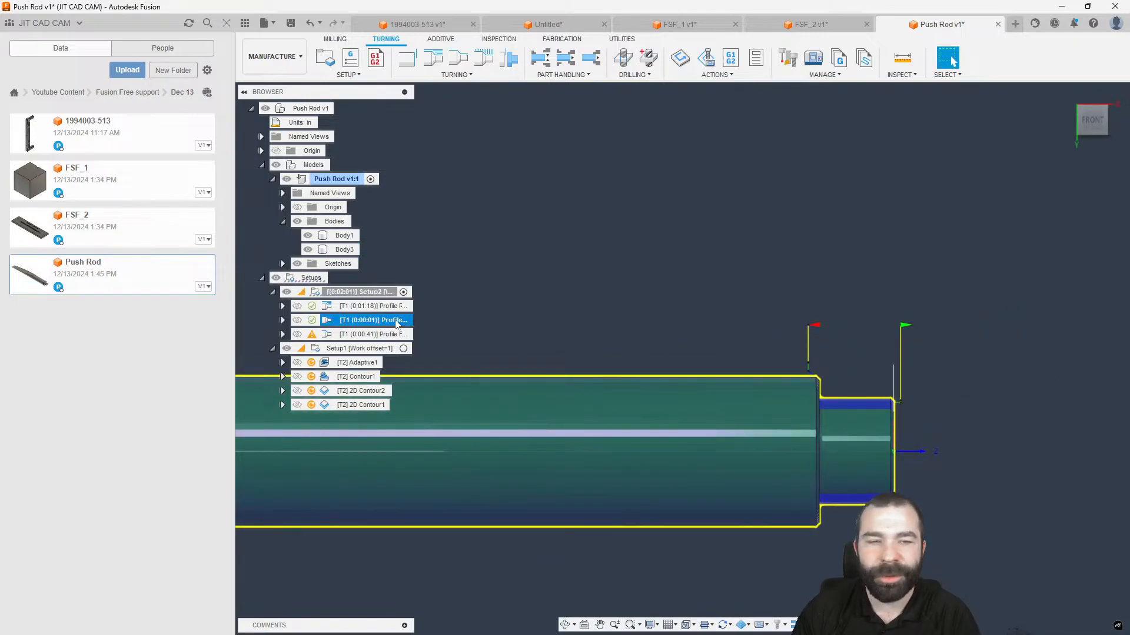
Try Safe Z for both Approach Z and Retract Z in the rod body's finishing operation.
click(376, 334)
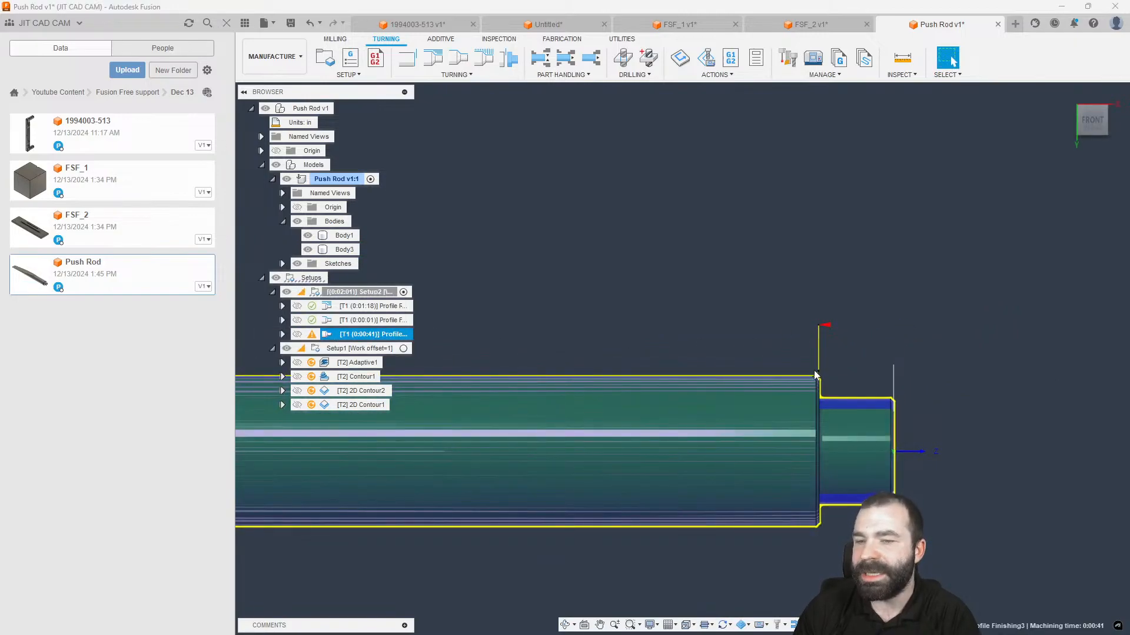
scroll(936, 307, down, 3)
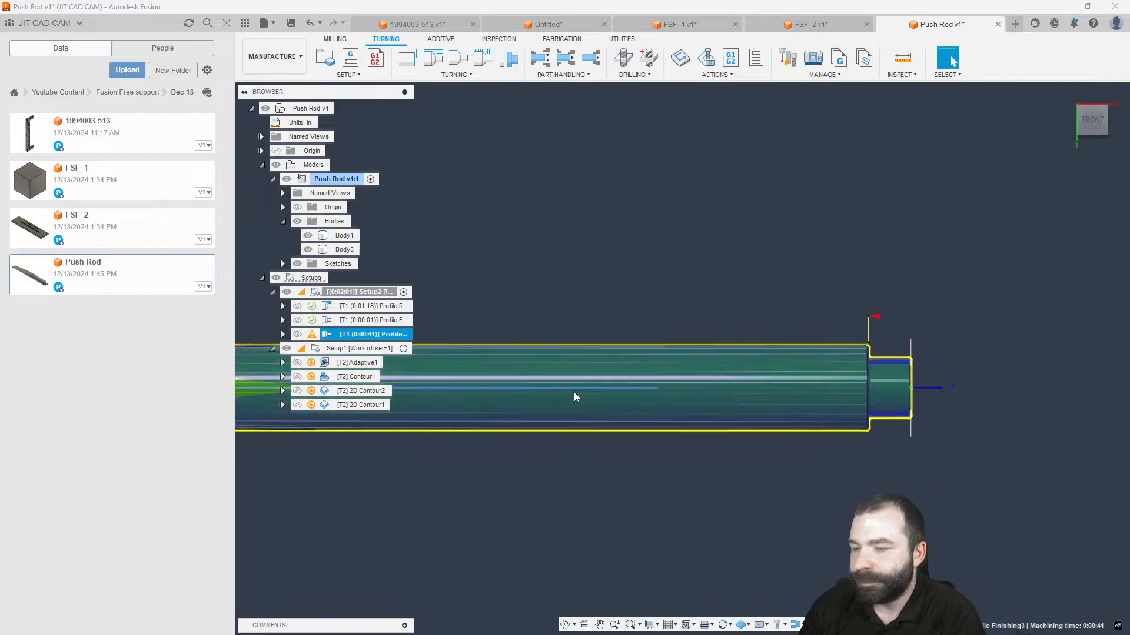
double_click(379, 334)
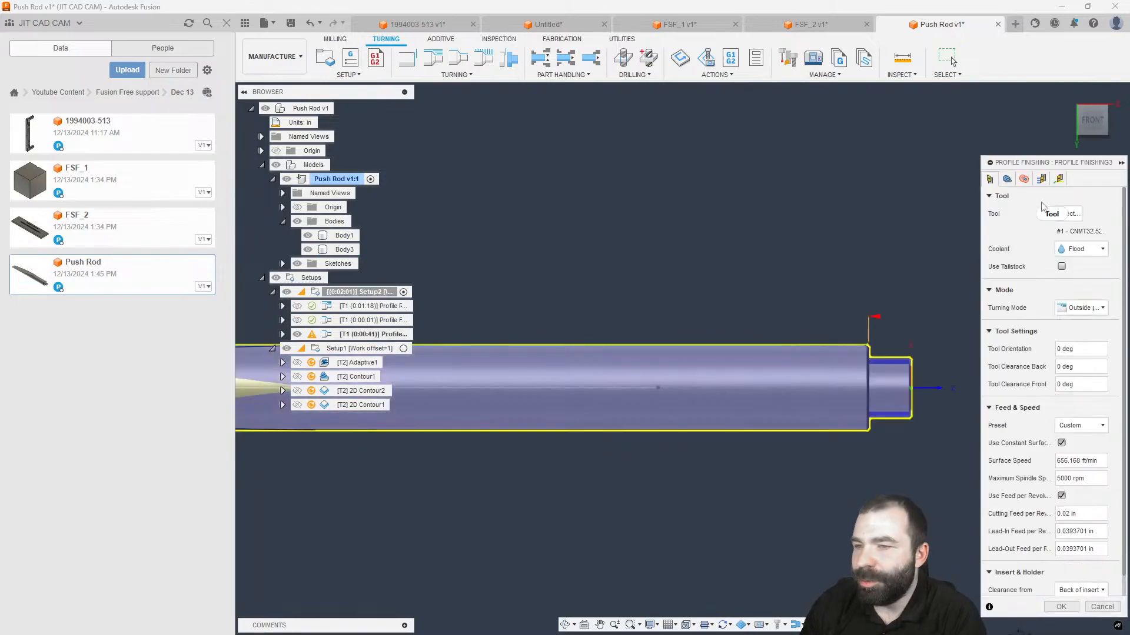
click(1058, 179)
click(1083, 290)
click(1082, 296)
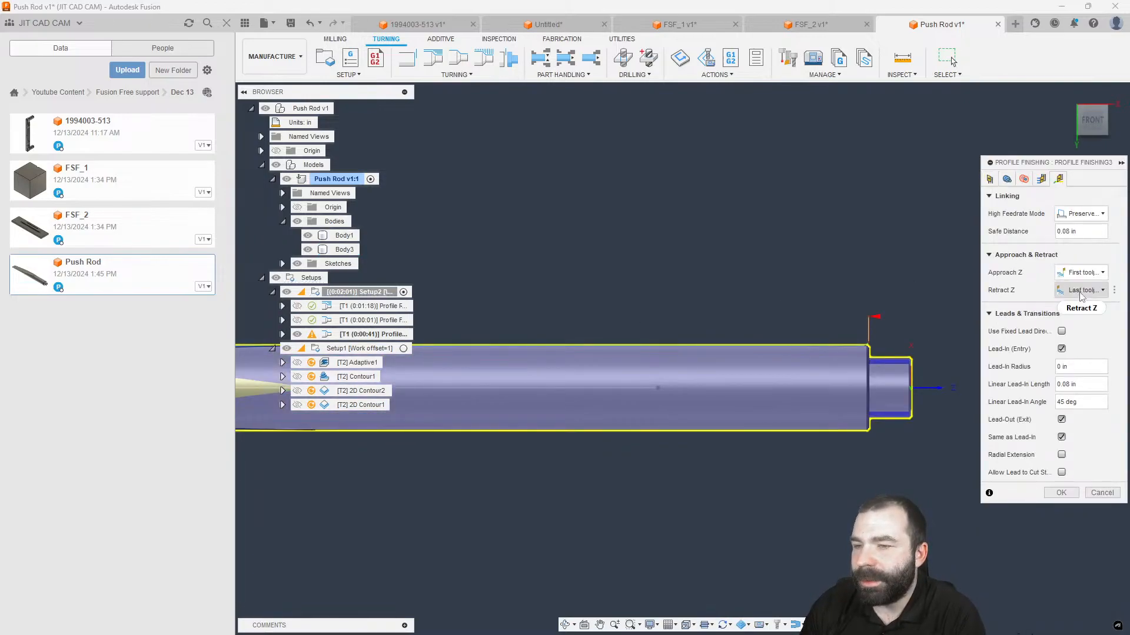
click(1081, 274)
click(1082, 301)
click(1082, 292)
click(1081, 319)
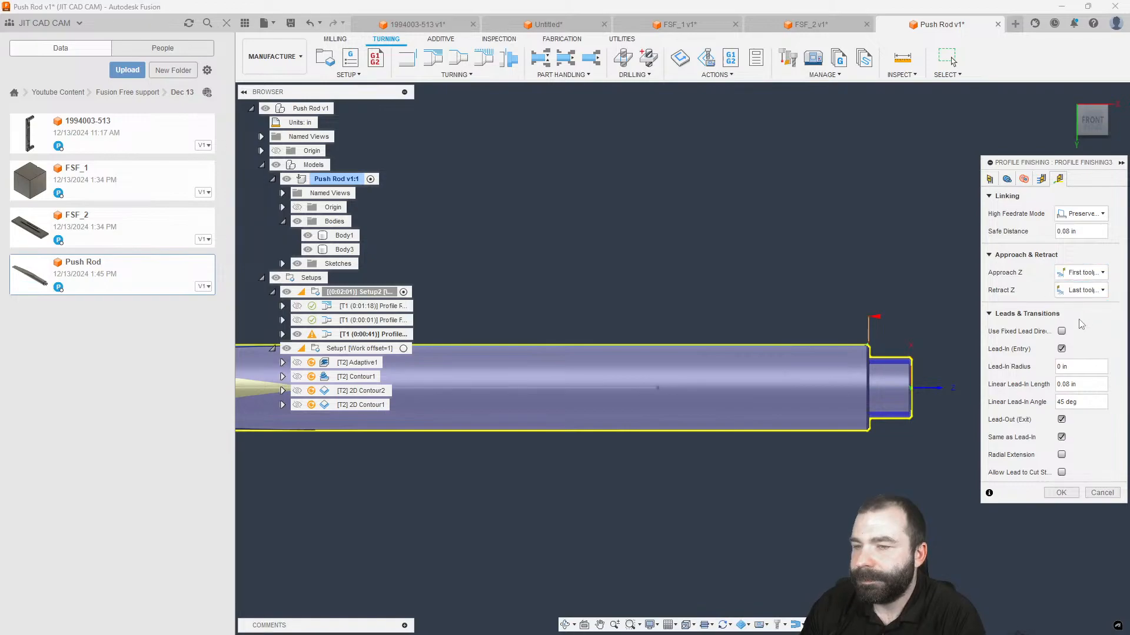
click(1072, 292)
click(1080, 301)
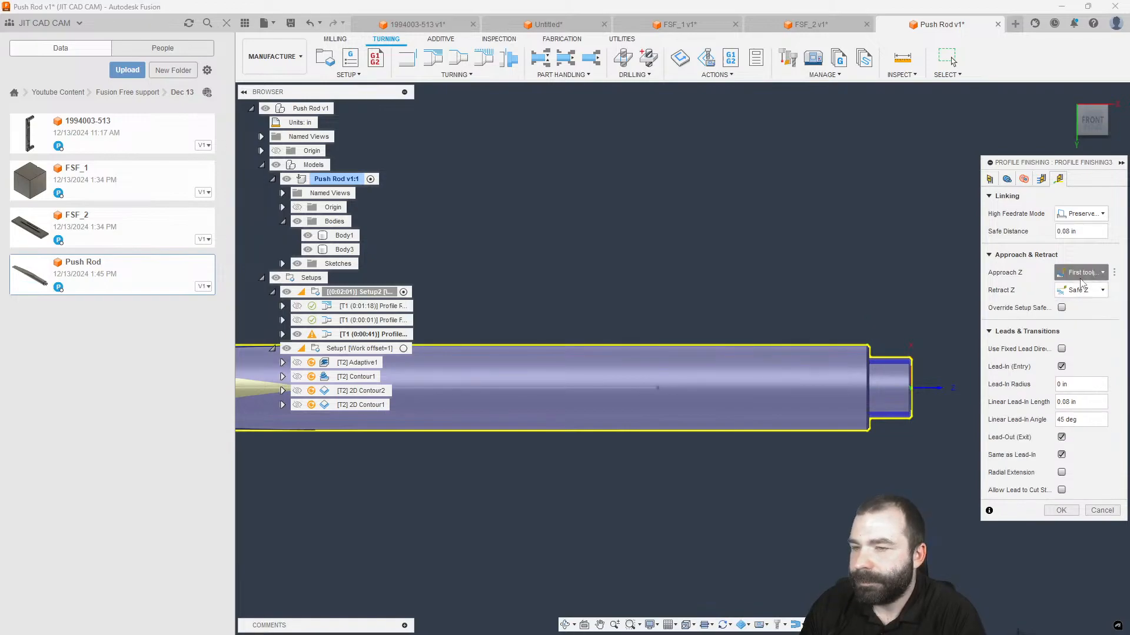
click(1081, 273)
click(1081, 288)
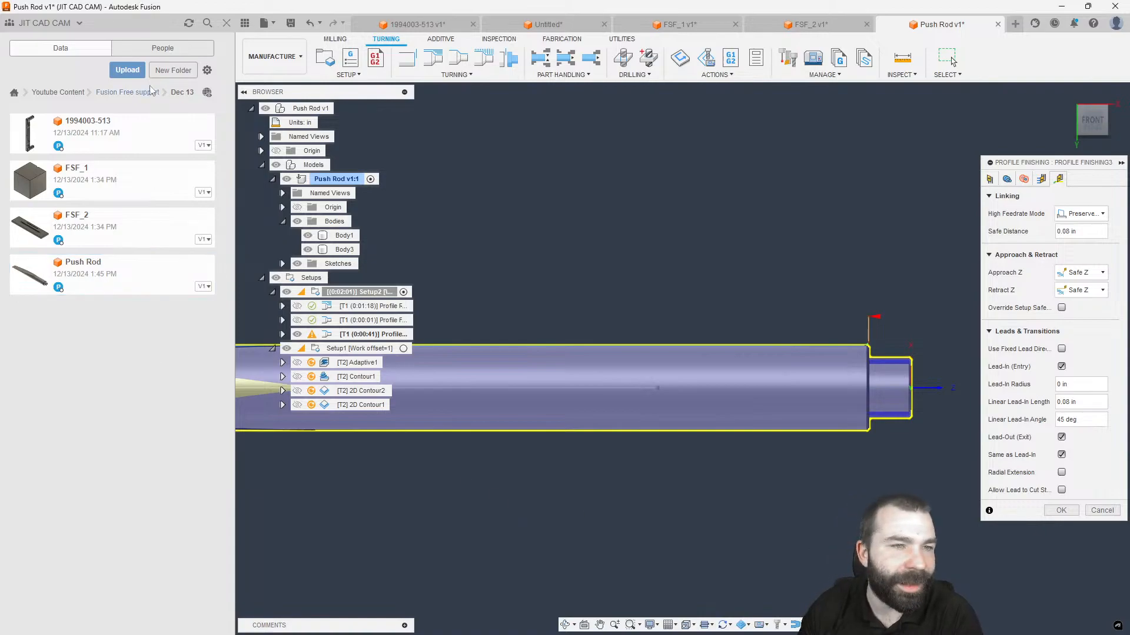
Upload the file 0761FF8_step_conversion_r_0.step from Downloads to the Dec 13 project folder.
click(127, 69)
click(376, 333)
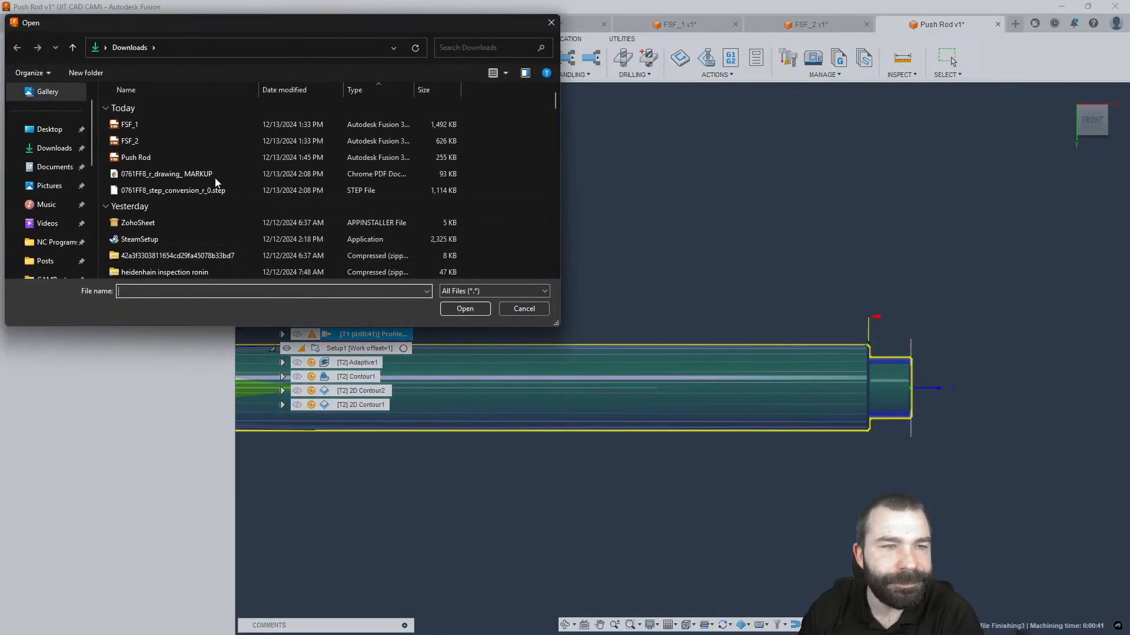
click(168, 190)
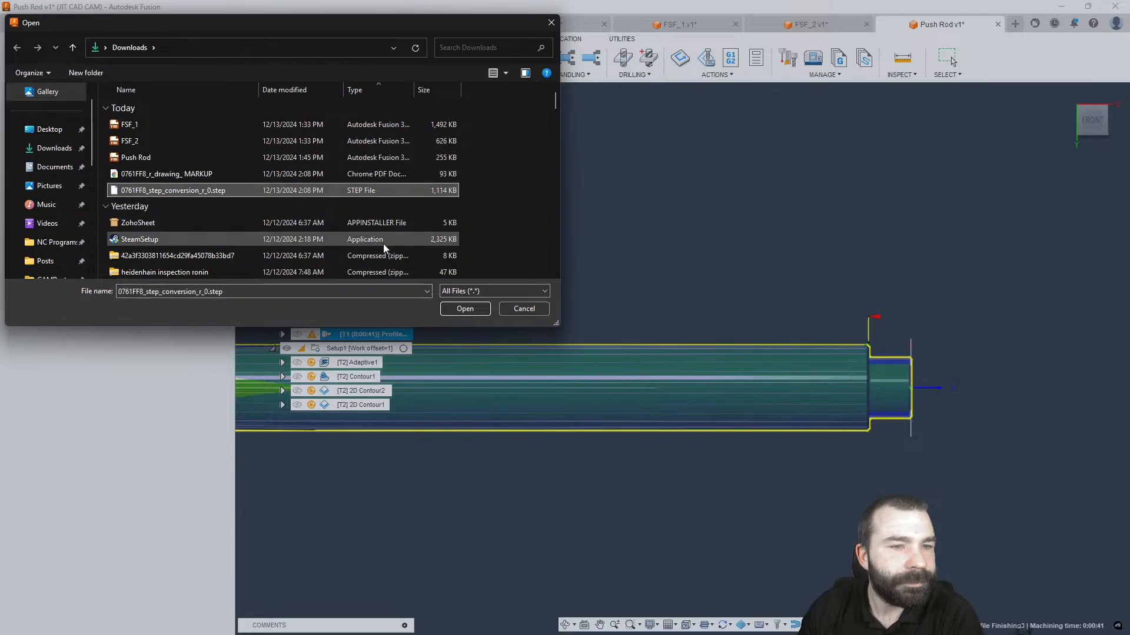
click(464, 308)
click(857, 544)
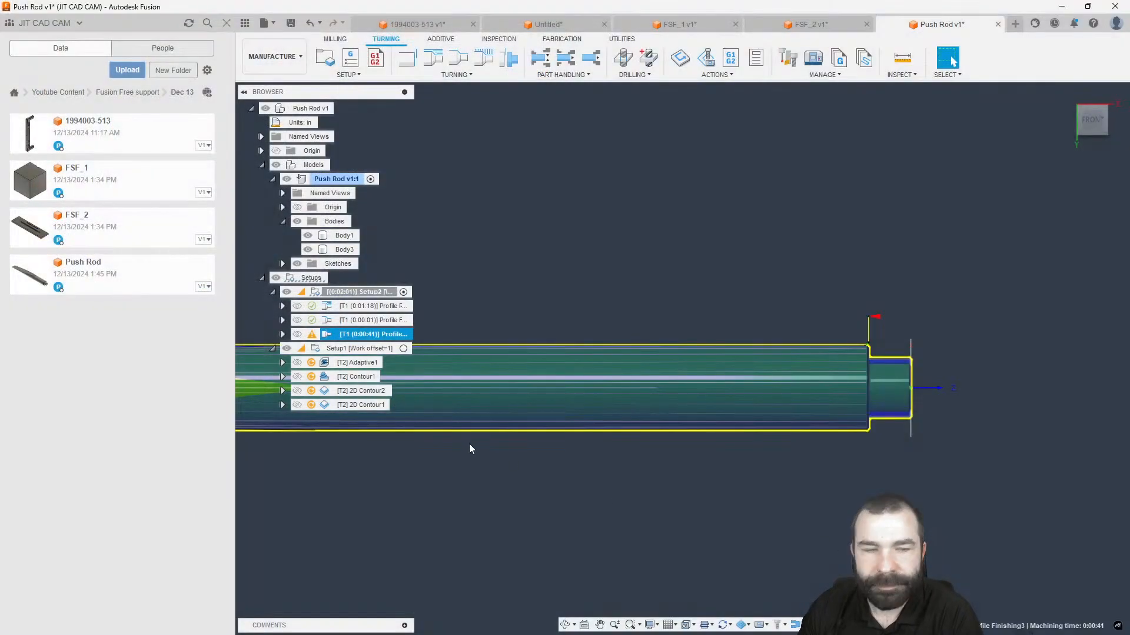
Upload the 0761FF8_r_drawing_ MARKUP PDF from Downloads to the Dec 13 project folder.
click(127, 70)
click(389, 330)
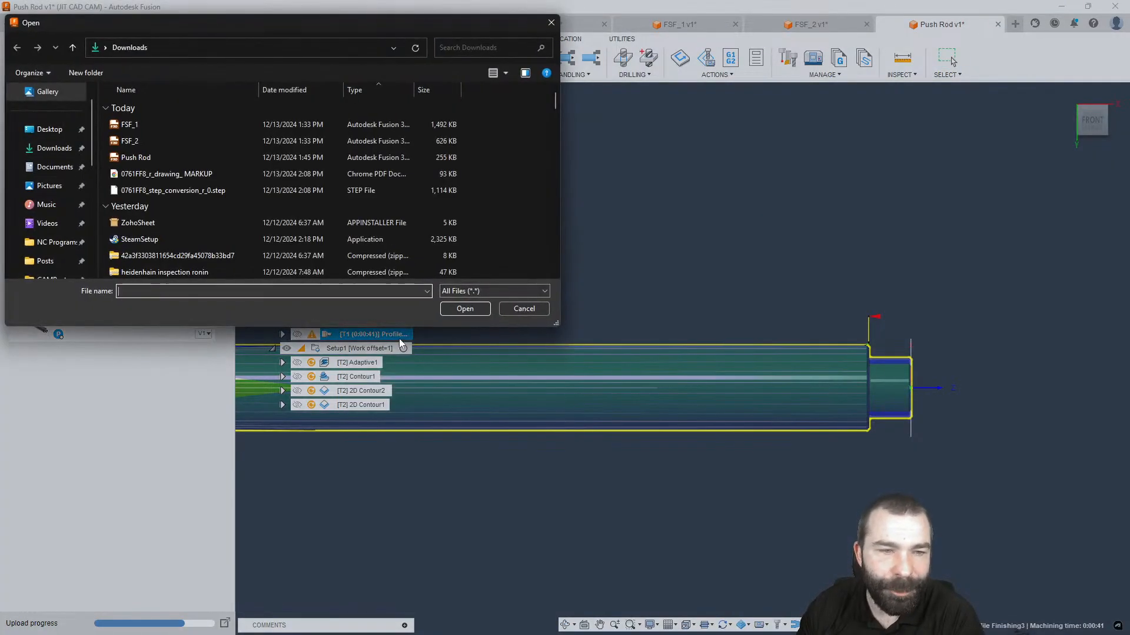
click(149, 174)
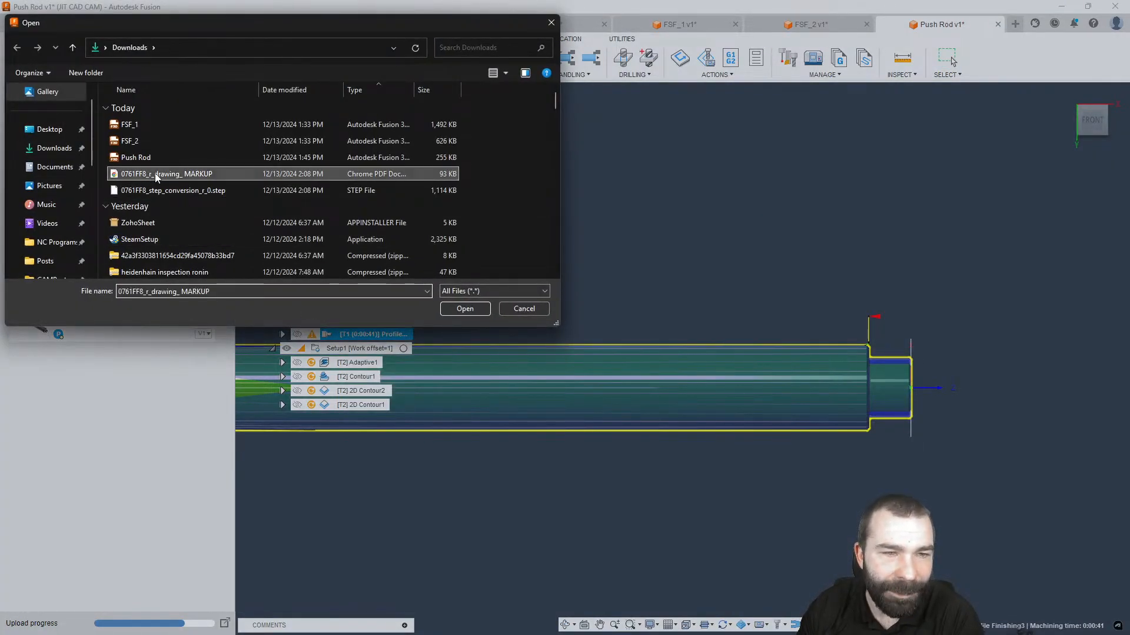
click(464, 309)
click(851, 544)
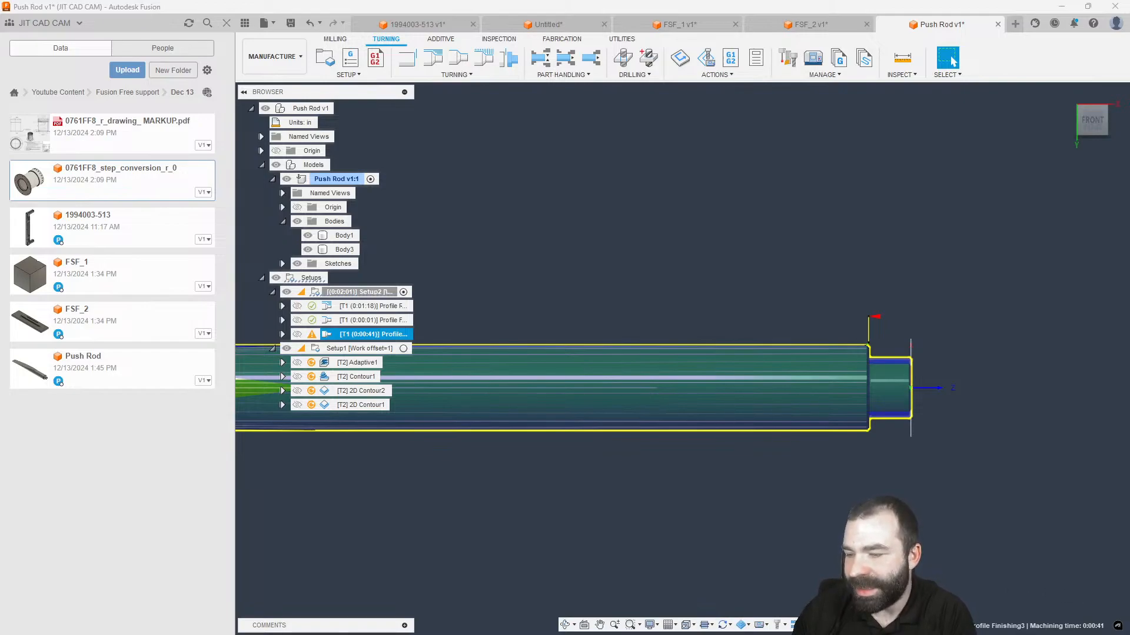
Try Cutting edge as the back Tool Limit in the rod body's finishing operation, view its user-default options and discard the edit.
double_click(327, 334)
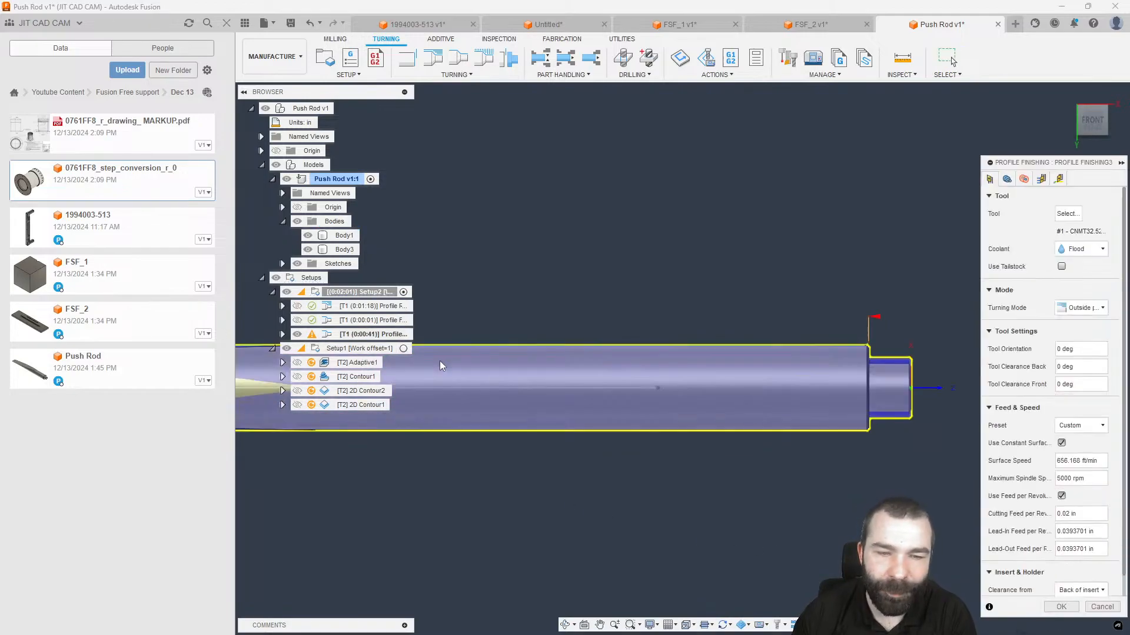
click(1007, 179)
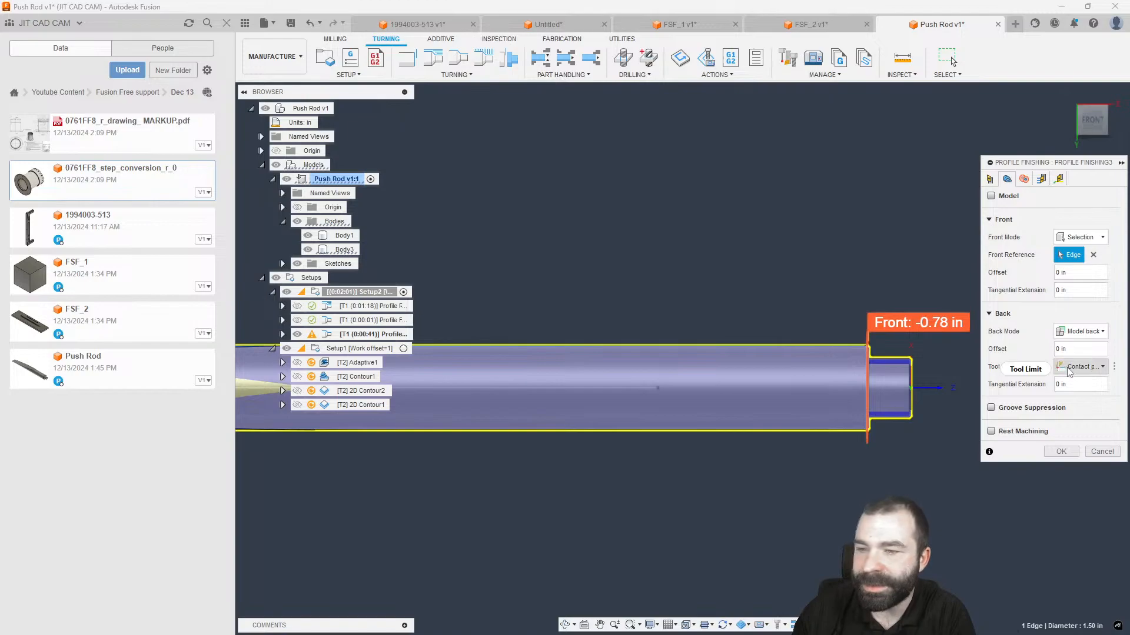
drag(978, 191, 944, 191)
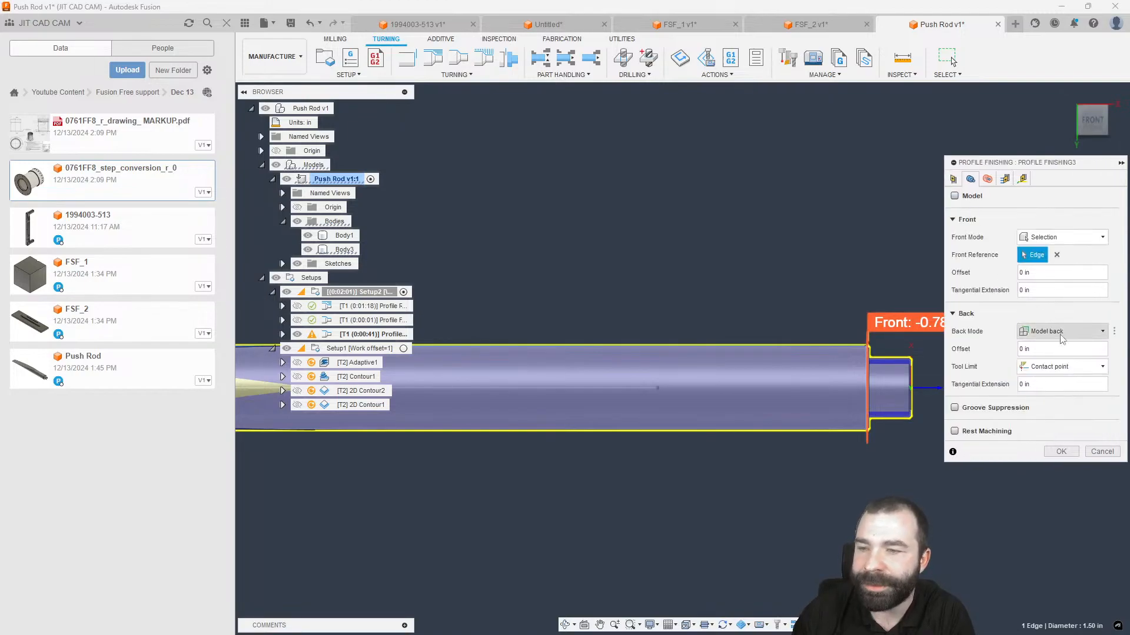
click(1063, 367)
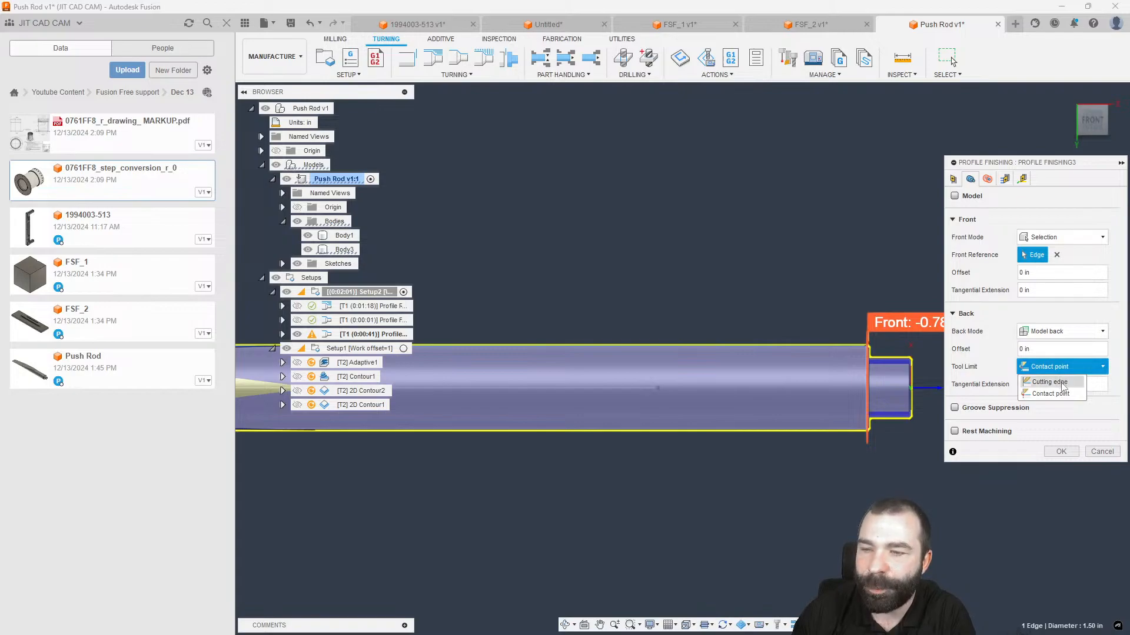
click(1053, 381)
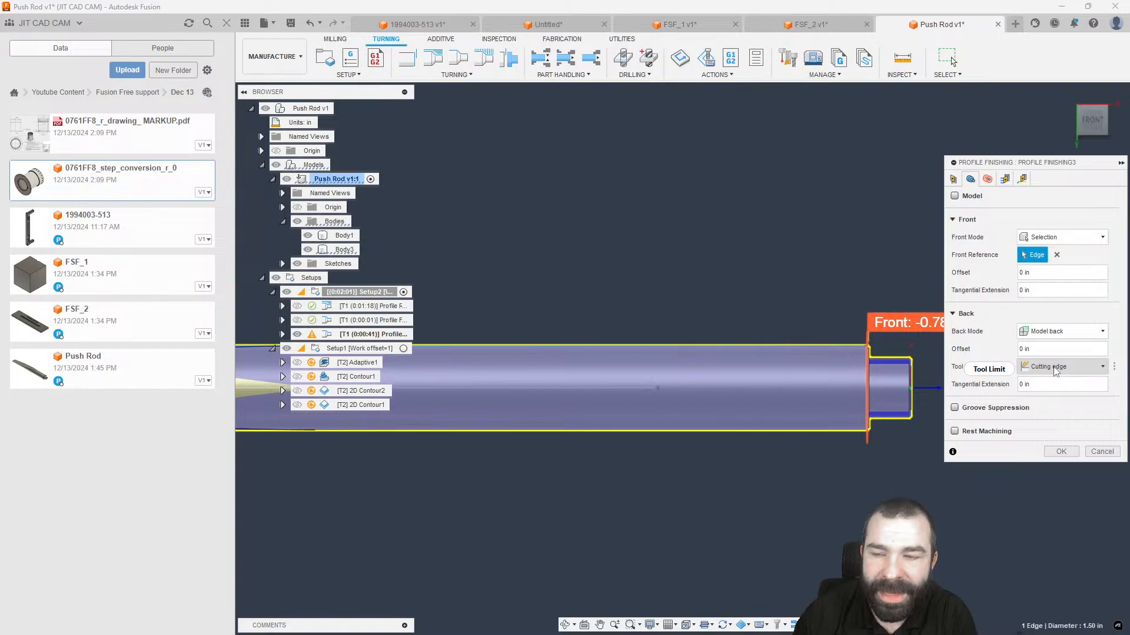
click(1115, 368)
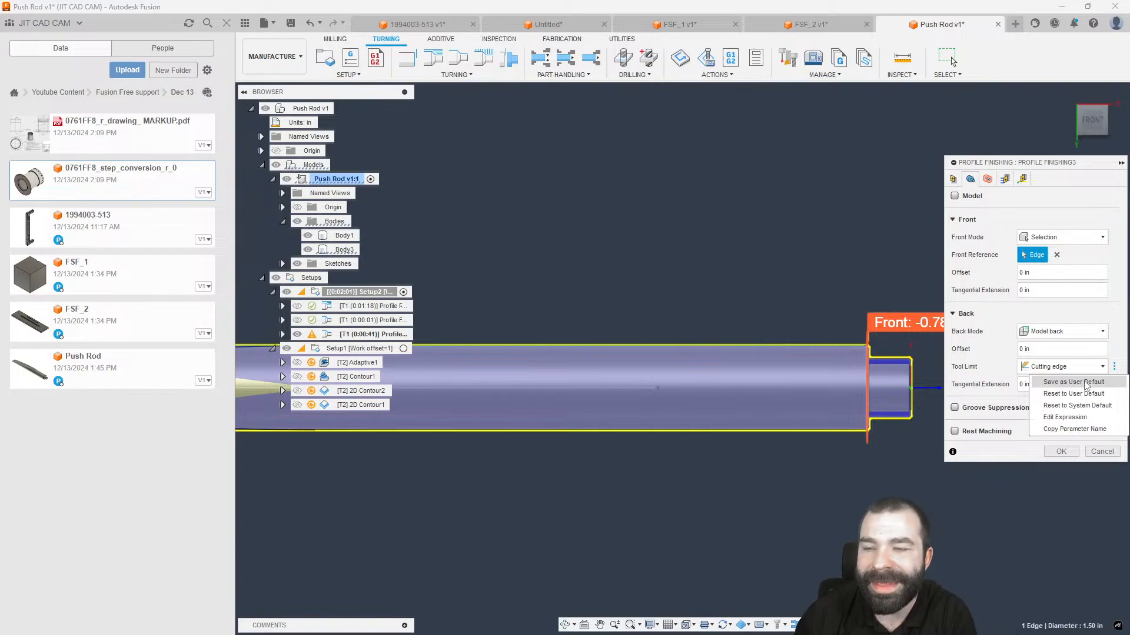
click(1005, 236)
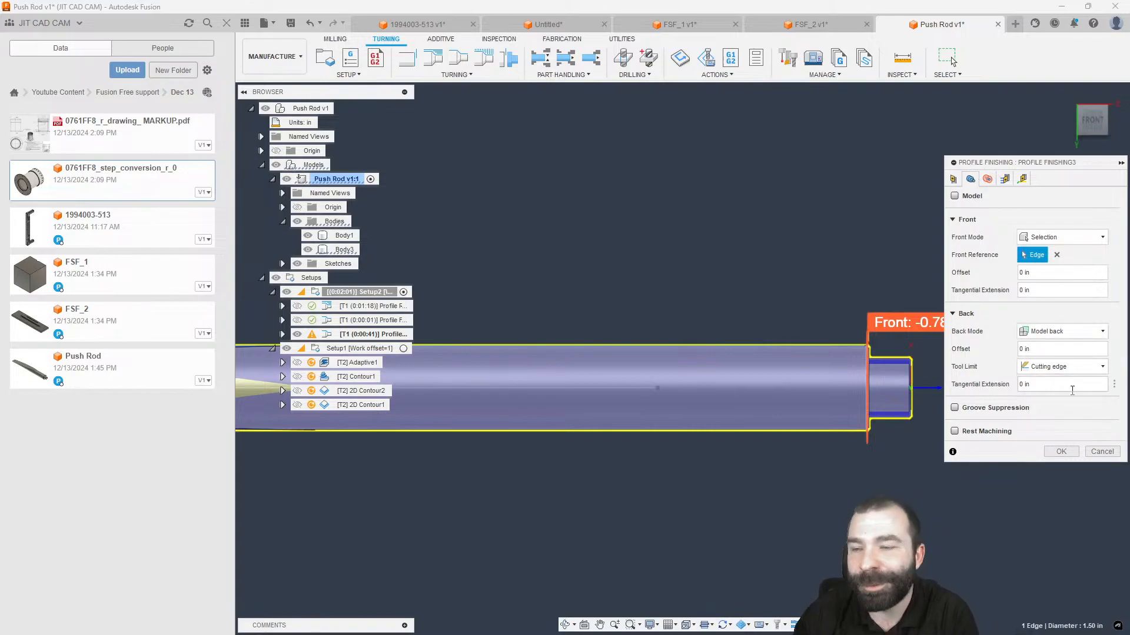
click(1102, 452)
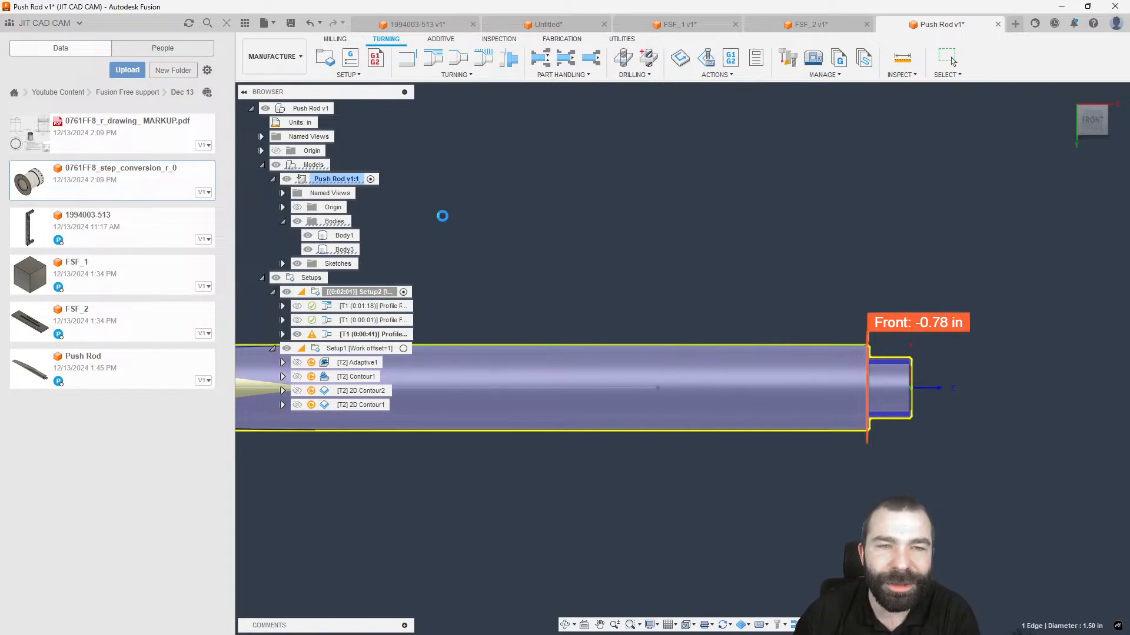
Check new Face and Profile Roughing operations for a back Tool Limit setting and its options, discarding both operations.
click(409, 62)
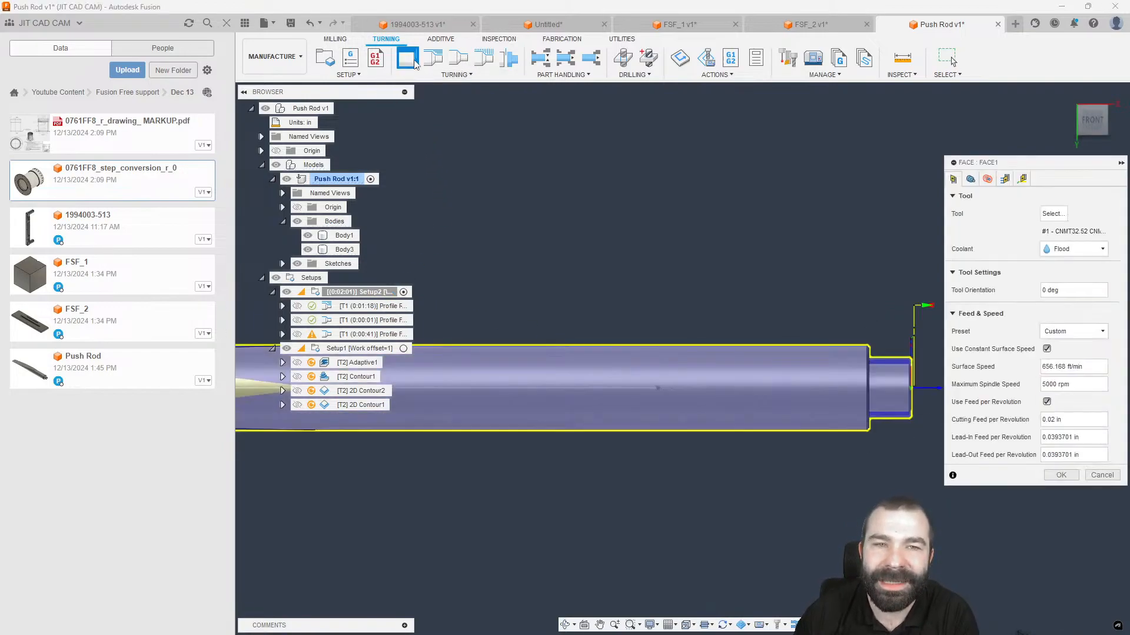
click(973, 180)
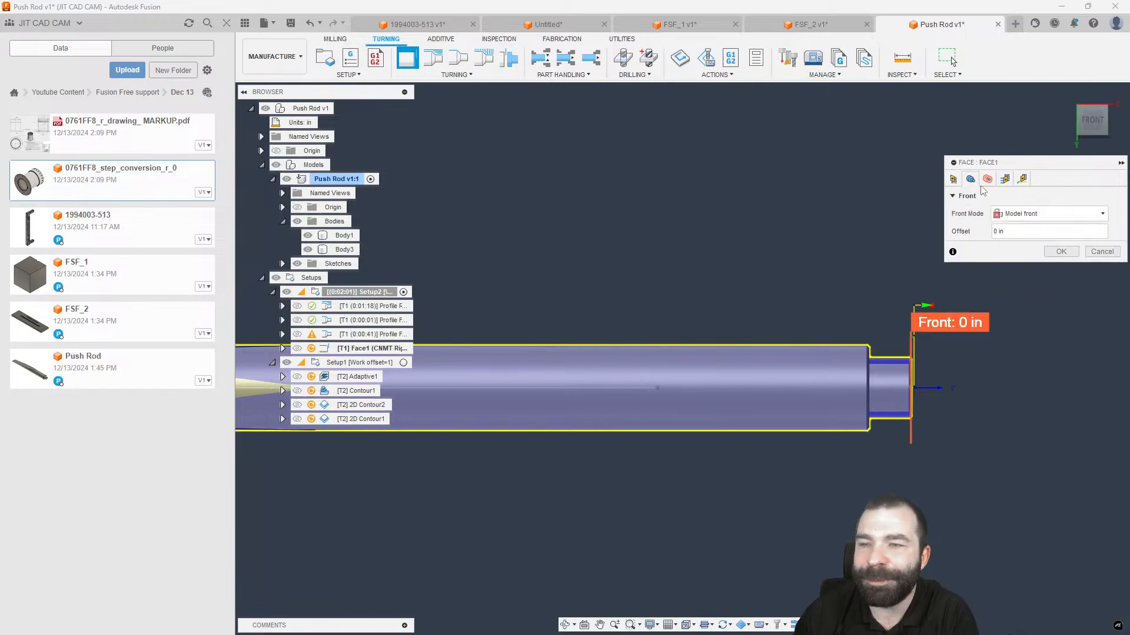
click(987, 179)
click(1101, 551)
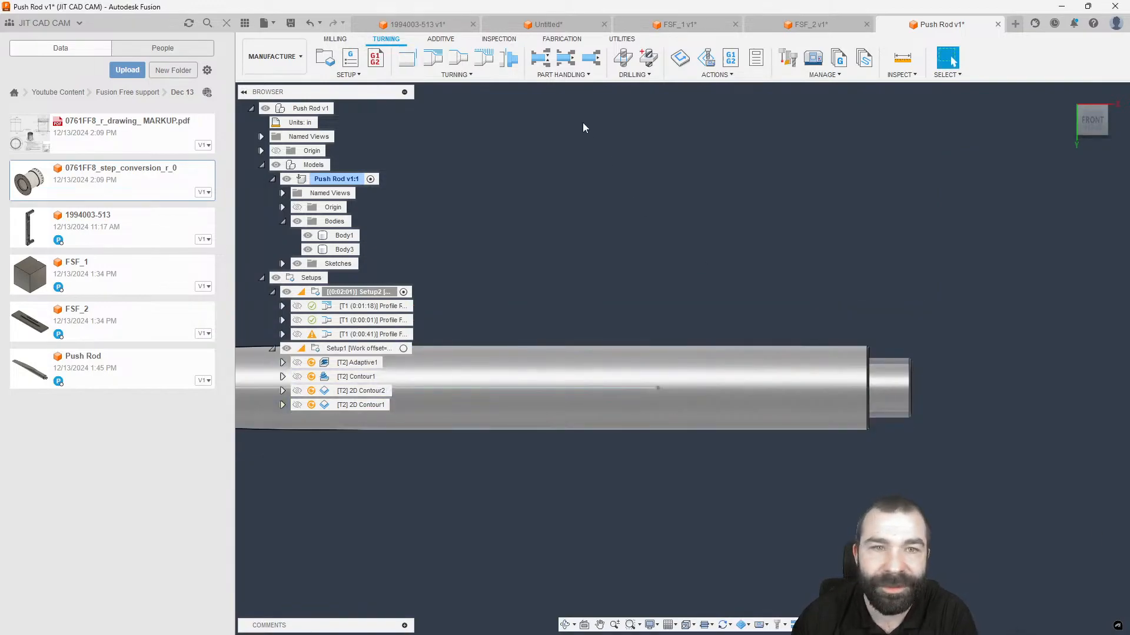
click(432, 59)
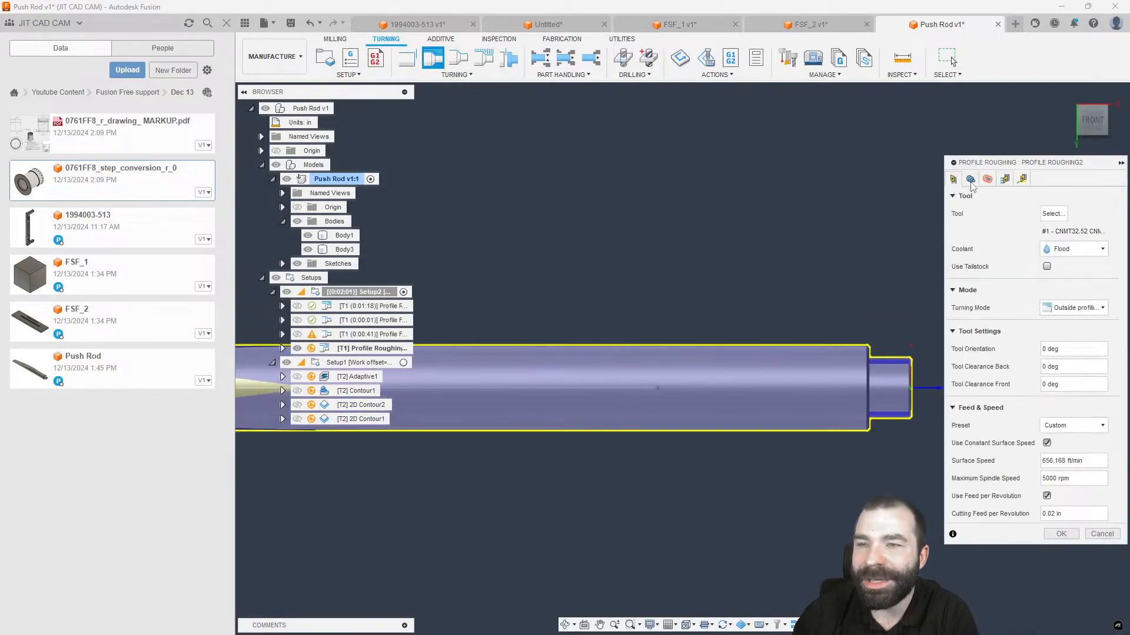
click(970, 180)
click(1064, 350)
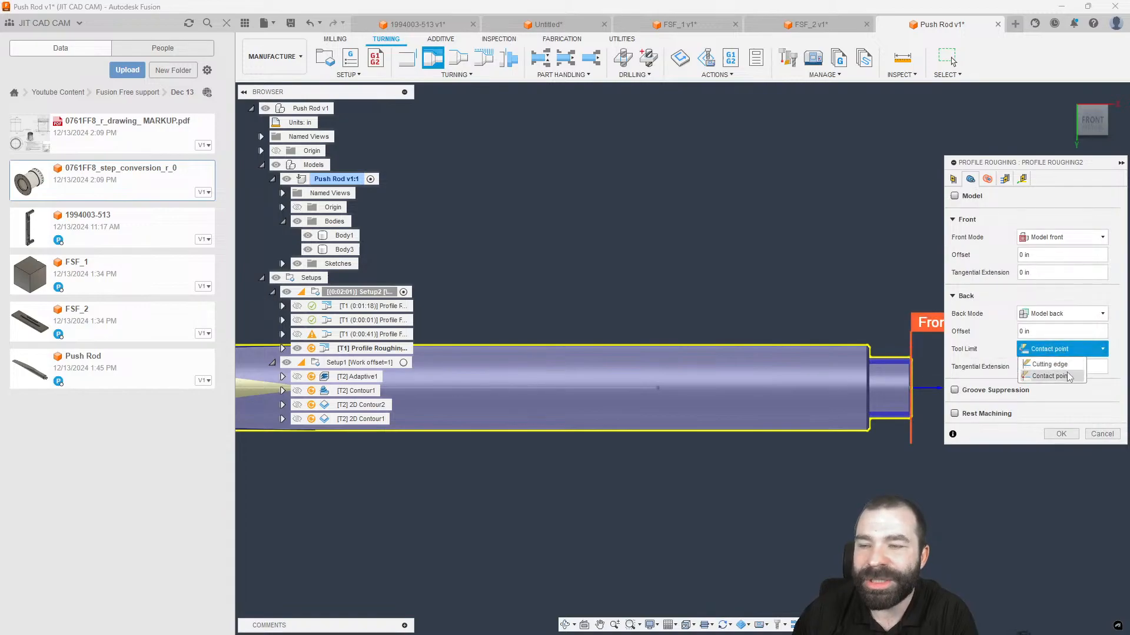
click(1106, 435)
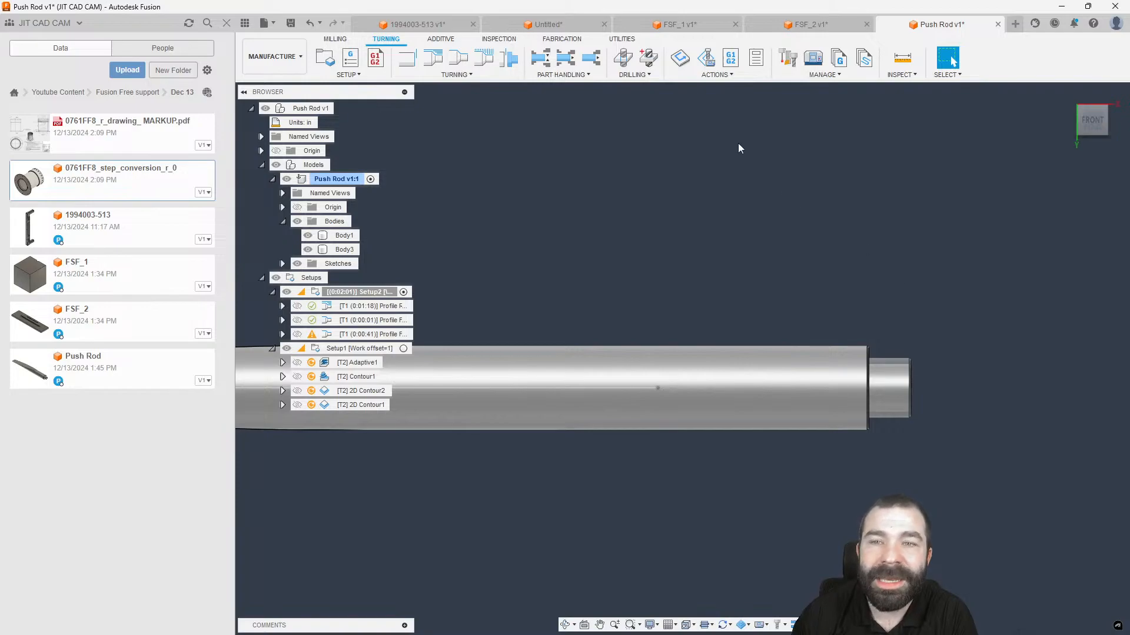
Export the manufacturing defaults under the file name Defaults in the Fusion 360 CAM defaults folder.
click(802, 76)
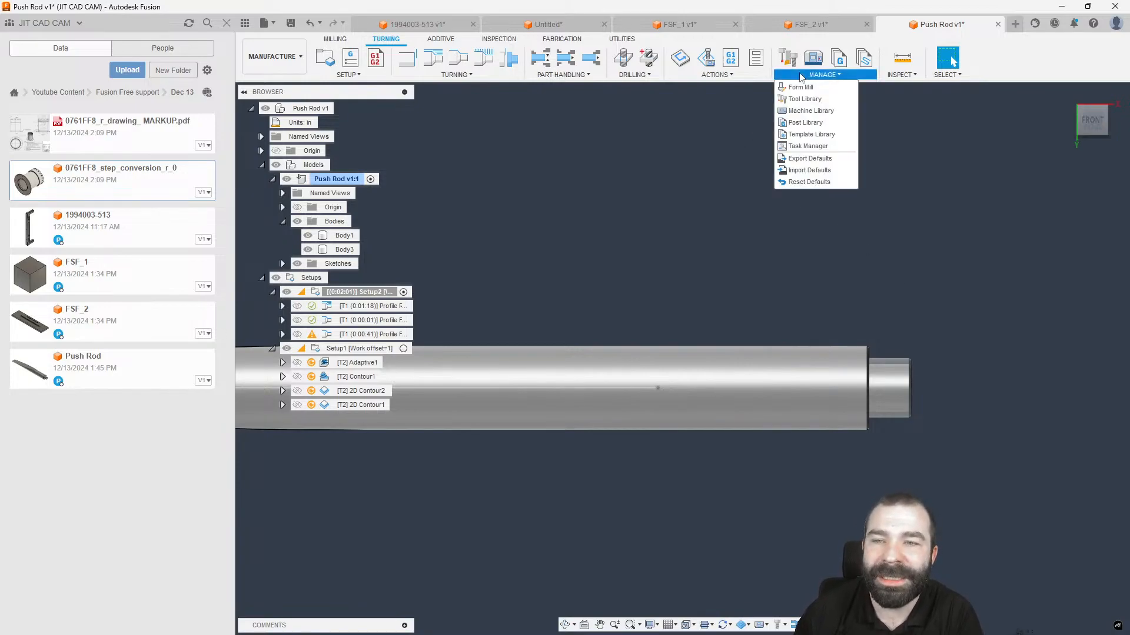
click(815, 161)
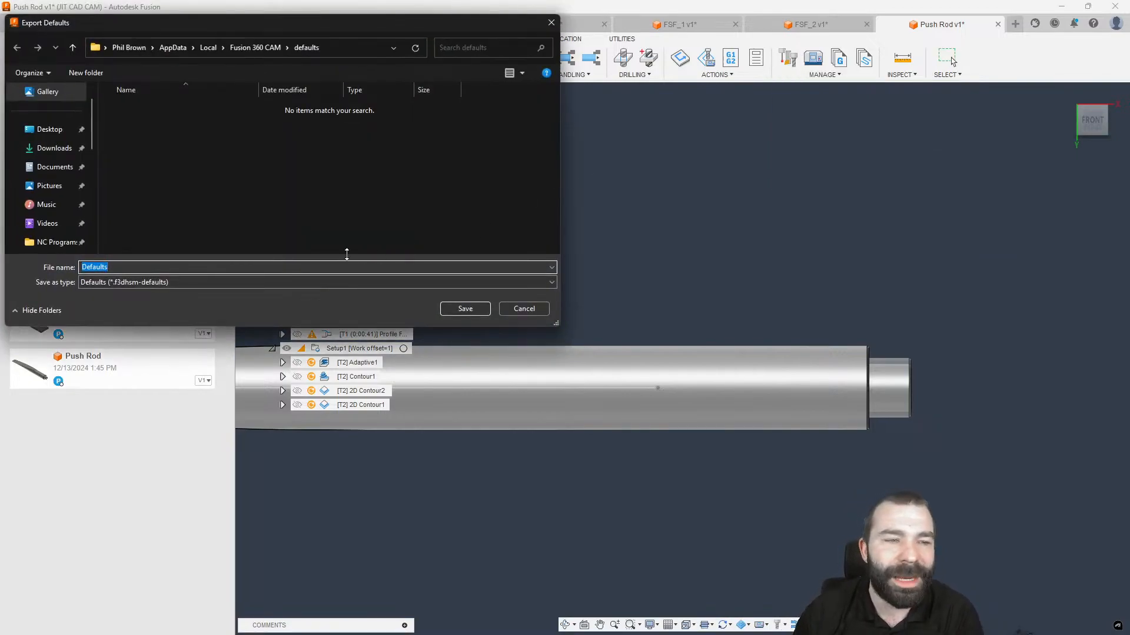
click(465, 309)
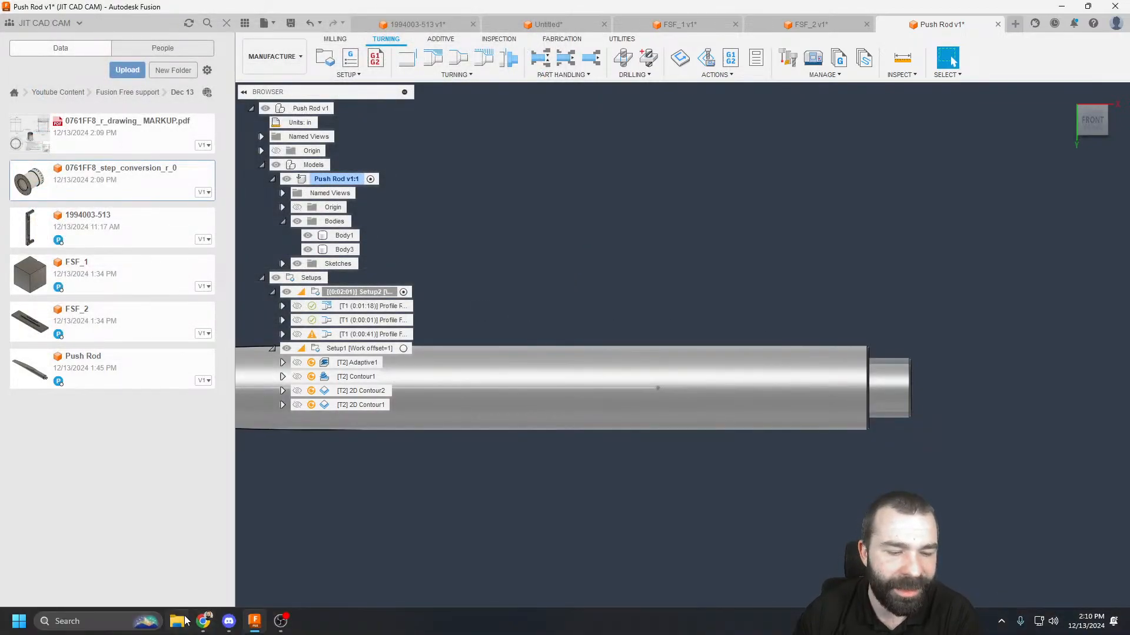
Get the defaults folder's path from the export dialog, cancel the second export, and open the exported Defaults.f3dhsm-defaults file in Visual Studio Code.
click(185, 621)
drag(443, 10, 447, 0)
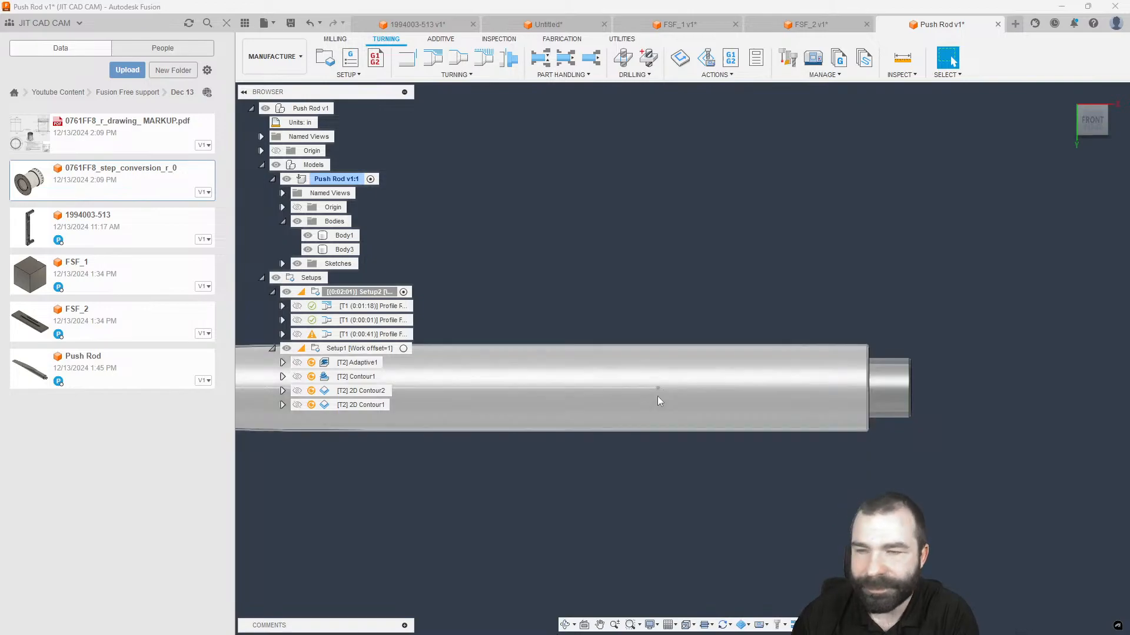
click(823, 74)
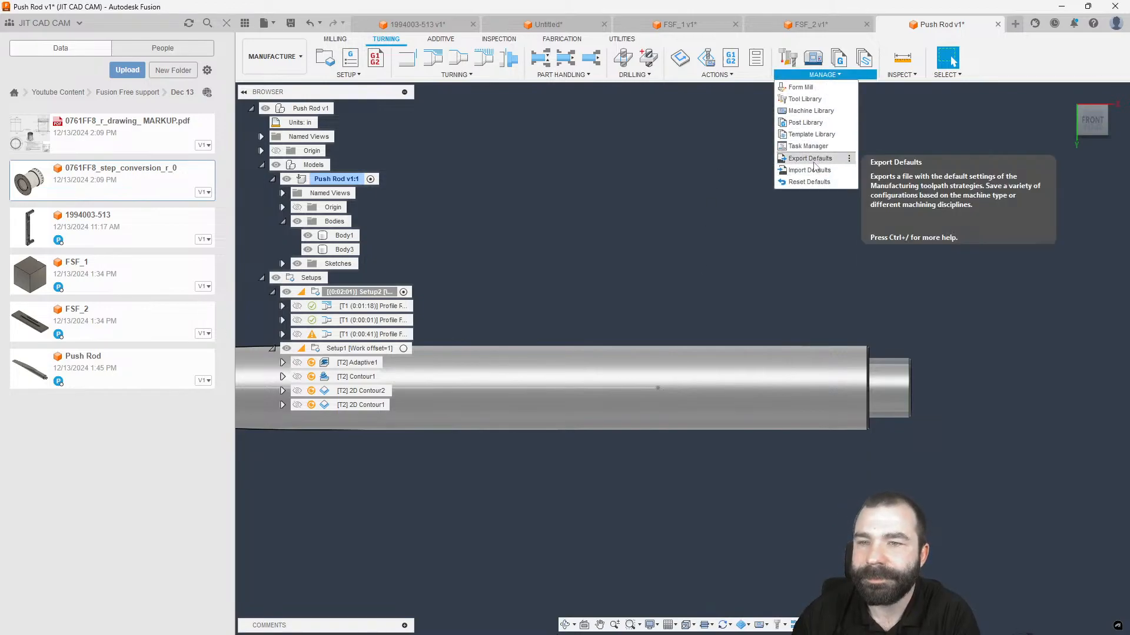
click(812, 160)
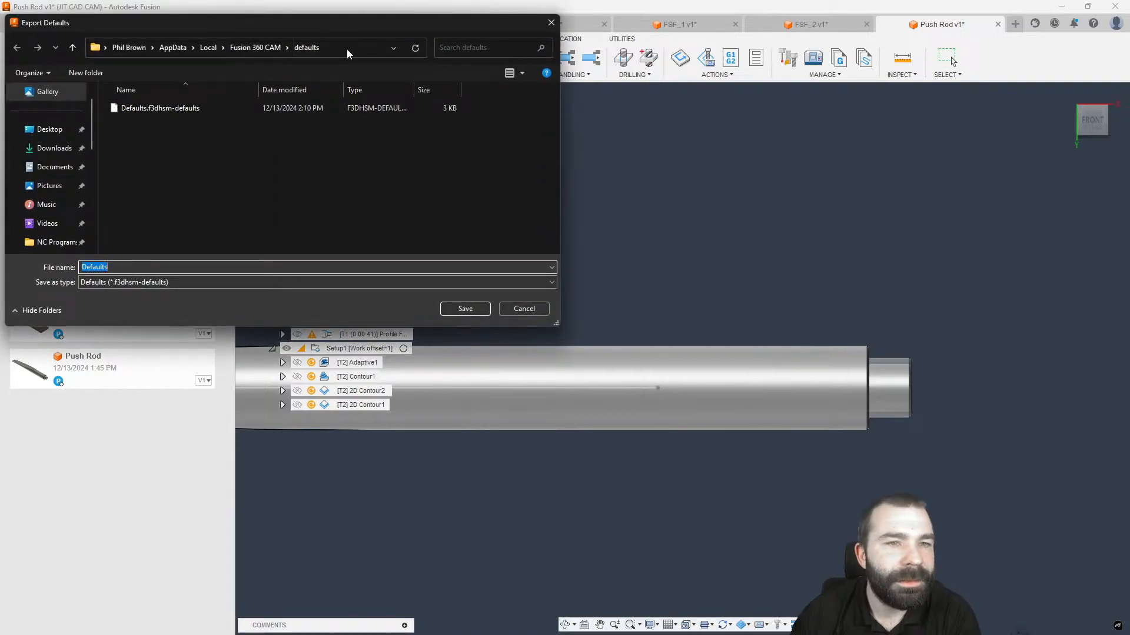
click(347, 52)
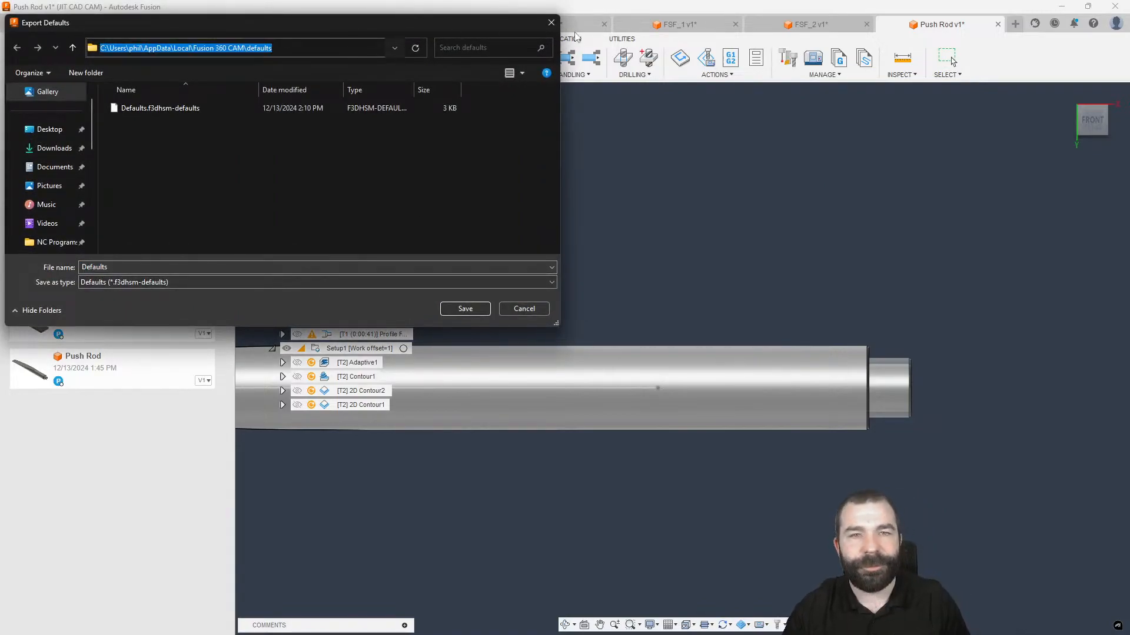
key(Escape)
key(Escape)
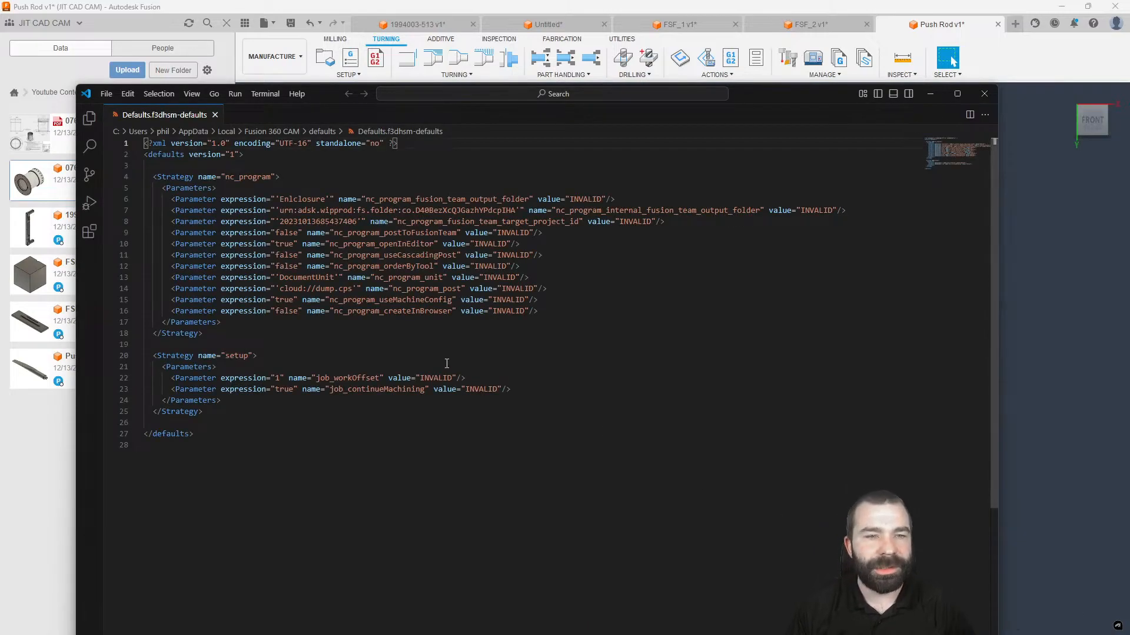
Close the exported defaults file in Visual Studio Code, return to Fusion and open the 0761FF8_step_conversion_r_0 design.
scroll(446, 328, down, 5)
scroll(454, 345, up, 5)
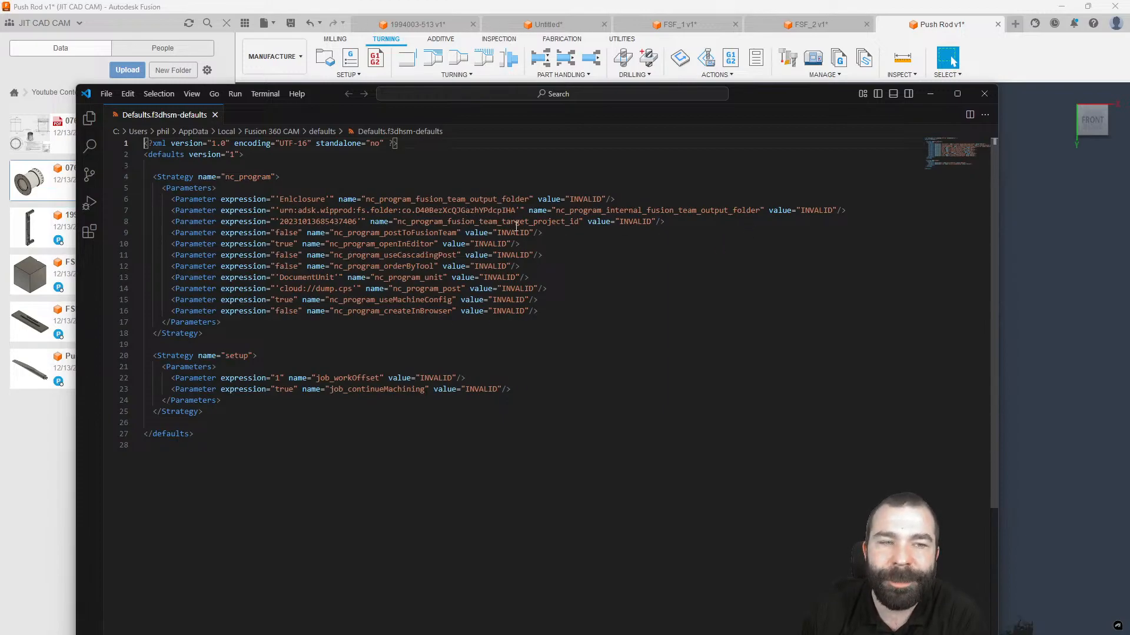
click(986, 94)
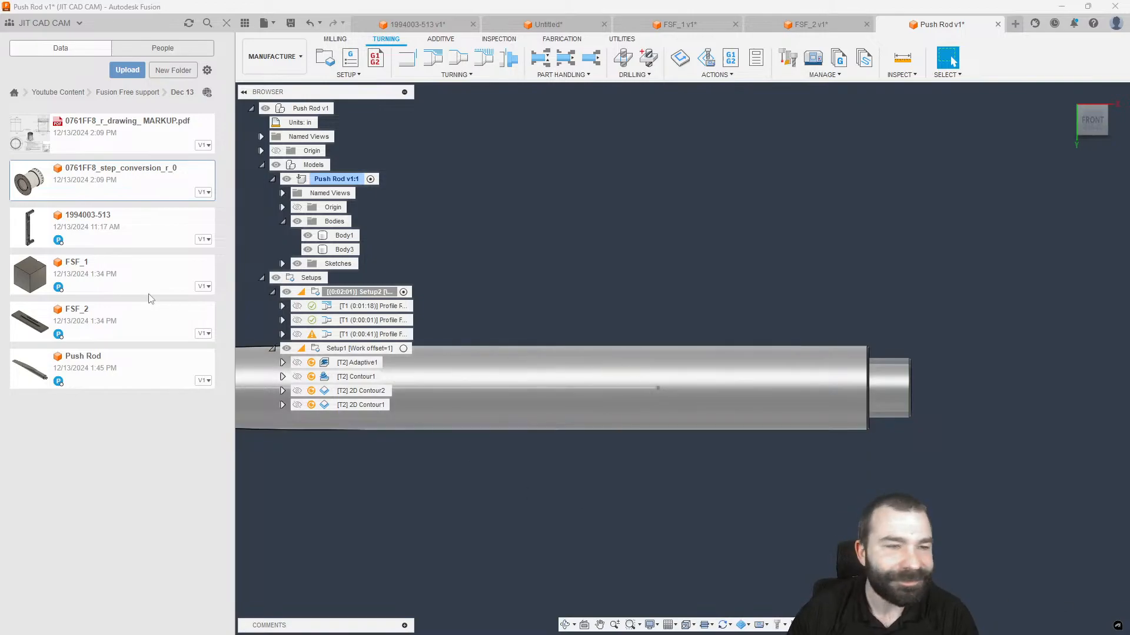
double_click(114, 184)
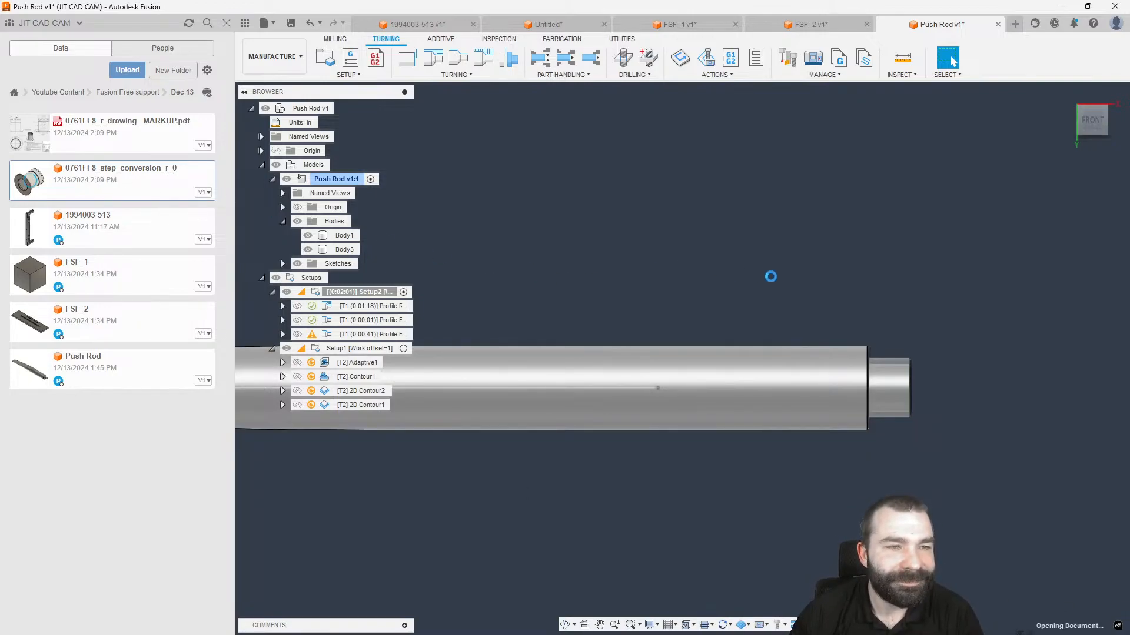
shift+middle_drag(681, 317, 717, 293)
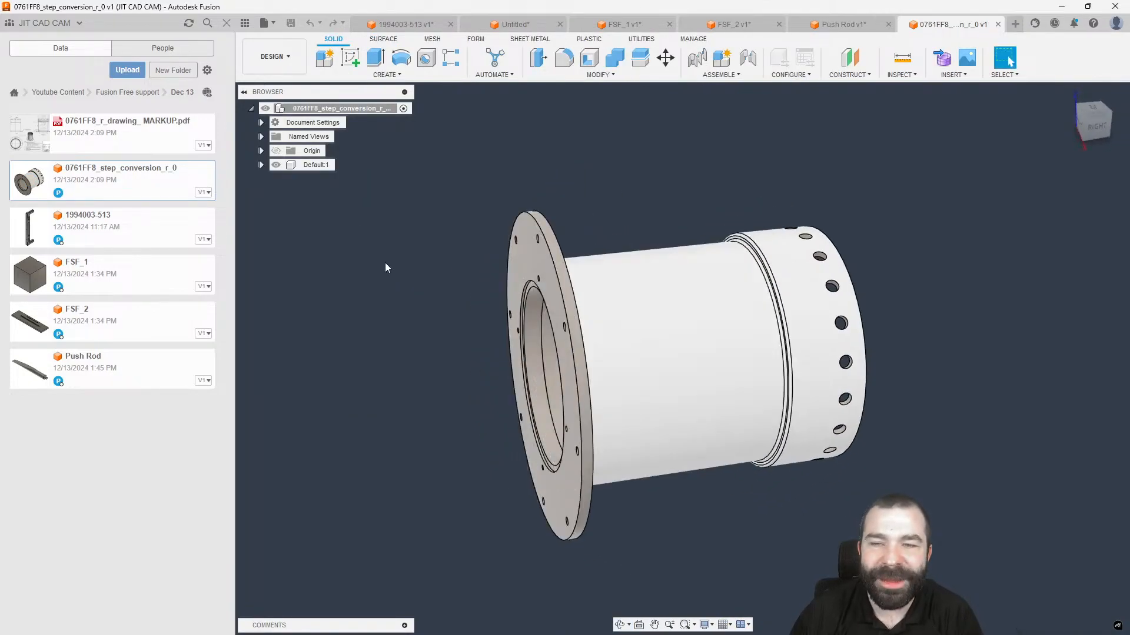
Examine the dimensions and circled tolerances in 0761FF8_r_drawing_ MARKUP.pdf in the web viewer, then close the viewer.
click(103, 145)
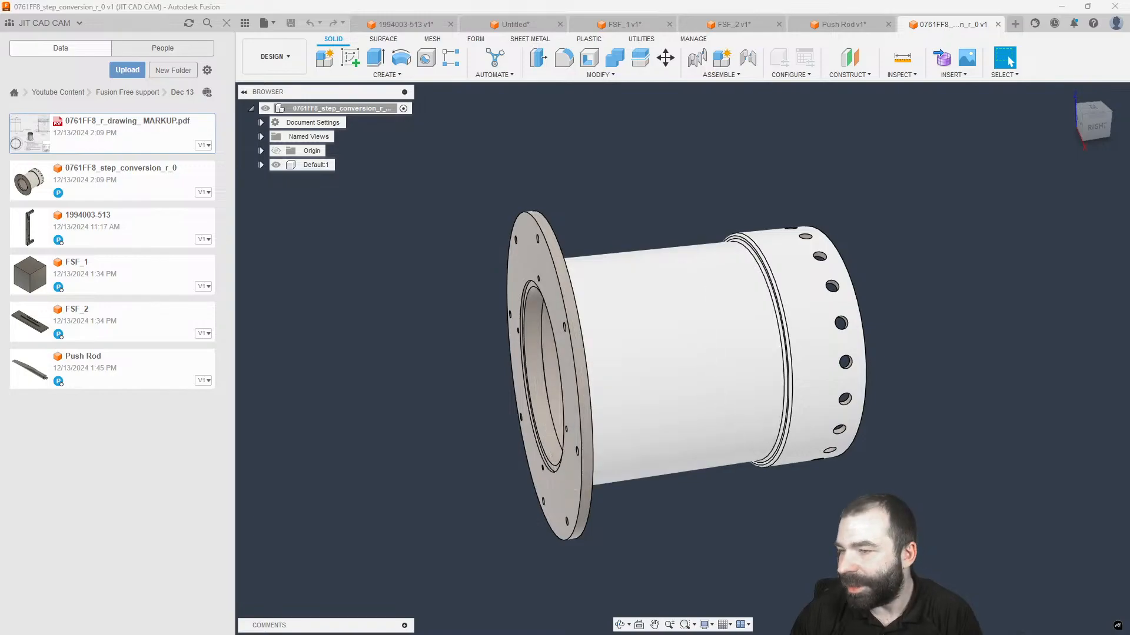
drag(0, 265, 530, 1)
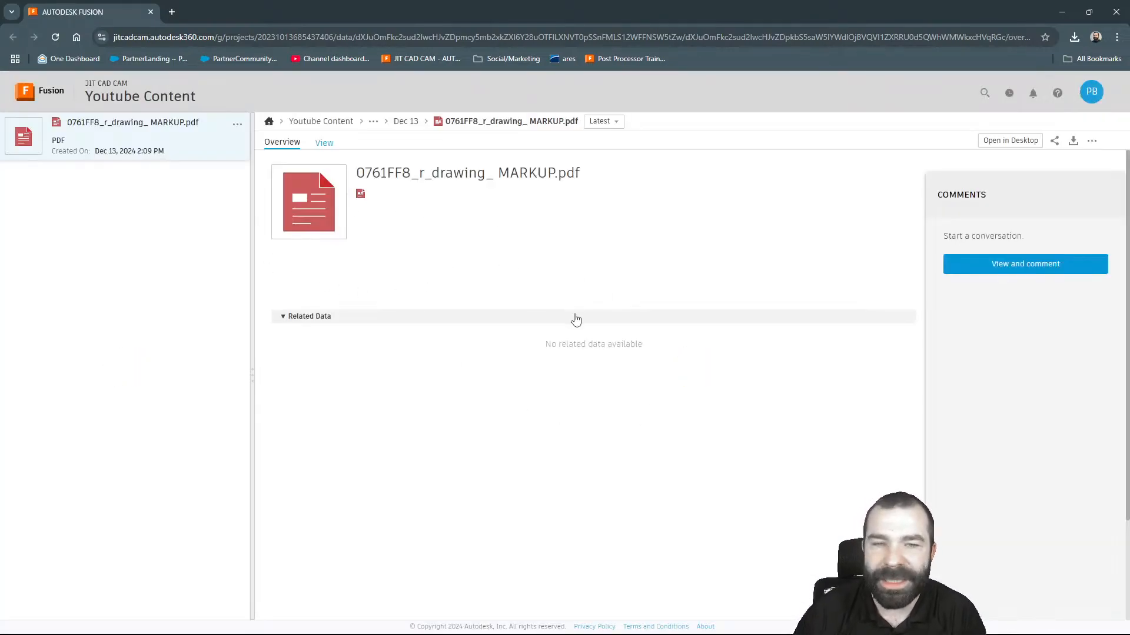
click(322, 210)
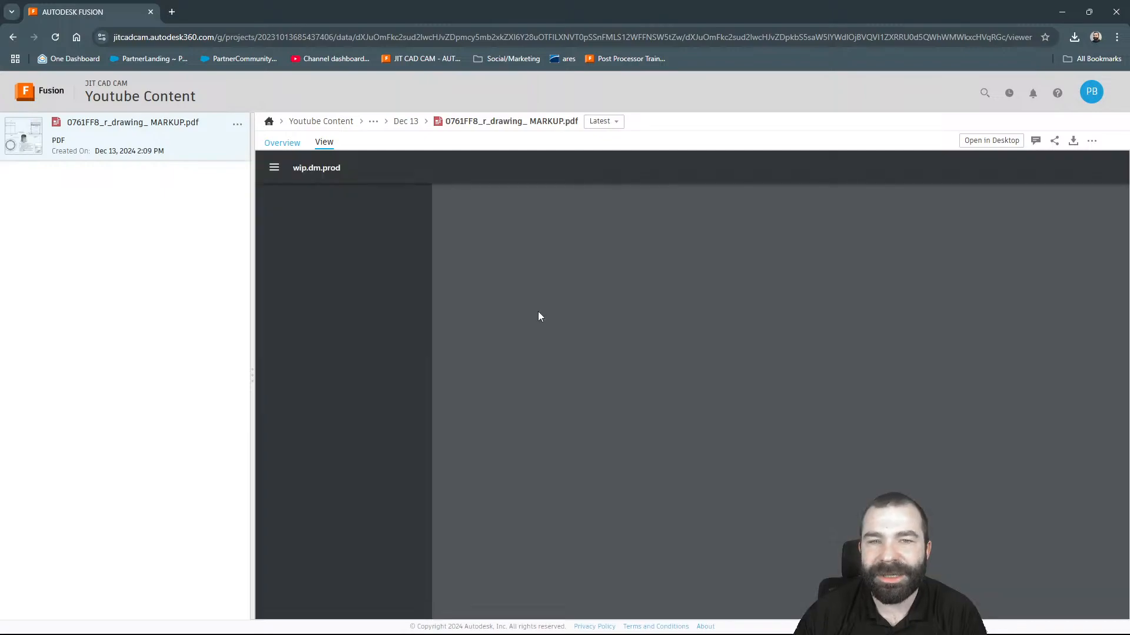
scroll(875, 323, down, 1)
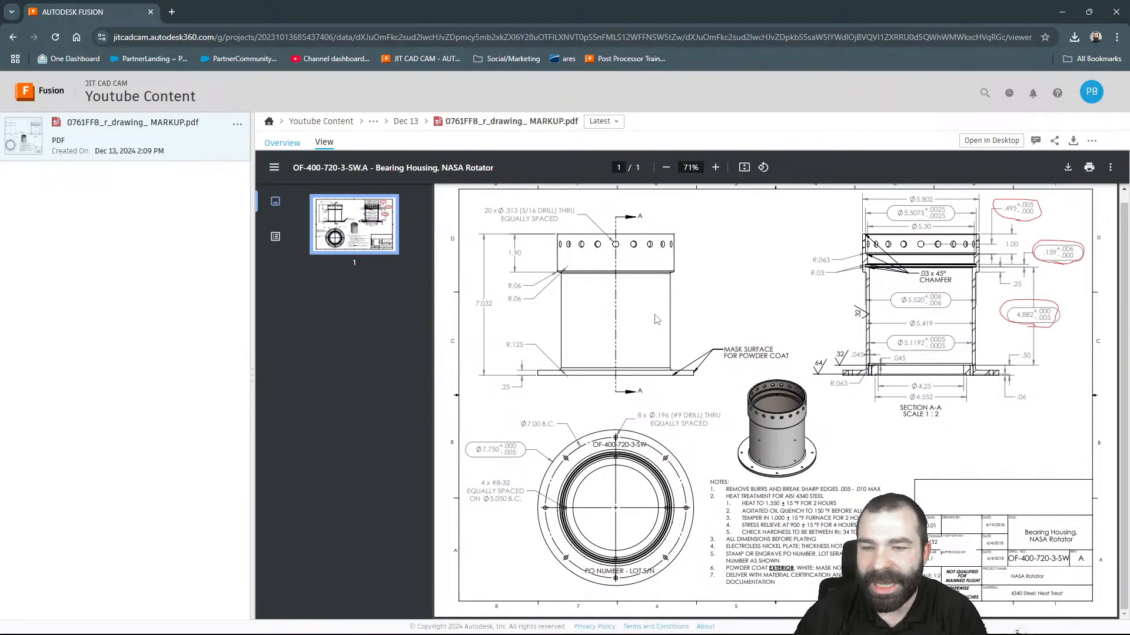
scroll(688, 387, up, 1)
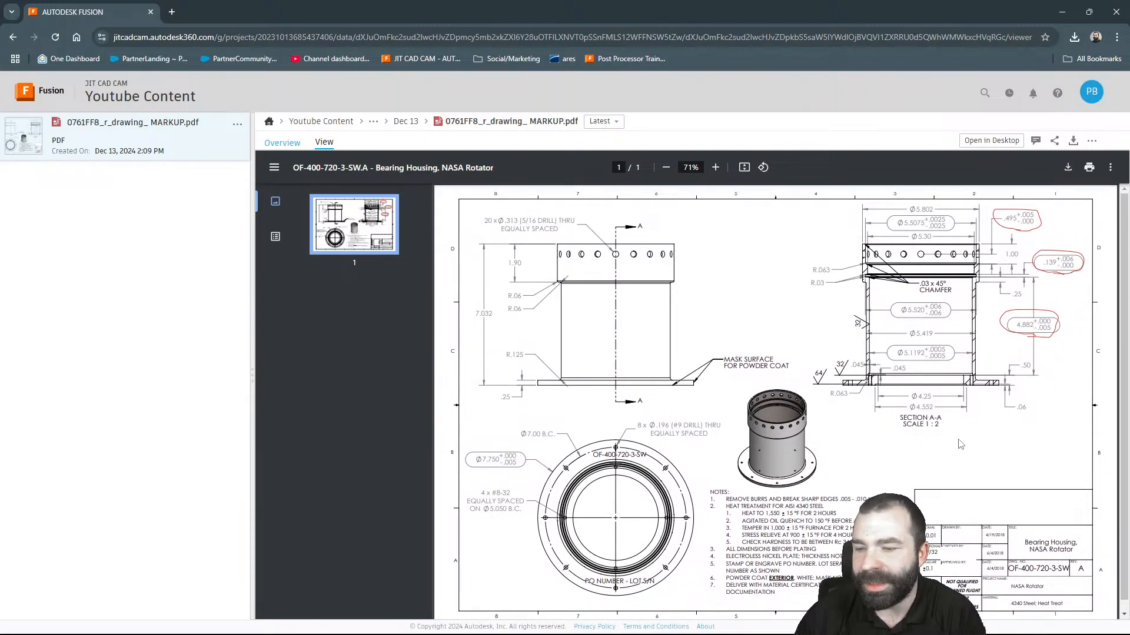
click(1116, 13)
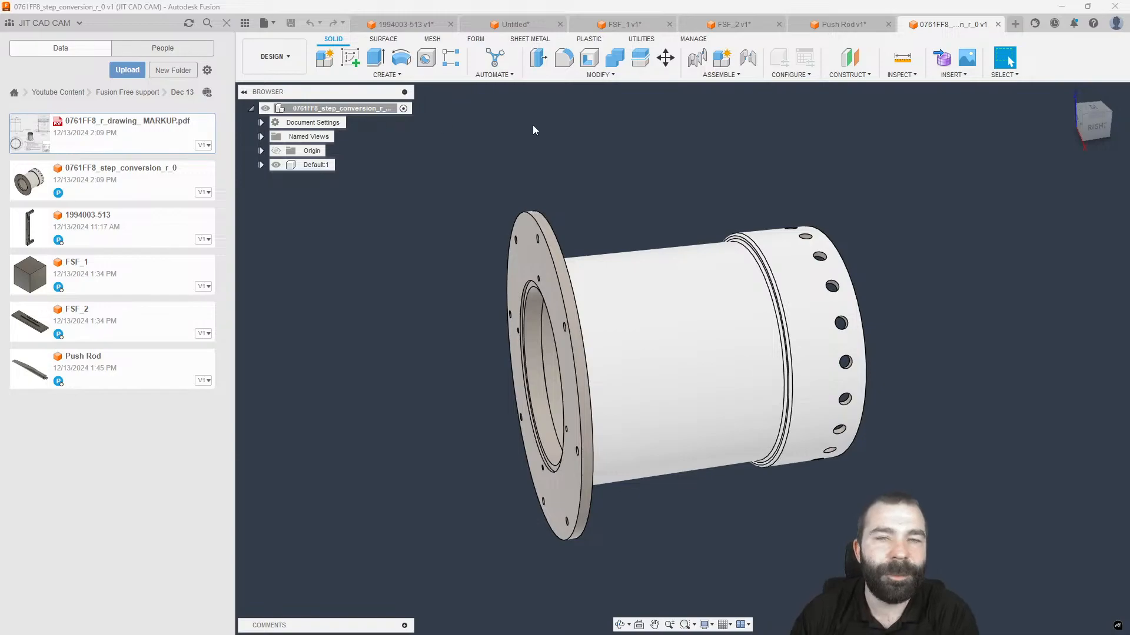
Create a section analysis in the Design workspace, cutting the bearing housing lengthwise through its axis on an origin plane.
click(274, 57)
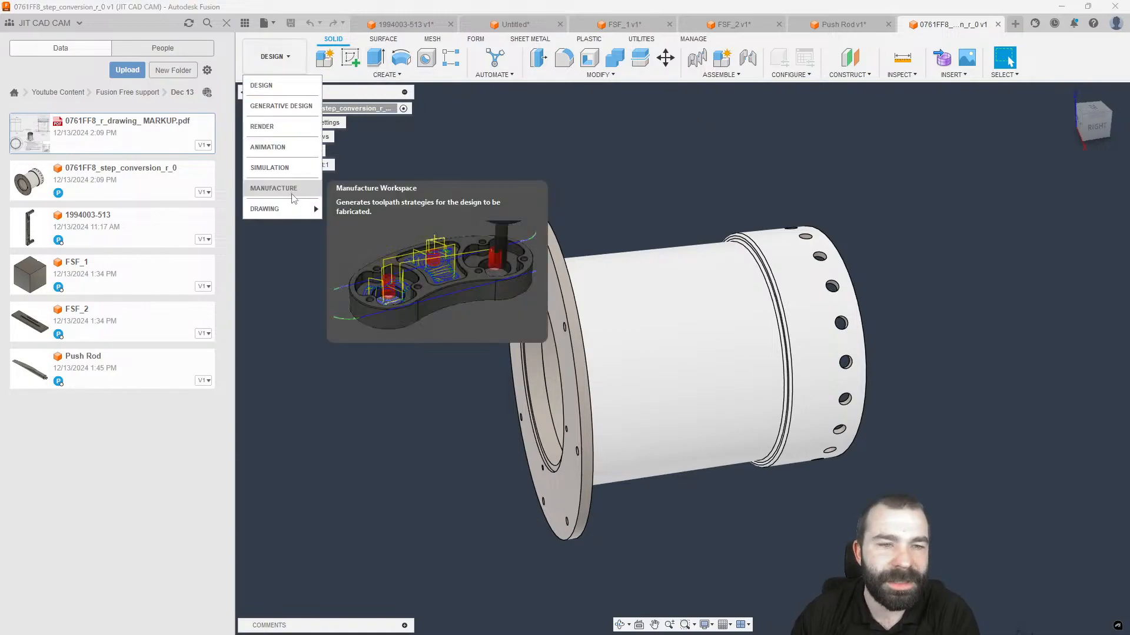
click(277, 185)
click(275, 57)
click(276, 86)
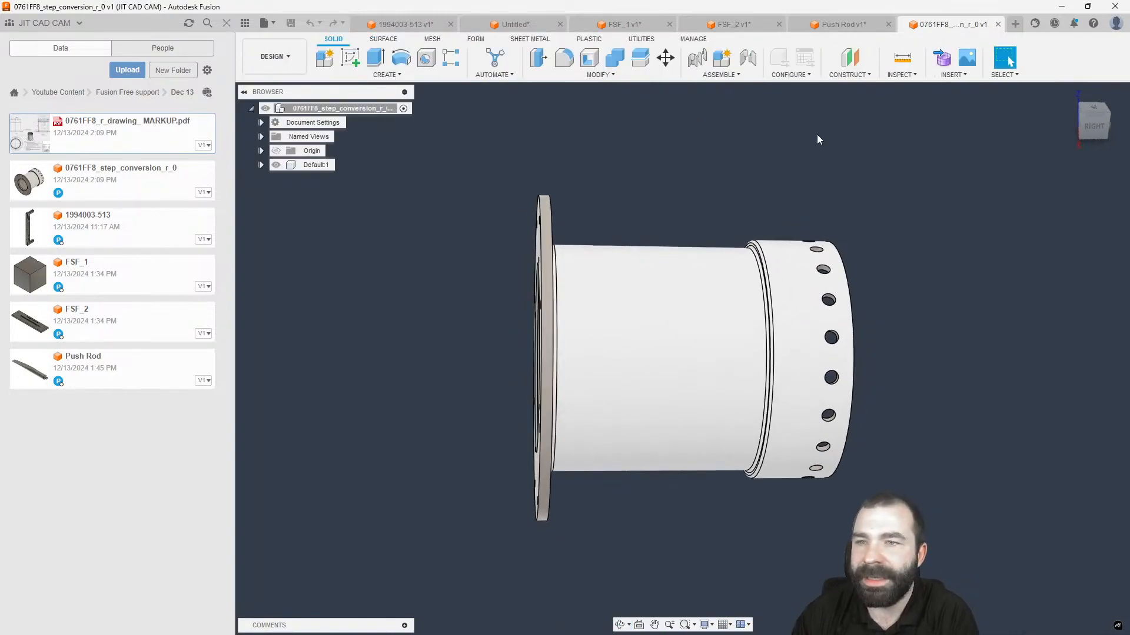
click(899, 74)
click(919, 205)
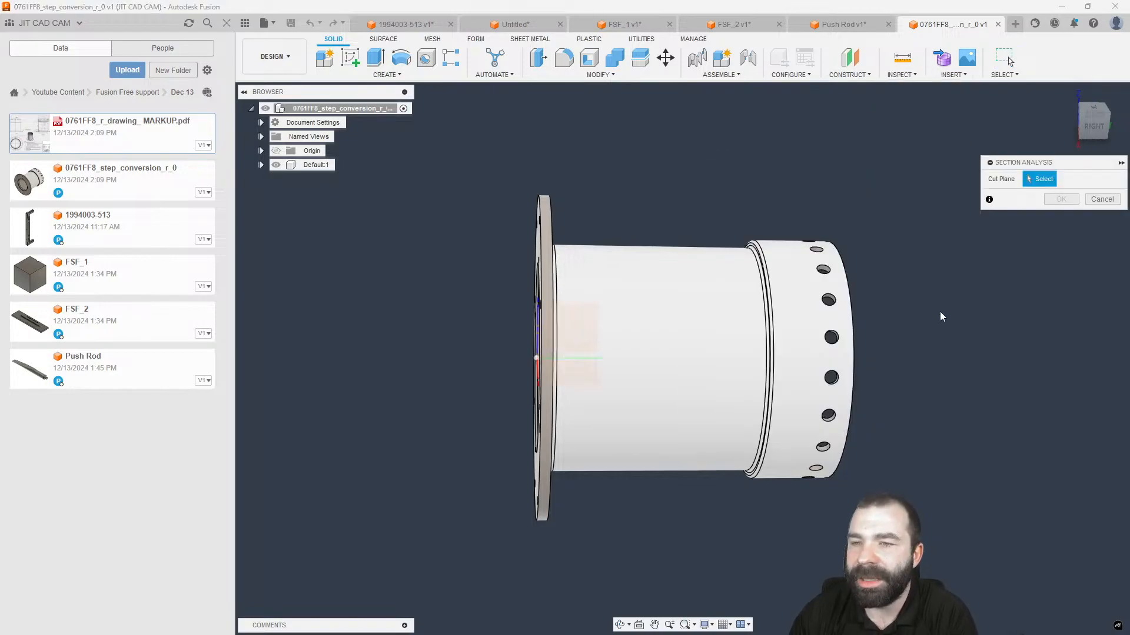
shift+middle_drag(602, 290, 750, 337)
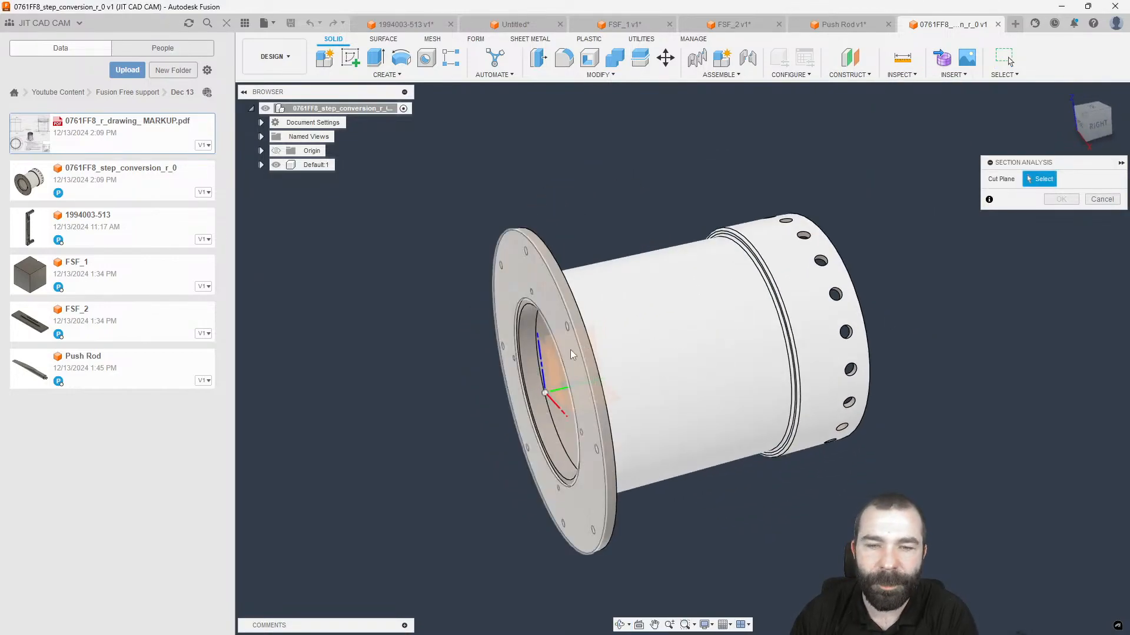
click(553, 349)
click(1056, 302)
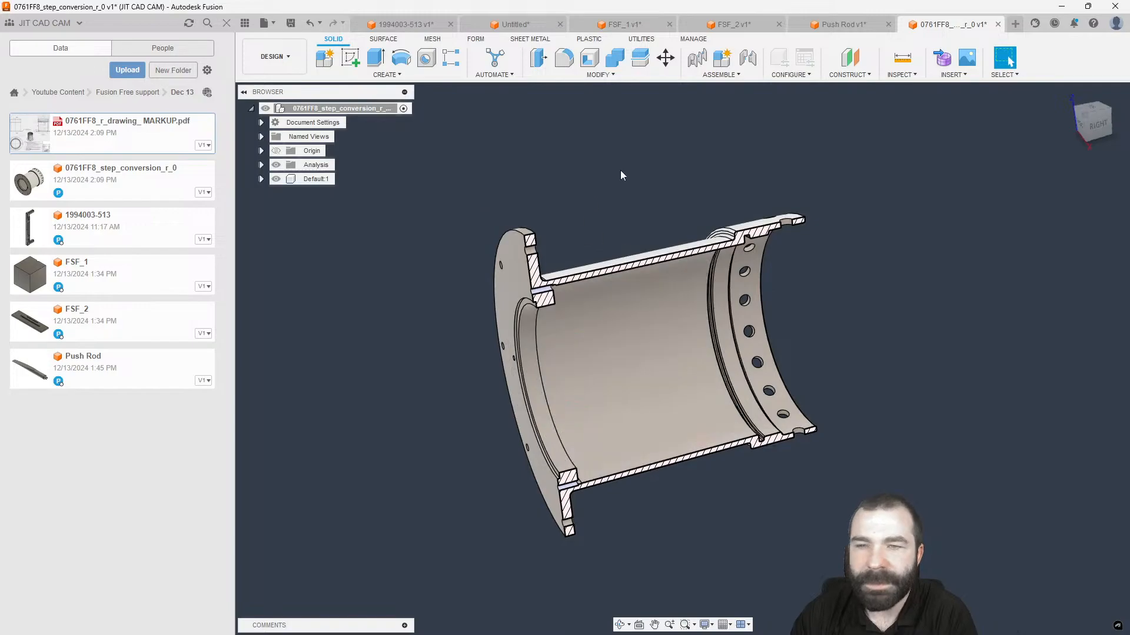
Measure the diameter of the bore face with the radial holes, using a display precision of 0.1234.
click(902, 57)
click(756, 306)
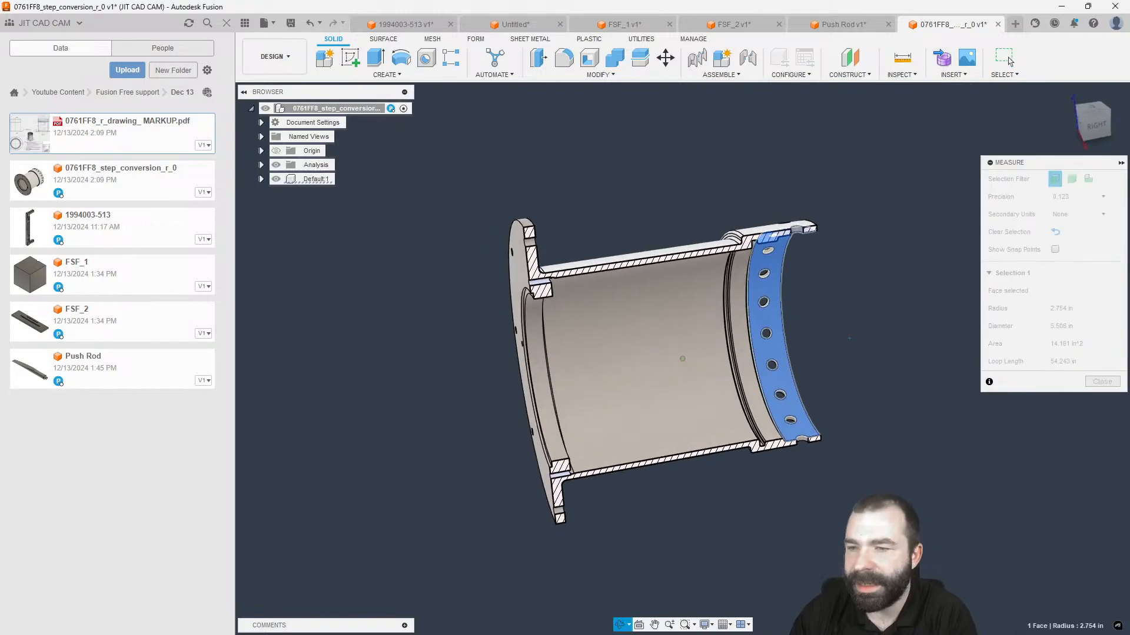
shift+middle_drag(849, 338, 837, 339)
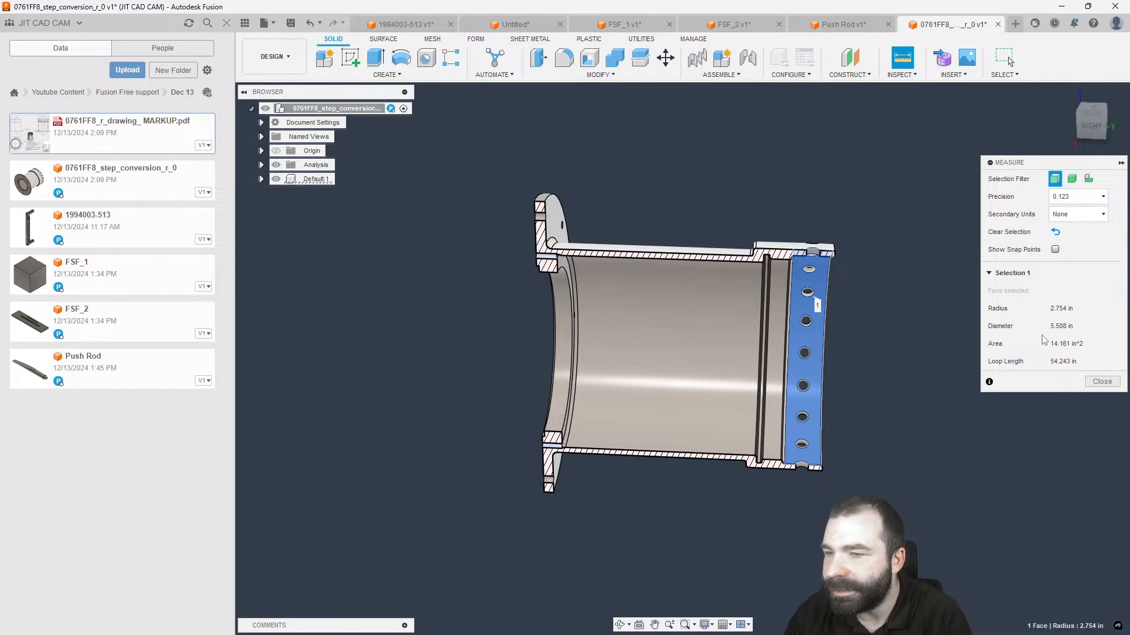
click(1077, 197)
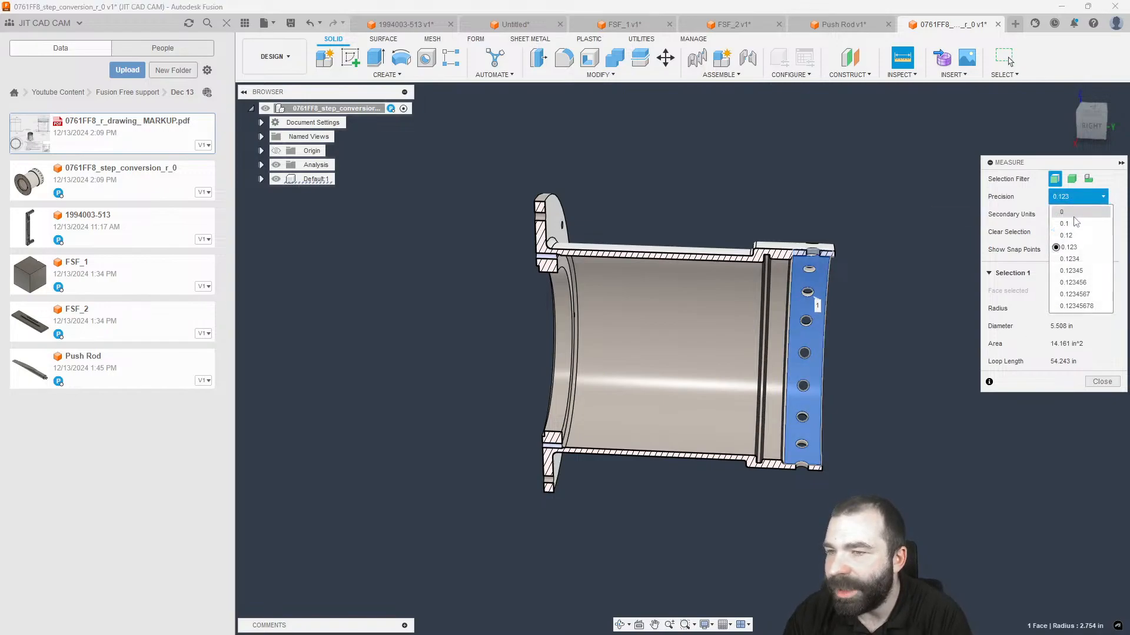
click(1075, 259)
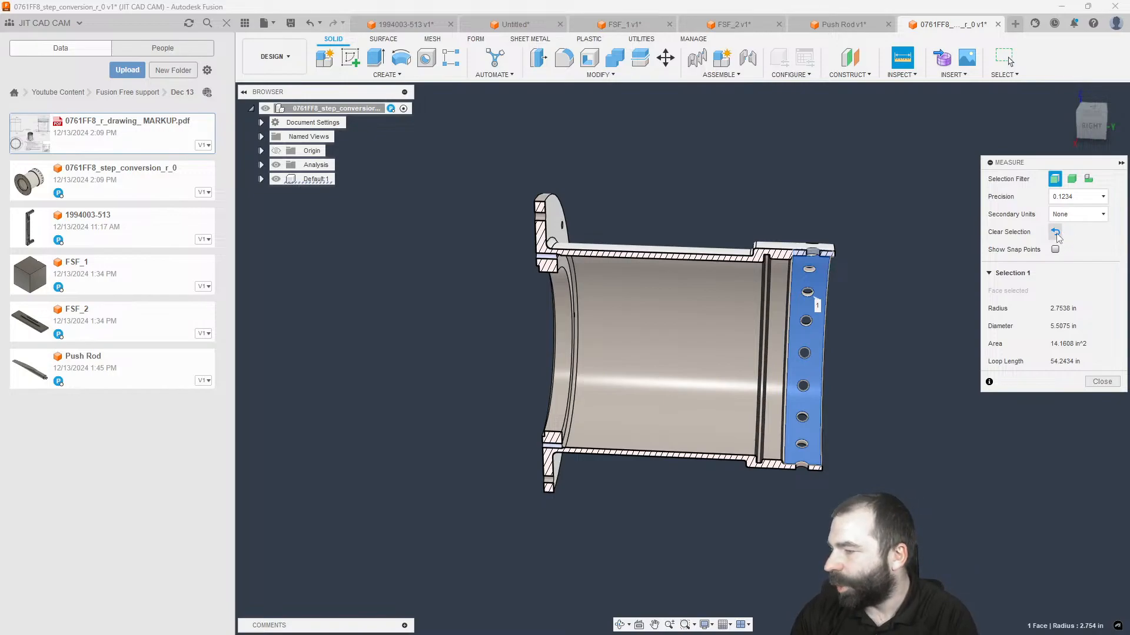
Clear the selection and measure the internal groove's width from one side wall to an edge on its opposite side.
click(1057, 233)
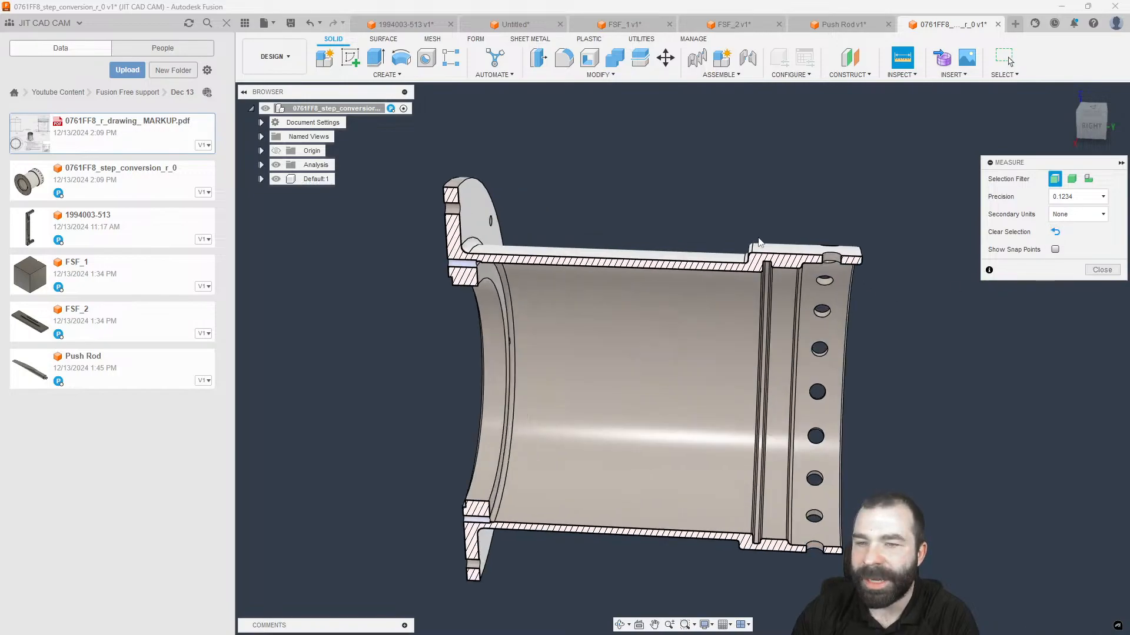
scroll(765, 252, up, 5)
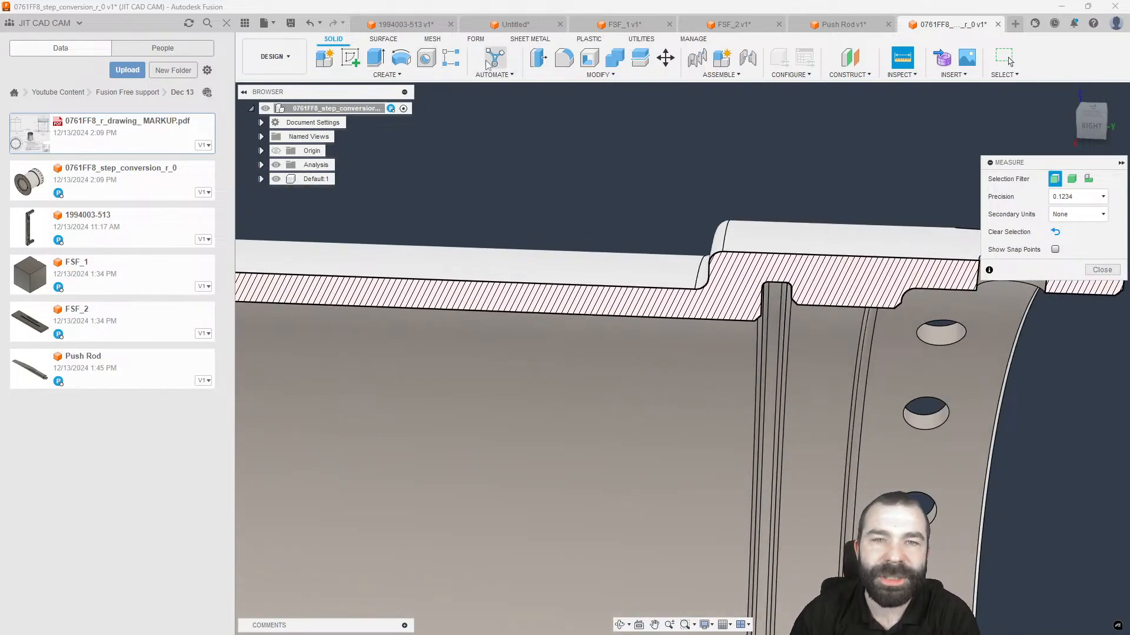
shift+middle_drag(787, 260, 812, 279)
click(750, 283)
click(789, 269)
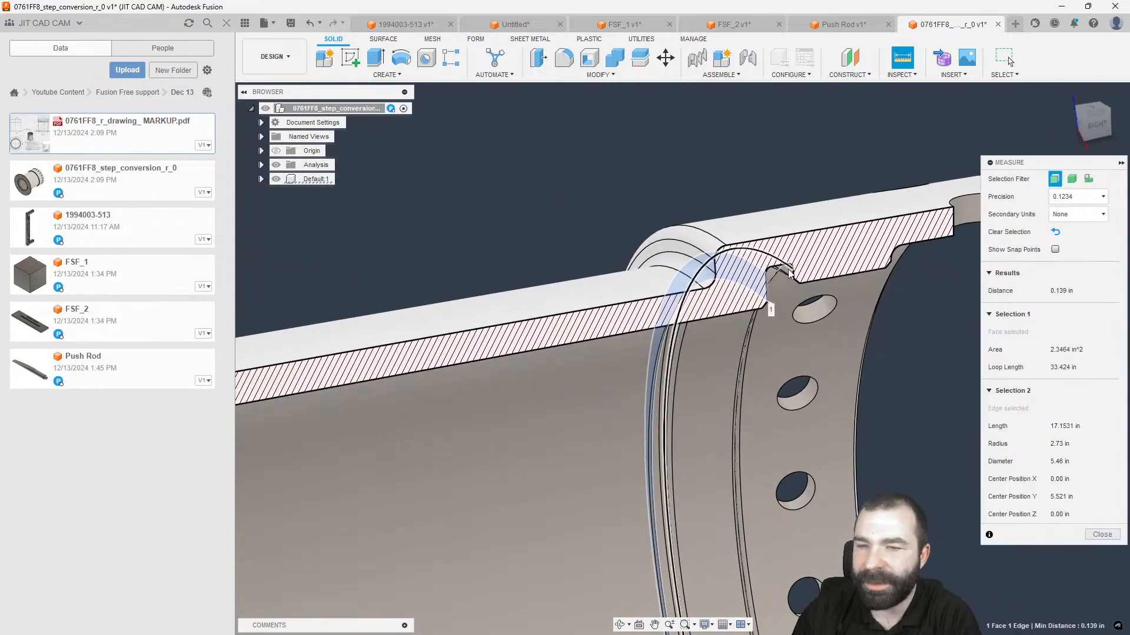
scroll(789, 269, up, 3)
Measure the internal groove's width again between its two side faces and leave the measurement.
click(1048, 233)
scroll(780, 270, up, 3)
click(765, 269)
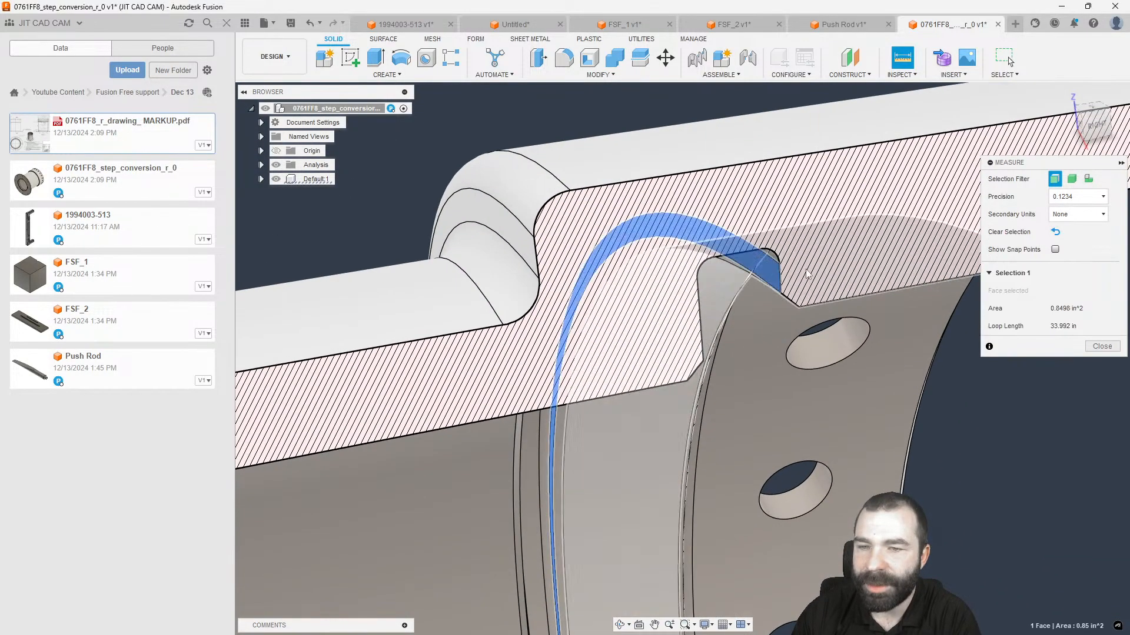
shift+middle_drag(764, 269, 804, 300)
click(687, 246)
scroll(735, 265, down, 3)
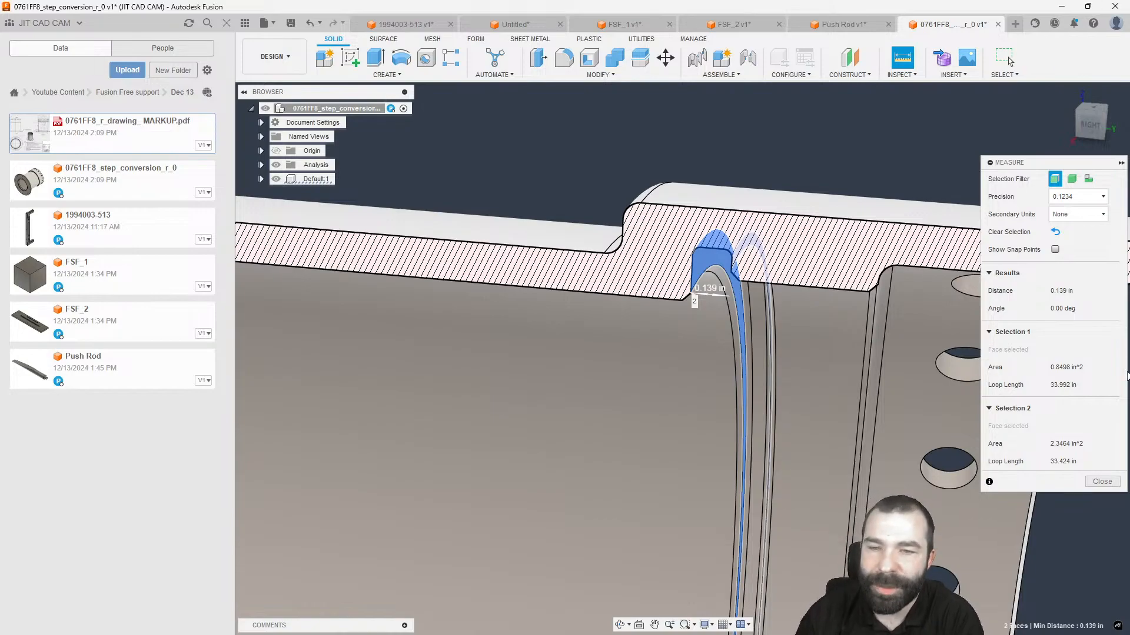
shift+middle_drag(713, 269, 735, 248)
scroll(735, 252, up, 1)
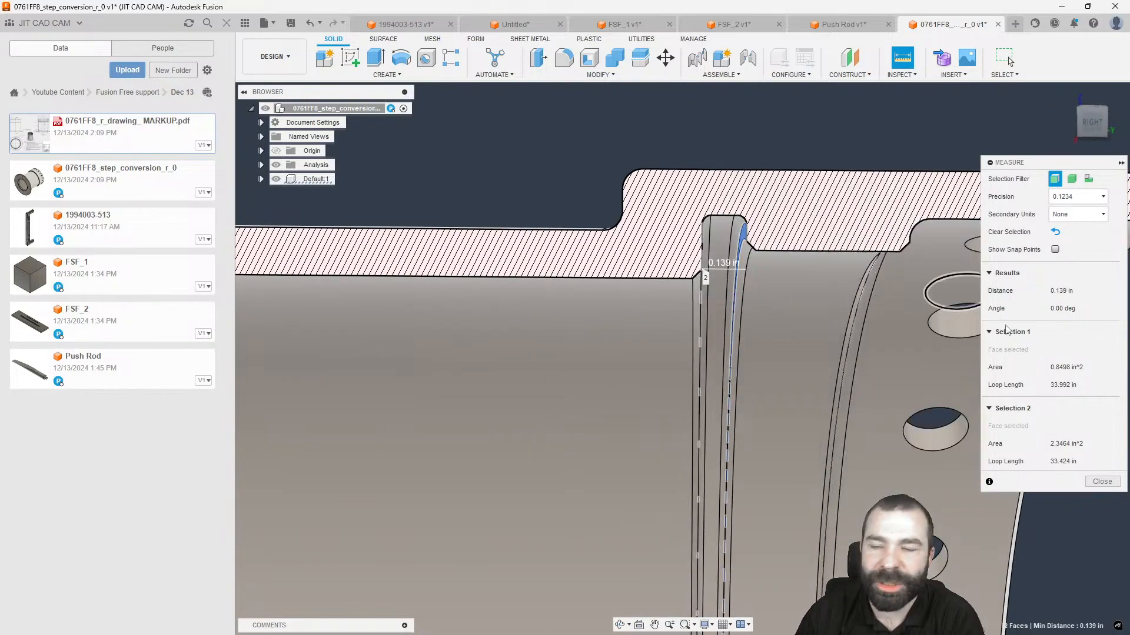
key(Escape)
scroll(728, 243, down, 1)
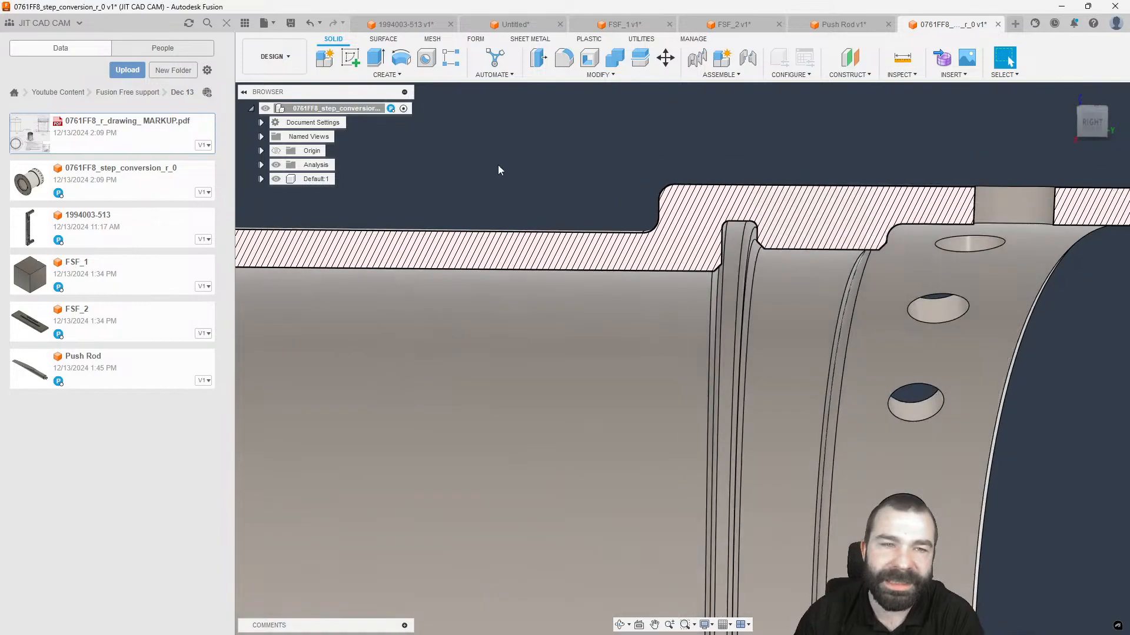
Create a turning setup for the bearing housing in the Manufacture workspace with its stock mode set to Fixed size tube.
click(275, 57)
click(305, 186)
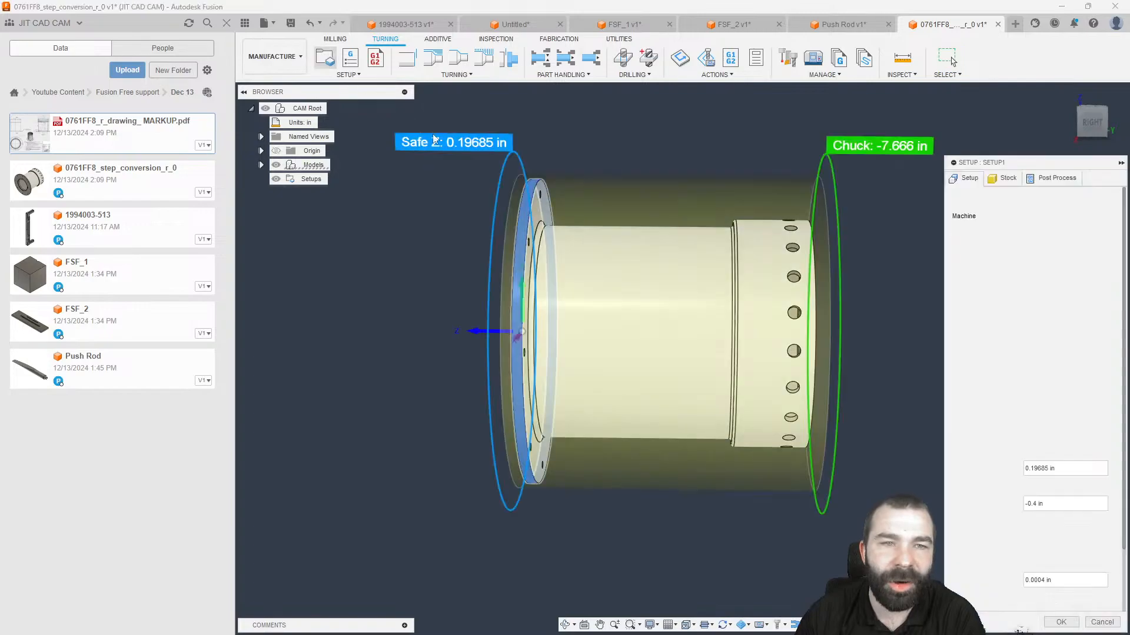
click(1003, 177)
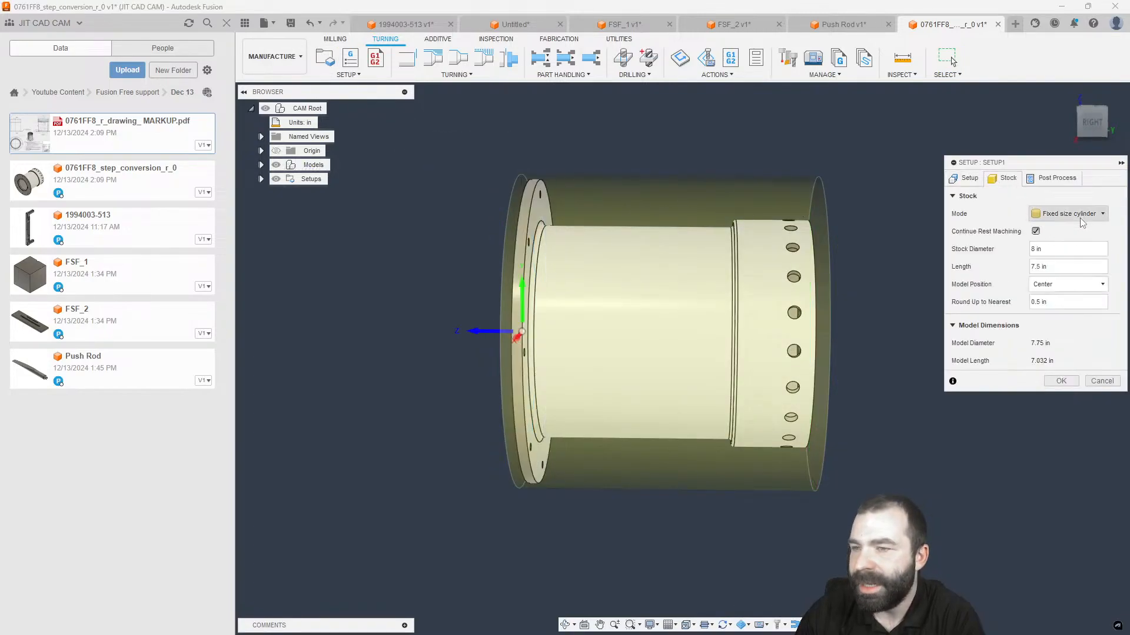
click(1068, 214)
click(1069, 265)
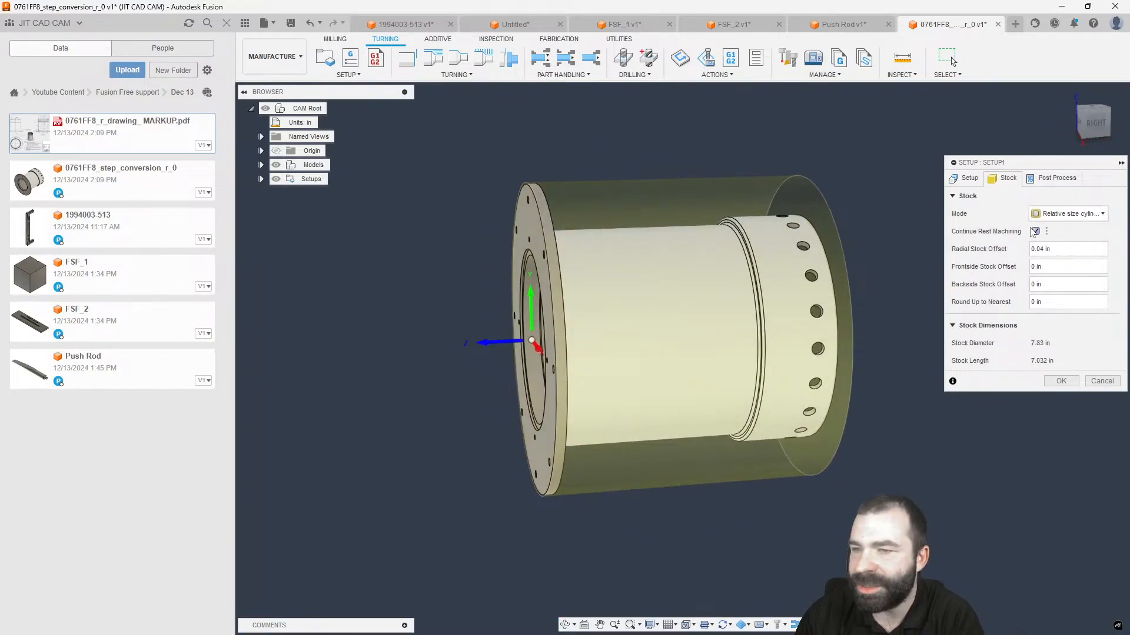
click(1059, 213)
click(1059, 213)
click(1059, 213)
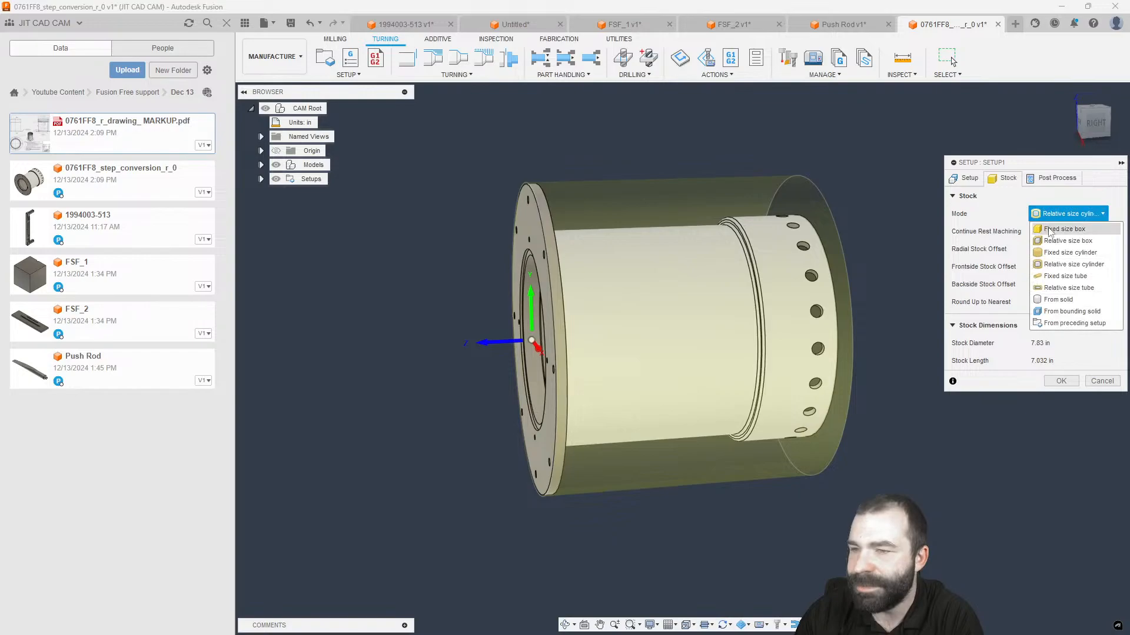
click(1059, 277)
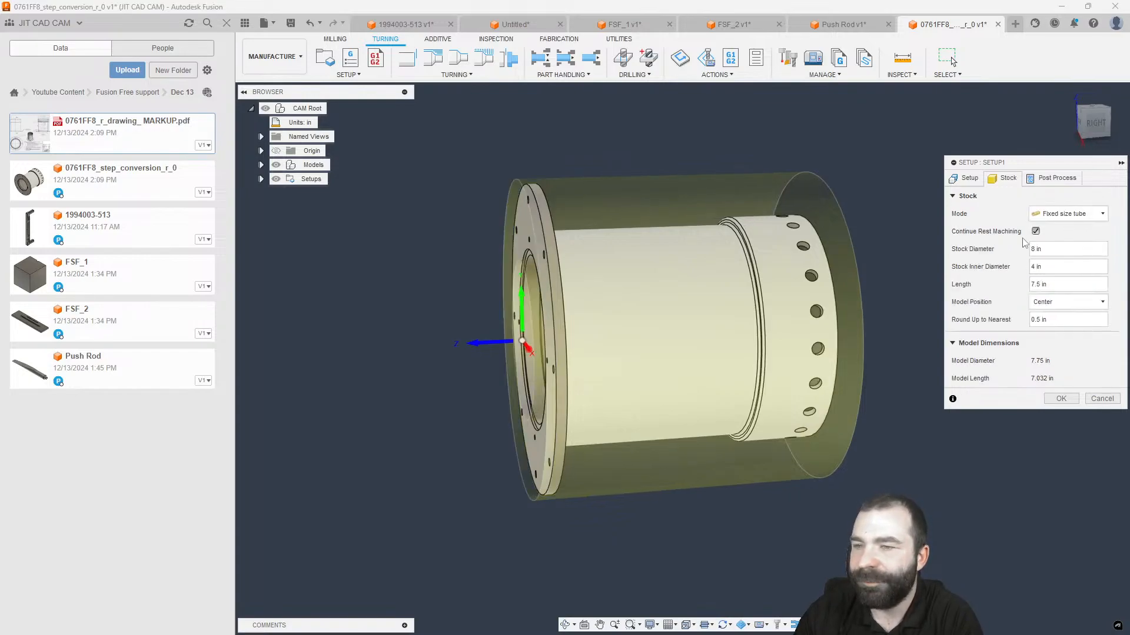
Flip the setup's Z axis to face the end with the radial holes, check the stock settings and accept the setup.
click(967, 178)
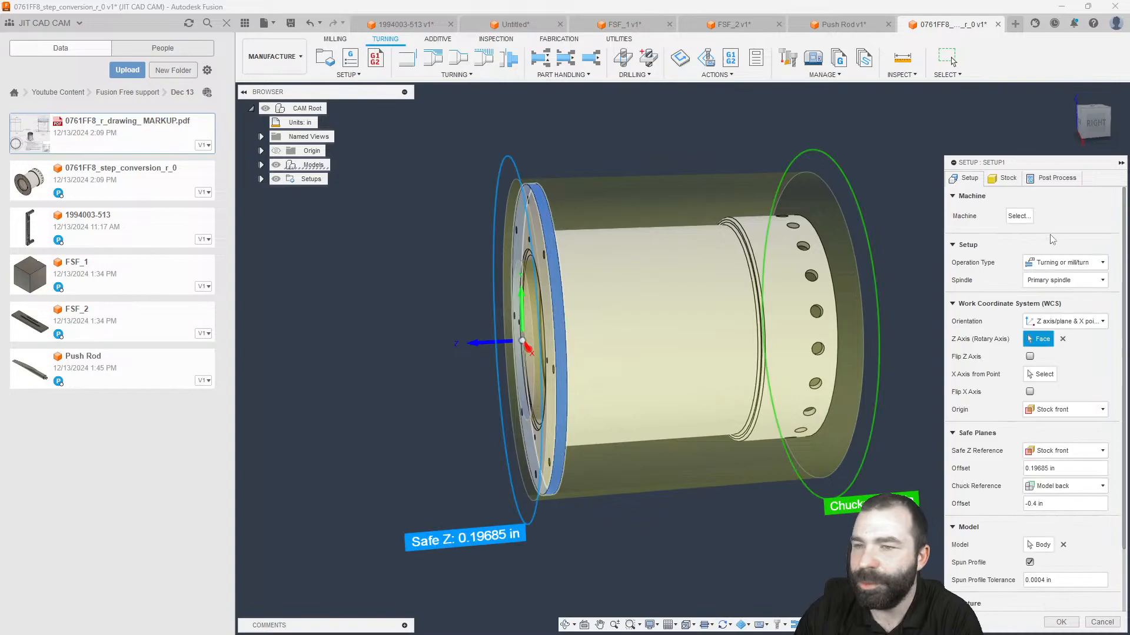
click(1030, 356)
click(1006, 178)
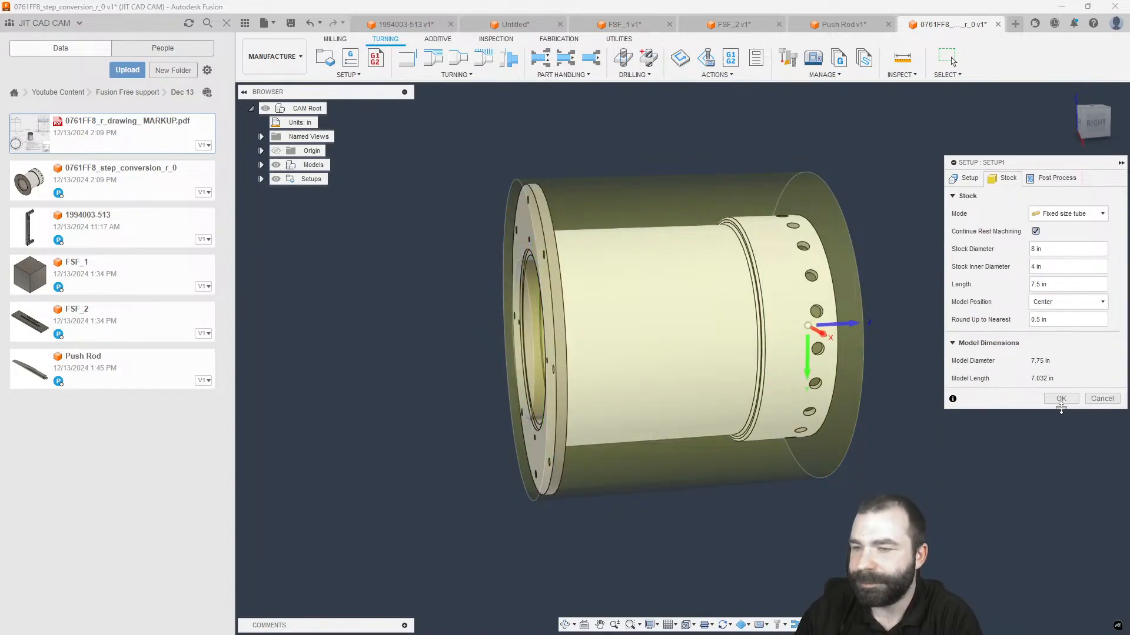
click(1061, 399)
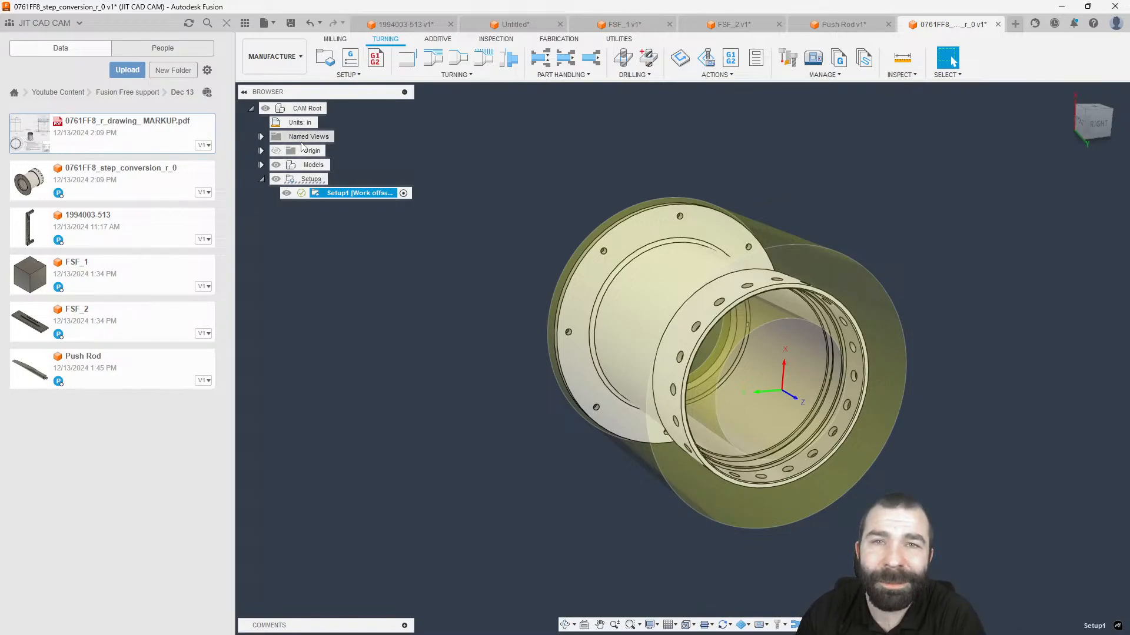
Create a section analysis of the housing on the XY origin plane and clear the setup selection to hide its stock.
click(901, 74)
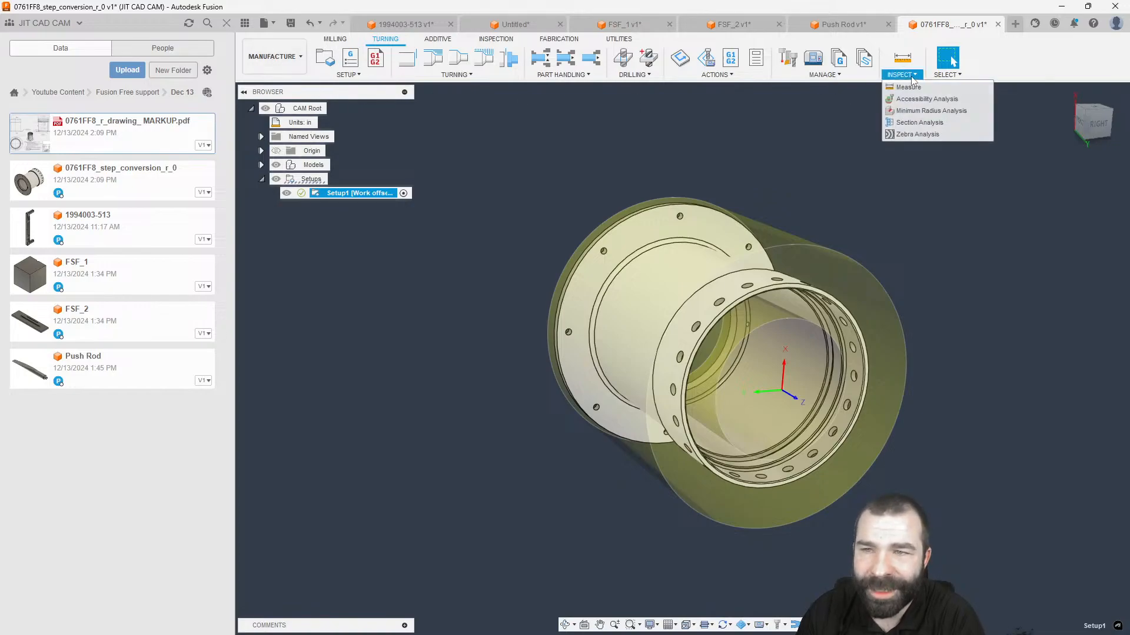
click(917, 125)
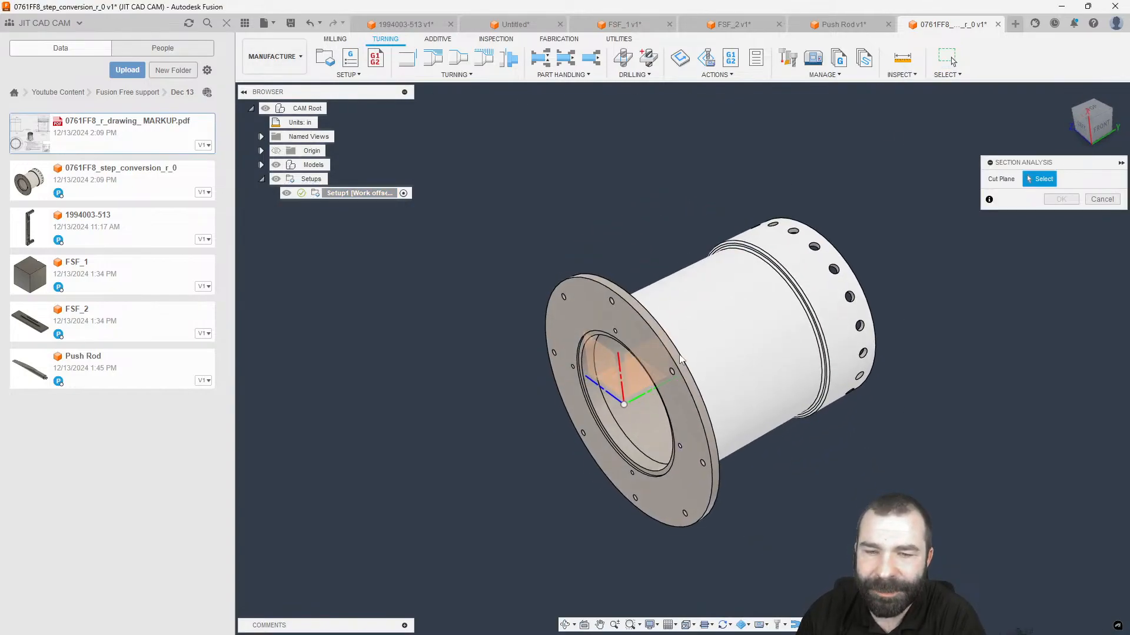
click(680, 359)
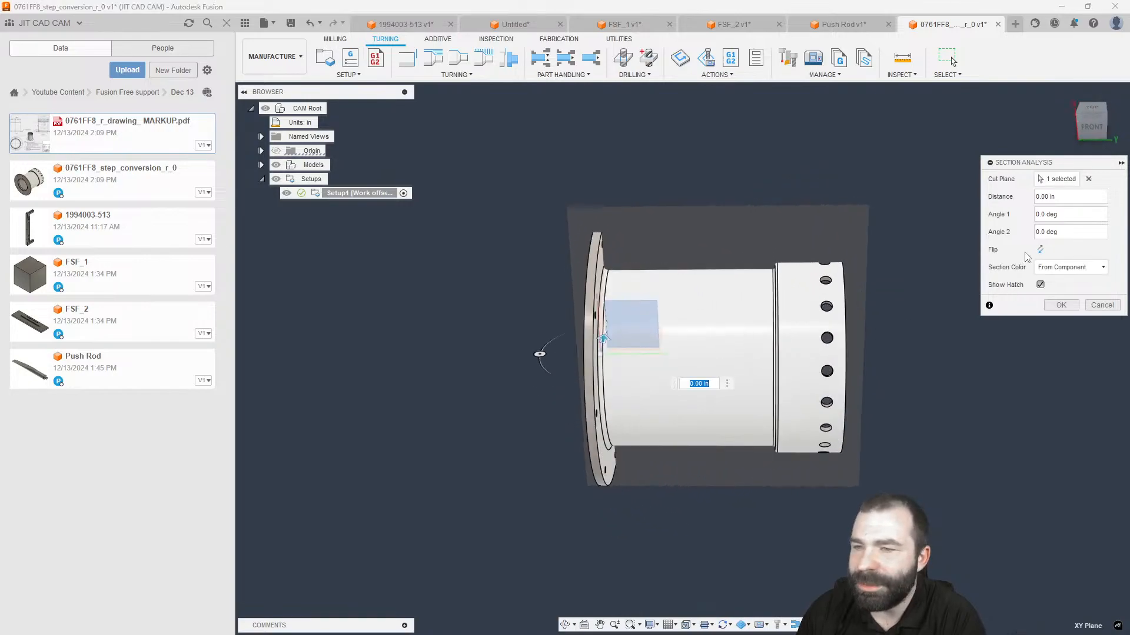
click(1061, 305)
click(356, 207)
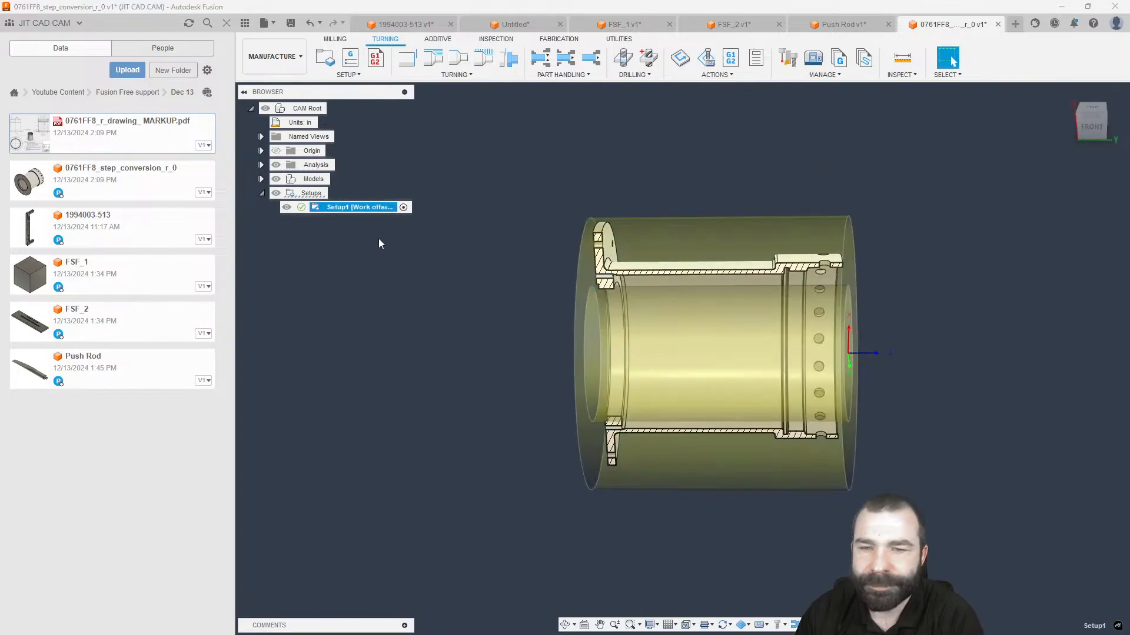
shift+middle_drag(765, 285, 672, 308)
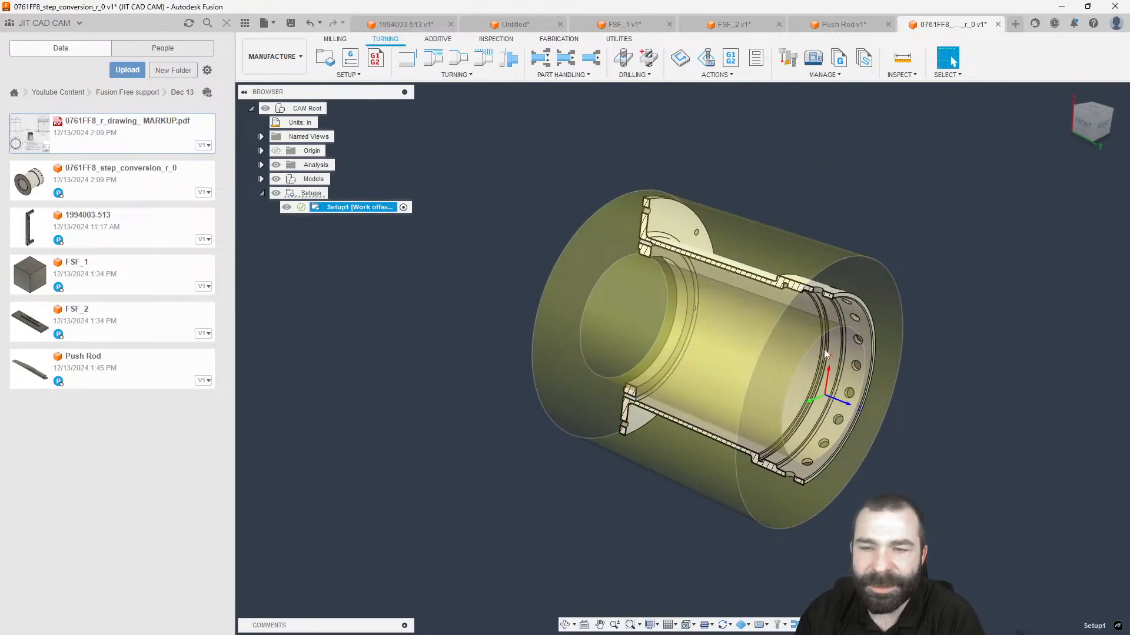
shift+middle_drag(786, 382, 874, 353)
click(930, 278)
scroll(896, 281, up, 3)
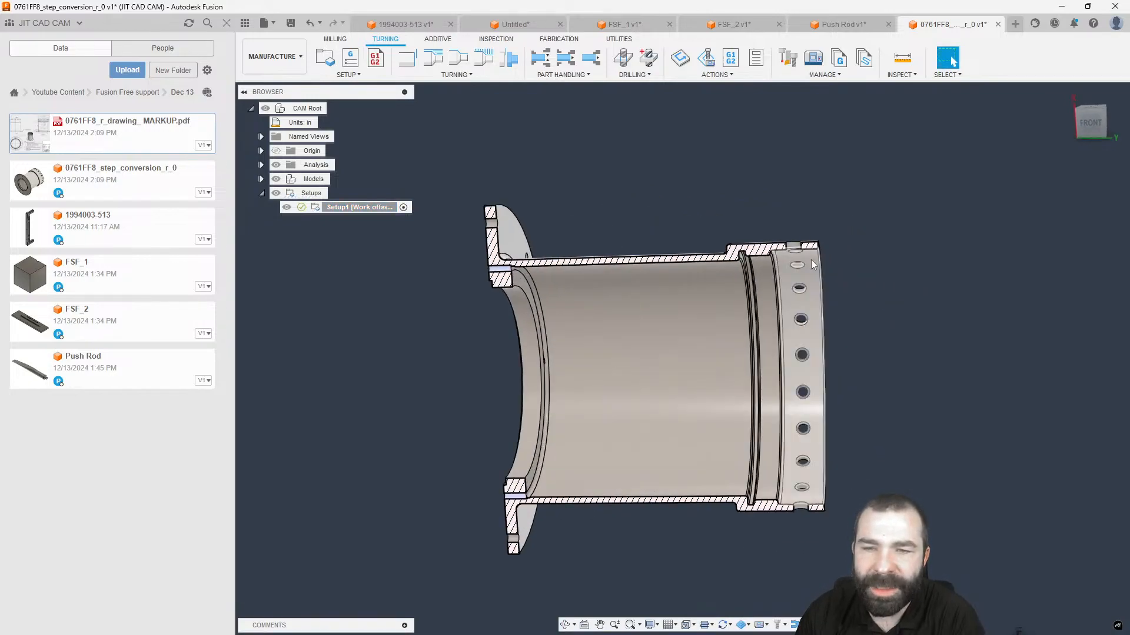
Start a Turning Groove operation using the ID Grooving tool from the Fusion Library's inch turning tools.
click(451, 75)
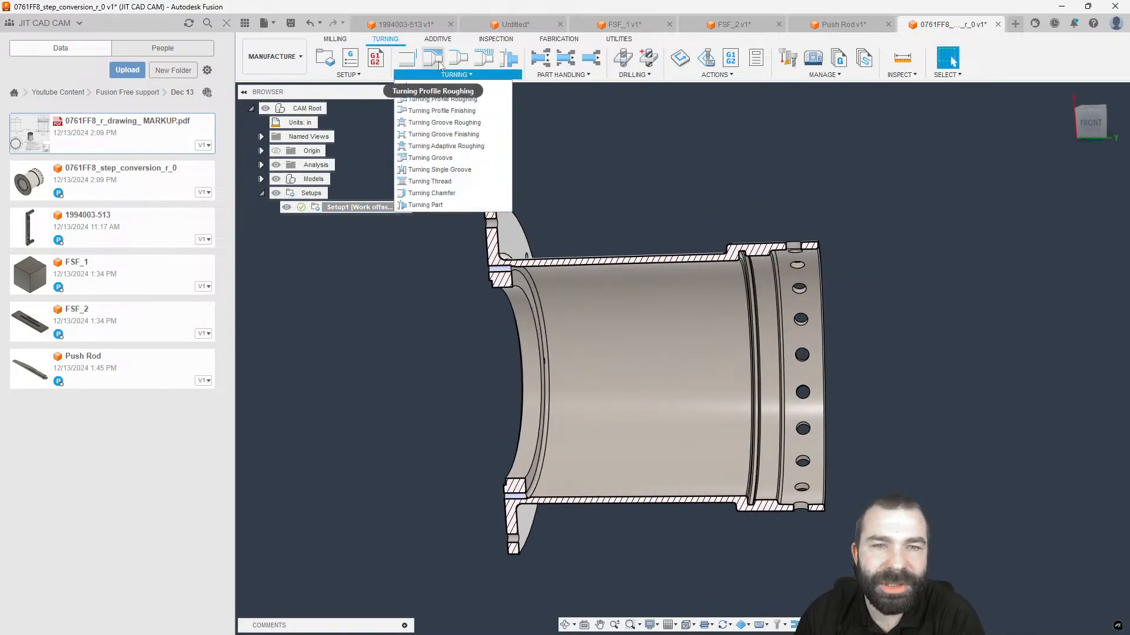
click(486, 60)
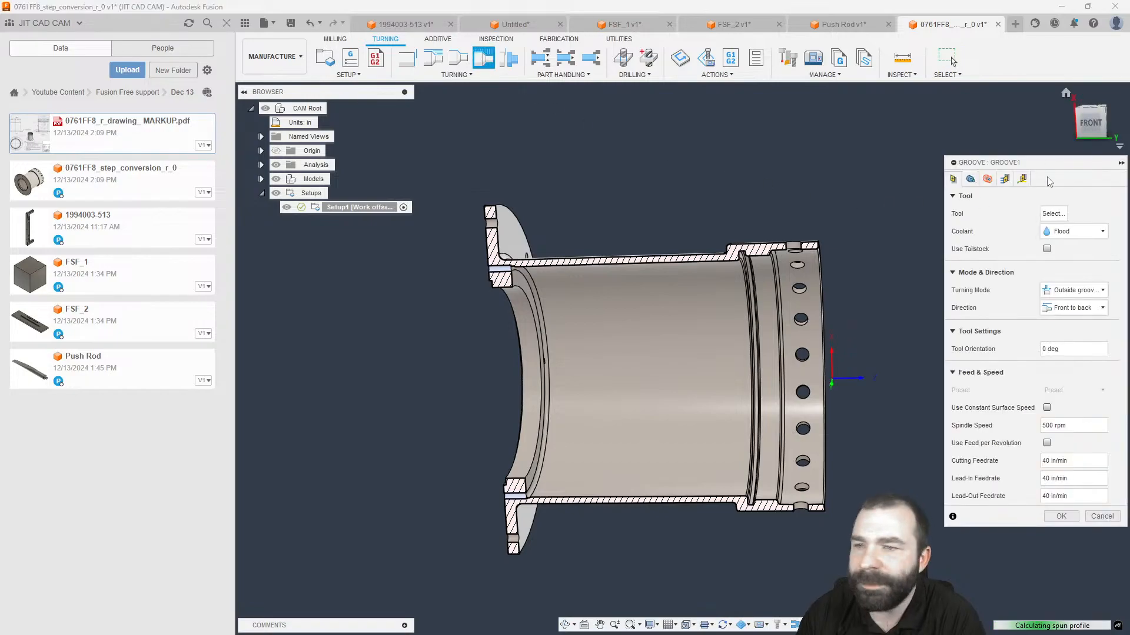
click(1052, 213)
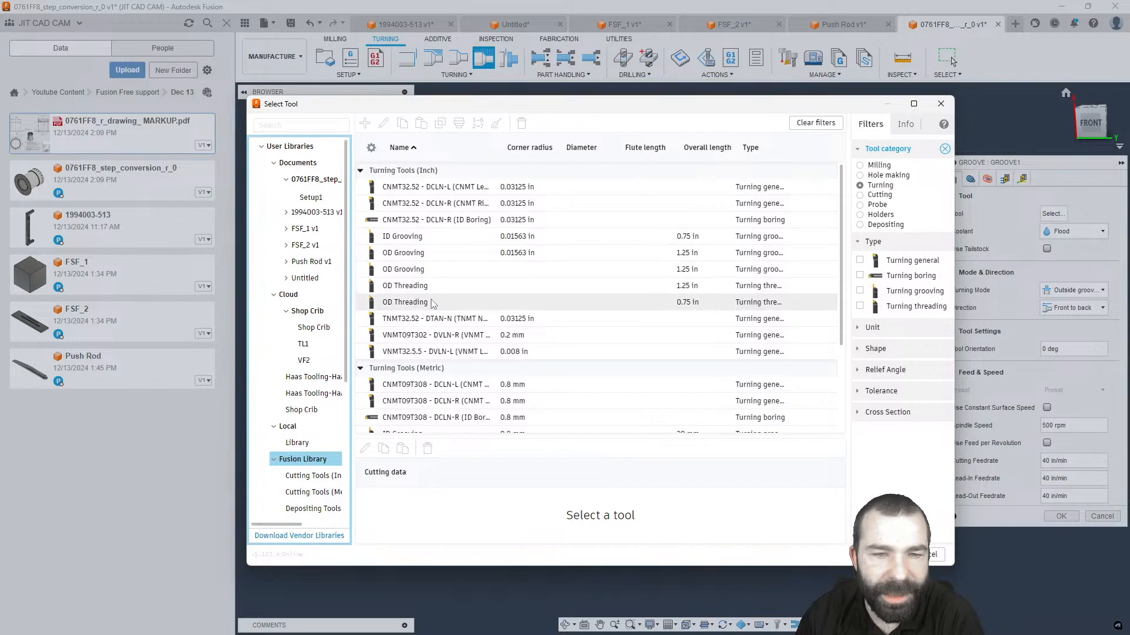
click(417, 239)
click(888, 555)
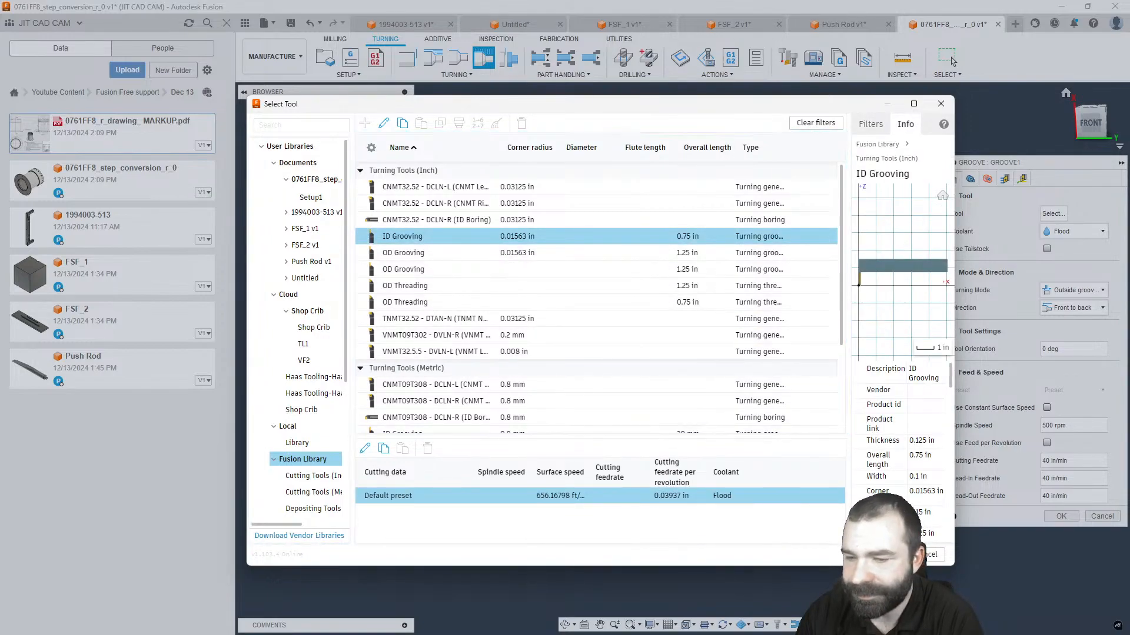
Confine the groove operation's front with Selection mode at the internal groove's edge nearest the end with the radial holes.
click(972, 180)
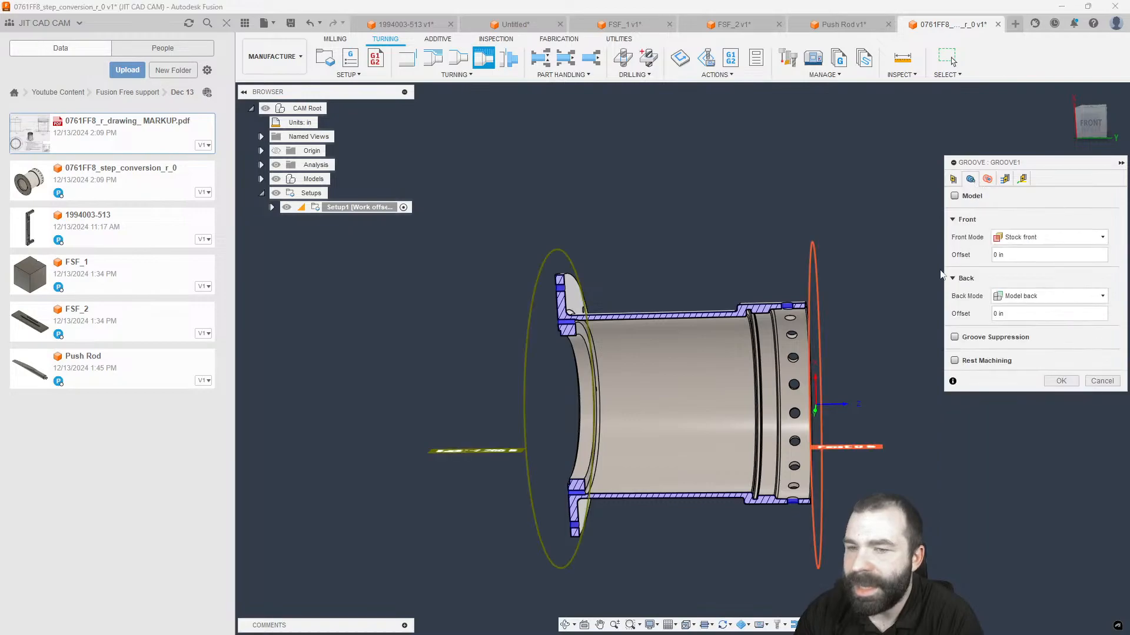
click(1026, 238)
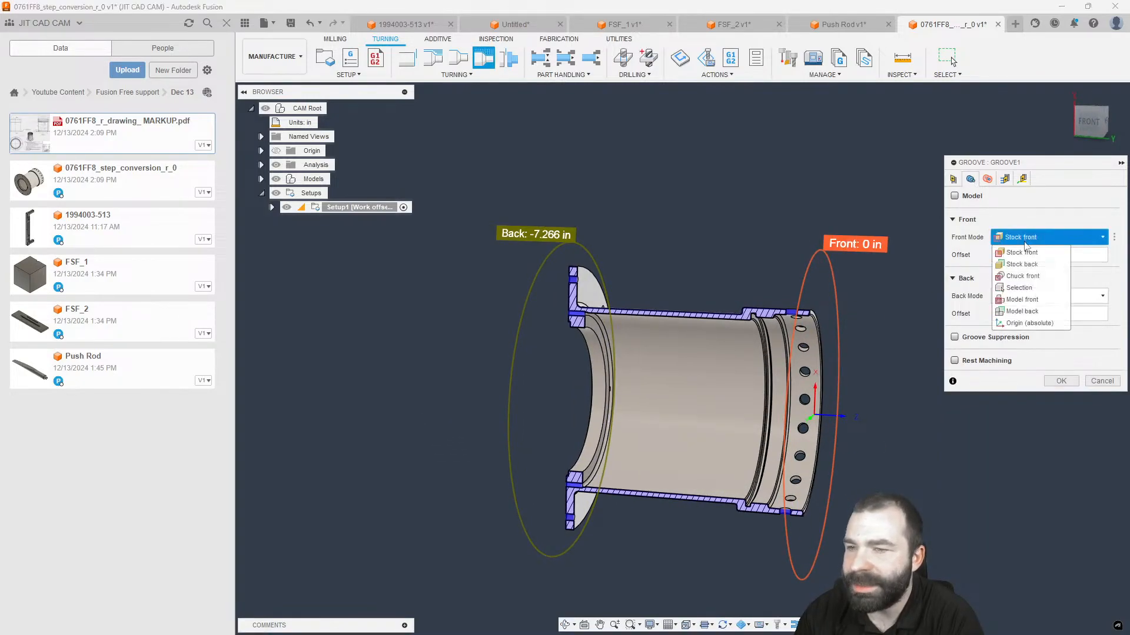
click(1018, 288)
scroll(759, 338, up, 5)
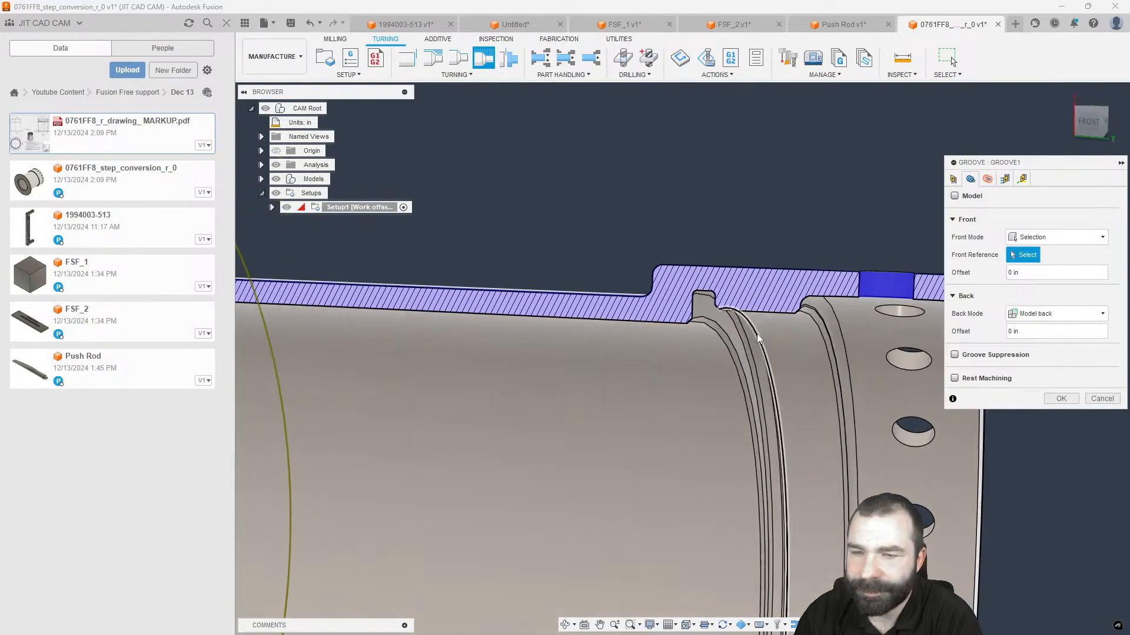
click(758, 338)
Confine the operation's back with Selection mode at the groove's flange-side edge and accept the groove operation.
click(1056, 314)
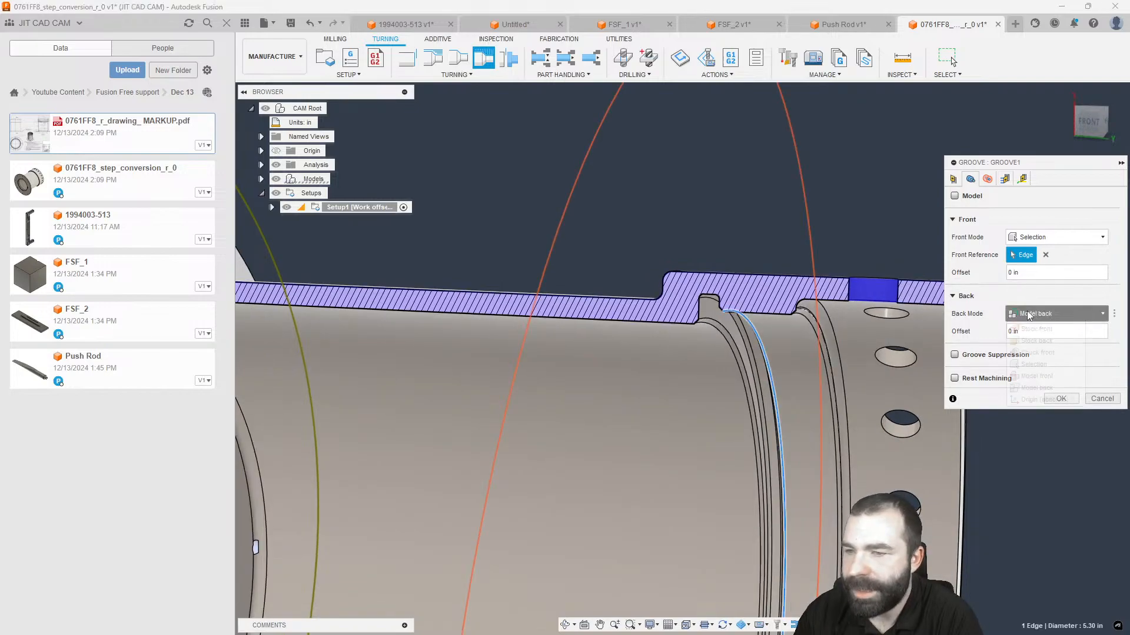
click(1034, 364)
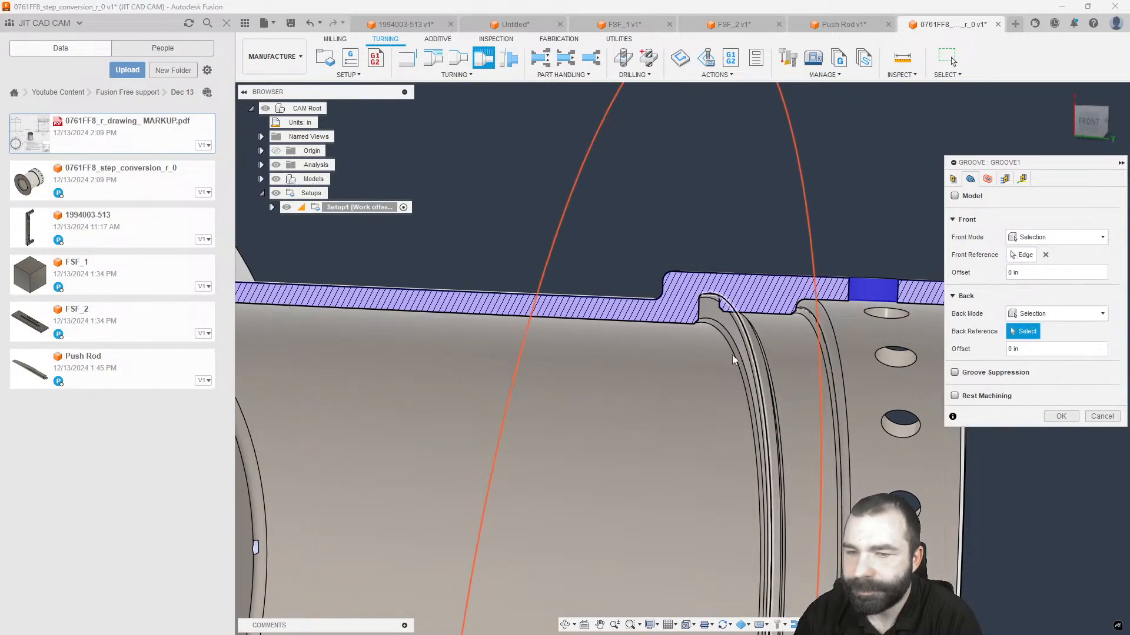
scroll(717, 333, up, 2)
click(716, 324)
shift+middle_drag(717, 323, 771, 283)
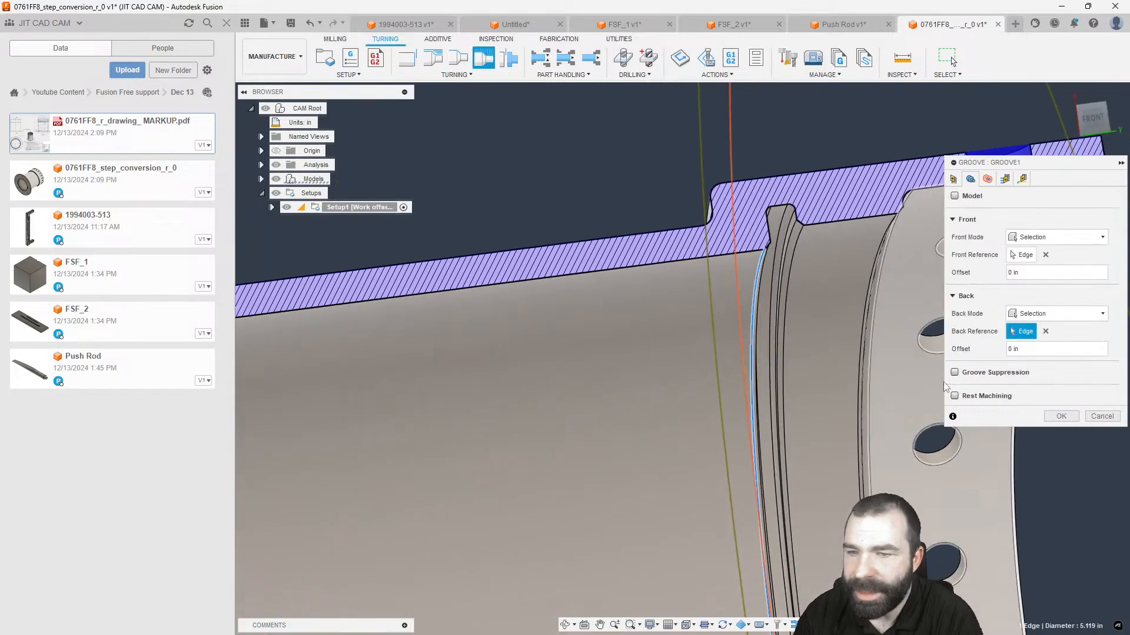
click(1061, 416)
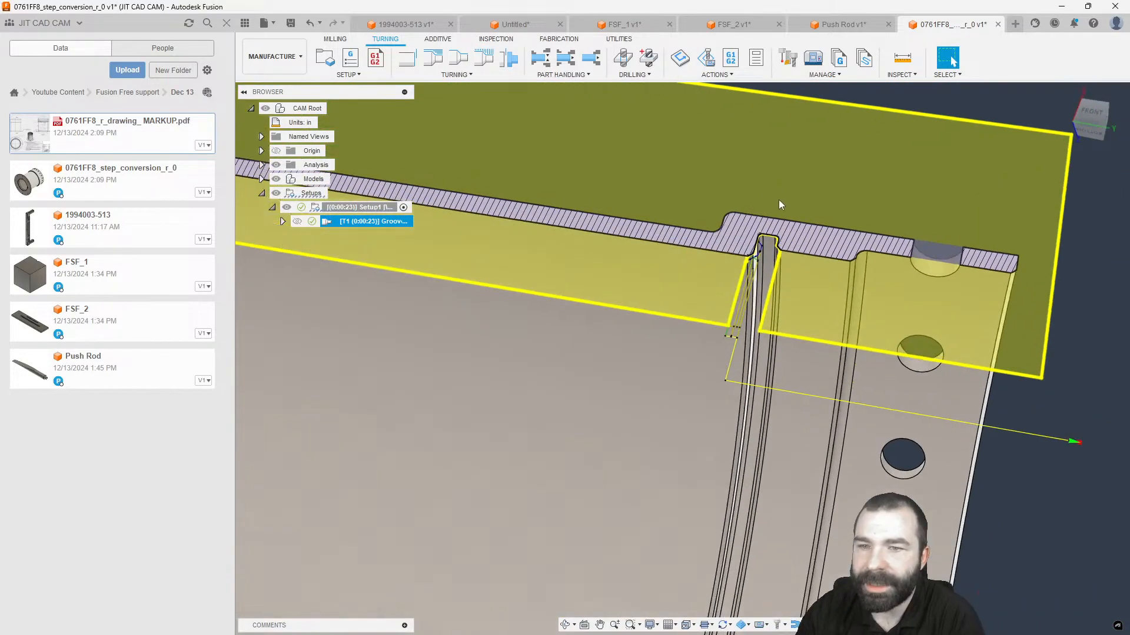
Edit the groove operation to leave stock of 0.0015 in radially and 0 axially, and accept it.
scroll(765, 232, up, 4)
shift+middle_drag(765, 236, 758, 352)
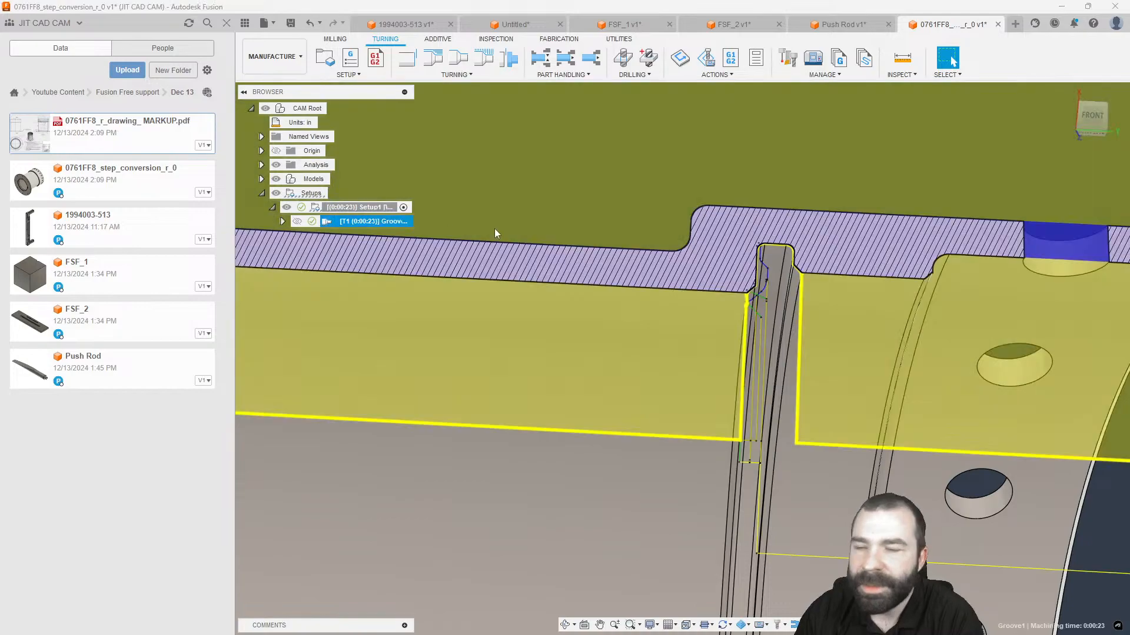
double_click(341, 223)
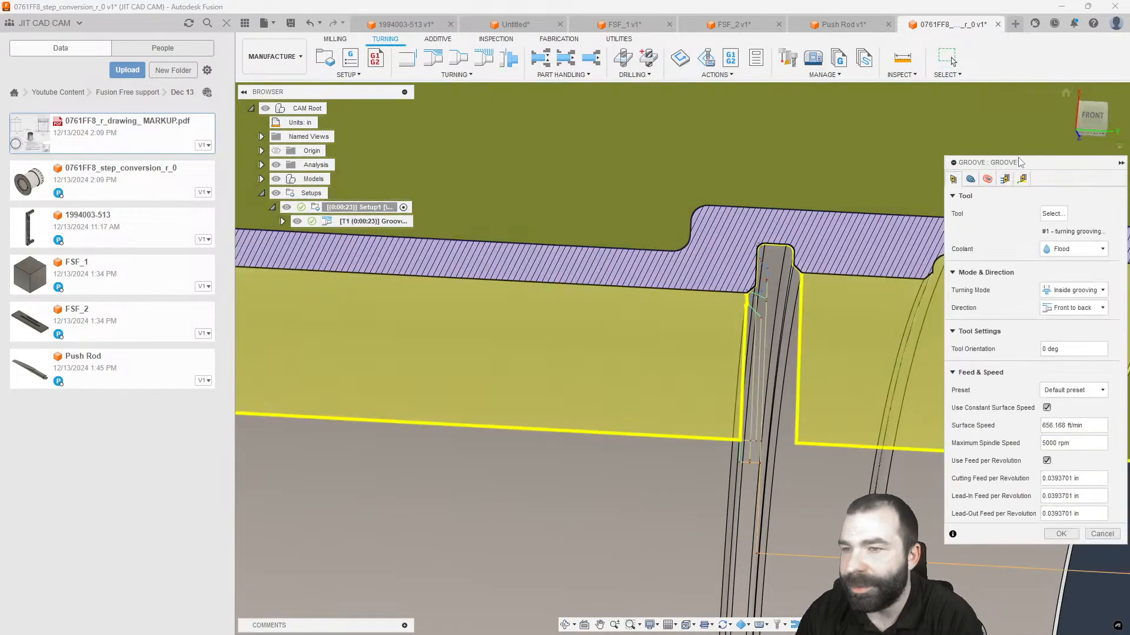
click(971, 180)
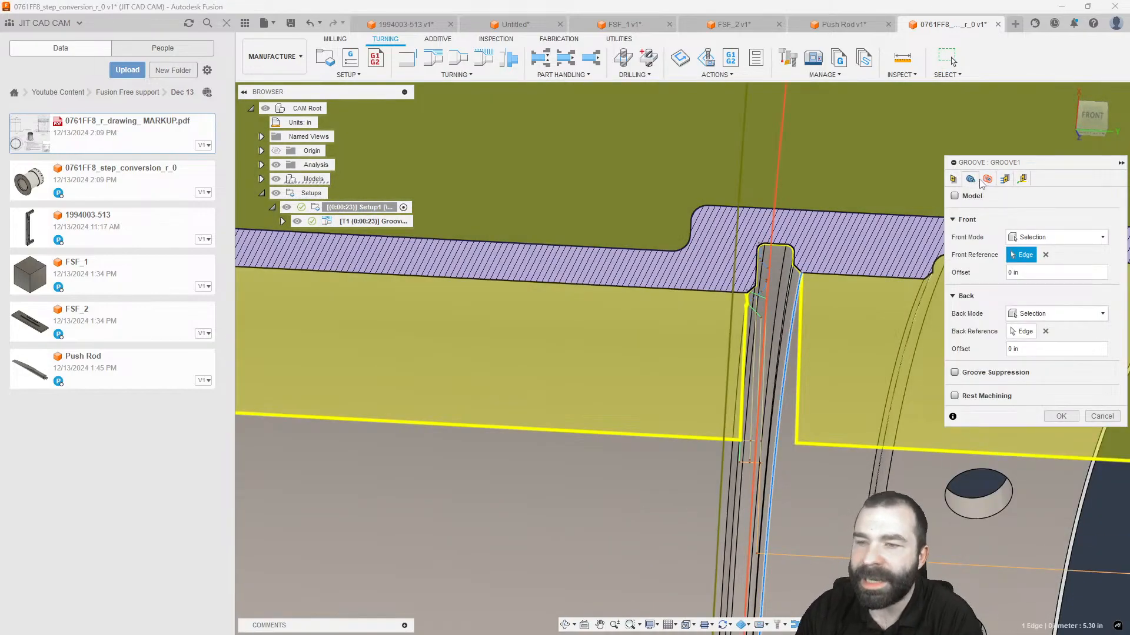
click(1005, 179)
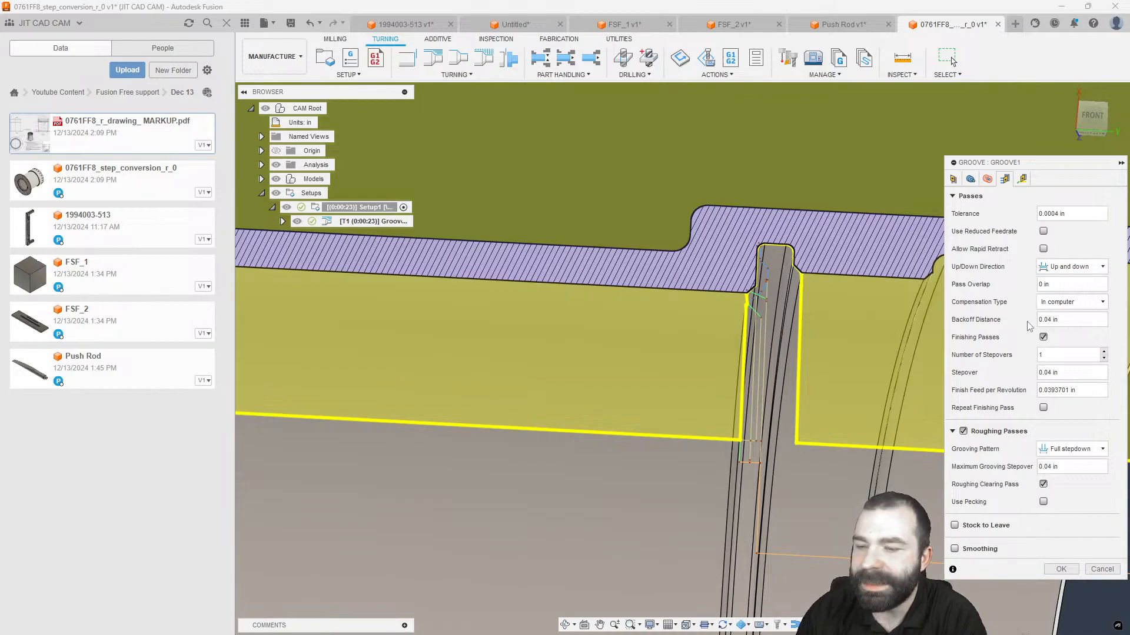
click(954, 526)
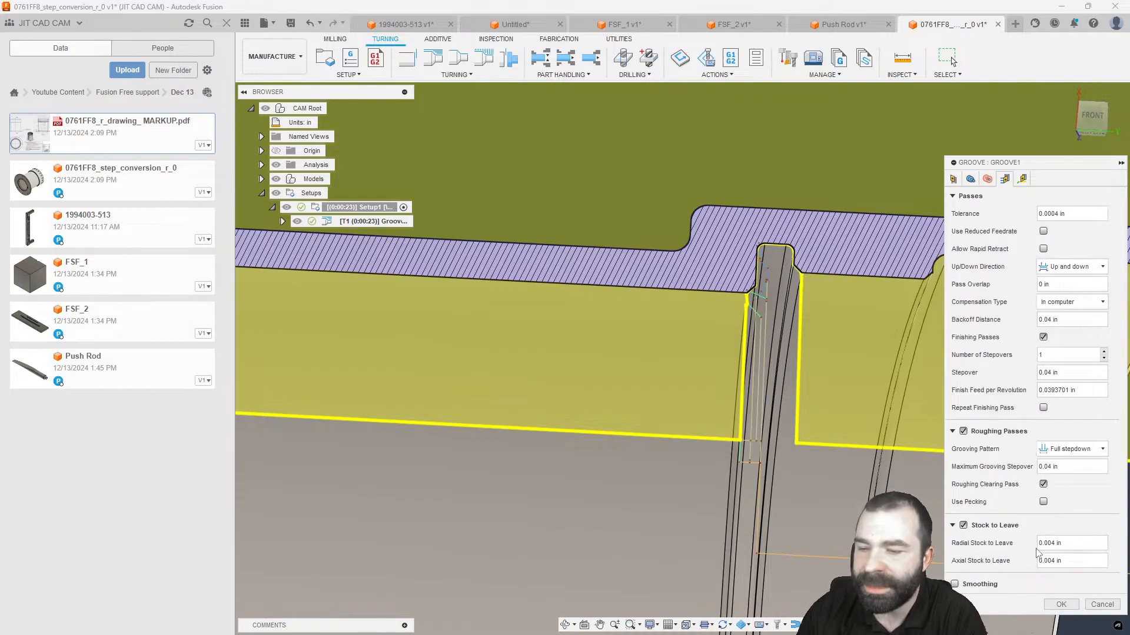
drag(1070, 545, 1020, 547)
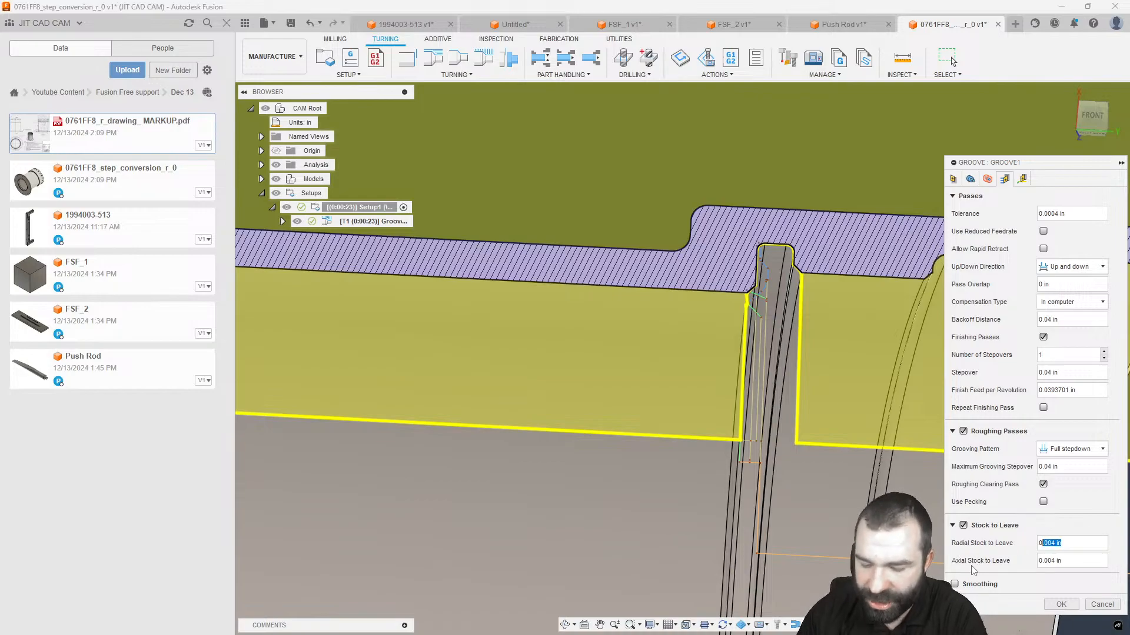
text(.0)
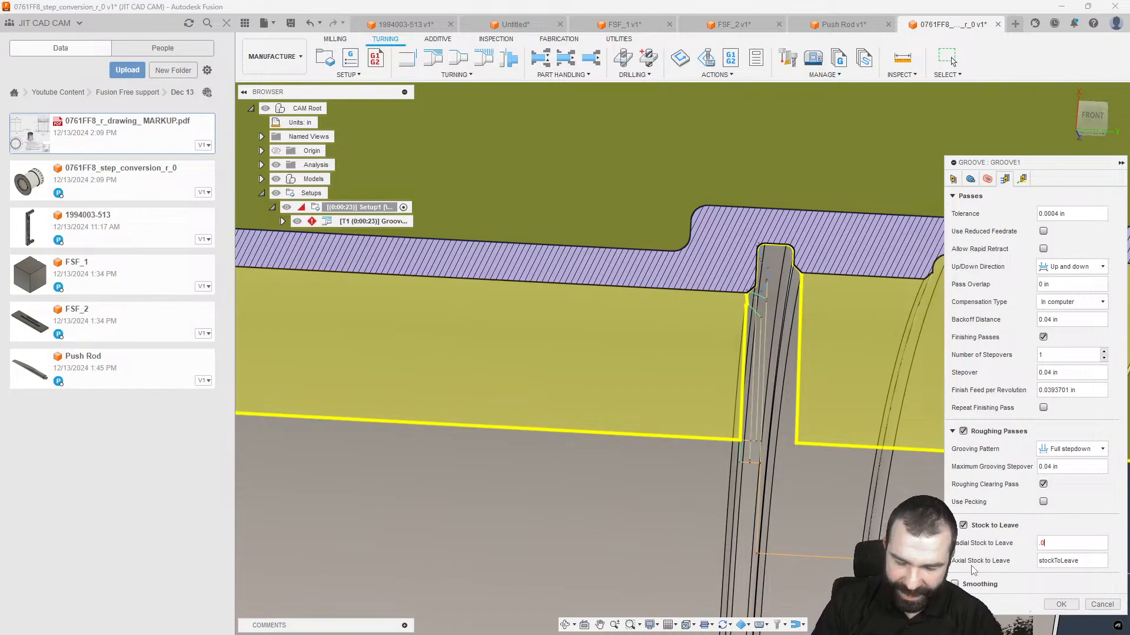
text(1)
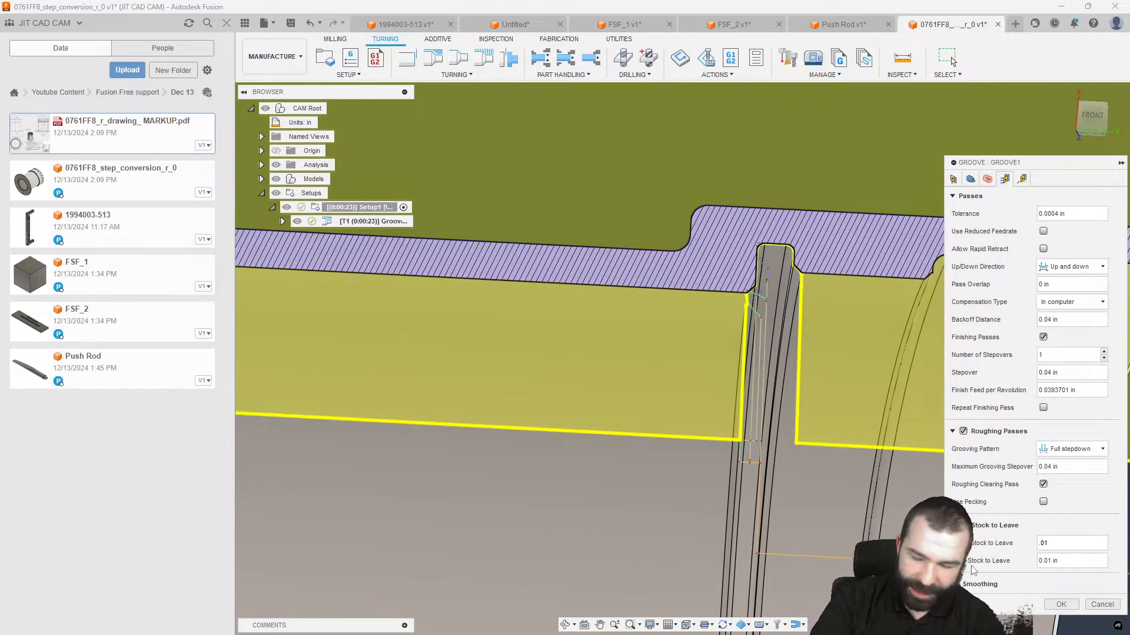
text(5)
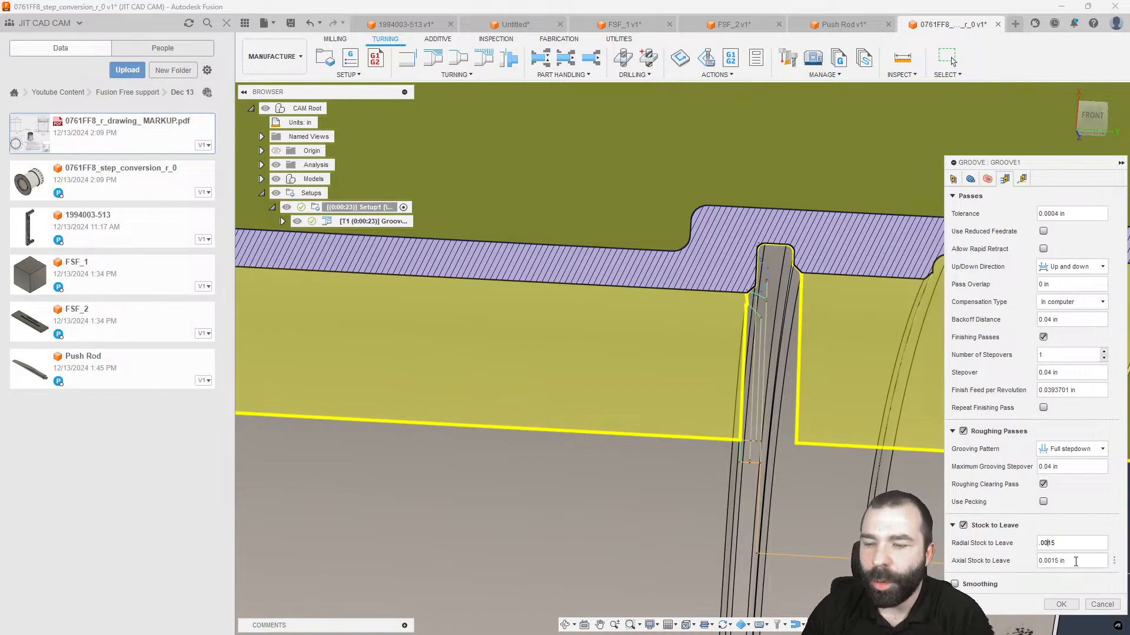
key(Tab)
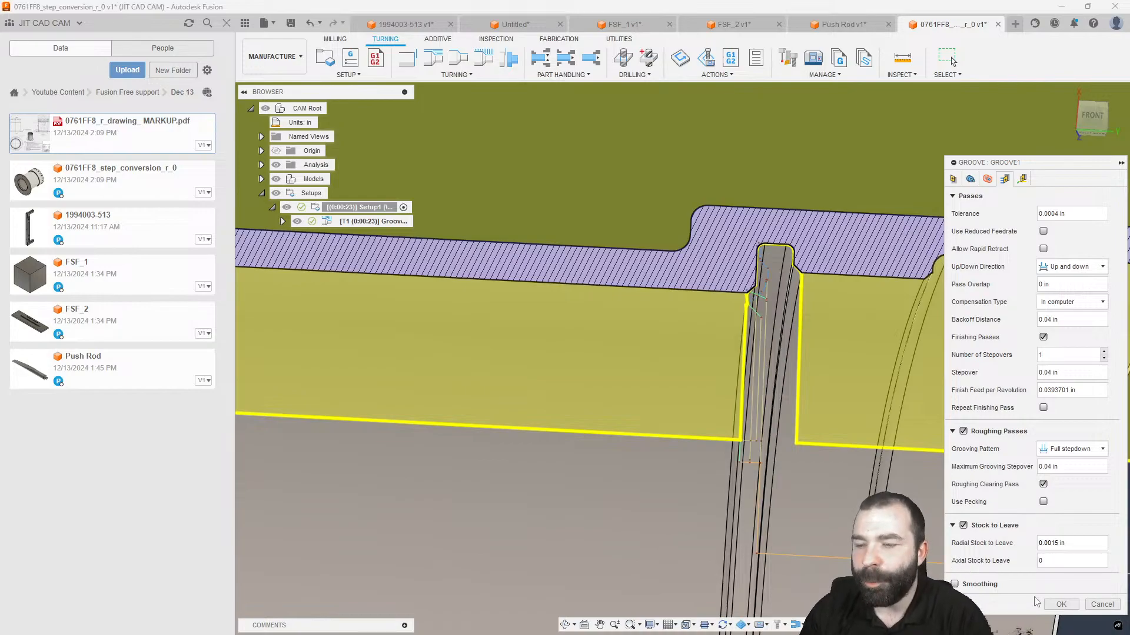
click(1058, 604)
Examine the groove toolpath against the sectioned groove walls and clear the operation's selection.
scroll(782, 261, down, 2)
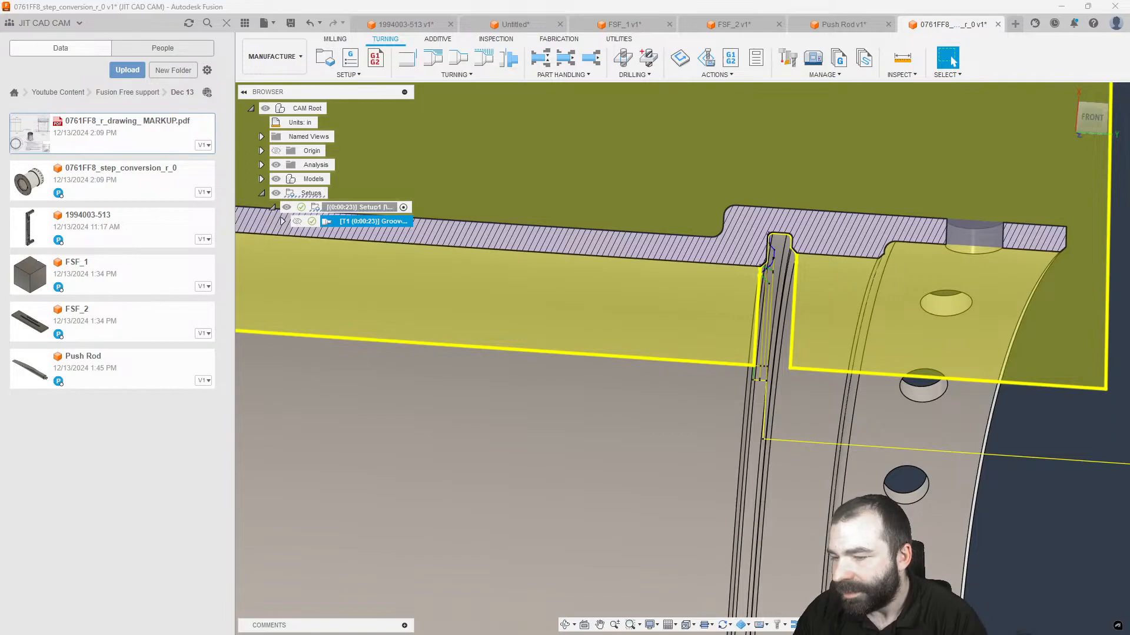
scroll(694, 325, down, 5)
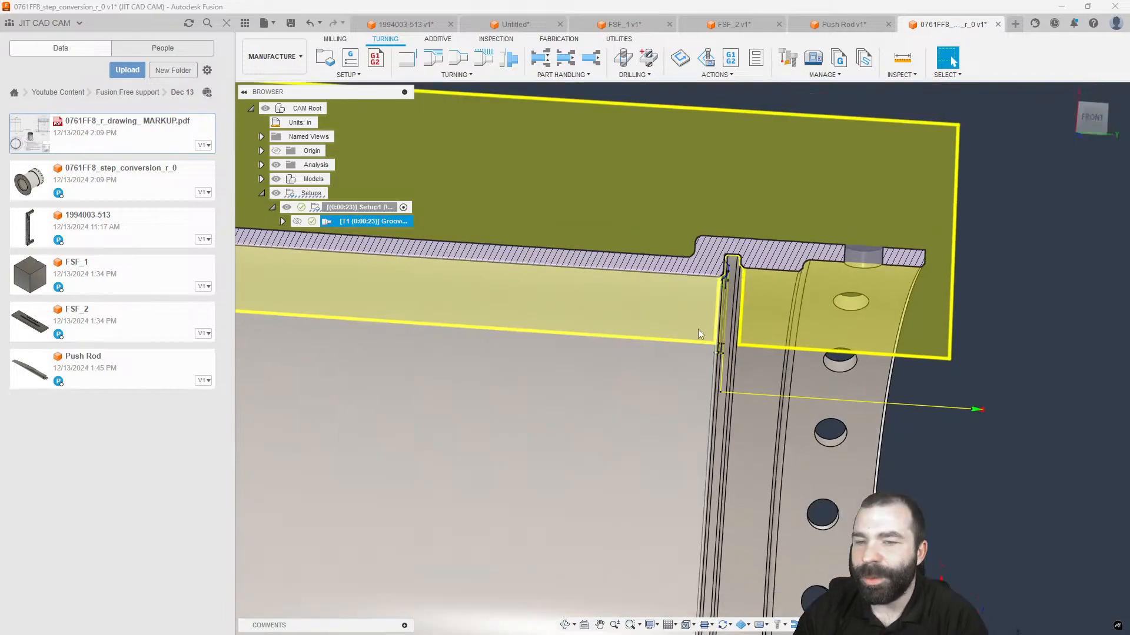
scroll(727, 266, up, 2)
scroll(727, 268, up, 1)
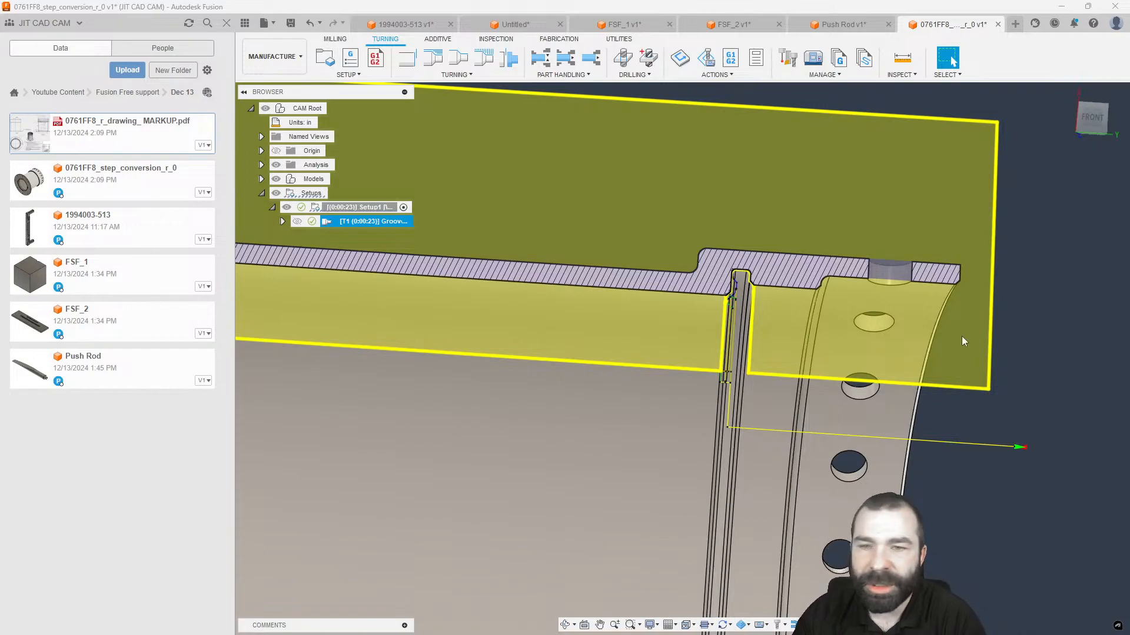
scroll(807, 279, down, 2)
shift+middle_drag(809, 282, 789, 275)
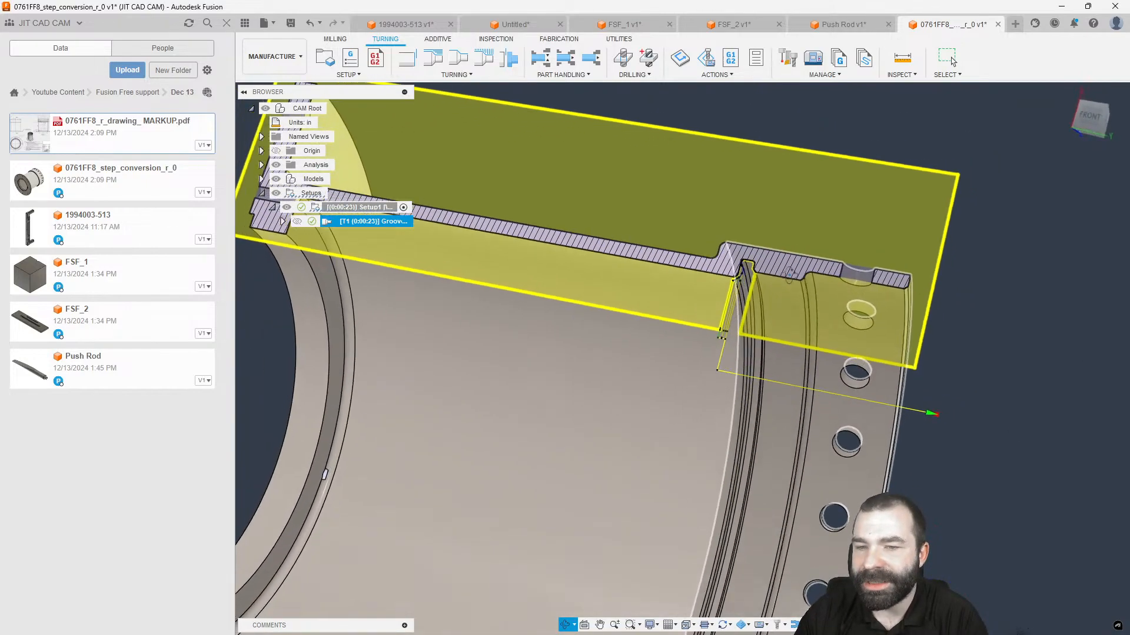
key(Escape)
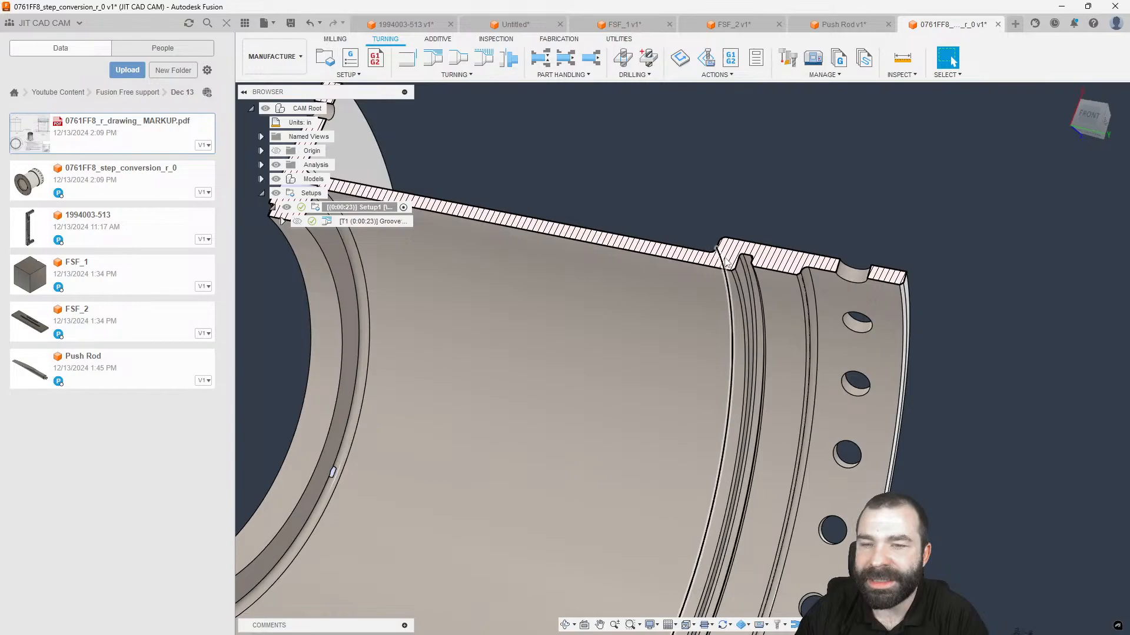
Switch to the Design workspace and bring the sectioned internal groove into close view.
click(293, 71)
click(287, 83)
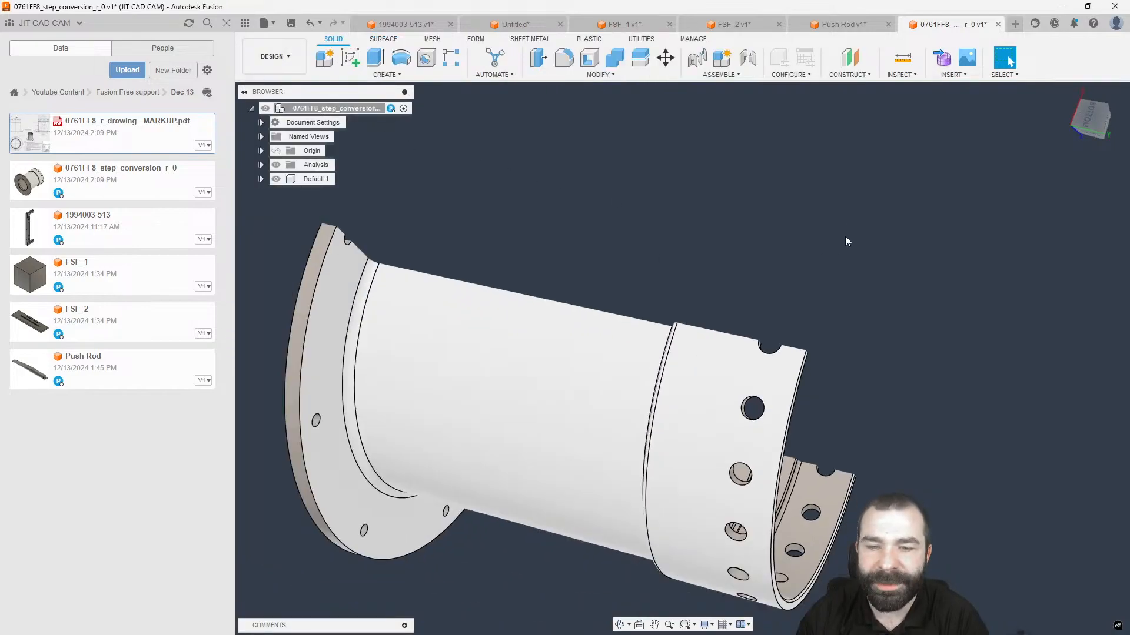
shift+middle_drag(845, 237, 841, 347)
scroll(844, 371, up, 5)
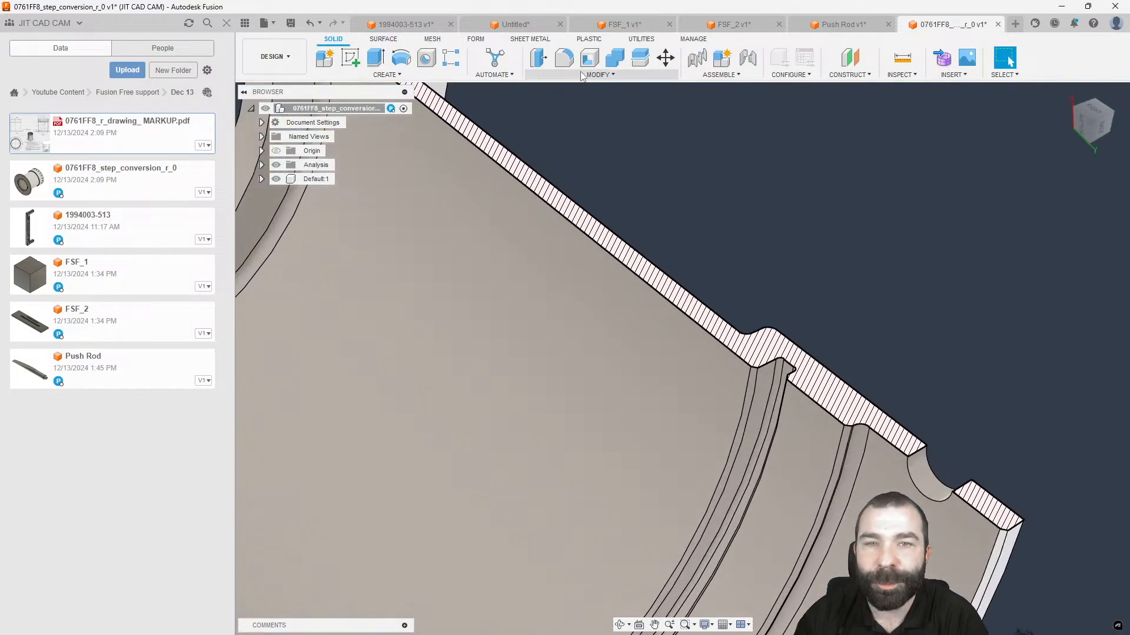
Try offsetting the groove's angled flange-side wall and its adjacent face by -0.05 in, and clear the face selection.
click(538, 57)
scroll(767, 402, up, 3)
click(771, 385)
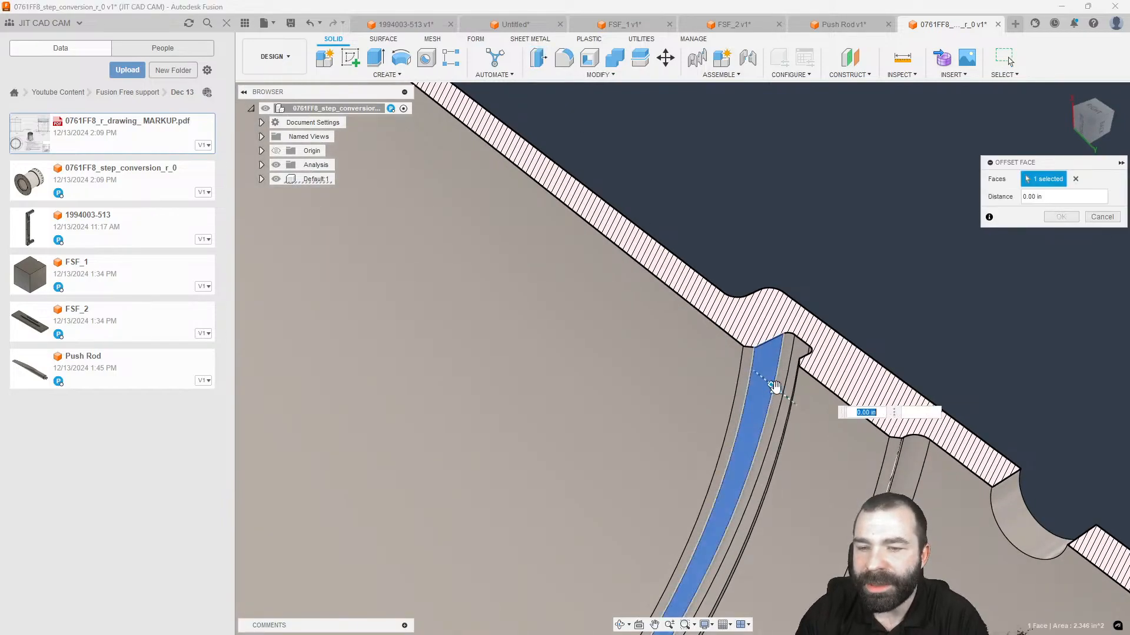
drag(772, 387, 749, 377)
click(746, 382)
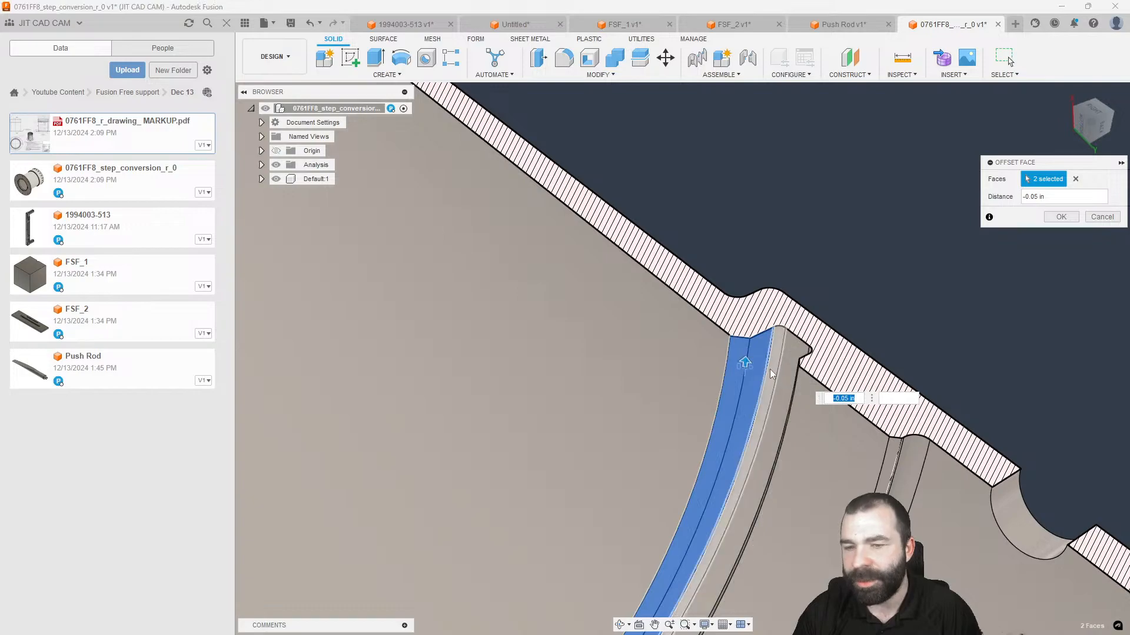
click(1075, 180)
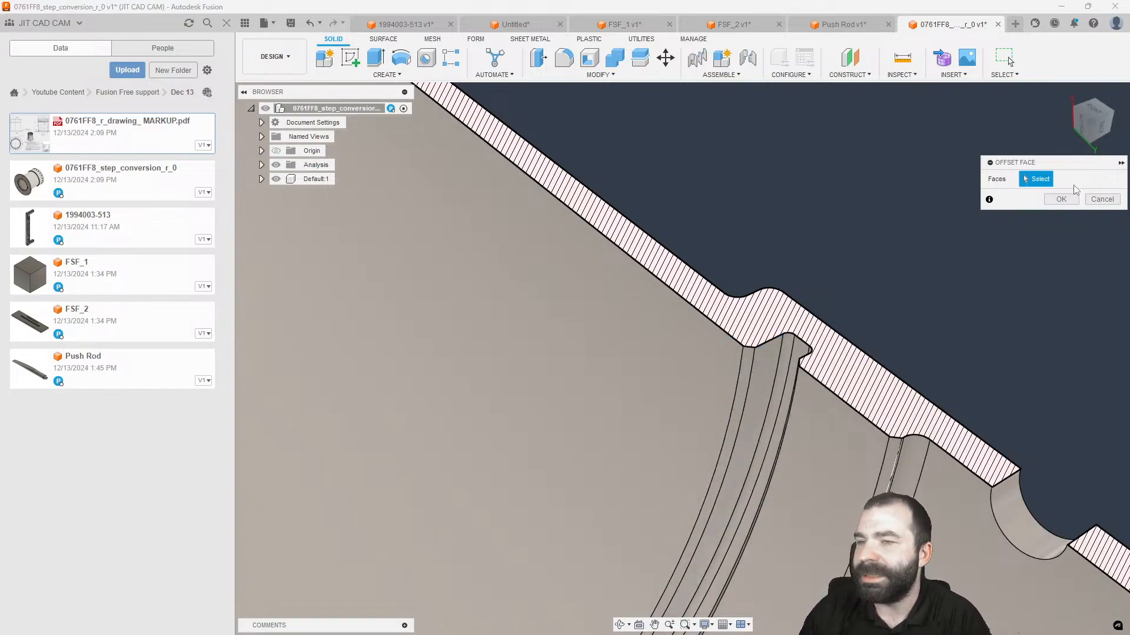
Try offsetting both side walls of the internal groove by -0.0015 in, and cancel the Offset Face command.
shift+middle_drag(700, 380, 828, 369)
scroll(750, 373, up, 3)
click(749, 377)
click(830, 367)
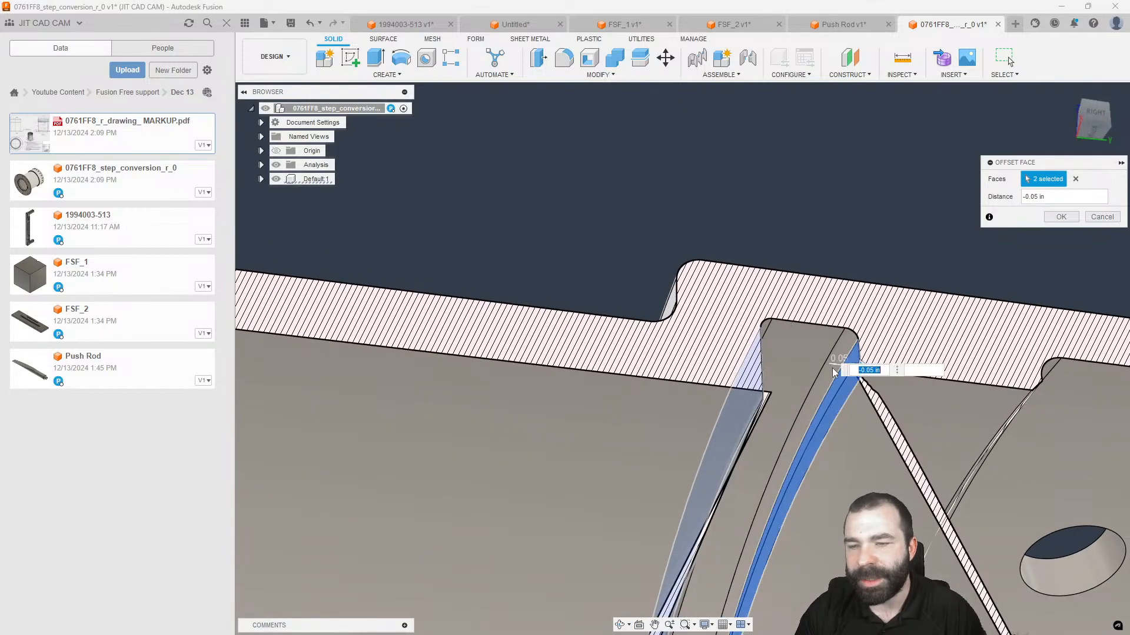
text(-)
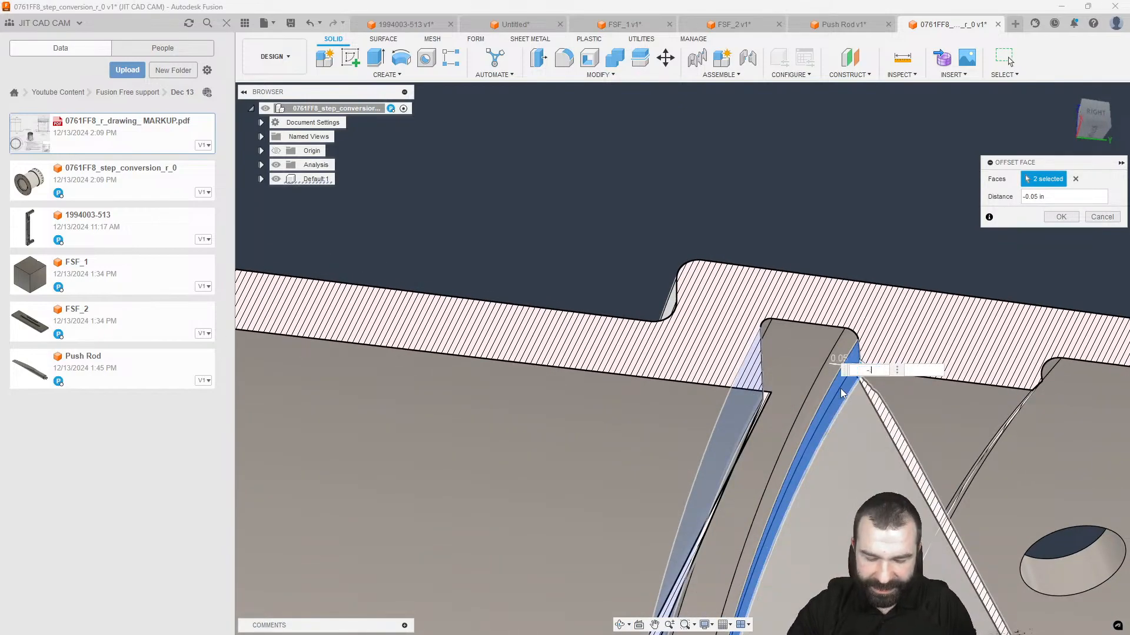
text(.0015)
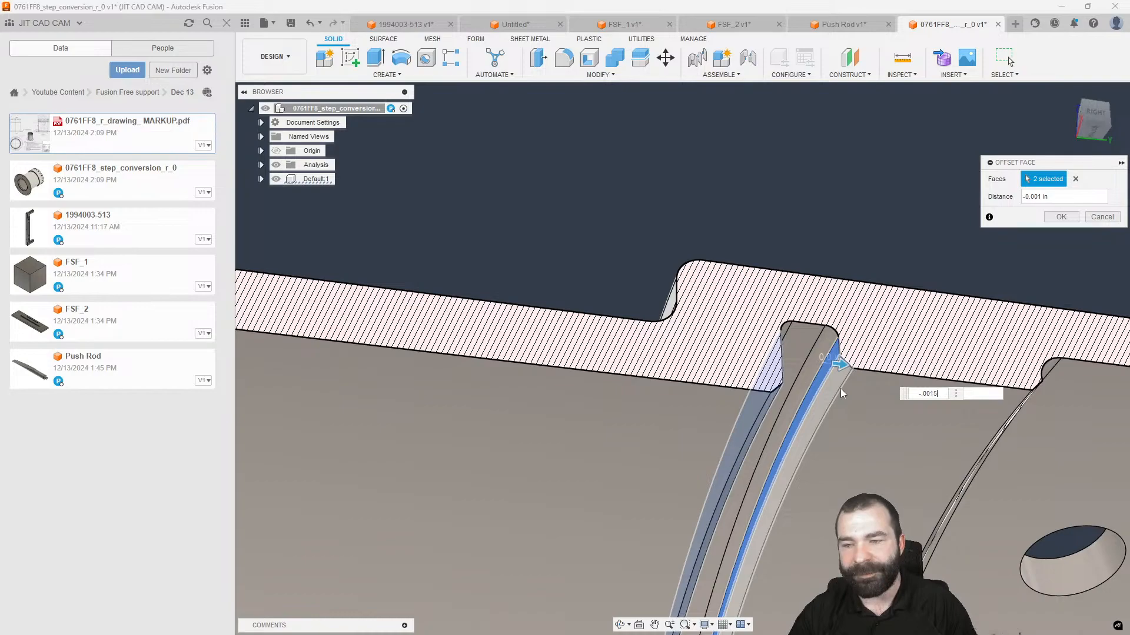
mouse_move(832, 355)
shift+middle_down()
mouse_move(781, 313)
mouse_move(827, 356)
shift+middle_up()
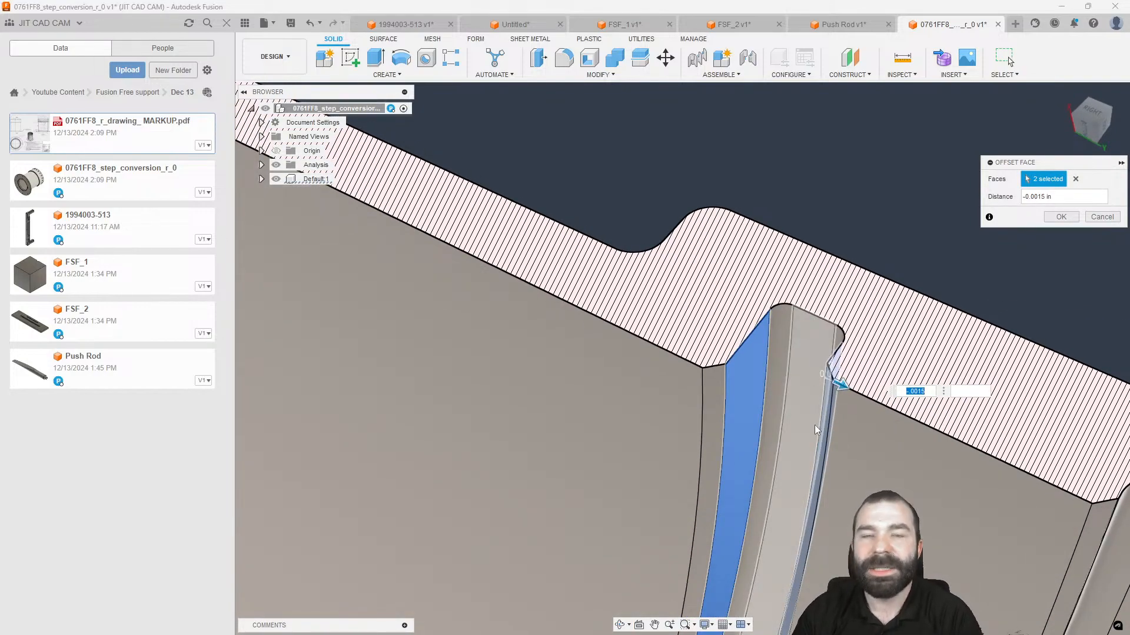
click(1090, 221)
scroll(586, 155, down, 1)
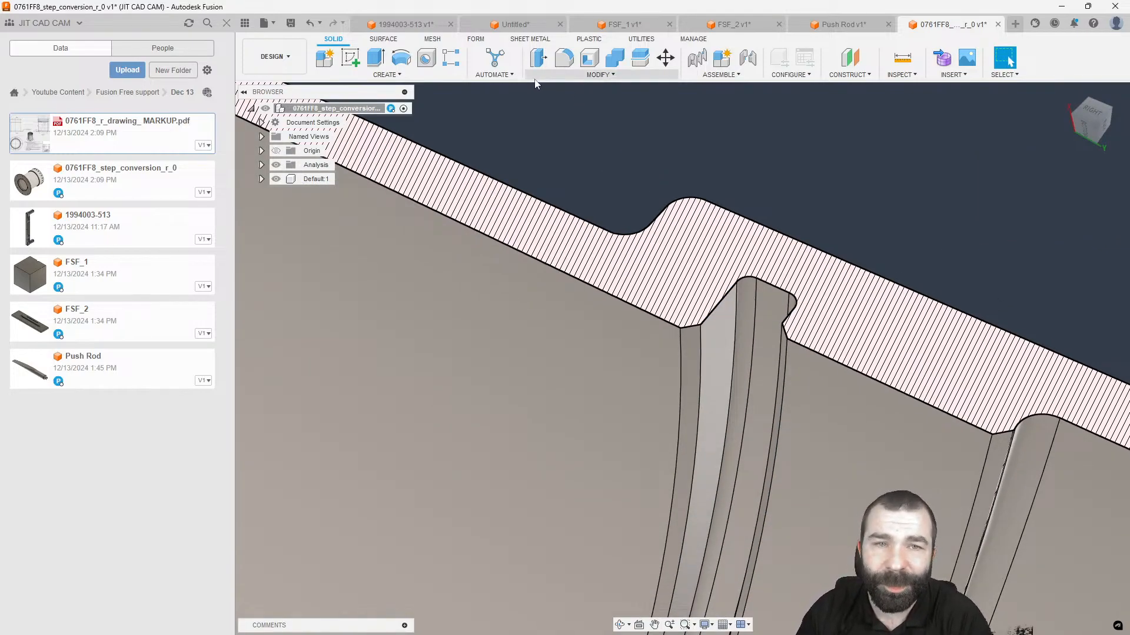
Move the internal groove's three flange-side wall faces by a Z distance of -0.003 in, using Move/Copy on faces.
click(665, 57)
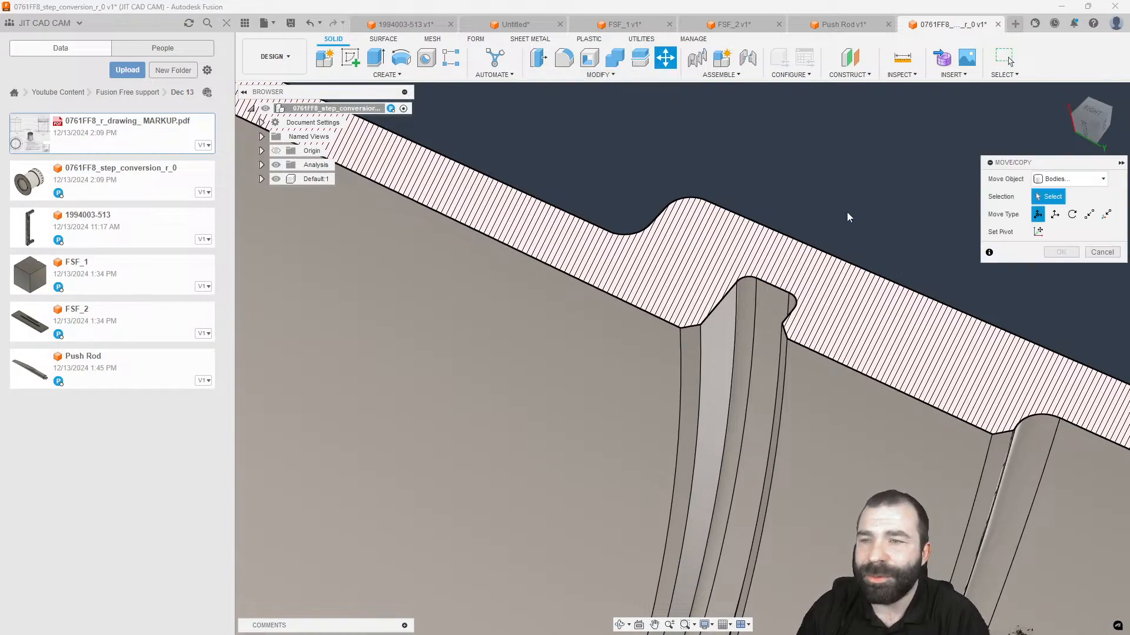
click(1068, 179)
click(1055, 217)
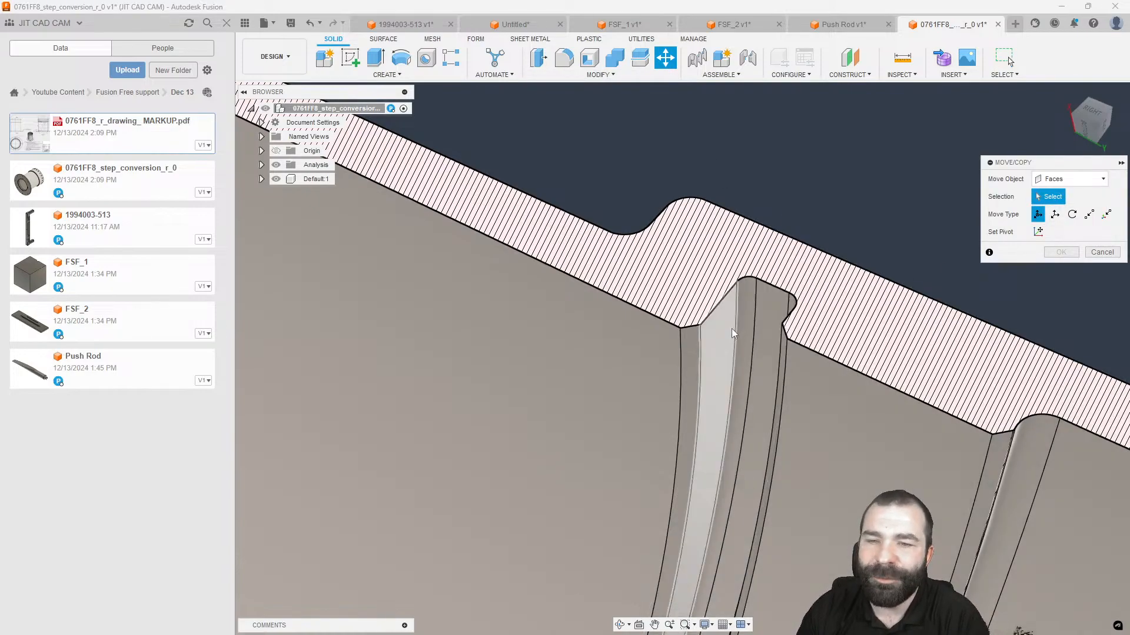
click(732, 328)
click(743, 314)
click(697, 361)
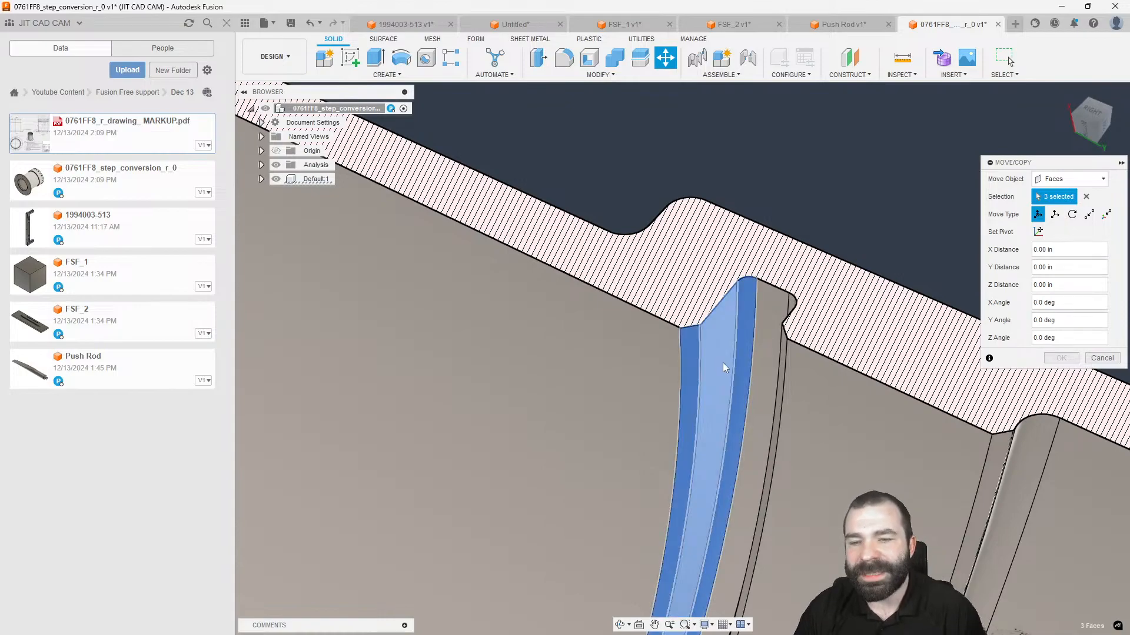
scroll(810, 190, down, 3)
scroll(845, 185, down, 3)
scroll(683, 412, up, 5)
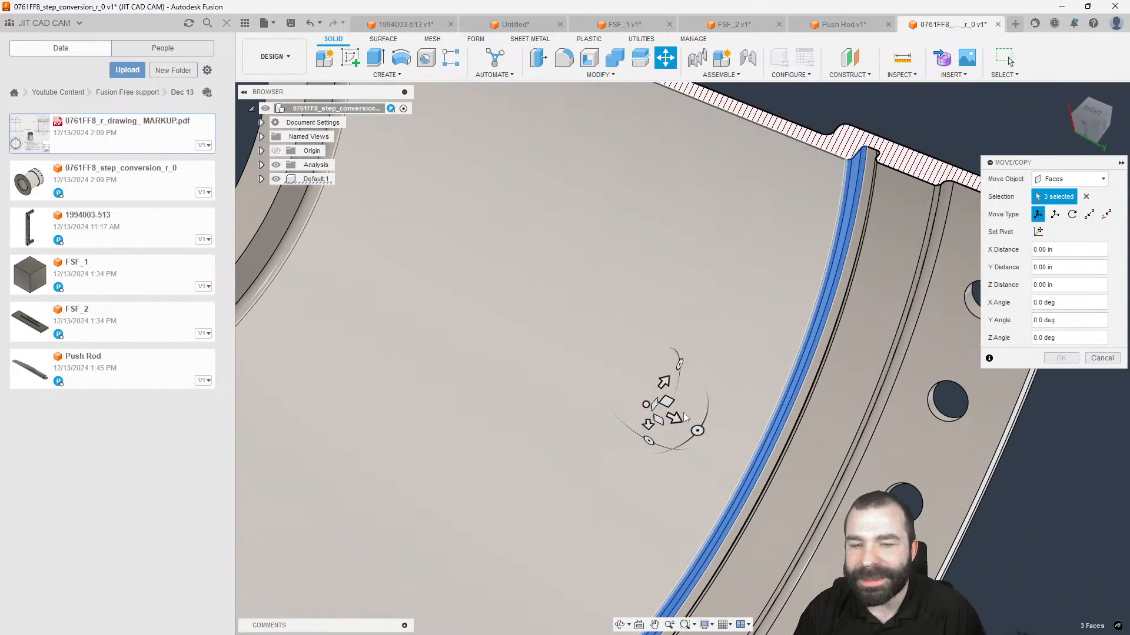
click(672, 416)
mouse_move(672, 416)
mouse_down()
mouse_move(661, 411)
mouse_move(676, 421)
mouse_up()
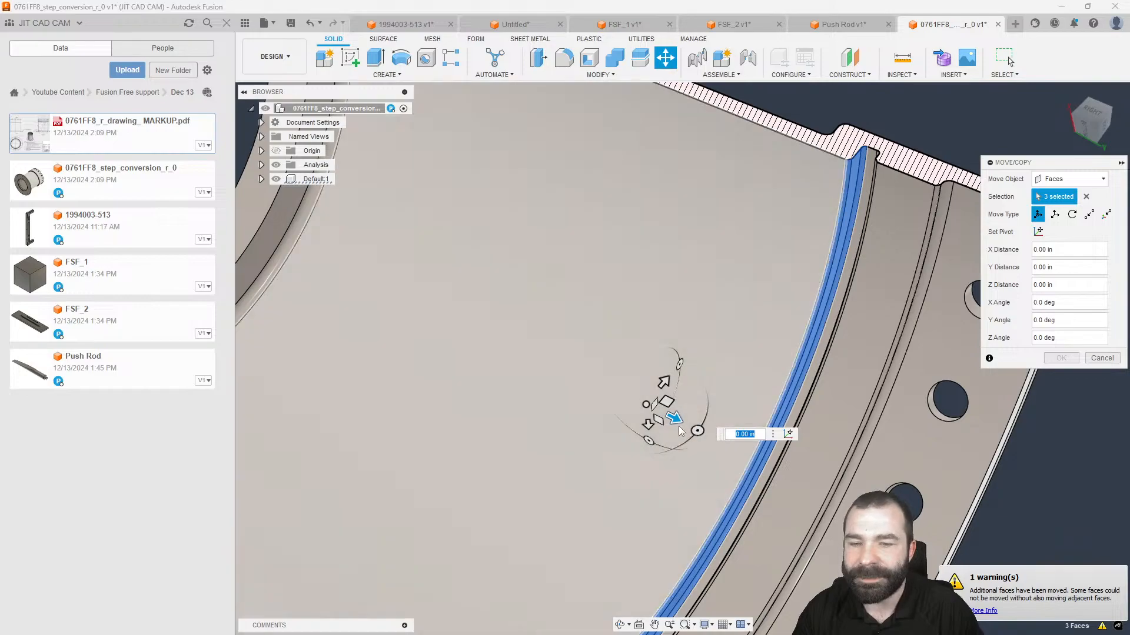
drag(676, 420, 662, 414)
click(1035, 284)
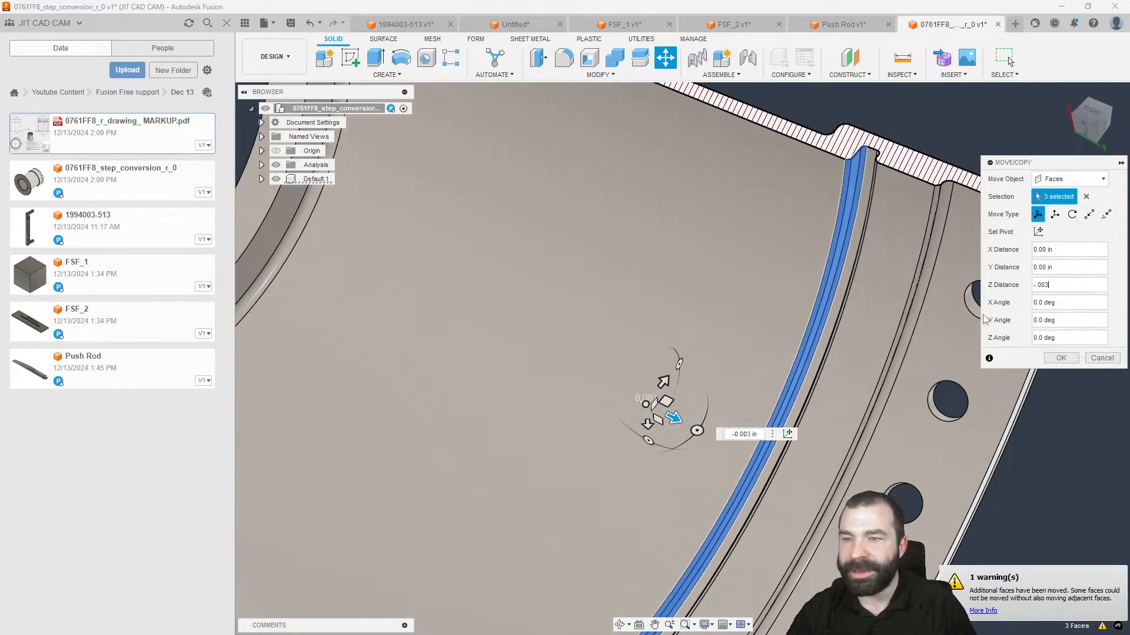
key(Return)
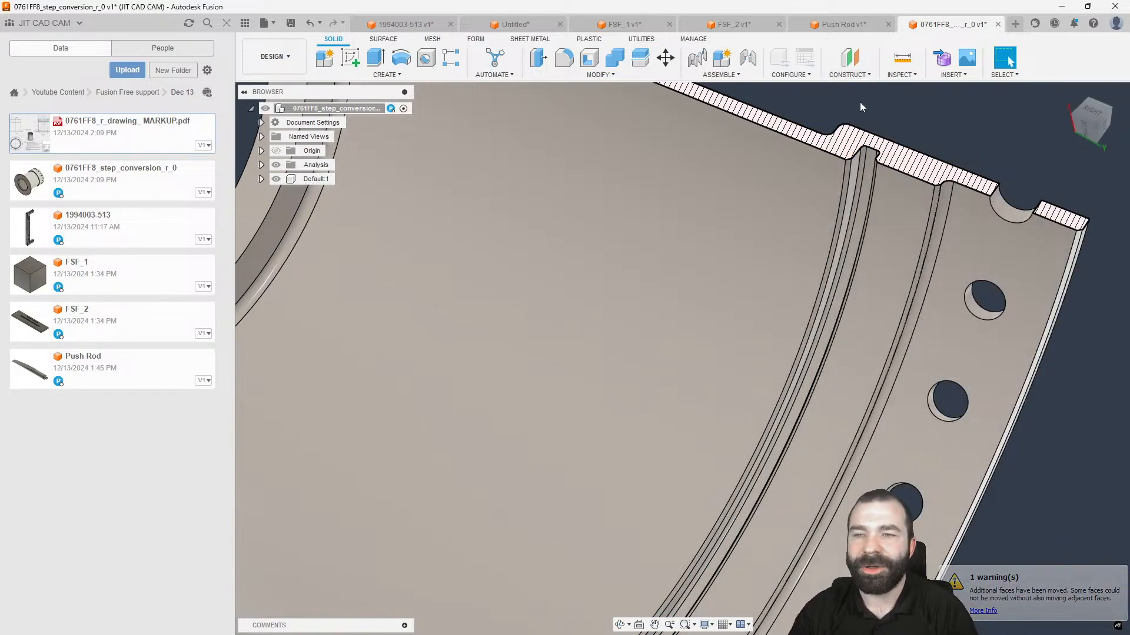
Measure the distance between the groove's flange-side wall and the opposite wall.
scroll(870, 161, up, 5)
scroll(871, 160, up, 3)
key(i)
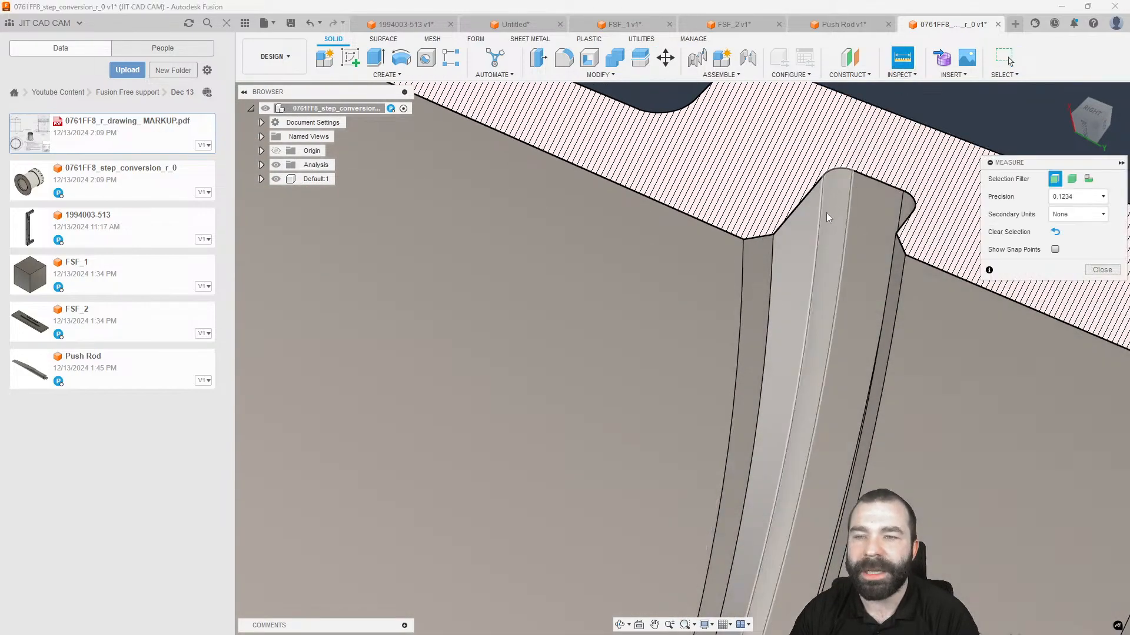
click(824, 231)
shift+middle_drag(825, 232, 912, 241)
click(935, 237)
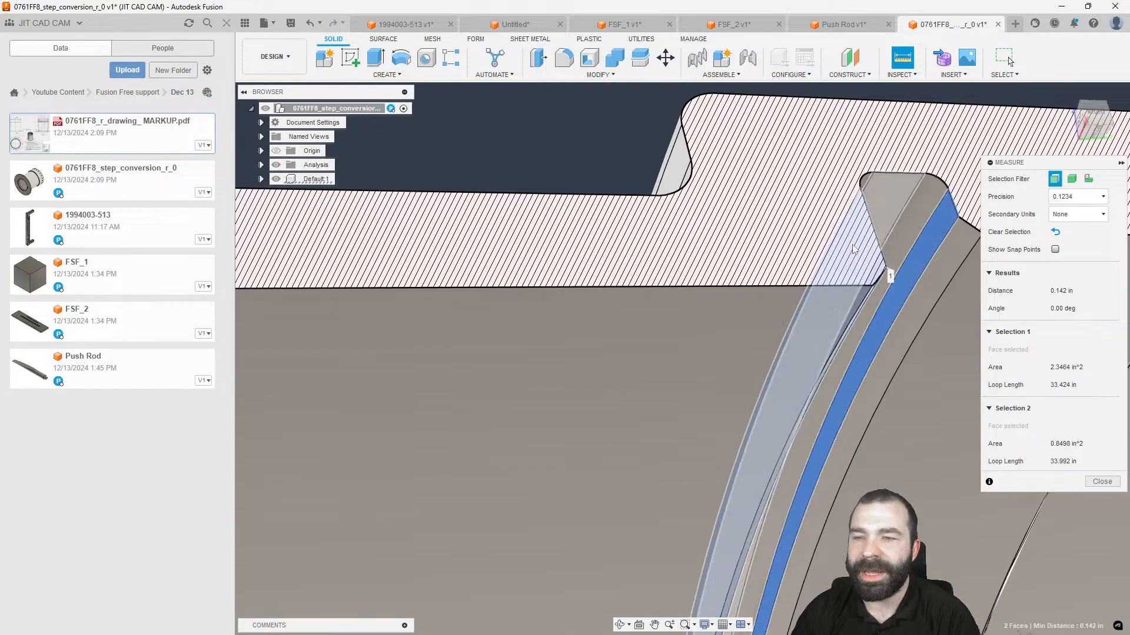
scroll(848, 252, down, 3)
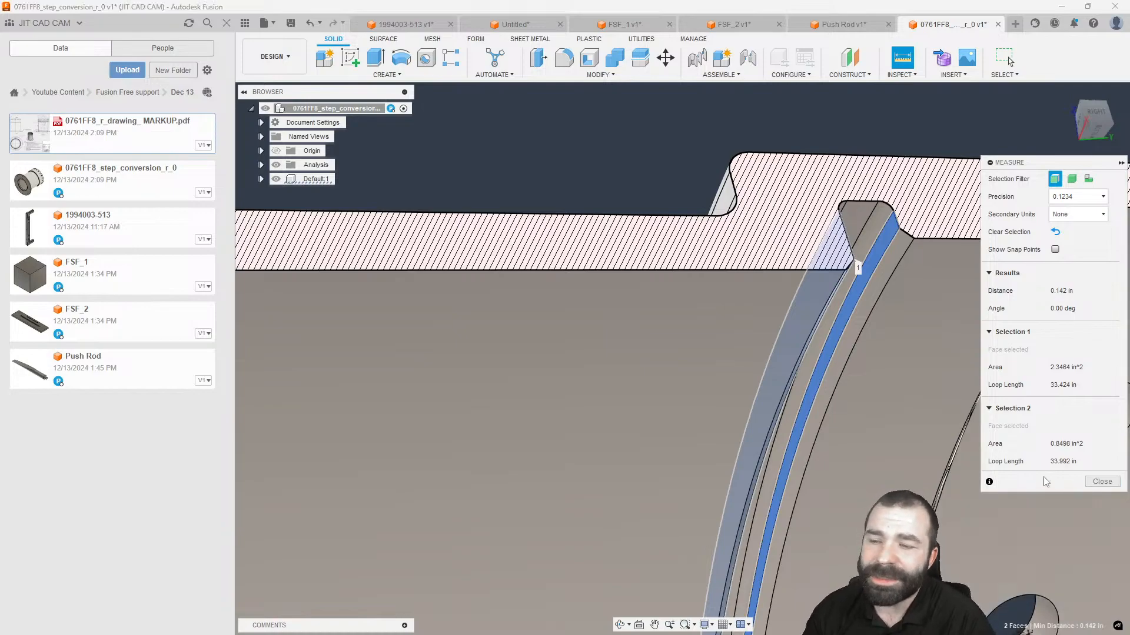
click(1103, 484)
Return to the Manufacture workspace, inspect the Groove1 operation's model contour option, and discard the edit.
click(274, 56)
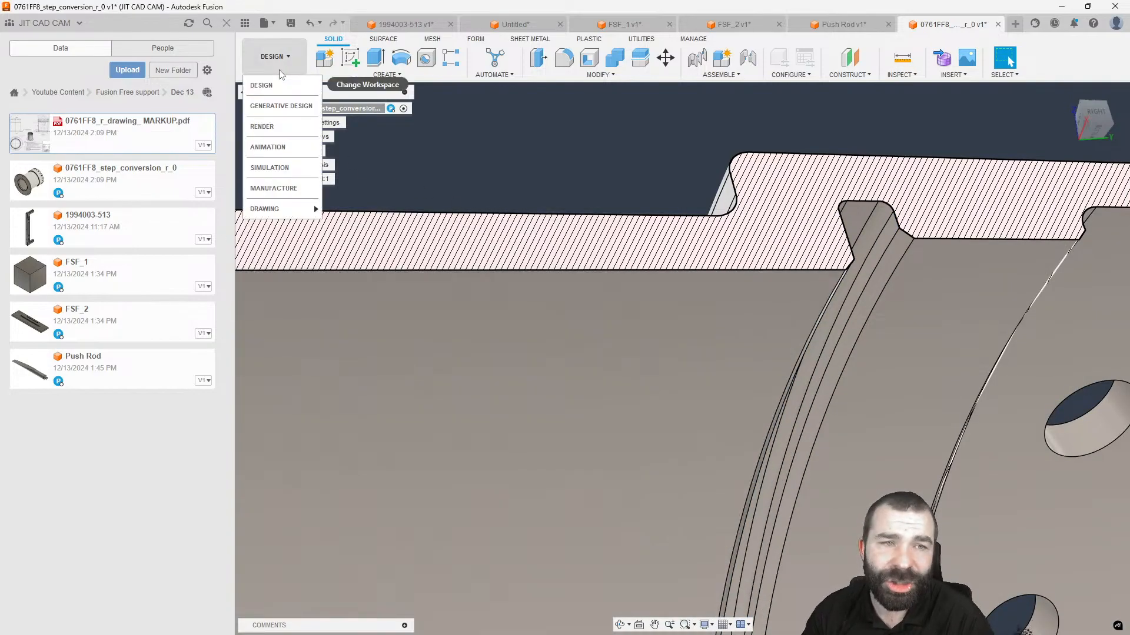
click(290, 187)
double_click(330, 222)
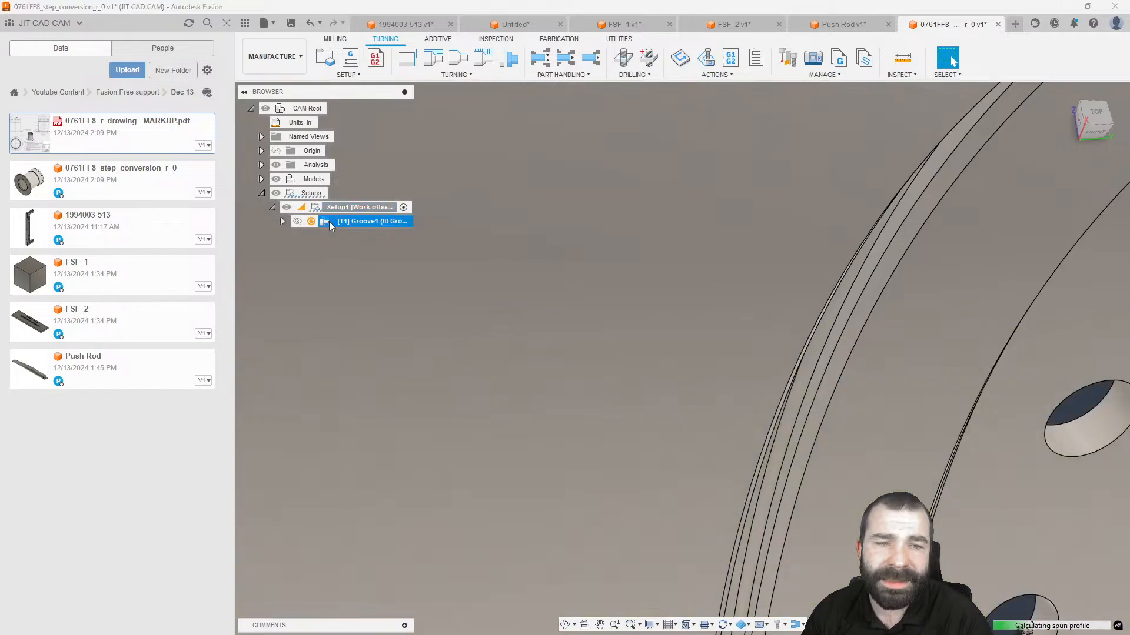
click(987, 180)
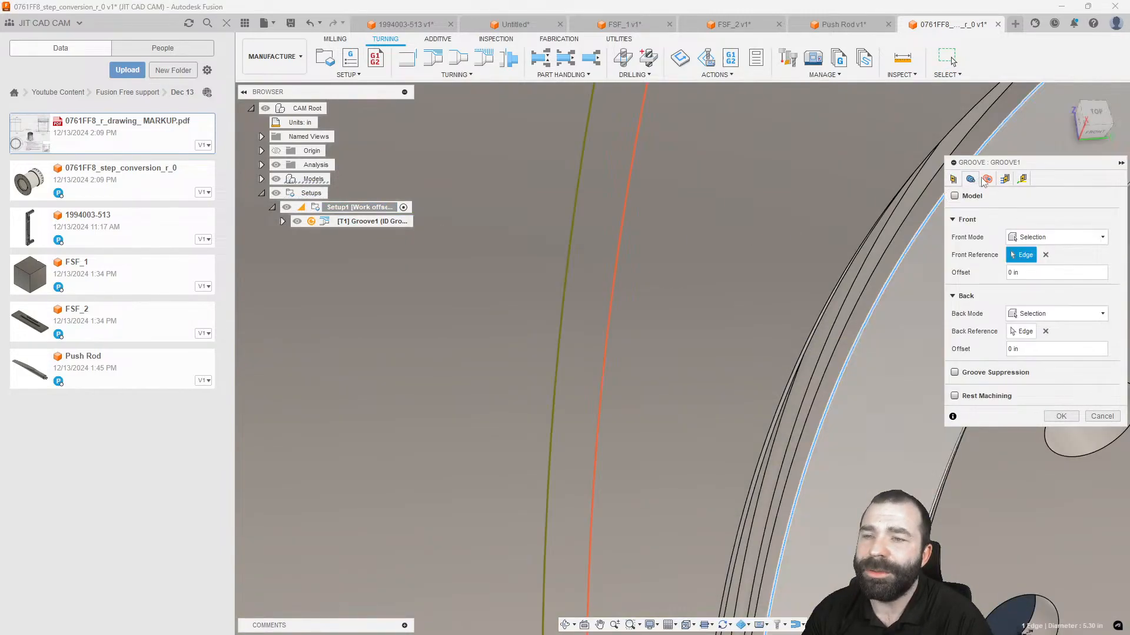
click(964, 201)
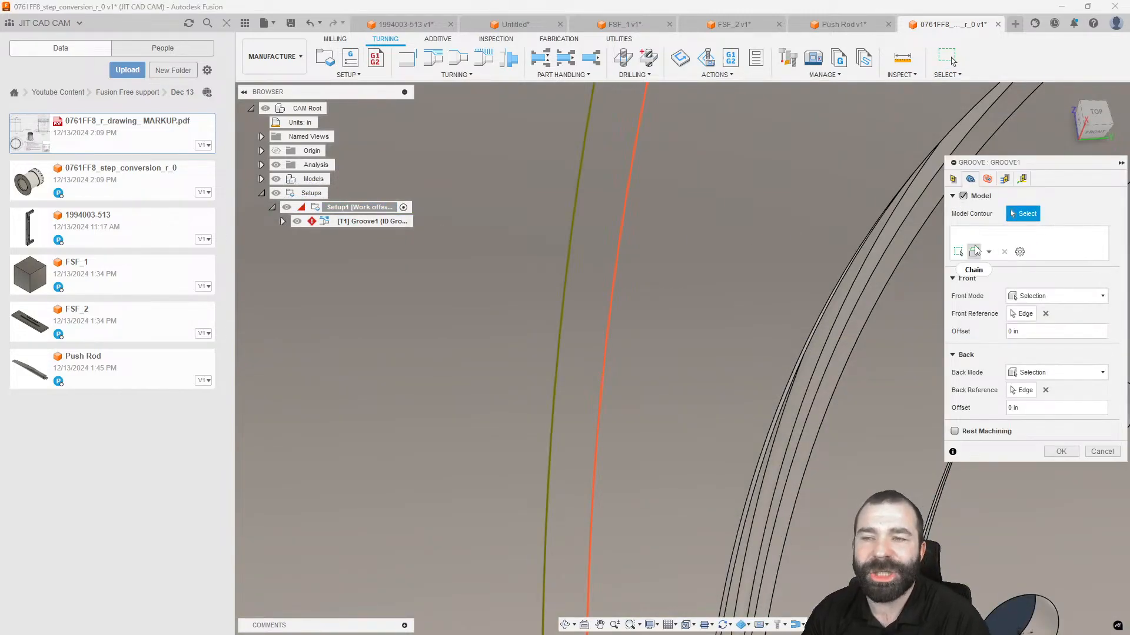
click(1101, 452)
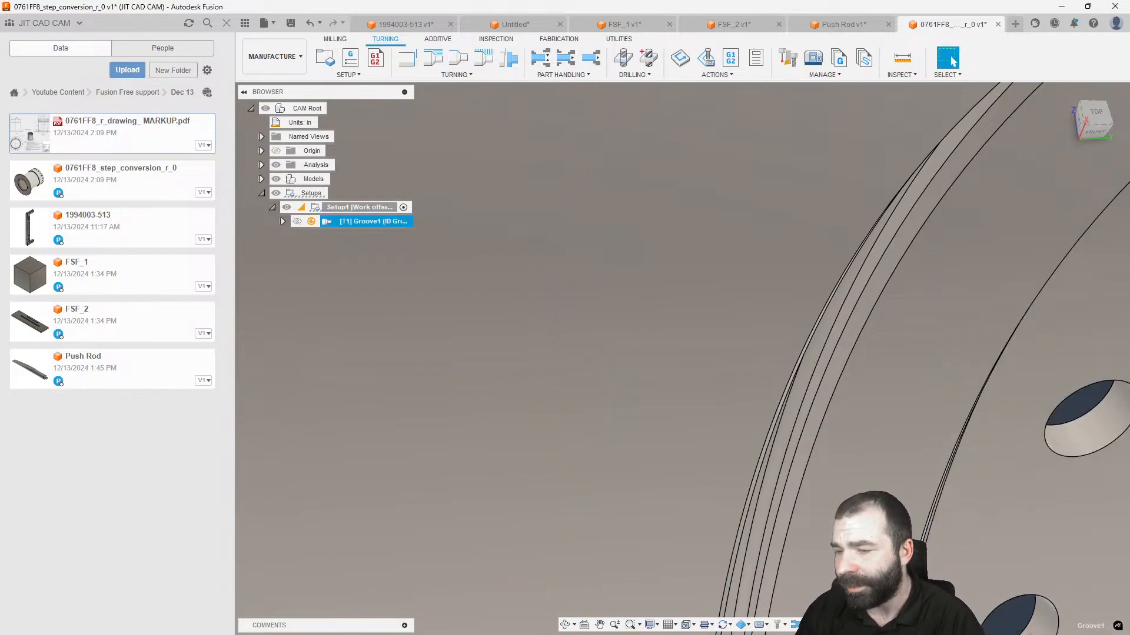
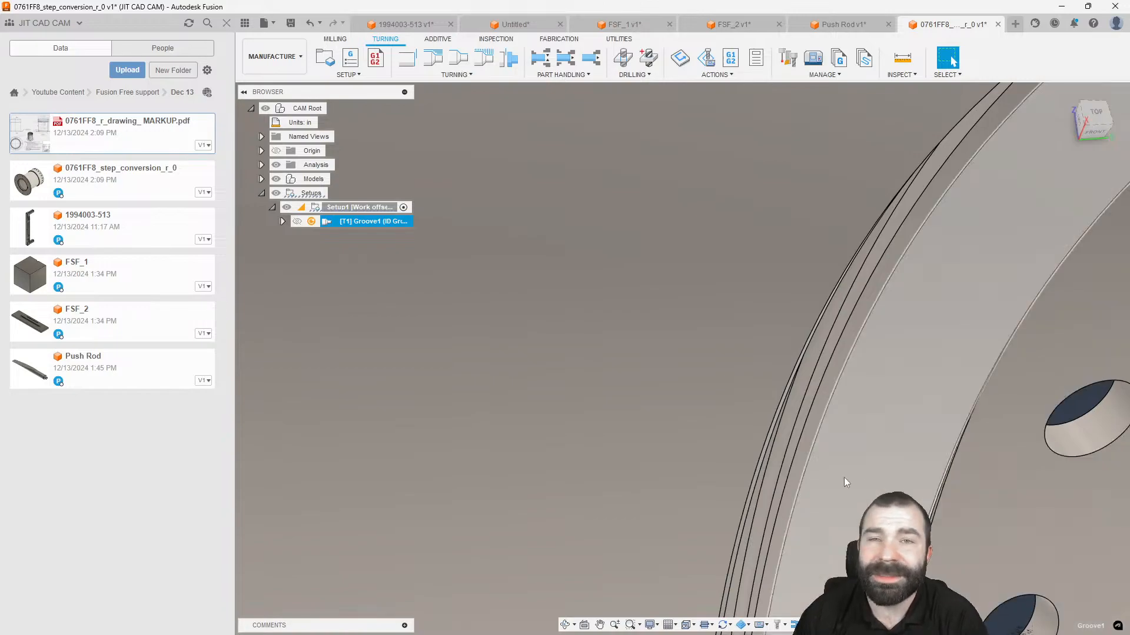
scroll(706, 379, down, 5)
scroll(729, 311, down, 6)
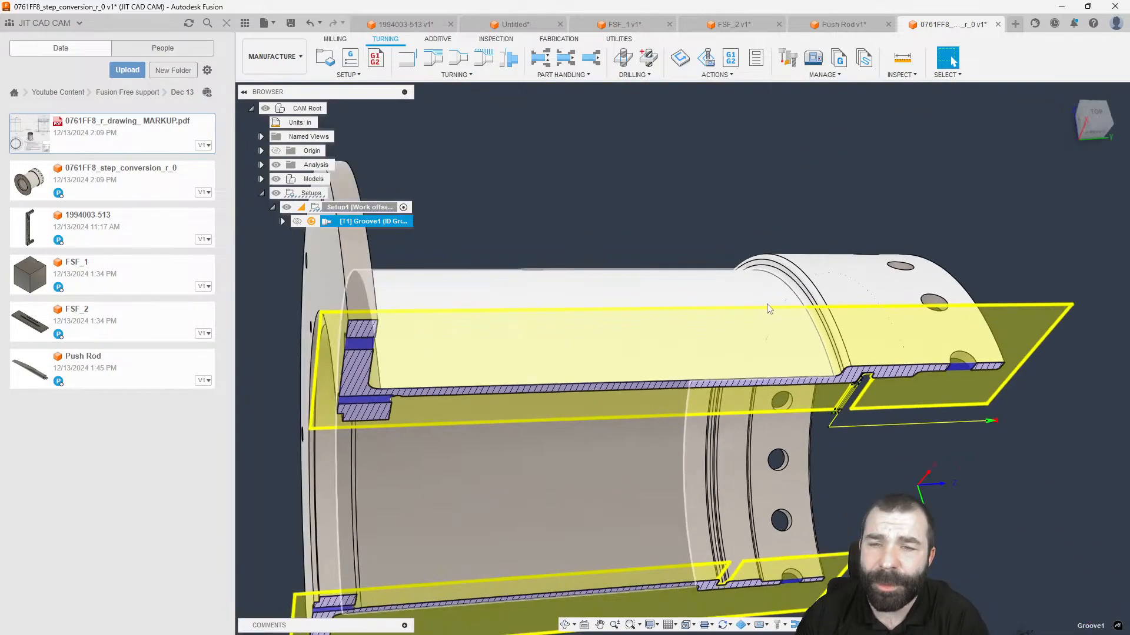
click(728, 181)
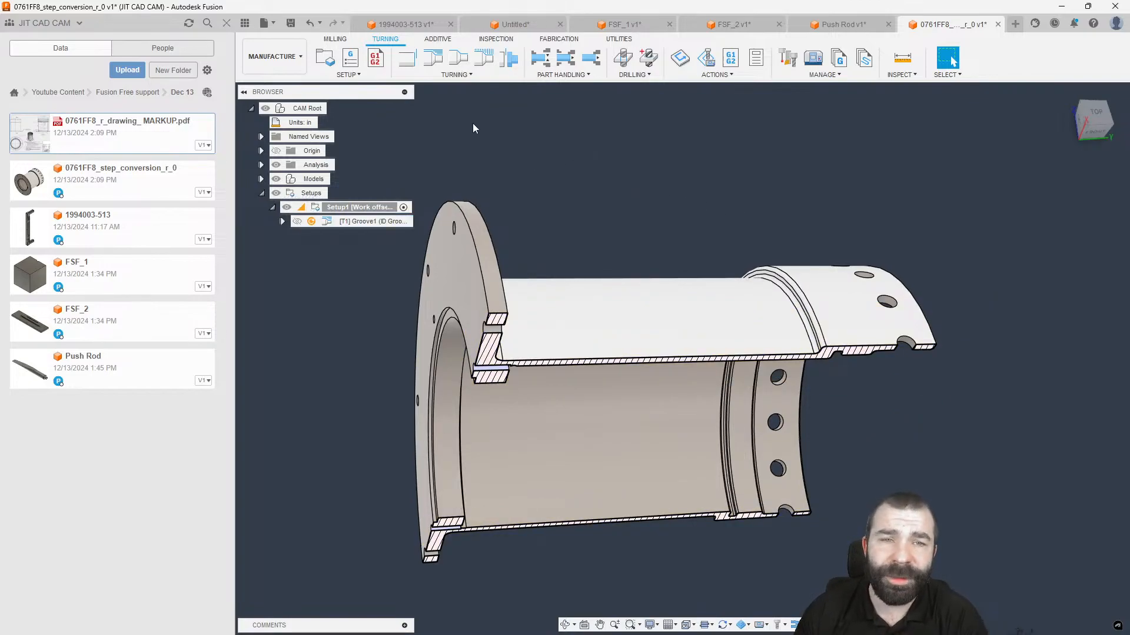
click(511, 24)
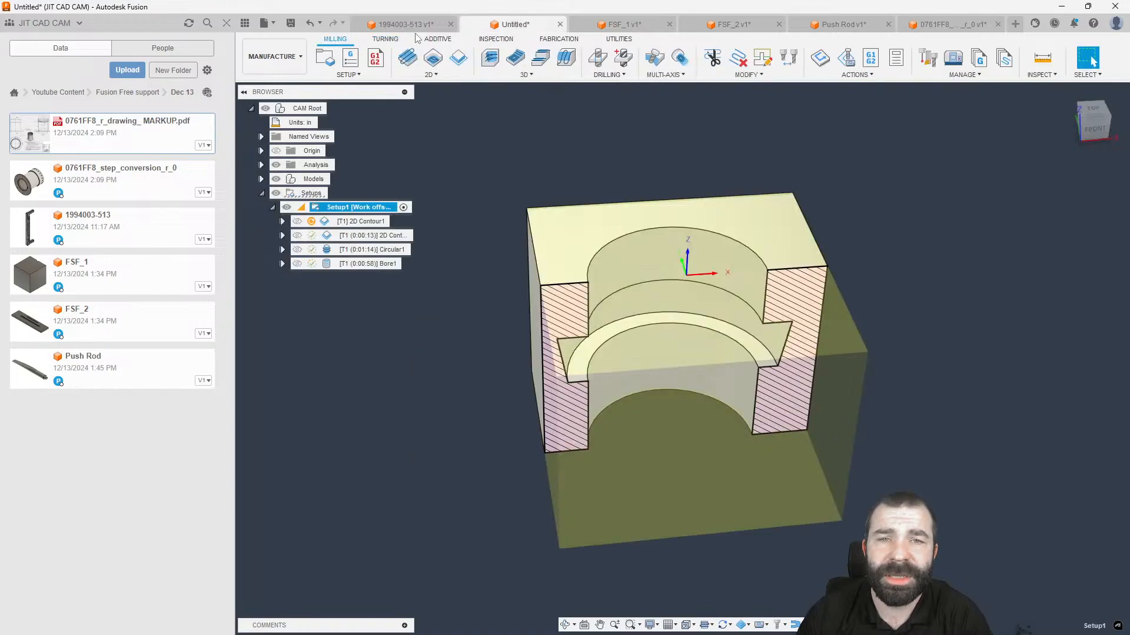
click(412, 24)
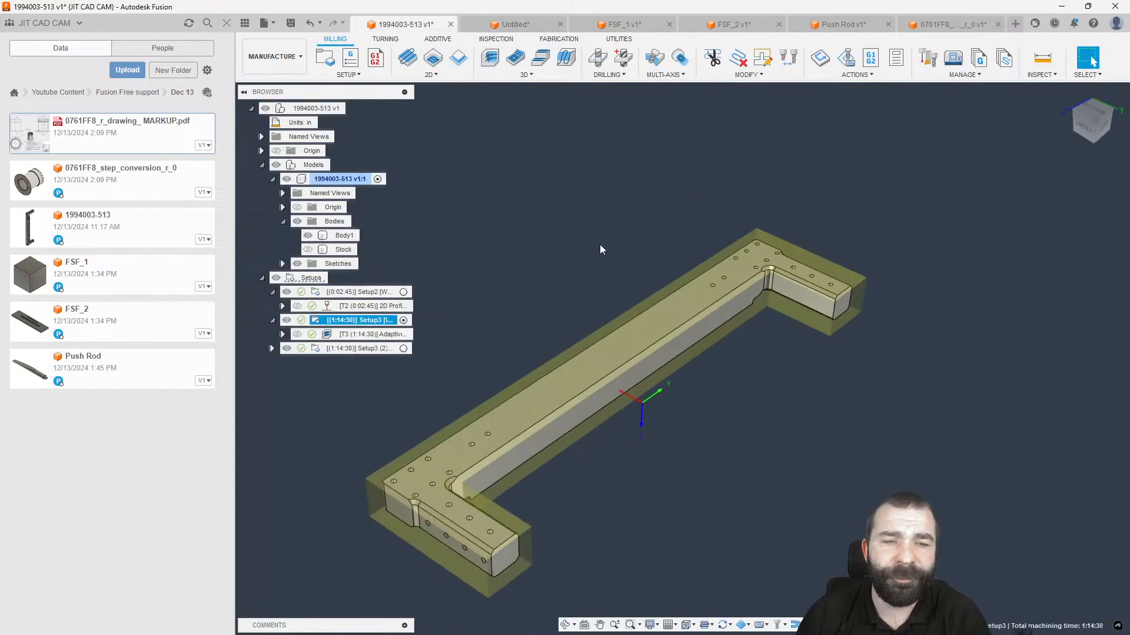
Create a 2D Contour operation in Setup3 along the lower edge of the bracket's near arm end.
shift+middle_drag(493, 321, 562, 310)
scroll(858, 309, down, 1)
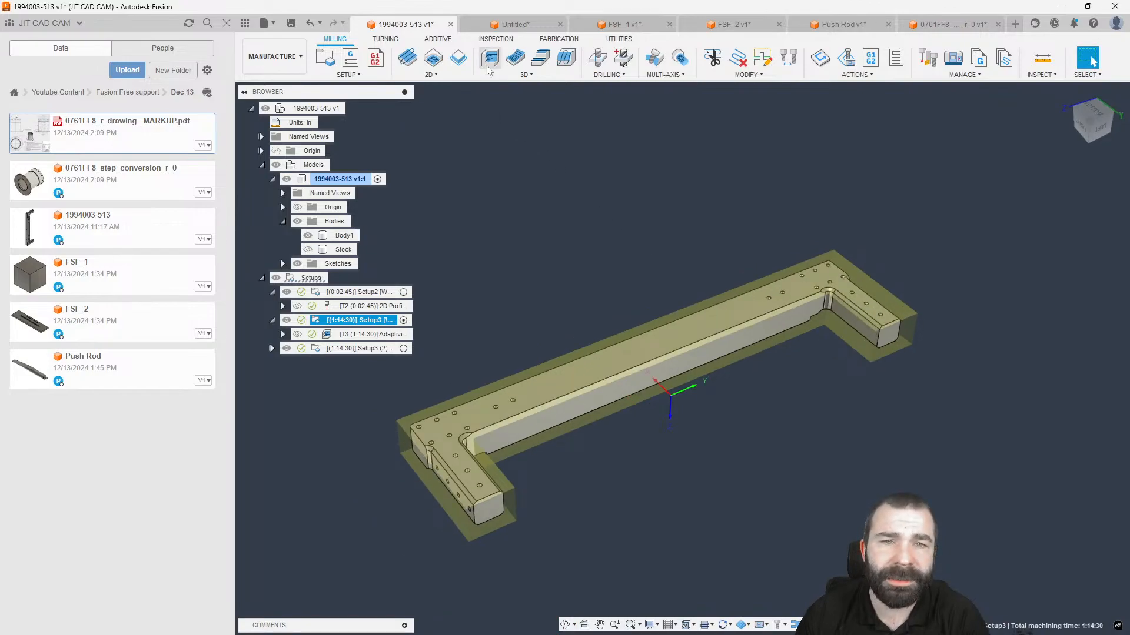
click(457, 59)
click(500, 527)
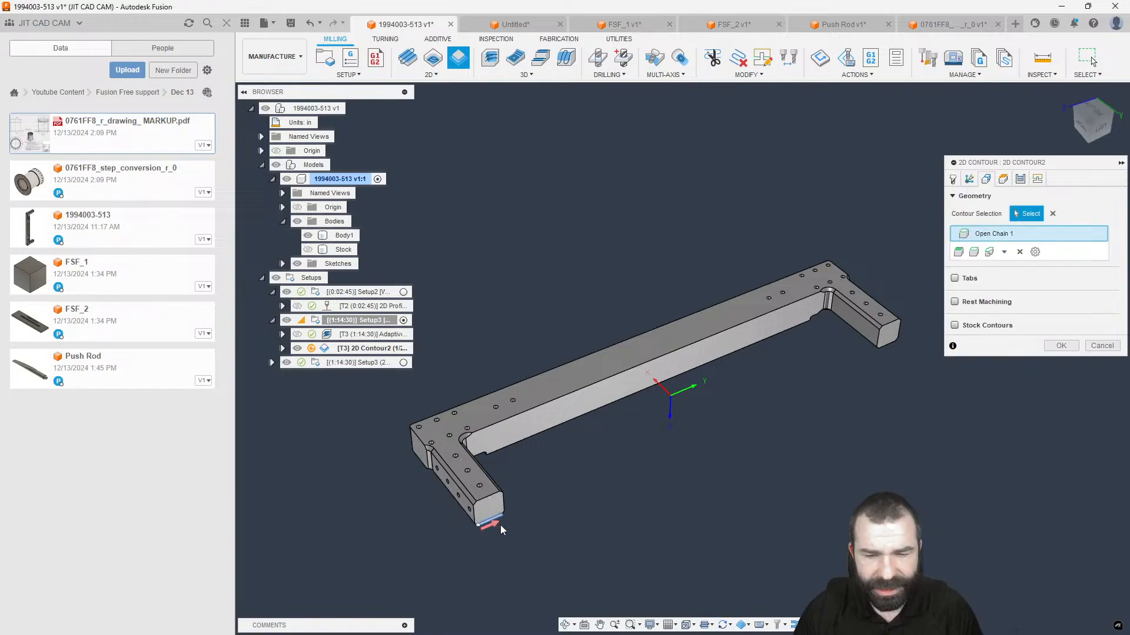
click(1061, 346)
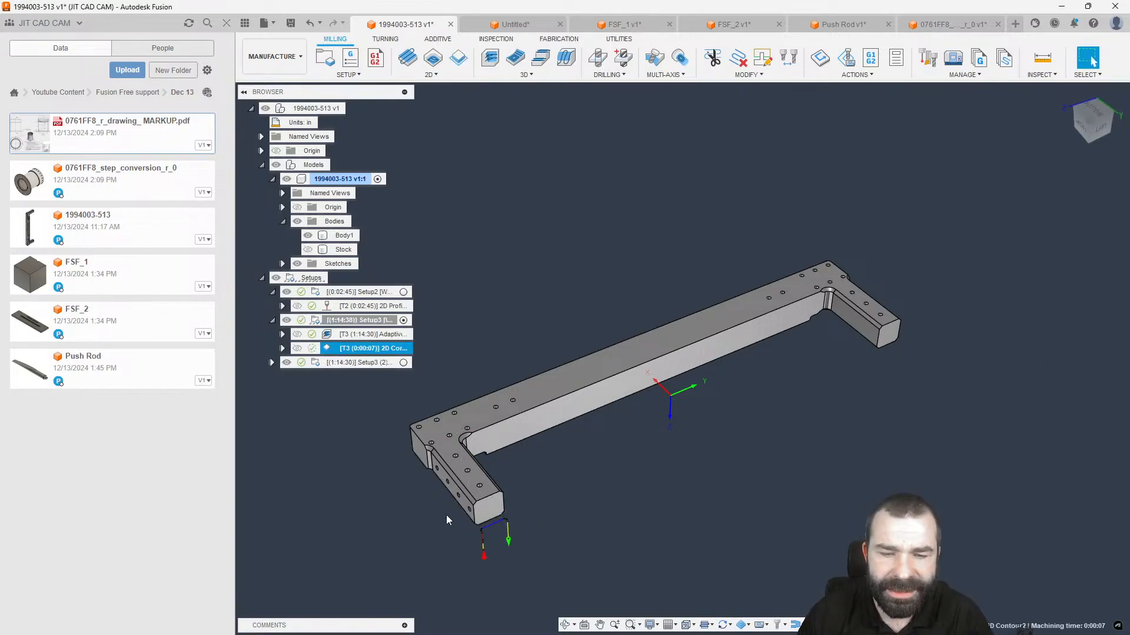
shift+middle_drag(525, 479, 439, 215)
double_click(331, 353)
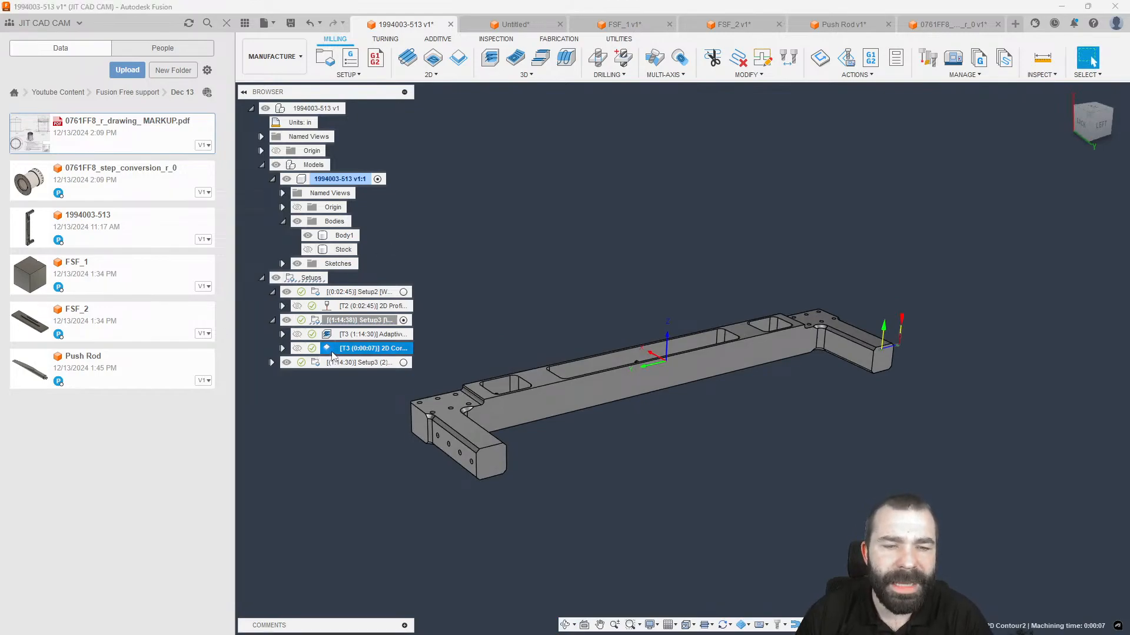
key(Escape)
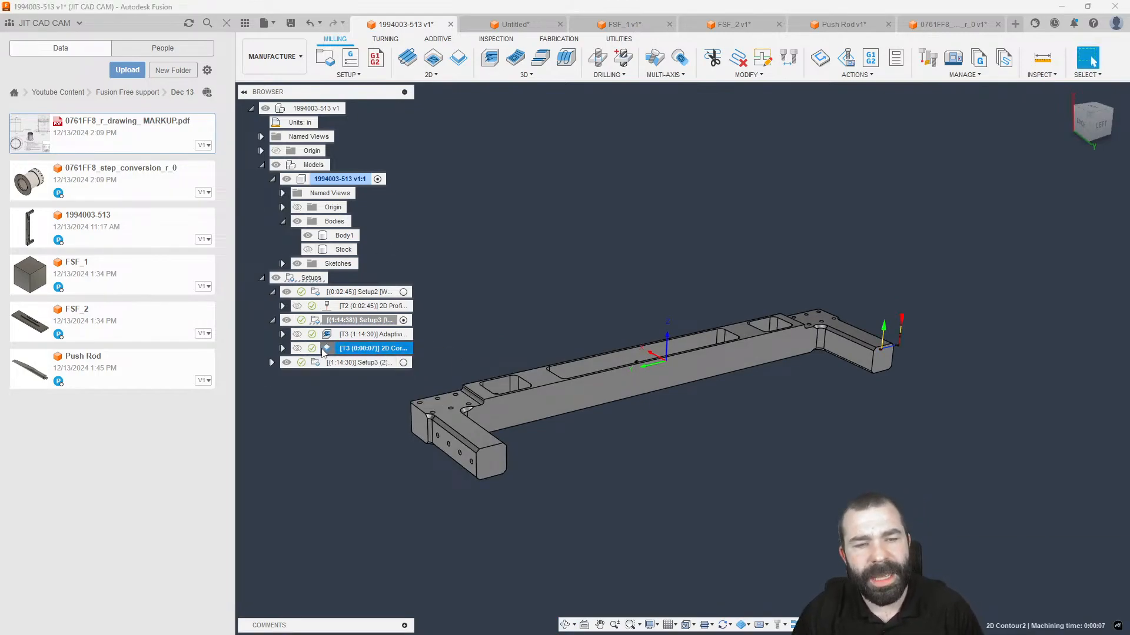
right_click(331, 348)
click(349, 8)
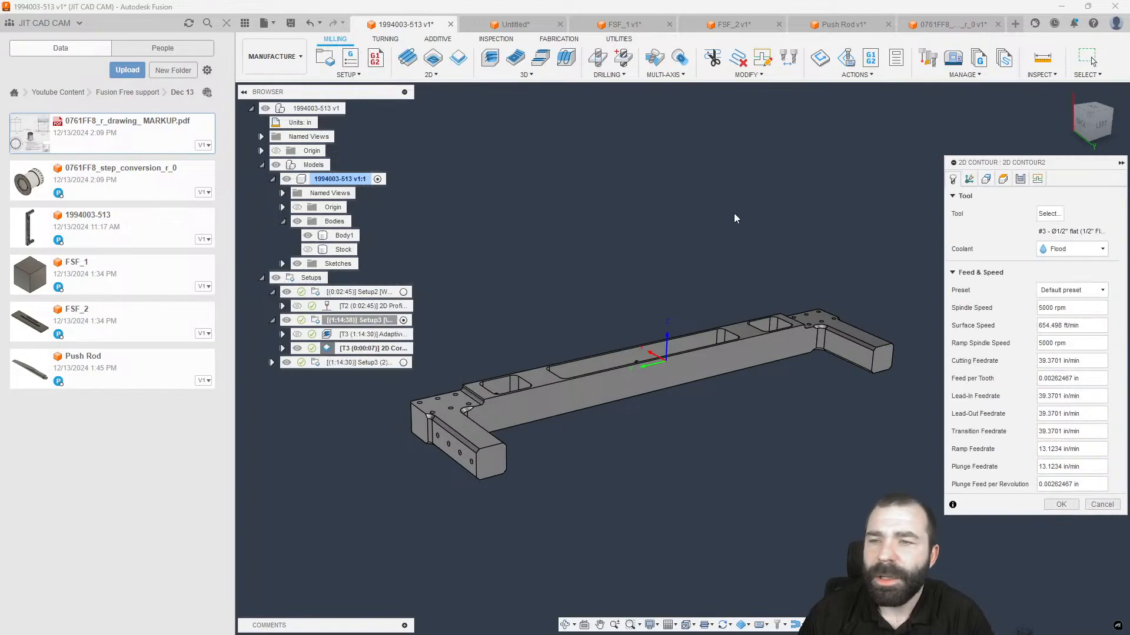
key(Escape)
Enable Break control in the post processor settings of the 2D Contour operation's 1/2" Flat Endmill and accept the tool edit.
right_click(327, 350)
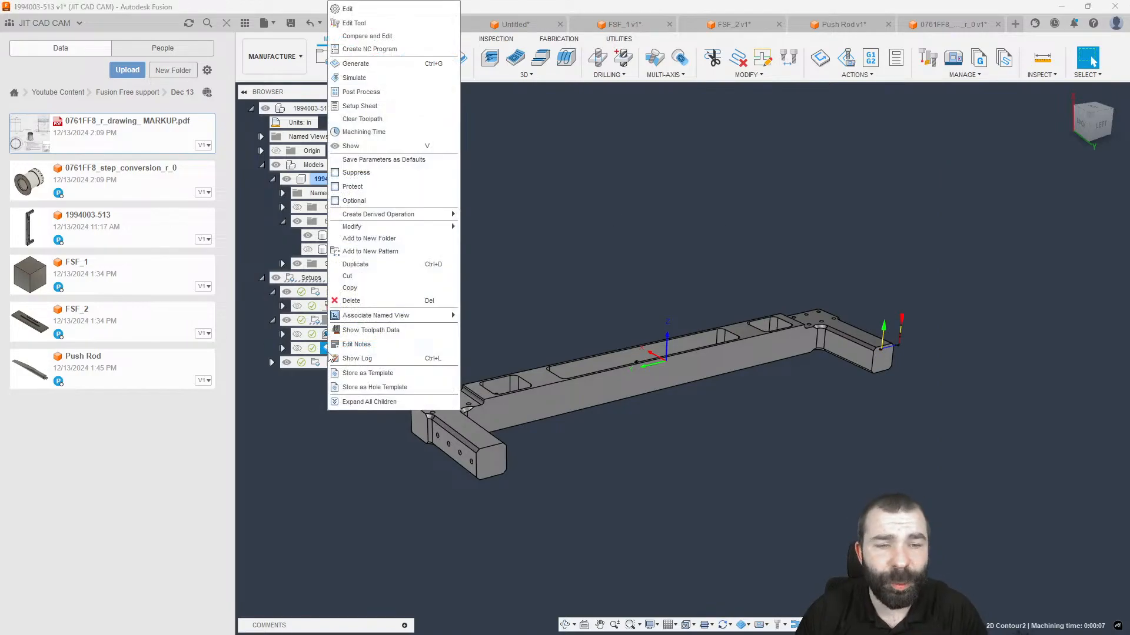
click(356, 29)
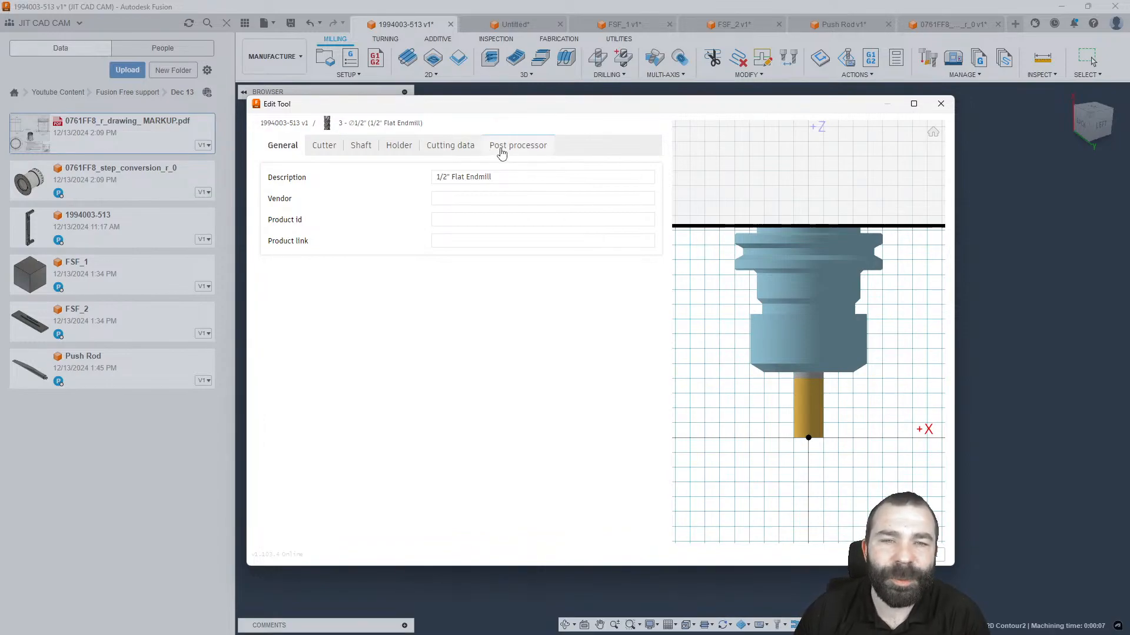
click(501, 148)
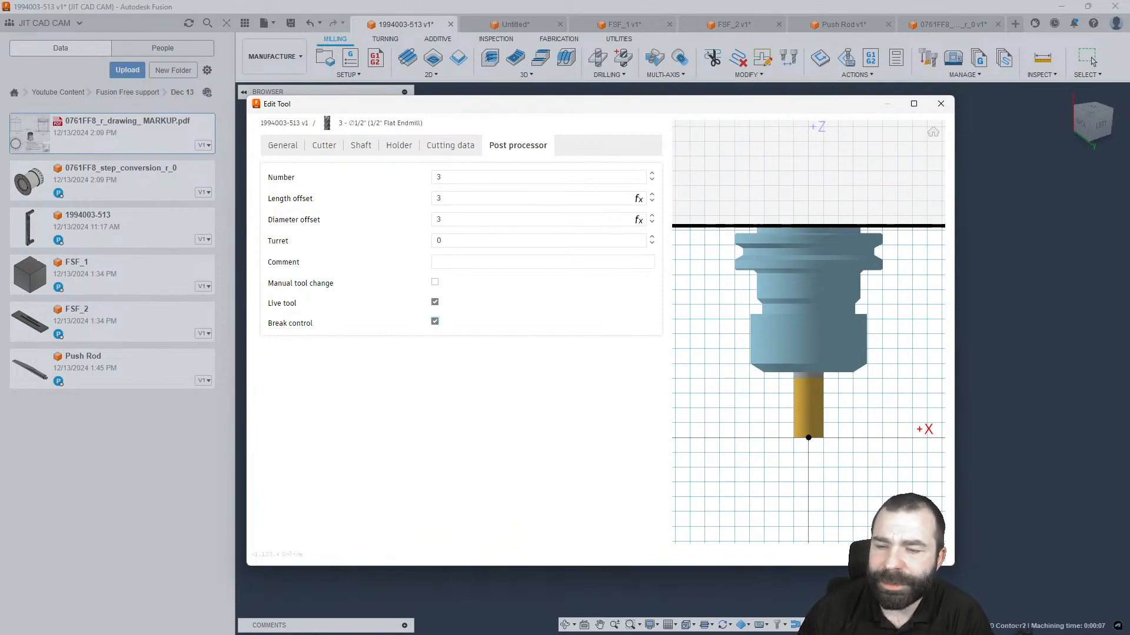
click(888, 554)
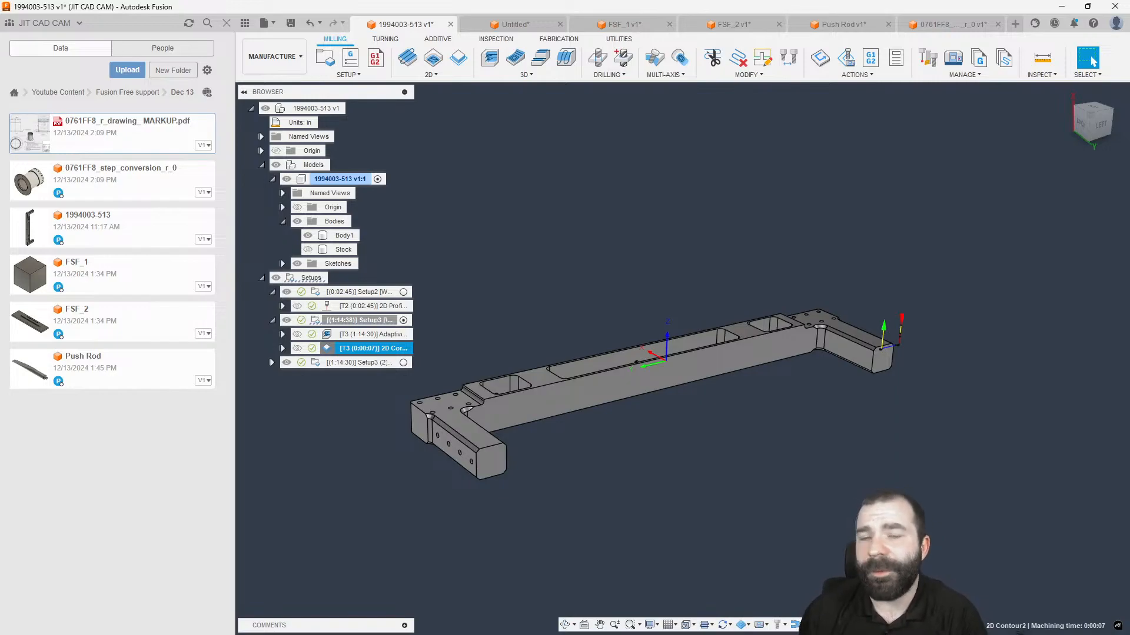
Start post-processing the 2D Contour and choose the haas next generation.cps post from the local Older Post folder.
right_click(348, 349)
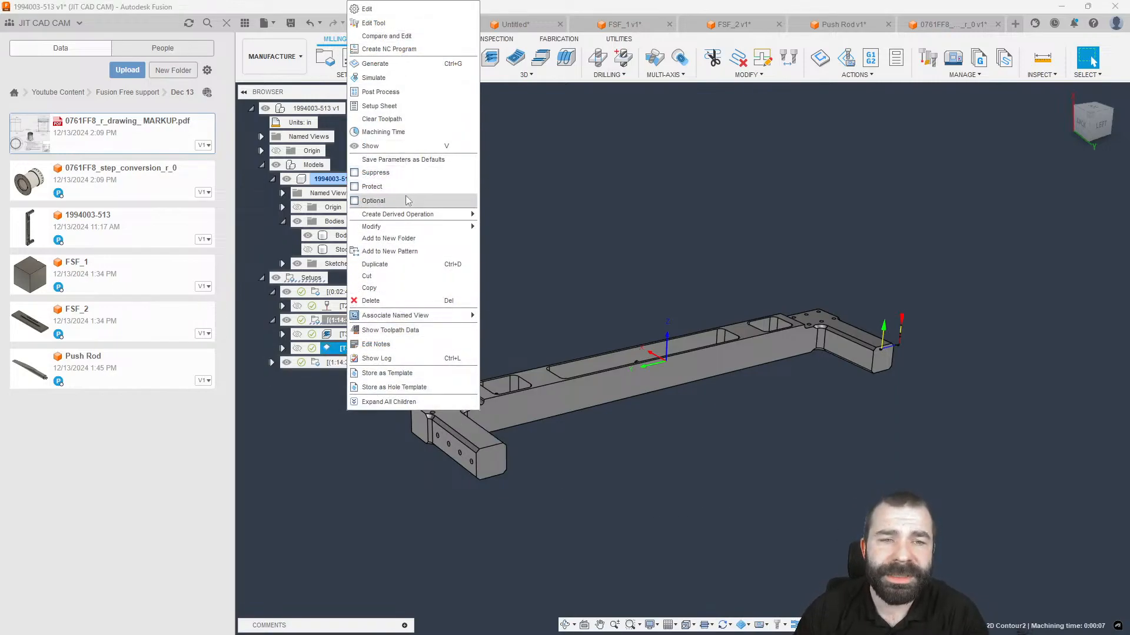
click(379, 92)
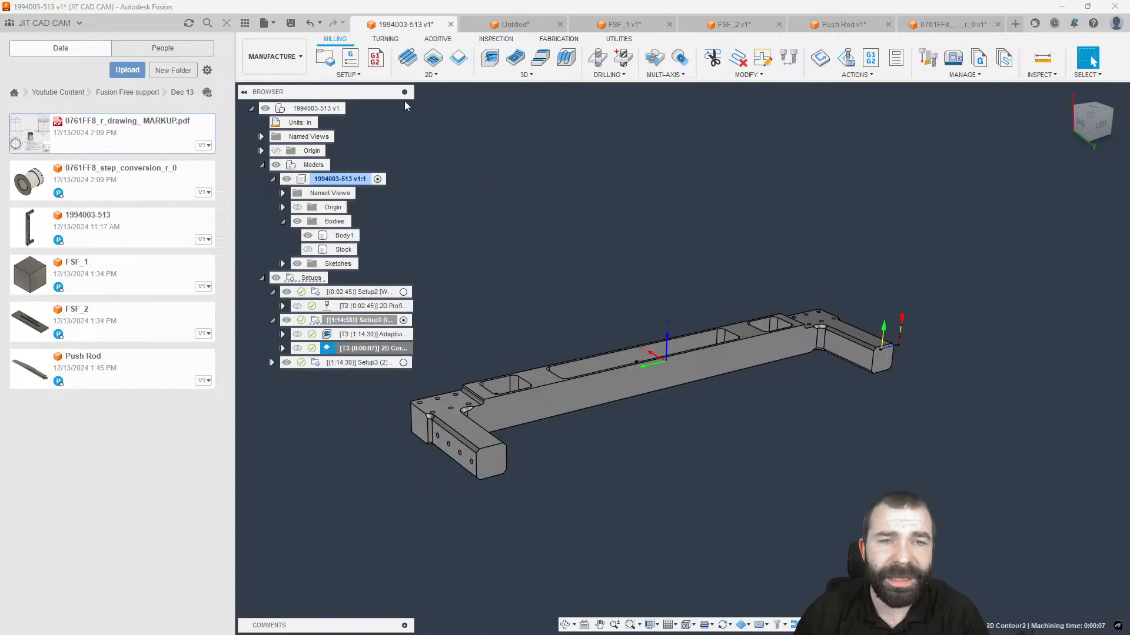
click(489, 166)
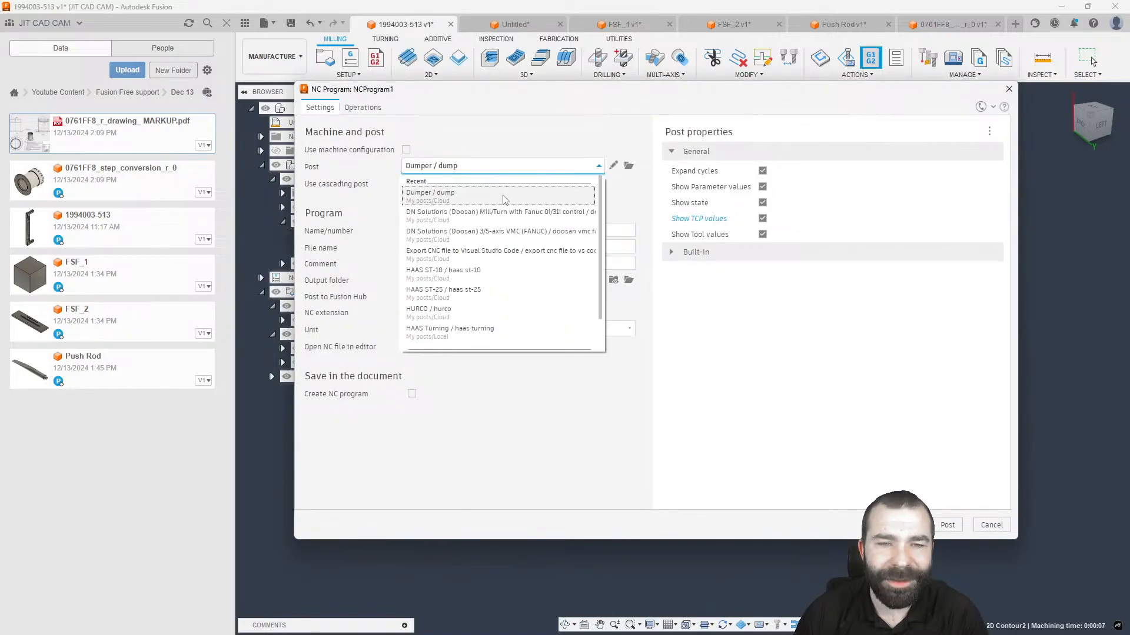
scroll(490, 312, down, 1)
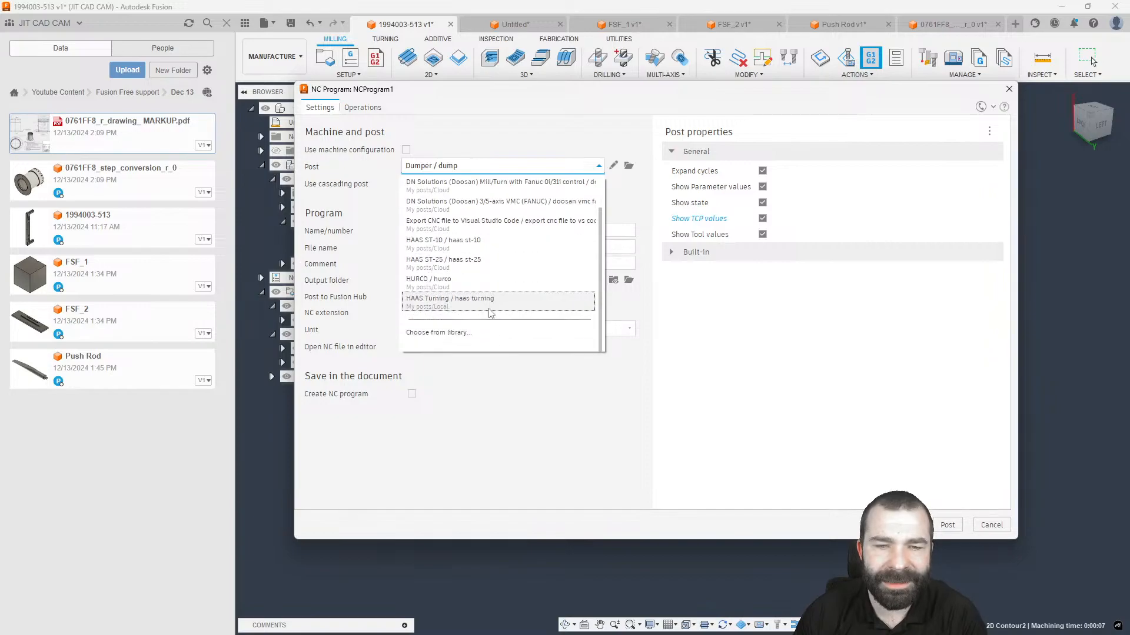
scroll(493, 323, up, 1)
scroll(465, 330, down, 1)
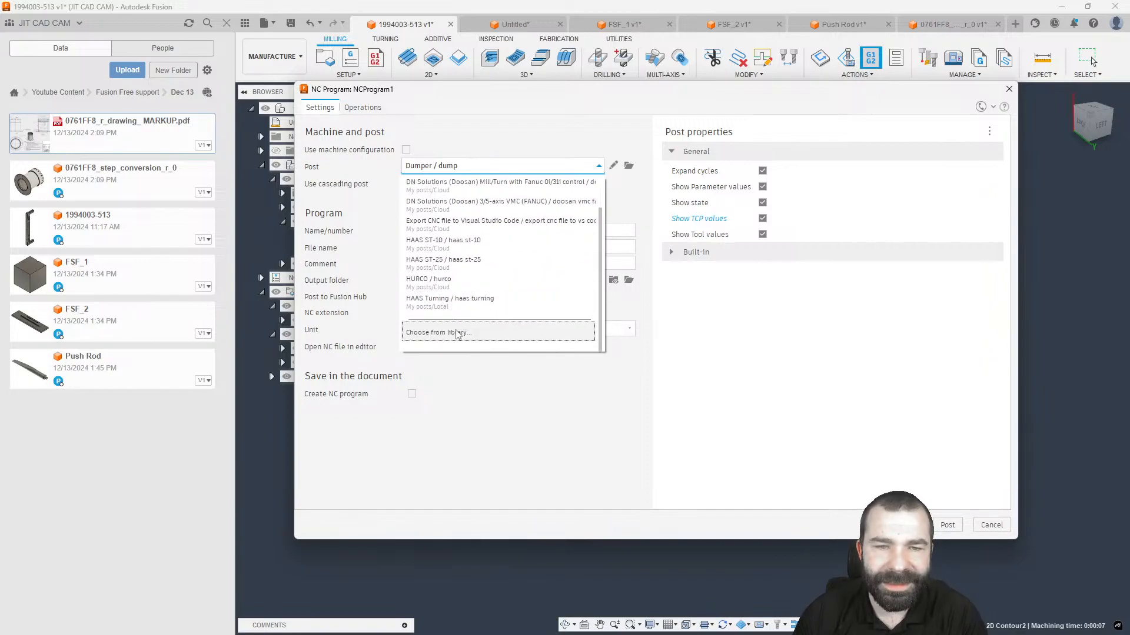
click(443, 338)
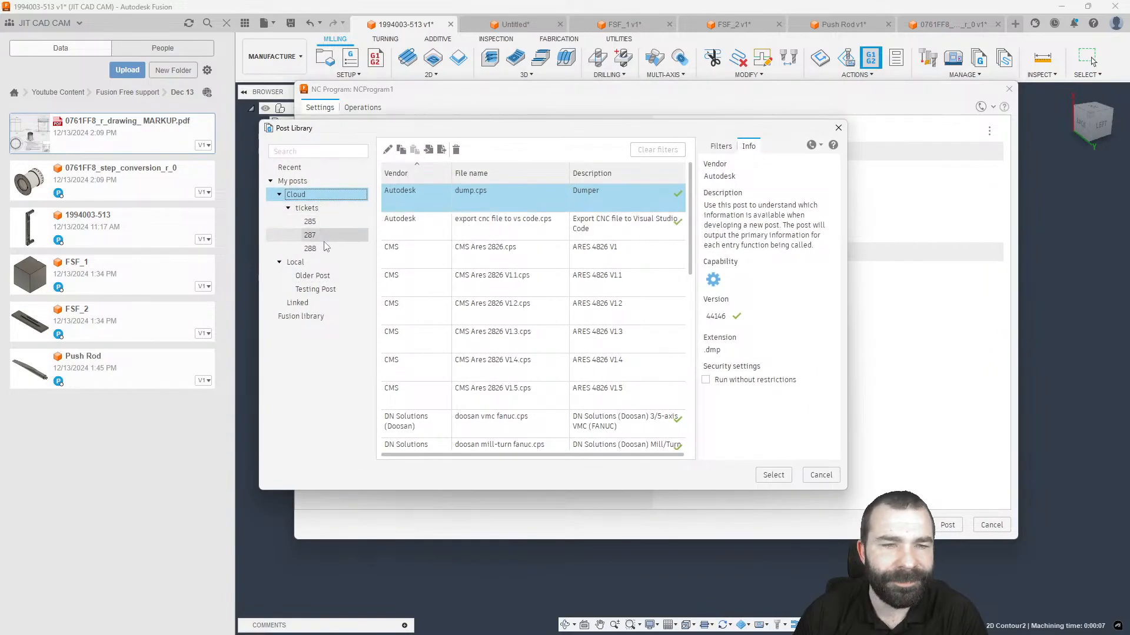
click(328, 275)
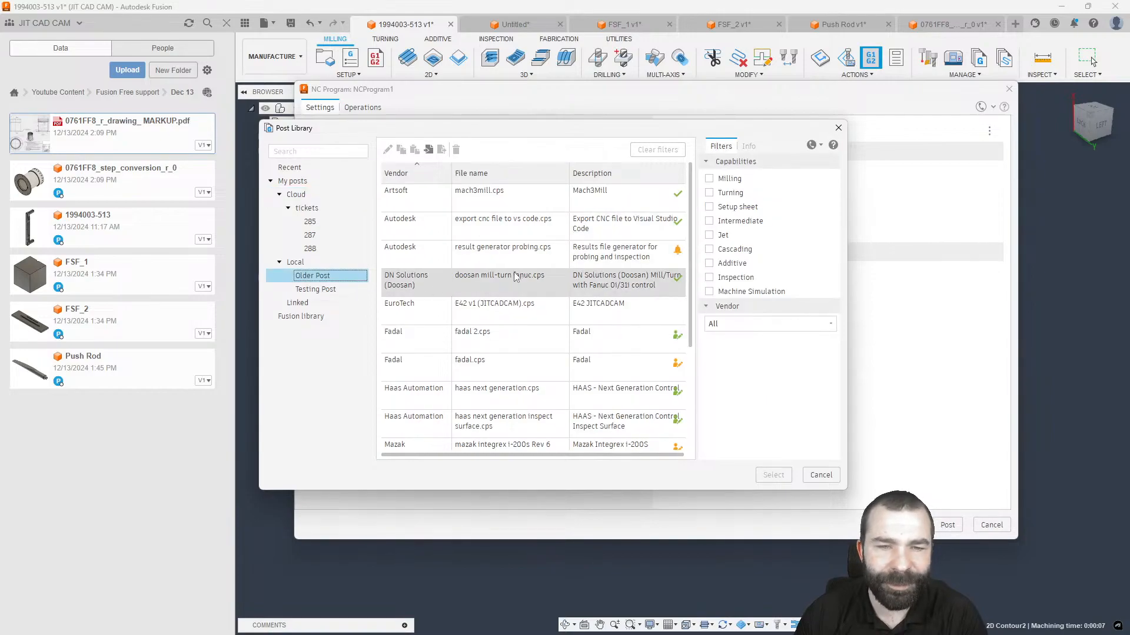
scroll(527, 335, down, 2)
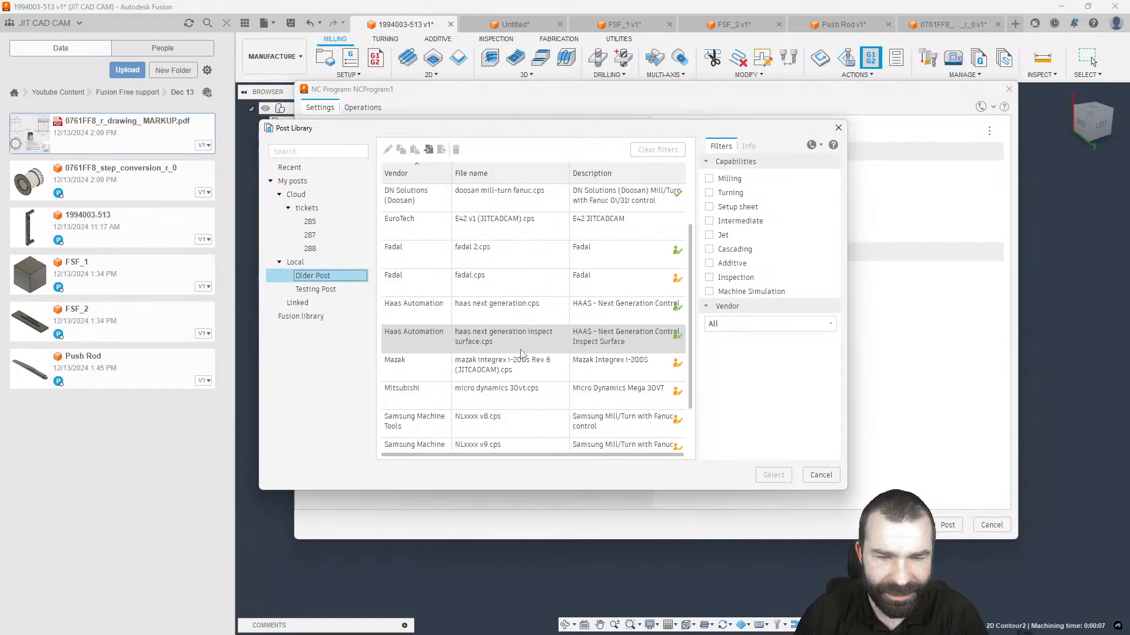
click(508, 310)
click(773, 475)
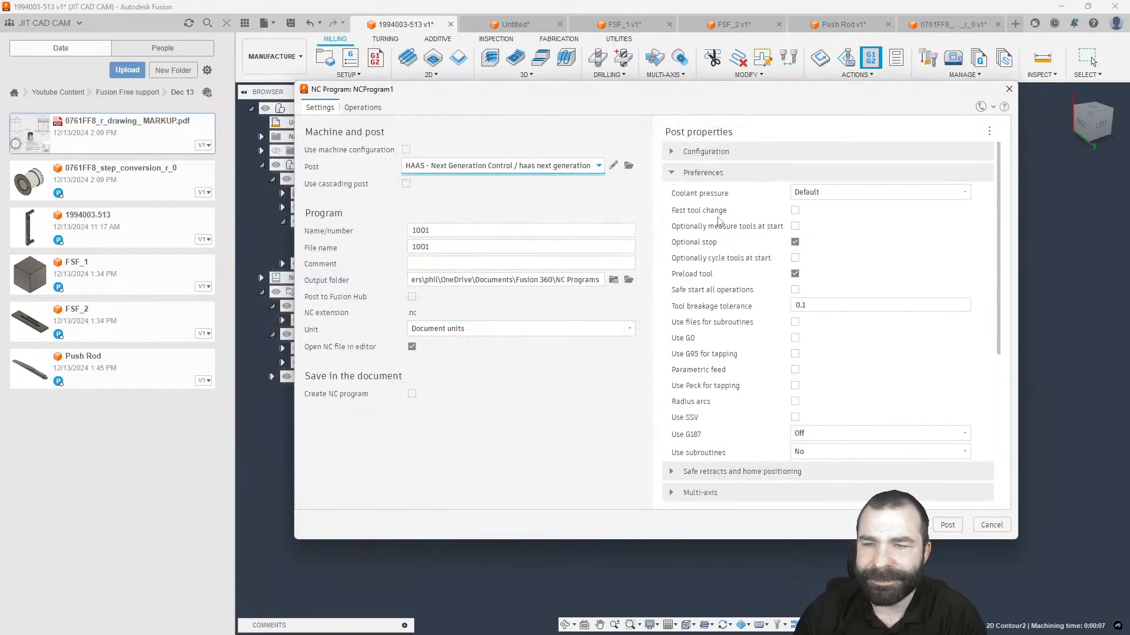
Post the operation, overwriting 1001.nc, then review the generated code and close the editor.
click(801, 305)
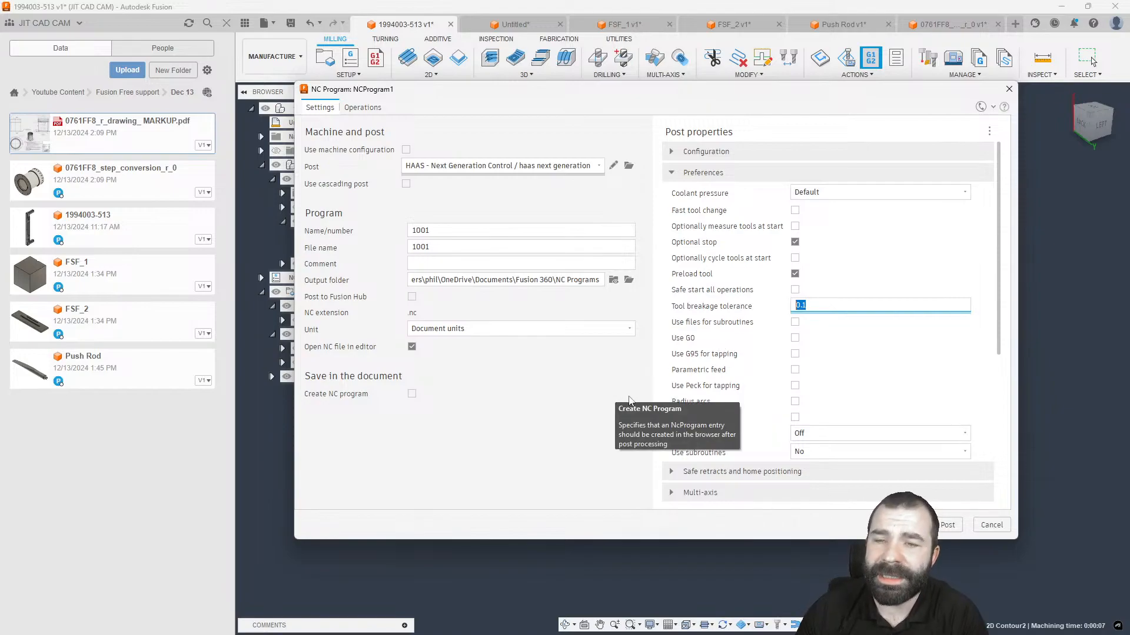
click(948, 525)
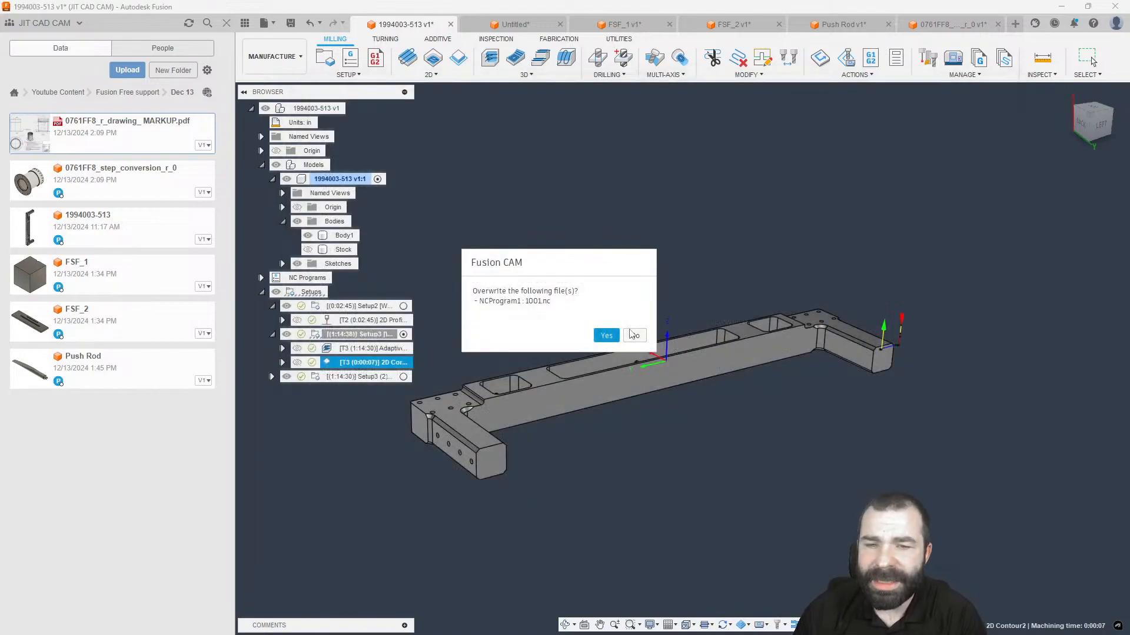
click(606, 336)
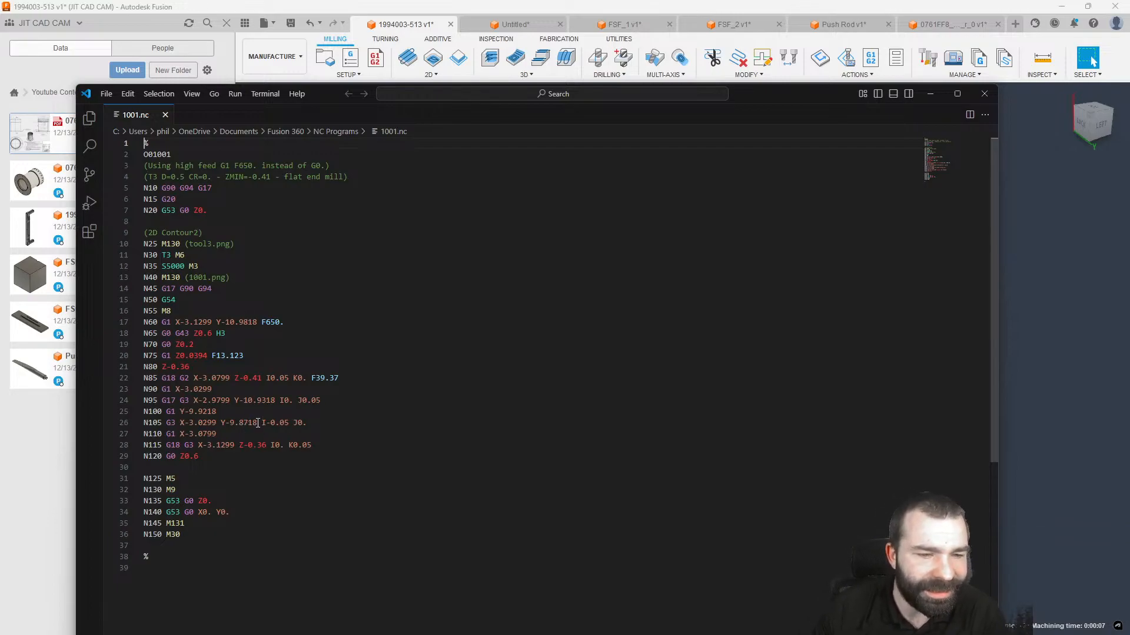
click(199, 457)
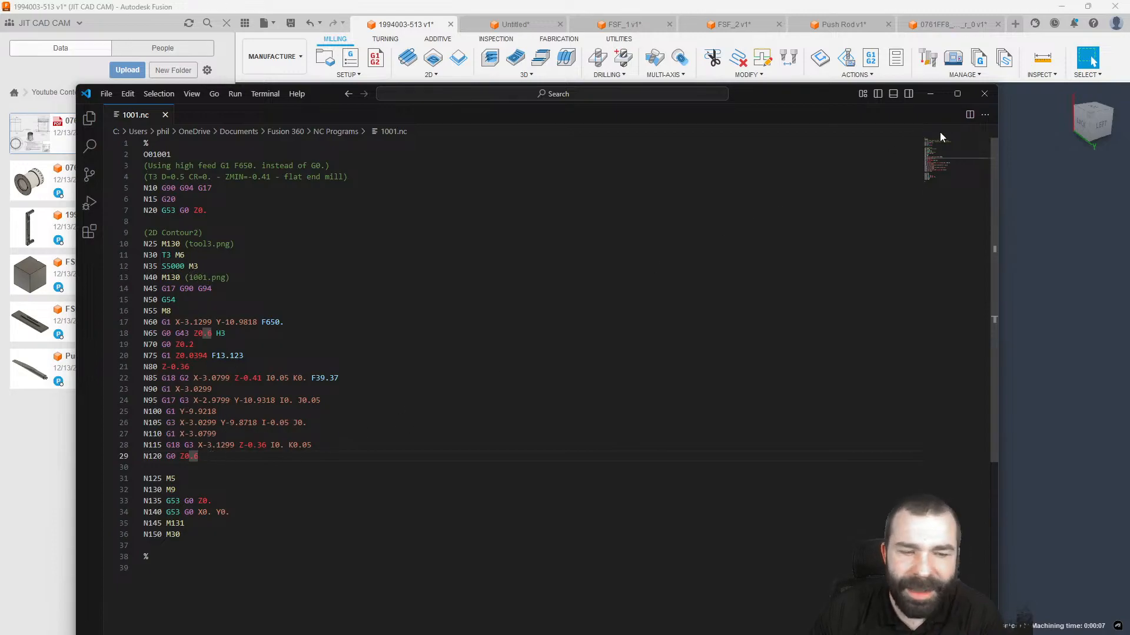
click(984, 94)
Start another post of the 2D Contour using Haas Automation's HAAS - Next Generation Control from the Fusion library, copied to the My Posts Cloud location.
right_click(344, 349)
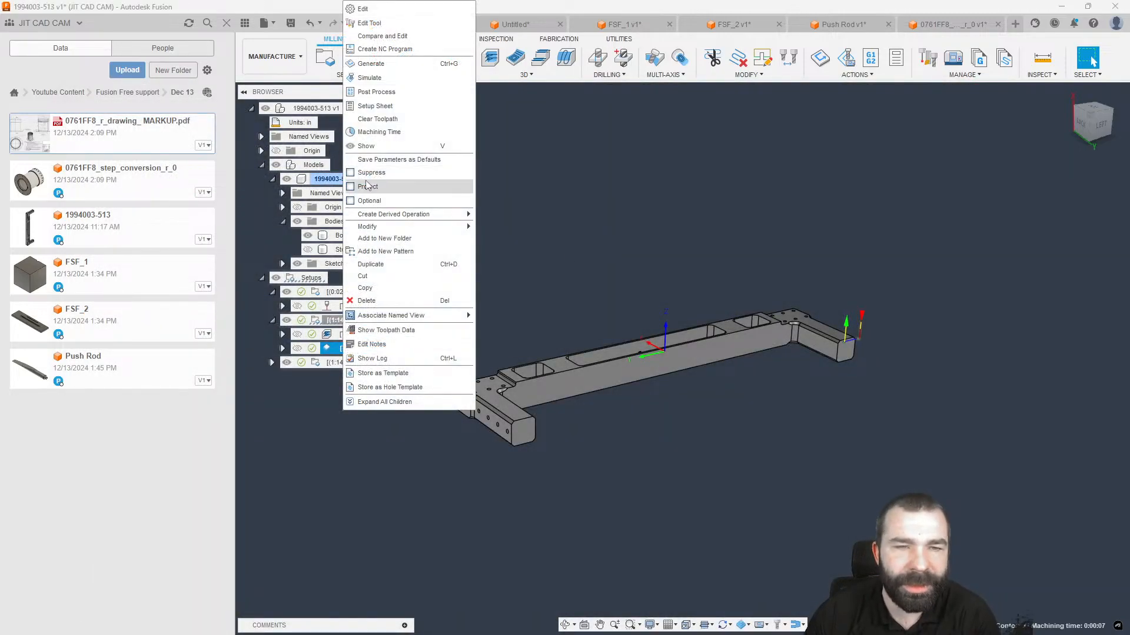
click(373, 93)
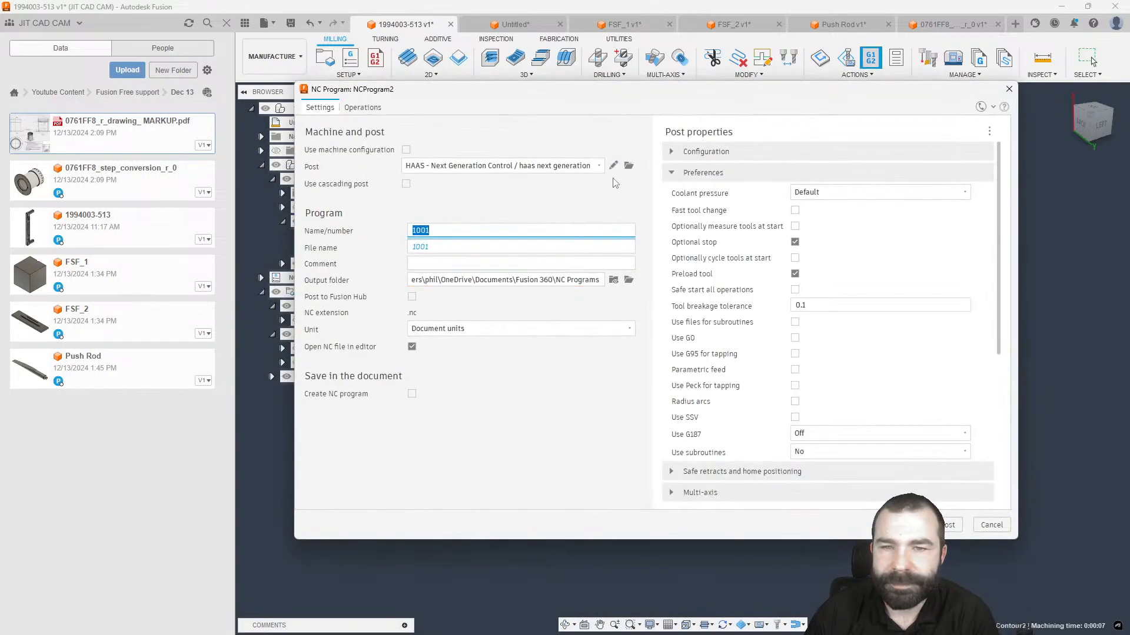
click(627, 167)
click(300, 316)
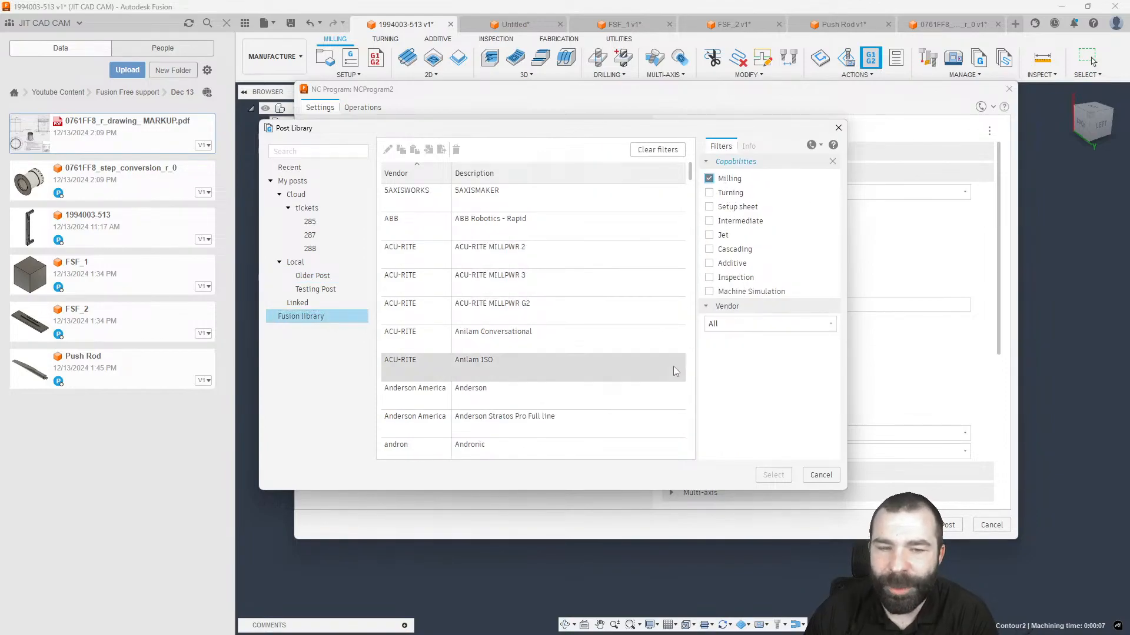
click(742, 324)
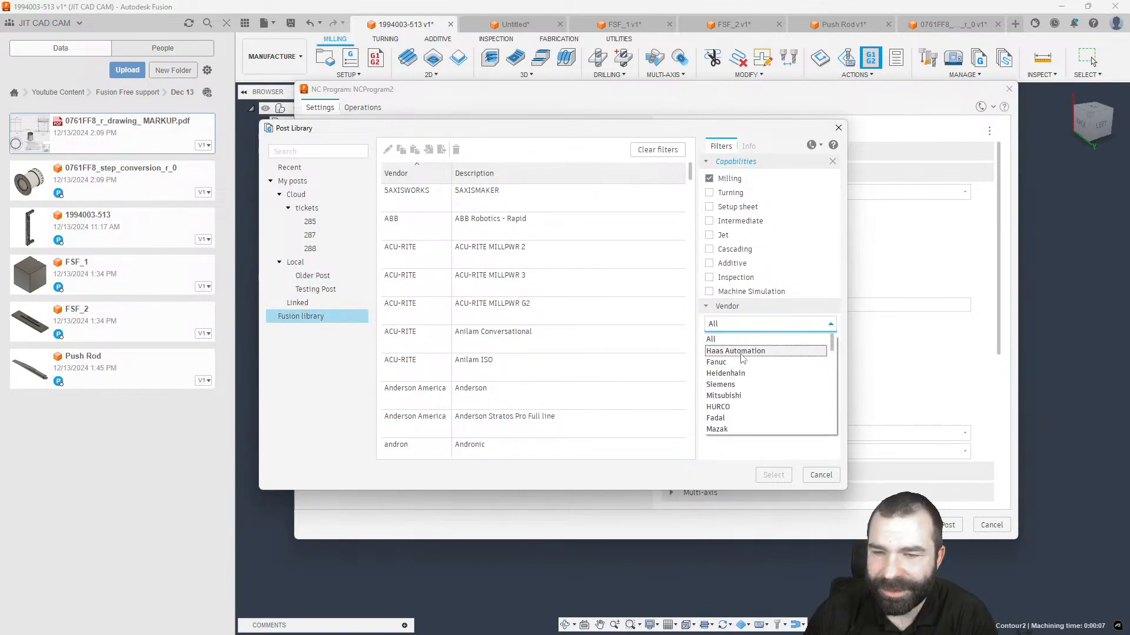
click(736, 351)
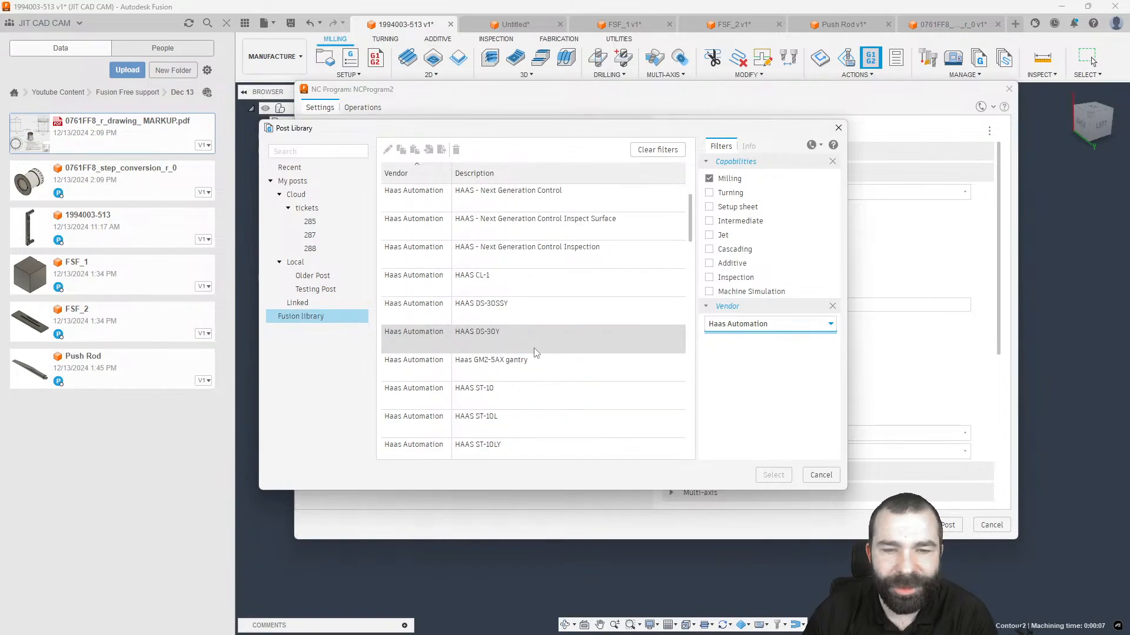
scroll(524, 236, down, 2)
scroll(525, 255, up, 1)
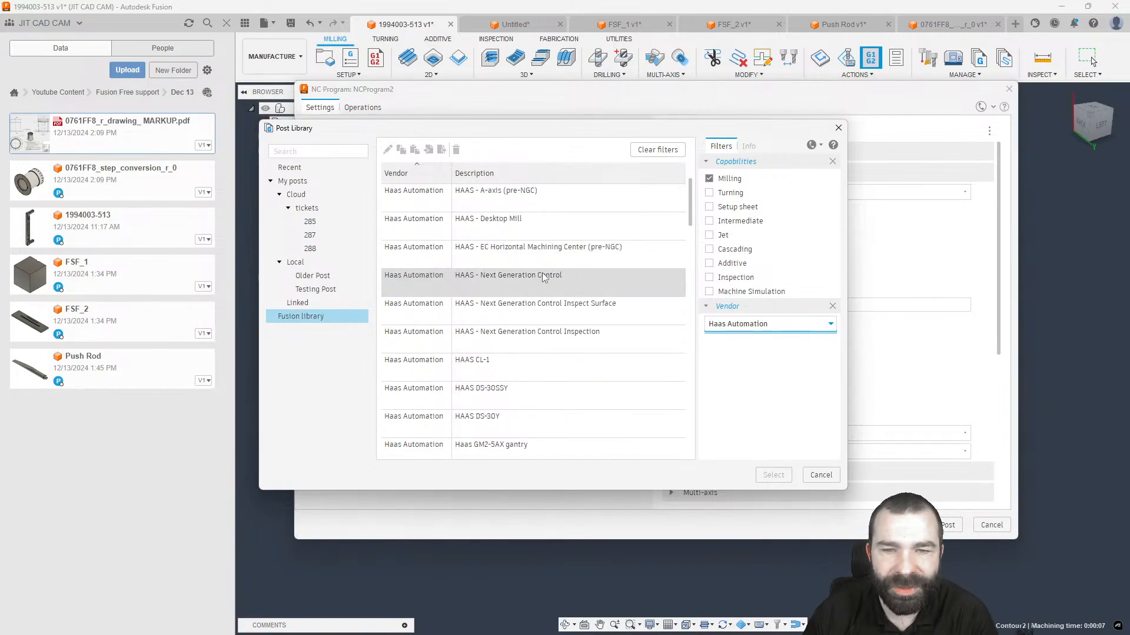
click(527, 281)
click(759, 474)
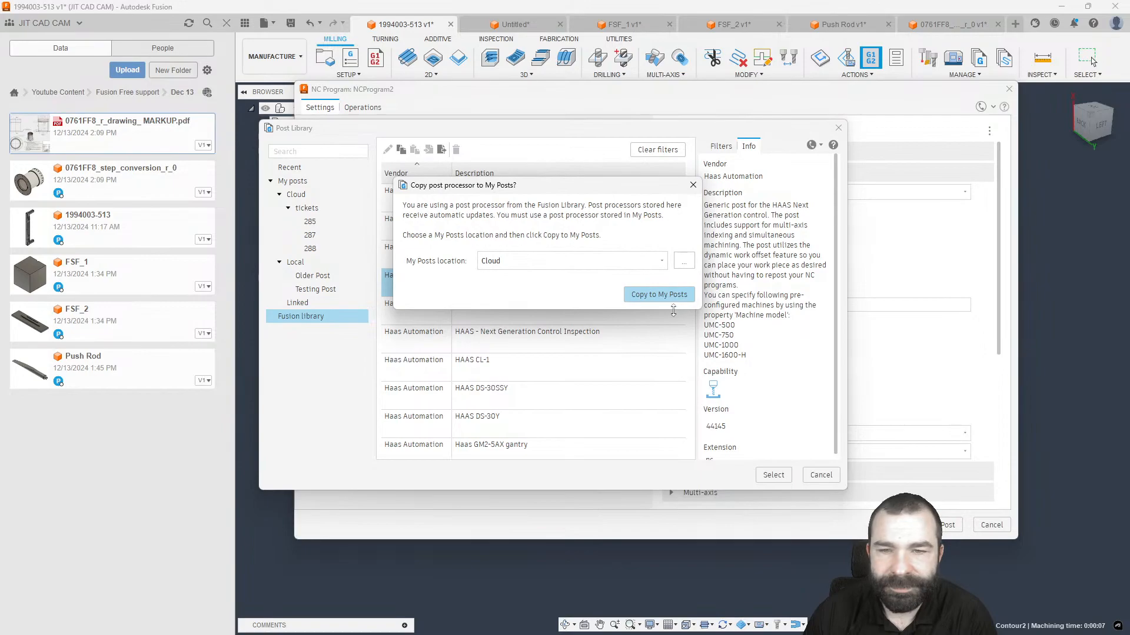
click(671, 298)
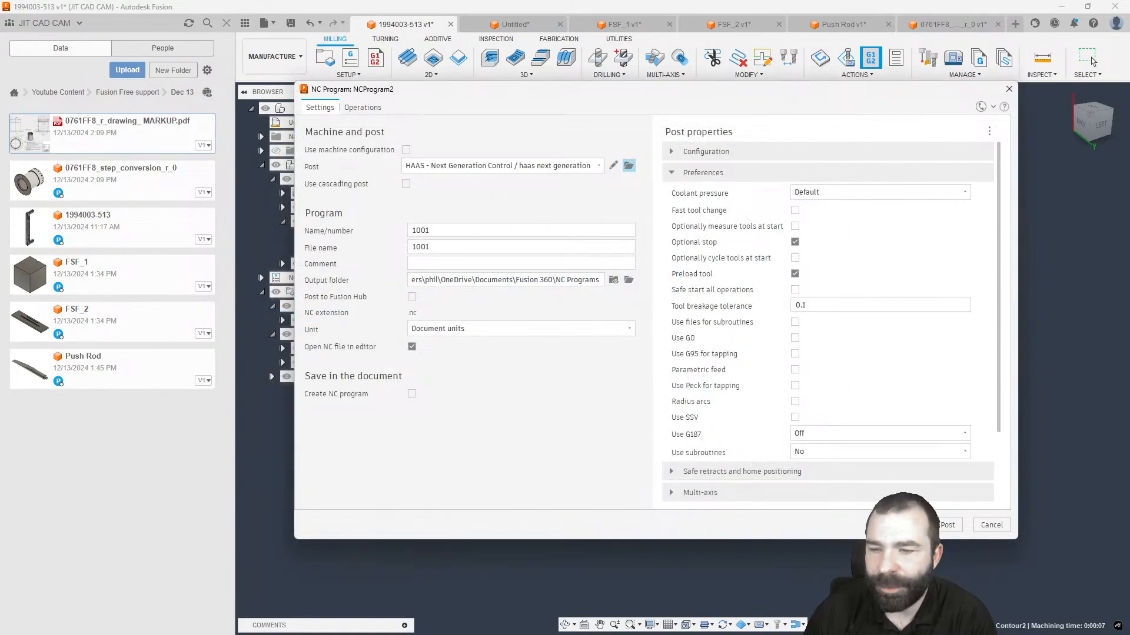
Post the 2D Contour with the library post, overwriting 1001.nc, and close the code editor after reviewing it.
click(947, 525)
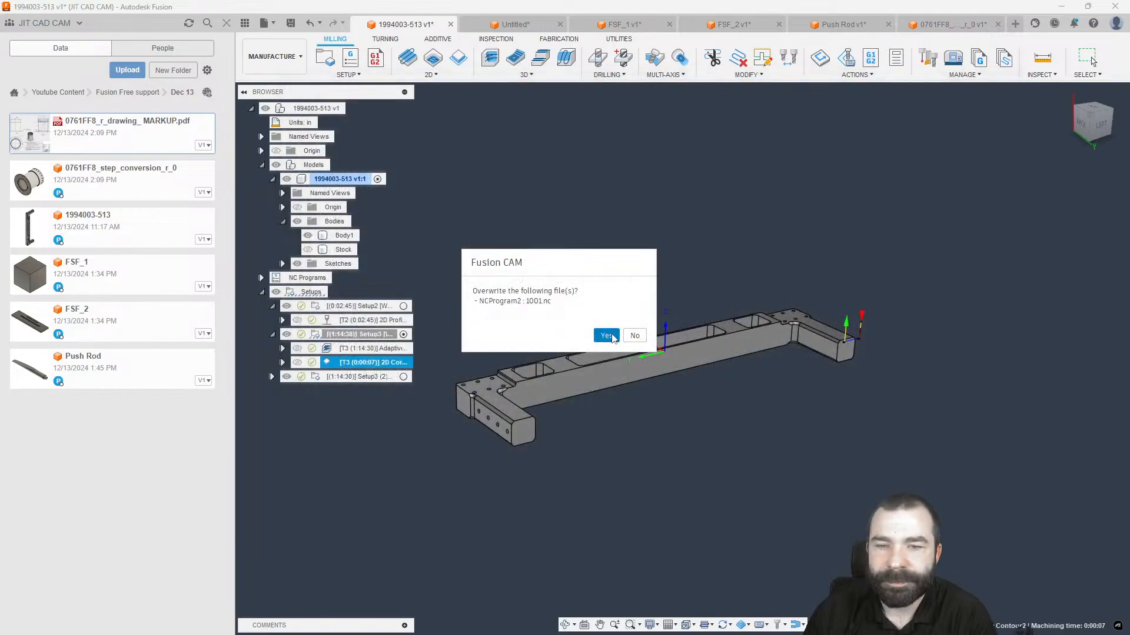
click(606, 336)
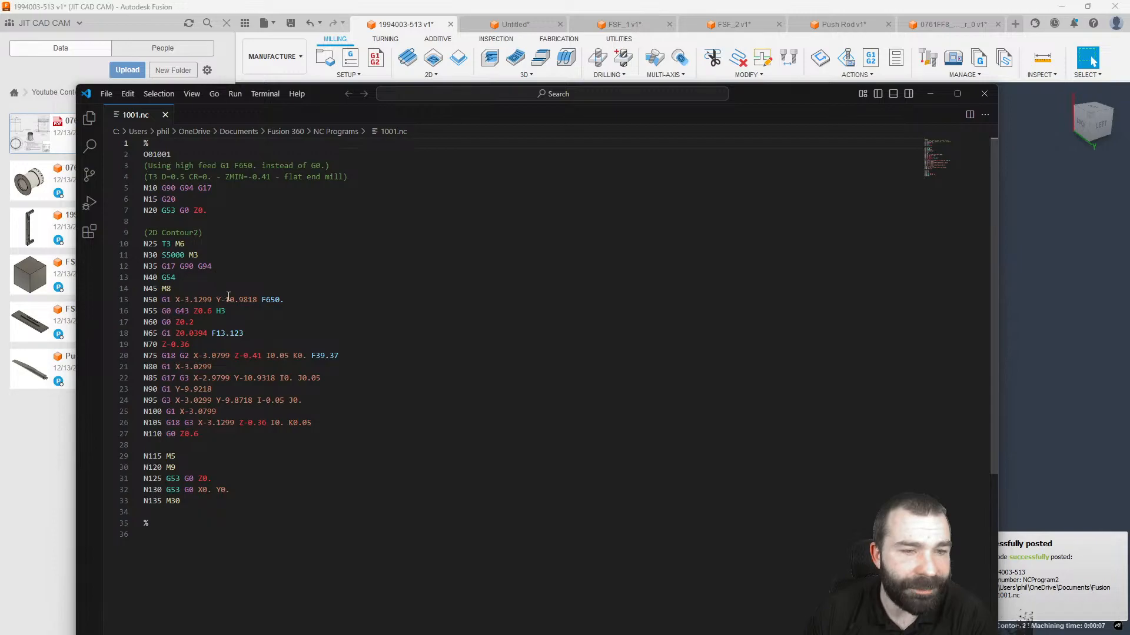
click(957, 94)
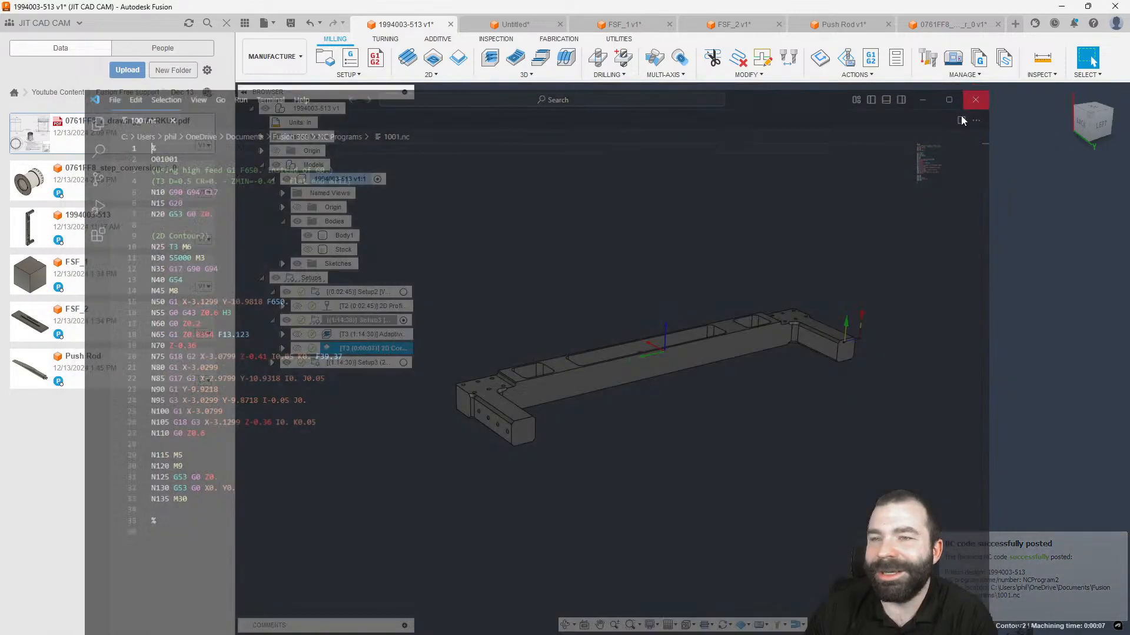
Recheck the 1/2" Flat Endmill's post processor settings, including Break control, and leave the tool unedited.
right_click(325, 348)
click(354, 23)
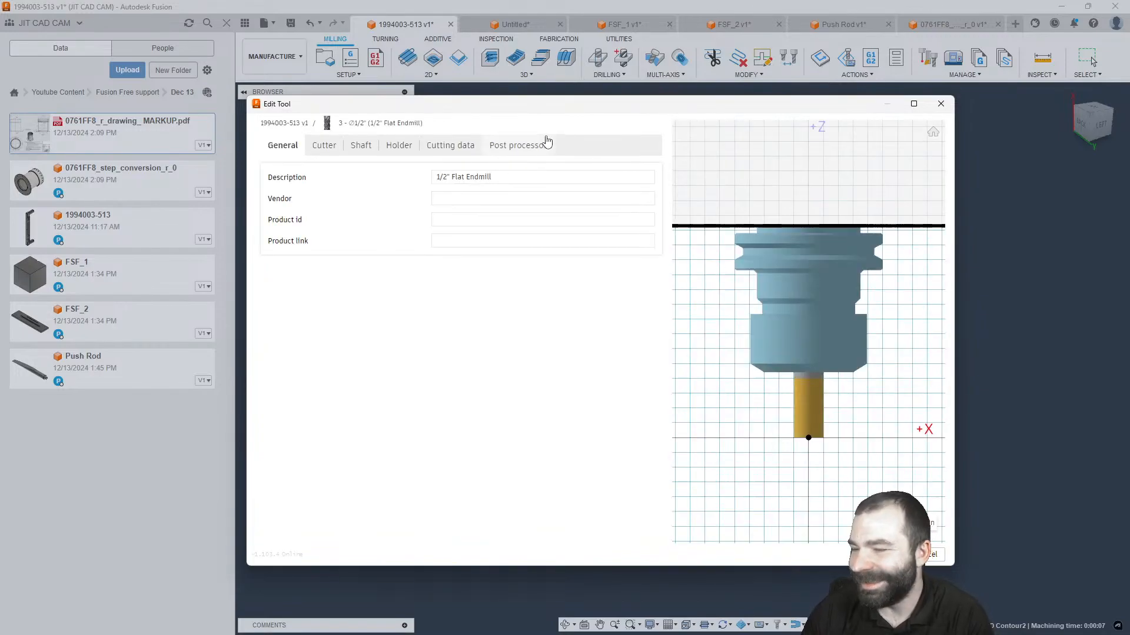
click(502, 151)
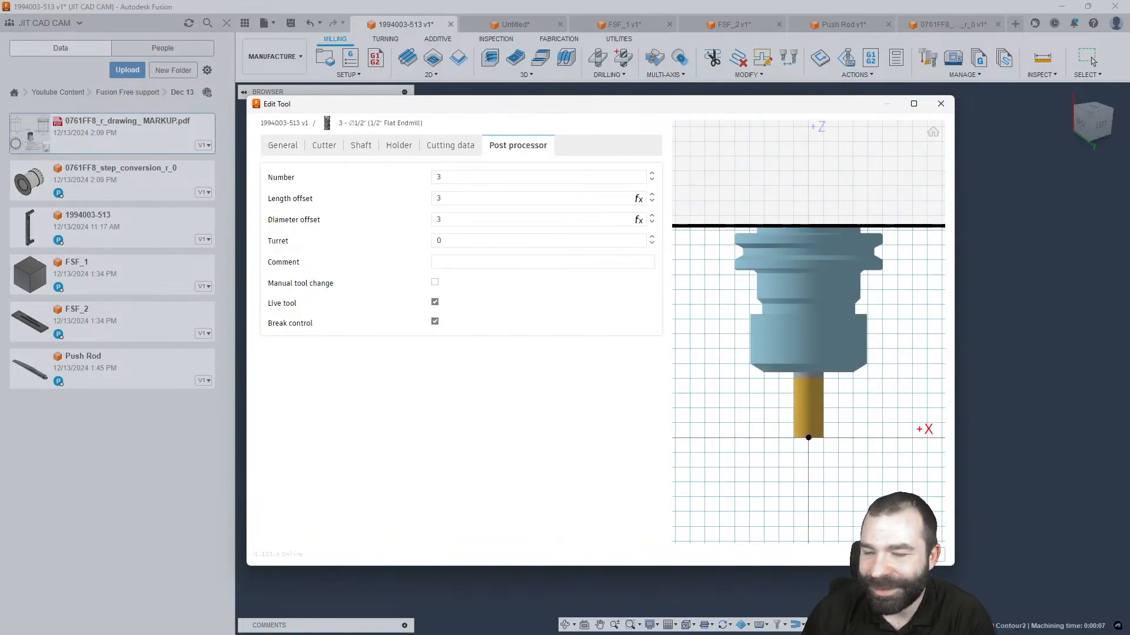
key(Escape)
Open the post settings for the 2D Contour and examine the Tool breakage tolerance preference and the Configuration properties.
right_click(346, 349)
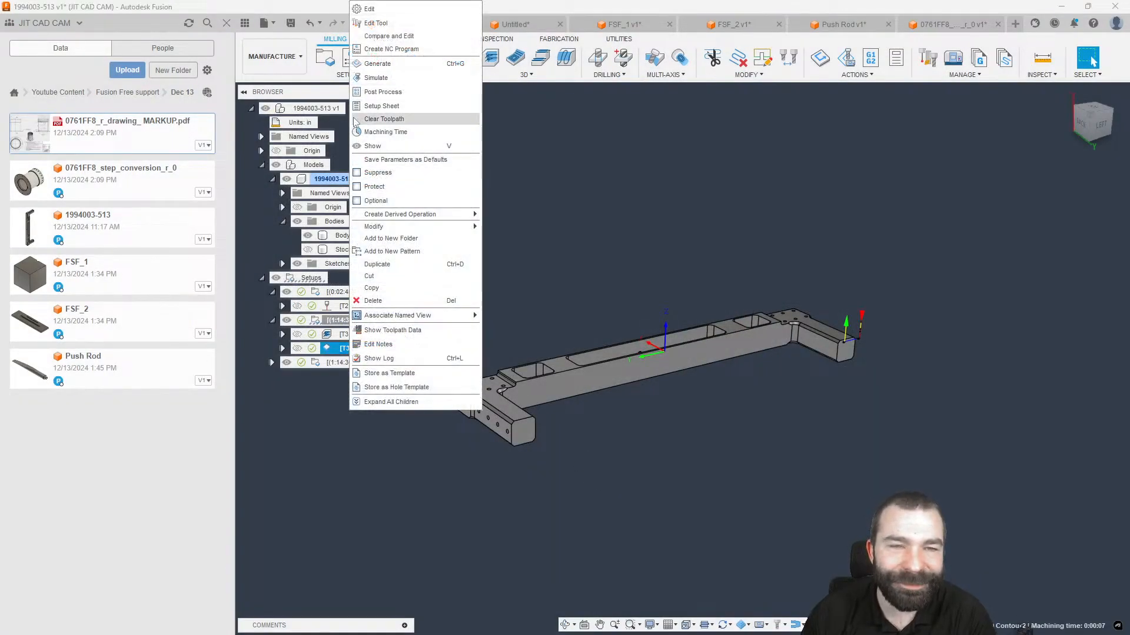
click(382, 92)
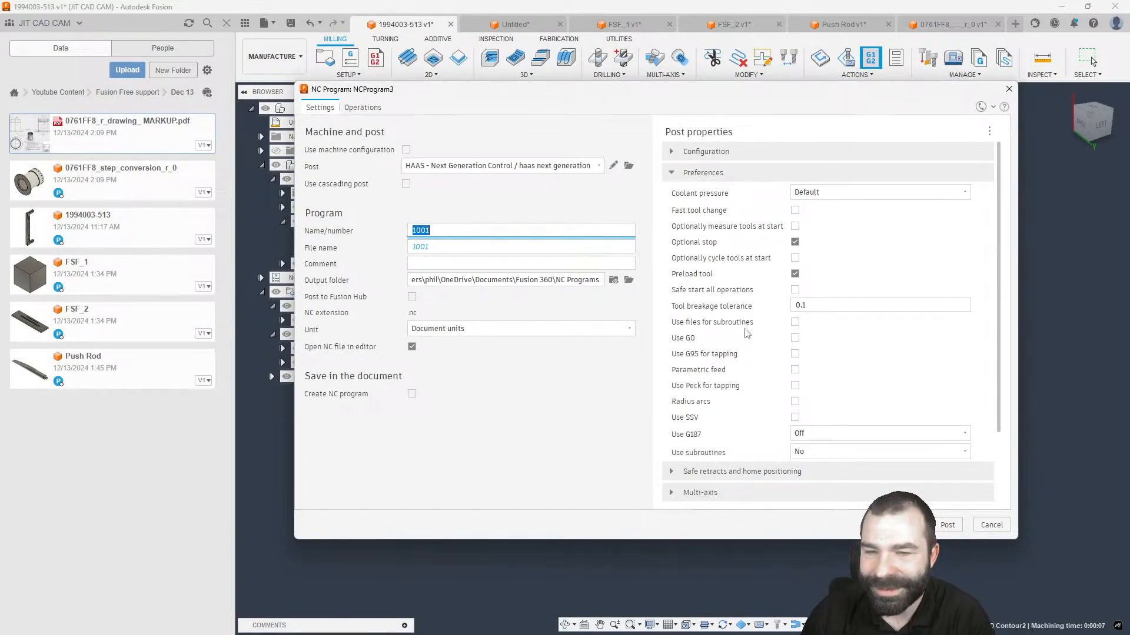
click(823, 305)
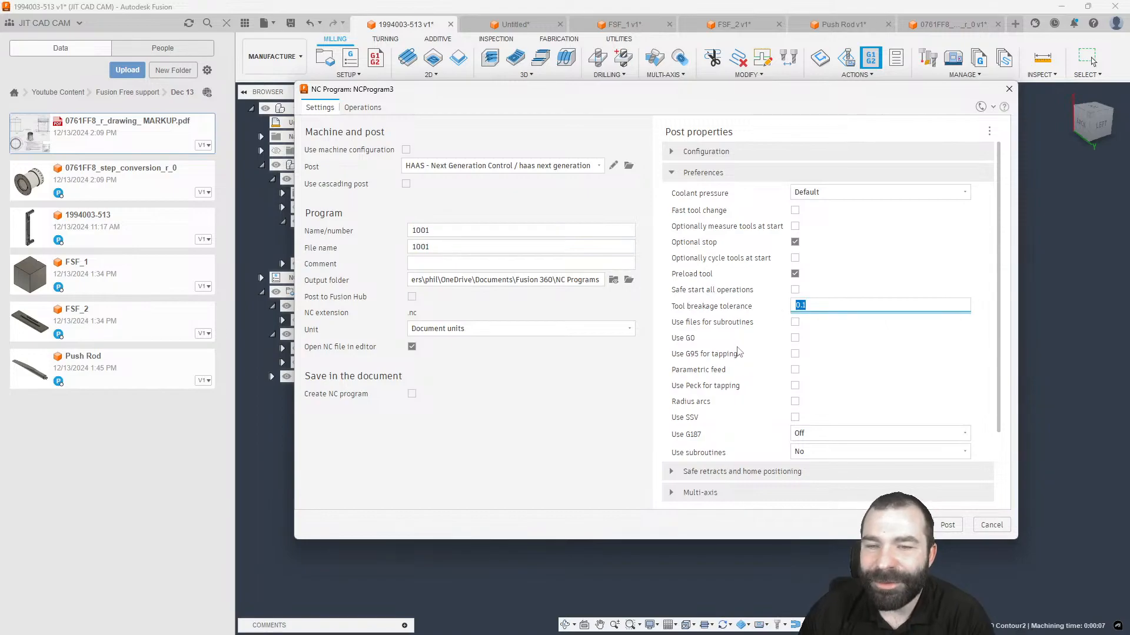
click(671, 151)
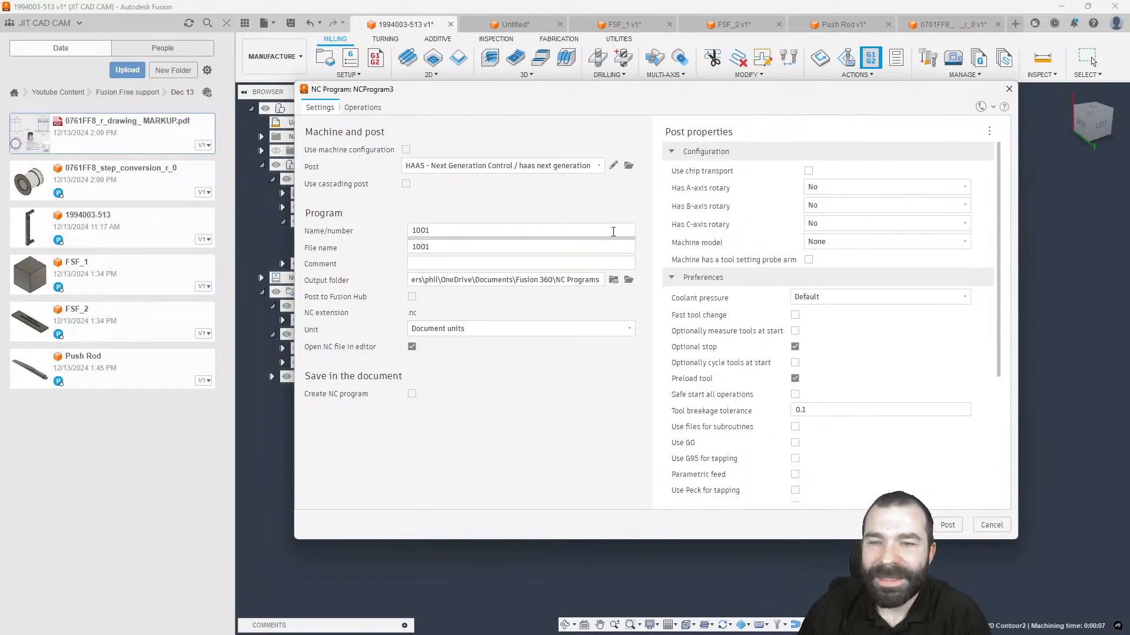
Search the HAAS post's source code for BREAK and toolBreakageTolerance, inspect the COMMAND_BREAK_CONTROL case, and leave without posting.
click(613, 165)
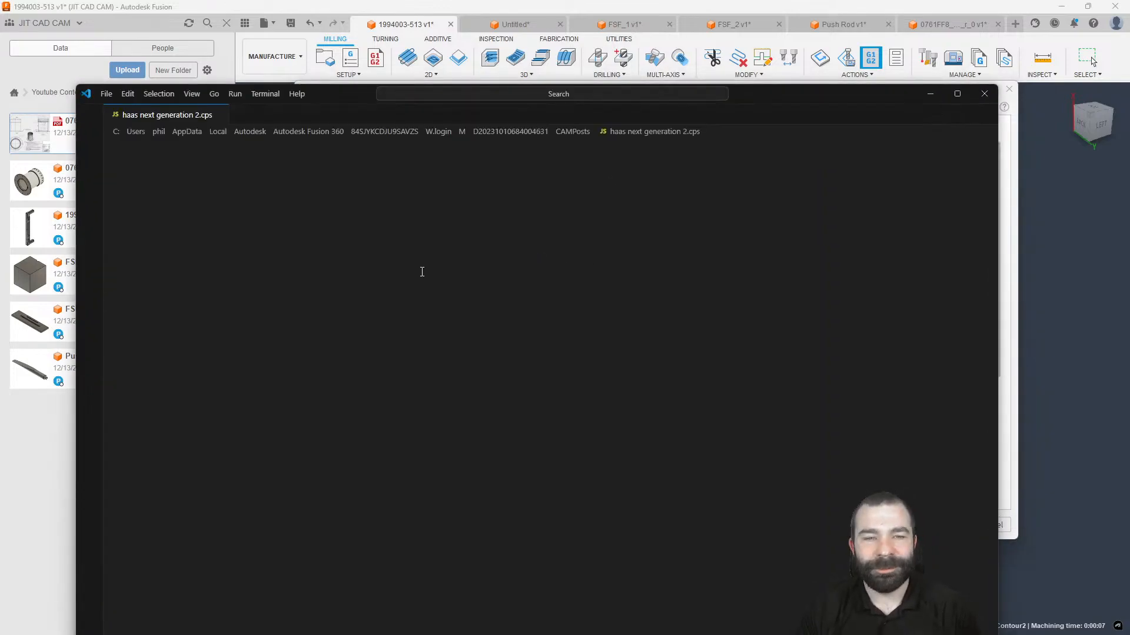
key(ctrl+f)
text(BREAK)
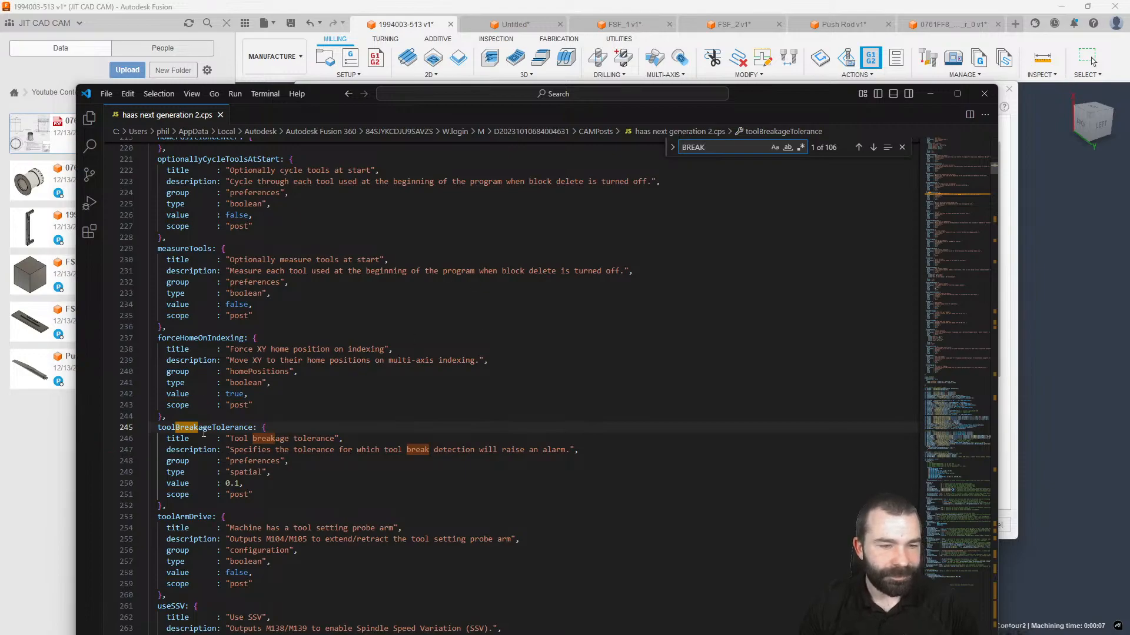
double_click(205, 428)
key(ctrl+f)
key(Return)
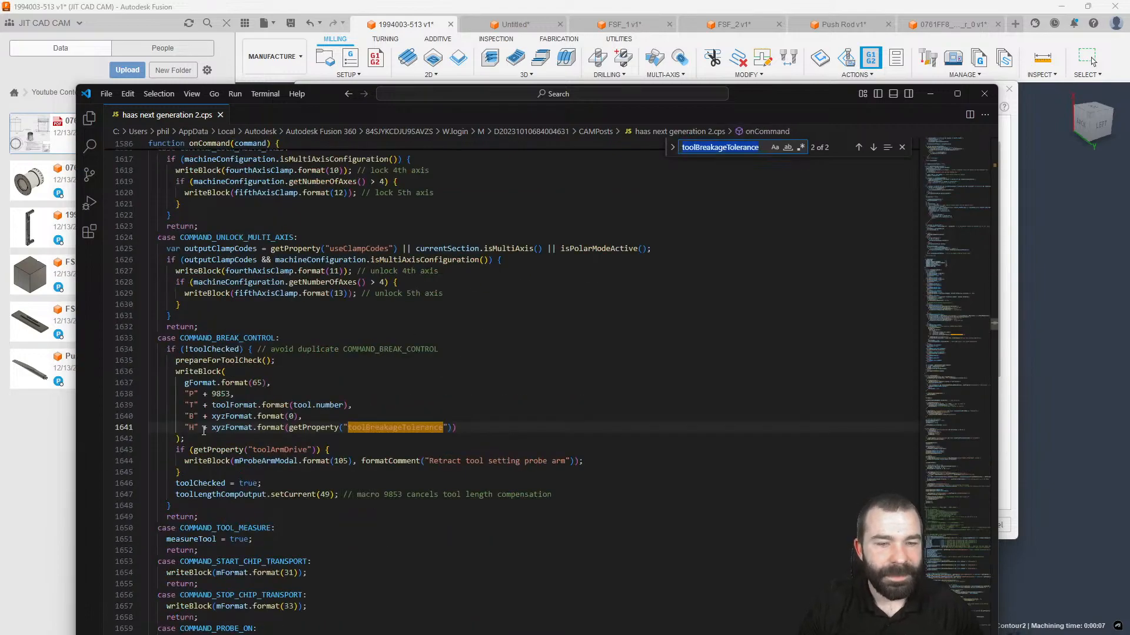
click(330, 358)
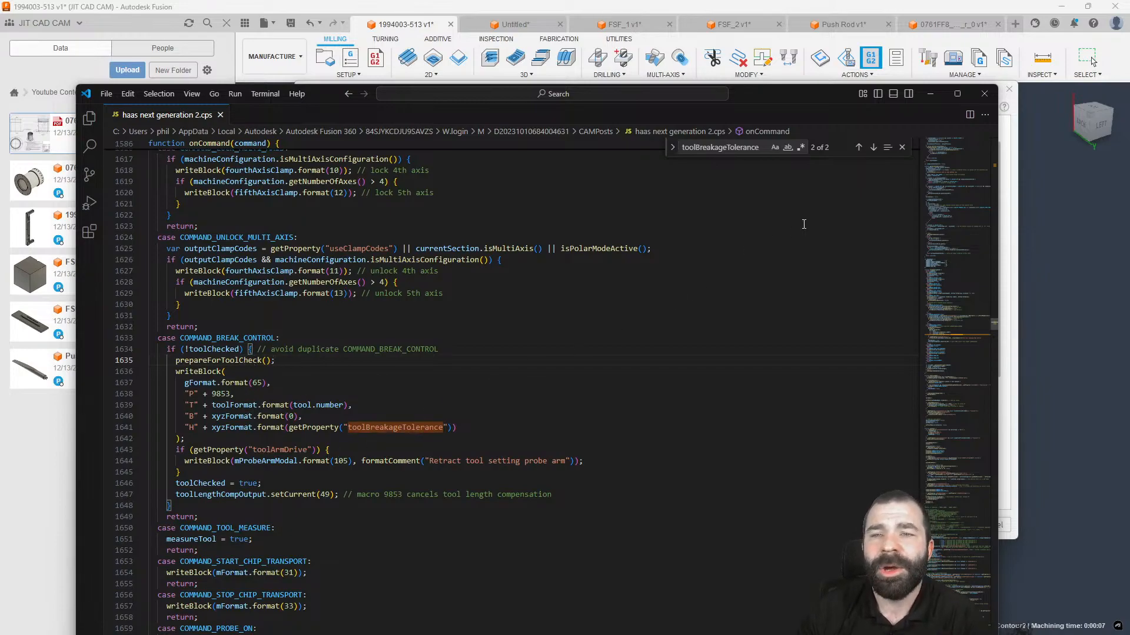
click(984, 93)
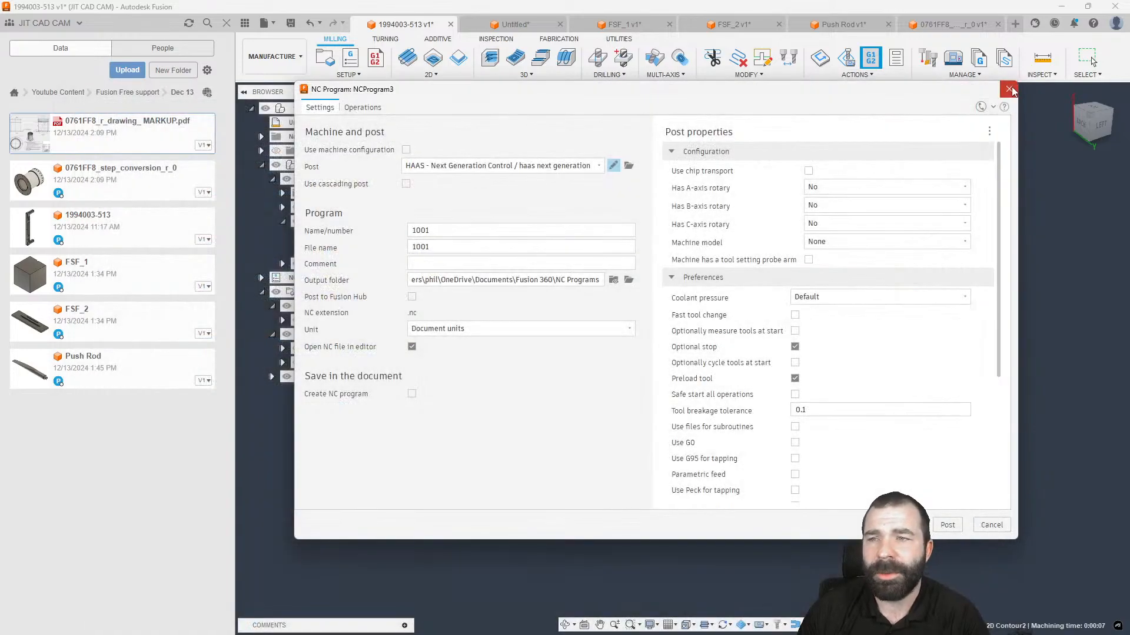
click(1010, 90)
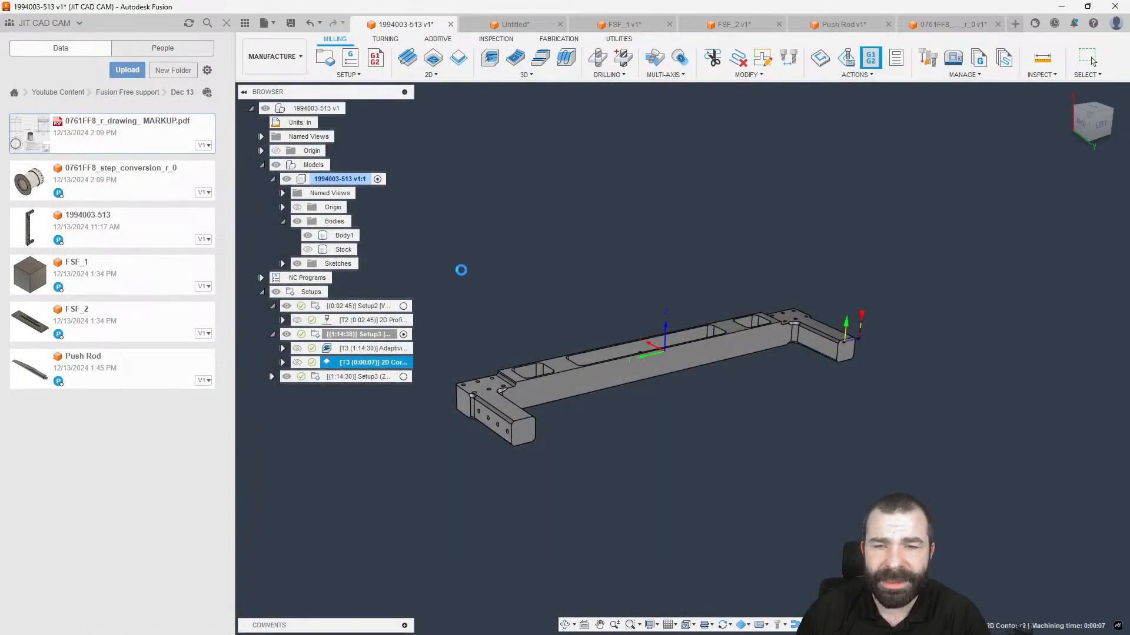
Add a Manual NC entry of type Tool break control after the 2D Contour.
click(376, 68)
click(1017, 215)
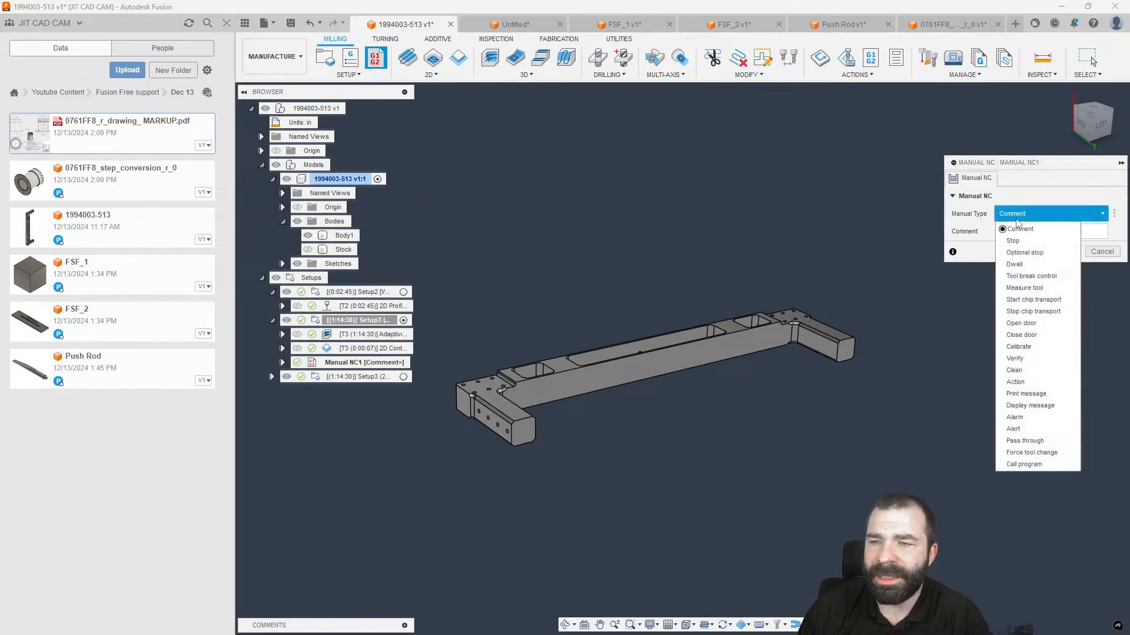
click(1031, 276)
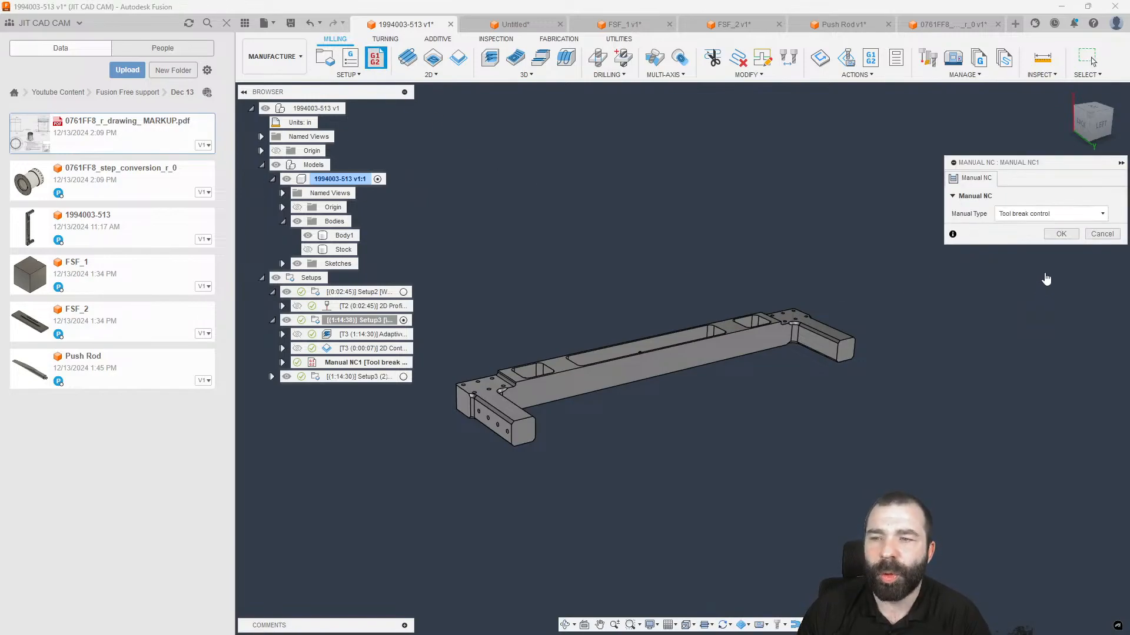
click(1061, 234)
Post the 2D Contour together with the tool break control Manual NC entry, overwriting 1001.nc.
click(356, 348)
shift+click(365, 362)
right_click(374, 363)
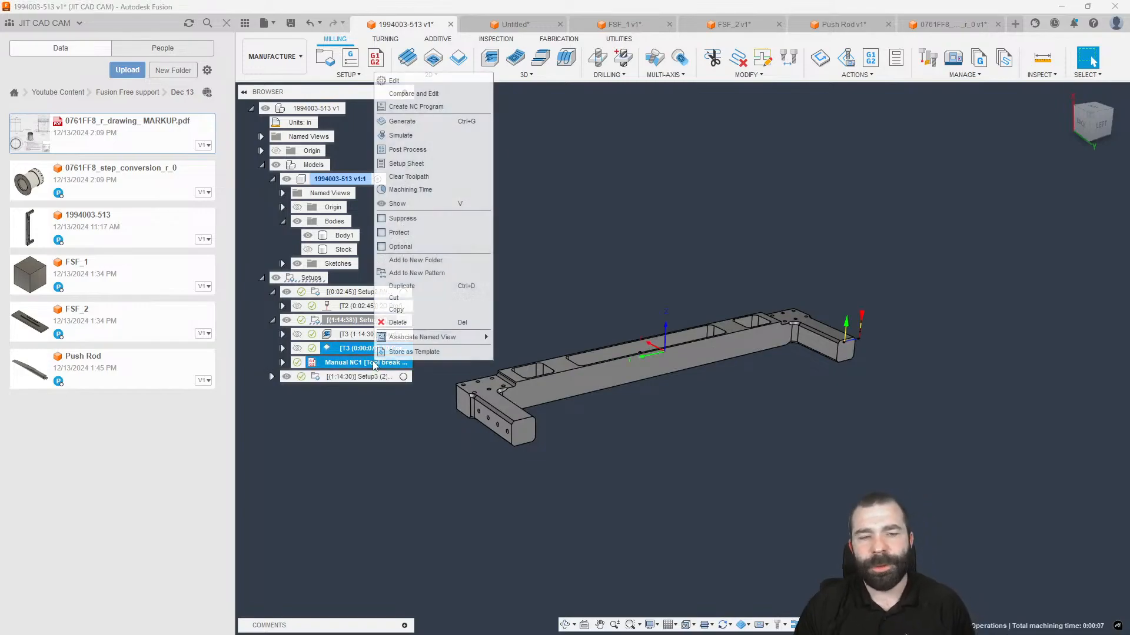
click(407, 150)
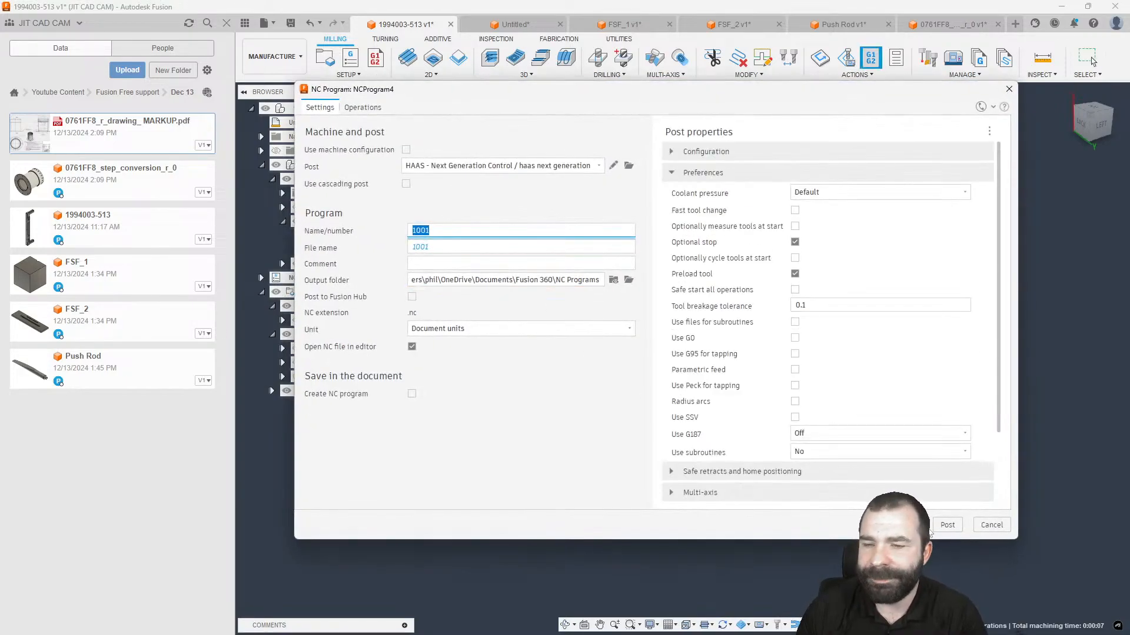
click(940, 526)
key(Return)
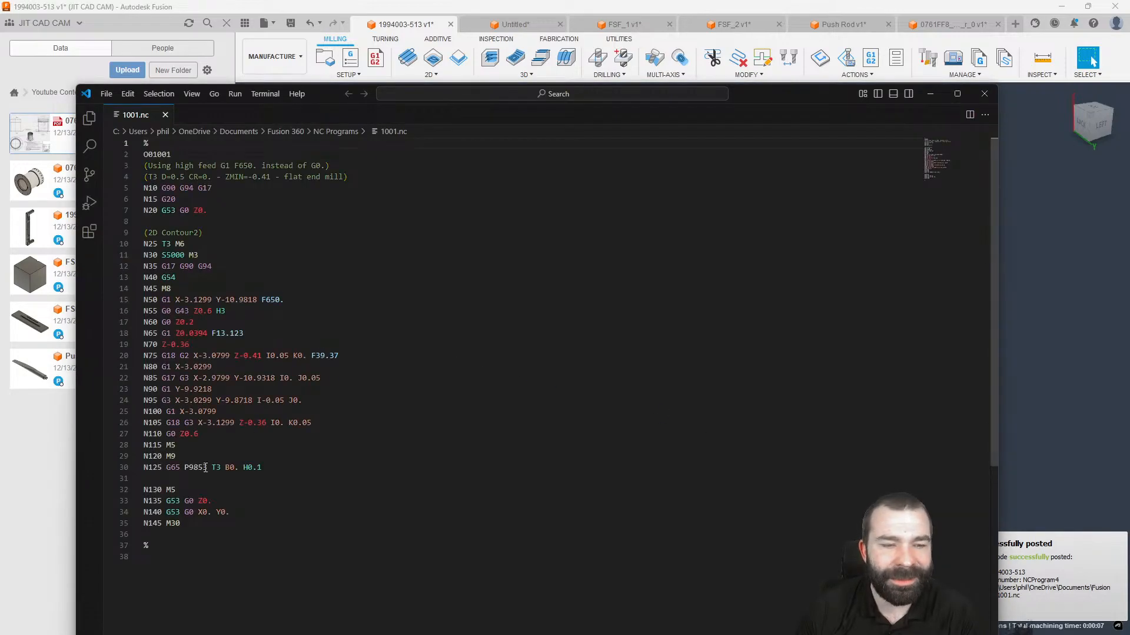
Examine the G65 P9853 tool break line in the posted code, and close the code editor.
drag(167, 468, 253, 468)
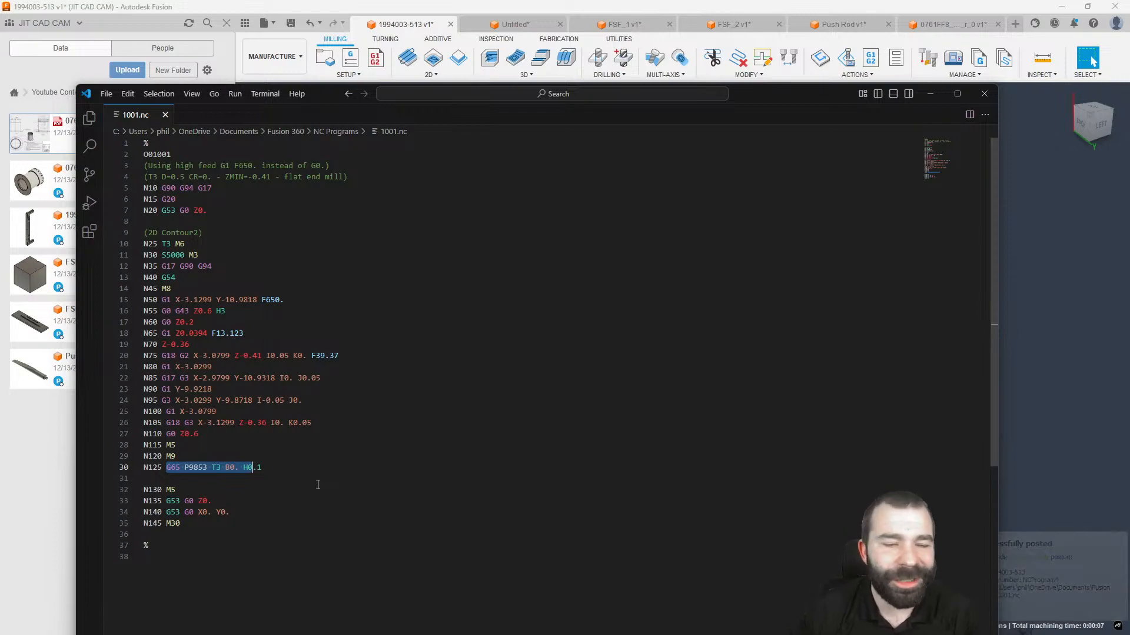
triple_click(261, 469)
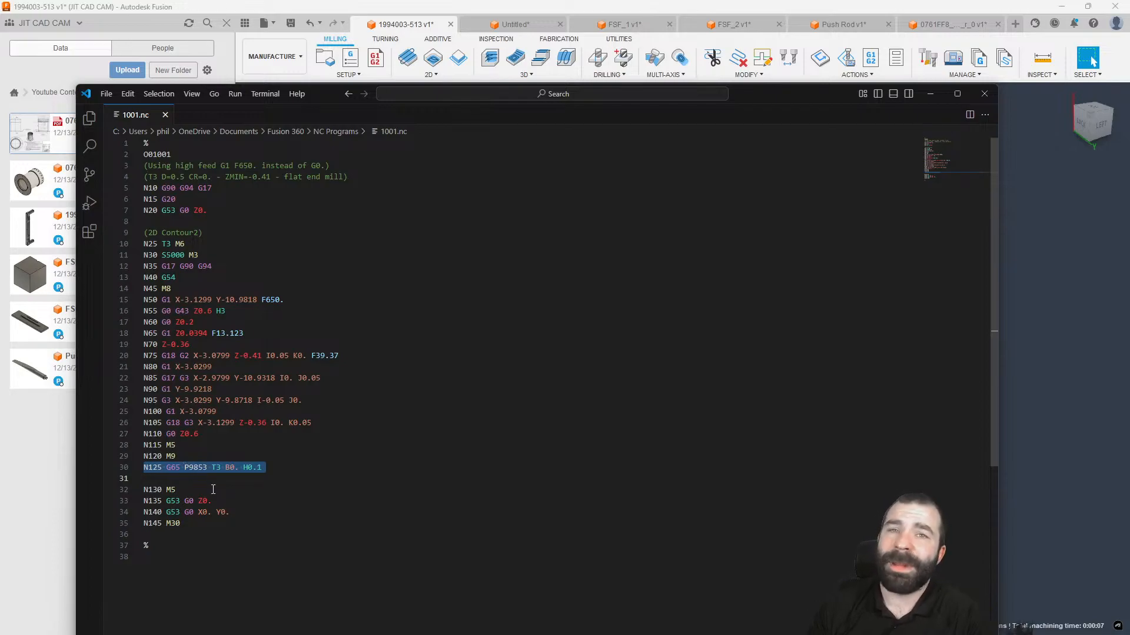
click(271, 476)
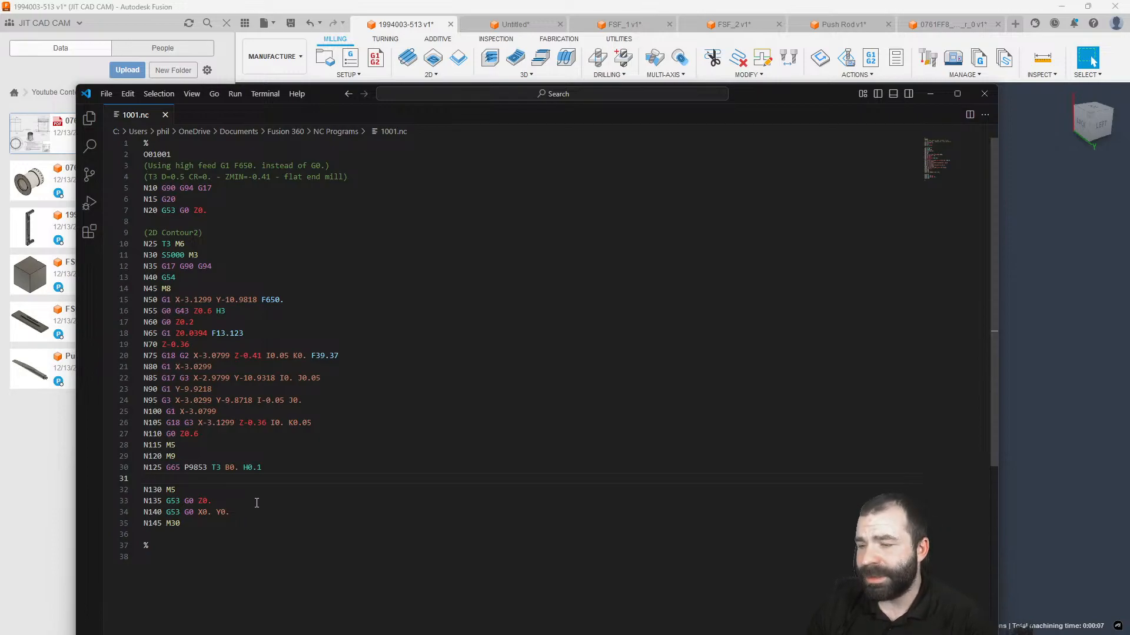
click(984, 93)
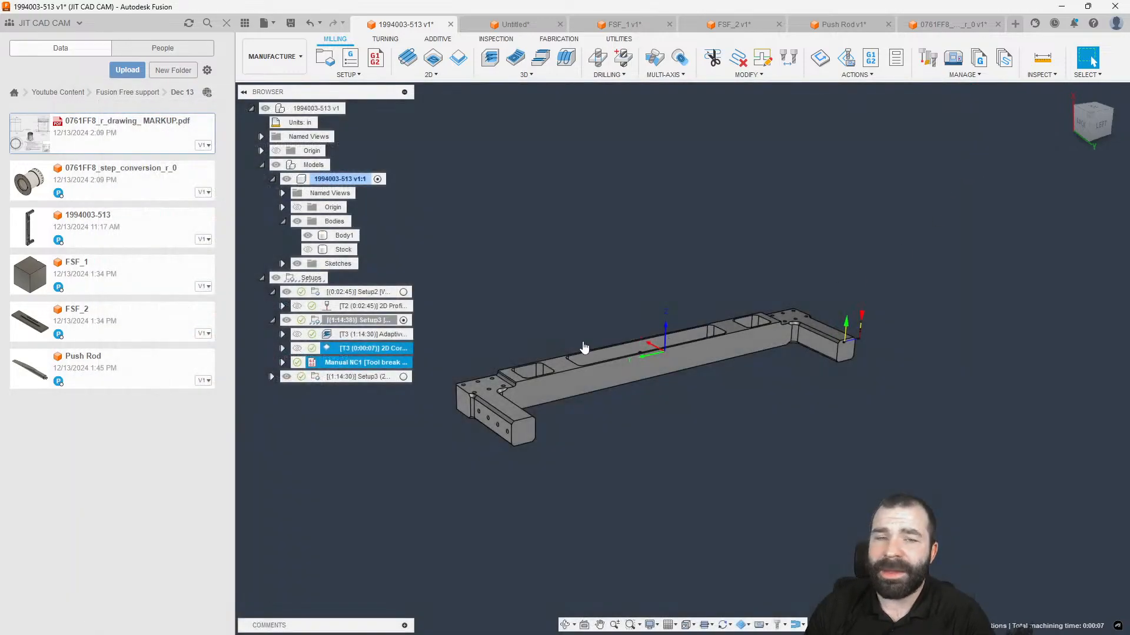
Add a Pass through Manual NC entry and move it between the 2D Contour and the tool break control entry.
click(374, 58)
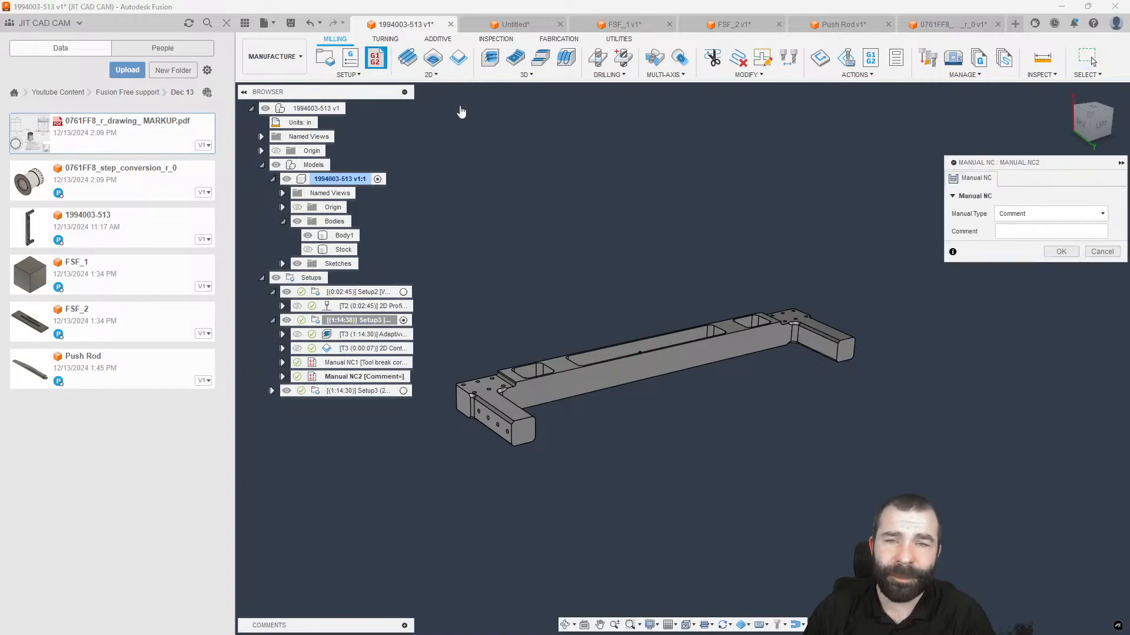
click(1049, 214)
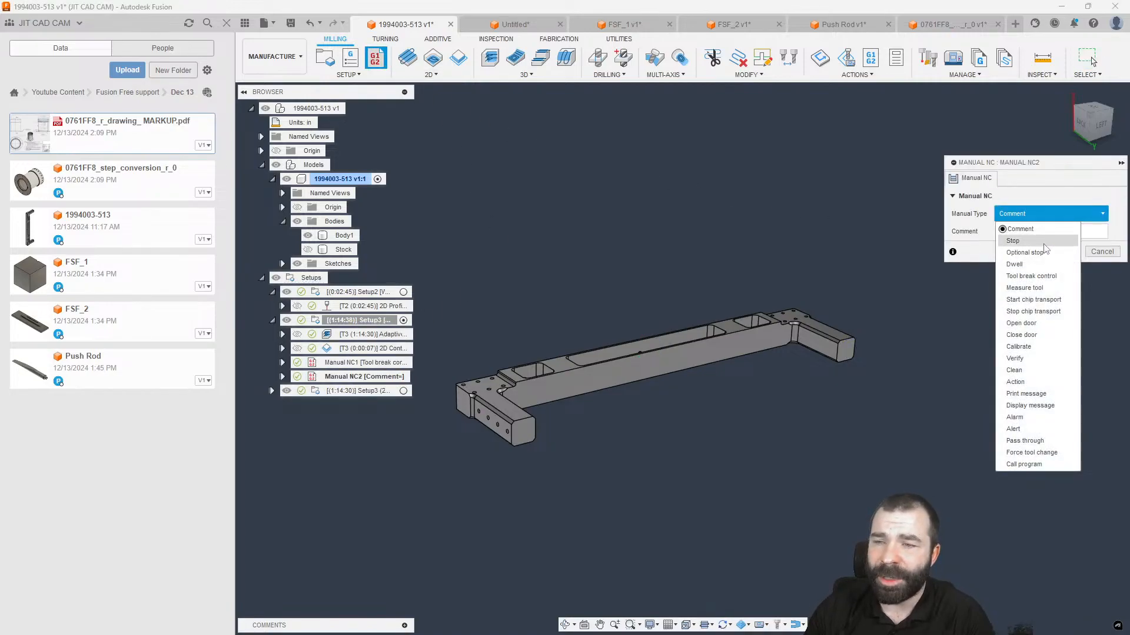
click(1025, 441)
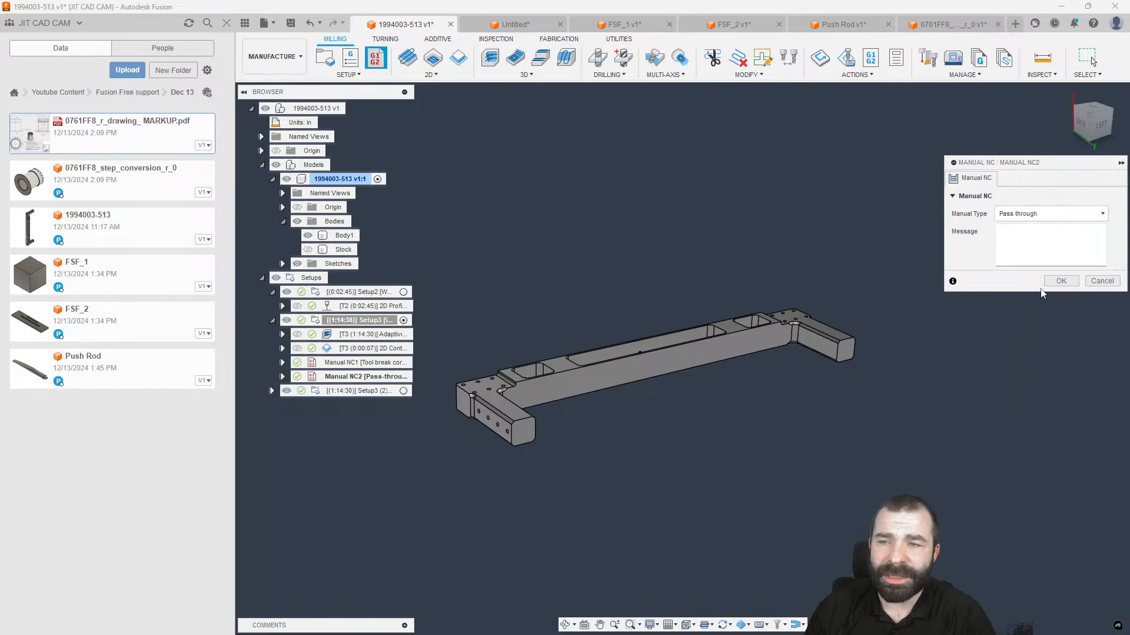
click(1061, 281)
drag(347, 377, 317, 365)
Set the Pass through entry's message to "(JITCADCAM IS AMAZING)".
double_click(329, 363)
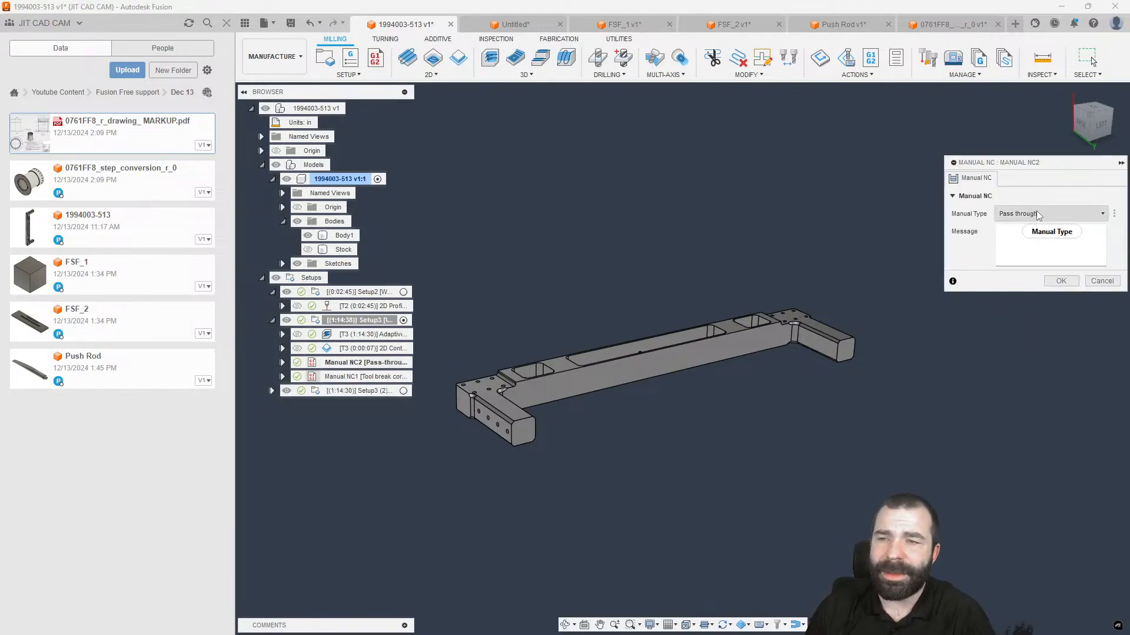
text(()
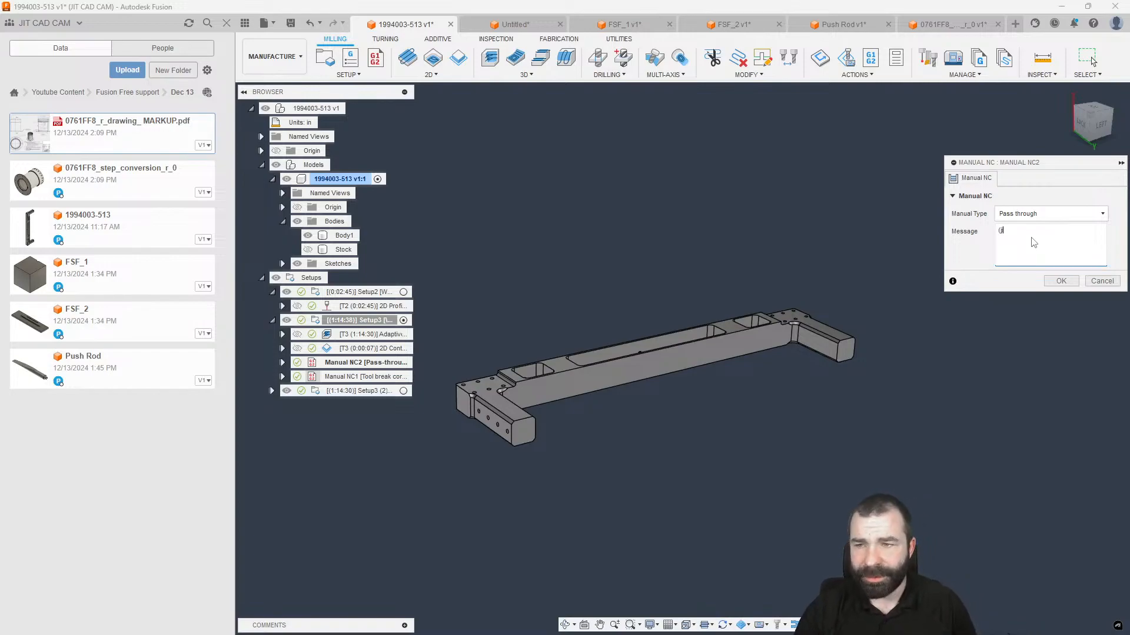
text(JIT)
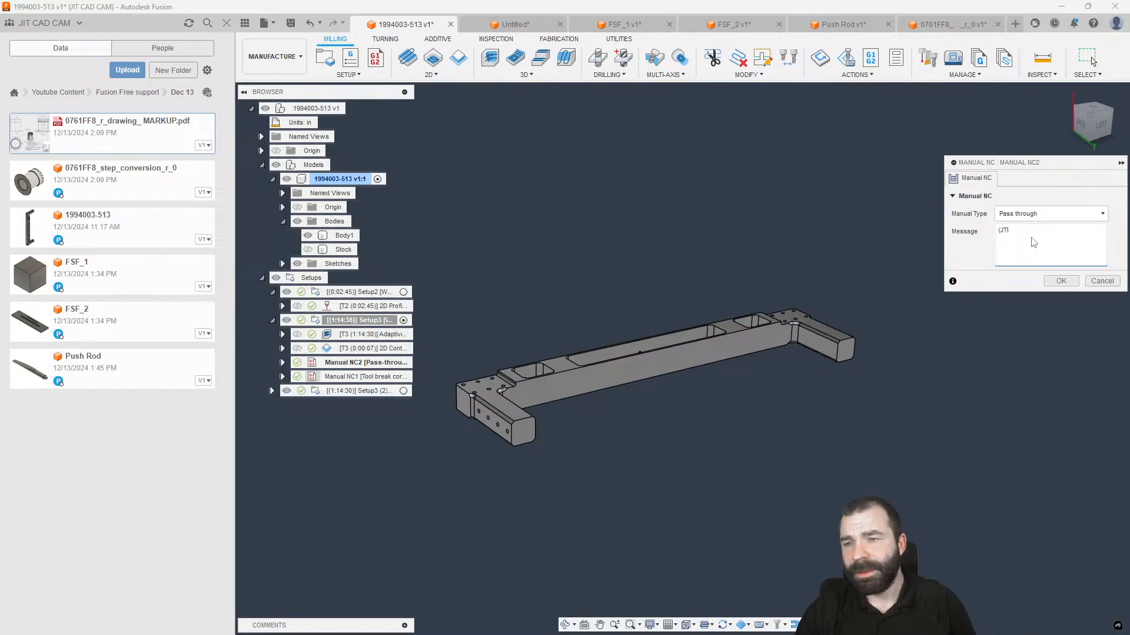
text(CADCAM)
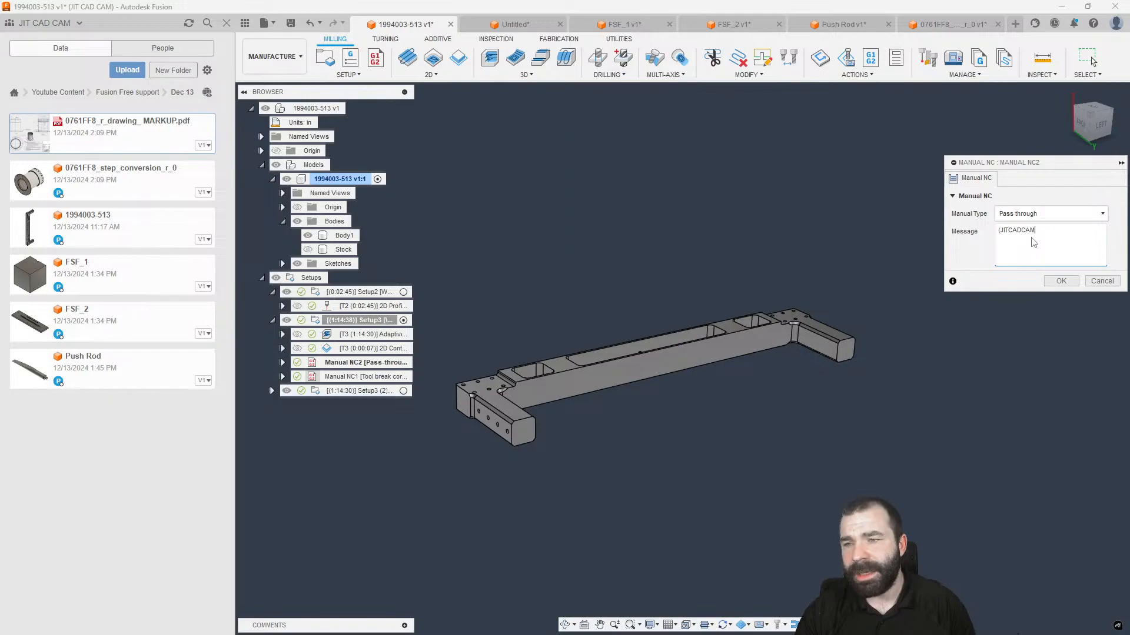
text( IS AMAZING))
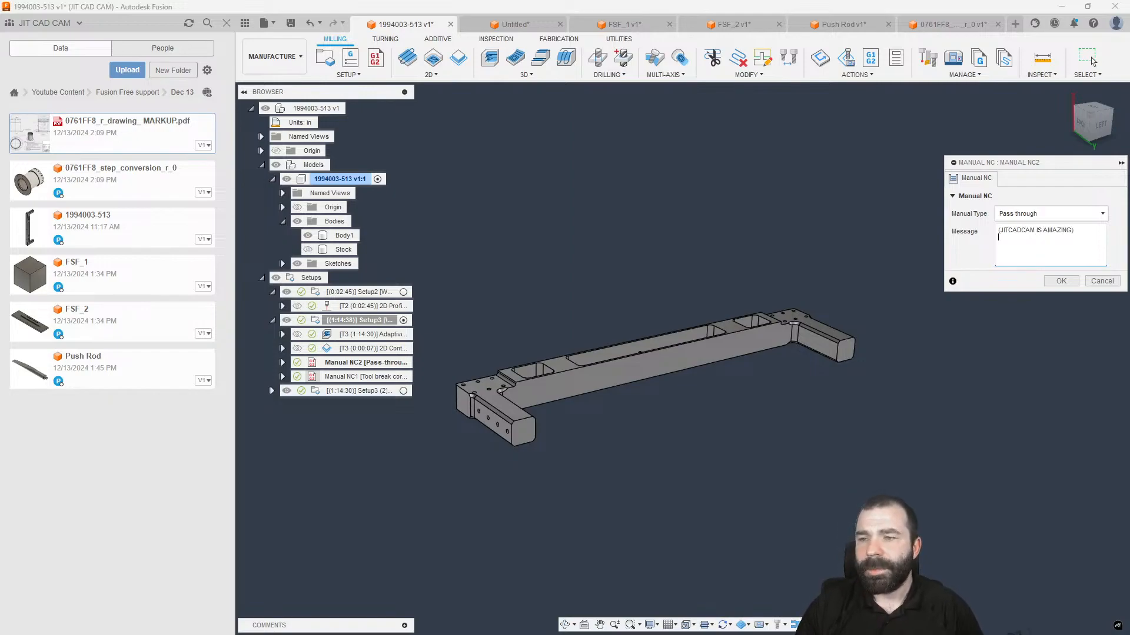
click(1061, 281)
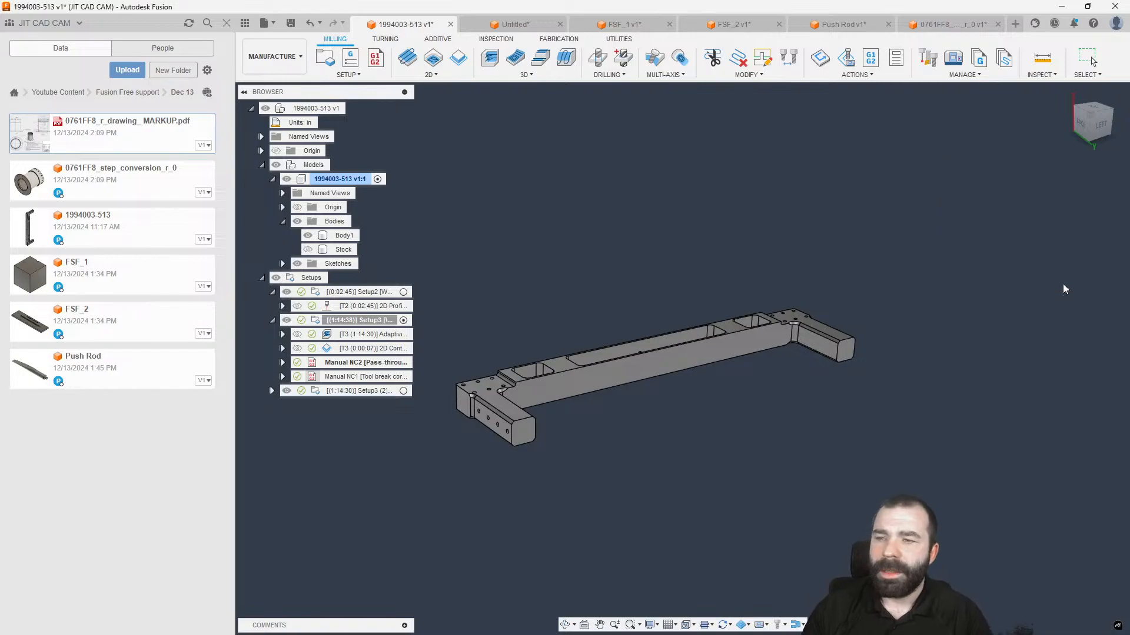
Post the 2D Contour with both the Pass through and tool break control Manual NC entries, overwriting 1001.nc.
click(354, 349)
shift+click(355, 376)
right_click(354, 379)
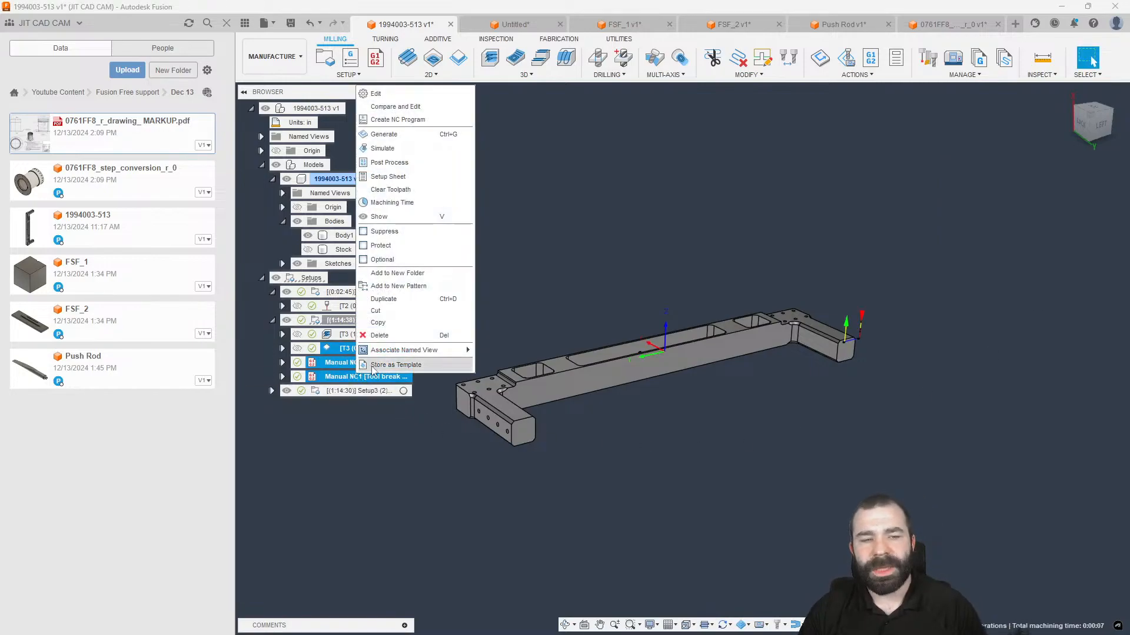
click(389, 166)
click(947, 525)
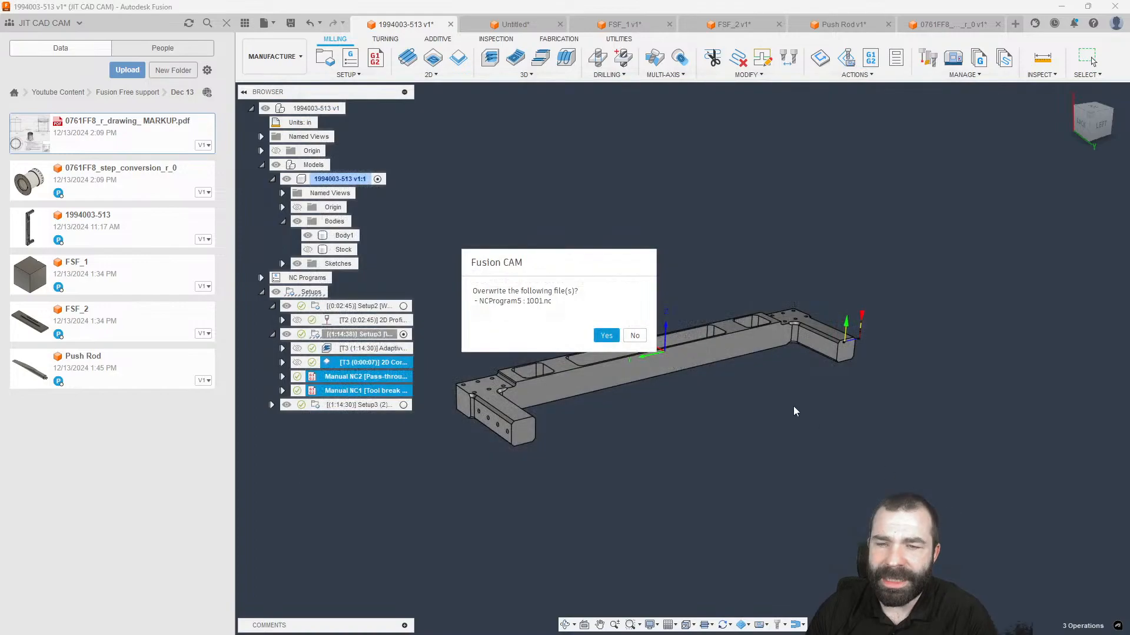
click(606, 333)
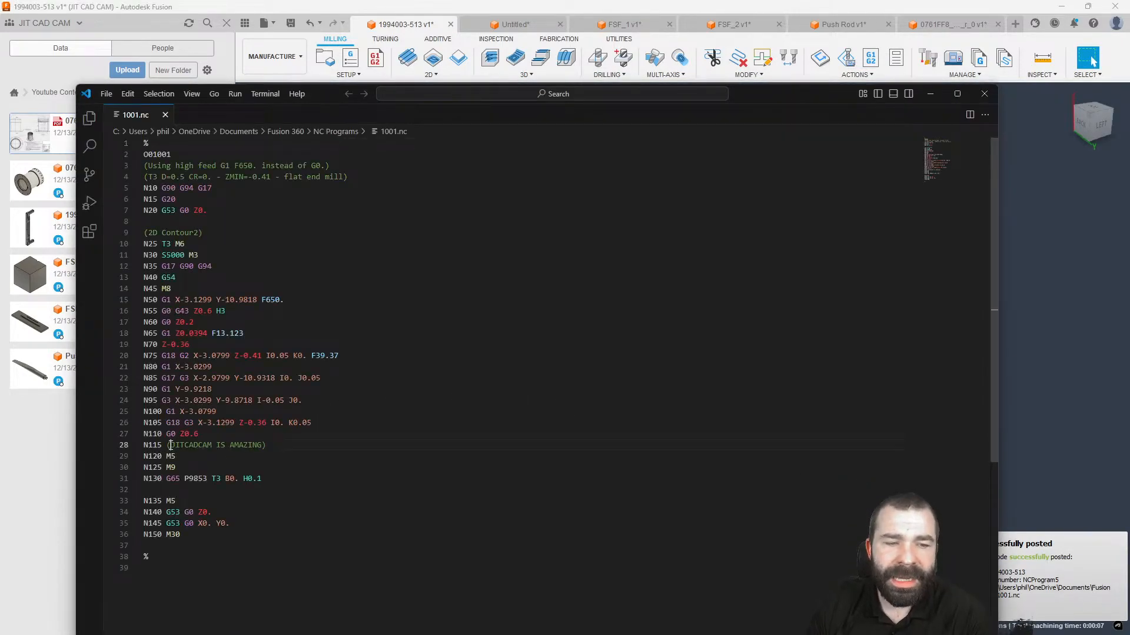
Examine the pass-through message and the M5 and M9 lines after it in the posted code, and close the editor.
drag(171, 446, 263, 446)
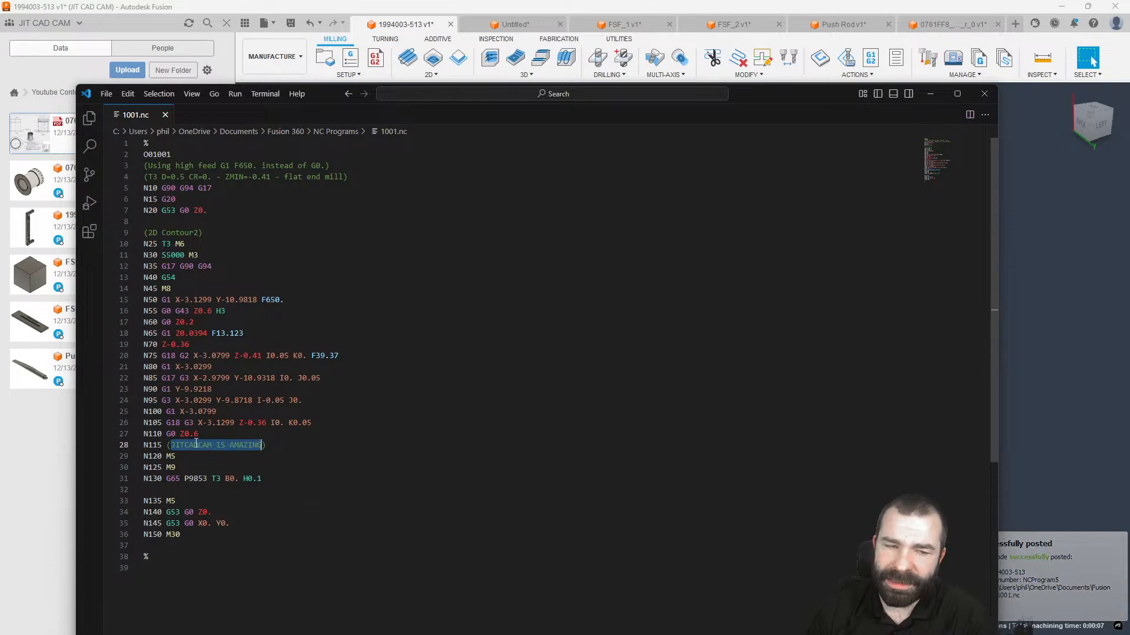
click(178, 457)
click(178, 468)
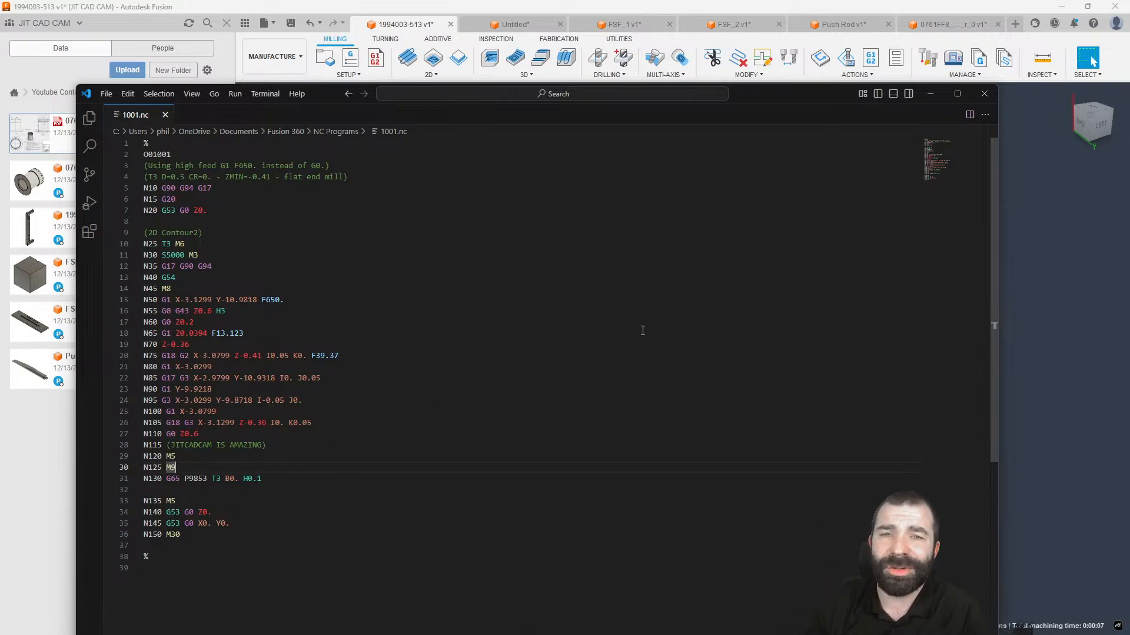
click(987, 93)
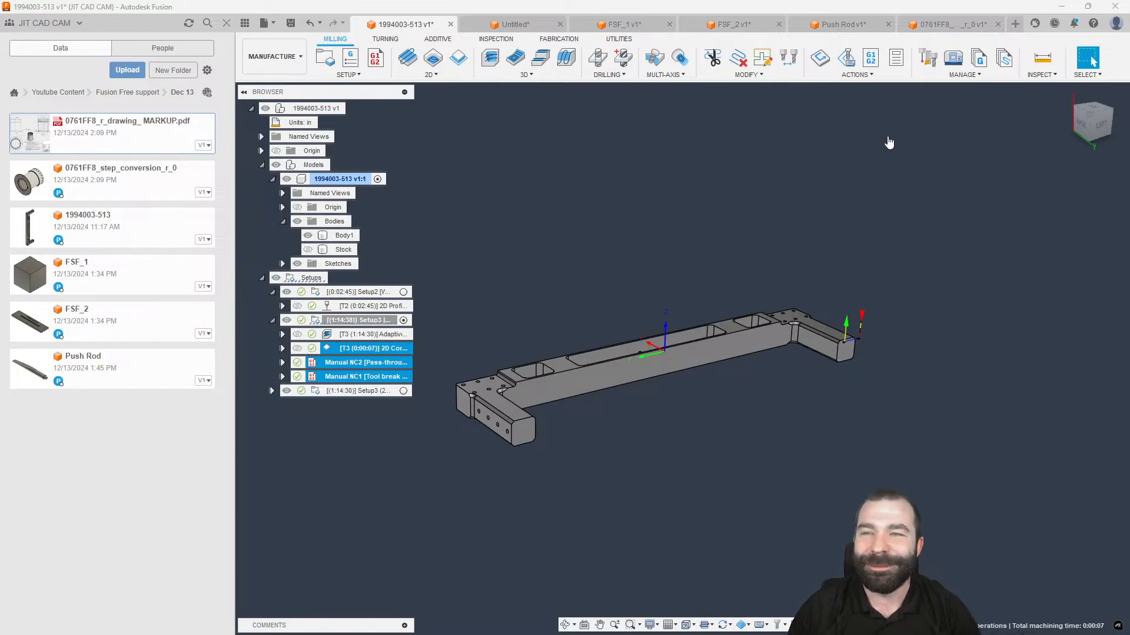
Create a new empty design document.
click(1015, 23)
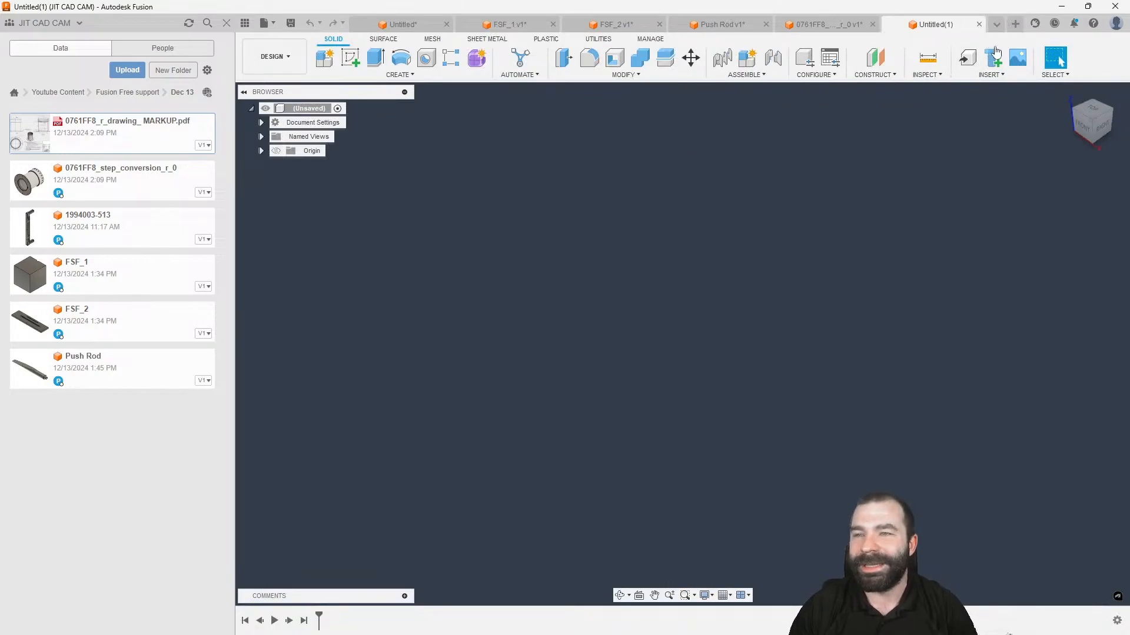
Switch the new document to the Manufacture workspace and open the Shop Crib cloud library in the Tool Library.
click(288, 59)
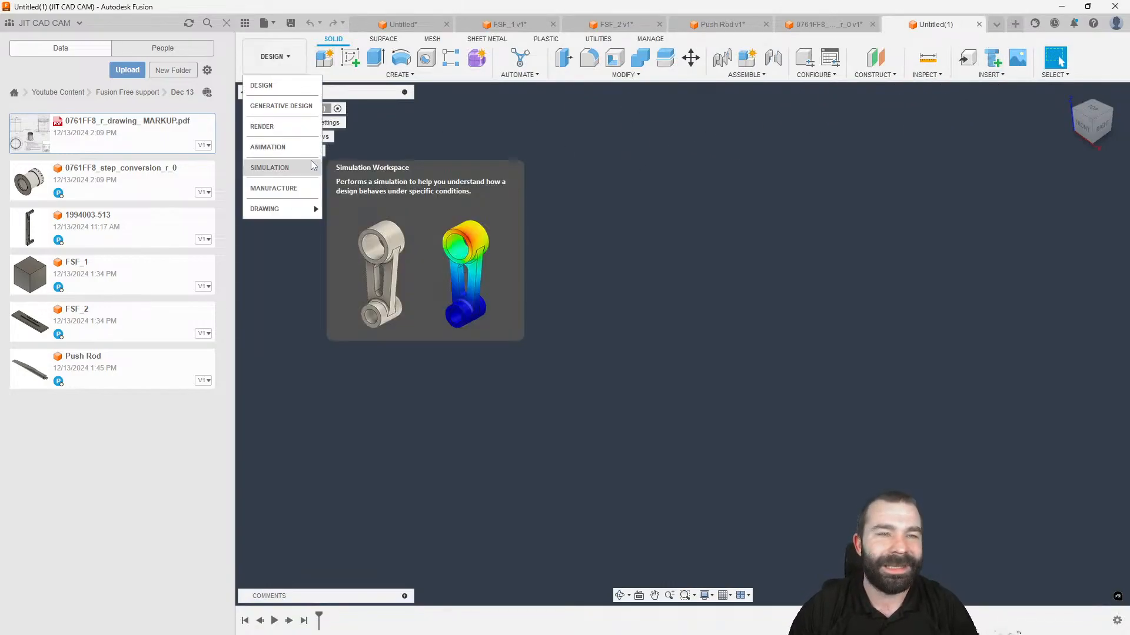
click(273, 189)
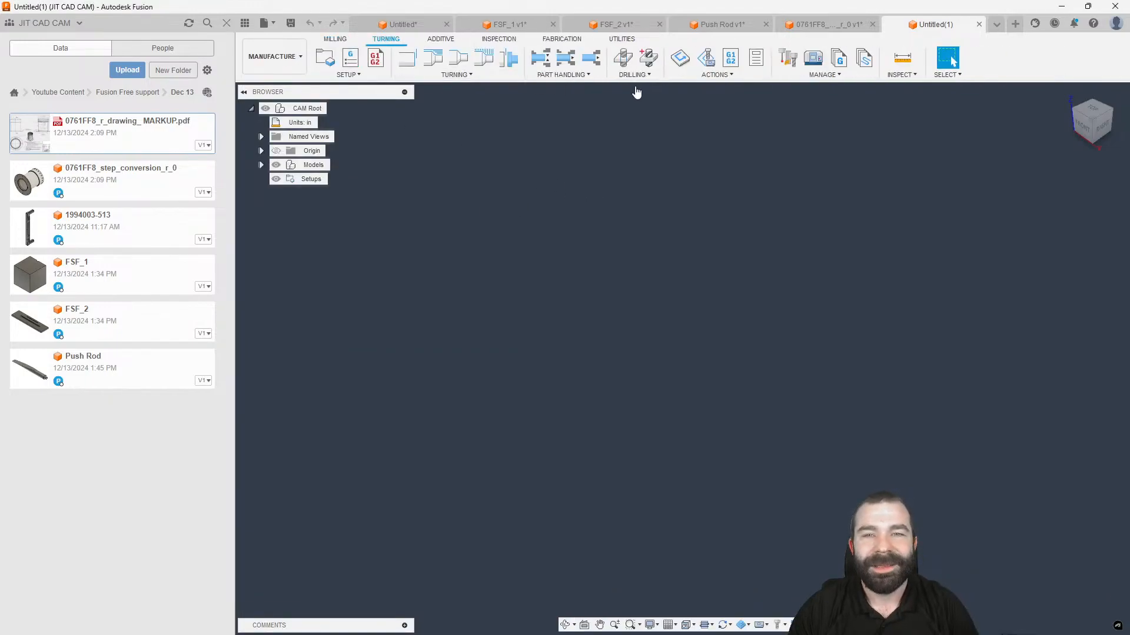
click(788, 64)
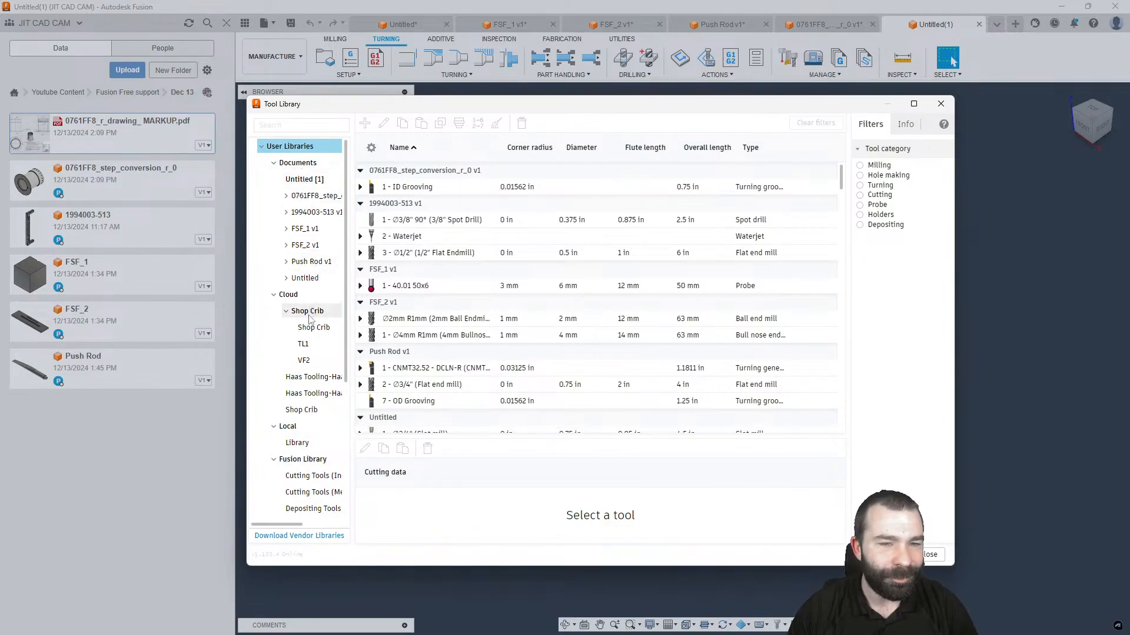
click(313, 328)
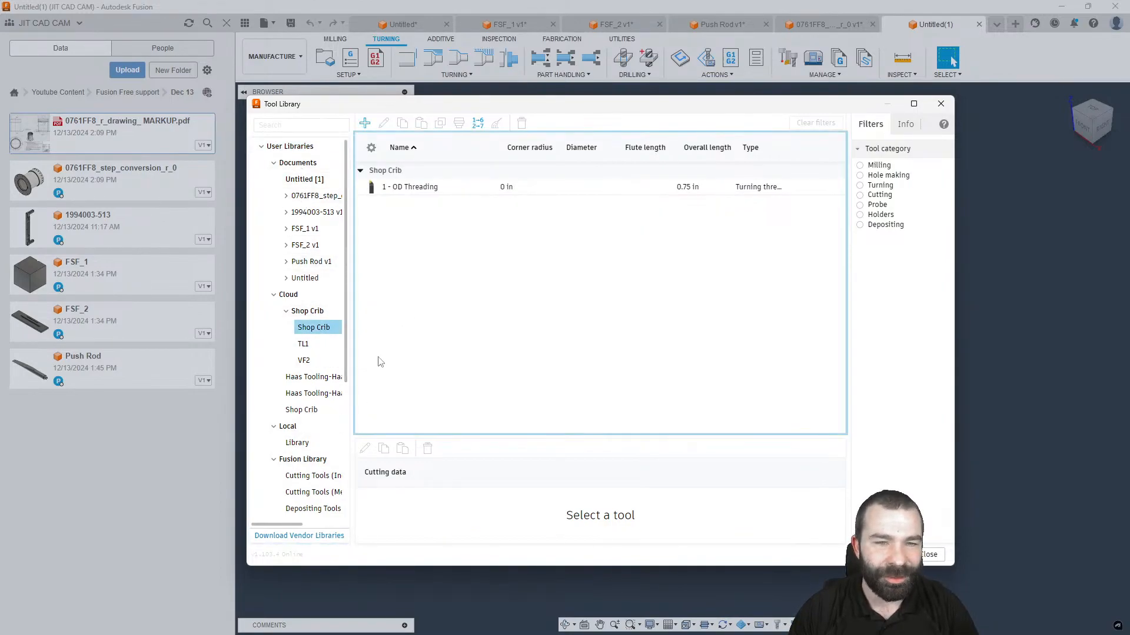
Add a cutting data preset named TEST1 to the OD Threading tool.
right_click(442, 188)
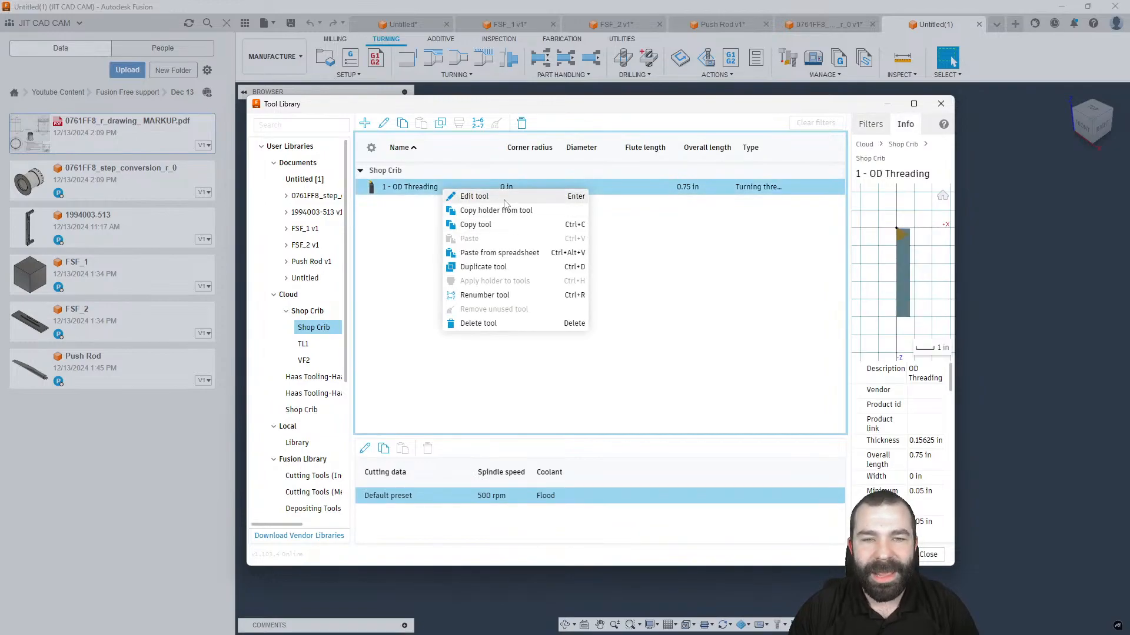
key(Return)
click(461, 146)
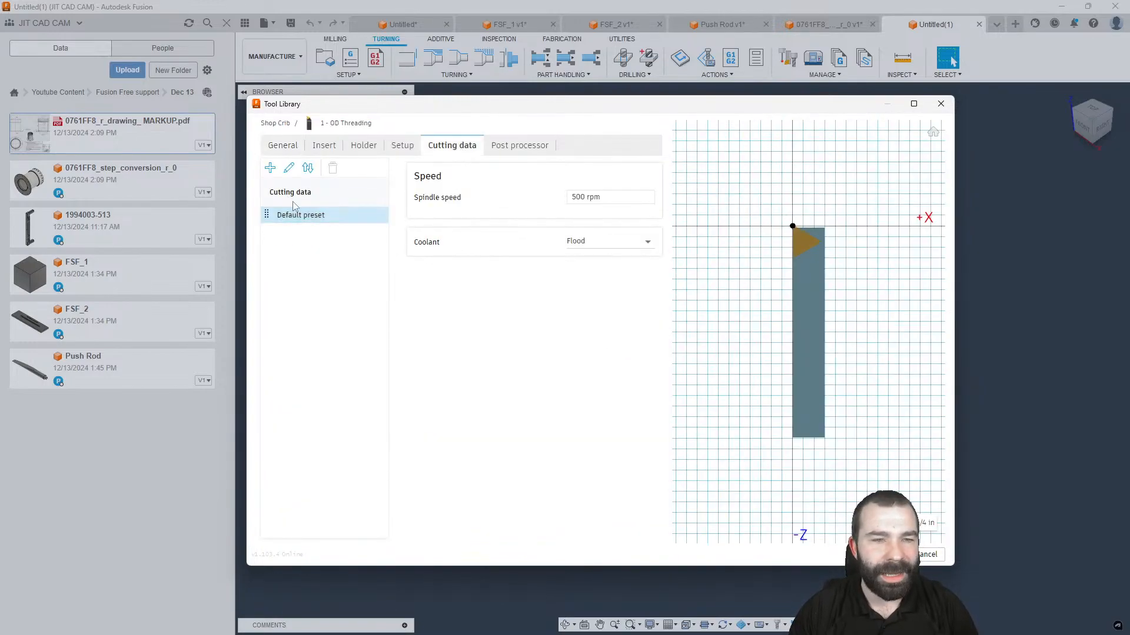
click(270, 168)
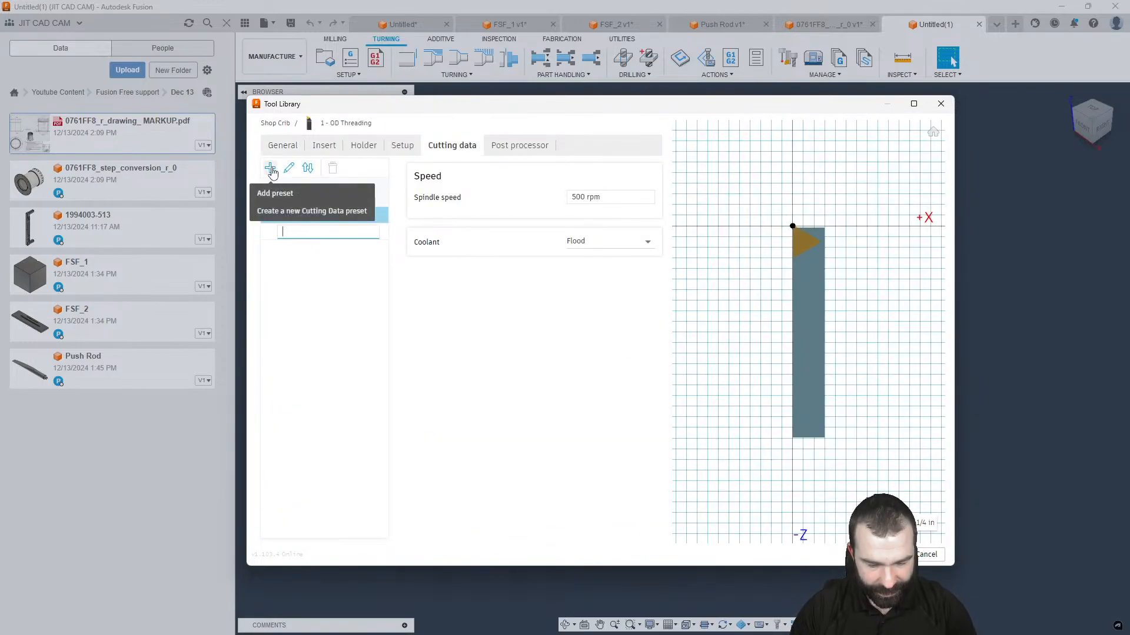
text(TEST1)
key(Return)
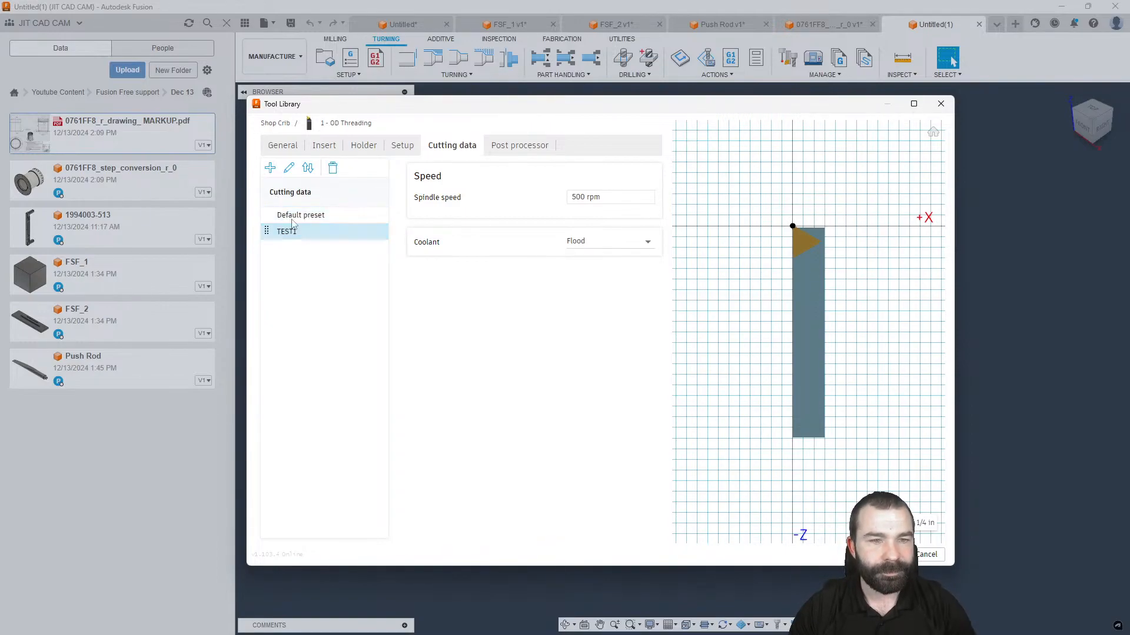
Add a second cutting data preset named TEST2 to the OD Threading tool and accept the tool changes.
click(270, 167)
text(TEST)
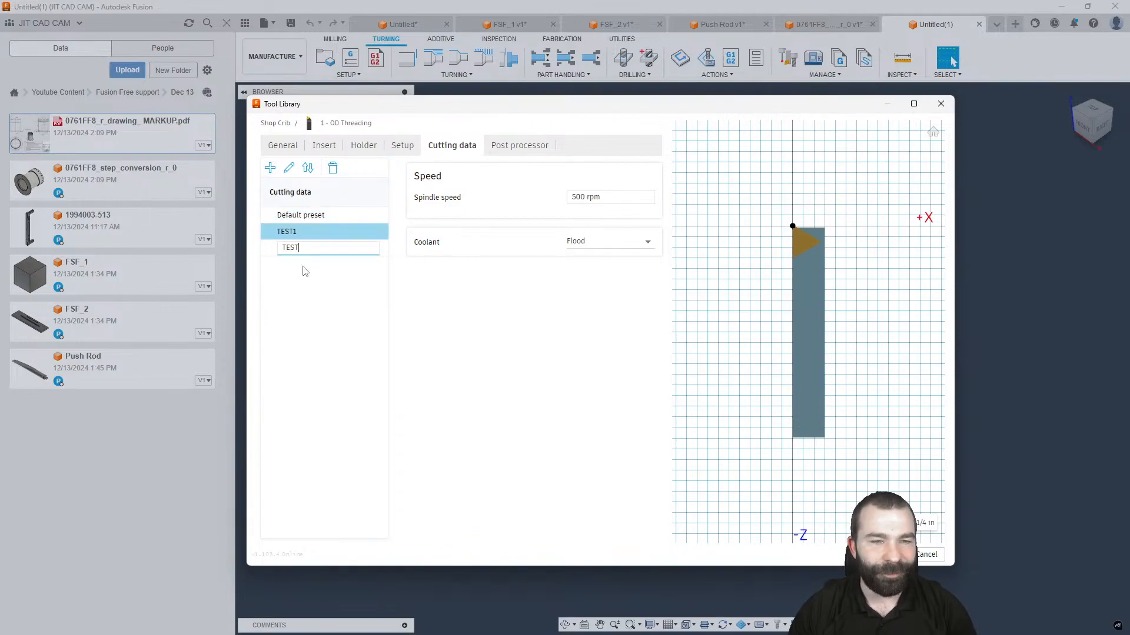
text(2)
key(Return)
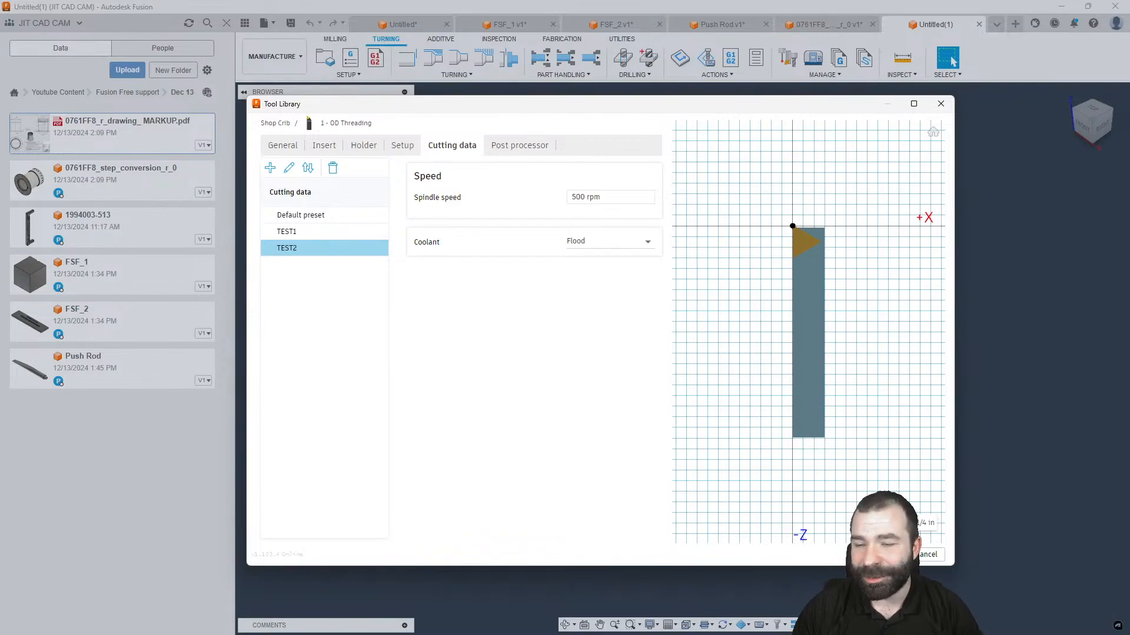
click(889, 555)
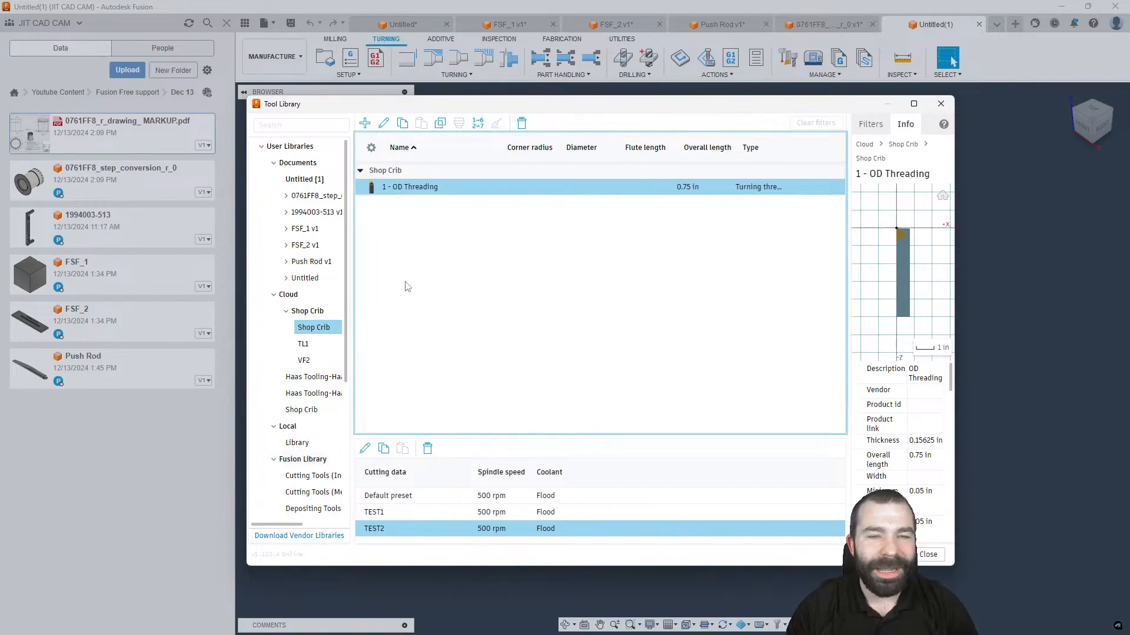
Create a new Turning boring tool with default settings in the Shop Crib library.
click(364, 122)
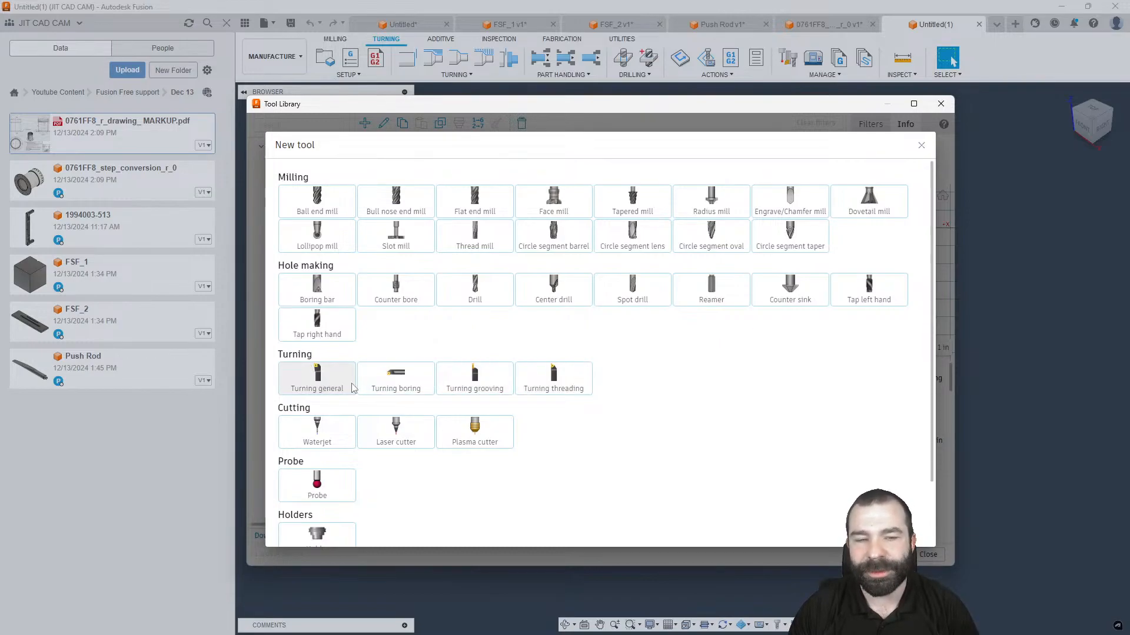
click(402, 385)
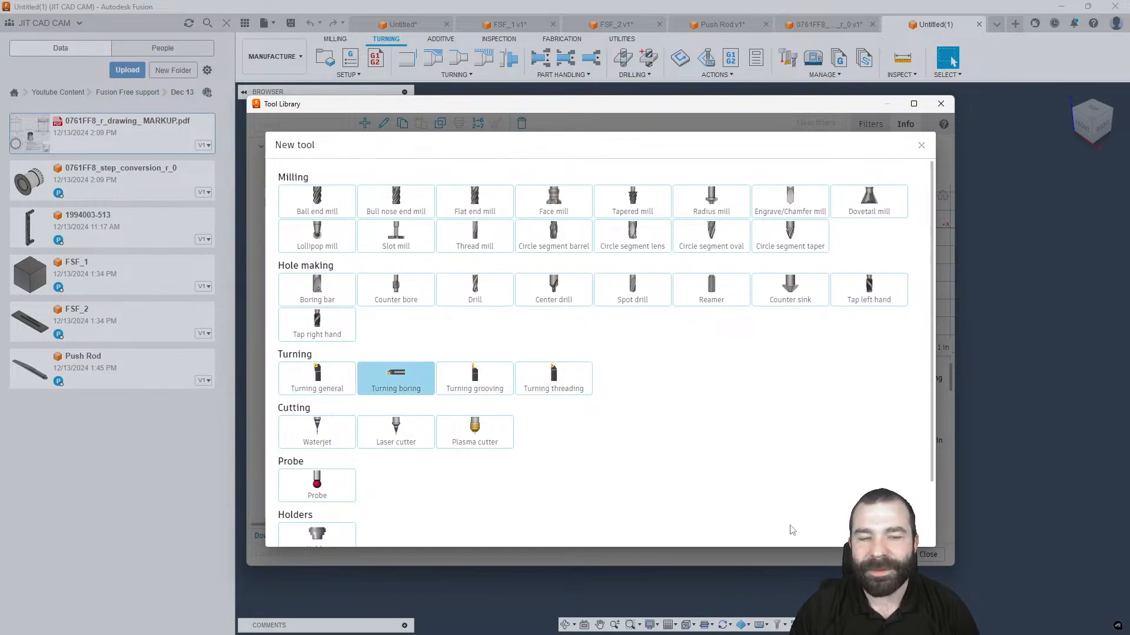
click(887, 555)
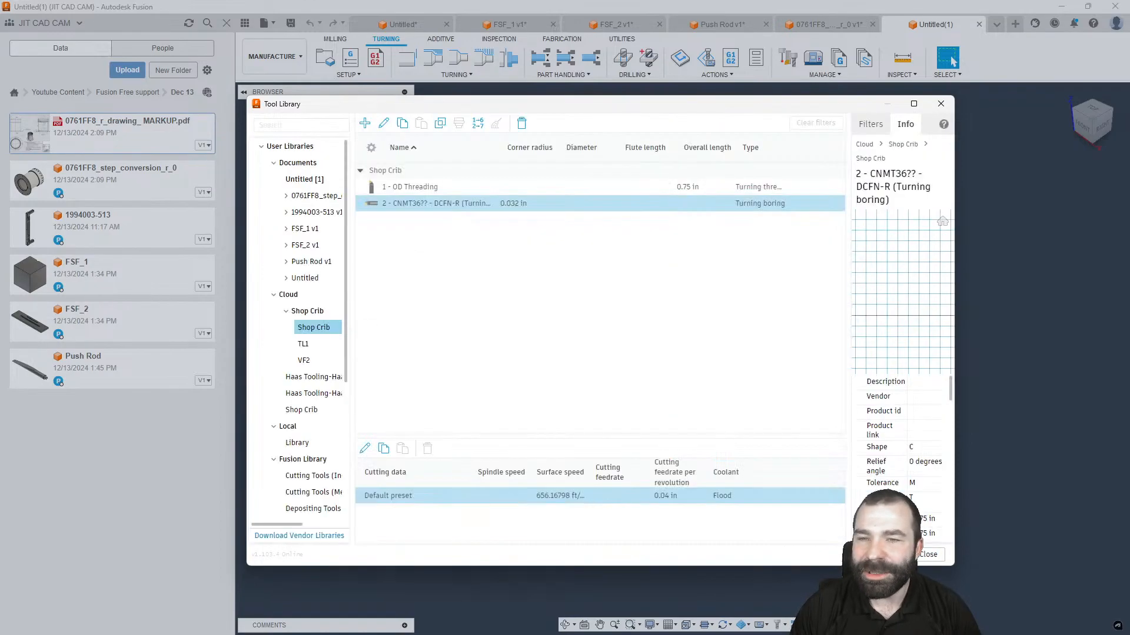
Copy all three OD Threading presets and try to paste them into the Turning boring tool's cutting data.
click(553, 283)
click(406, 187)
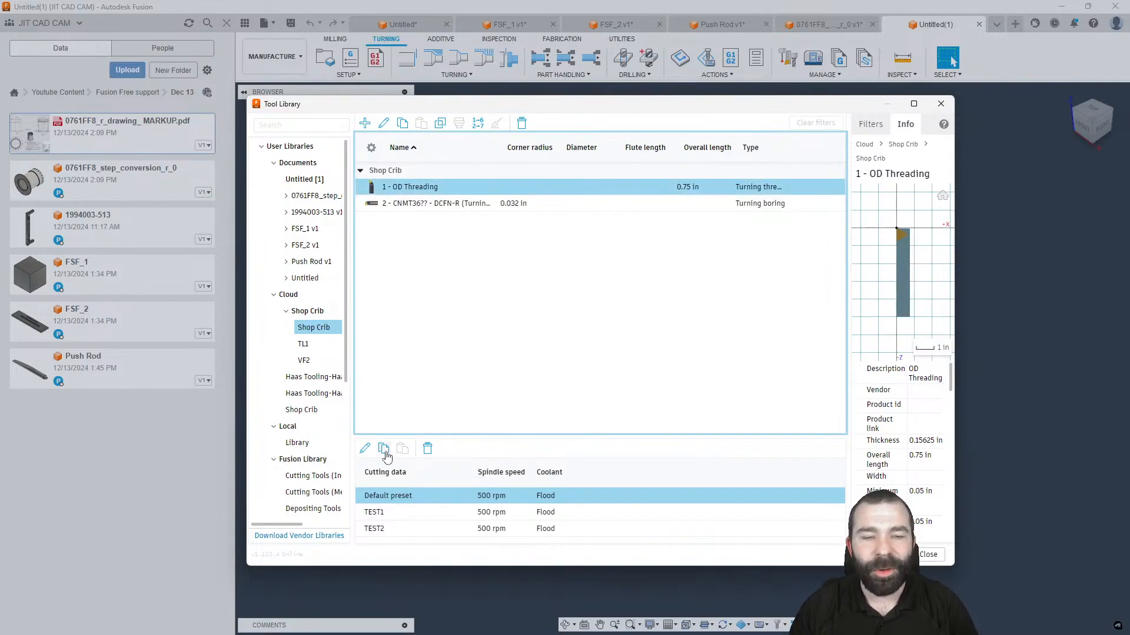
shift+click(401, 529)
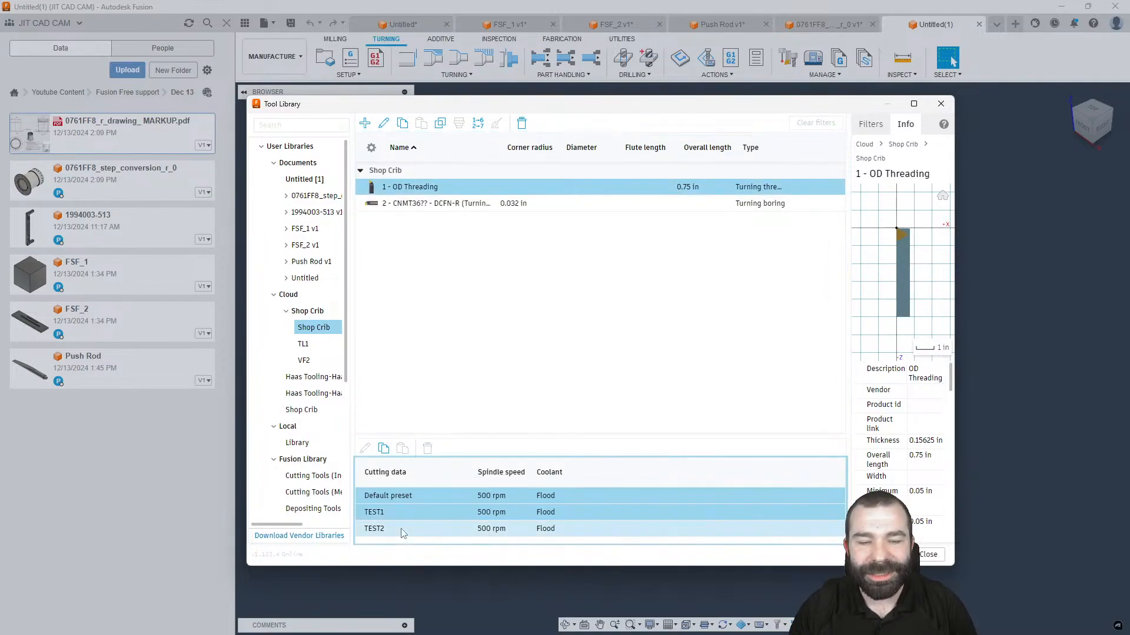
click(383, 452)
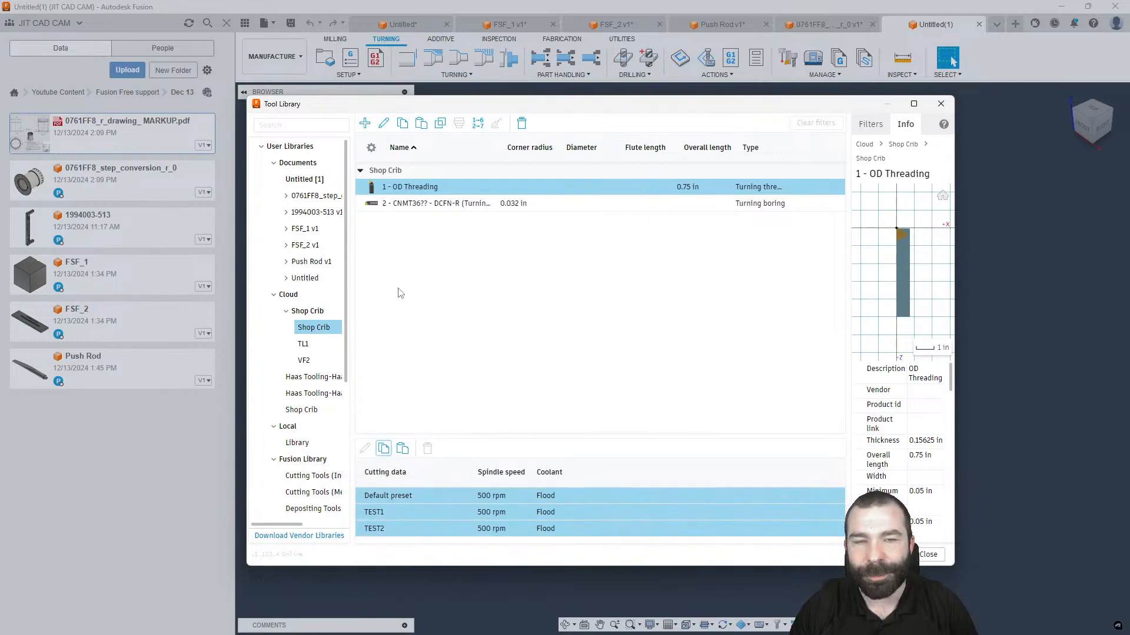
click(398, 264)
click(400, 204)
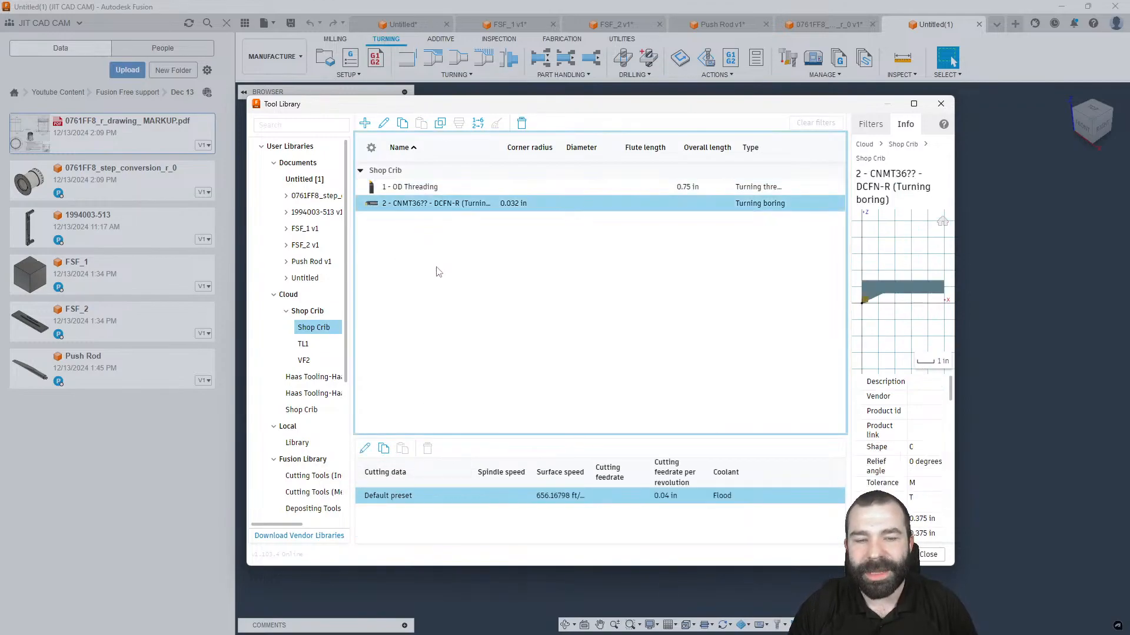
click(411, 518)
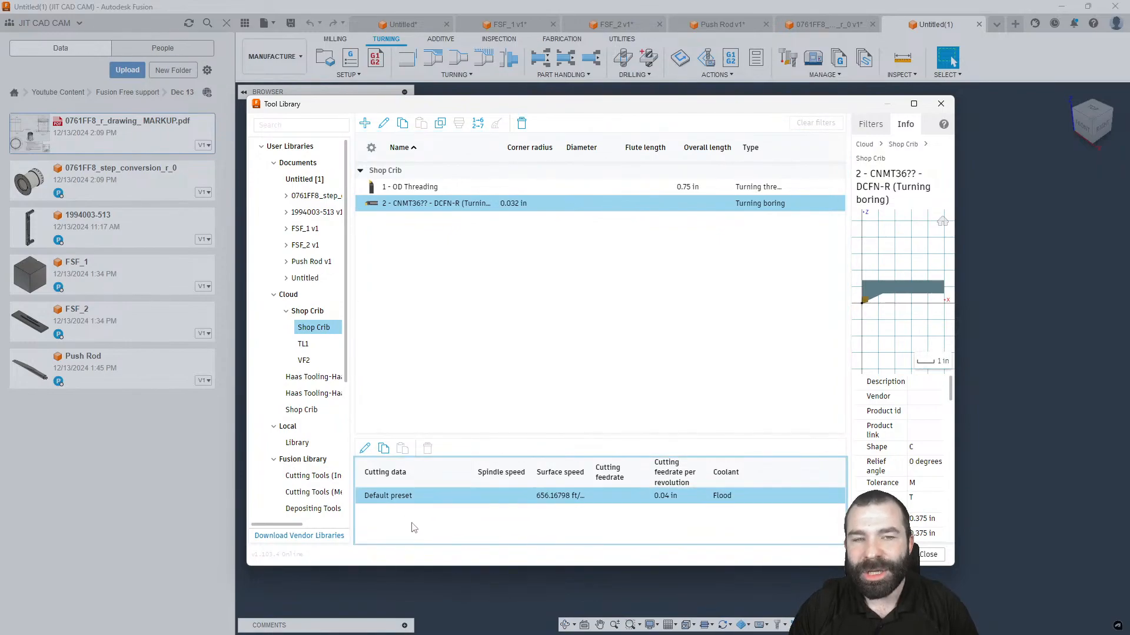
click(452, 360)
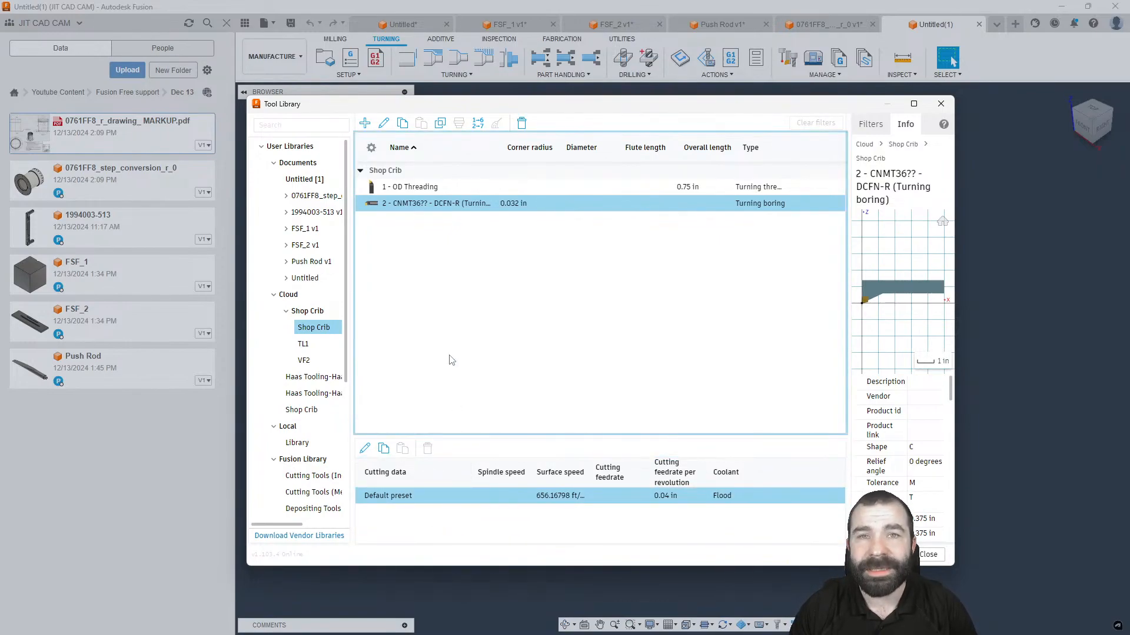
Create a new Turning general tool with default settings in the Shop Crib library.
click(365, 123)
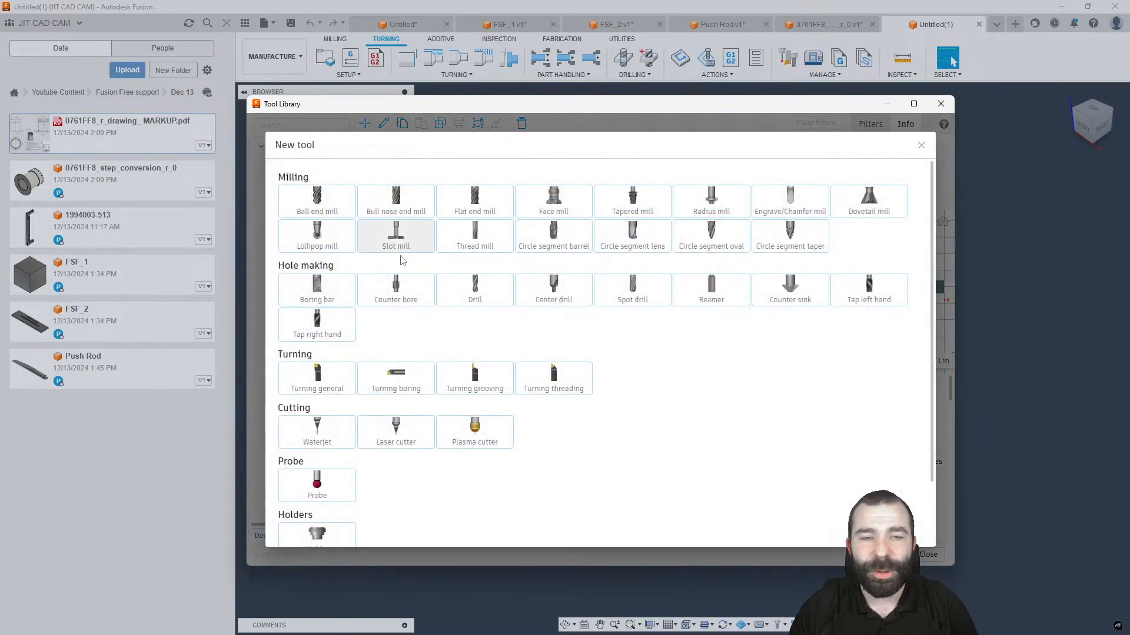
click(330, 383)
click(890, 555)
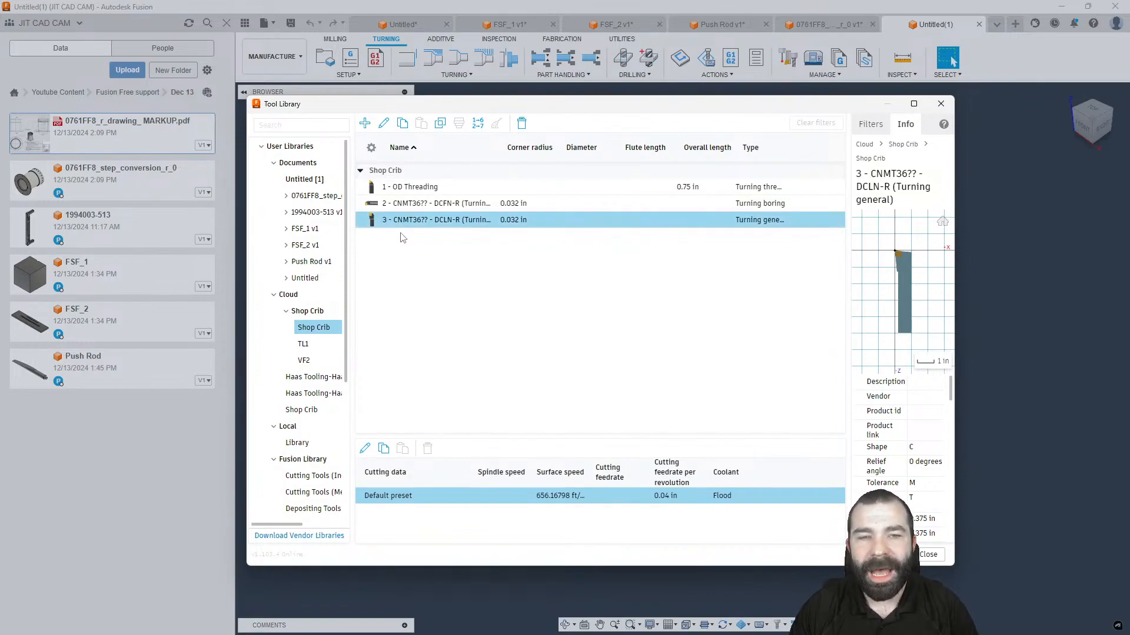
Copy the Default preset, TEST1 and TEST2 cutting data from the OD Threading tool.
click(409, 189)
shift+click(405, 532)
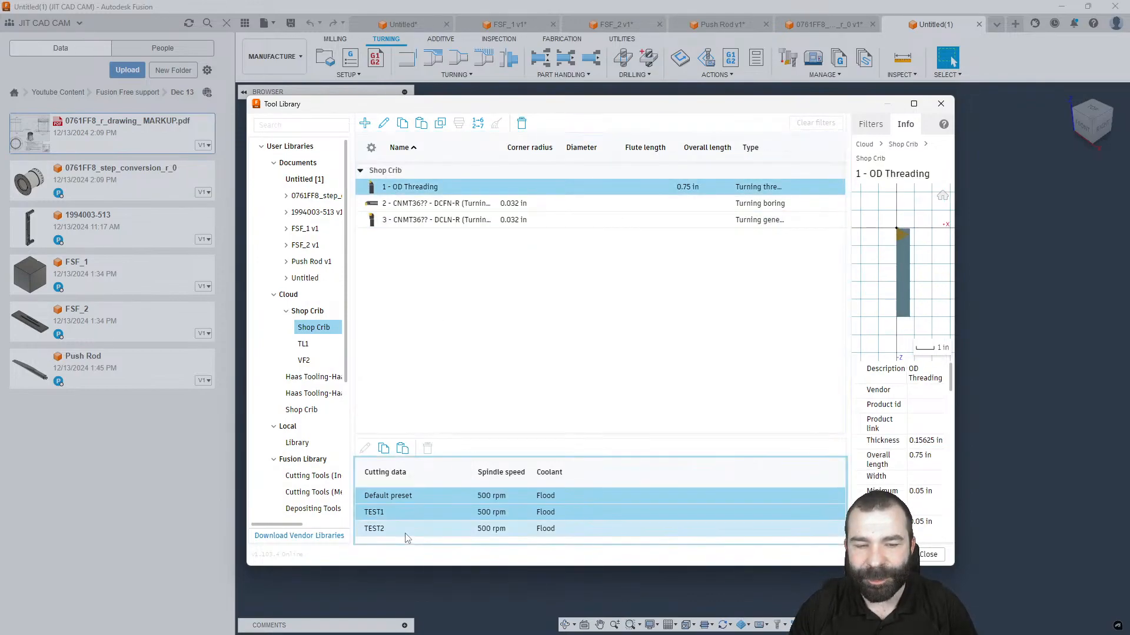
click(383, 449)
Try to paste the copied presets into the Turning general tool's cutting data.
click(418, 220)
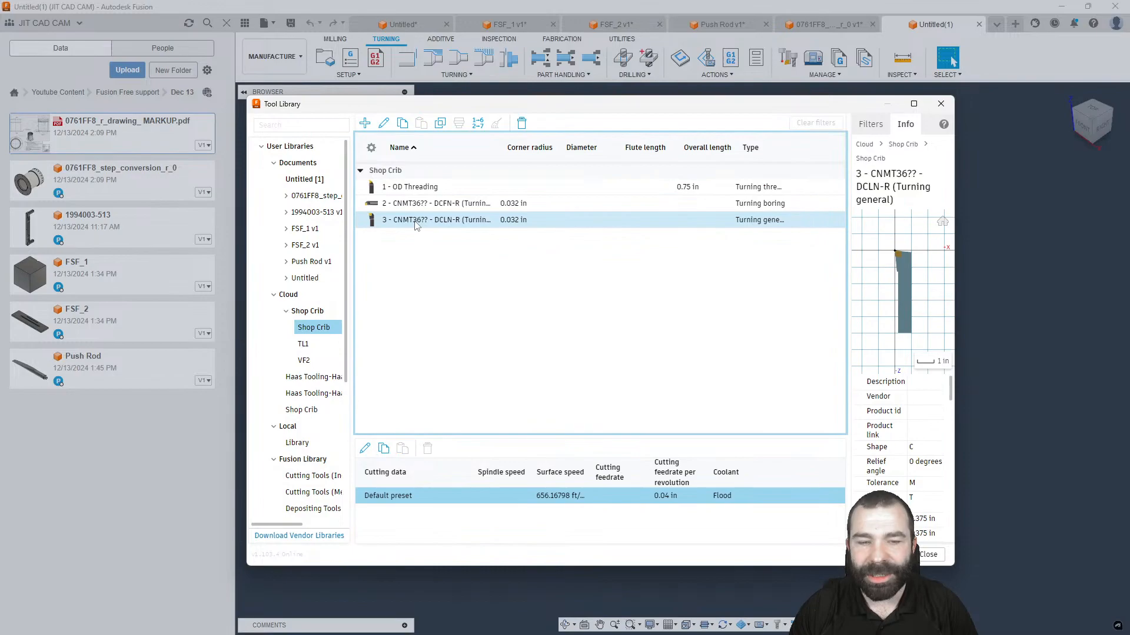
click(415, 509)
click(405, 452)
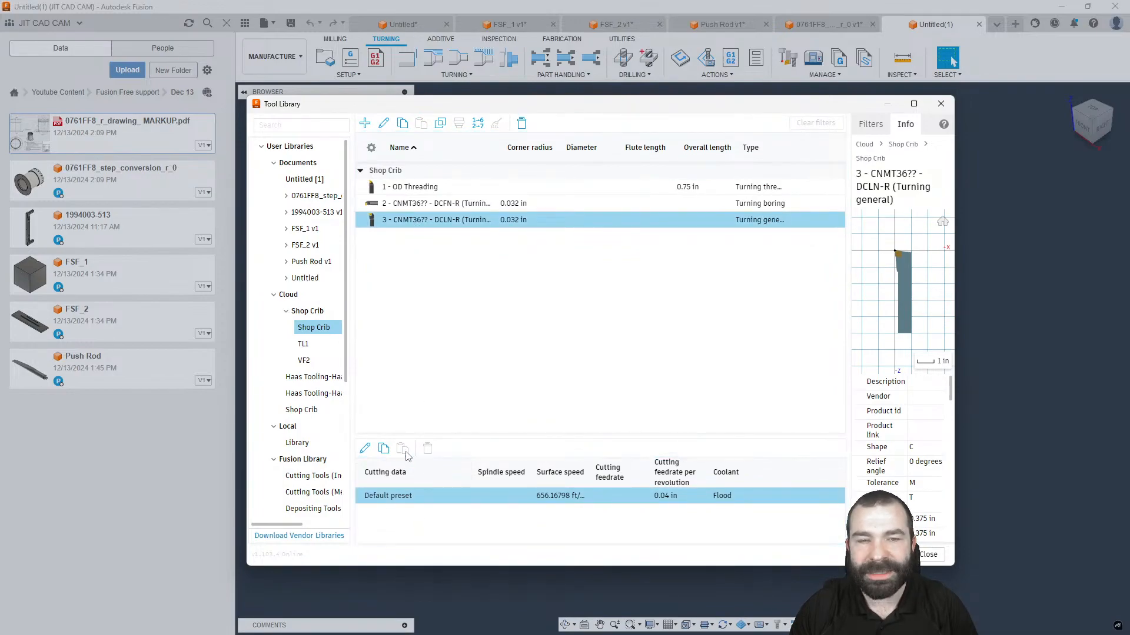
click(416, 187)
click(421, 221)
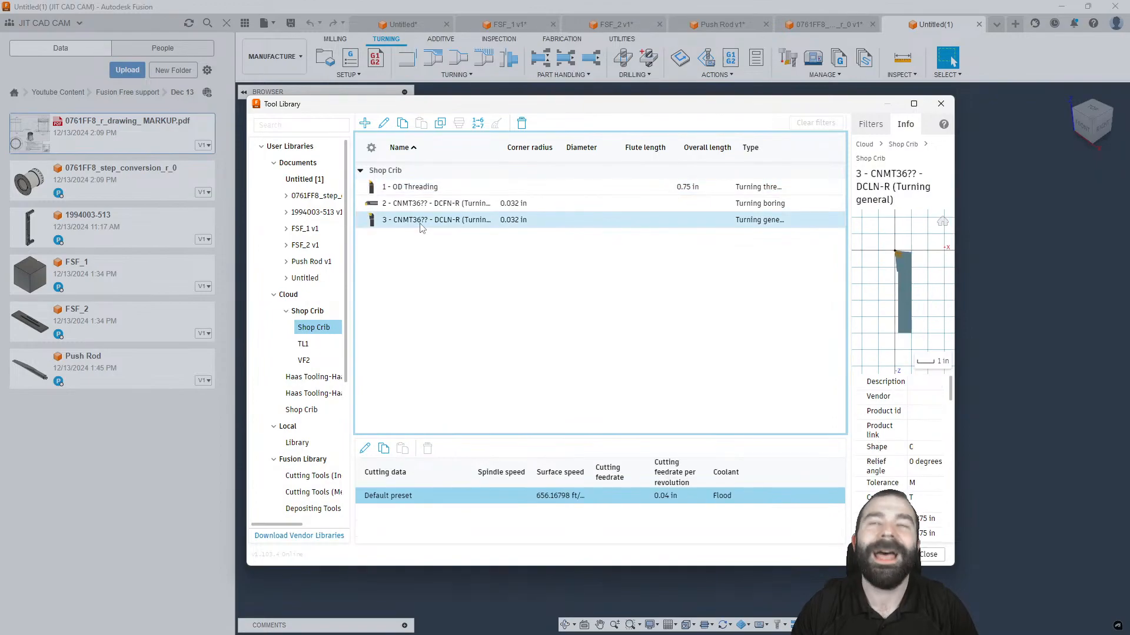
Examine the Turning general tool's holder and insert settings, leaving the editor without changes.
double_click(376, 226)
click(359, 146)
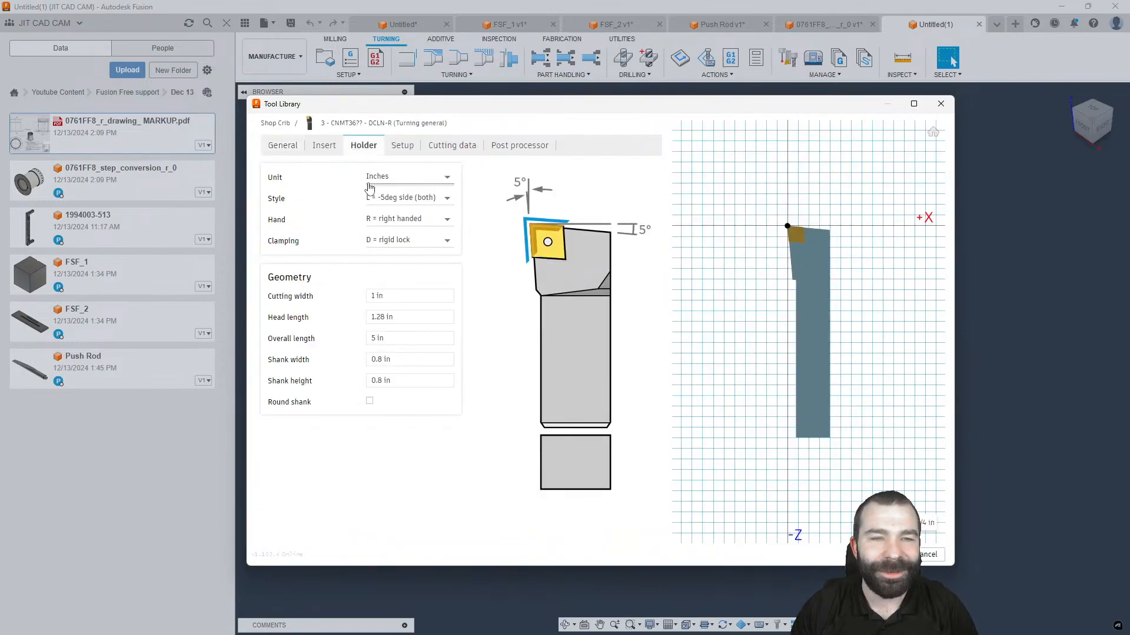
click(324, 146)
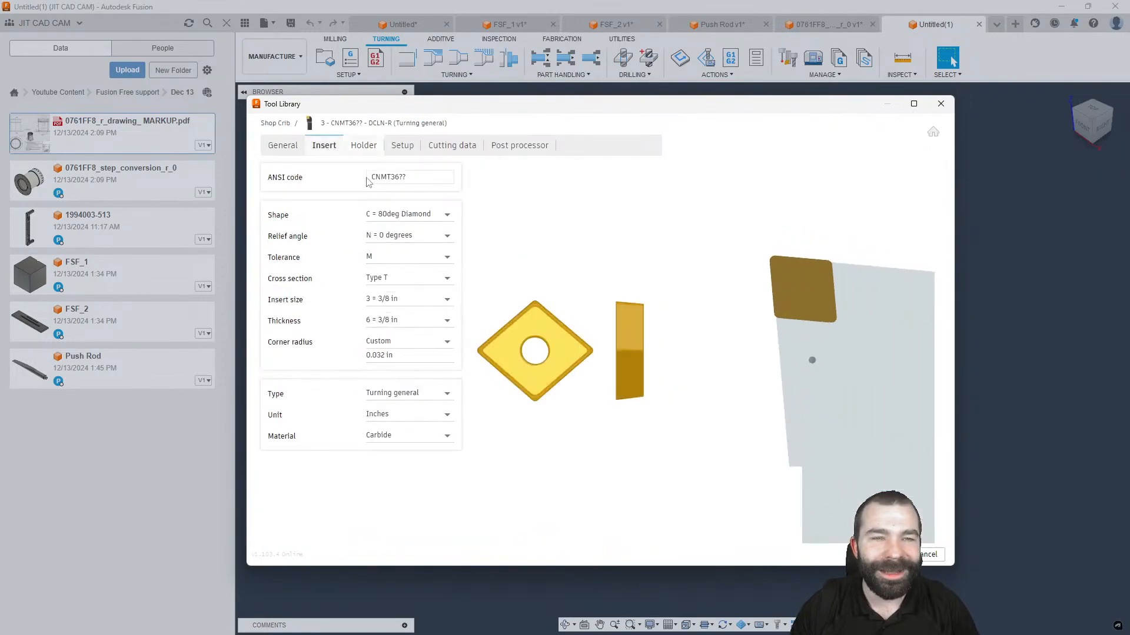
click(930, 555)
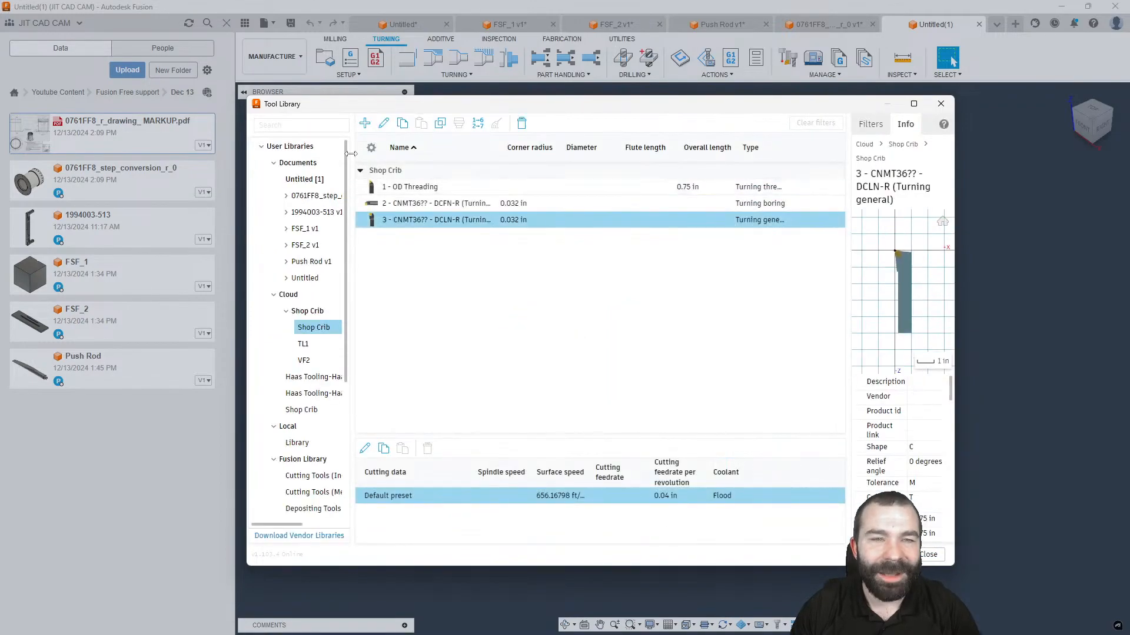
Create a new Turning threading tool in Shop Crib, checking its default cutting data before accepting.
click(406, 245)
click(365, 123)
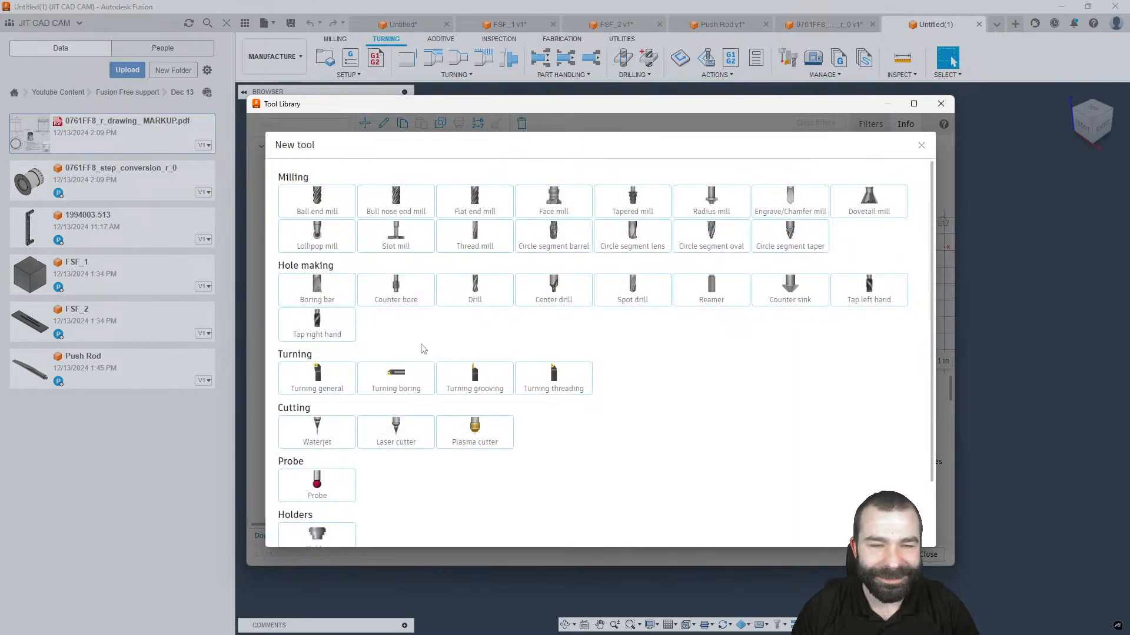
click(577, 391)
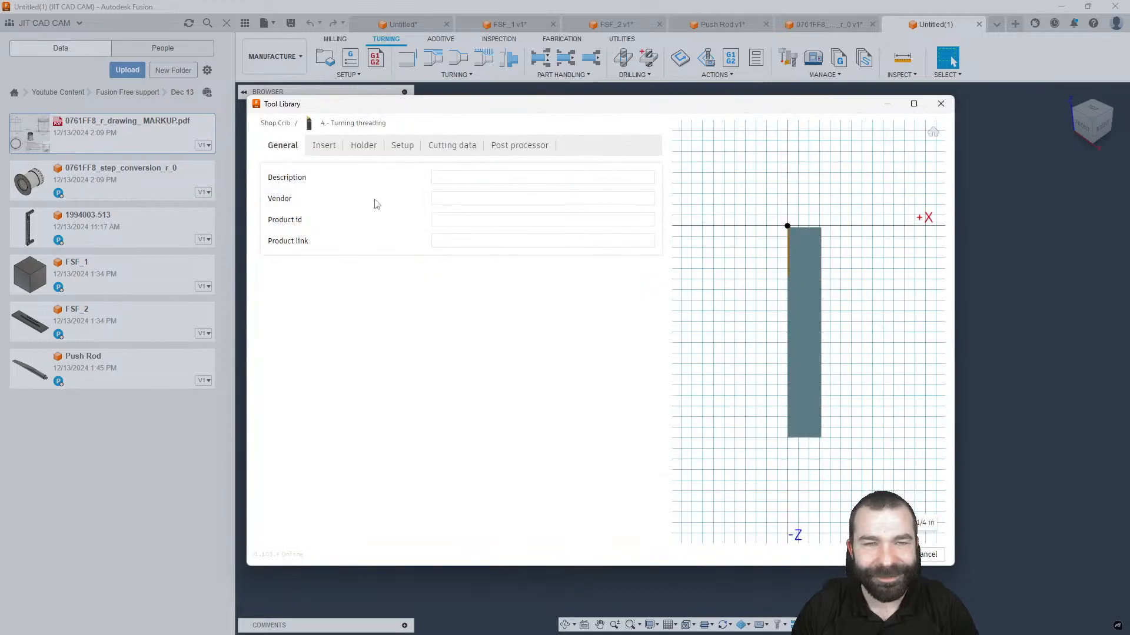
click(447, 147)
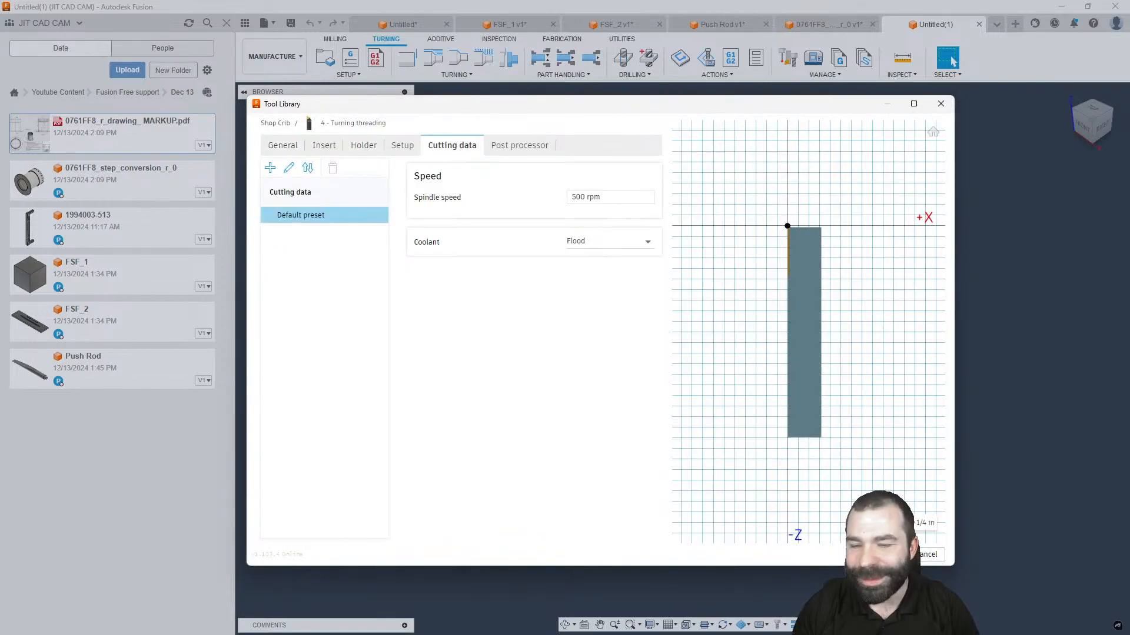
click(882, 555)
Paste the copied OD Threading presets into the new Turning threading tool, and select the Turning general tool.
click(437, 290)
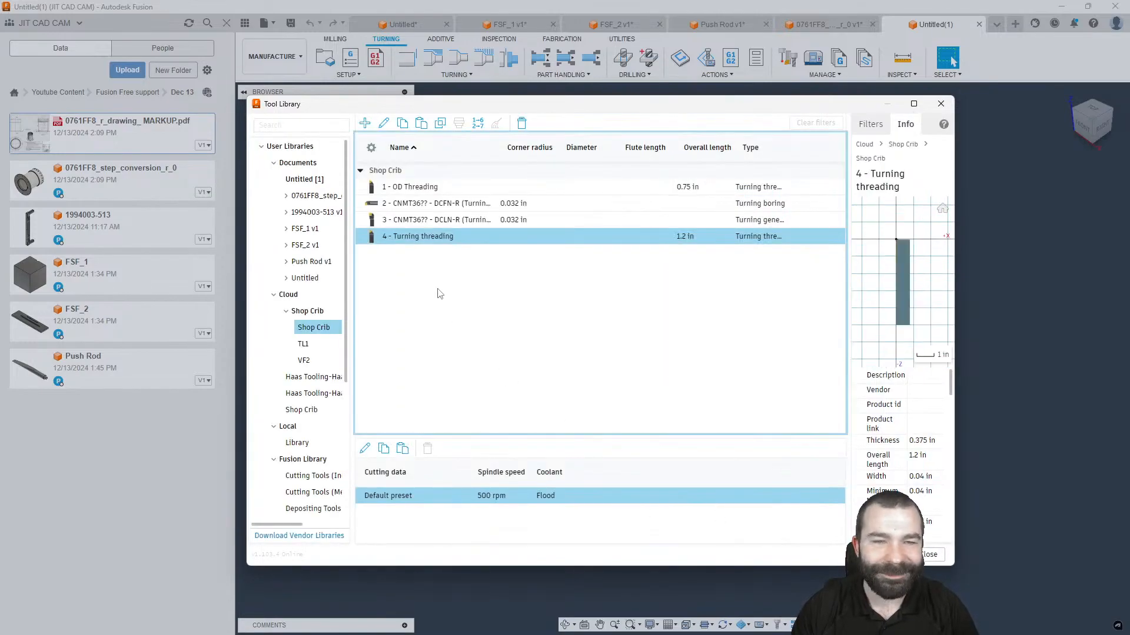
click(402, 449)
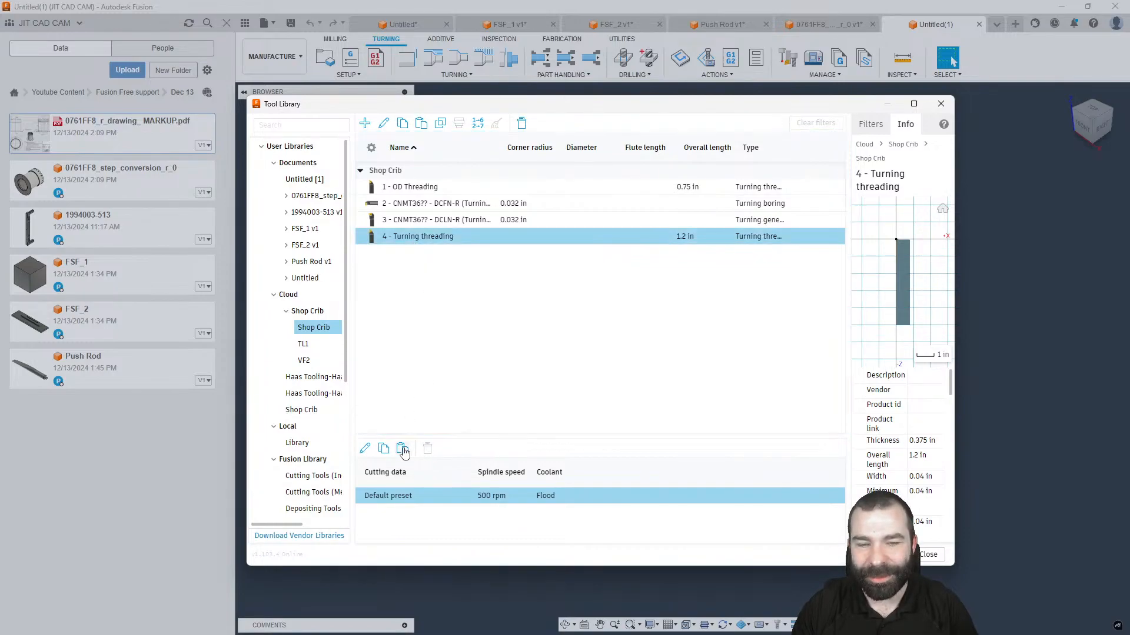
click(393, 223)
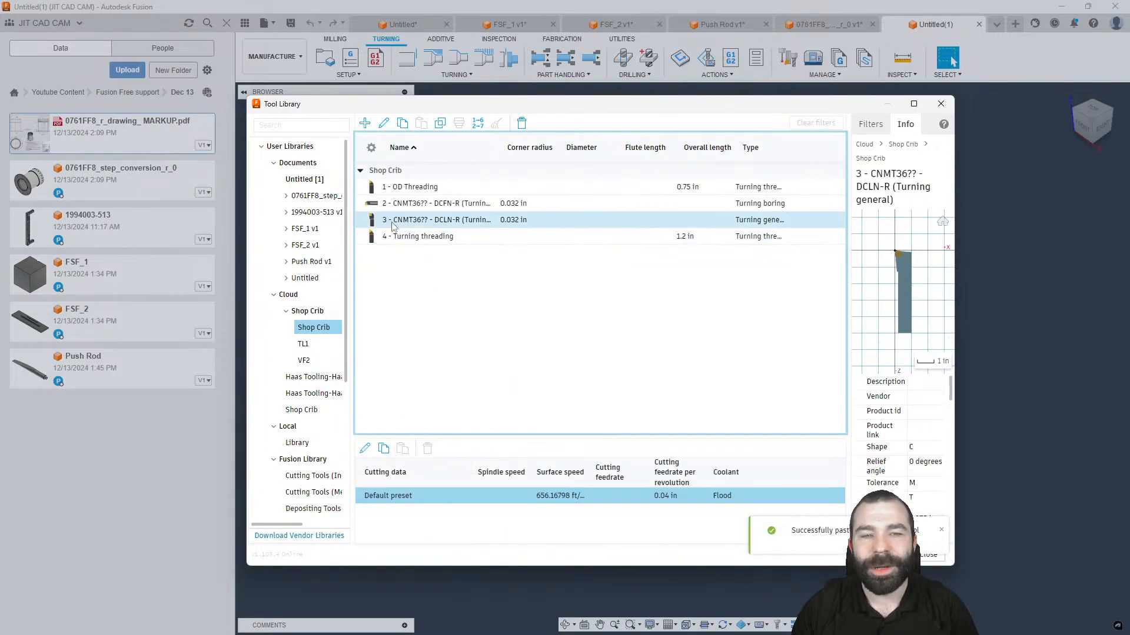
Add three cutting data presets named 1, 2 and 3 to the Turning general tool and accept the changes.
double_click(402, 224)
click(461, 147)
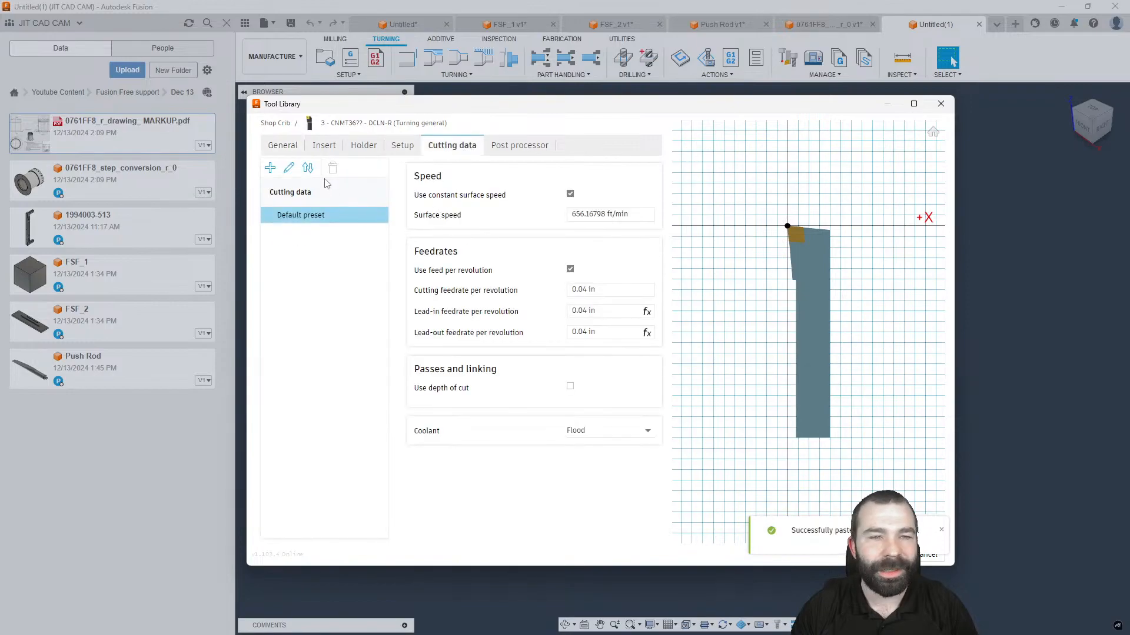
click(271, 169)
text(1)
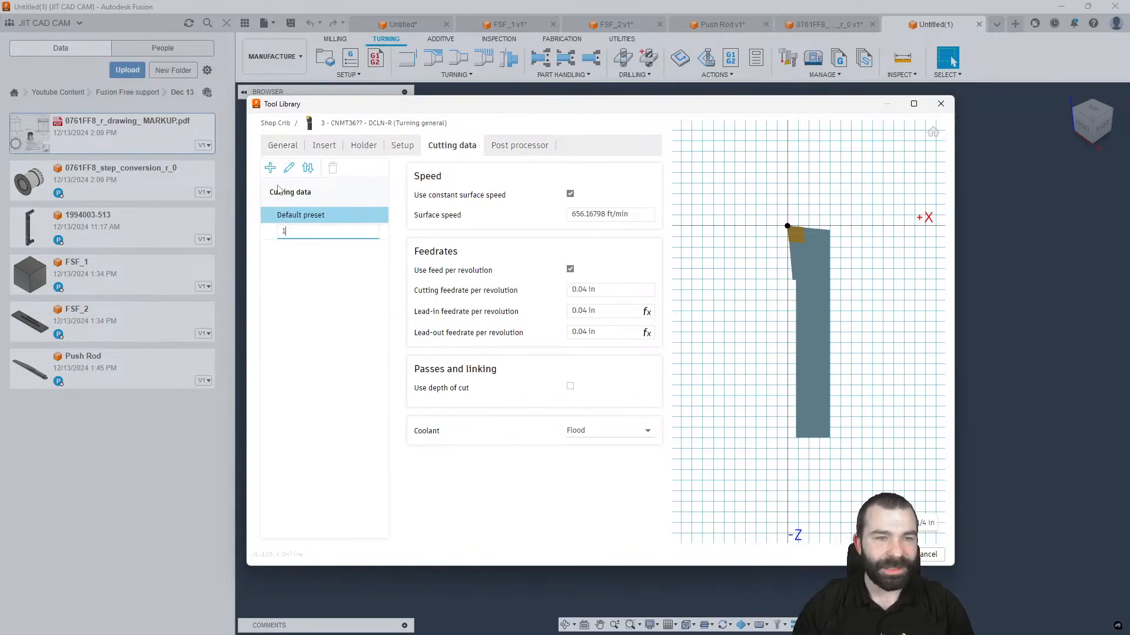
key(Return)
click(270, 168)
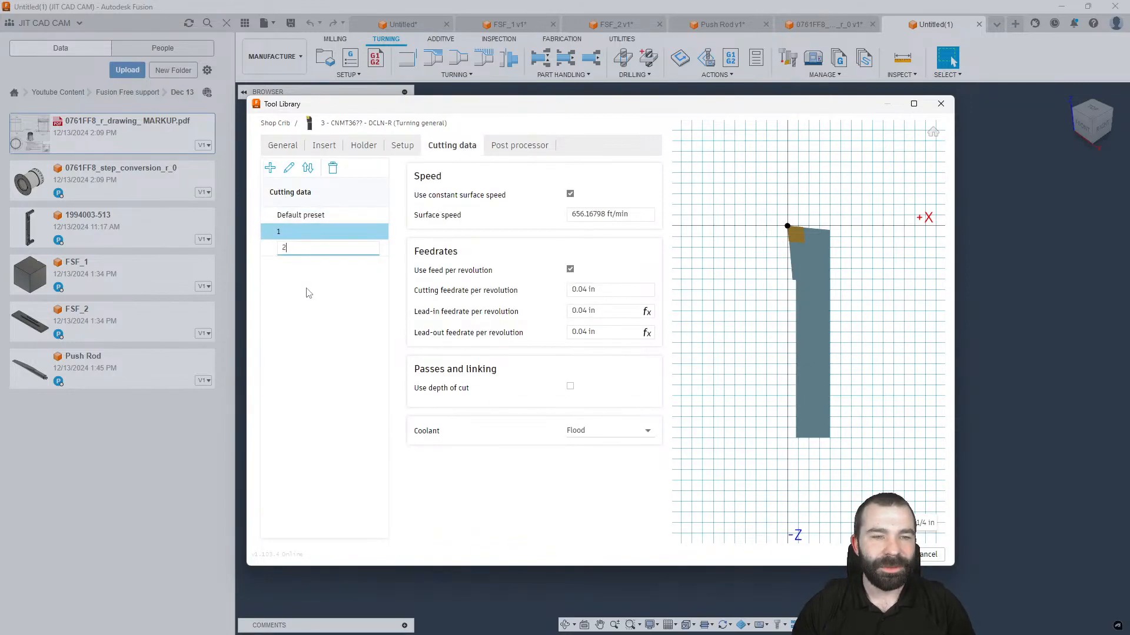
text(2)
key(Return)
click(270, 168)
text(3)
key(Return)
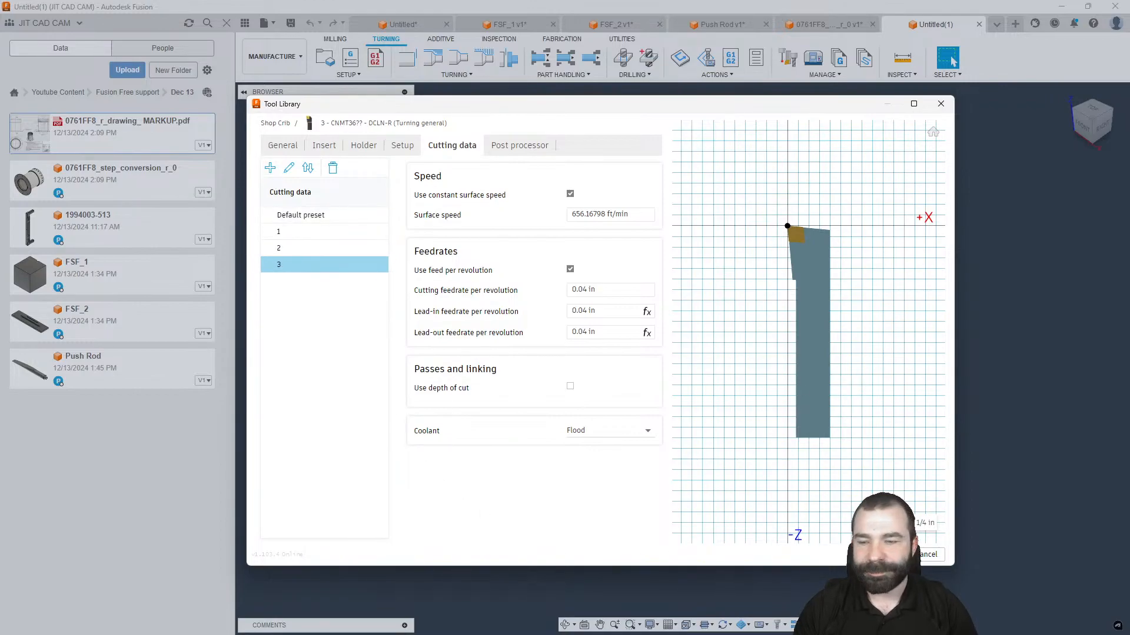
click(888, 554)
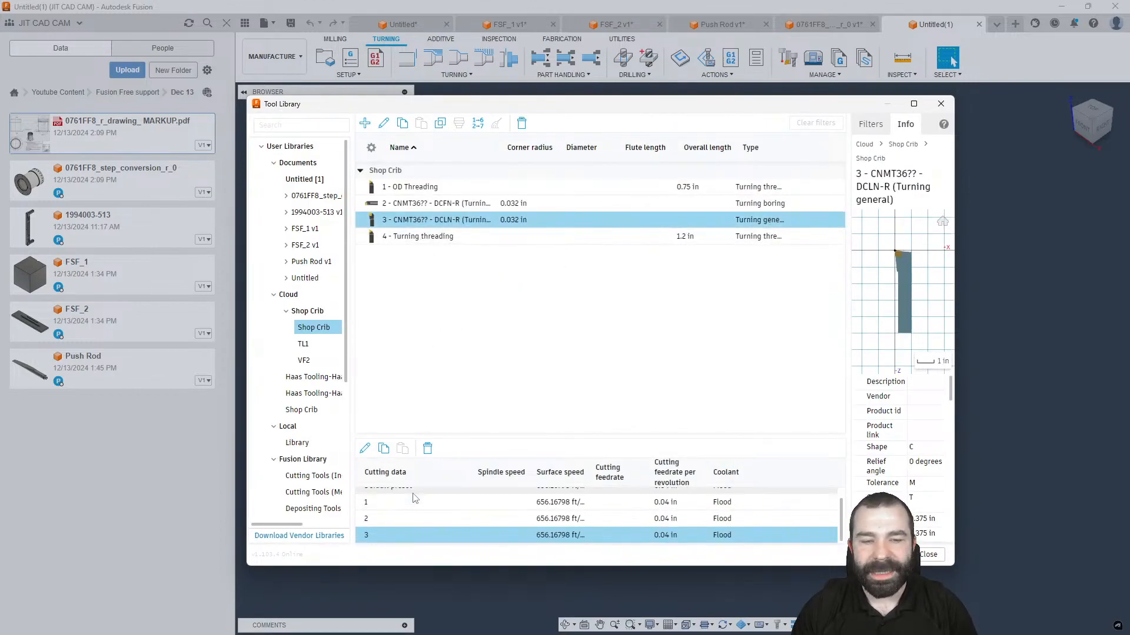
Copy all of the Turning general tool's cutting data presets, and select the Turning boring tool to check whether they can be pasted.
scroll(413, 505, up, 1)
click(412, 499)
scroll(420, 535, down, 1)
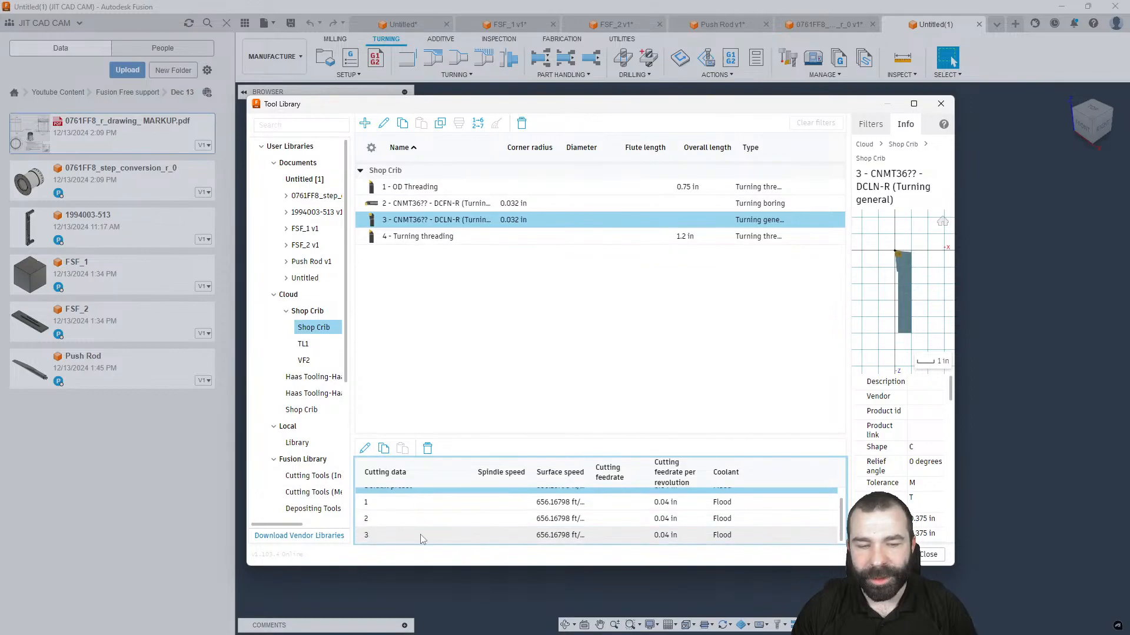
shift+click(420, 536)
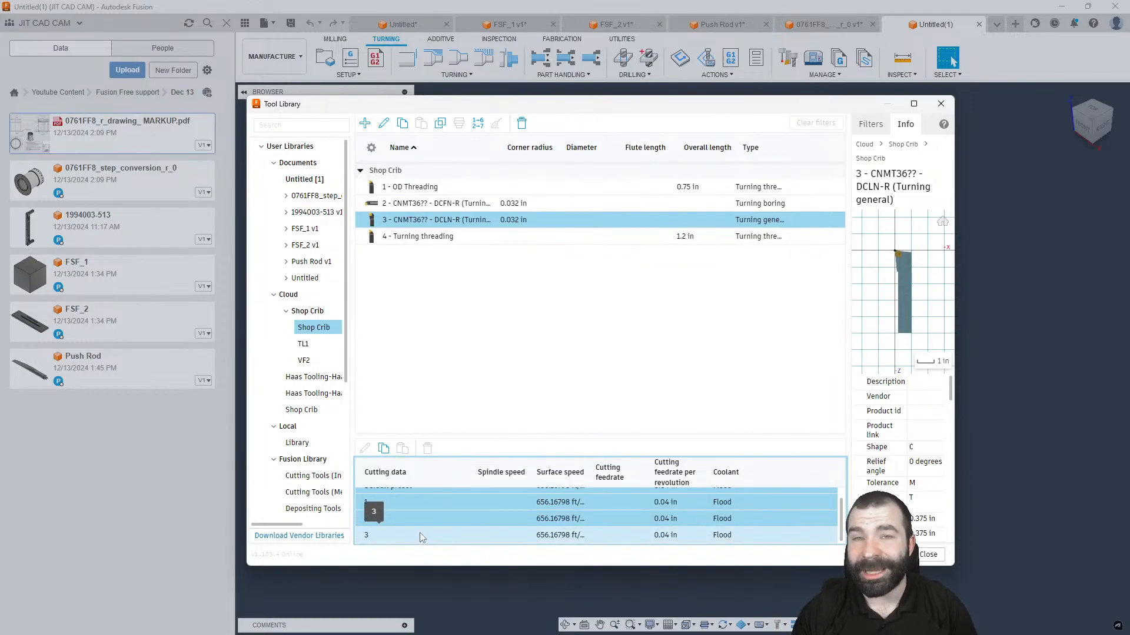
click(384, 449)
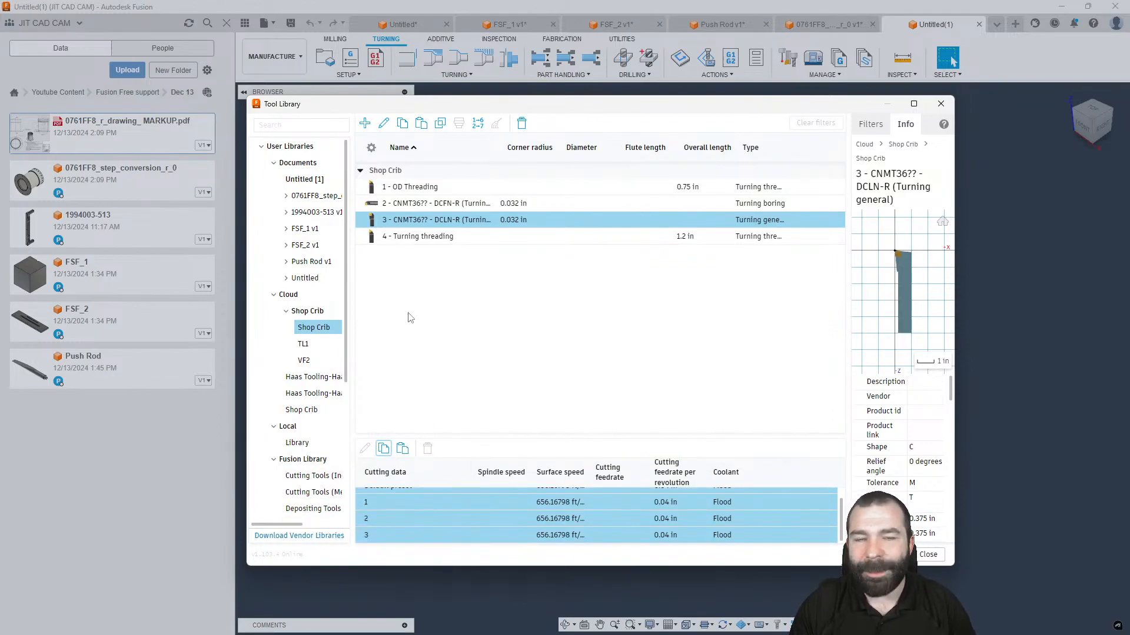
click(428, 203)
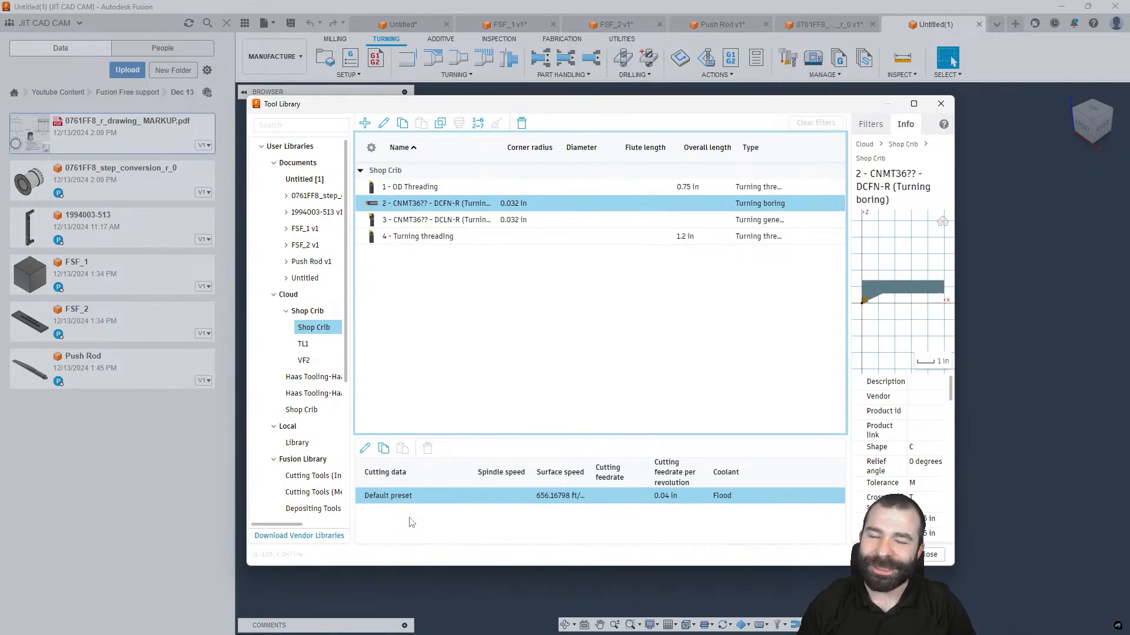
Duplicate the Turning general tool and change the copy's insert type to Turning boring.
click(417, 221)
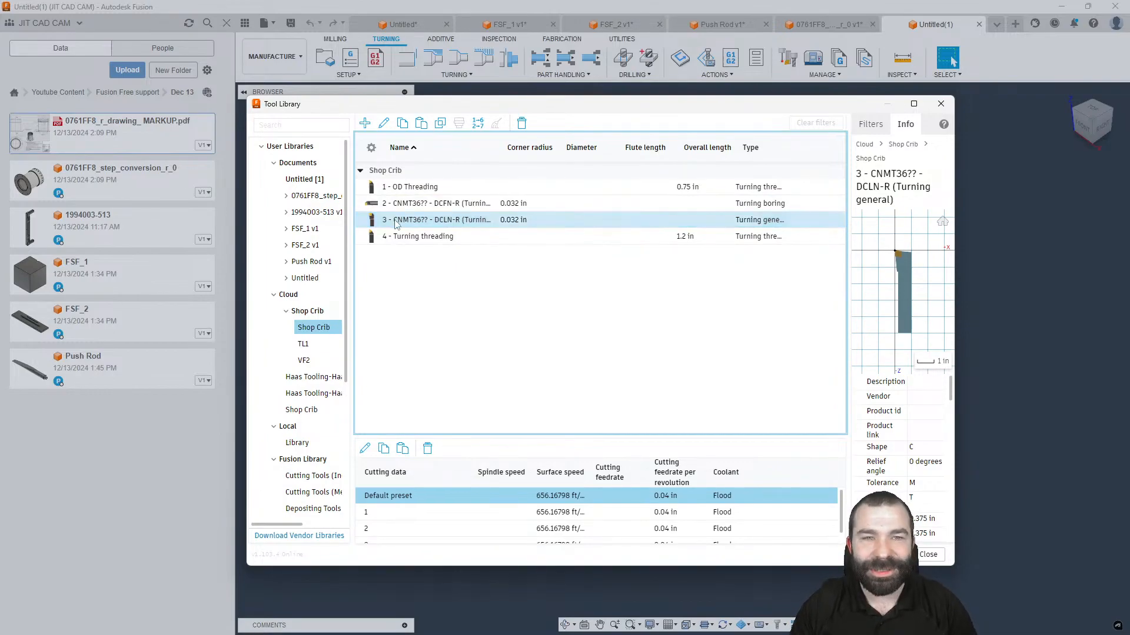
click(442, 124)
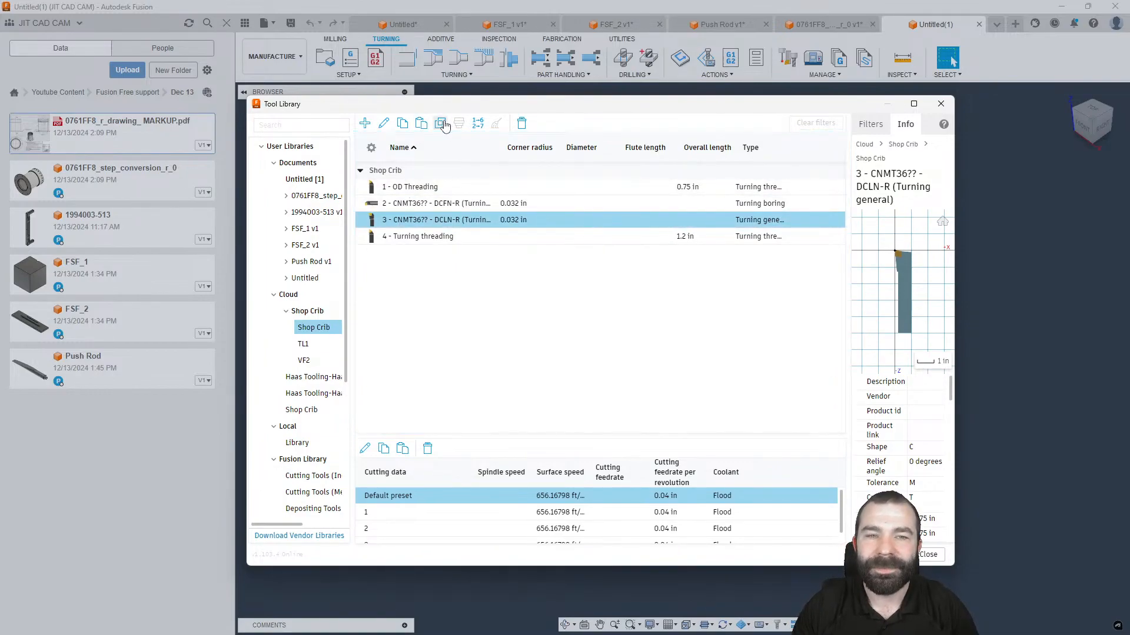
click(439, 239)
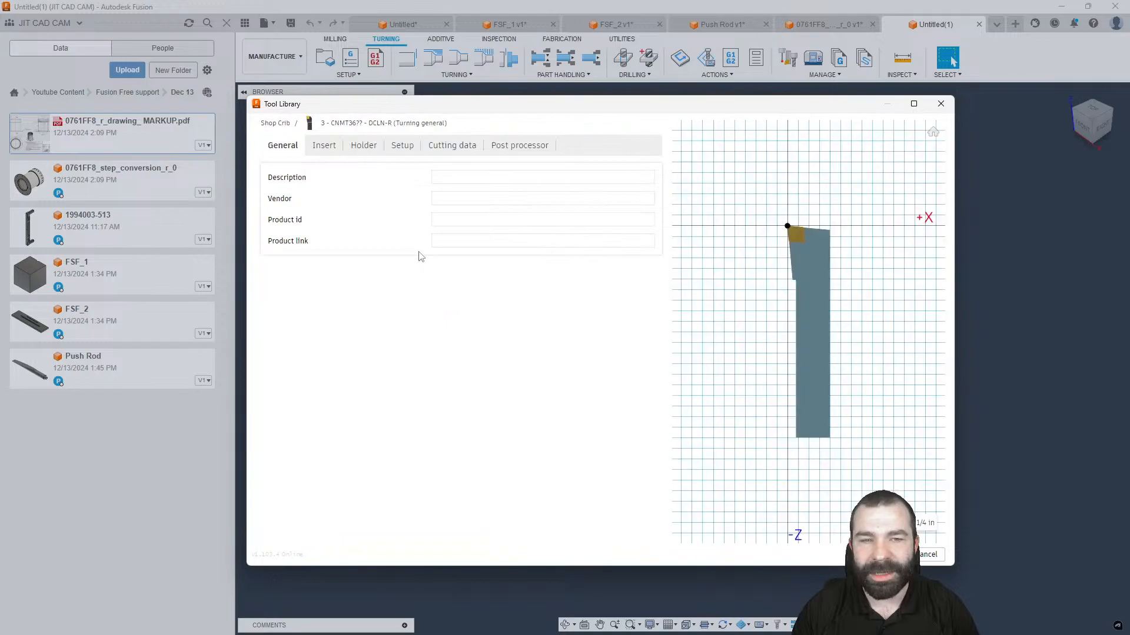
click(336, 150)
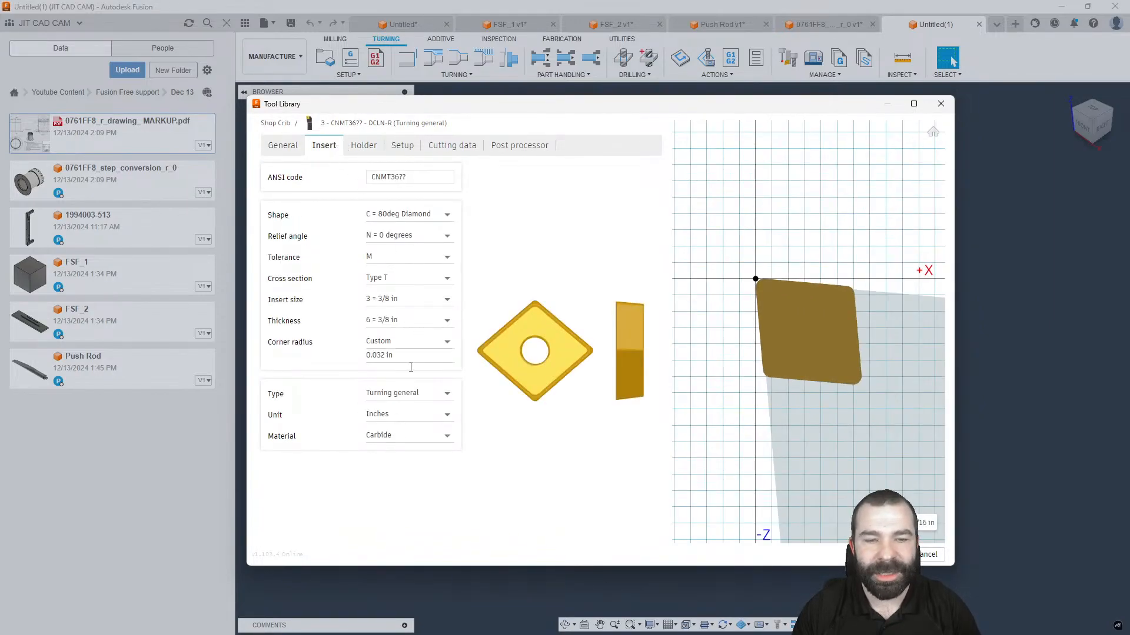
click(406, 393)
click(411, 416)
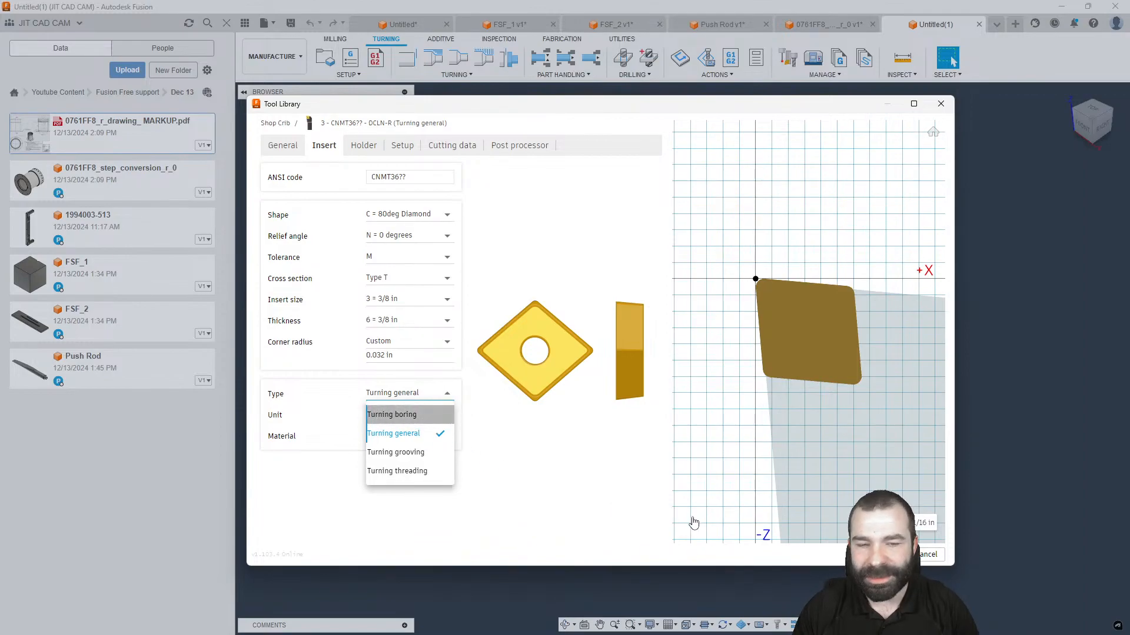
click(883, 554)
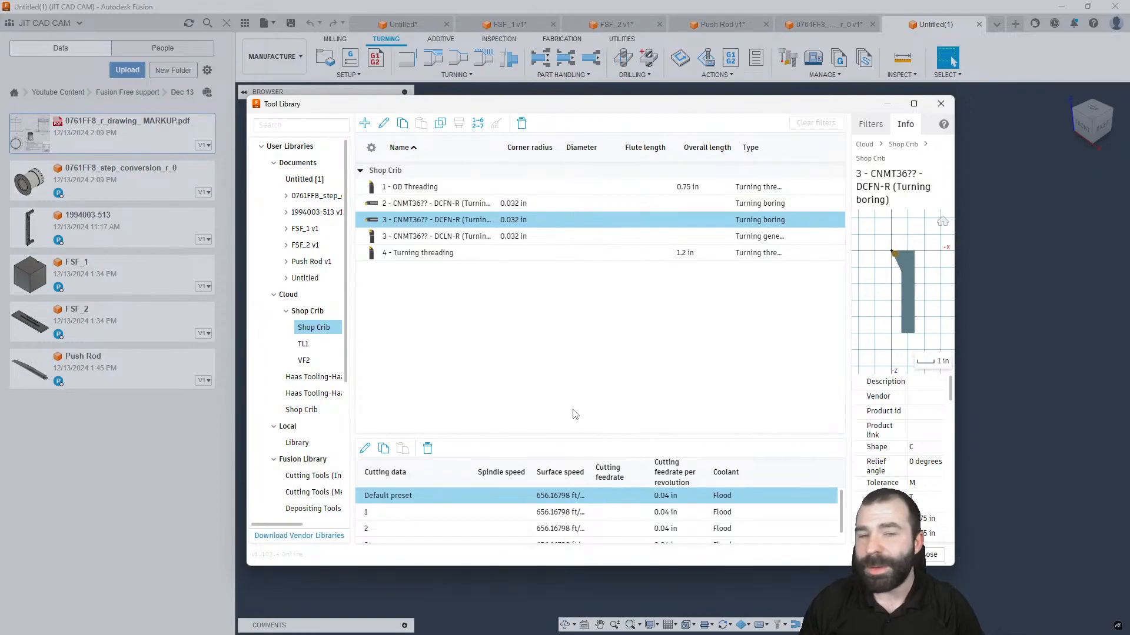
Copy all presets from the duplicated boring tool and paste them into the original Turning boring tool, number 2.
shift+click(415, 540)
right_click(419, 527)
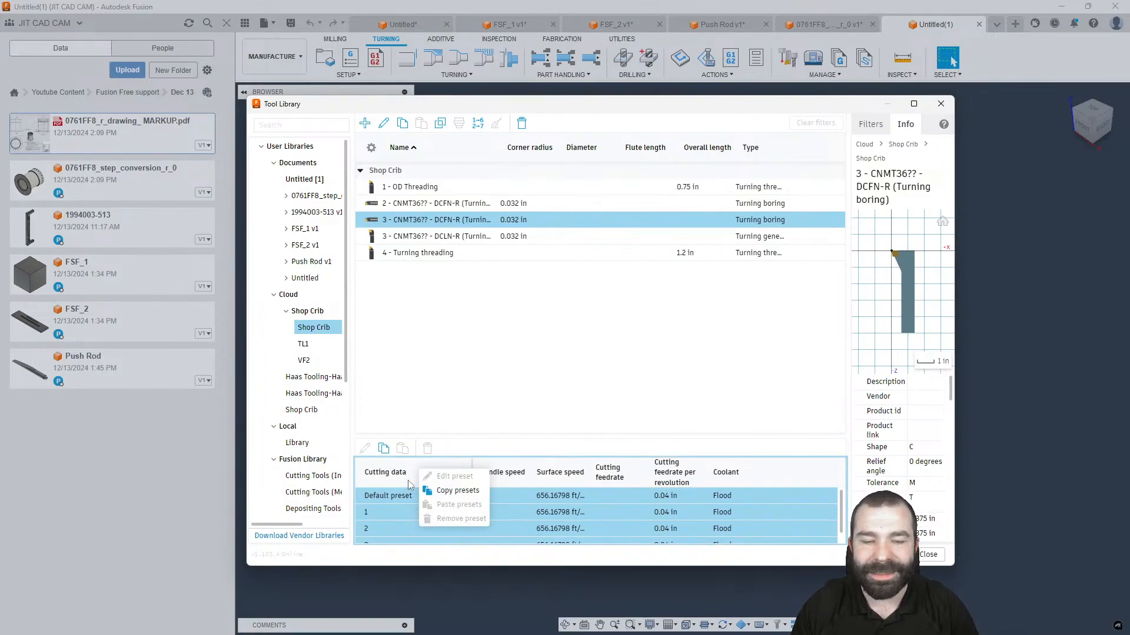
click(384, 449)
click(400, 206)
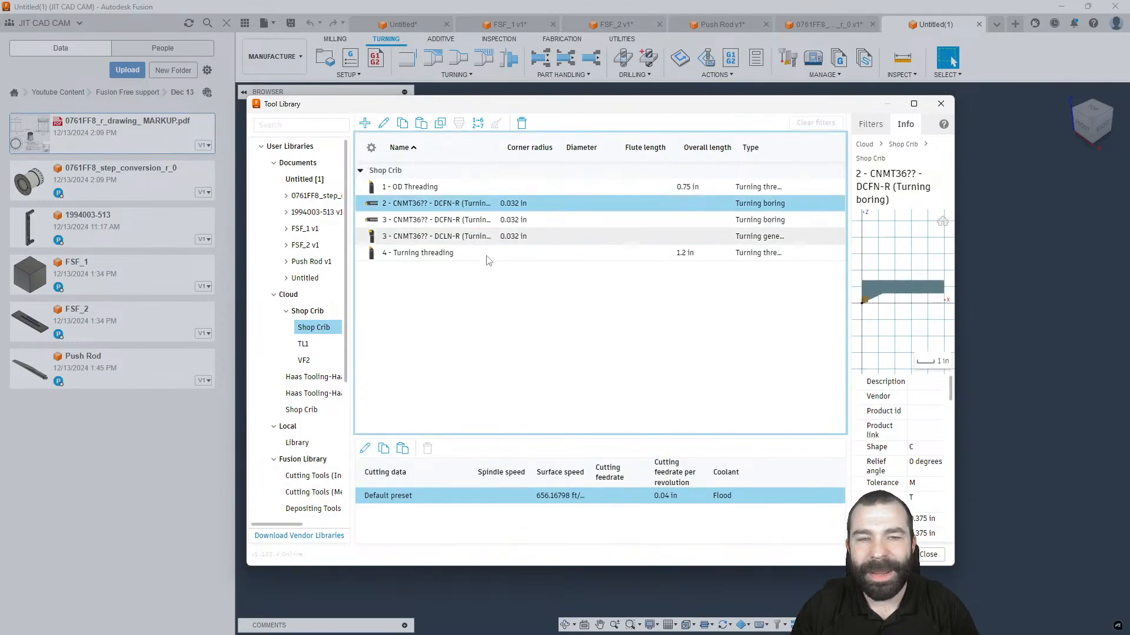
key(ctrl+v)
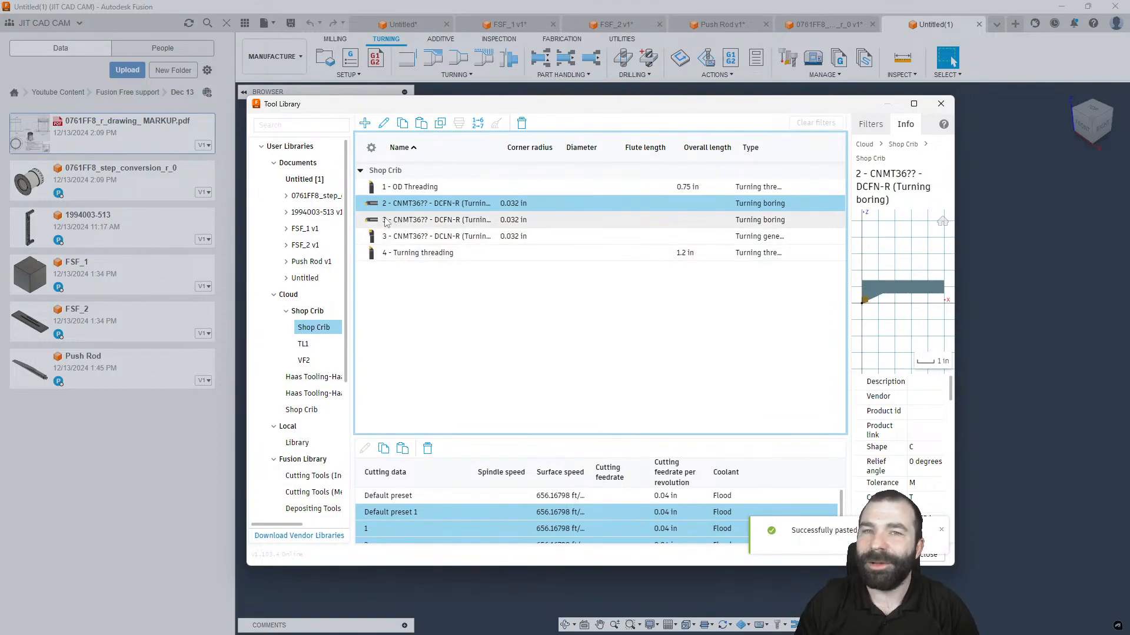
Change the duplicated number 3 boring tool's insert type back to Turning general and accept.
click(388, 221)
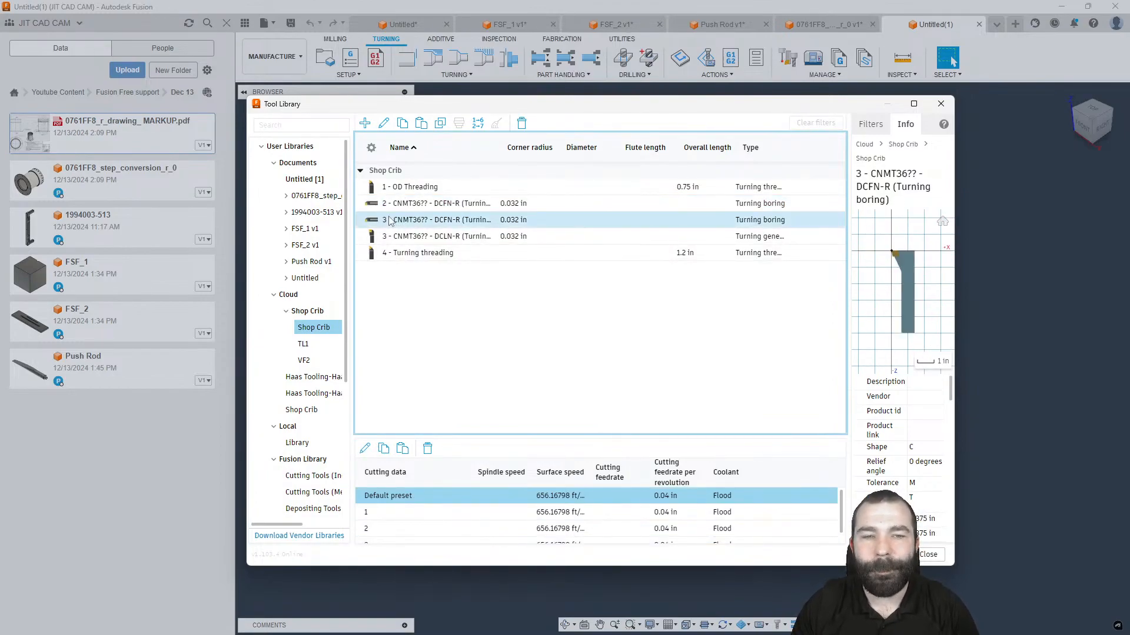
double_click(388, 220)
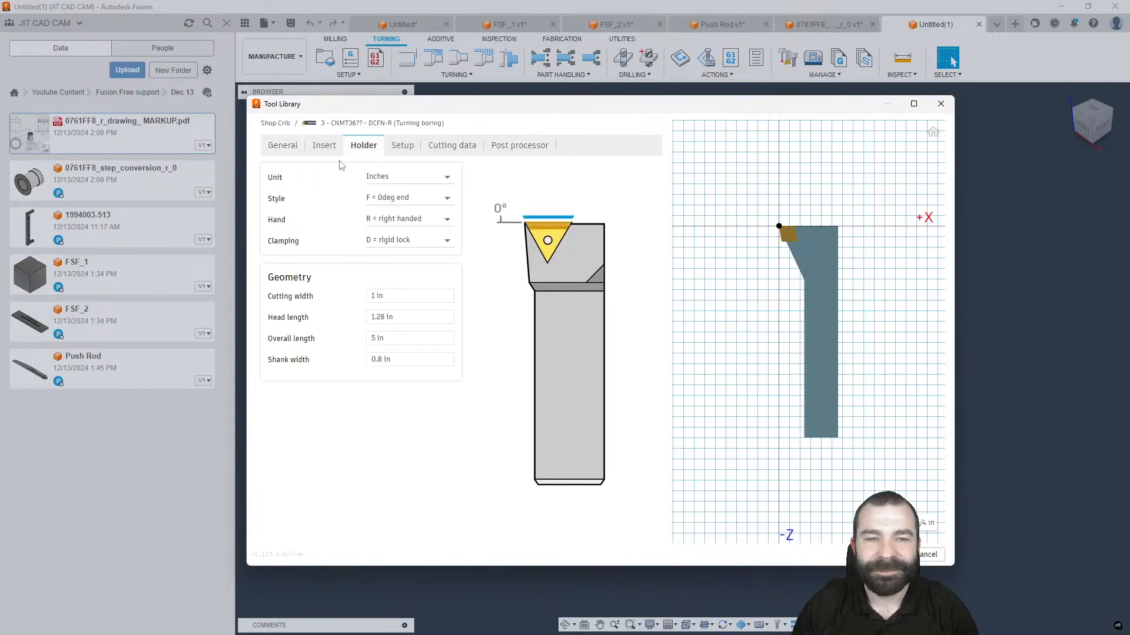
click(324, 145)
click(422, 393)
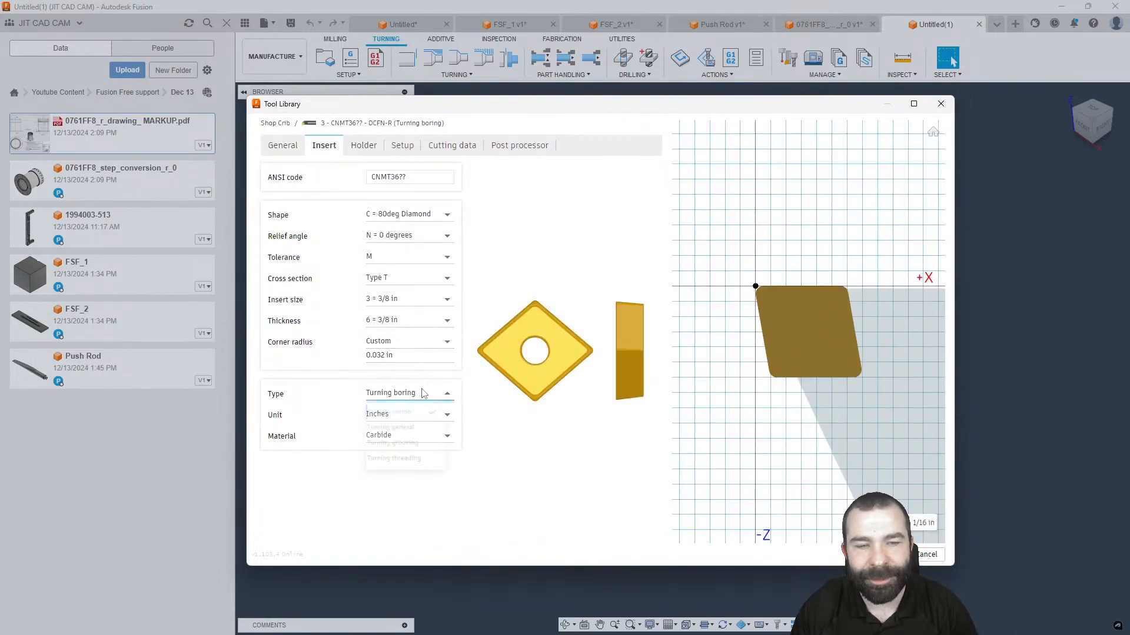
click(412, 429)
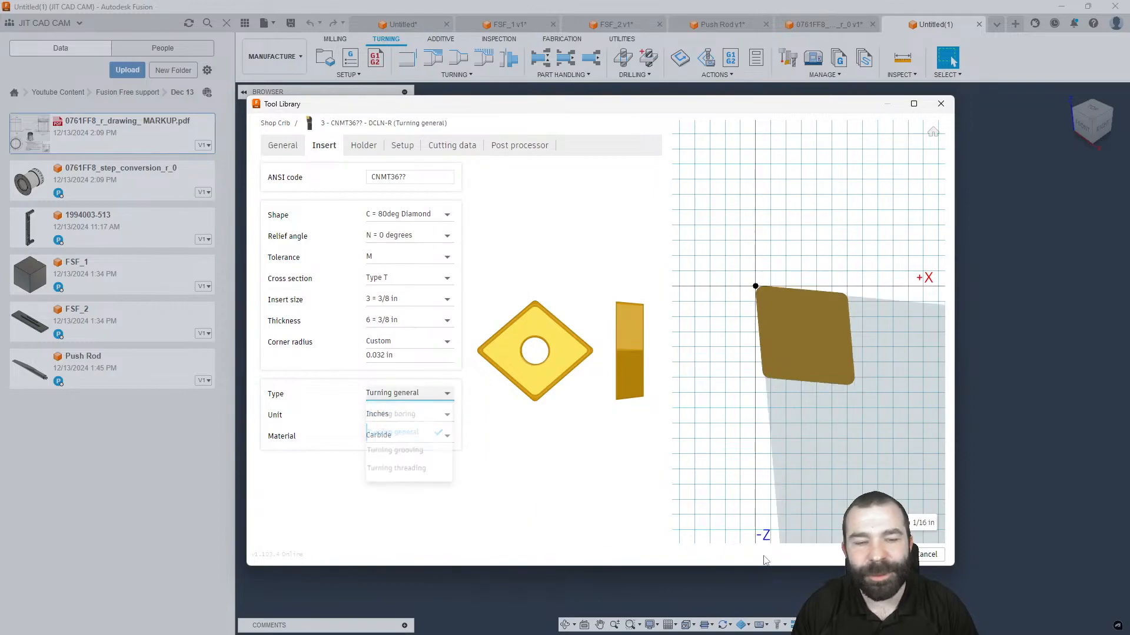
click(890, 555)
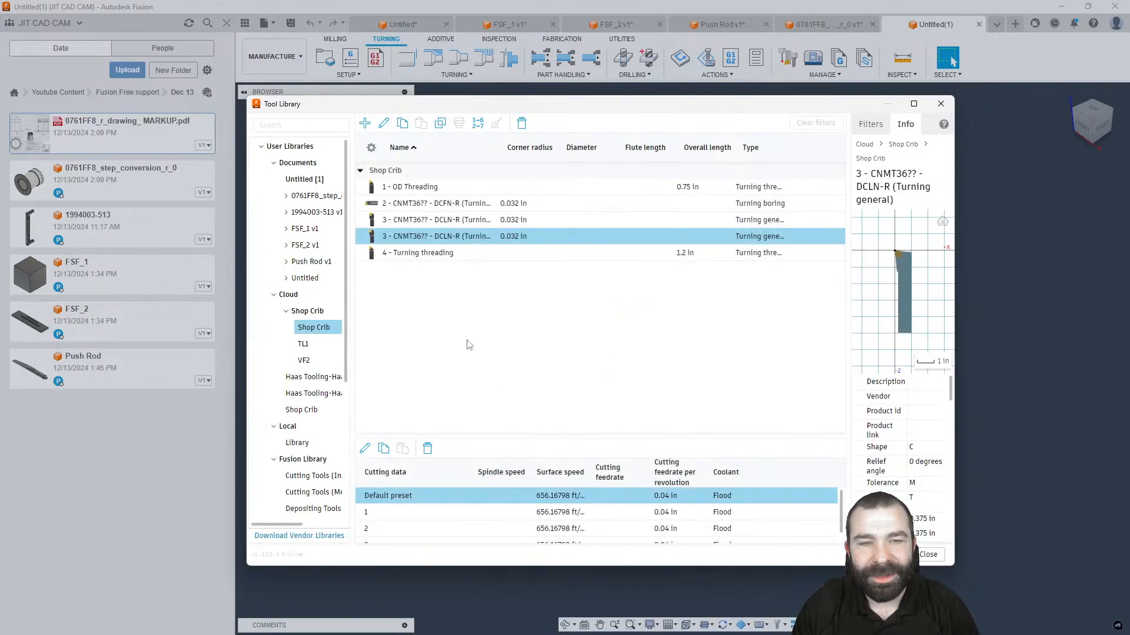
Compare the cutting data presets of the boring, threading and two Turning general tools in Shop Crib.
click(421, 217)
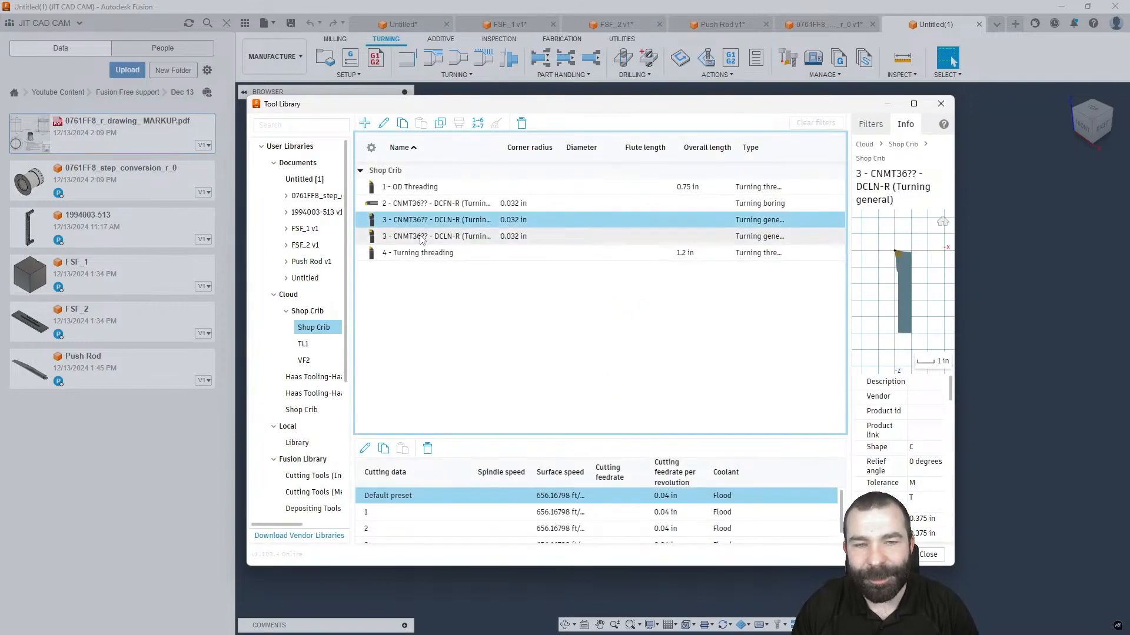
click(419, 234)
click(417, 253)
click(416, 203)
click(413, 220)
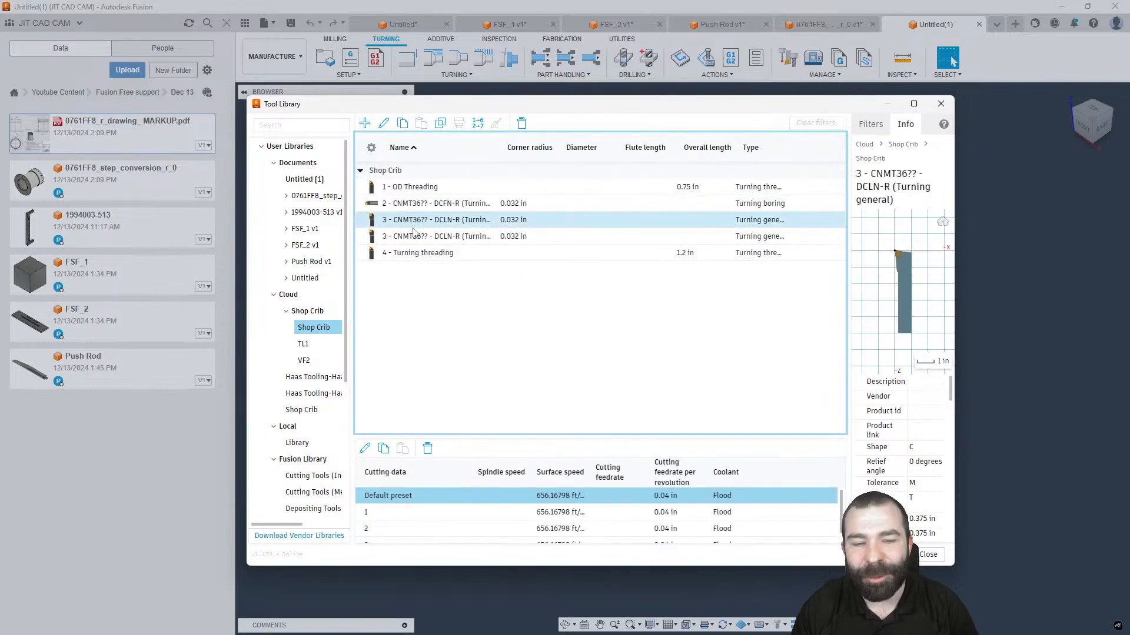
click(417, 236)
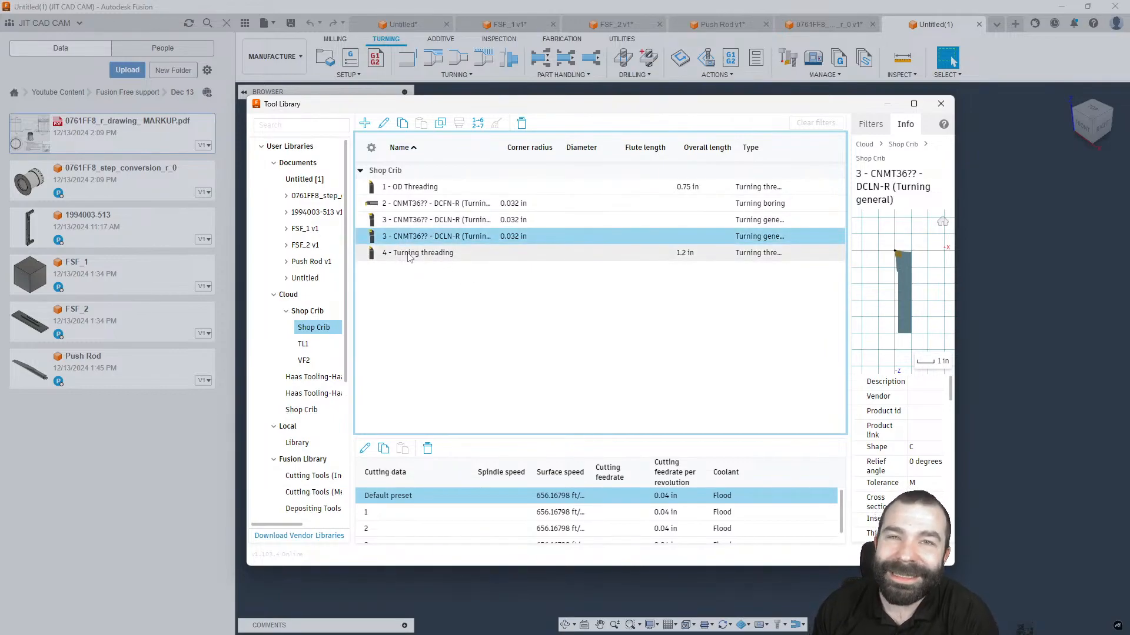
click(399, 223)
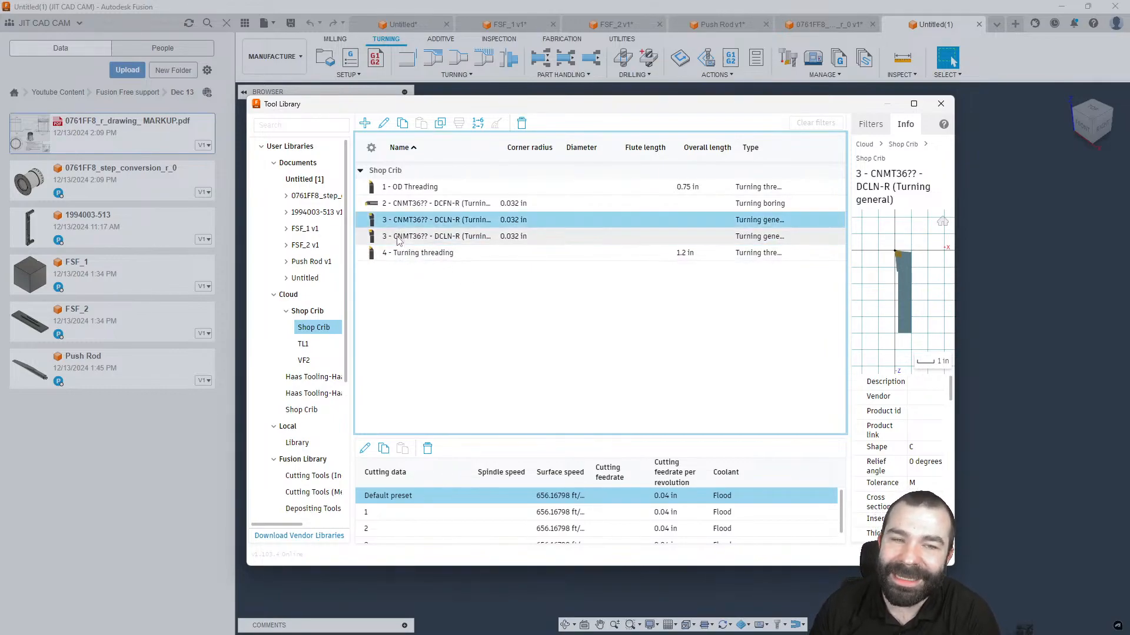
click(398, 237)
Duplicate the Turning threading tool and check the copy's holder and insert settings, leaving the editor without changes.
click(402, 256)
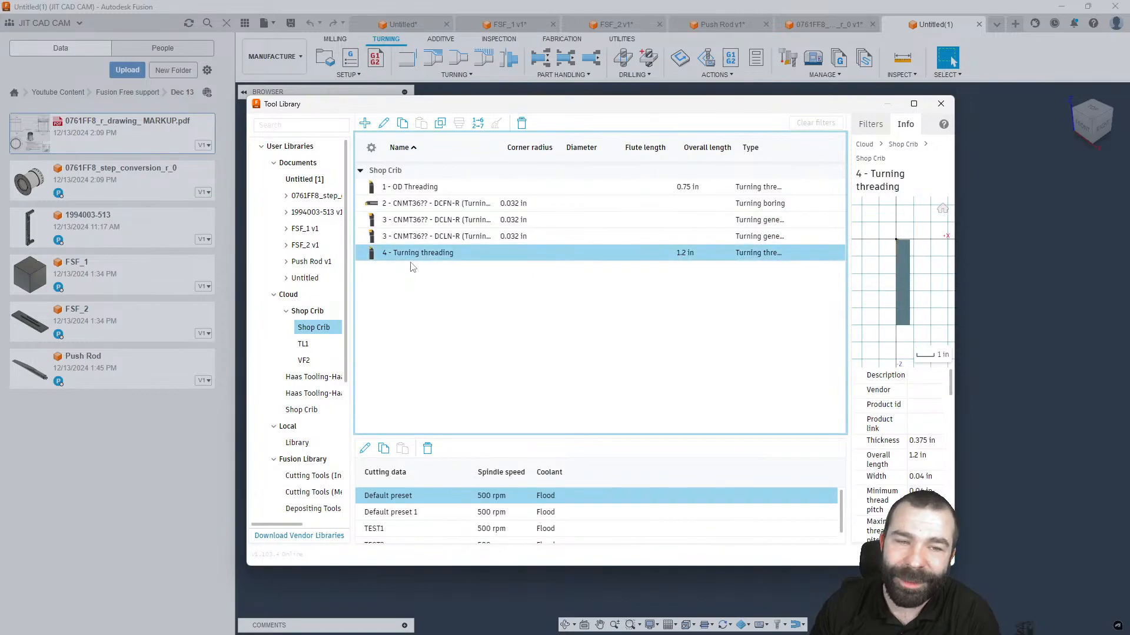
click(442, 126)
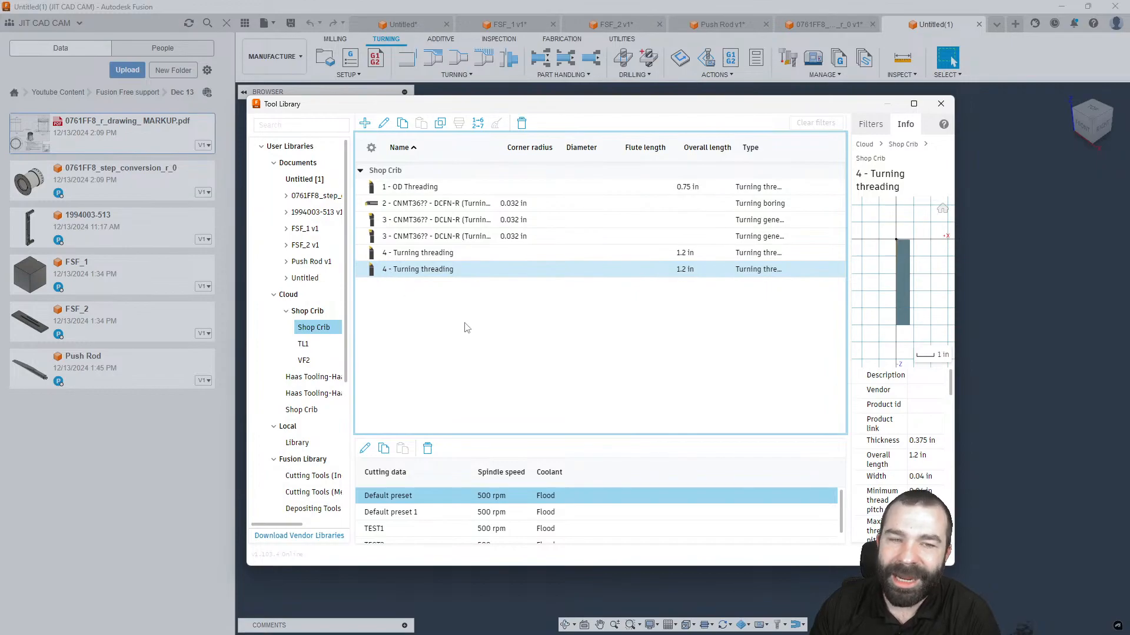
click(362, 149)
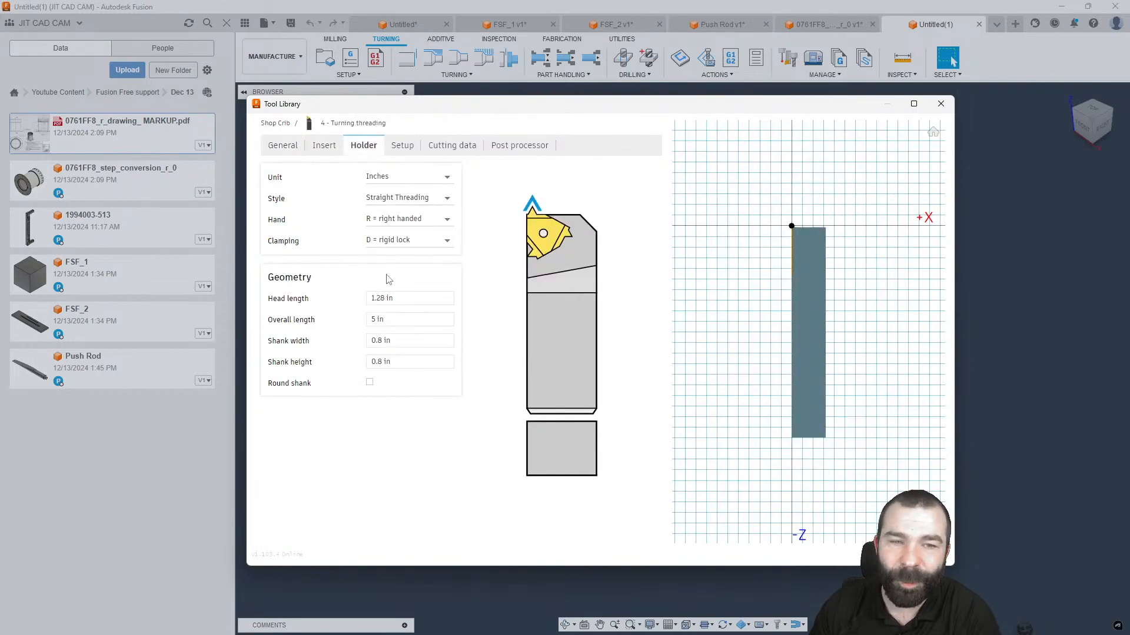
click(325, 148)
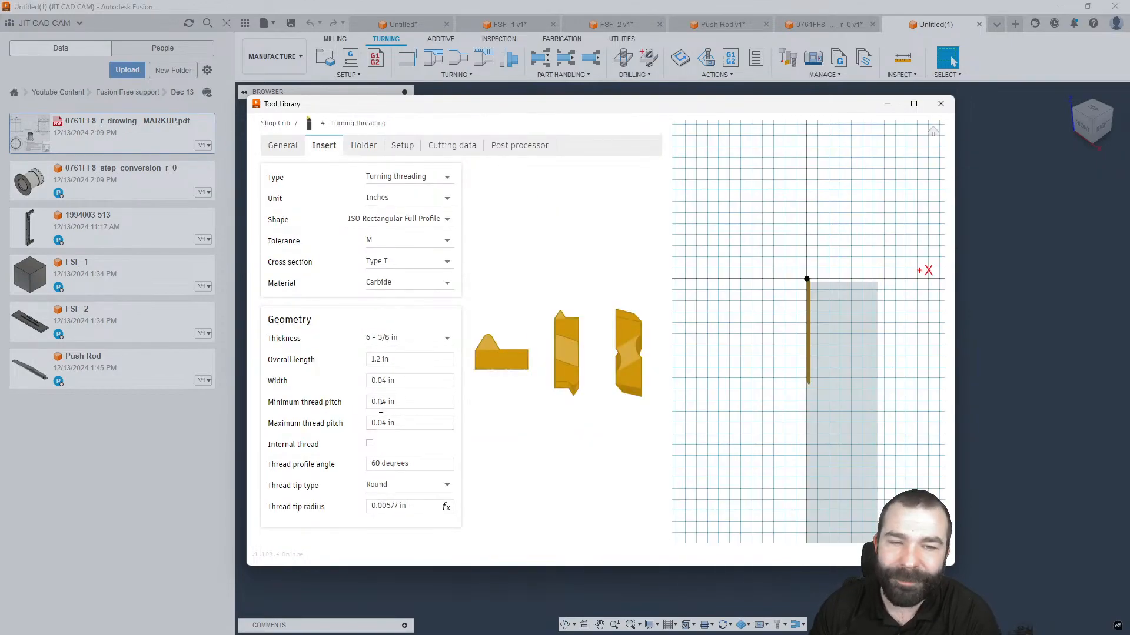
click(363, 146)
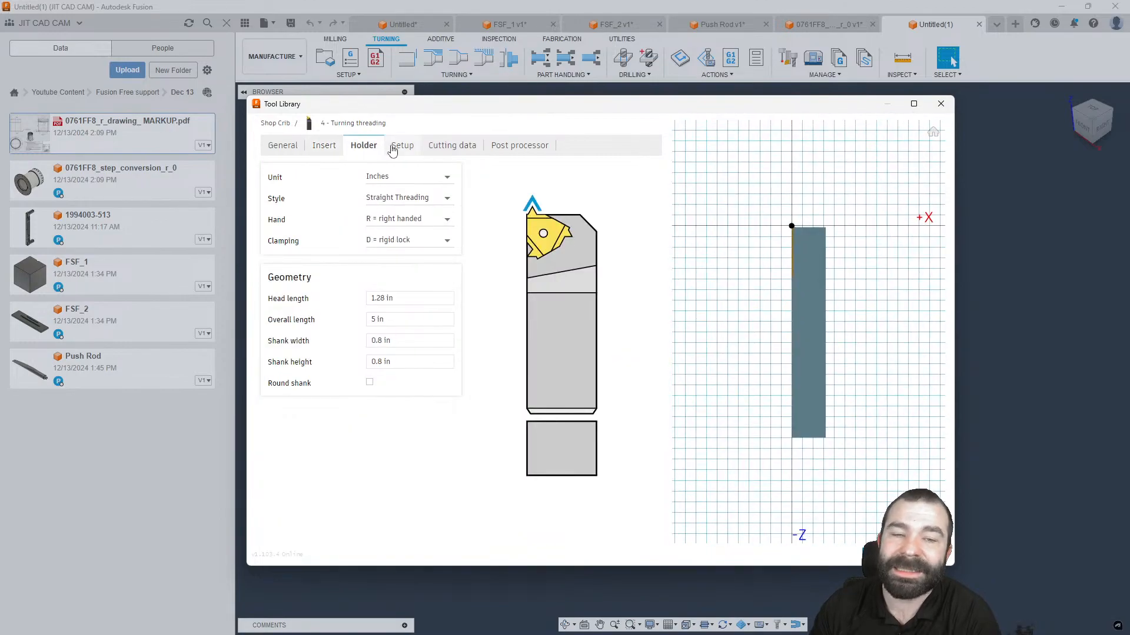
click(326, 147)
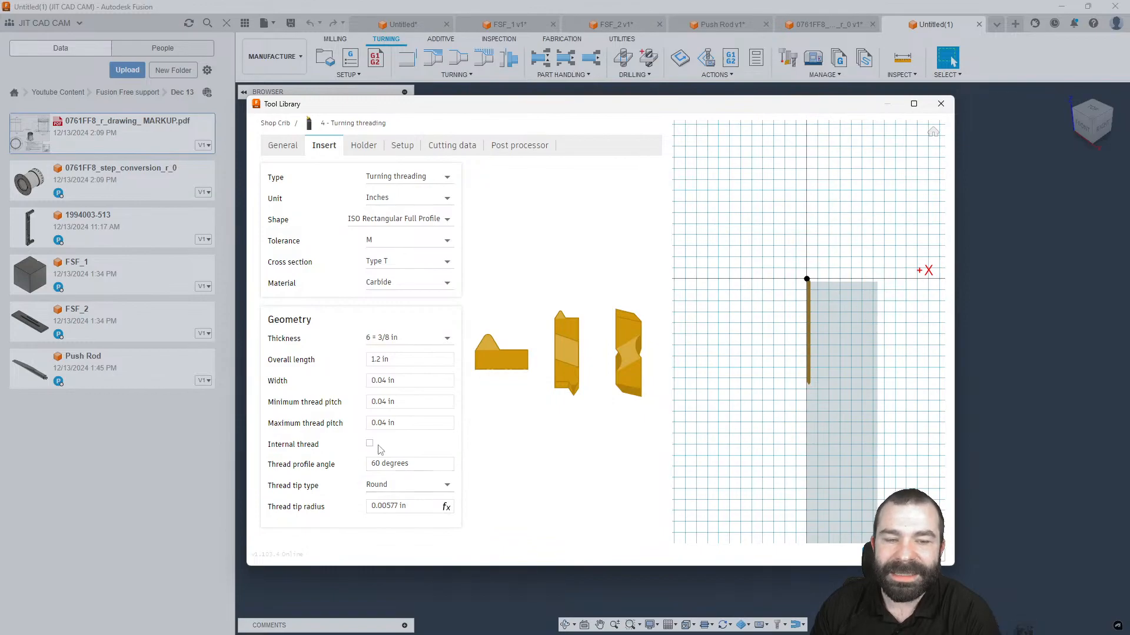
click(925, 555)
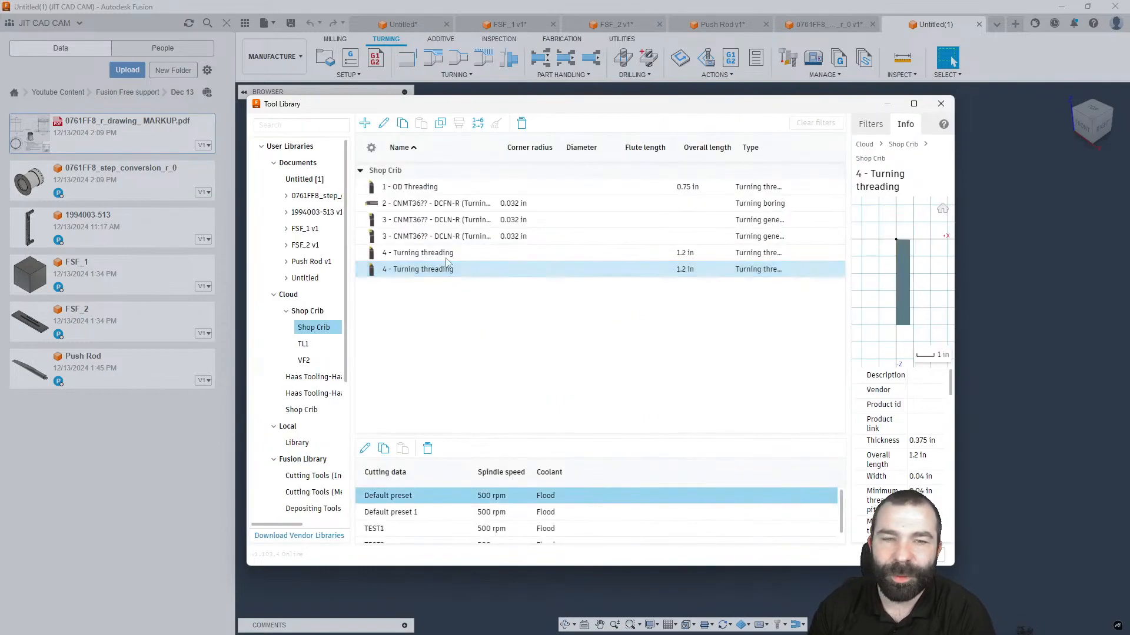
Copy a cutting data preset from the second number 3 Turning general tool and check whether the number 2 boring tool accepts pasting.
click(393, 238)
click(429, 514)
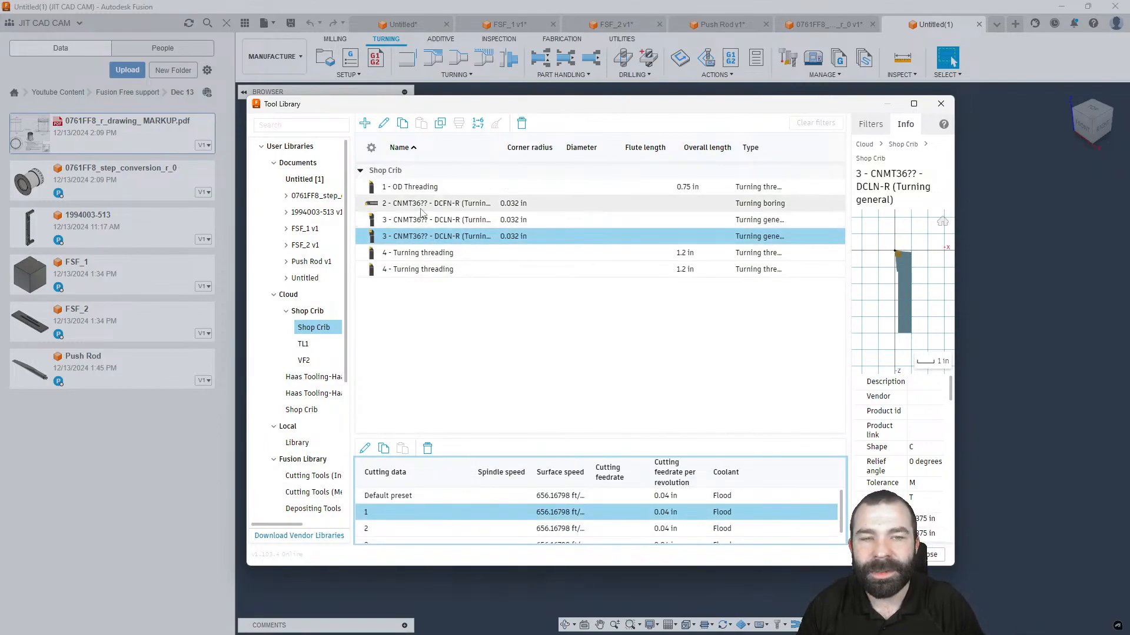
click(483, 203)
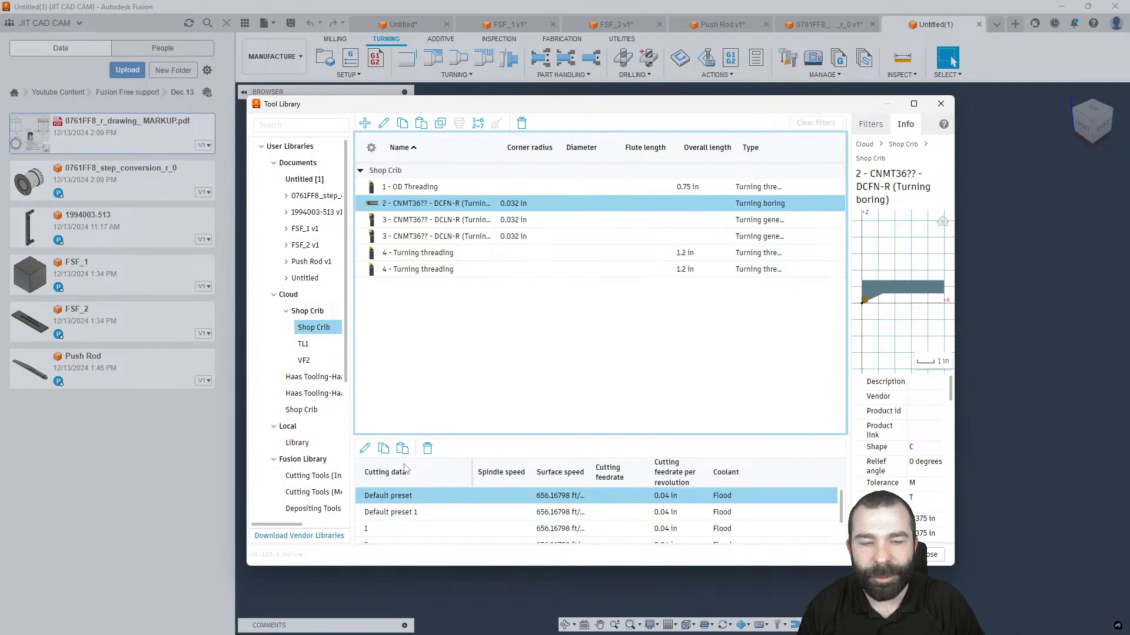
click(406, 236)
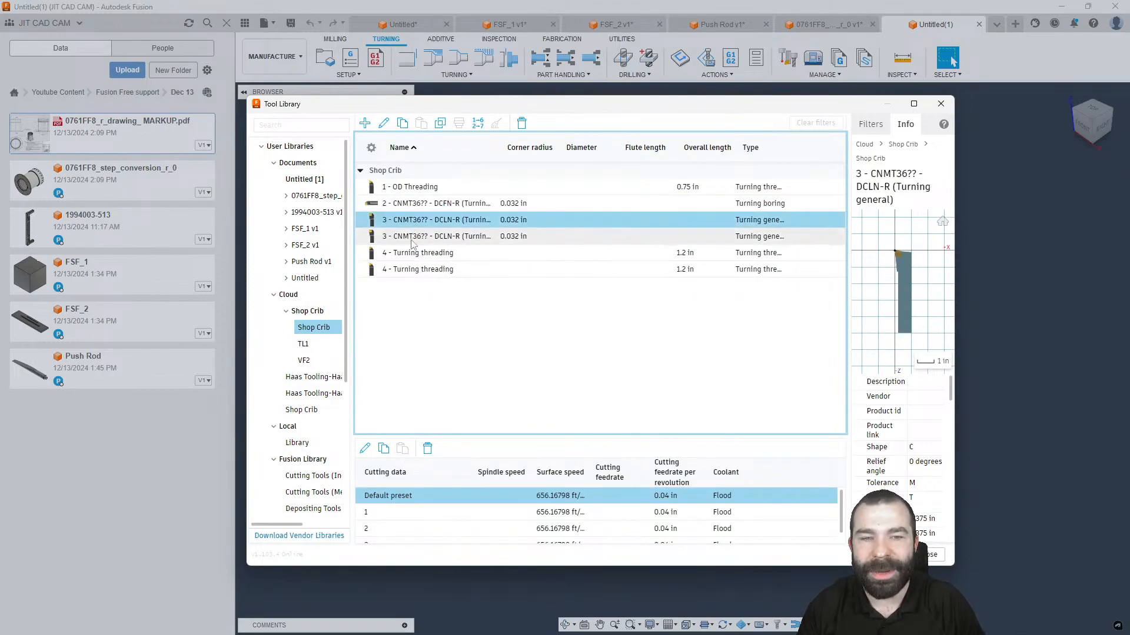
click(383, 448)
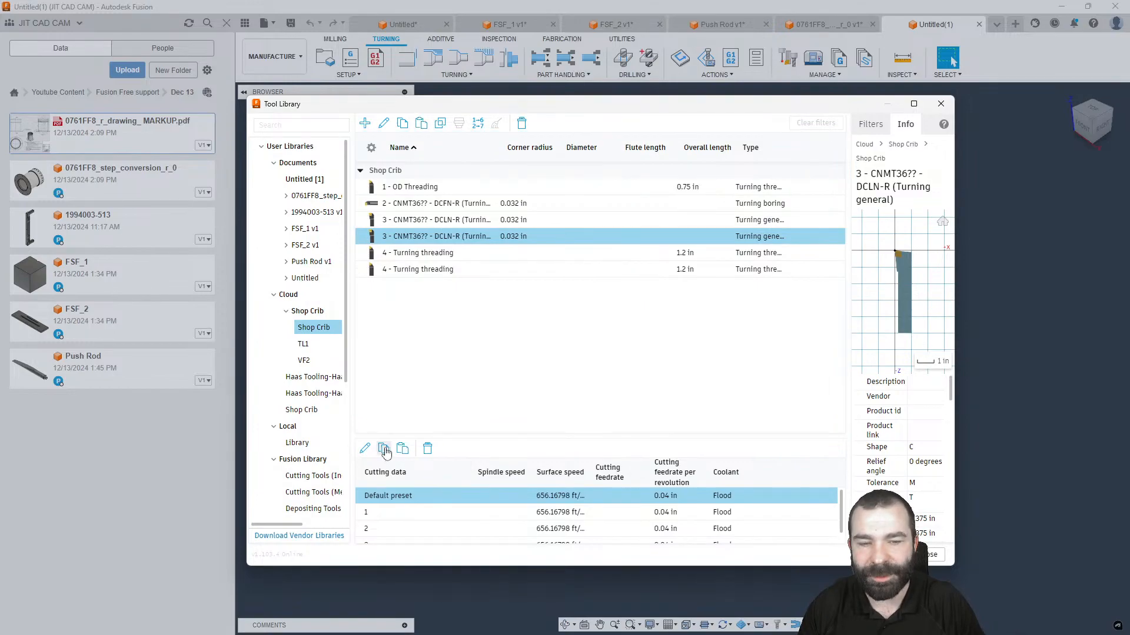
click(424, 203)
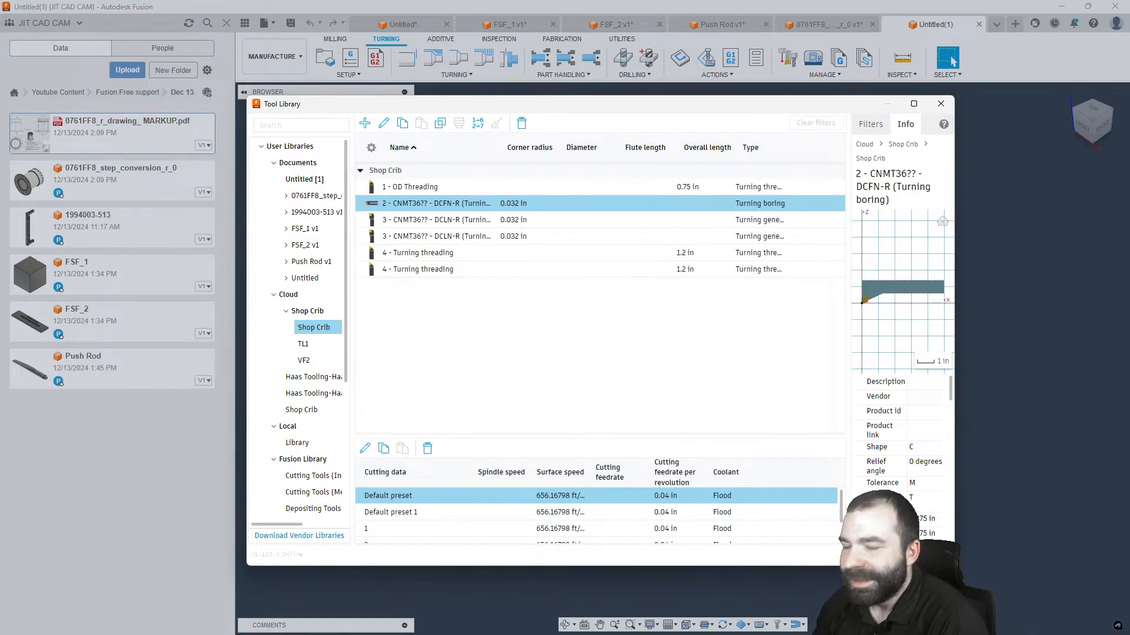
click(587, 433)
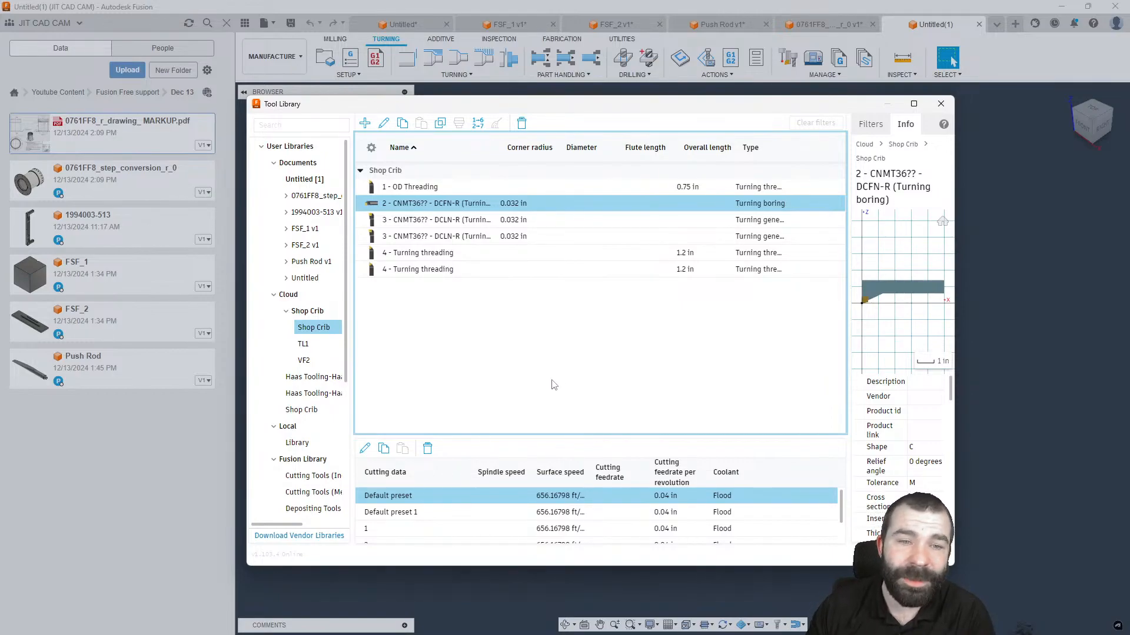
Review the turning tool types offered for a new tool and close the Tool Library without creating one.
click(365, 123)
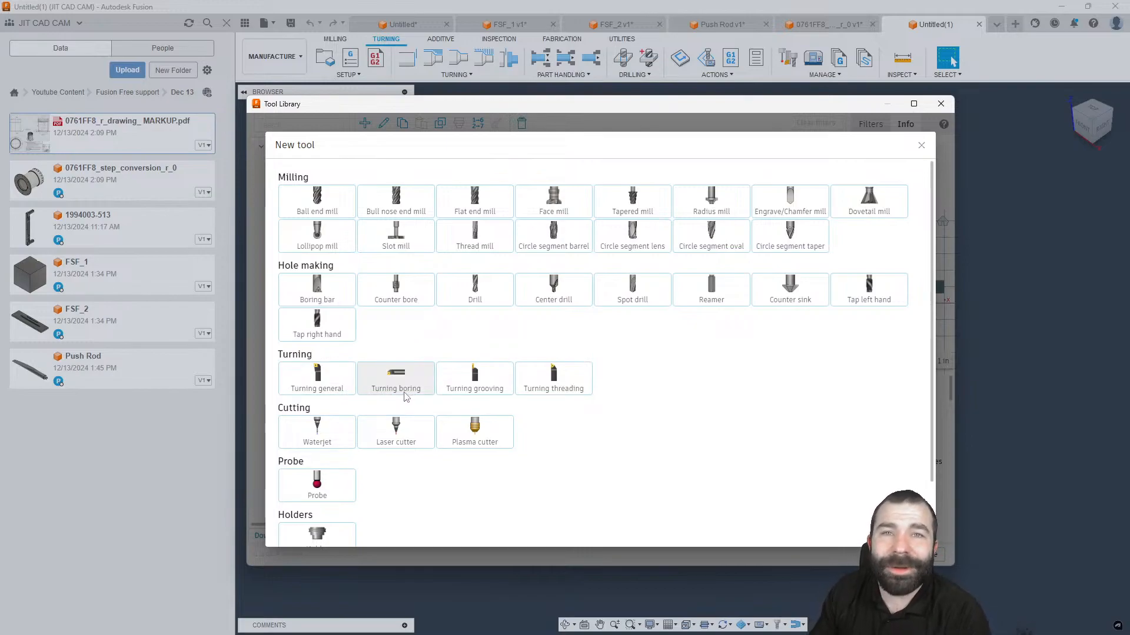
click(921, 146)
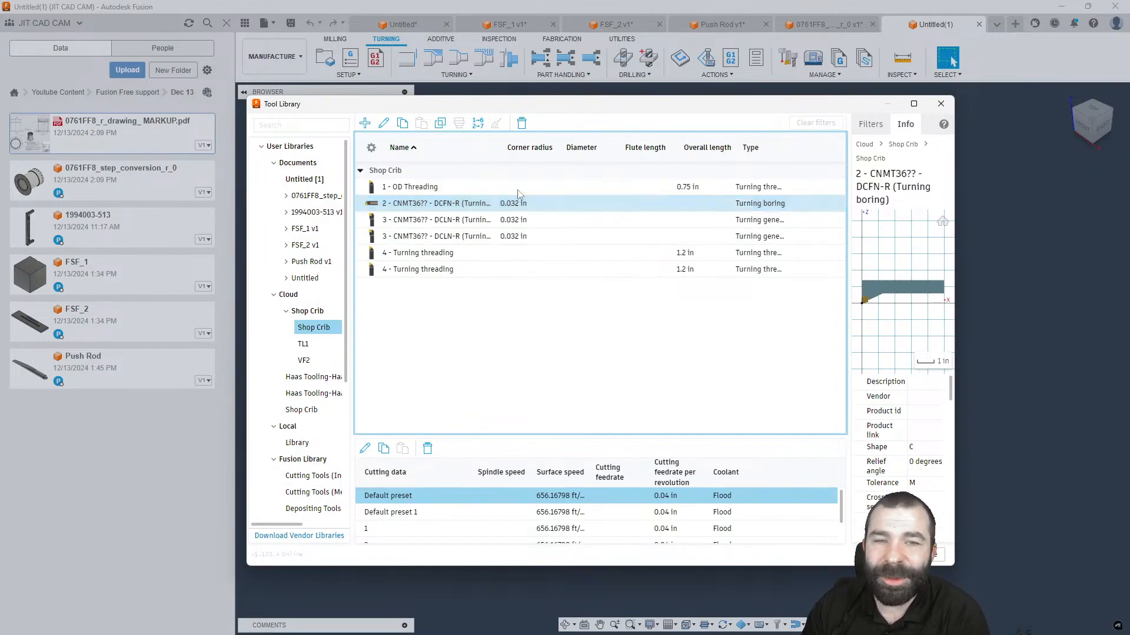
click(941, 105)
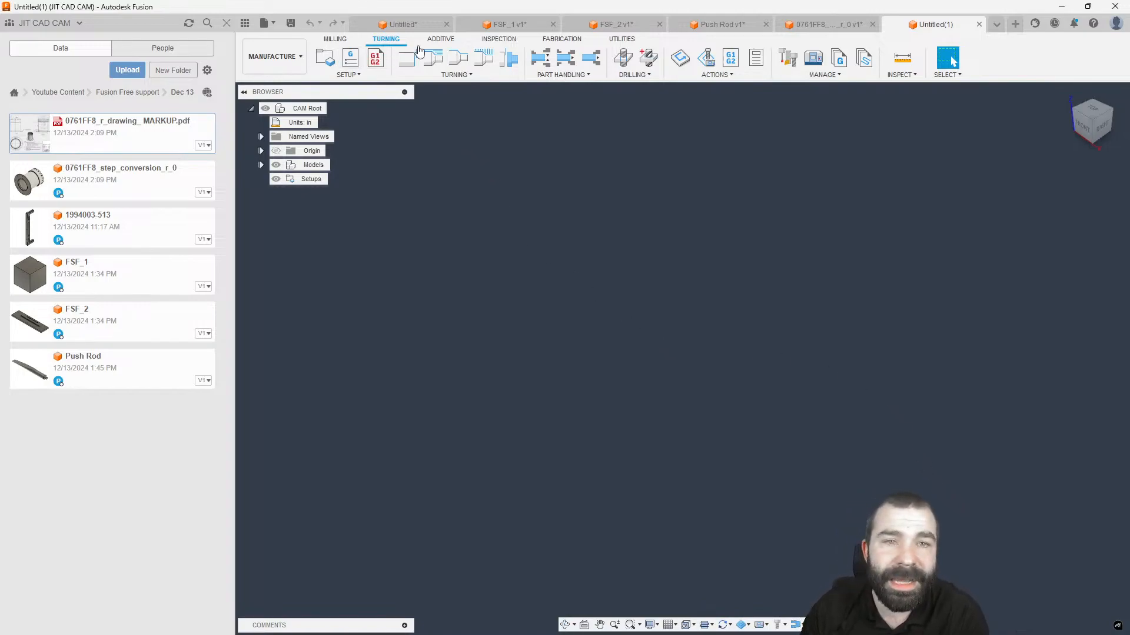
click(510, 25)
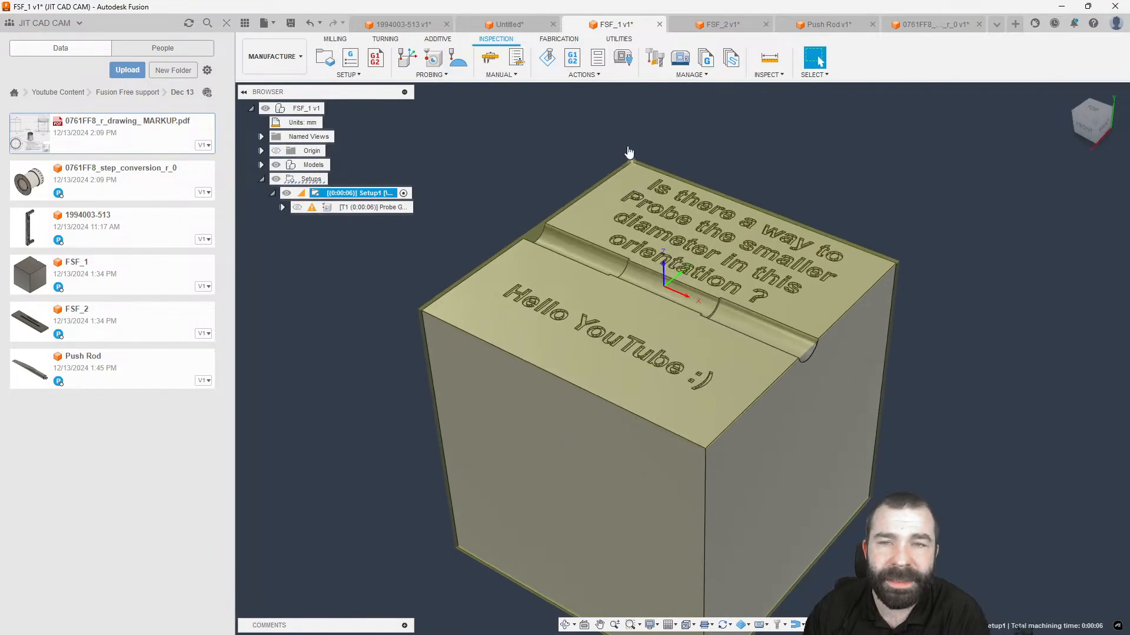
click(510, 24)
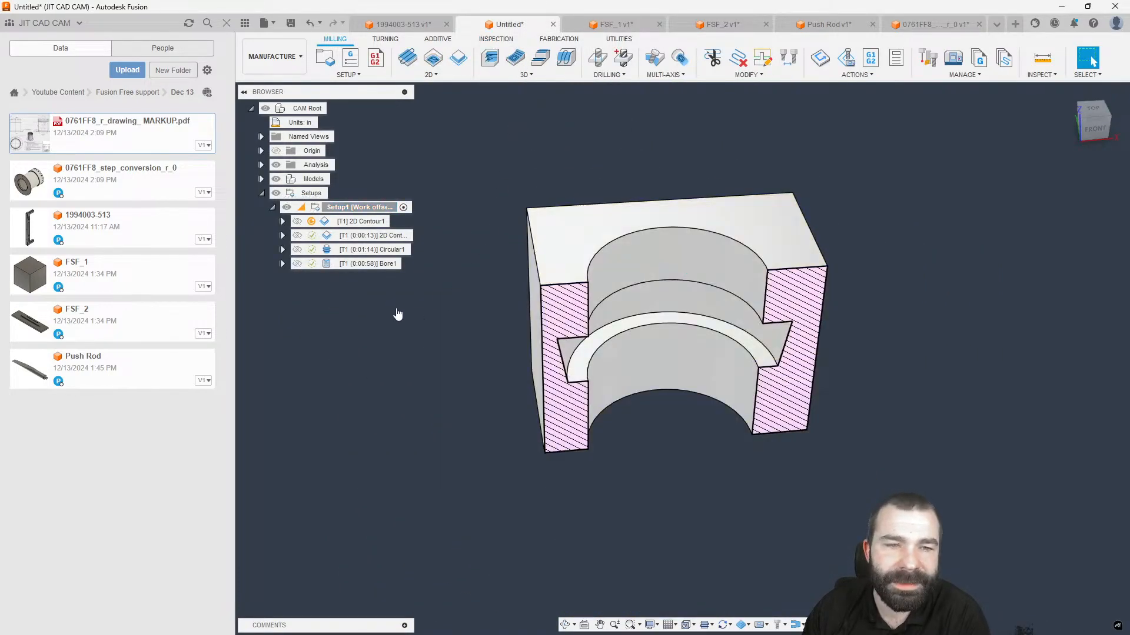
click(398, 24)
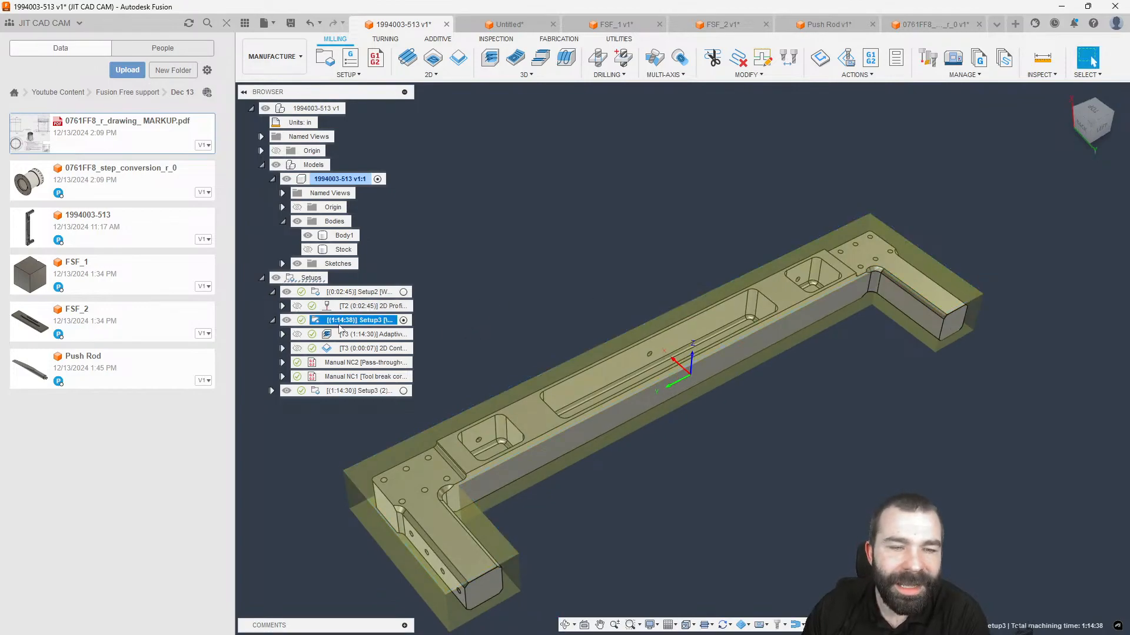
click(341, 349)
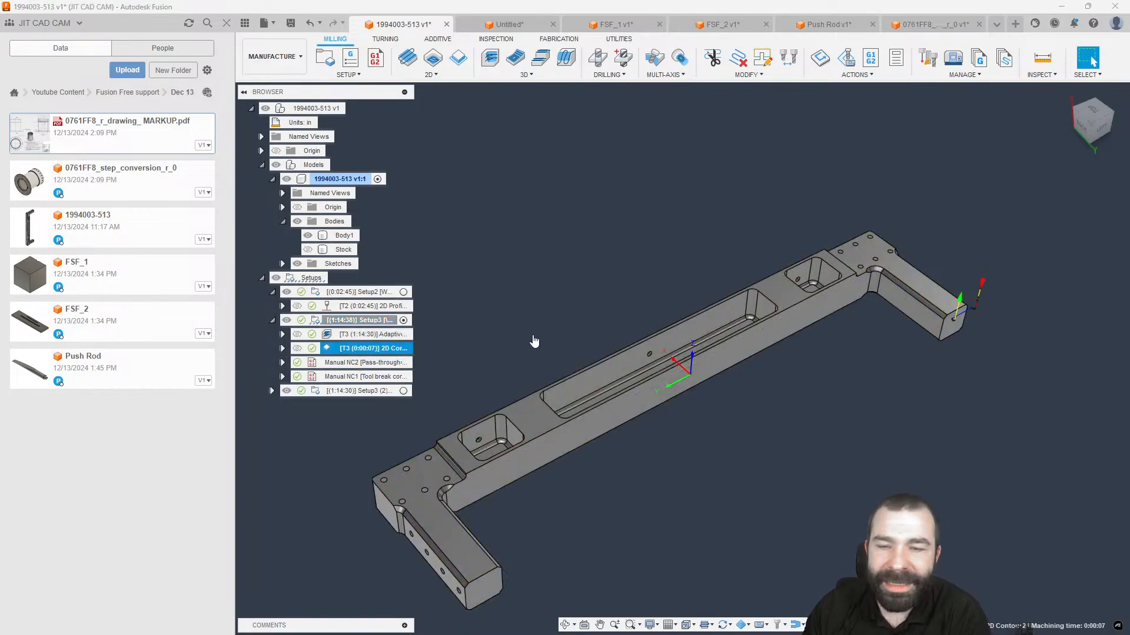
click(375, 336)
click(502, 355)
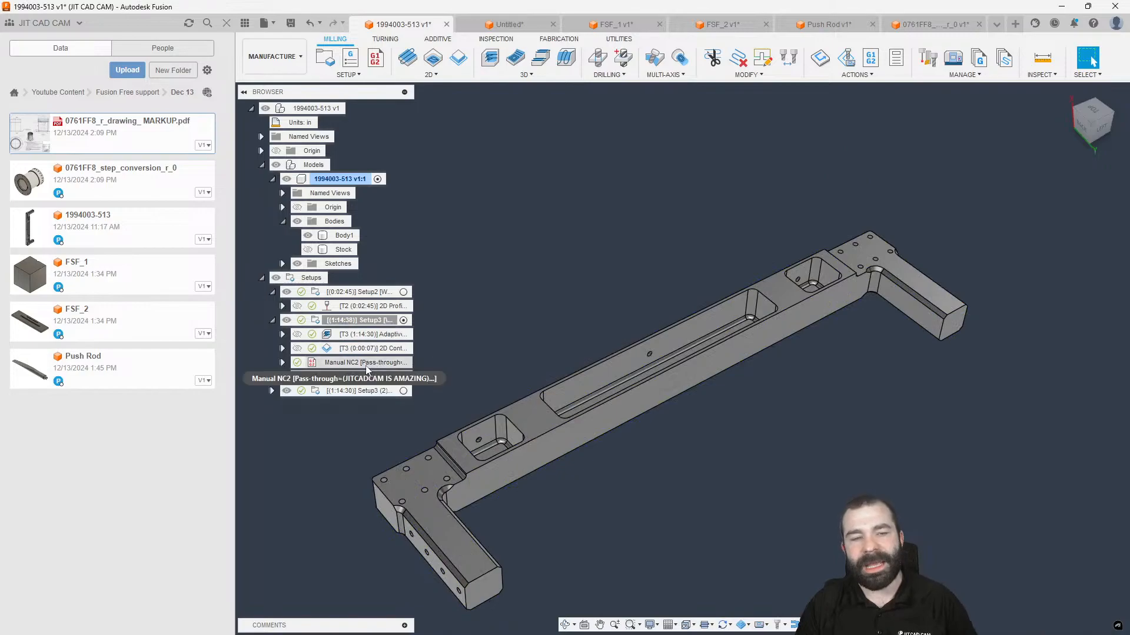
Change the manual type of Manual NC2 in Setup3 to Stop.
double_click(354, 363)
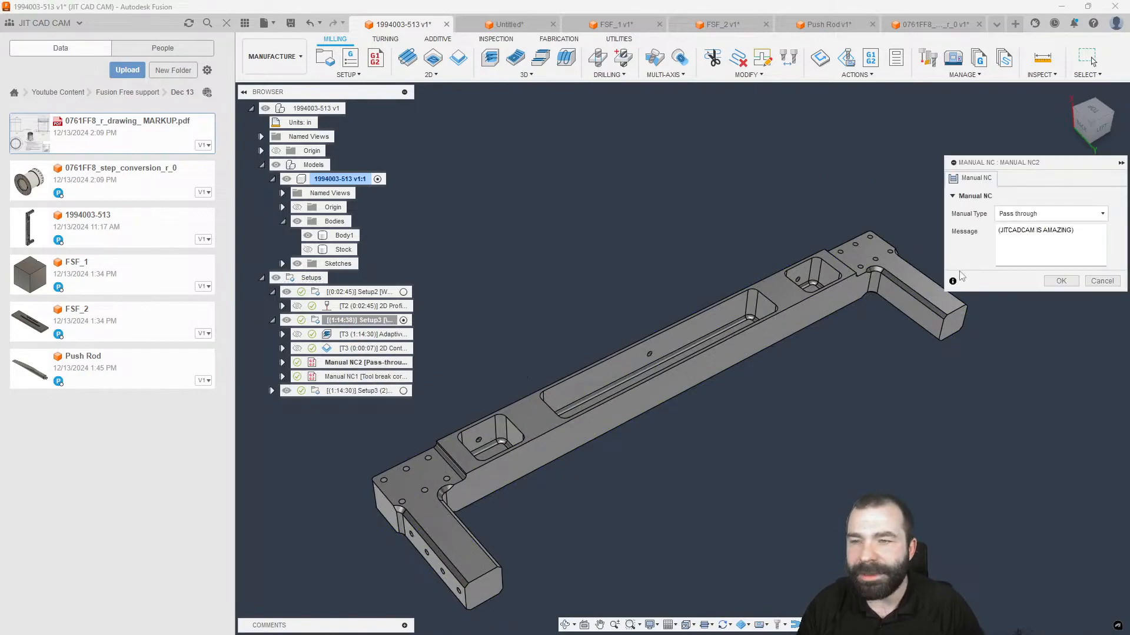
click(1042, 215)
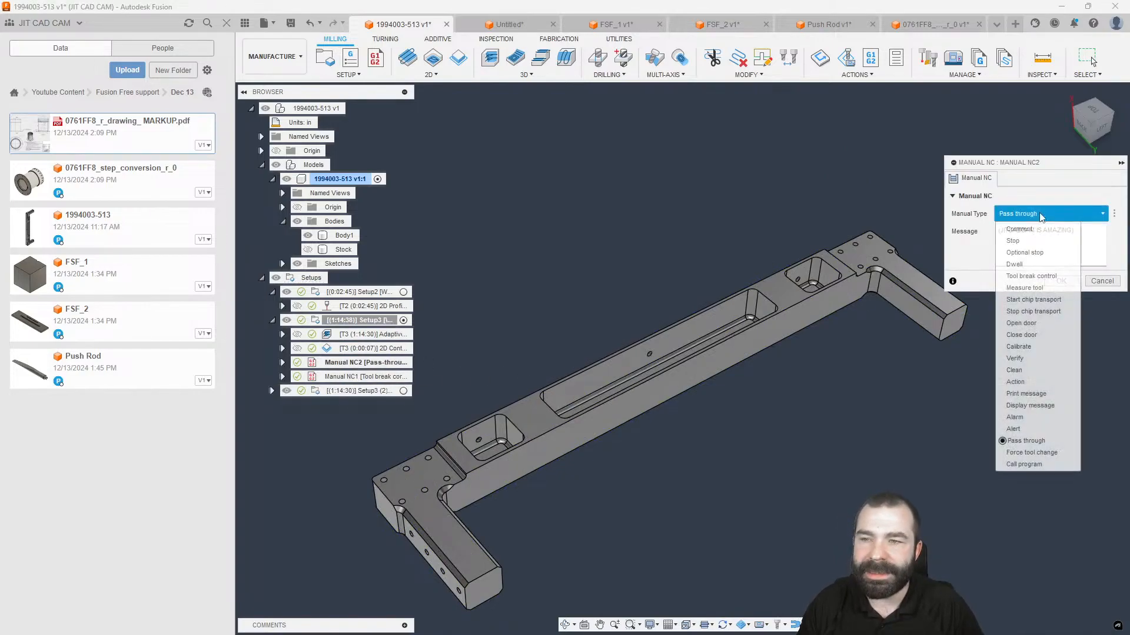
click(1013, 240)
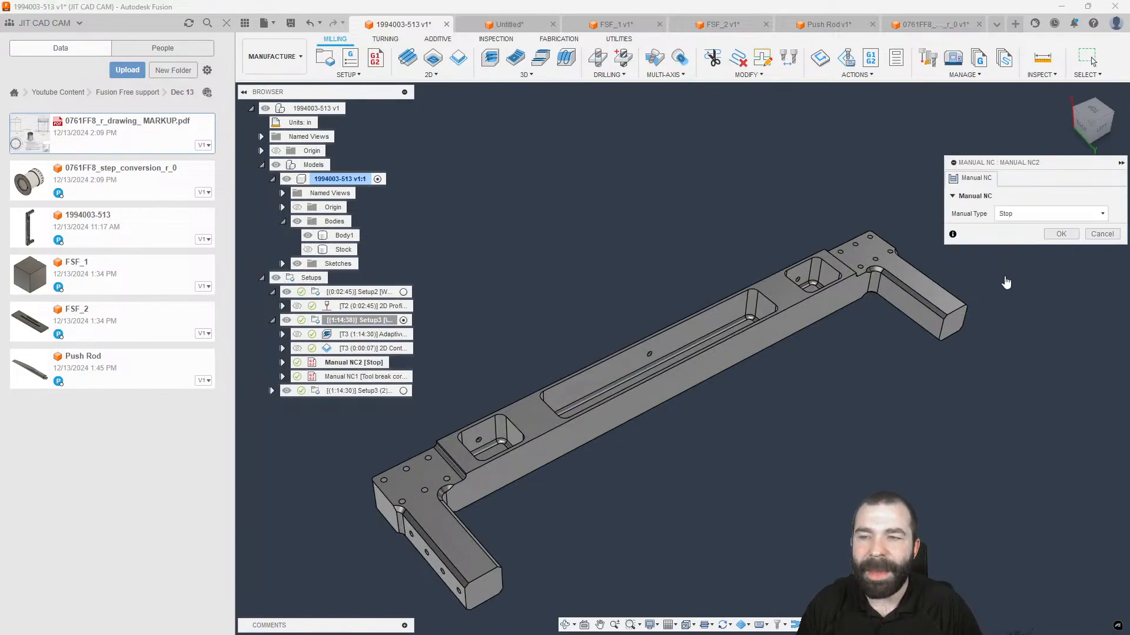
click(1062, 235)
Post process Setup3's 2D Contour together with the Manual NC2 stop, overwriting the existing 1001.nc file.
shift+click(358, 350)
right_click(358, 356)
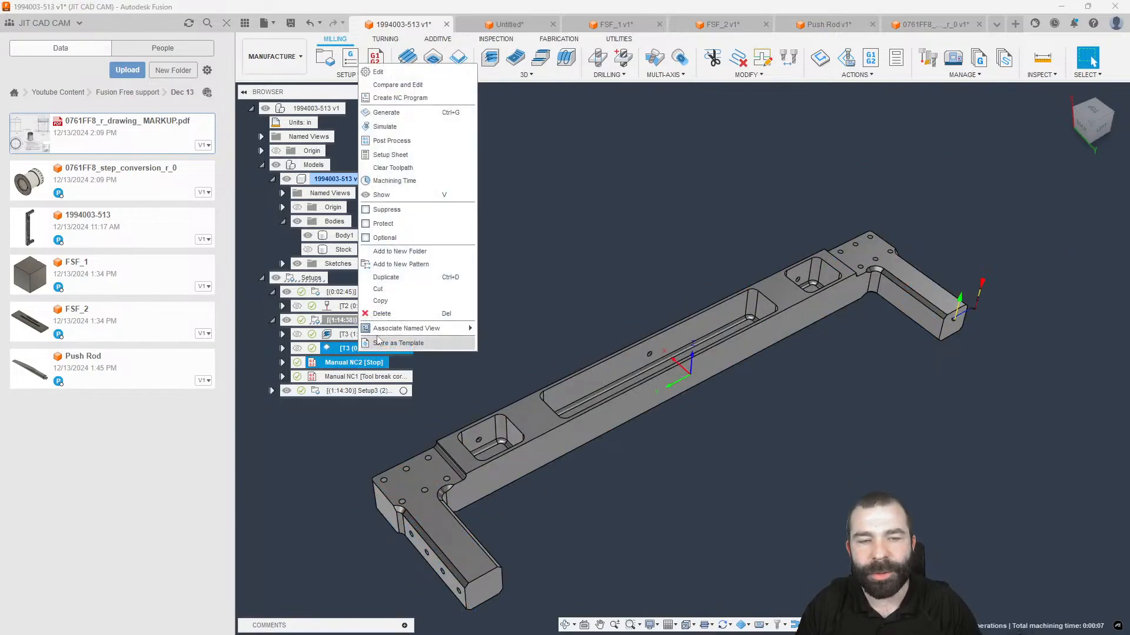
click(389, 145)
click(944, 524)
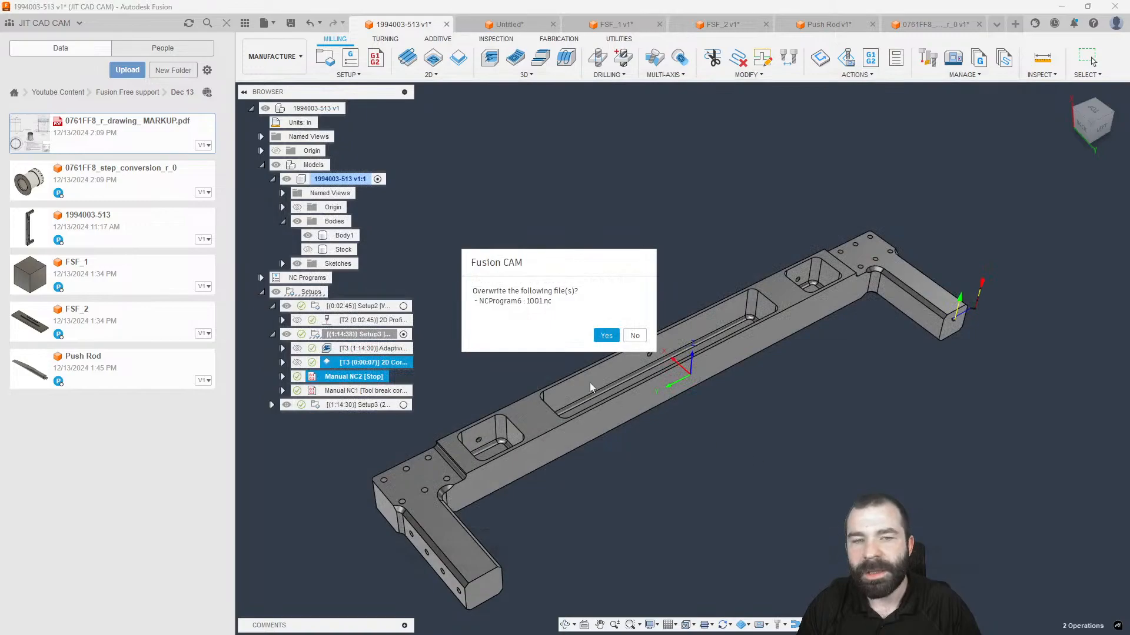
click(606, 333)
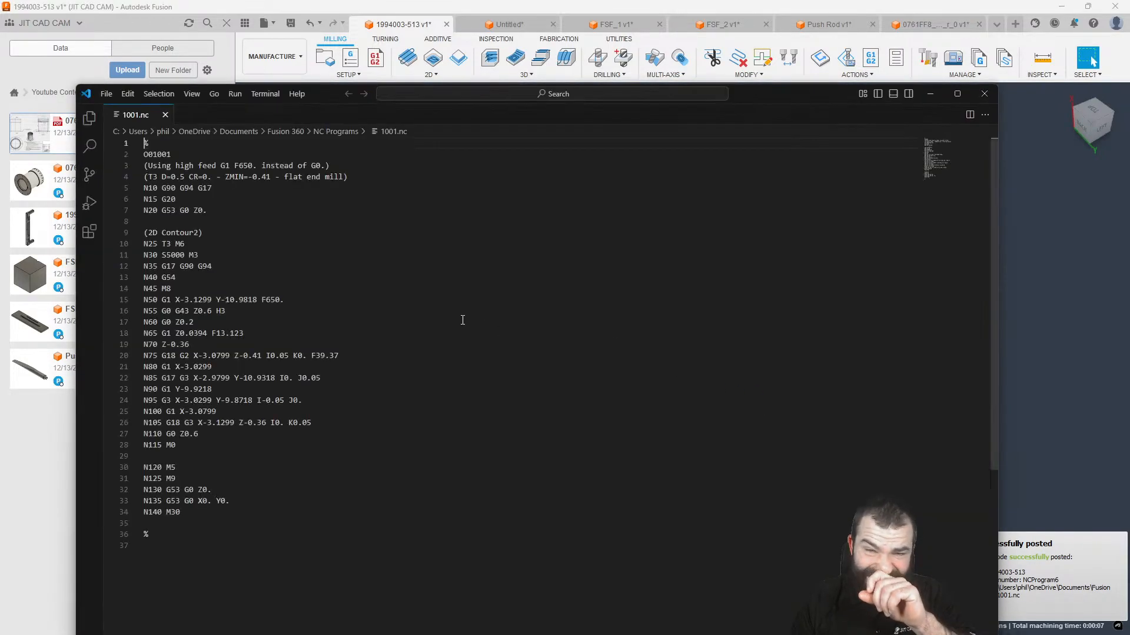
Highlight the M0 stop on line N115 of the posted 1001.nc code and close the code editor.
drag(177, 446, 163, 447)
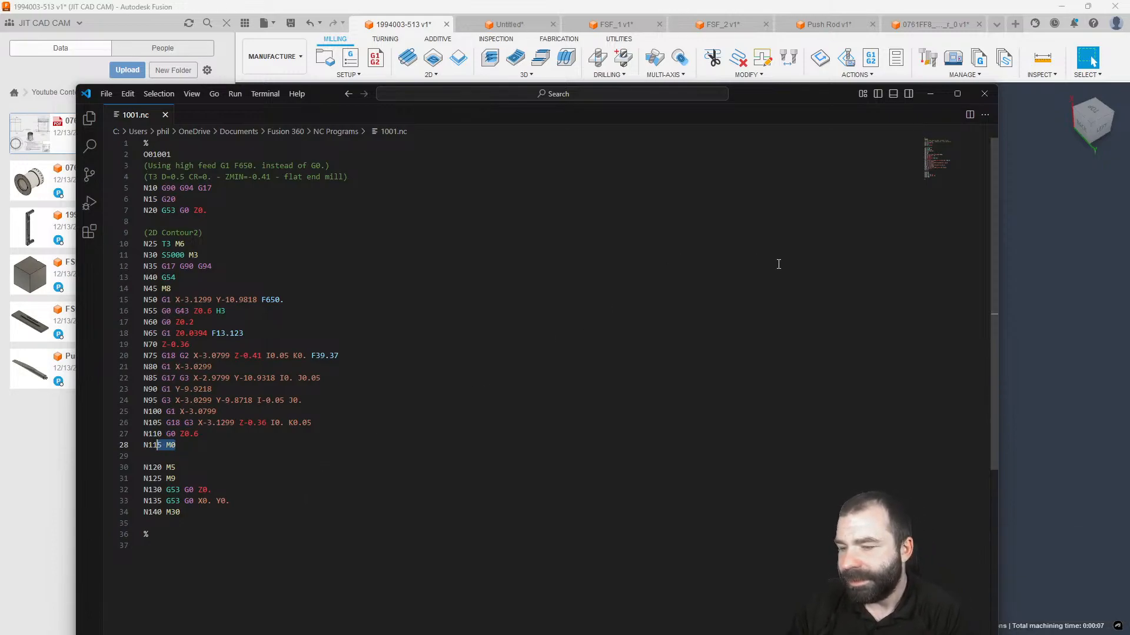
click(985, 94)
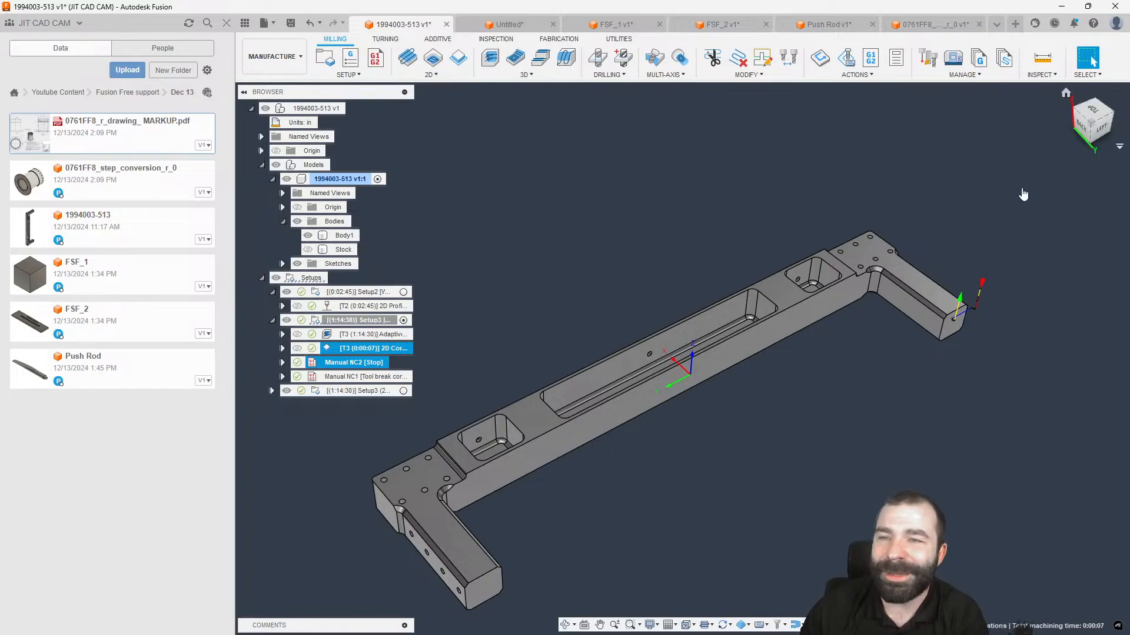
click(920, 167)
Open the Tool Library and browse the Cloud libraries, including the Shop Crib folder, TL1, VF2 and the Haas Tooling libraries.
click(927, 58)
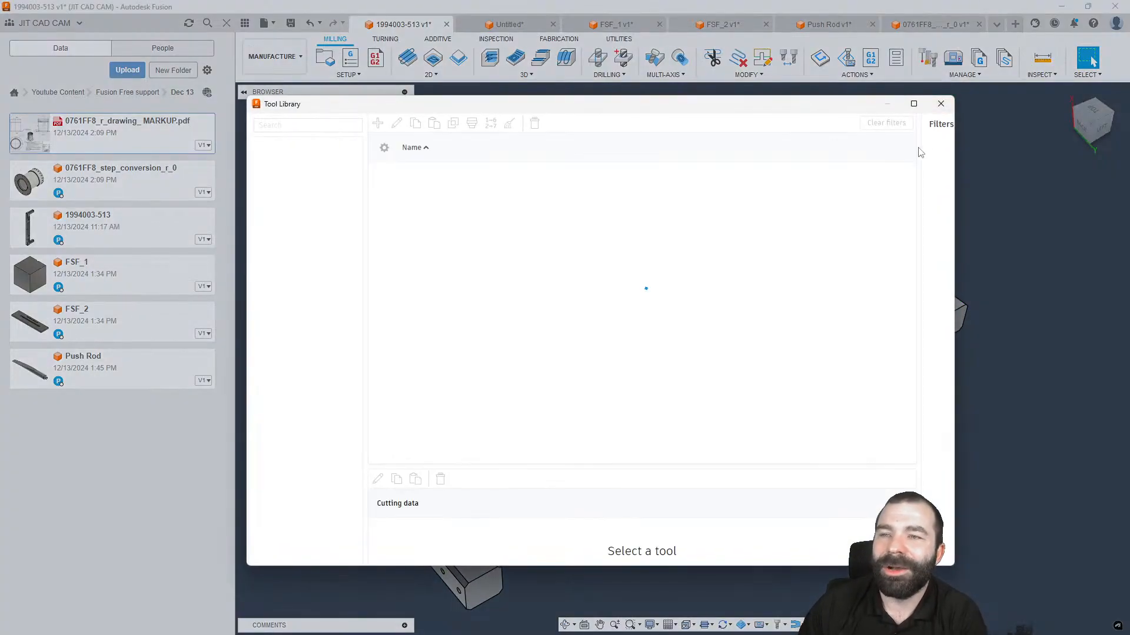
scroll(305, 247, down, 3)
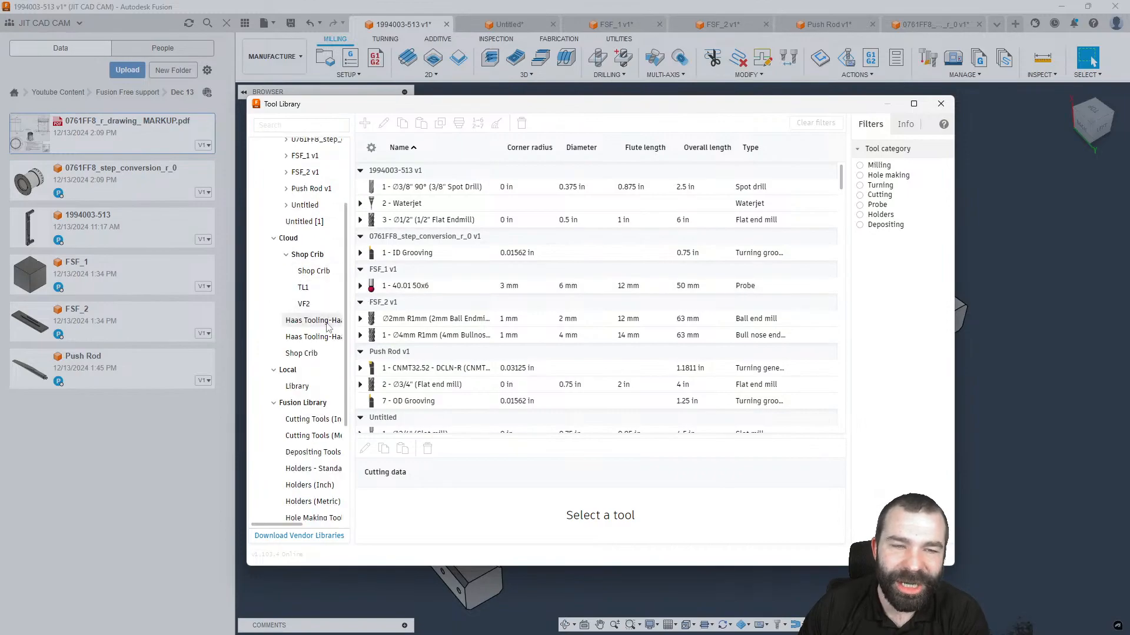
click(289, 239)
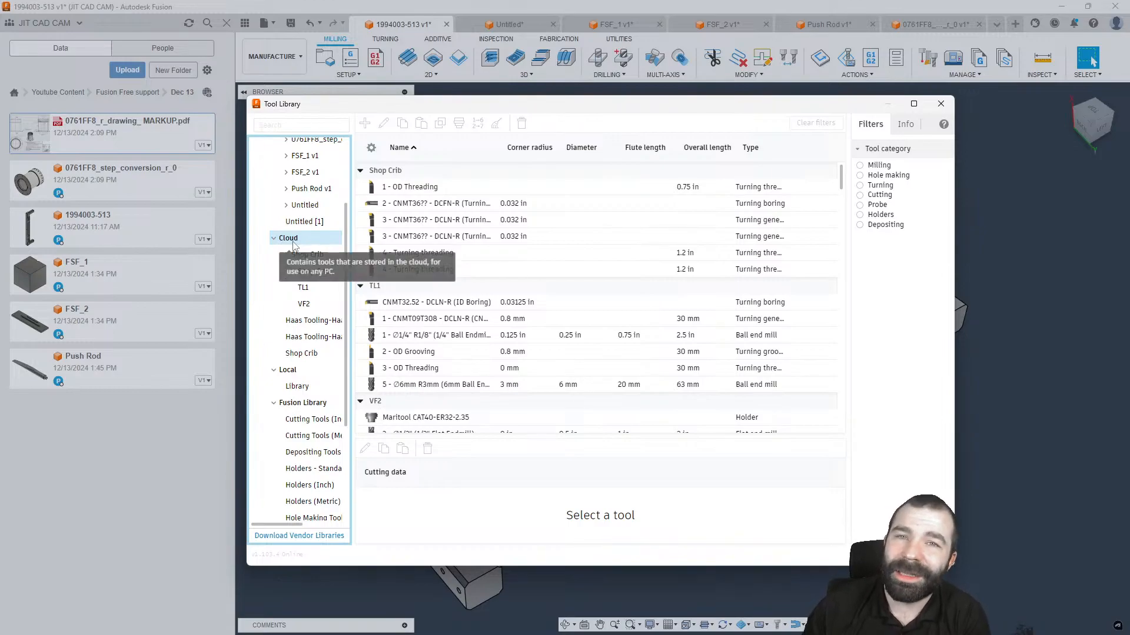
click(306, 255)
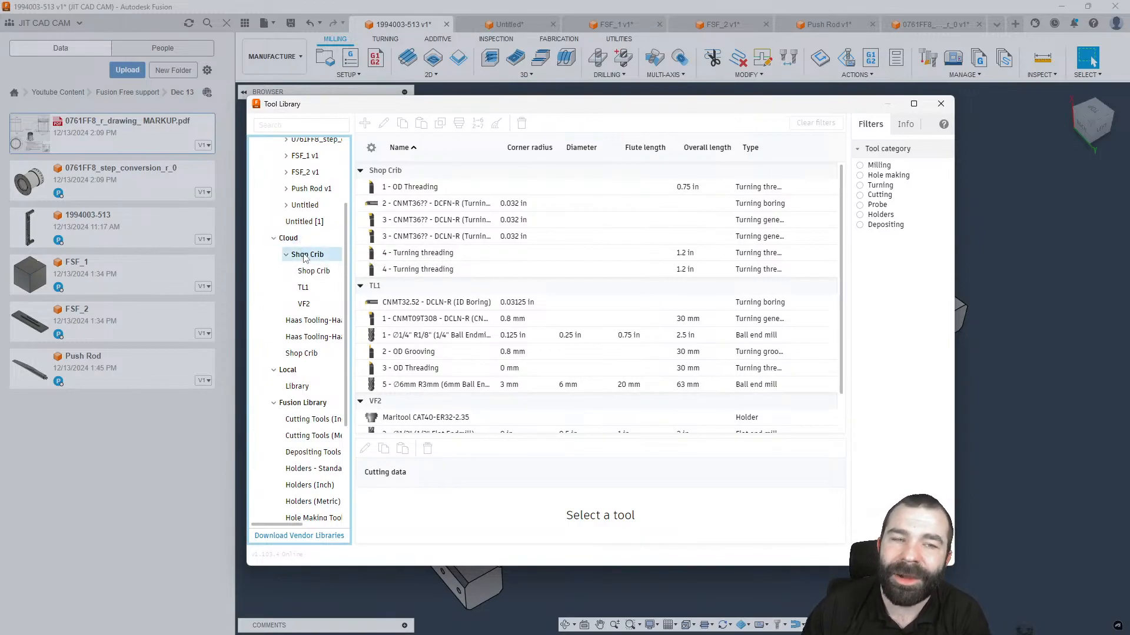
click(303, 287)
click(304, 303)
click(310, 321)
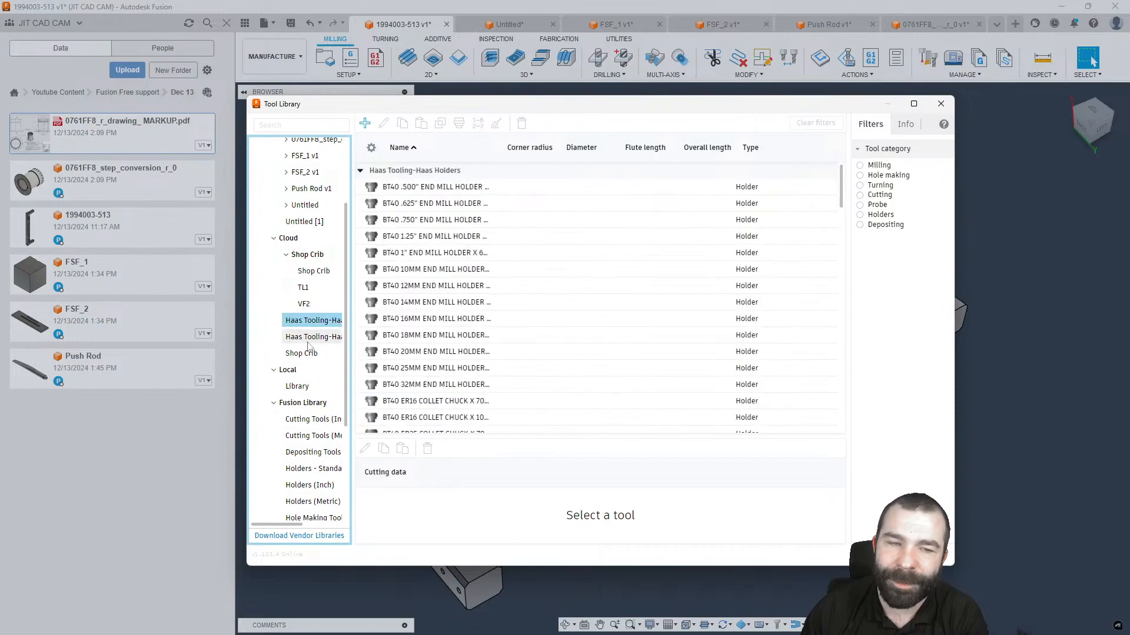
click(310, 336)
Compare the Local tool library storage with the Cloud library storage.
click(288, 369)
click(296, 386)
click(296, 372)
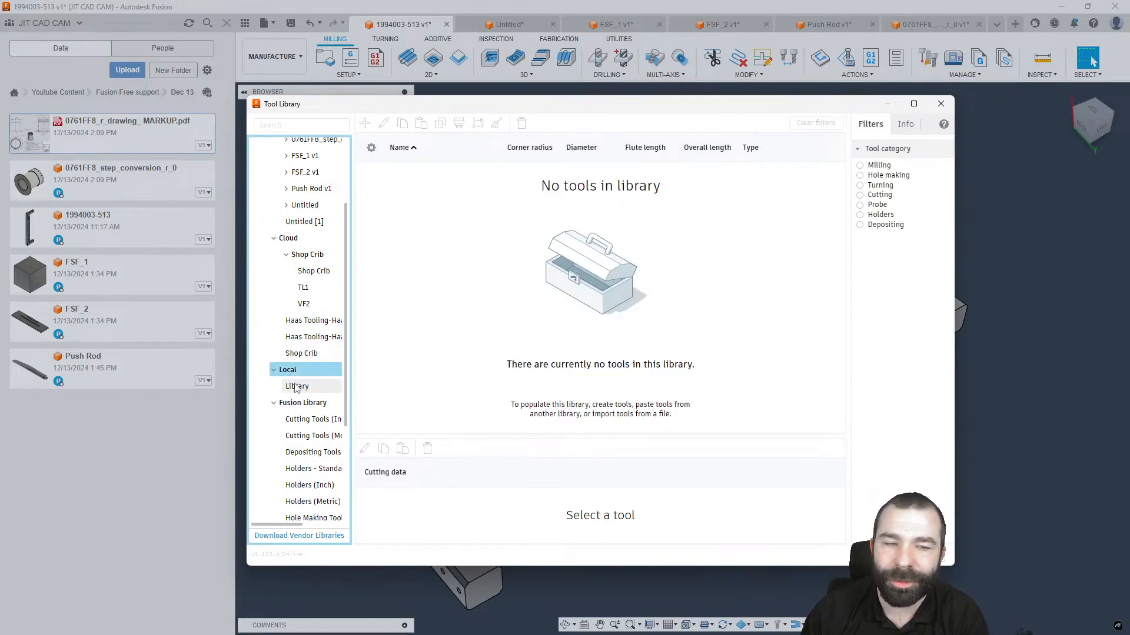
click(296, 387)
click(295, 372)
click(296, 387)
click(296, 372)
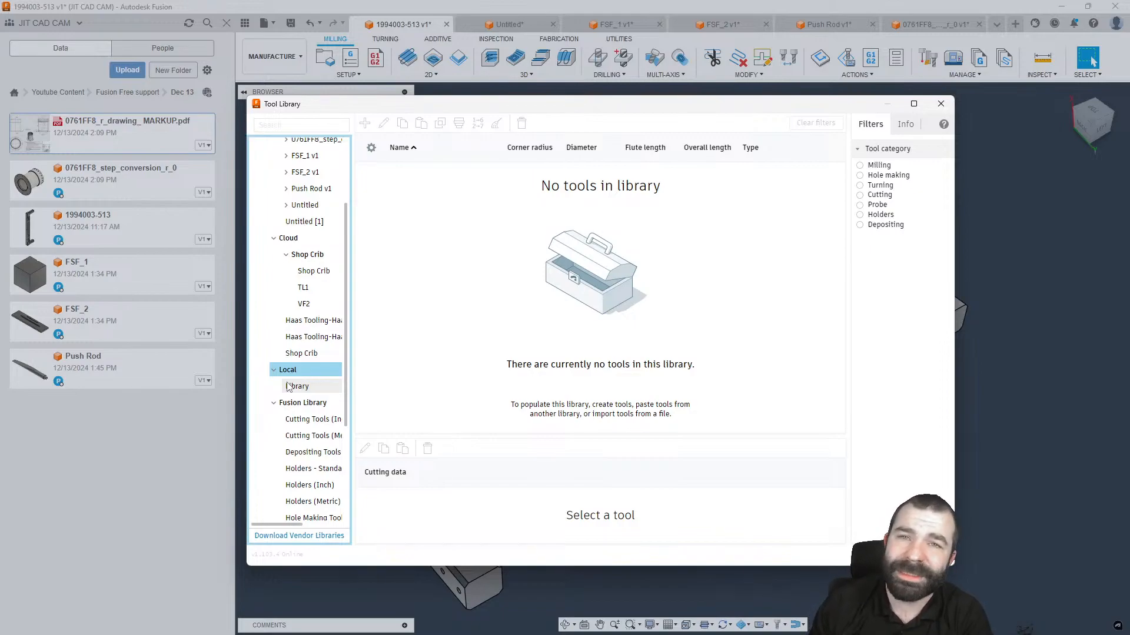
click(315, 239)
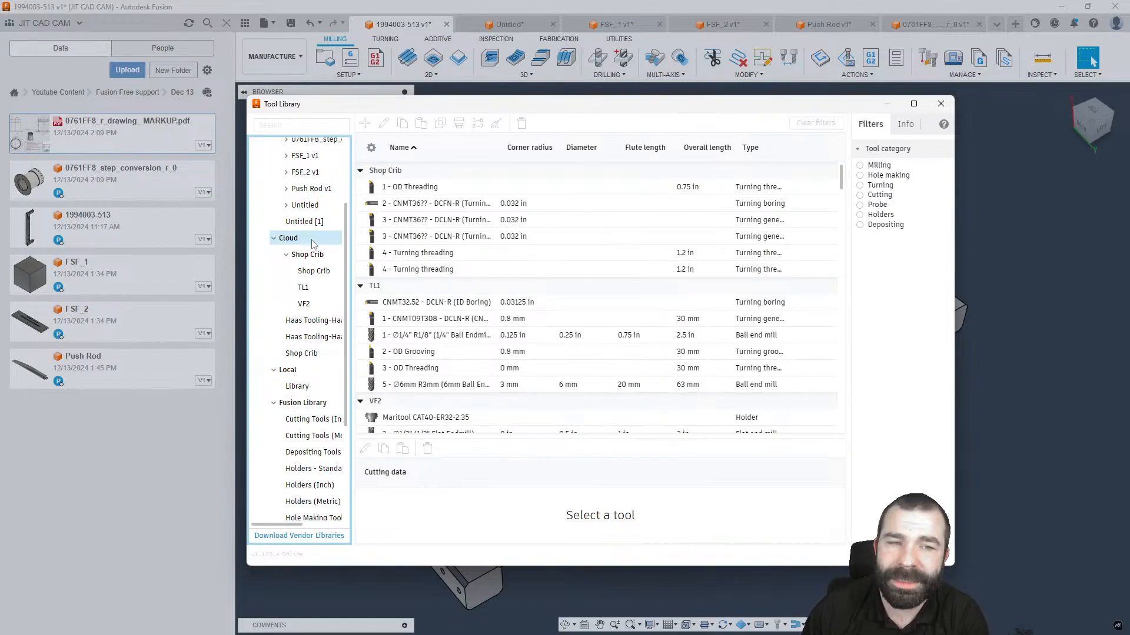
Close the tool library and check the Manufacture preferences for the cloud libraries and browser display options.
click(941, 103)
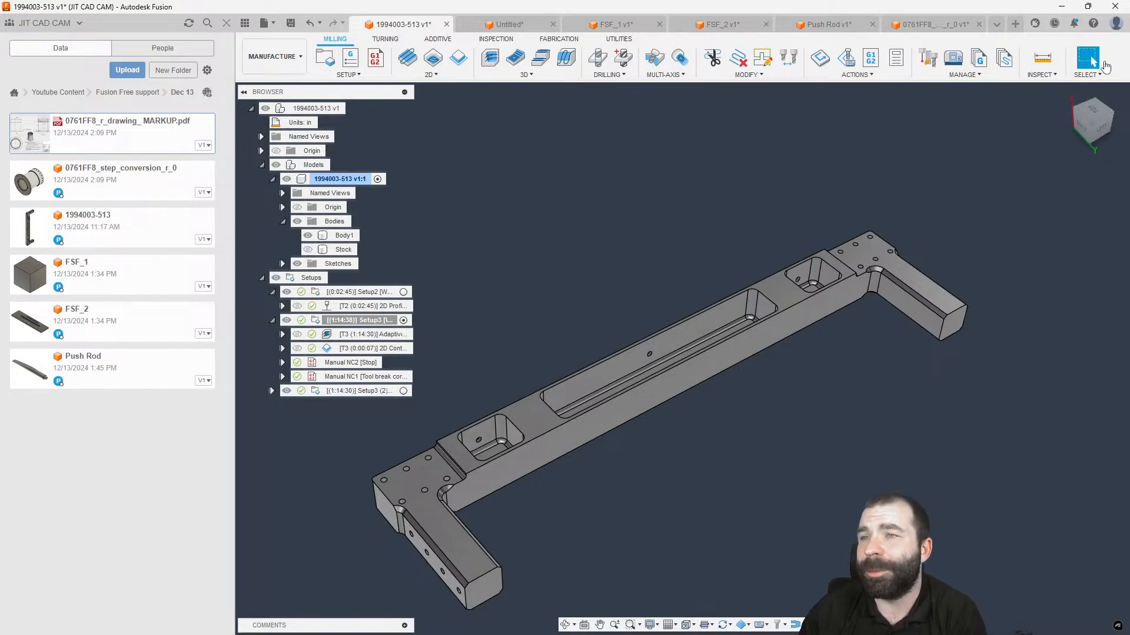
click(1116, 23)
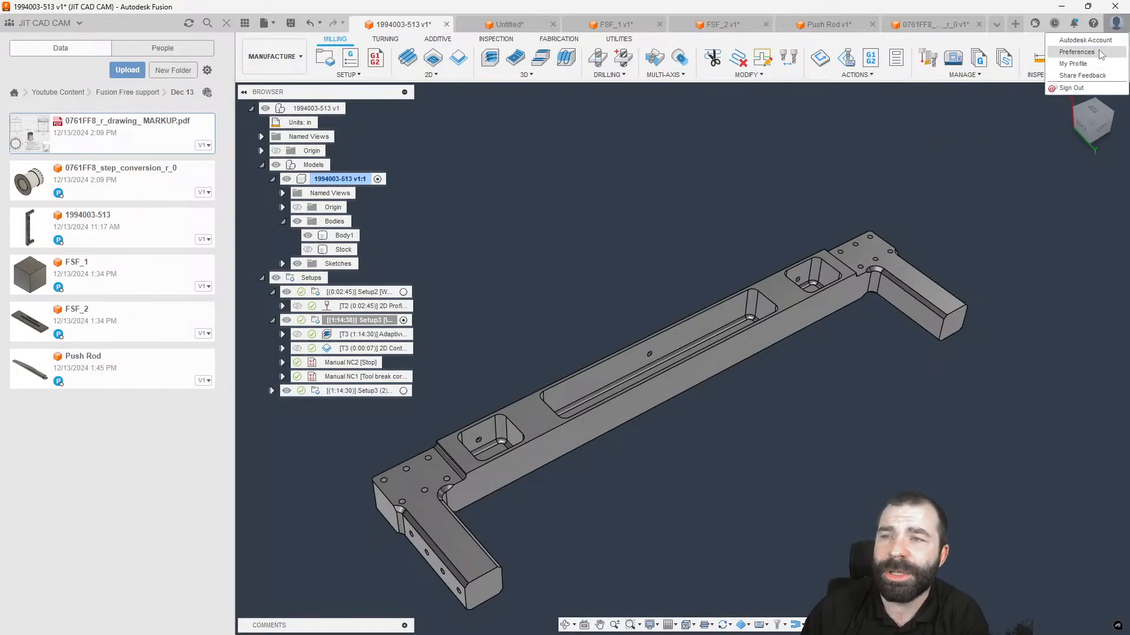
click(1109, 52)
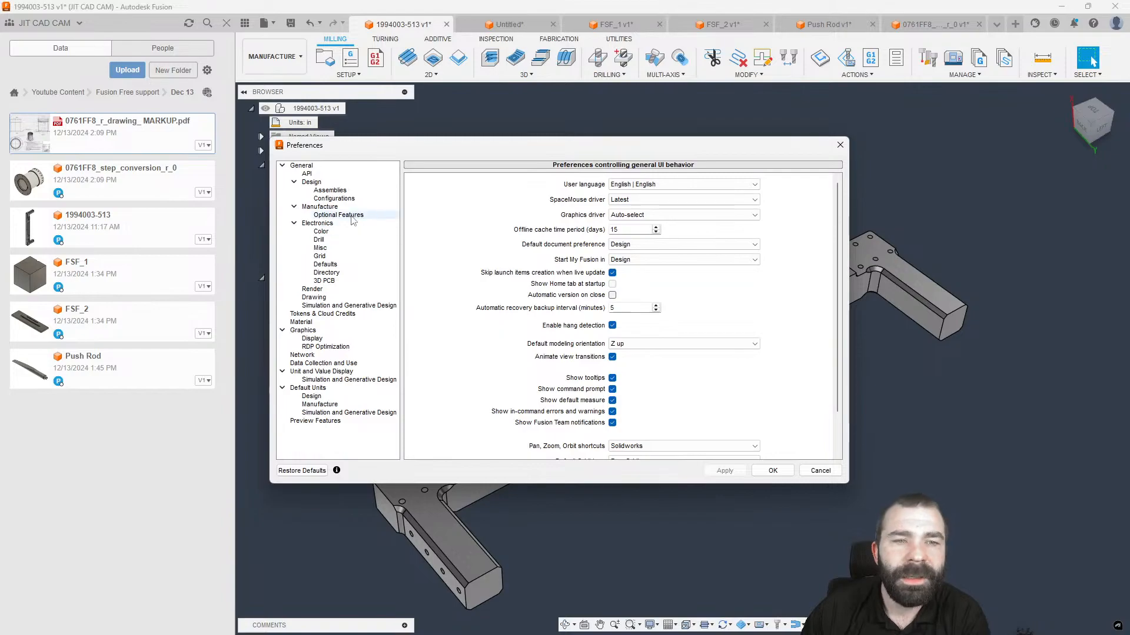
click(330, 208)
scroll(507, 254, down, 1)
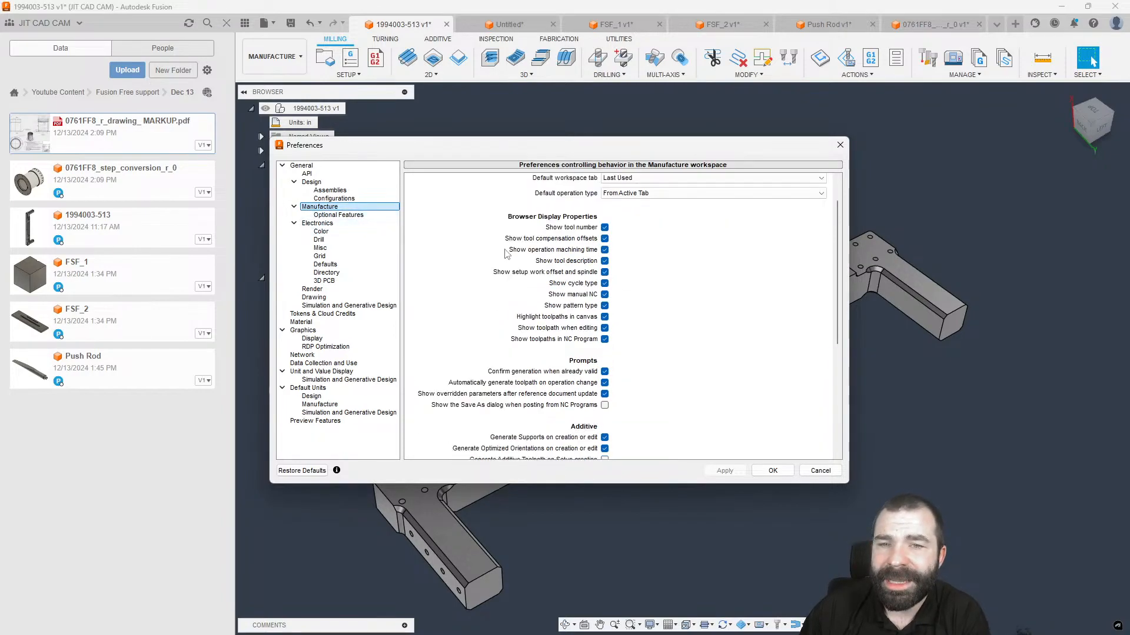
scroll(509, 254, up, 1)
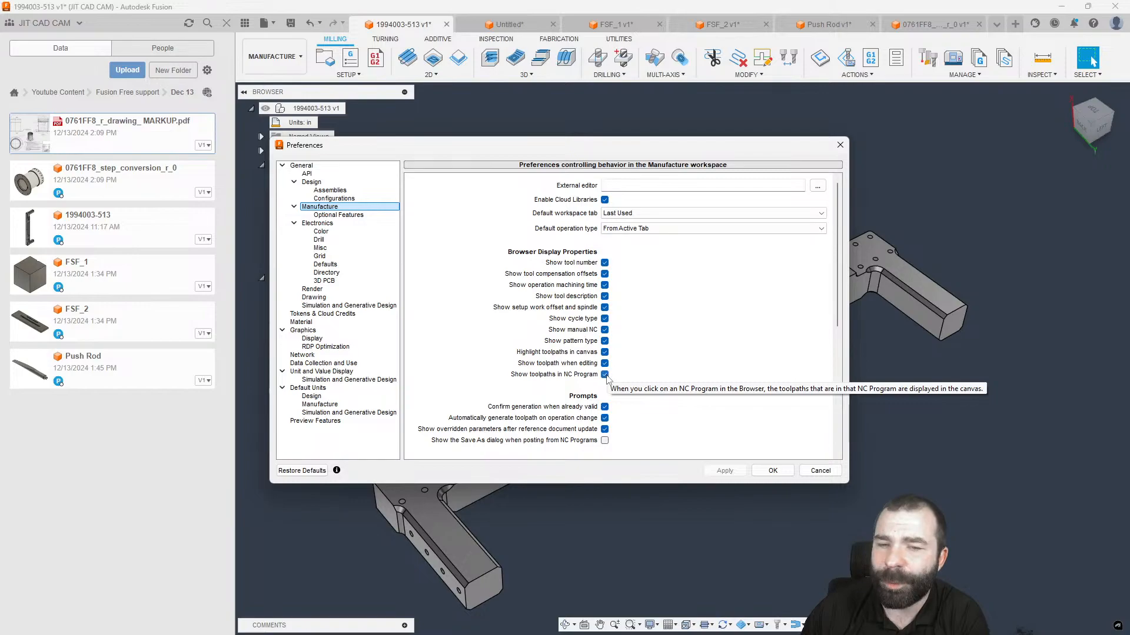
drag(513, 152, 693, 131)
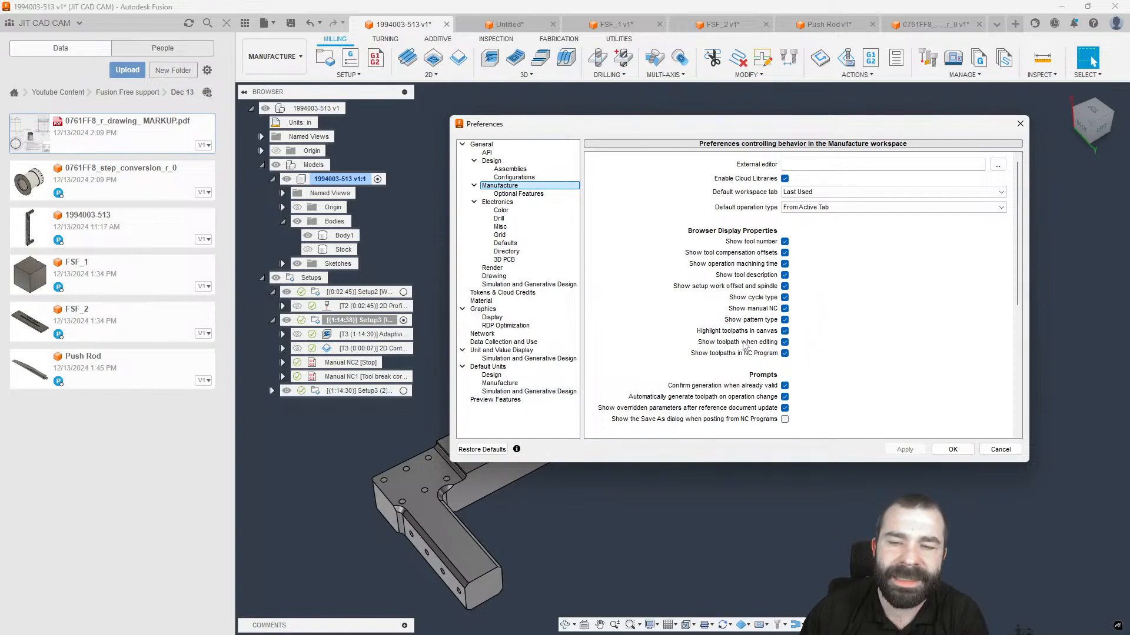
click(953, 449)
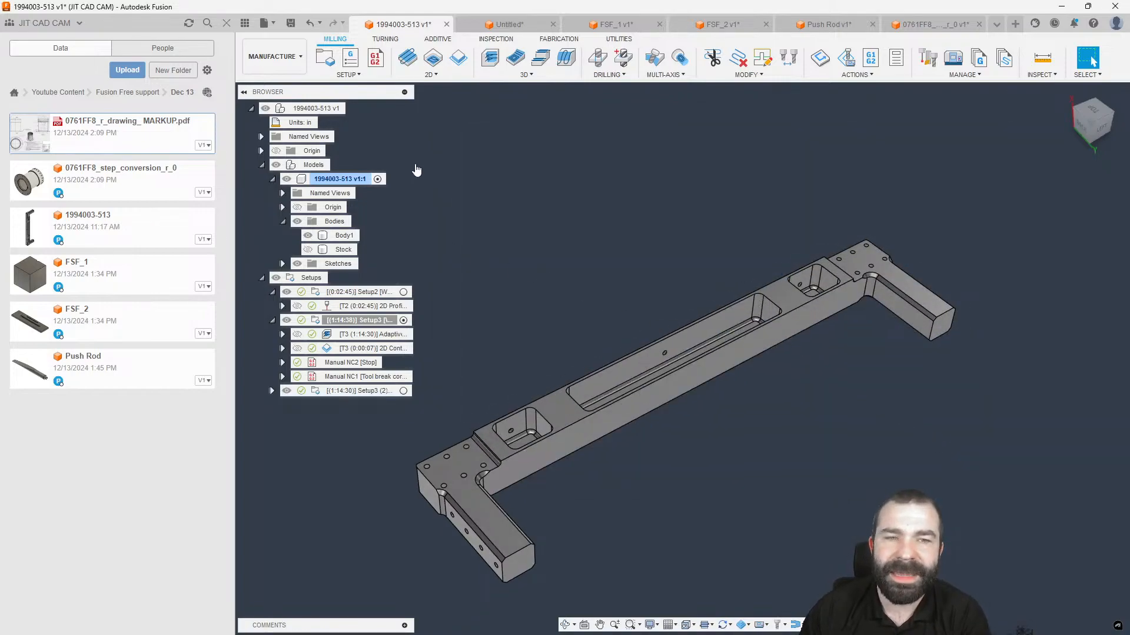
Look through the tools stored in the Cloud section of the tool library.
click(928, 59)
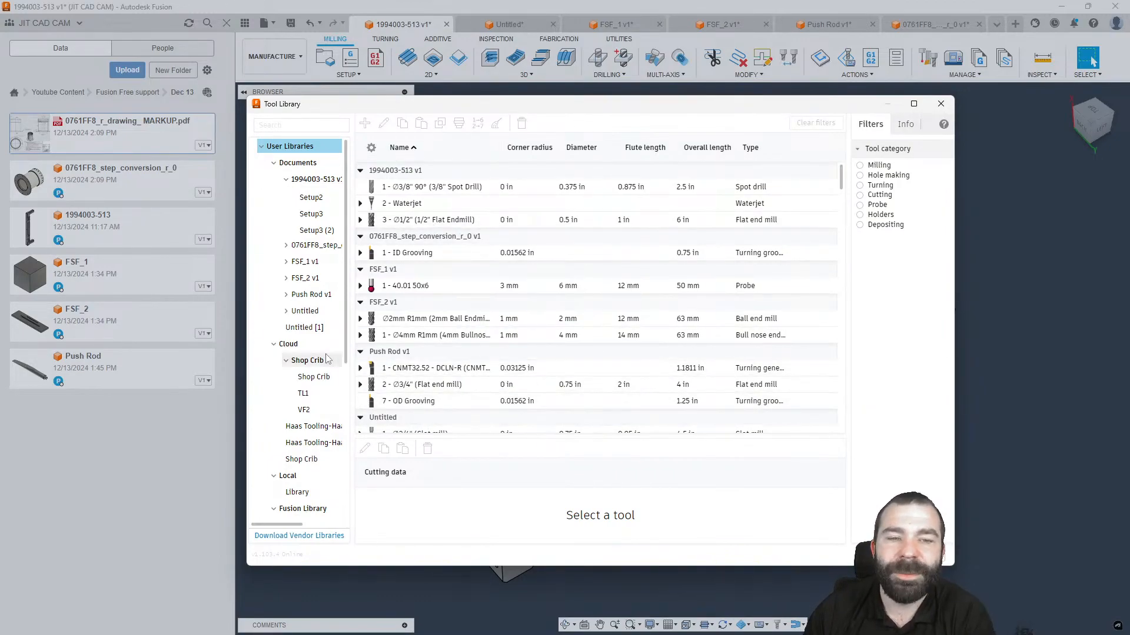
click(290, 345)
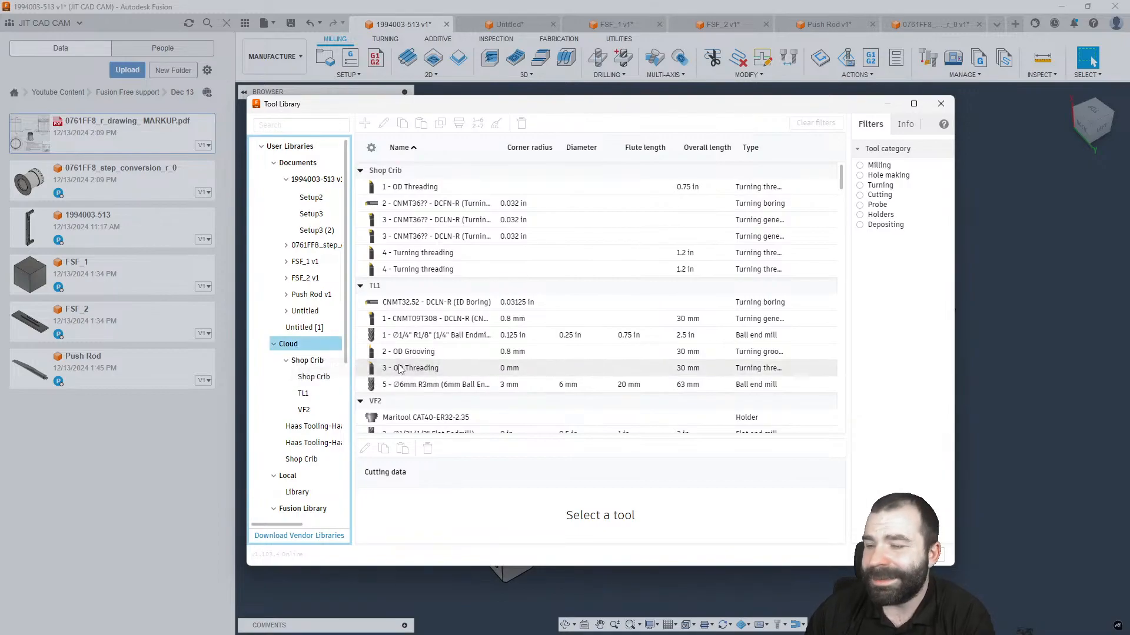
click(937, 106)
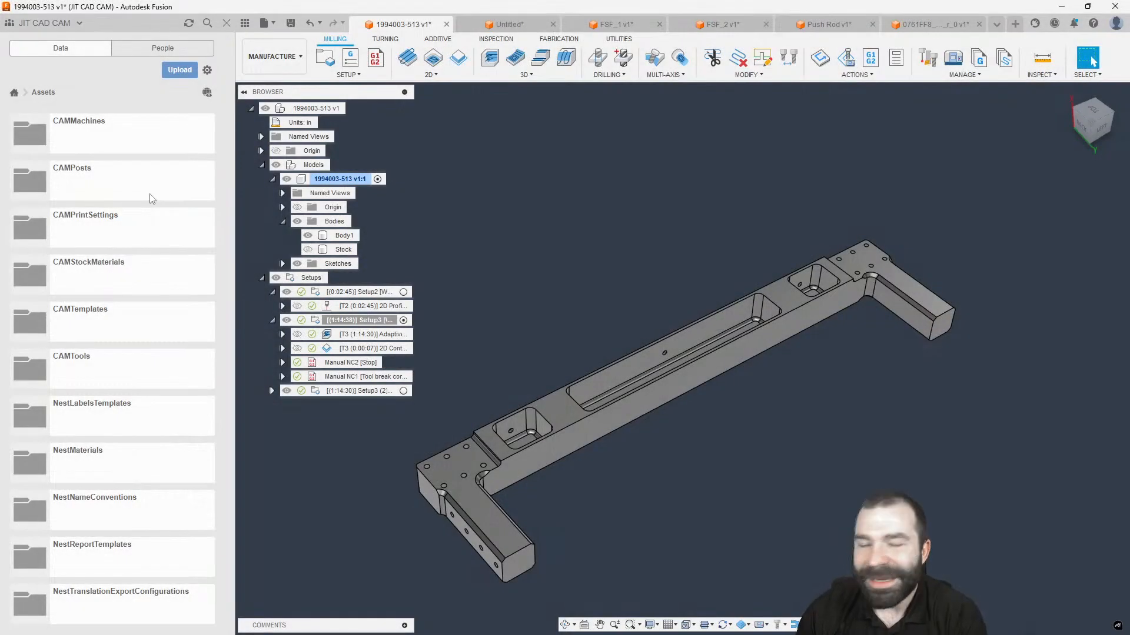
Browse the CAM folders of the Assets project and check which people have access to it.
click(14, 93)
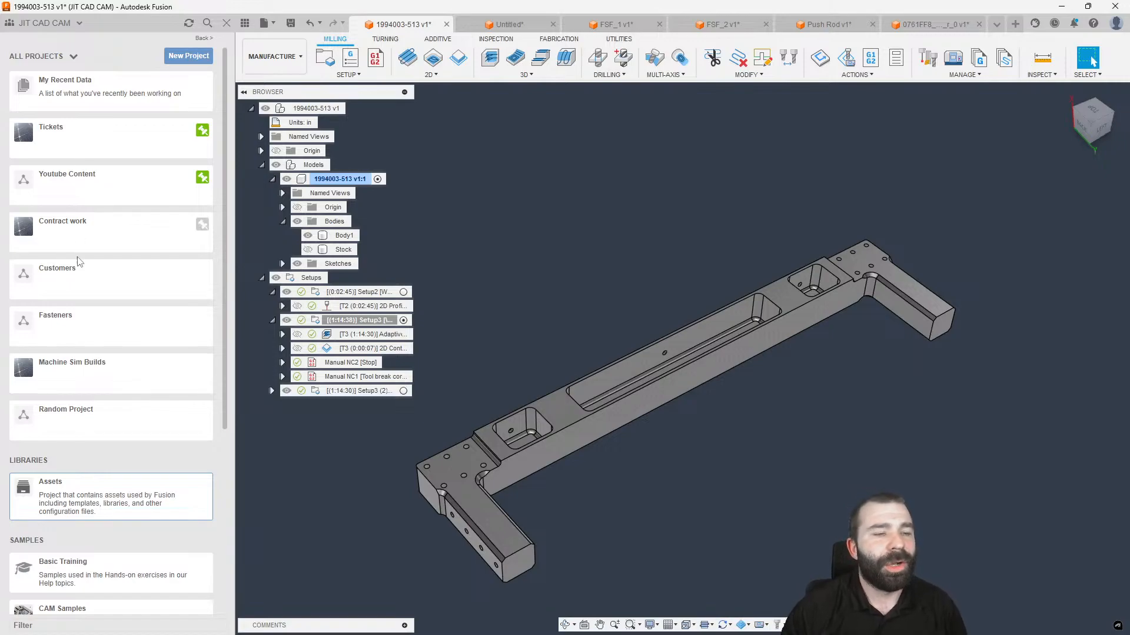
click(121, 499)
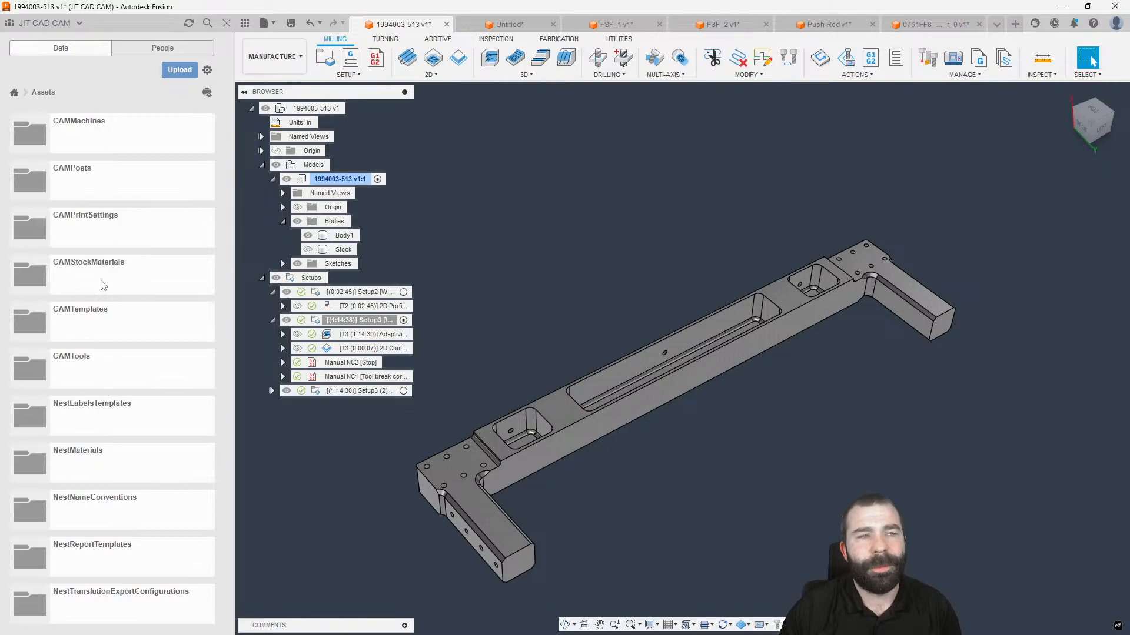
click(160, 52)
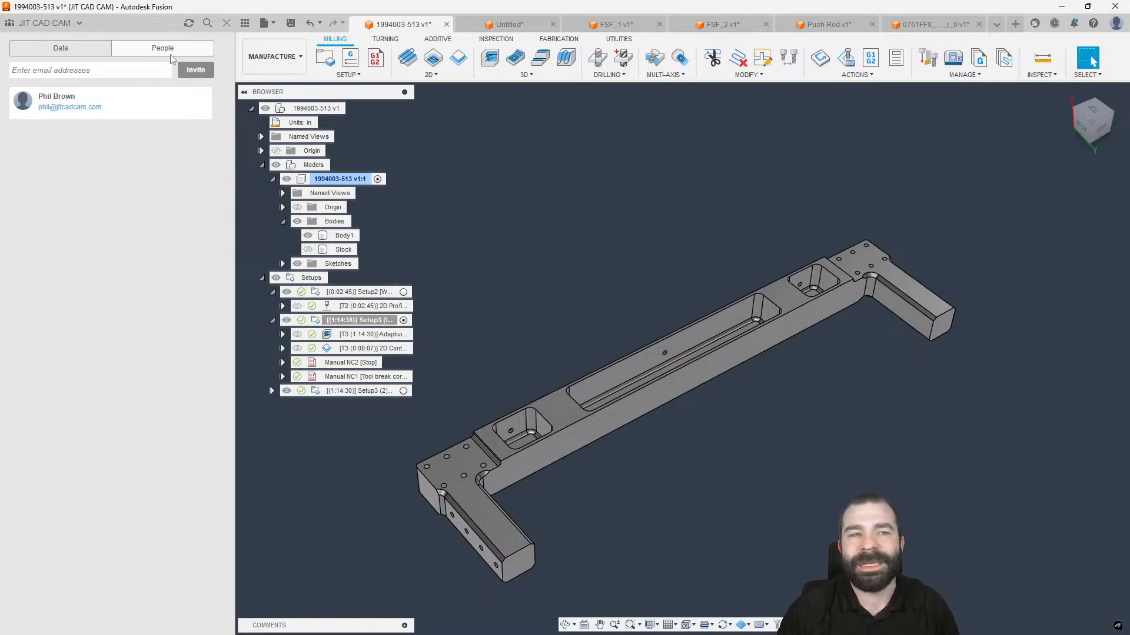
click(61, 53)
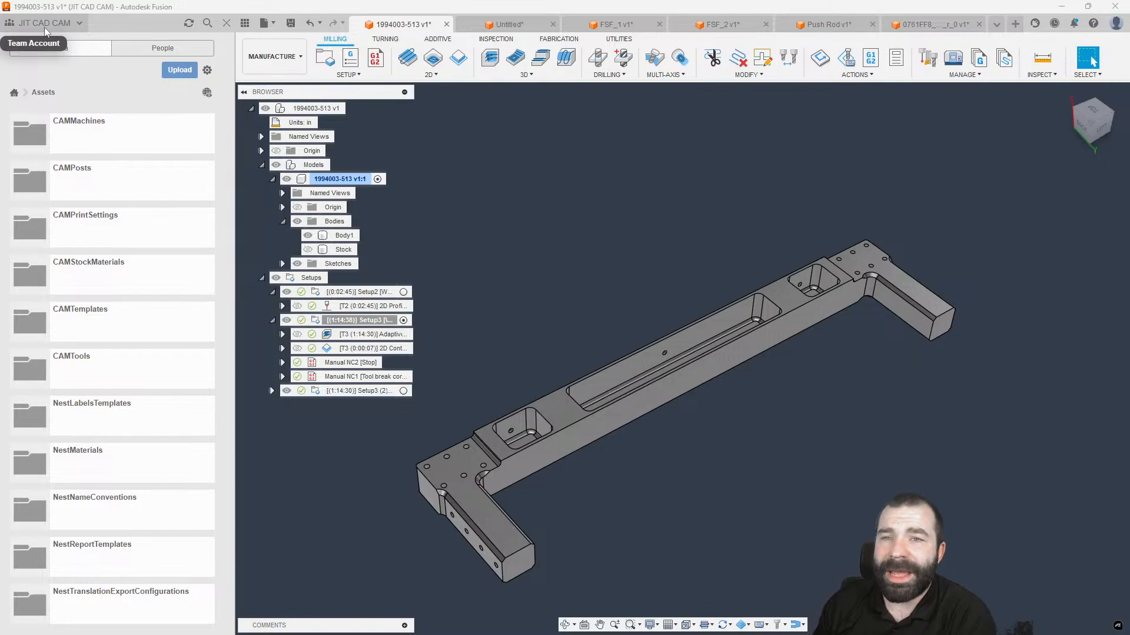
Hide the project data and view the cloud machines in the machine library.
click(226, 23)
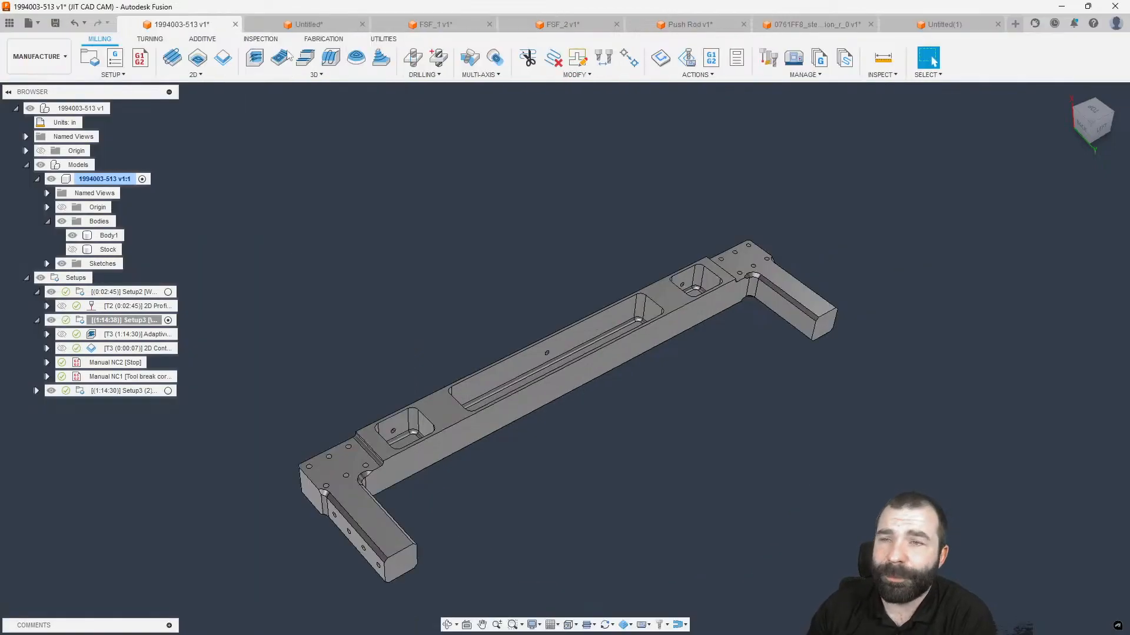
click(794, 57)
click(321, 215)
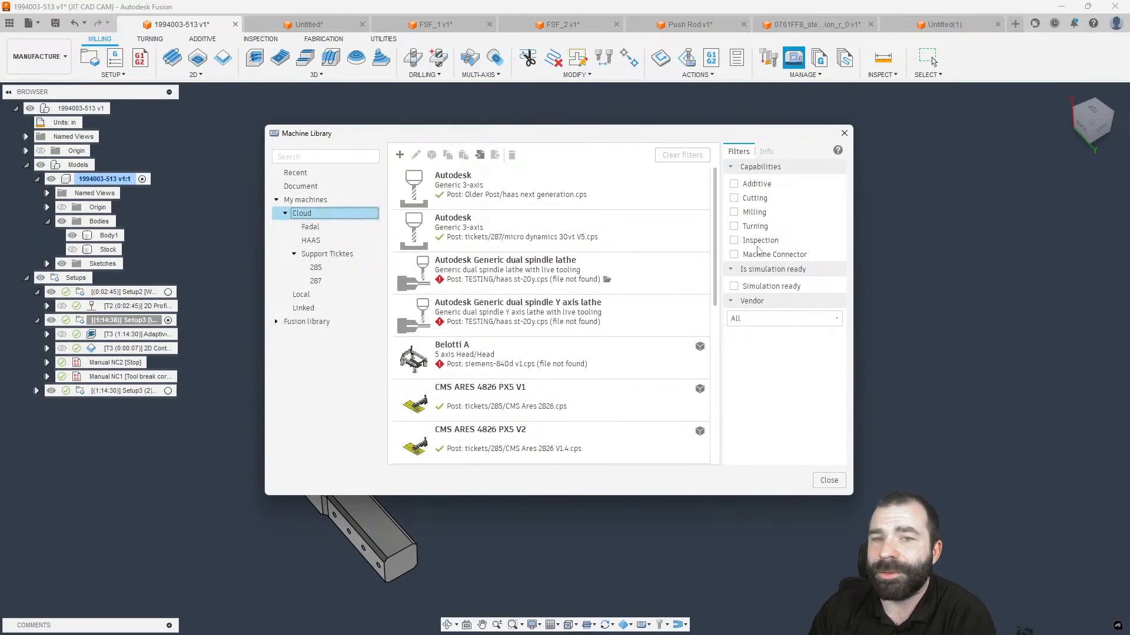
click(843, 134)
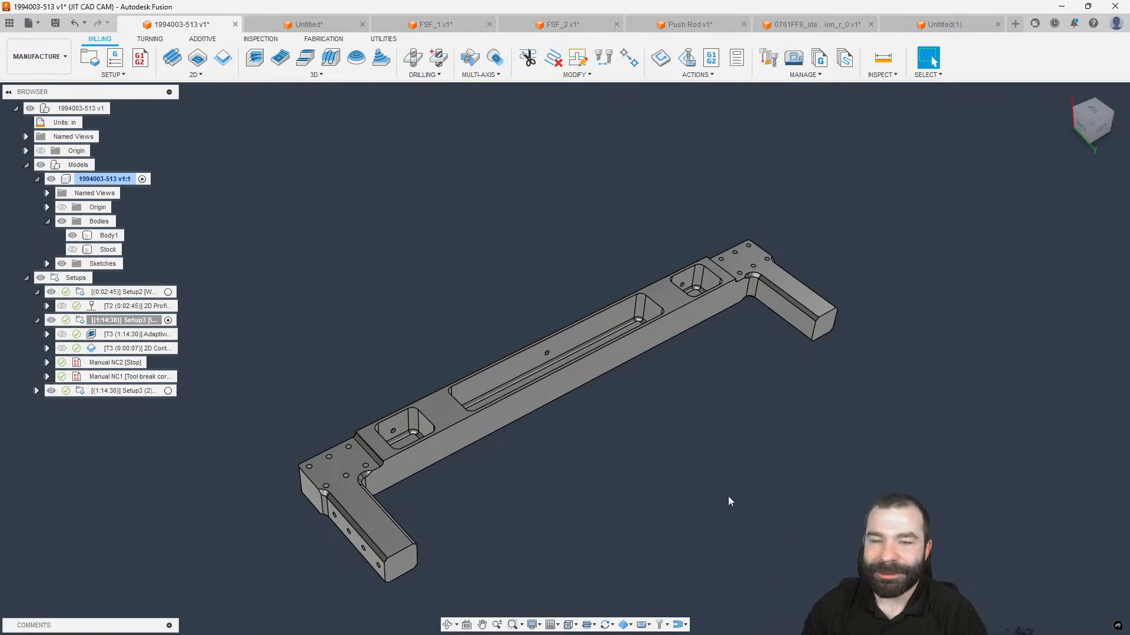
scroll(591, 412, down, 2)
scroll(471, 503, up, 4)
shift+middle_drag(469, 504, 495, 477)
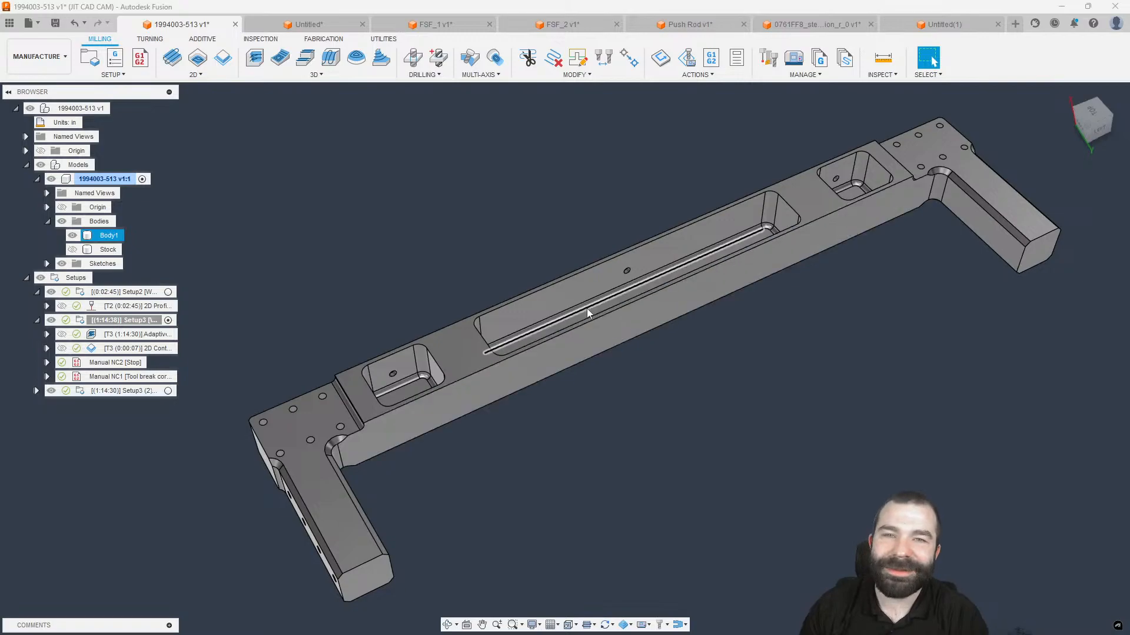
In a new design, sketch two concentric circles about 5.6 in and 4.2 in in diameter at the origin of the front plane.
click(1015, 23)
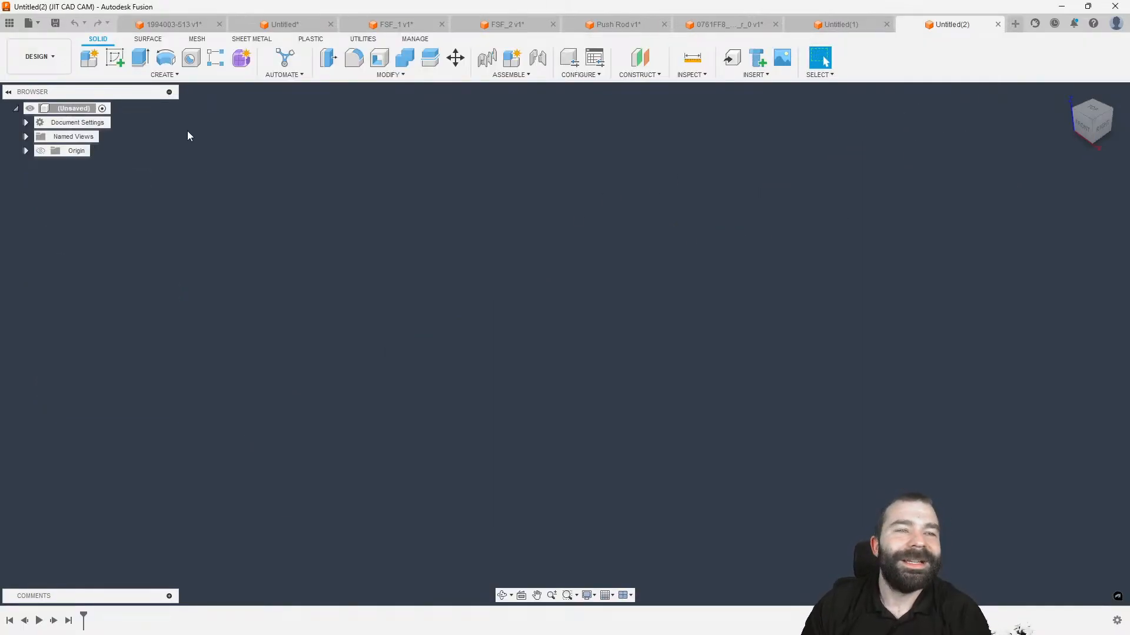
click(115, 57)
click(601, 300)
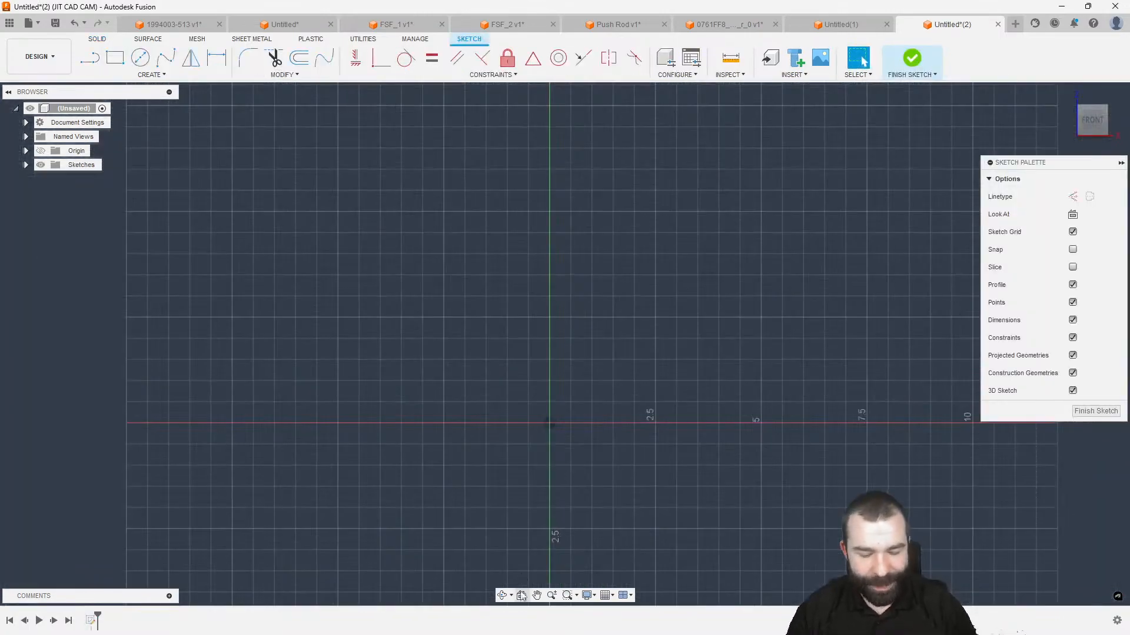
key(c)
click(549, 424)
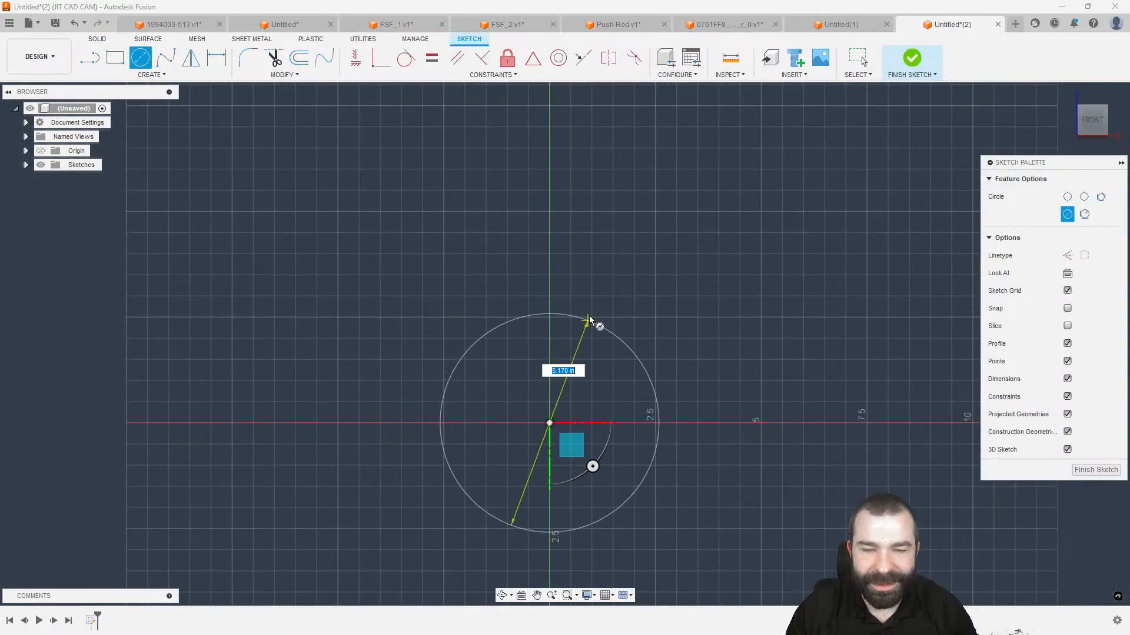
click(549, 305)
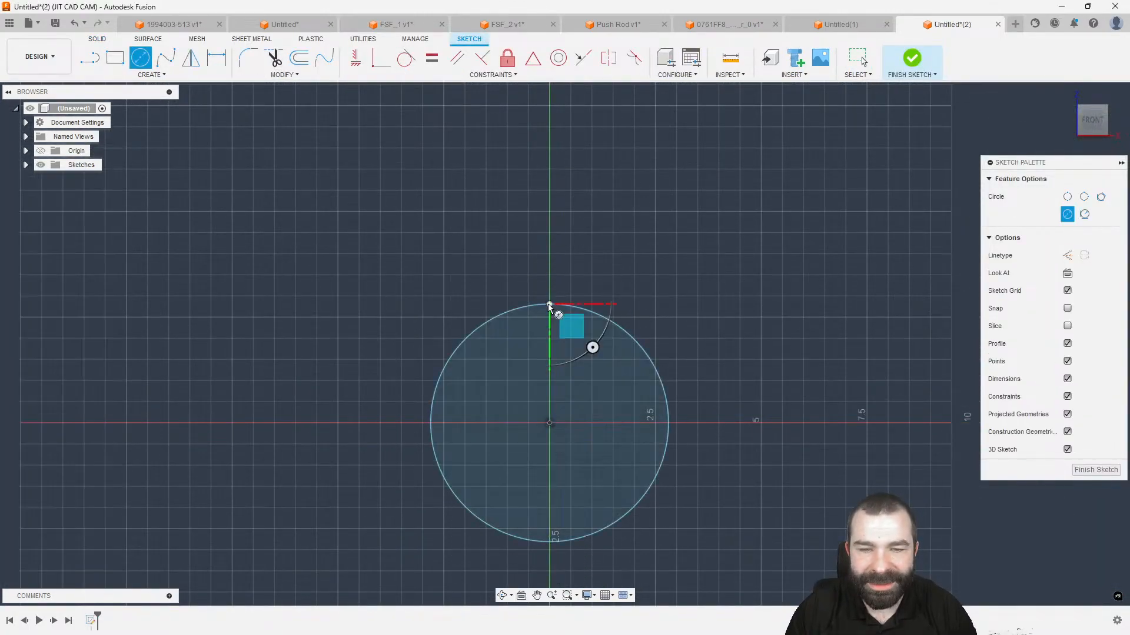
click(550, 423)
click(549, 335)
Dimension the inner circle to 4 in and the outer circle to 5 in in diameter.
key(d)
click(627, 379)
click(717, 362)
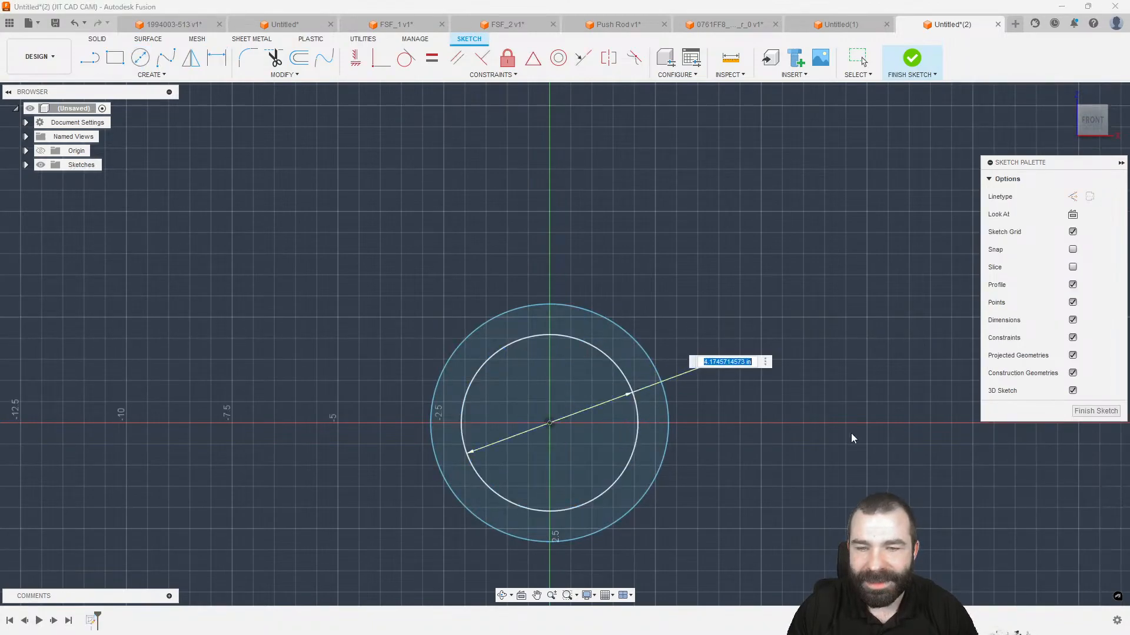
text(4)
key(Return)
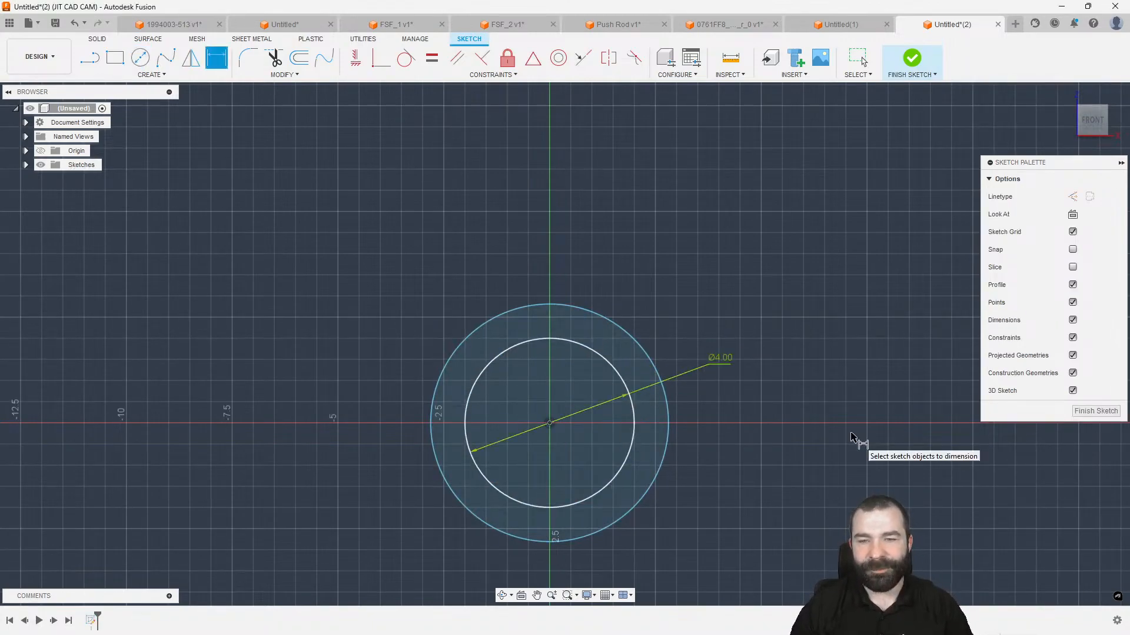
click(666, 421)
click(752, 425)
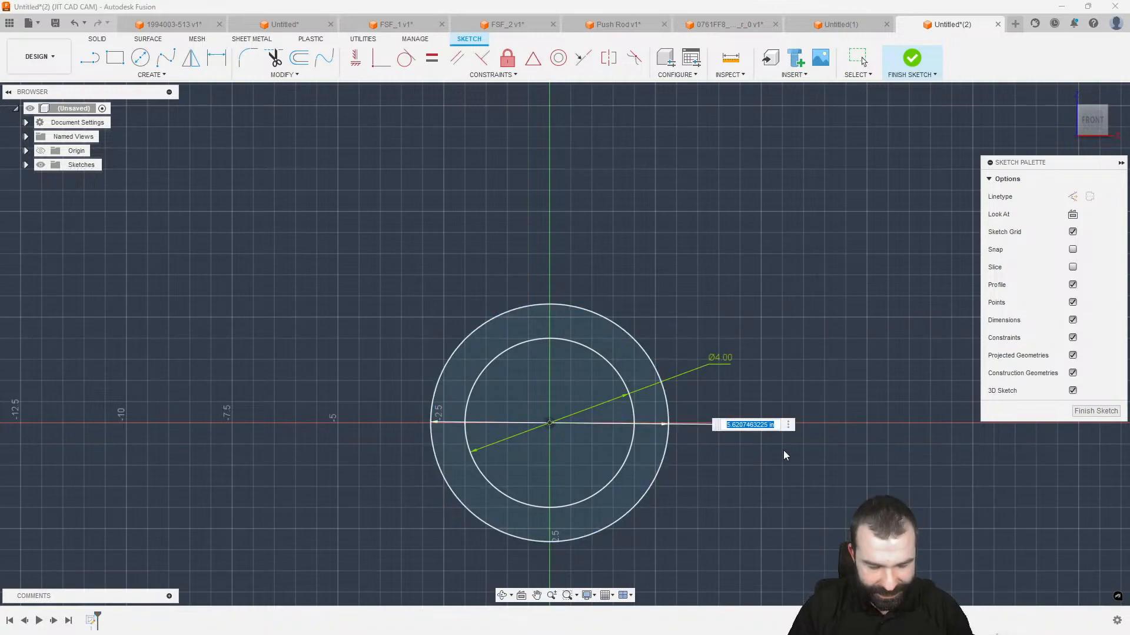
text(5)
key(Return)
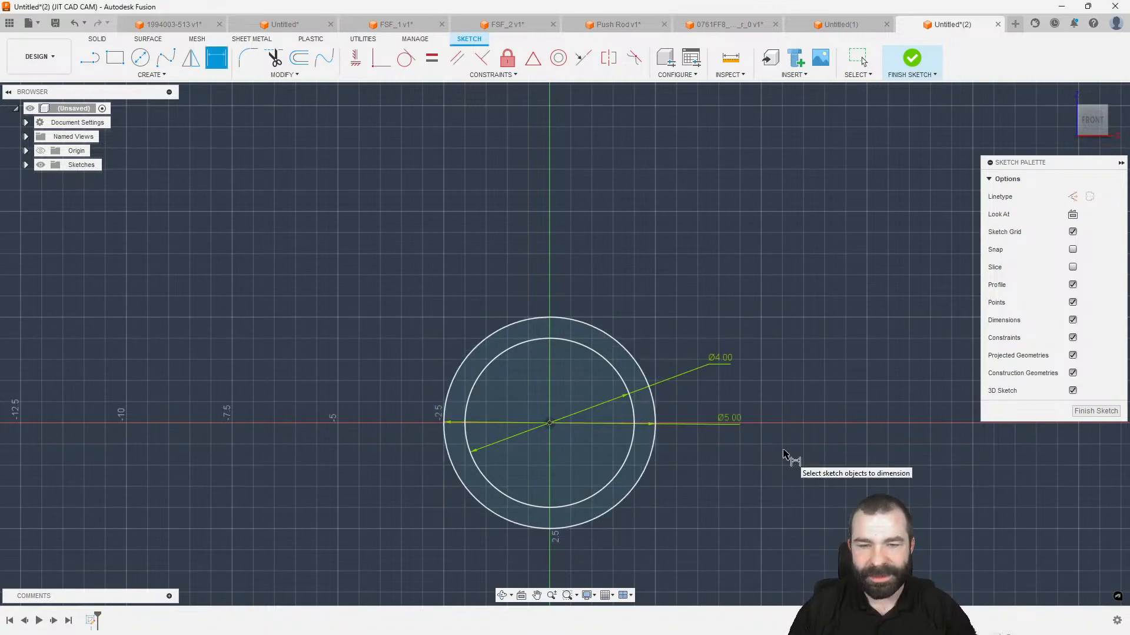
Draw a horizontal line across both circles about 0.8 in below their centre, ending on the outer circle.
key(l)
click(449, 457)
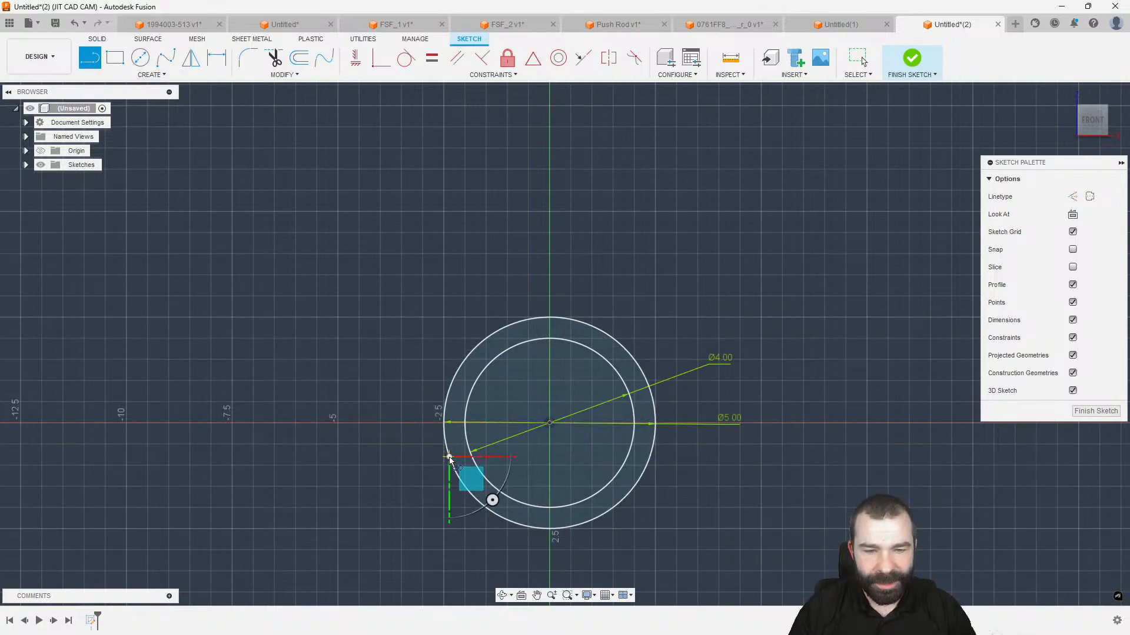
click(650, 456)
Extrude the lower ring segment beneath the line into a long open trough.
key(e)
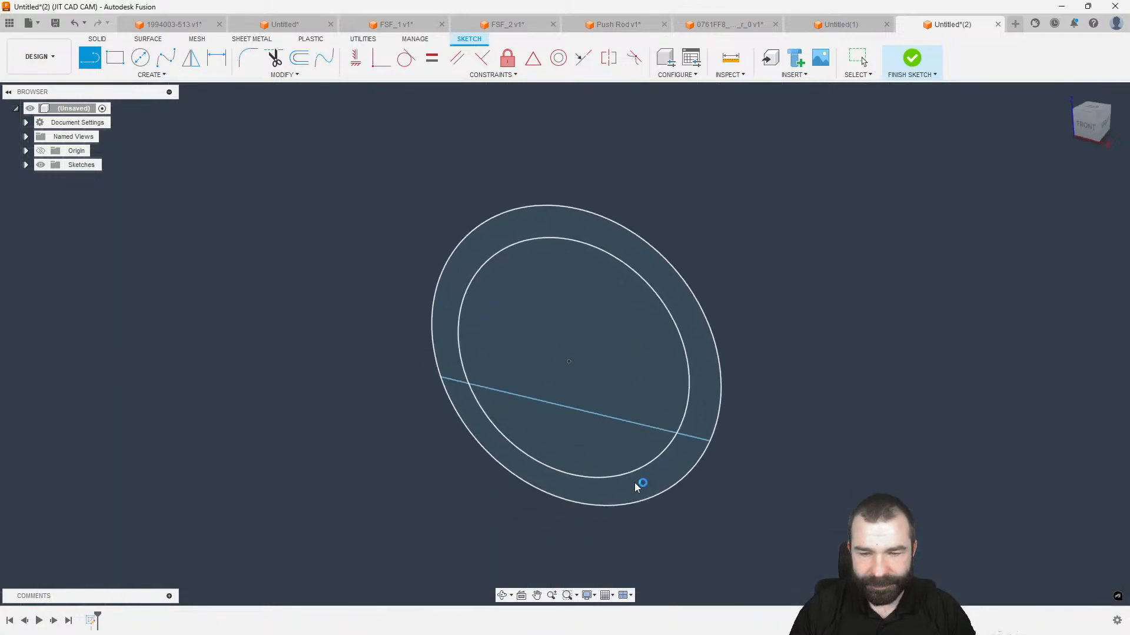
click(634, 480)
drag(485, 477, 736, 320)
click(1053, 352)
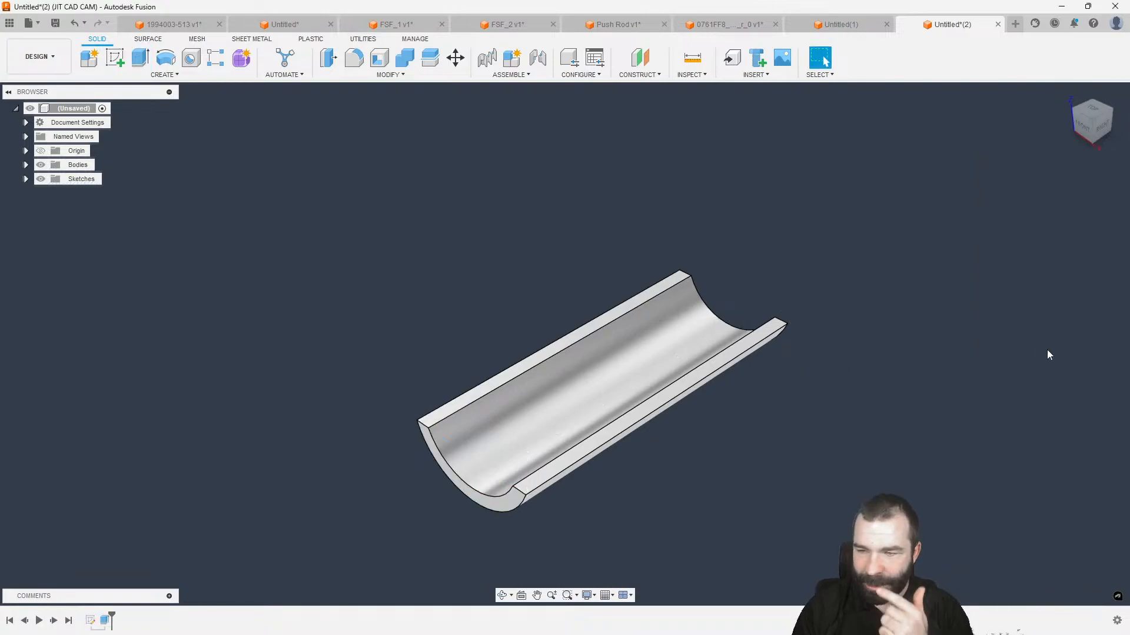
shift+middle_drag(848, 399, 784, 422)
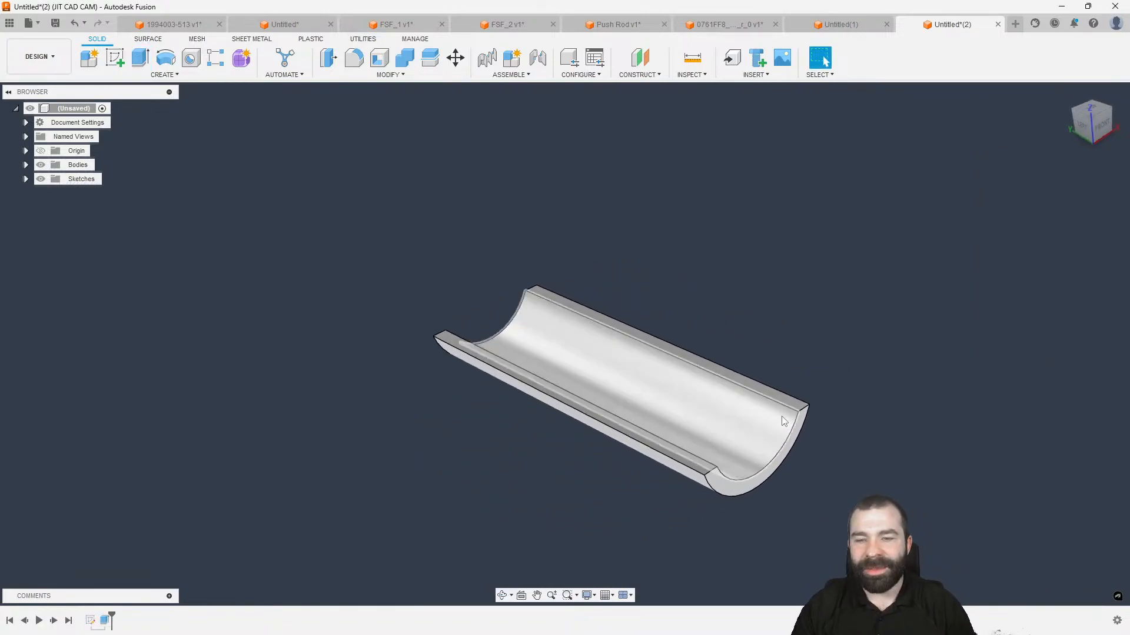
shift+middle_drag(716, 425, 622, 454)
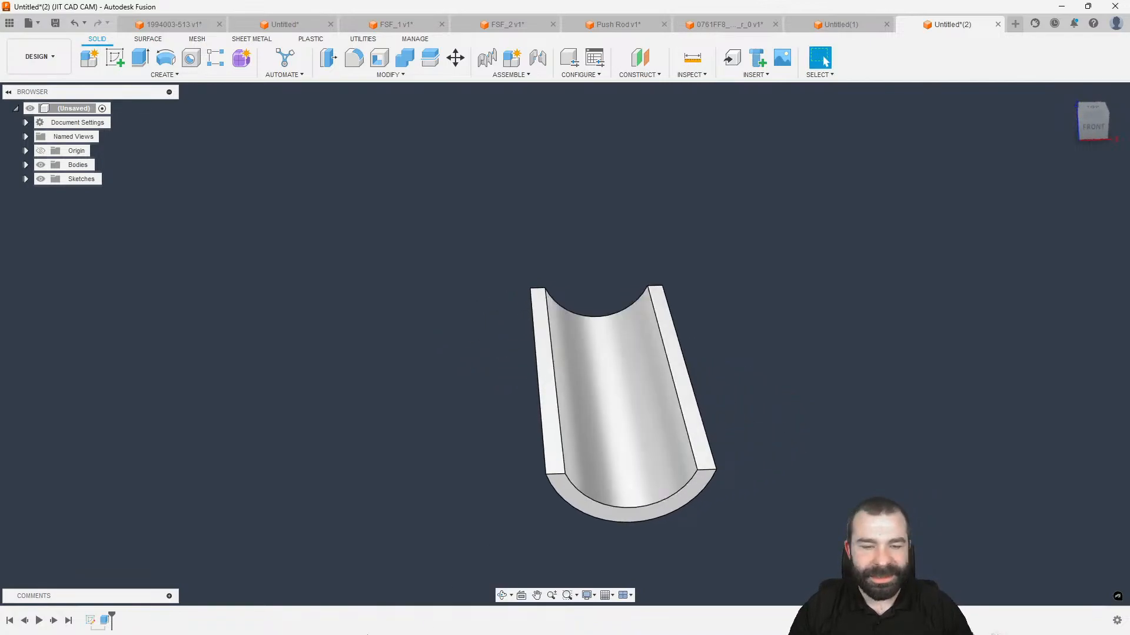
Edit the trough's profile sketch and add a short line joining the outer and inner circles at the ring's upper left.
shift+double_click(105, 623)
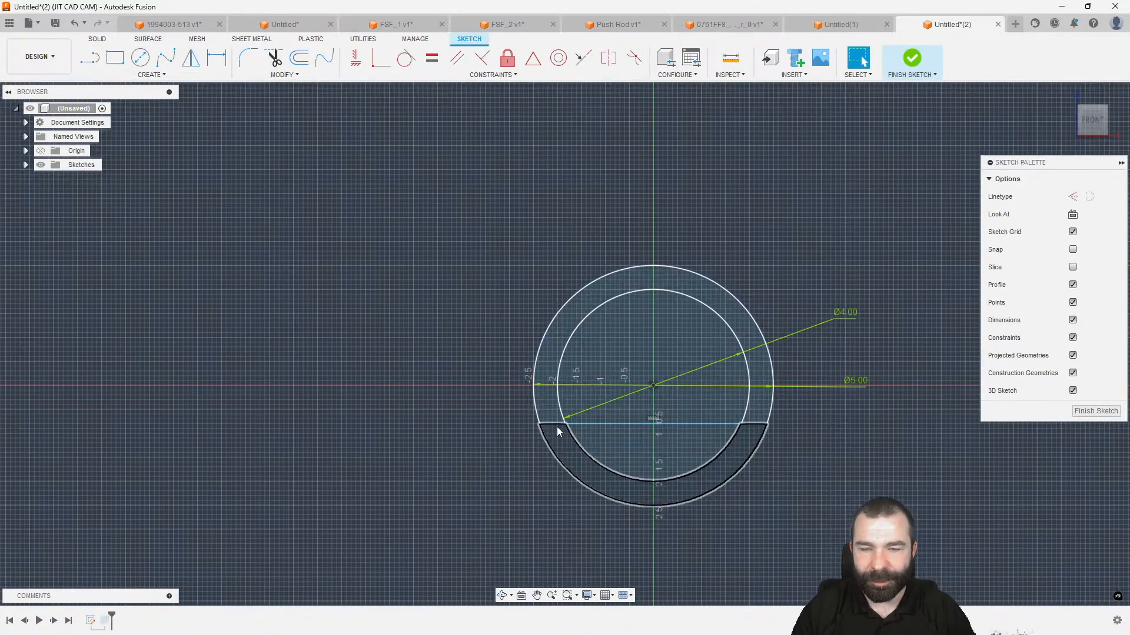
click(90, 57)
scroll(542, 300, up, 2)
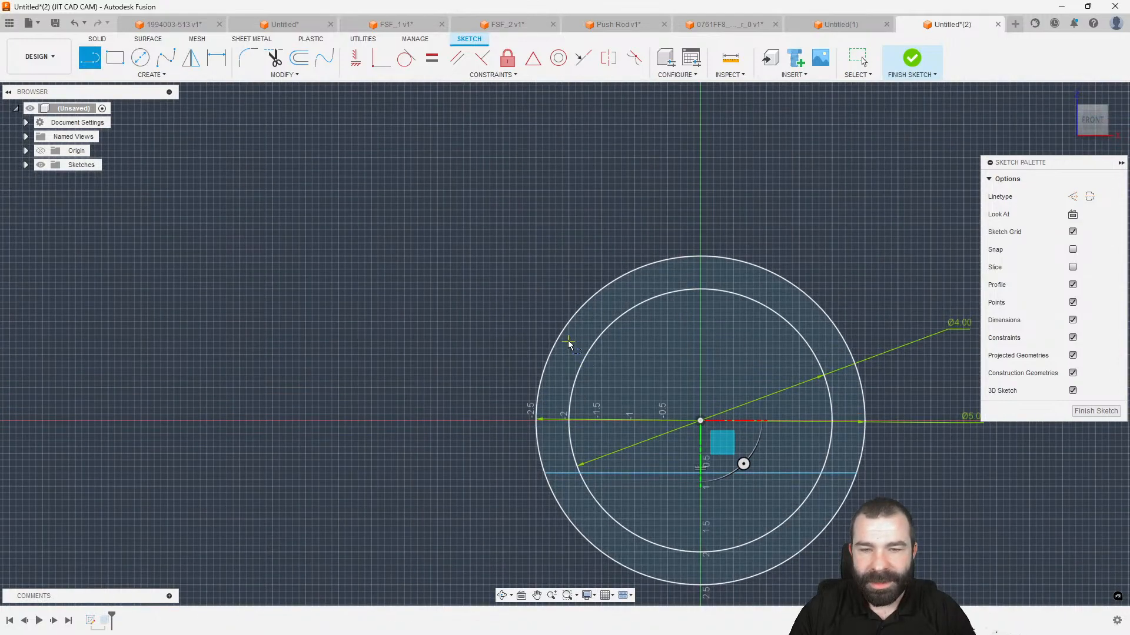
click(587, 352)
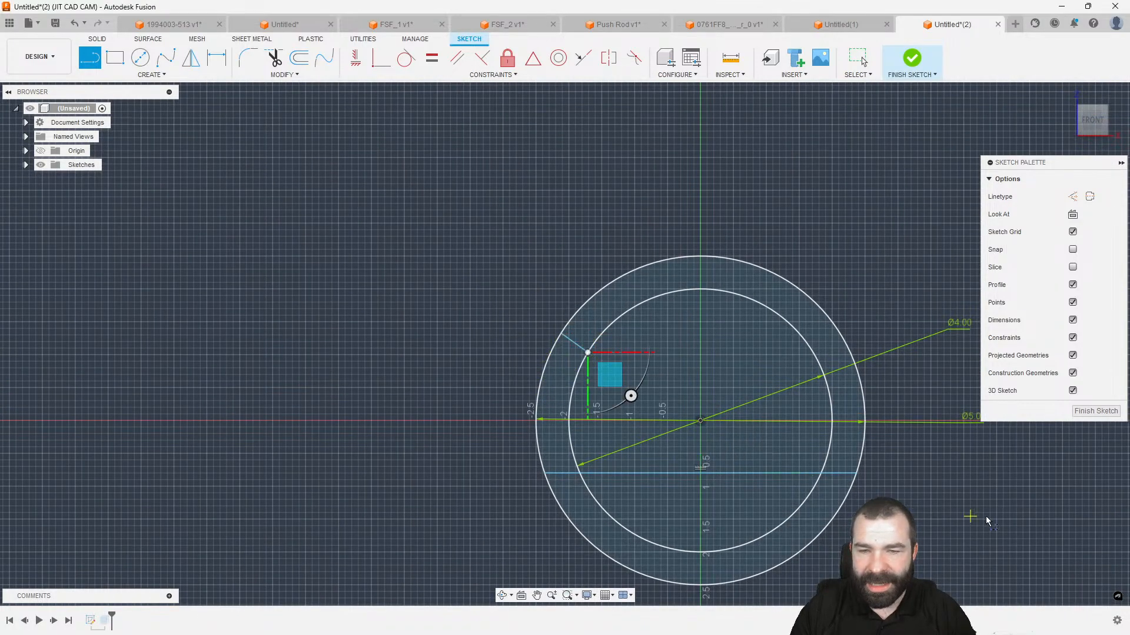
click(1095, 411)
Add the left ring segment between the horizontal line and the short upper-left line to the existing extrusion's profiles.
click(105, 622)
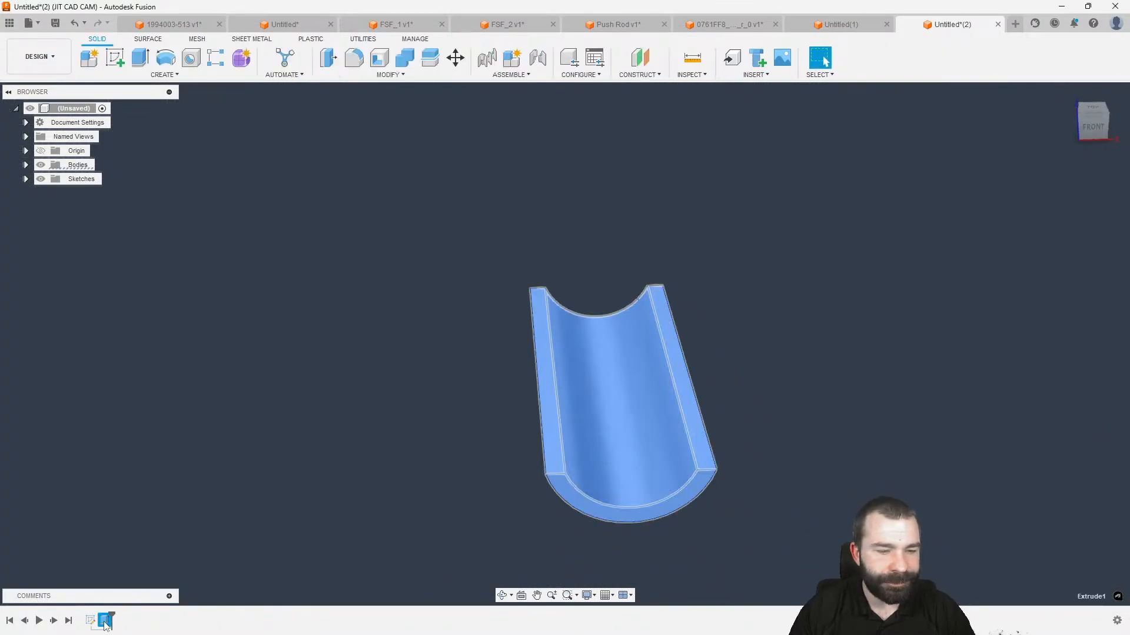
double_click(105, 622)
click(555, 491)
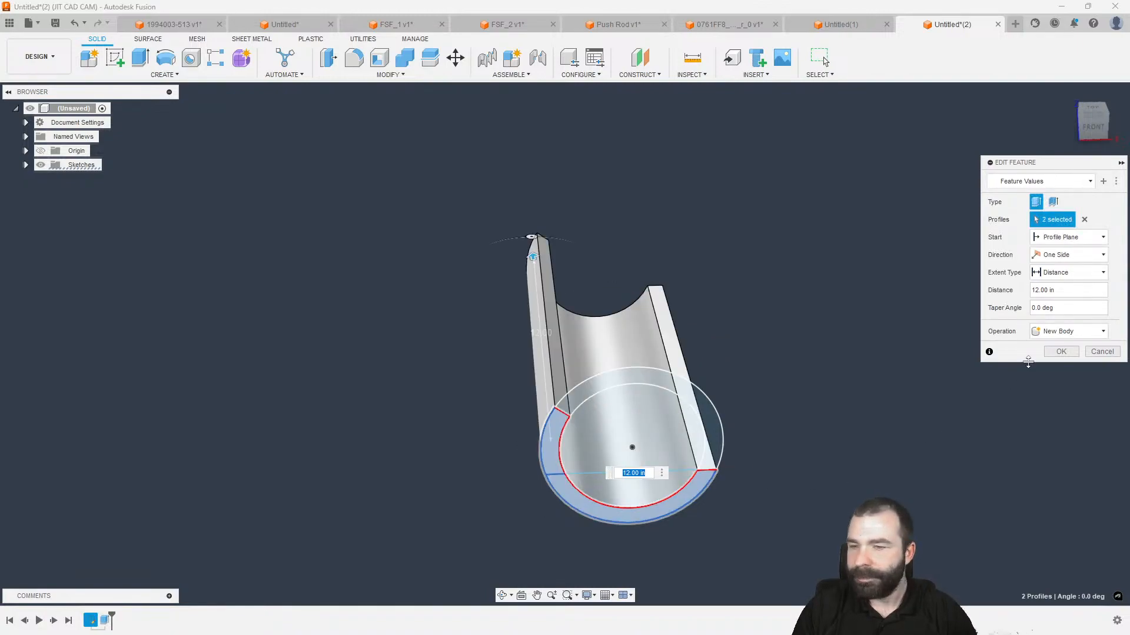
click(1056, 354)
mouse_move(730, 335)
shift+middle_down()
mouse_move(612, 329)
mouse_move(746, 327)
shift+middle_up()
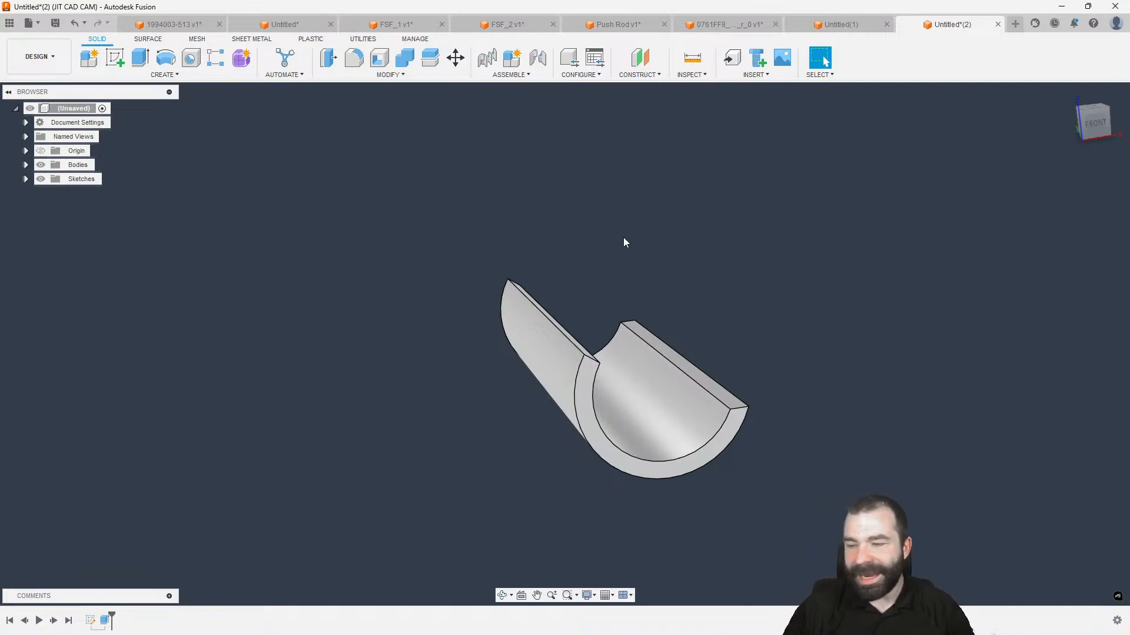
shift+middle_drag(624, 242, 614, 282)
Switch to the Manufacture workspace and bring up the turning tools.
click(39, 56)
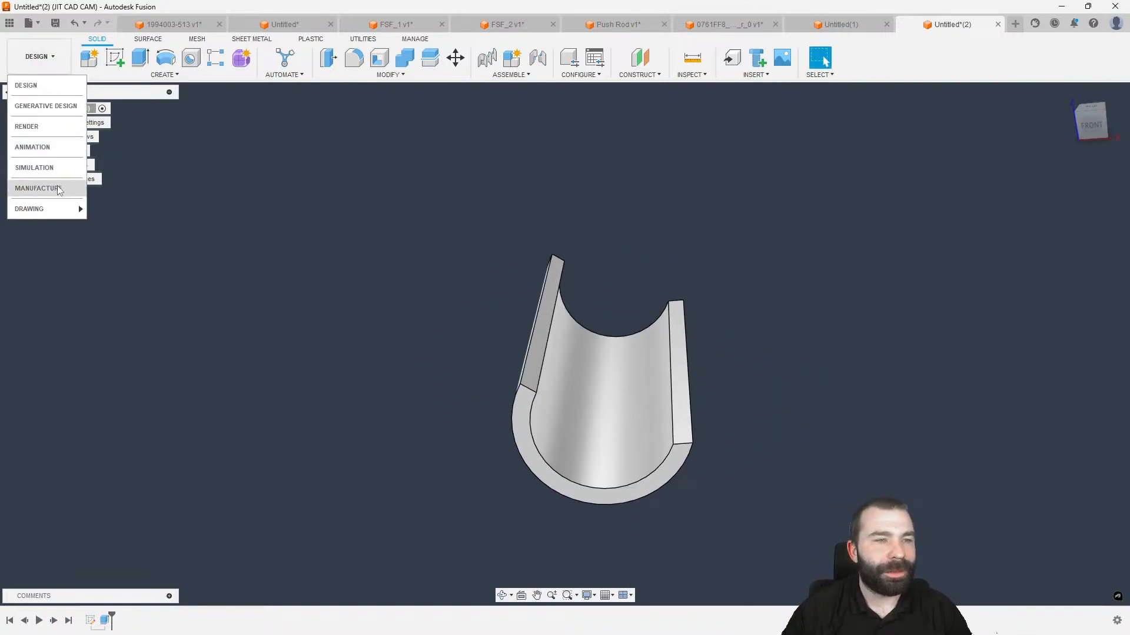
click(37, 187)
click(156, 38)
scroll(309, 261, down, 1)
shift+middle_drag(512, 345, 581, 362)
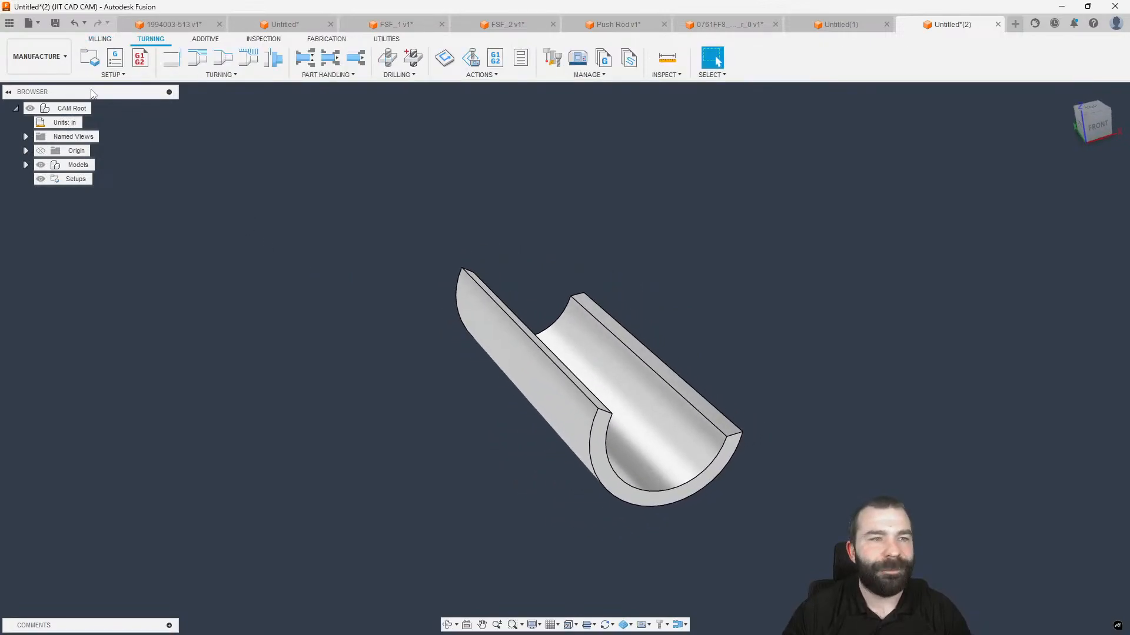
Create a setup with From solid stock based on the trough body and Milling as the operation type.
click(89, 57)
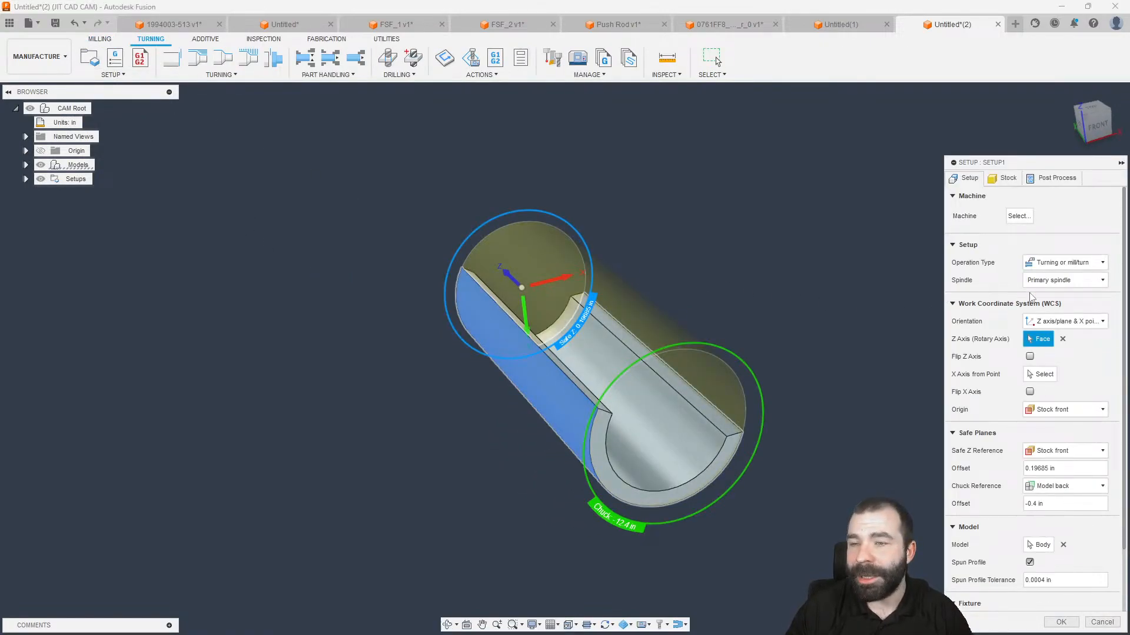
click(1016, 184)
click(1068, 213)
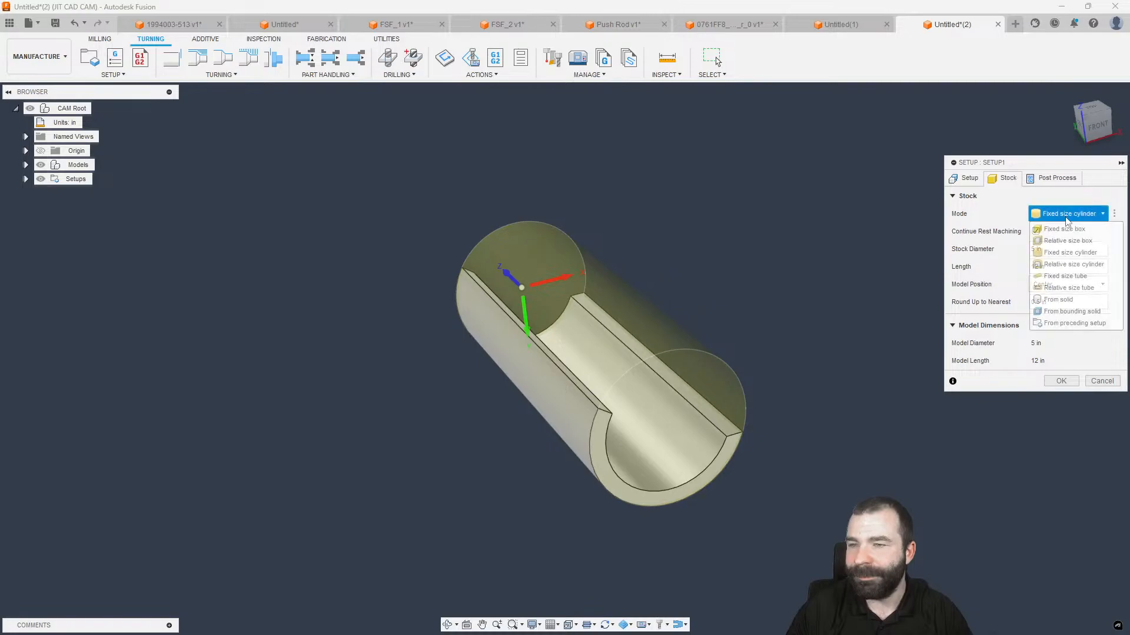
click(1069, 313)
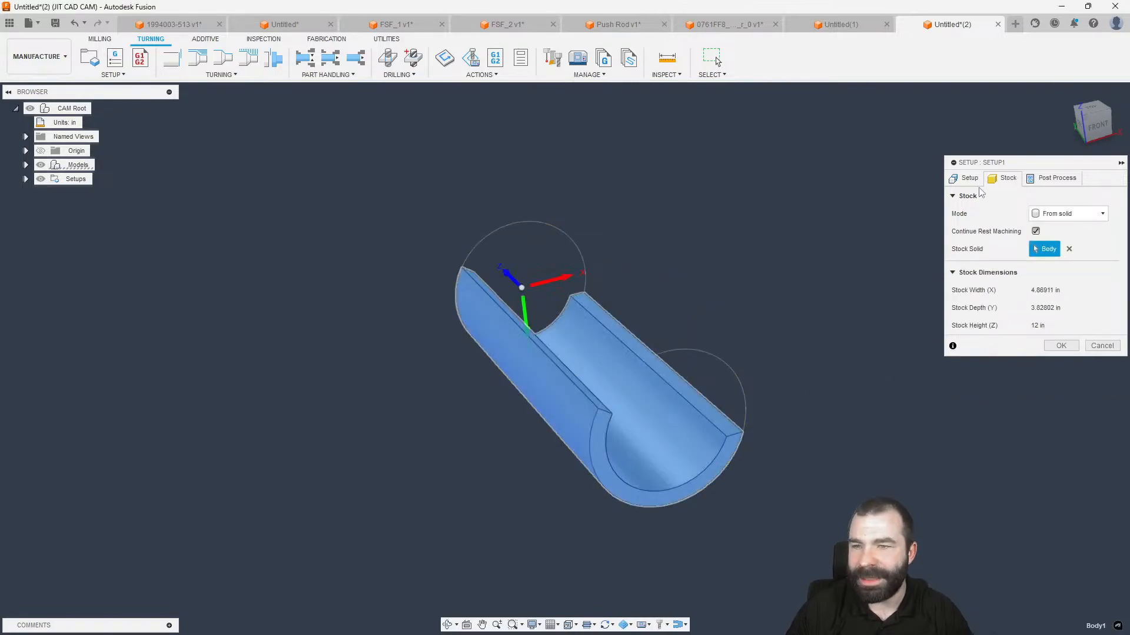
click(965, 178)
click(1078, 262)
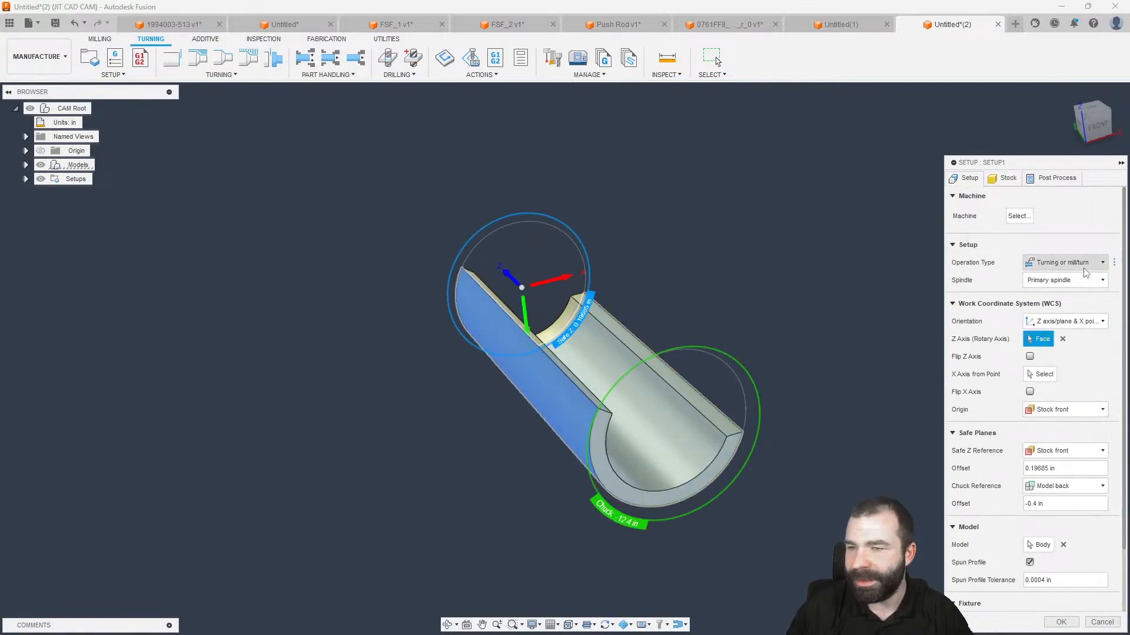
click(1053, 277)
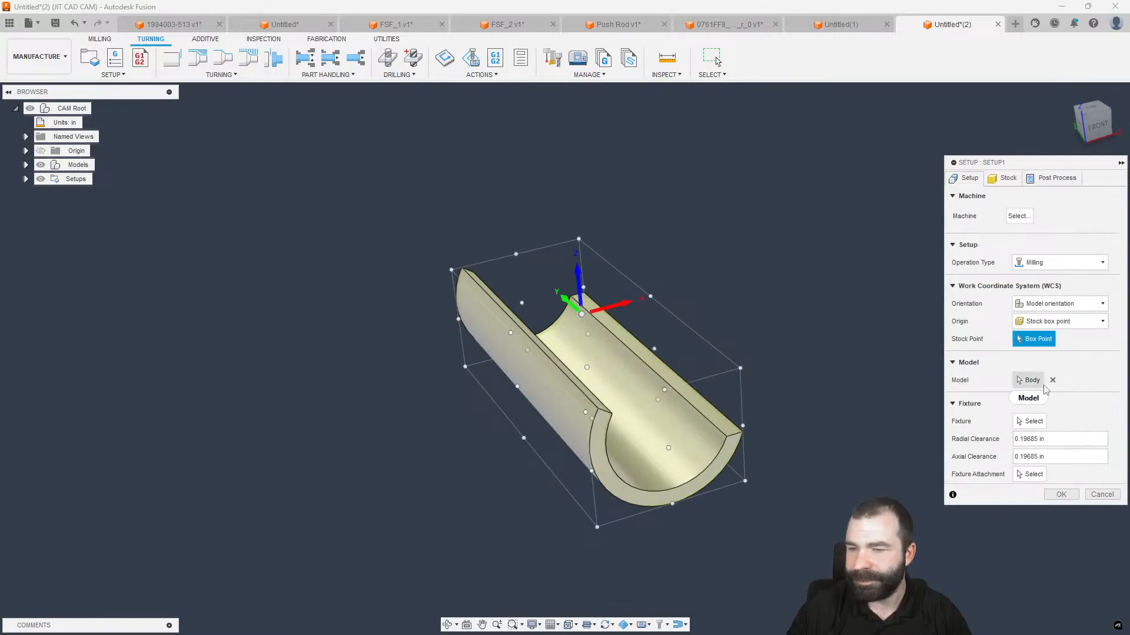
click(1063, 494)
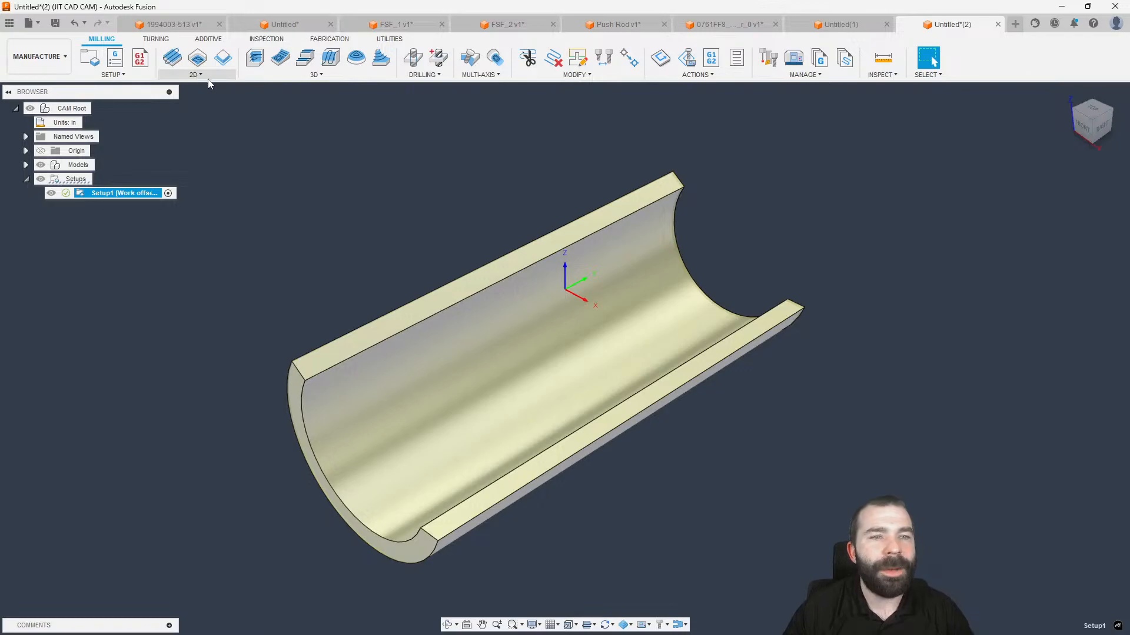
Create a 3D Parallel toolpath on the trough using the 1/2" ball endmill, tool 9, from the Shop Crib cloud library.
click(316, 75)
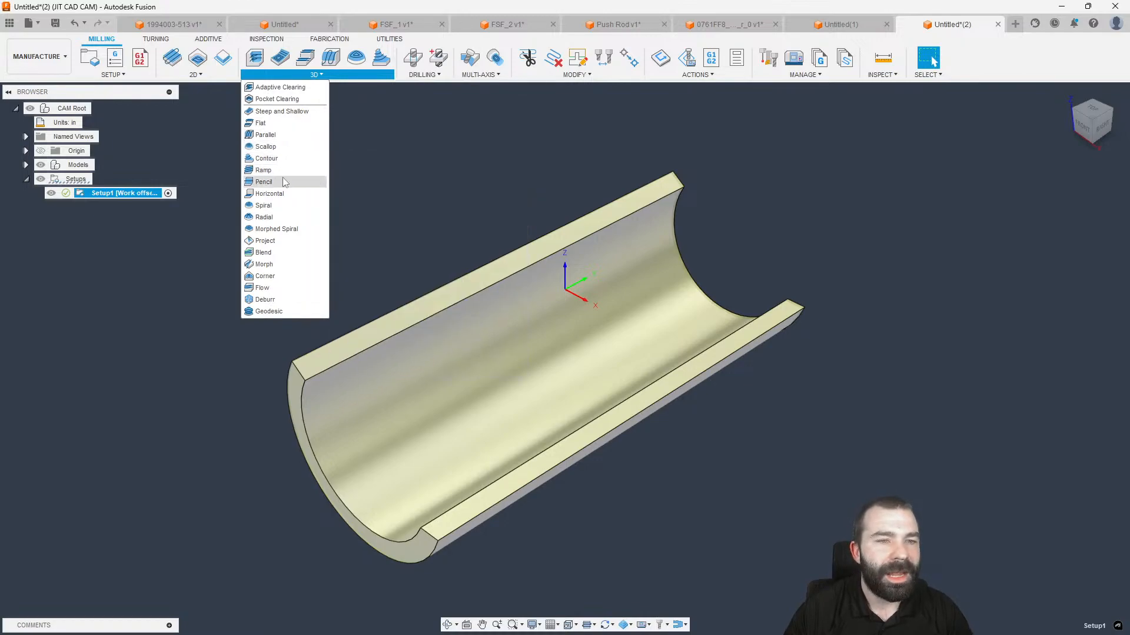
click(263, 135)
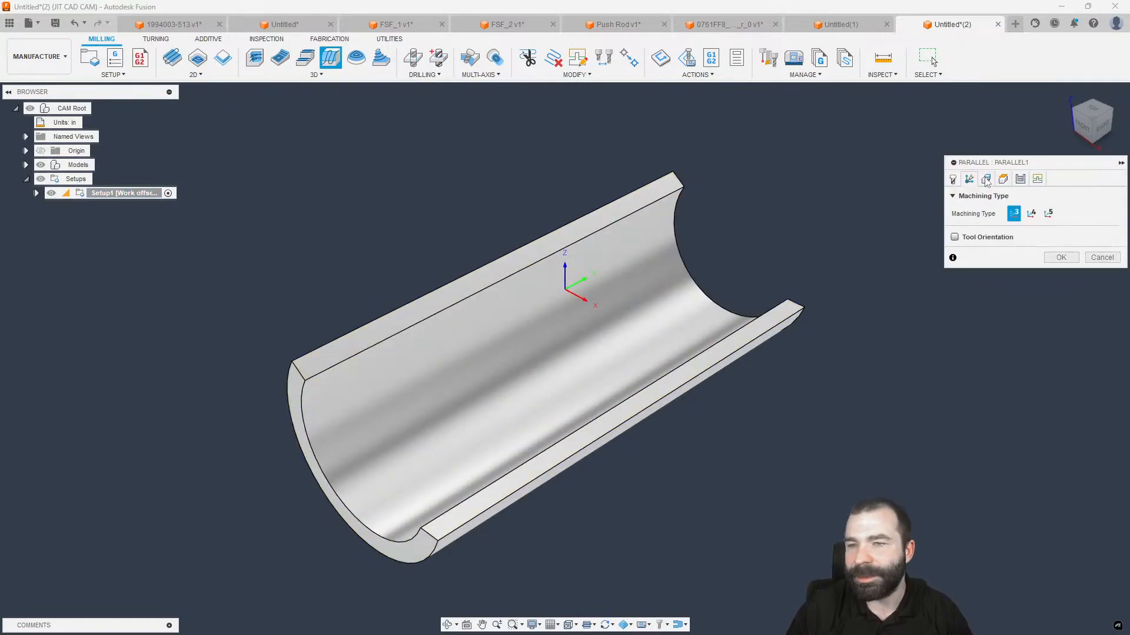
click(985, 179)
click(1063, 214)
click(1054, 525)
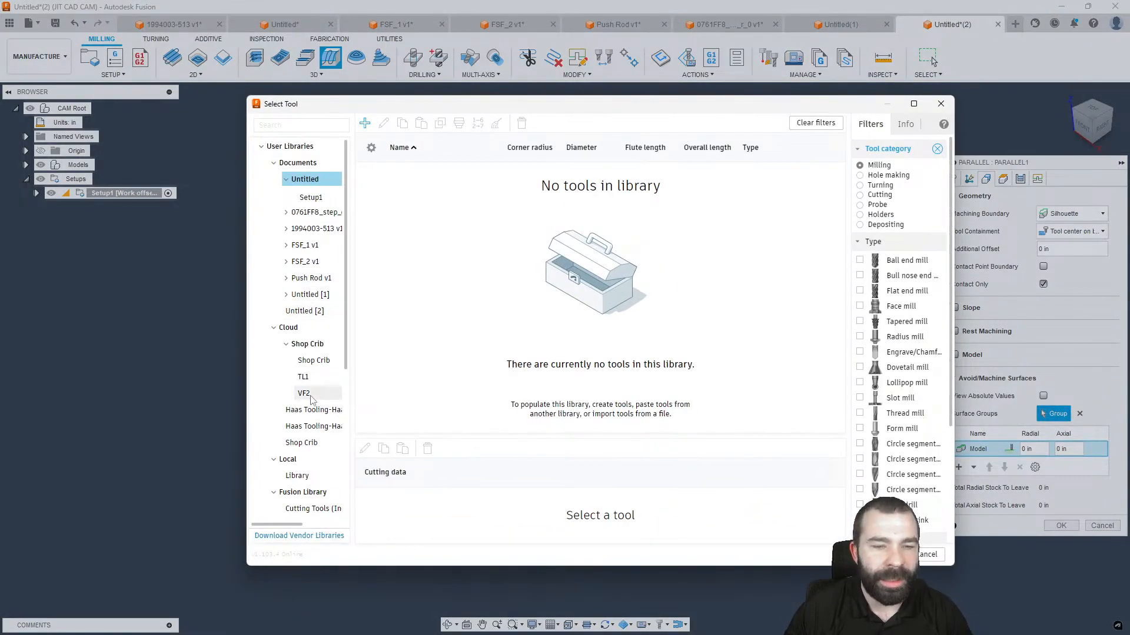
click(306, 344)
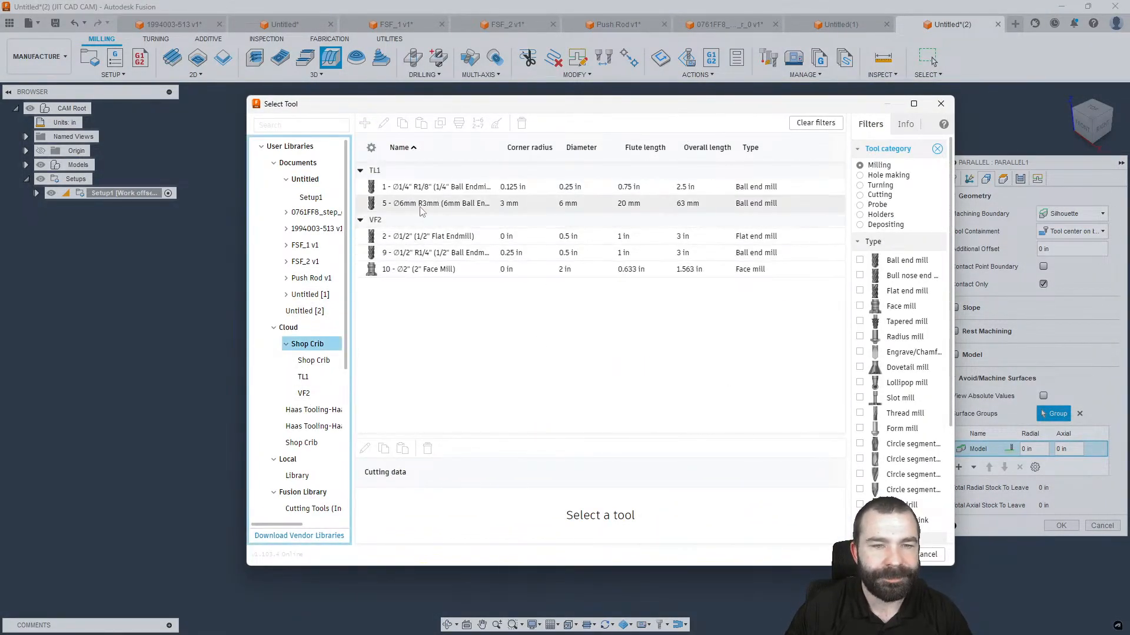
click(434, 253)
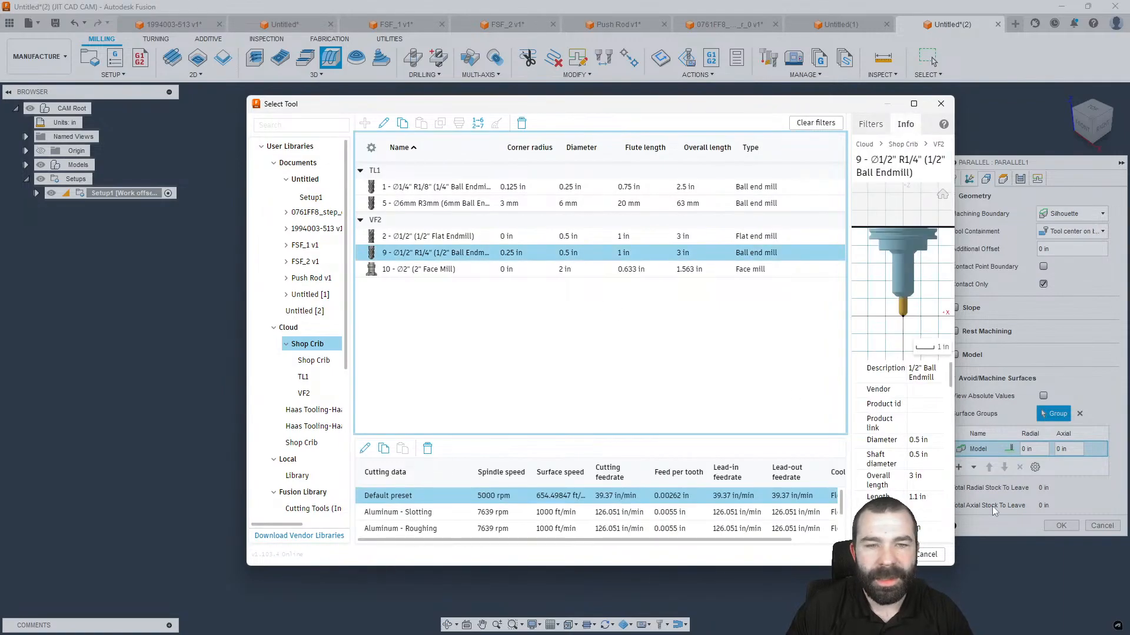
click(887, 554)
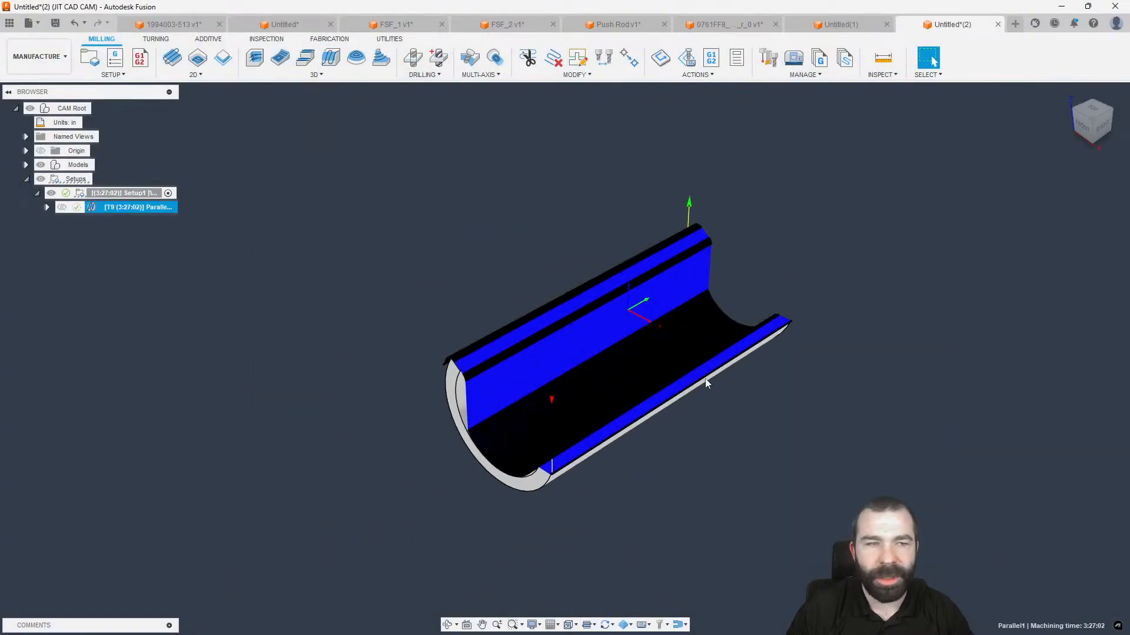
Examine how the Parallel toolpath covers the trough's inner surface and its overhanging taller wall.
scroll(463, 386, up, 2)
shift+middle_drag(463, 386, 818, 206)
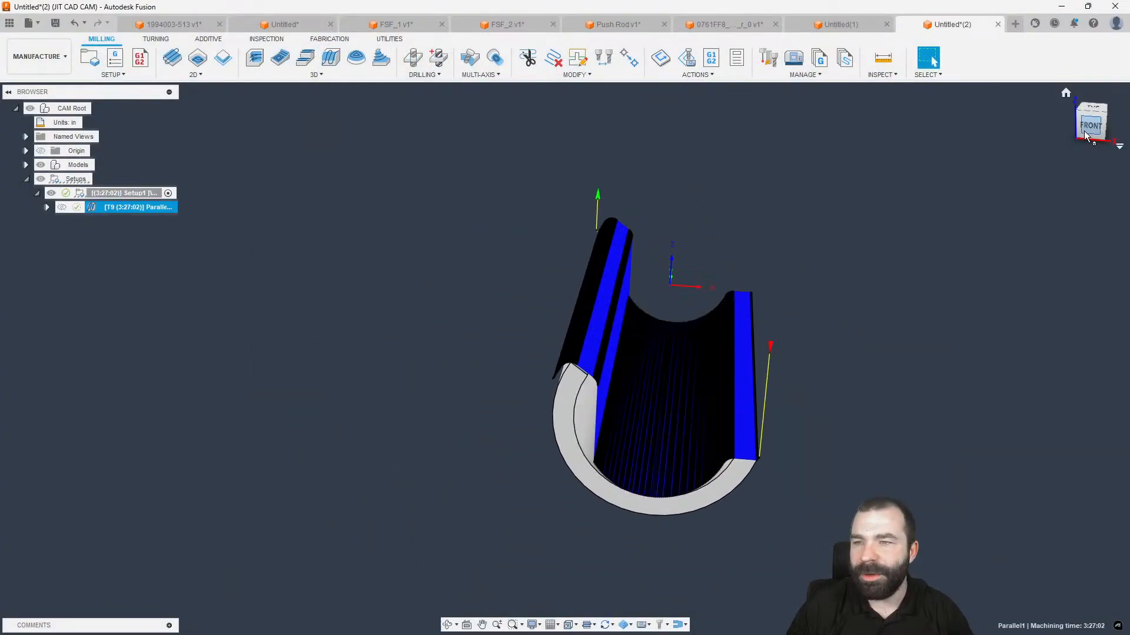
scroll(605, 324, up, 3)
shift+middle_drag(611, 313, 553, 348)
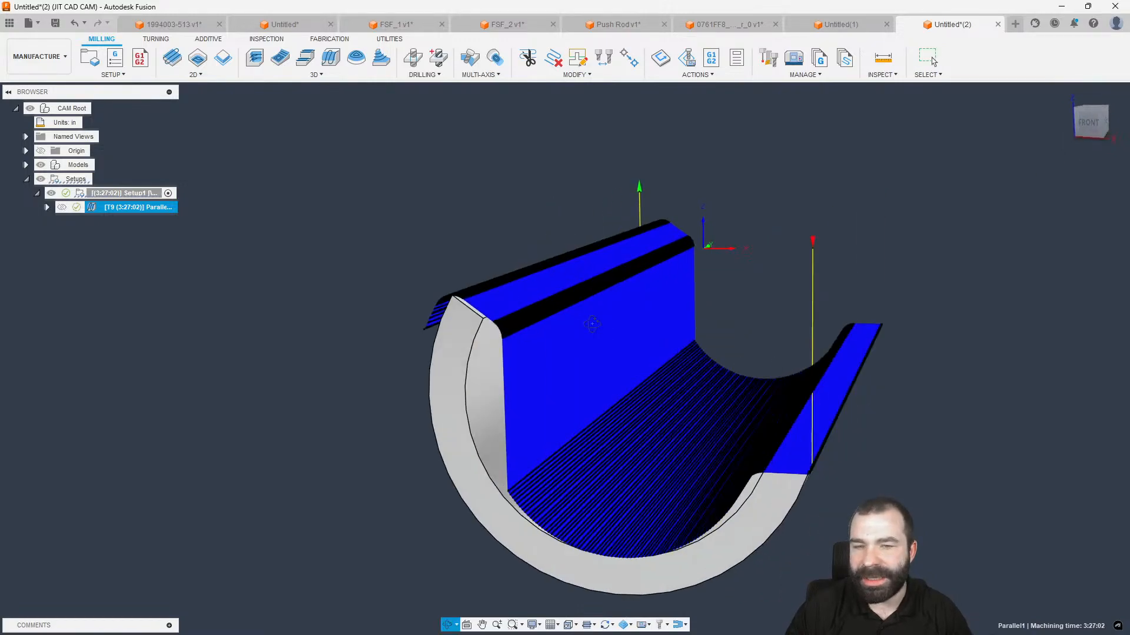
scroll(551, 348, up, 1)
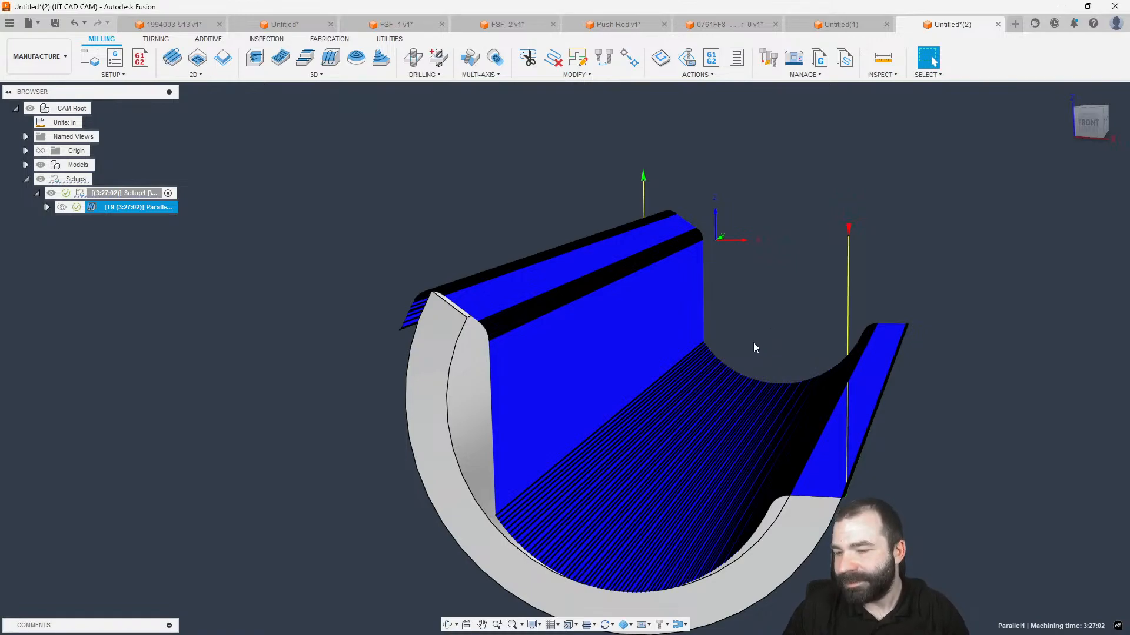
scroll(770, 304, down, 2)
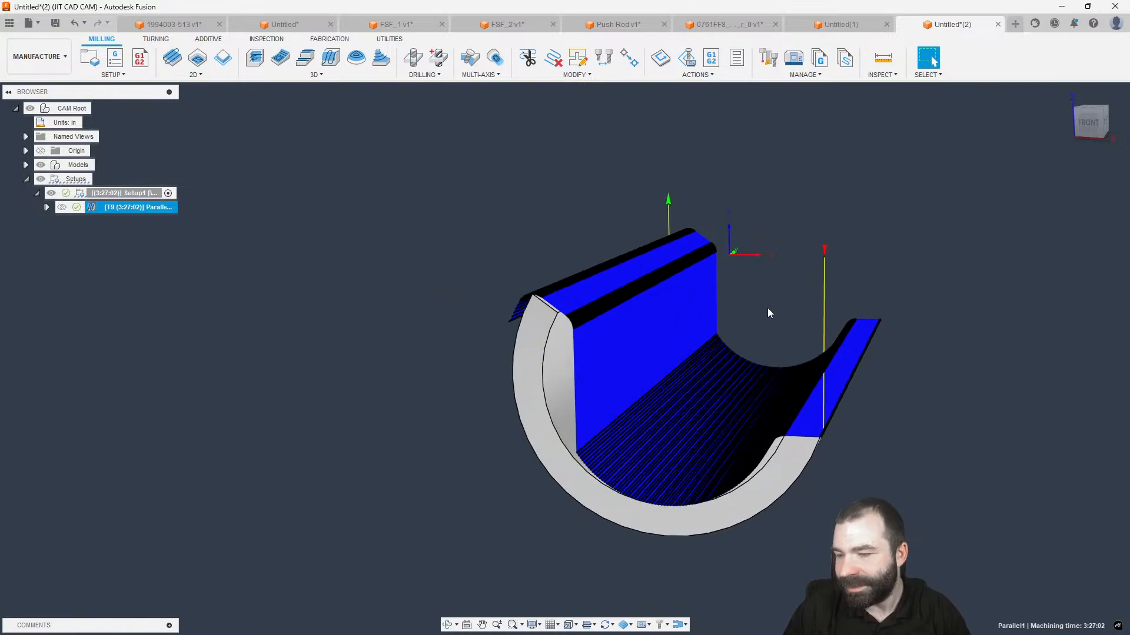
click(441, 358)
click(155, 208)
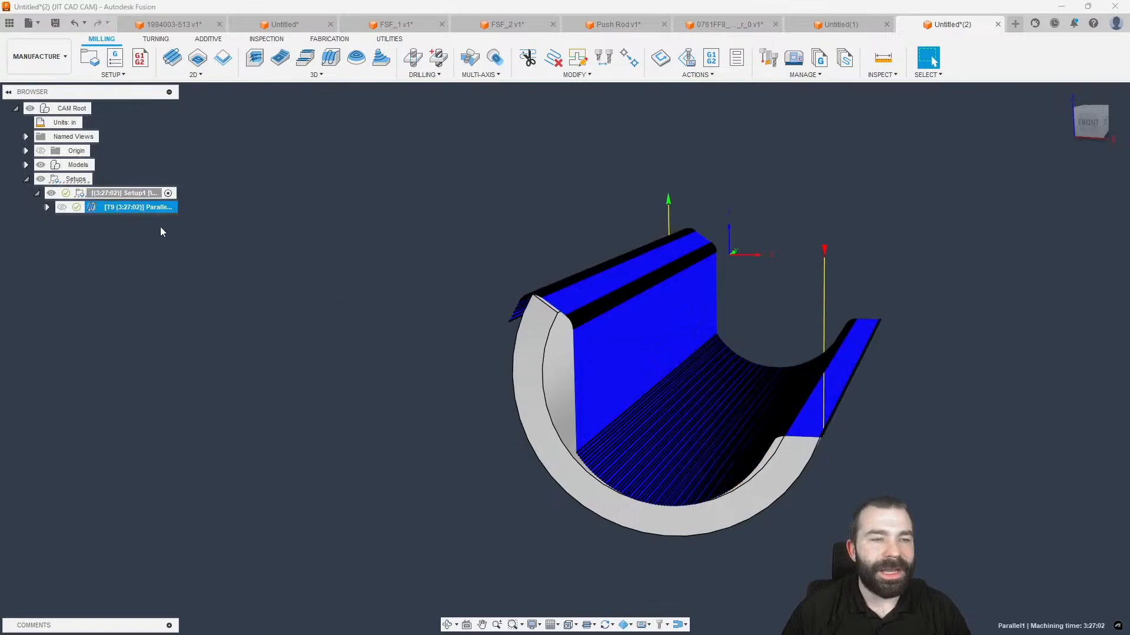
shift+middle_drag(623, 386, 595, 404)
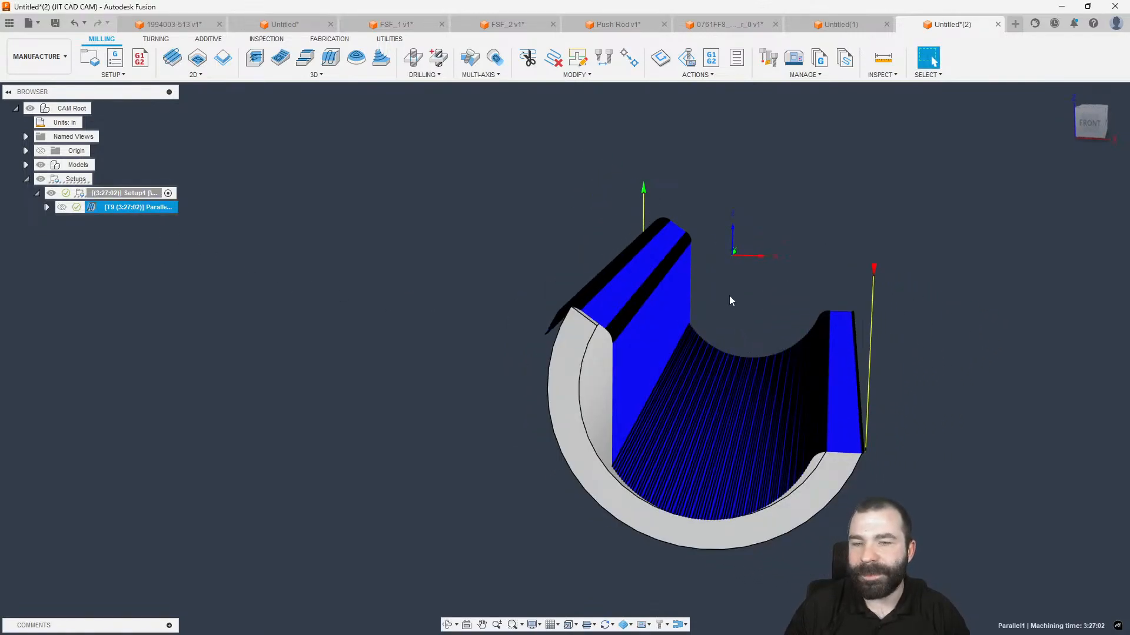
shift+middle_drag(729, 296, 781, 287)
Change the Parallel toolpath to 4-axis machining with Setup X Axis as the rotary axis.
double_click(94, 209)
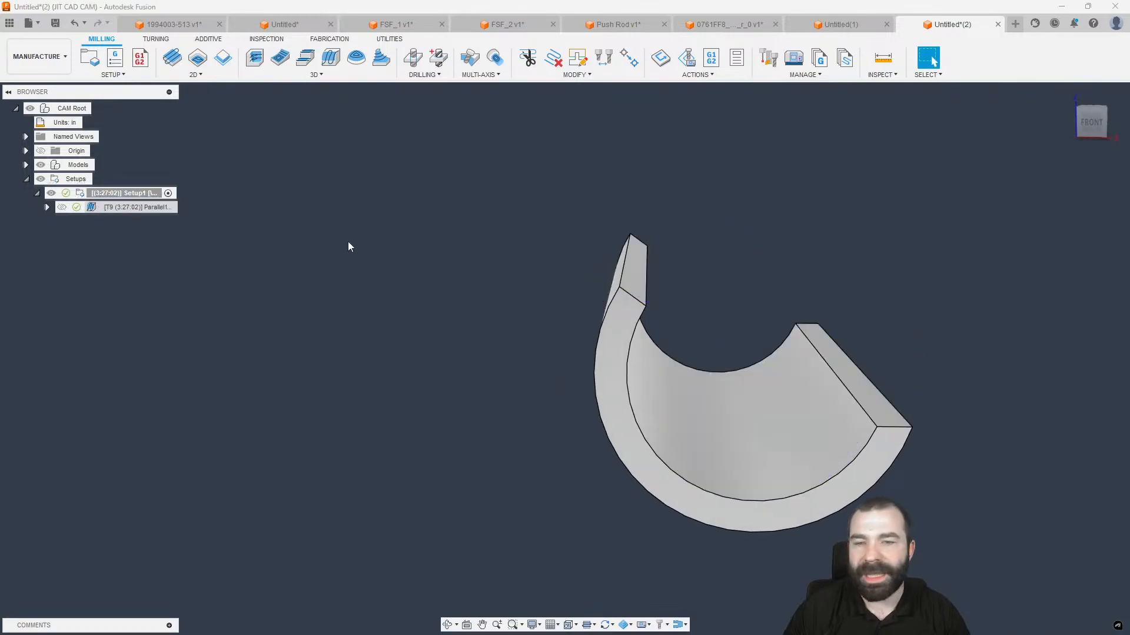
click(969, 179)
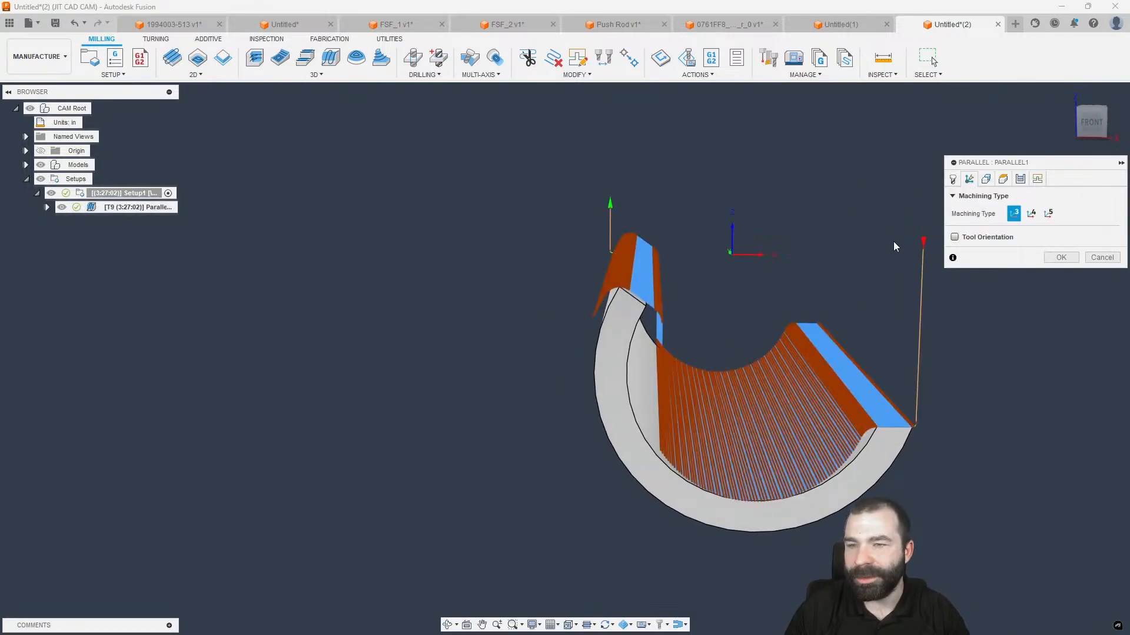
click(1030, 214)
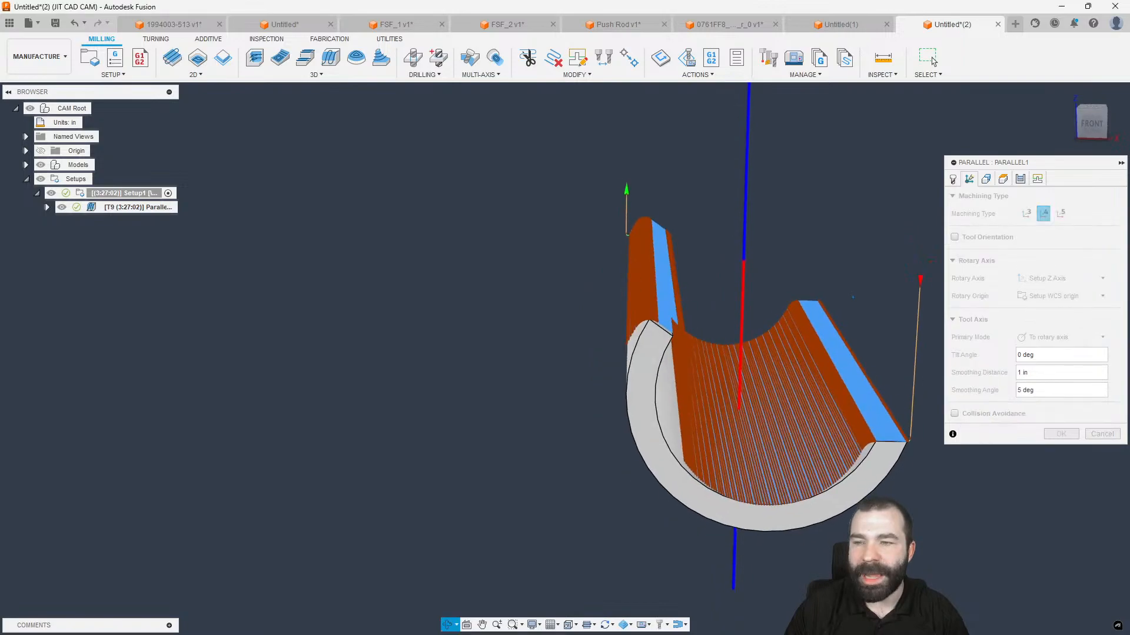
click(1074, 280)
click(1068, 303)
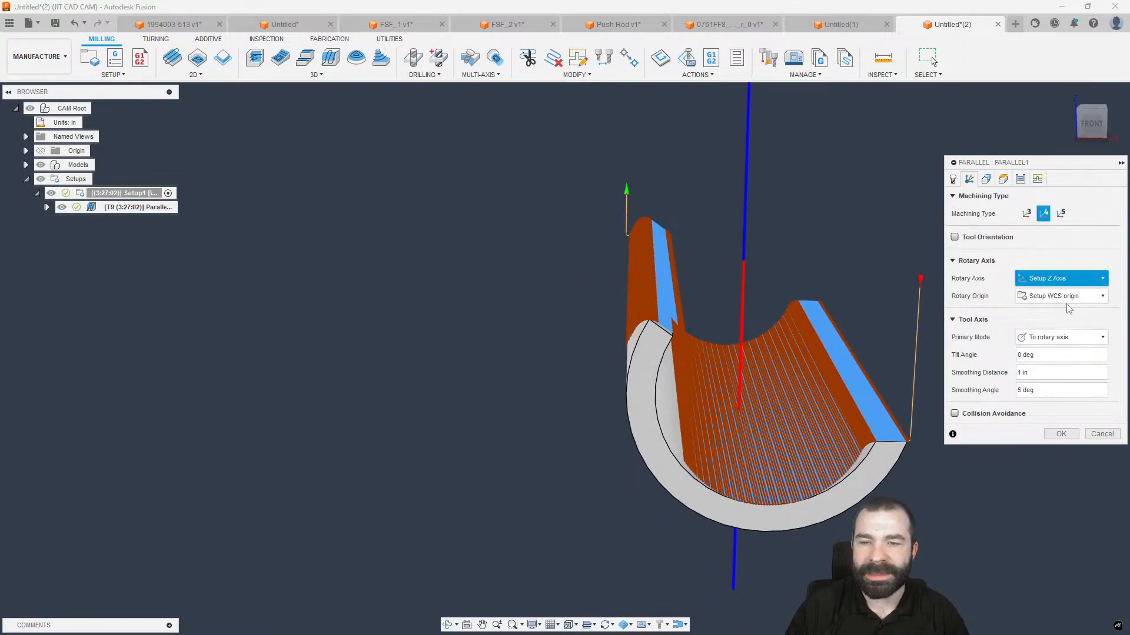
click(1076, 433)
Set the setup's orientation to Z axis/plane & X axis and align the X axis with the trough's long edge.
double_click(119, 193)
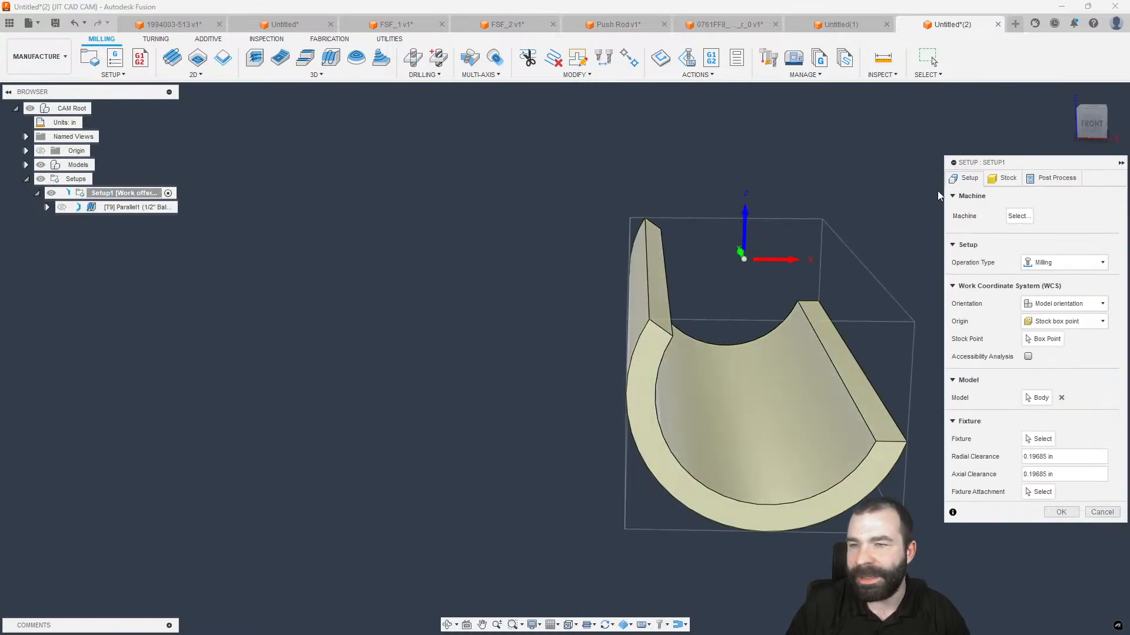
shift+middle_drag(1063, 334, 1053, 340)
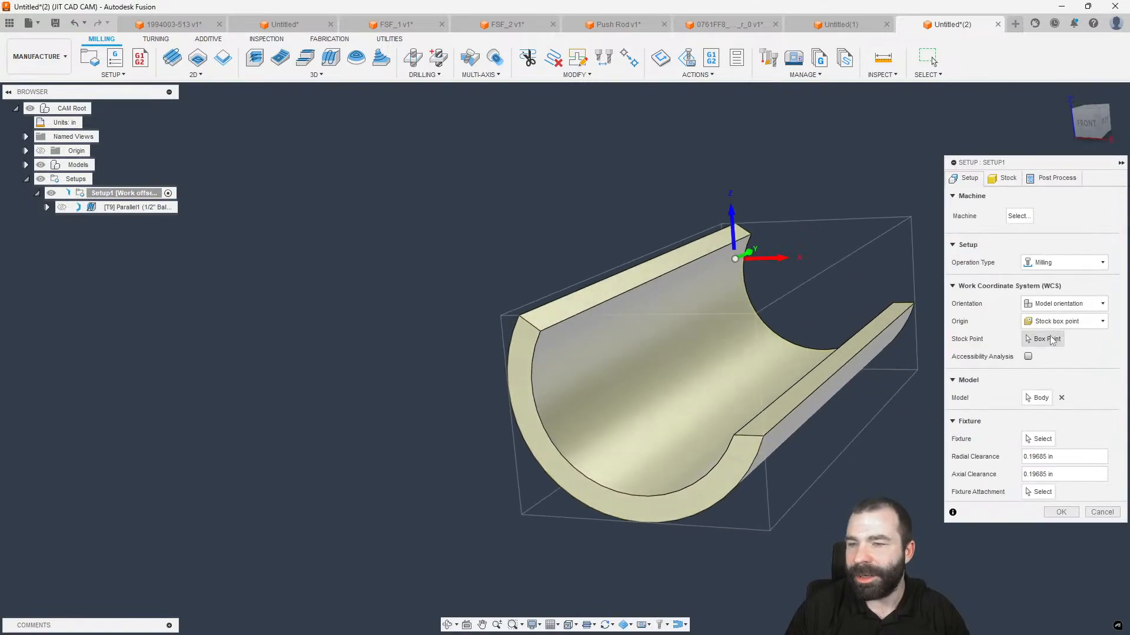
click(1068, 321)
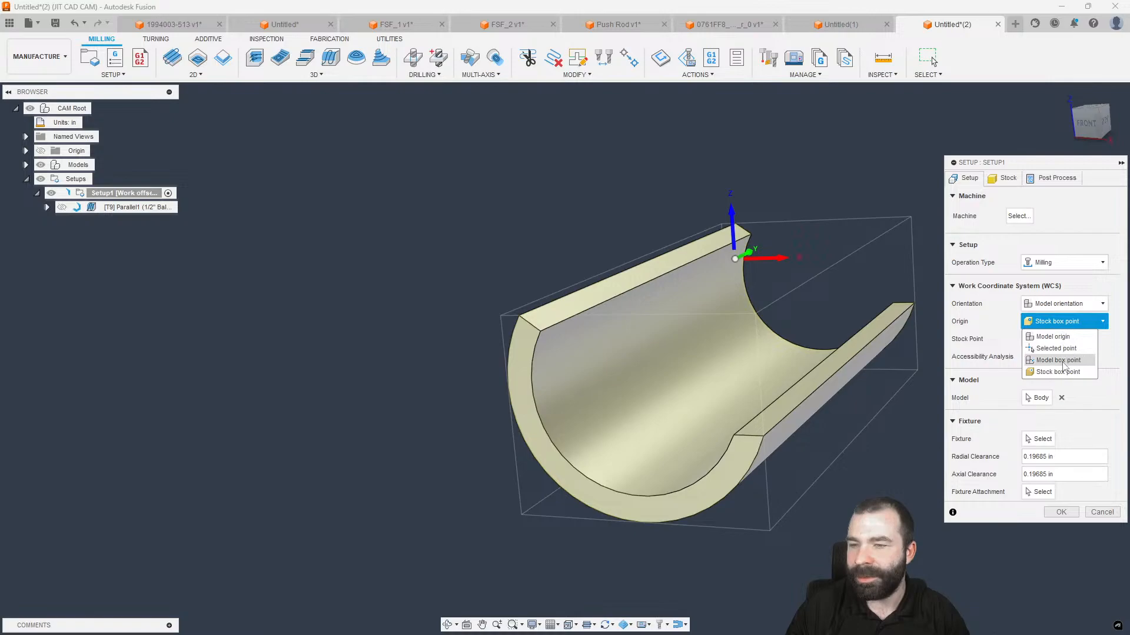
click(1059, 360)
click(1066, 304)
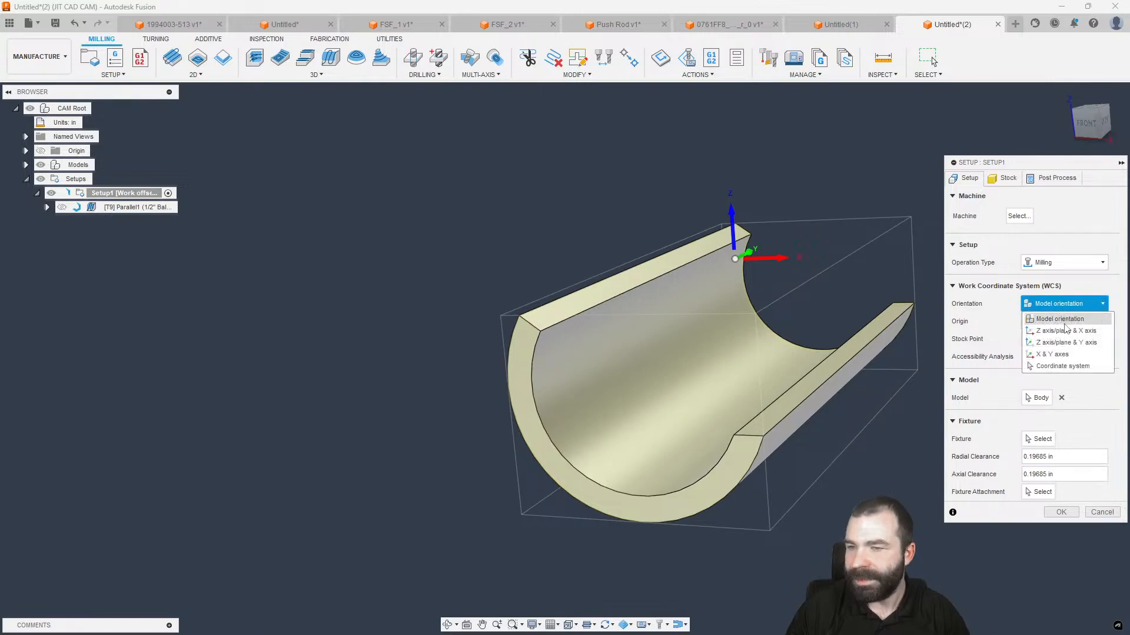
click(1067, 330)
click(1039, 357)
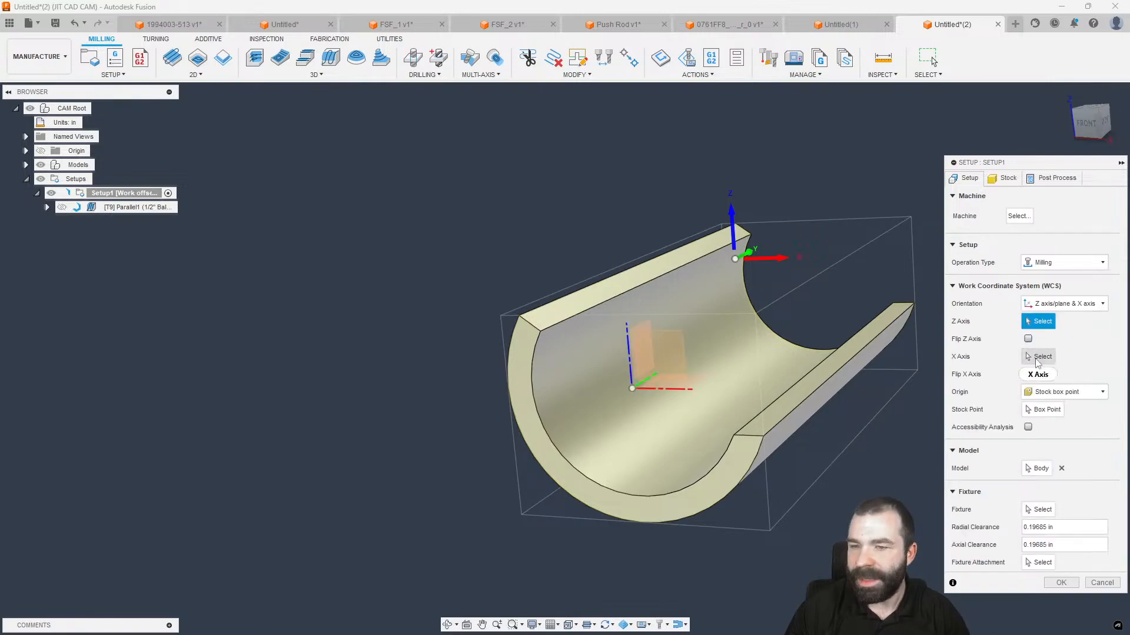
click(677, 274)
key(Return)
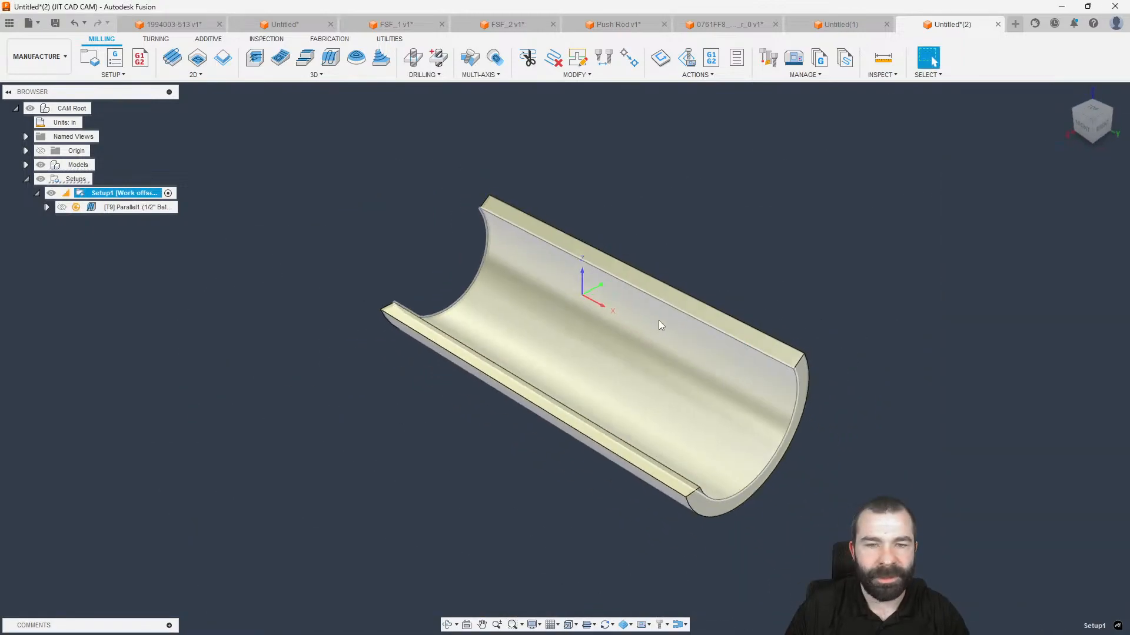
Regenerate the Parallel toolpath and review its 4-axis settings, keeping To rotary axis as the tool axis's primary mode.
click(140, 211)
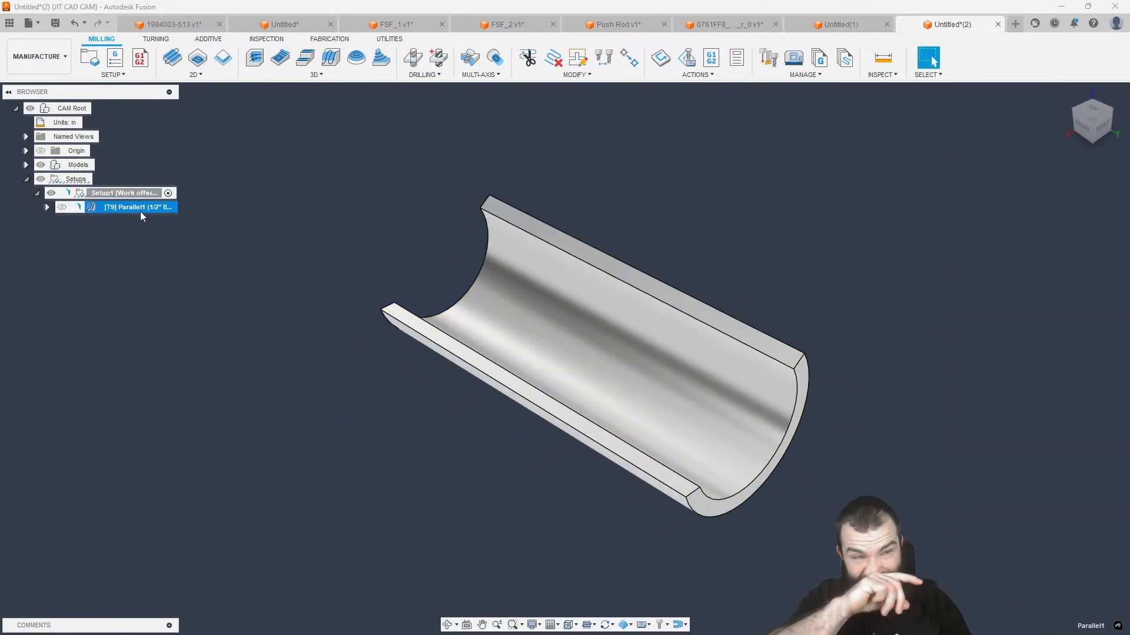
shift+middle_drag(592, 279, 592, 228)
double_click(94, 207)
click(969, 179)
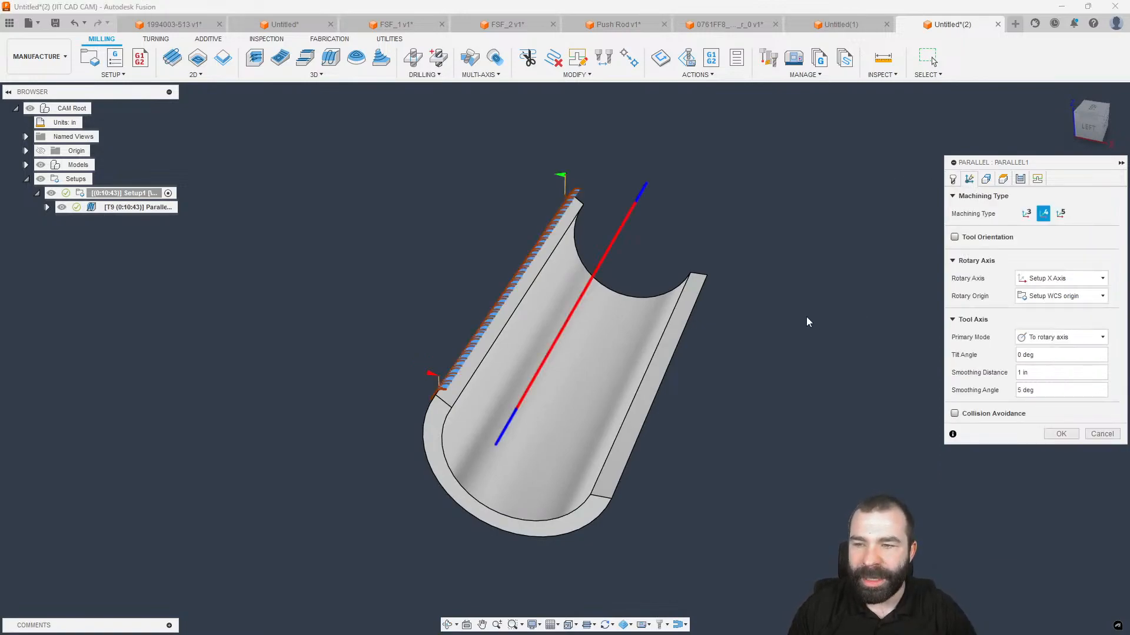
shift+middle_drag(795, 320, 834, 315)
click(1047, 337)
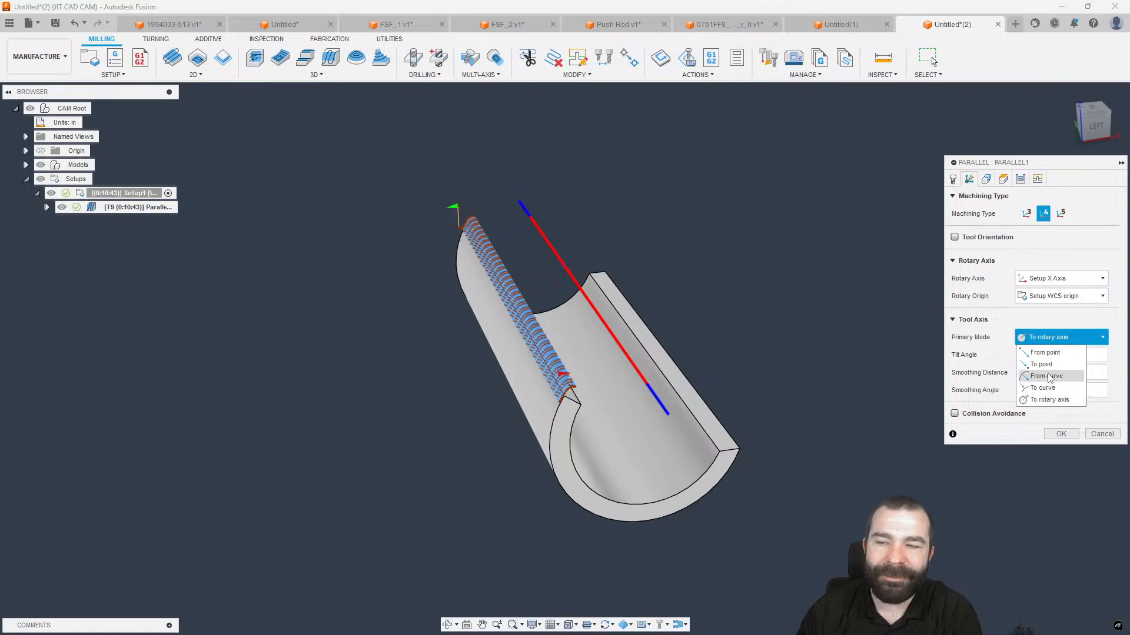
click(1049, 399)
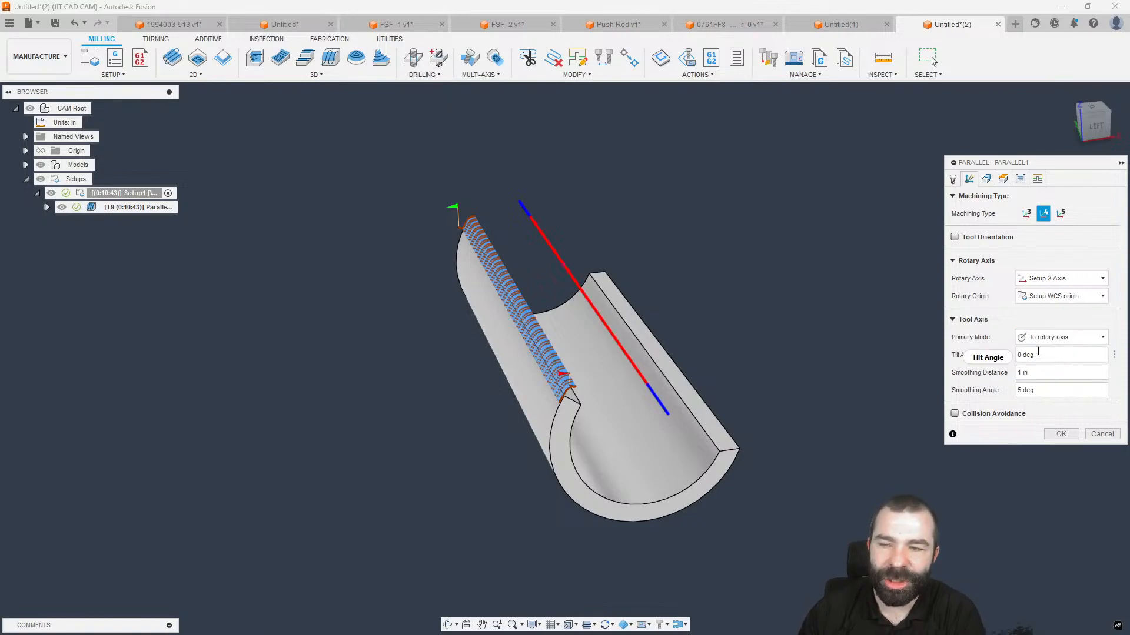
shift+middle_drag(794, 317, 789, 316)
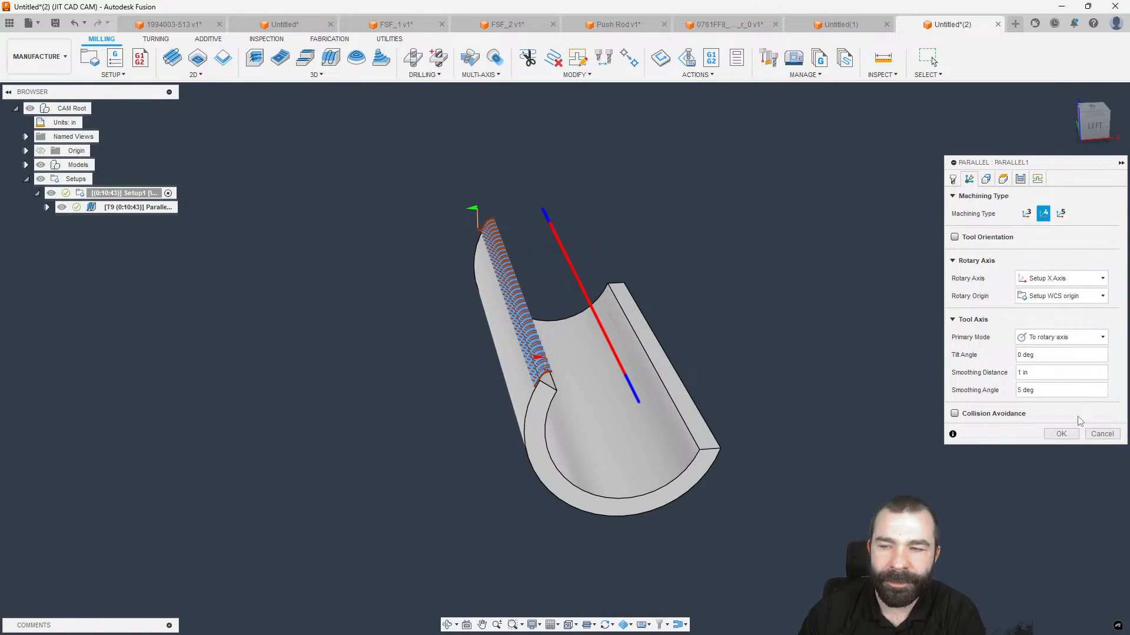
click(1054, 434)
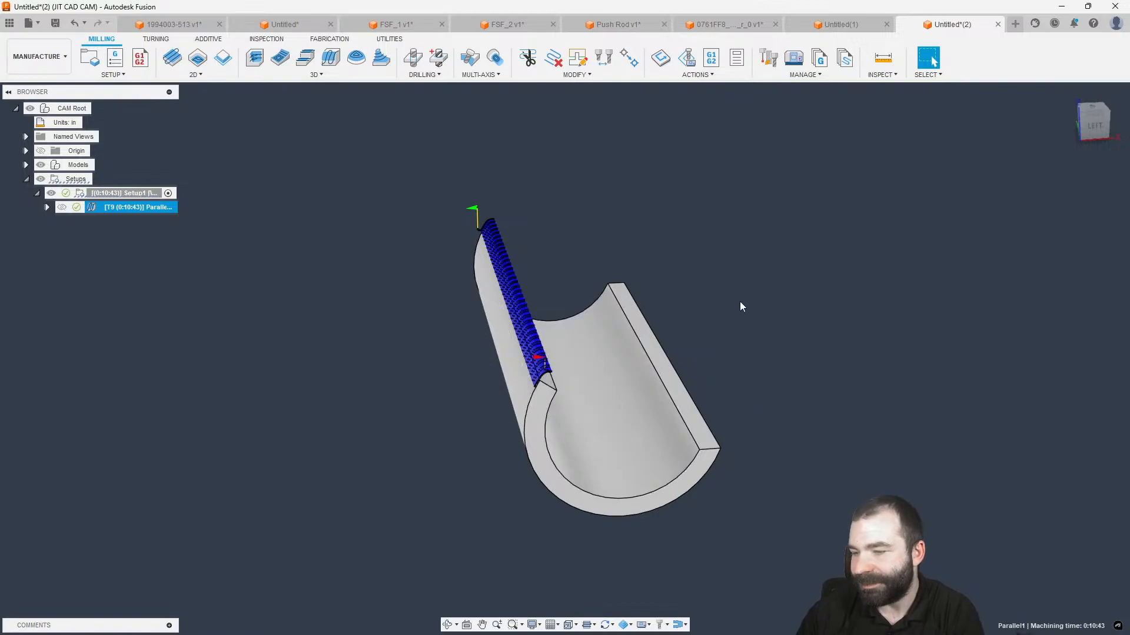
Switch to the Design workspace to add geometry to the trough model.
click(38, 56)
click(37, 84)
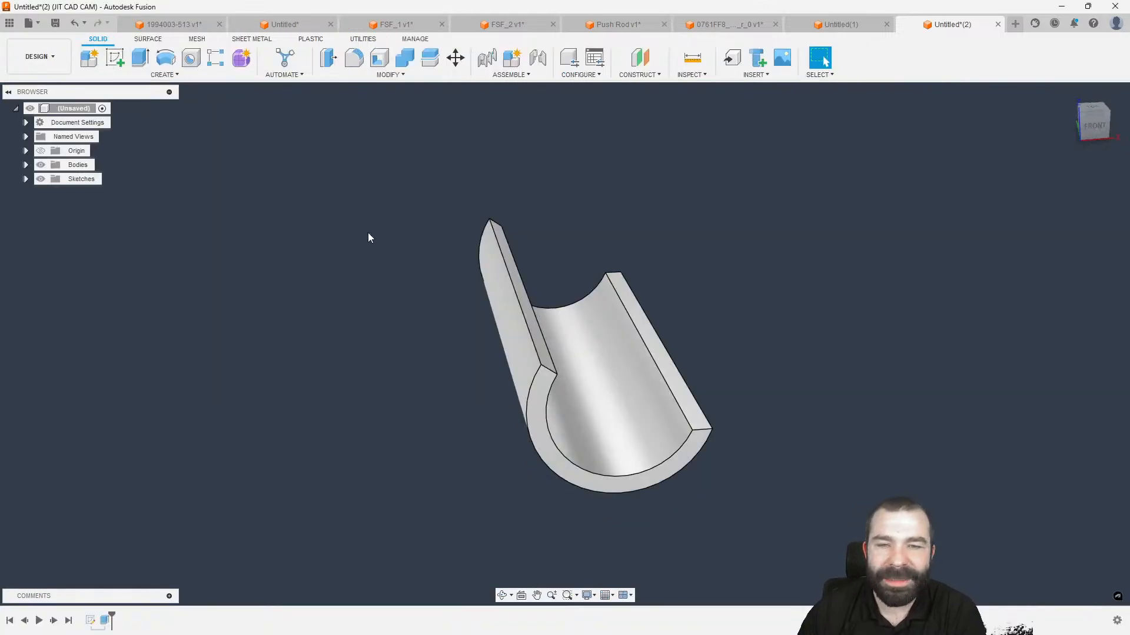
click(118, 63)
click(489, 357)
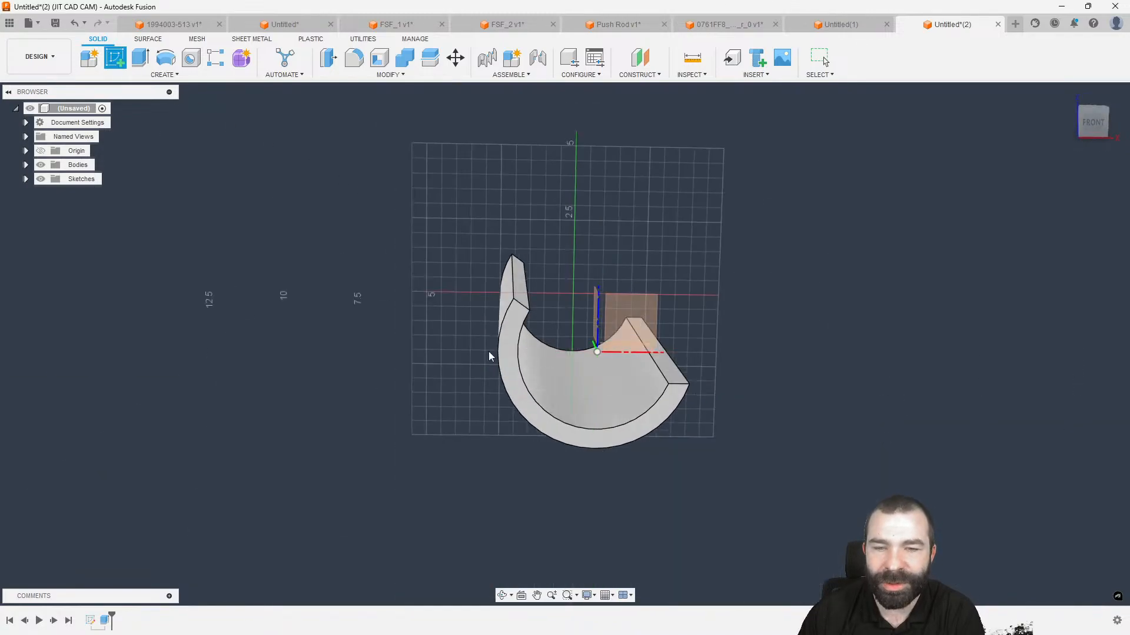
key(Escape)
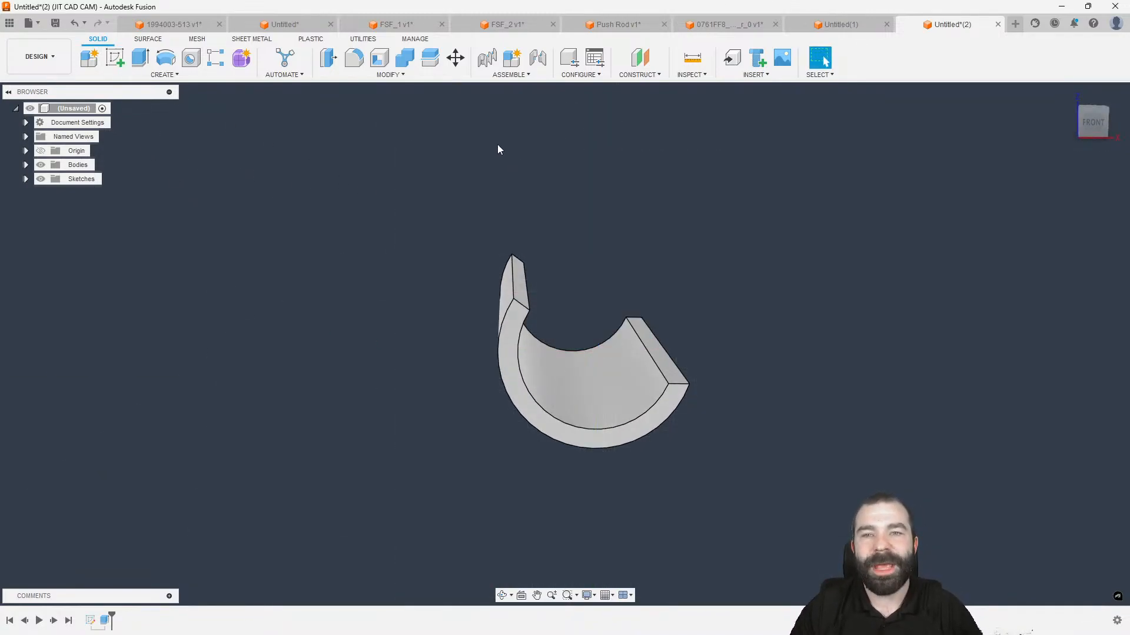
Create a construction plane offset 1.50 in above the XY plane.
click(641, 57)
shift+middle_drag(658, 250, 628, 272)
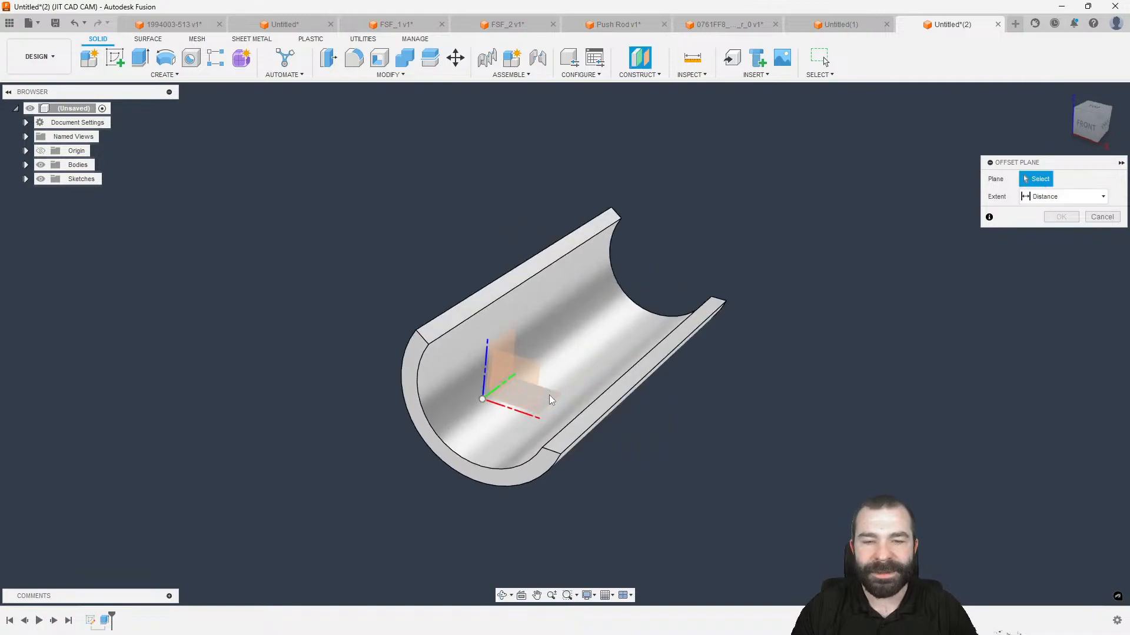
click(525, 398)
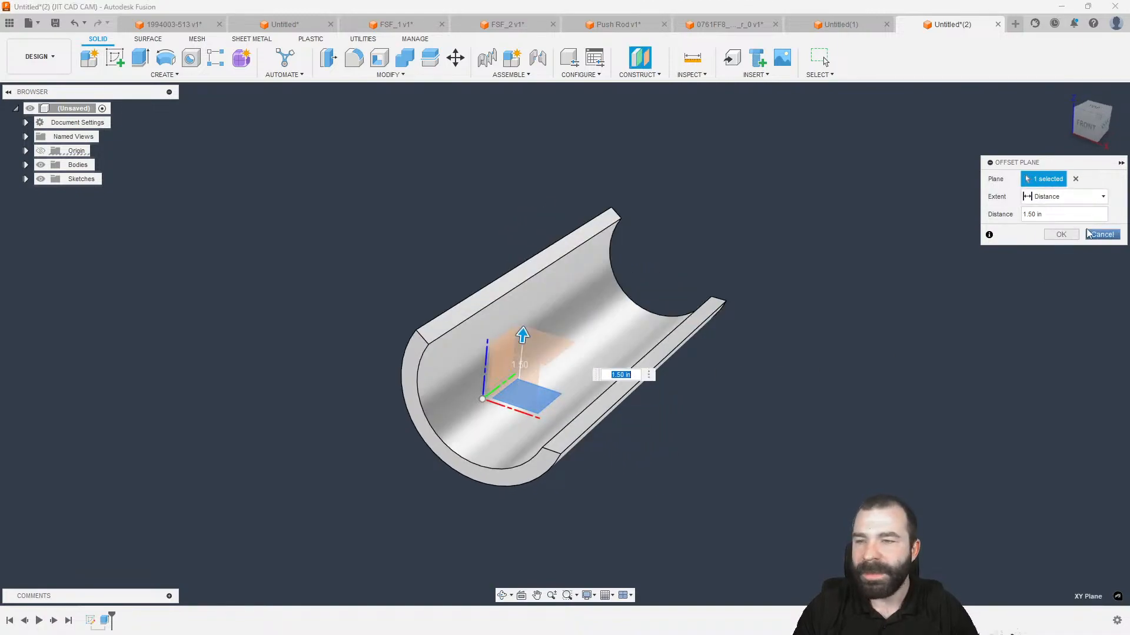
key(Return)
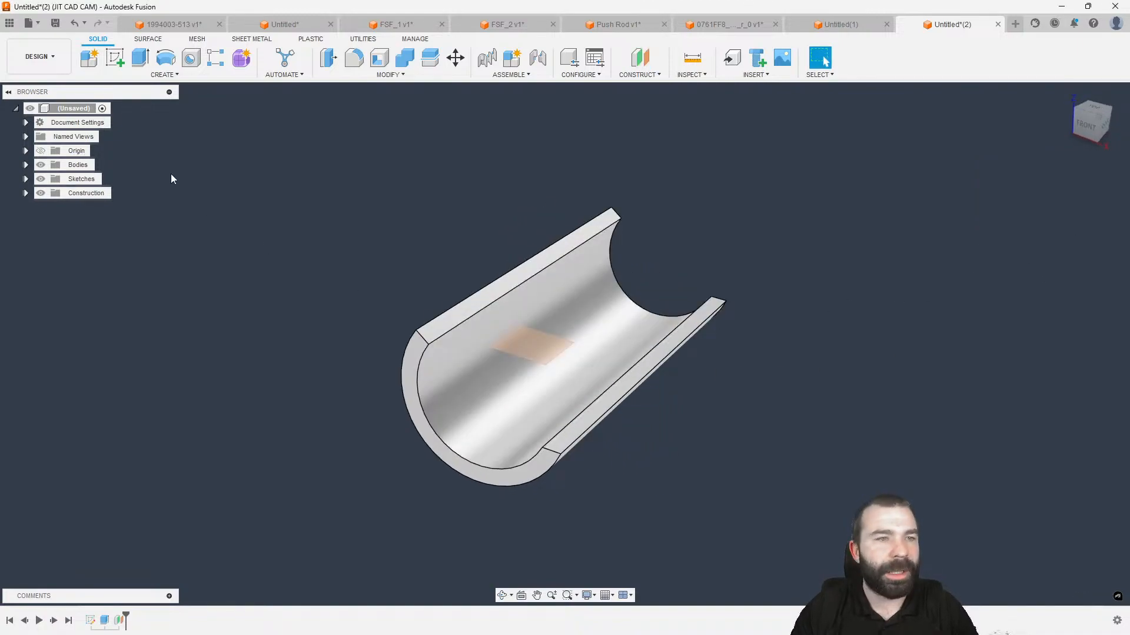
Sketch a straight line about 14.6 in long on the offset plane, parallel to the trough's length and extending past both ends.
click(115, 57)
click(539, 341)
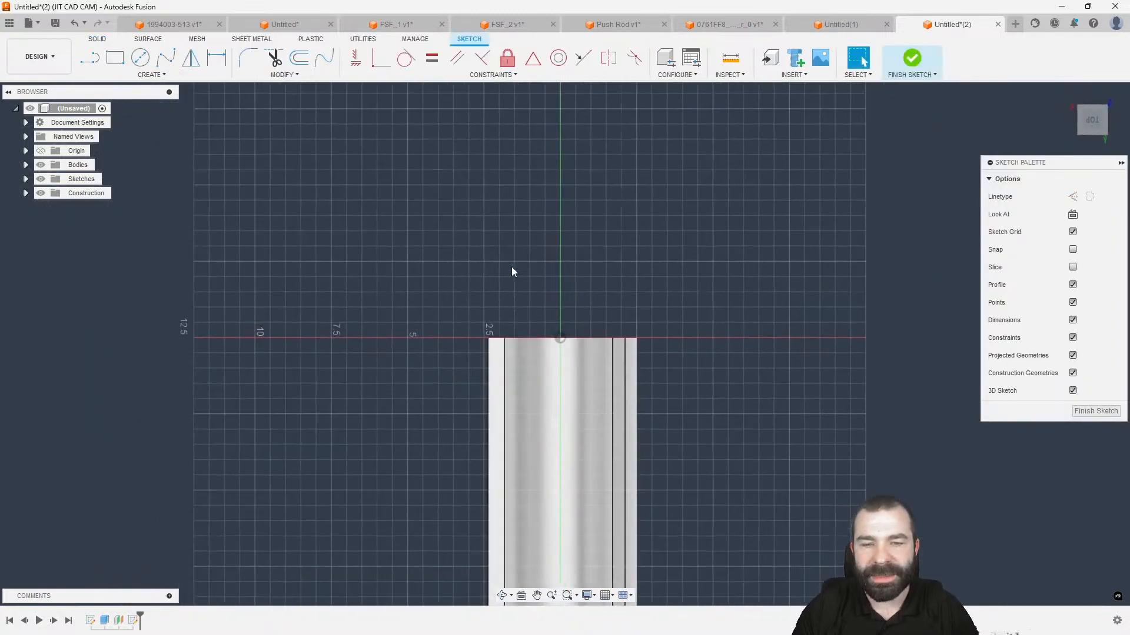
scroll(512, 253, down, 3)
key(l)
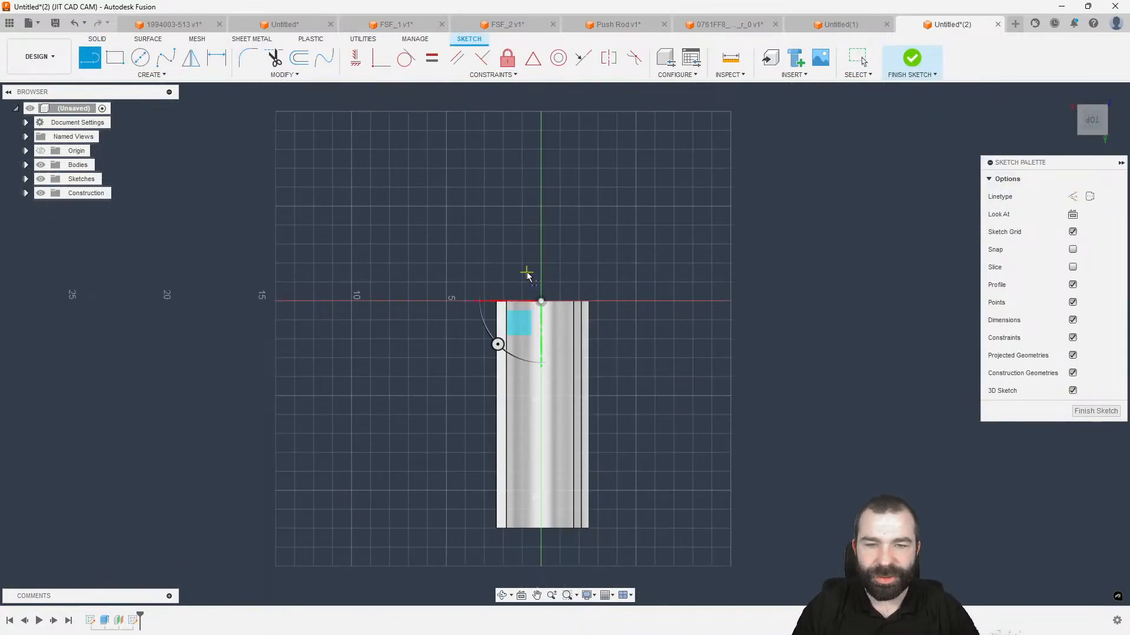
click(526, 272)
click(527, 547)
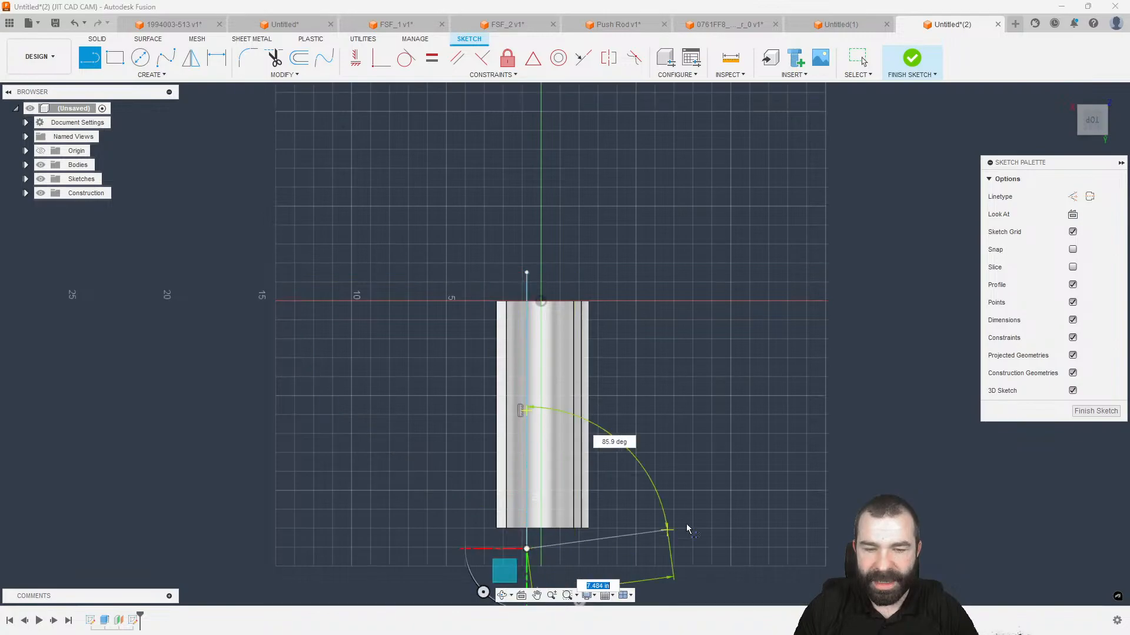
click(1095, 411)
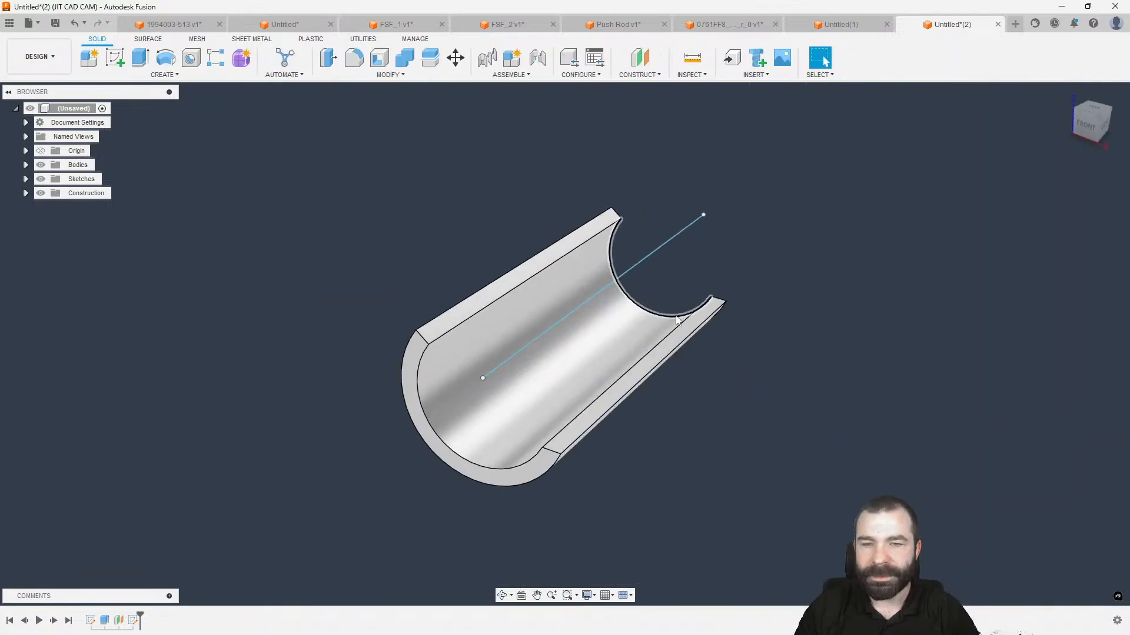
shift+middle_drag(676, 316, 688, 290)
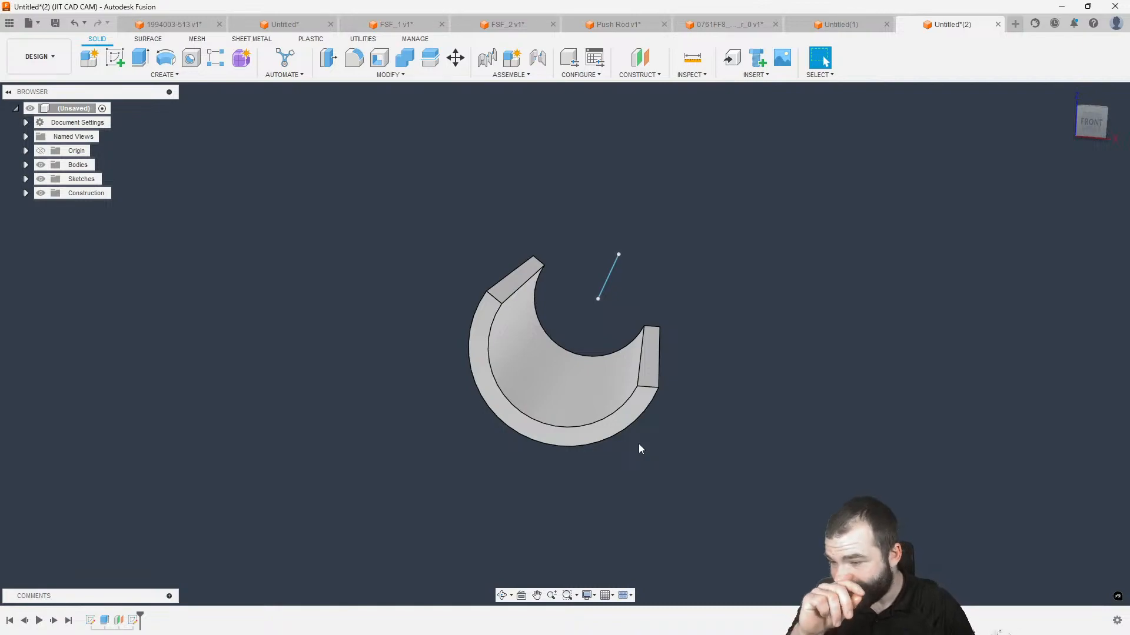
In the Manufacture workspace, set the Parallel toolpath's tool axis primary mode to To curve, with the sketched line as guiding curve.
click(39, 55)
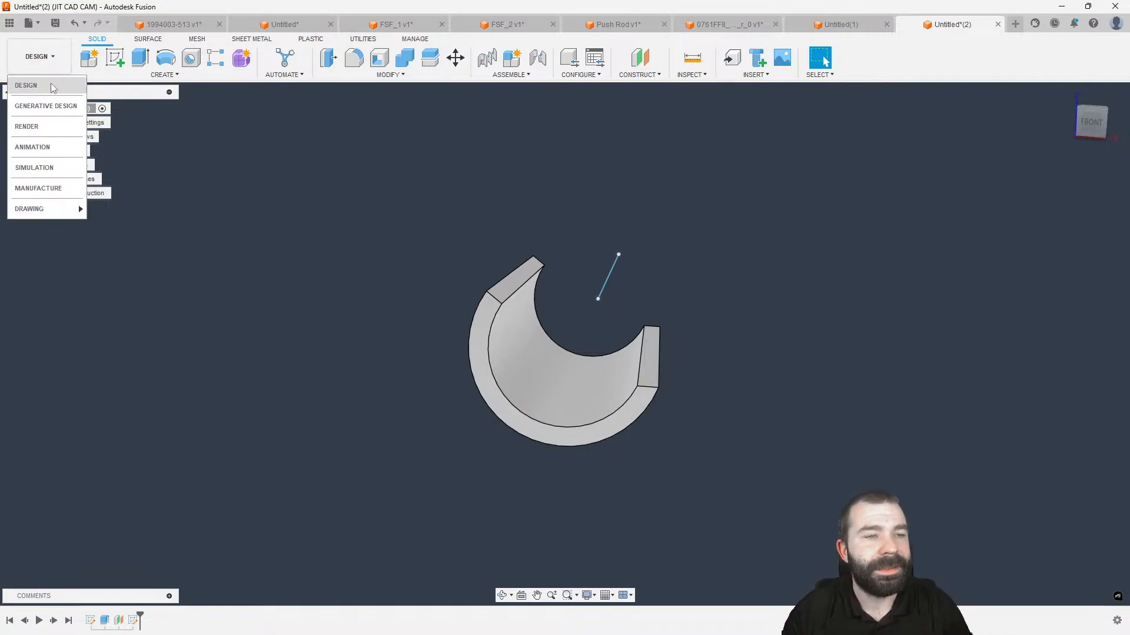
click(64, 189)
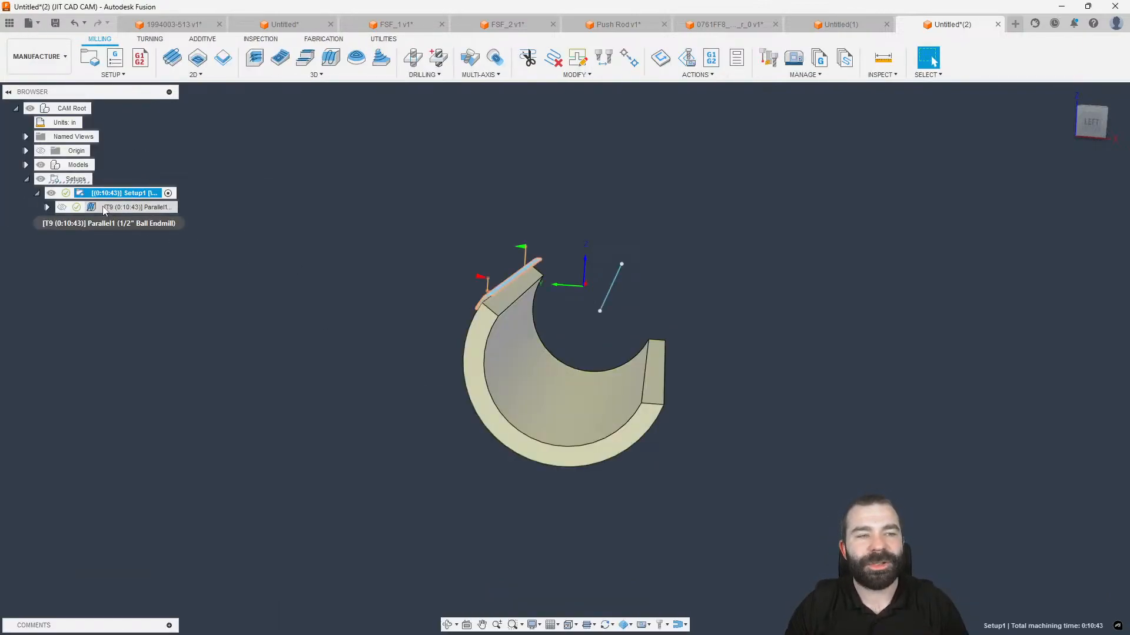
double_click(121, 207)
click(969, 179)
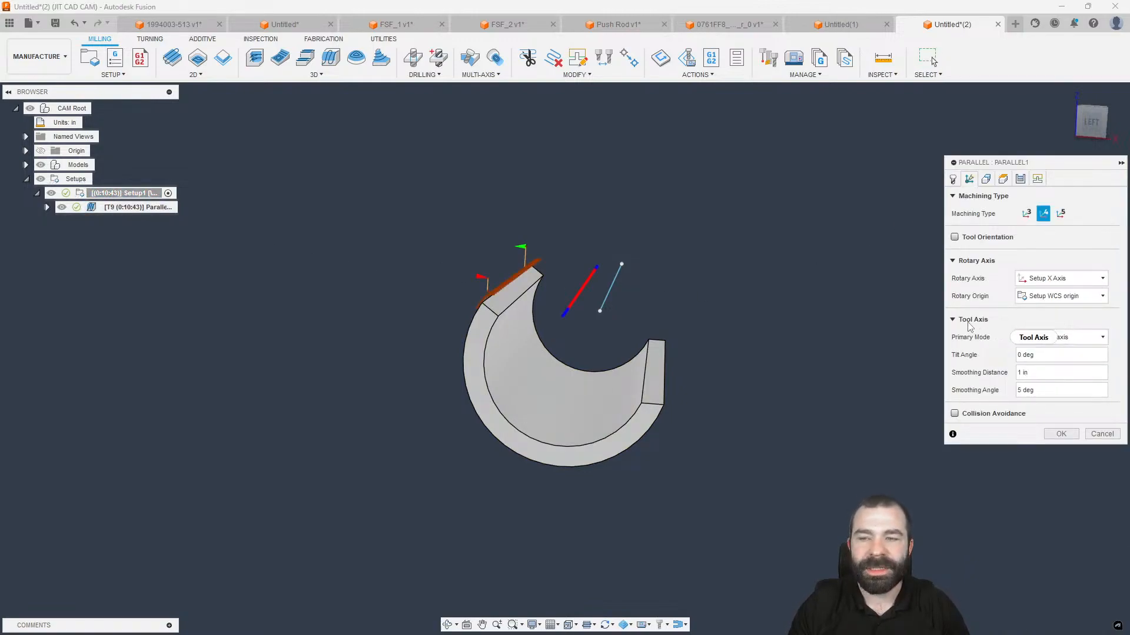
click(1051, 337)
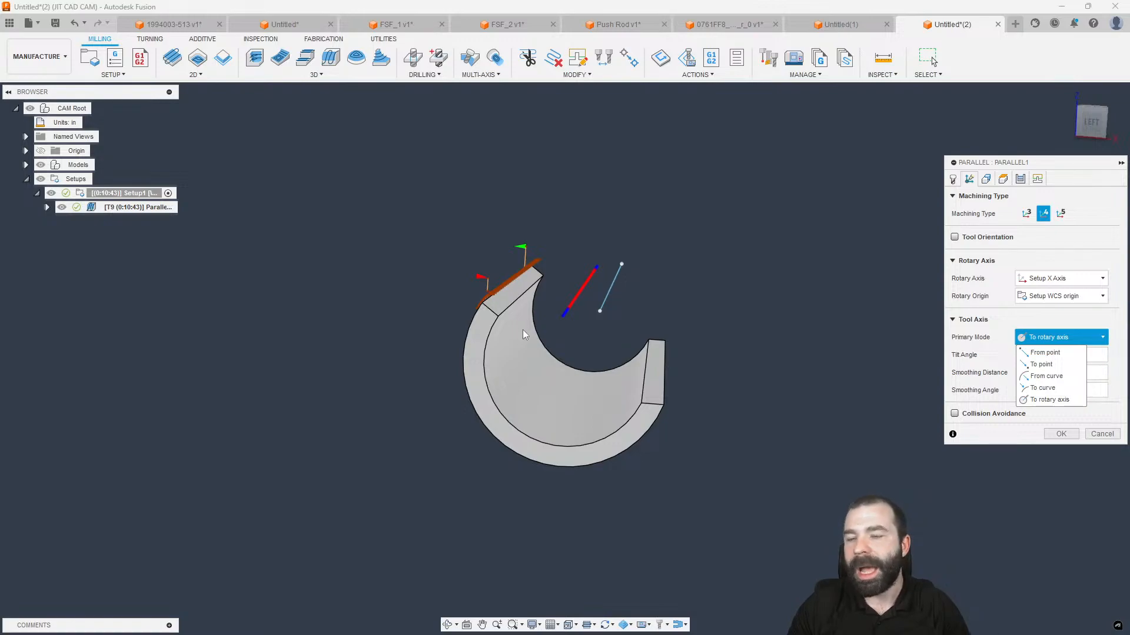
click(1043, 388)
click(611, 288)
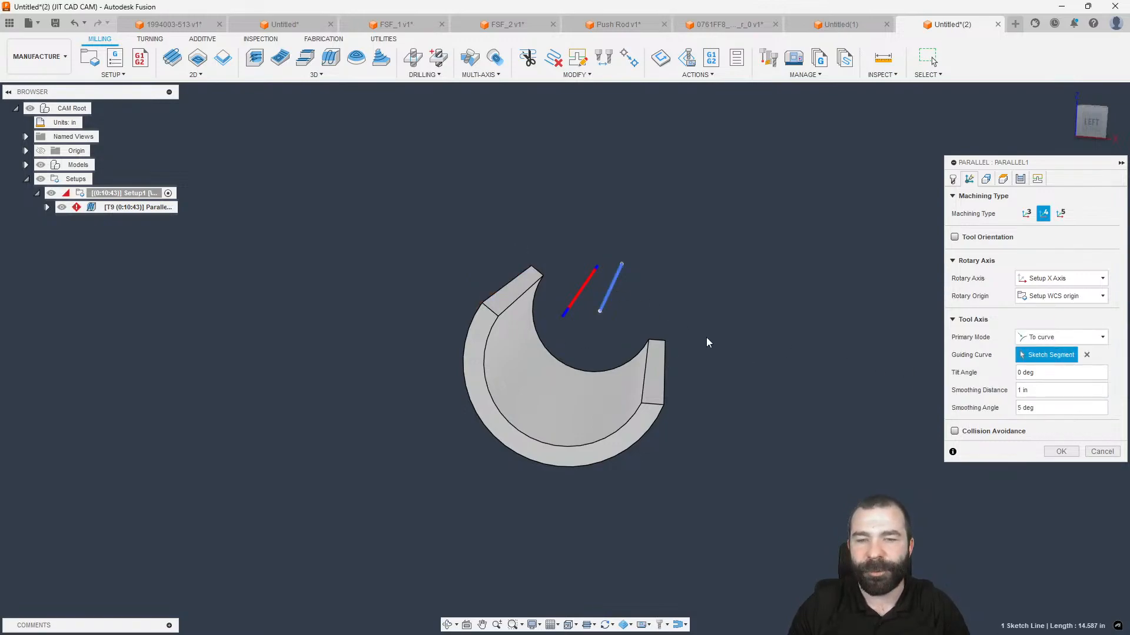
click(1063, 452)
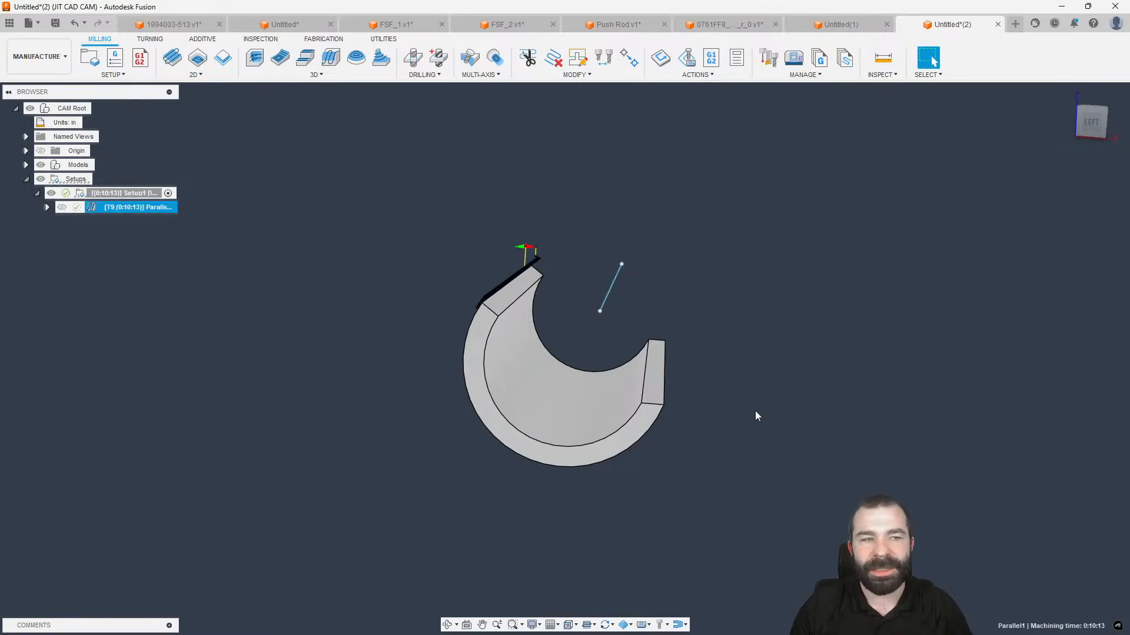
key(F6)
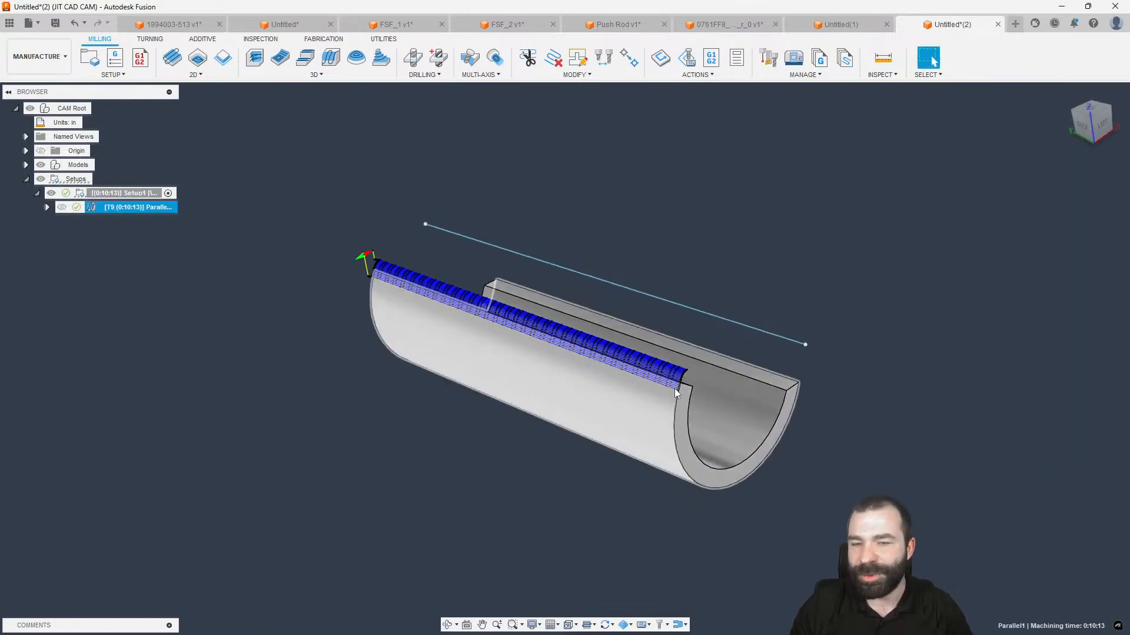
Edit the Parallel toolpath's machining type, trying 5-axis and returning to 4-axis with Setup X Axis as the rotary axis.
double_click(89, 208)
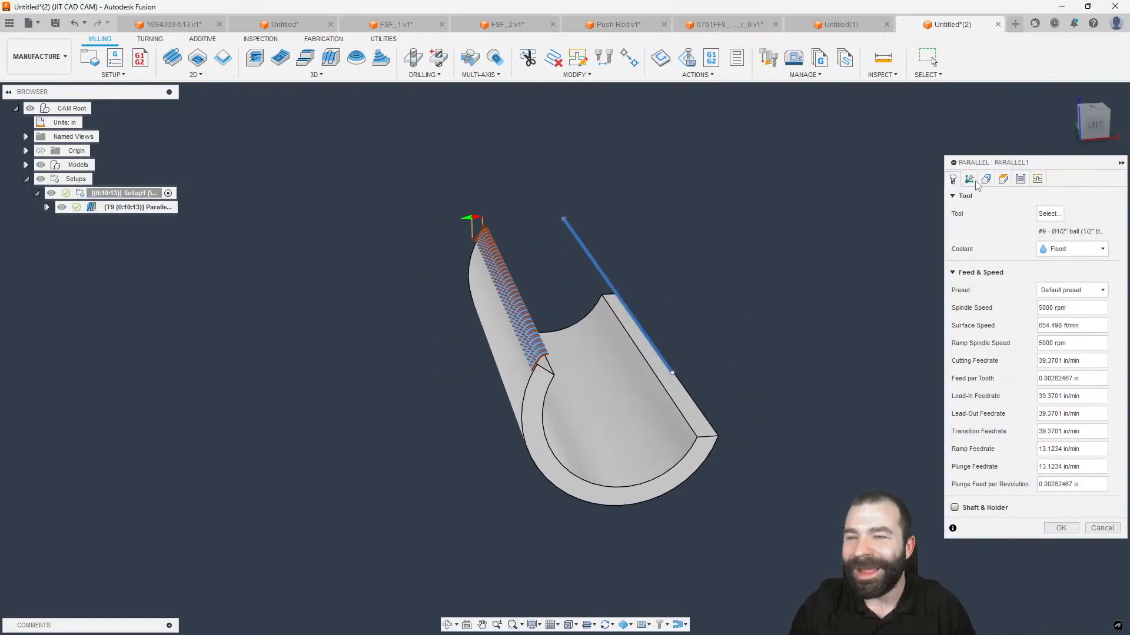
click(969, 179)
click(1062, 213)
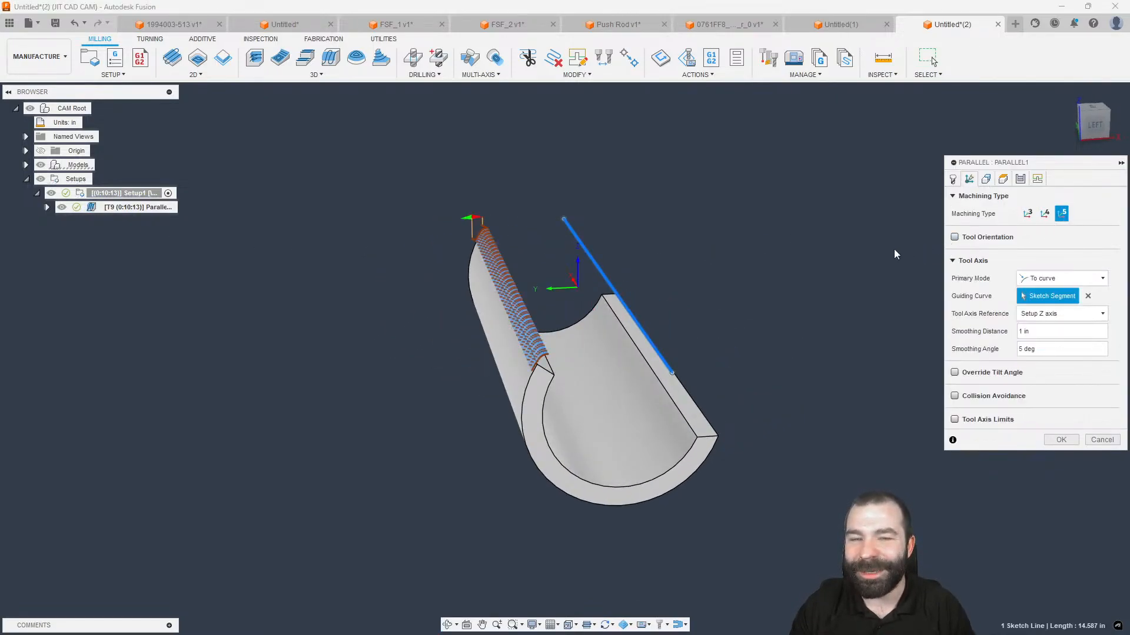
click(1044, 213)
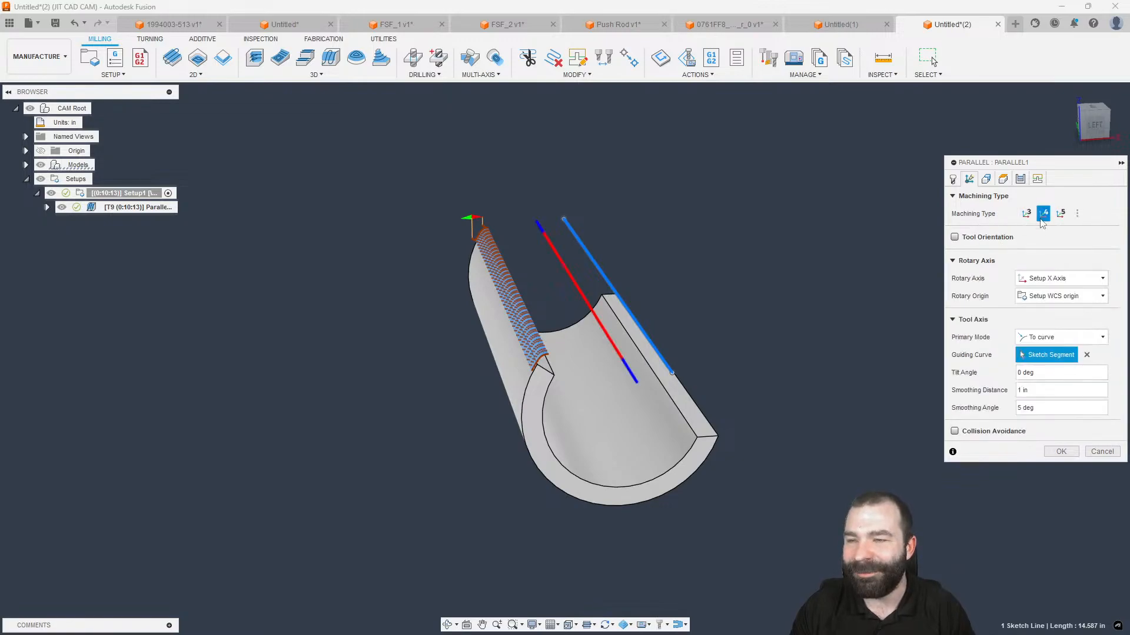
click(1059, 281)
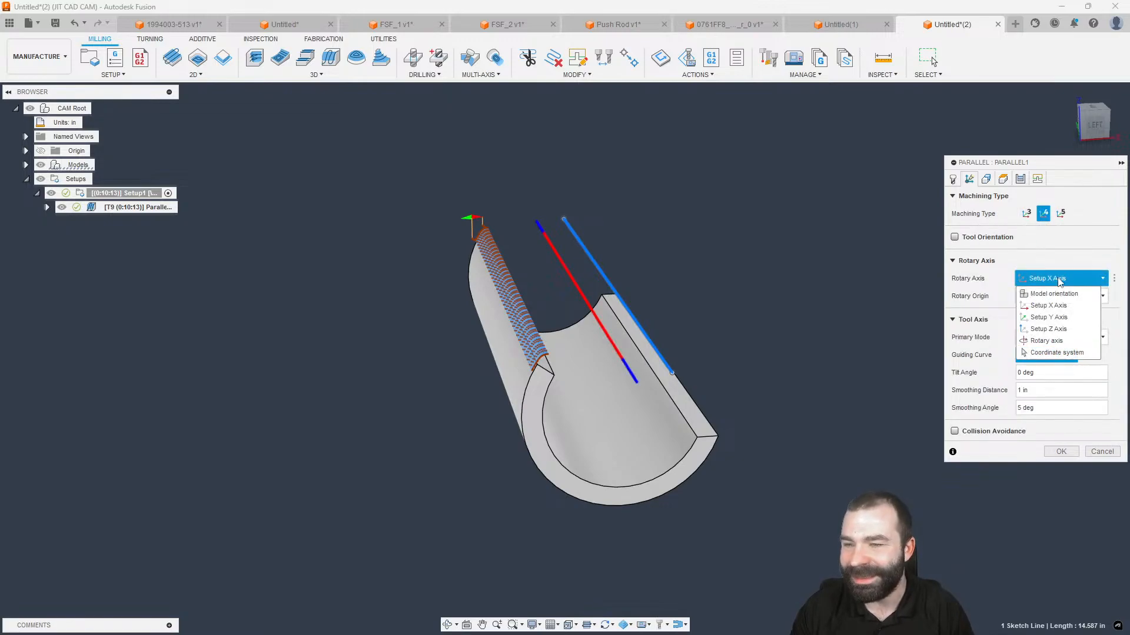
click(993, 295)
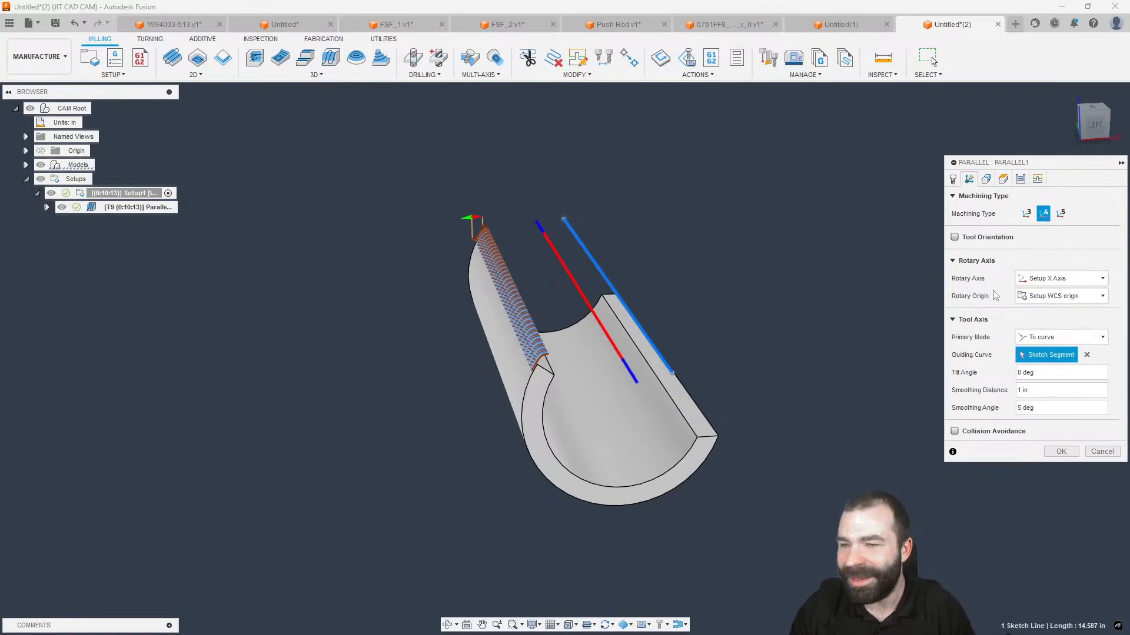
shift+middle_drag(912, 290, 836, 282)
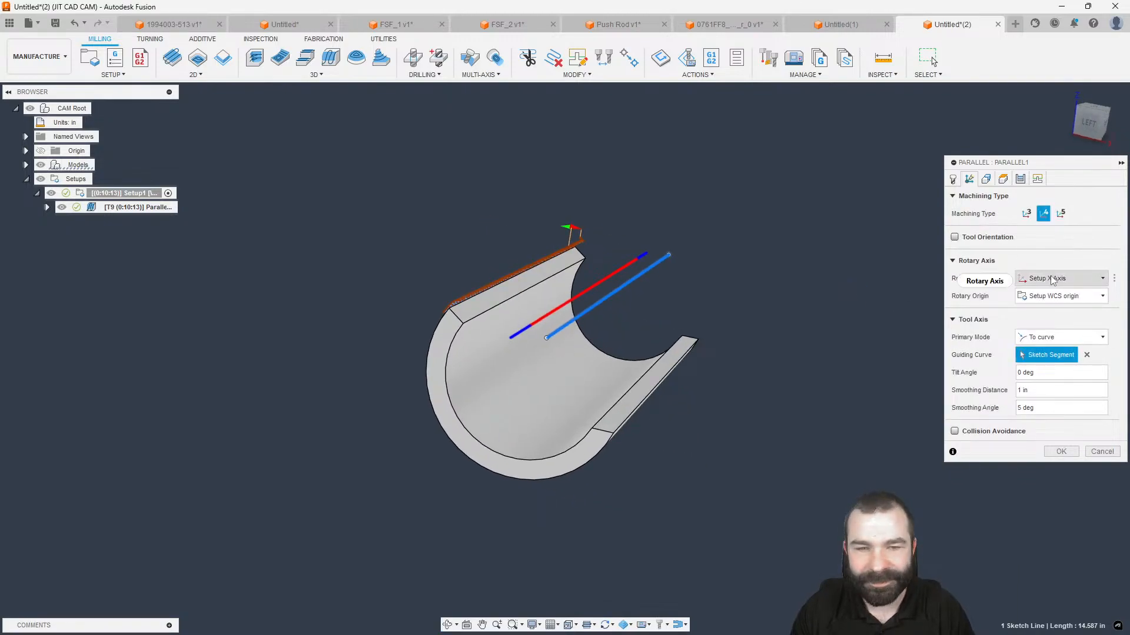
Define the Parallel toolpath's rotary axis from the trough's inner cylindrical face and regenerate the toolpath.
click(1075, 280)
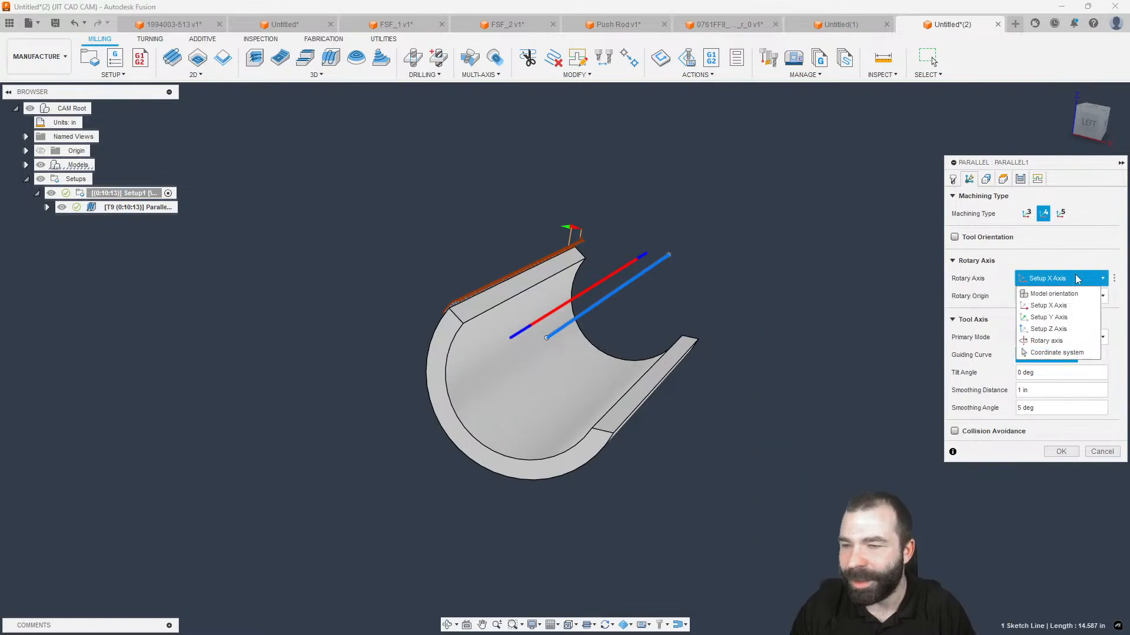
click(1076, 344)
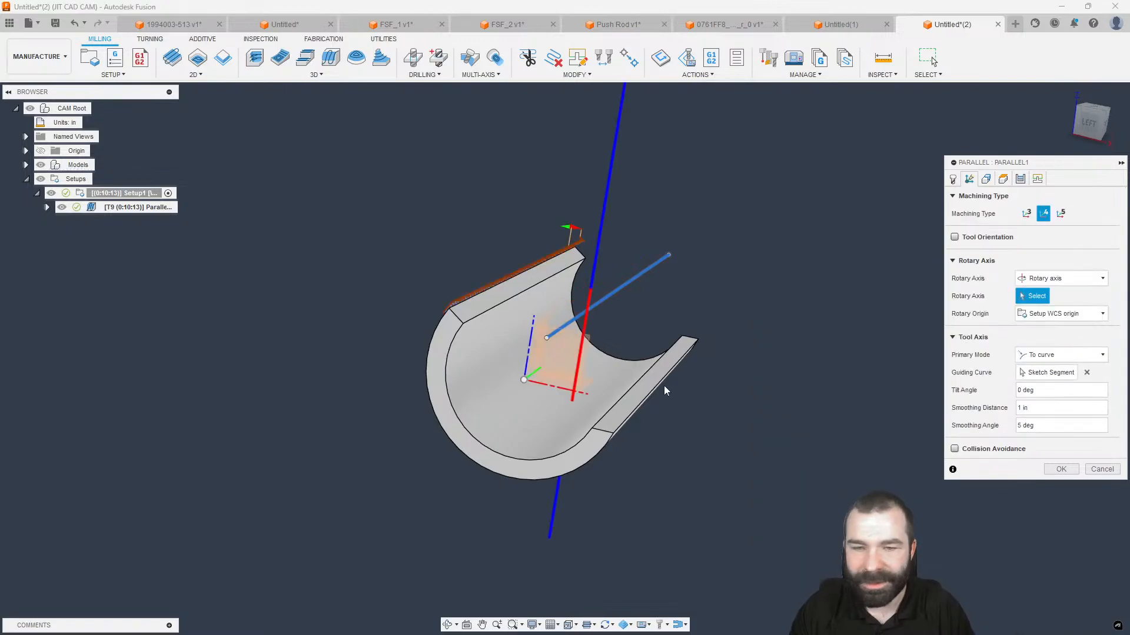
click(654, 393)
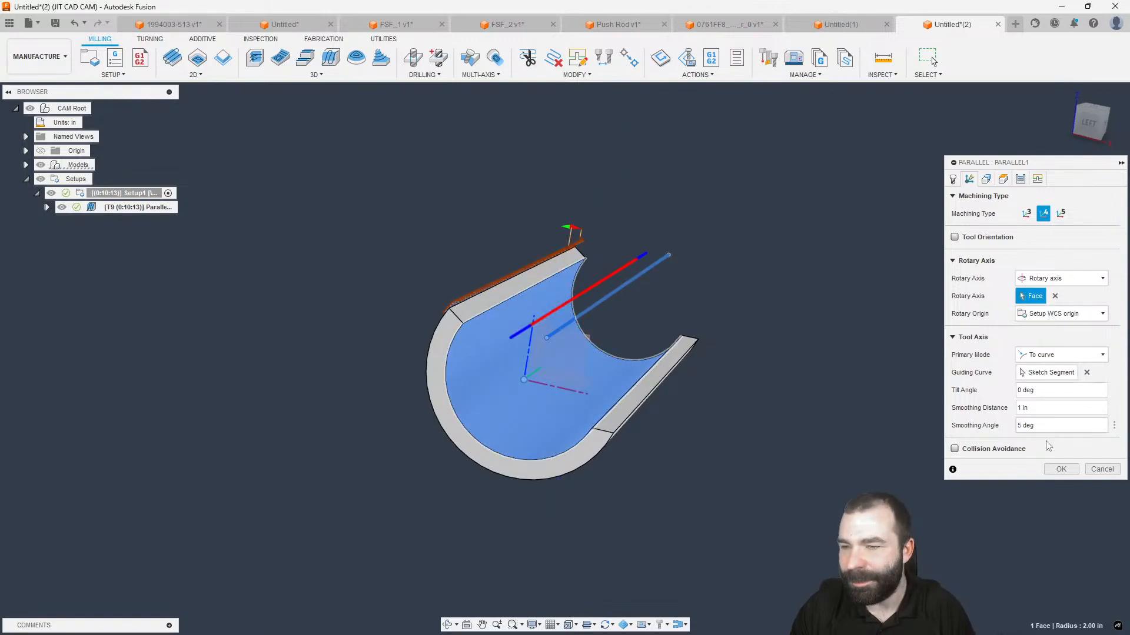
click(1068, 468)
shift+middle_drag(736, 399, 494, 364)
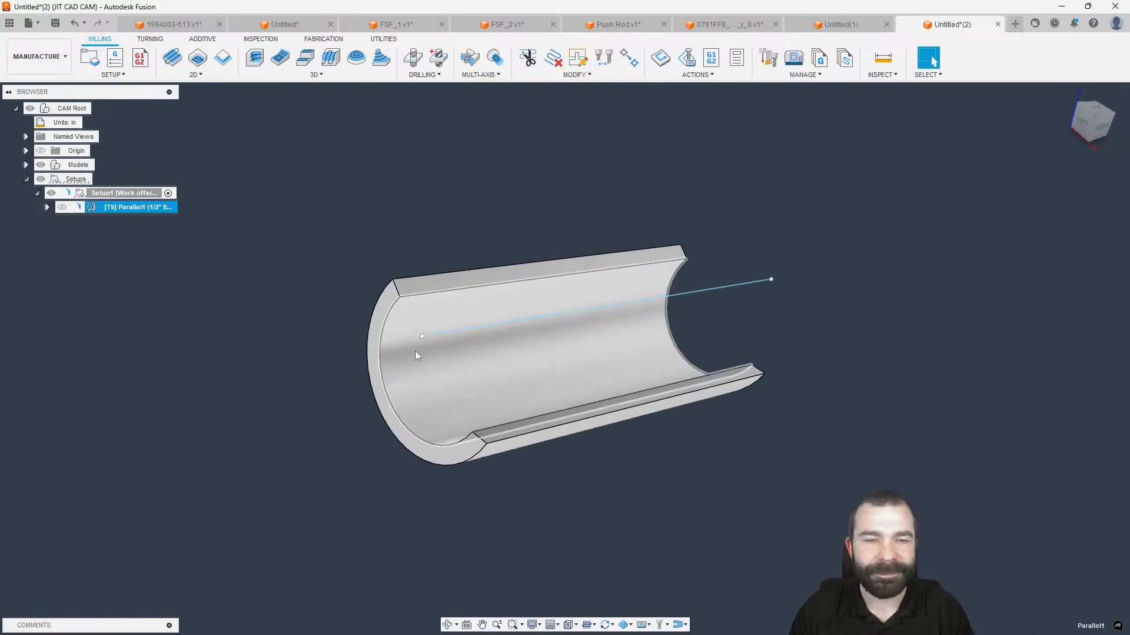
Change the Parallel toolpath to 5-axis machining with From curve as the tool axis primary mode, and regenerate it.
double_click(96, 210)
click(986, 179)
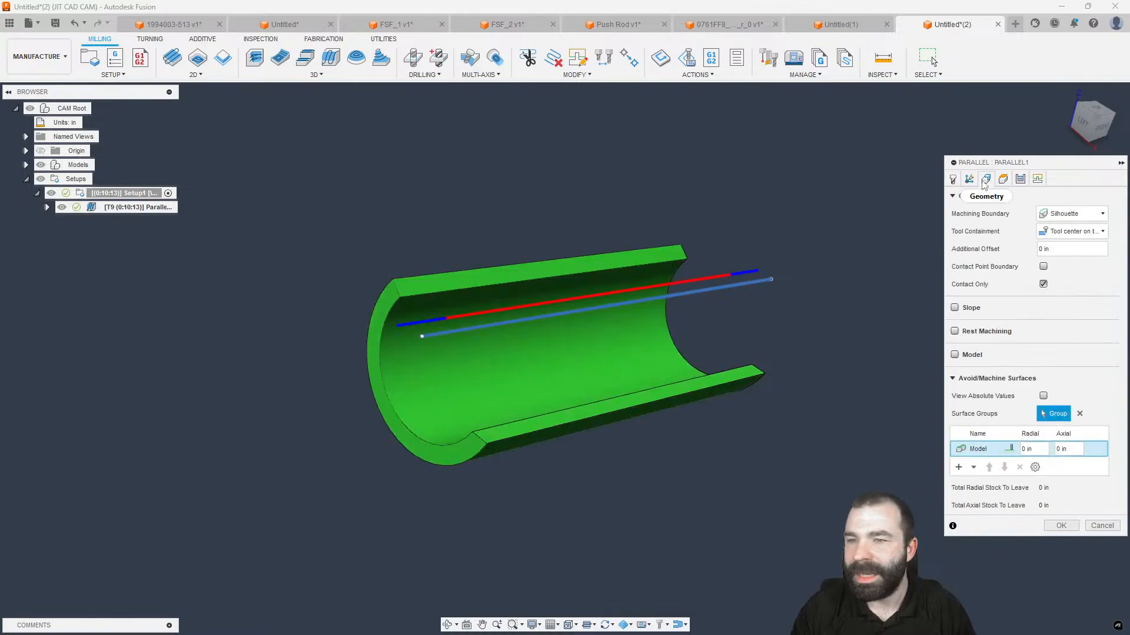
click(969, 179)
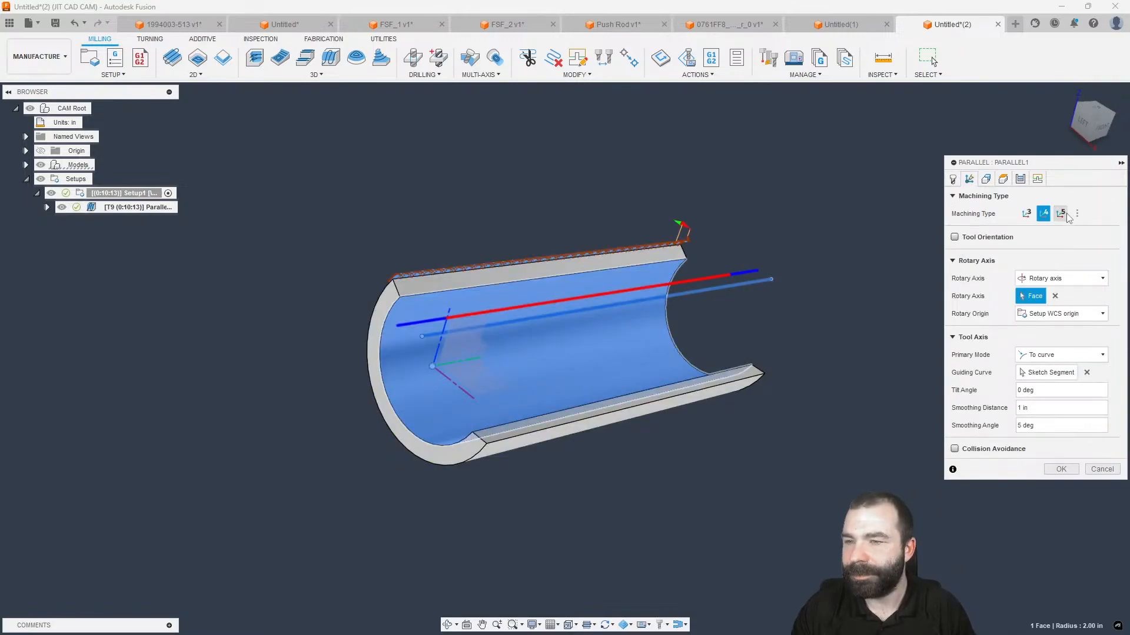
click(1061, 214)
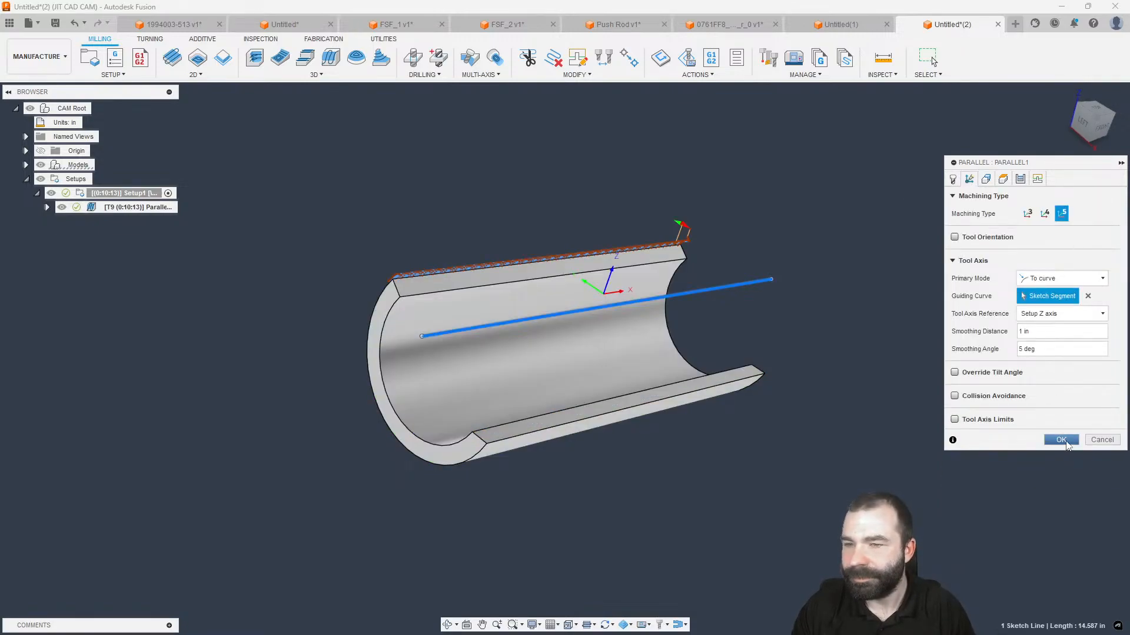
click(1062, 278)
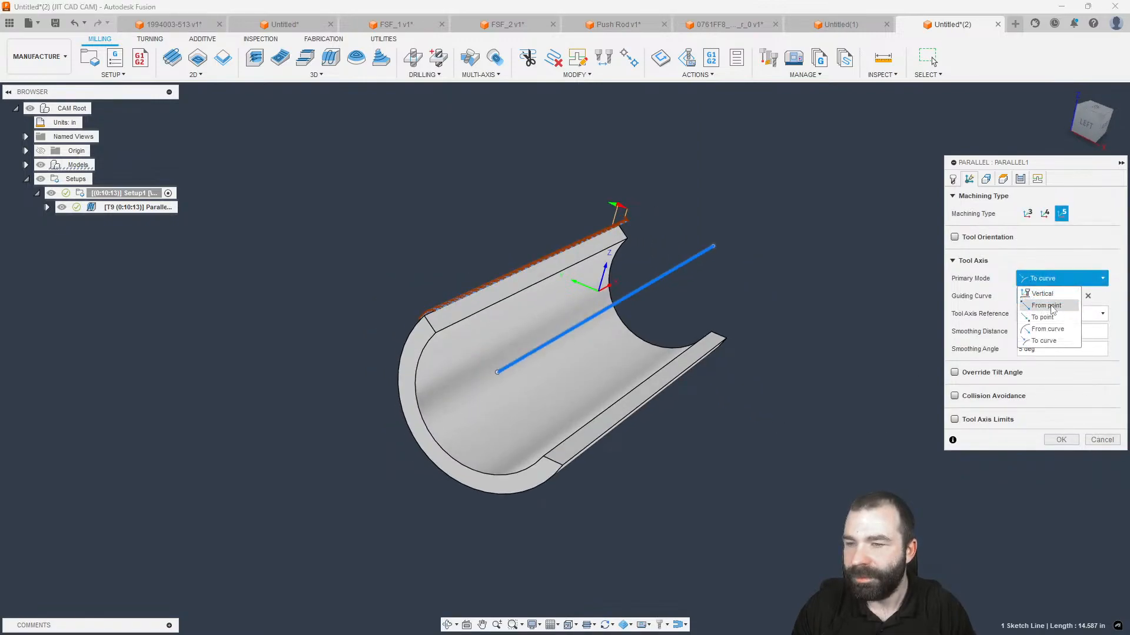
click(1052, 330)
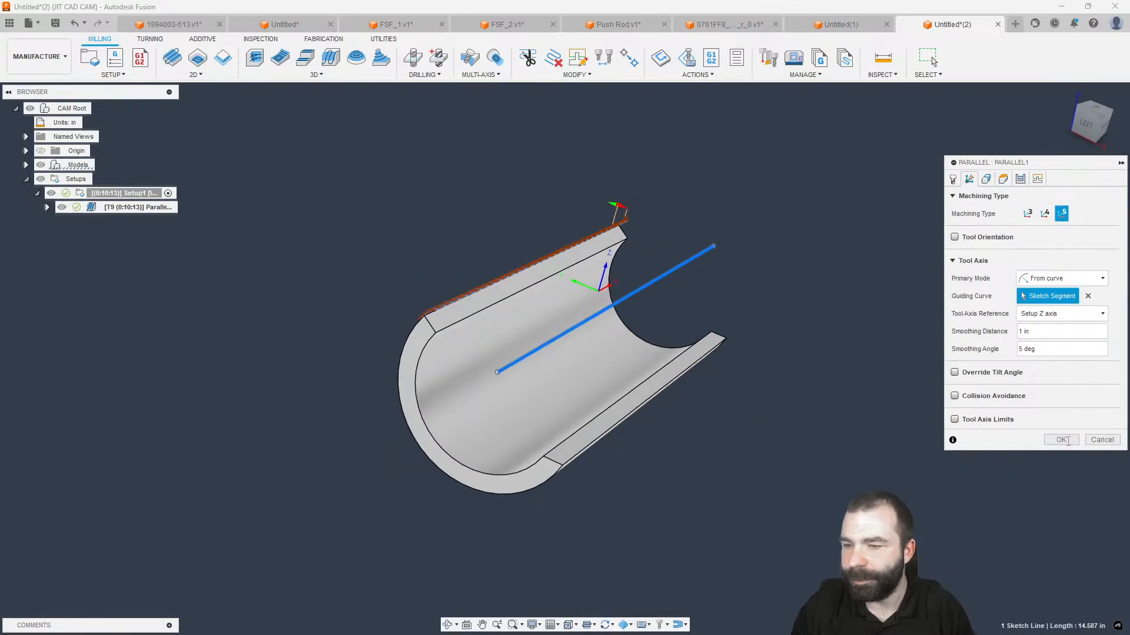
click(1067, 441)
shift+middle_drag(676, 408, 722, 395)
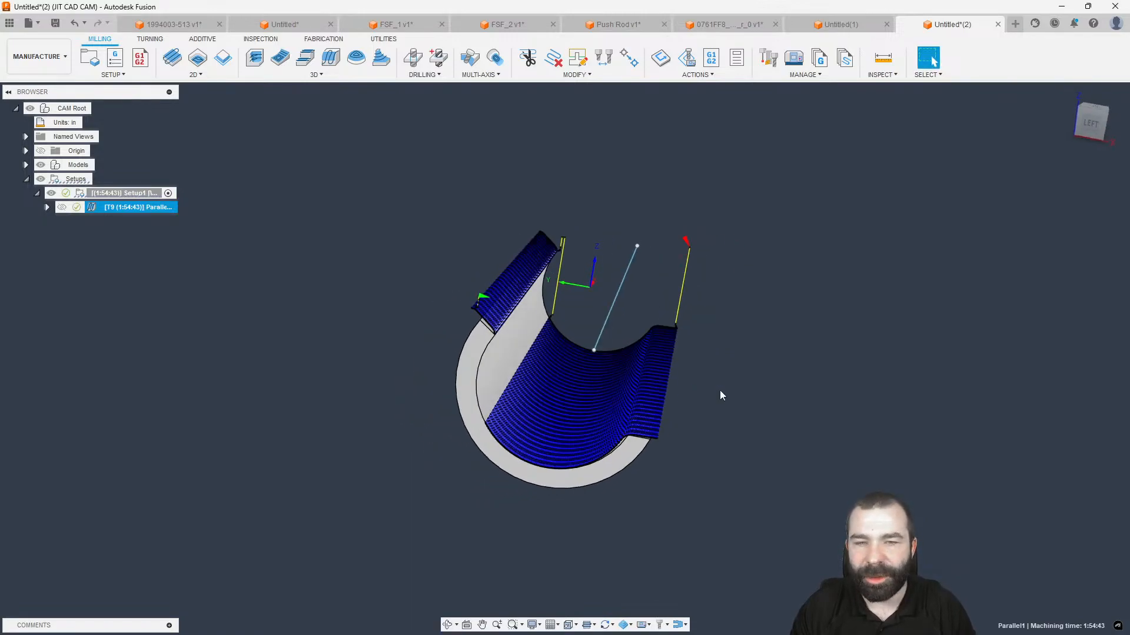
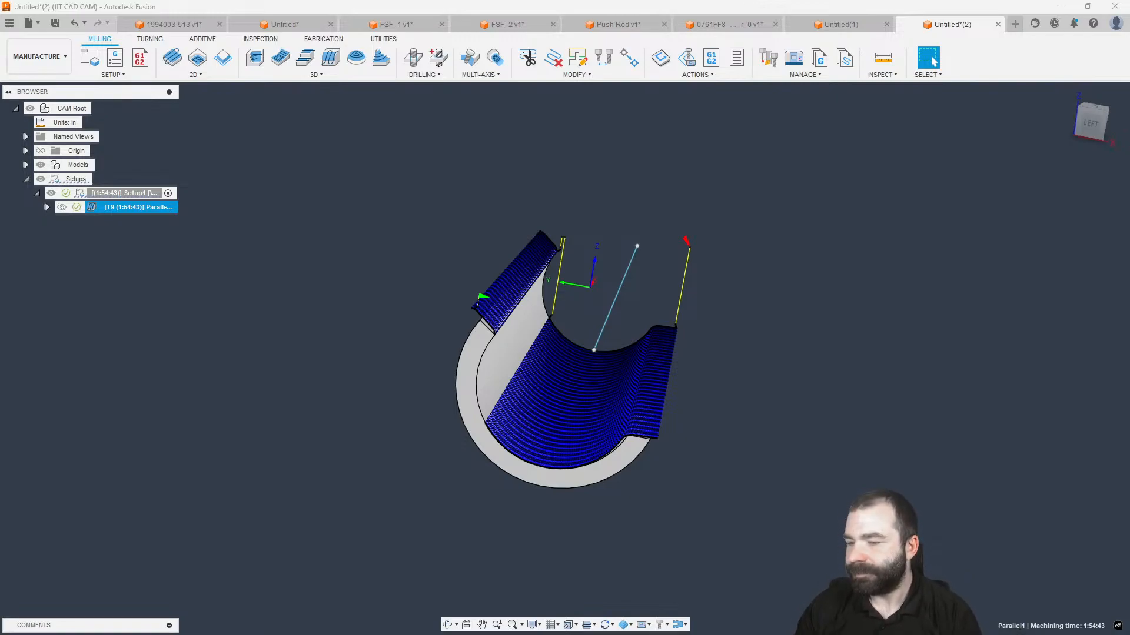
Switch to the FSF_2 document and bring the slotted plate into view.
click(389, 24)
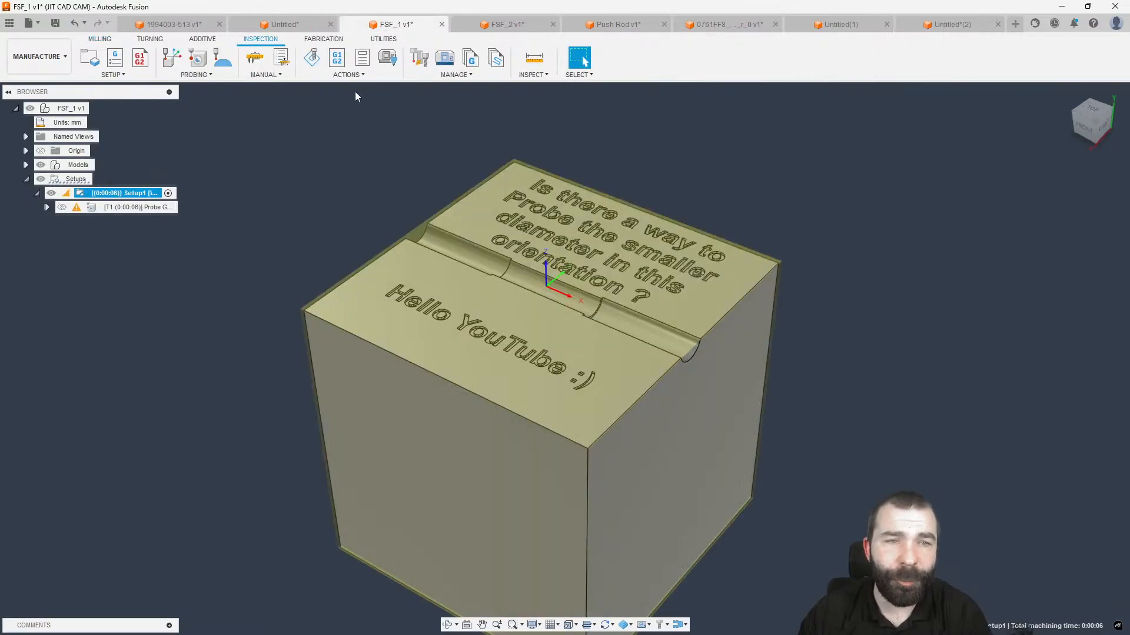
click(506, 24)
scroll(346, 189, down, 2)
shift+middle_drag(401, 188, 436, 324)
scroll(436, 447, down, 2)
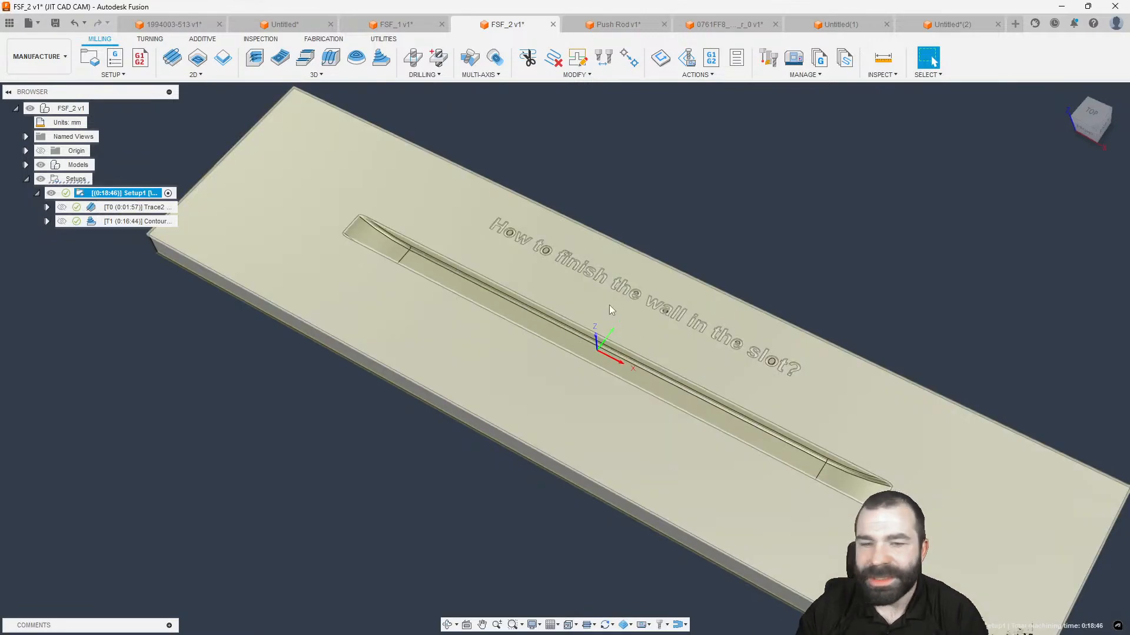
Start a Steep and Shallow operation bounded by a selected closed chain around the slot's upper edge, with the tool inside the boundary.
click(314, 76)
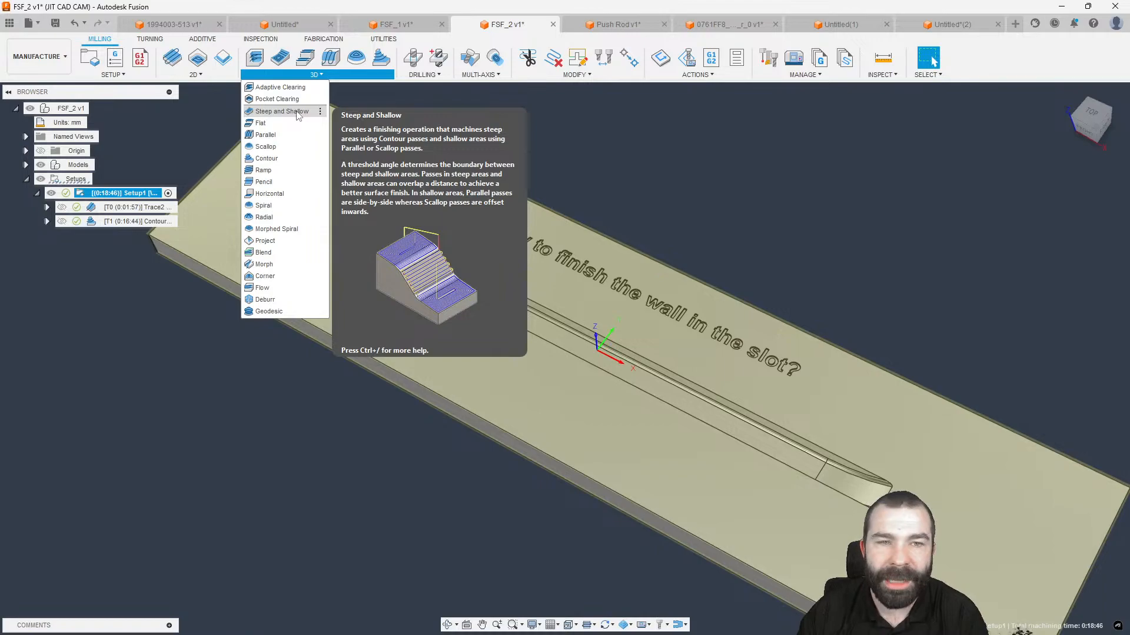
click(282, 112)
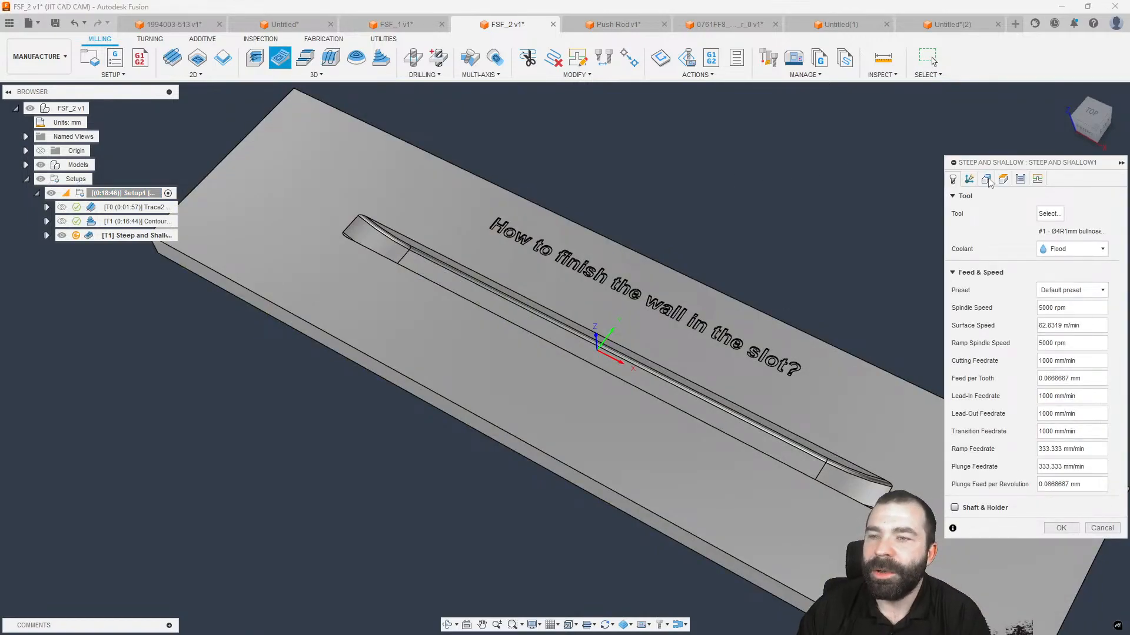
click(1002, 179)
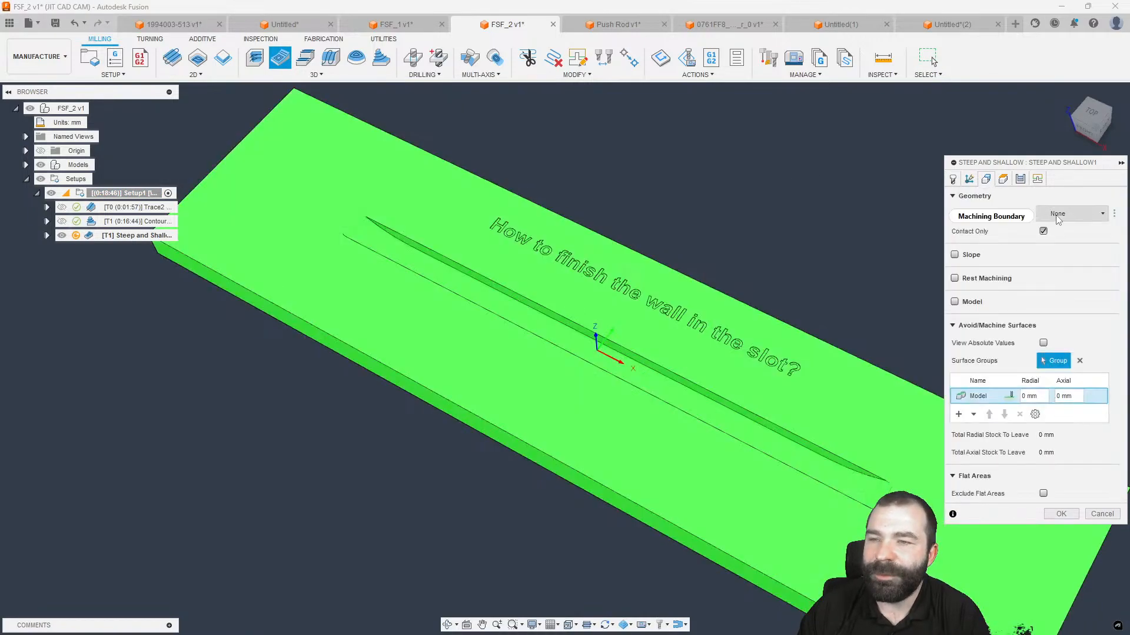
click(1071, 214)
click(1067, 266)
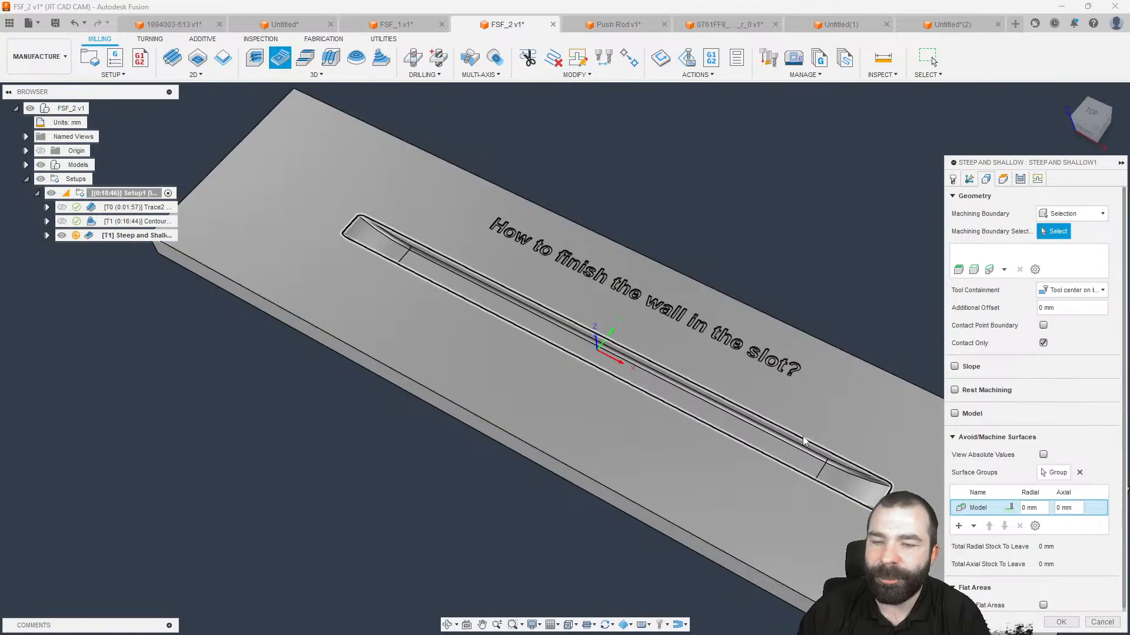
click(804, 440)
click(1066, 291)
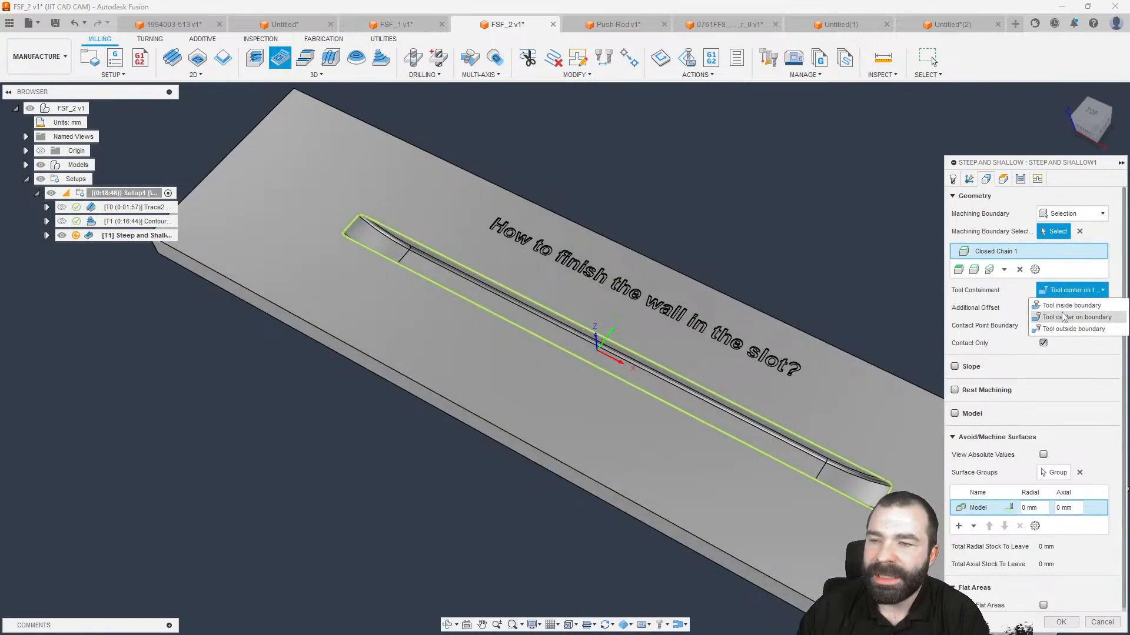
click(1065, 310)
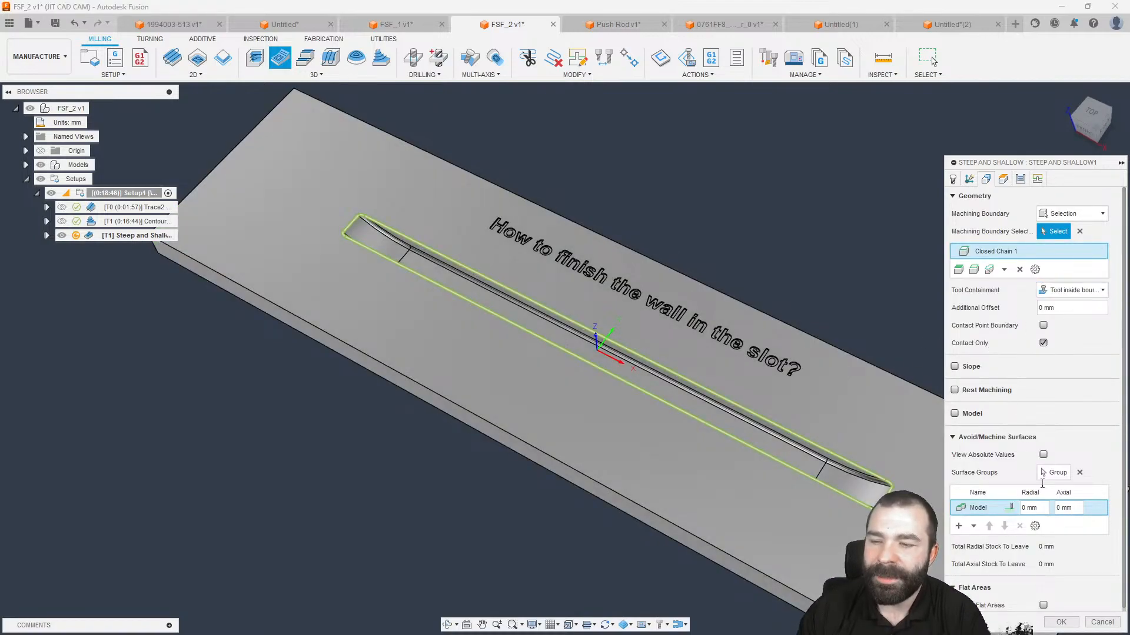
Keep steep and shallow area recognition, a 30 deg threshold angle and Scallop shallow passes, and generate the Steep and Shallow toolpath.
click(1020, 179)
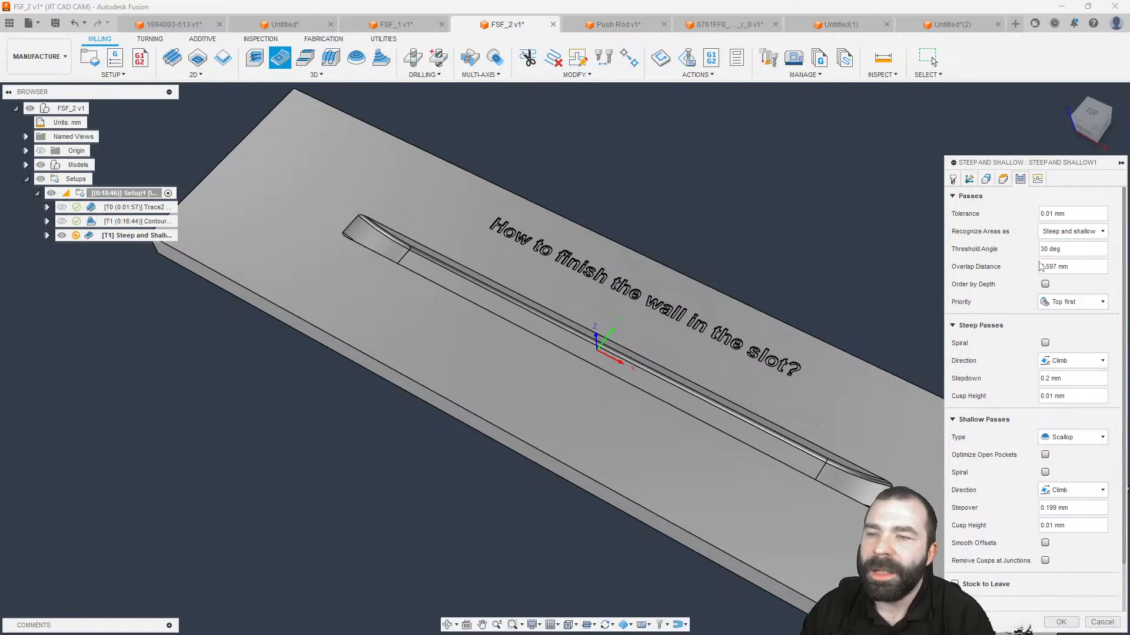
click(1064, 233)
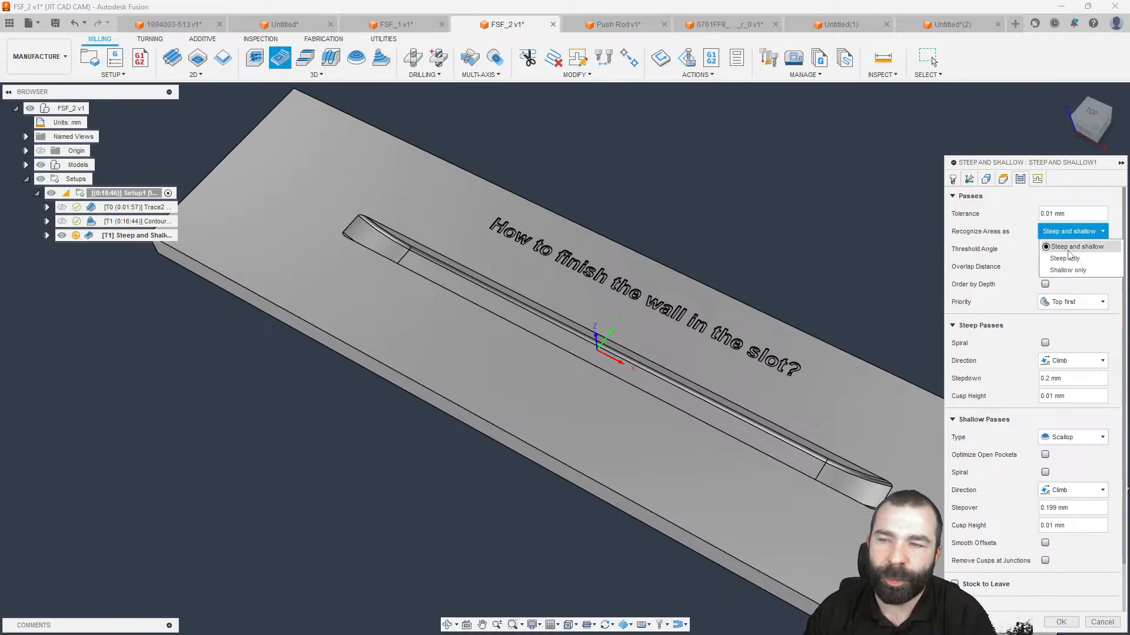
click(1071, 246)
click(1040, 249)
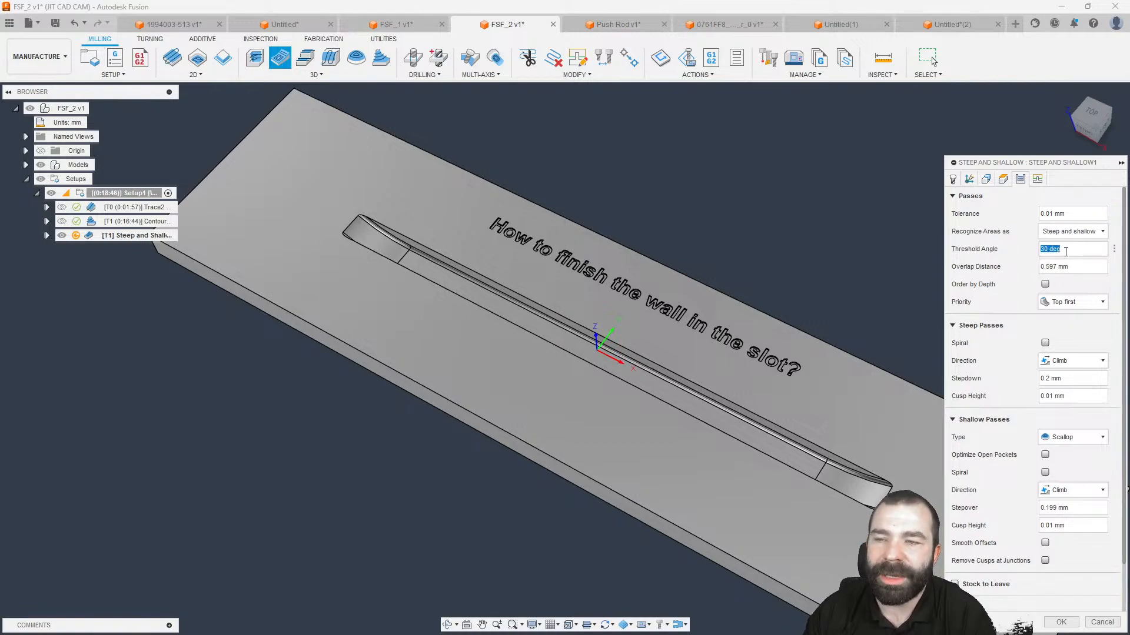
click(1089, 248)
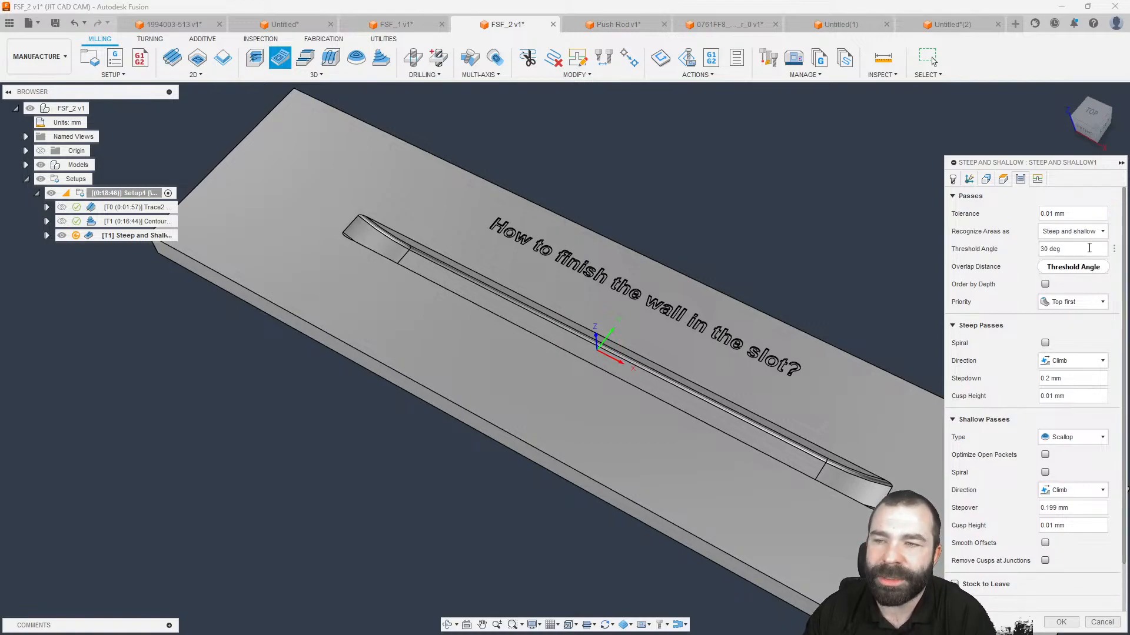
mouse_move(1089, 248)
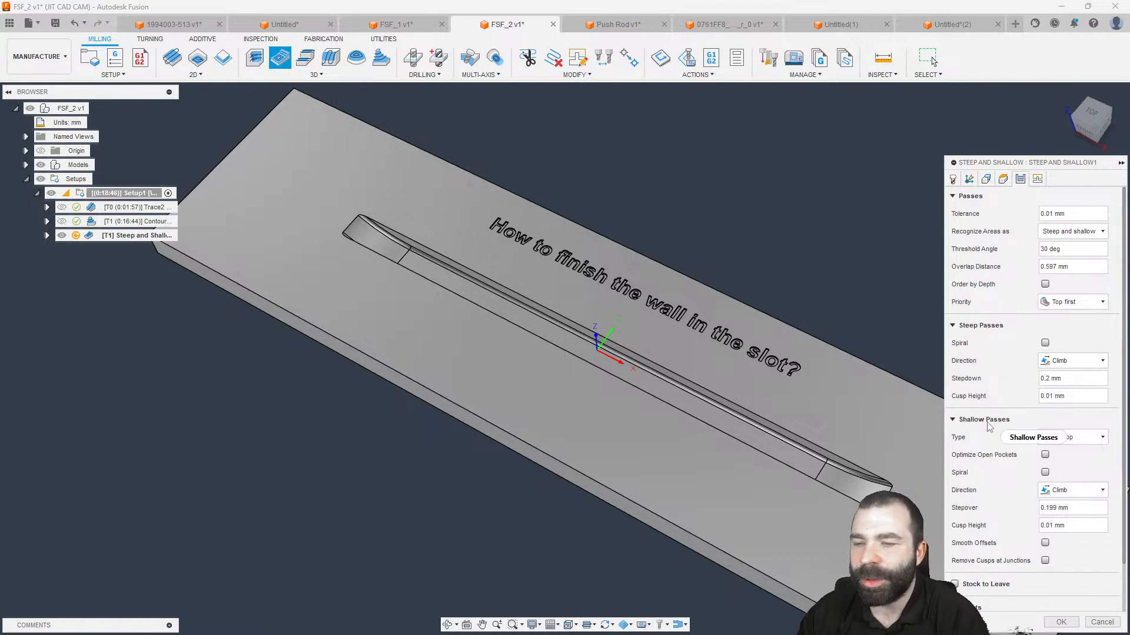
click(1075, 437)
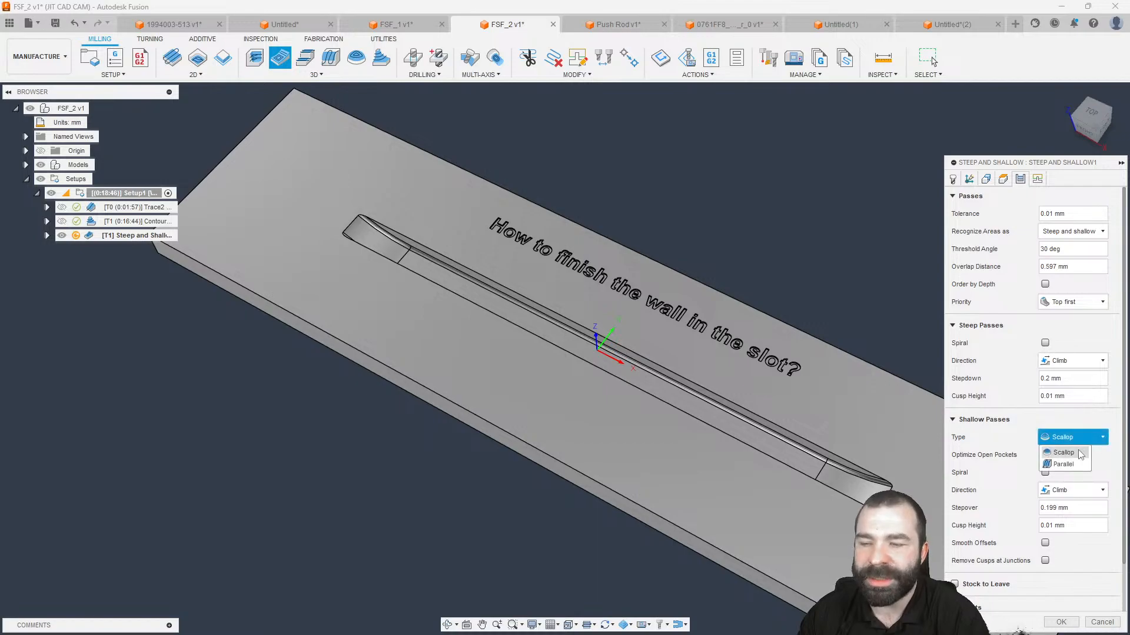
click(994, 460)
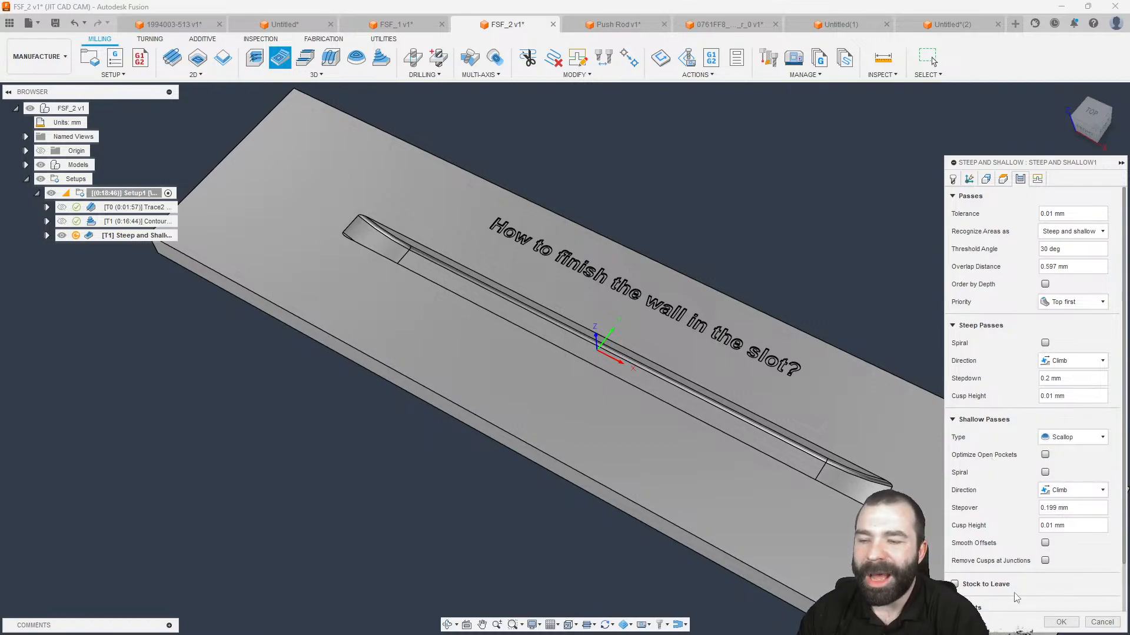
click(1061, 621)
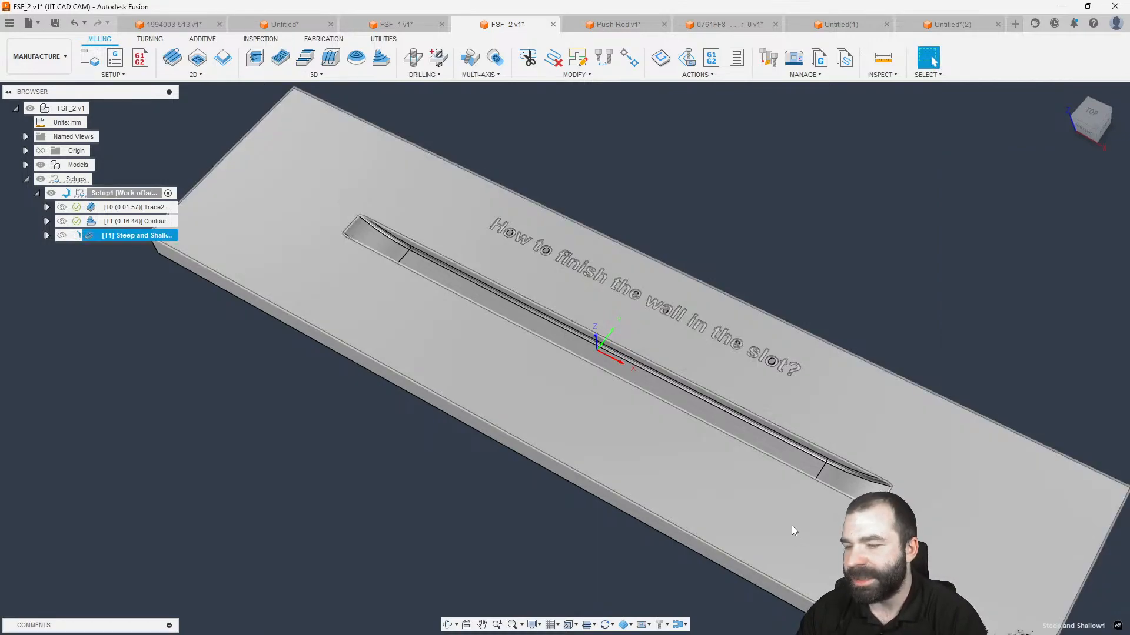
Examine the Steep and Shallow passes and linking moves on the curved end of the slot.
shift+middle_drag(759, 479, 744, 466)
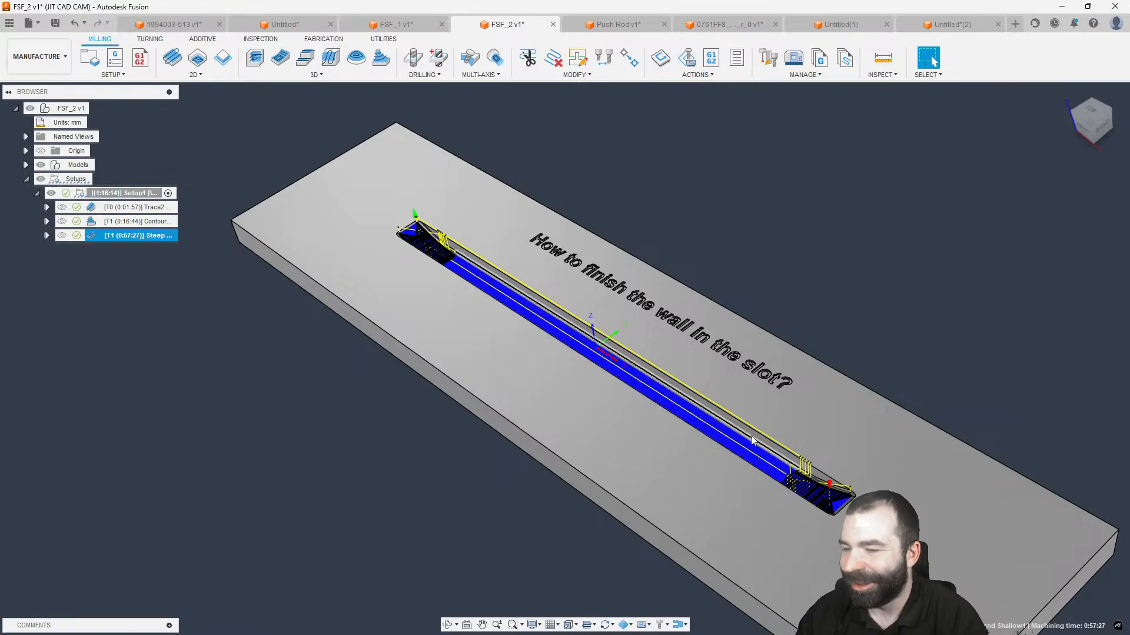
shift+middle_drag(782, 414, 715, 415)
scroll(713, 422, up, 2)
scroll(725, 422, up, 5)
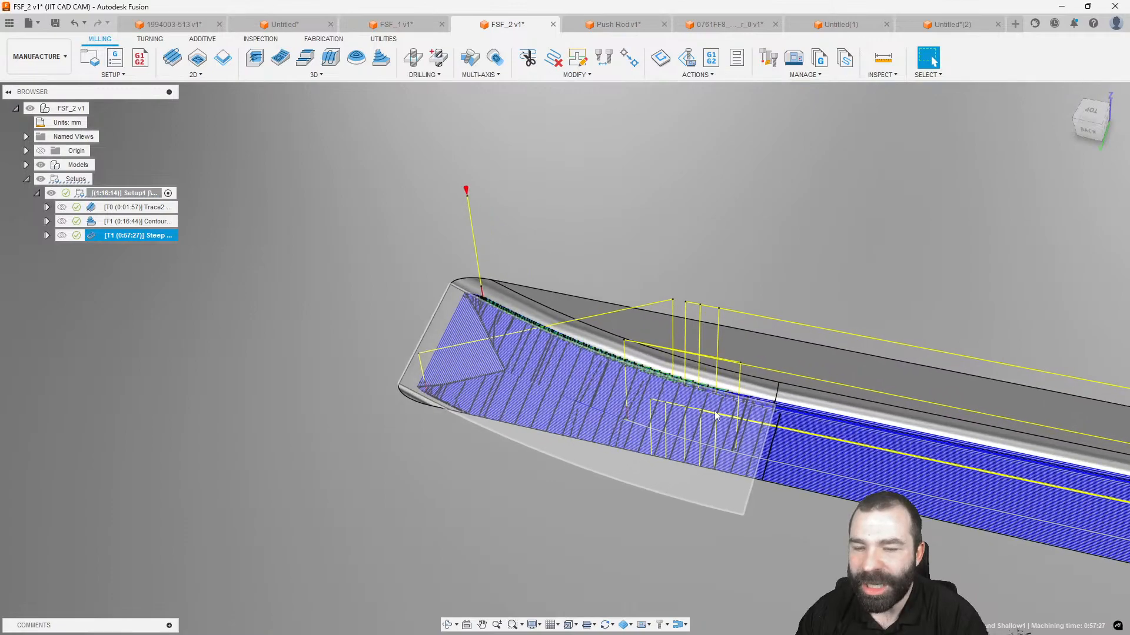
scroll(729, 409, up, 5)
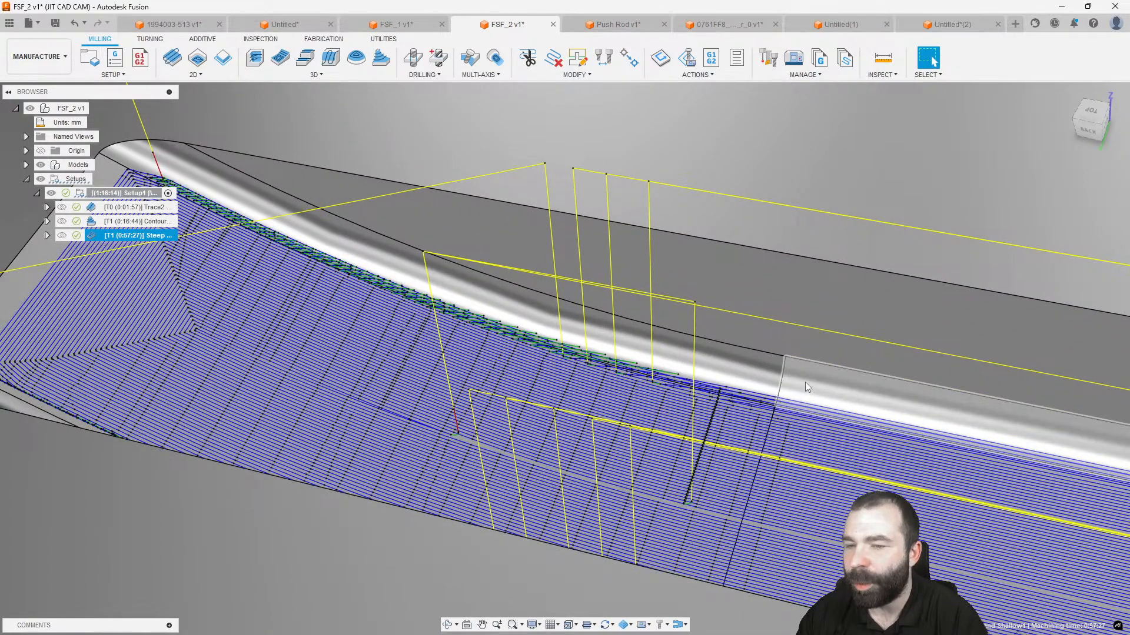
scroll(806, 386, down, 4)
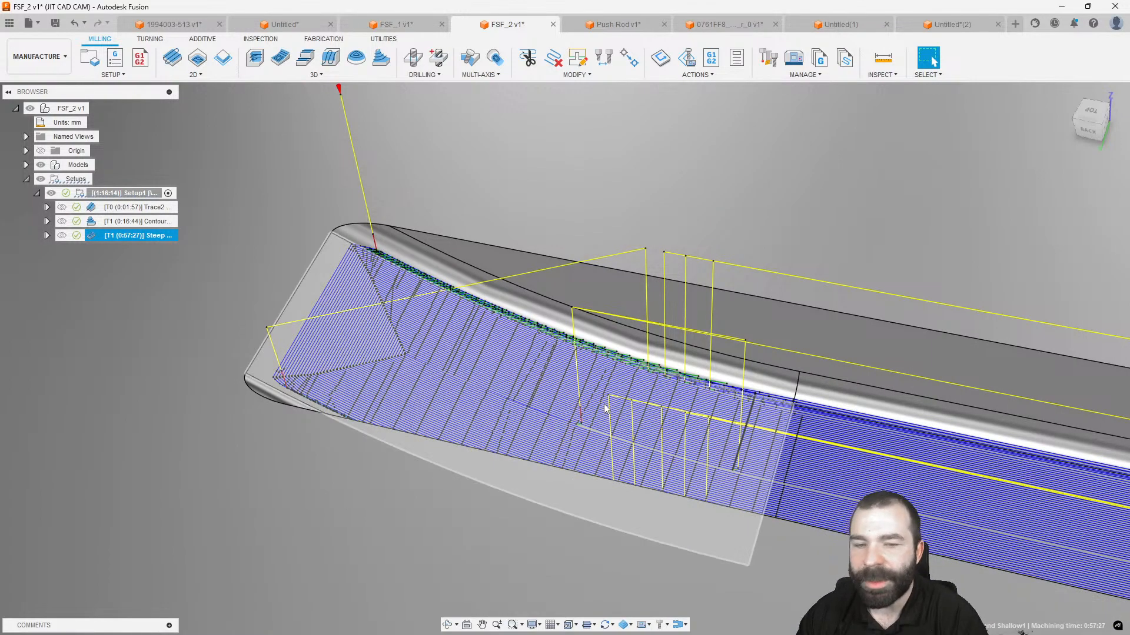
scroll(325, 328, down, 2)
middle_drag(325, 328, 563, 363)
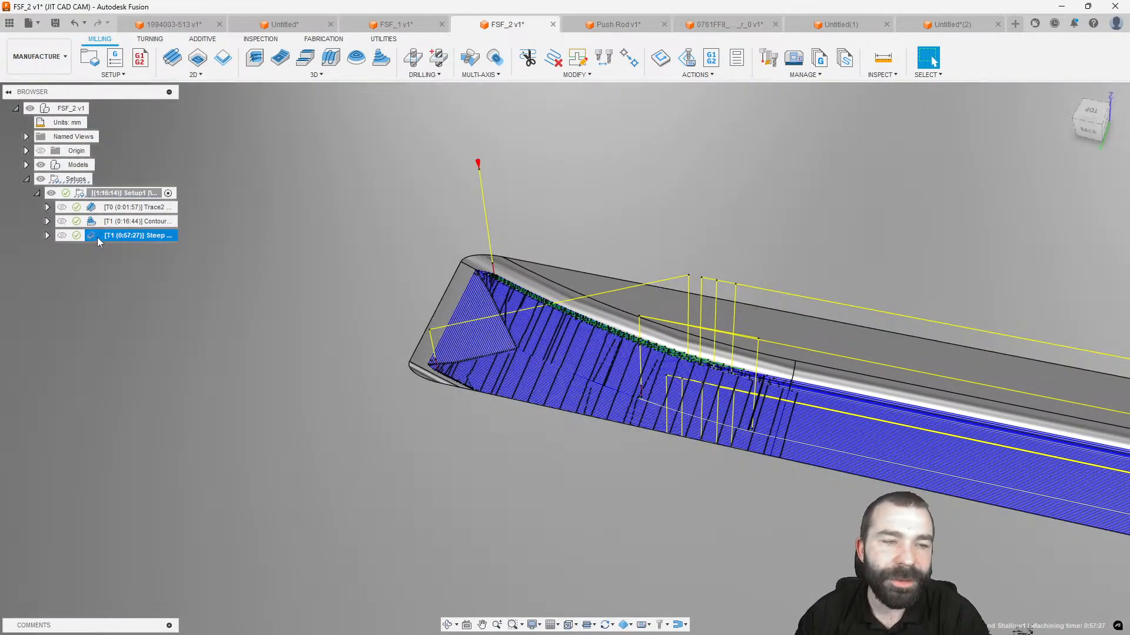
Try a 15 deg threshold angle for the Steep and Shallow toolpath, regenerating it and inspecting the slot end.
double_click(103, 237)
click(1020, 180)
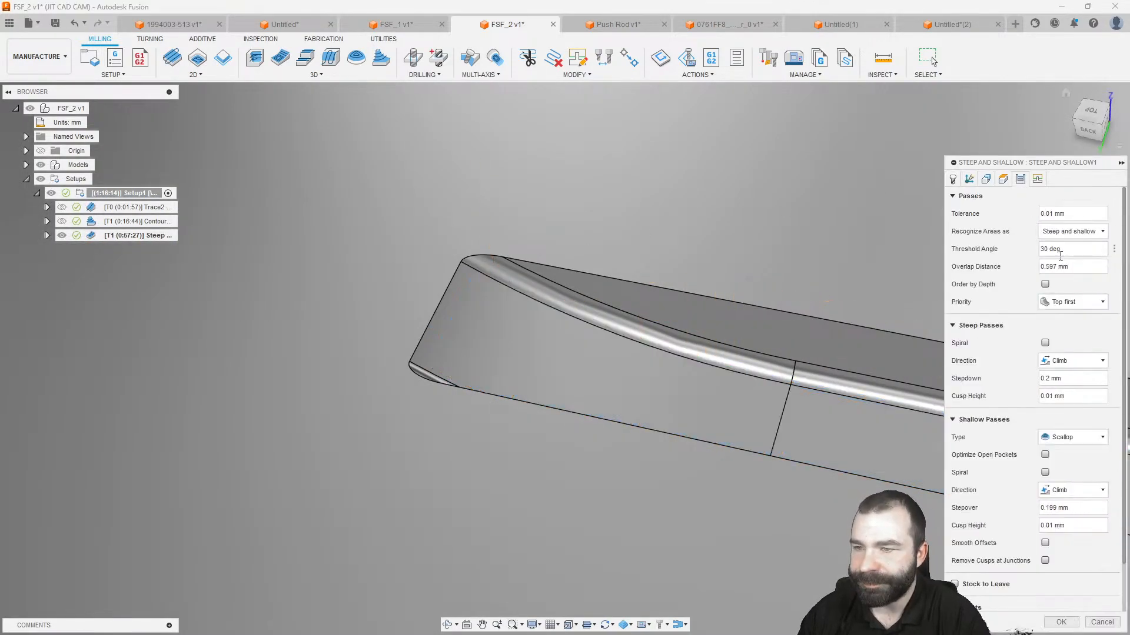
click(1053, 249)
text(1)
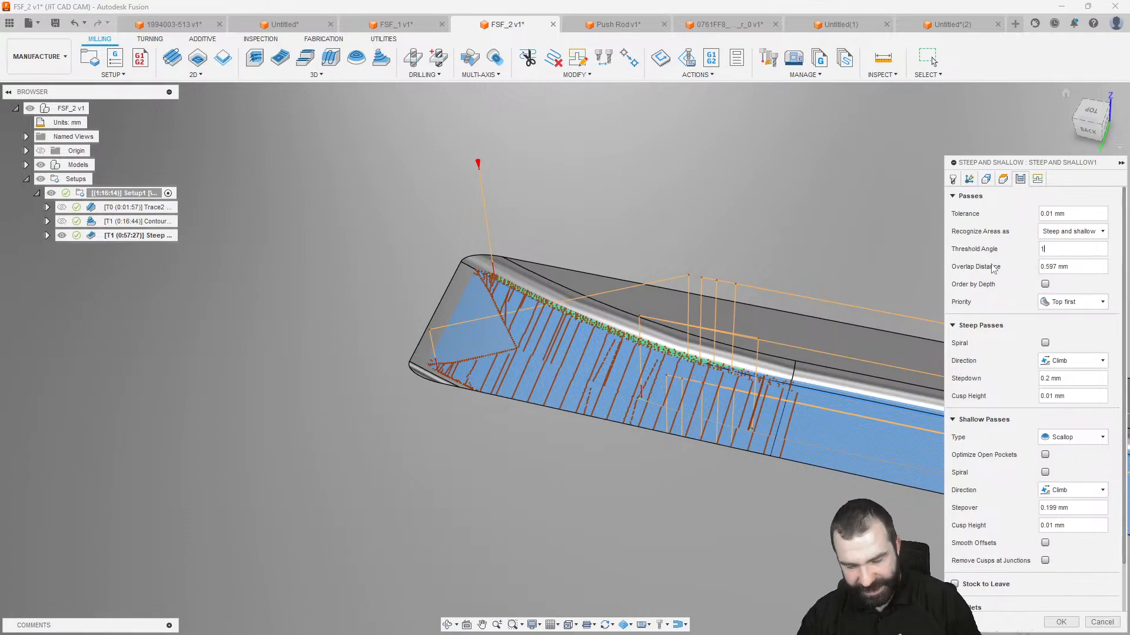
text(5)
key(Return)
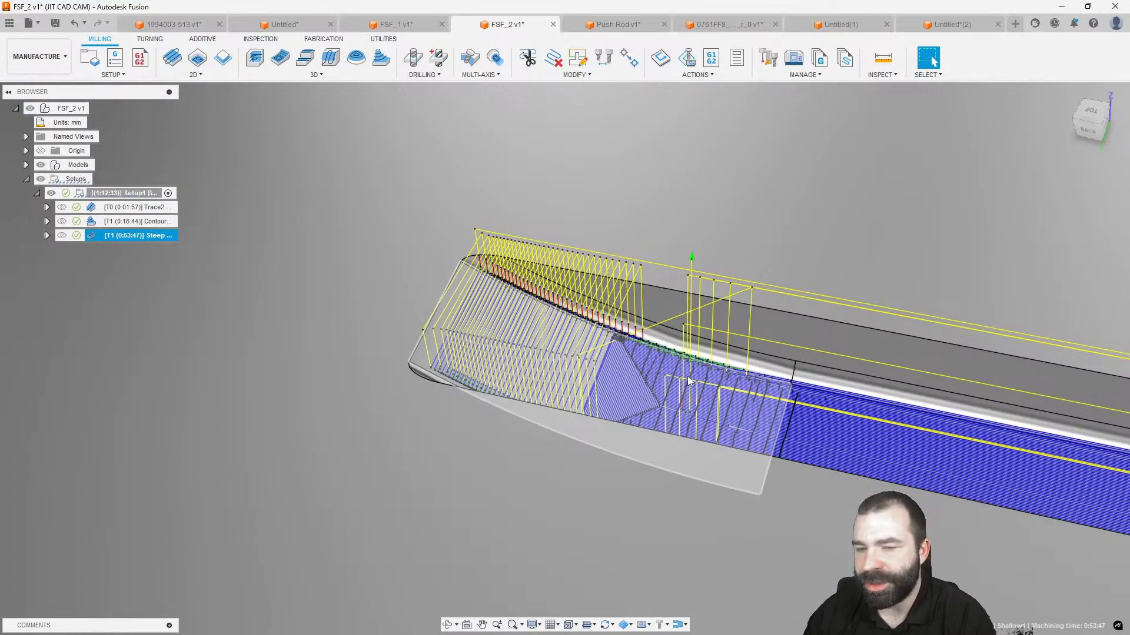
mouse_move(585, 368)
shift+middle_down()
mouse_move(533, 355)
mouse_move(610, 365)
mouse_move(589, 376)
shift+middle_up()
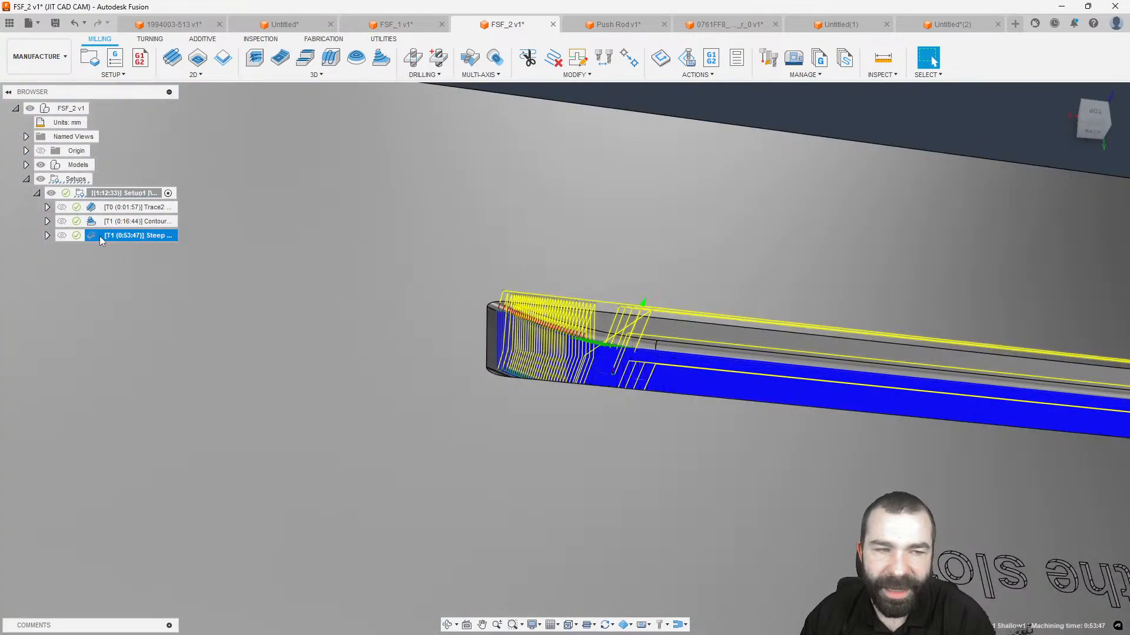
Set the threshold angle to 30 deg, use Parallel shallow passes directed along the slot's long edge, and regenerate the Steep and Shallow toolpath.
double_click(97, 235)
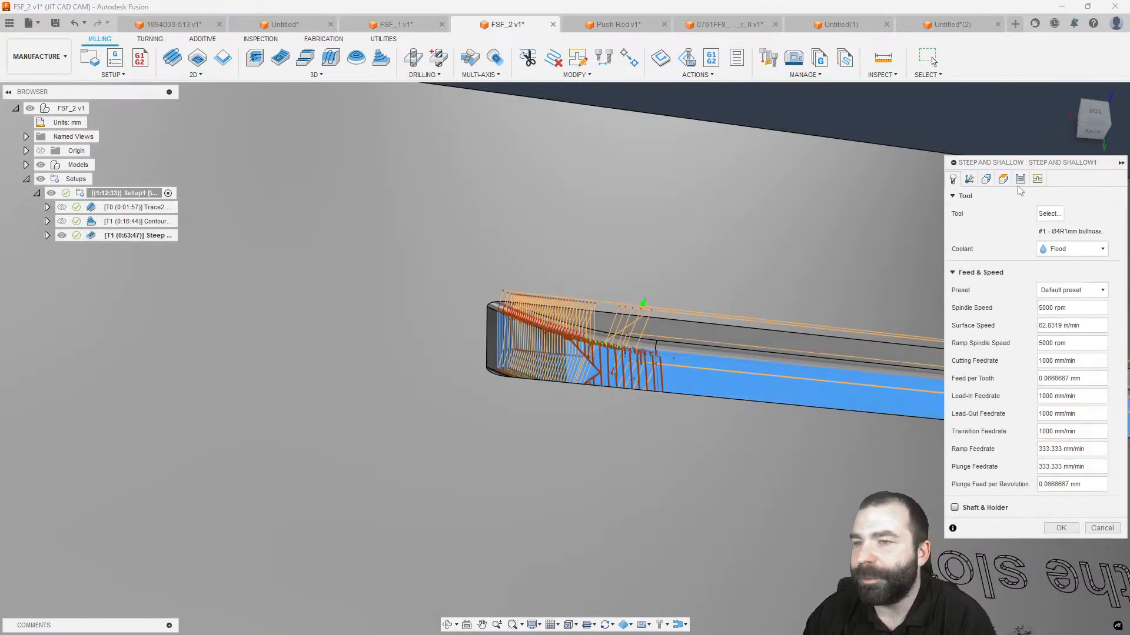
click(1020, 180)
click(1045, 248)
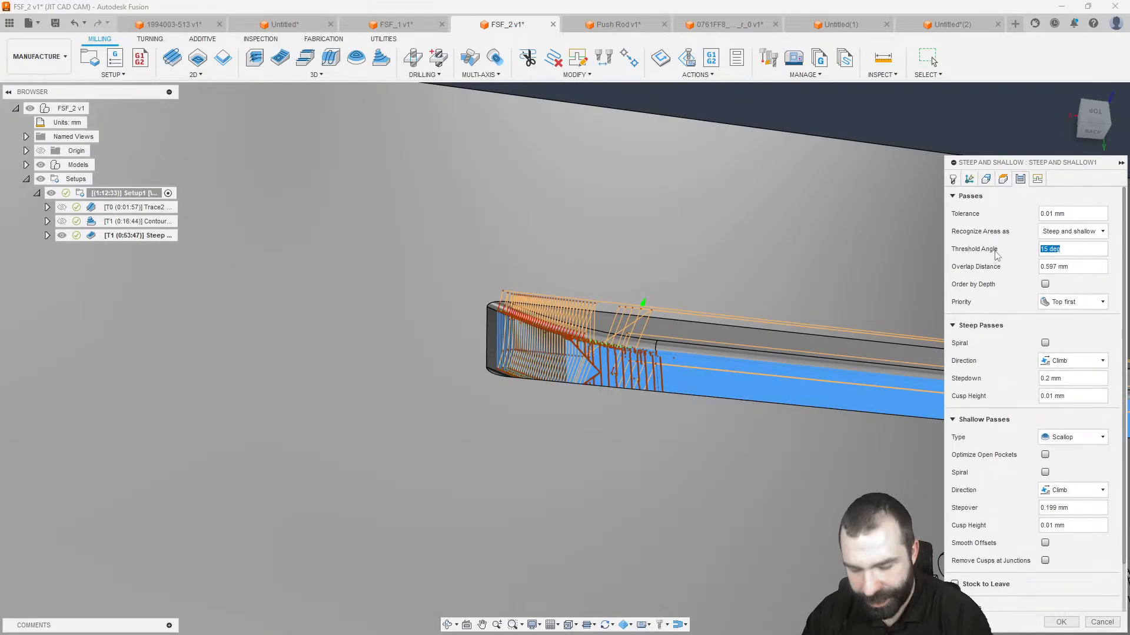
text(30)
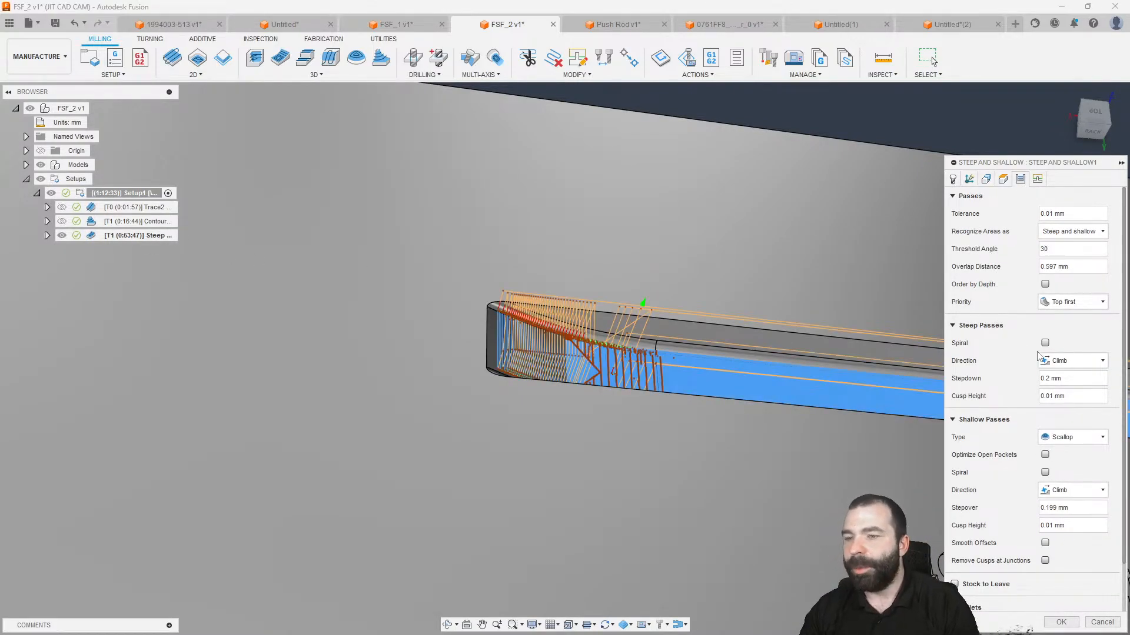
click(1068, 437)
click(1062, 464)
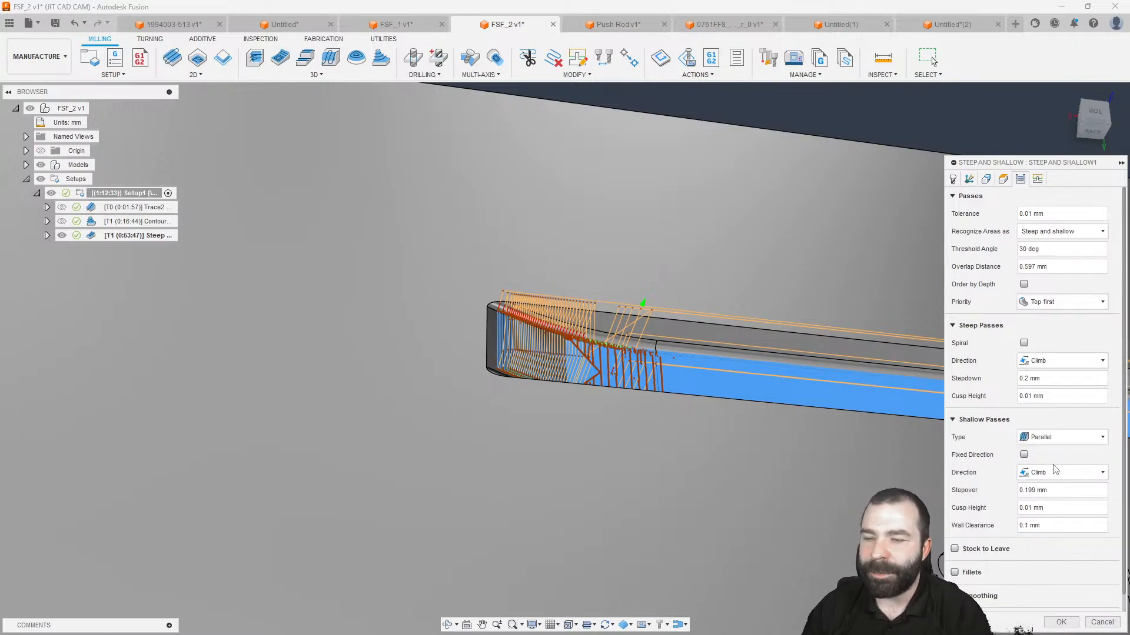
click(824, 356)
click(1061, 623)
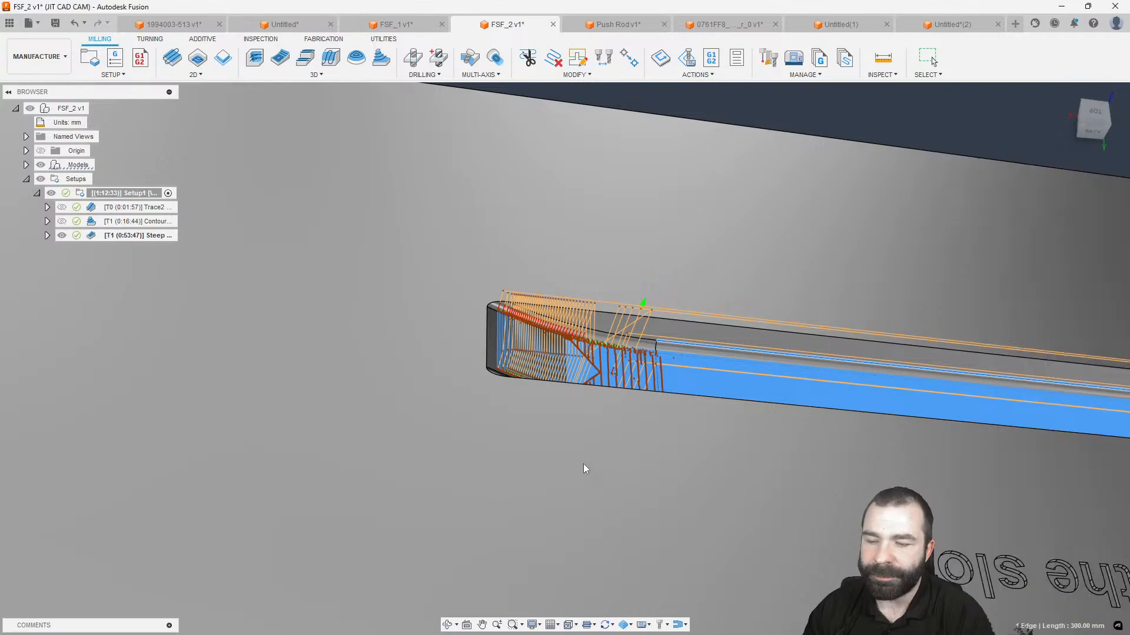
Hide the linking moves in the display of the regenerated Steep and Shallow toolpath.
scroll(532, 415, up, 2)
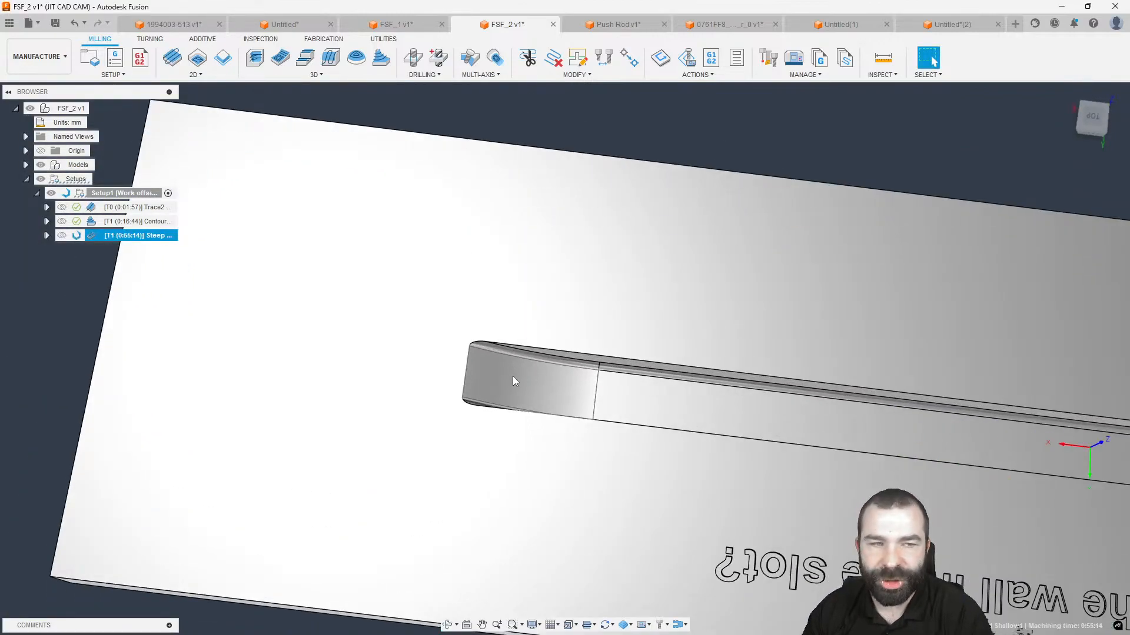
shift+middle_drag(515, 378, 553, 373)
scroll(553, 373, down, 2)
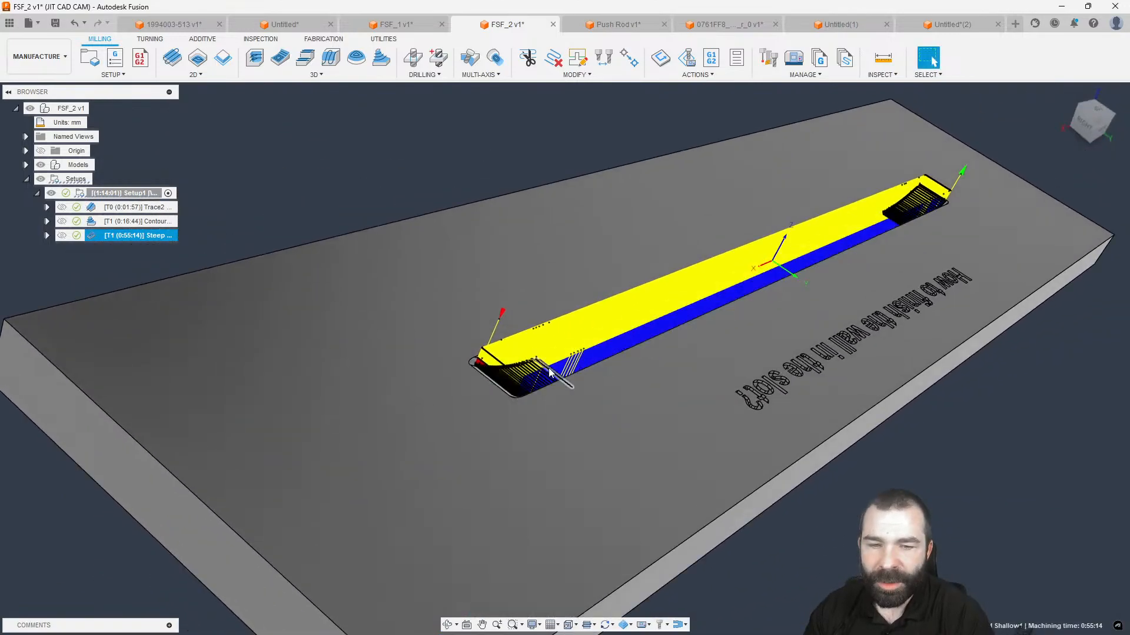
scroll(522, 381, up, 4)
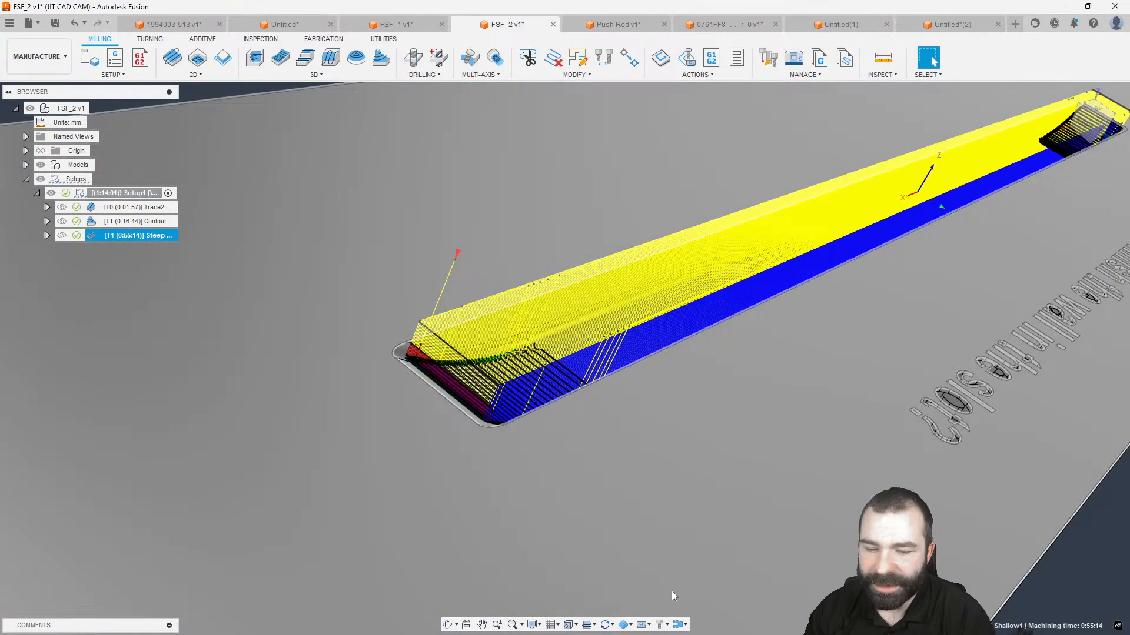
click(590, 625)
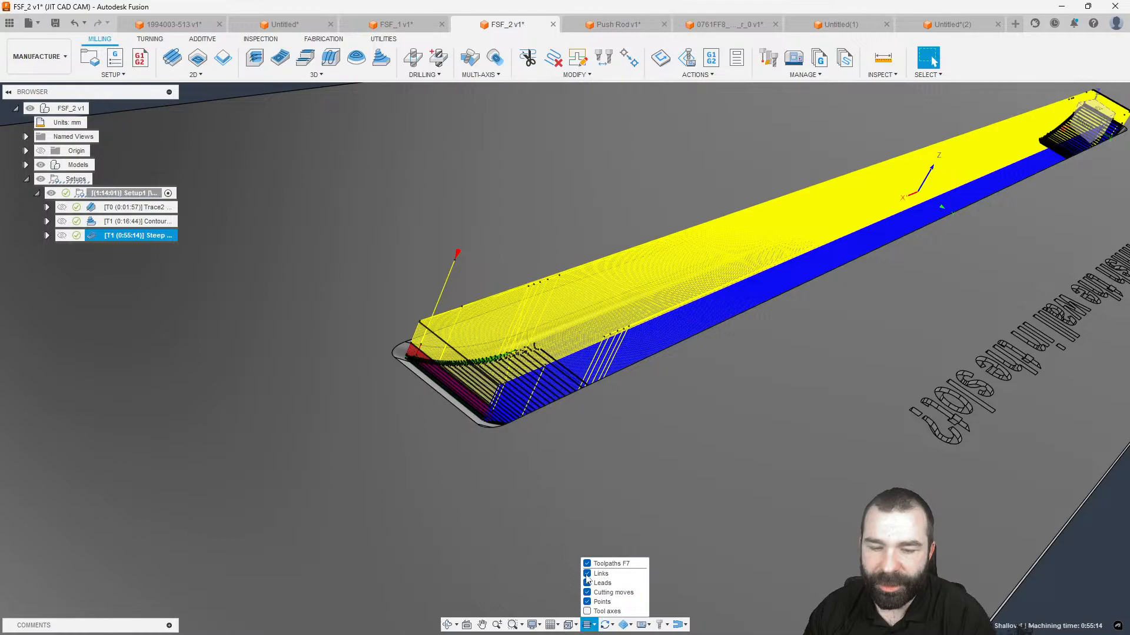
click(587, 576)
Hide the toolpath points and inspect the parallel passes on the curved end of the slot.
shift+middle_drag(511, 365, 503, 410)
scroll(505, 404, up, 2)
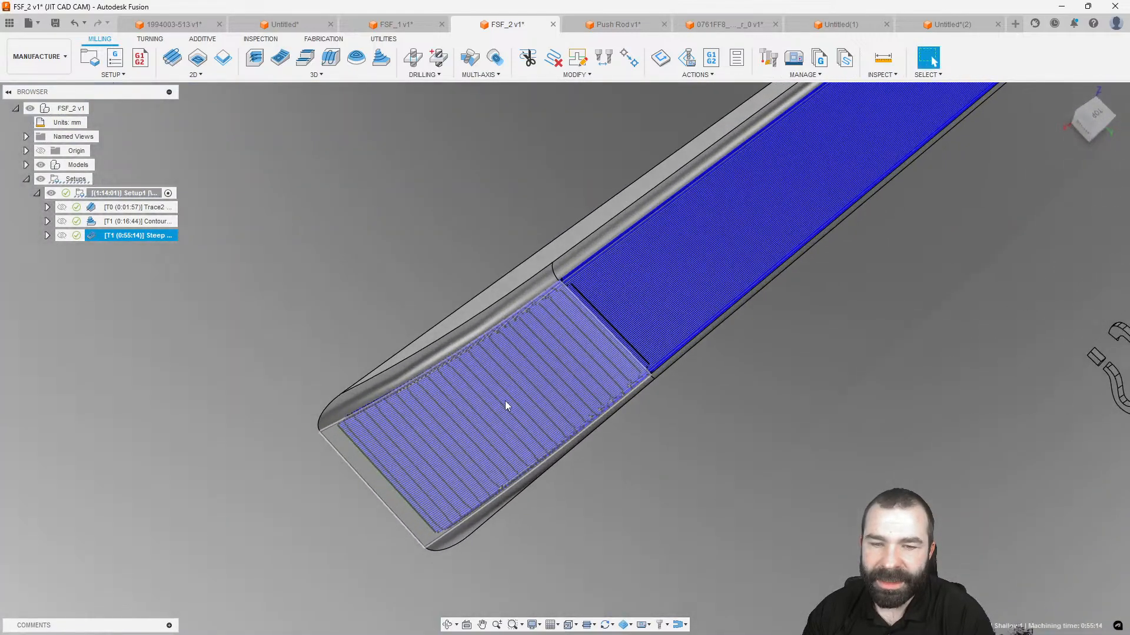
scroll(505, 403, up, 2)
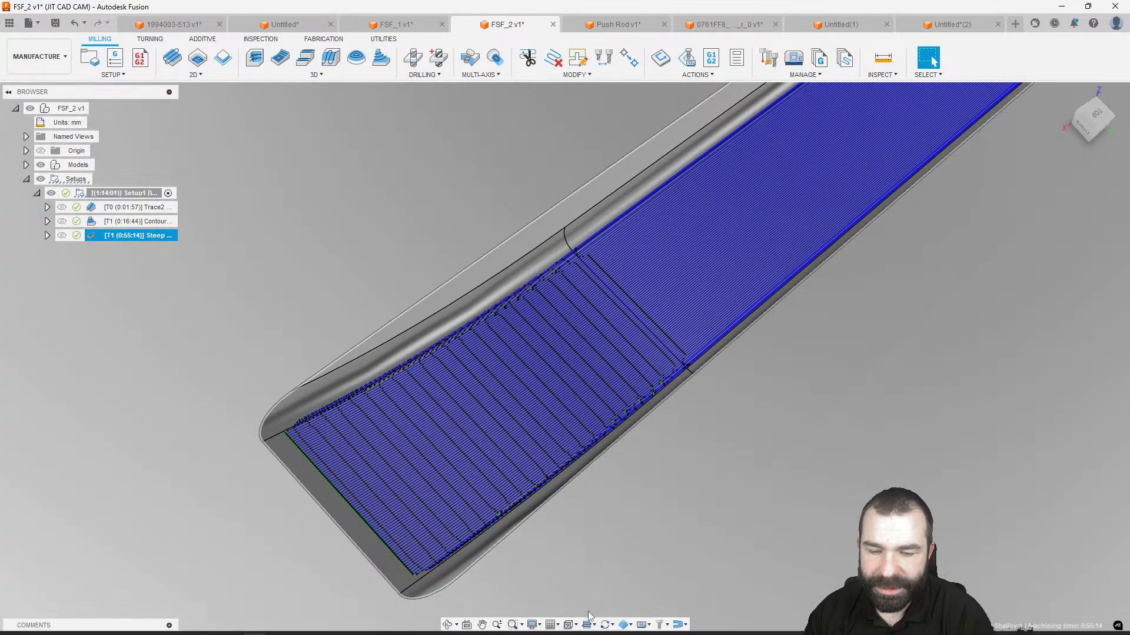
click(587, 624)
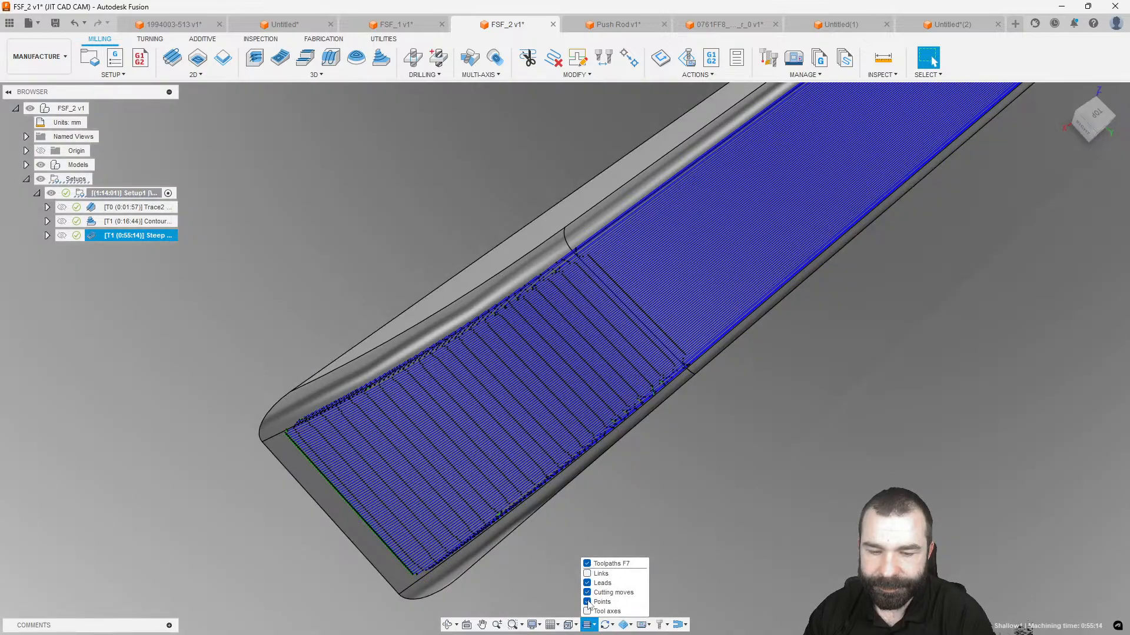
click(588, 602)
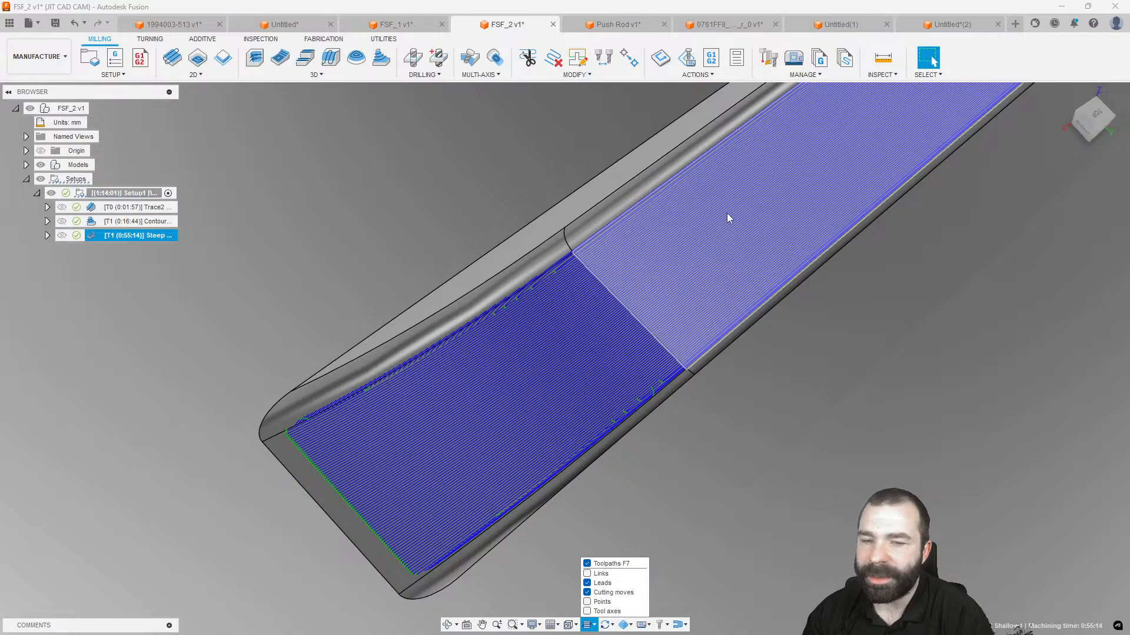
scroll(565, 266, up, 5)
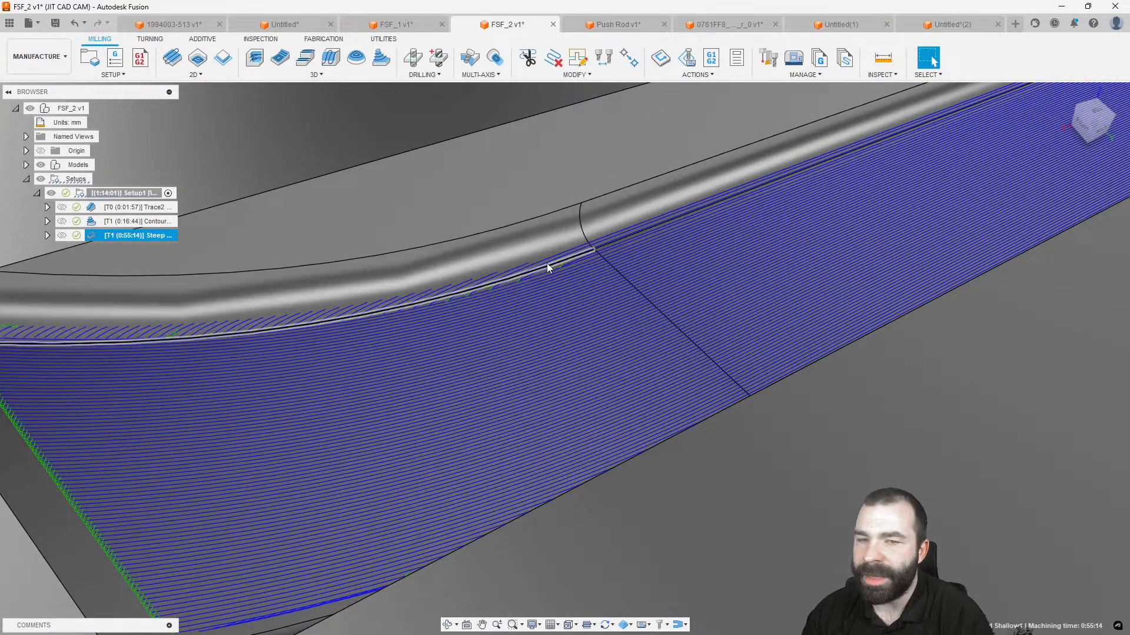
scroll(720, 330, down, 3)
Try the contact point boundary option on the Steep and Shallow operation and regenerate its toolpath.
double_click(99, 236)
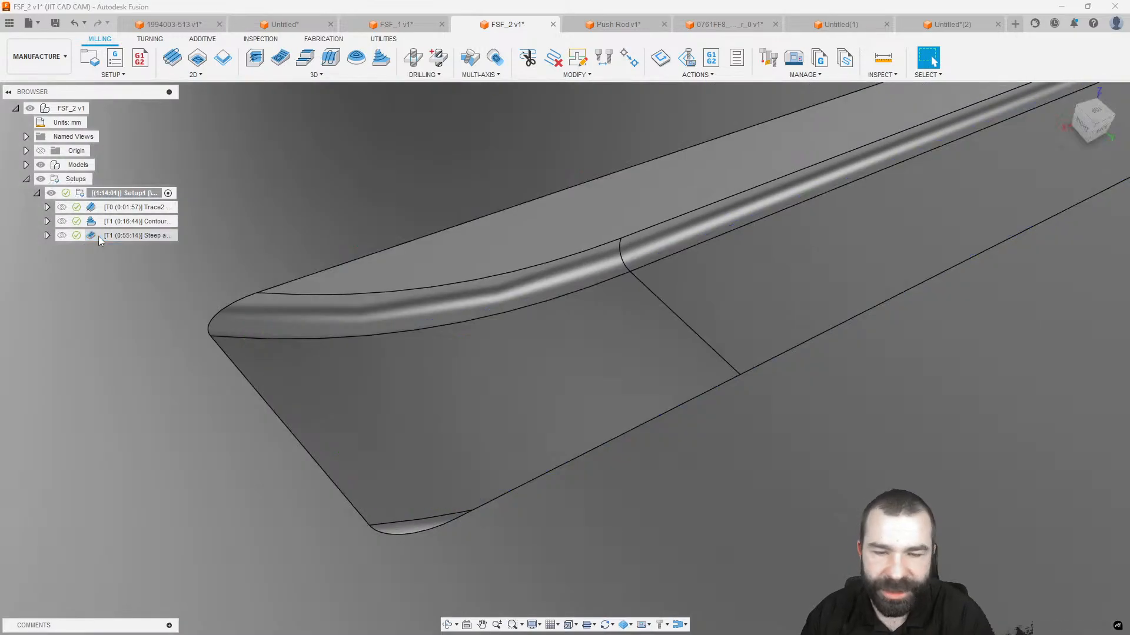
click(986, 180)
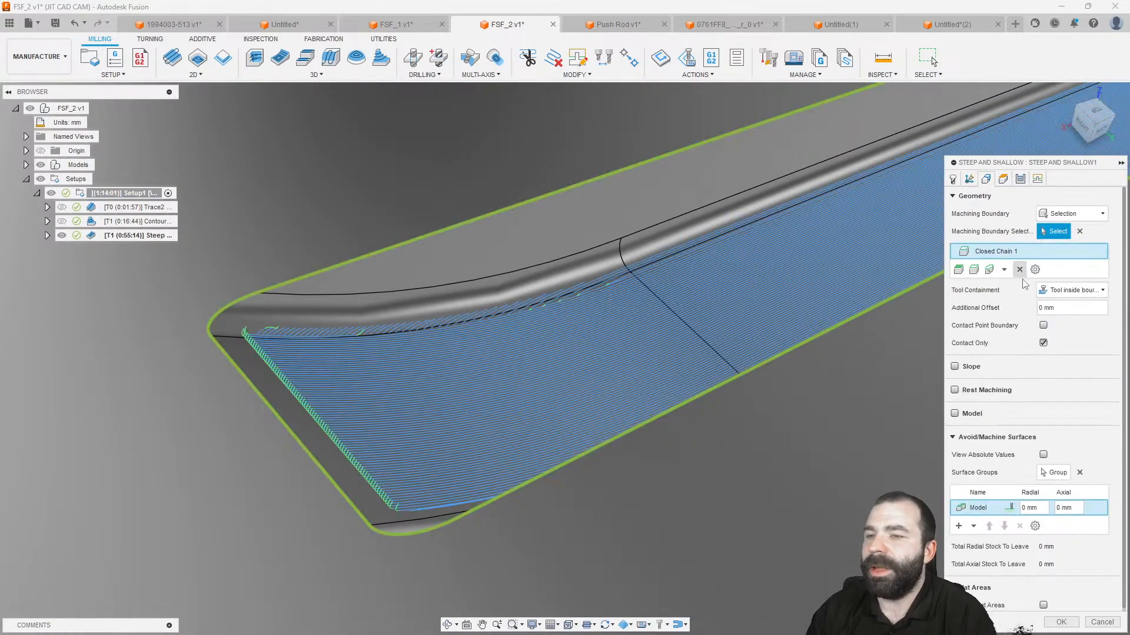
click(1045, 327)
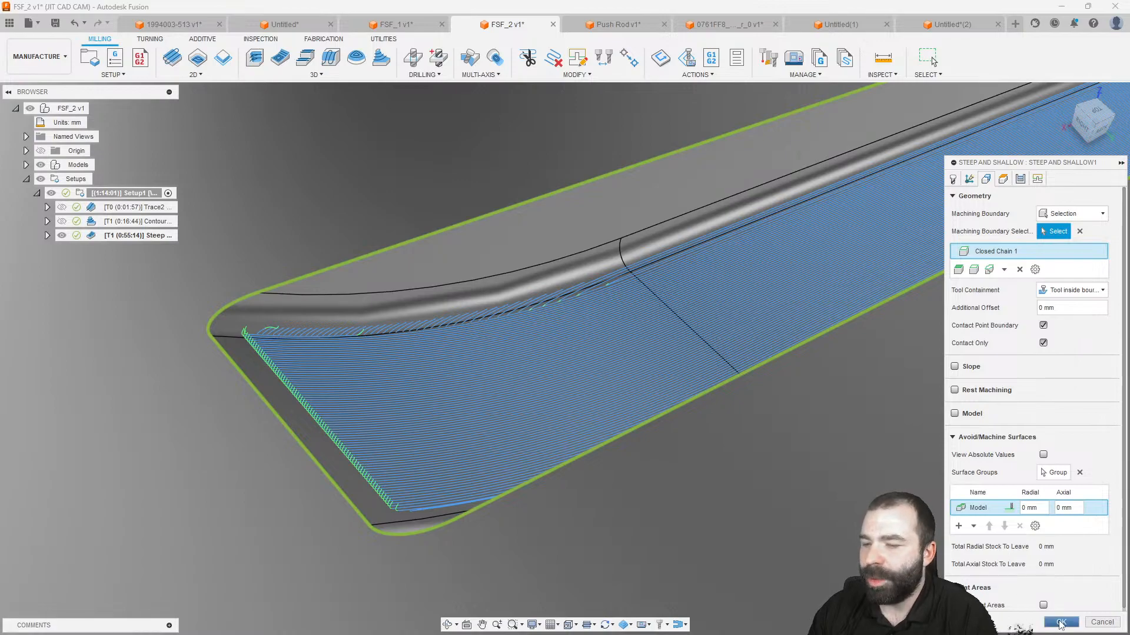
click(1063, 622)
scroll(547, 377, down, 3)
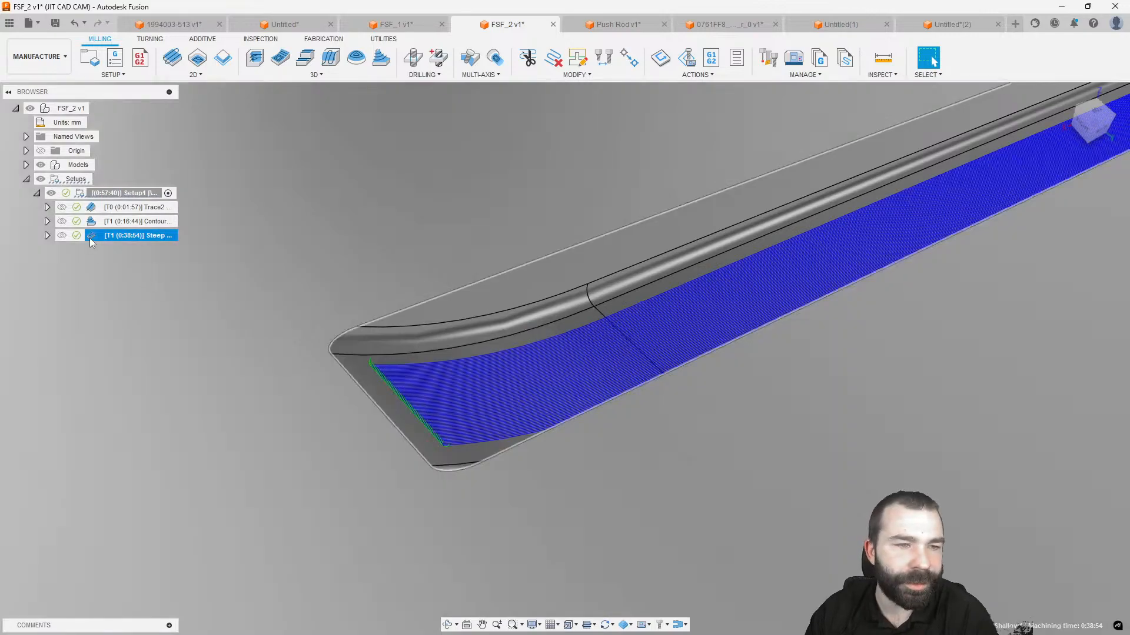
Try tool center on boundary as the Steep and Shallow tool containment and regenerate the toolpath.
double_click(90, 237)
click(974, 177)
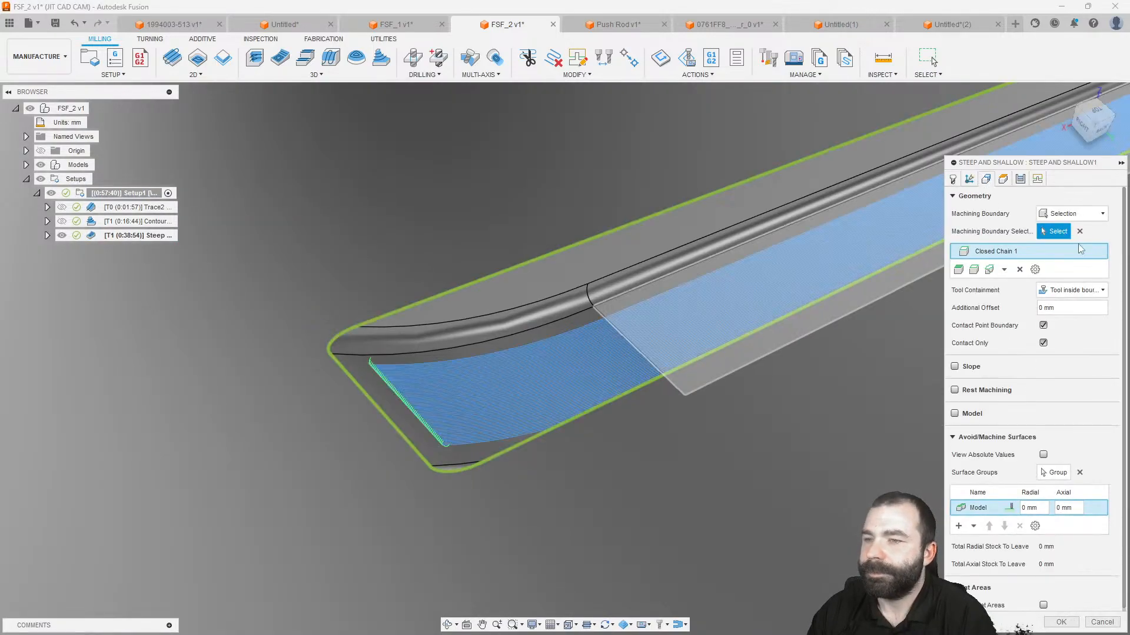
click(1071, 290)
click(1065, 307)
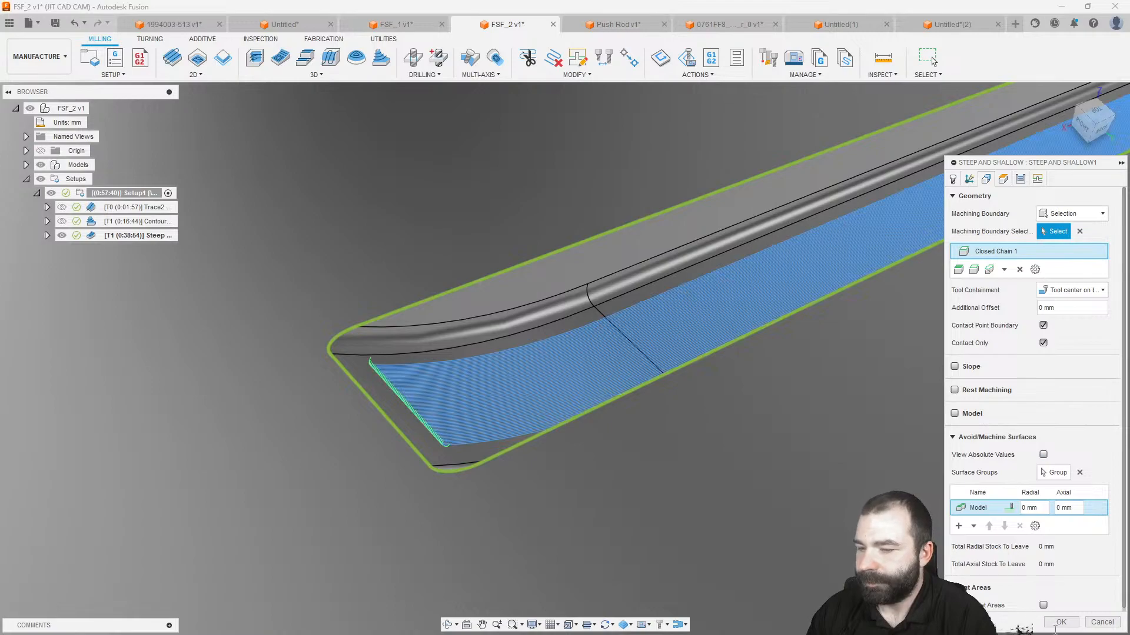
click(1061, 623)
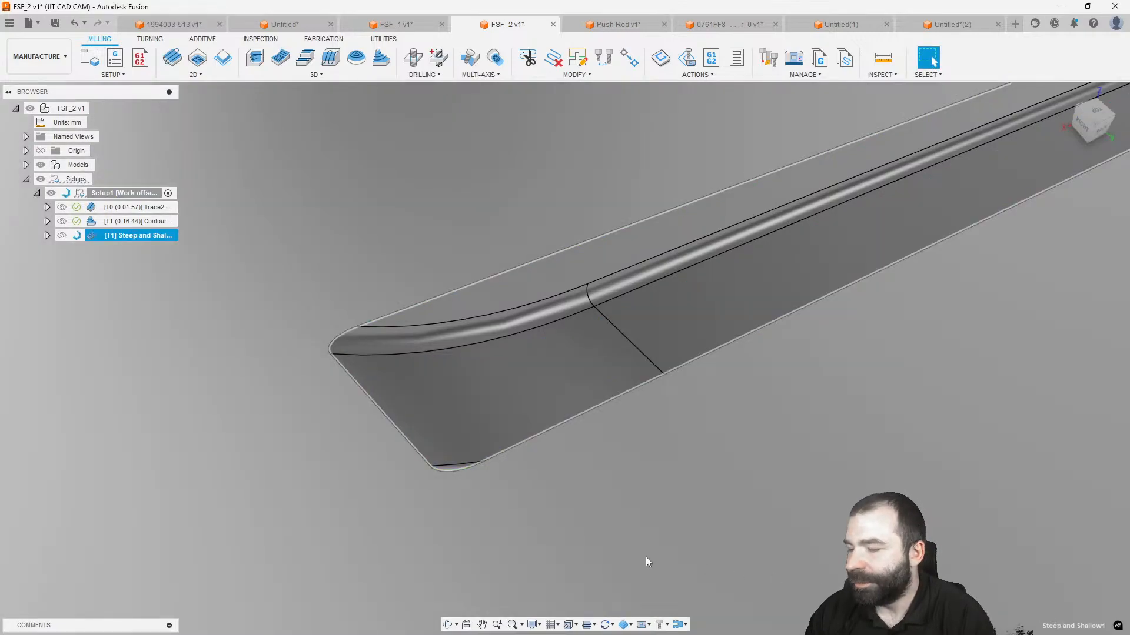
scroll(424, 487, down, 2)
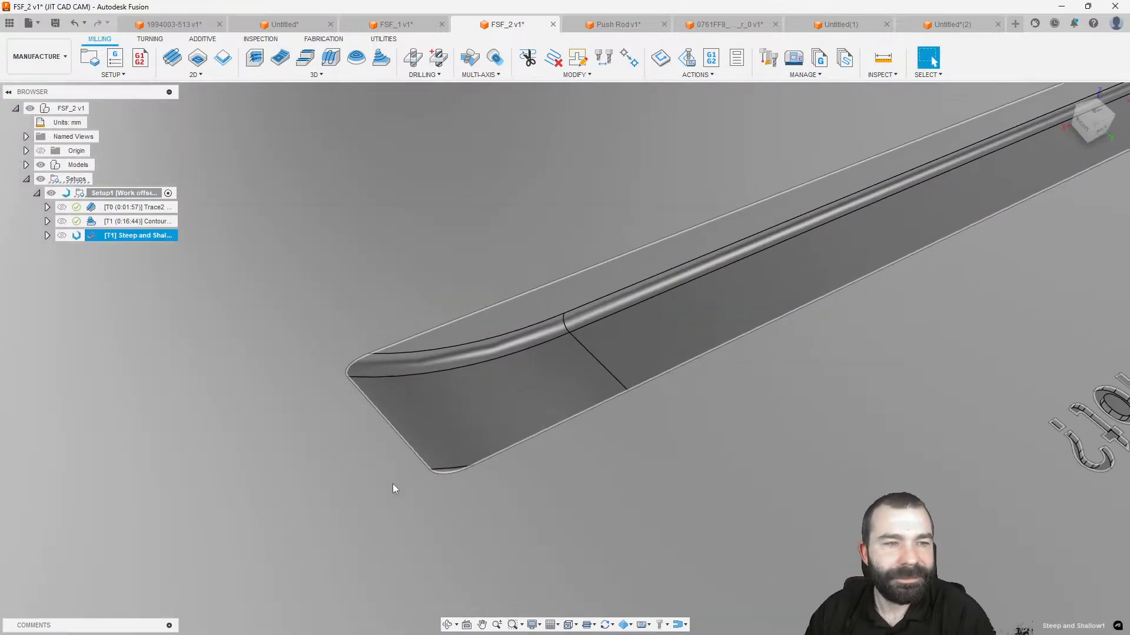
scroll(378, 480, down, 5)
shift+middle_drag(383, 481, 377, 478)
Disable Contact Point Boundary and Contact Only for the Steep and Shallow operation, regenerate it and inspect the slot end.
double_click(93, 237)
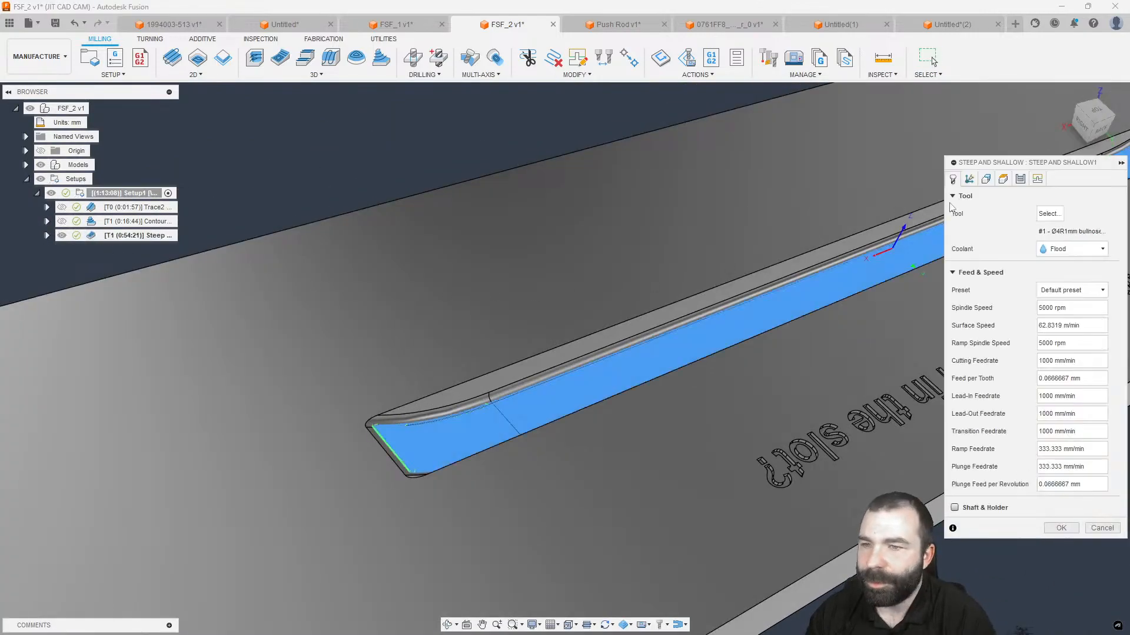
click(985, 179)
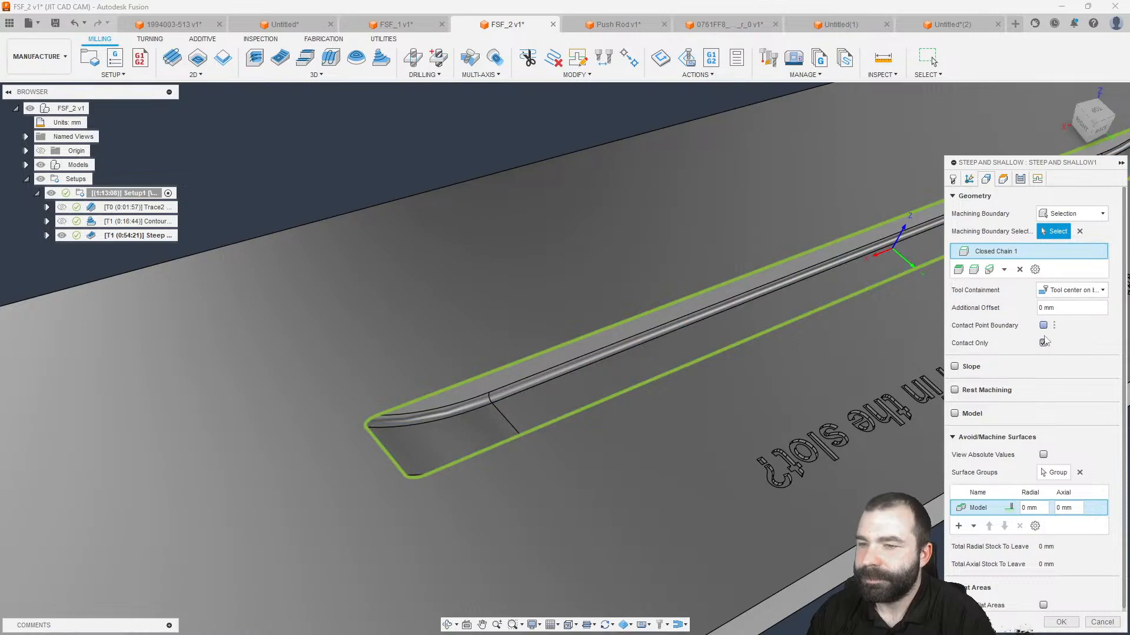
click(1044, 342)
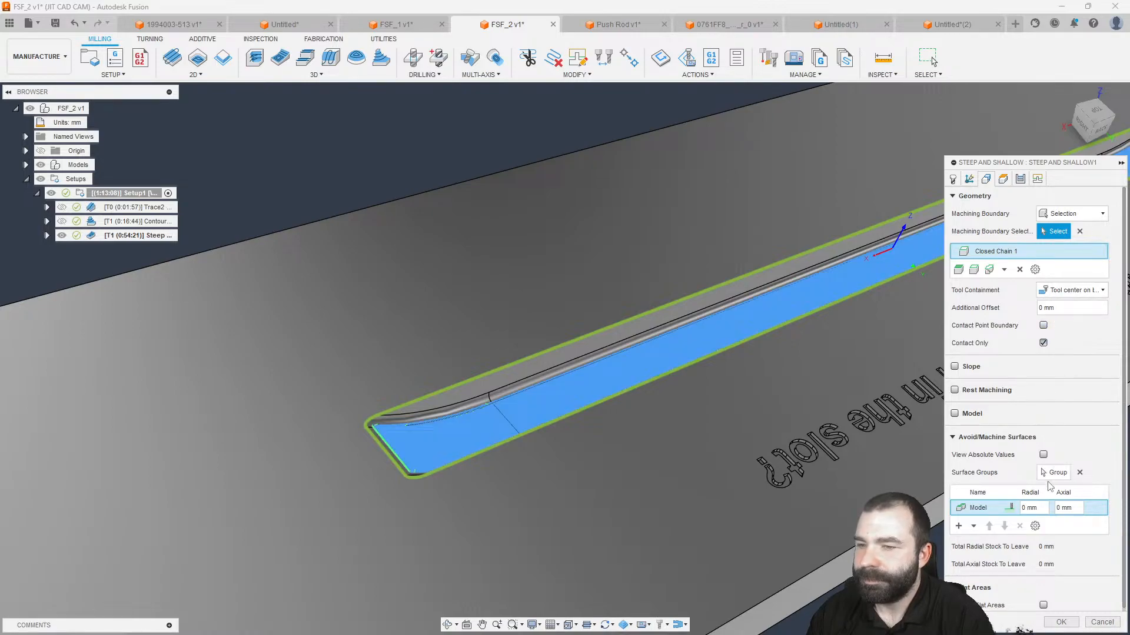
click(1044, 343)
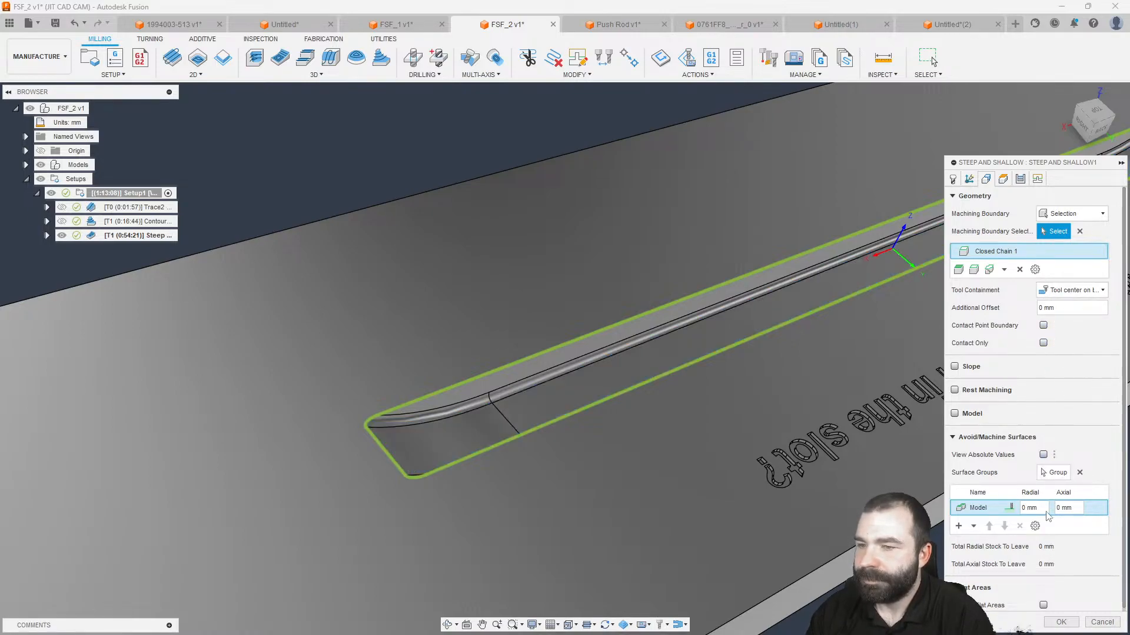
click(1061, 622)
shift+middle_drag(601, 370, 510, 347)
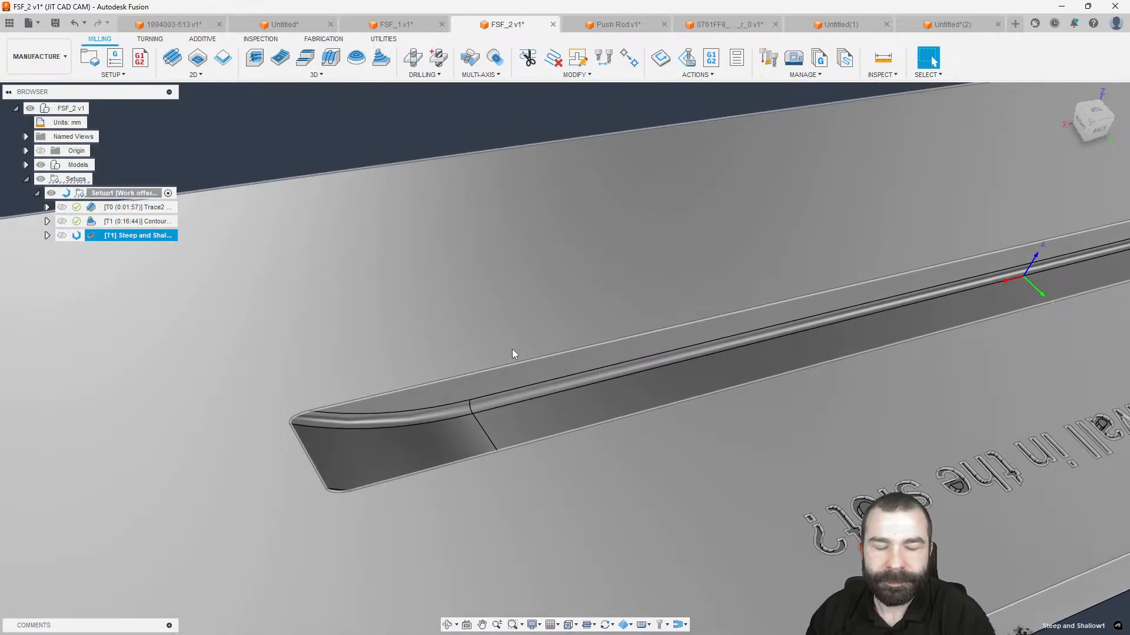
shift+middle_drag(520, 347, 394, 412)
shift+middle_drag(470, 396, 353, 365)
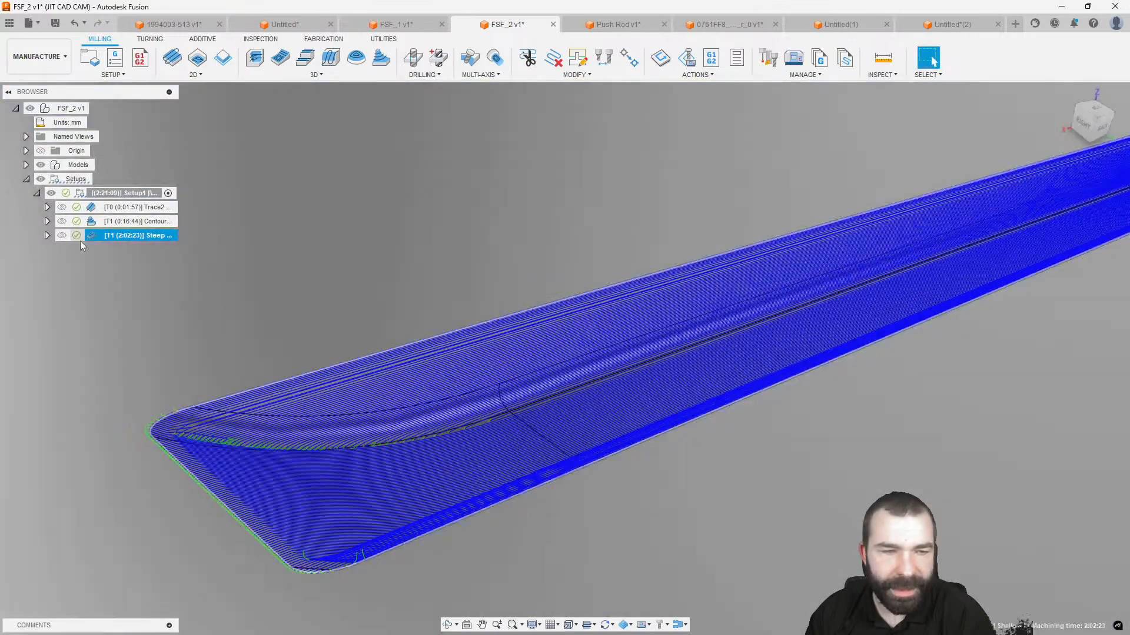
Set the tool containment to tool inside boundary and the steep stepdown to 1 mm, and regenerate the Steep and Shallow toolpath.
double_click(94, 235)
click(970, 179)
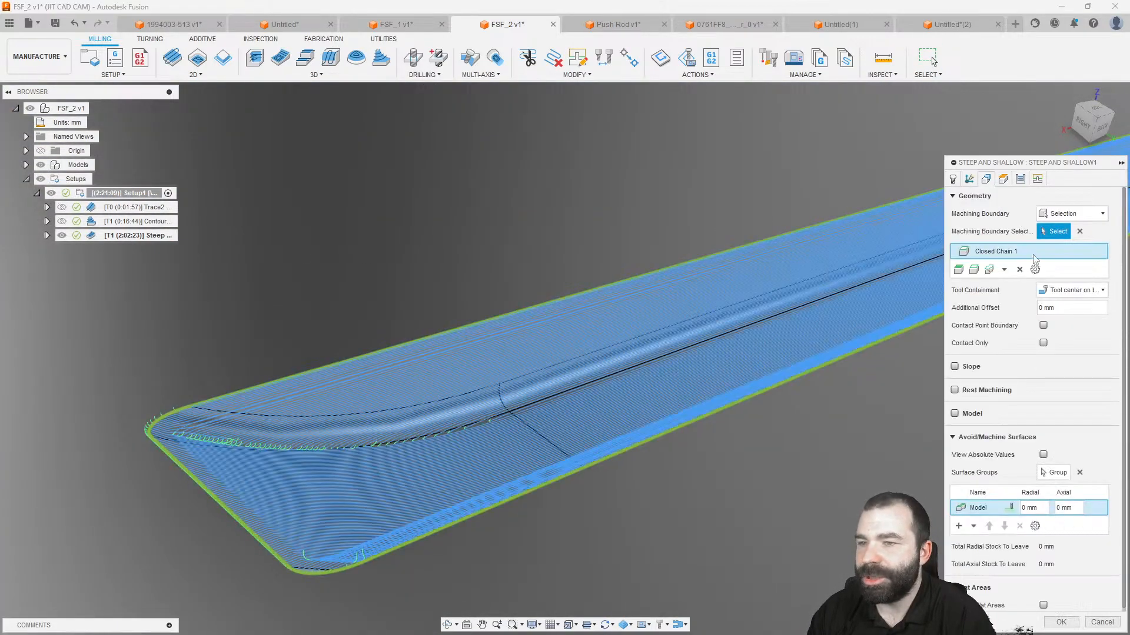
click(1065, 290)
click(1071, 306)
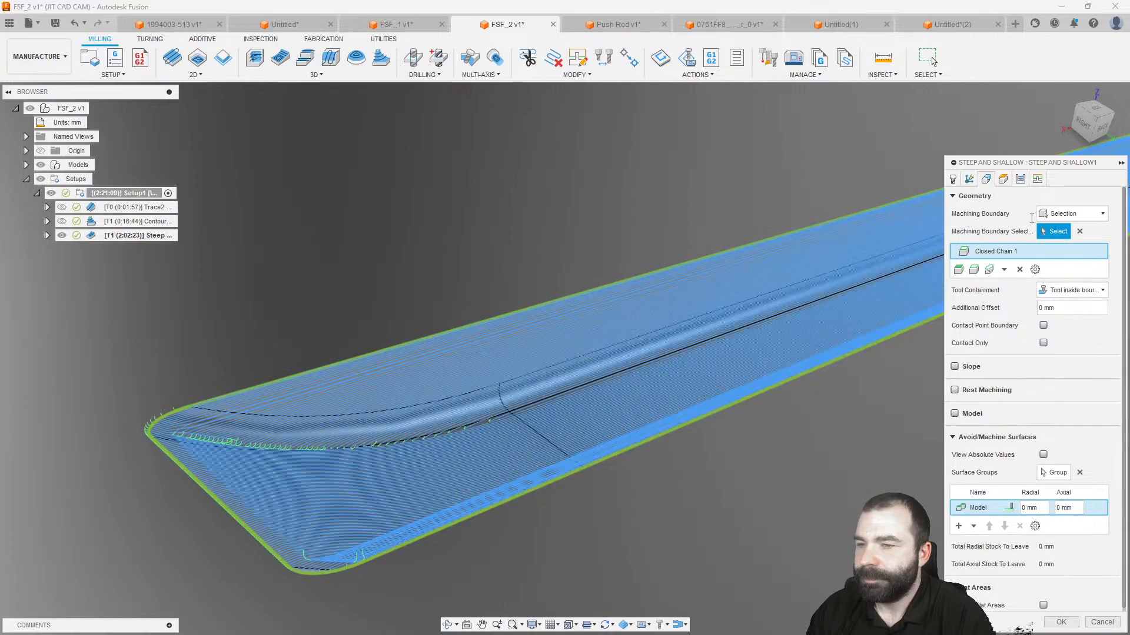
click(1021, 179)
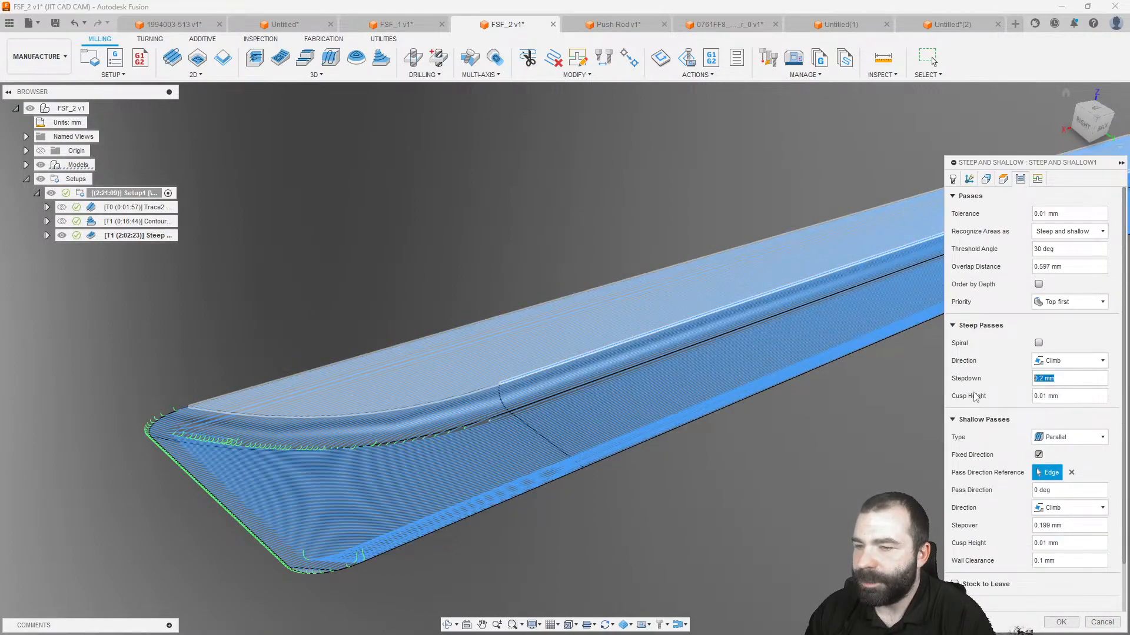
text(1)
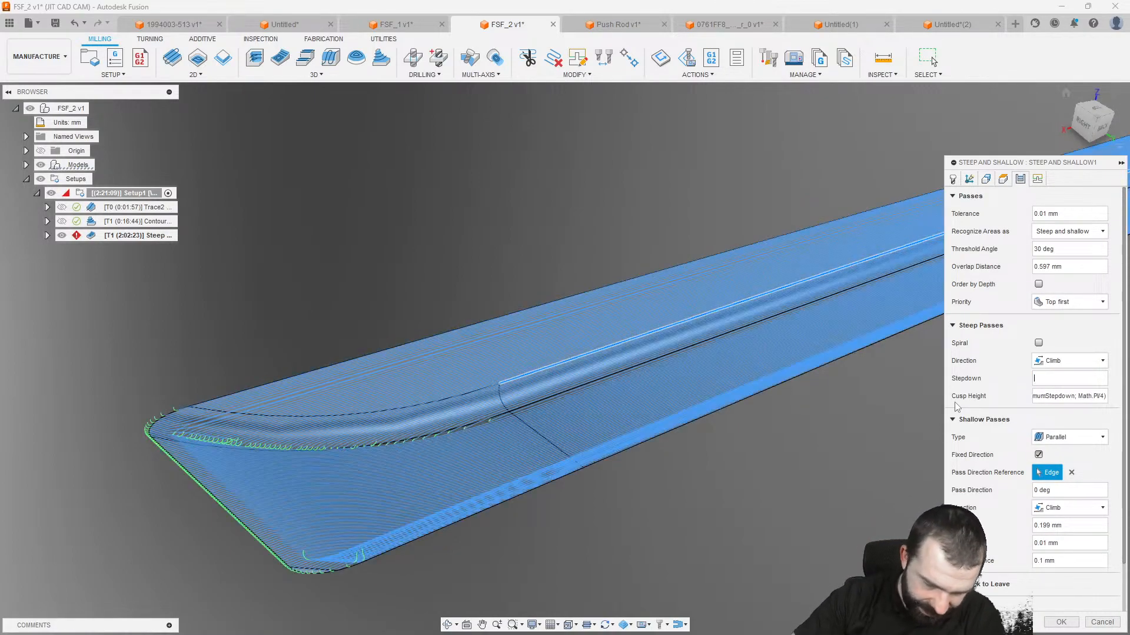
key(Return)
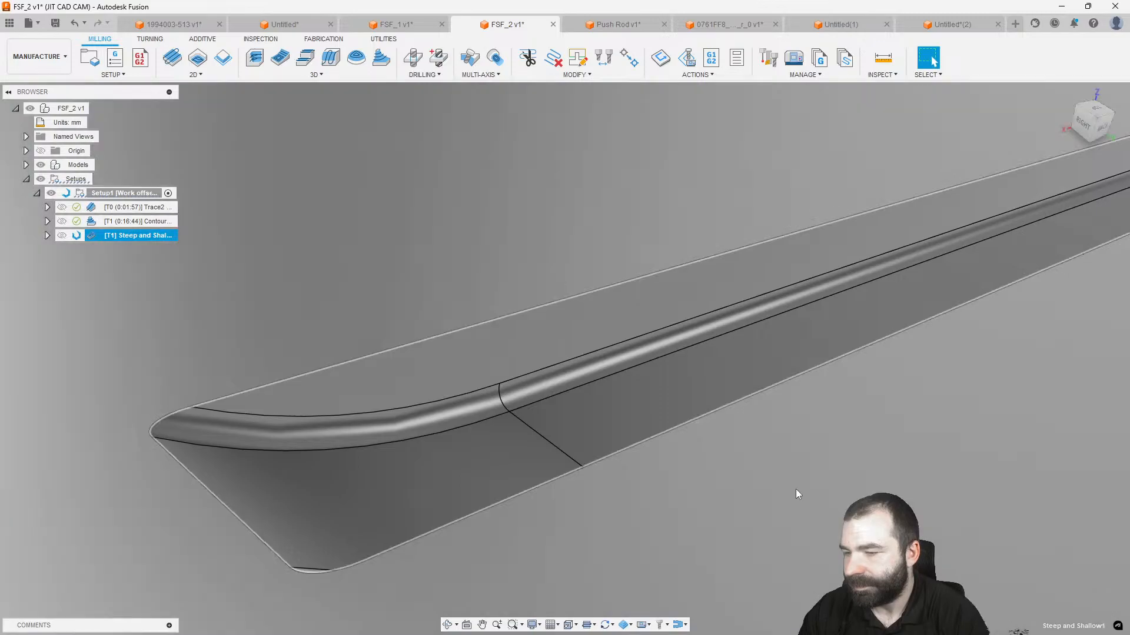
scroll(553, 441, down, 3)
scroll(563, 451, down, 2)
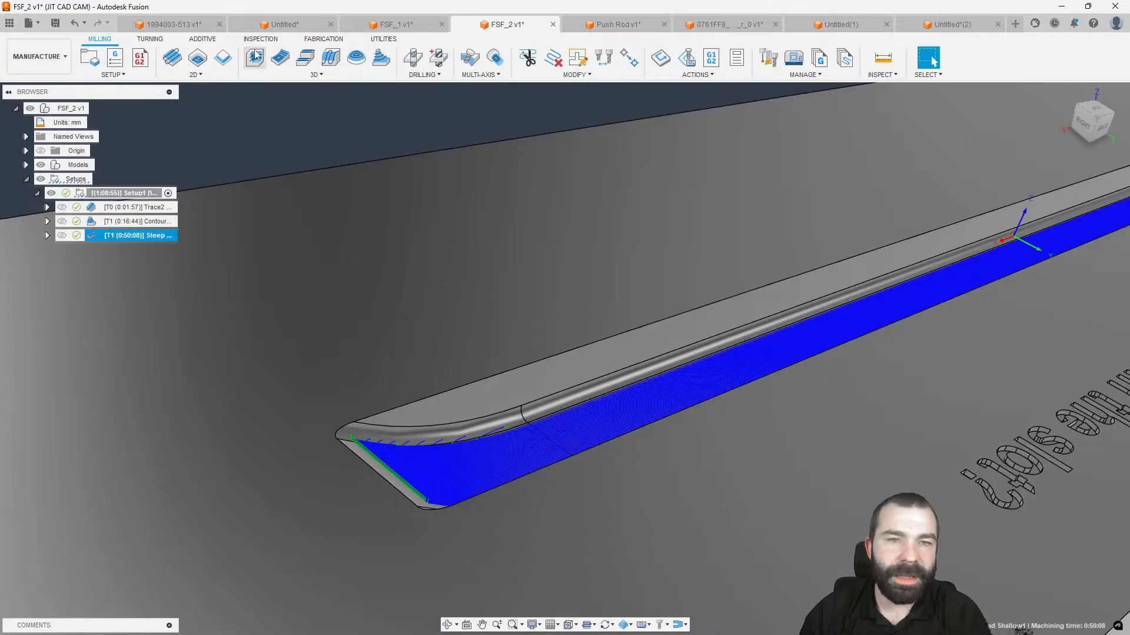
Create a new blank design document.
click(1011, 26)
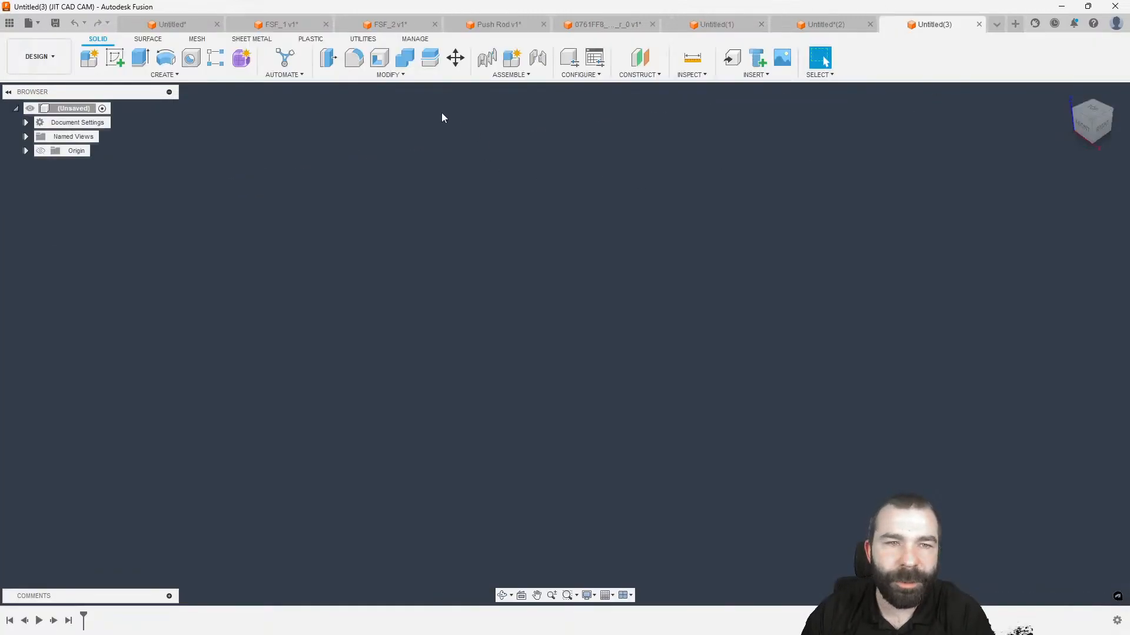
Add a unitless user parameter named NUMBEROFSIDE with the expression 6.
click(388, 75)
click(365, 348)
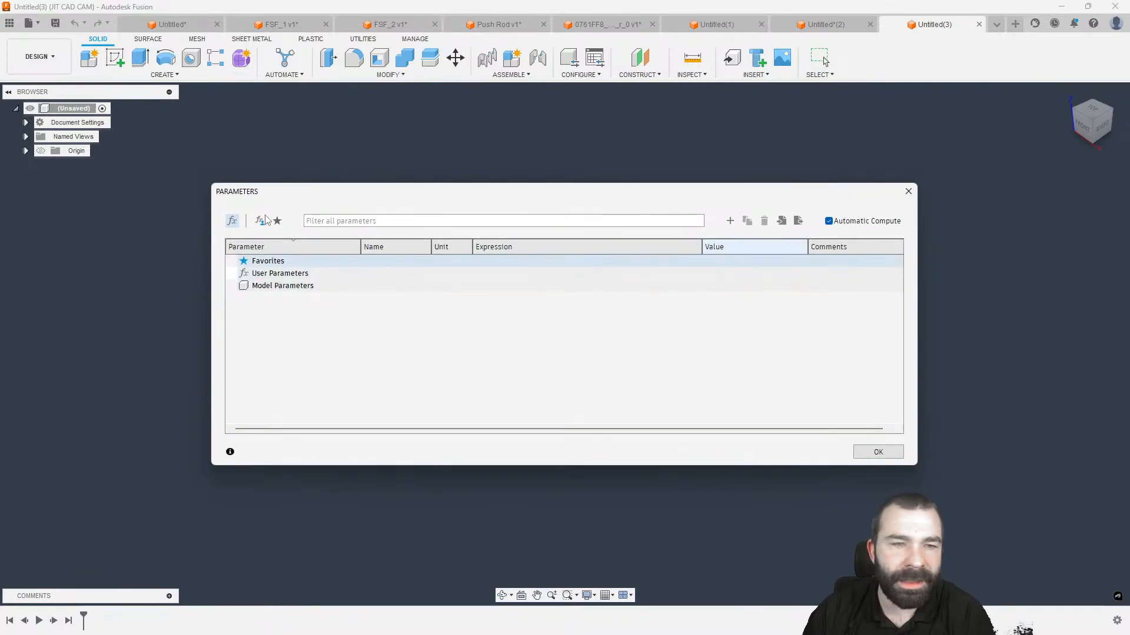
click(730, 221)
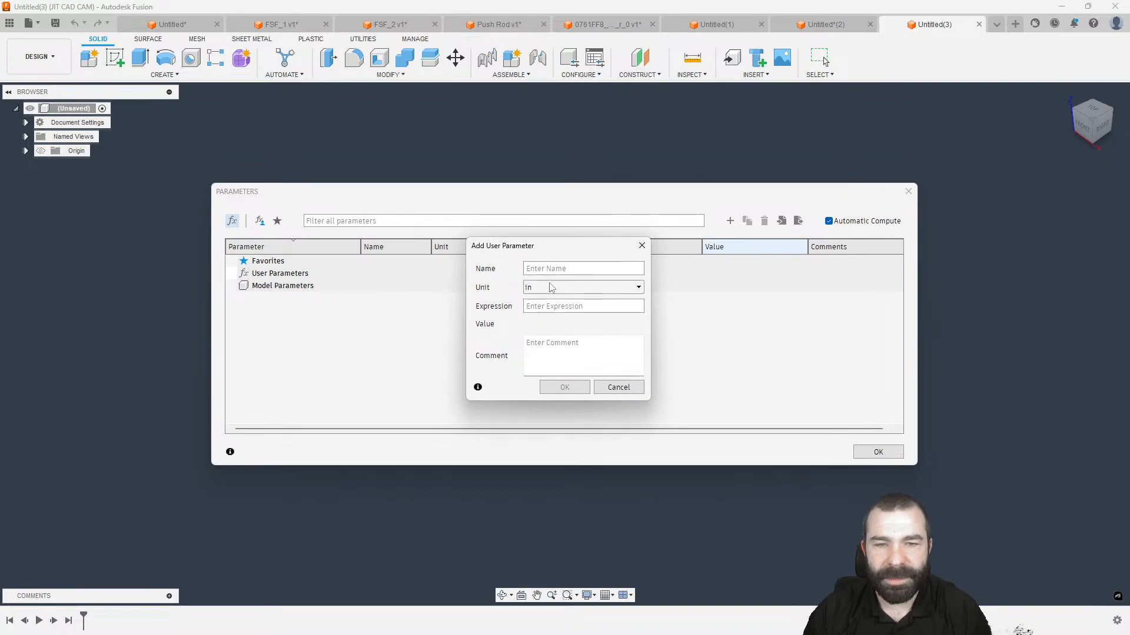
text(NUMBEROFSIDE)
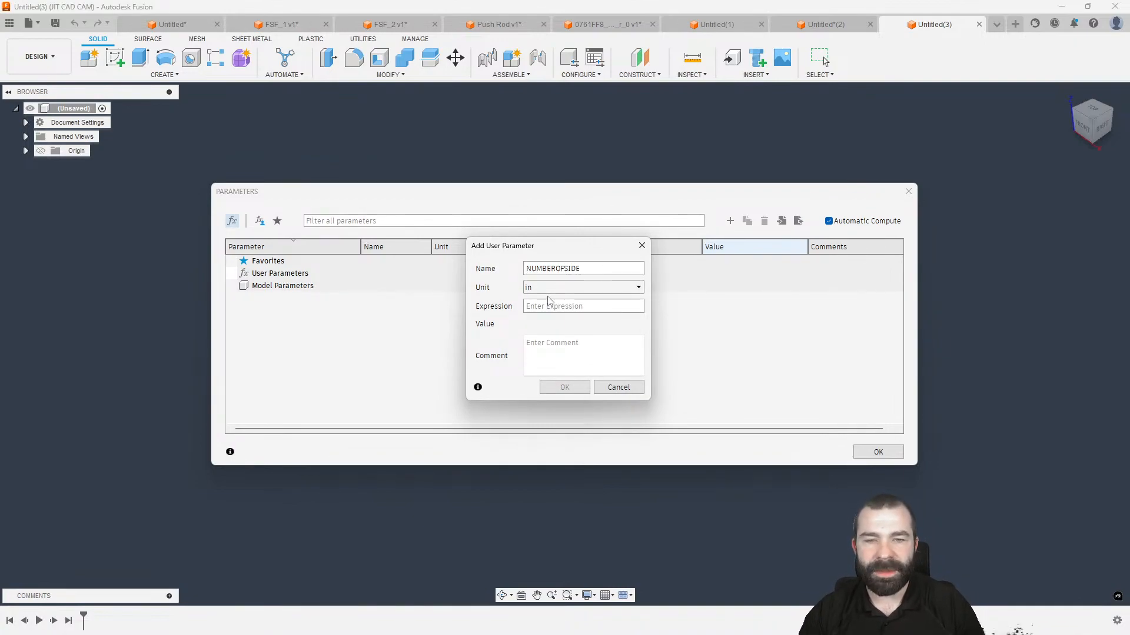
click(552, 288)
click(556, 300)
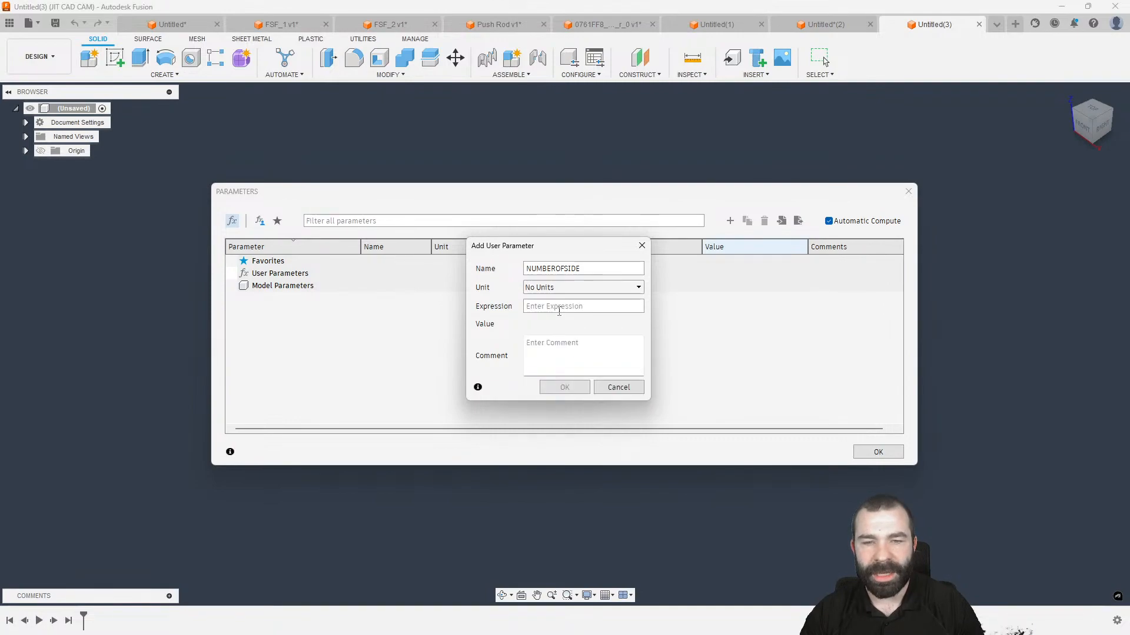
text(6)
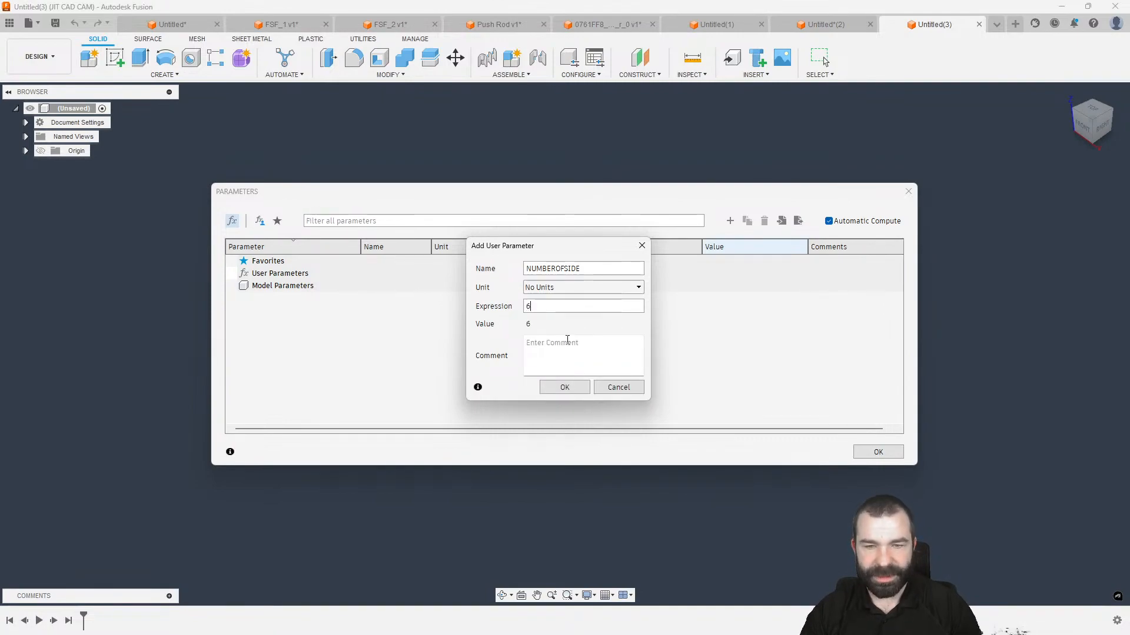
key(Tab)
click(566, 387)
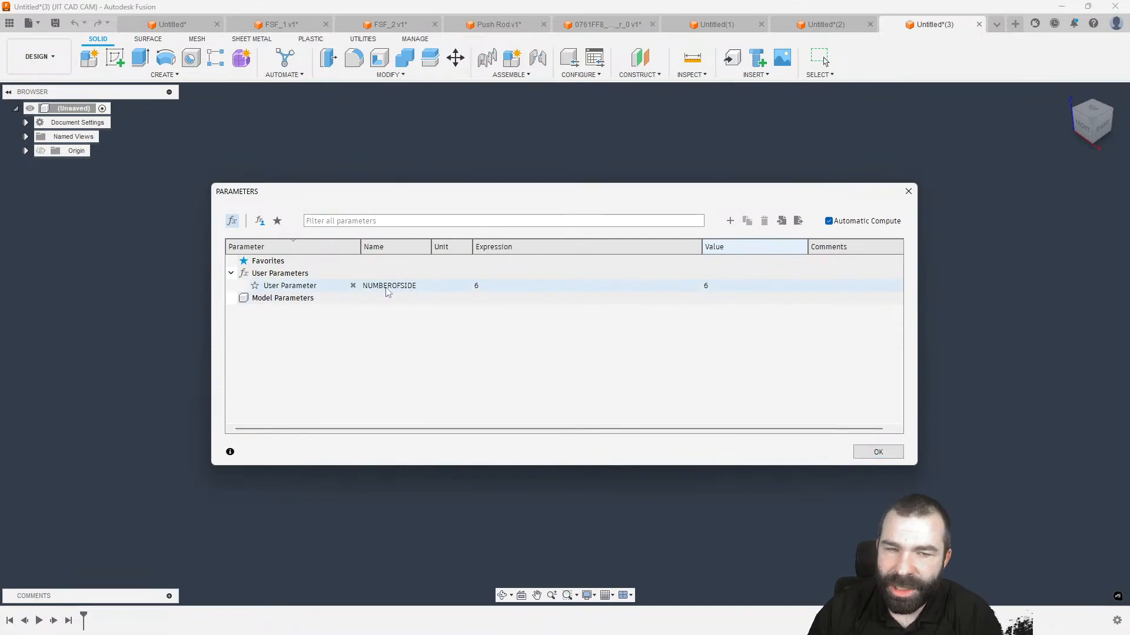
click(883, 453)
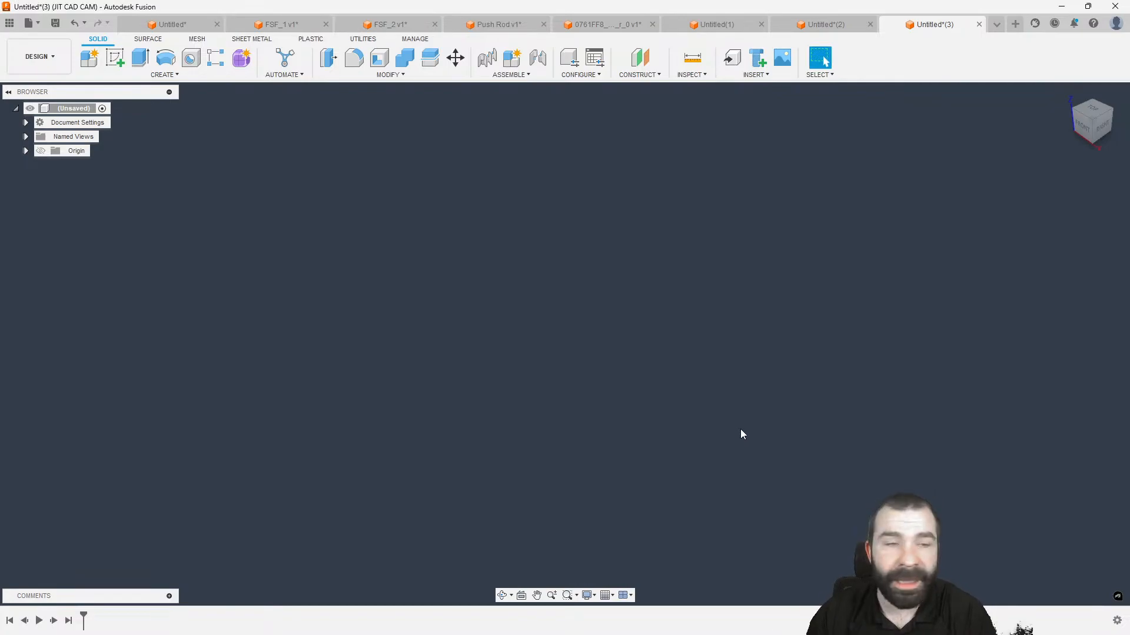
Start a sketch on the front plane and draw a six-sided circumscribed polygon centred on the origin, with sides about 1.47 in long.
click(585, 333)
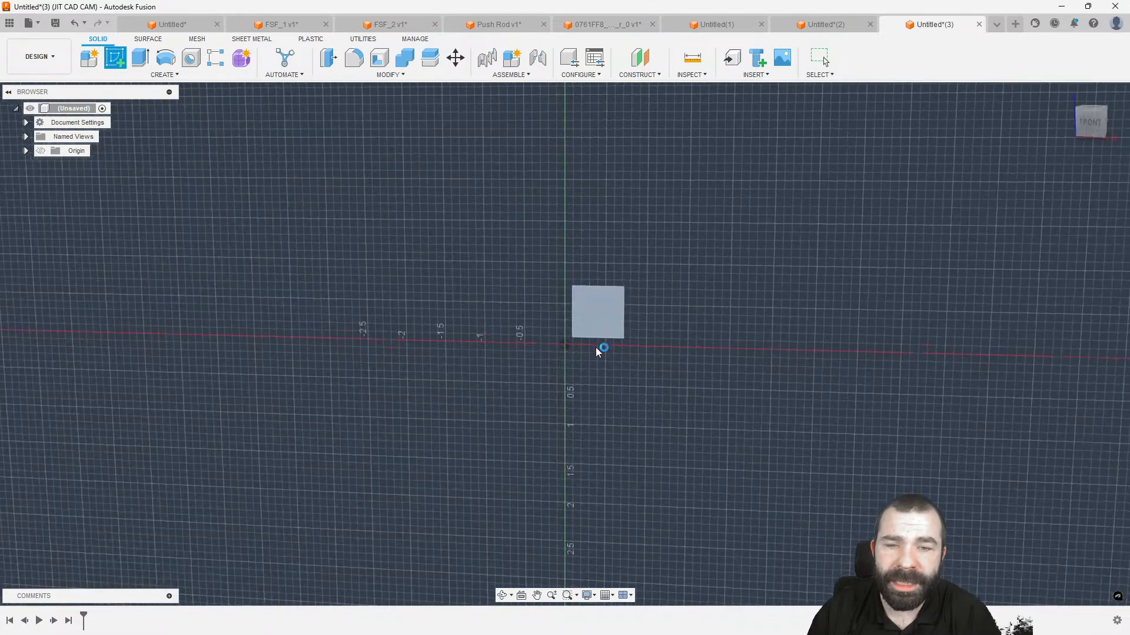
click(151, 75)
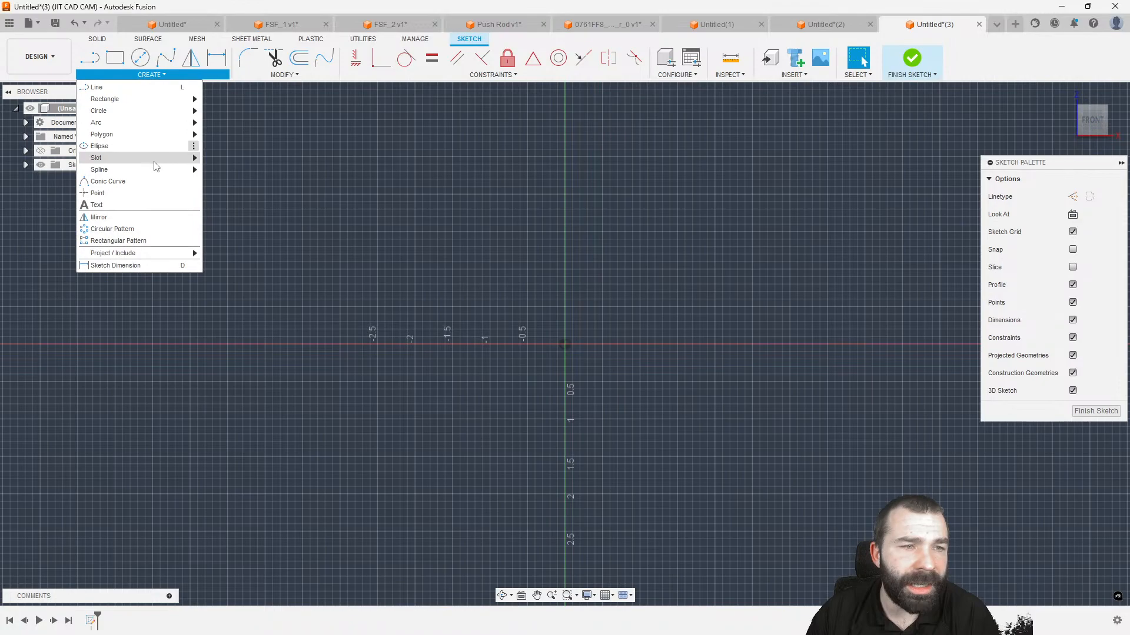
mouse_move(162, 139)
click(244, 146)
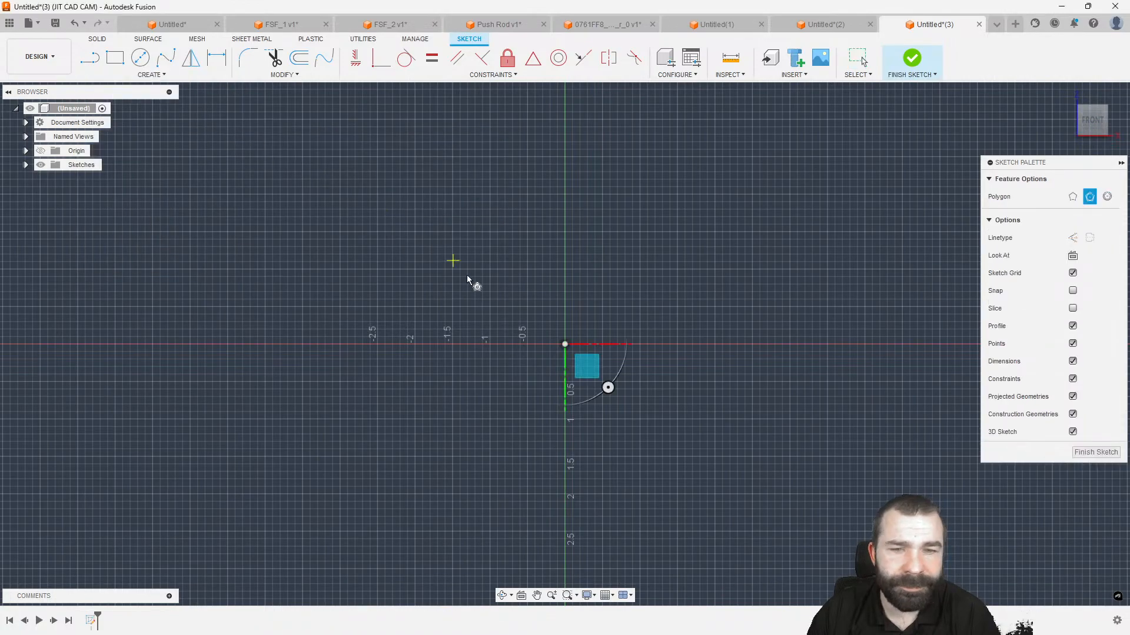
click(565, 344)
click(567, 246)
key(Escape)
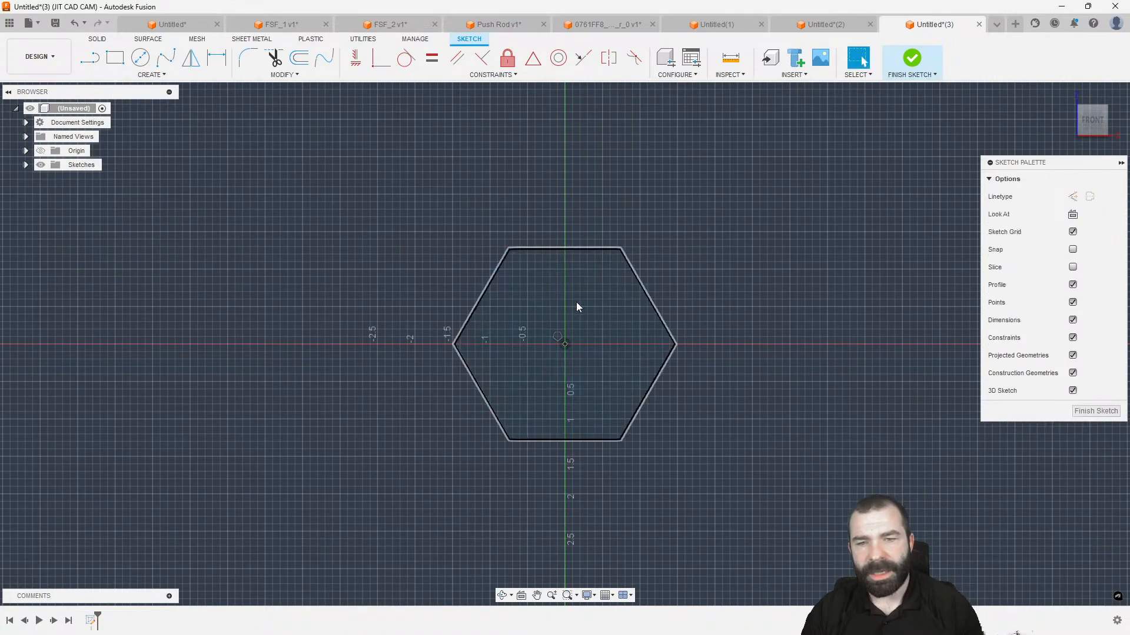
Dimension the distance between the hexagon's upper and lower horizontal sides as 2 in.
key(f)
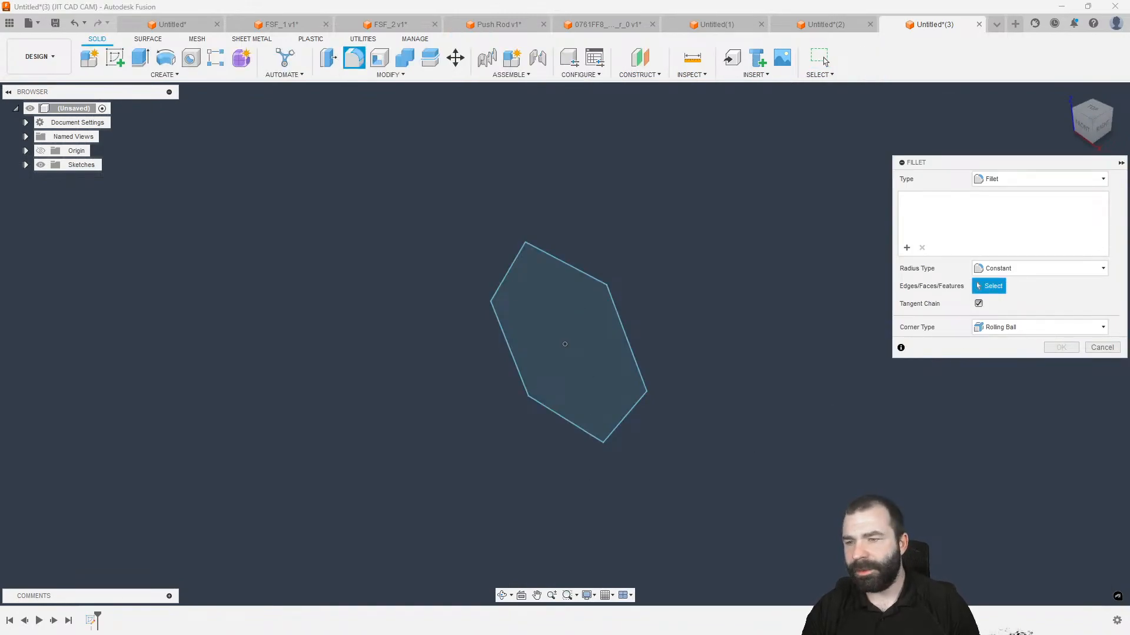
click(1096, 346)
key(d)
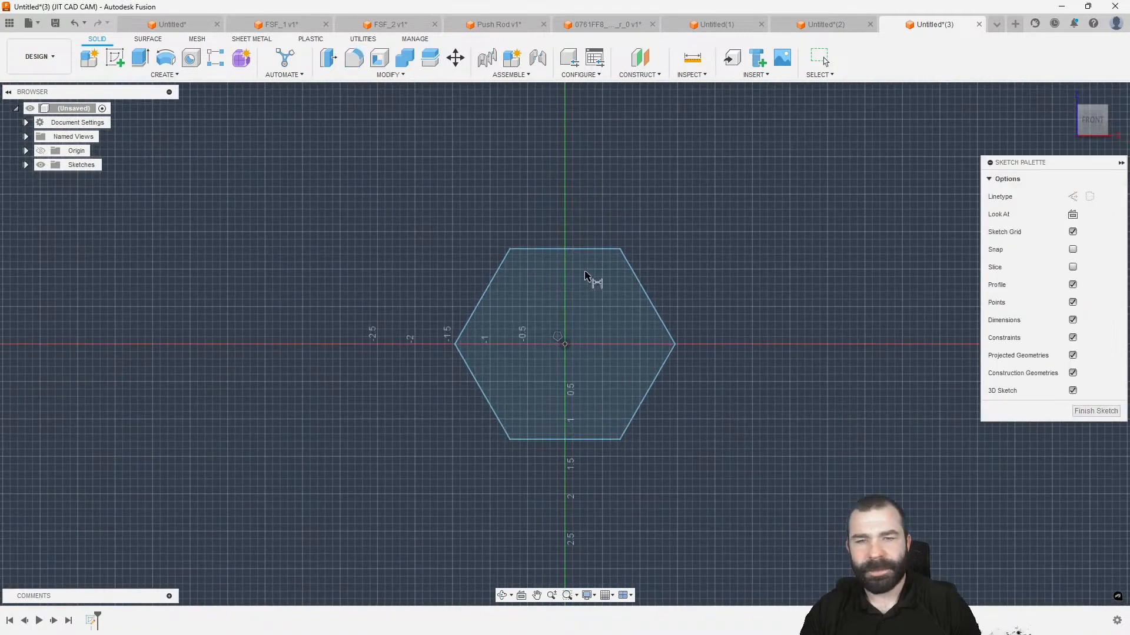
click(586, 254)
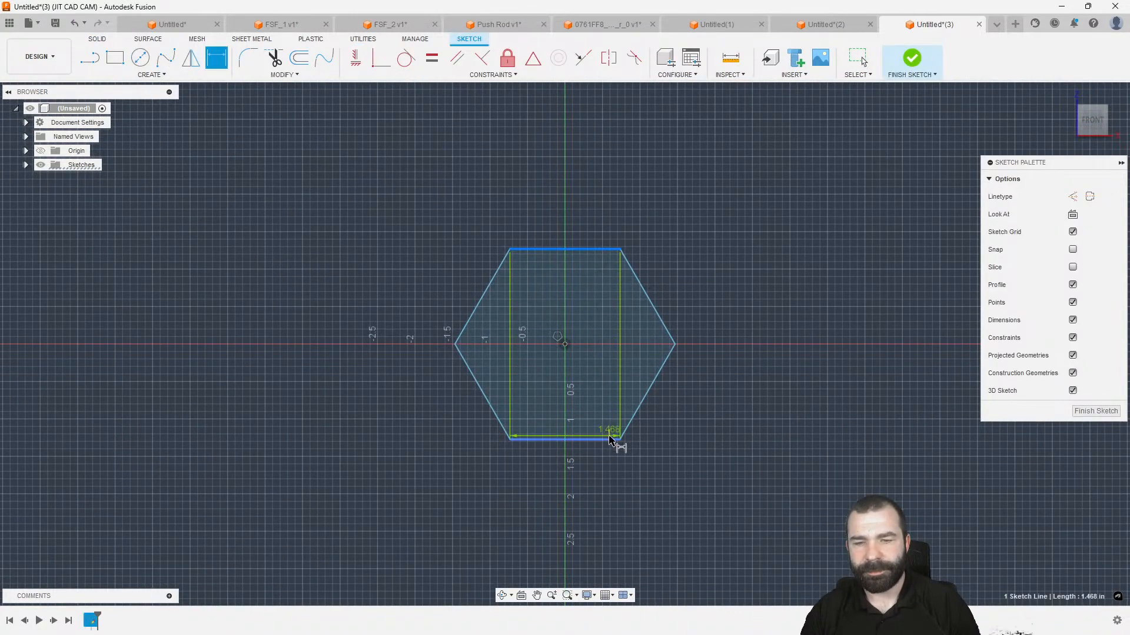
click(612, 438)
click(746, 363)
text(2)
key(Return)
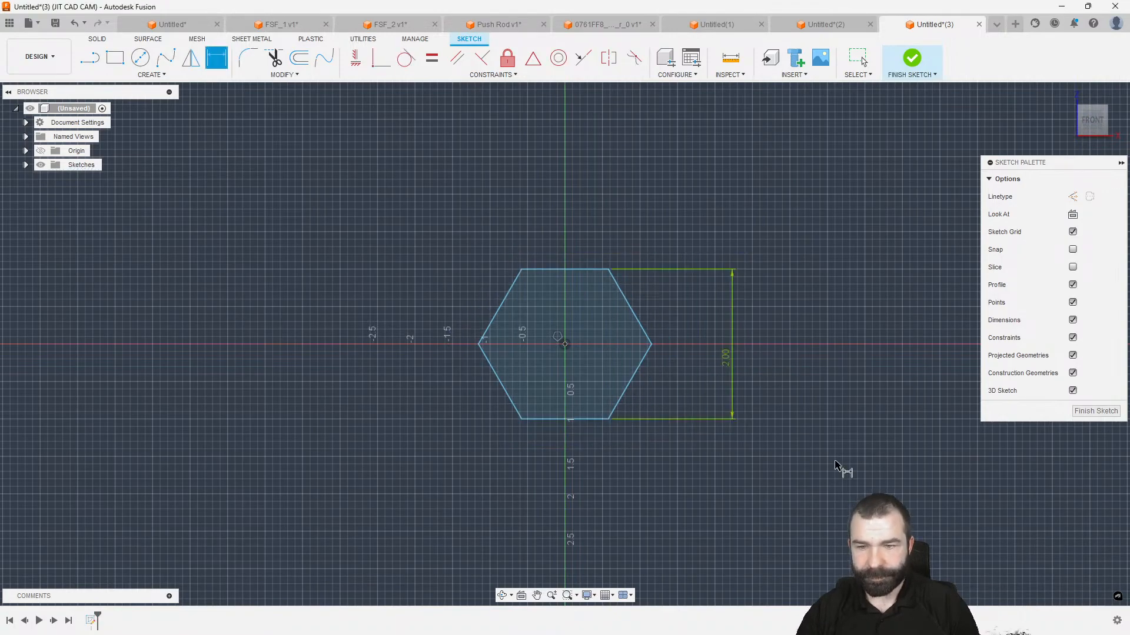
key(Escape)
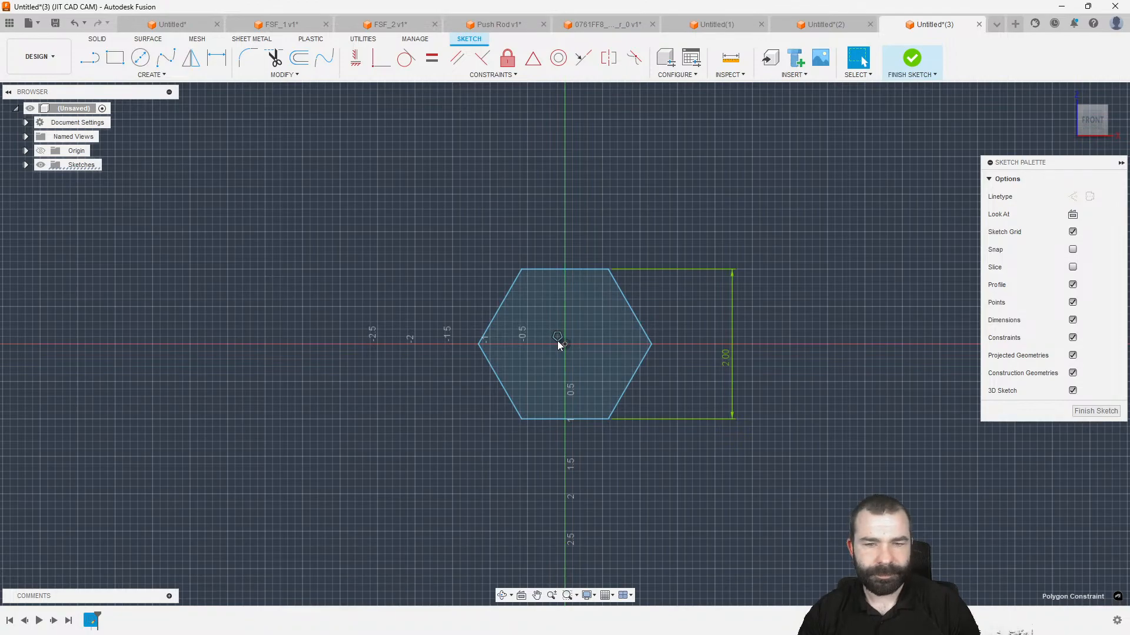
Check the polygon constraint's options, finish the sketch, and undo the dimension, the hexagon and the sketch.
right_click(559, 346)
key(Escape)
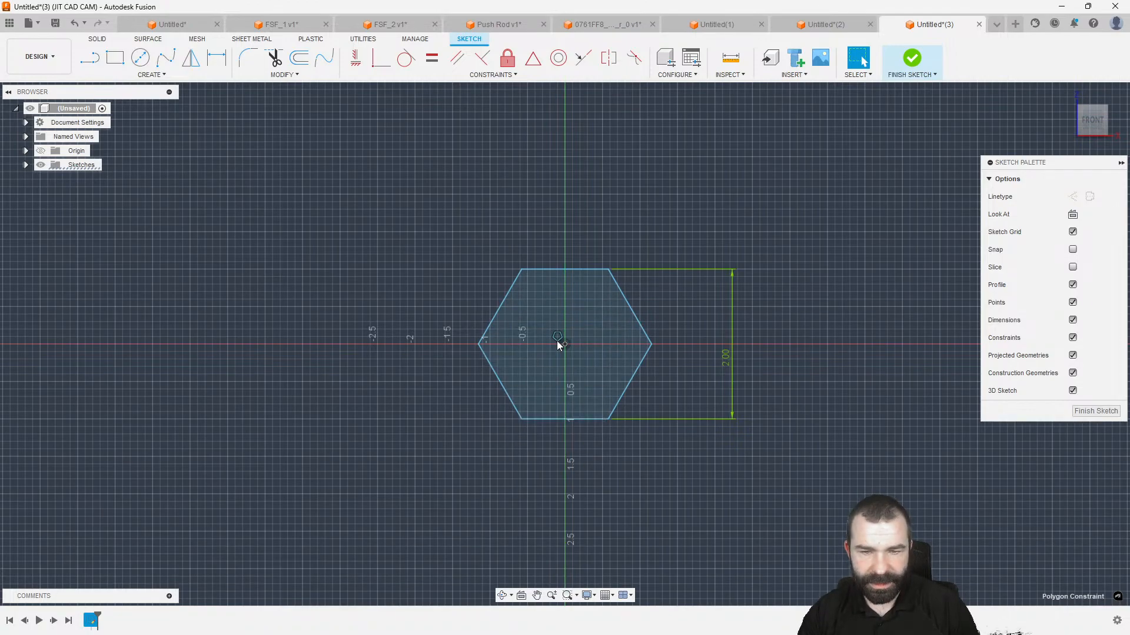
scroll(560, 346, up, 2)
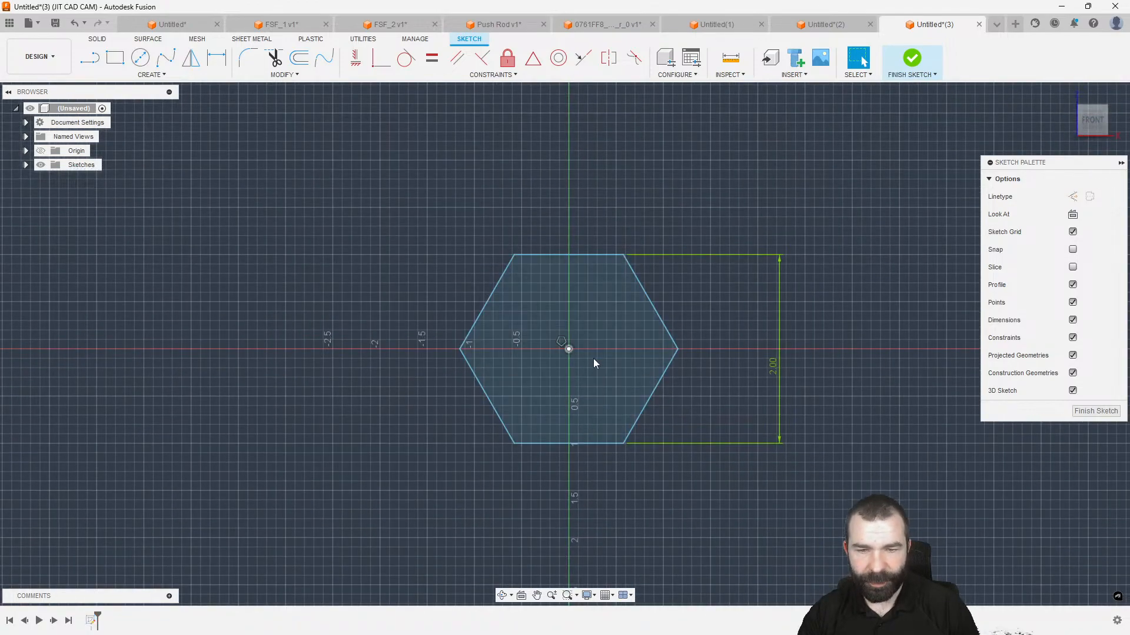
click(1095, 410)
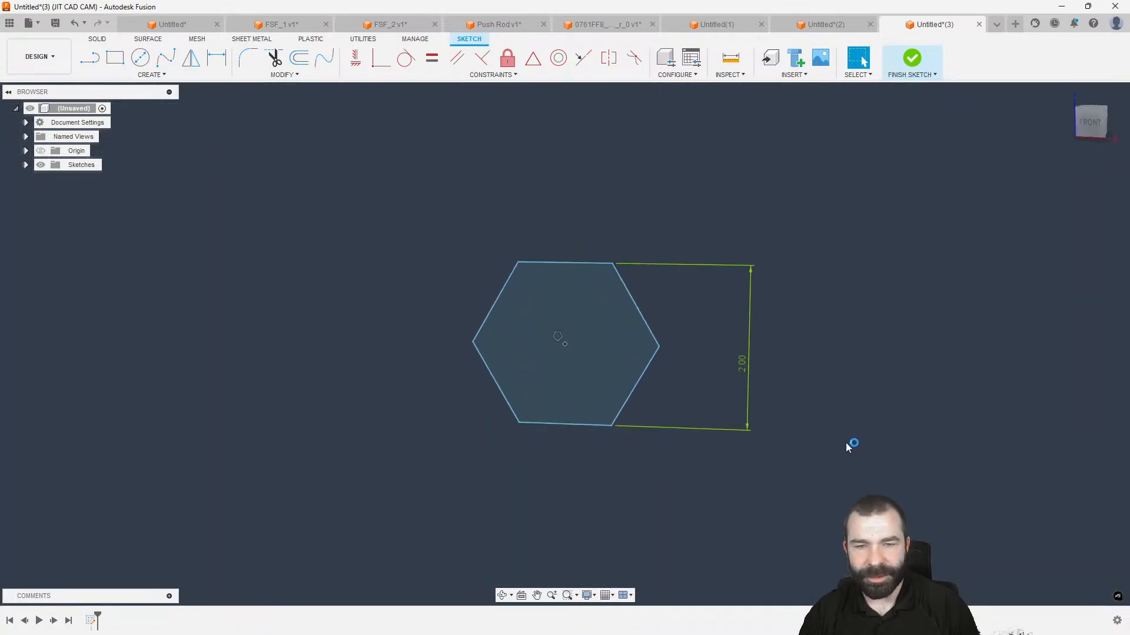
key(ctrl+z)
key(ctrl+z)
key(ctrl+z)
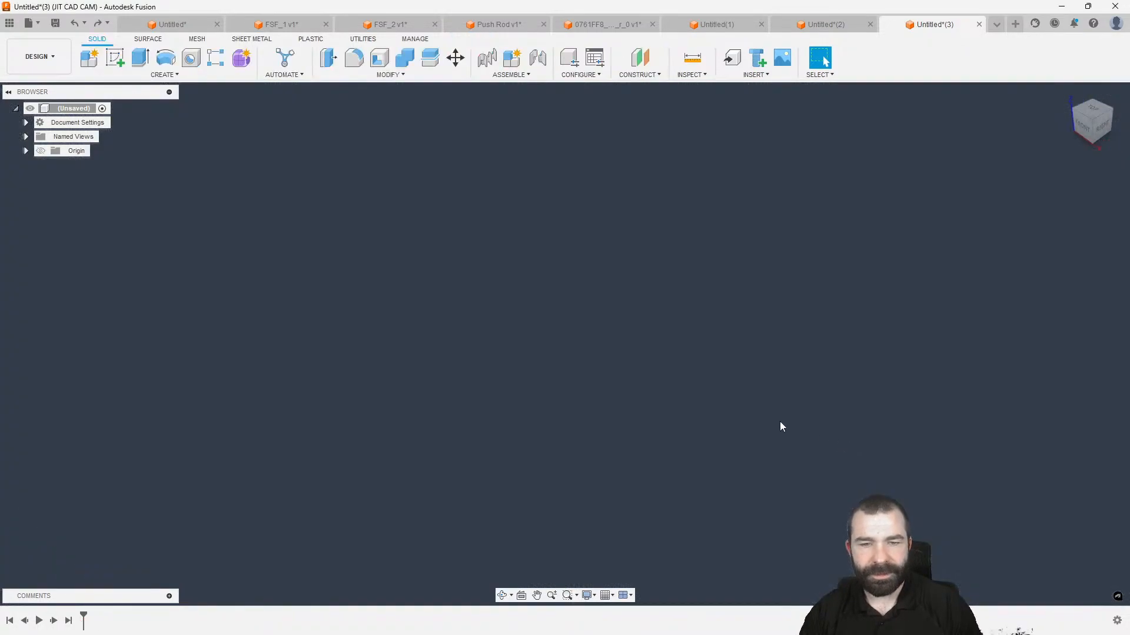
Start a new sketch on the front plane.
click(115, 58)
click(607, 334)
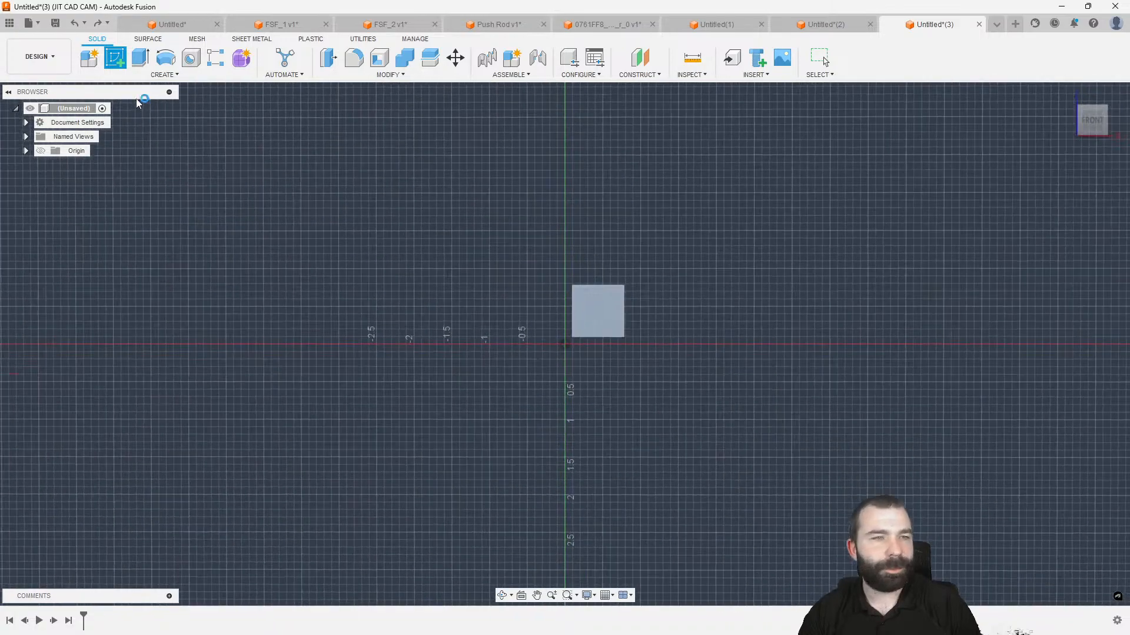
Try a six-sided circumscribed polygon centred on the origin, check its polygon constraint's options, and undo the polygon.
click(152, 74)
mouse_move(194, 134)
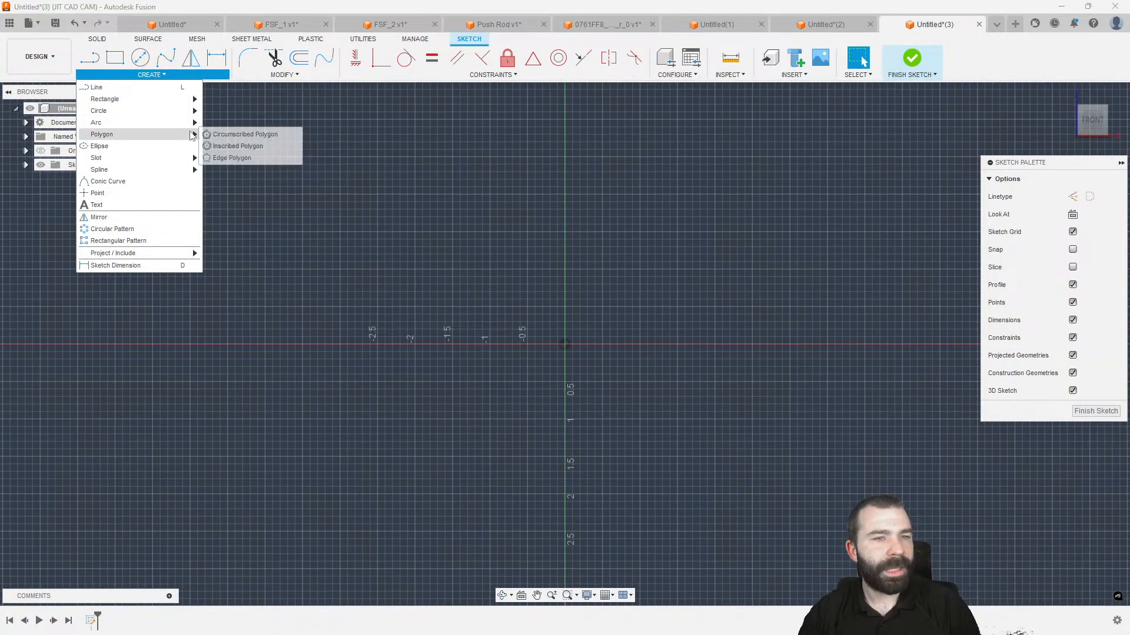
click(235, 144)
click(565, 345)
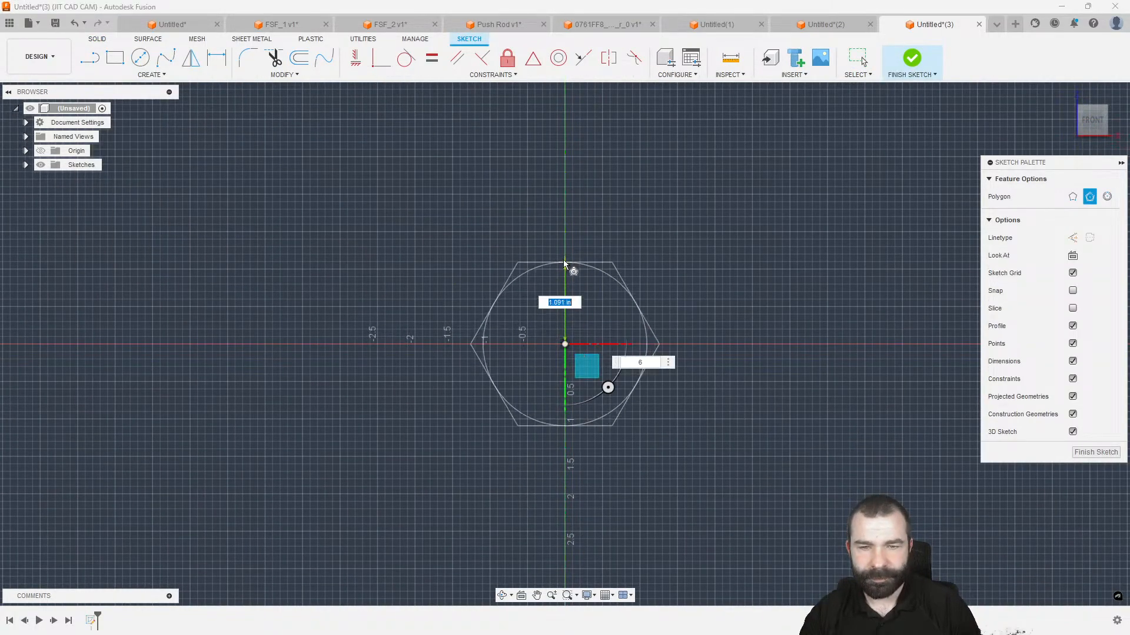
click(566, 238)
key(Escape)
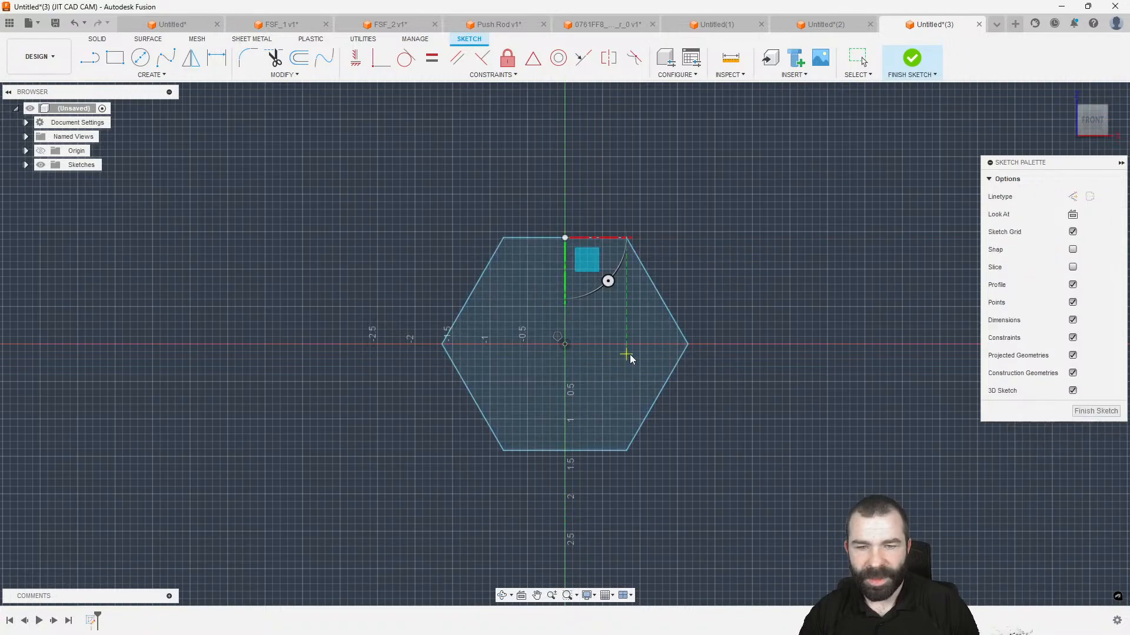
right_click(555, 340)
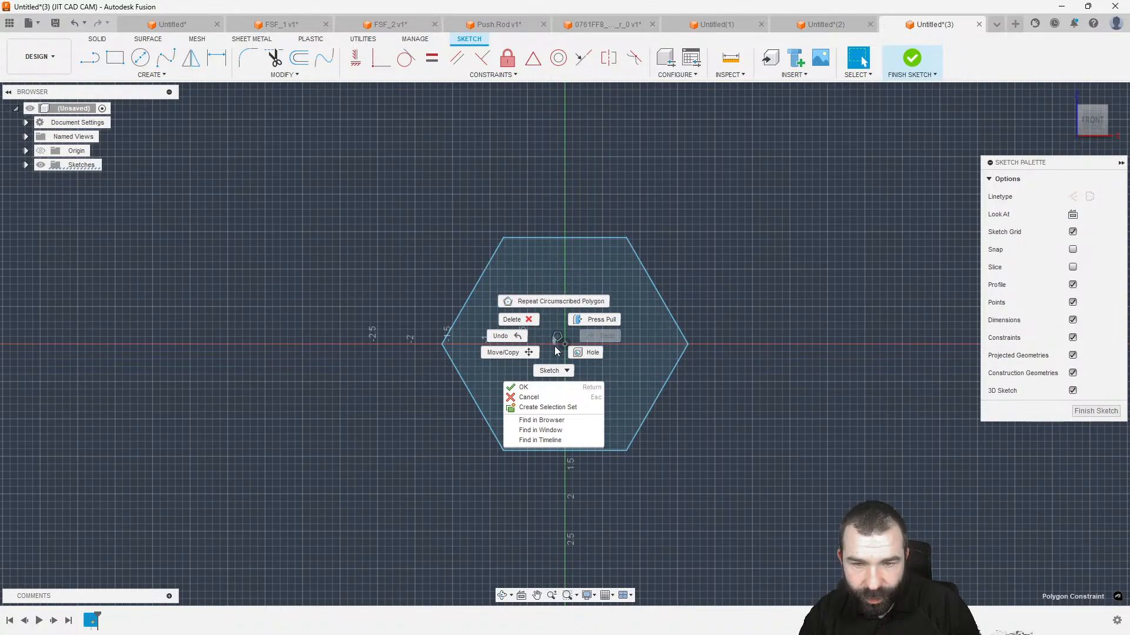
key(Escape)
key(ctrl+z)
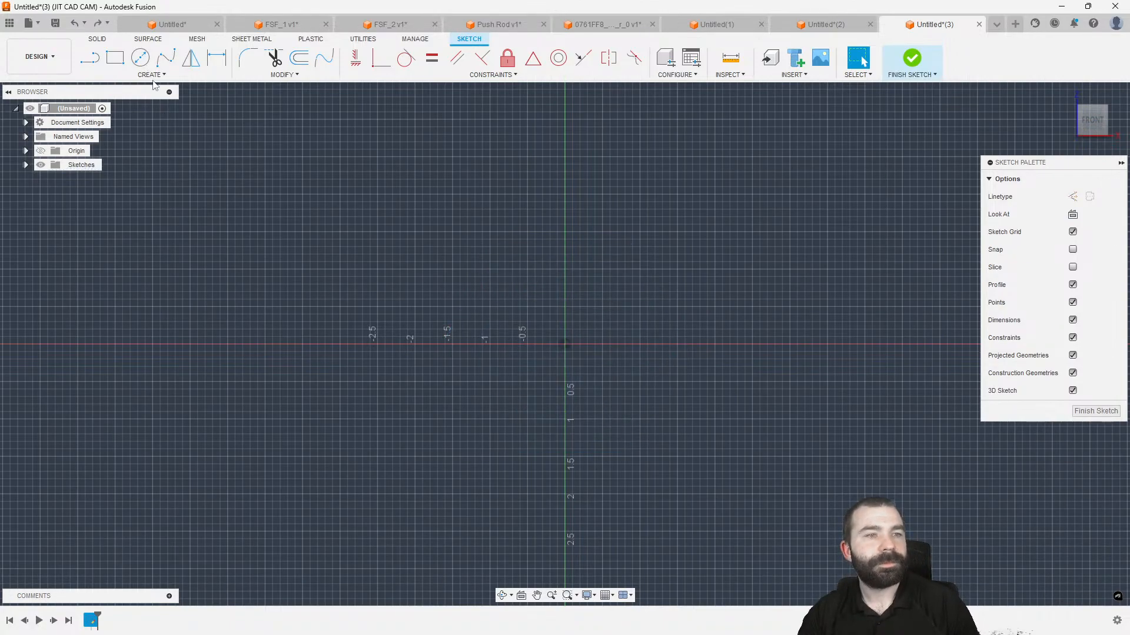
Draw a circumscribed polygon centred on the origin with NUMBEROFSIDE as its number of sides, and finish the sketch.
click(152, 75)
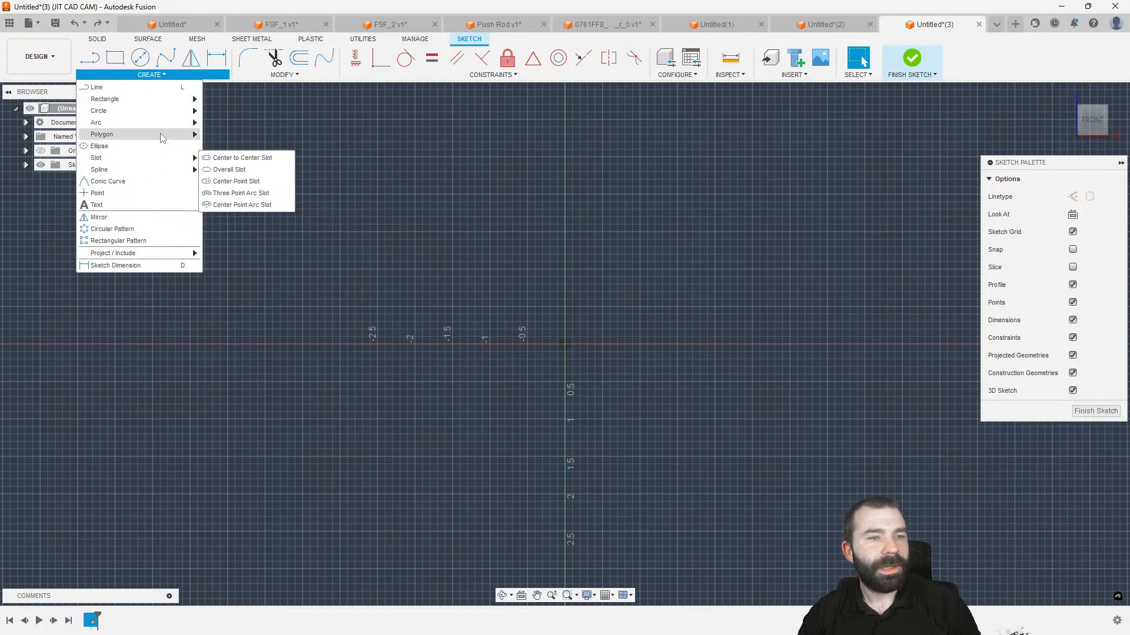
mouse_move(162, 138)
click(235, 146)
click(564, 345)
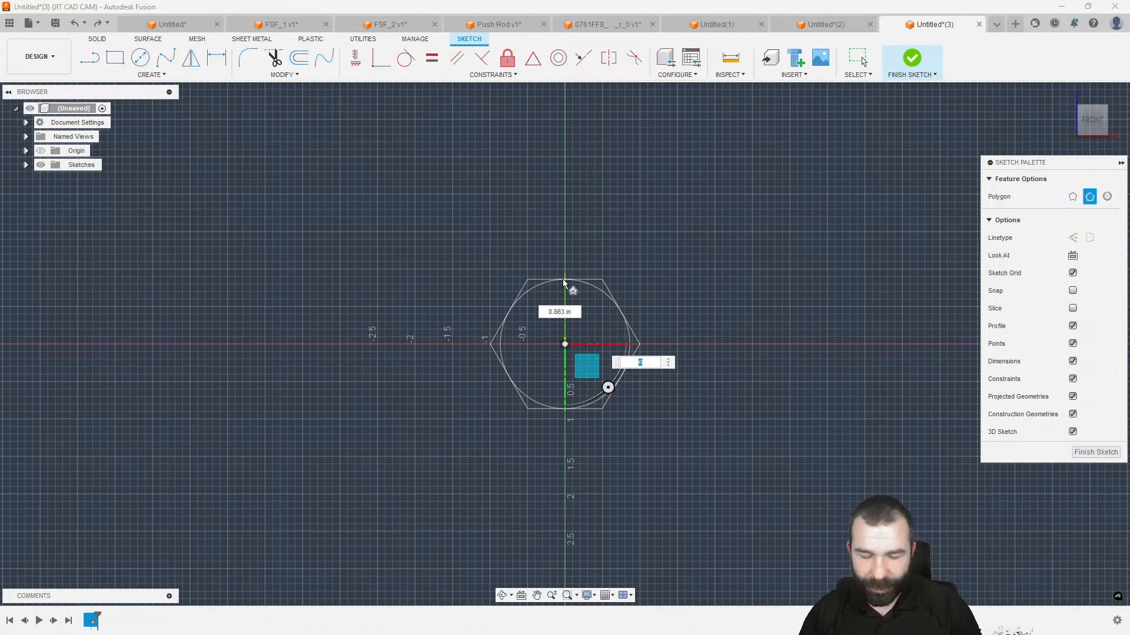
text(NUMBEROFSIDE)
key(Return)
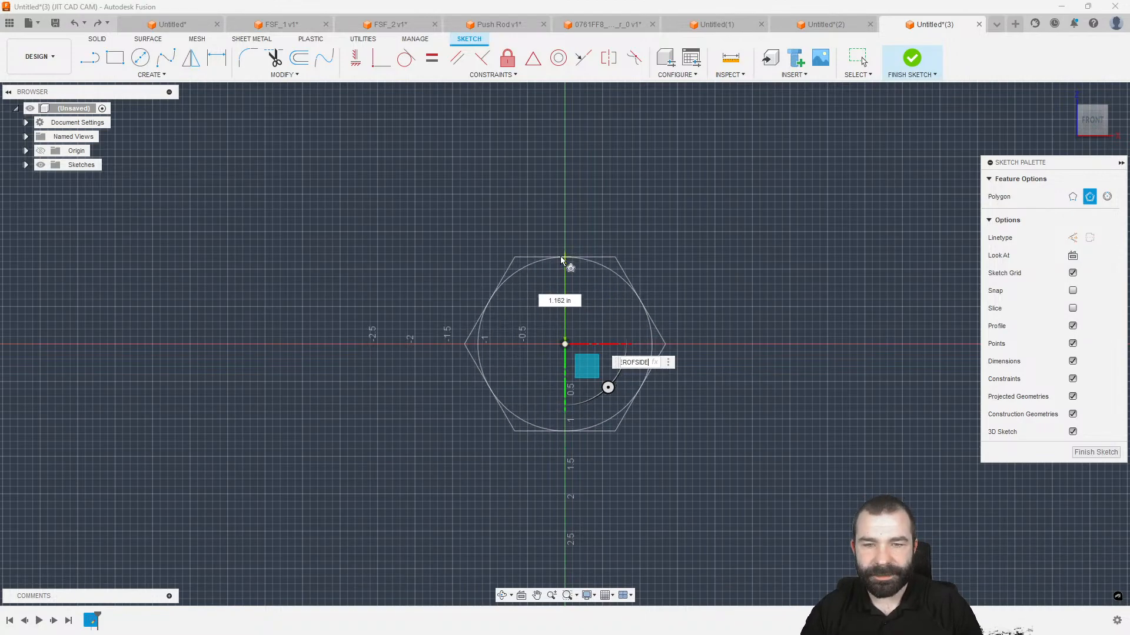
click(565, 235)
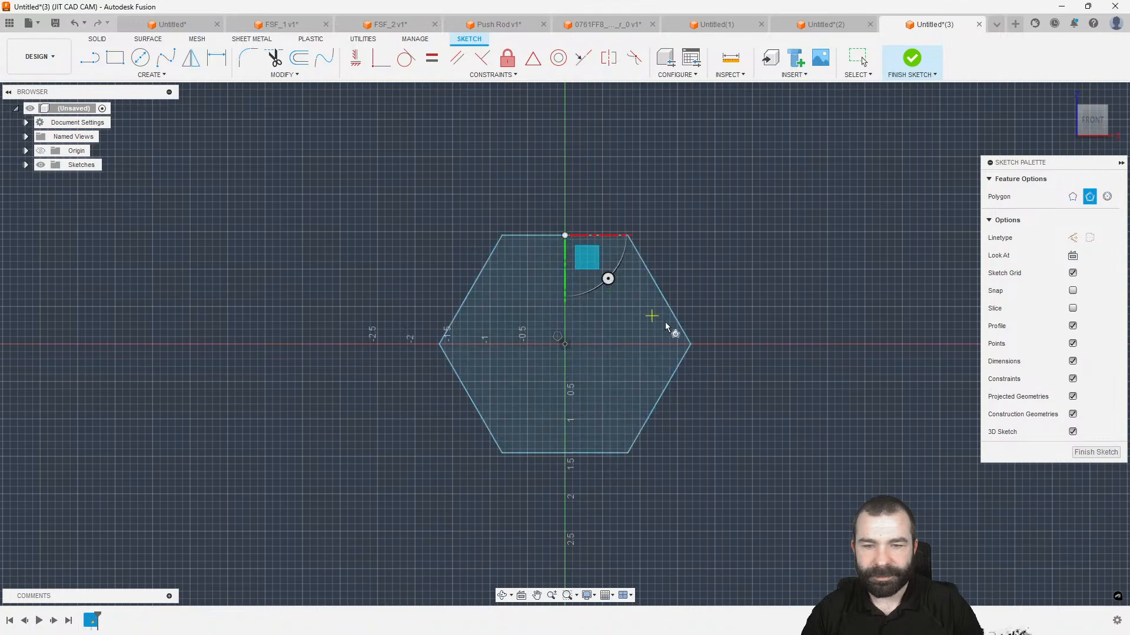
click(1095, 452)
Set the NUMBEROFSIDE user parameter to 8 and inspect the polygon in the model.
click(388, 75)
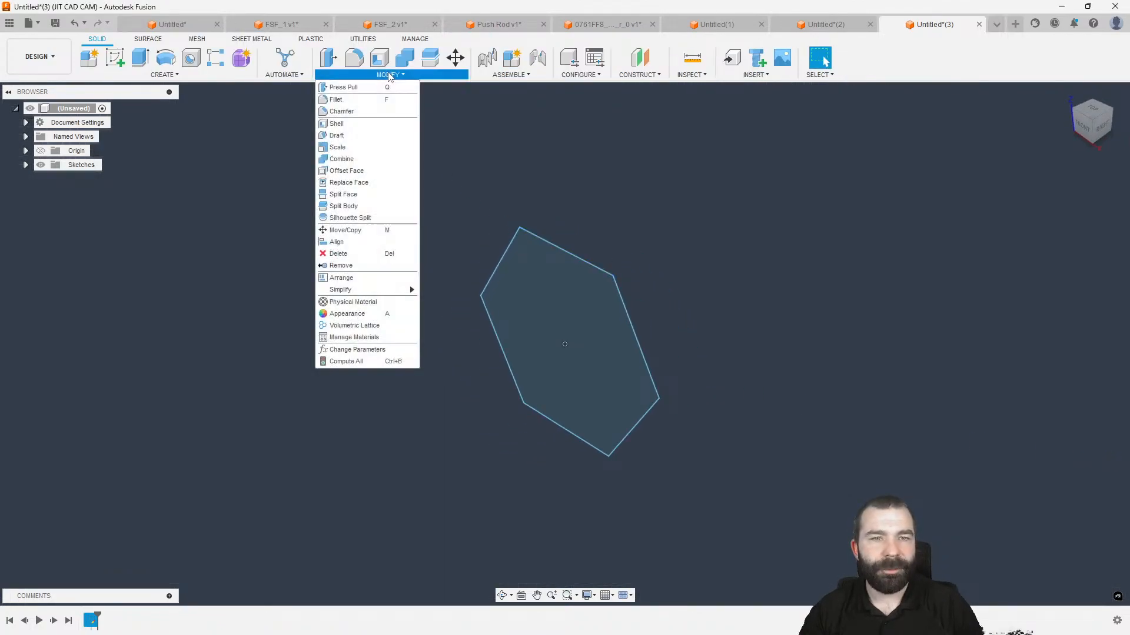
click(358, 349)
drag(414, 179, 339, 45)
click(330, 133)
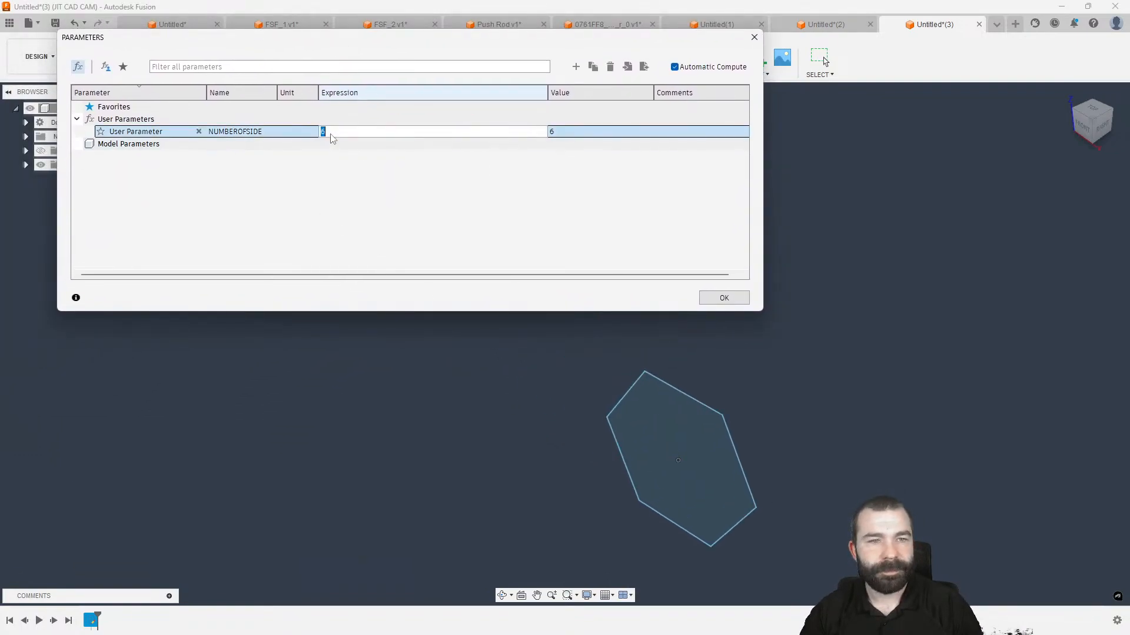
text(8)
key(Return)
click(512, 257)
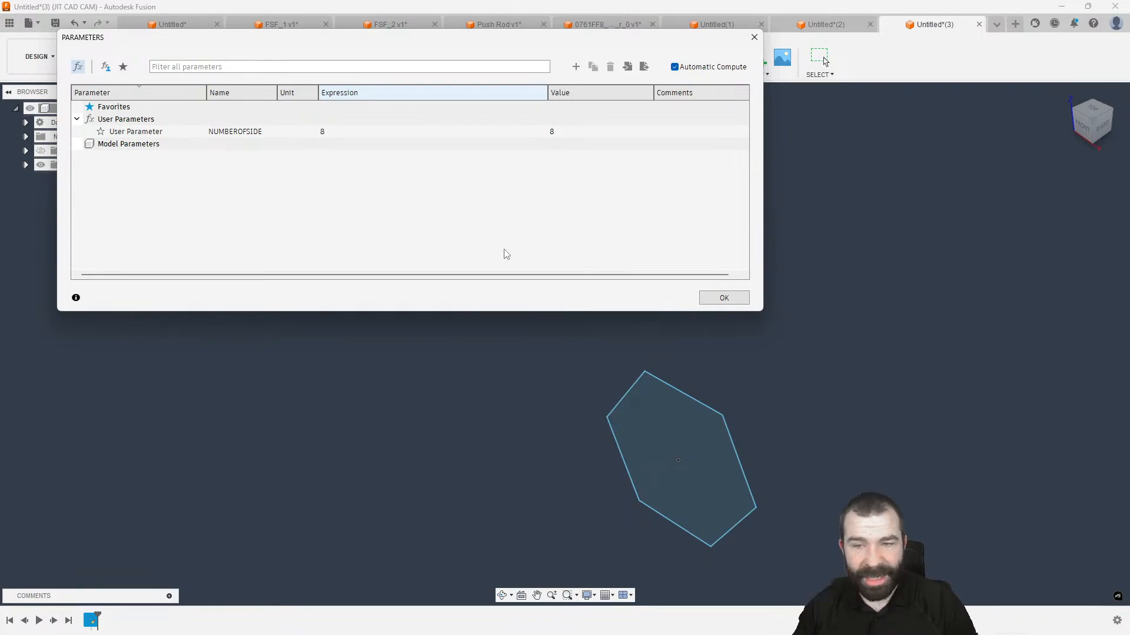
click(724, 298)
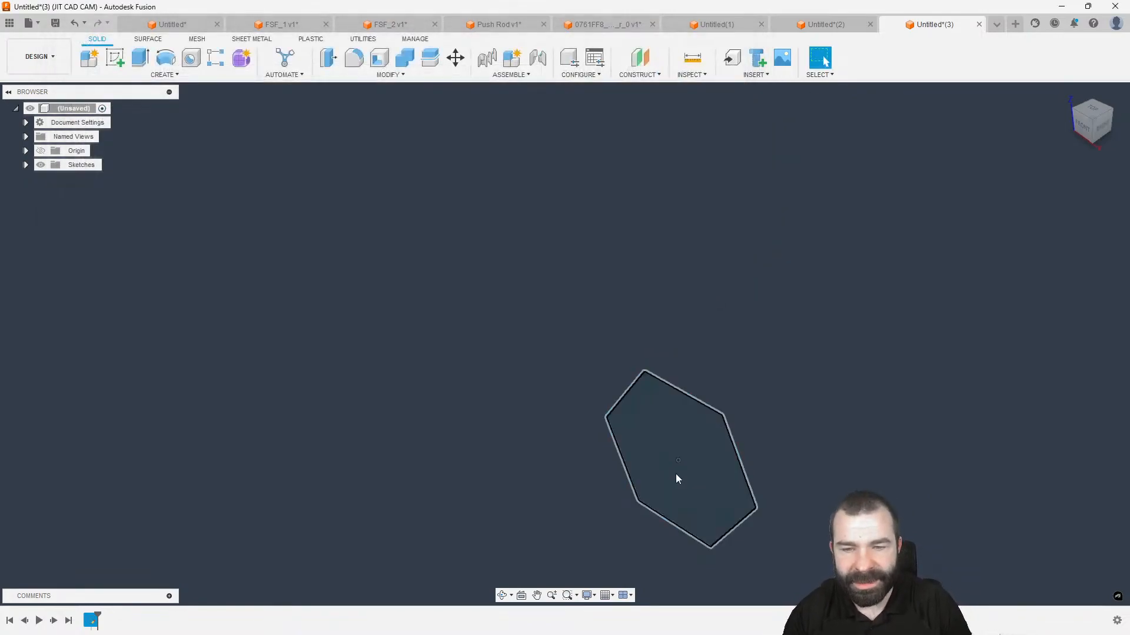
scroll(676, 474, up, 4)
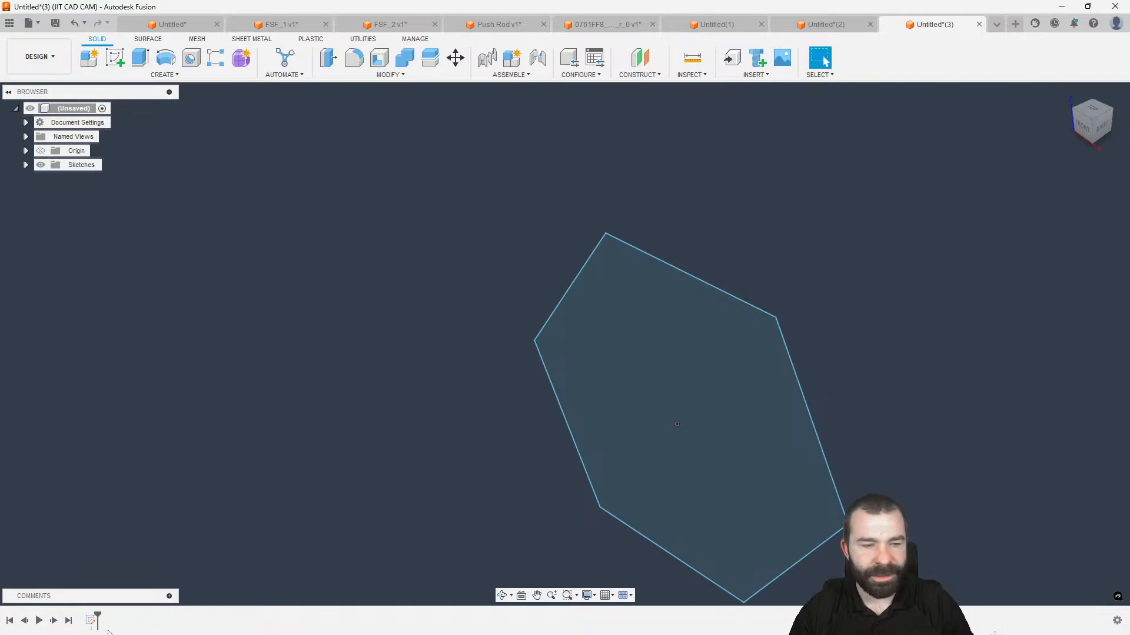
Reopen the polygon sketch, check the polygon constraint's available options, and select the constraint.
double_click(91, 621)
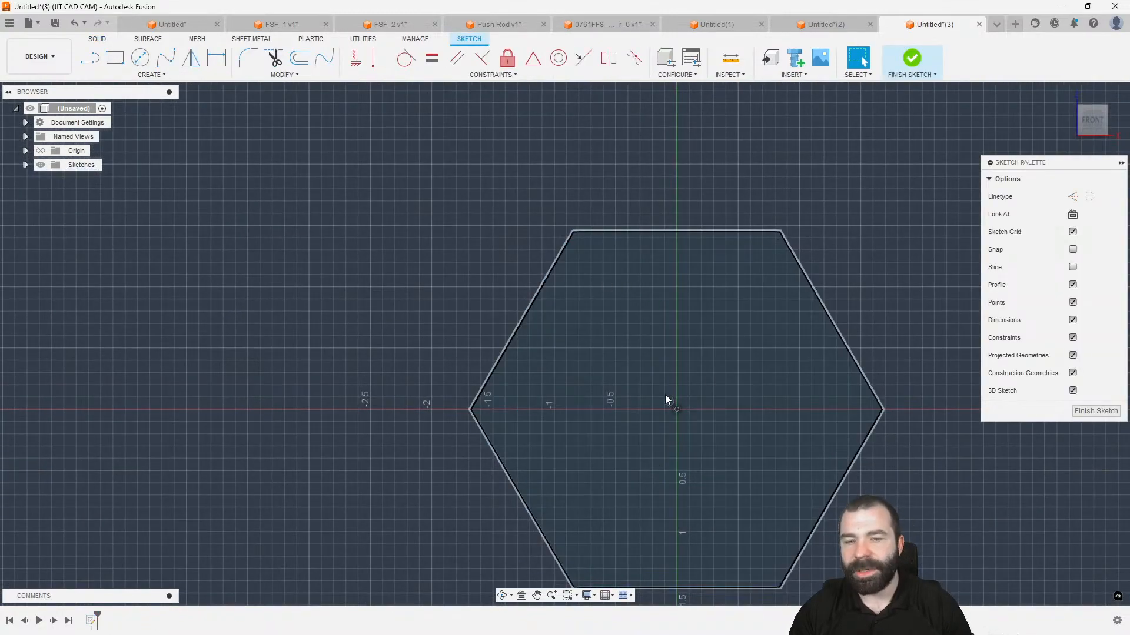
right_click(668, 405)
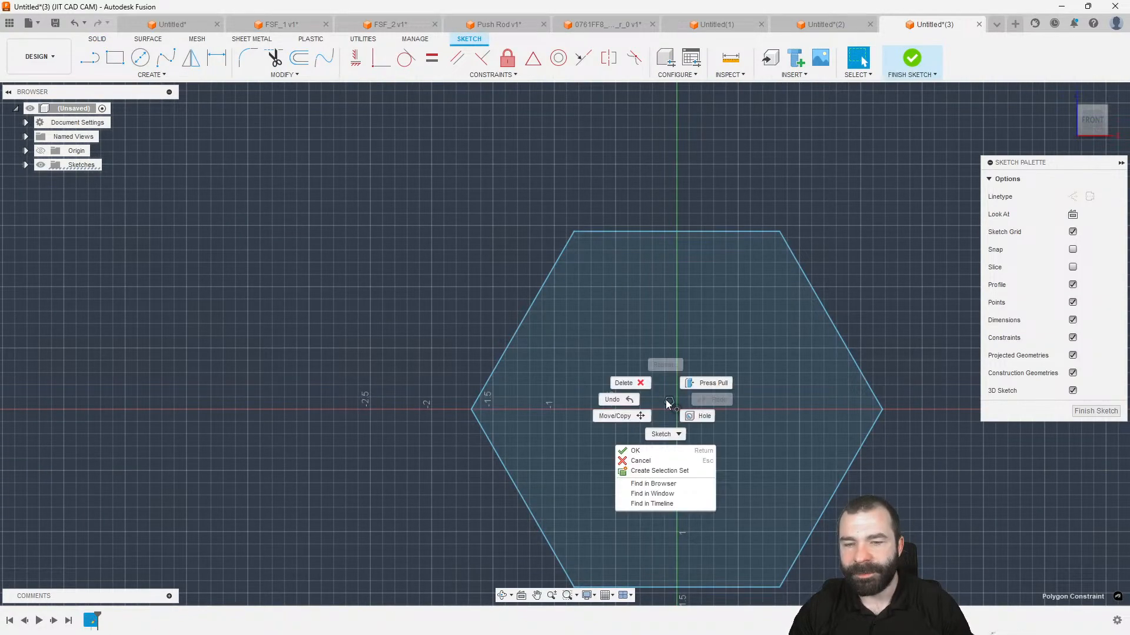
key(Escape)
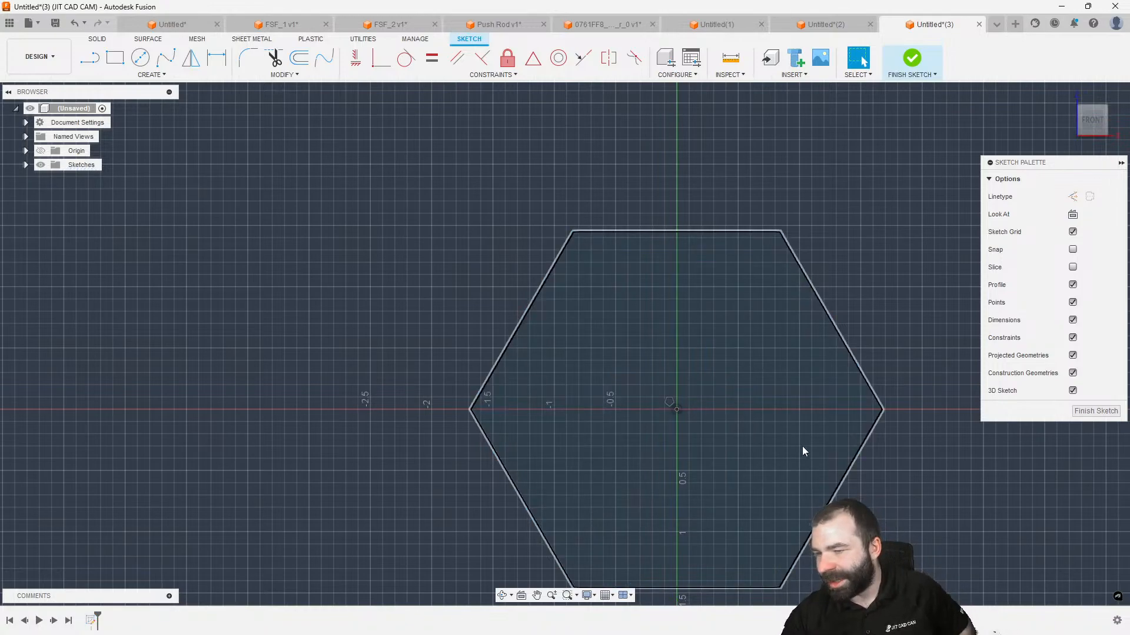
click(816, 473)
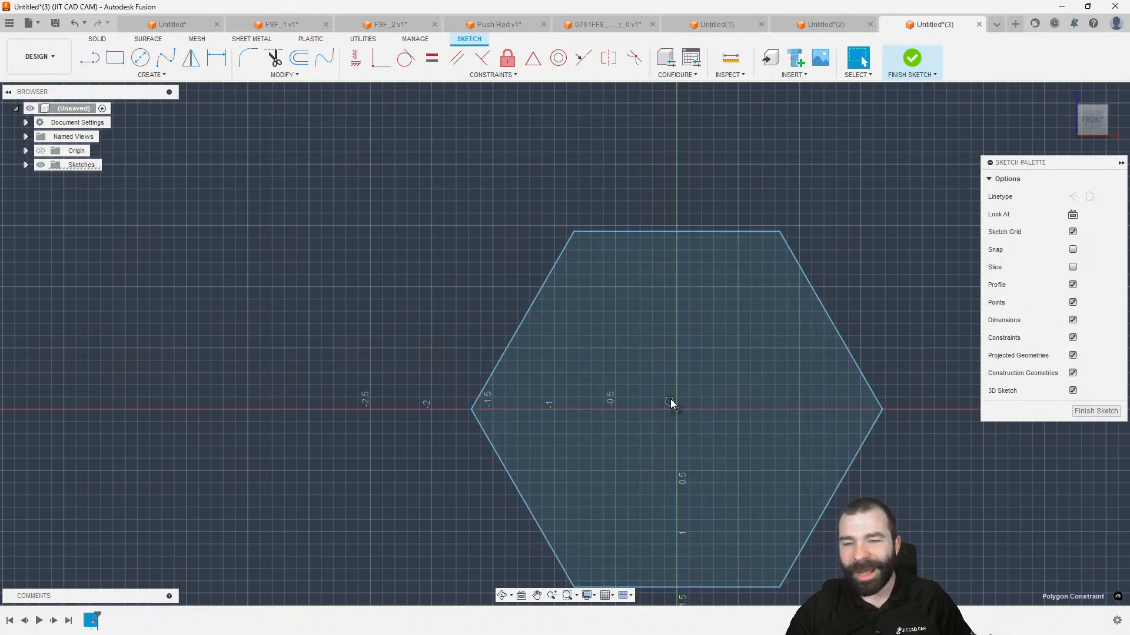
click(670, 403)
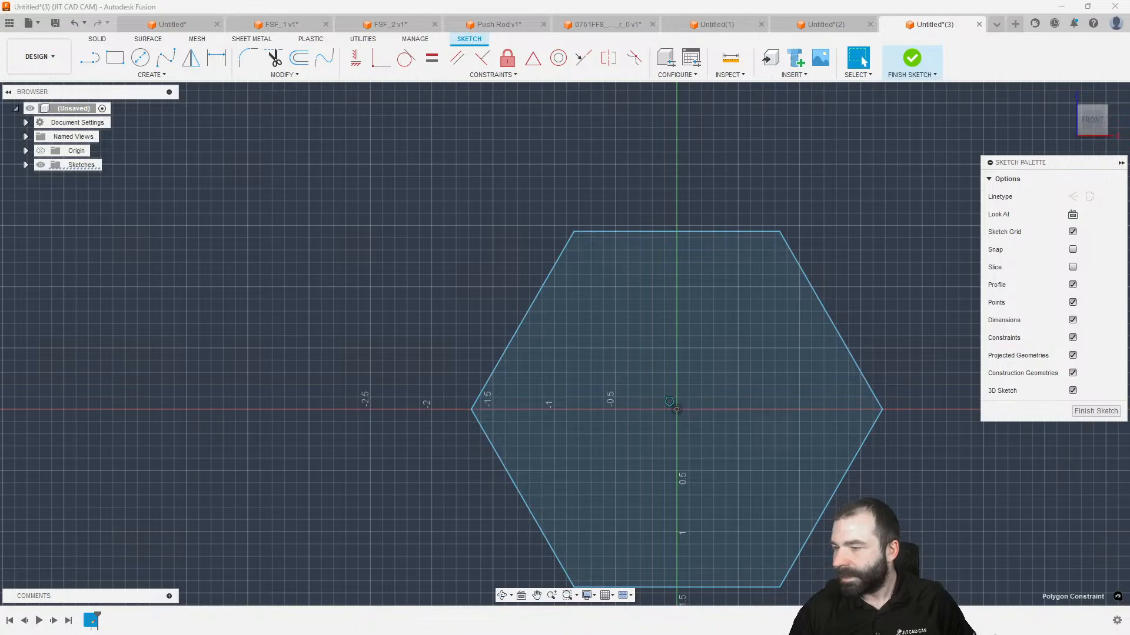
Browse the project data to the Dec 13 folder in Youtube Content > Fusion Free support.
click(9, 23)
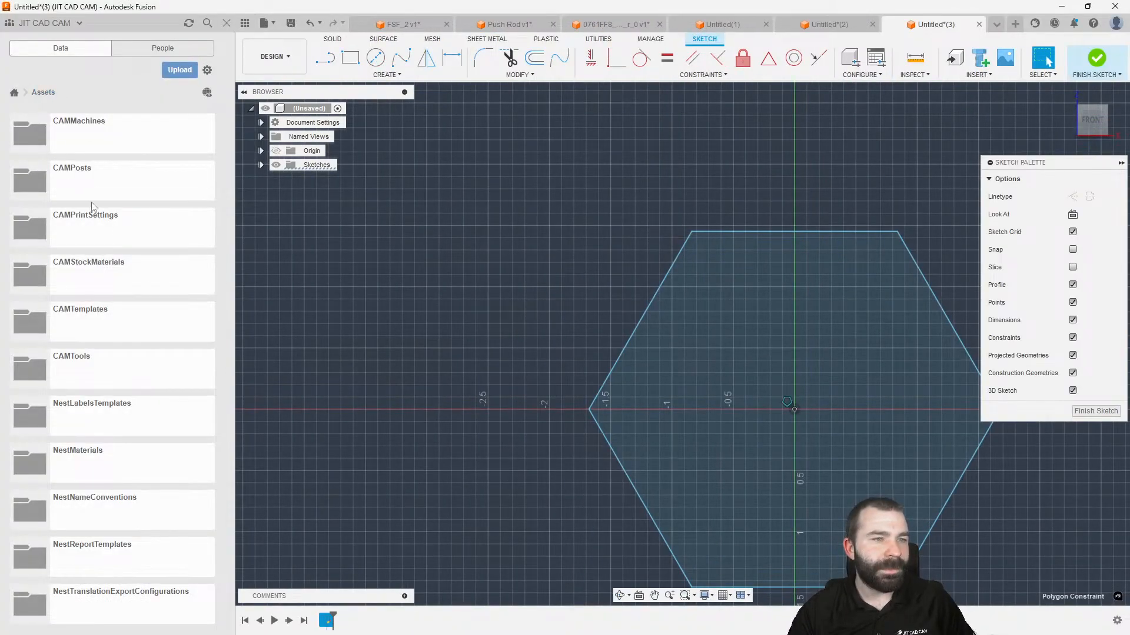
click(14, 92)
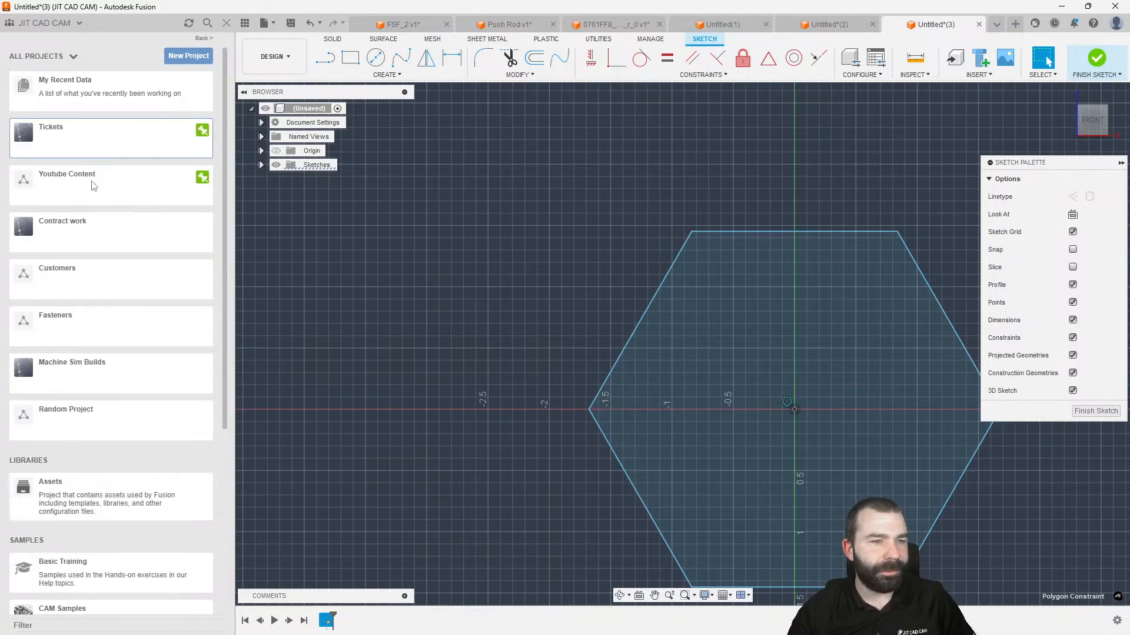
click(75, 191)
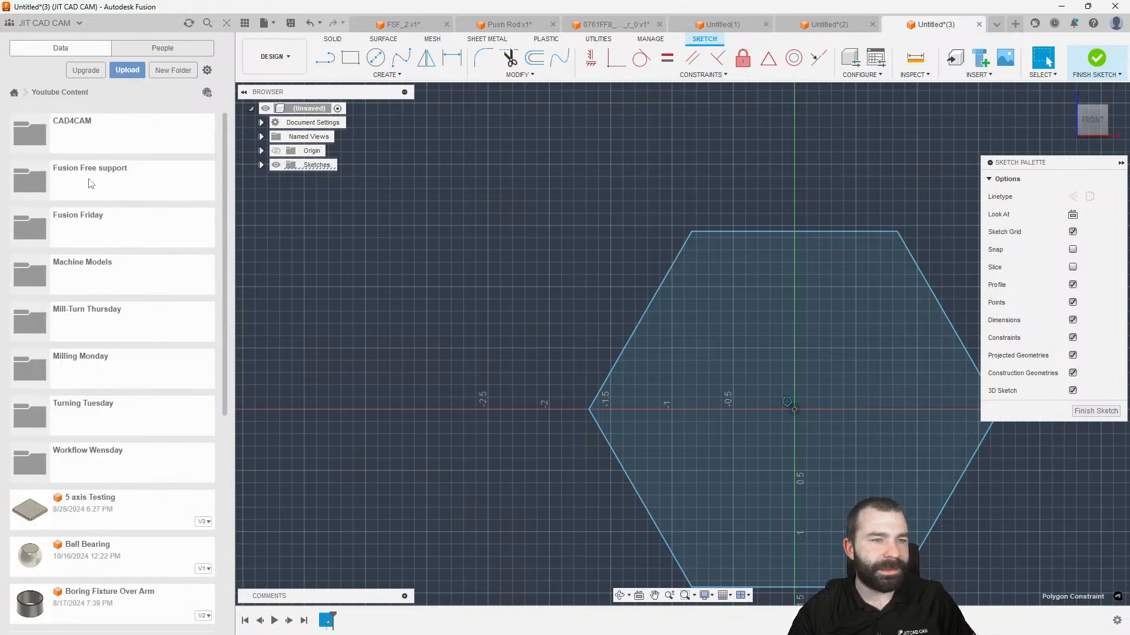
click(93, 185)
click(100, 196)
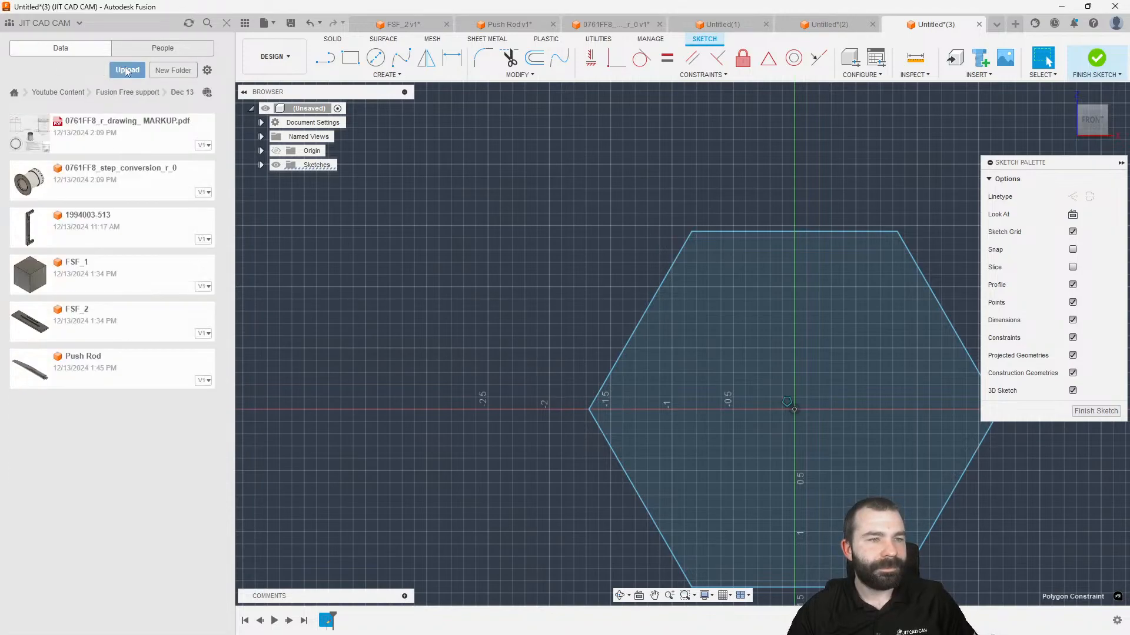
Upload the TL000142-5.25ID v17 file from Downloads to the Dec 13 folder.
click(127, 69)
click(390, 333)
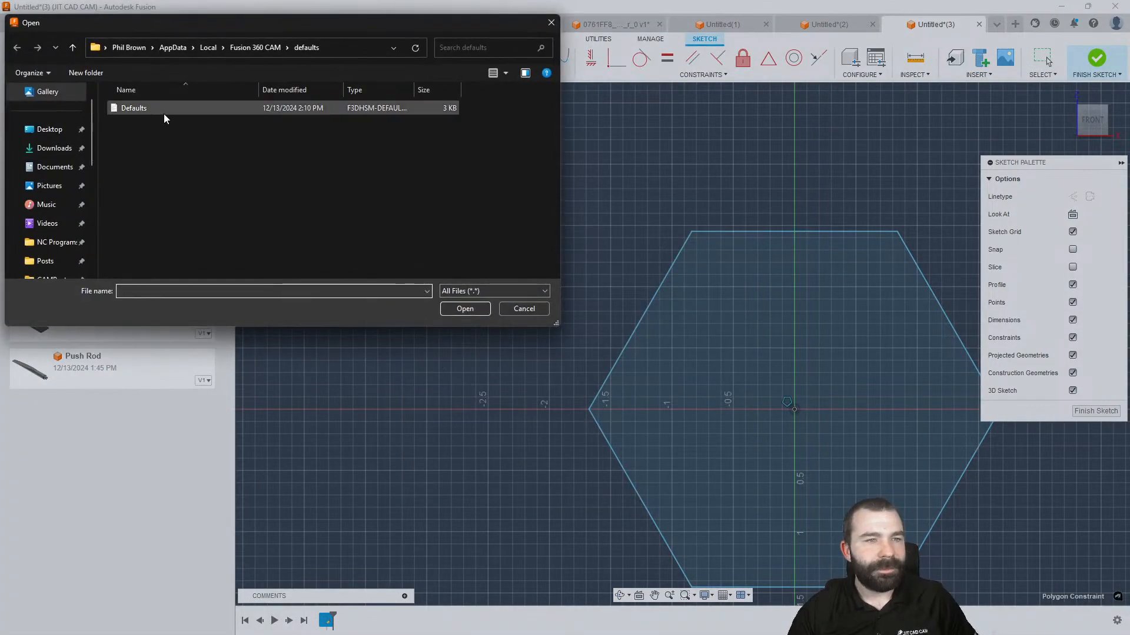
click(54, 148)
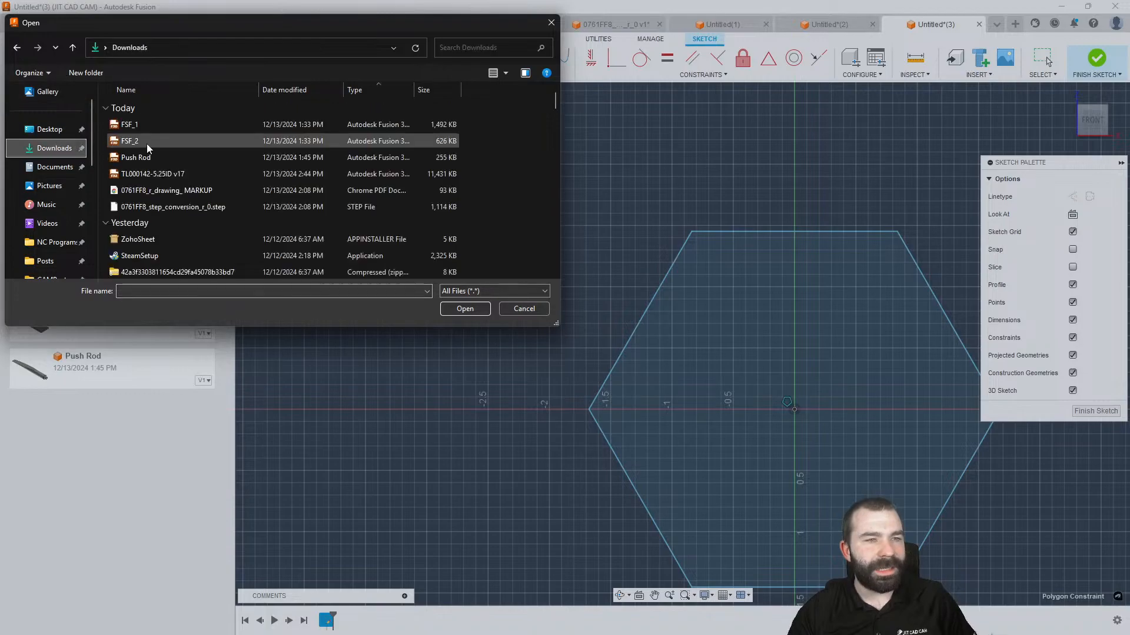
click(217, 174)
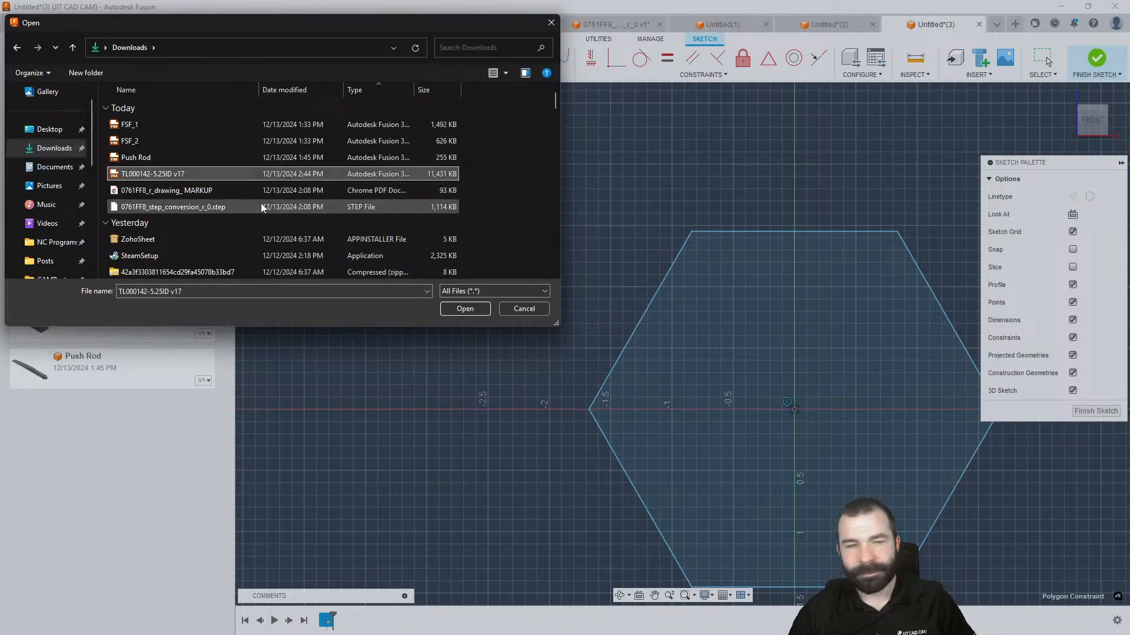
click(465, 309)
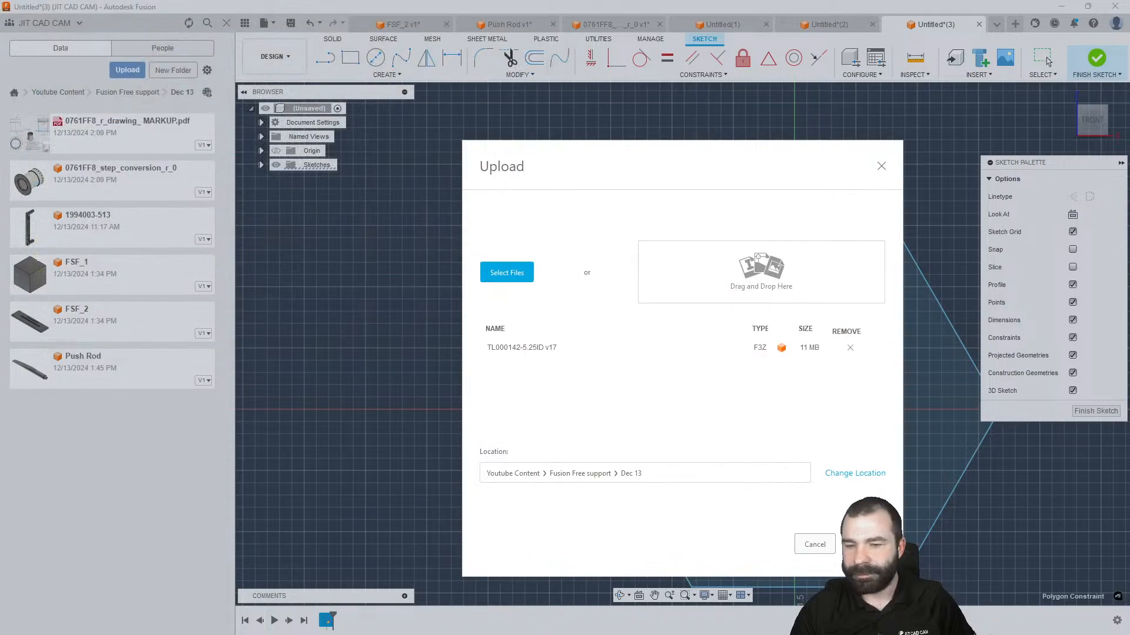
click(863, 544)
Finish the polygon sketch and close the Untitled(3) and Untitled(2) designs without saving.
click(1091, 417)
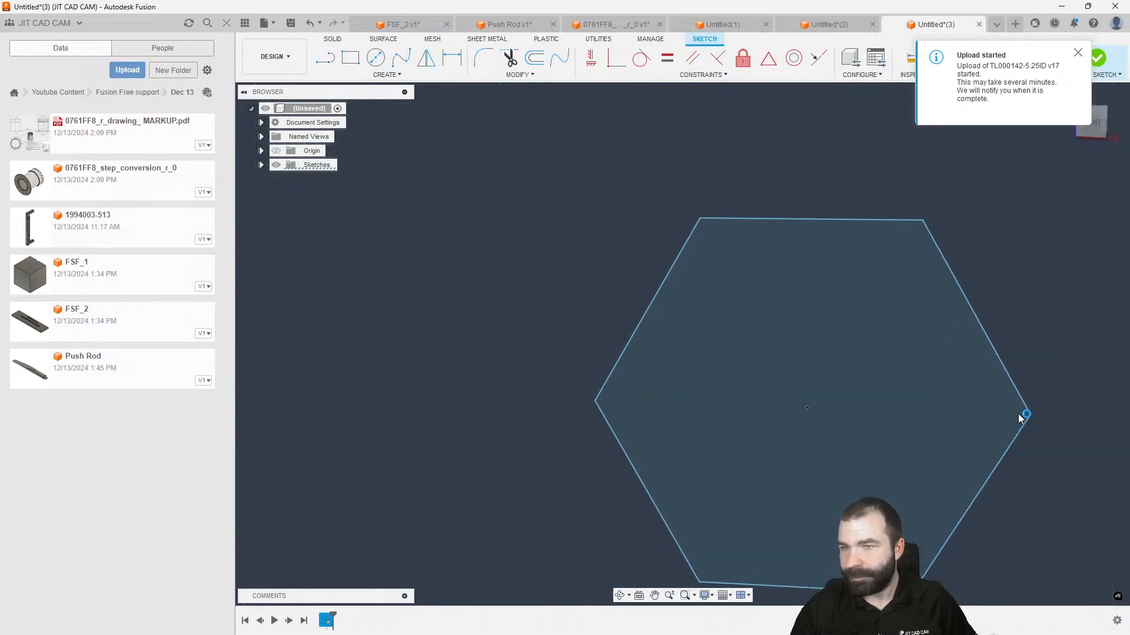
click(978, 24)
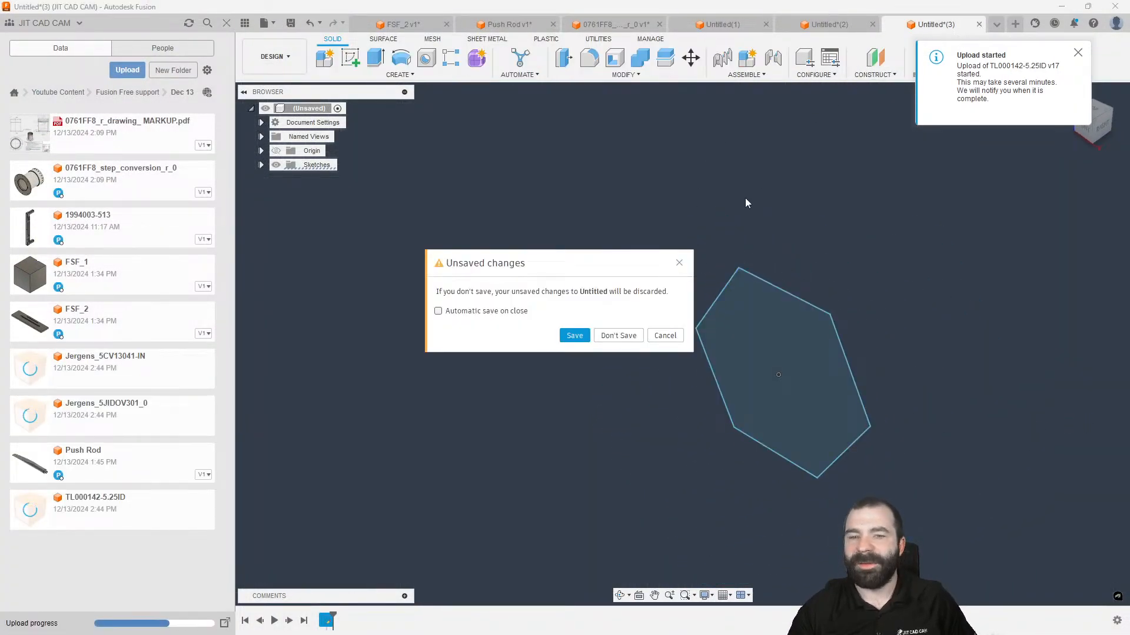
click(619, 335)
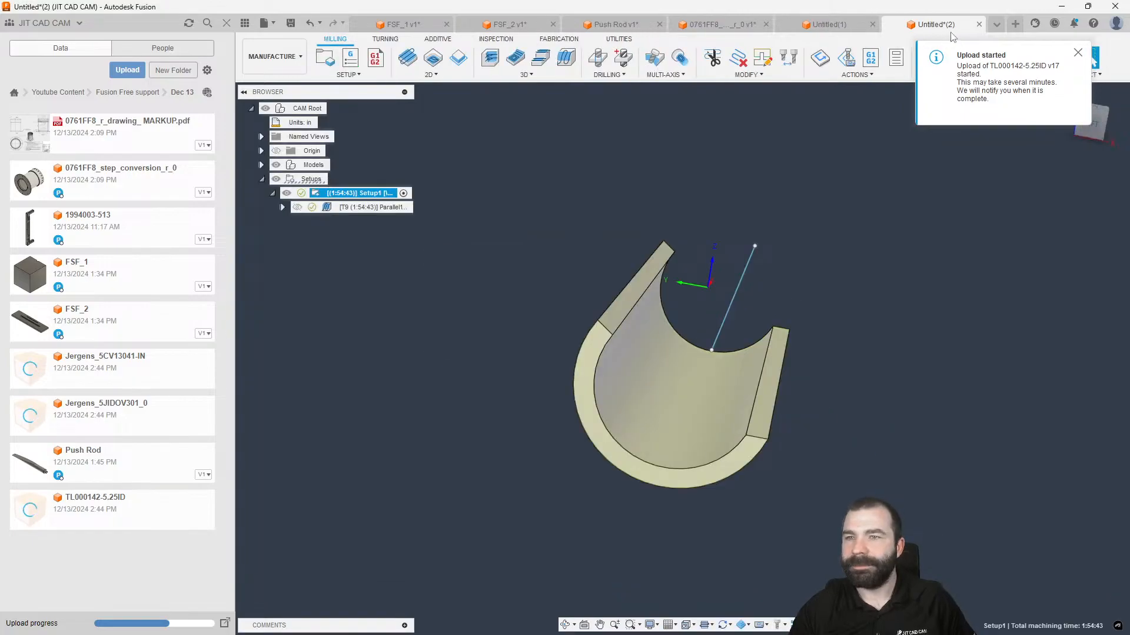
click(979, 24)
click(618, 335)
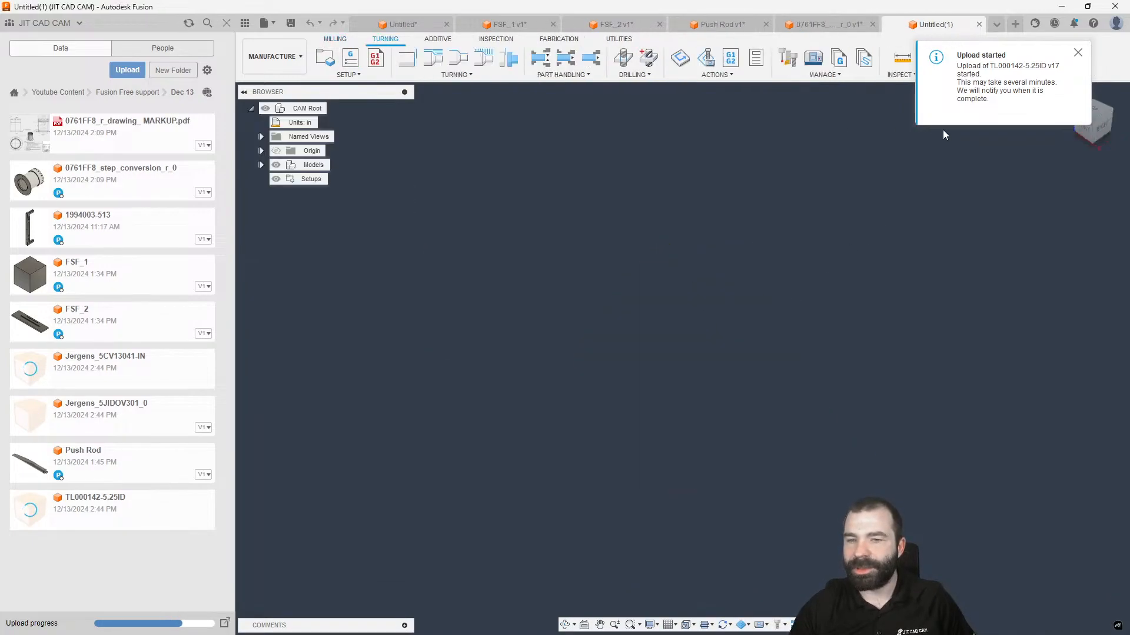
Close the Untitled(1) design and discard the Untitled design with the bore and contour toolpaths without saving.
click(978, 24)
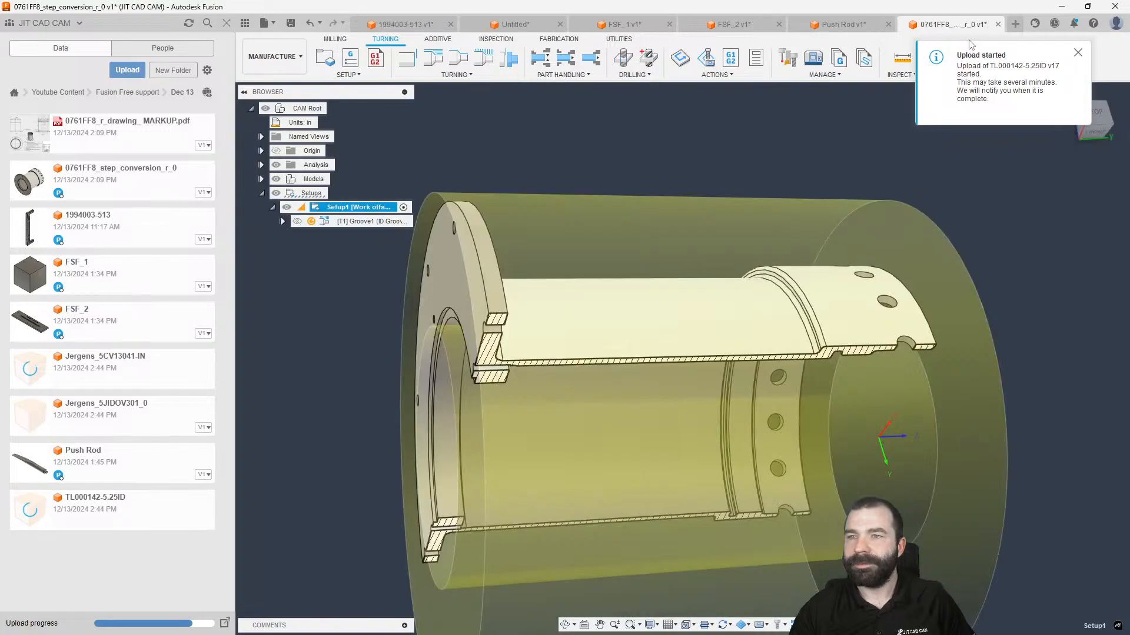
click(402, 24)
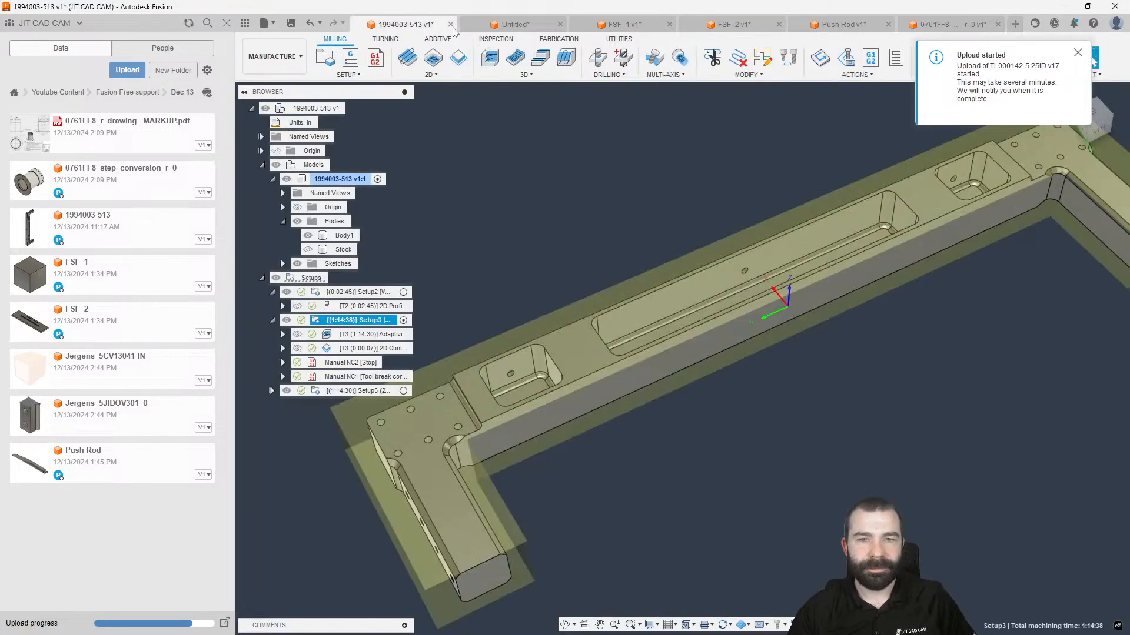
click(507, 24)
click(559, 25)
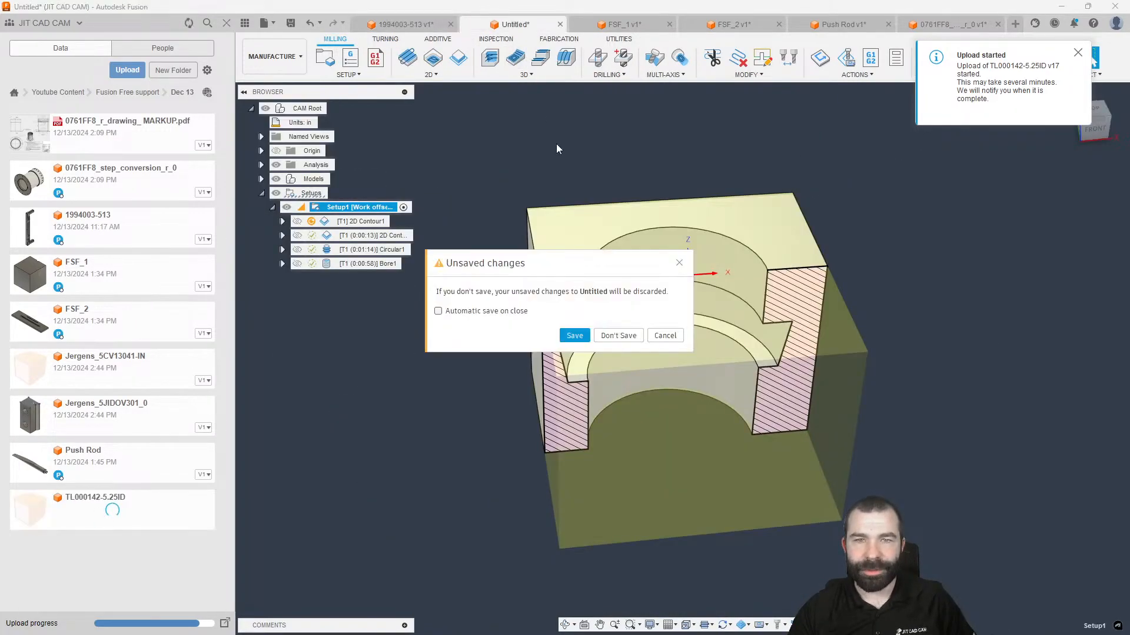
click(618, 336)
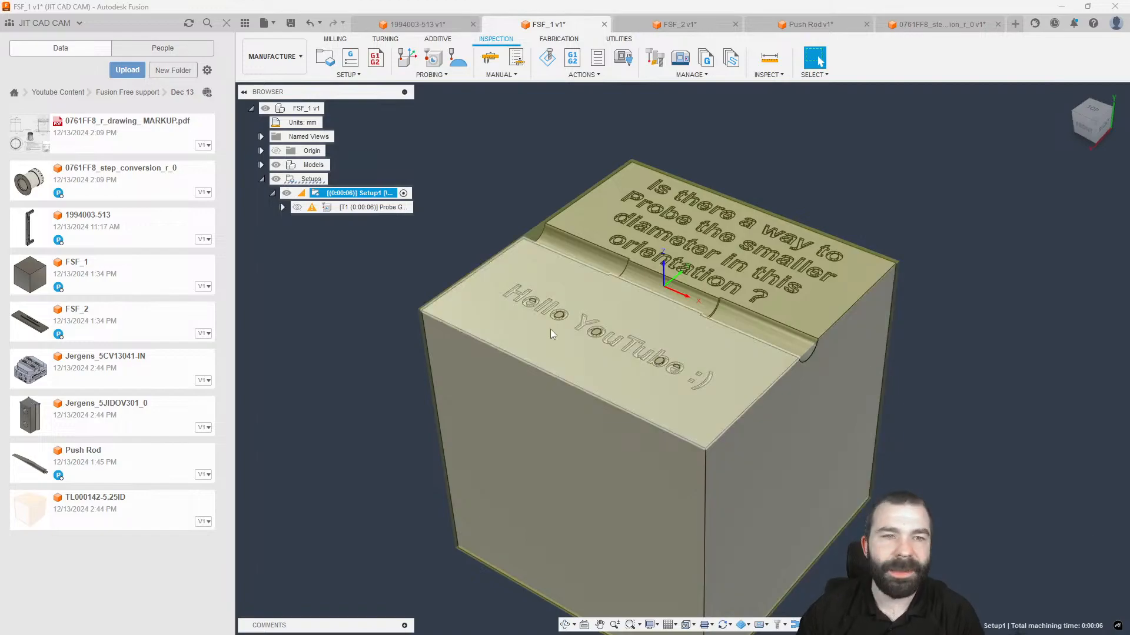
click(414, 24)
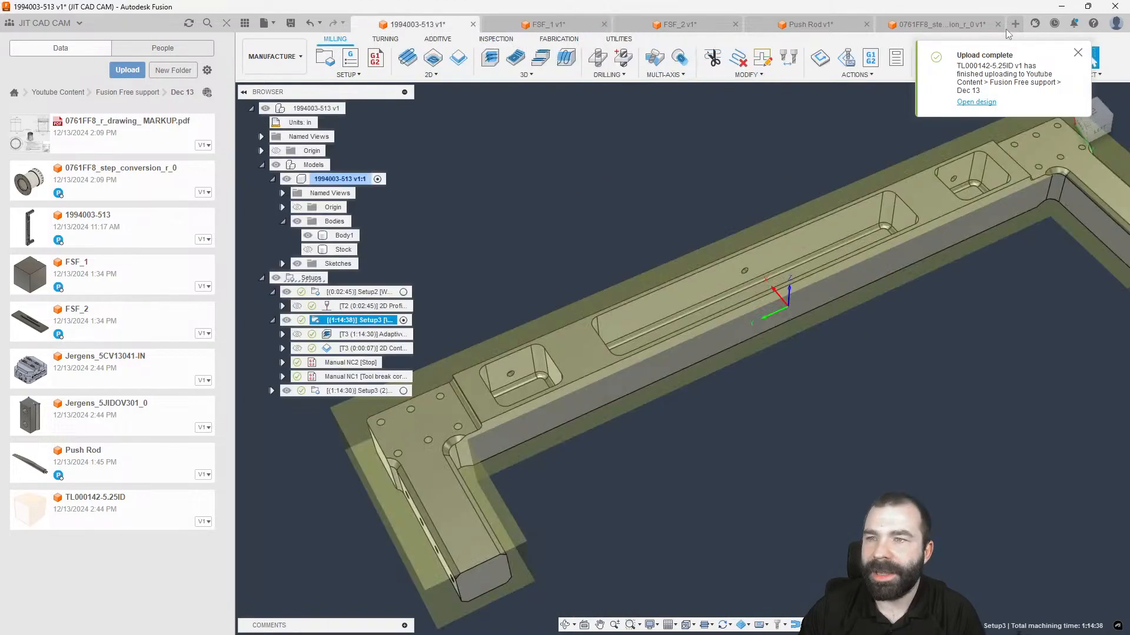
click(1008, 27)
click(363, 75)
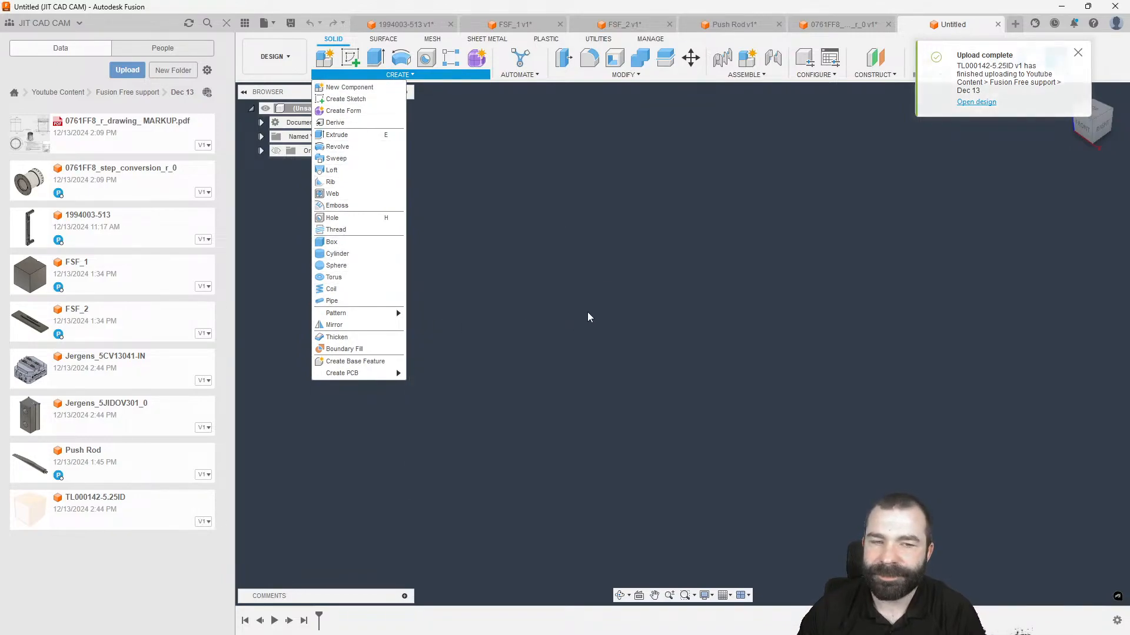
click(998, 24)
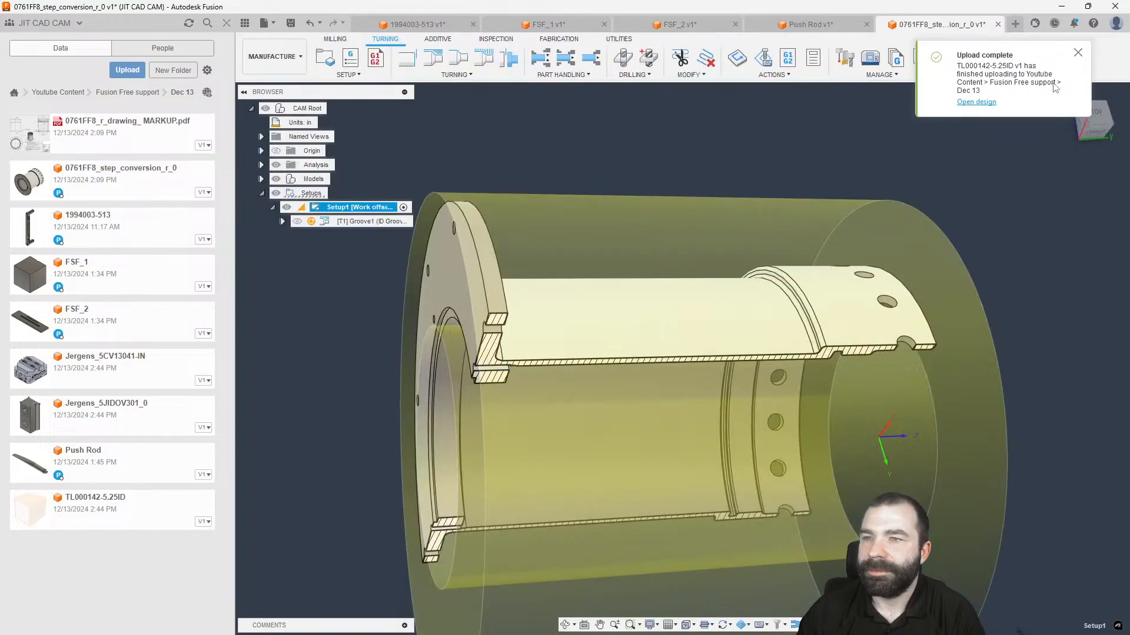
click(1079, 55)
click(1015, 24)
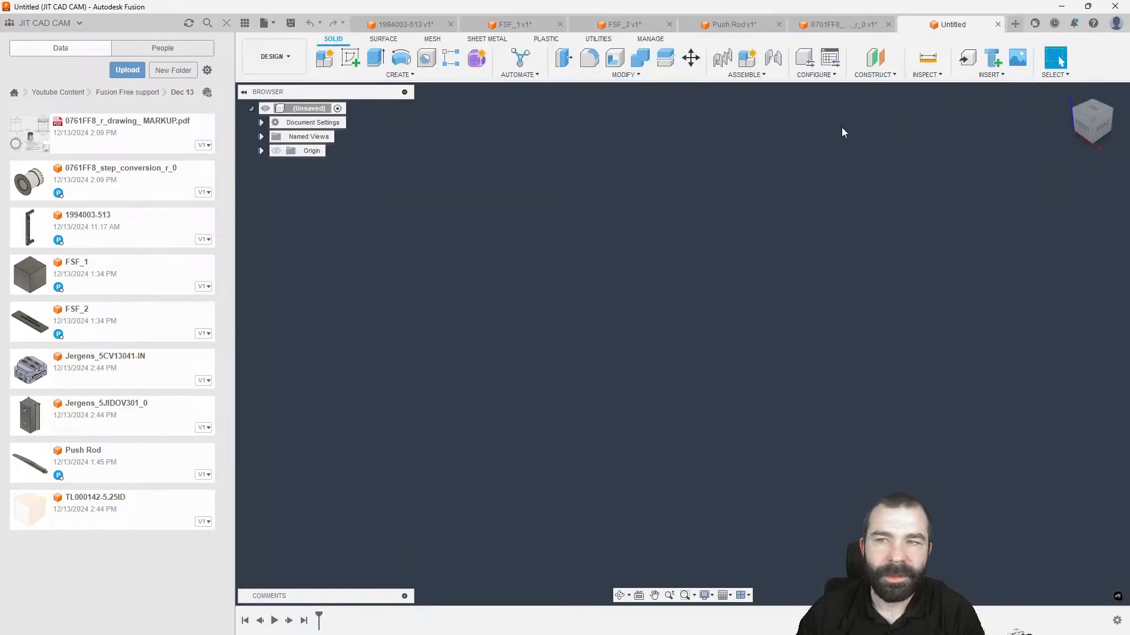
click(997, 24)
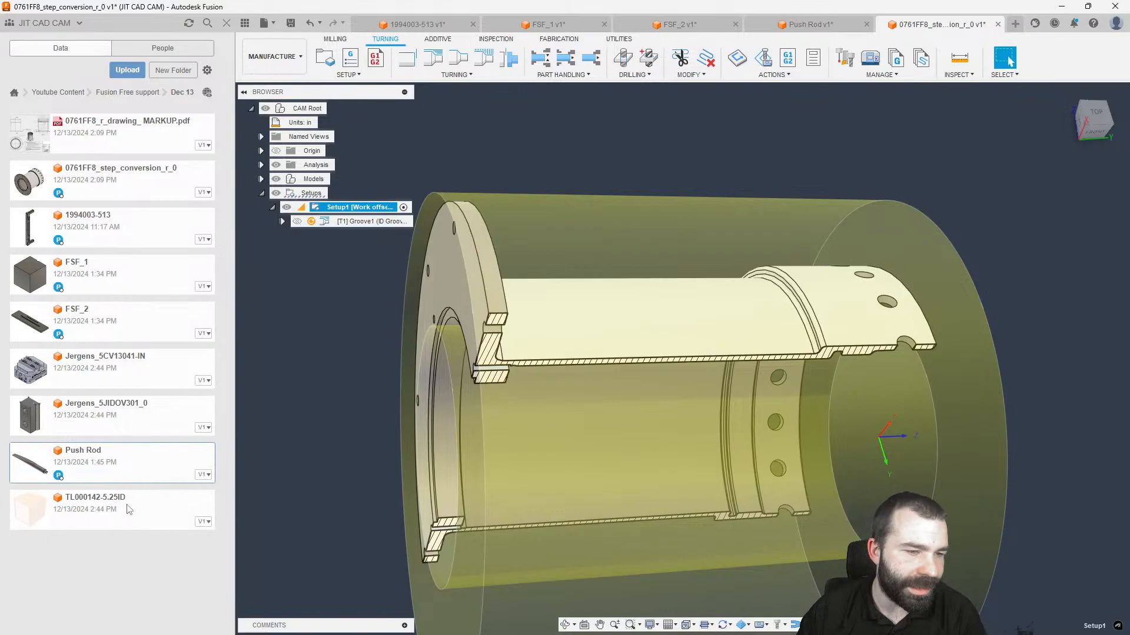
Open the uploaded TL000142-5.25ID design and inspect the half-cylinder part from its end.
double_click(116, 509)
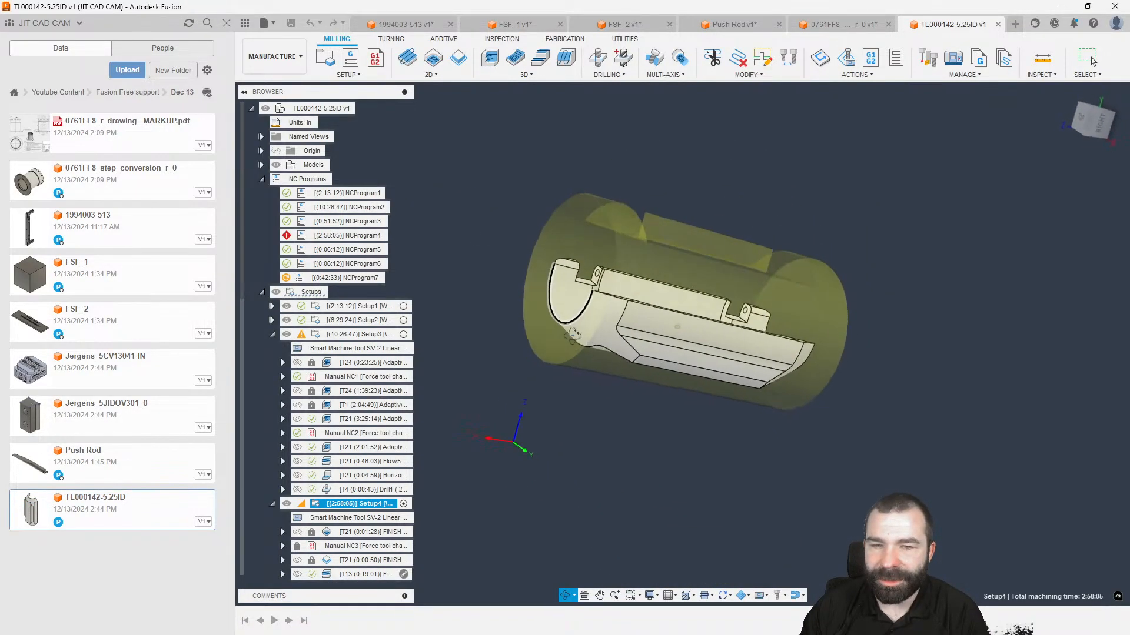
shift+middle_drag(612, 363, 673, 346)
scroll(680, 358, up, 6)
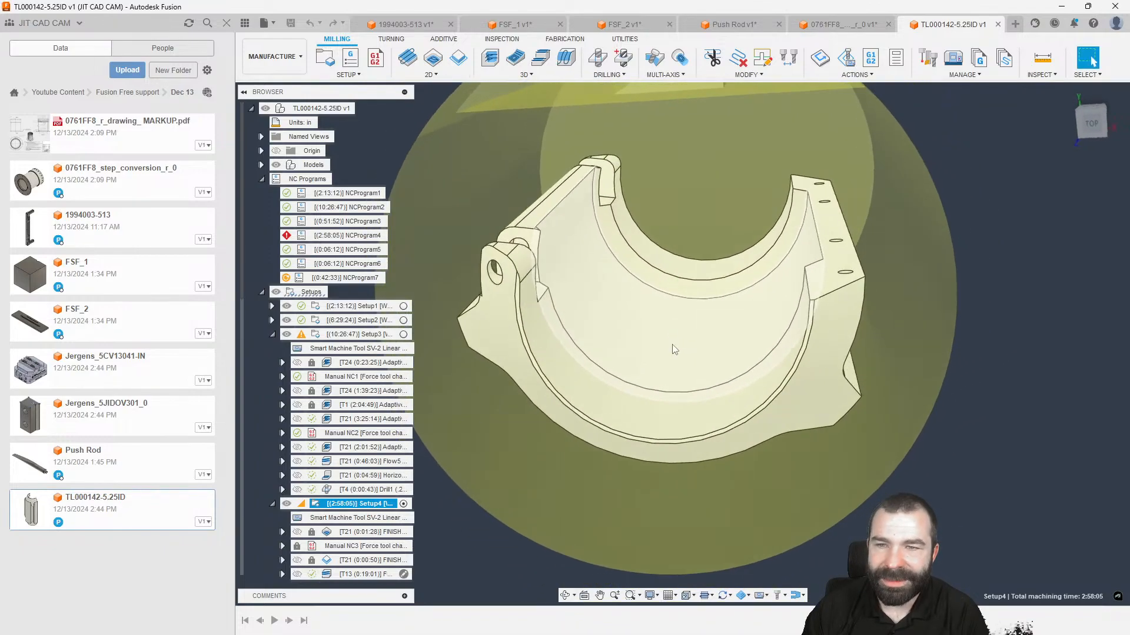
scroll(672, 345, down, 3)
scroll(380, 467, down, 1)
Preview the Flow5 and Horizontal1 toolpaths in Setup3 and the Flow1 (2) and Flow1 toolpaths in Setup2.
click(362, 419)
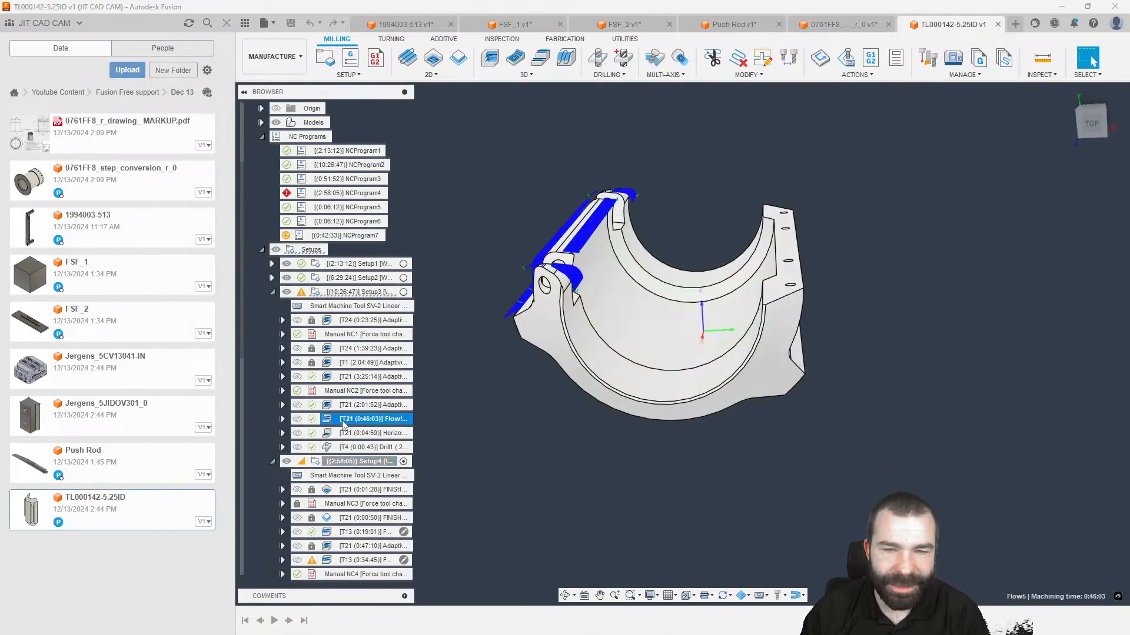
click(348, 434)
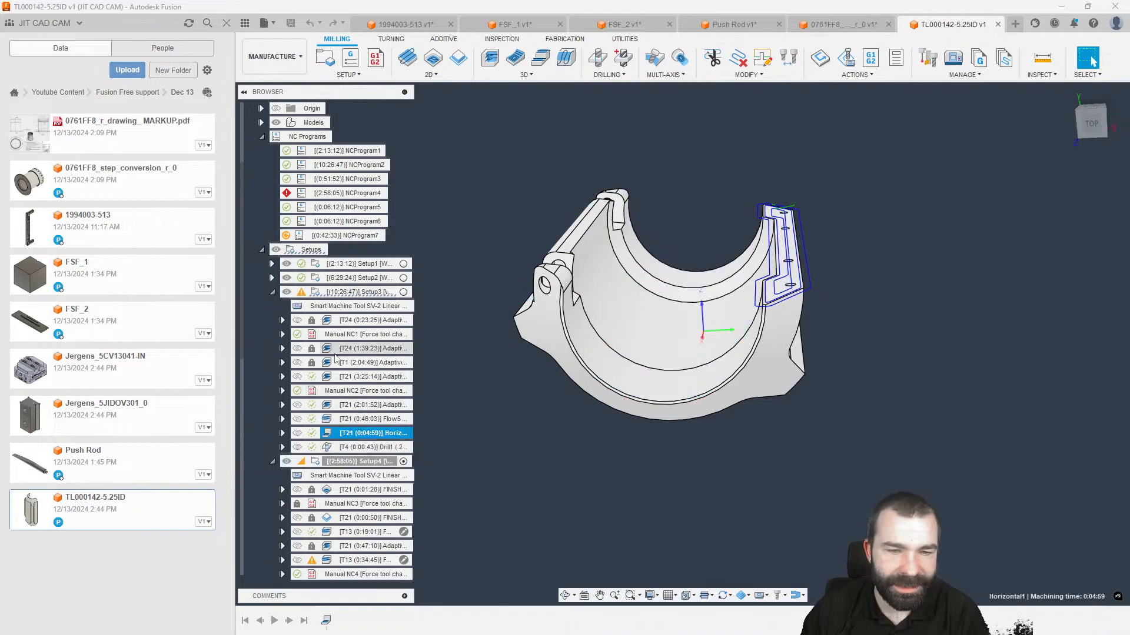
click(272, 277)
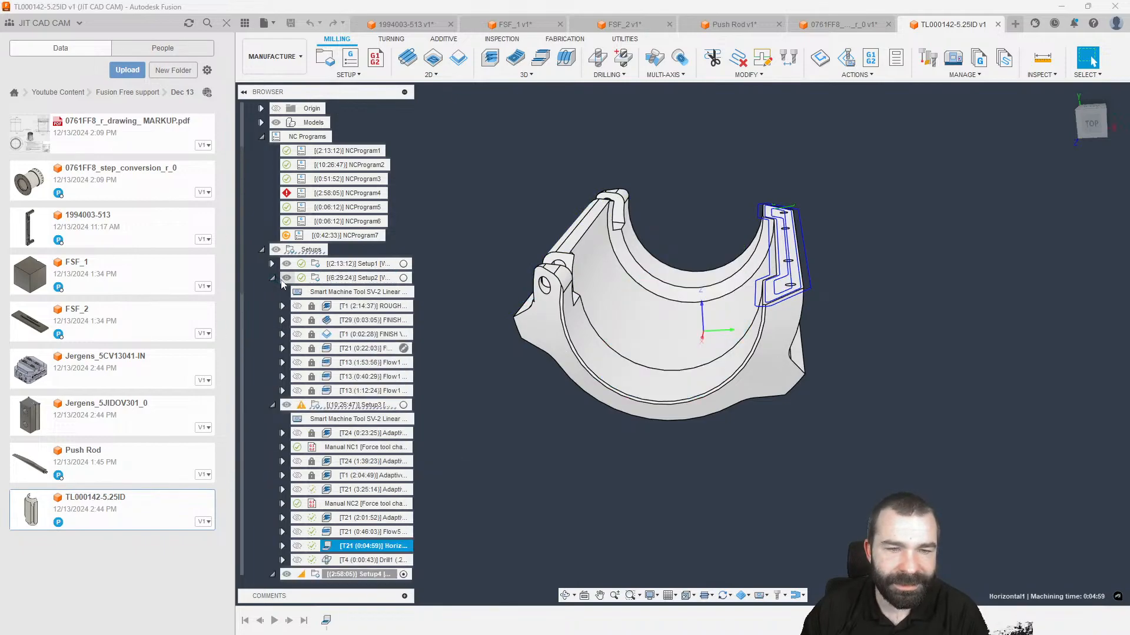
click(360, 363)
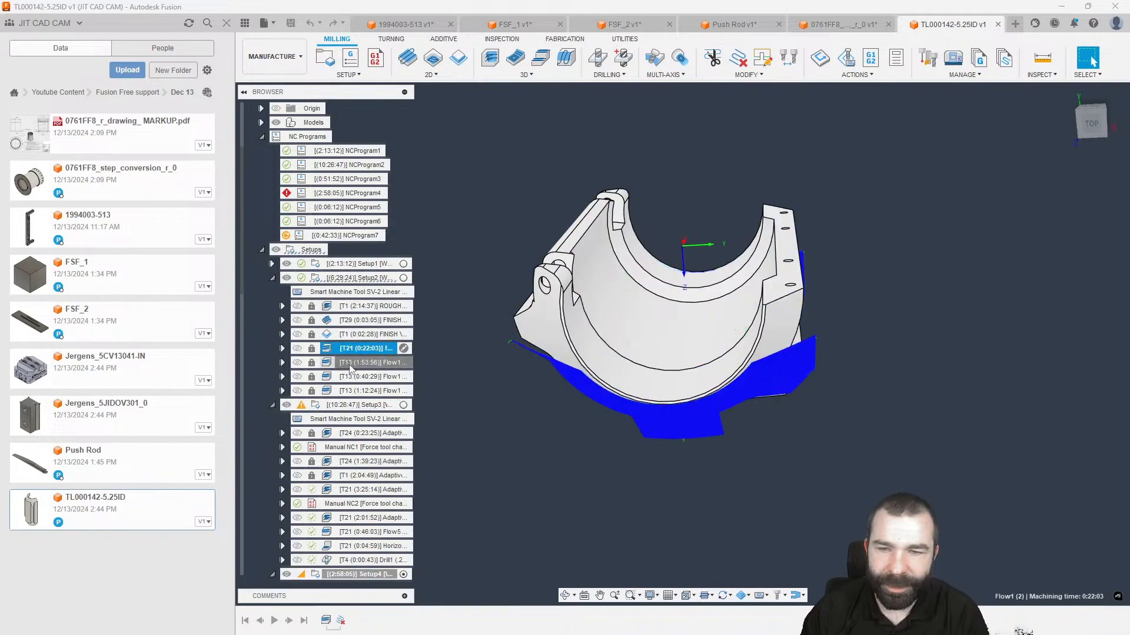
scroll(356, 412, down, 1)
double_click(359, 362)
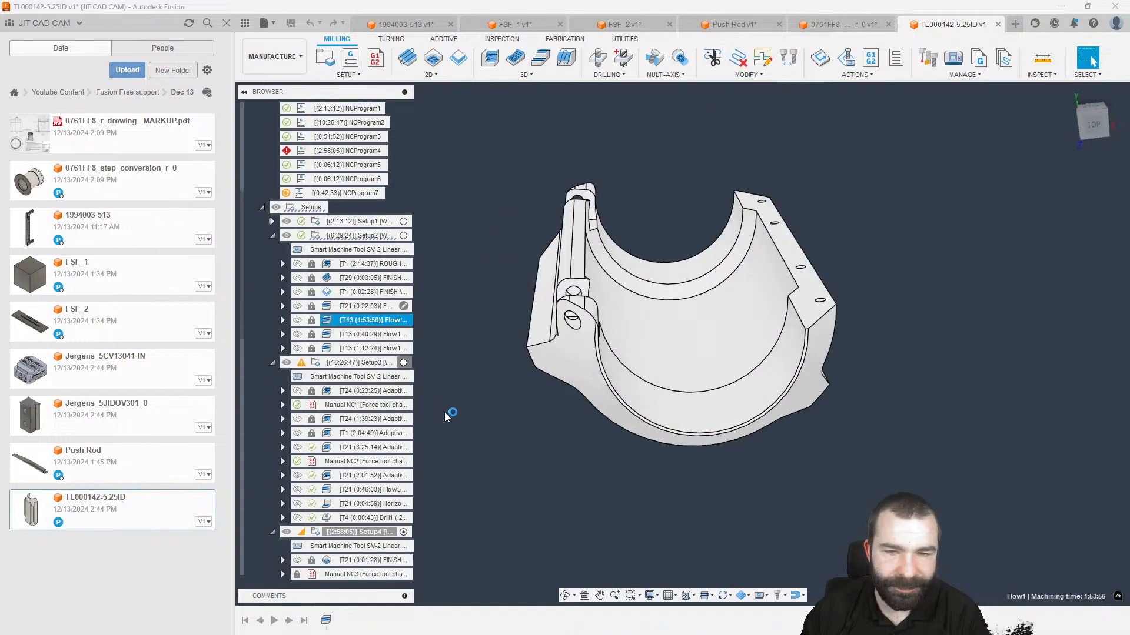
Activate Setup3 to view its stock and preview the Drill1 toolpath on the edge holes.
scroll(353, 435, down, 1)
click(353, 363)
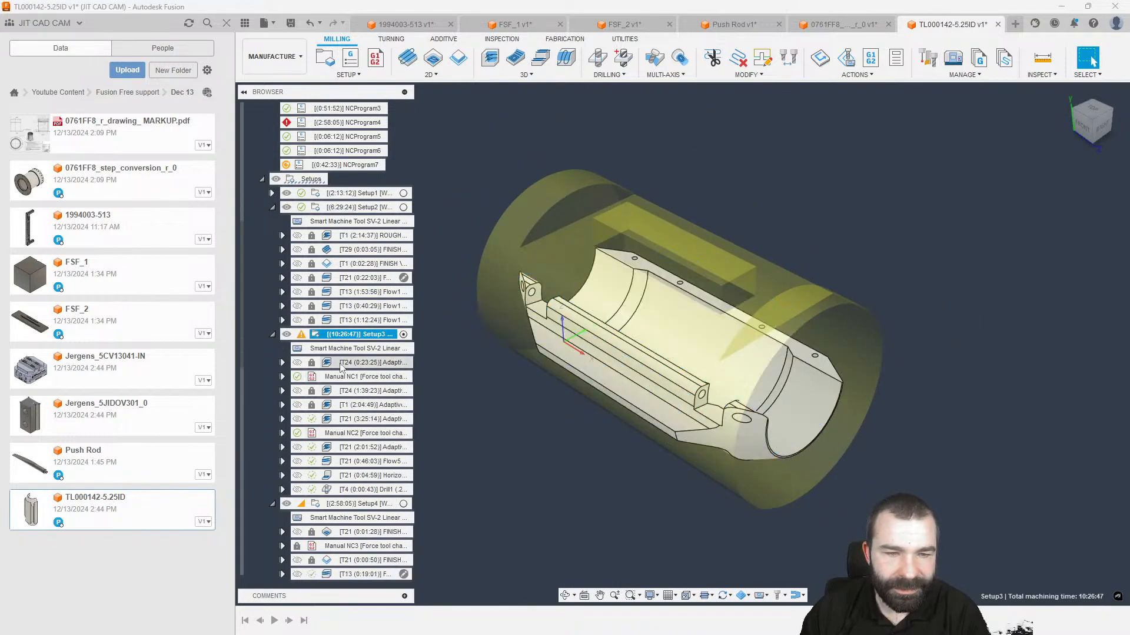
click(356, 490)
scroll(376, 480, down, 1)
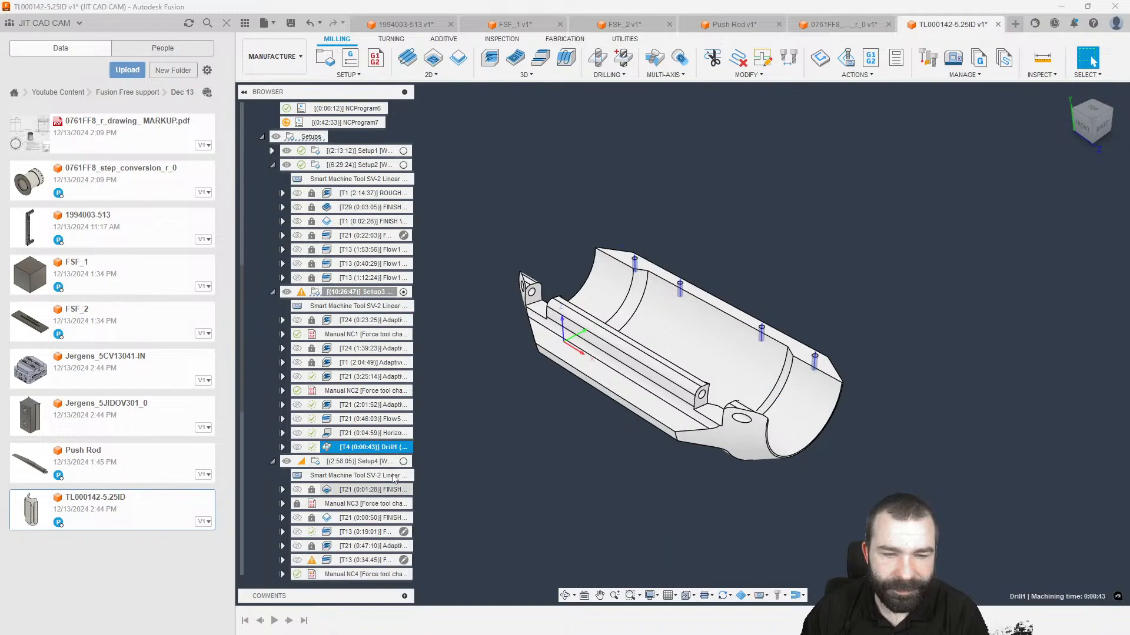
Activate Setup4 and preview its FINISH HINGE WIDTH, Flow6, Adaptive7 and Flow6 (2) toolpaths.
click(403, 463)
click(360, 517)
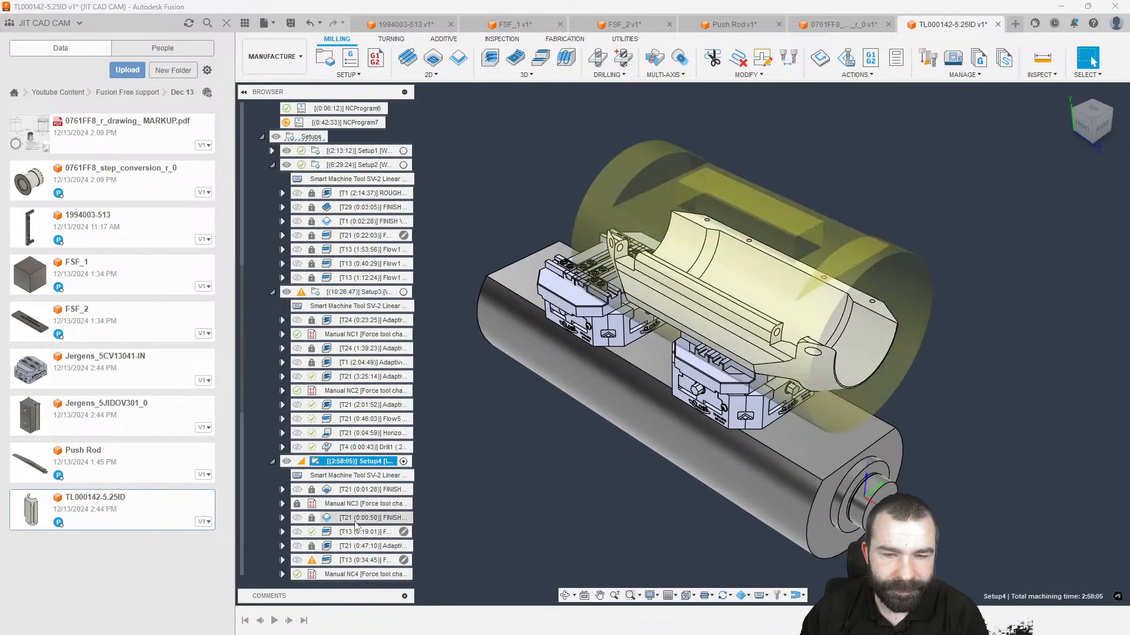
click(358, 533)
click(358, 547)
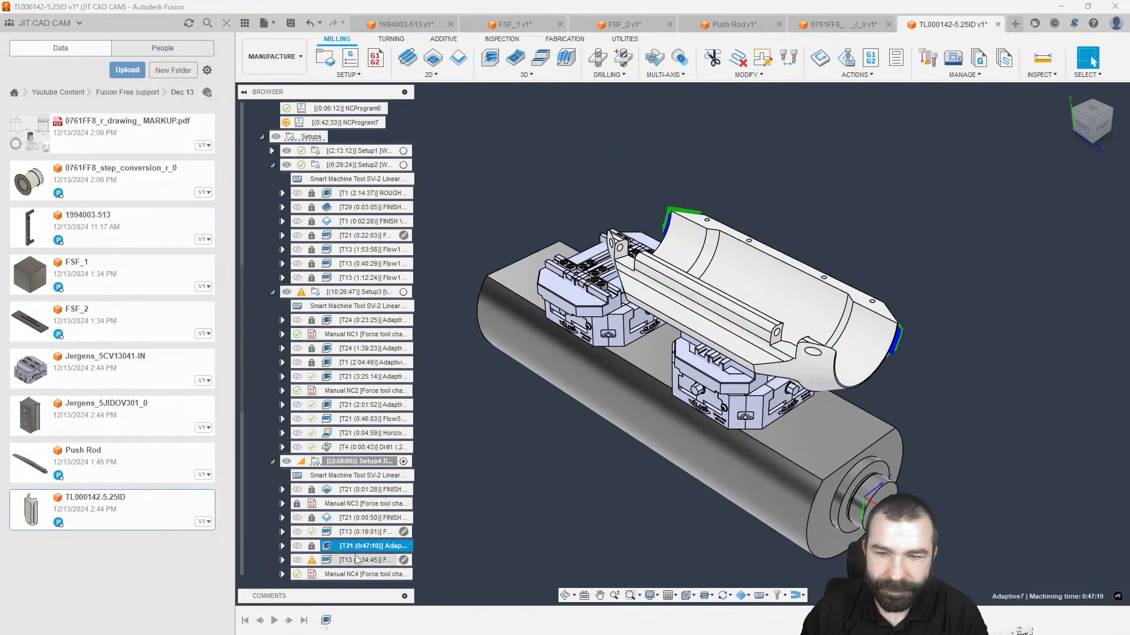
click(359, 561)
scroll(367, 516, down, 4)
Activate Setup5, Setup5 (2) and Setup6 to compare their part orientations, and preview the Adaptive9 and Flow12 toolpaths in Setup6.
click(403, 504)
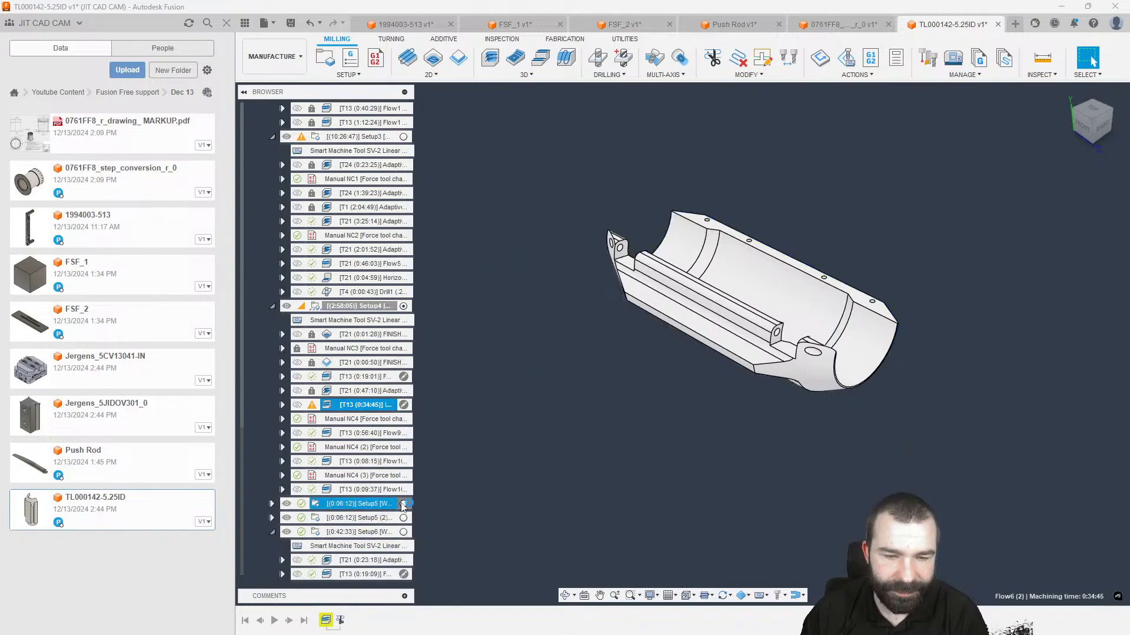
click(403, 518)
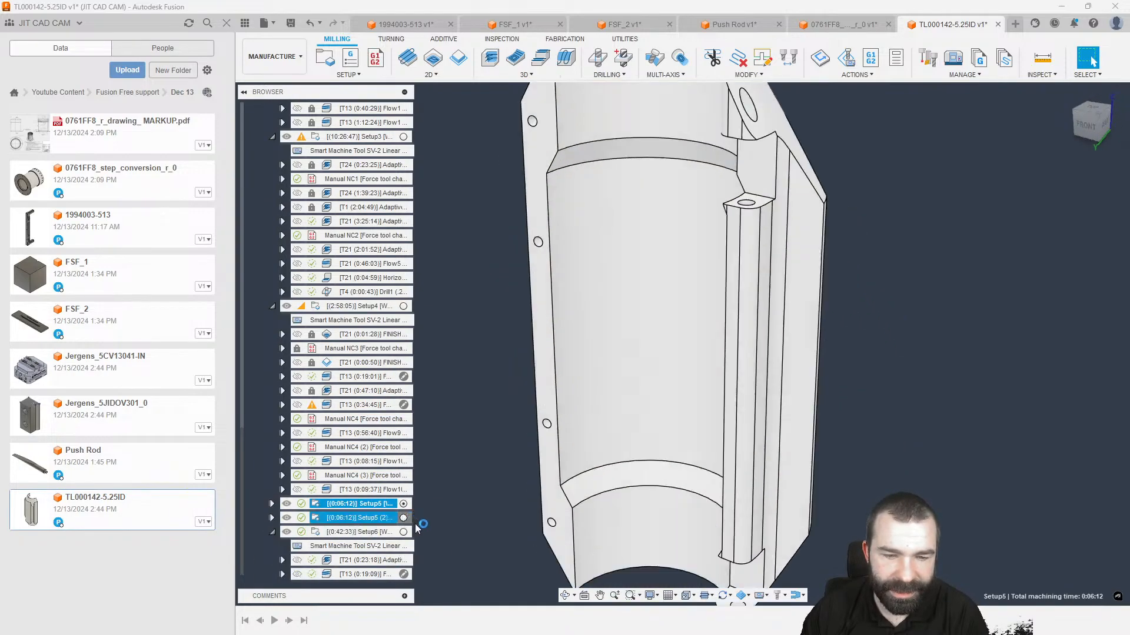
click(403, 532)
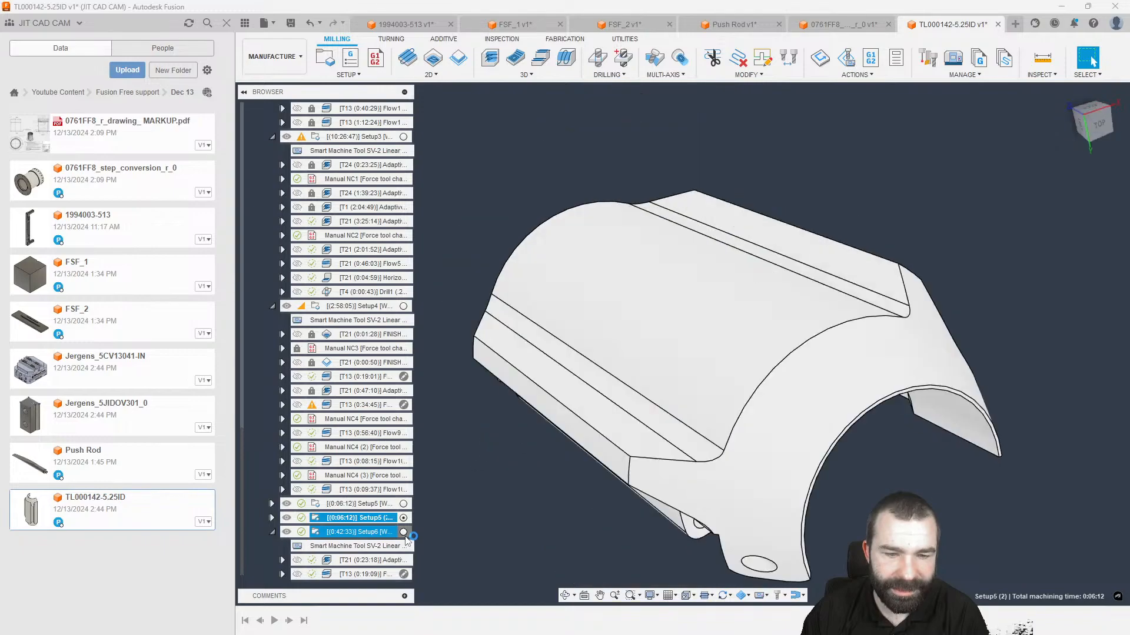
click(365, 560)
click(345, 575)
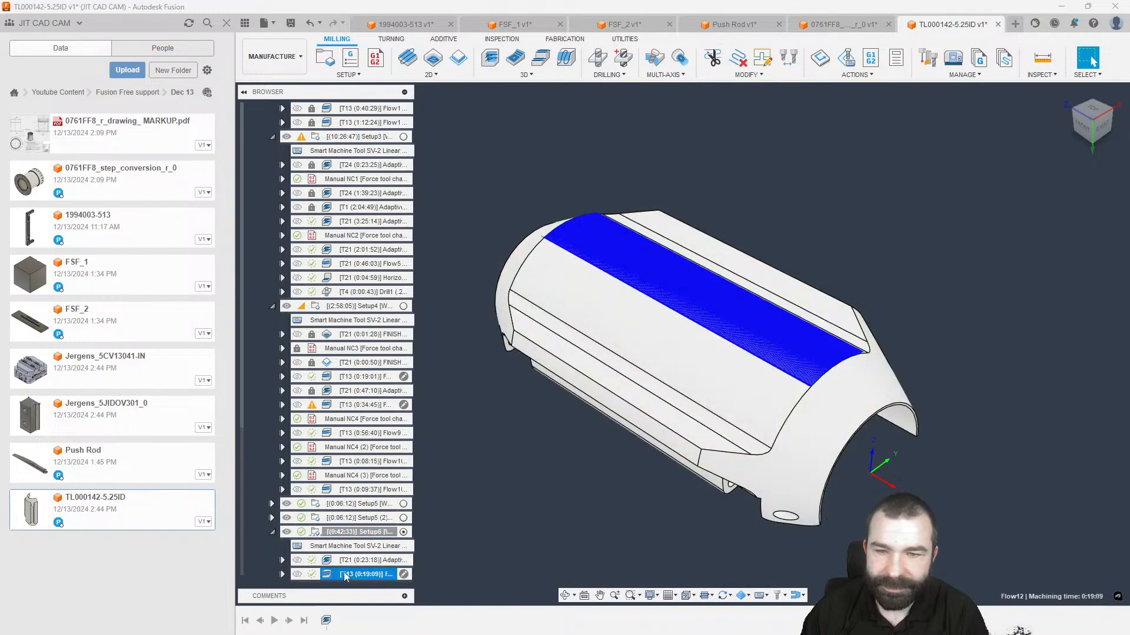
shift+middle_drag(715, 374, 639, 311)
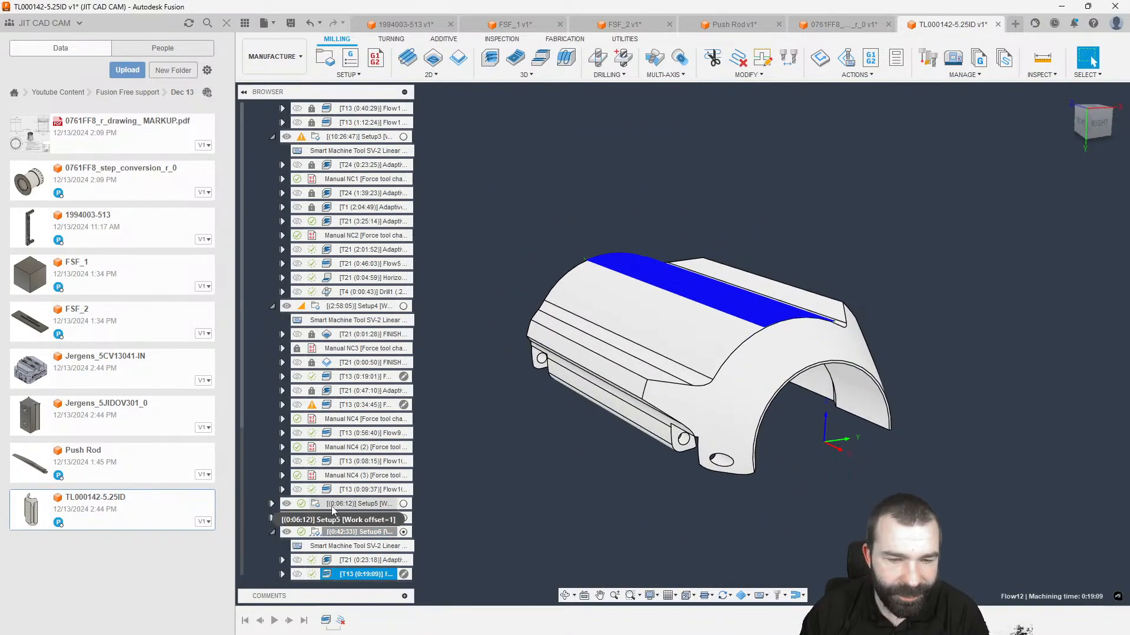
click(404, 504)
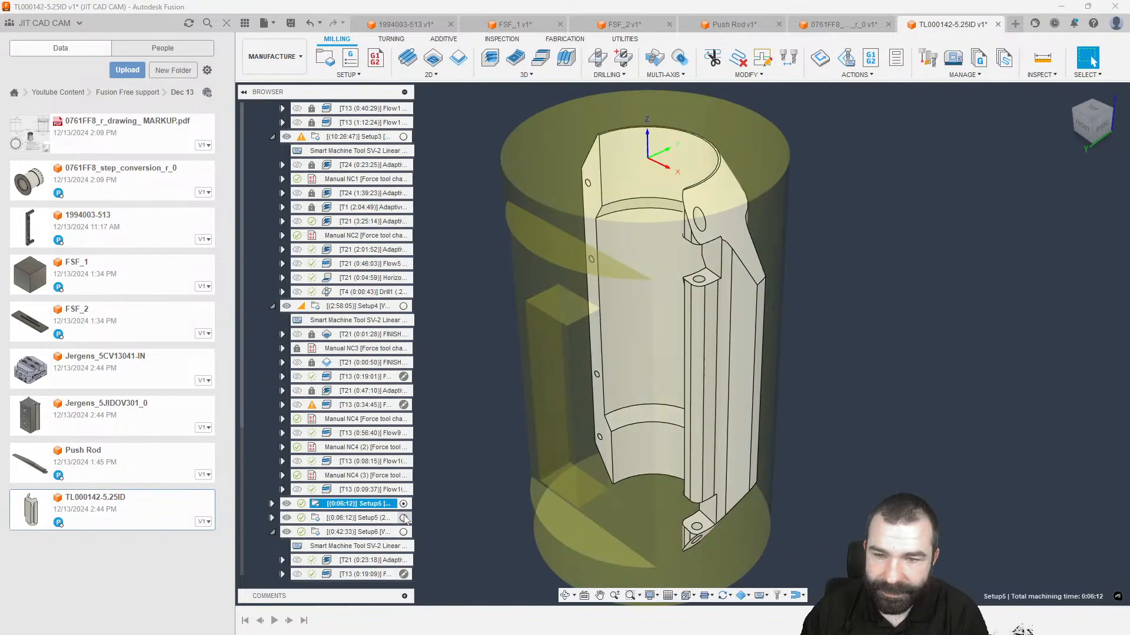
click(403, 518)
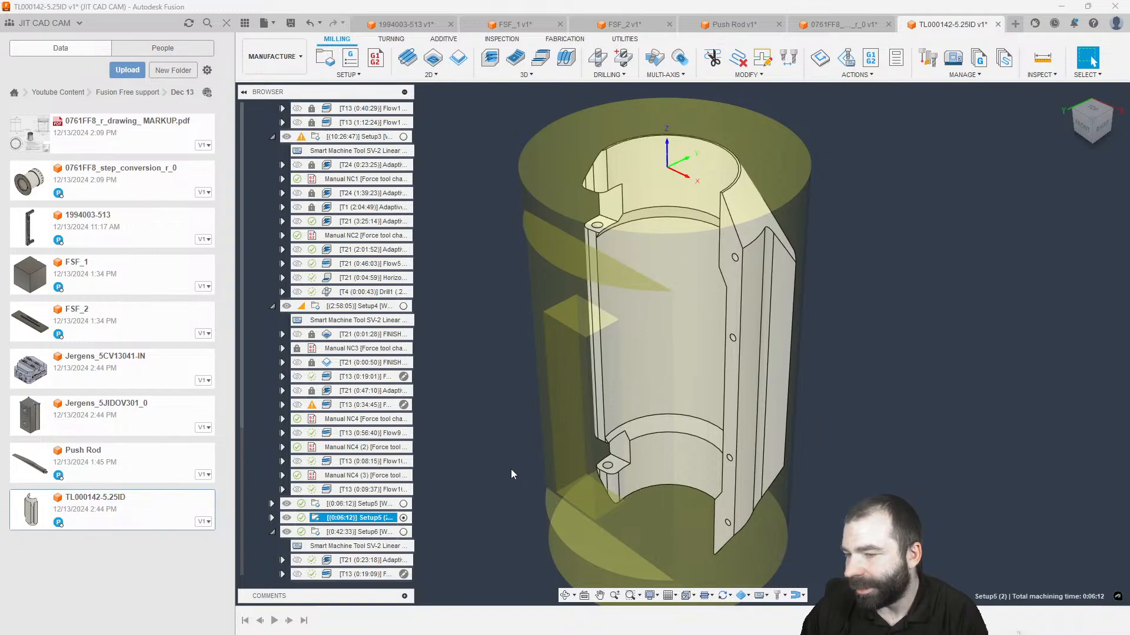
Reactivate Setup4 and preview its Flow10 (2), Flow10 and Flow9 toolpaths on the inner bore.
click(403, 306)
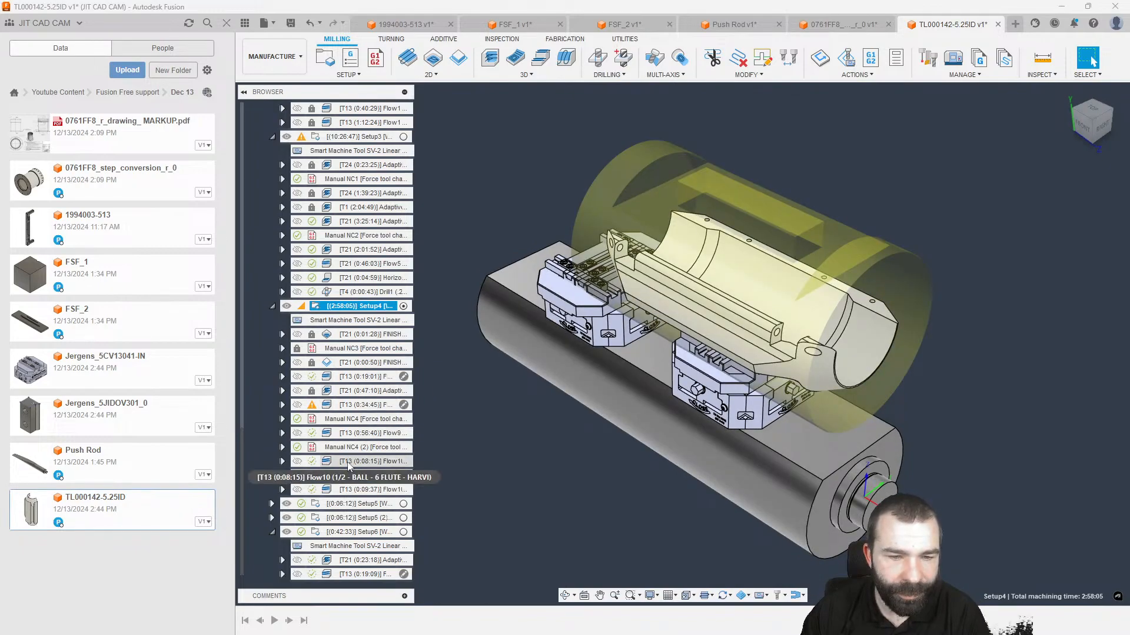
click(371, 490)
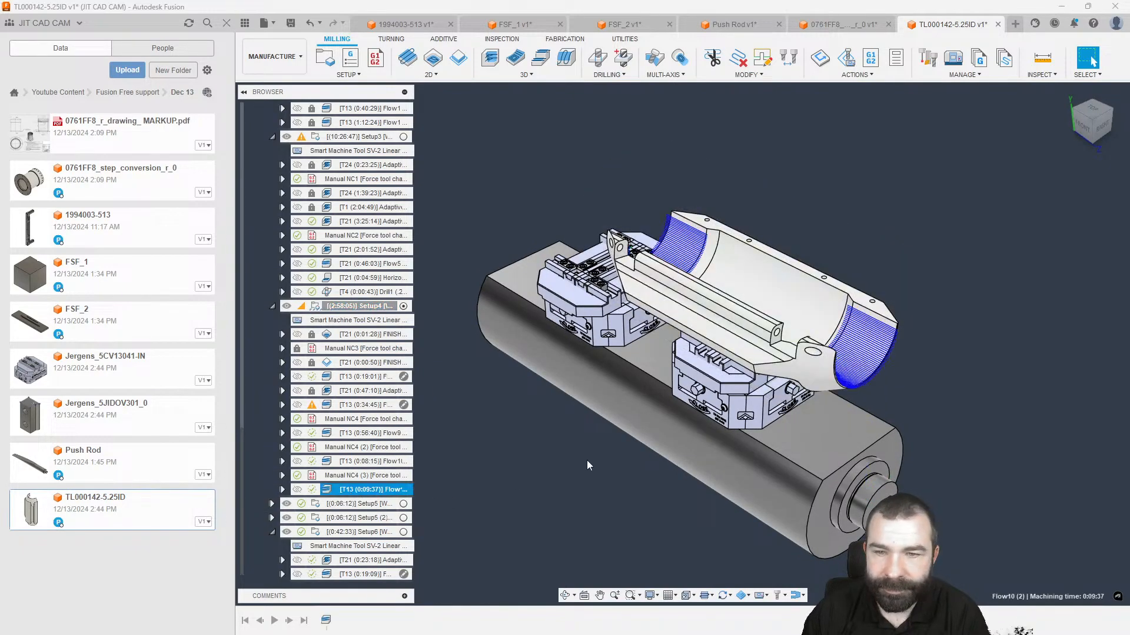
click(344, 462)
click(341, 434)
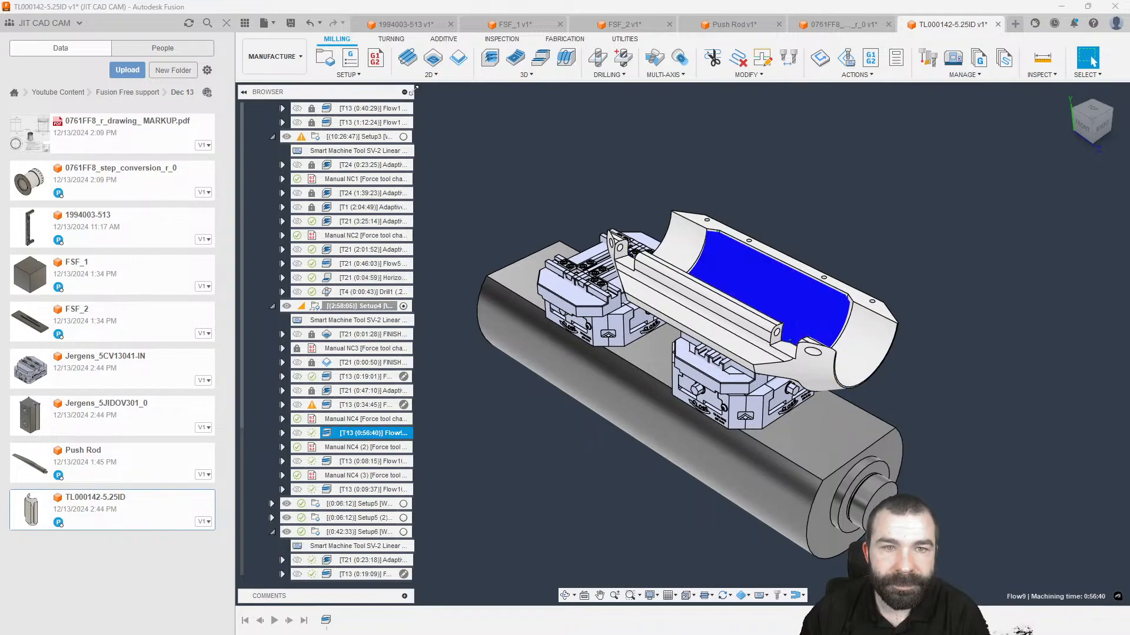
Widen the browser to show full operation names, close the data panel and inspect the Flow9 toolpath in the bore.
drag(415, 89, 474, 90)
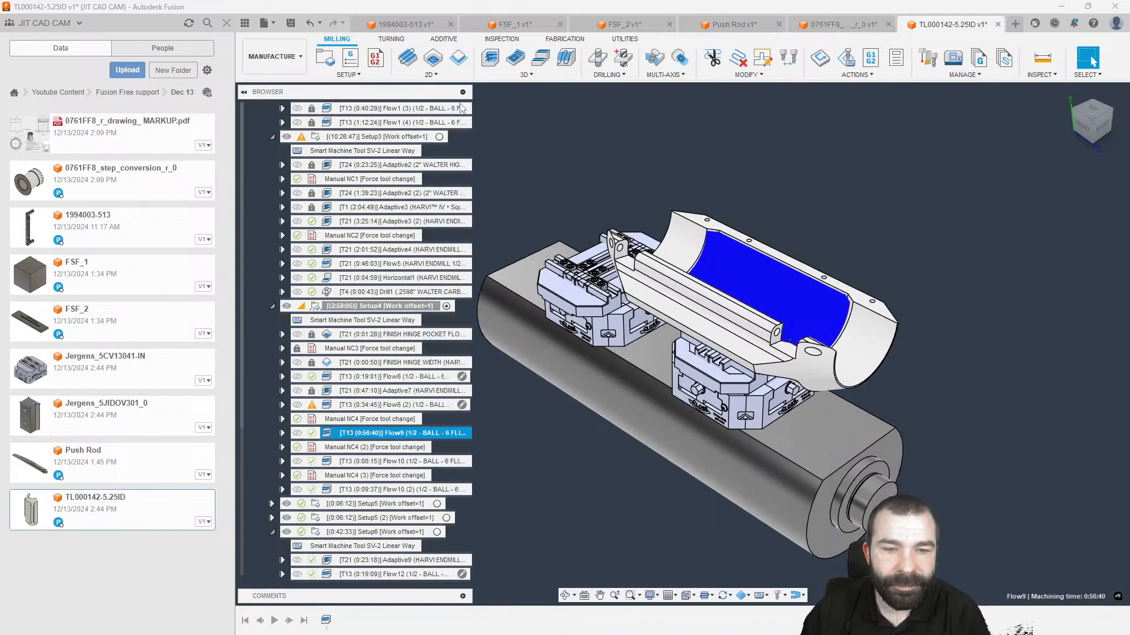
click(227, 23)
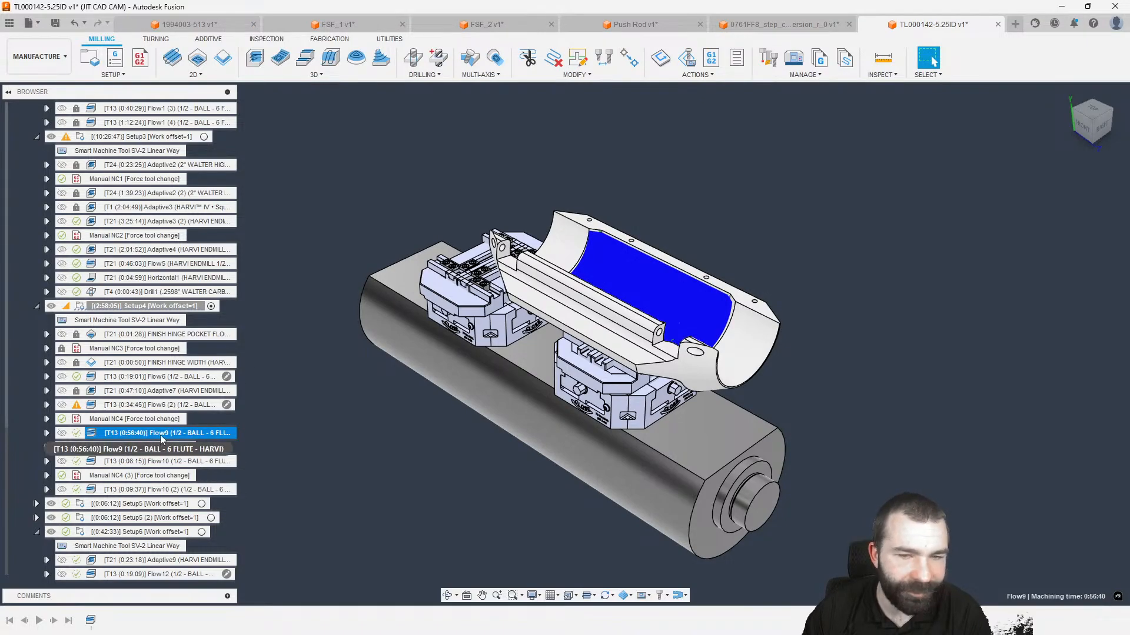
shift+middle_drag(480, 390, 456, 359)
scroll(455, 358, up, 3)
shift+middle_drag(294, 339, 347, 332)
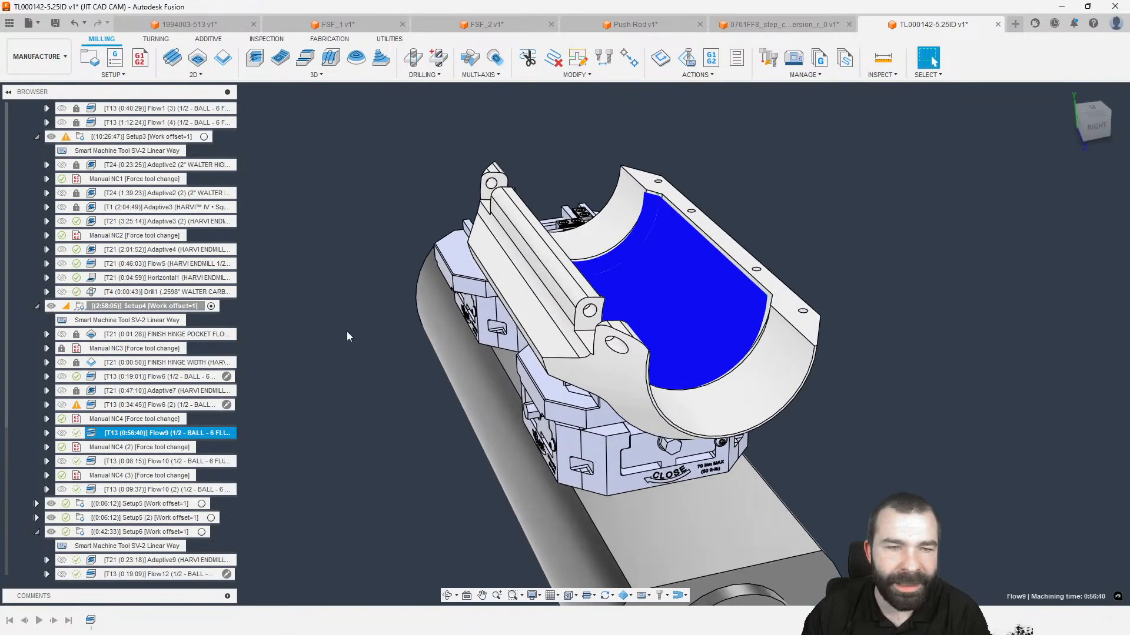
scroll(177, 311, up, 1)
Open the Flow9 operation for editing and review its tool, geometry and multi-axis settings.
click(347, 470)
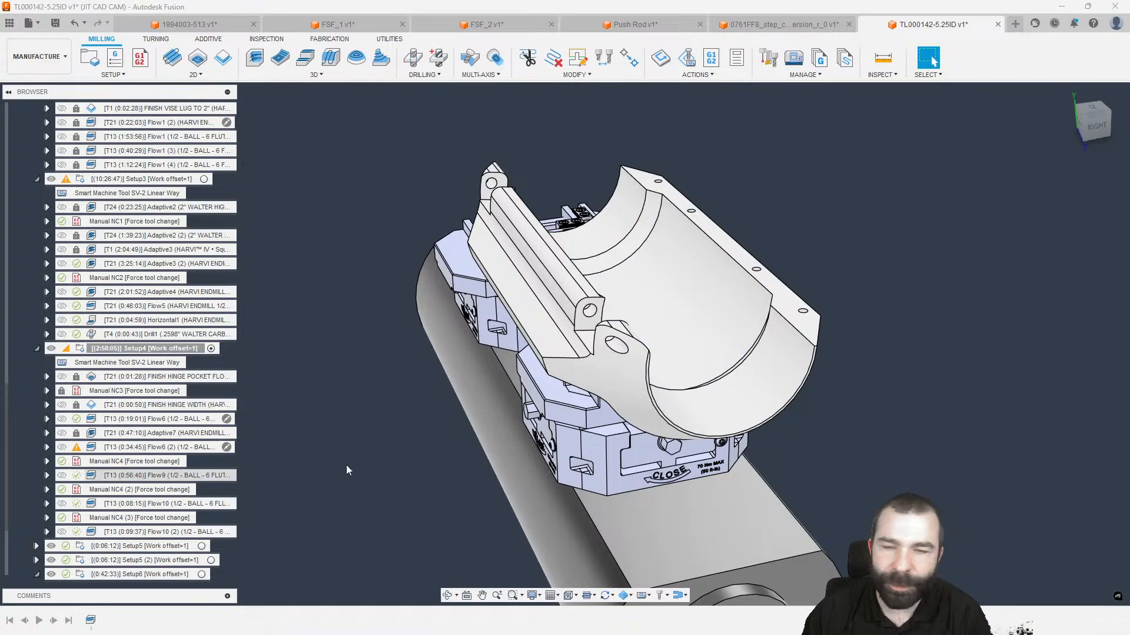
scroll(759, 309, down, 2)
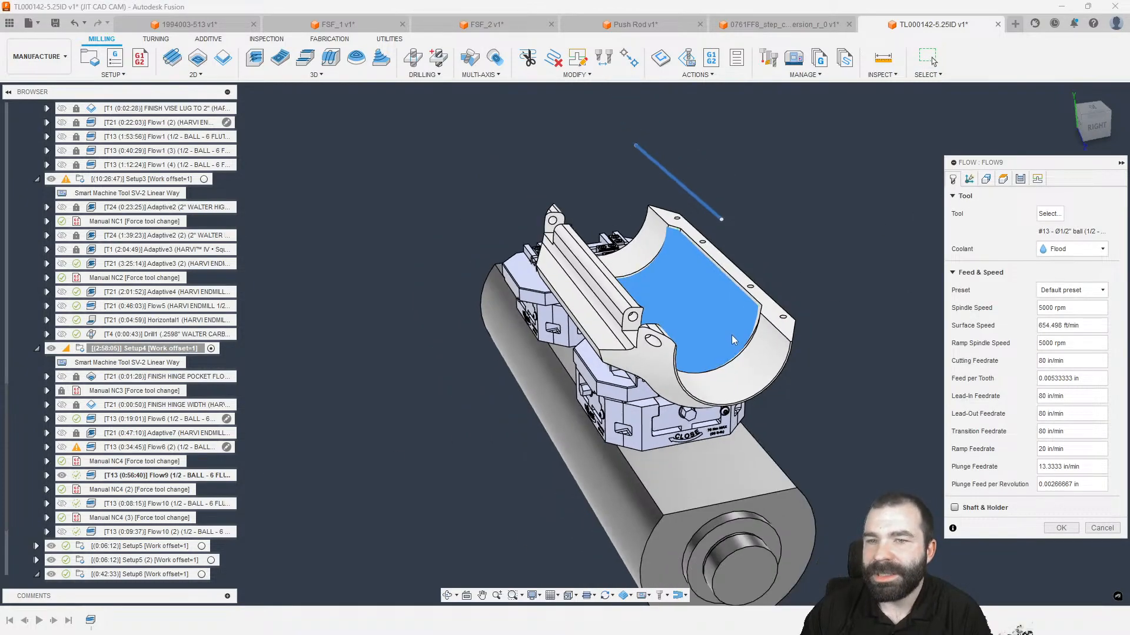
shift+middle_drag(734, 341, 698, 322)
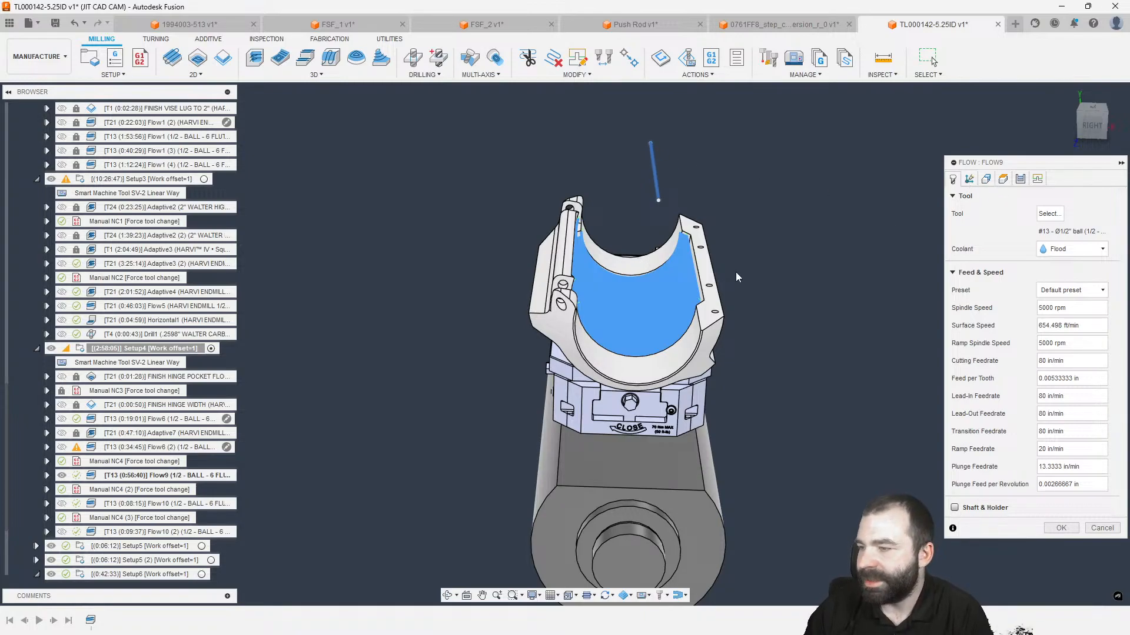
shift+middle_drag(755, 289, 758, 293)
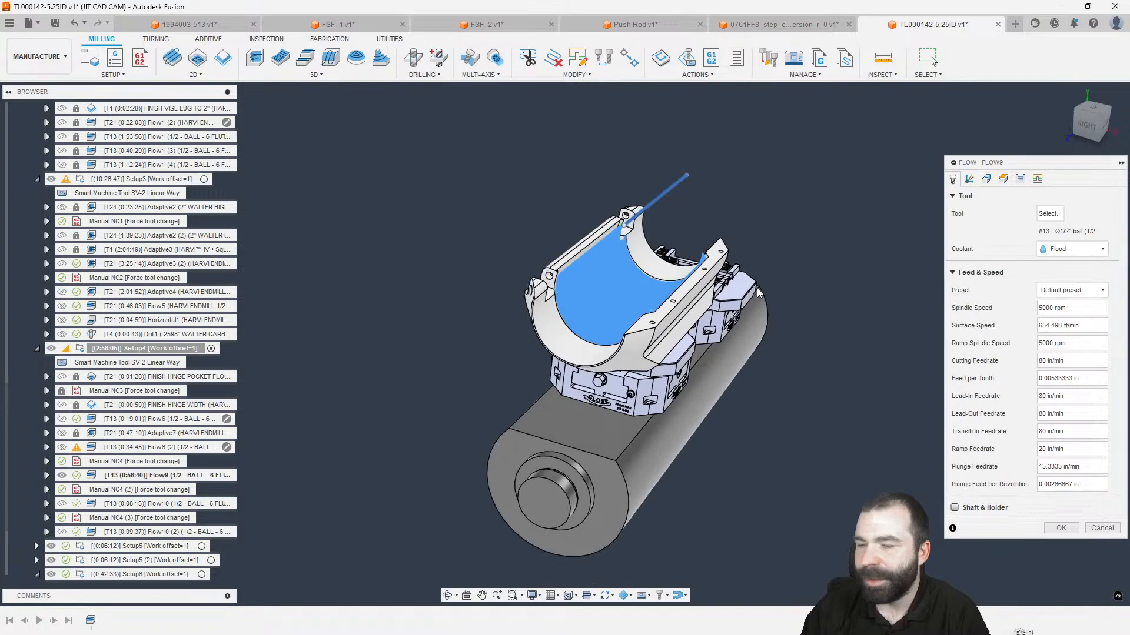
click(986, 179)
click(970, 179)
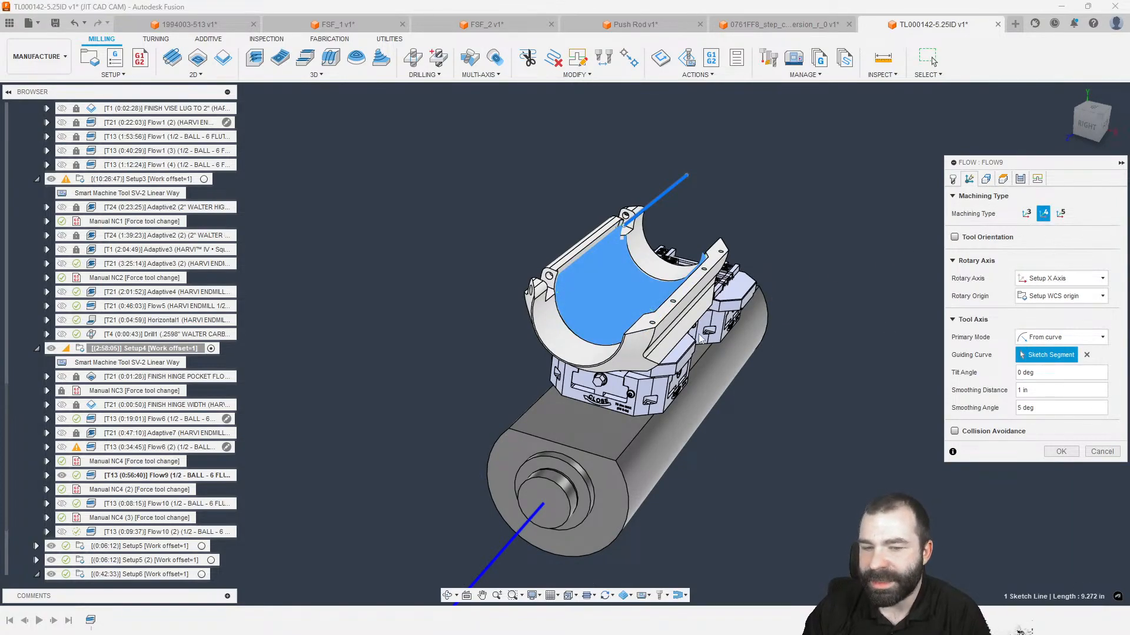
Examine Flow9's rotary axis, From curve tool axis mode and guiding sketch line relative to the part and fixture.
scroll(556, 510, down, 3)
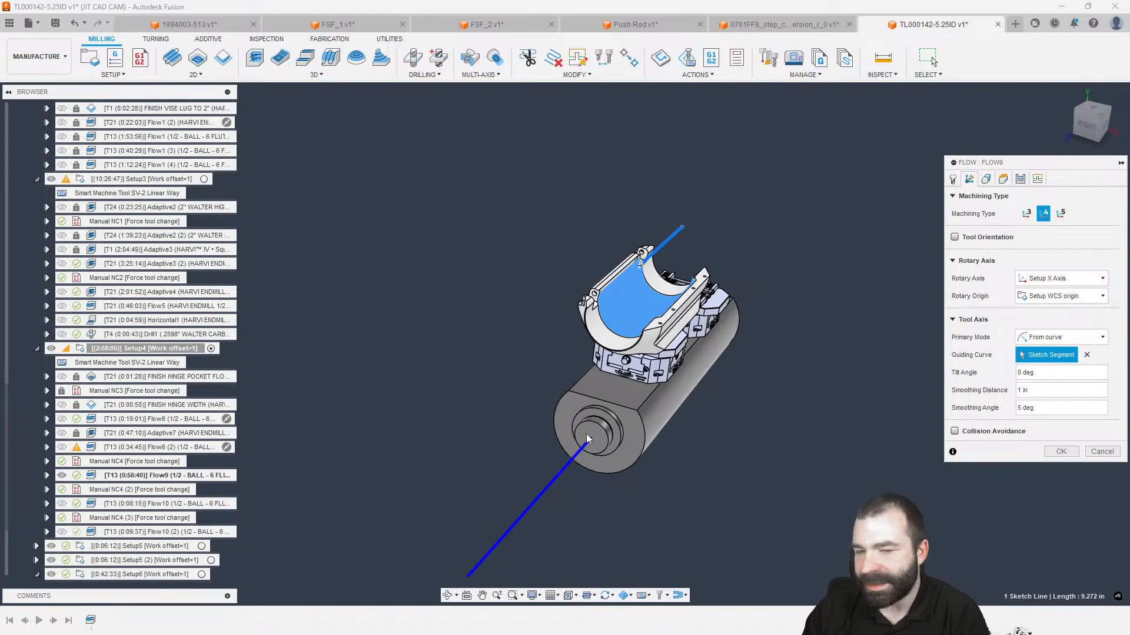
shift+middle_drag(588, 442, 559, 435)
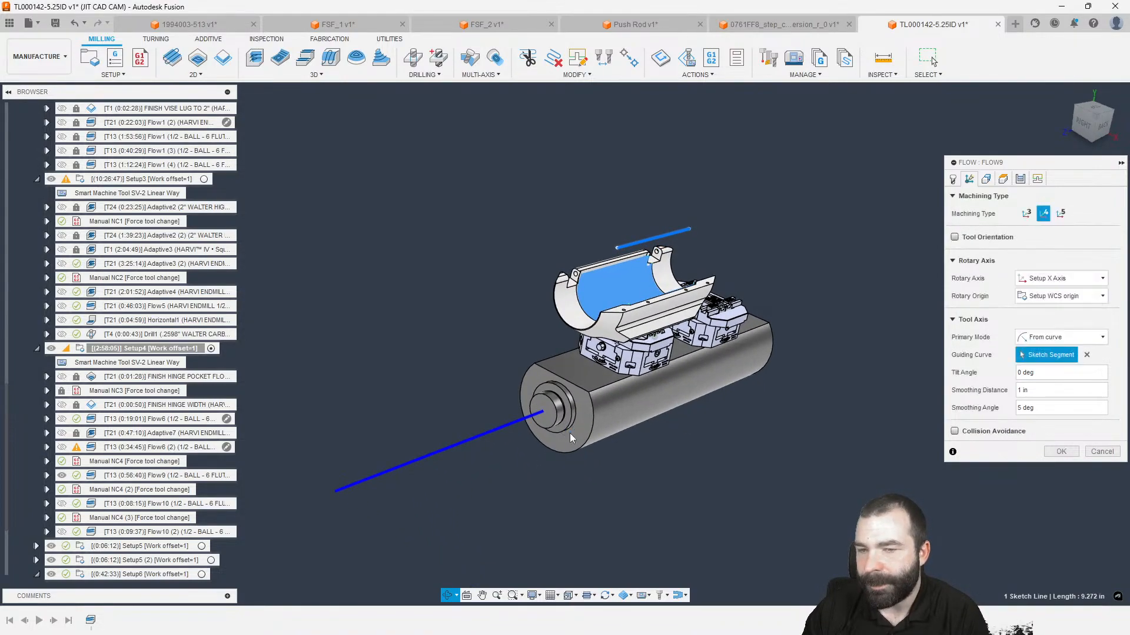
scroll(588, 406, up, 1)
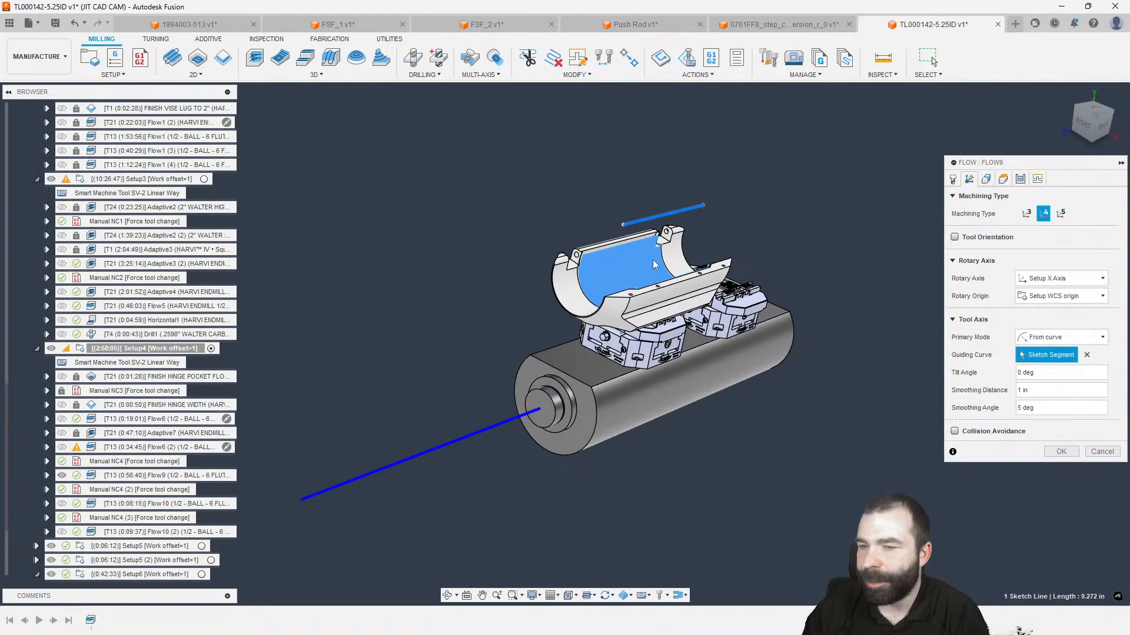
click(1046, 342)
click(984, 353)
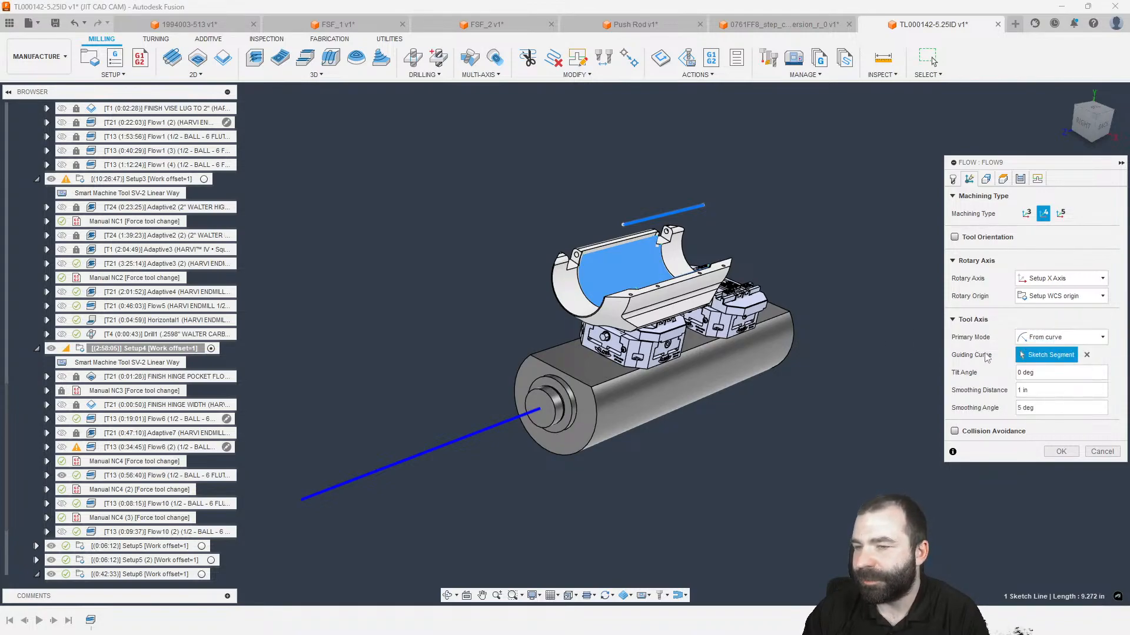
shift+middle_drag(827, 352, 662, 248)
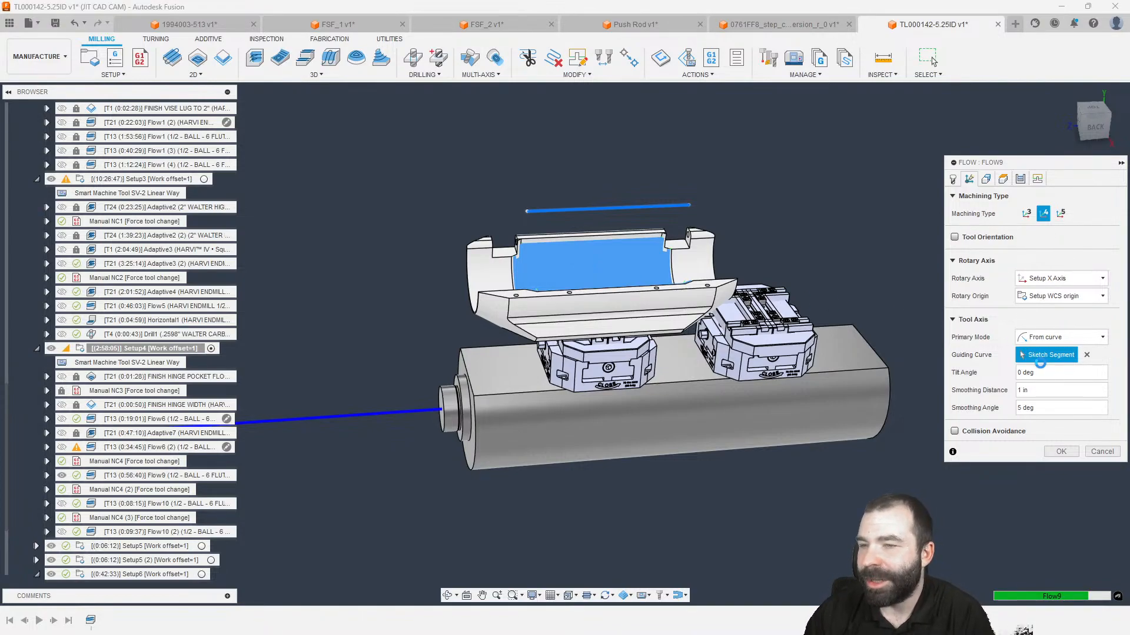
Accept the Flow9 operation settings to regenerate its toolpath.
key(Return)
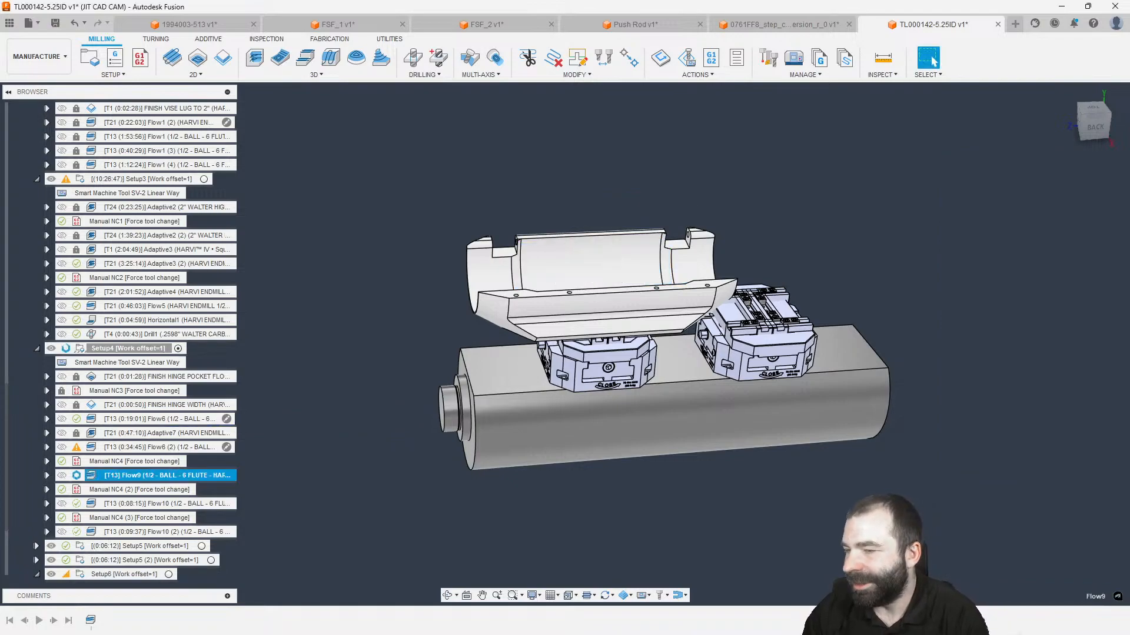
double_click(125, 478)
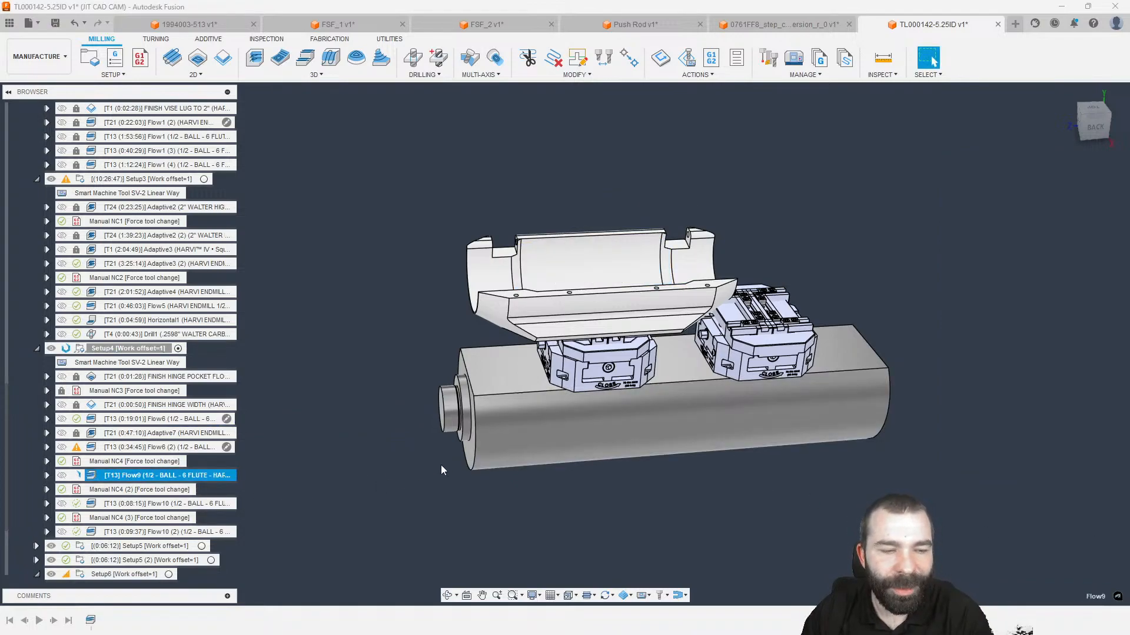
shift+middle_drag(442, 470, 554, 463)
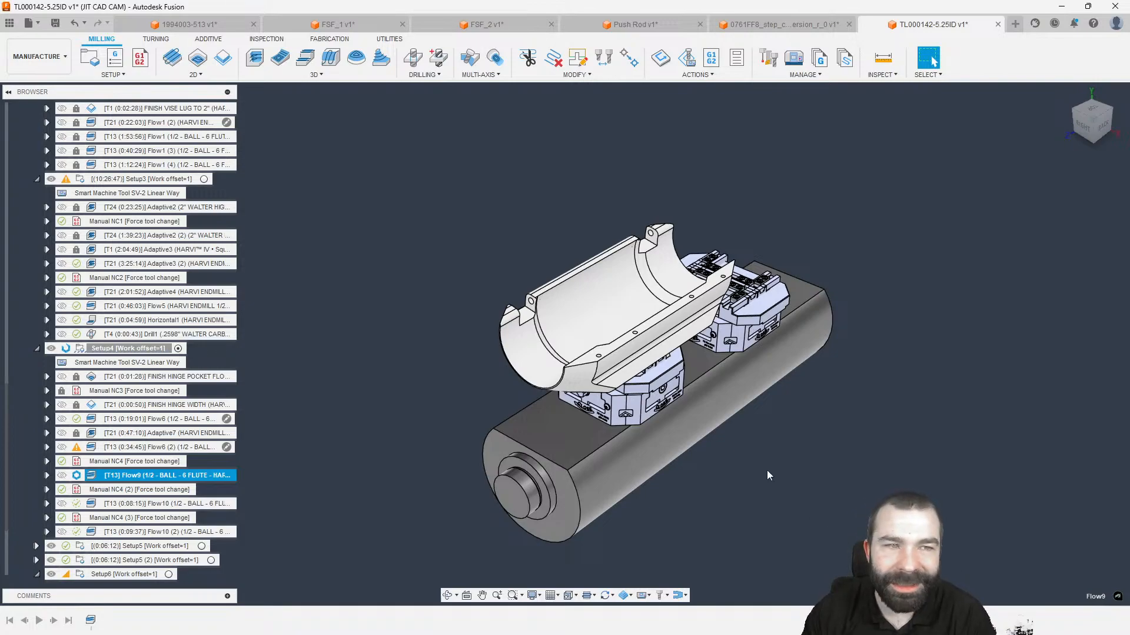
Simulate the regenerated Flow9 operation in Setup4 with the machine simulation.
click(90, 448)
click(105, 476)
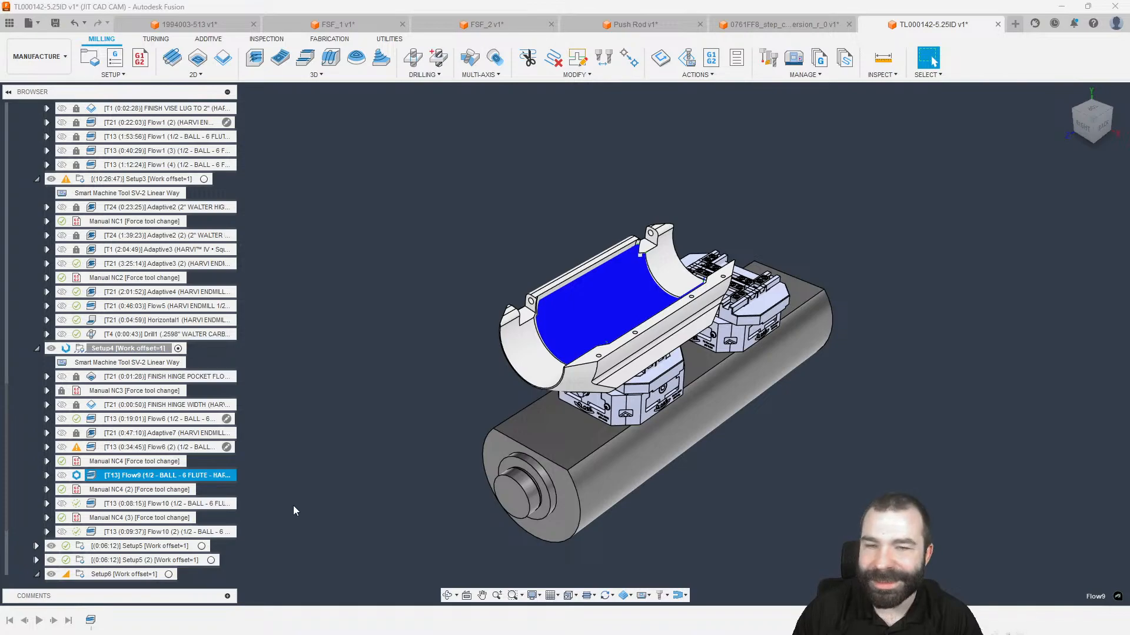
mouse_move(78, 481)
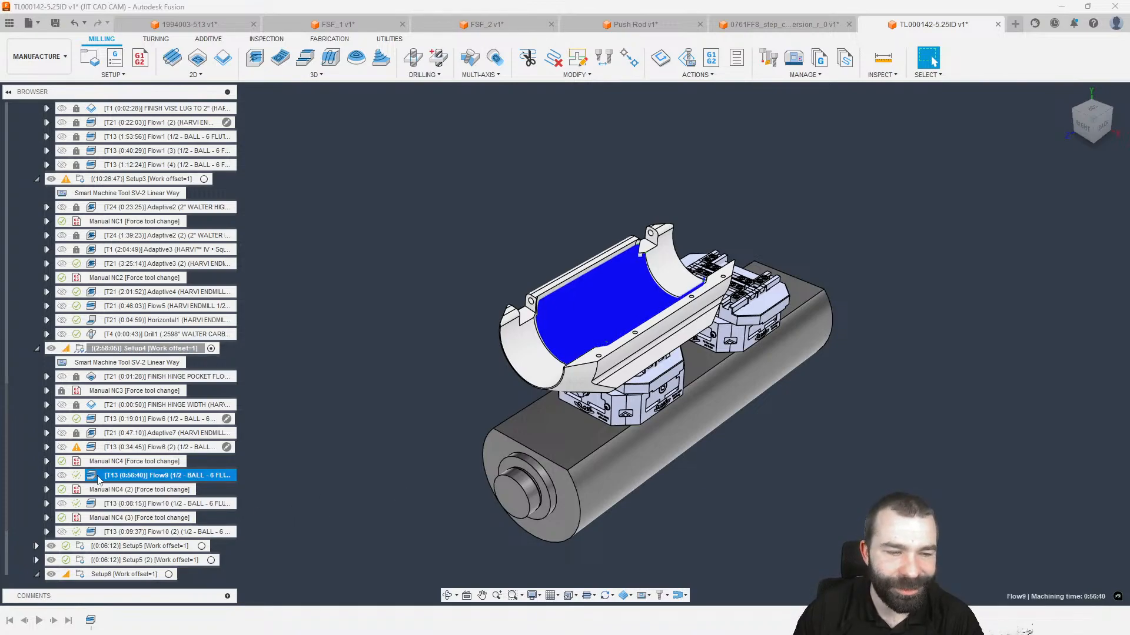
click(688, 58)
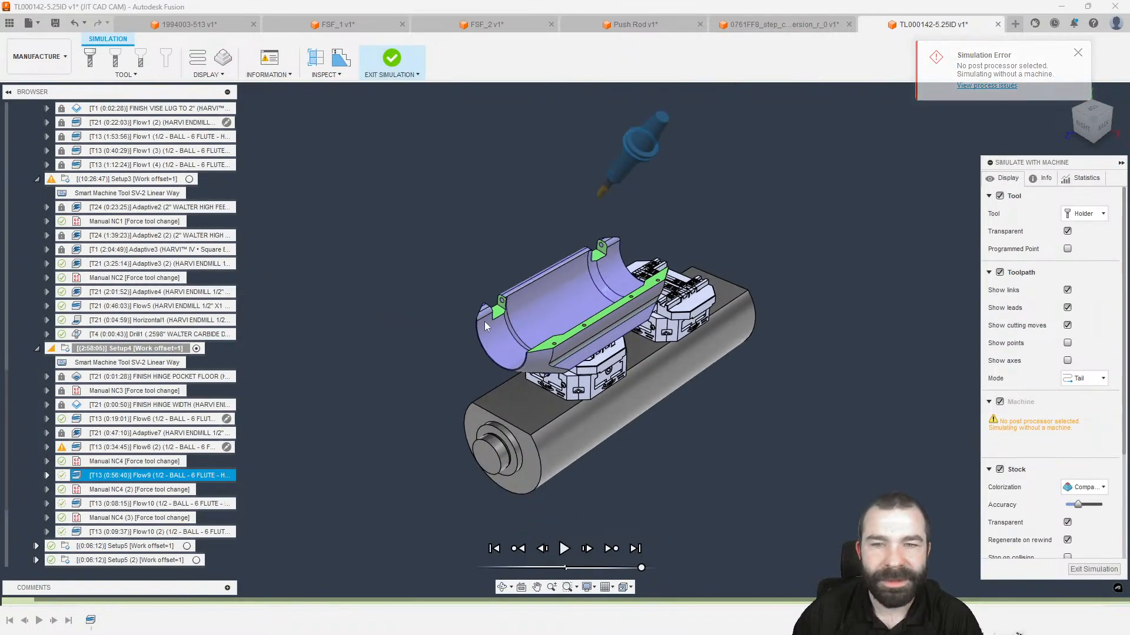
Show the LINE FOR CURVE sketch of the TL000142-5.25ID model alongside the simulated toolpath.
scroll(114, 187, up, 8)
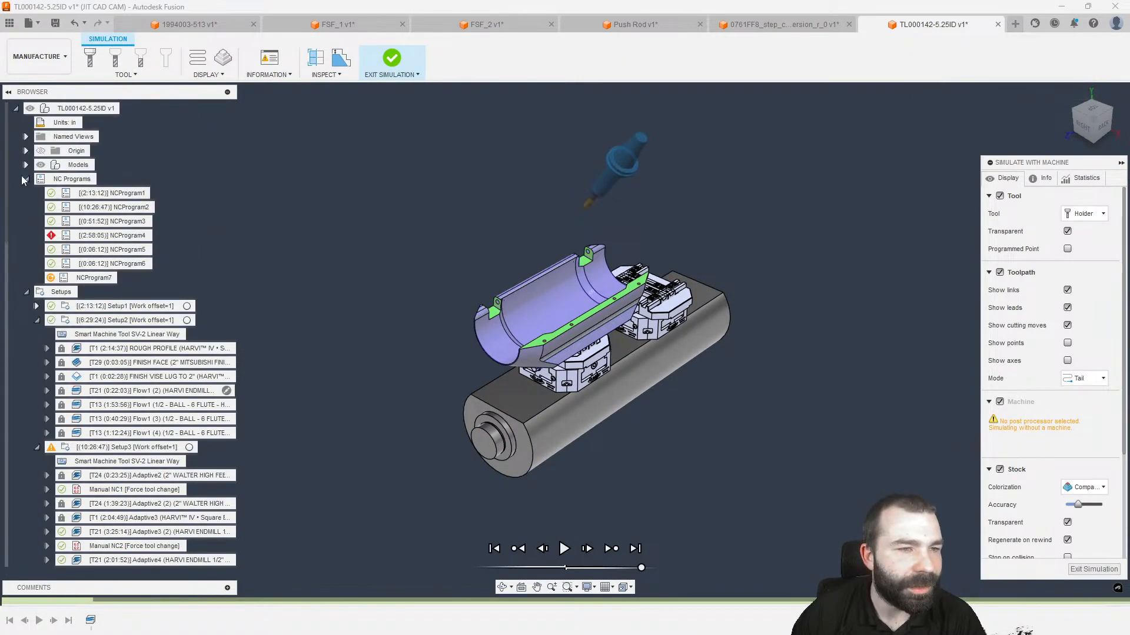
click(26, 164)
click(37, 179)
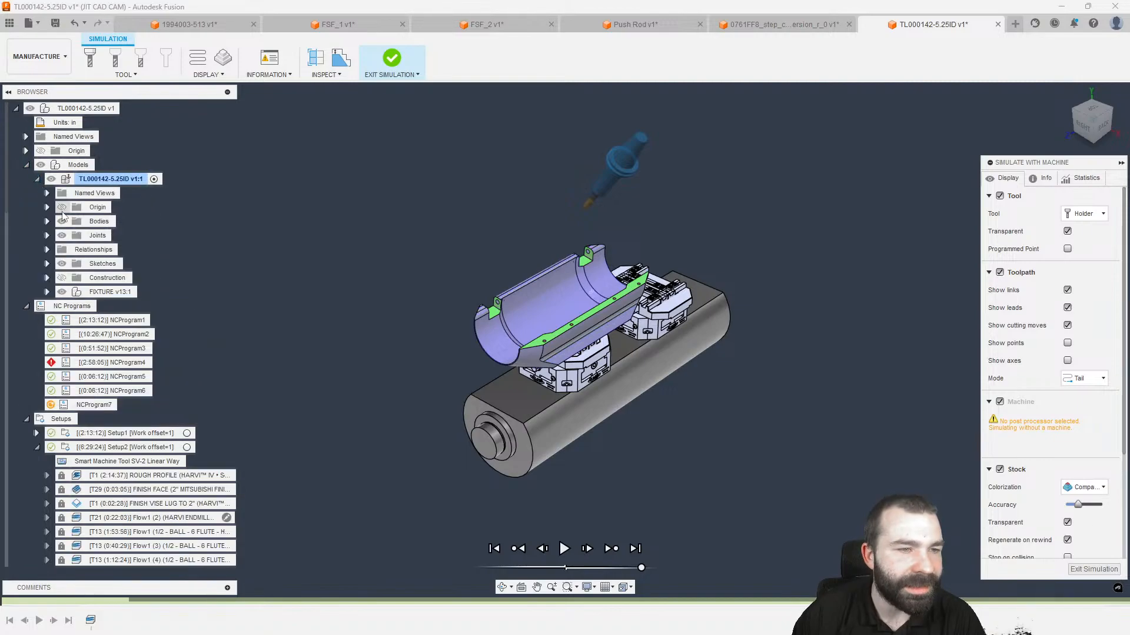
click(47, 263)
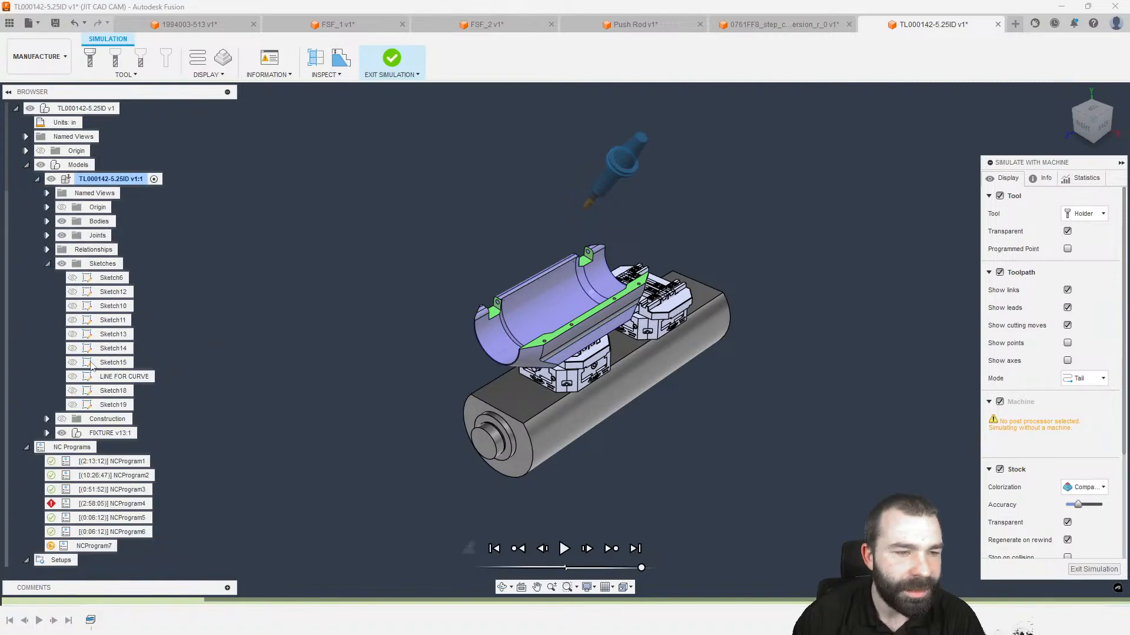
scroll(74, 382, down, 1)
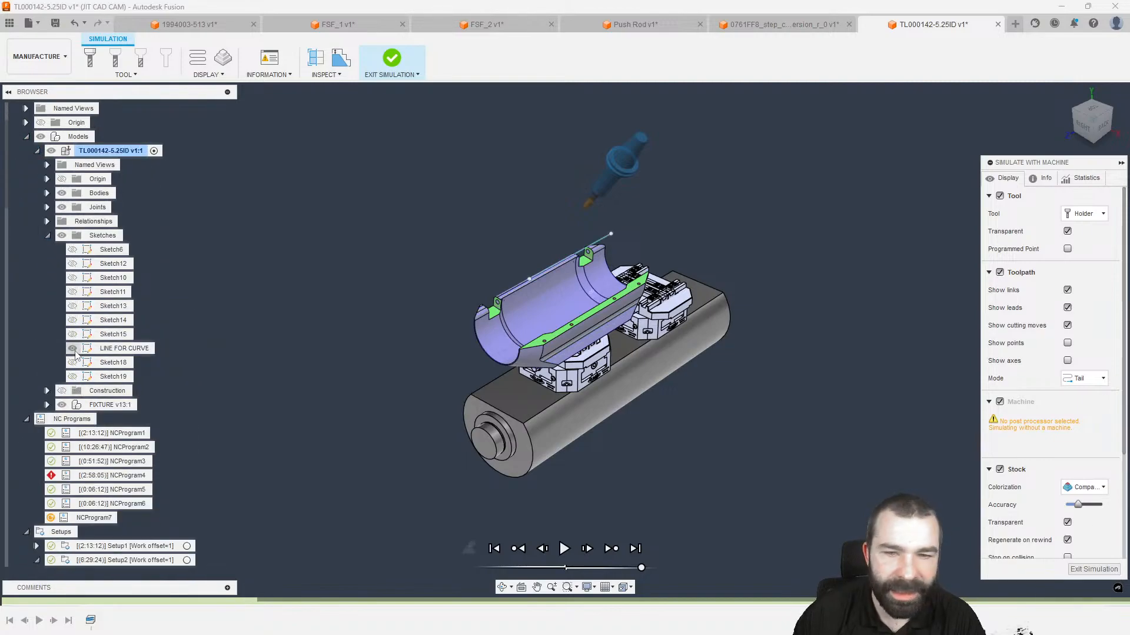
View the part end-on from the right and set the simulation viewpoint to Tool.
shift+middle_drag(365, 336, 684, 277)
scroll(682, 280, up, 4)
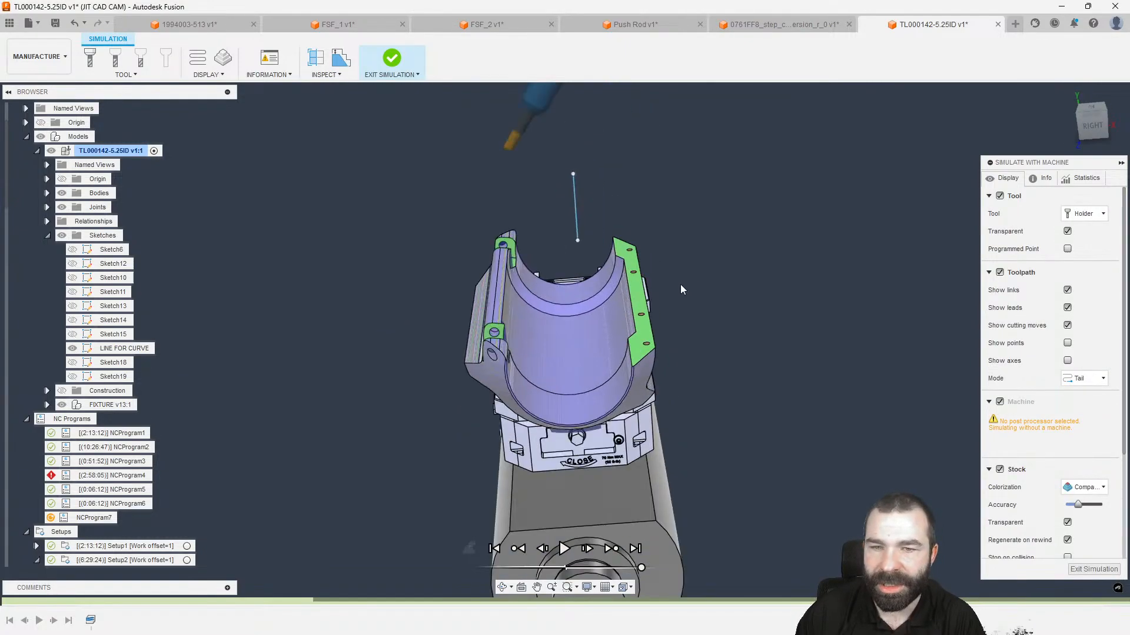
shift+middle_drag(655, 323, 632, 299)
click(1095, 132)
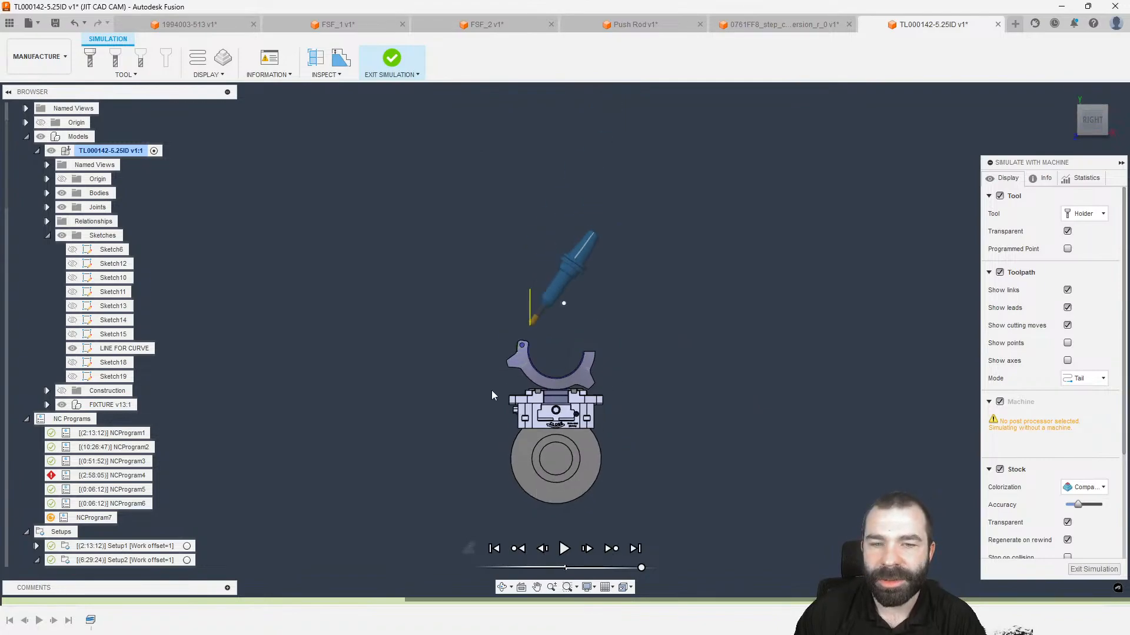
click(1082, 487)
click(1084, 488)
scroll(1084, 489, down, 3)
click(1087, 491)
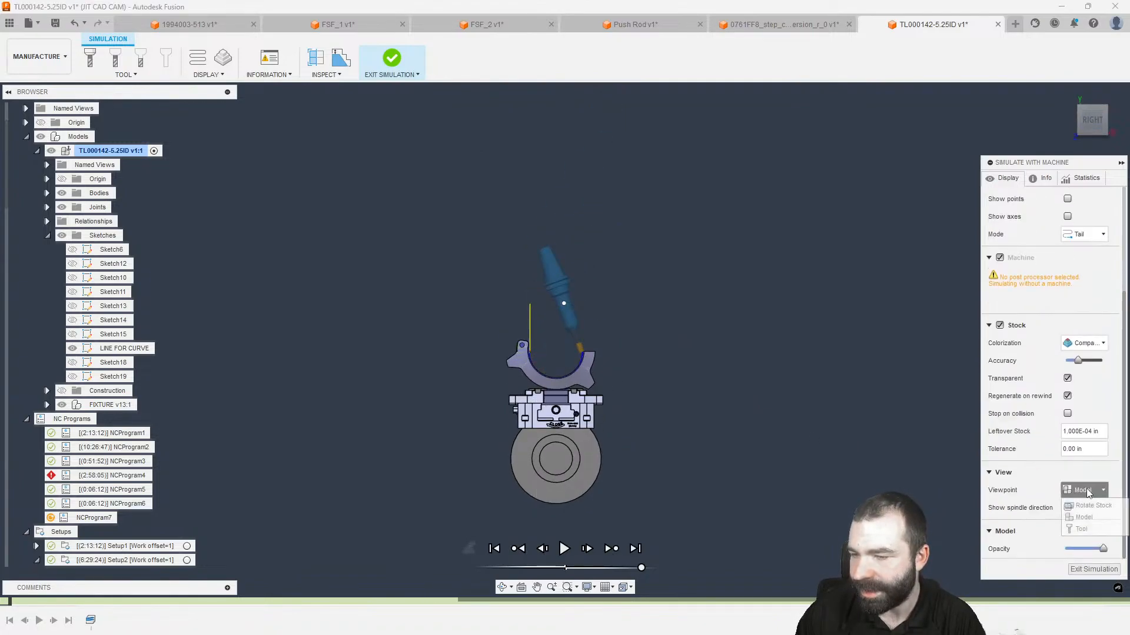
click(1083, 529)
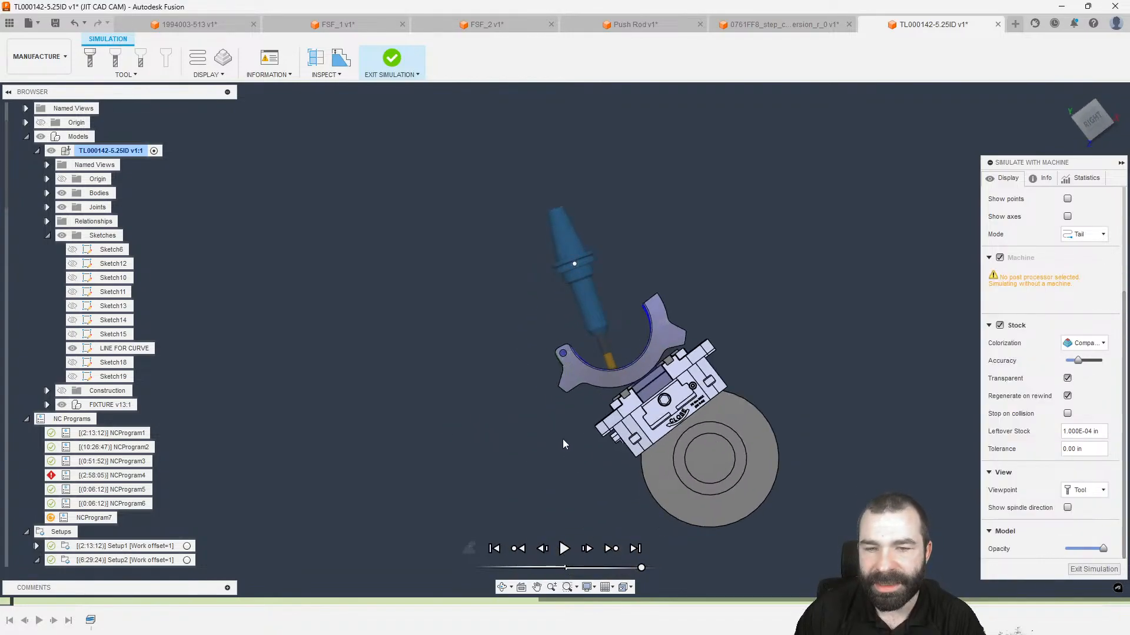
Examine the tool's alignment with the guiding line from end and front views, pausing the Flow9 simulation.
shift+middle_drag(1077, 139, 694, 382)
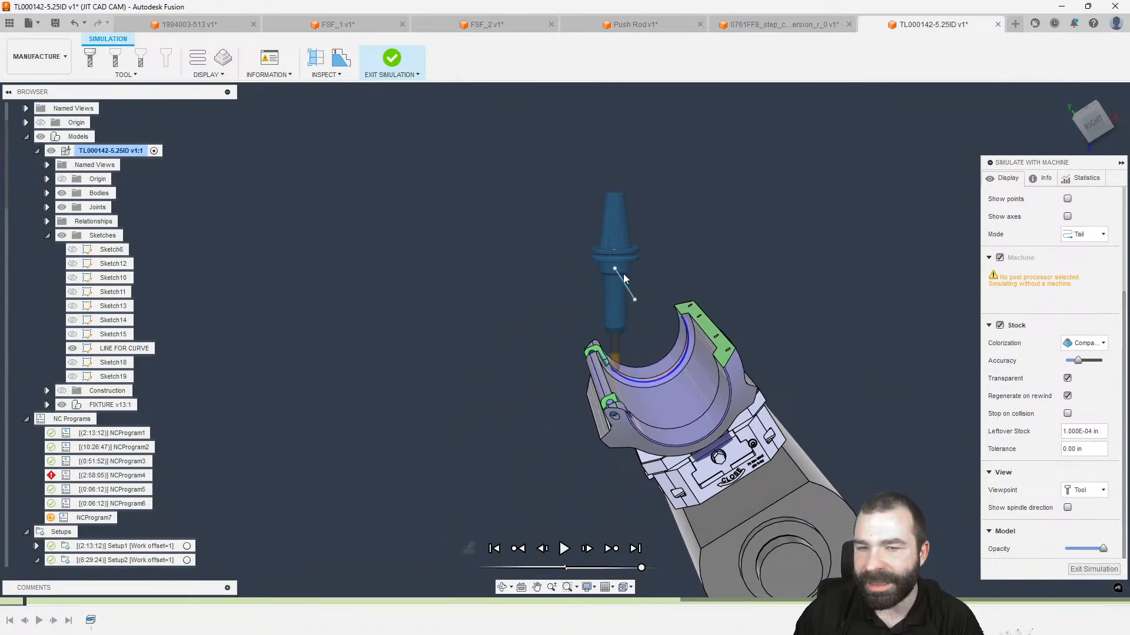
click(1089, 125)
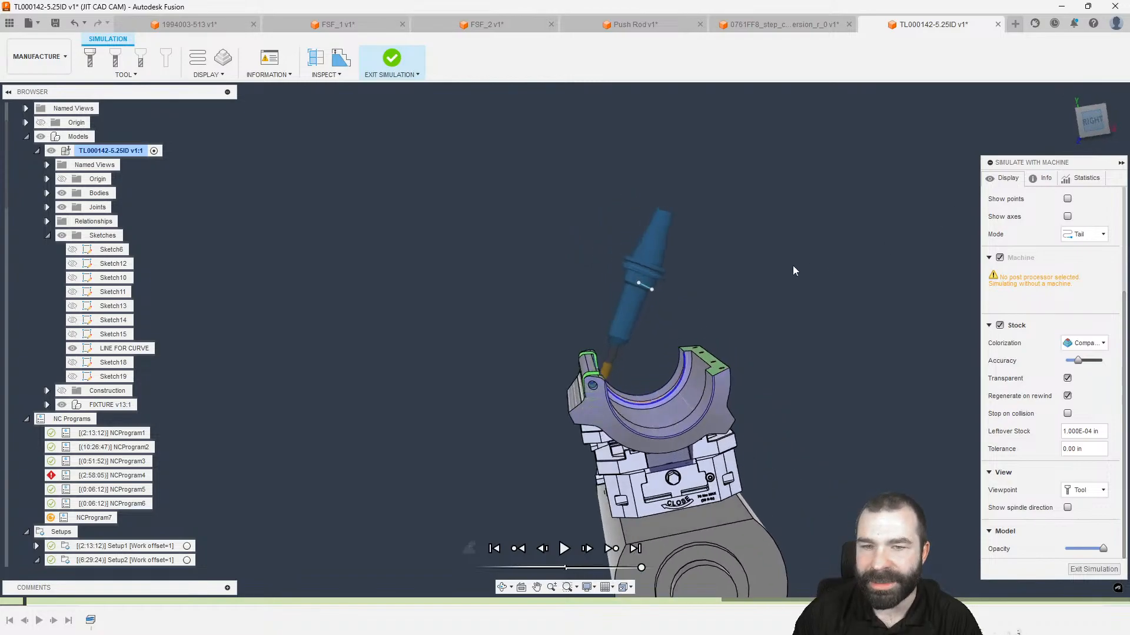
click(1068, 122)
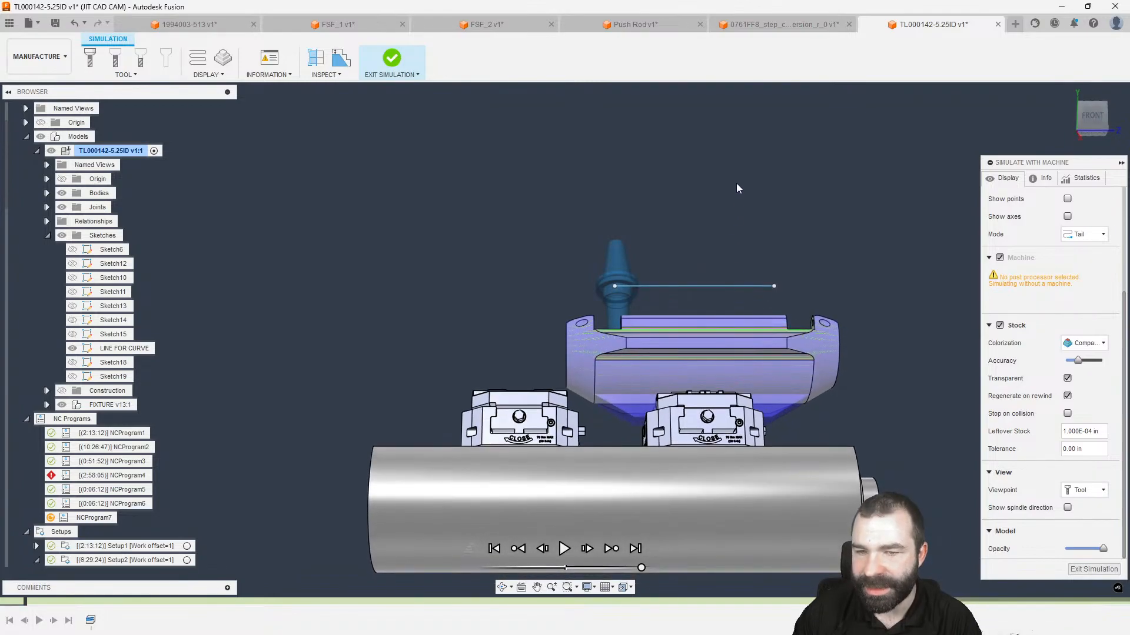
click(565, 552)
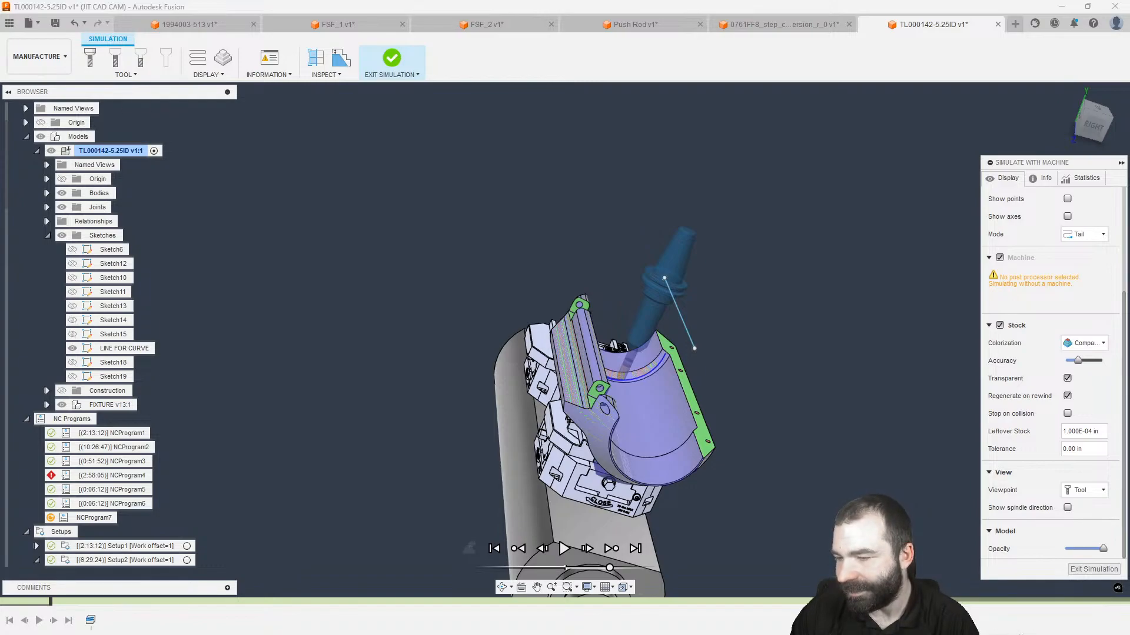
shift+middle_drag(824, 506, 810, 540)
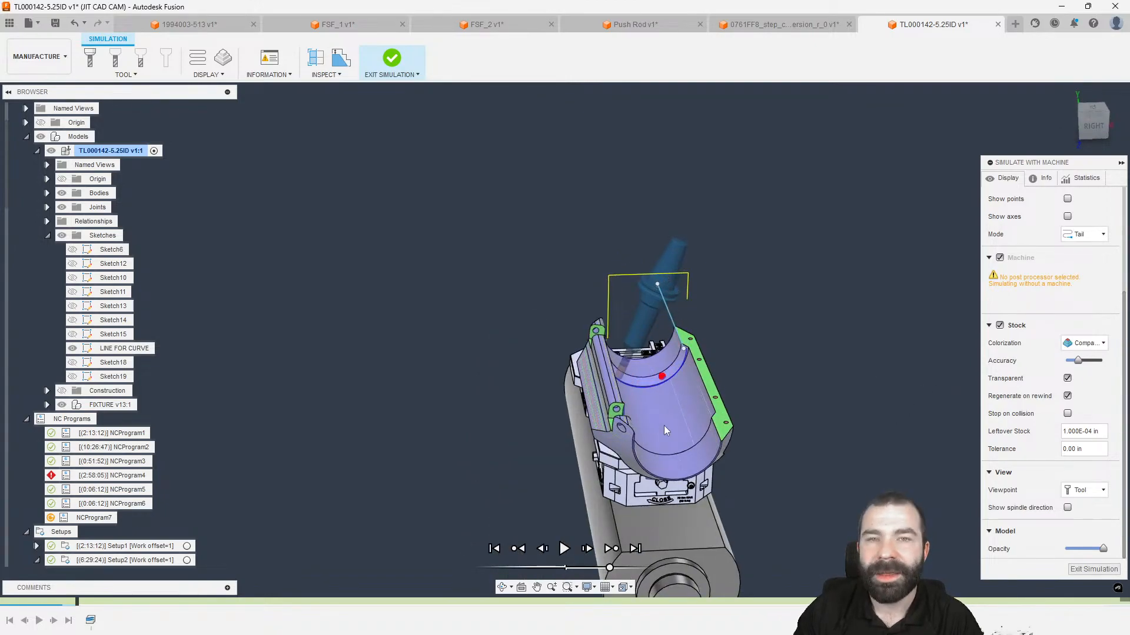
click(1084, 118)
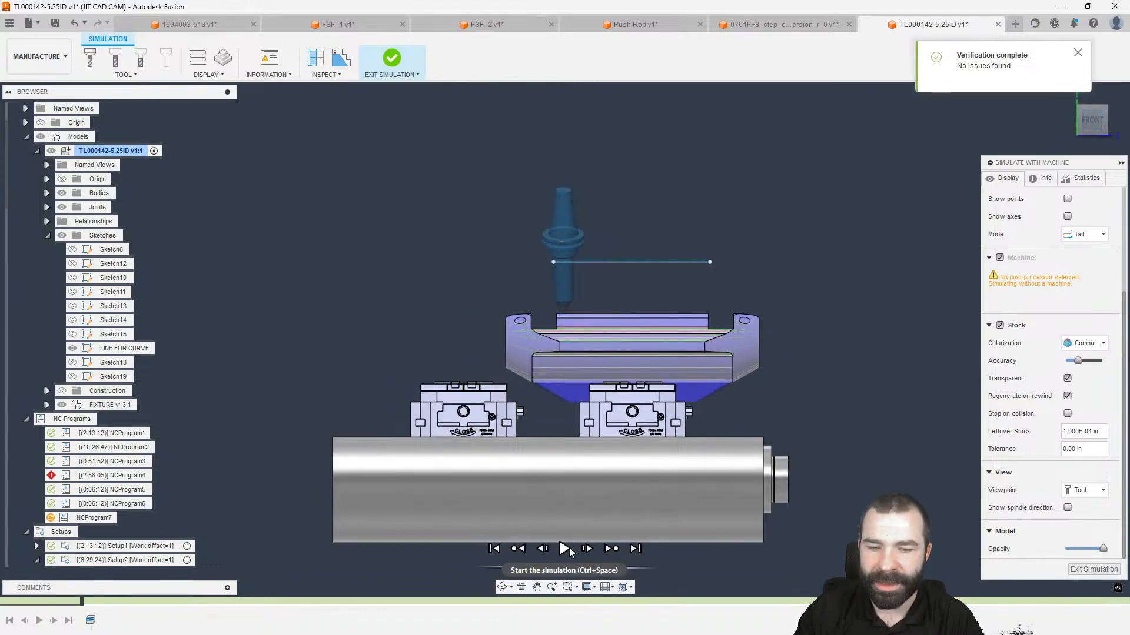
Resume the Flow9 simulation and inspect the part's rotation about the tool from several angles, pausing it in between.
click(566, 549)
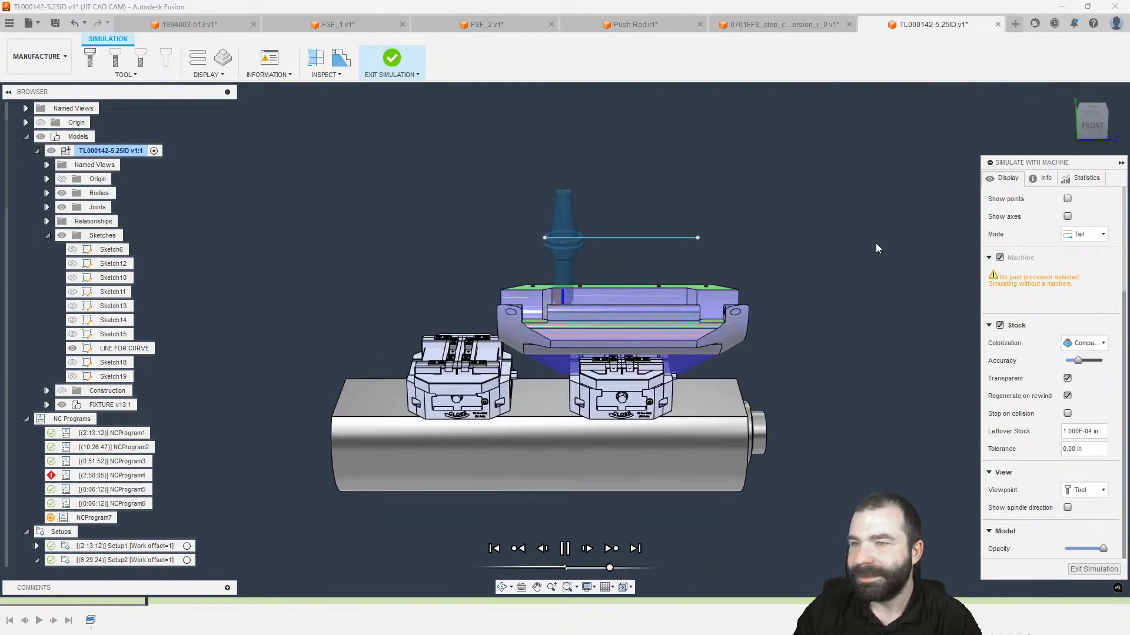
click(1106, 117)
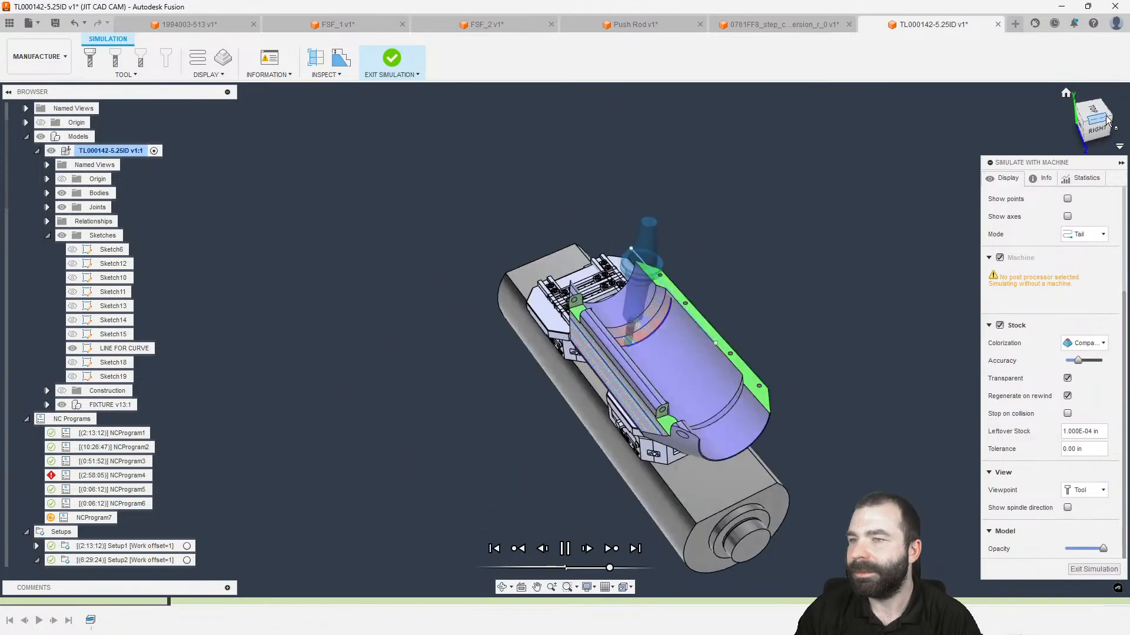
drag(1106, 117, 1089, 118)
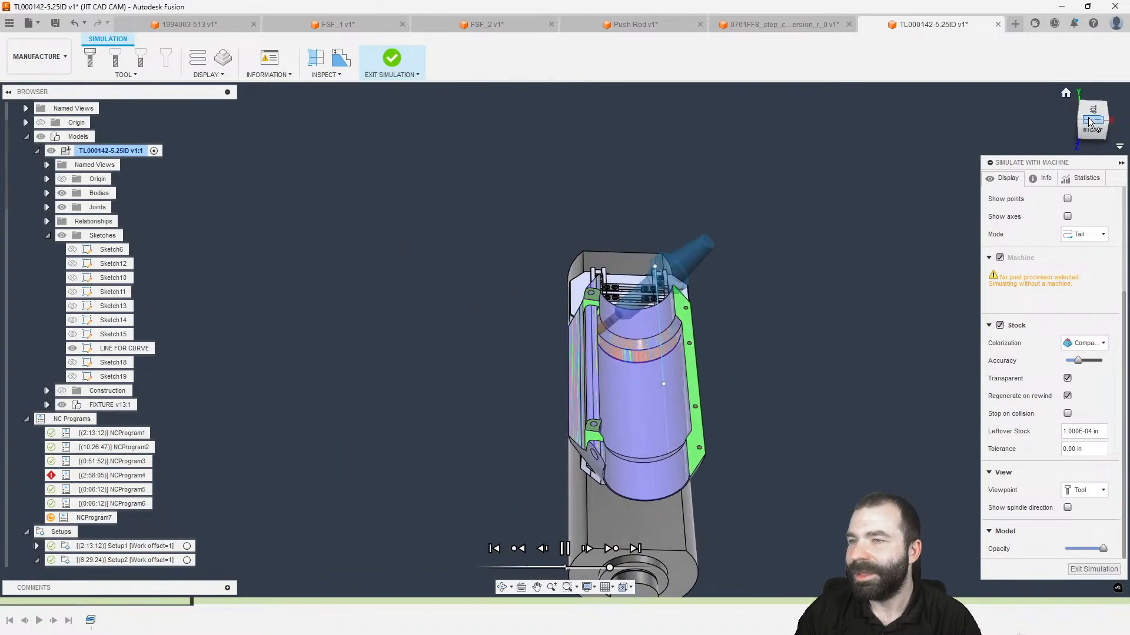
click(564, 548)
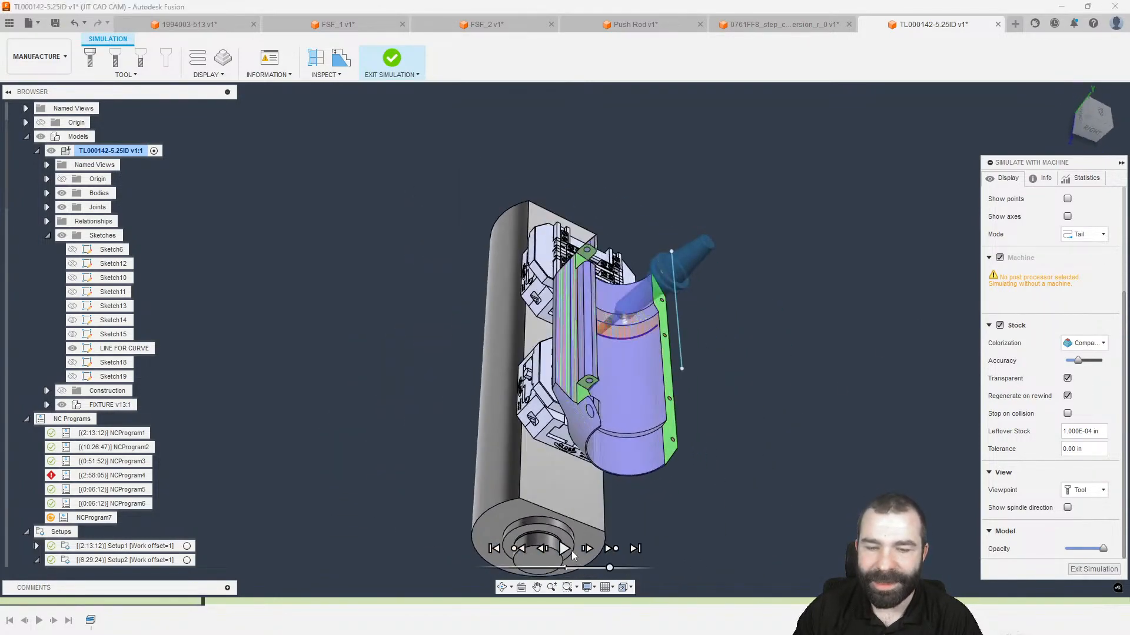
click(1089, 119)
shift+middle_drag(875, 318, 894, 301)
click(1096, 122)
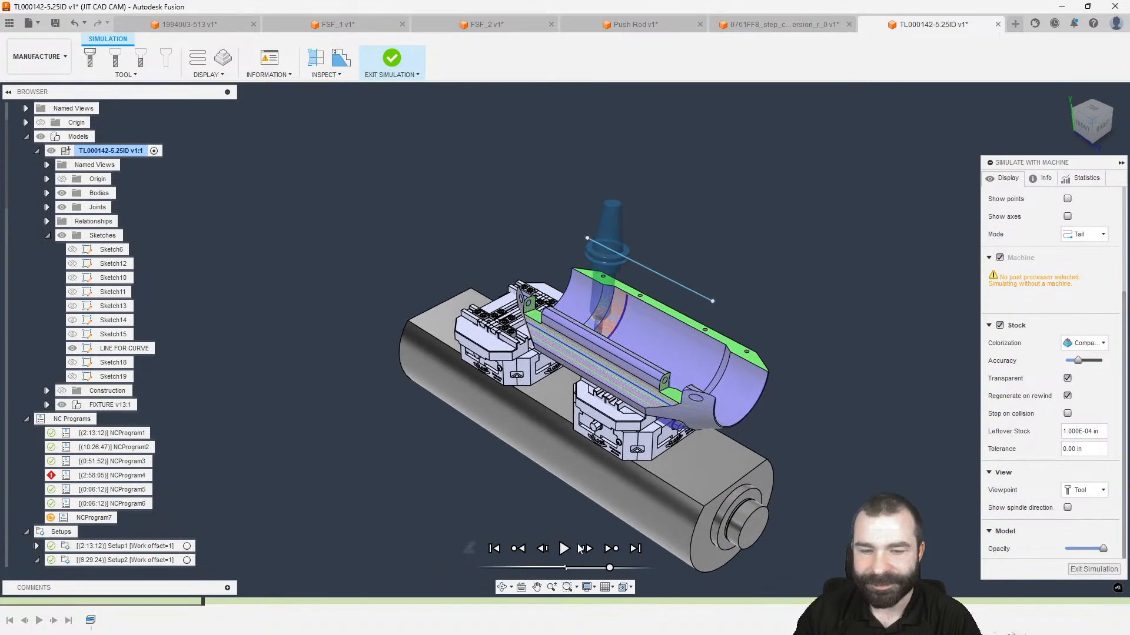
Play the Flow9 simulation further along the bore from the angled view, pausing to examine the finishing passes.
click(564, 548)
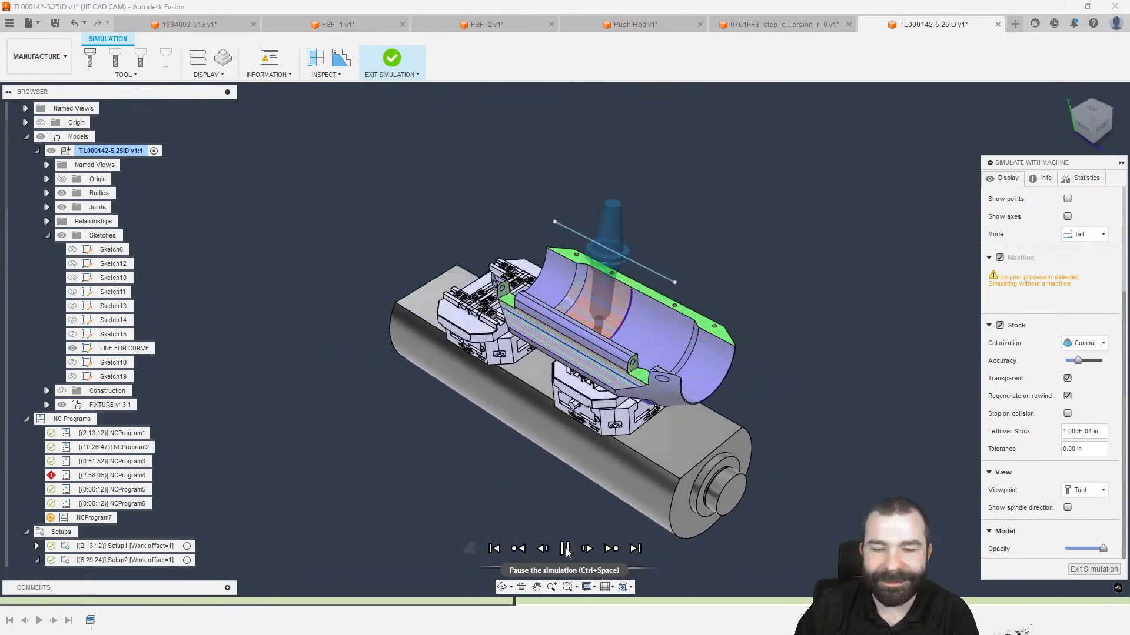
click(565, 550)
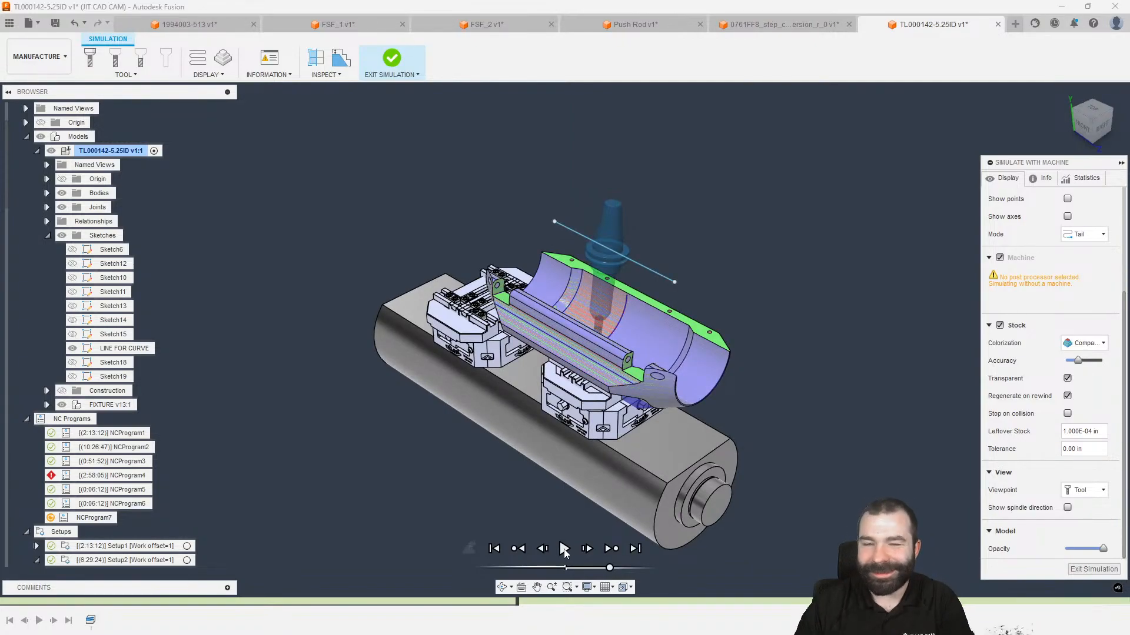
click(563, 548)
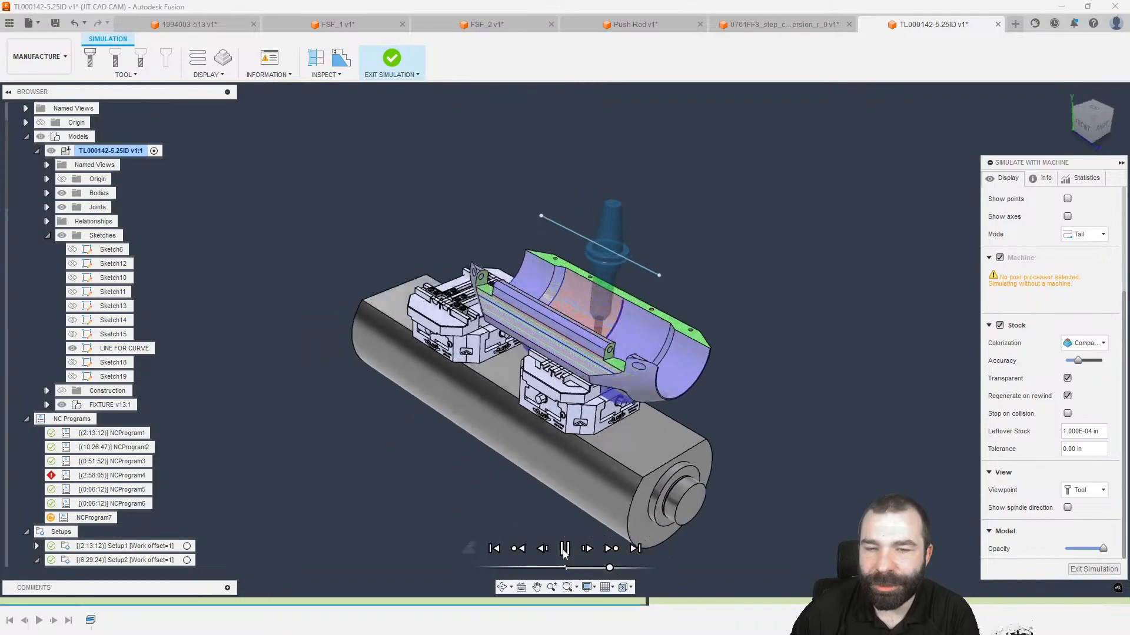
click(564, 550)
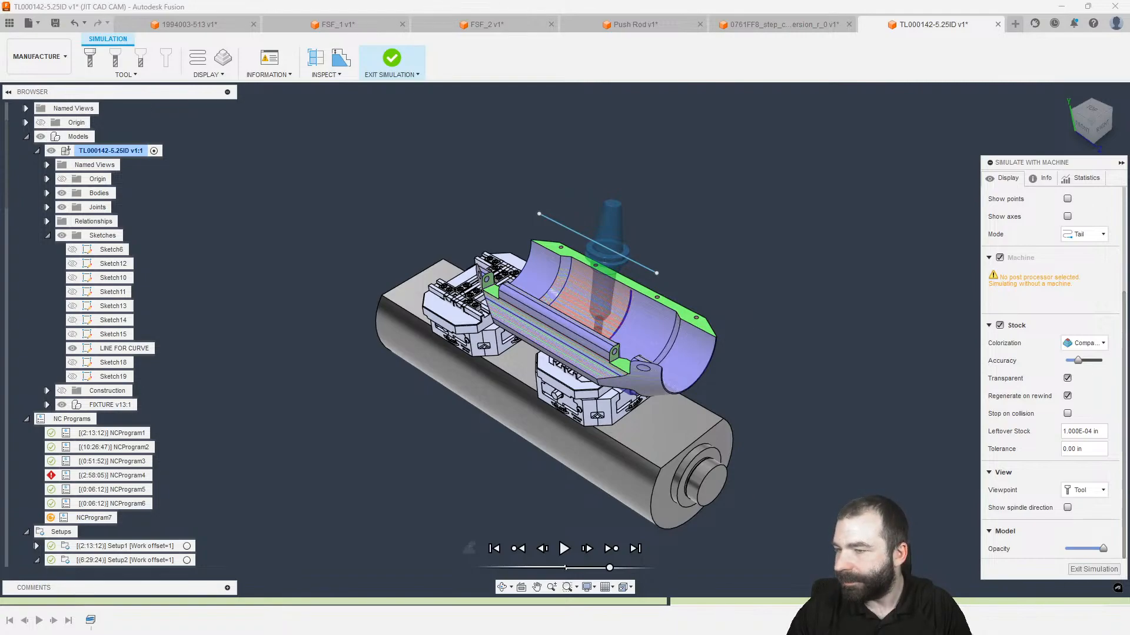
Switch to YouTube in the browser and preview the "Workflow Wednesday: 5 Axis Tool Control" video around 2:31.
key(alt+Tab)
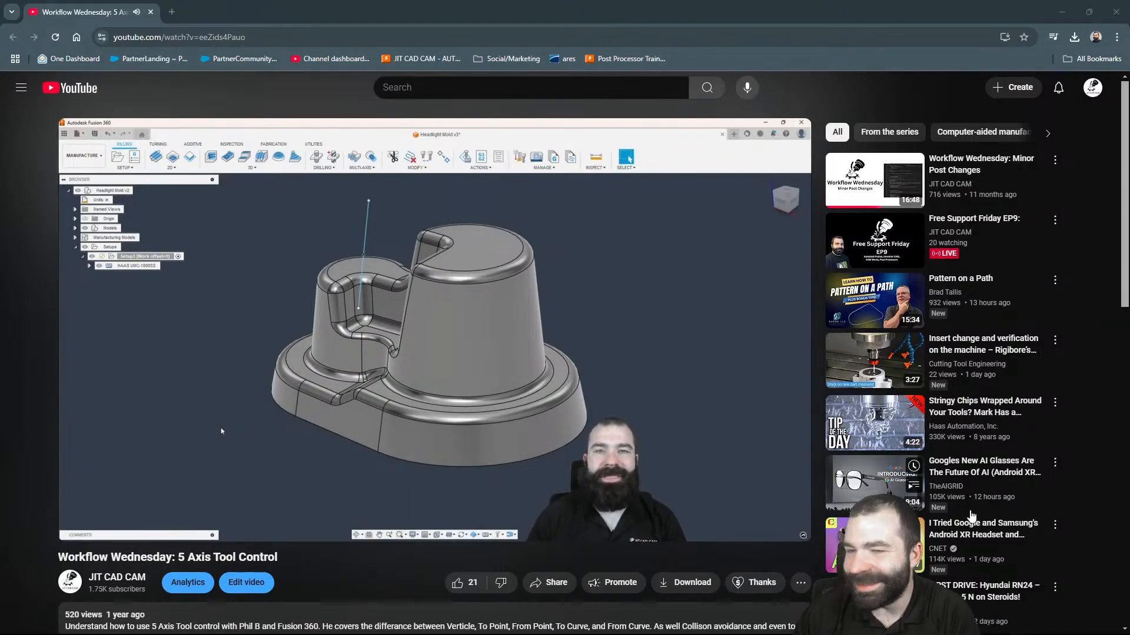
click(175, 514)
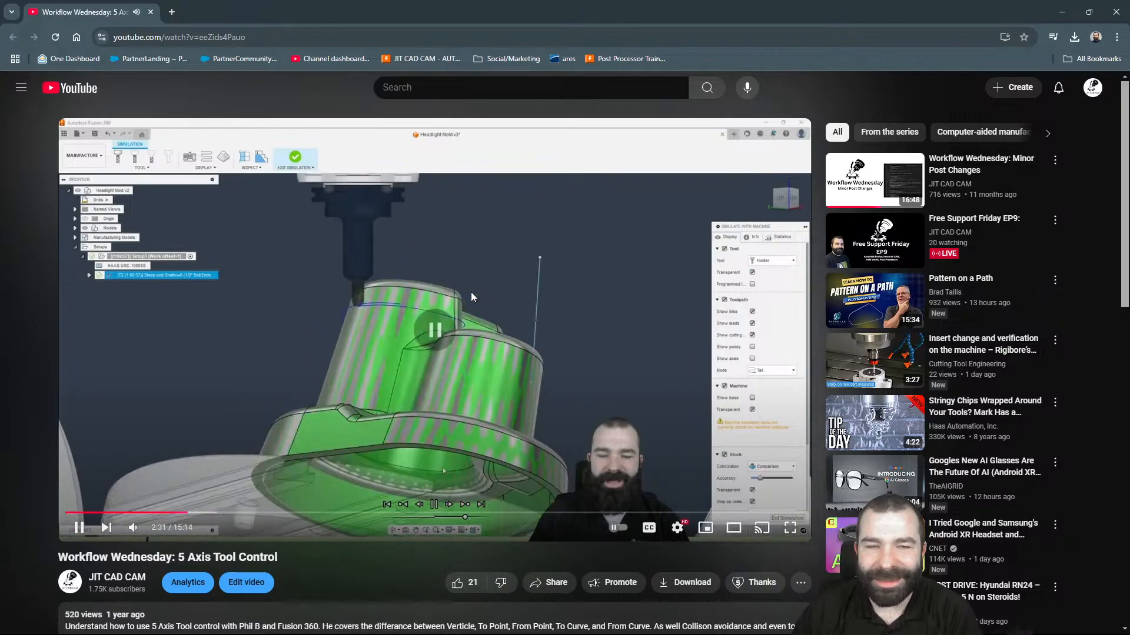
click(473, 400)
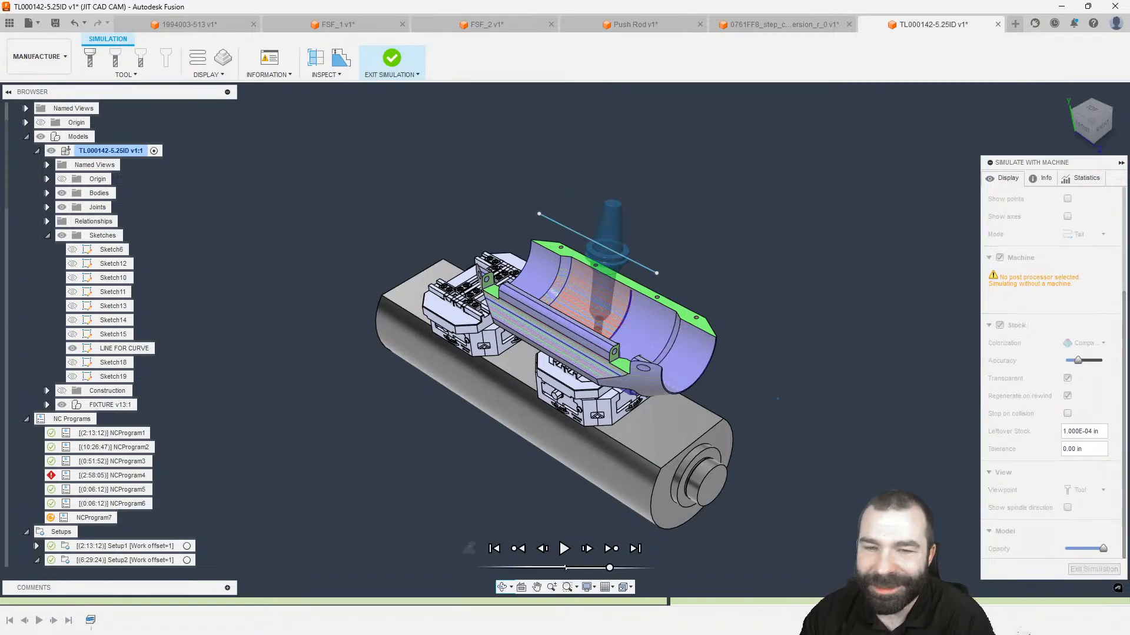
Return to Autodesk Fusion, exit the Flow9 simulation and clear the operation selection.
shift+middle_drag(795, 408, 761, 396)
click(1099, 569)
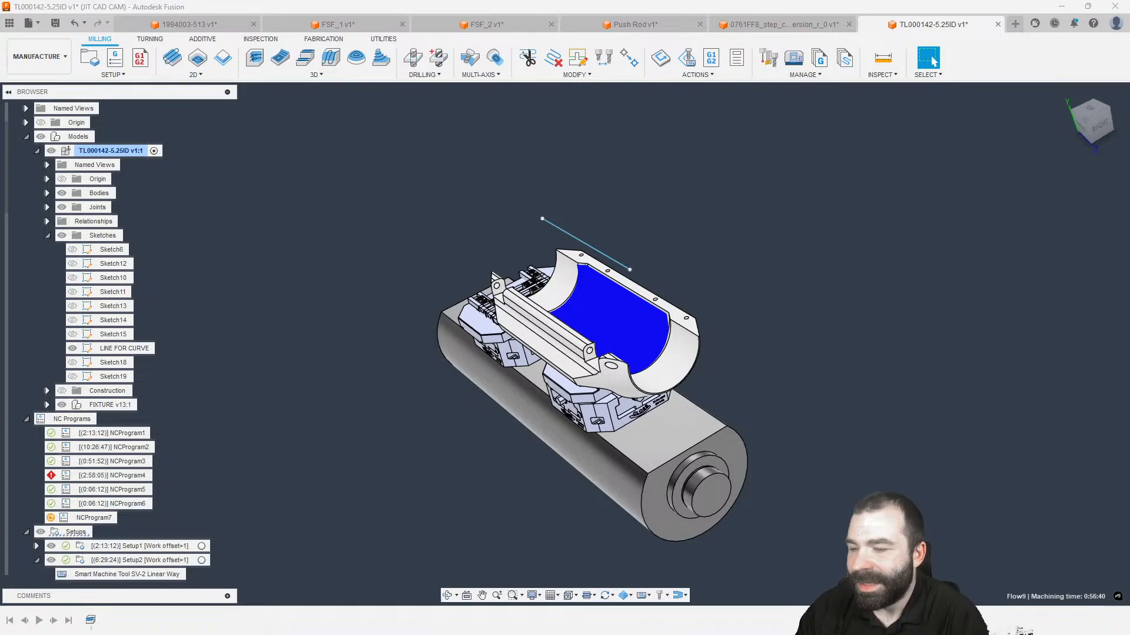
click(811, 443)
scroll(710, 371, down, 1)
scroll(696, 425, up, 1)
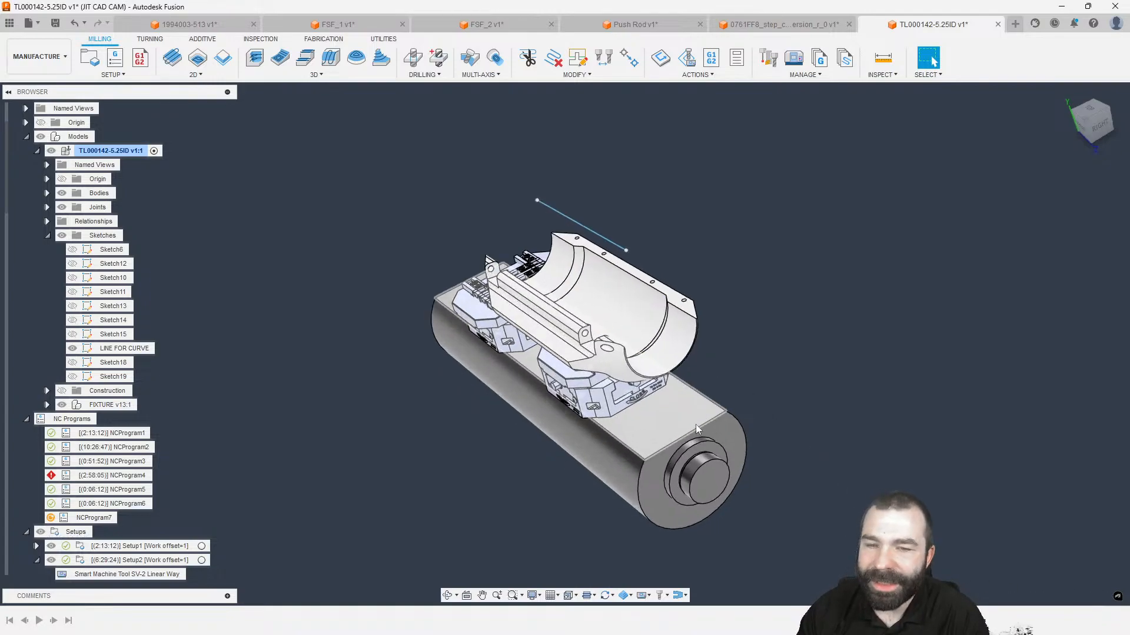
scroll(696, 428, up, 1)
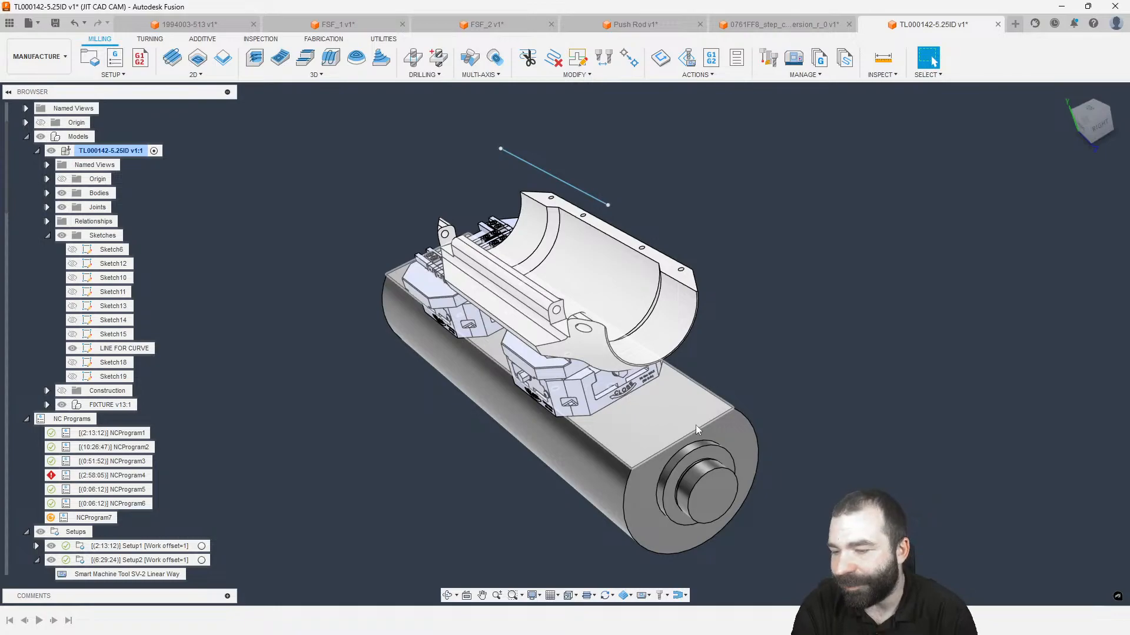
Check the multi-axis machining types offered by a new Steep and Shallow operation, and cancel it.
click(313, 74)
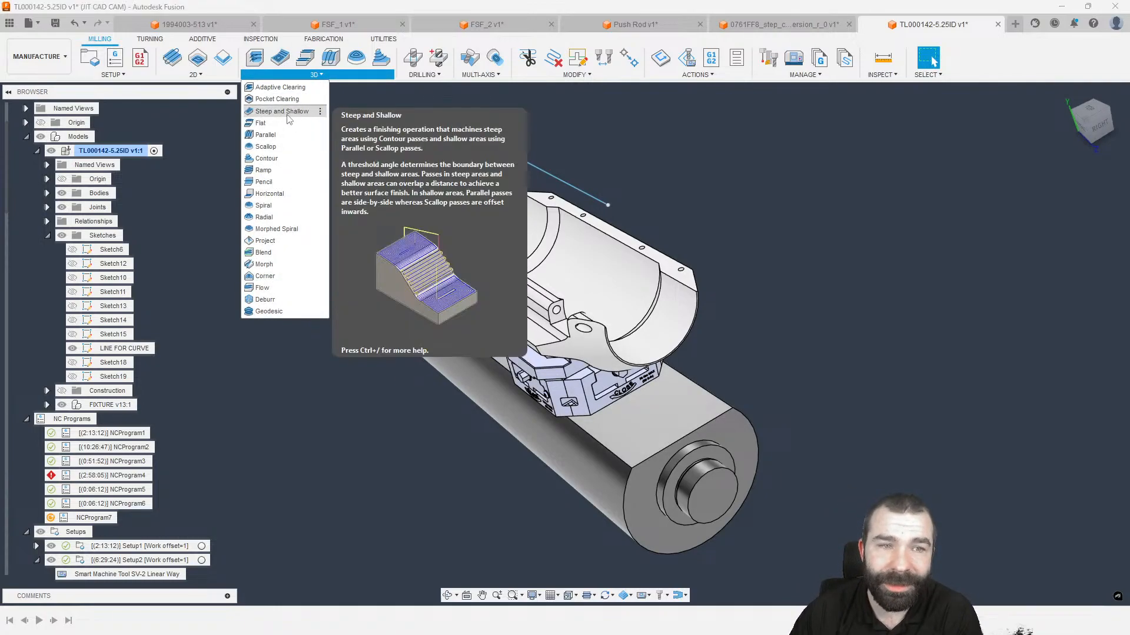
click(282, 111)
click(971, 180)
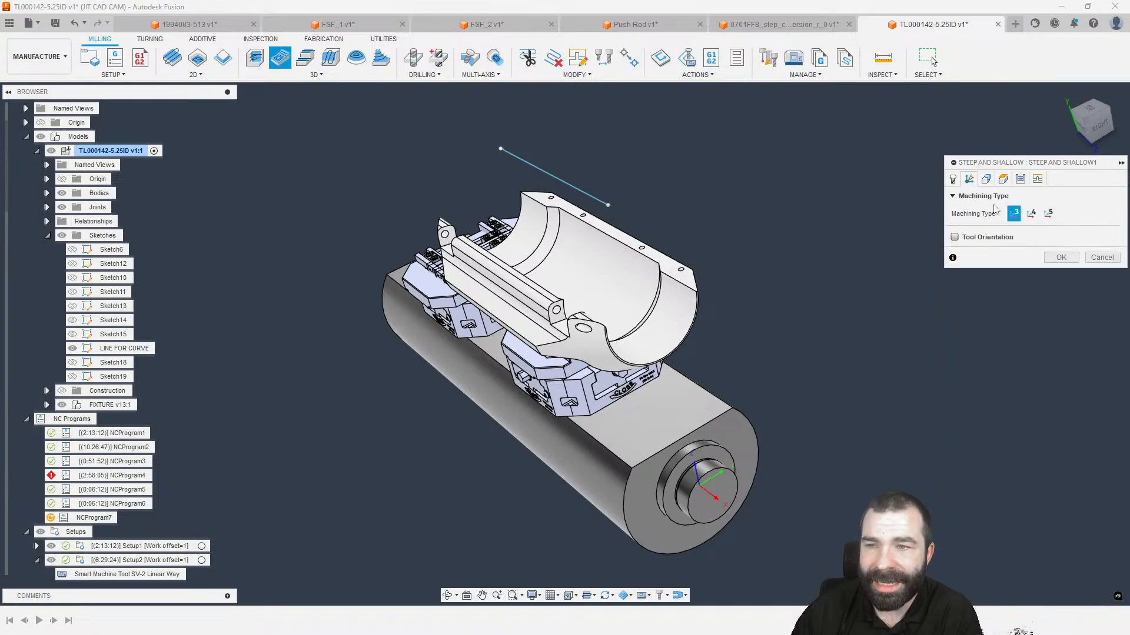
click(1093, 258)
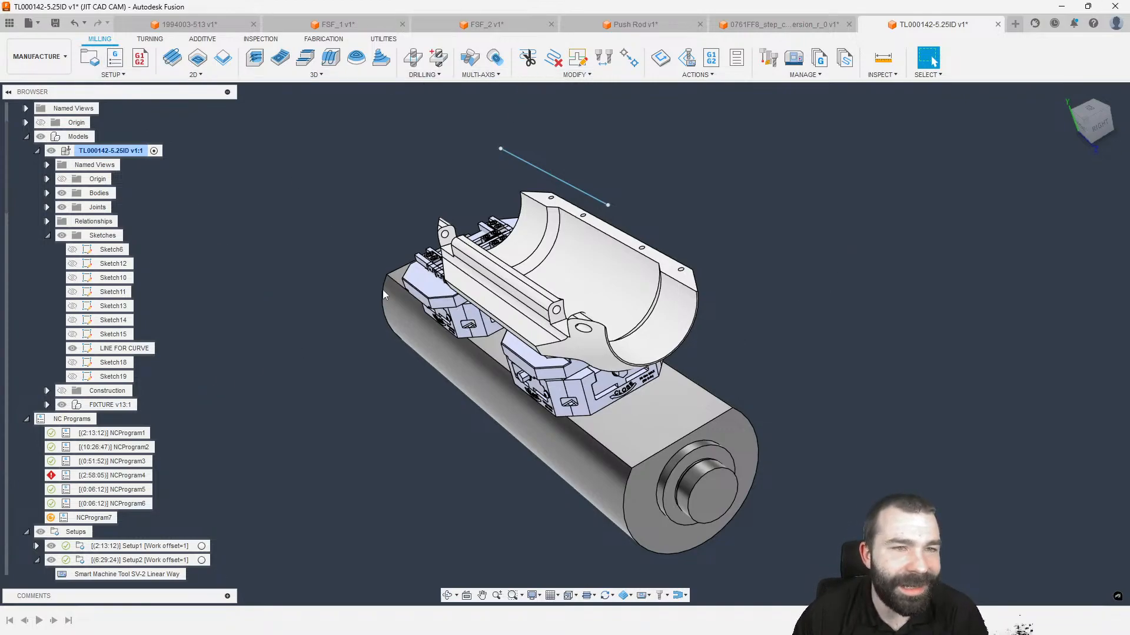
Switch to the FSF_2 design and open its Setup1 for editing.
click(353, 25)
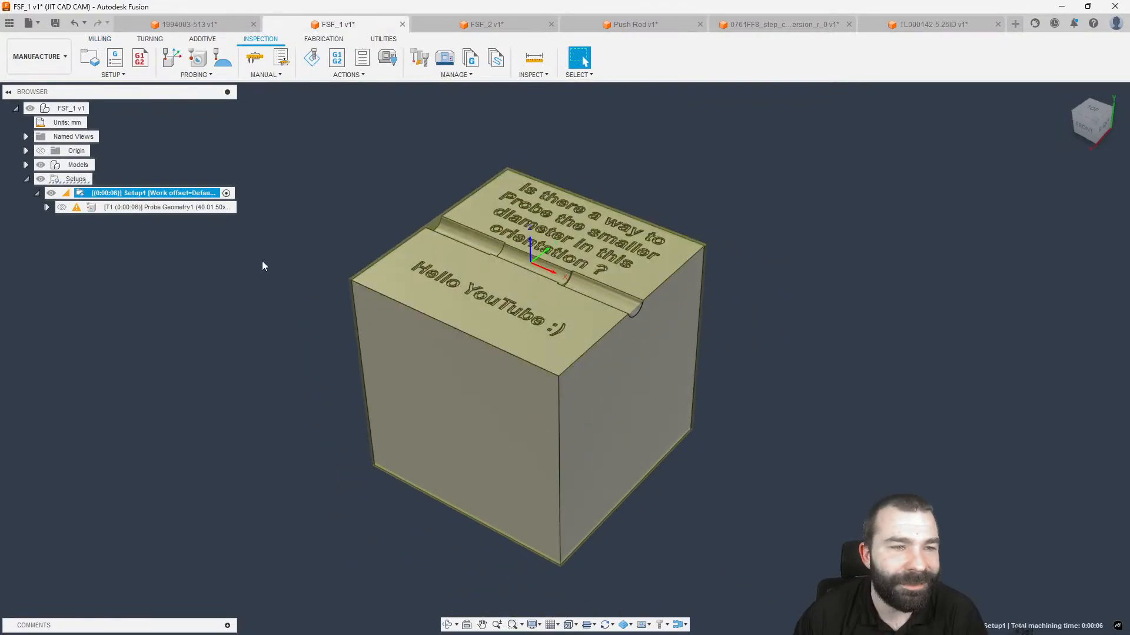
click(435, 24)
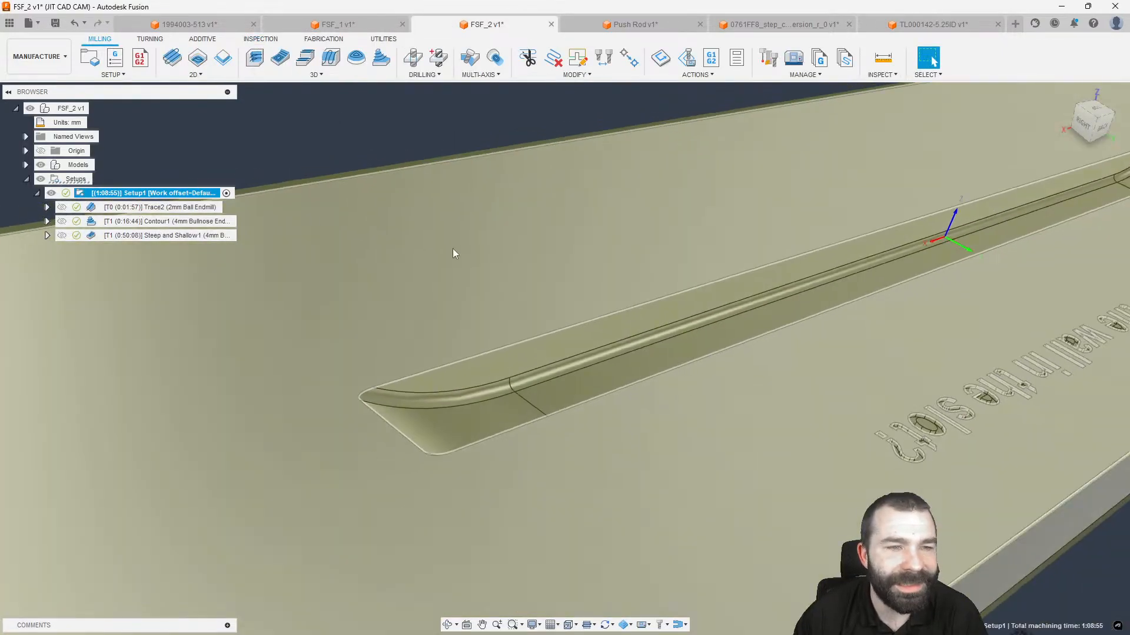
scroll(446, 341, down, 5)
shift+middle_drag(432, 328, 532, 341)
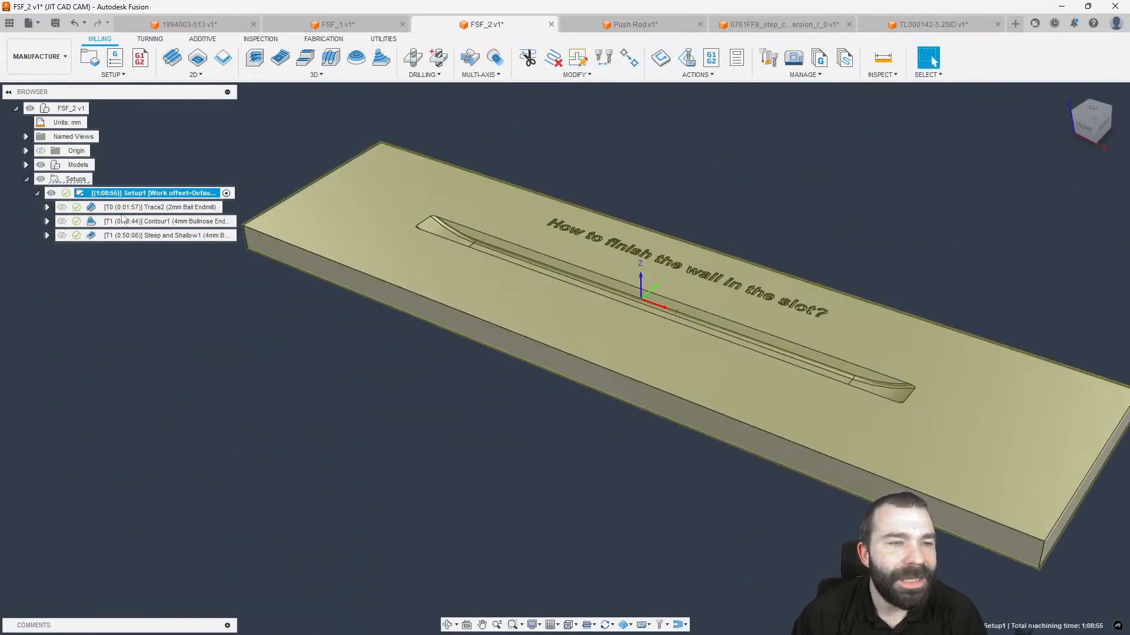
double_click(135, 193)
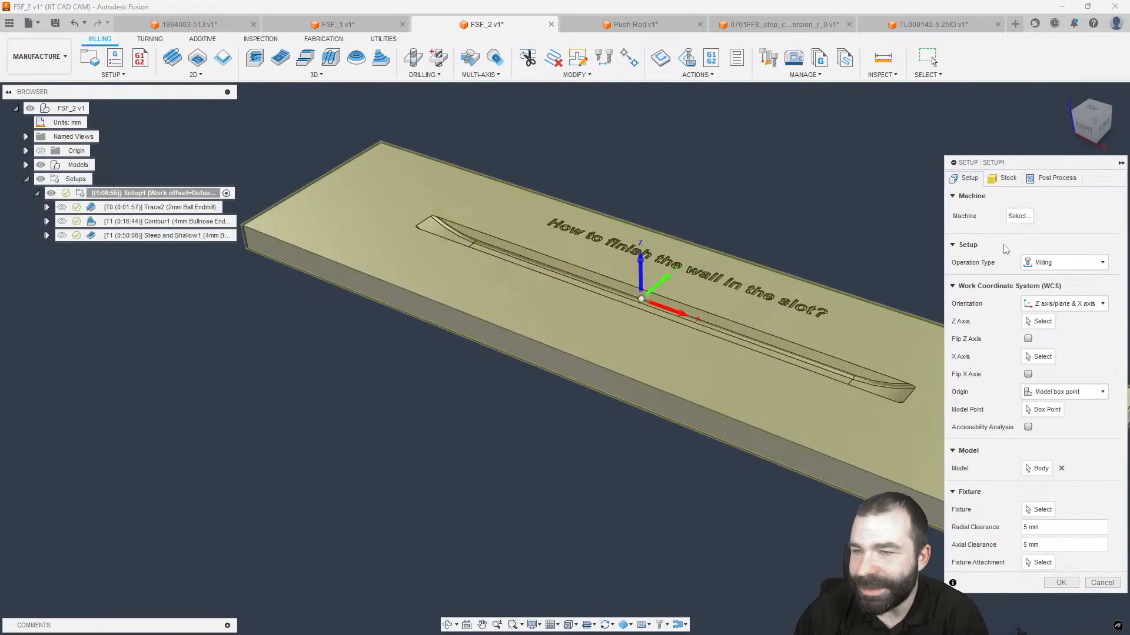
Create a new milling machine in the Local machine library for Setup1 and display its X axis kinematics.
click(1016, 215)
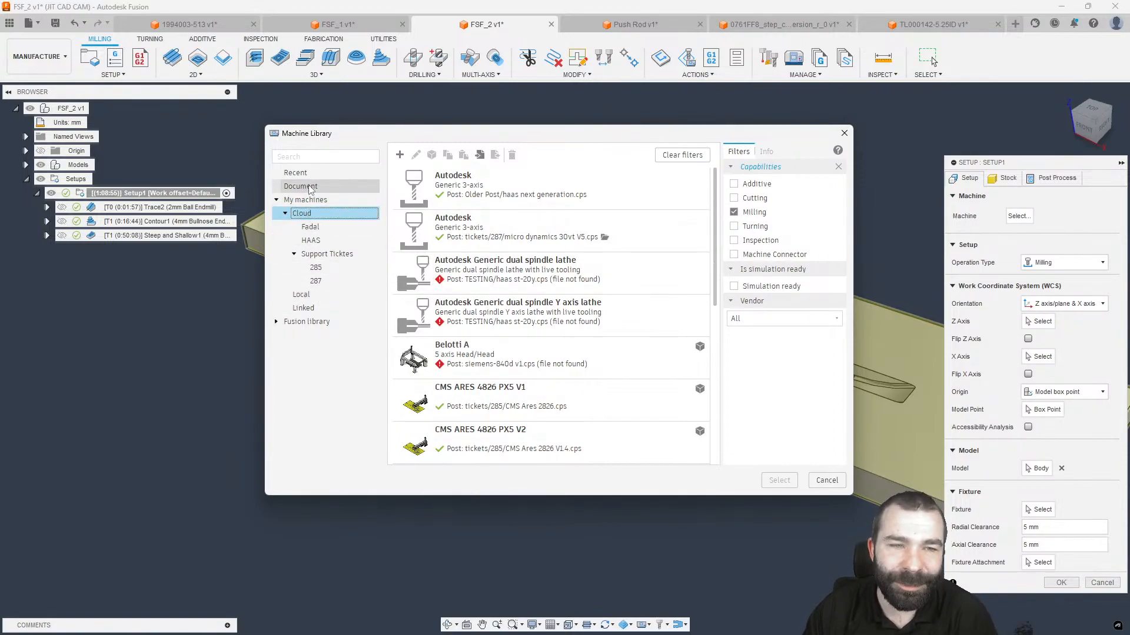
click(302, 294)
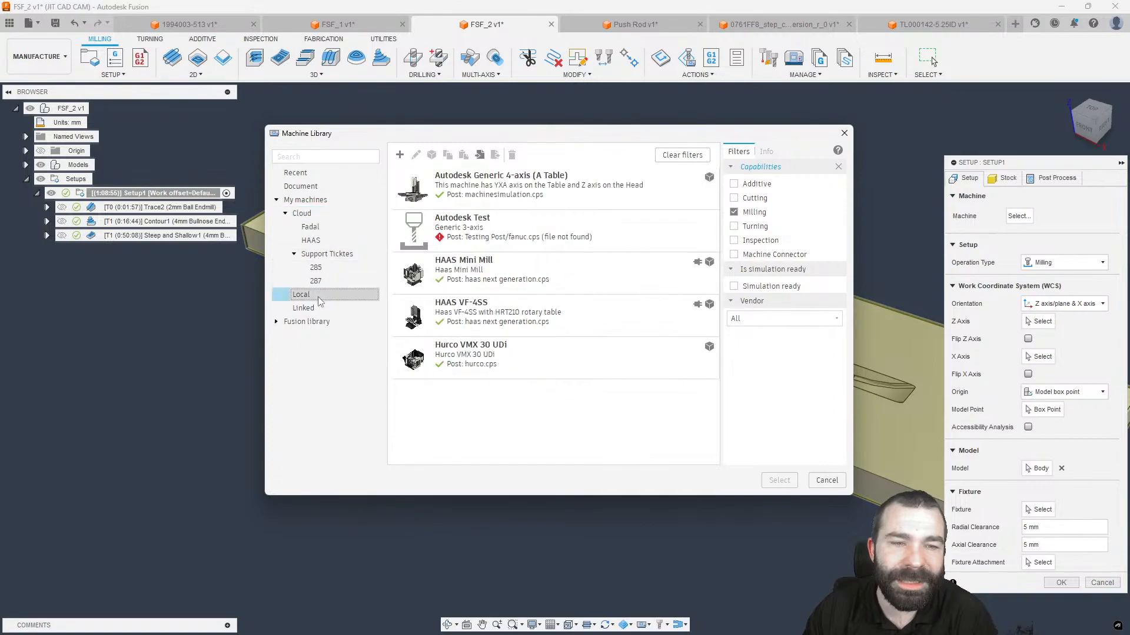
click(400, 155)
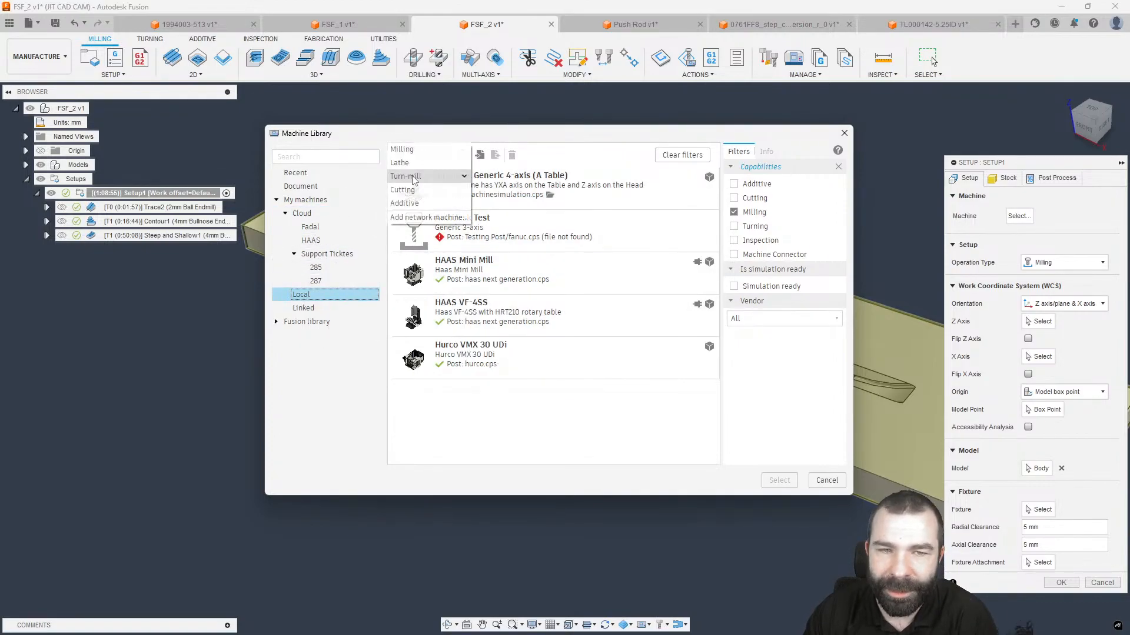
click(410, 151)
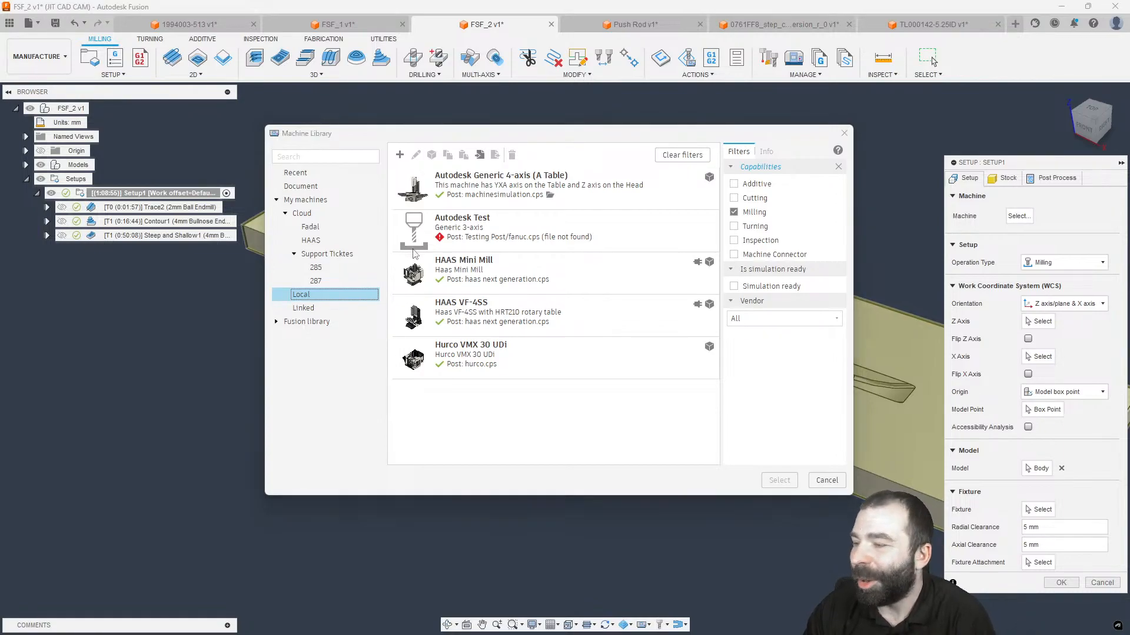
click(297, 200)
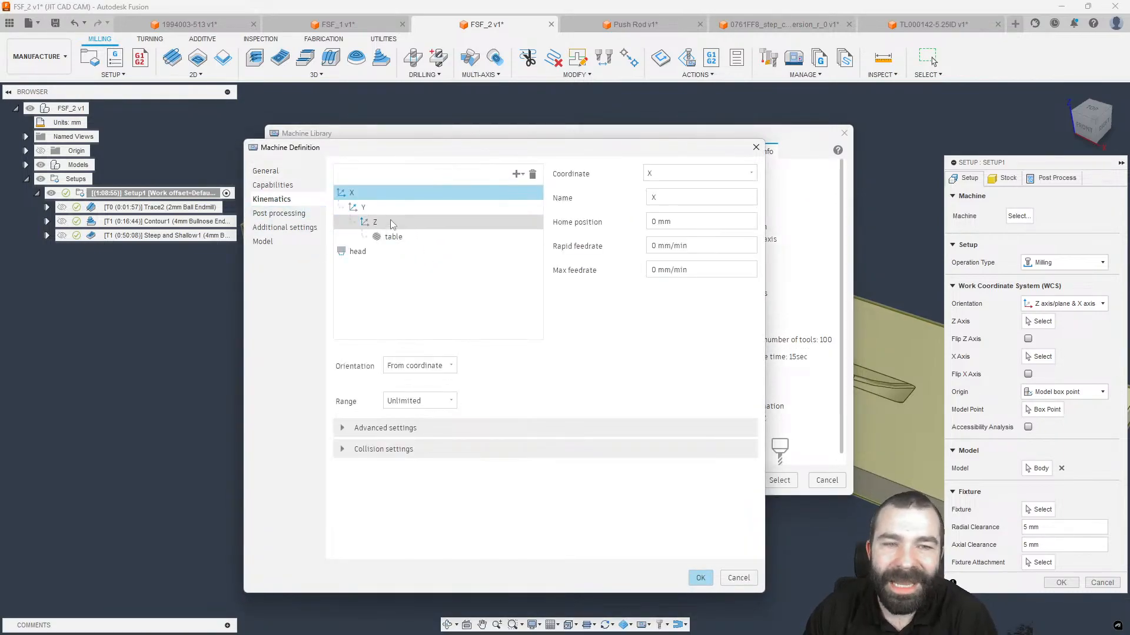
click(390, 193)
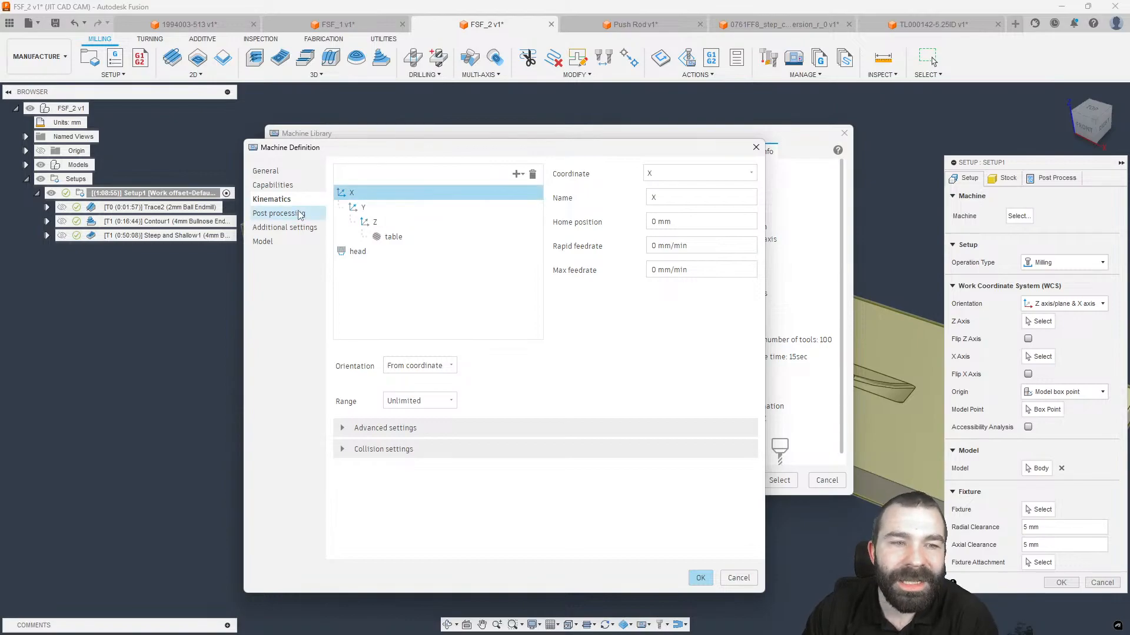
Assign the haas next generation 2.cps post from the Cloud post library to the new machine.
click(279, 213)
click(749, 173)
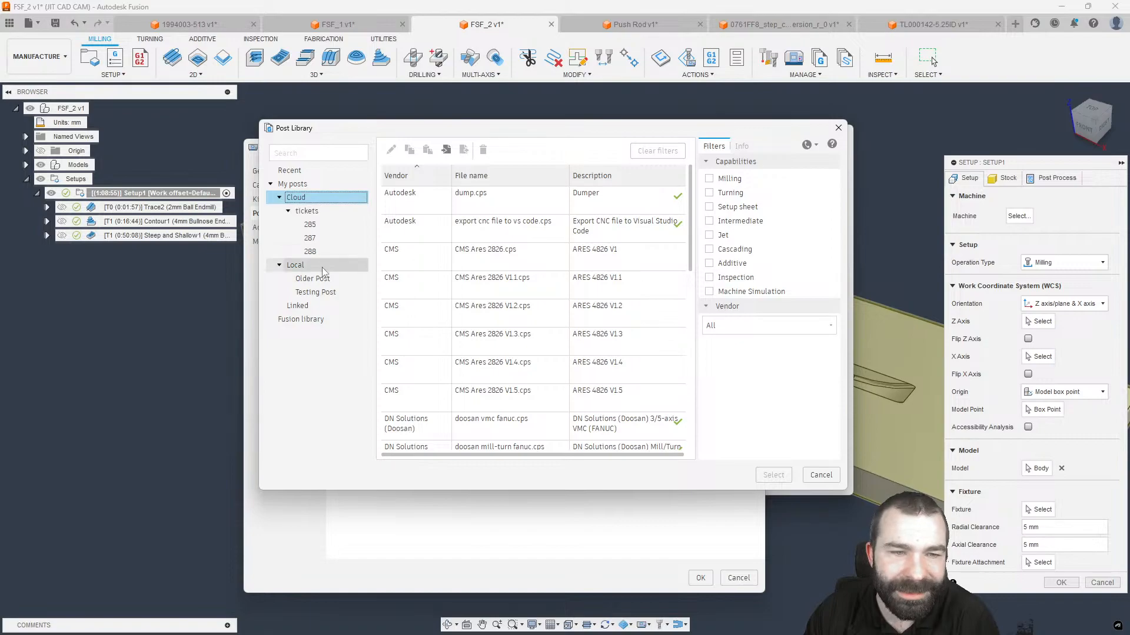
scroll(471, 282, down, 5)
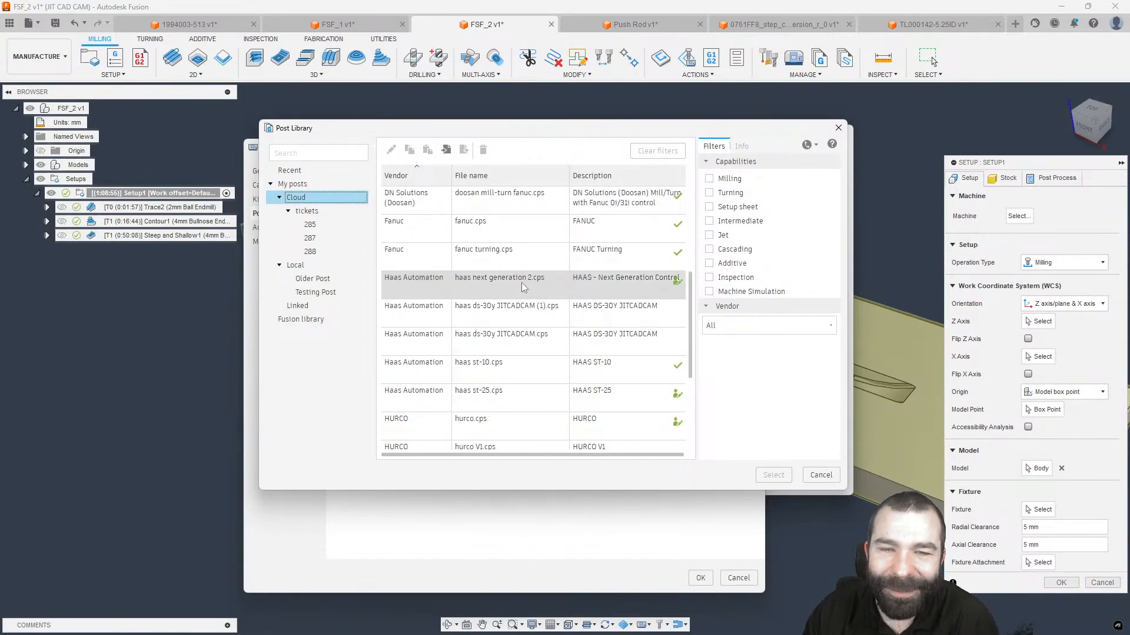
scroll(522, 350, down, 1)
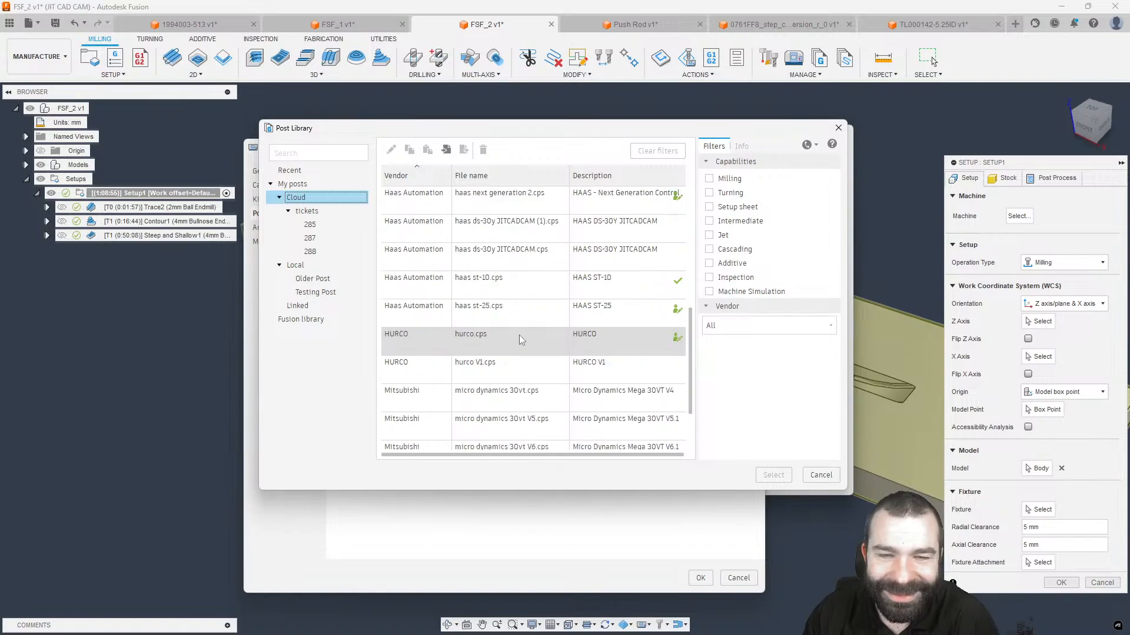
scroll(520, 340, up, 1)
click(511, 287)
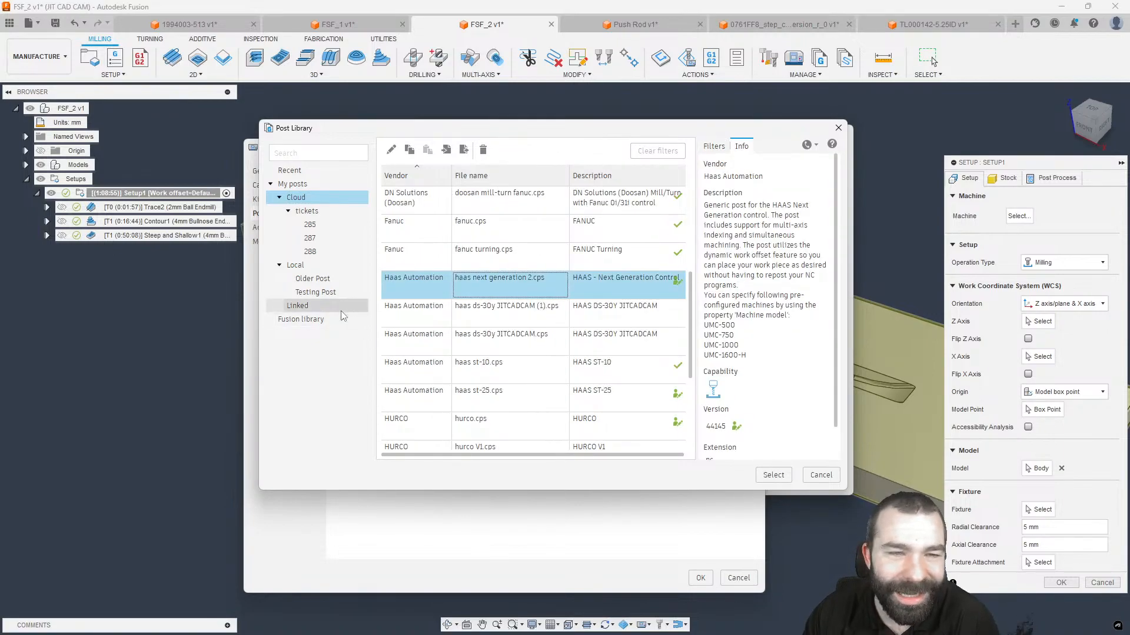
click(772, 476)
Change the machine's X and Y axis ranges to Limited and set the Y maximum to 250 mm.
click(285, 201)
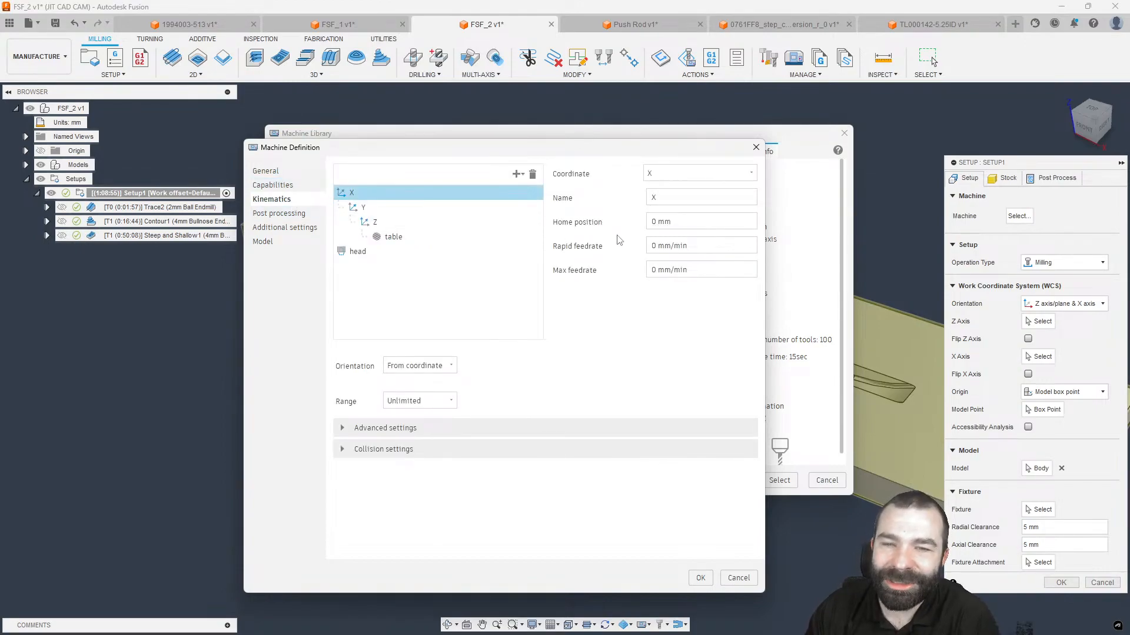
click(418, 401)
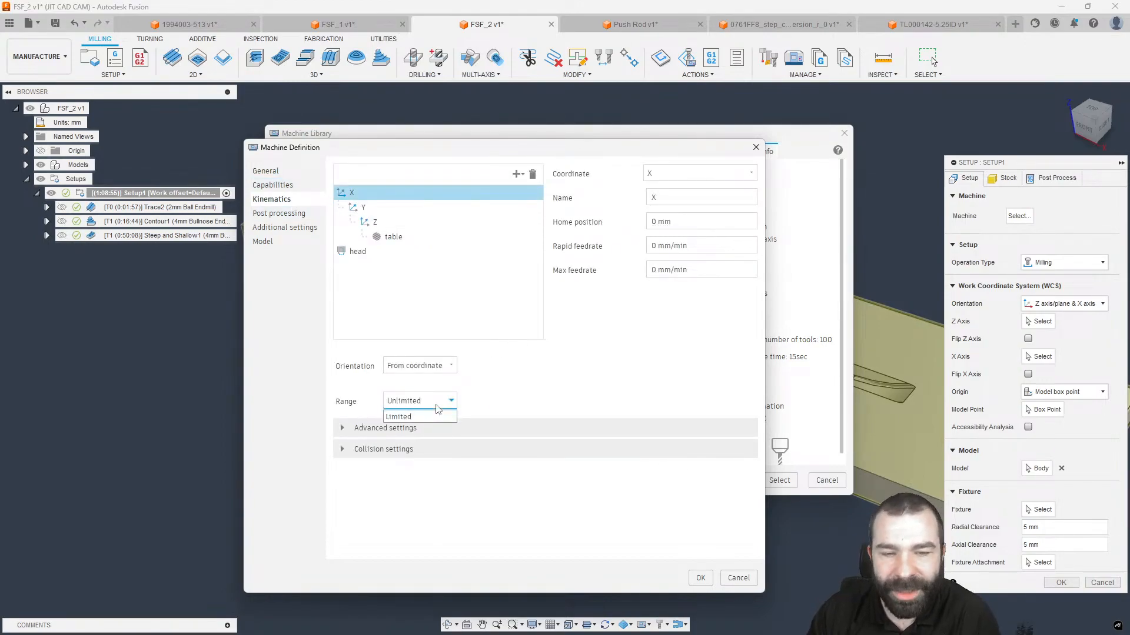
click(425, 429)
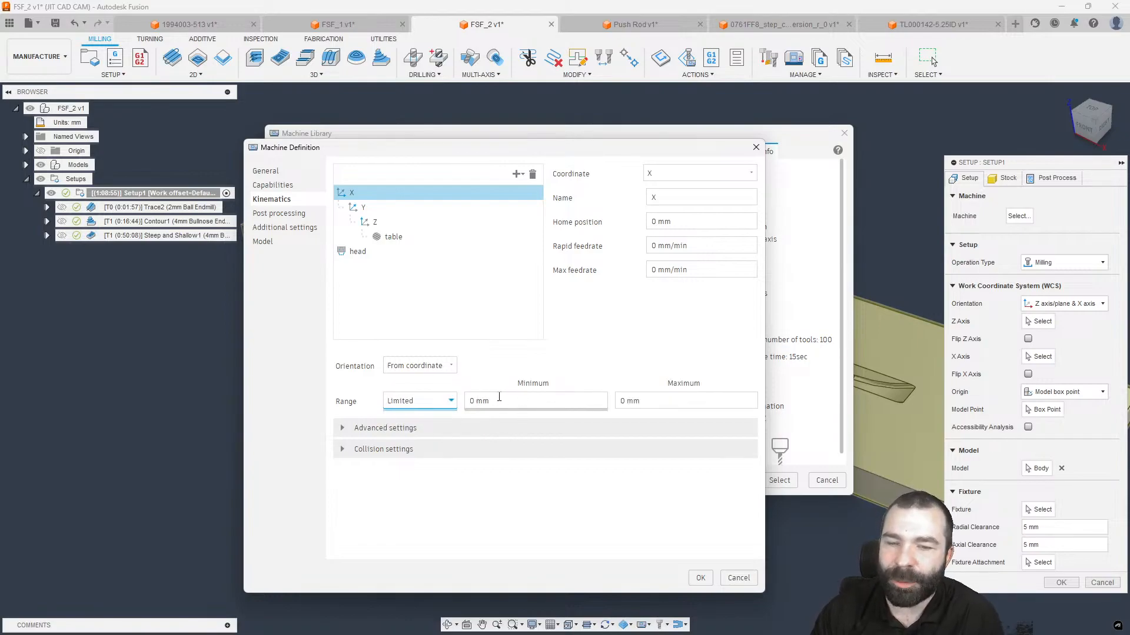
click(385, 206)
click(420, 401)
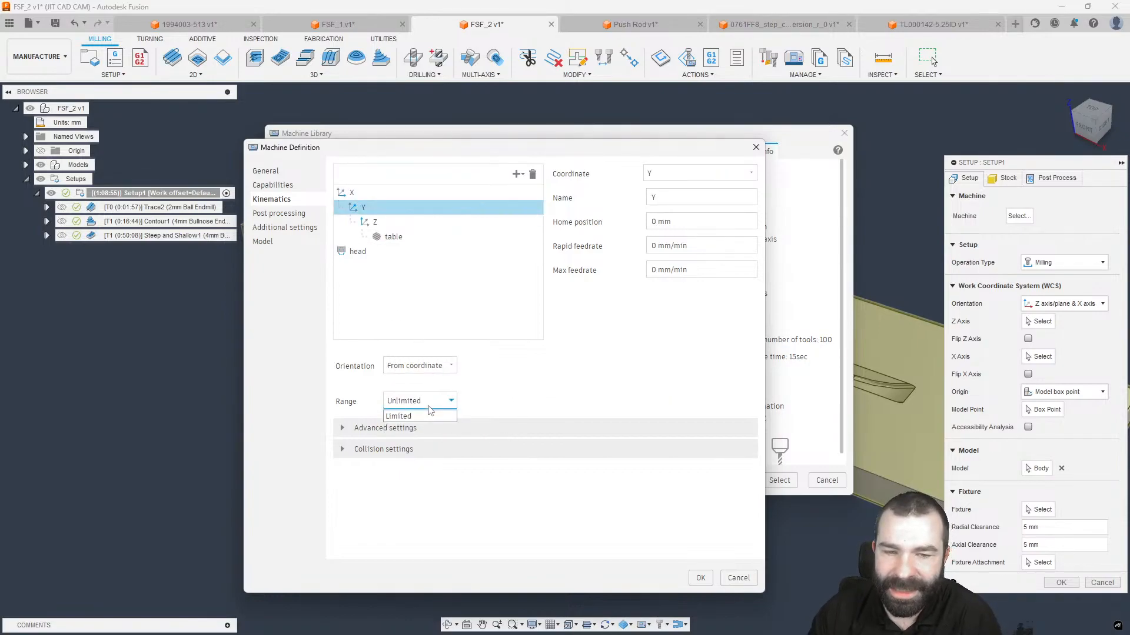
click(443, 431)
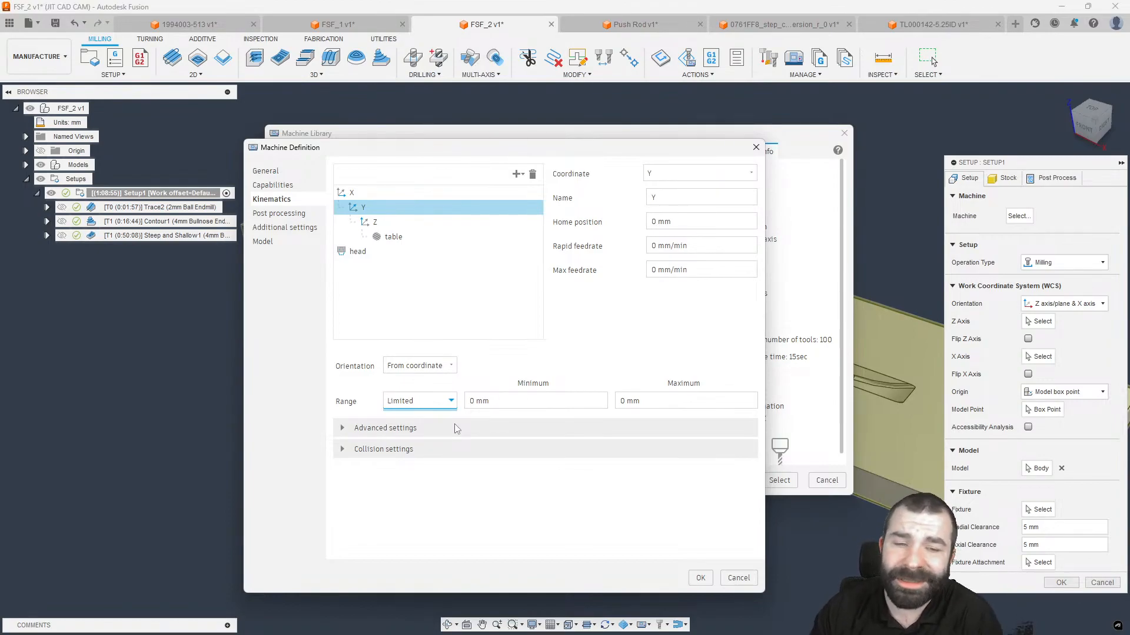
click(655, 401)
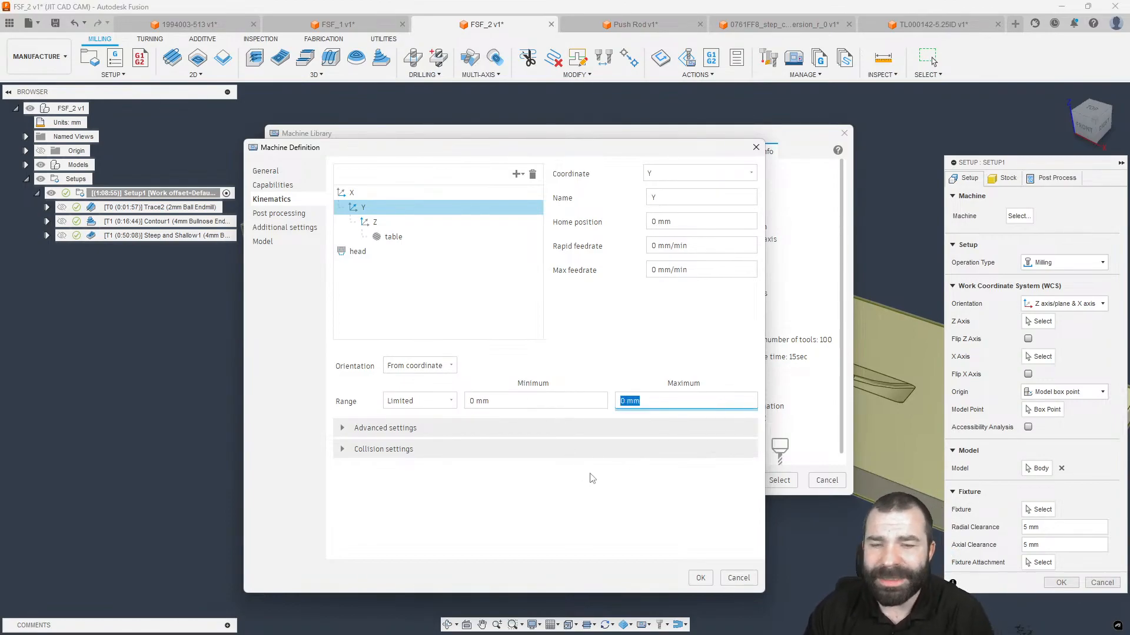
text(250)
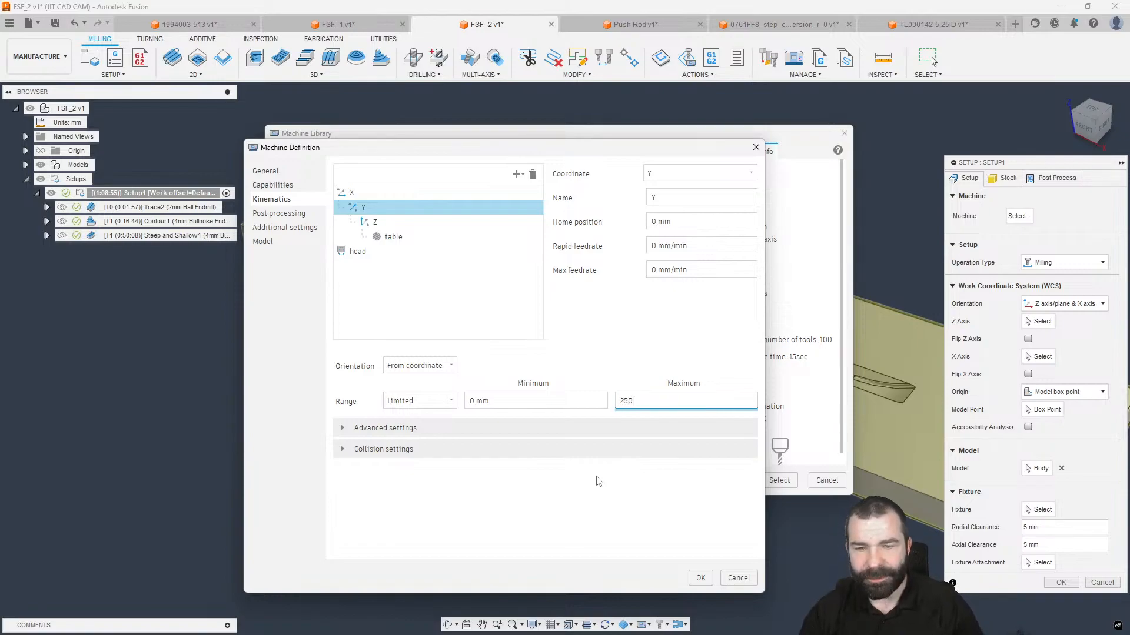
Set the X axis range to a minimum of -100 mm and a maximum of 100 mm.
click(383, 193)
click(504, 401)
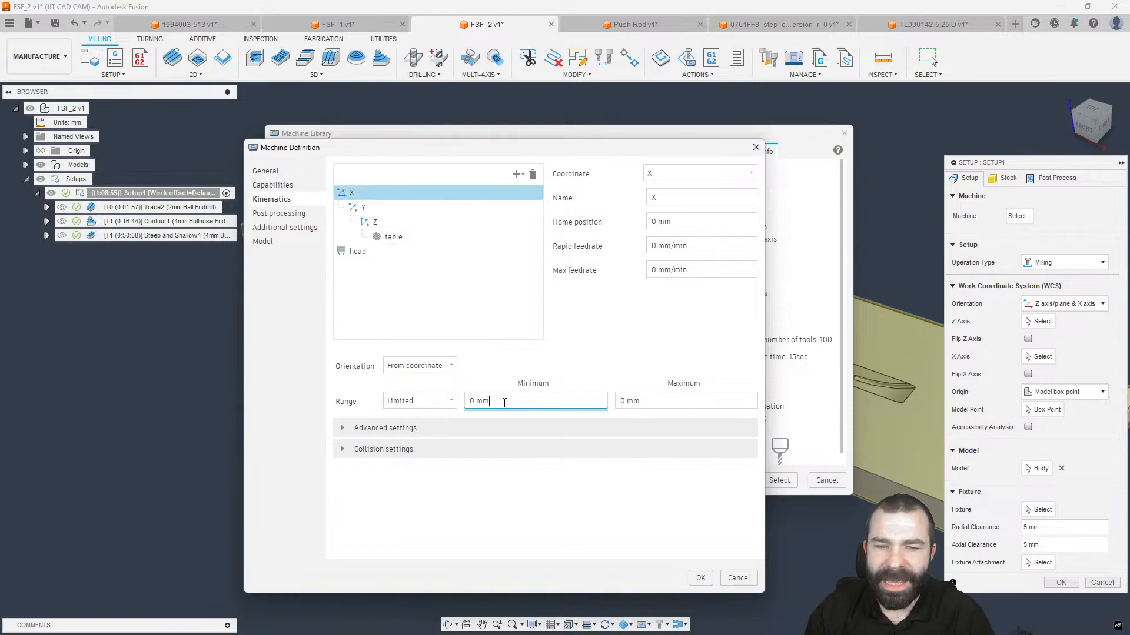
key(BackSpace)
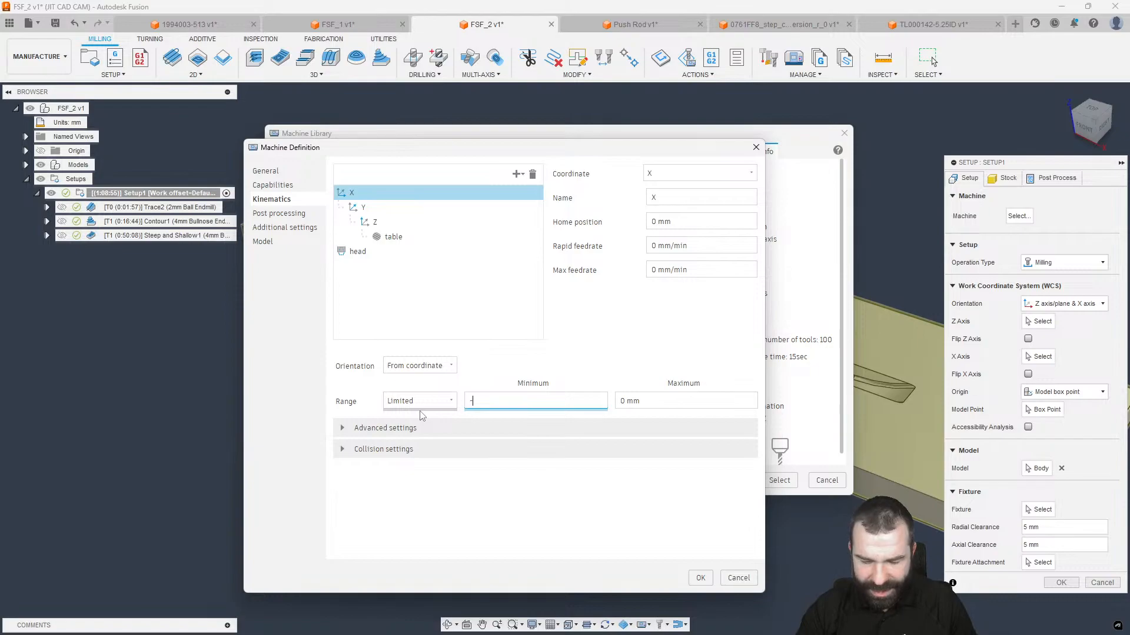
key(Tab)
text(12)
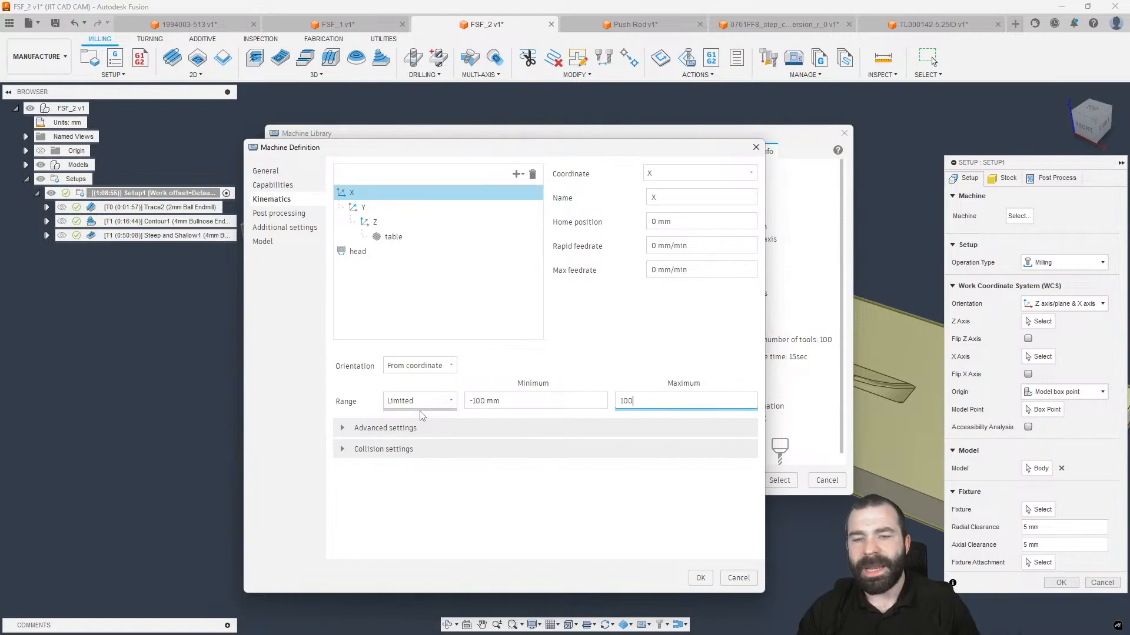
click(666, 333)
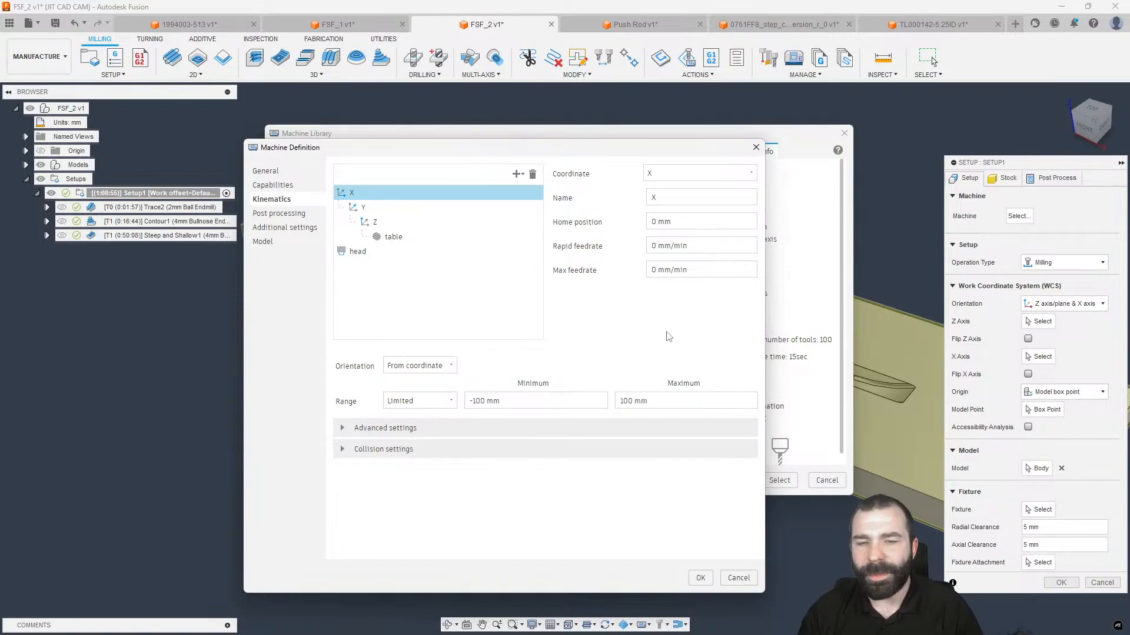
Set the home position to 12.5 mm for the Y axis and -10 mm for the X axis.
click(368, 210)
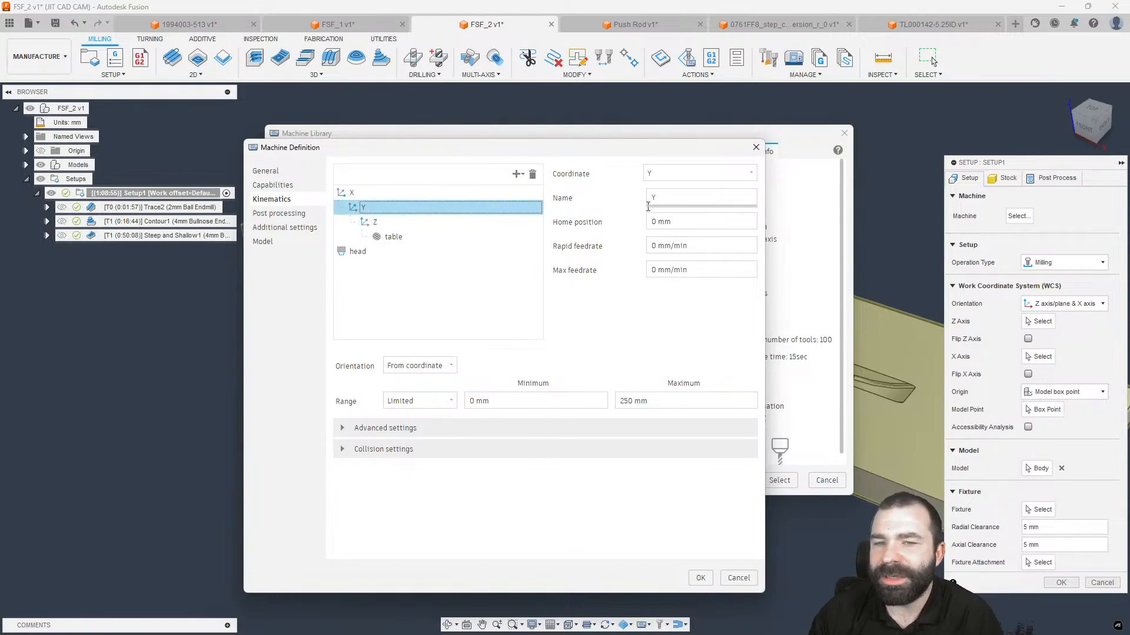
key(Tab)
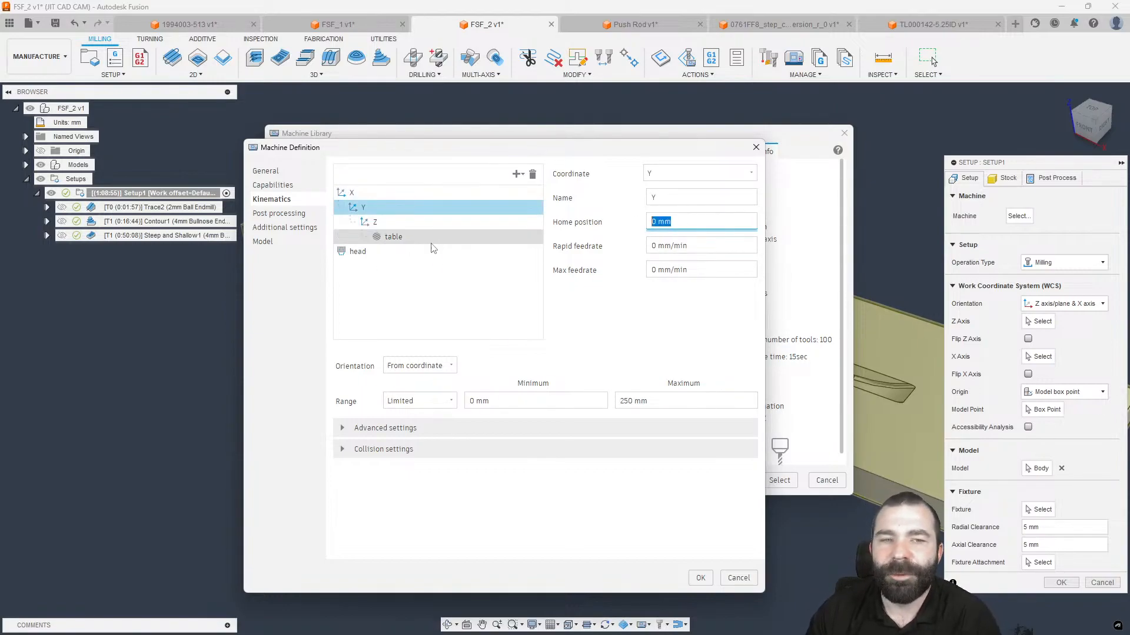
text(1)
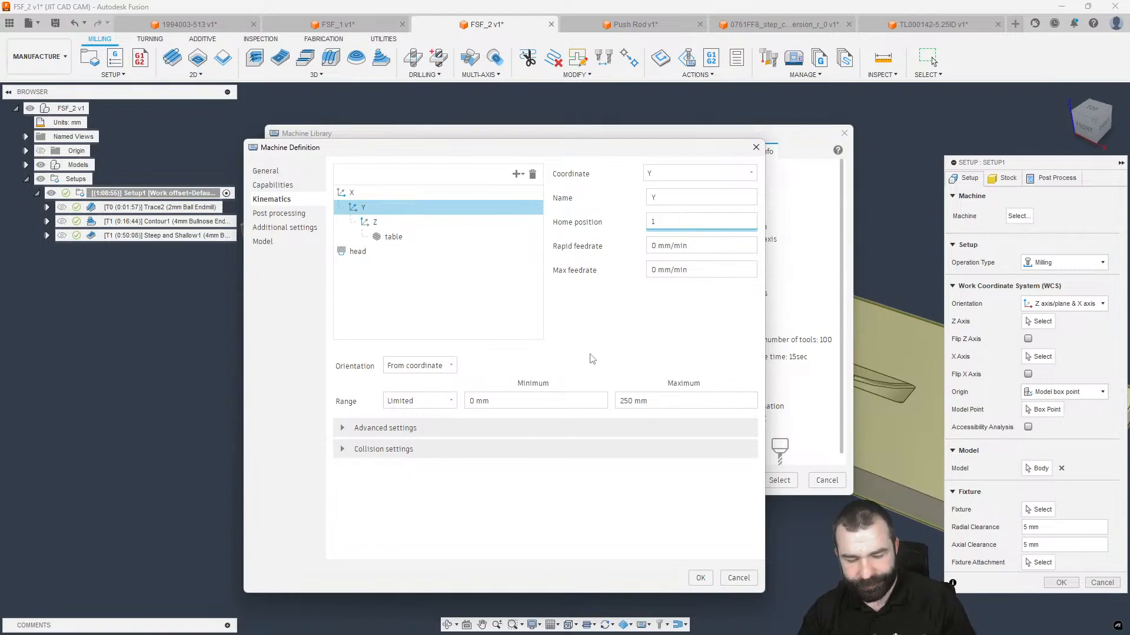
text(2.5)
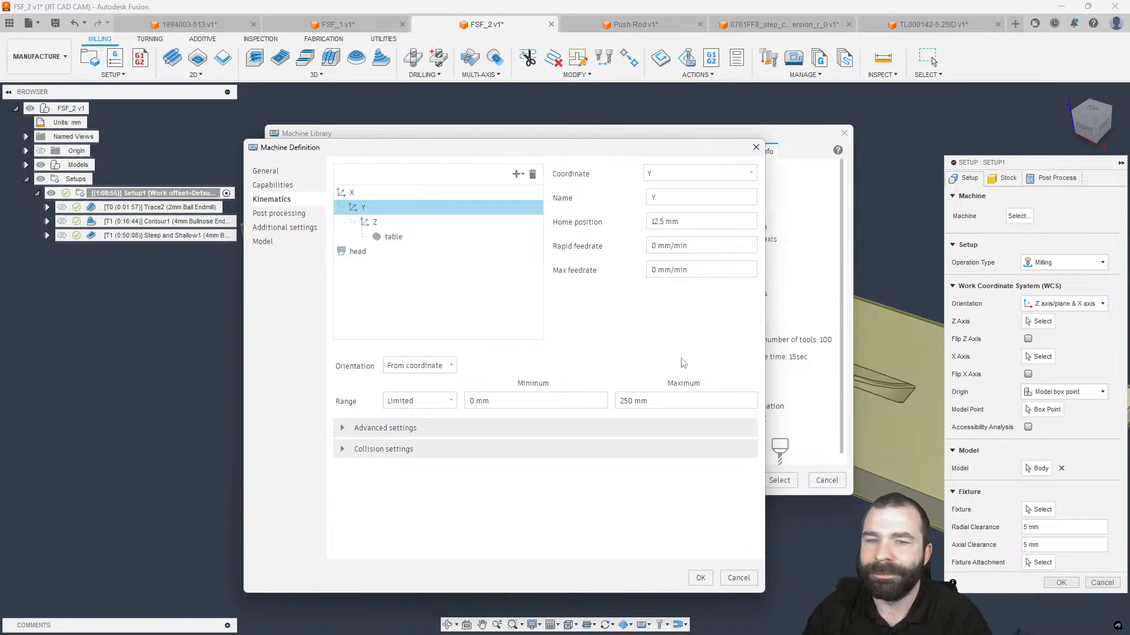
click(412, 193)
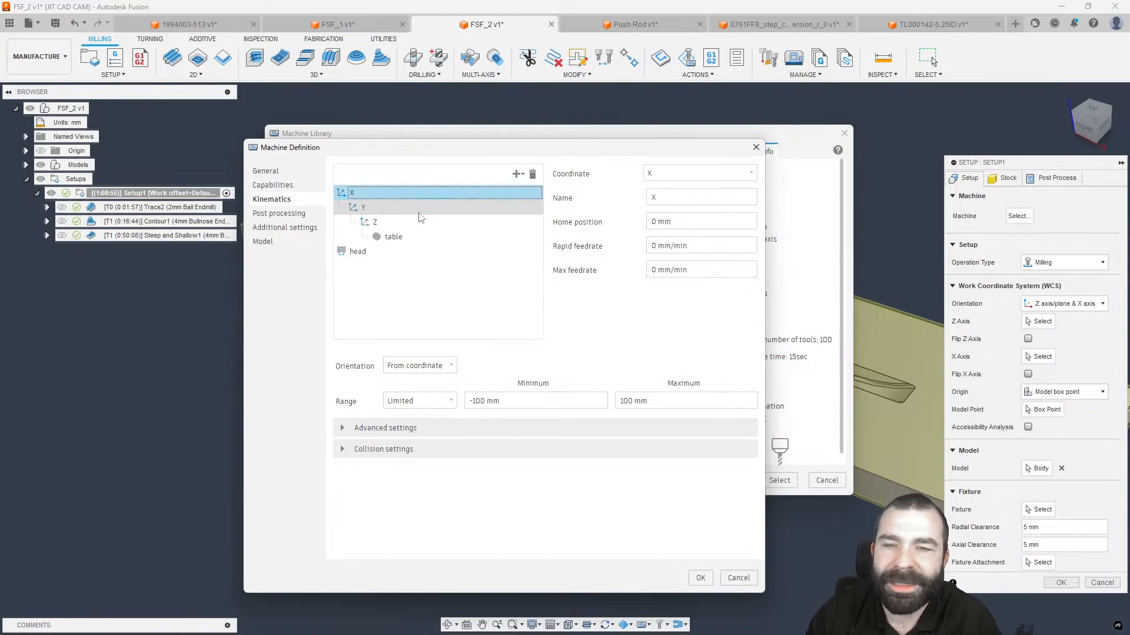
click(685, 227)
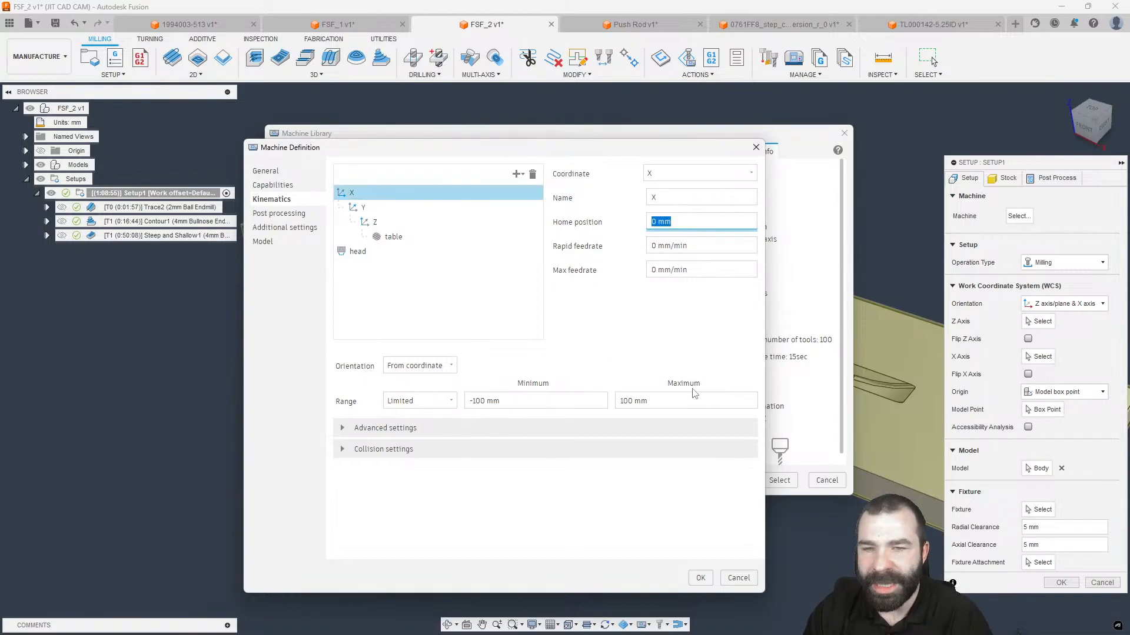
text(-)
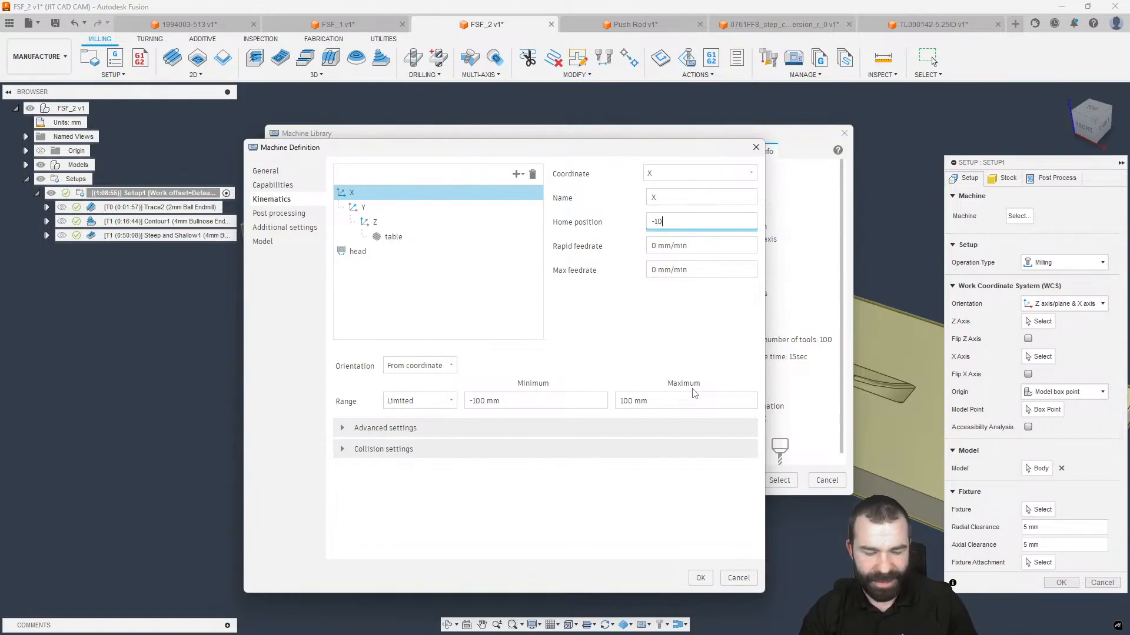
text(10)
key(Return)
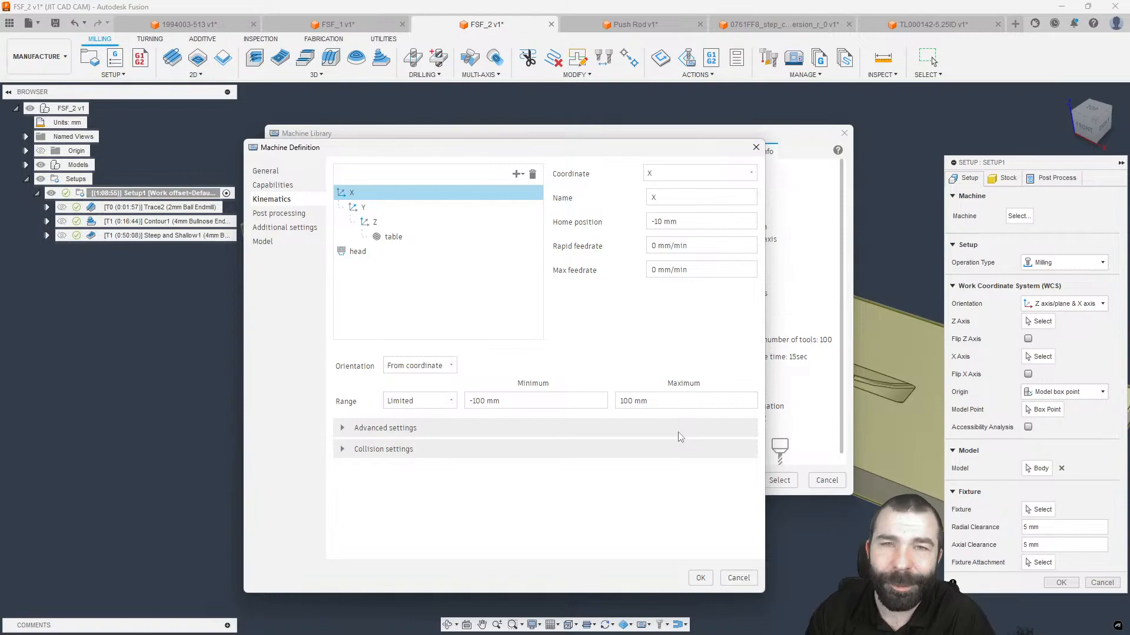
Save the machine definition and assign the new Autodesk generic 3-axis machine to Setup1.
click(700, 578)
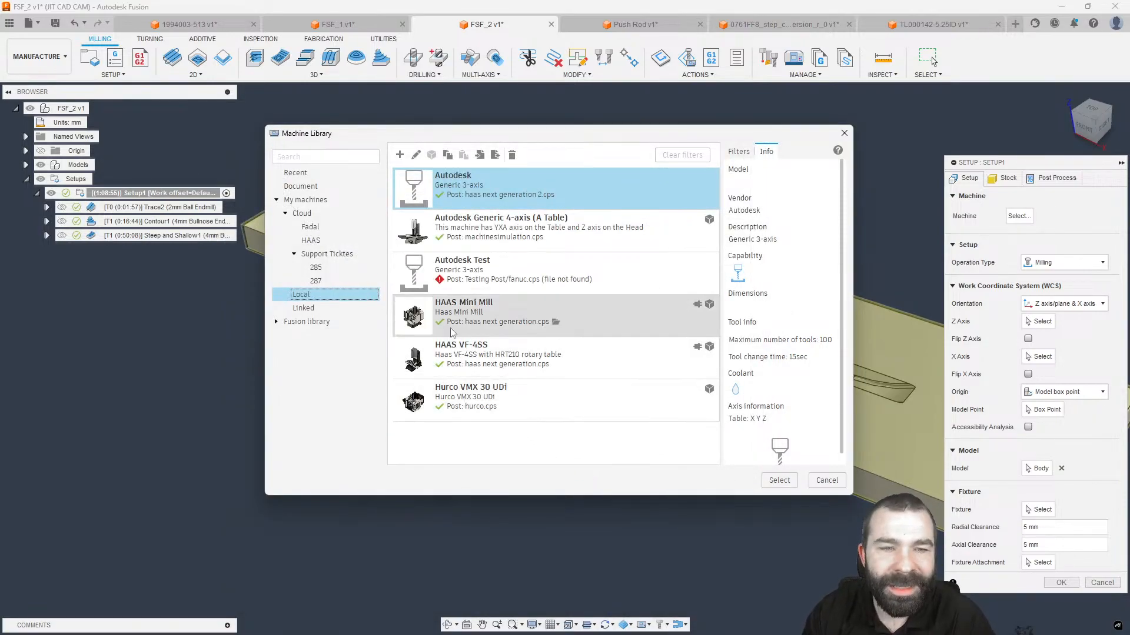
click(779, 480)
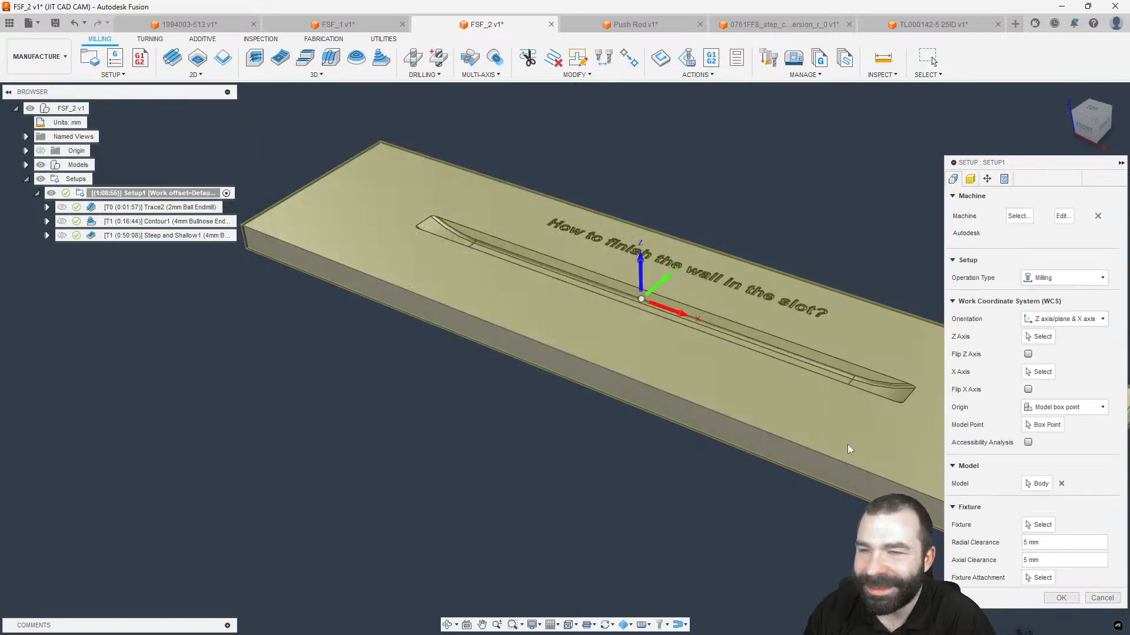
Accept Setup1's settings with the newly assigned Autodesk machine.
click(971, 179)
click(954, 179)
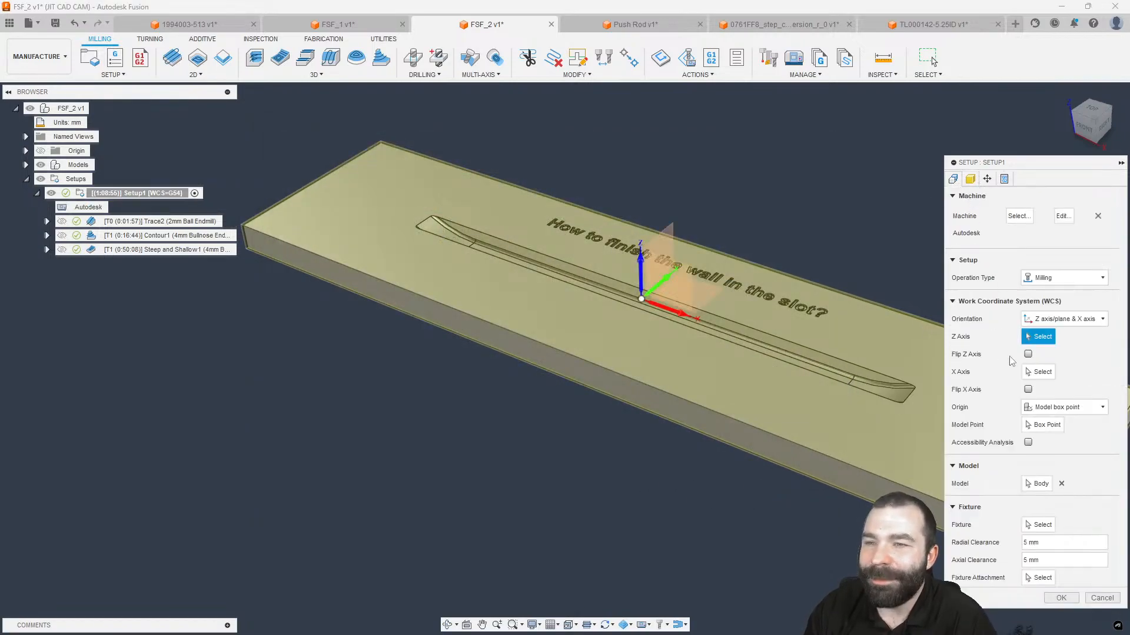
click(1061, 599)
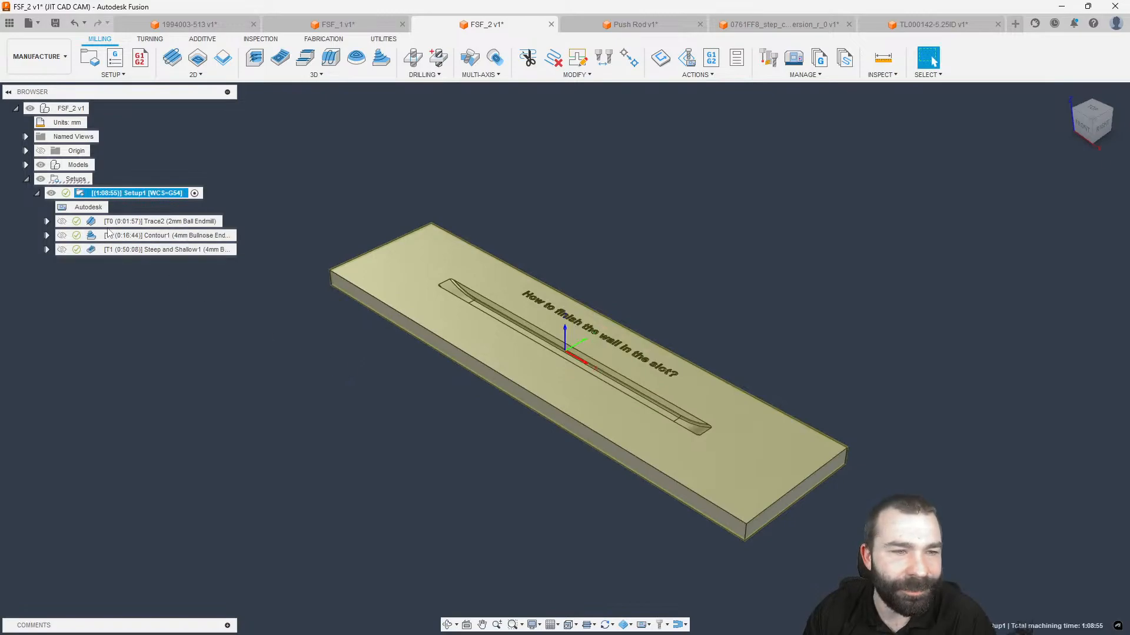
Post process the Trace2 toolpath as program 1001 with the HAAS Next Generation Control post.
click(120, 221)
right_click(122, 222)
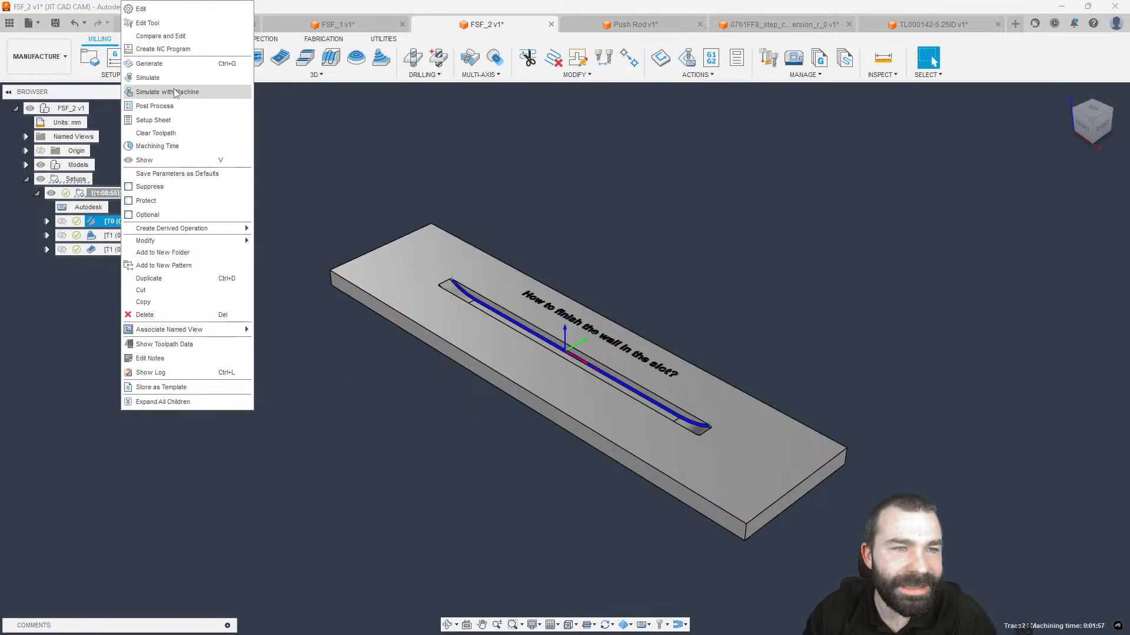
click(177, 106)
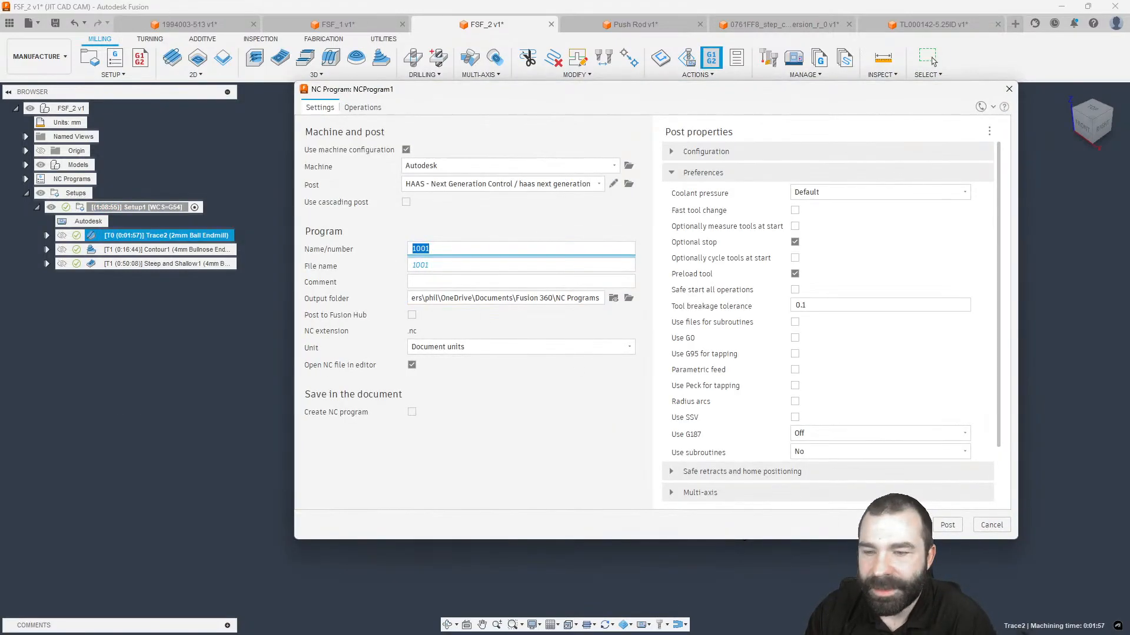
key(Return)
click(605, 338)
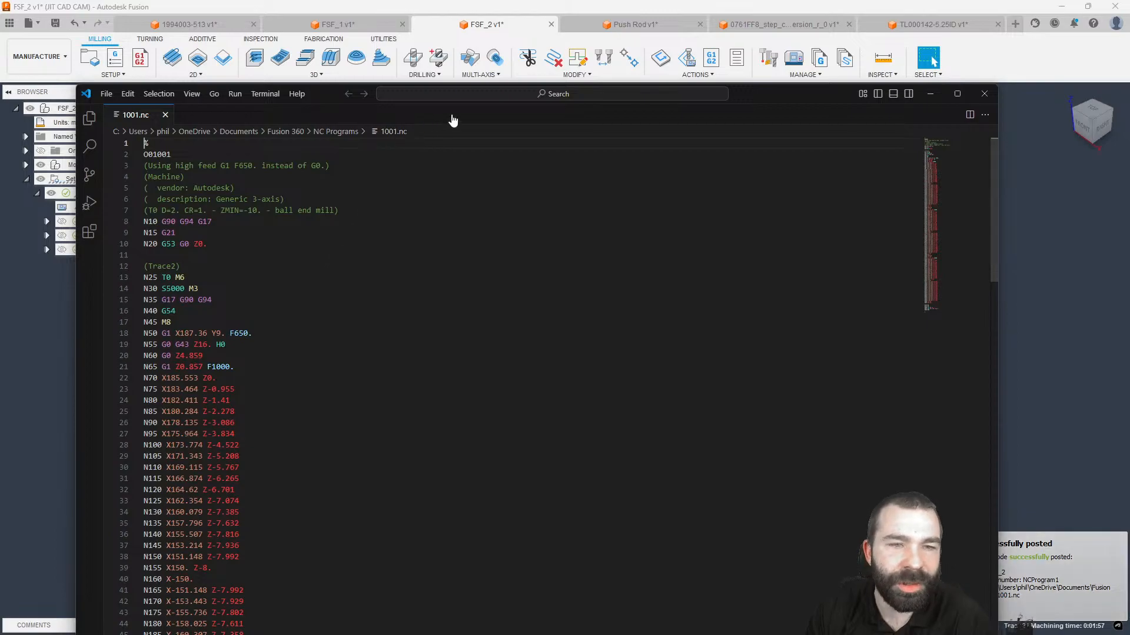
Examine the G53 home position moves at the end of the 1001.nc program and close the editor.
click(959, 93)
scroll(233, 383, down, 4)
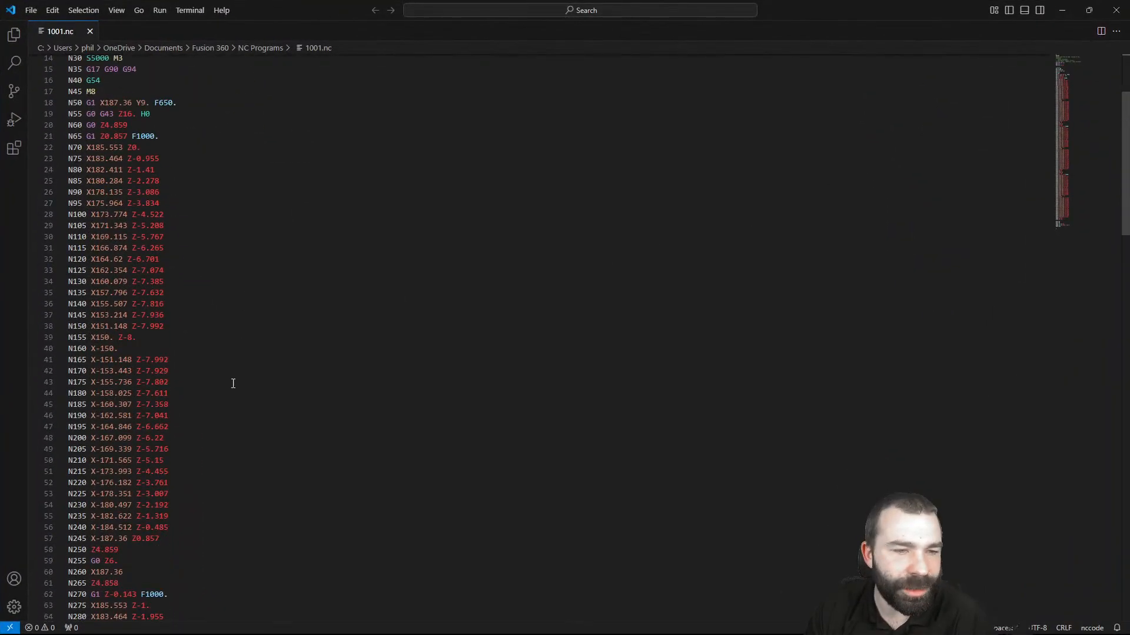
scroll(233, 383, down, 20)
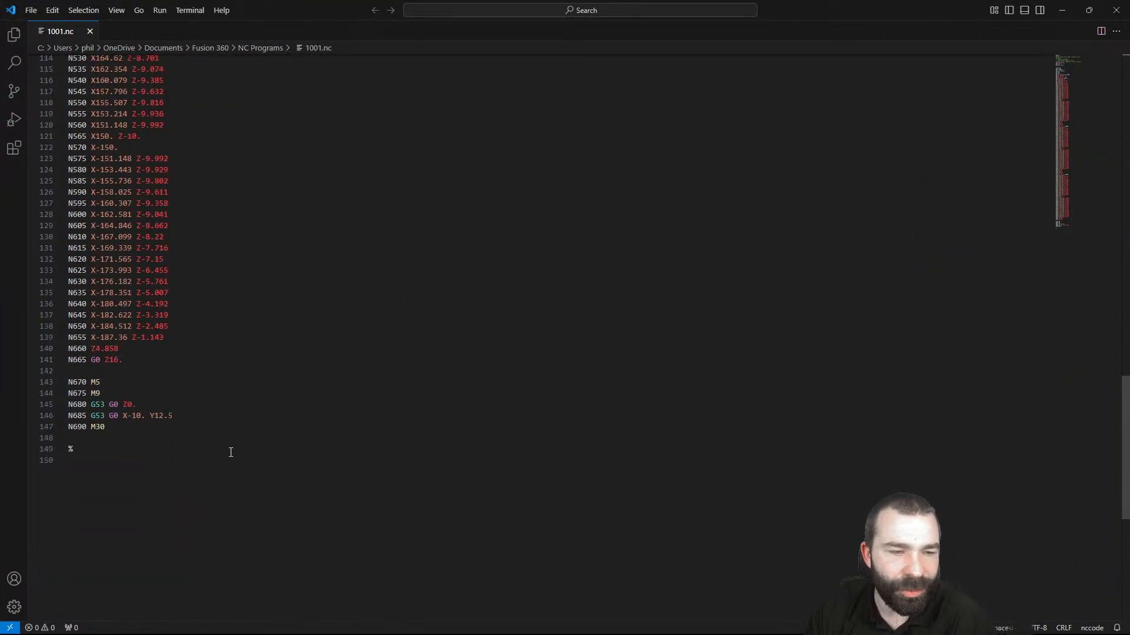
drag(105, 416, 69, 404)
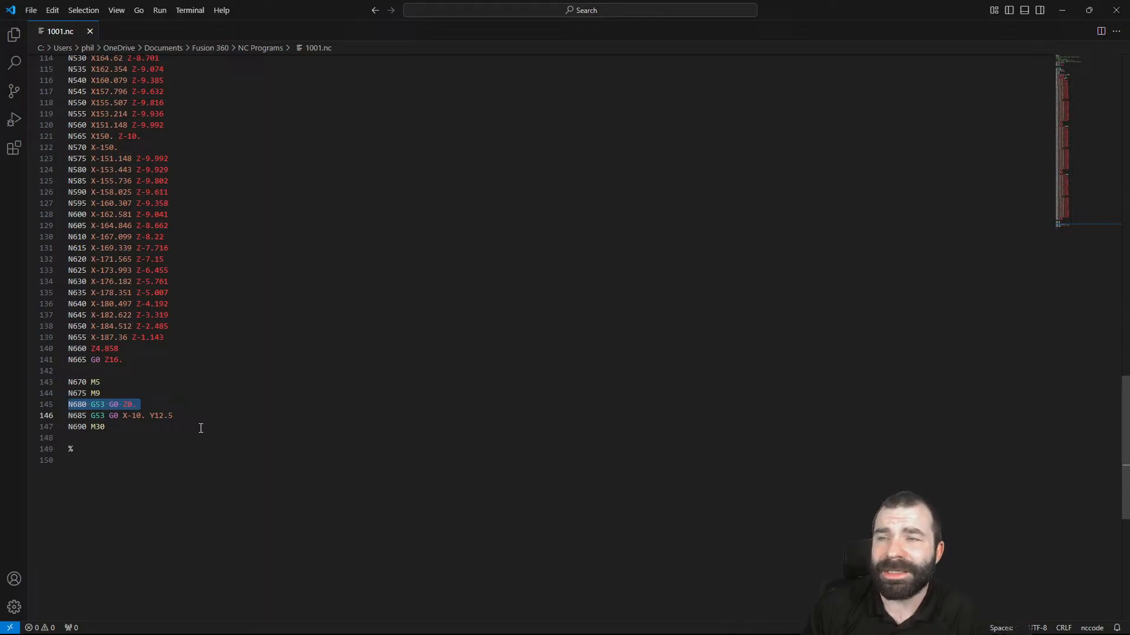
triple_click(157, 416)
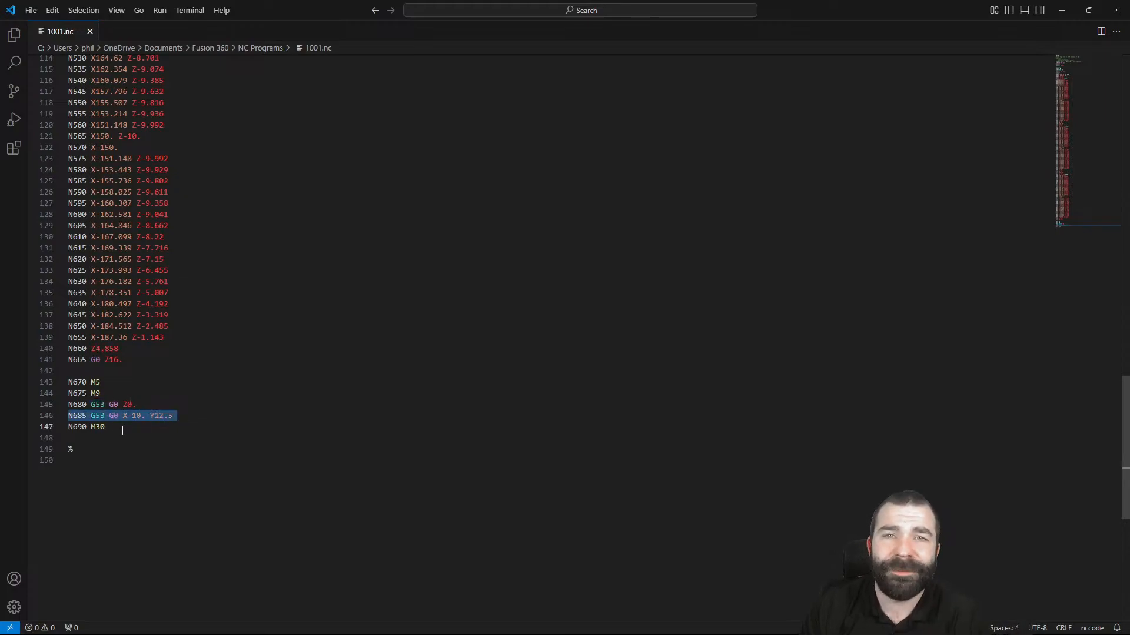
drag(91, 404, 136, 404)
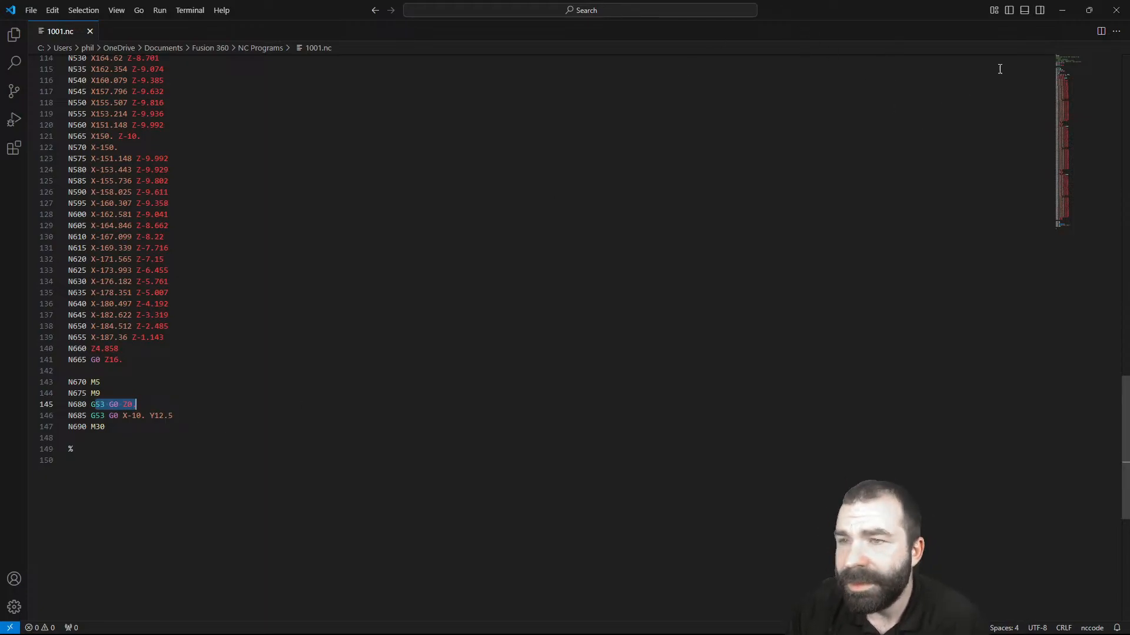
click(1116, 10)
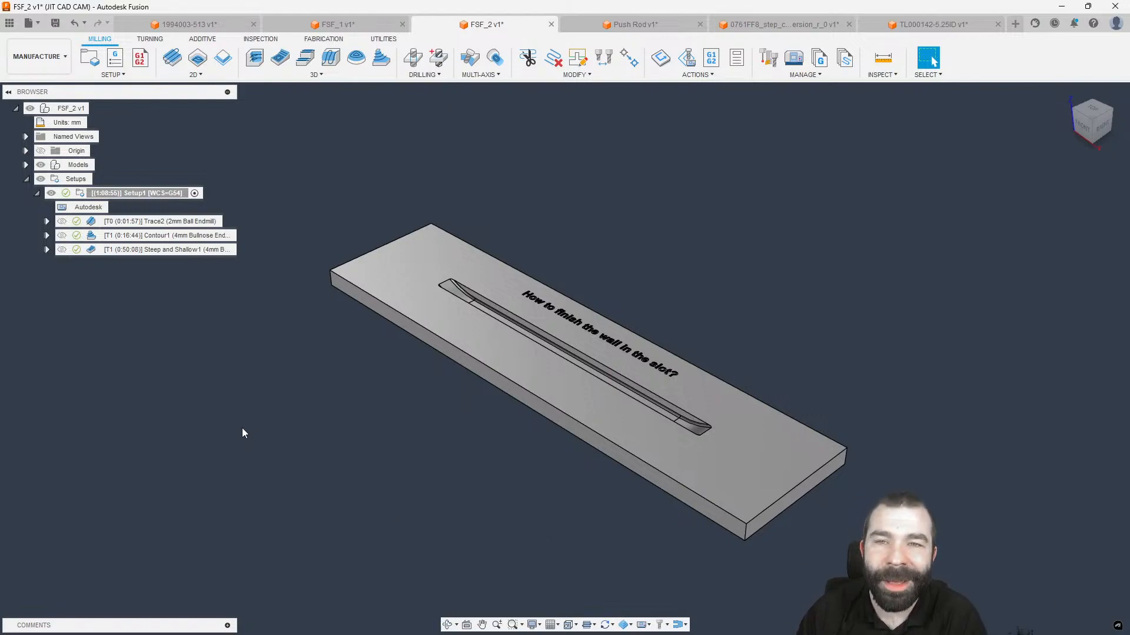
Enable through-tool and air-through-tool coolant alongside flood on the head of Setup1's machine definition.
double_click(82, 194)
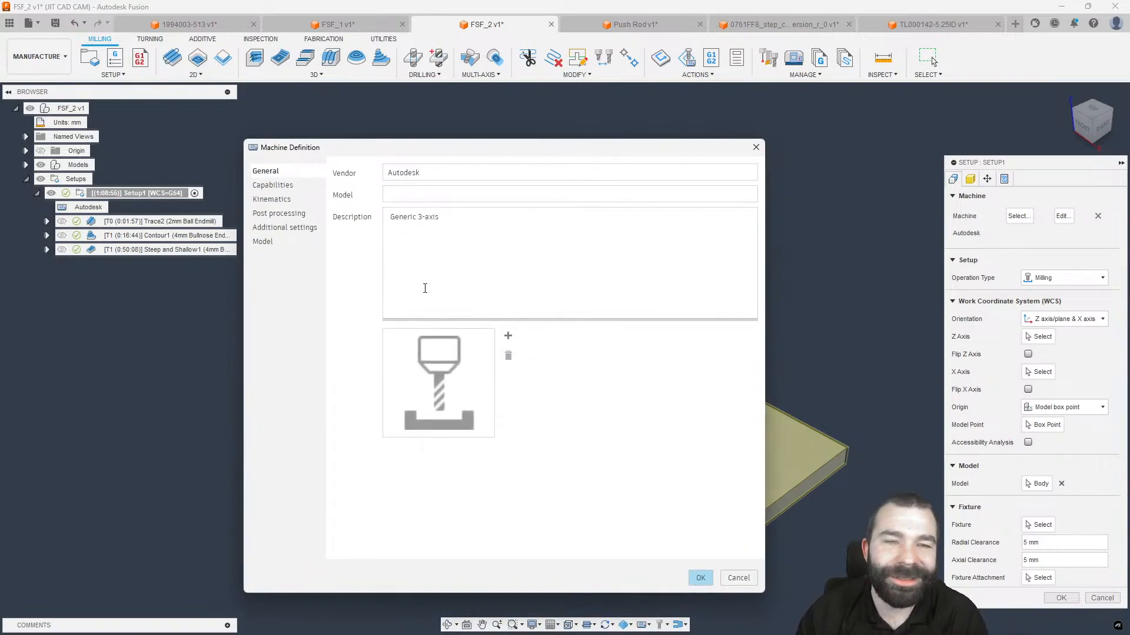
click(271, 199)
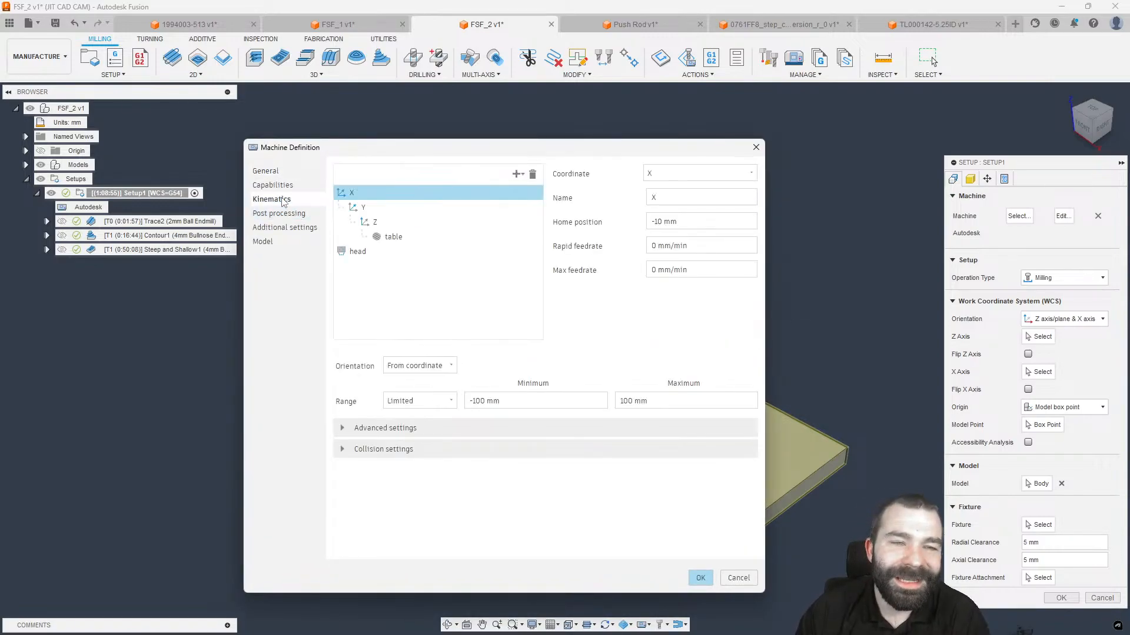
click(398, 226)
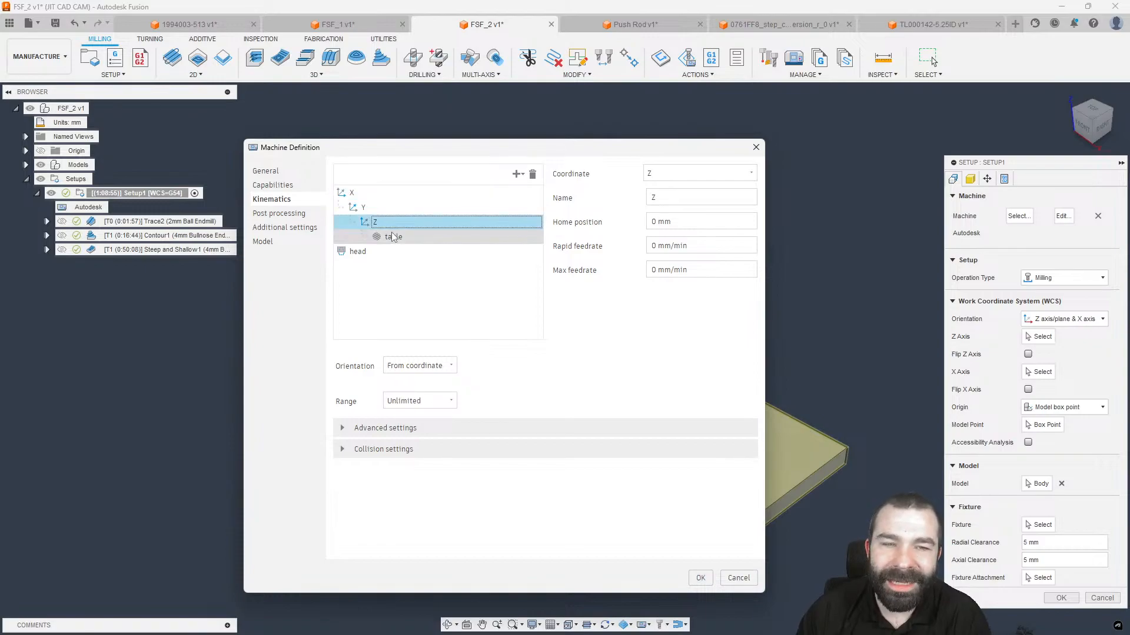
click(383, 248)
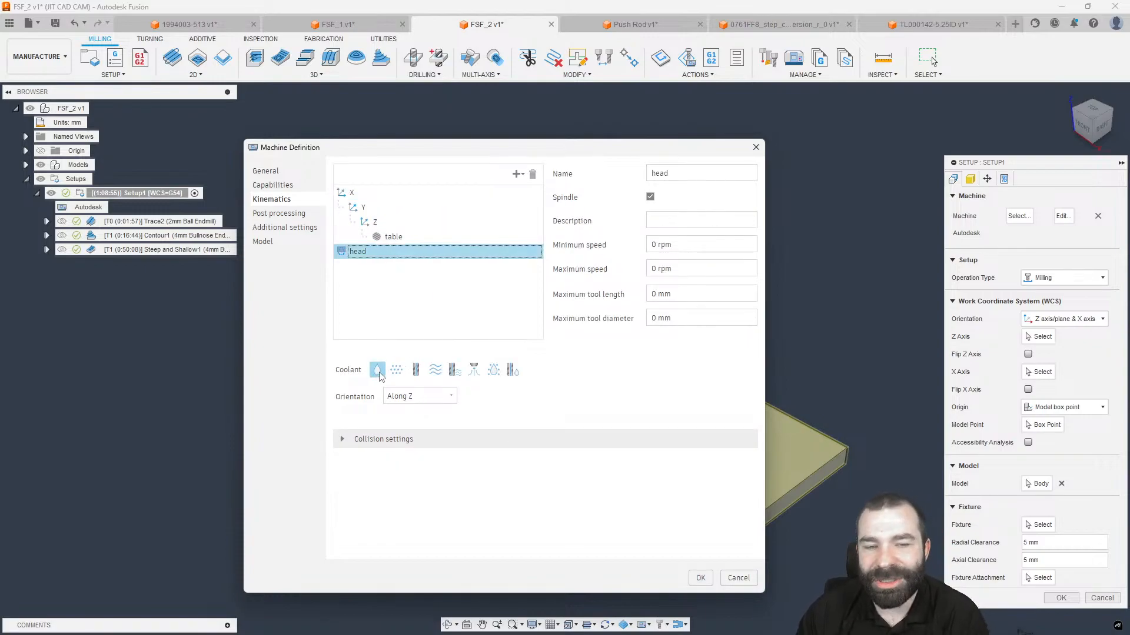
click(417, 370)
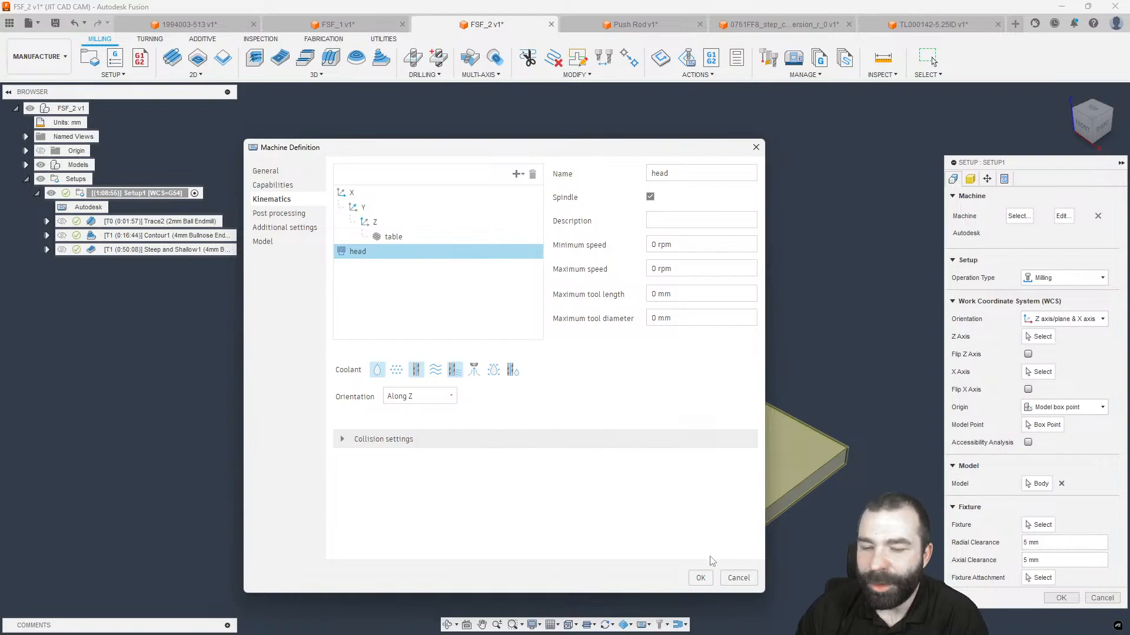
click(700, 578)
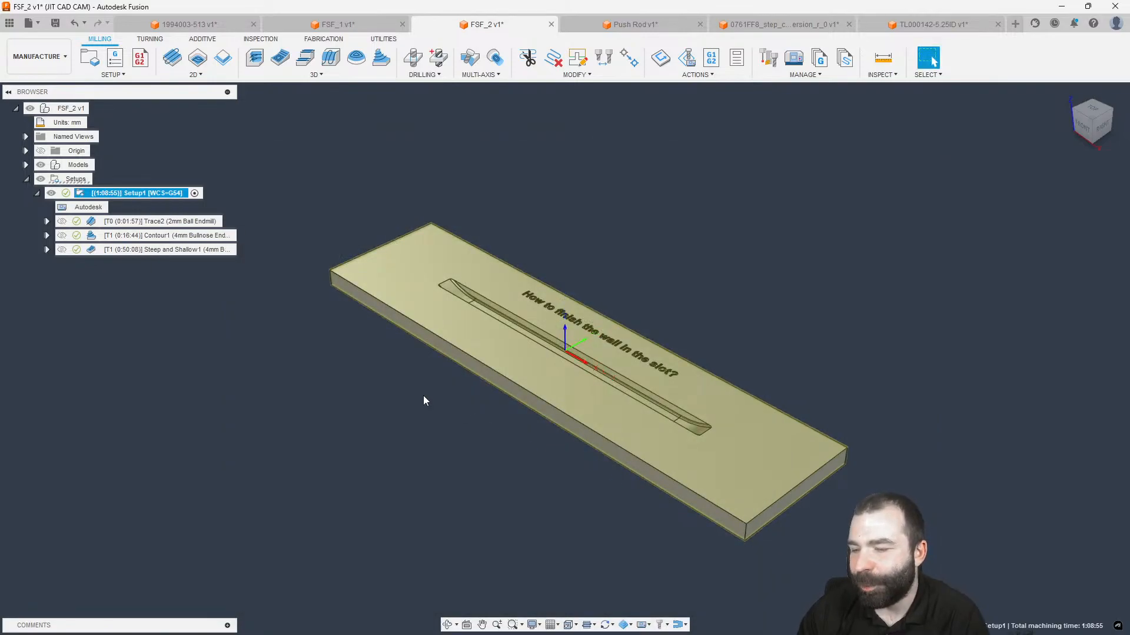
Start post processing all of Setup1 and open the HAAS Next Generation post for editing in the code editor.
right_click(102, 194)
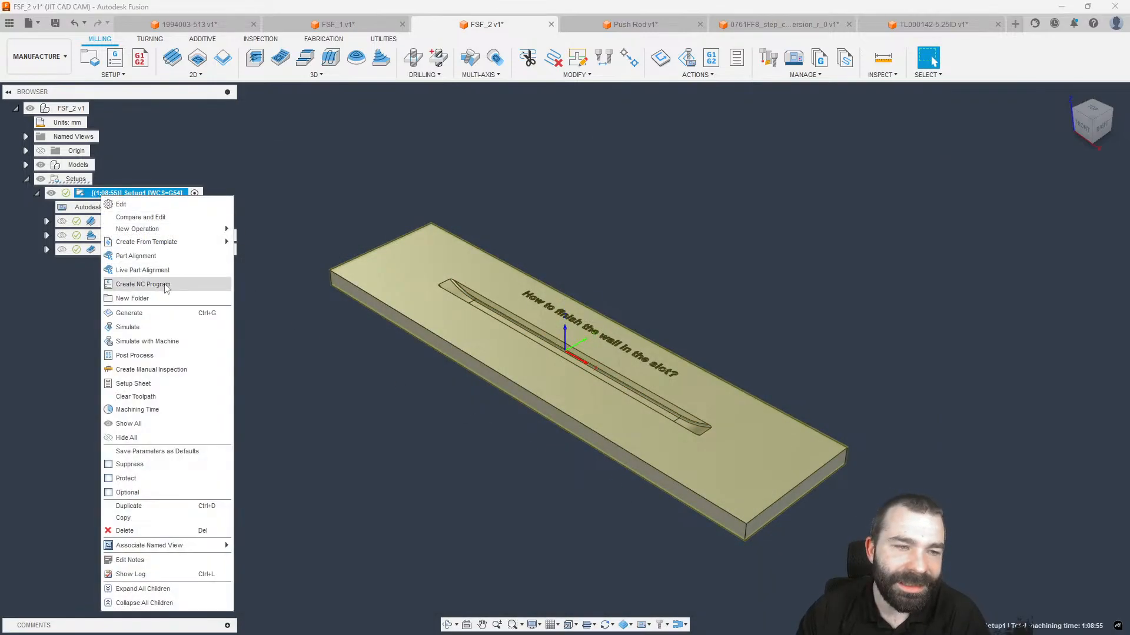
click(160, 356)
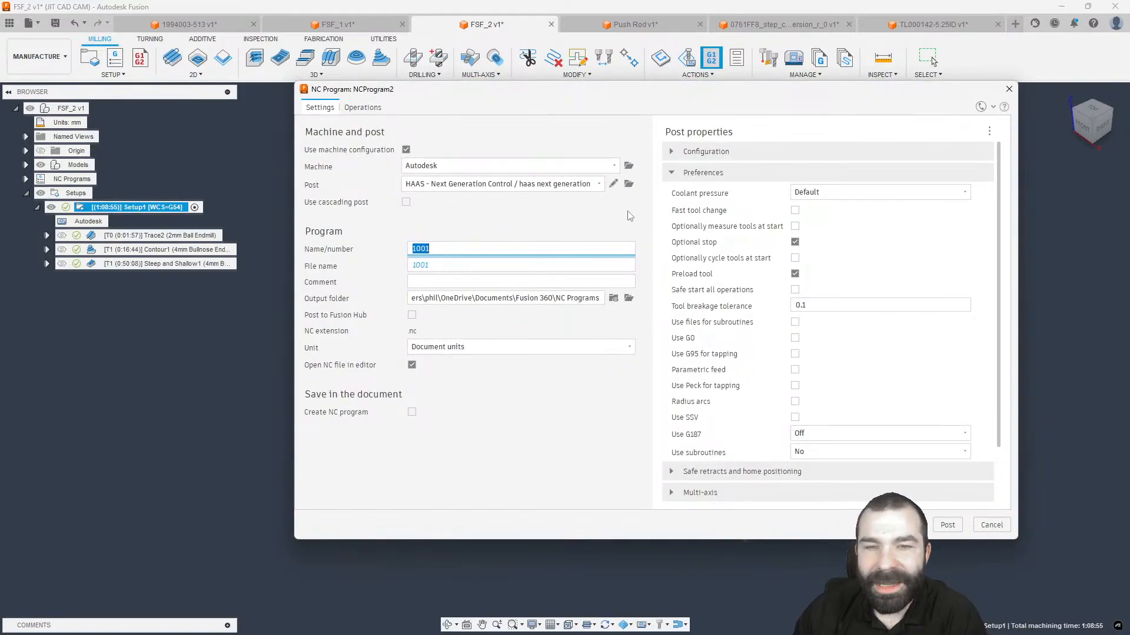
click(613, 184)
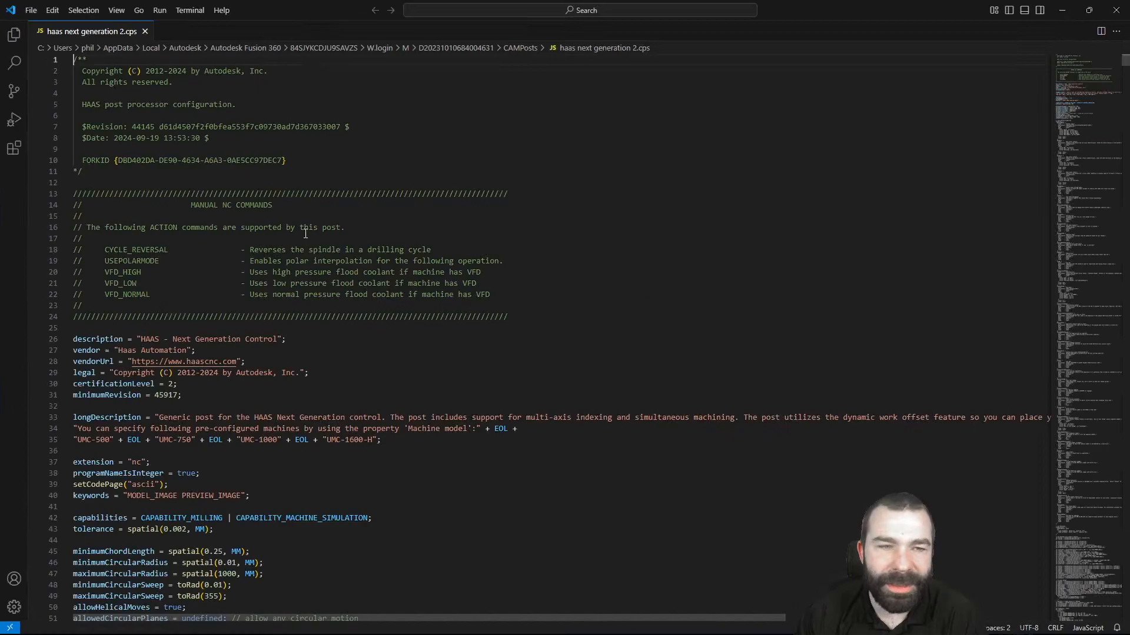
Search the post code for "coolant" and locate the block defining the coolant on and off codes.
scroll(297, 233, down, 2)
key(ctrl+f)
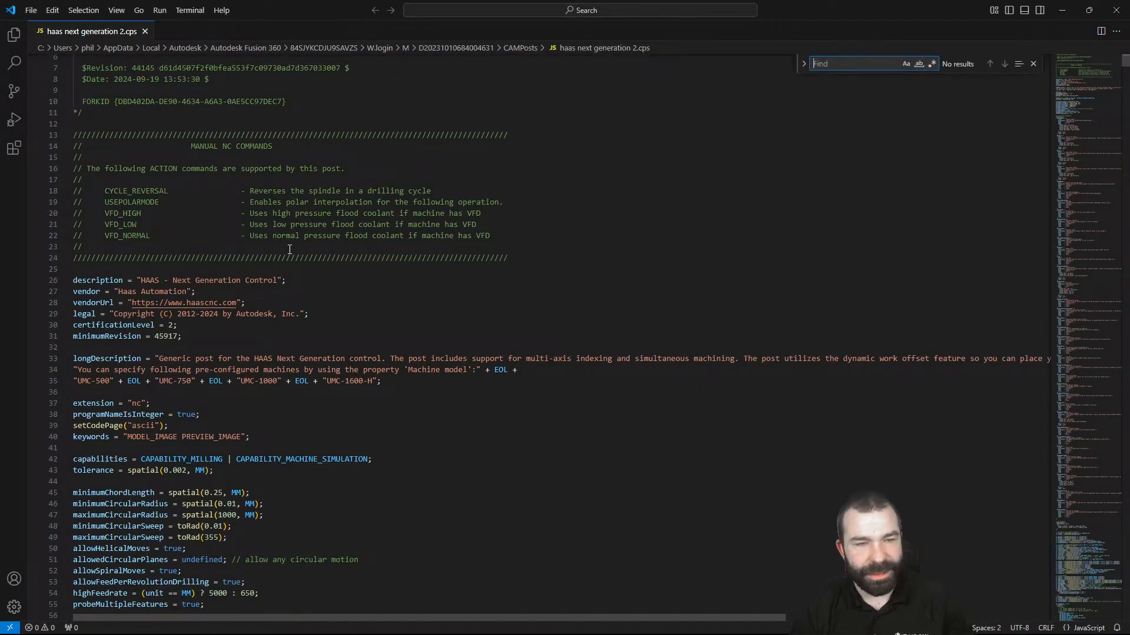
text(coolant)
key(Return)
key(Return)
key(Return)
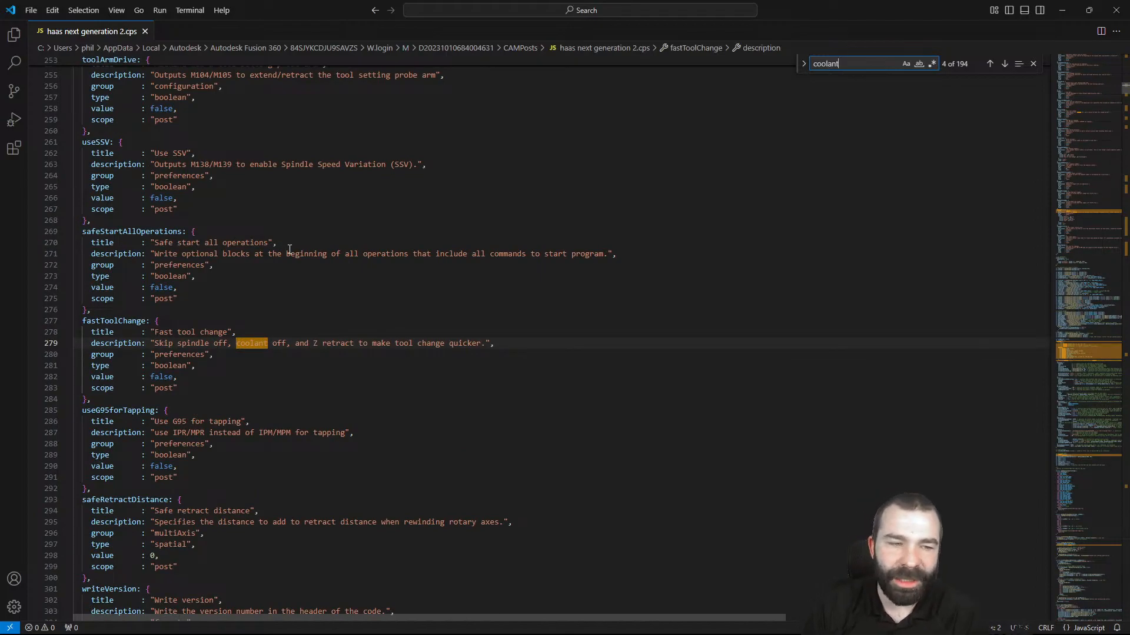
key(Return)
key(Return)
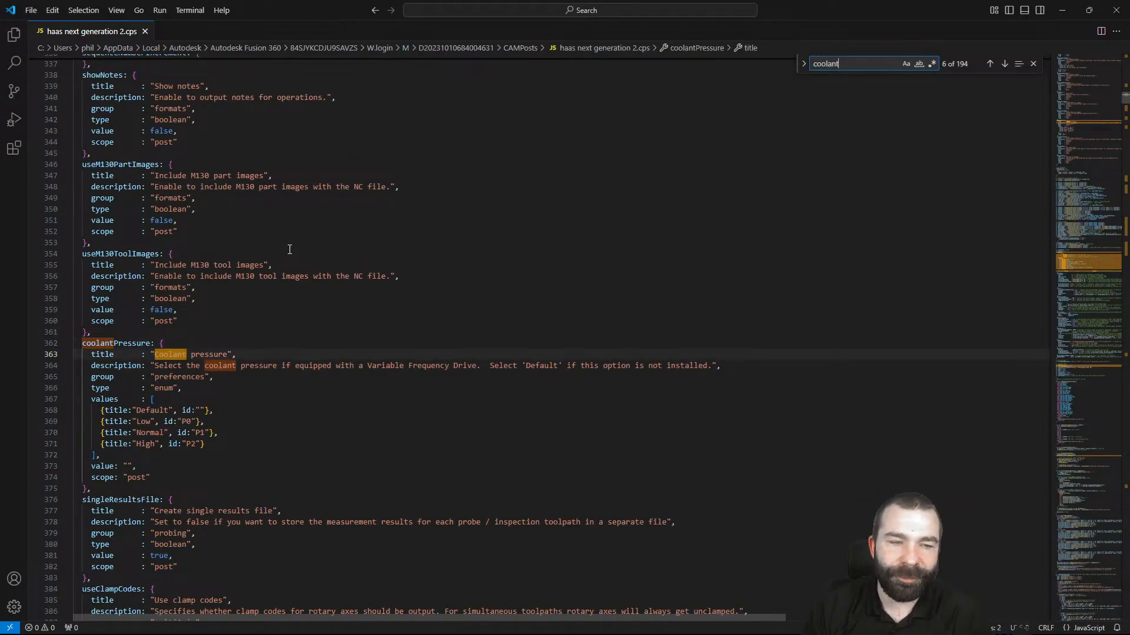
key(Return)
key(Return)
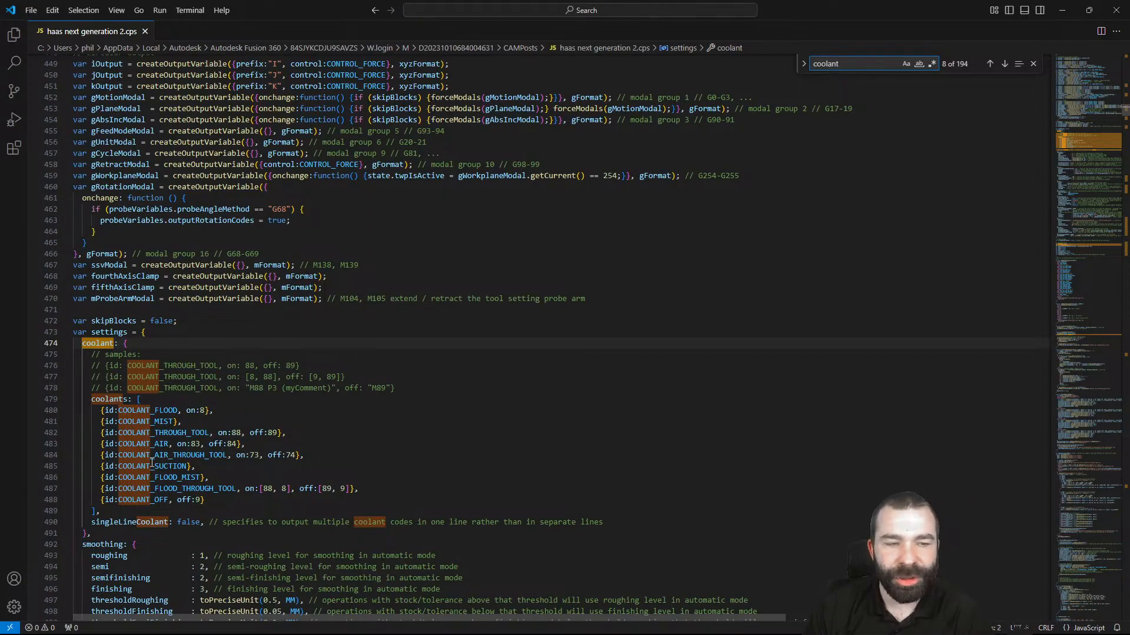
Set the COOLANT_THROUGH_TOOL on code to 188 and off code to 9, and close the post editor and NC program dialog.
click(230, 433)
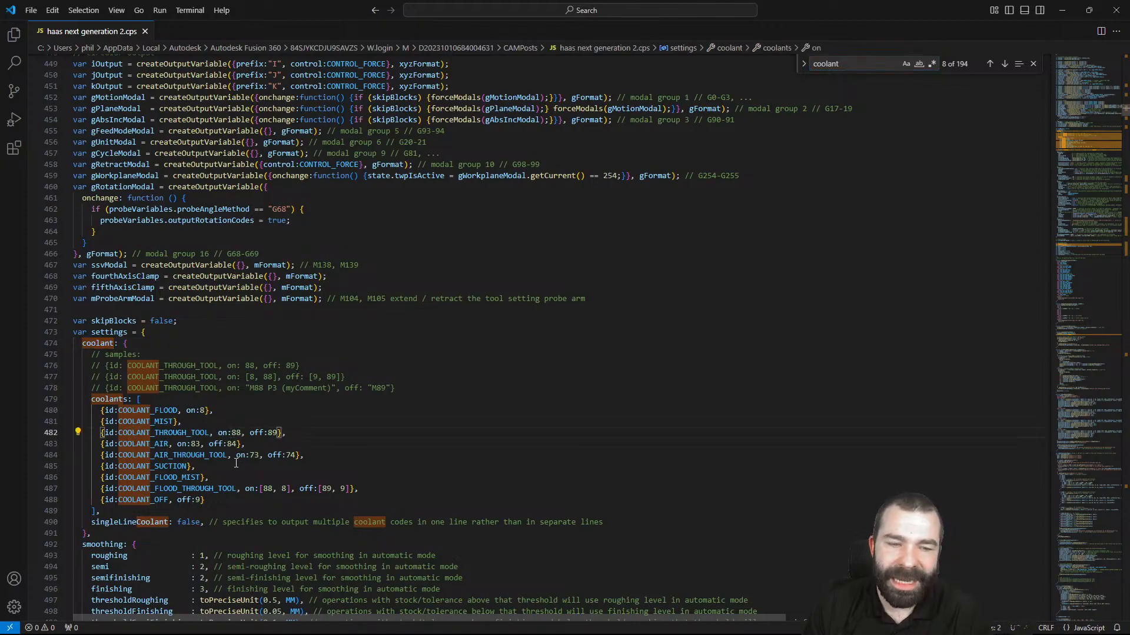
text(1)
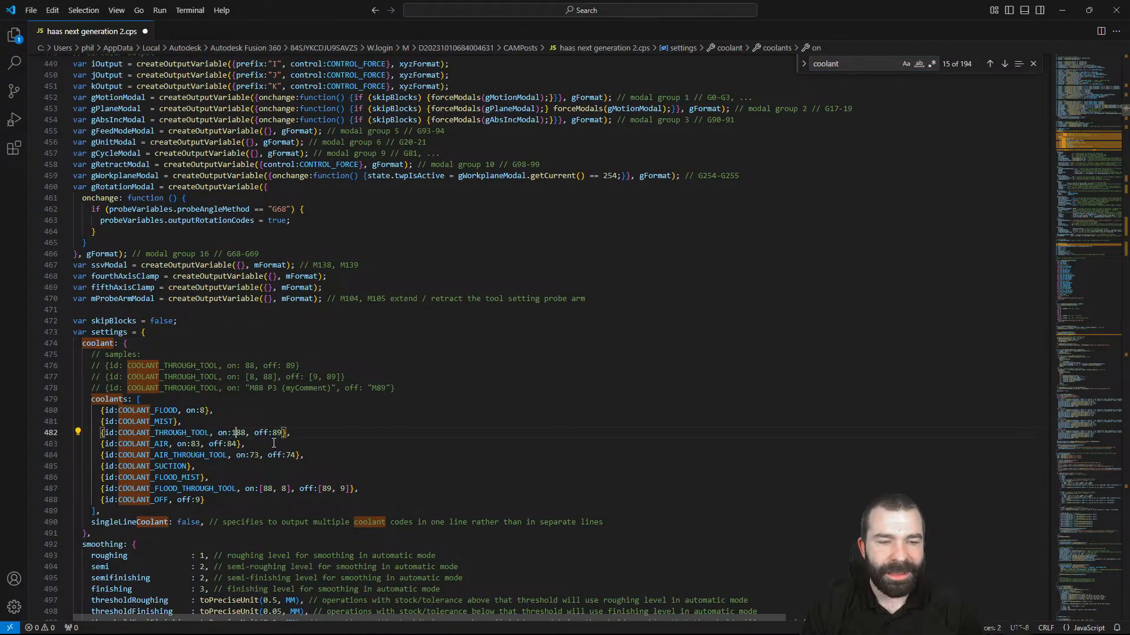
double_click(279, 433)
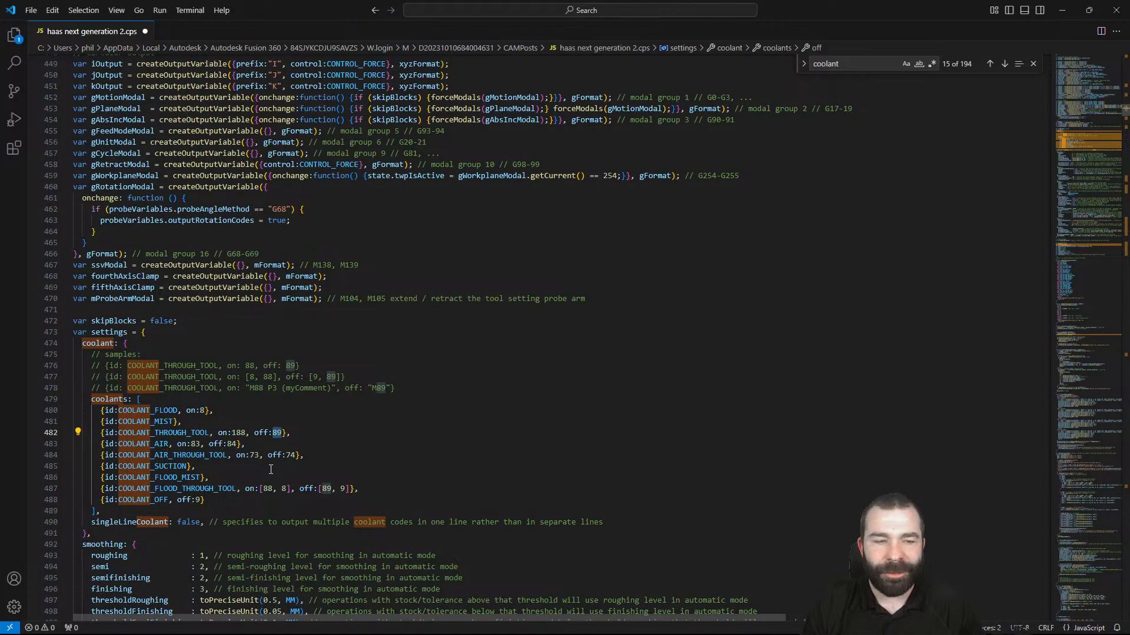
text(9)
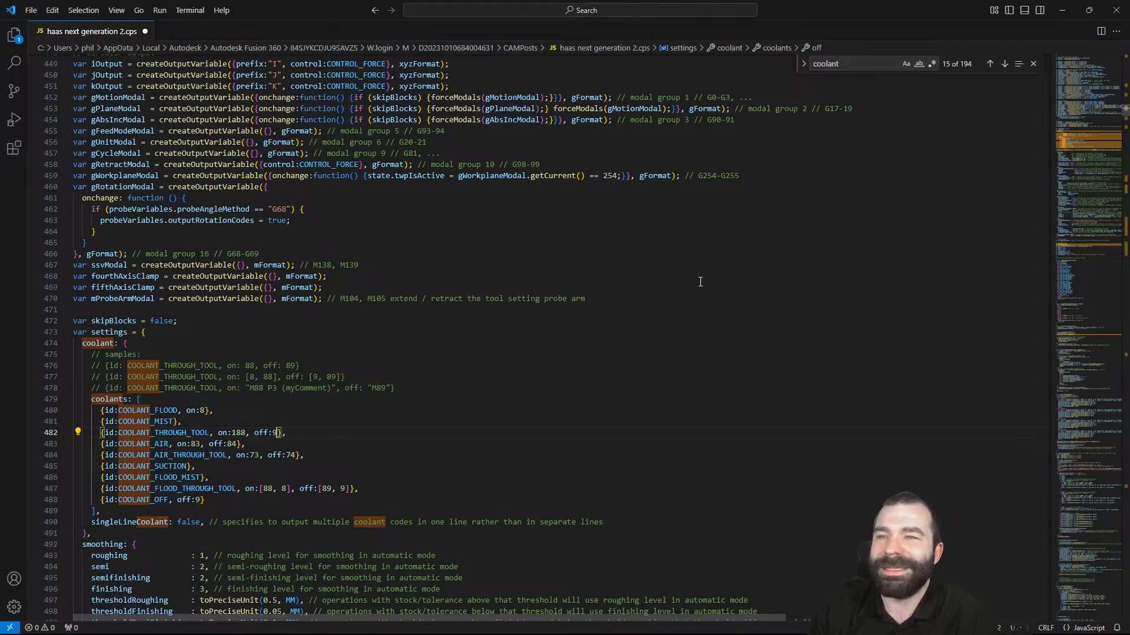
click(1115, 10)
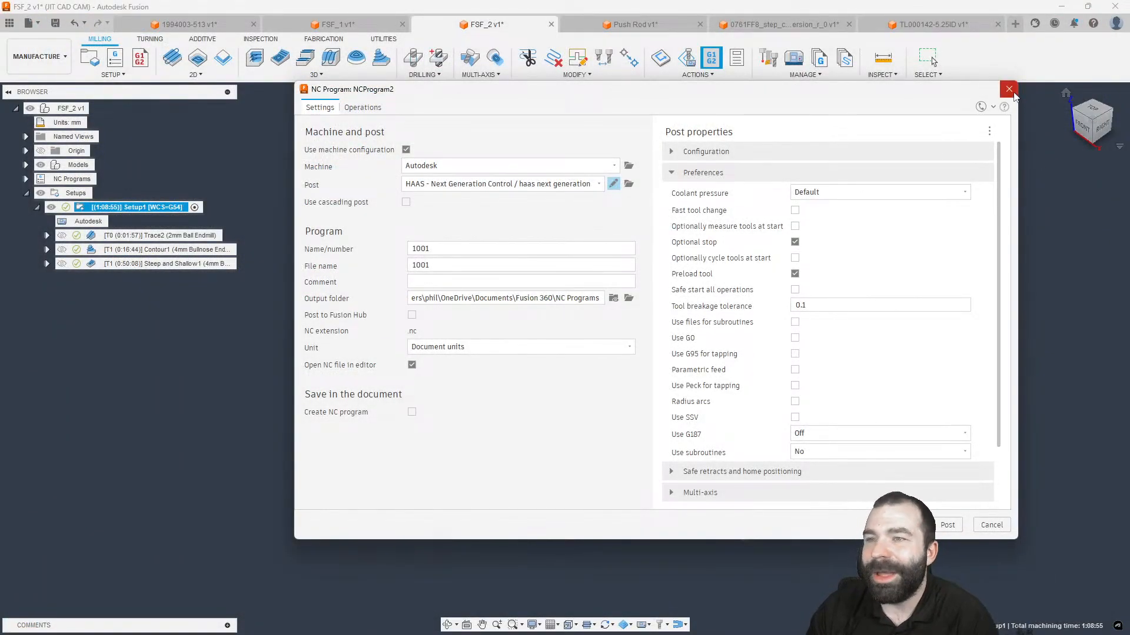
click(1009, 89)
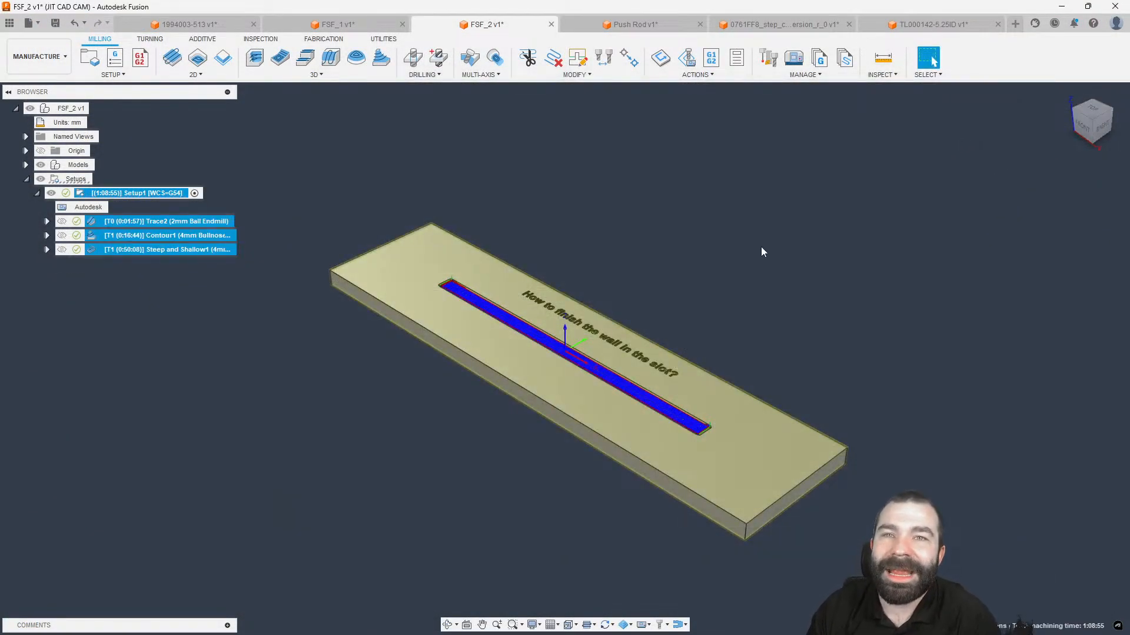